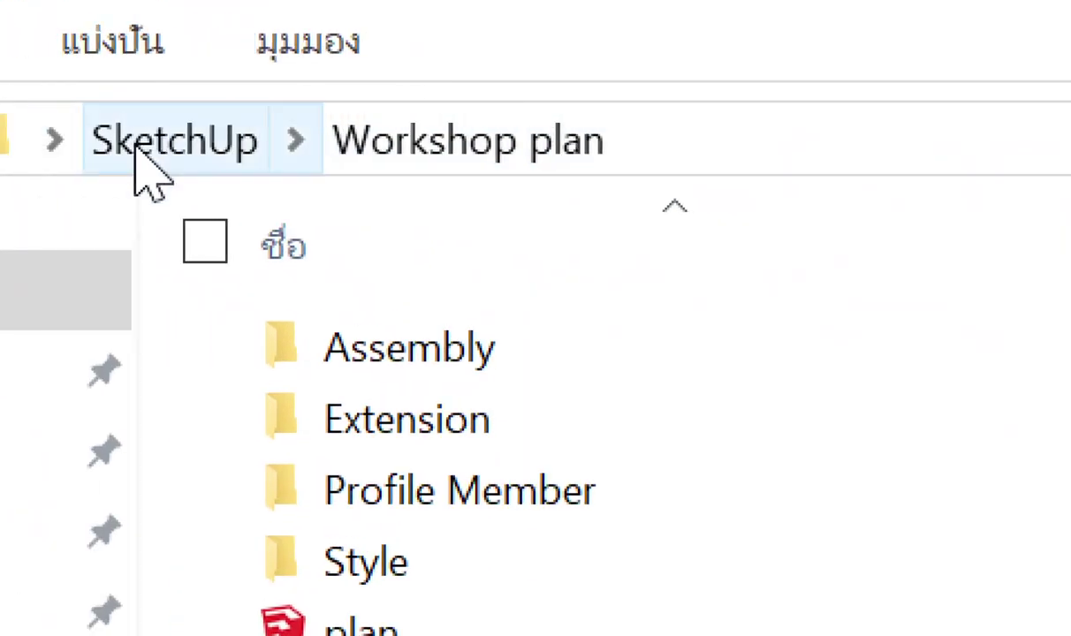
# Open the SketchUp > Workshop plan folder and look through the Assembly folder's models
pyautogui.click(37, 144)
pyautogui.click(495, 466)
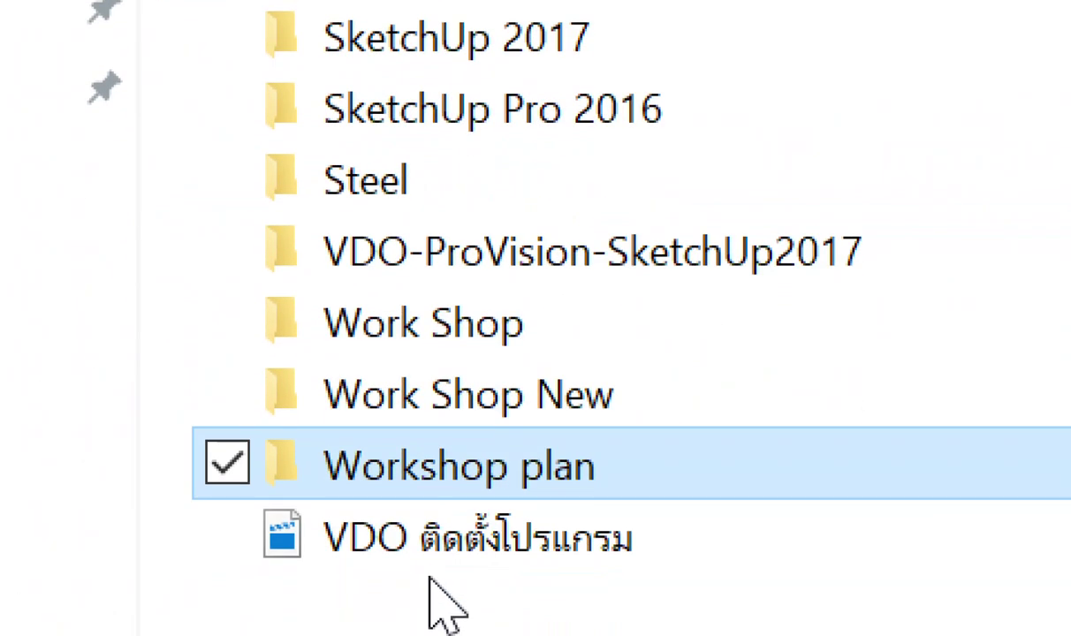
pyautogui.doubleClick(478, 477)
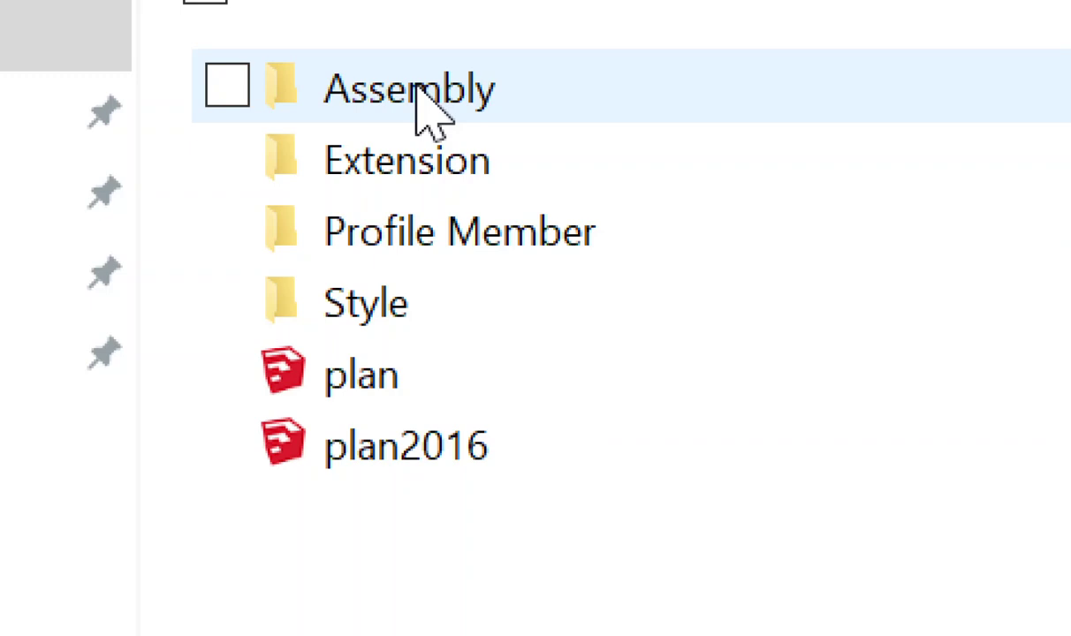
pyautogui.doubleClick(422, 96)
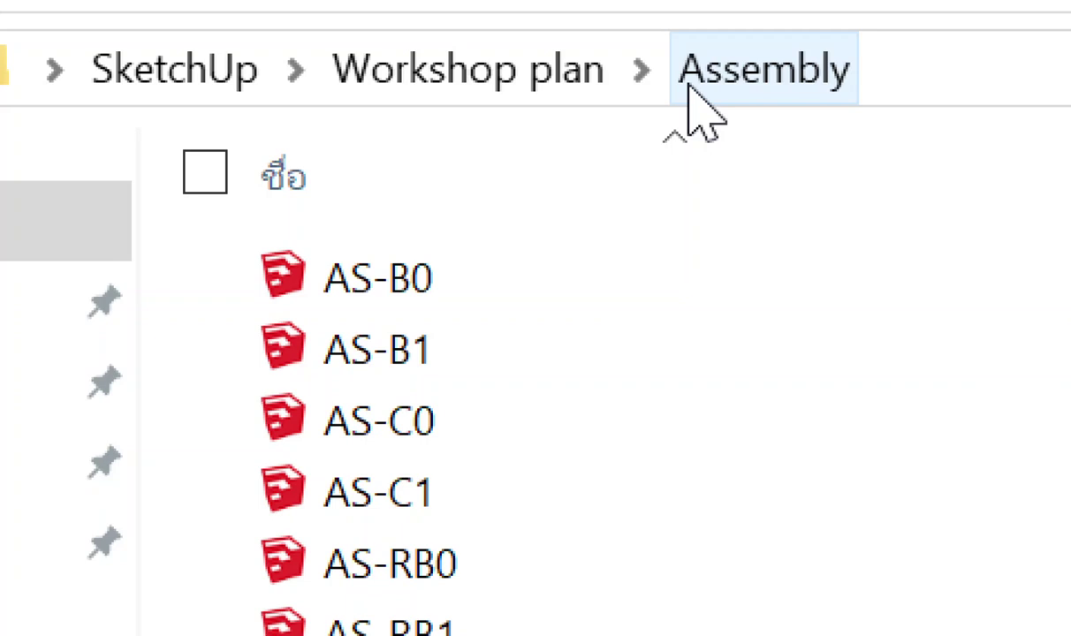
pyautogui.click(390, 91)
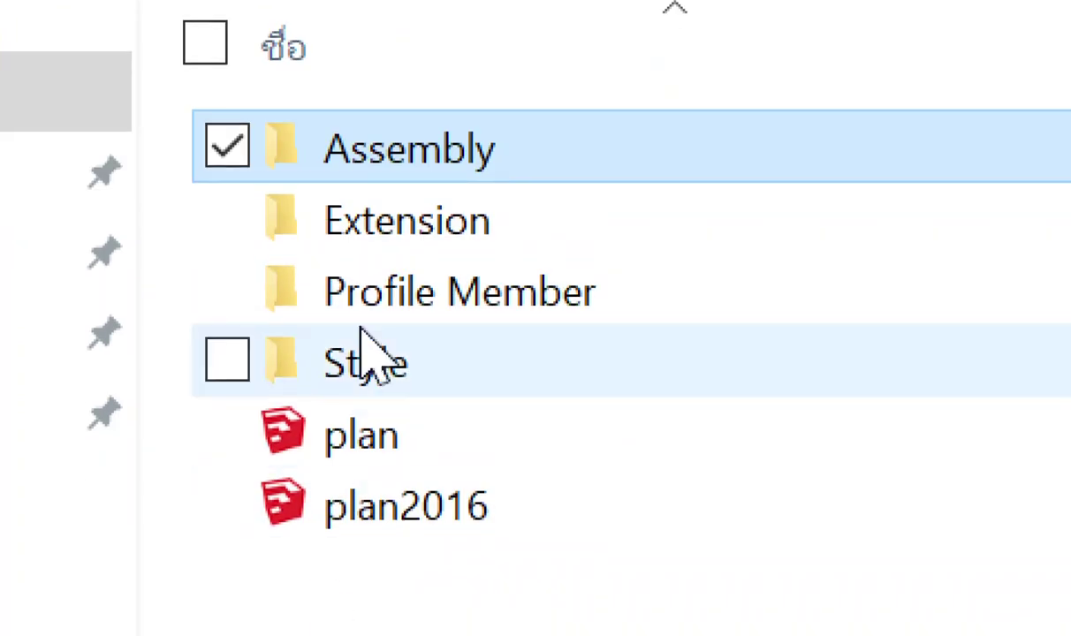
# Look through the Extension, Profile Member, Assembly and Style folders, then close File Explorer
pyautogui.doubleClick(389, 221)
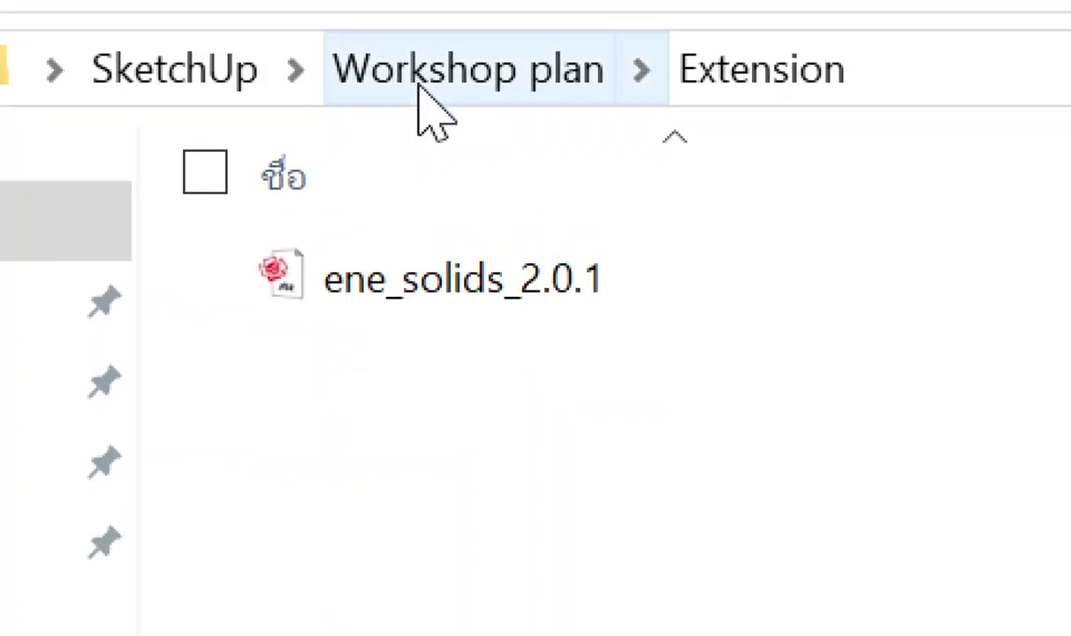
pyautogui.click(429, 108)
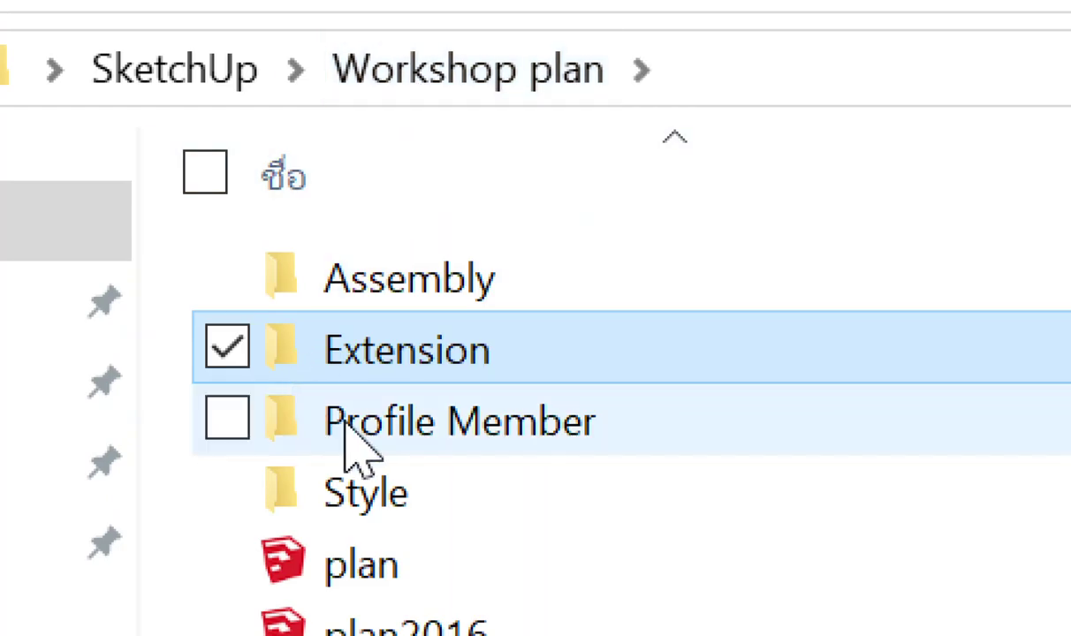
pyautogui.doubleClick(345, 424)
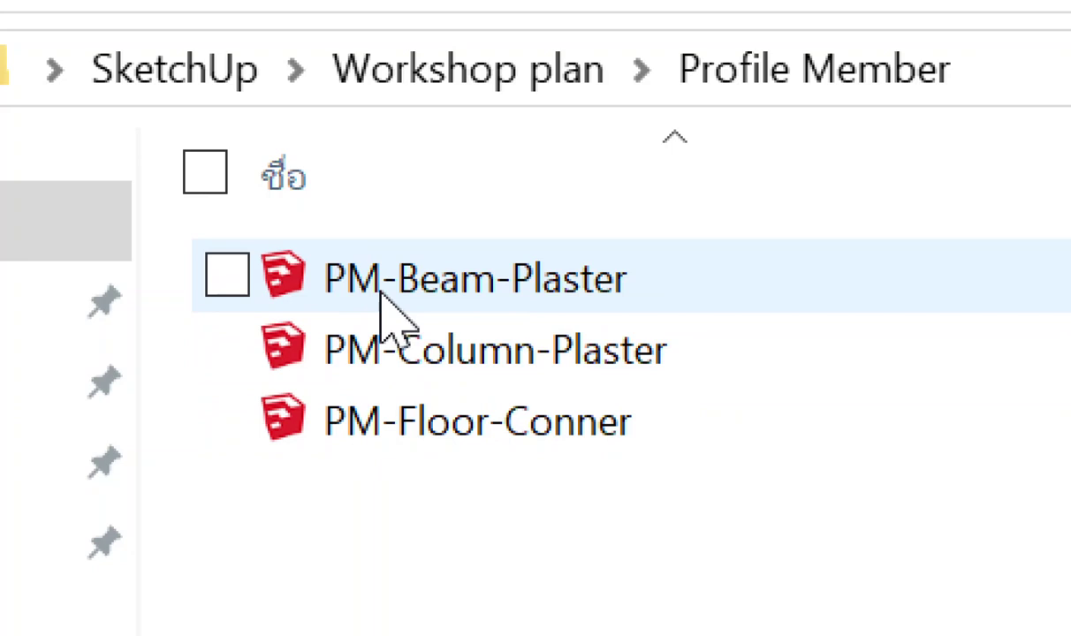
pyautogui.click(482, 141)
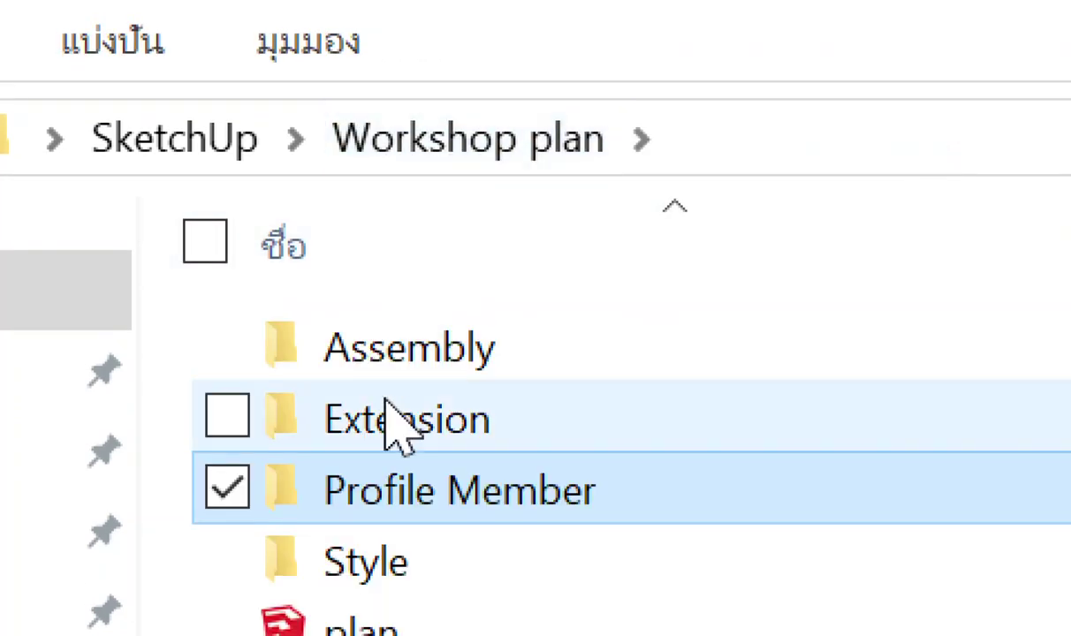
pyautogui.doubleClick(411, 362)
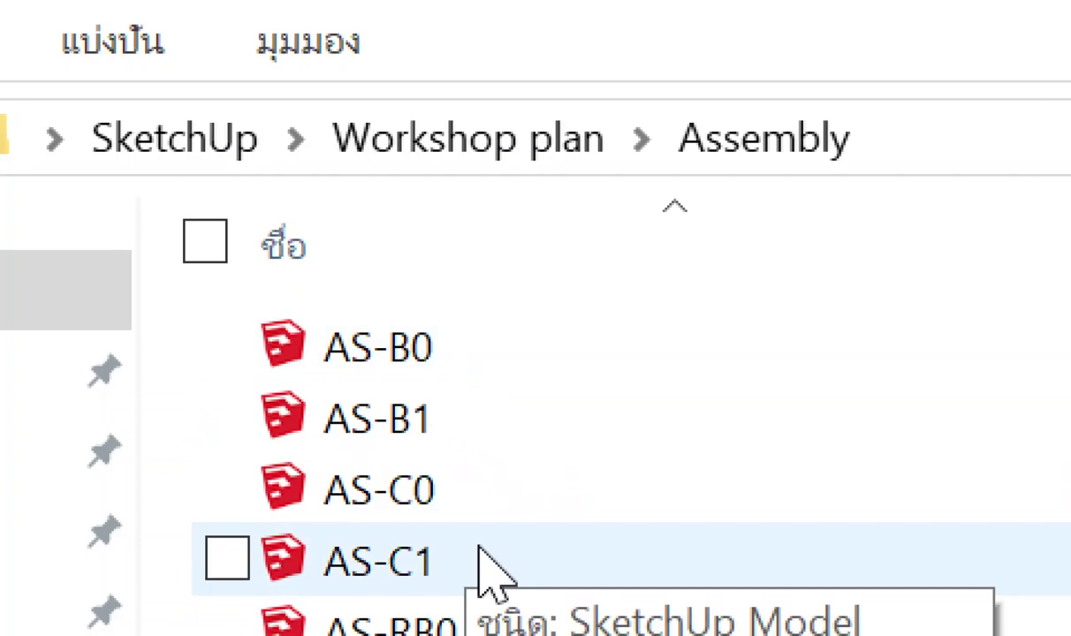
pyautogui.click(422, 144)
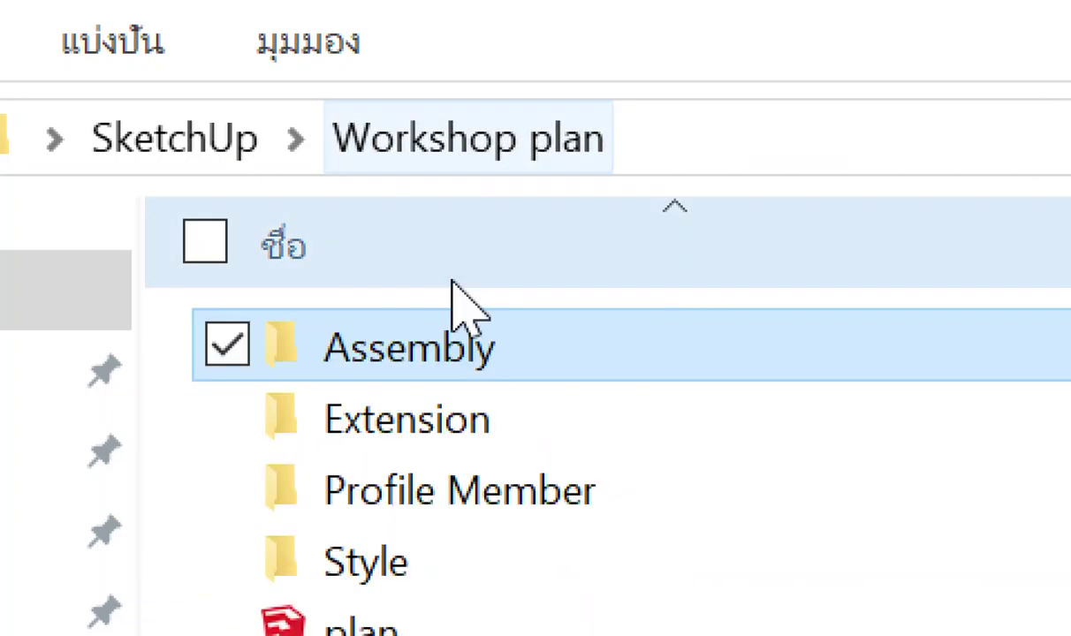
pyautogui.doubleClick(461, 327)
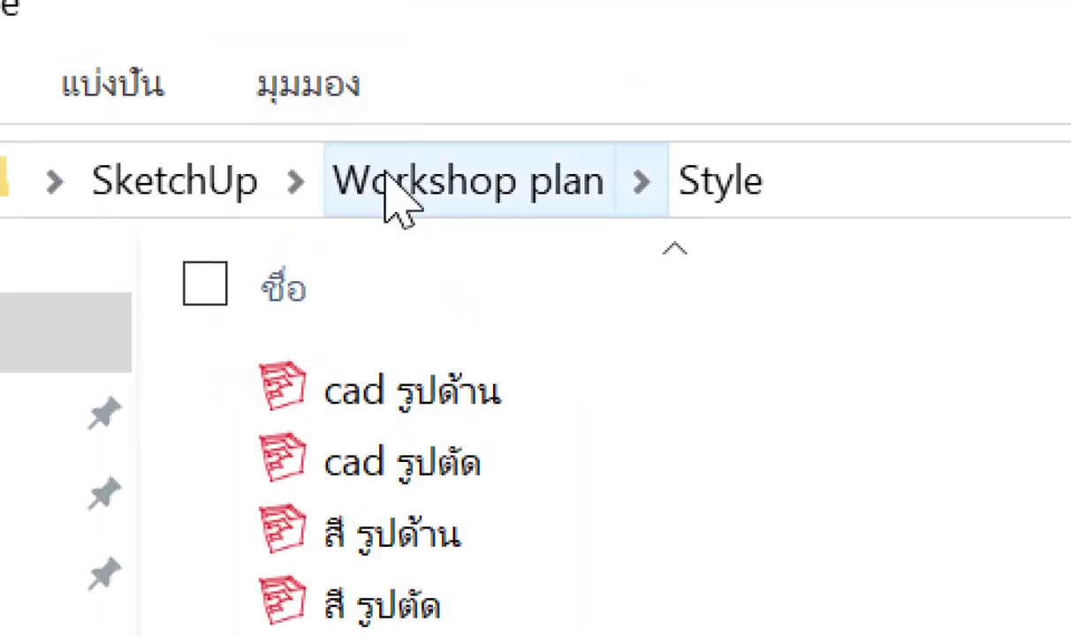
pyautogui.click(394, 196)
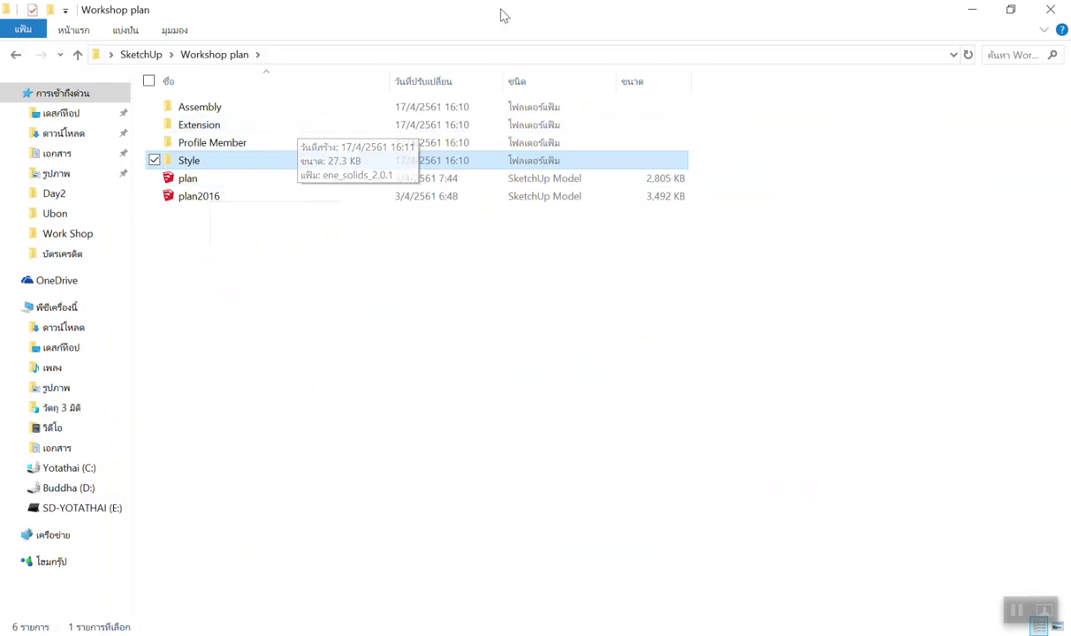
pyautogui.click(1052, 9)
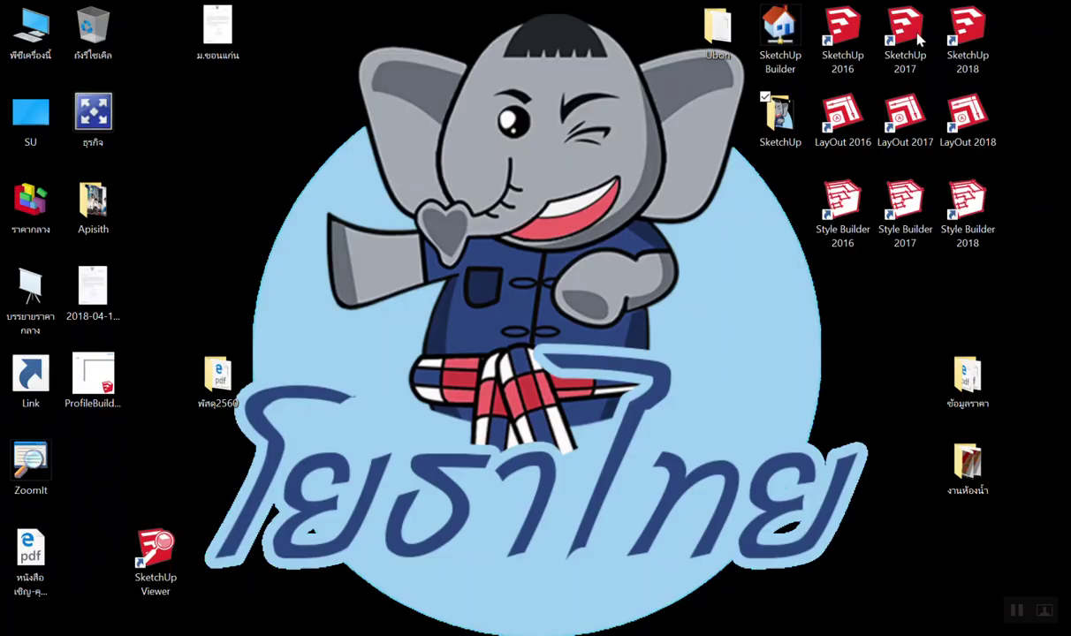
# Launch SketchUp Pro 2016 from the desktop and start a new untitled model
pyautogui.doubleClick(844, 34)
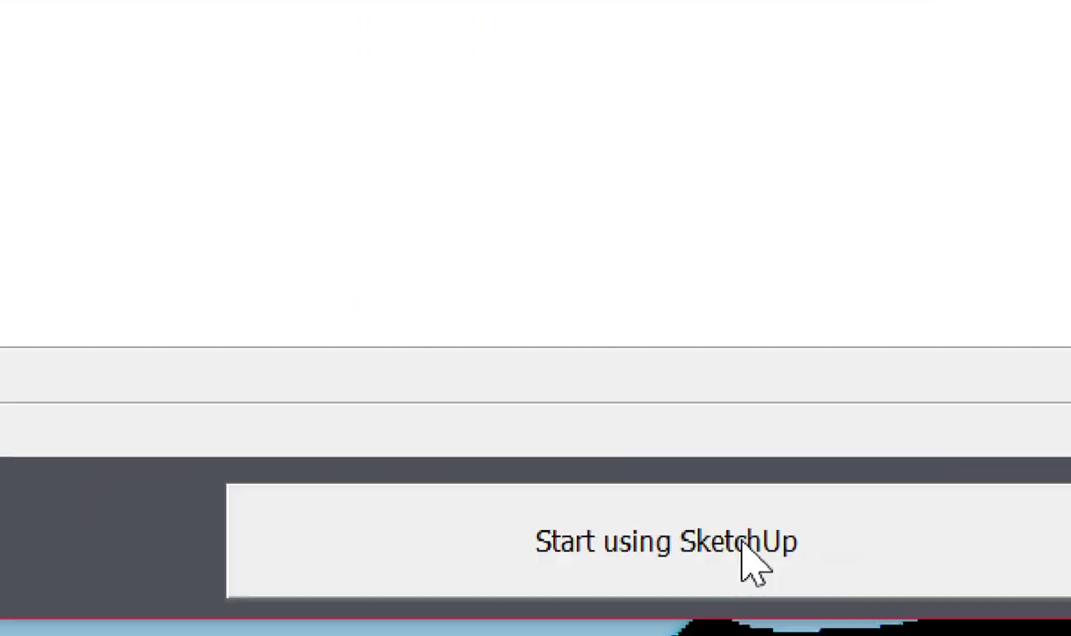
pyautogui.click(743, 543)
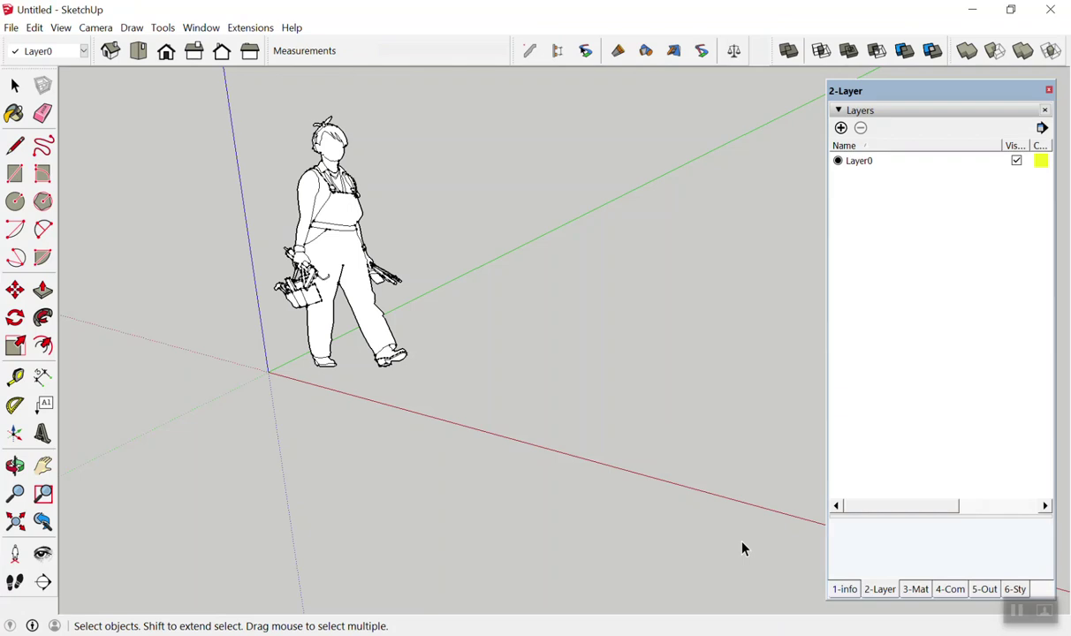
# Open plan2016.skp from Desktop > SketchUp > Workshop plan
pyautogui.scroll(-1, 390, 121)
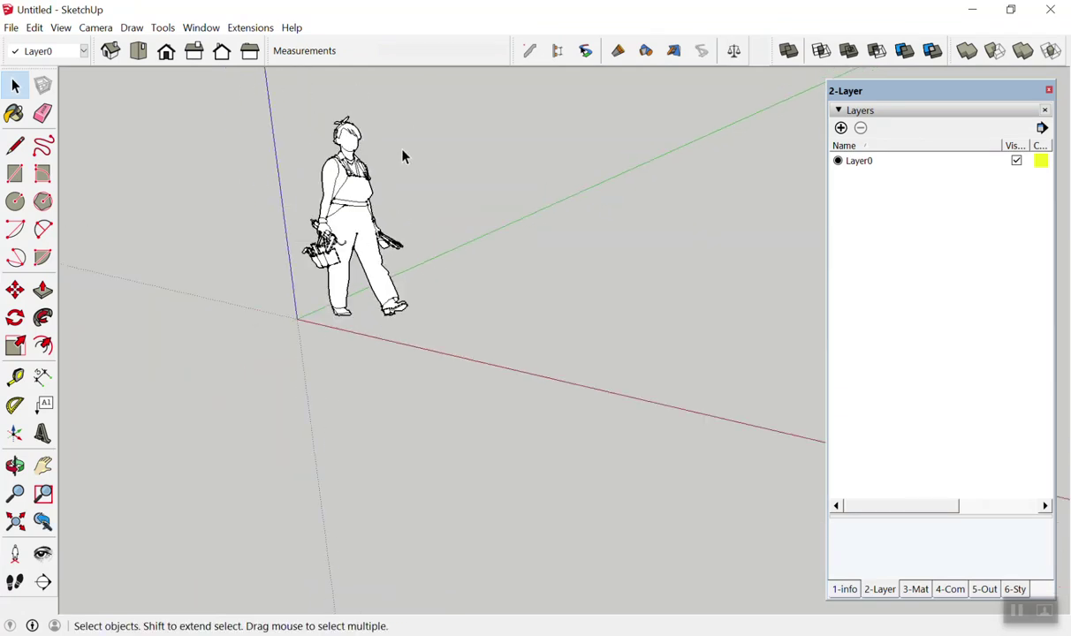
pyautogui.scroll(3, 298, 123)
pyautogui.click(12, 27)
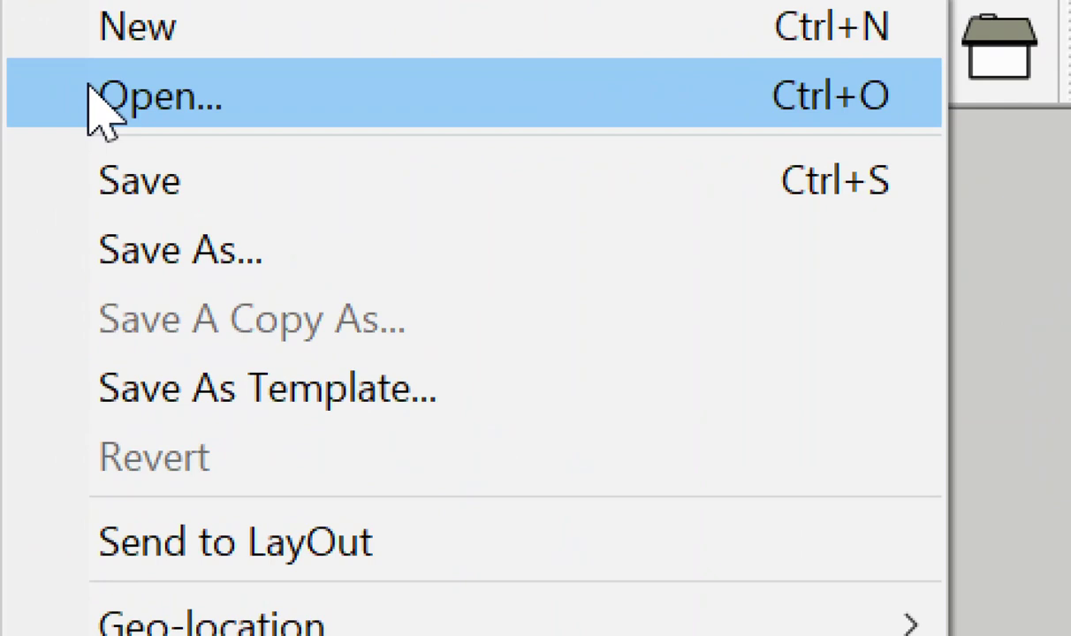
pyautogui.click(75, 97)
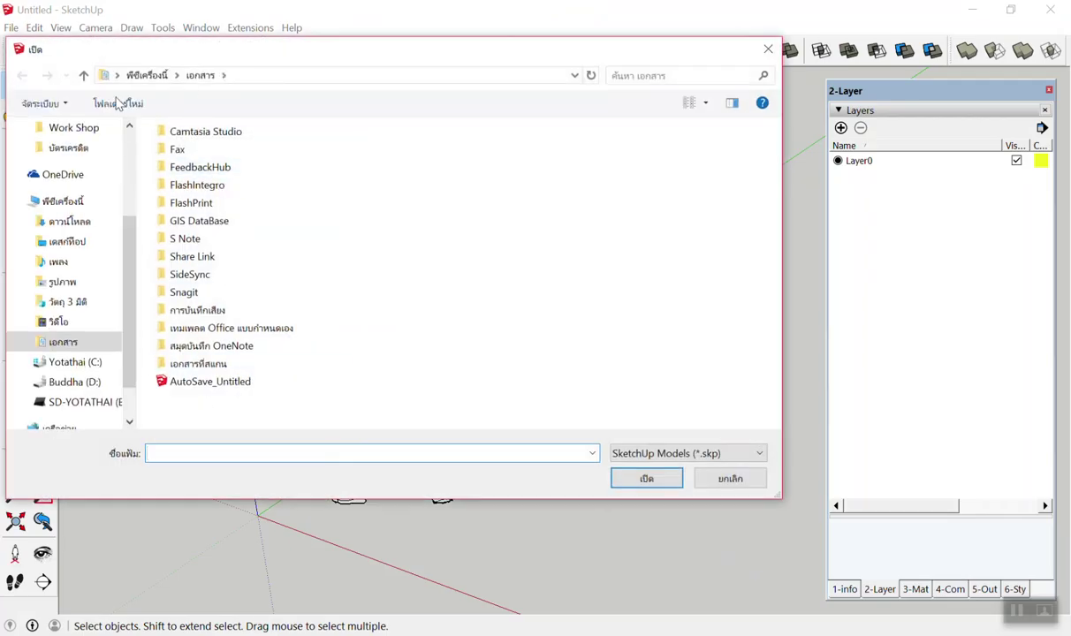
pyautogui.scroll(1, 74, 177)
pyautogui.click(74, 168)
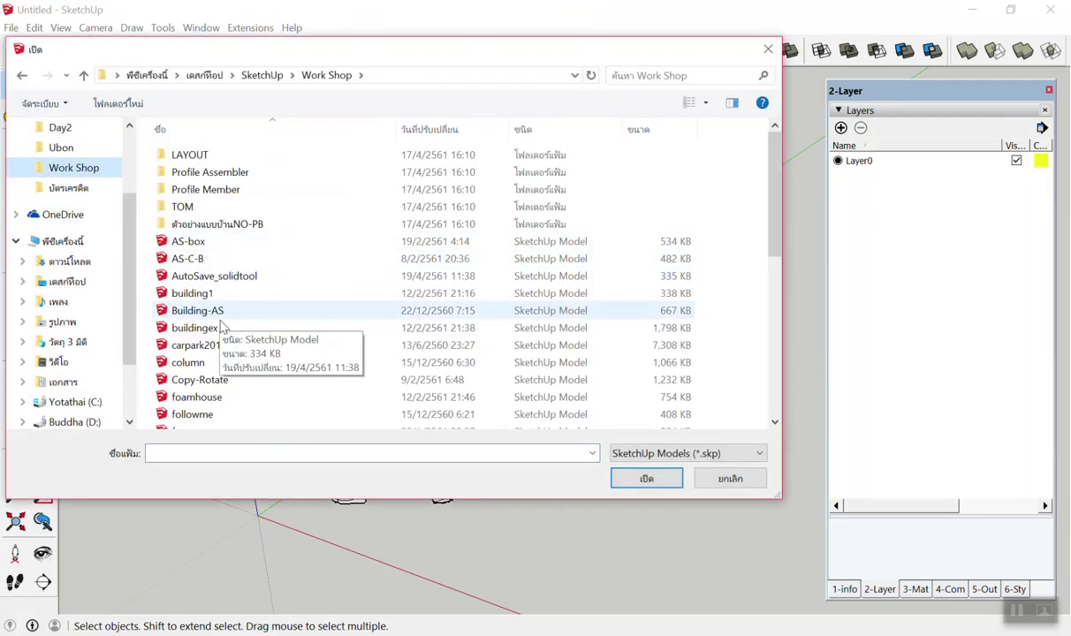
pyautogui.click(262, 75)
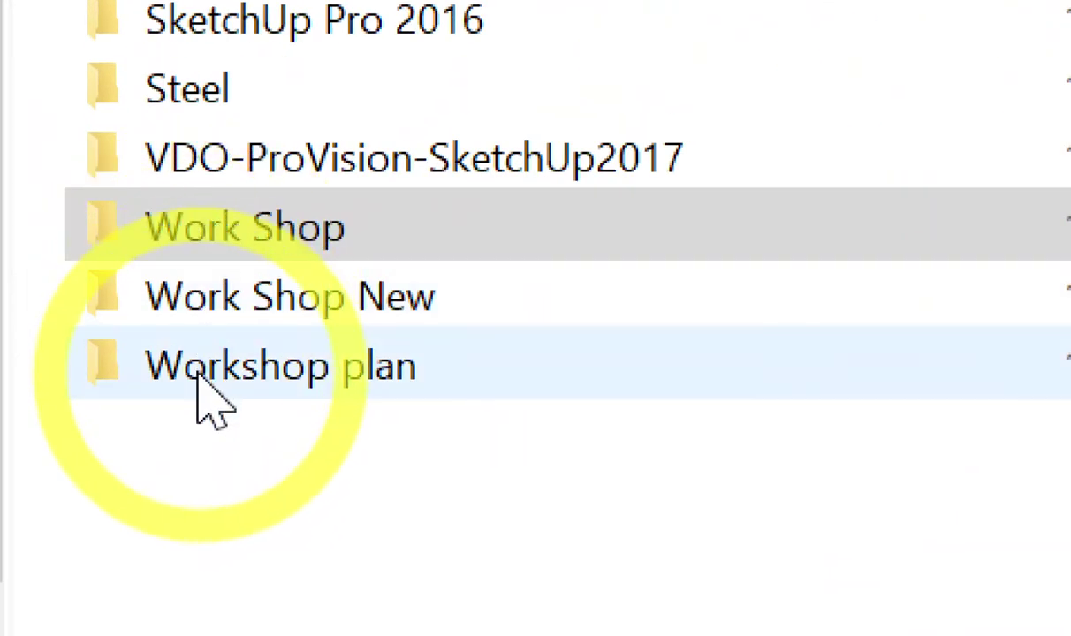
pyautogui.doubleClick(199, 376)
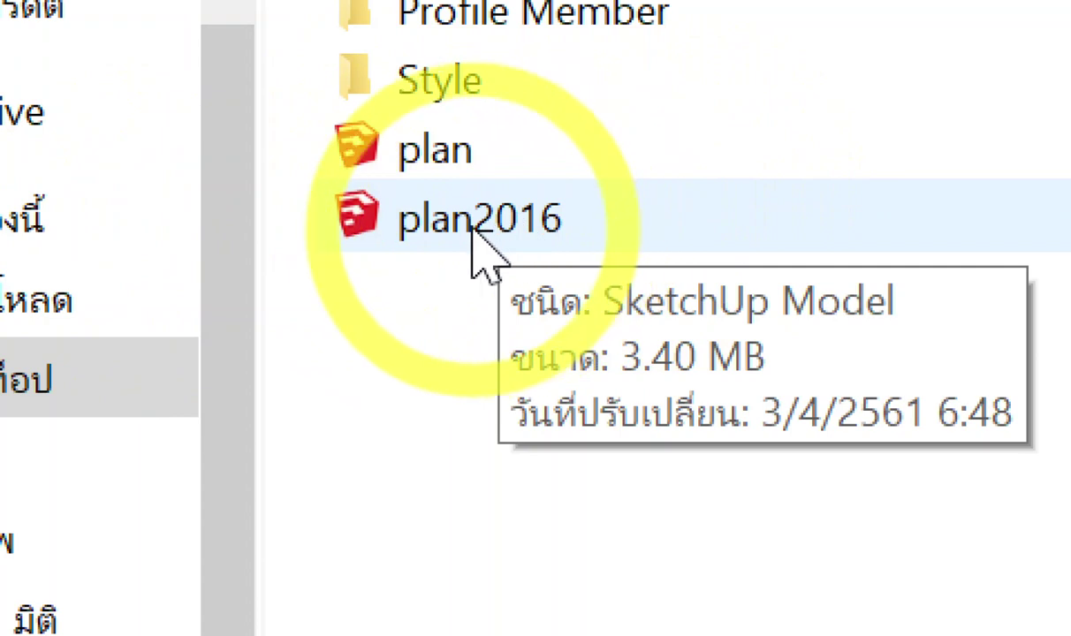
pyautogui.doubleClick(190, 243)
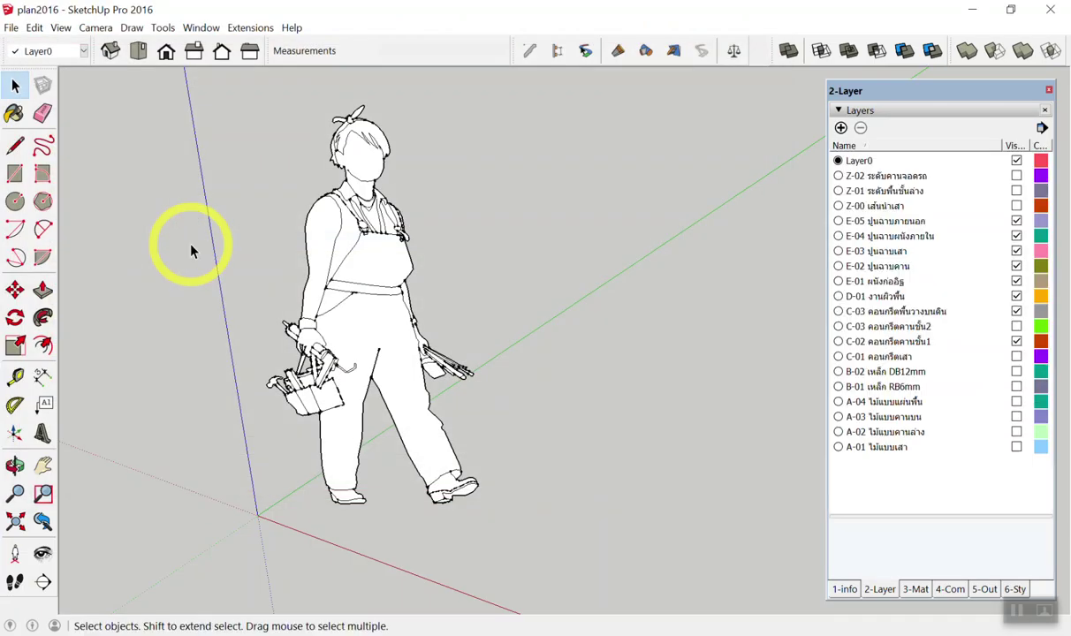
pyautogui.scroll(2, 547, 342)
pyautogui.scroll(-1, 576, 289)
pyautogui.scroll(-3, 468, 289)
pyautogui.scroll(1, 642, 295)
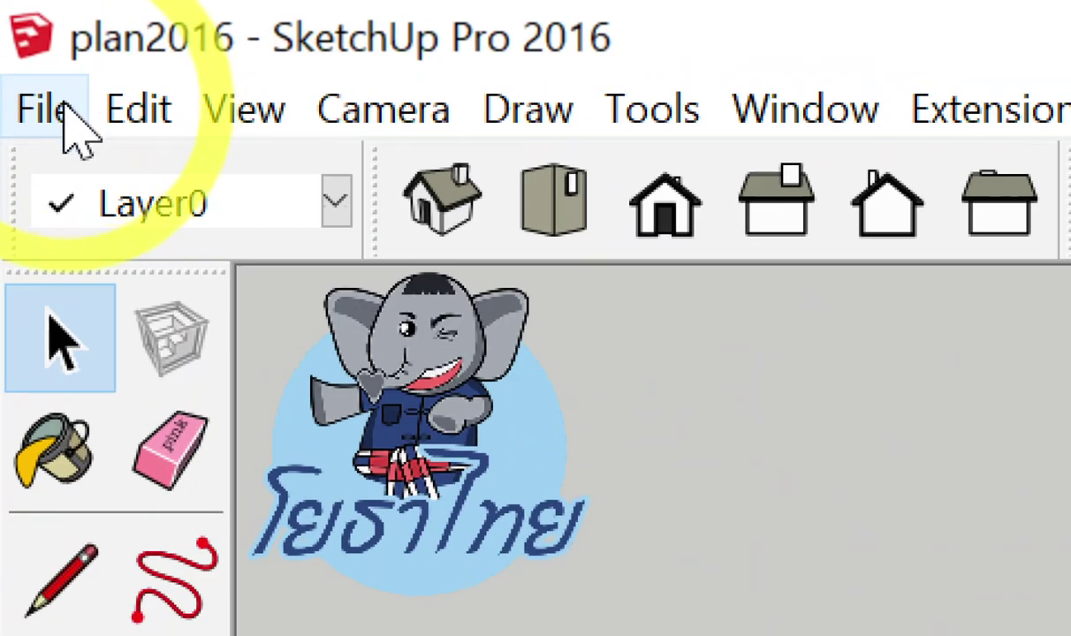
pyautogui.click(67, 108)
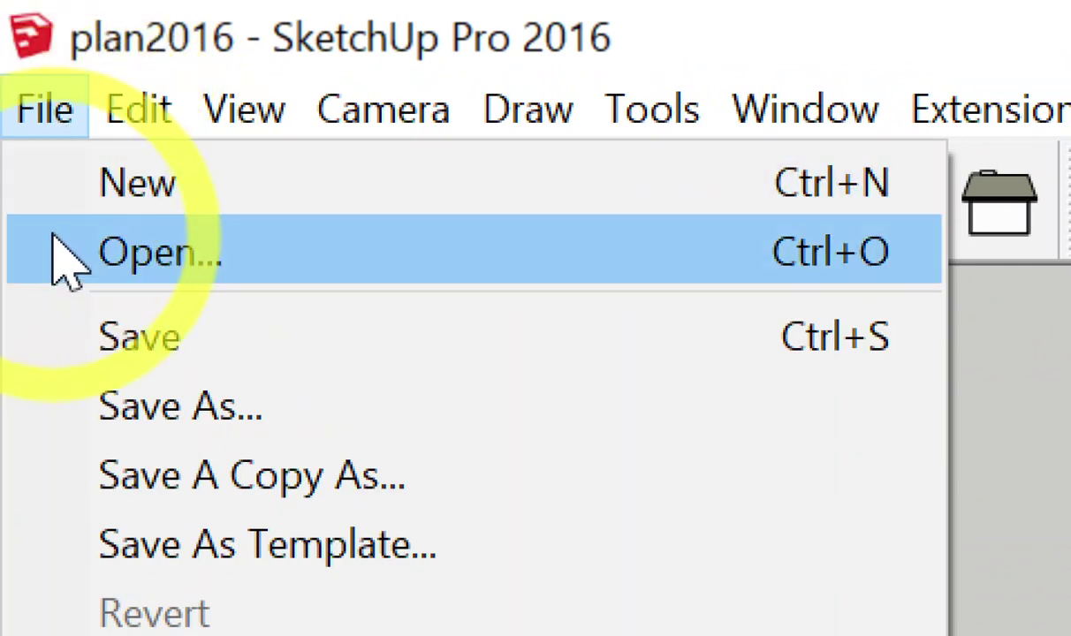
# Open plan.skp from the Workshop plan folder in place of plan2016
pyautogui.click(53, 253)
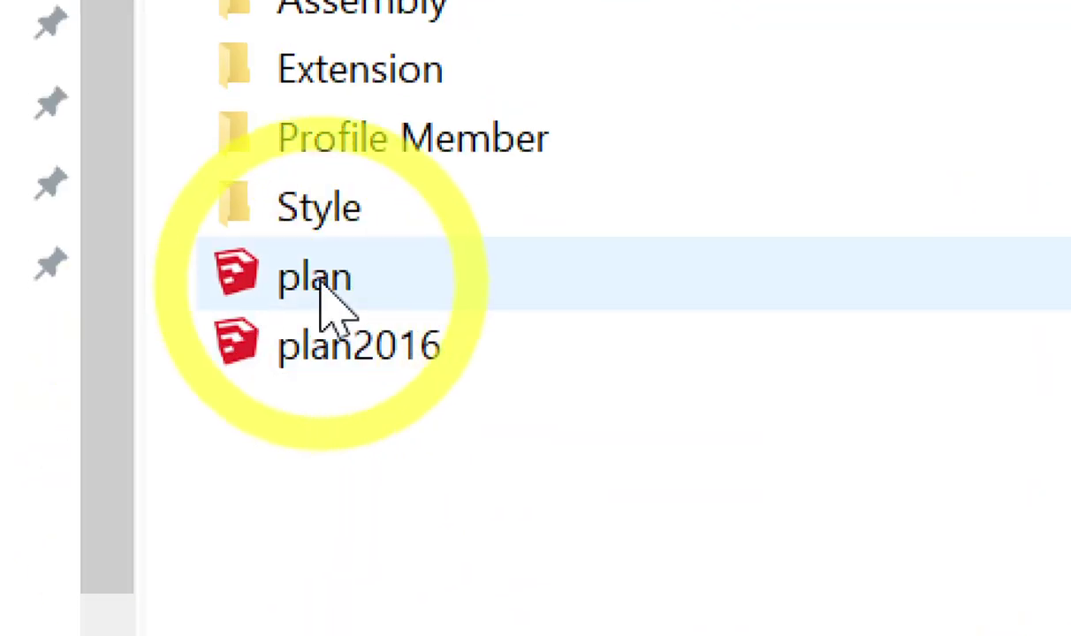
pyautogui.moveTo(315, 277)
pyautogui.doubleClick(324, 285)
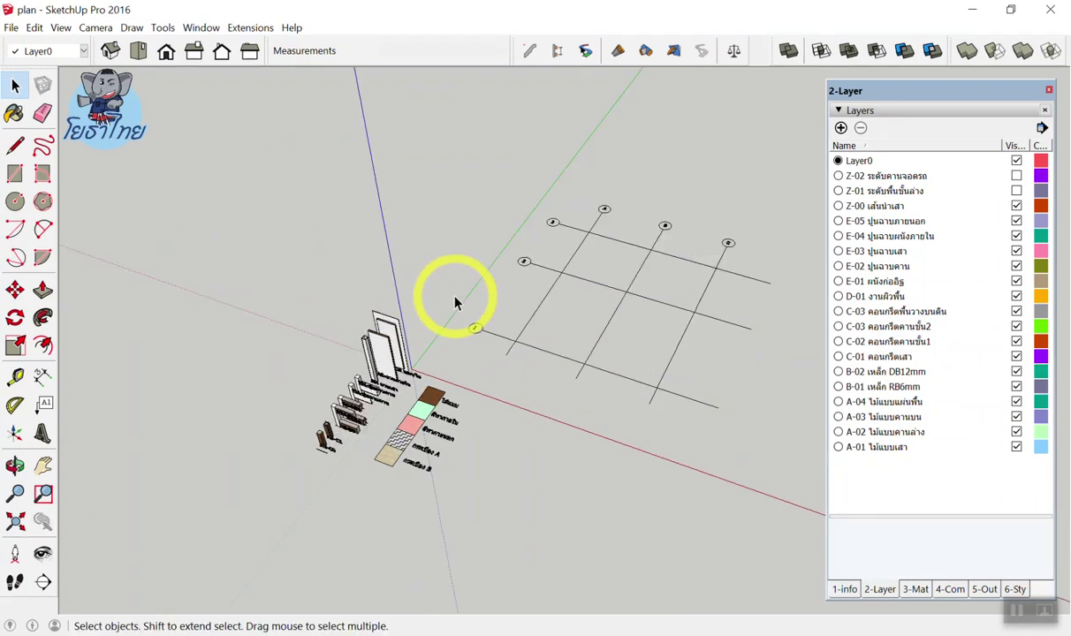
pyautogui.scroll(5, 633, 292)
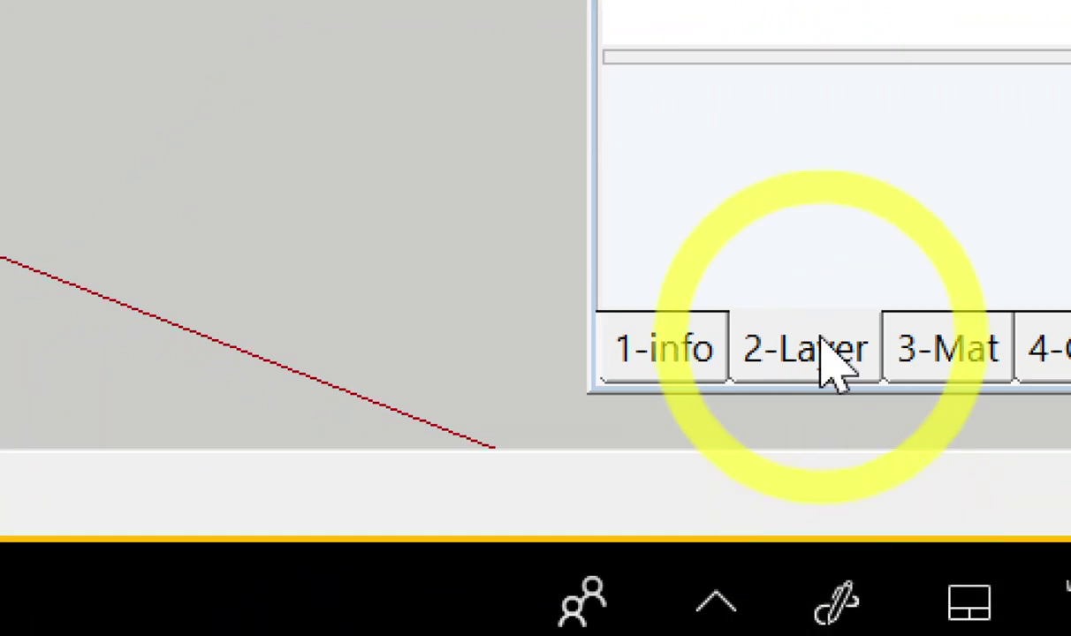
# Show the Layers panel and re-sort the layer list by name between Z-02 and A-01 first
pyautogui.click(824, 375)
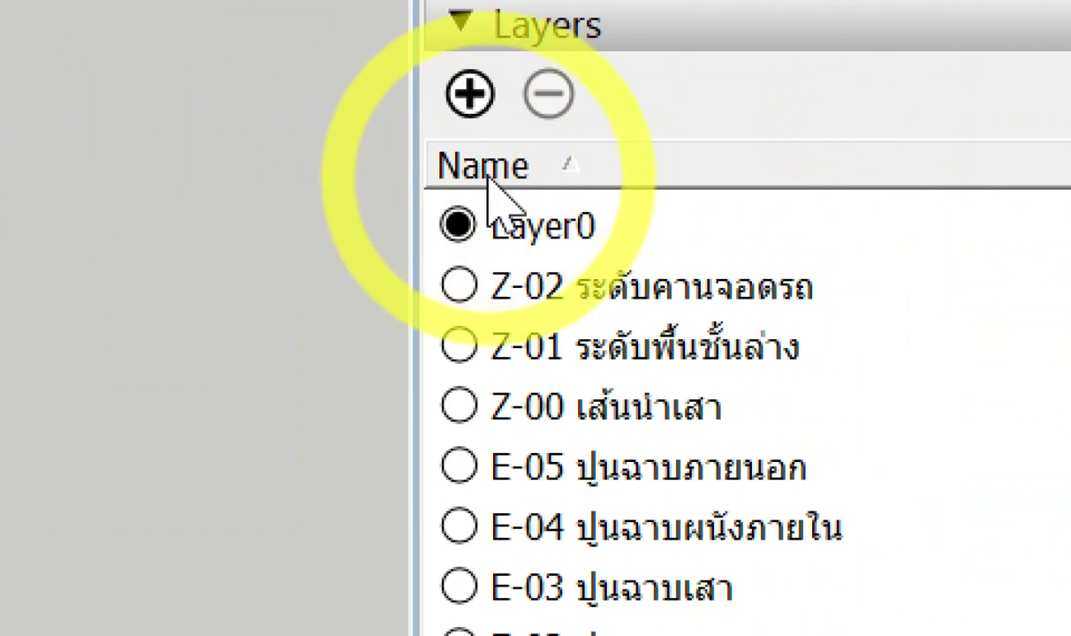
pyautogui.click(488, 172)
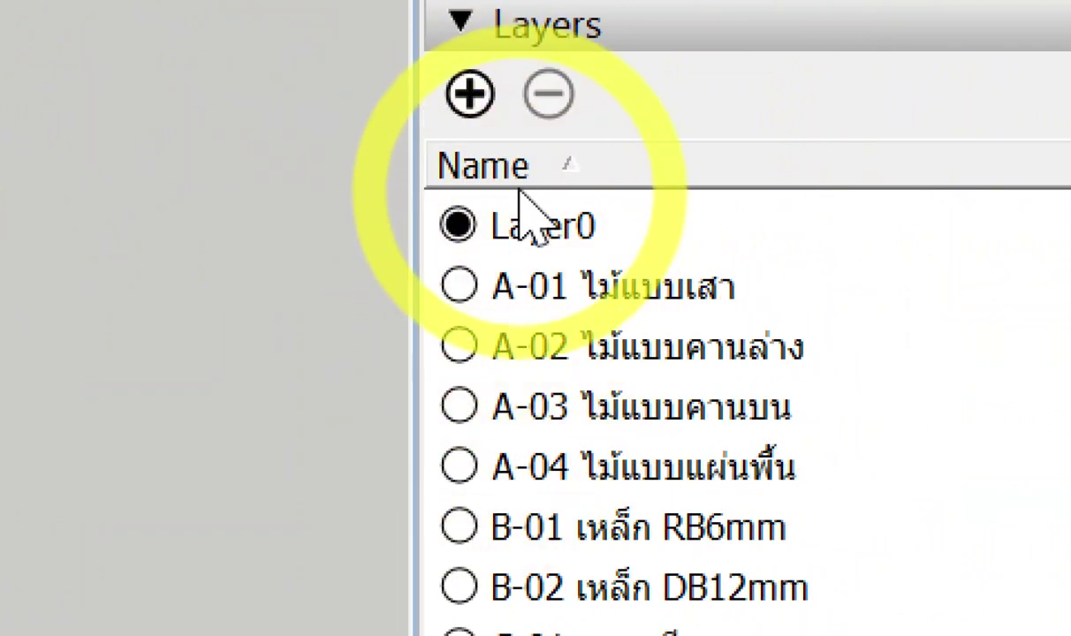
pyautogui.click(524, 168)
pyautogui.click(528, 168)
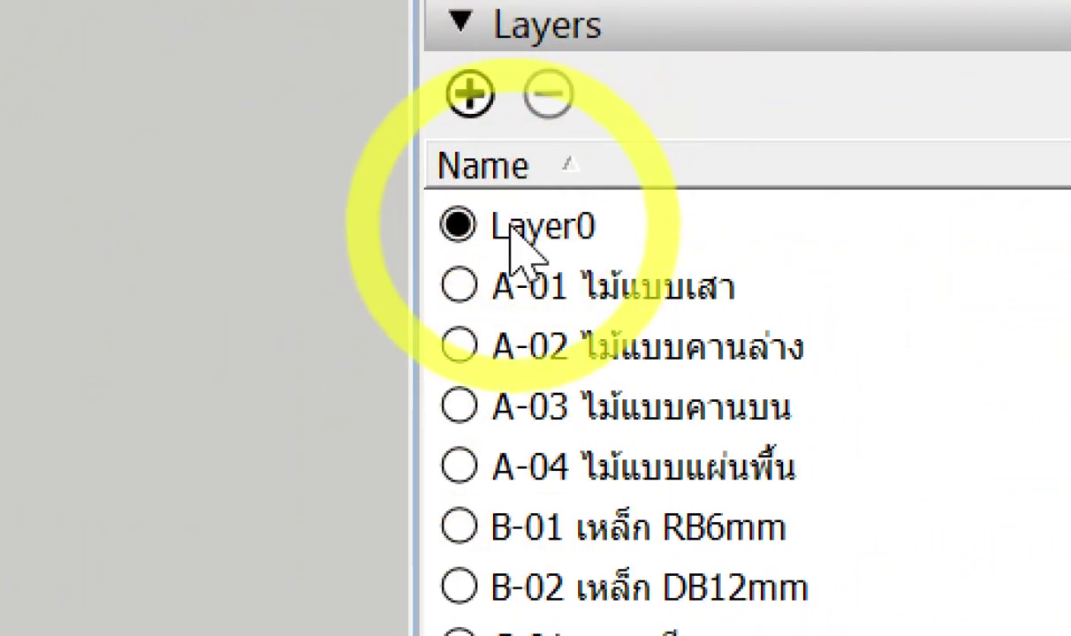
pyautogui.click(521, 168)
pyautogui.click(523, 168)
pyautogui.click(520, 168)
pyautogui.click(519, 167)
pyautogui.click(521, 168)
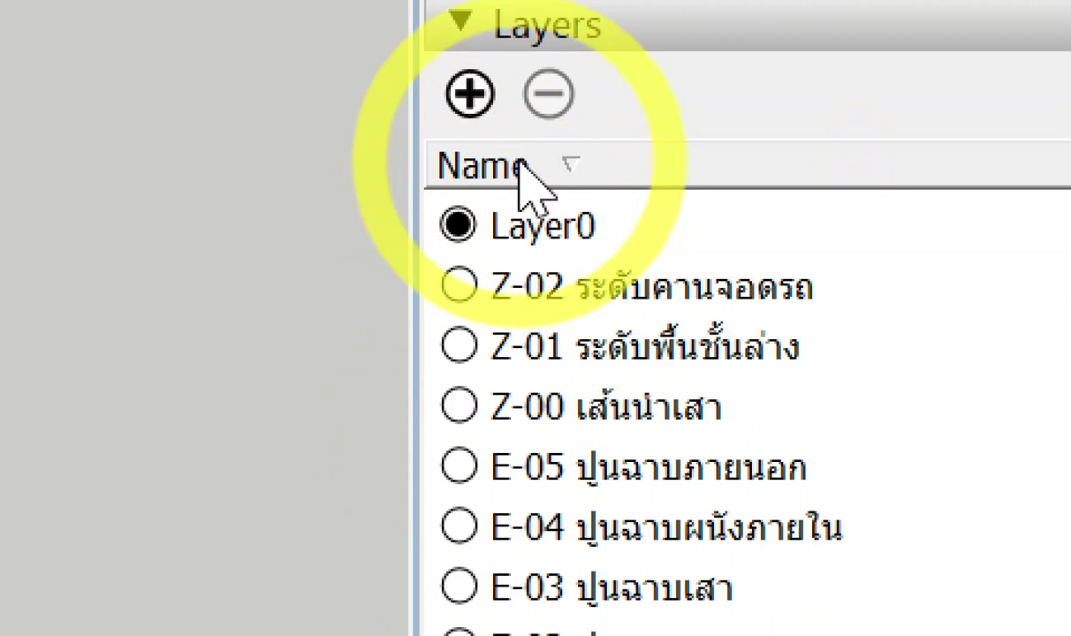
pyautogui.click(521, 168)
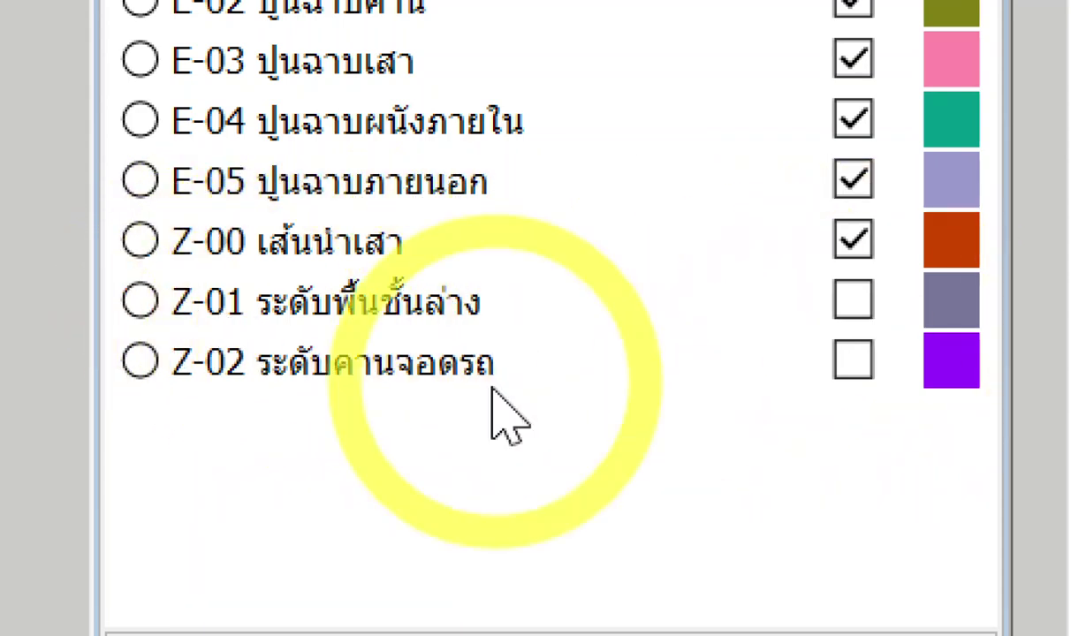
pyautogui.click(890, 318)
pyautogui.click(1016, 446)
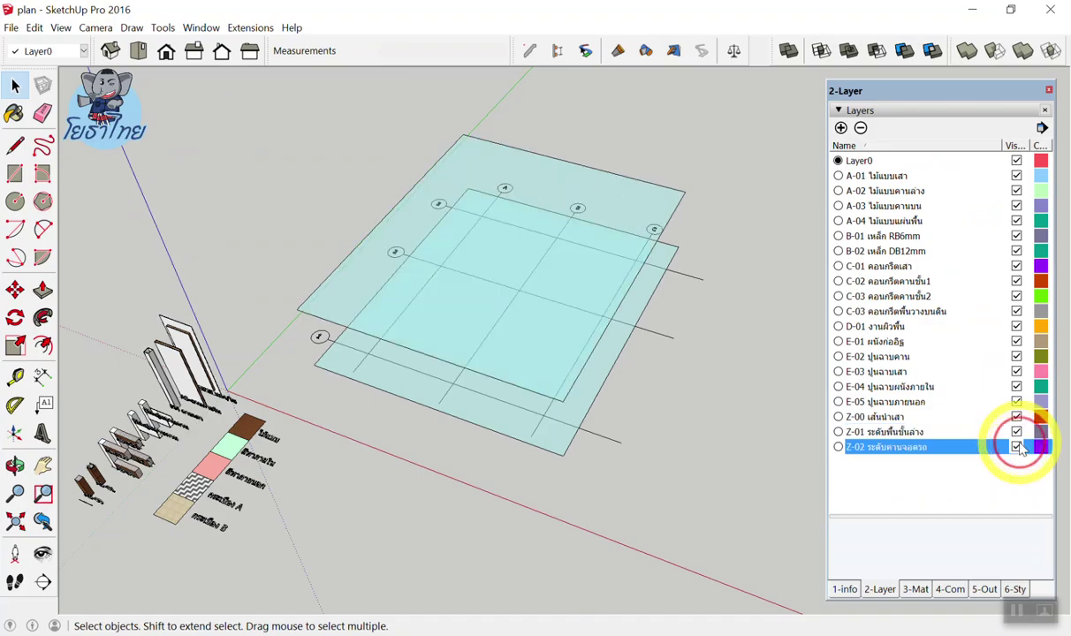
pyautogui.moveTo(745, 454)
pyautogui.mouseDown(button='middle')
pyautogui.moveTo(718, 258)
pyautogui.moveTo(717, 167)
pyautogui.moveTo(685, 411)
pyautogui.moveTo(562, 273)
pyautogui.mouseUp(button='middle')
pyautogui.scroll(2, 553, 283)
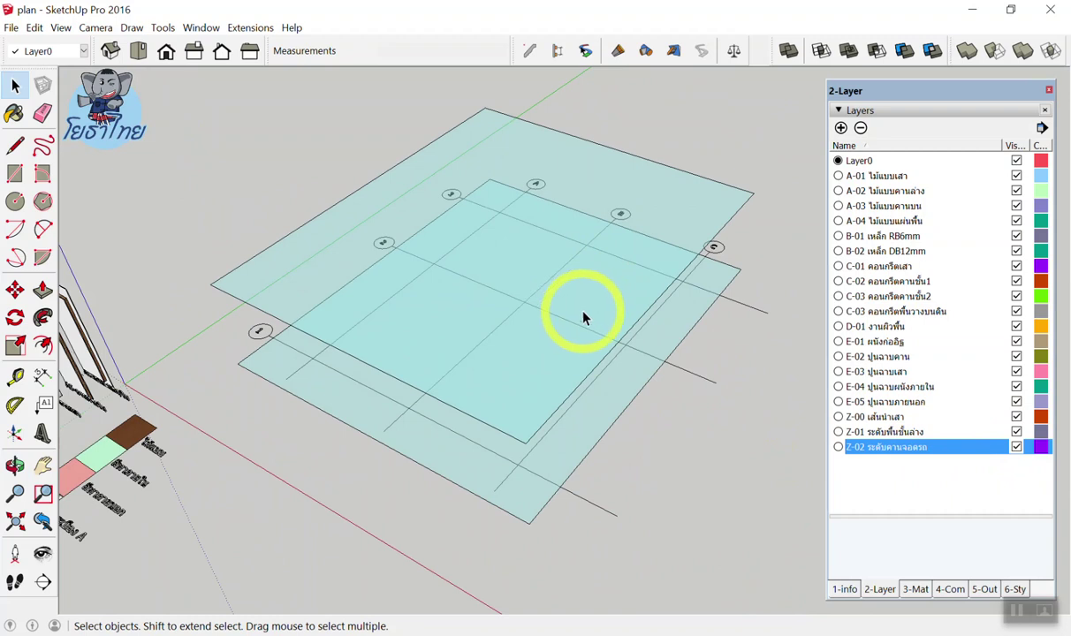
pyautogui.moveTo(583, 312); pyautogui.dragTo(588, 352, button='middle')
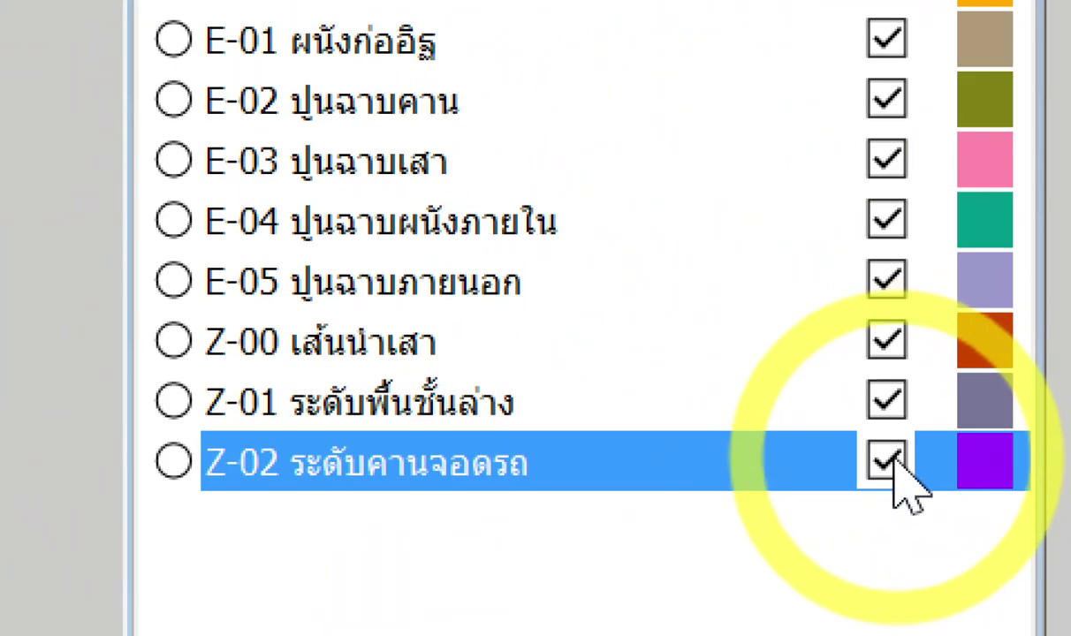
pyautogui.click(952, 456)
pyautogui.click(952, 425)
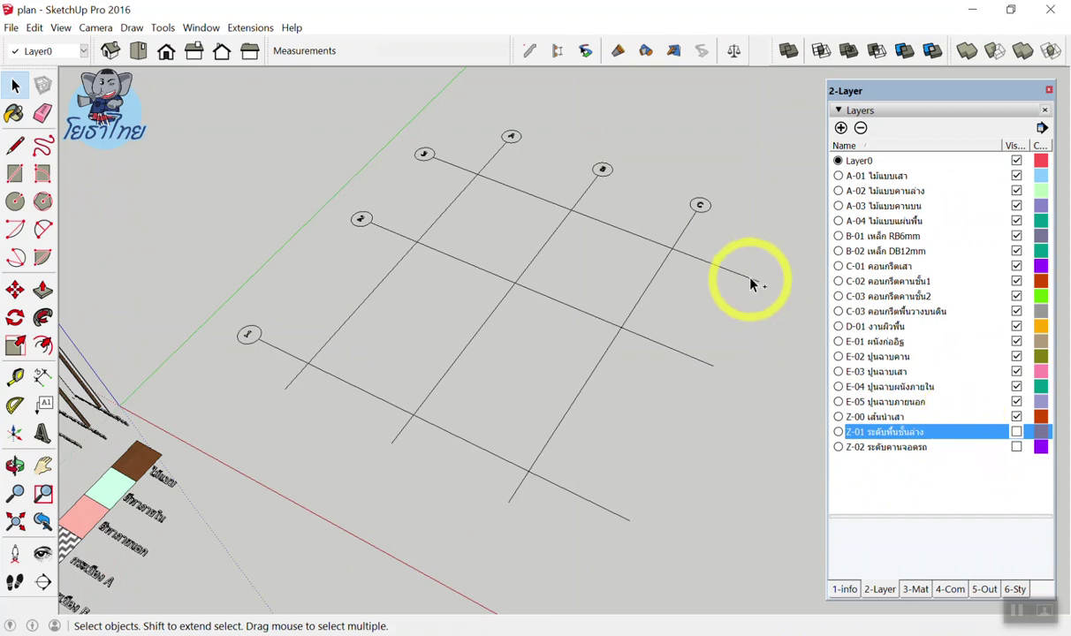
pyautogui.moveTo(733, 226)
pyautogui.mouseDown()
pyautogui.moveTo(500, 131)
pyautogui.moveTo(264, 311)
pyautogui.moveTo(417, 478)
pyautogui.moveTo(637, 447)
pyautogui.moveTo(720, 216)
pyautogui.mouseUp()
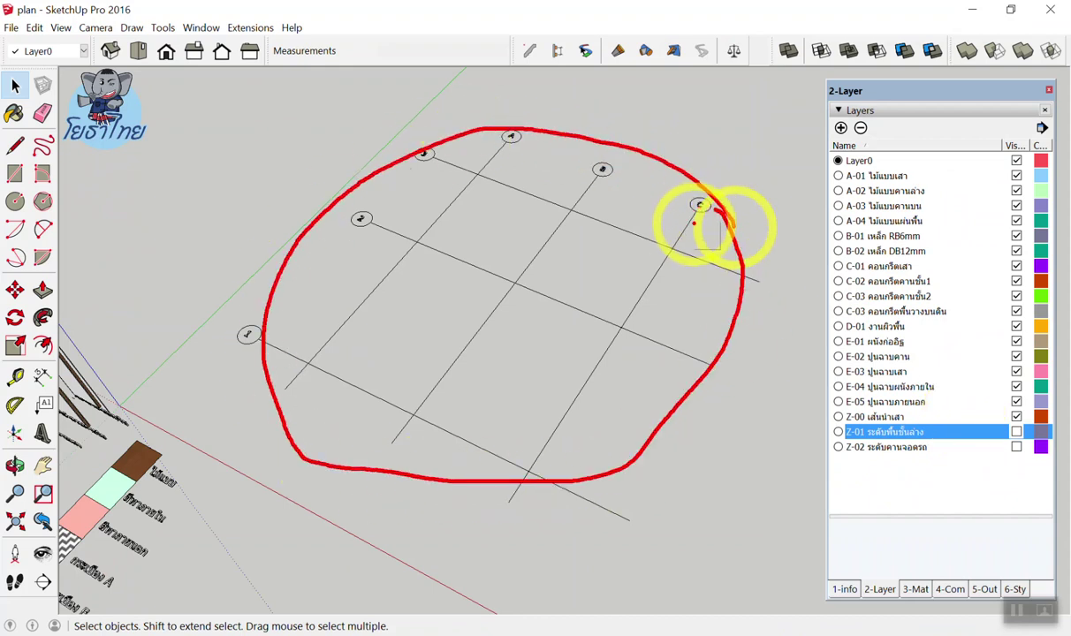
pyautogui.press('Escape')
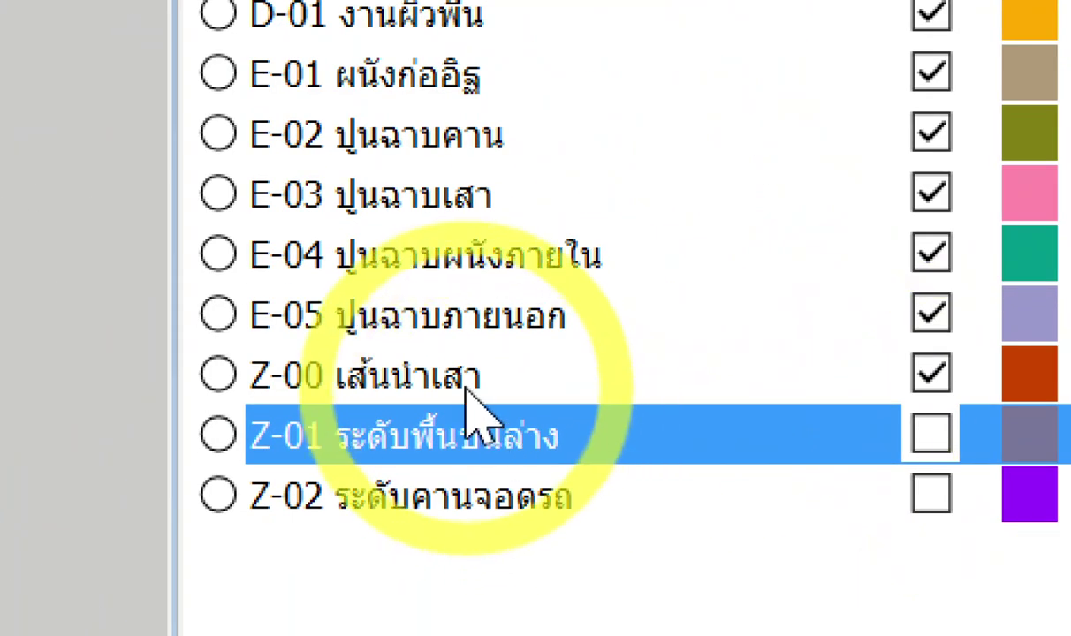
pyautogui.click(465, 389)
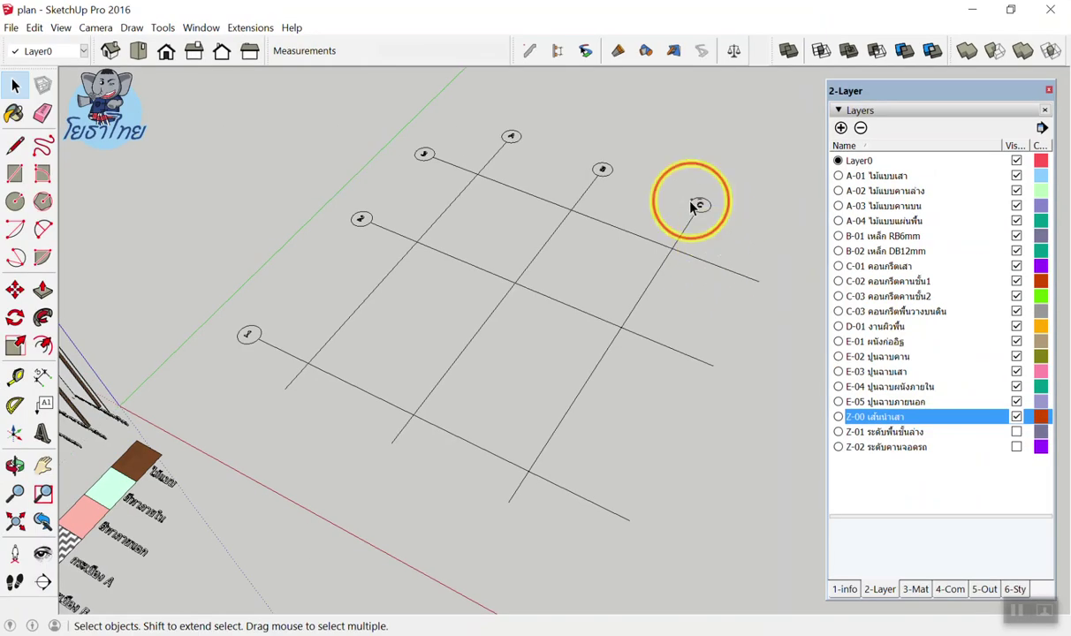
pyautogui.click(486, 334)
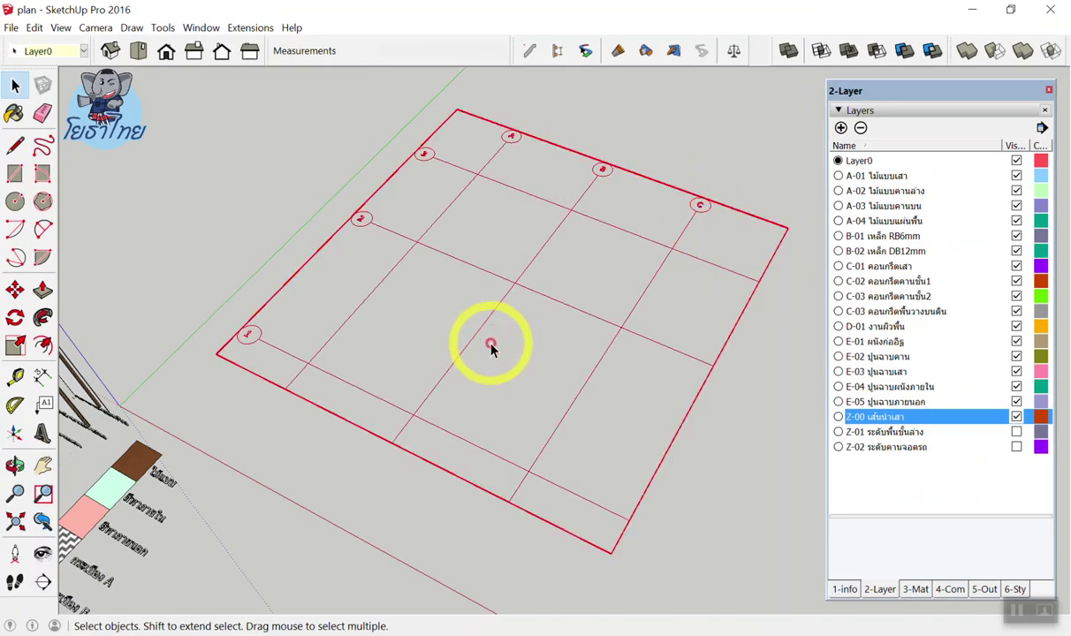
pyautogui.click(557, 157)
pyautogui.moveTo(560, 161); pyautogui.dragTo(299, 287)
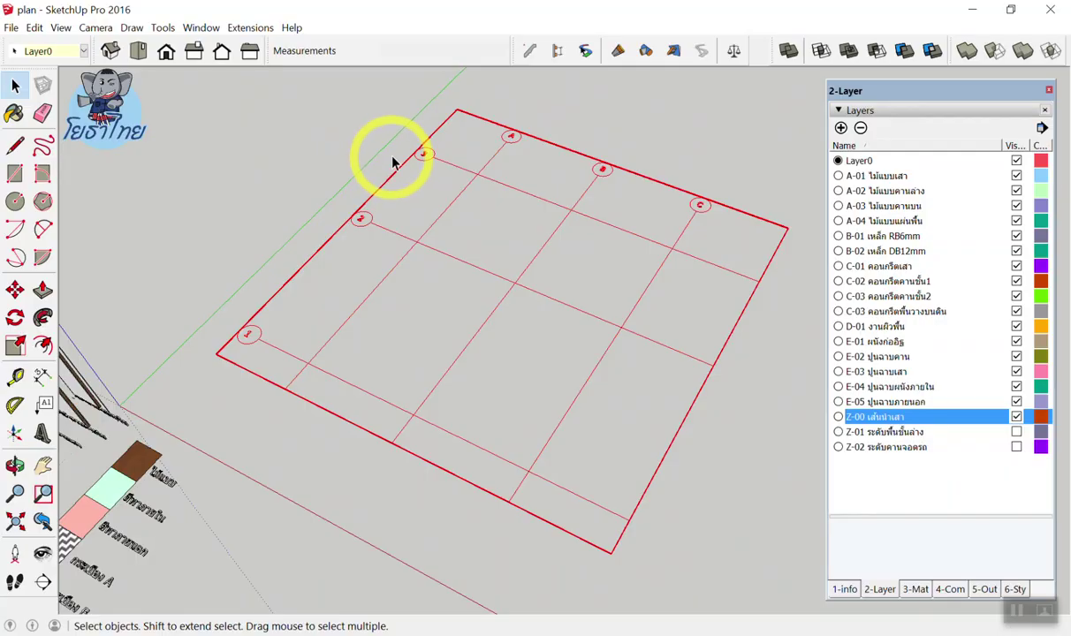
pyautogui.click(658, 133)
pyautogui.scroll(2, 707, 141)
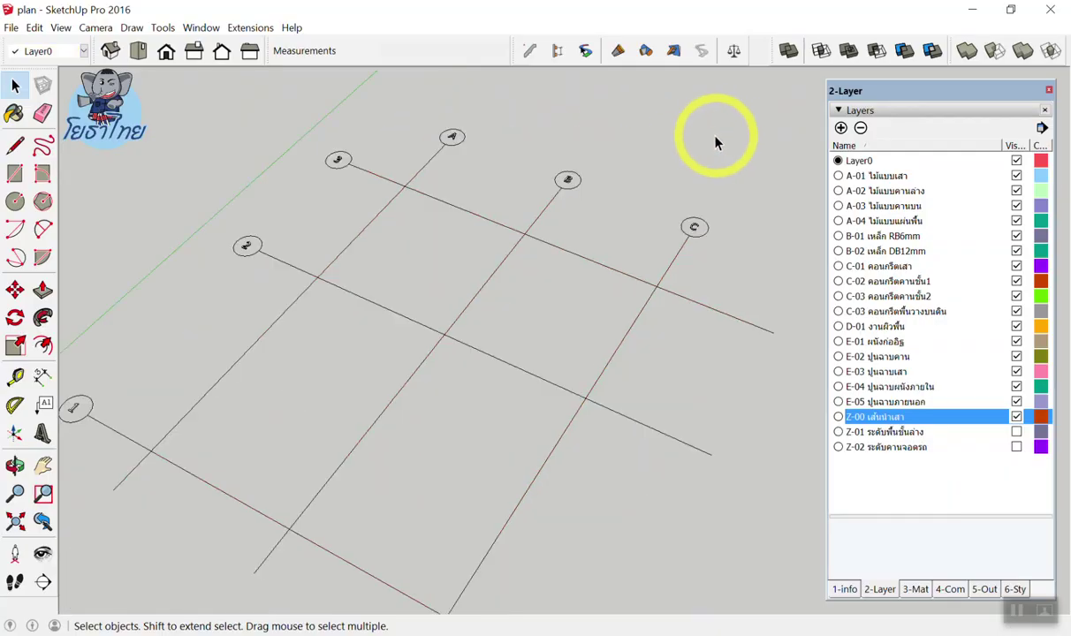
pyautogui.scroll(-2, 717, 142)
pyautogui.click(591, 174)
pyautogui.click(595, 167)
pyautogui.click(592, 172)
pyautogui.click(609, 159)
pyautogui.click(589, 174)
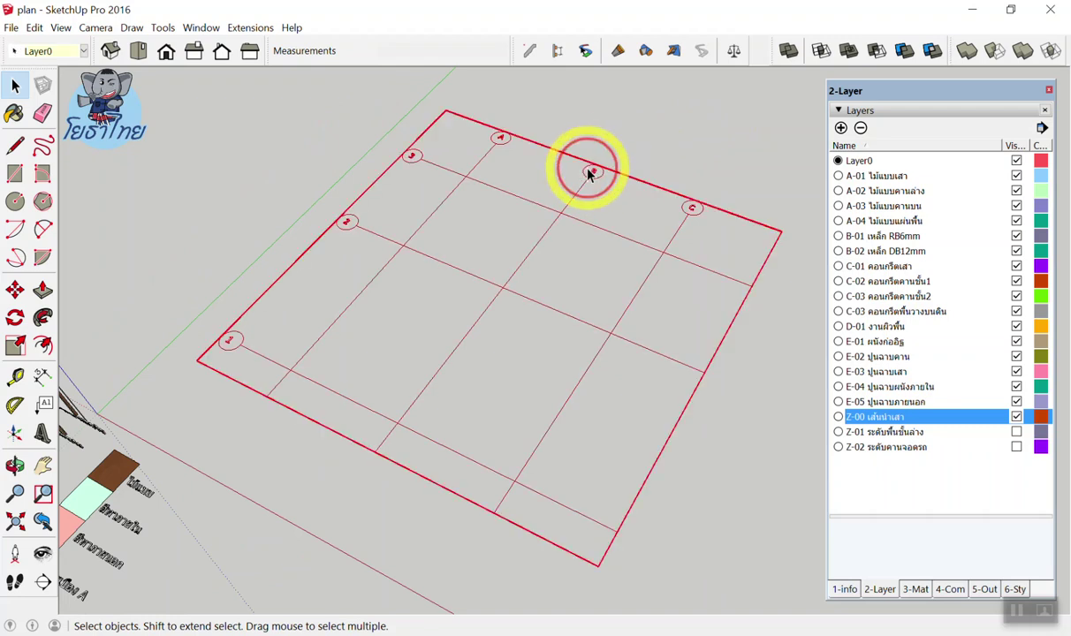
pyautogui.scroll(2, 589, 174)
pyautogui.scroll(-2, 590, 172)
pyautogui.click(614, 159)
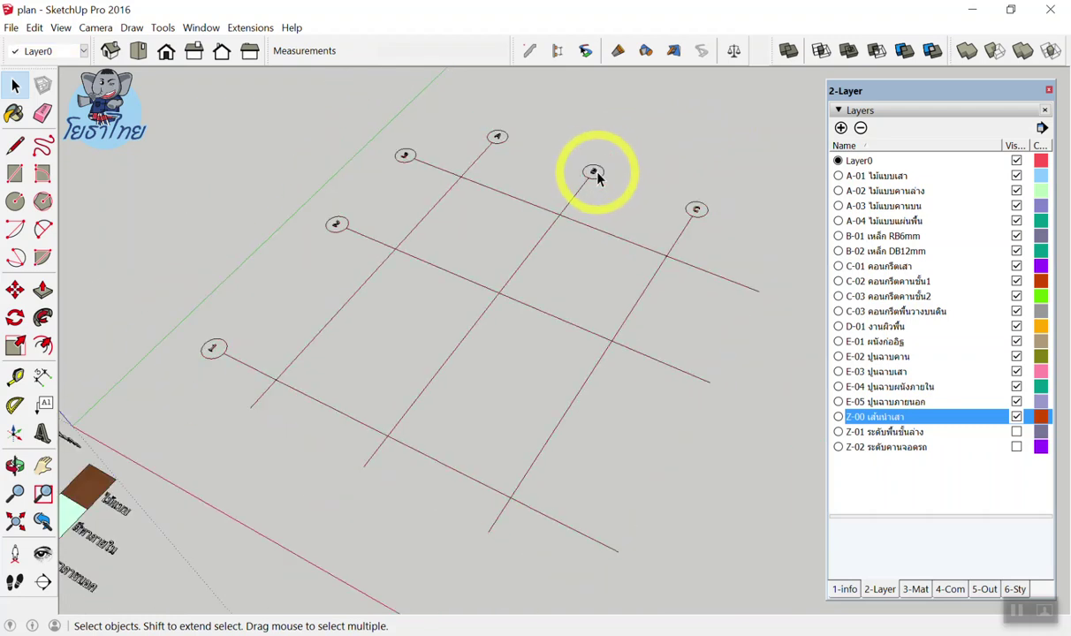
pyautogui.click(594, 176)
pyautogui.rightClick(597, 178)
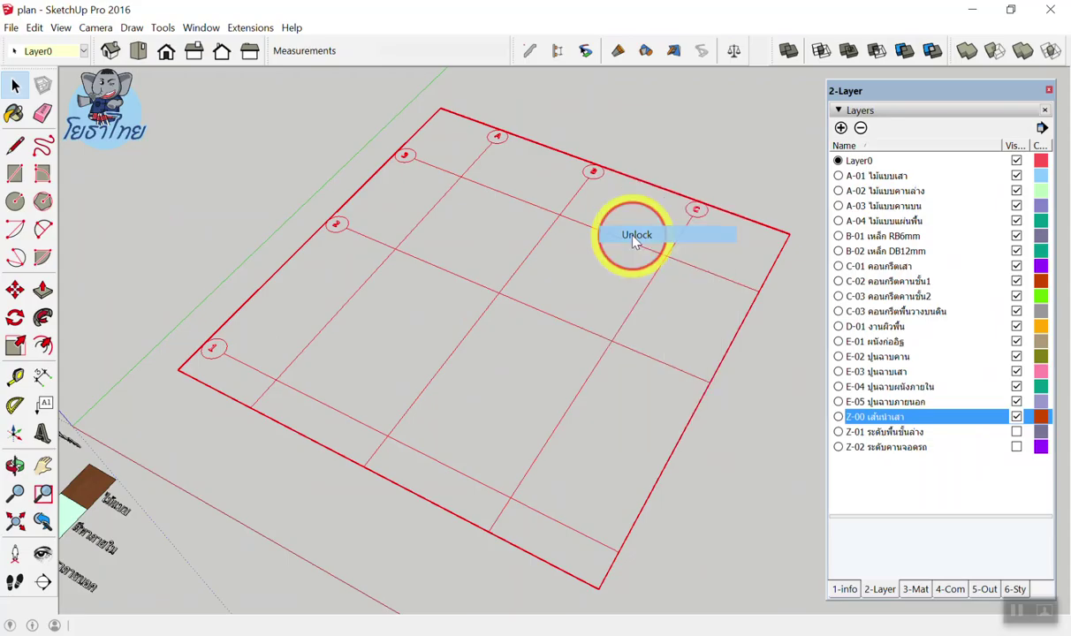
pyautogui.click(598, 222)
pyautogui.moveTo(669, 159); pyautogui.dragTo(495, 295)
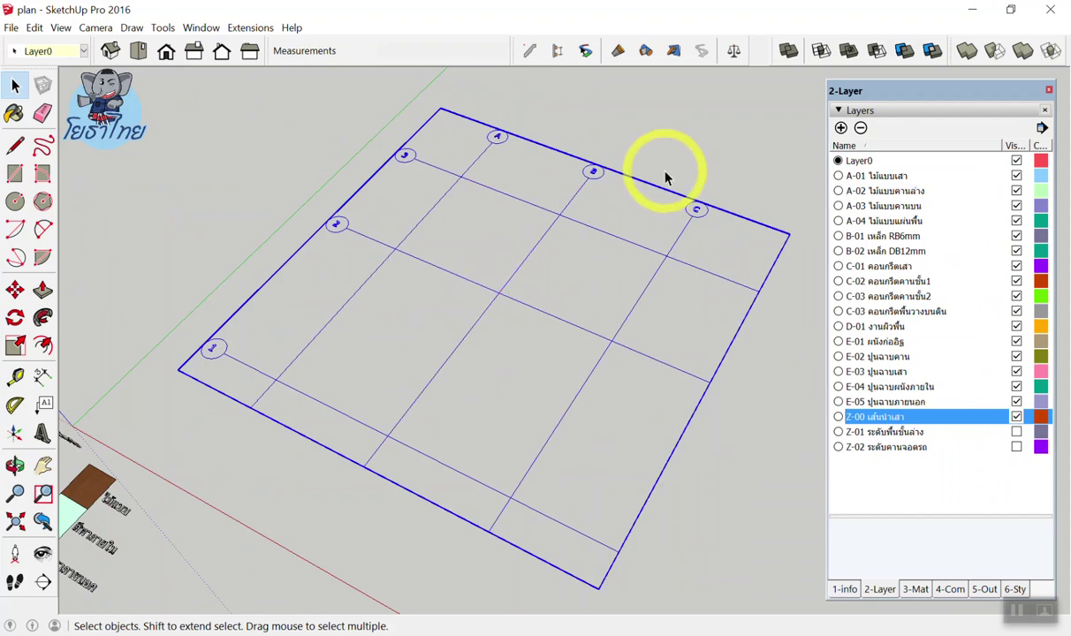
pyautogui.press('Delete')
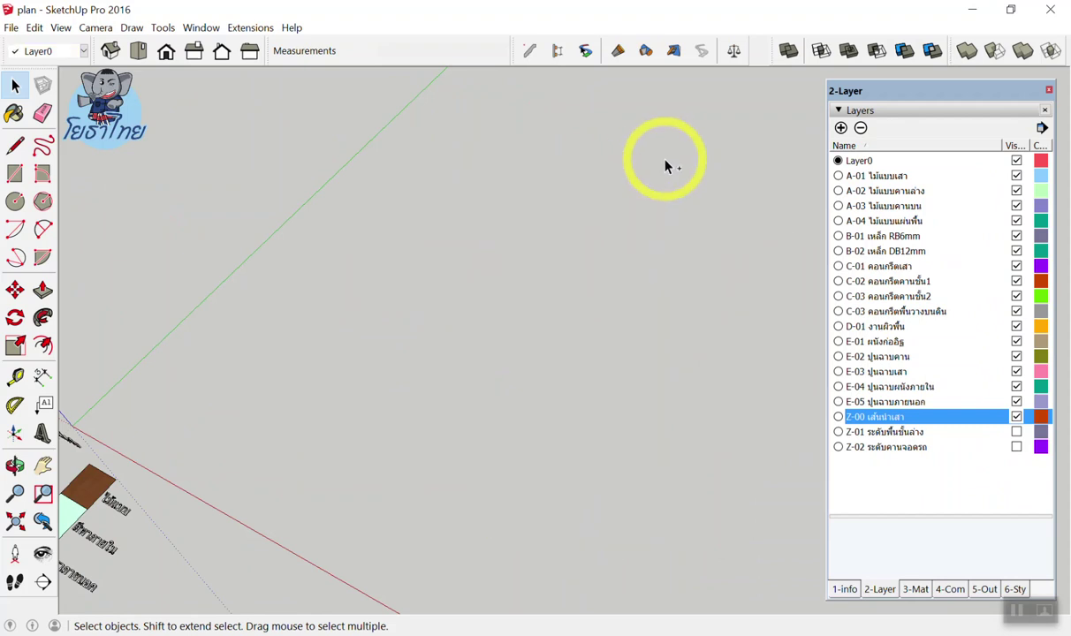
pyautogui.hotkey('ctrl', 'z')
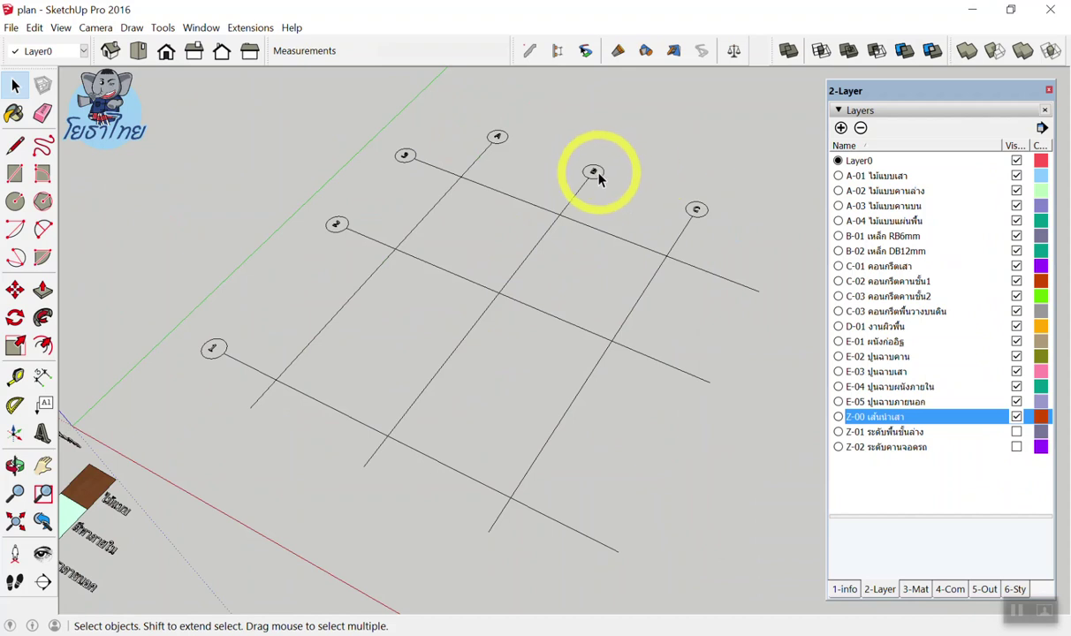
pyautogui.rightClick(597, 173)
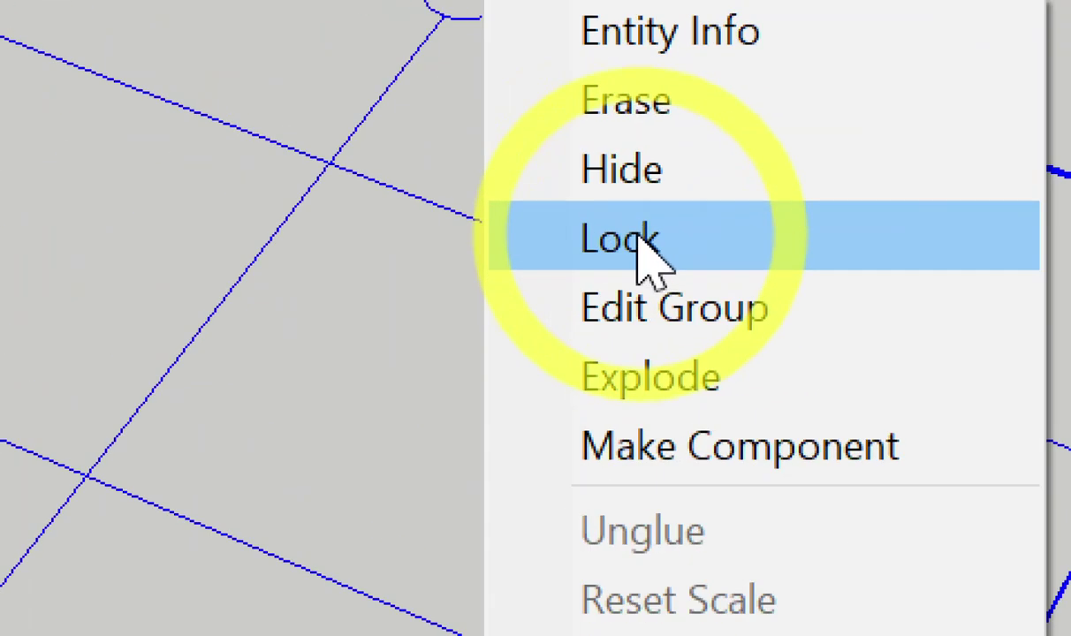
pyautogui.click(641, 240)
pyautogui.click(709, 143)
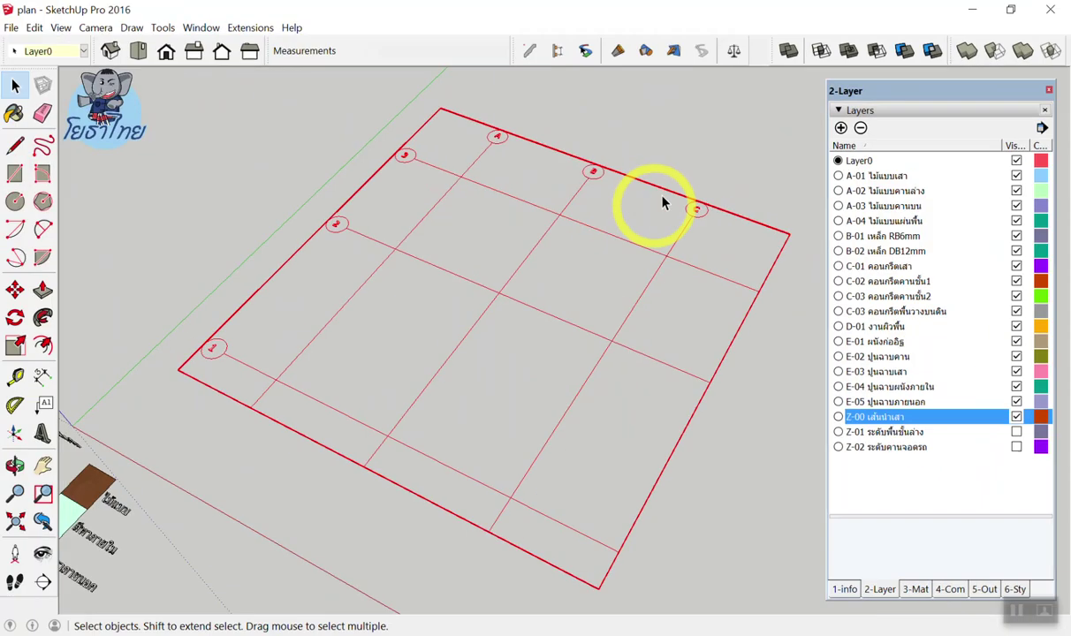
pyautogui.click(420, 308)
pyautogui.scroll(-3, 288, 330)
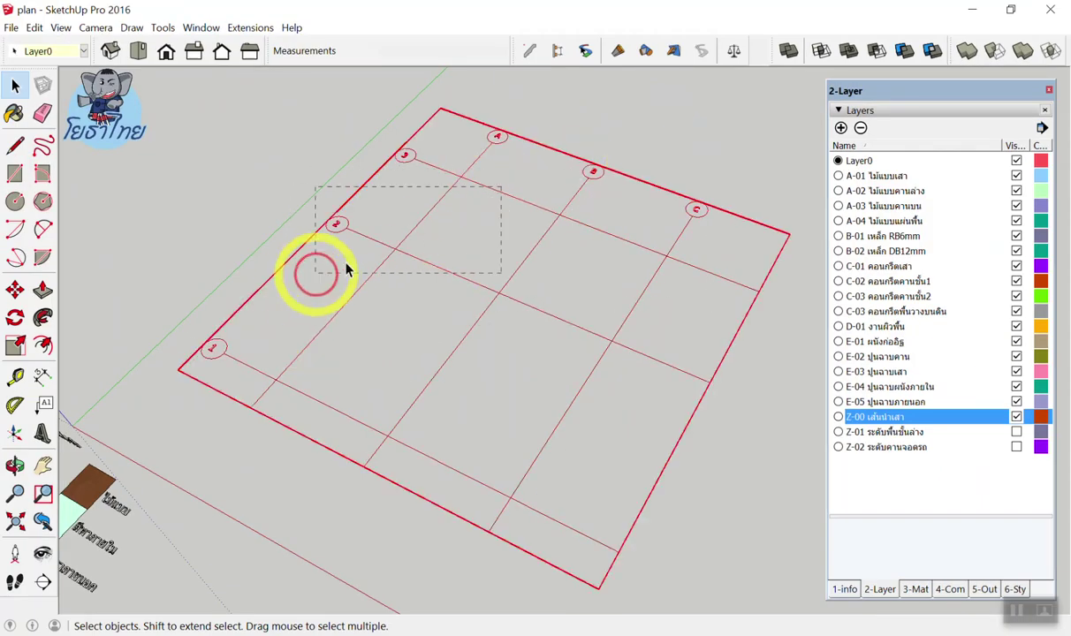
pyautogui.scroll(-2, 481, 212)
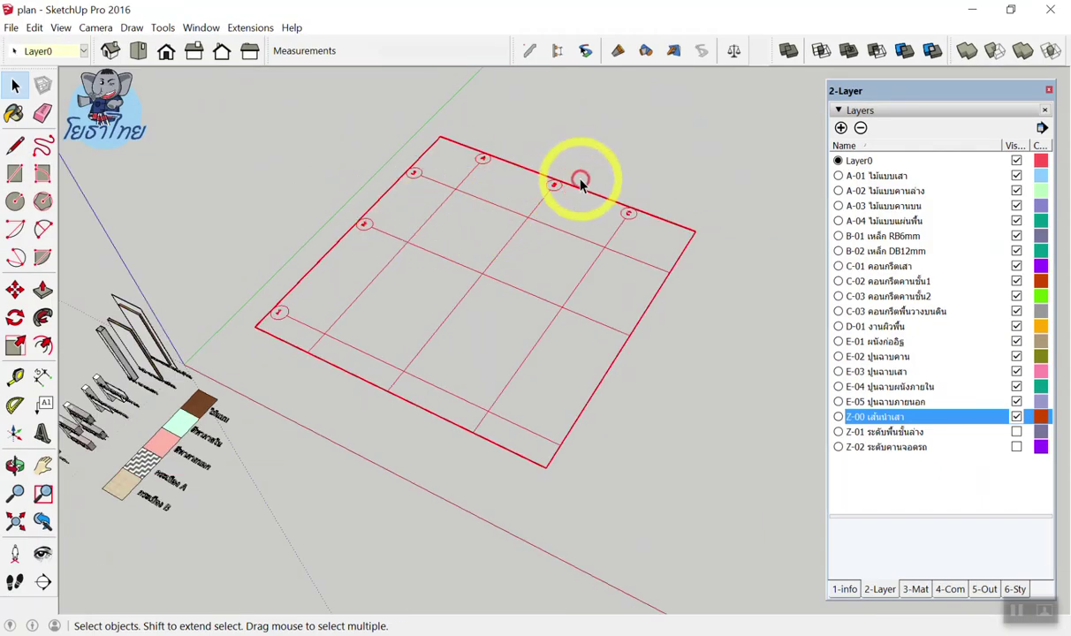
pyautogui.scroll(2, 566, 187)
pyautogui.moveTo(627, 143); pyautogui.dragTo(575, 216)
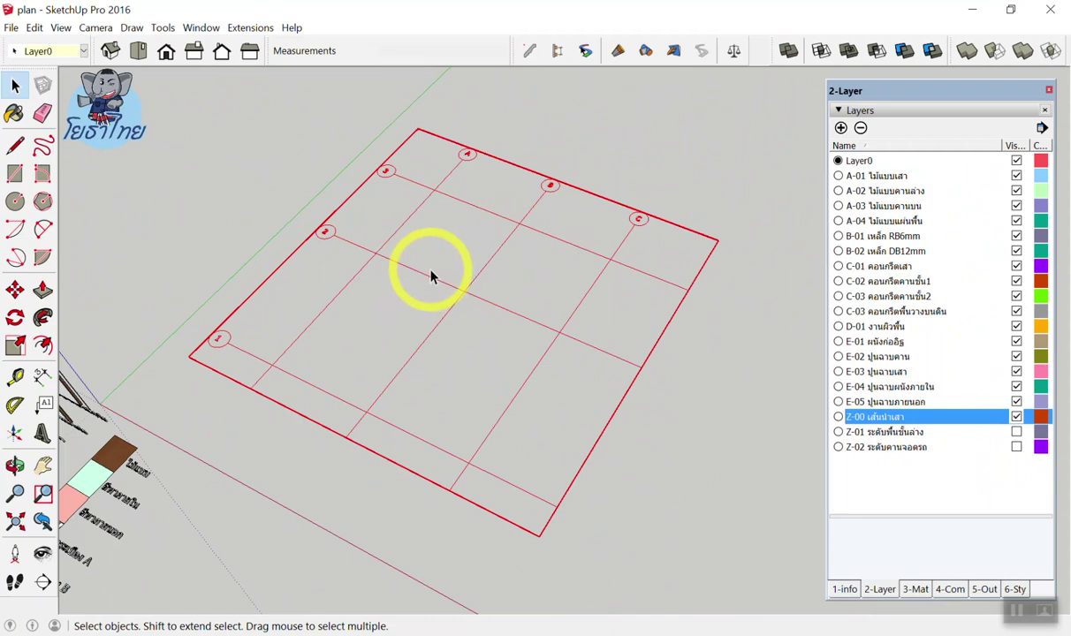
pyautogui.click(552, 186)
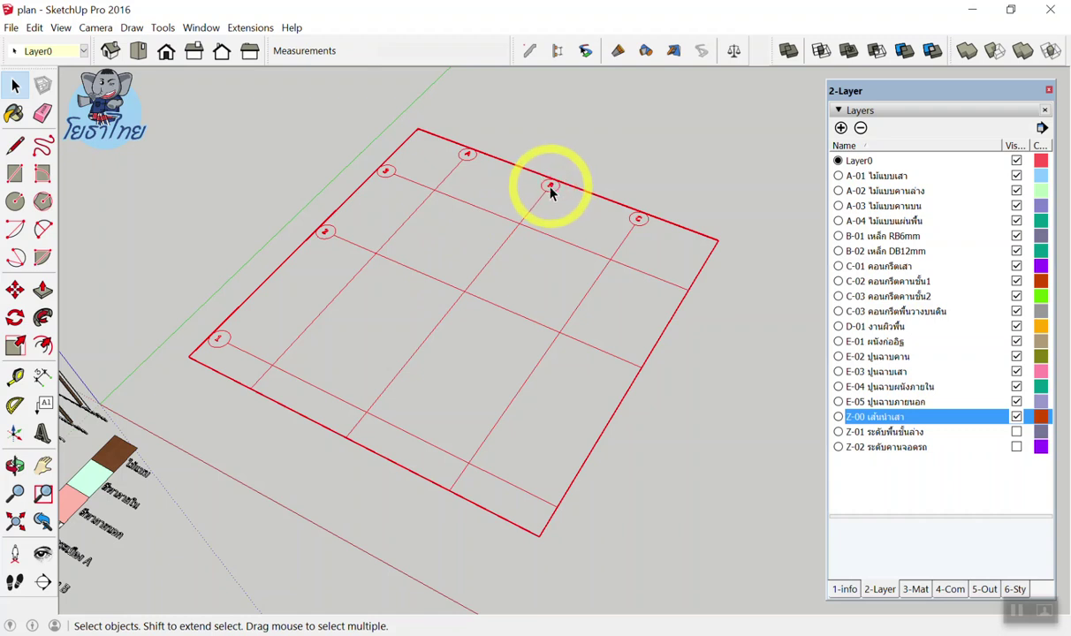
pyautogui.click(552, 187)
pyautogui.moveTo(444, 354)
pyautogui.mouseDown(button='middle')
pyautogui.moveTo(362, 135)
pyautogui.moveTo(452, 247)
pyautogui.mouseUp(button='middle')
pyautogui.moveTo(452, 248)
pyautogui.mouseDown()
pyautogui.moveTo(442, 274)
pyautogui.moveTo(464, 247)
pyautogui.moveTo(442, 296)
pyautogui.mouseUp()
pyautogui.moveTo(442, 295); pyautogui.dragTo(535, 437, button='middle')
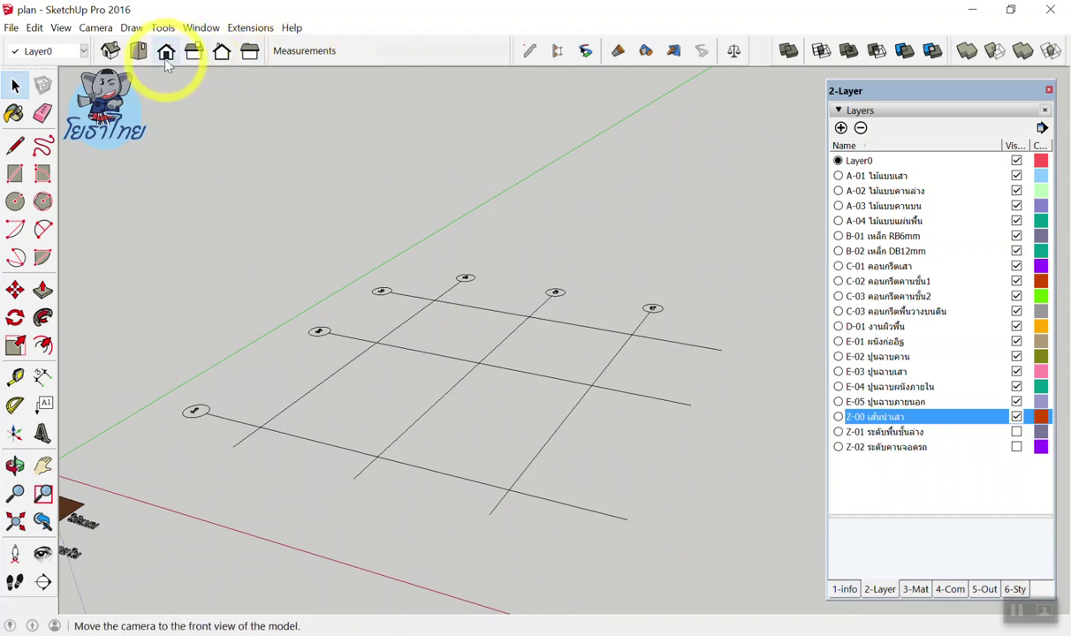
pyautogui.click(166, 53)
pyautogui.scroll(1, 333, 207)
pyautogui.scroll(1, 337, 204)
pyautogui.moveTo(364, 217); pyautogui.dragTo(313, 325, button='middle')
pyautogui.scroll(-3, 402, 296)
pyautogui.moveTo(402, 296); pyautogui.dragTo(394, 275, button='middle')
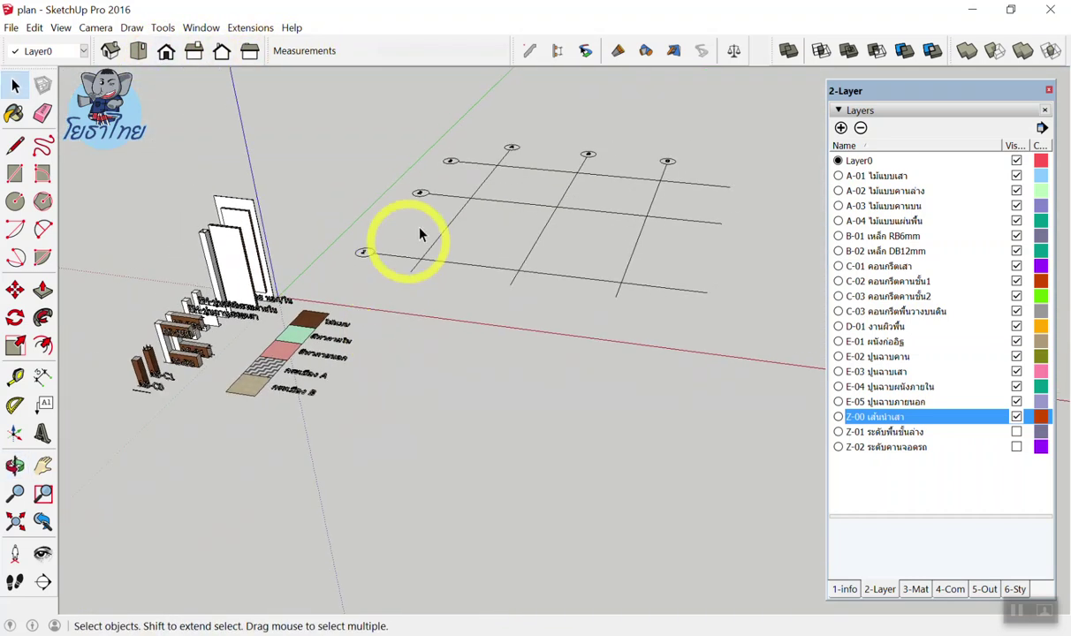
pyautogui.scroll(2, 432, 224)
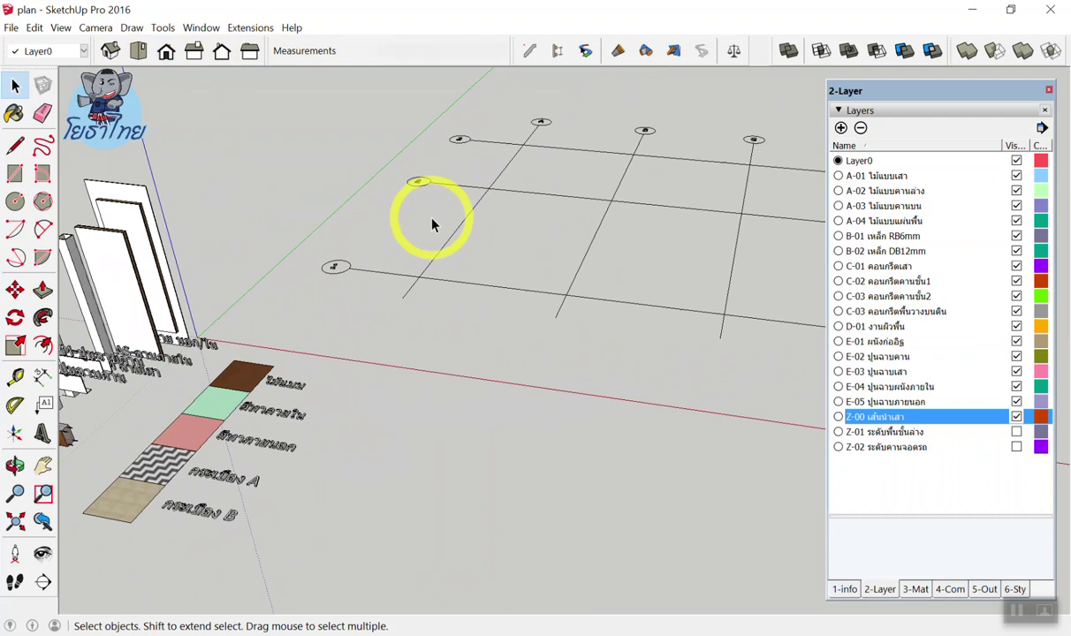
pyautogui.scroll(-2, 432, 224)
pyautogui.moveTo(441, 247); pyautogui.dragTo(407, 287, button='middle')
pyautogui.scroll(2, 550, 168)
pyautogui.scroll(1, 499, 208)
pyautogui.scroll(-2, 636, 154)
pyautogui.scroll(2, 693, 125)
pyautogui.scroll(1, 698, 125)
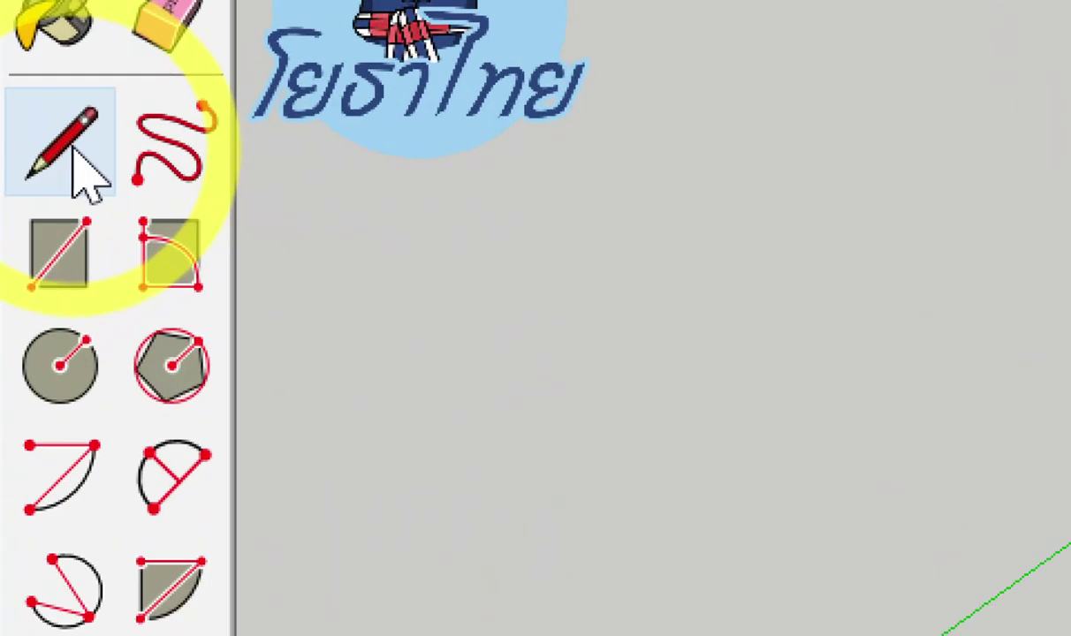
# Draw a vertical line along the blue axis from the front-left grid intersection
pyautogui.click(63, 151)
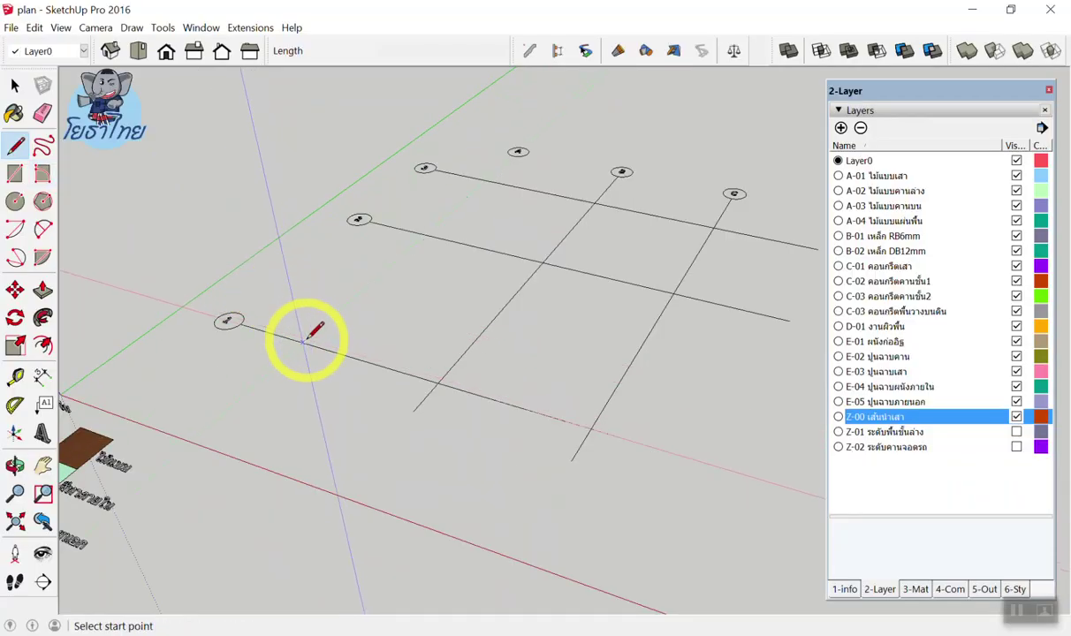
pyautogui.click(305, 343)
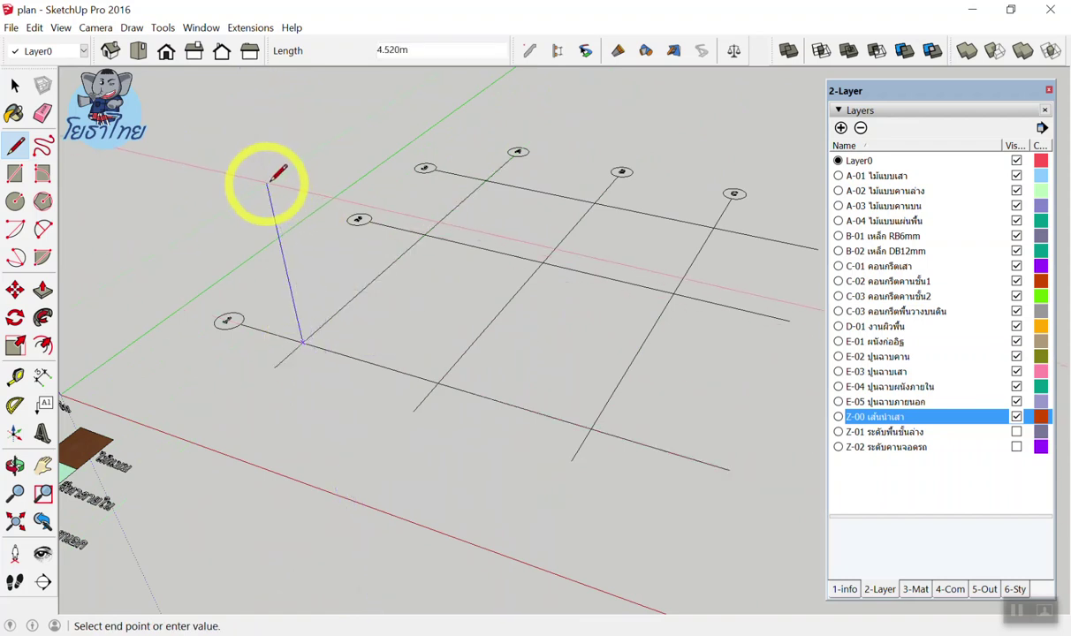
pyautogui.press('Up')
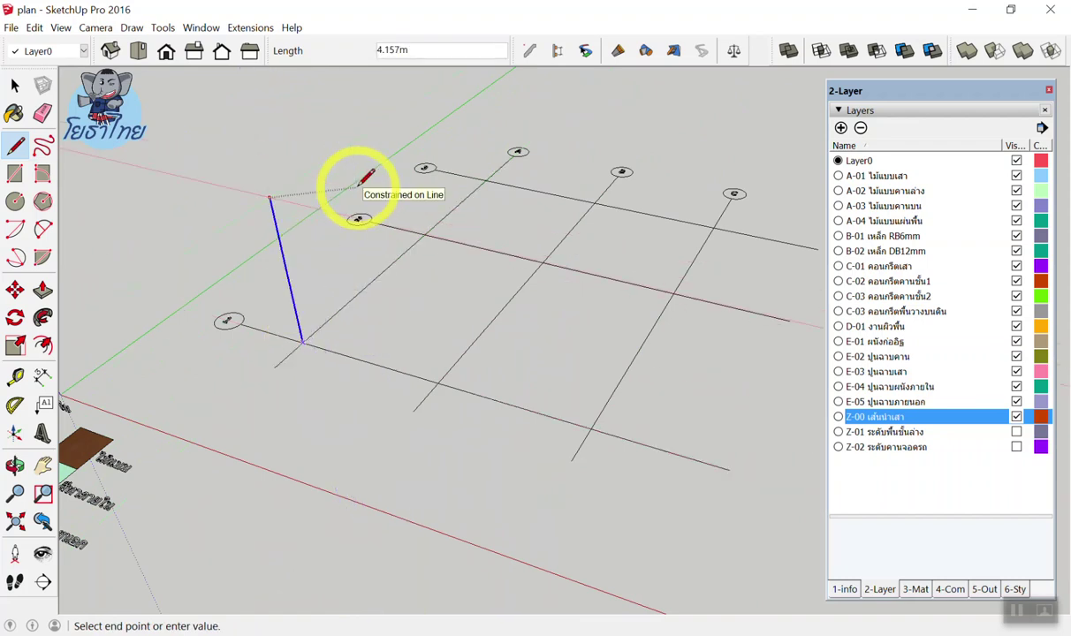
pyautogui.click(366, 177)
pyautogui.write('ก')
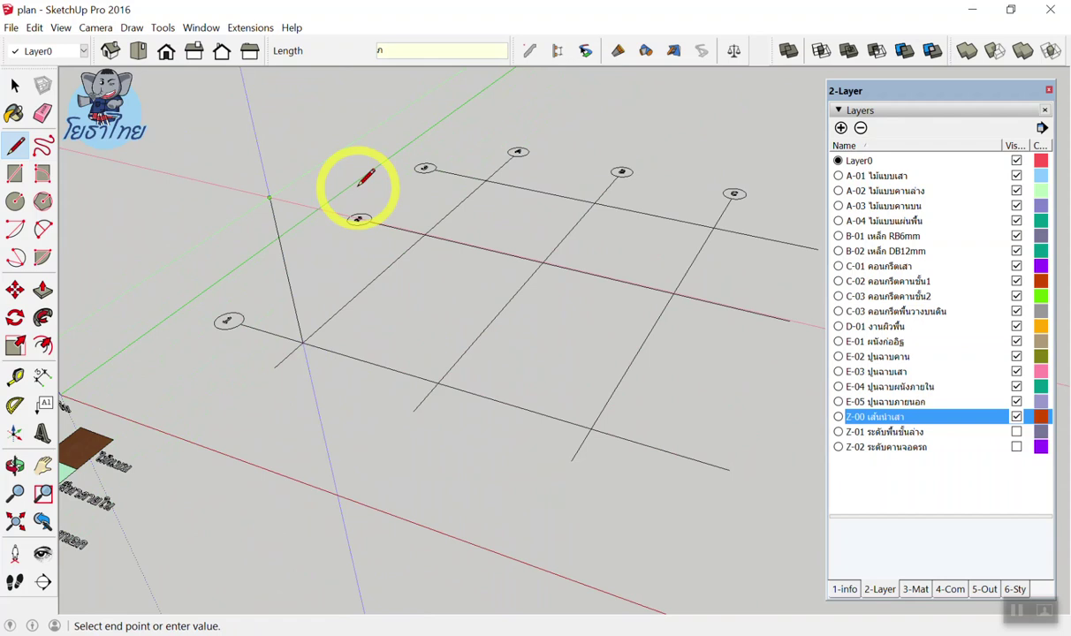
pyautogui.press('Return')
pyautogui.press('space')
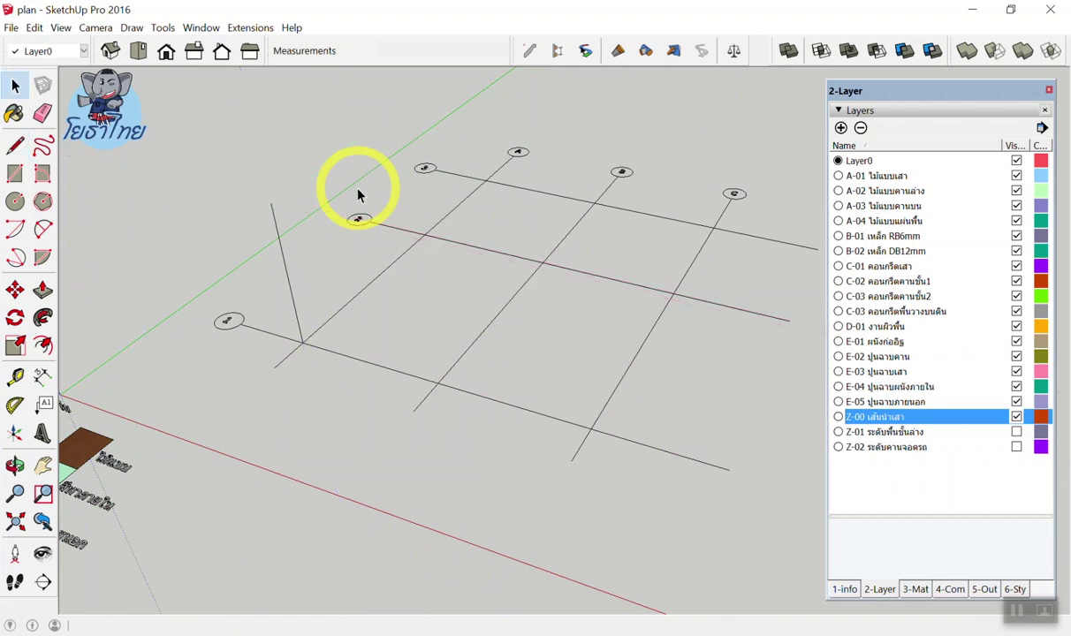
pyautogui.scroll(2, 222, 207)
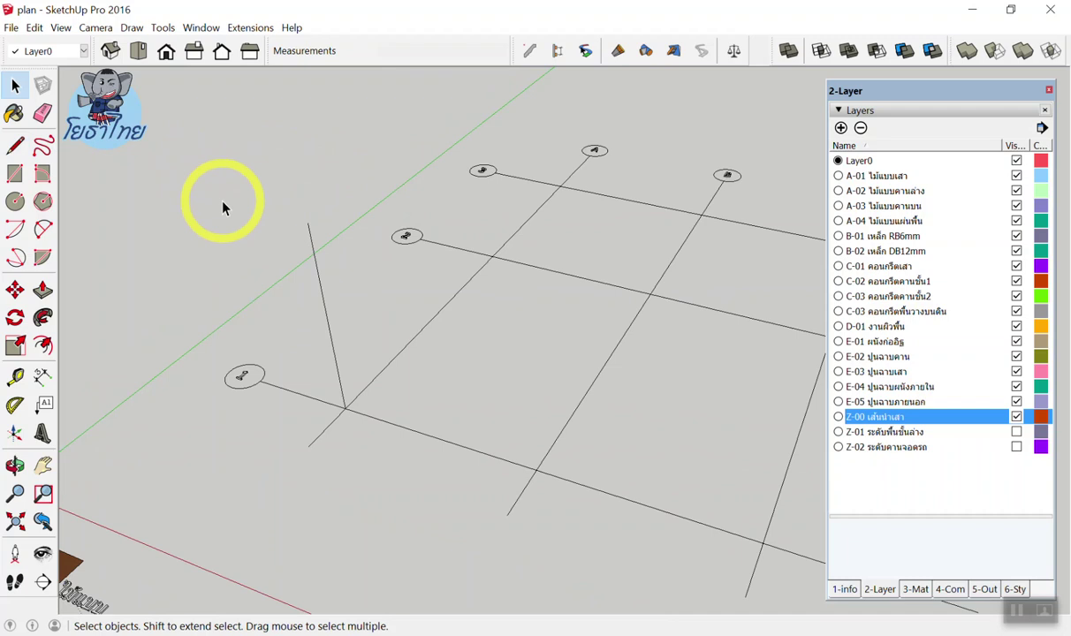
pyautogui.scroll(-1, 223, 207)
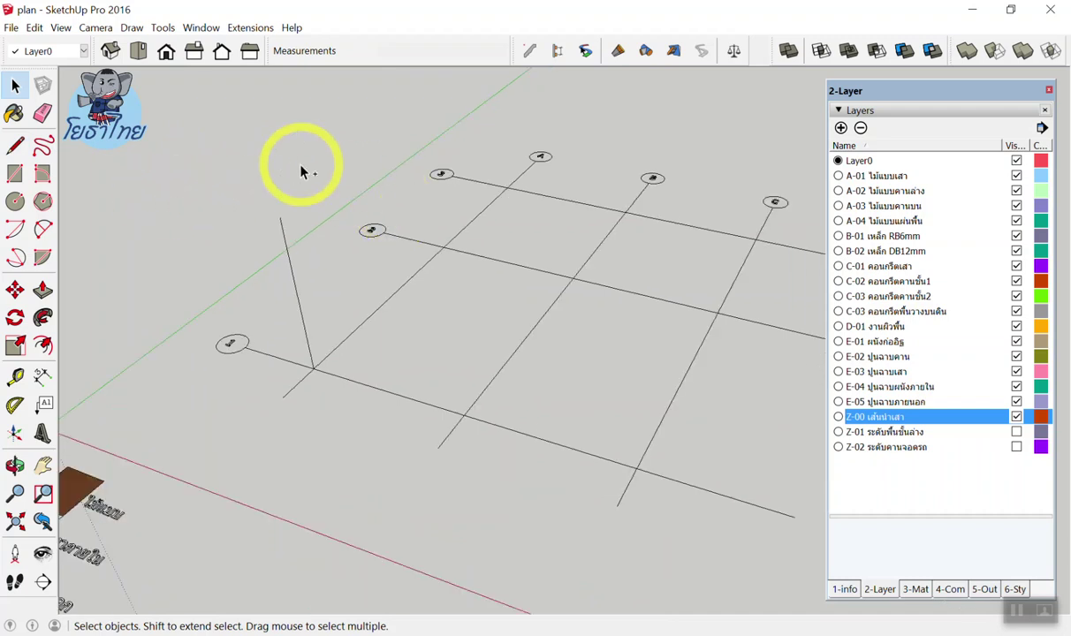
pyautogui.moveTo(311, 358); pyautogui.dragTo(318, 356)
pyautogui.moveTo(486, 400); pyautogui.dragTo(497, 409)
pyautogui.moveTo(576, 259); pyautogui.dragTo(581, 267)
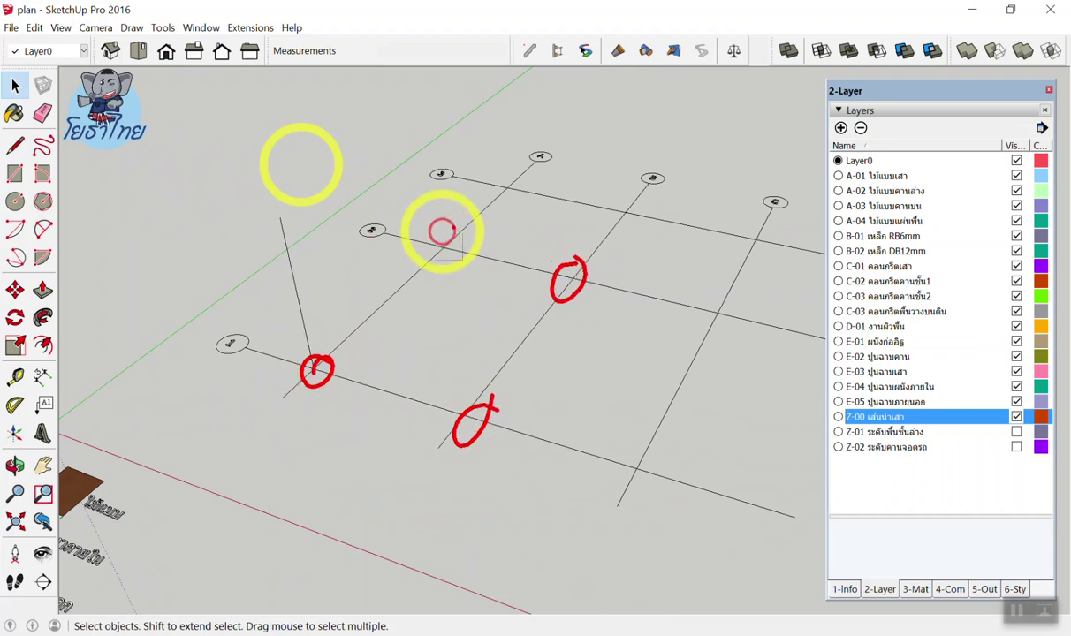
pyautogui.moveTo(465, 231); pyautogui.dragTo(448, 262)
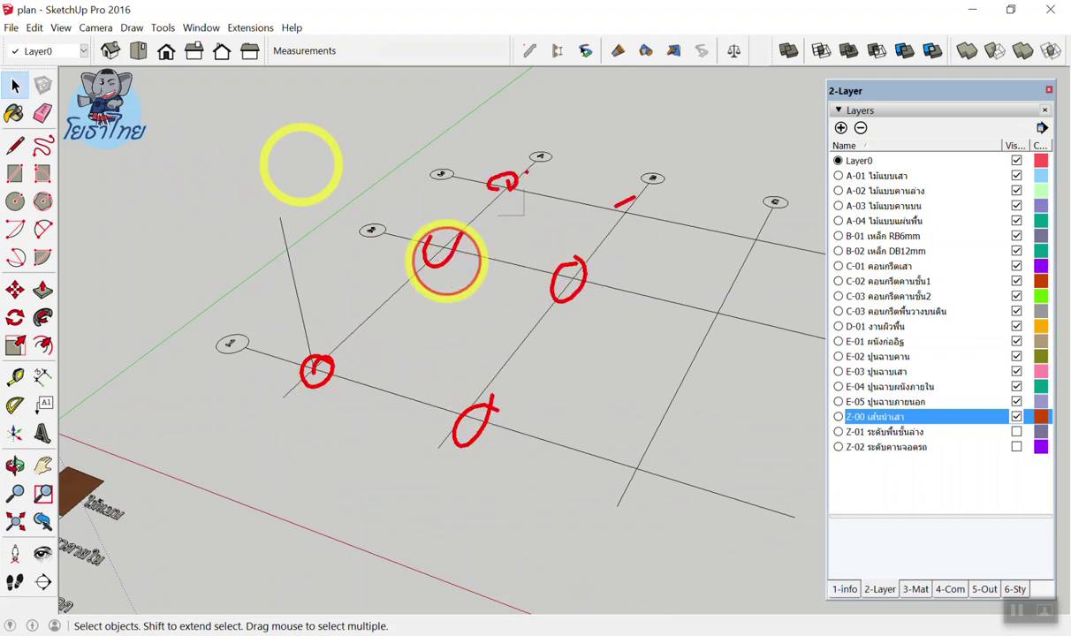
pyautogui.moveTo(767, 219); pyautogui.dragTo(742, 235)
pyautogui.moveTo(741, 304); pyautogui.dragTo(707, 320)
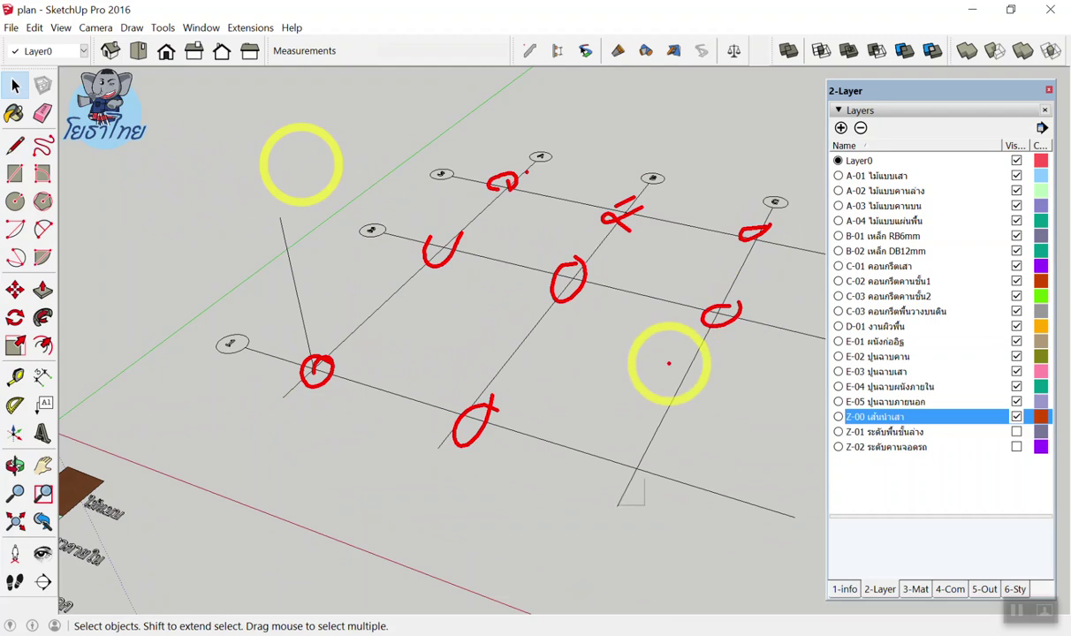
pyautogui.moveTo(552, 503)
pyautogui.mouseDown()
pyautogui.moveTo(650, 490)
pyautogui.moveTo(688, 425)
pyautogui.mouseUp()
pyautogui.moveTo(658, 508); pyautogui.dragTo(629, 389)
pyautogui.moveTo(638, 428); pyautogui.dragTo(649, 477)
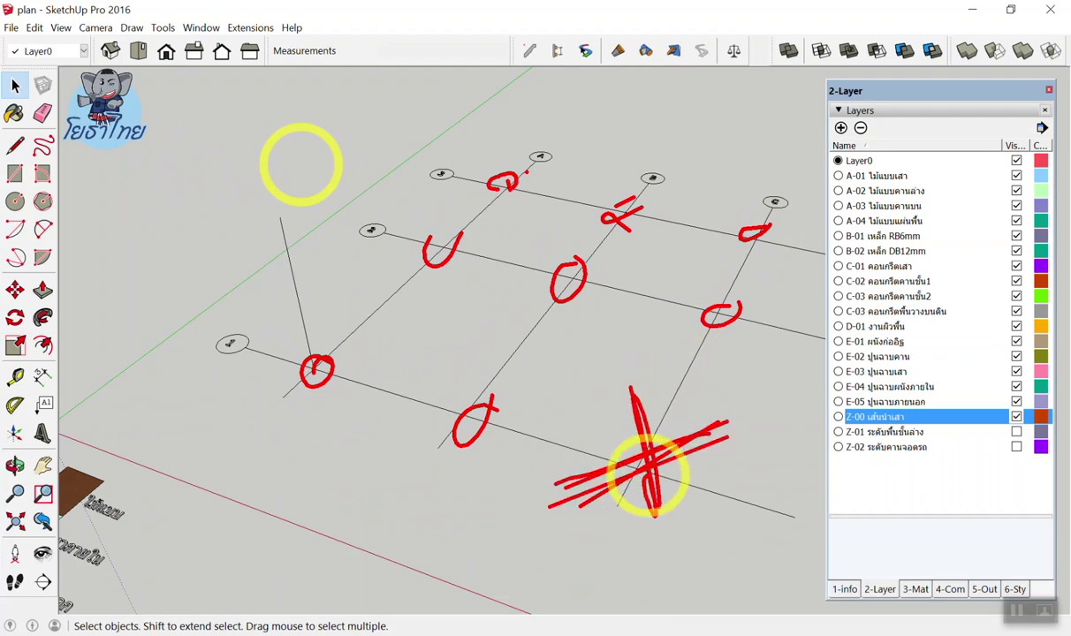
pyautogui.press('Escape')
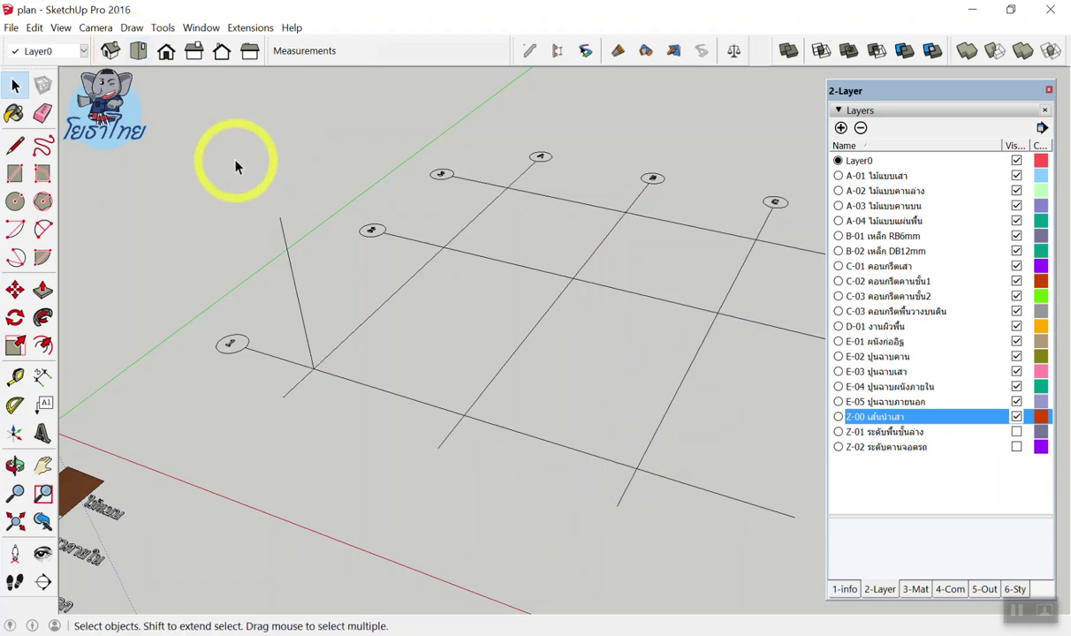
pyautogui.scroll(1, 270, 239)
pyautogui.moveTo(287, 269); pyautogui.dragTo(299, 211, button='middle')
# Select the vertical column line at the front-left intersection
pyautogui.click(287, 216)
pyautogui.moveTo(281, 179)
pyautogui.mouseDown()
pyautogui.moveTo(213, 232)
pyautogui.moveTo(223, 229)
pyautogui.mouseUp()
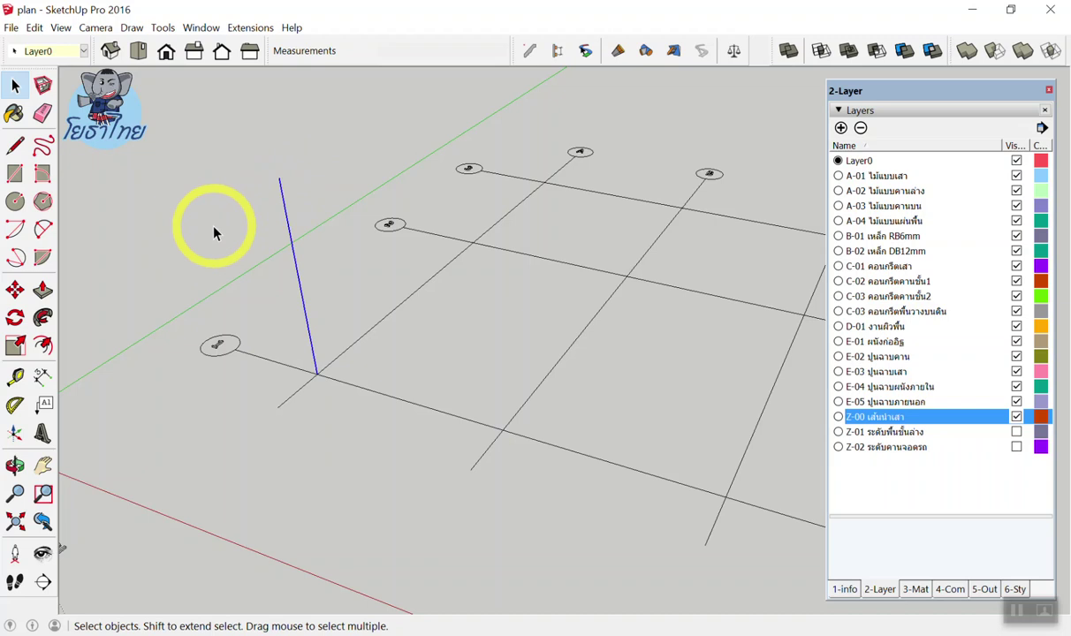
pyautogui.moveTo(309, 383); pyautogui.dragTo(326, 363)
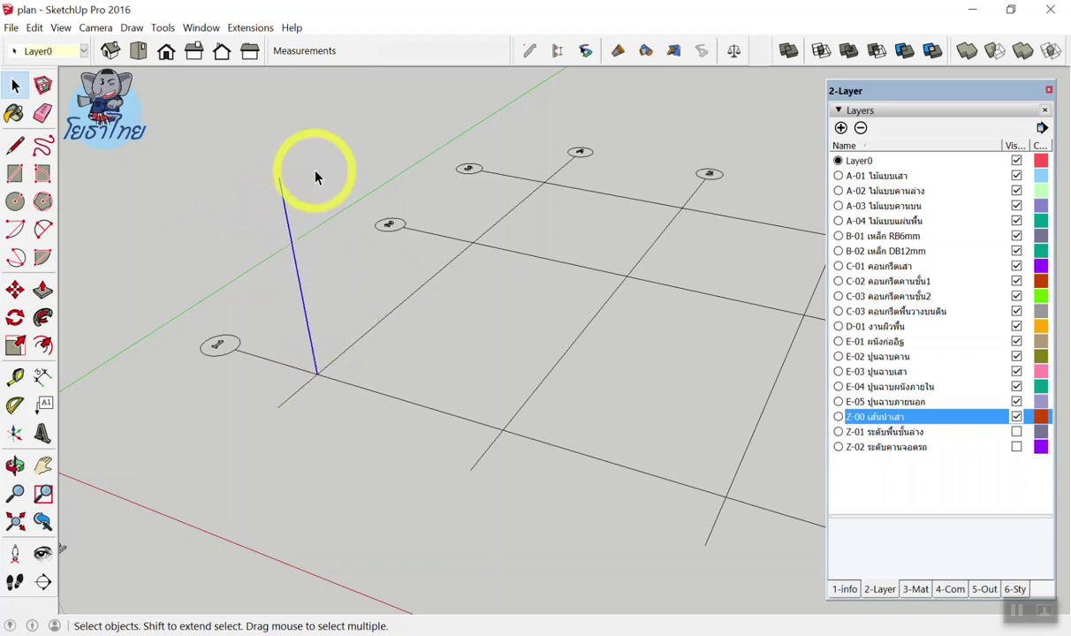
pyautogui.moveTo(339, 149); pyautogui.dragTo(234, 214)
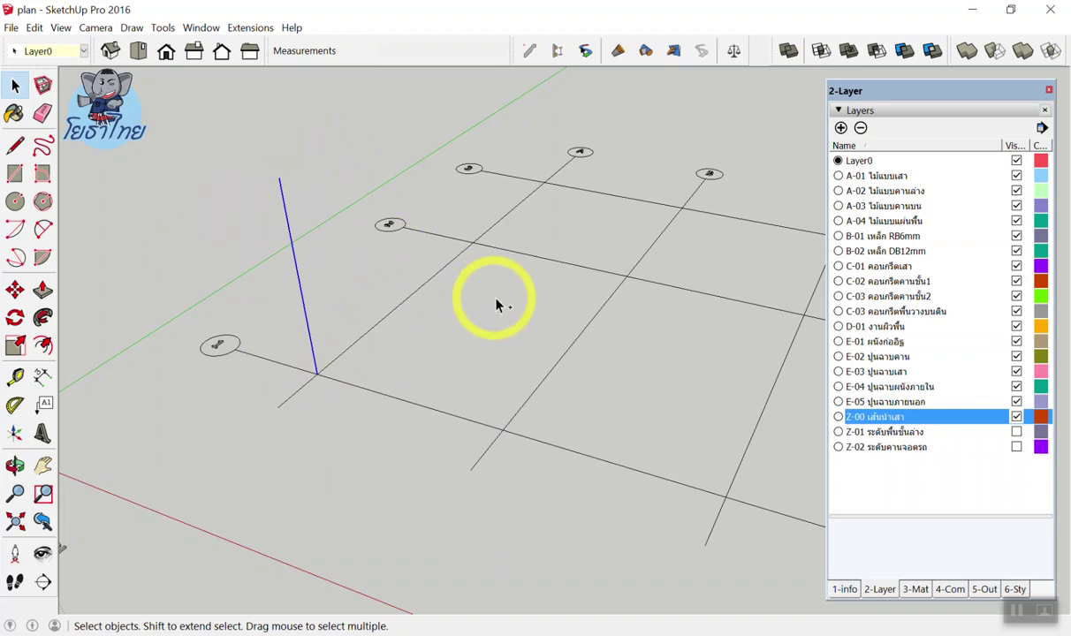
# Paste four copies of the column line onto other grid intersections
pyautogui.hotkey('ctrl', 'v')
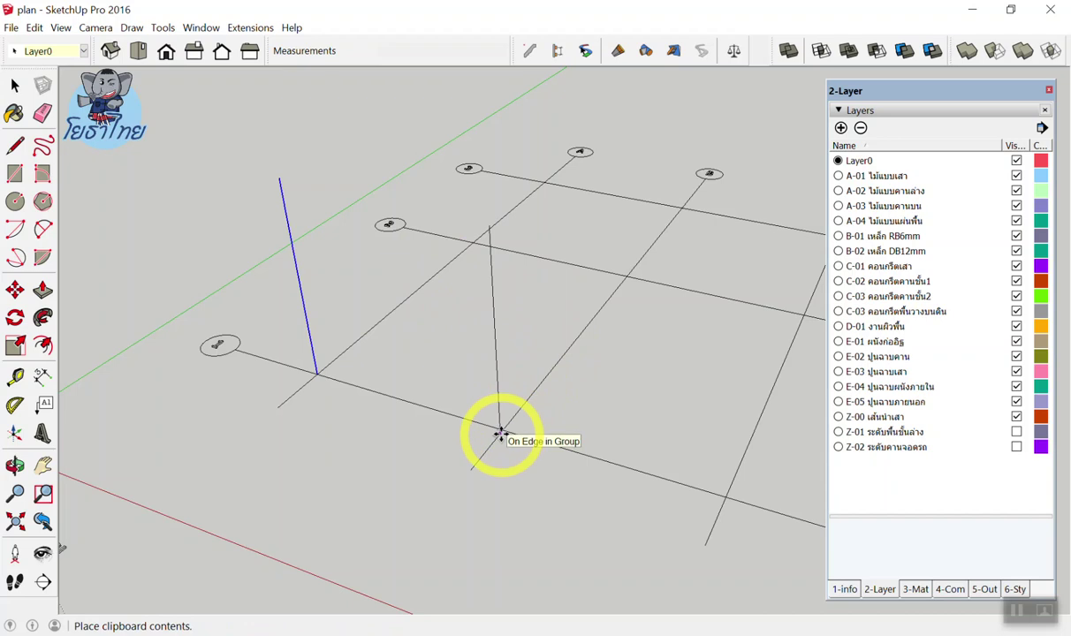
pyautogui.click(505, 430)
pyautogui.hotkey('ctrl', 'v')
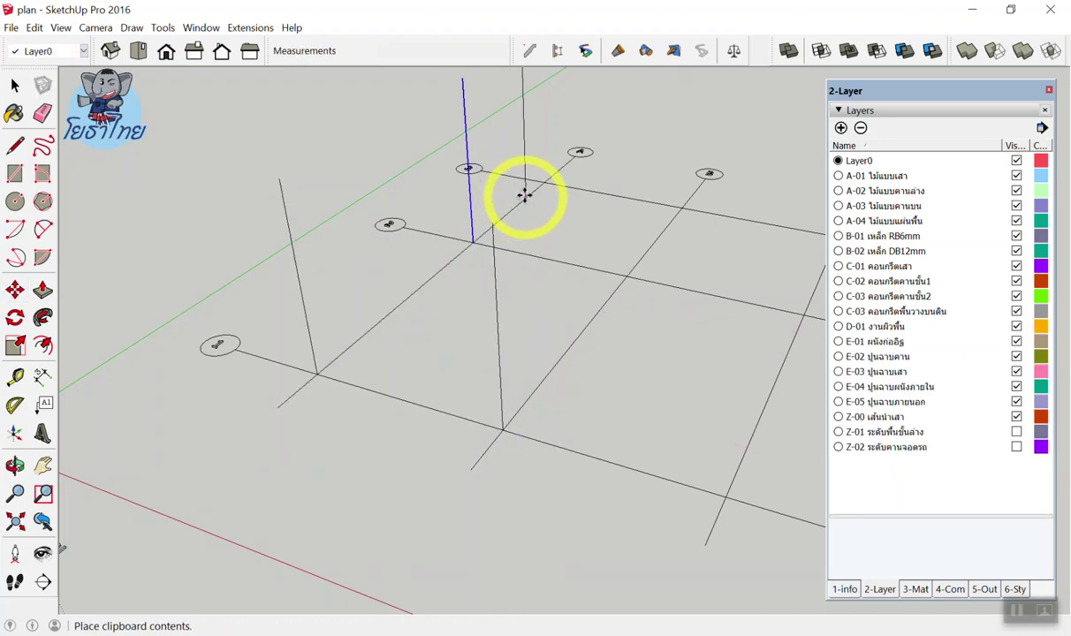
pyautogui.click(556, 183)
pyautogui.hotkey('ctrl', 'v')
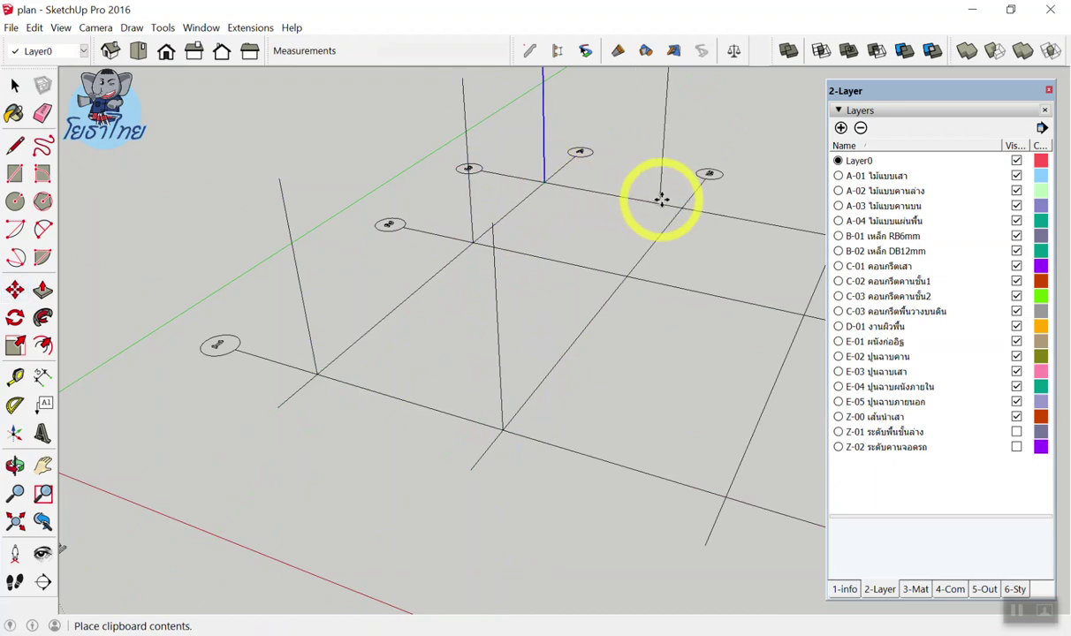
pyautogui.scroll(-1, 346, 233)
pyautogui.scroll(-2, 311, 234)
pyautogui.scroll(3, 662, 227)
pyautogui.scroll(1, 661, 227)
pyautogui.click(665, 234)
pyautogui.hotkey('ctrl', 'v')
pyautogui.click(607, 303)
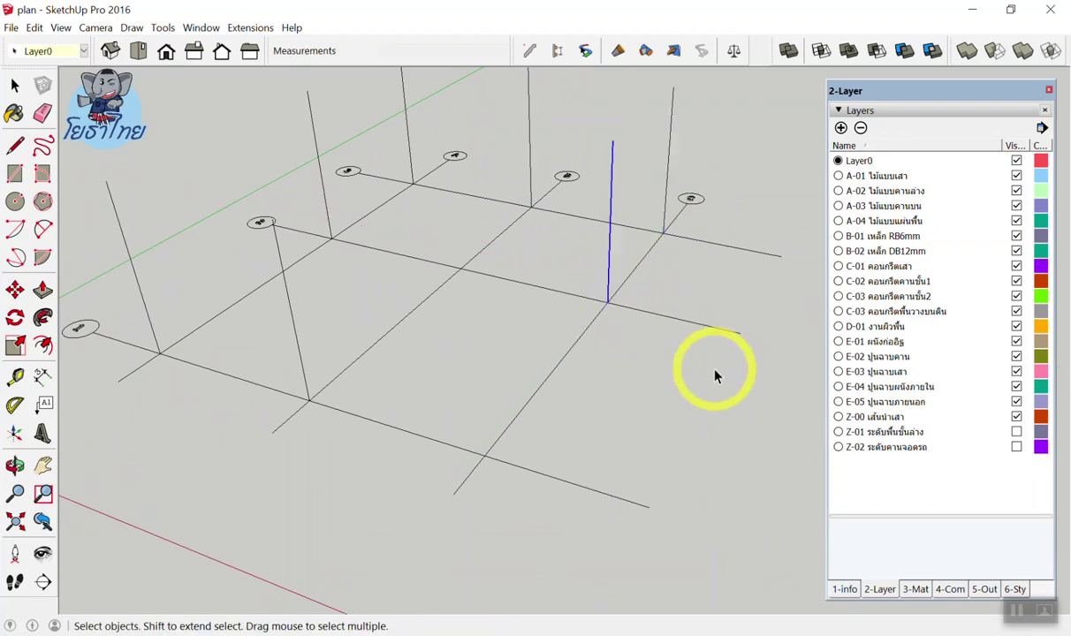
pyautogui.moveTo(716, 375); pyautogui.dragTo(646, 480, button='middle')
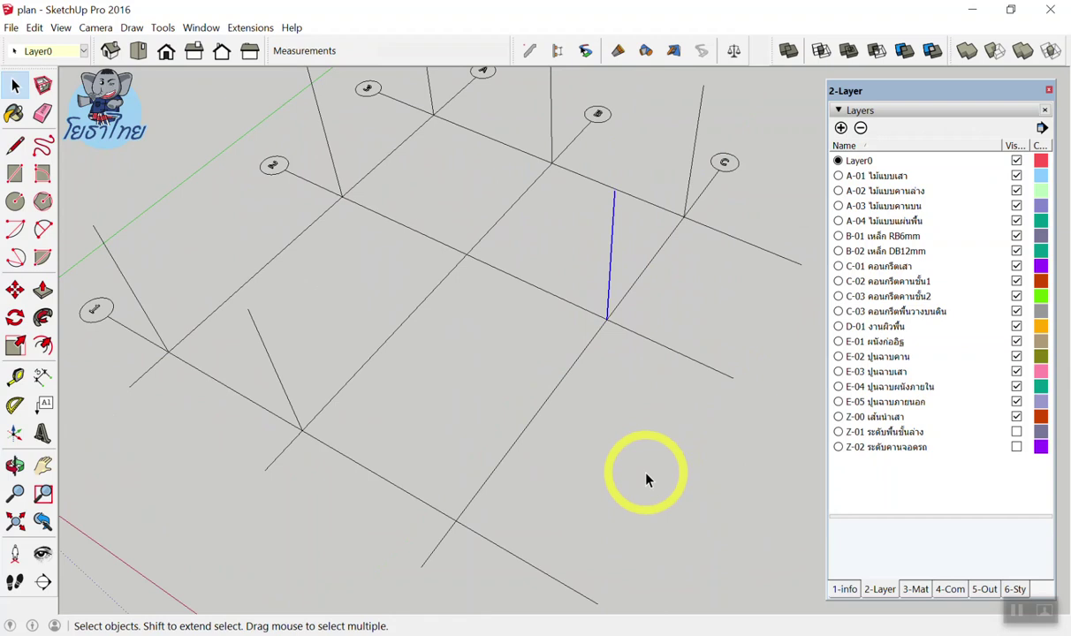
# Delete the misplaced column line copies and reselect the original line
pyautogui.press('Delete')
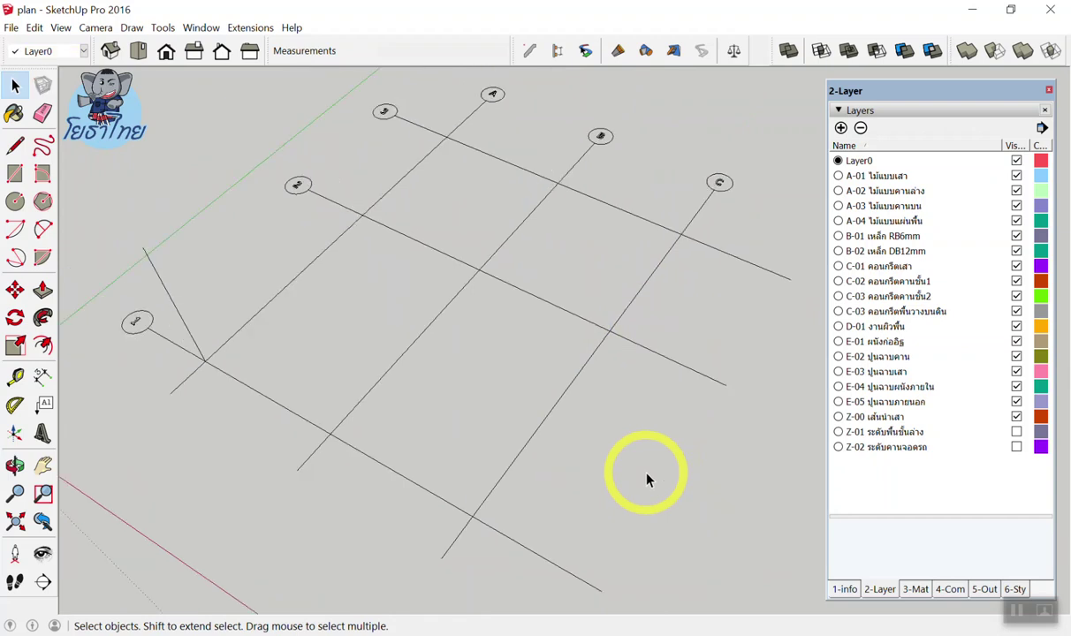
pyautogui.scroll(-1, 645, 475)
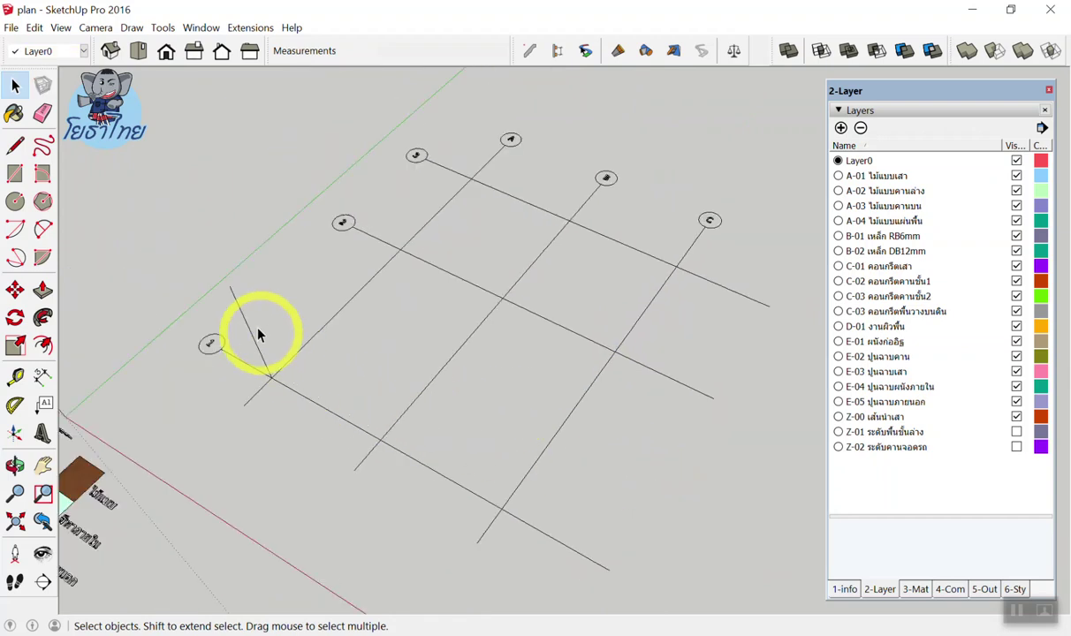
pyautogui.scroll(1, 238, 304)
pyautogui.click(236, 303)
pyautogui.scroll(1, 279, 438)
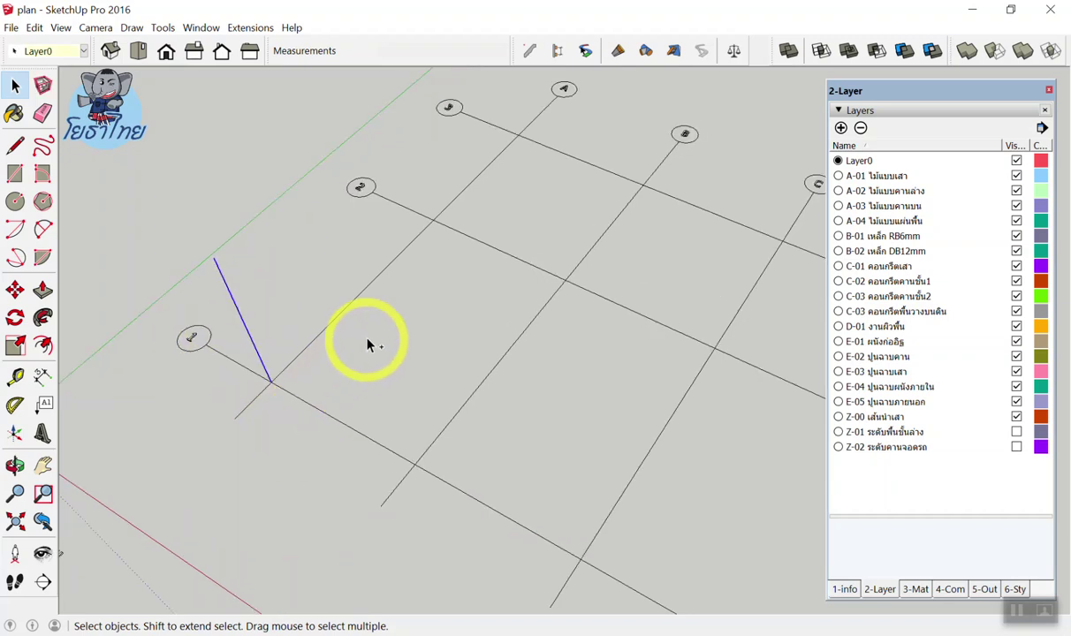
# Paste six copies of the column line onto intersections across the grid
pyautogui.hotkey('ctrl', 'v')
pyautogui.click(433, 221)
pyautogui.hotkey('ctrl', 'v')
pyautogui.click(414, 463)
pyautogui.hotkey('ctrl', 'v')
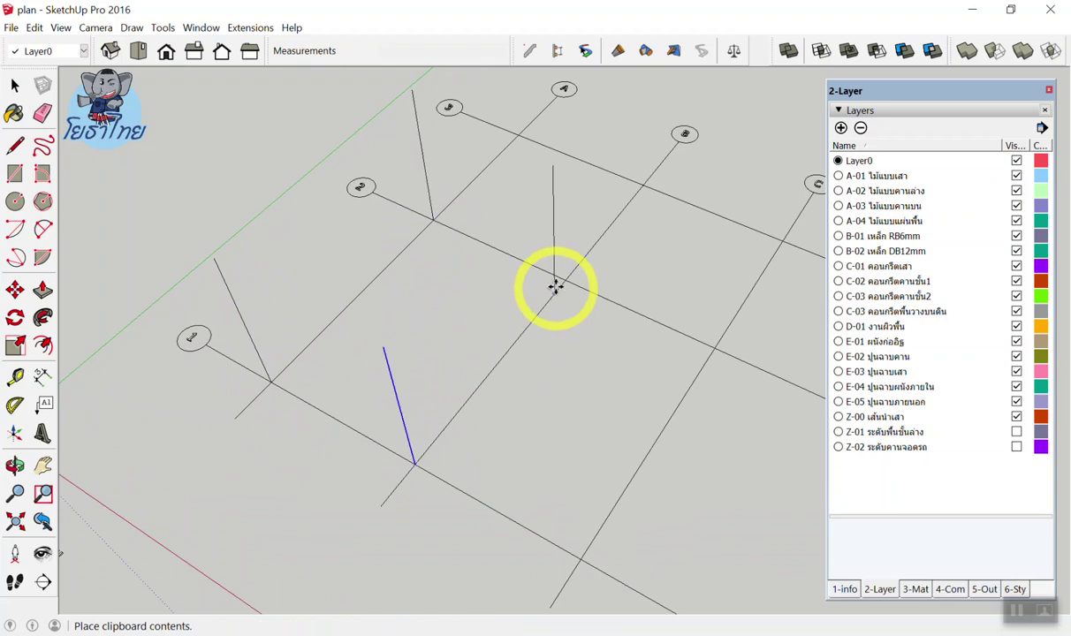
pyautogui.click(565, 280)
pyautogui.hotkey('ctrl', 'v')
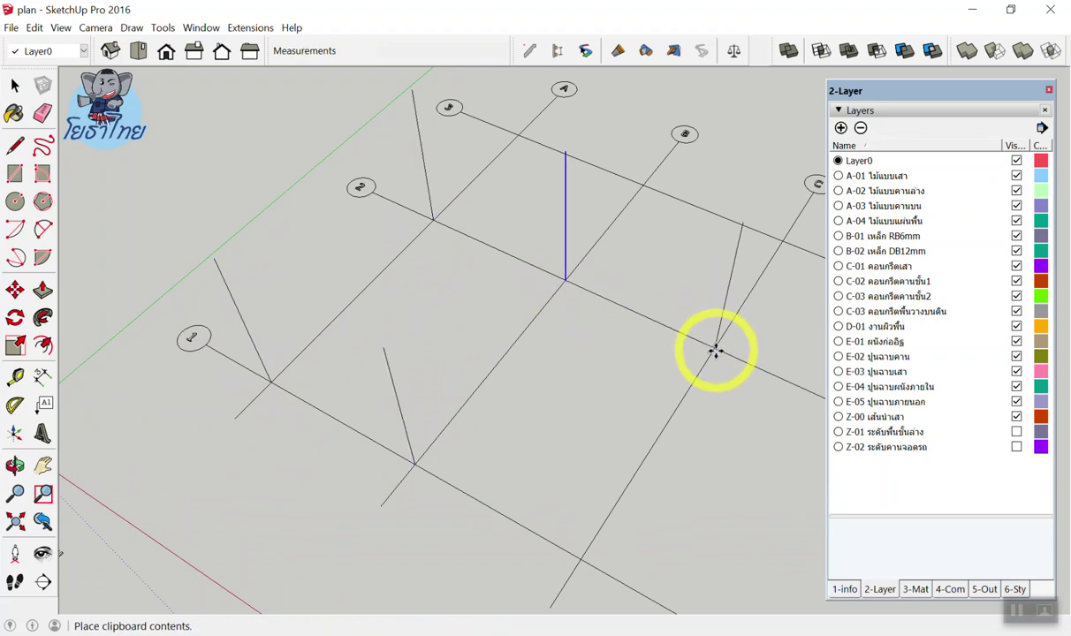
pyautogui.click(714, 348)
pyautogui.hotkey('ctrl', 'v')
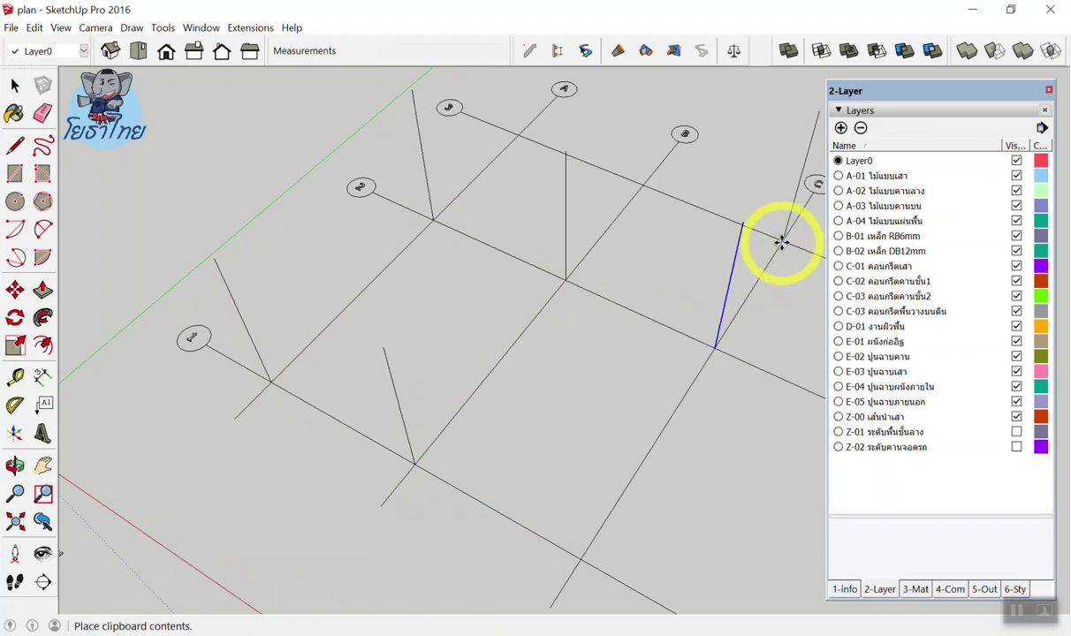
pyautogui.click(782, 238)
pyautogui.hotkey('ctrl', 'v')
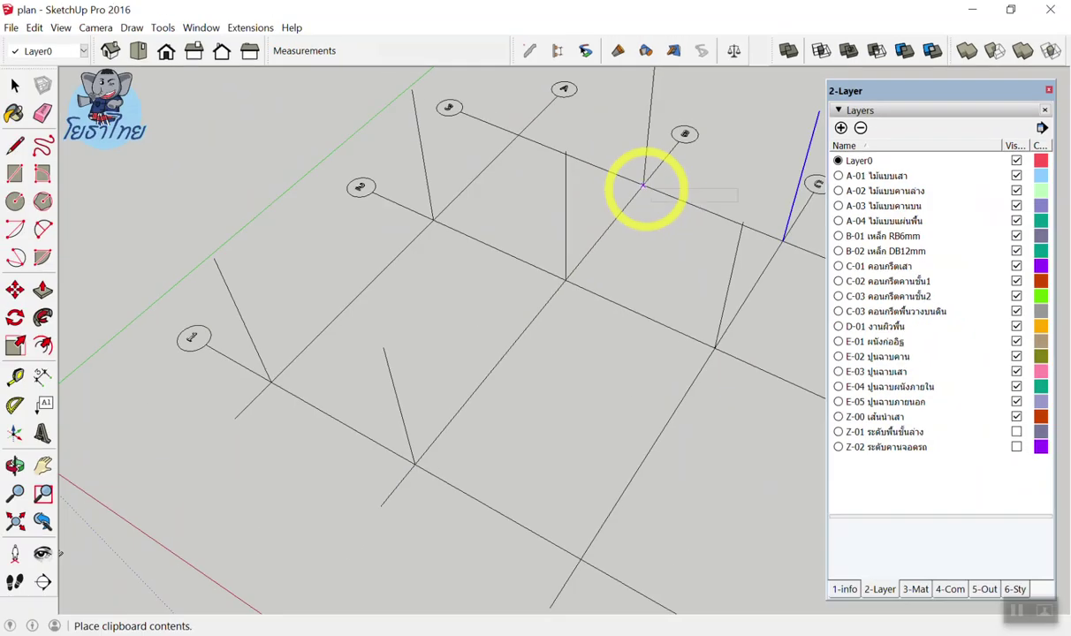
pyautogui.click(643, 184)
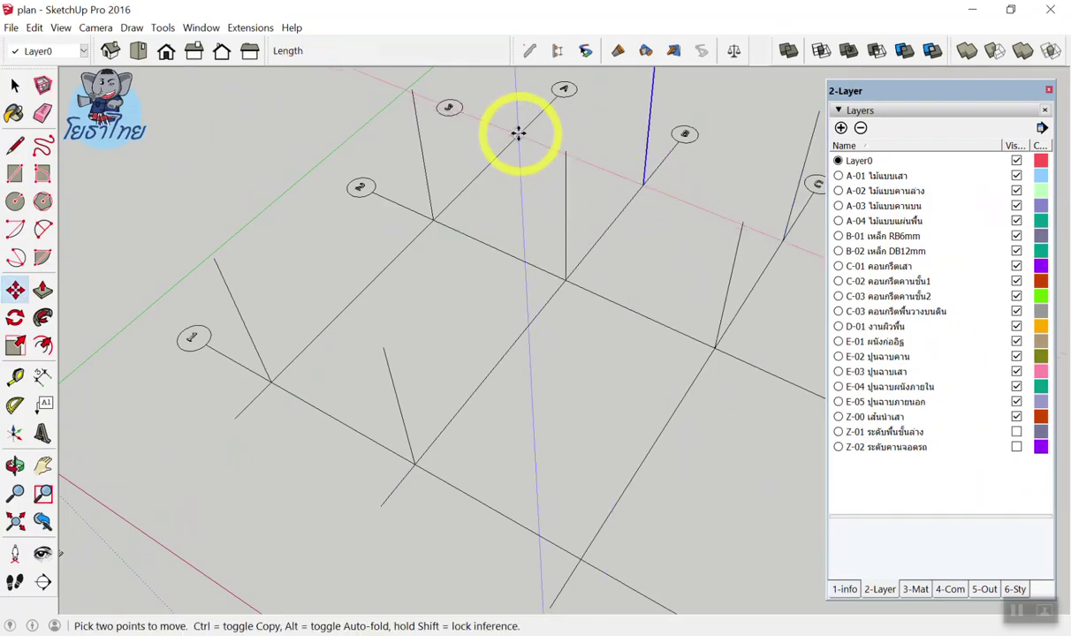
# Move a misplaced line onto its correct intersection and paste one more at the top intersection
pyautogui.click(516, 133)
pyautogui.click(500, 177)
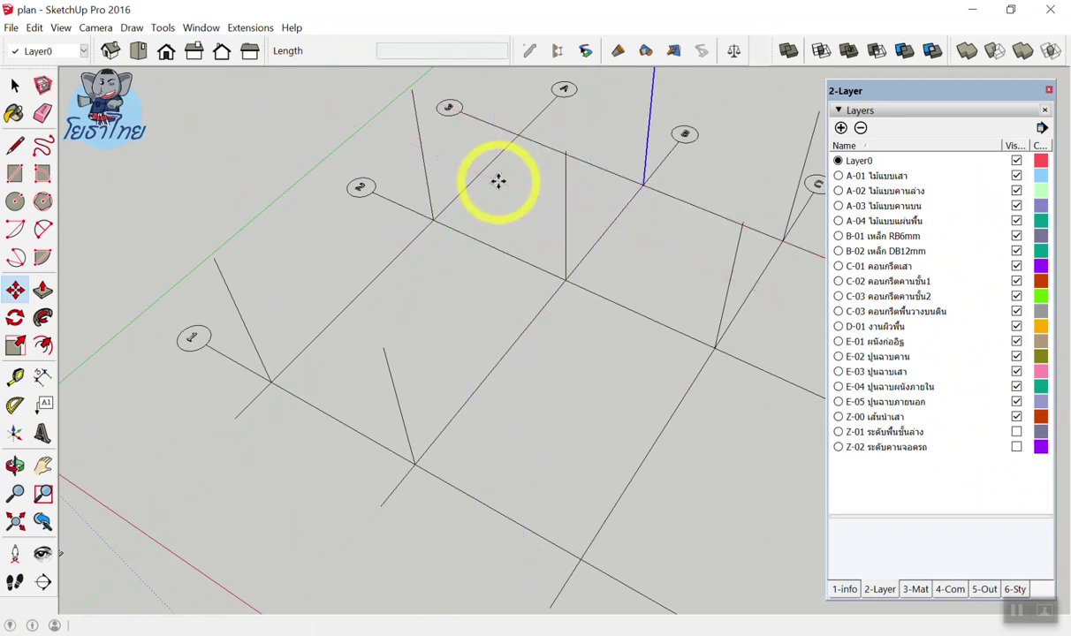
pyautogui.hotkey('ctrl', 'v')
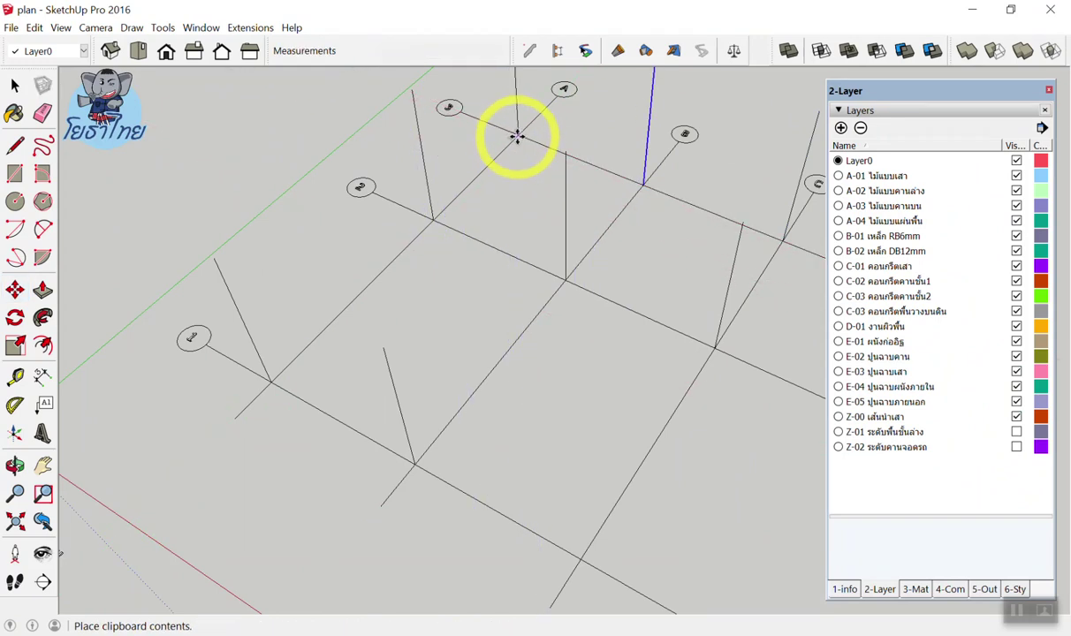
pyautogui.click(515, 133)
pyautogui.scroll(-3, 419, 231)
pyautogui.scroll(5, 433, 278)
pyautogui.scroll(2, 413, 216)
pyautogui.scroll(2, 425, 230)
pyautogui.scroll(-2, 425, 231)
pyautogui.scroll(-2, 437, 281)
pyautogui.scroll(-1, 417, 287)
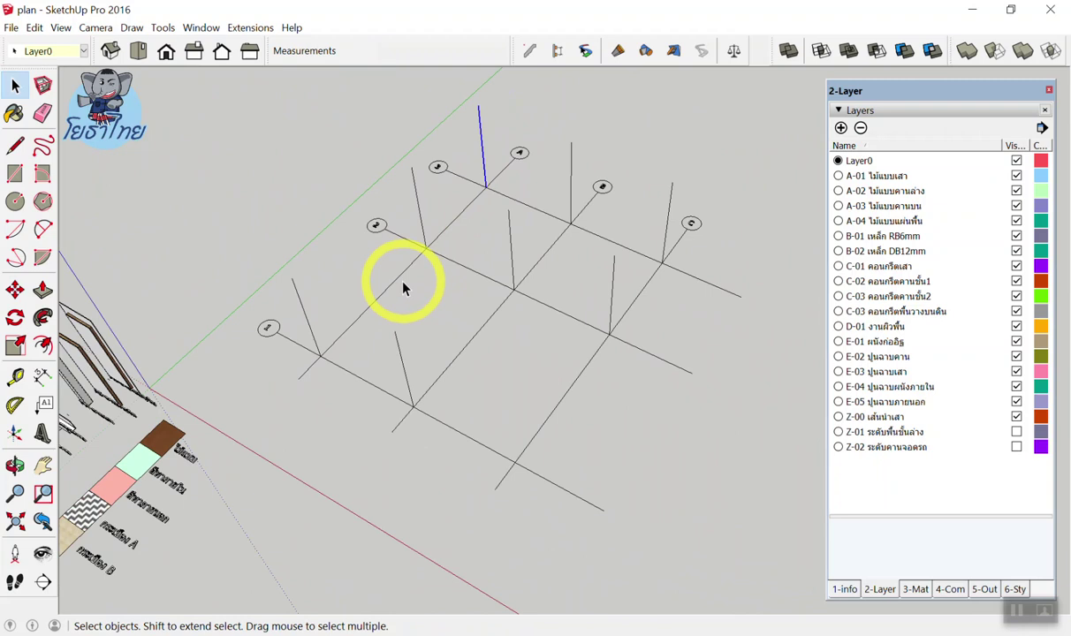
# Orbit down to a near-horizontal side view of the column lines
pyautogui.moveTo(477, 108); pyautogui.dragTo(415, 91, button='middle')
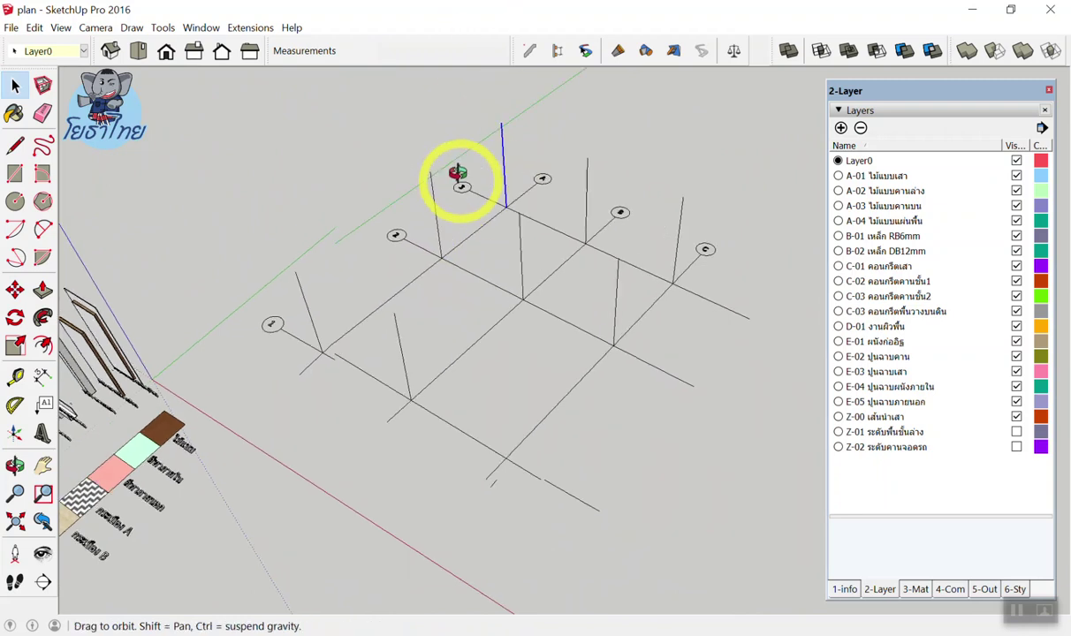
pyautogui.moveTo(465, 251); pyautogui.dragTo(476, 101, button='middle')
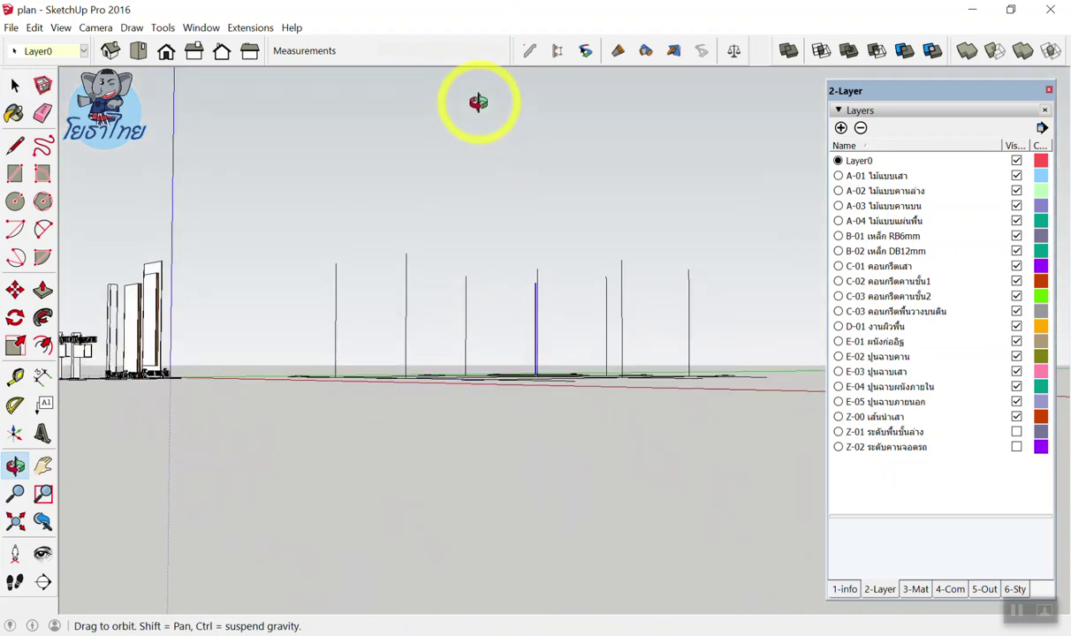
pyautogui.moveTo(734, 230); pyautogui.dragTo(652, 275, button='middle')
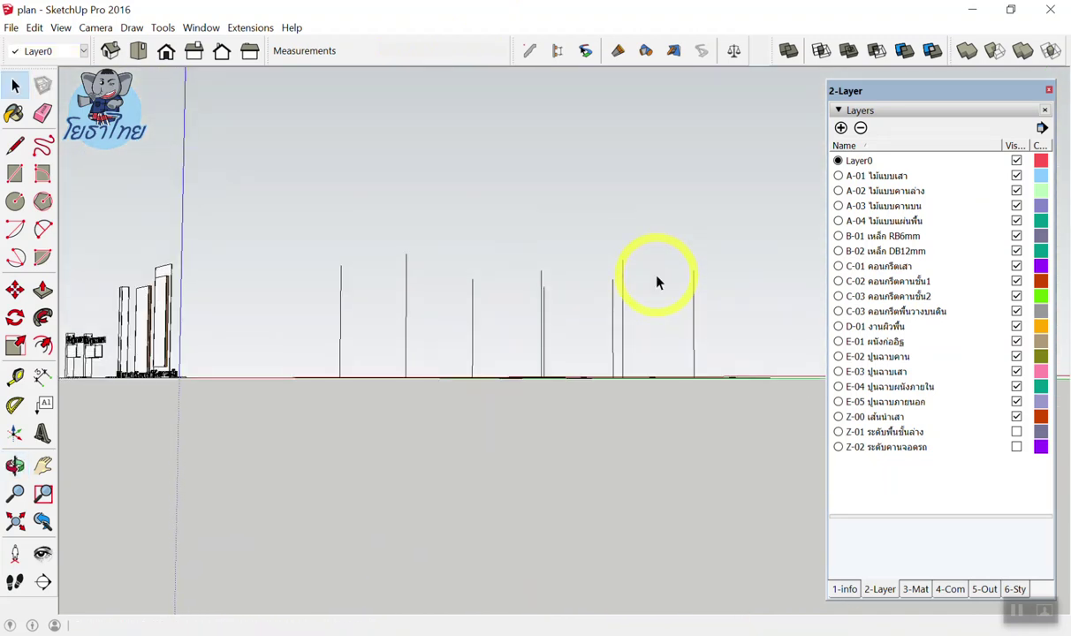
# Crossing-select all the vertical column lines, then orbit back to an angled top view
pyautogui.moveTo(731, 230); pyautogui.dragTo(318, 339)
pyautogui.moveTo(738, 223); pyautogui.dragTo(393, 340)
pyautogui.moveTo(739, 227); pyautogui.dragTo(303, 328)
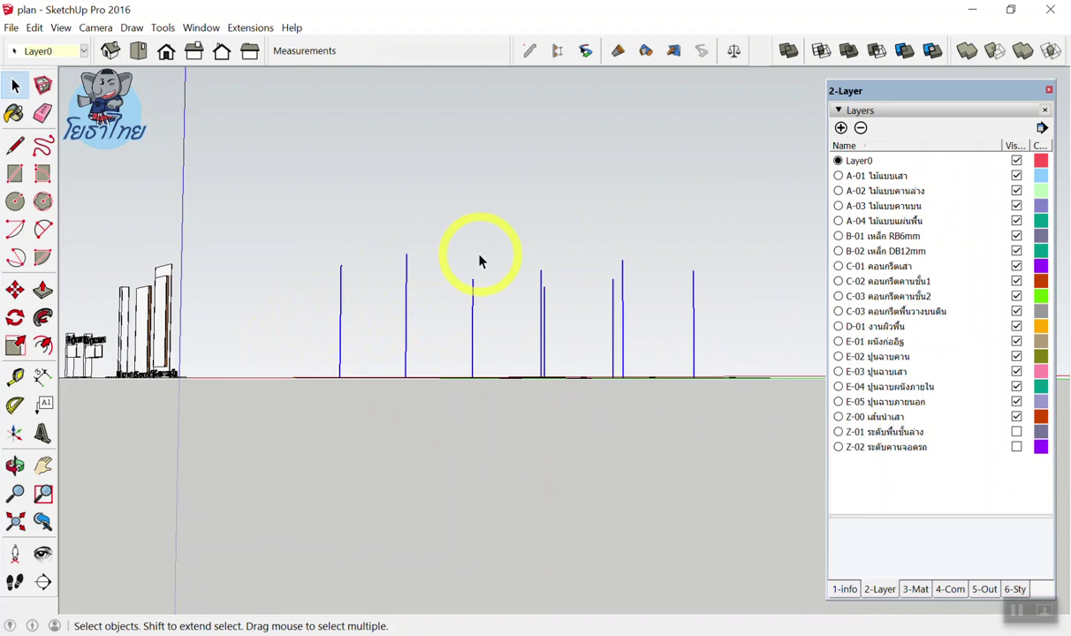
pyautogui.moveTo(444, 202)
pyautogui.mouseDown(button='middle')
pyautogui.moveTo(445, 227)
pyautogui.moveTo(500, 182)
pyautogui.moveTo(530, 187)
pyautogui.moveTo(516, 267)
pyautogui.moveTo(524, 278)
pyautogui.mouseUp(button='middle')
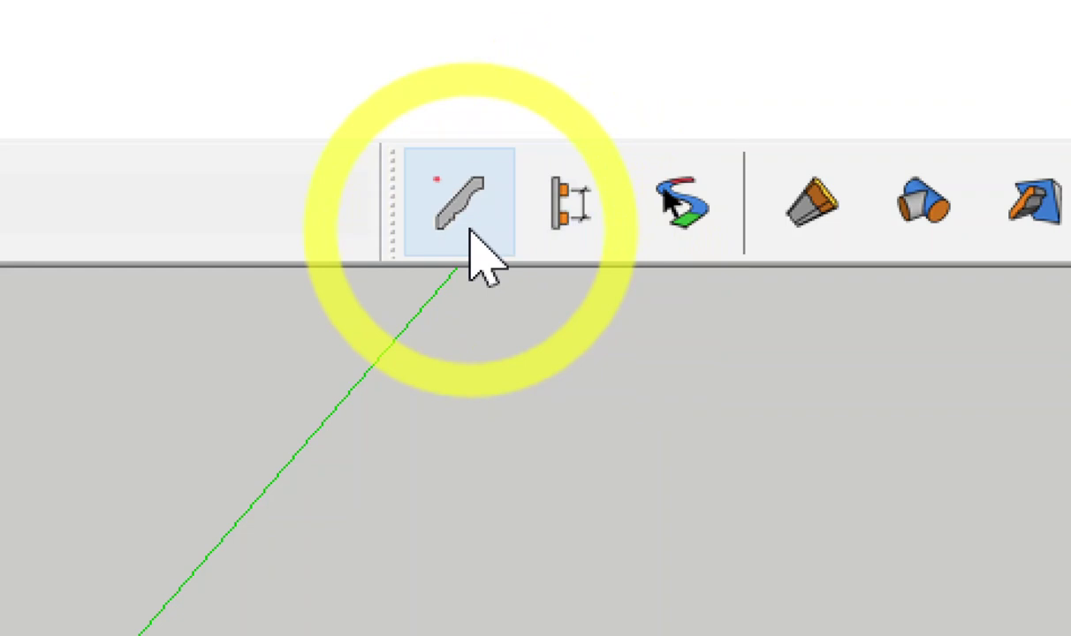
# Open PB Assembler and load the saved AS-C0 assembly with its เสา profile member
pyautogui.click(574, 205)
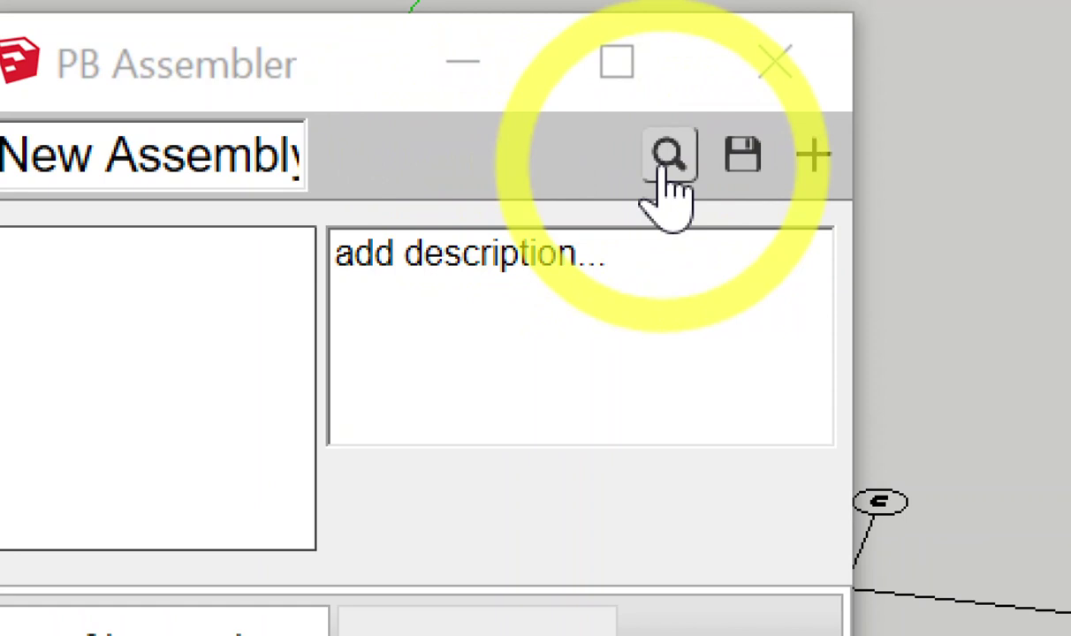
pyautogui.click(667, 168)
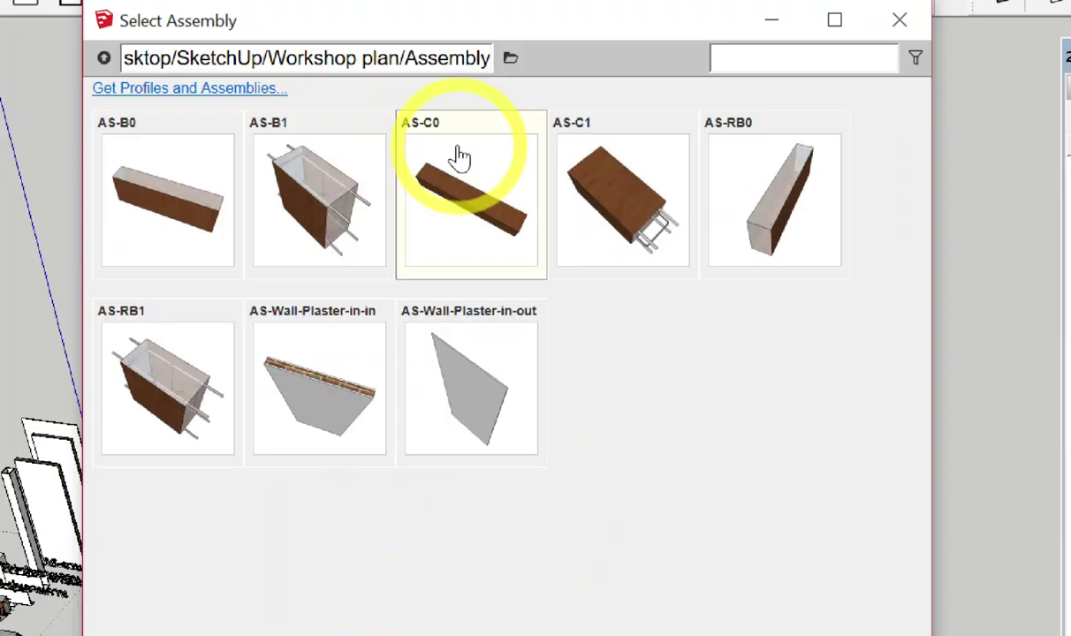
pyautogui.click(457, 159)
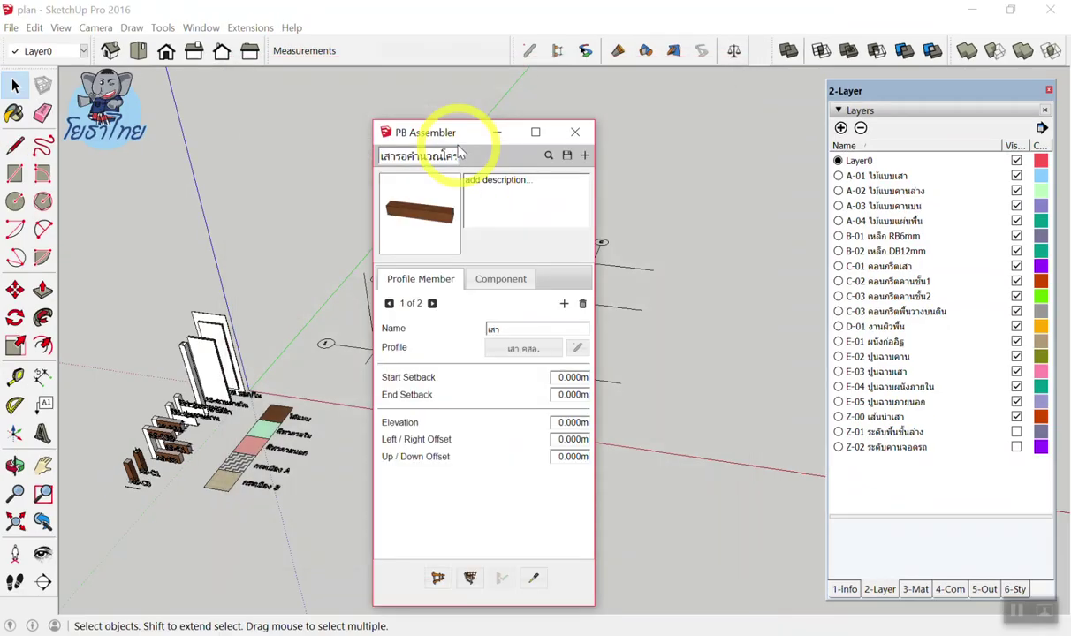
# Drag the PB Assembler window to the left, clearing the column grid and Layers panel
pyautogui.click(398, 157)
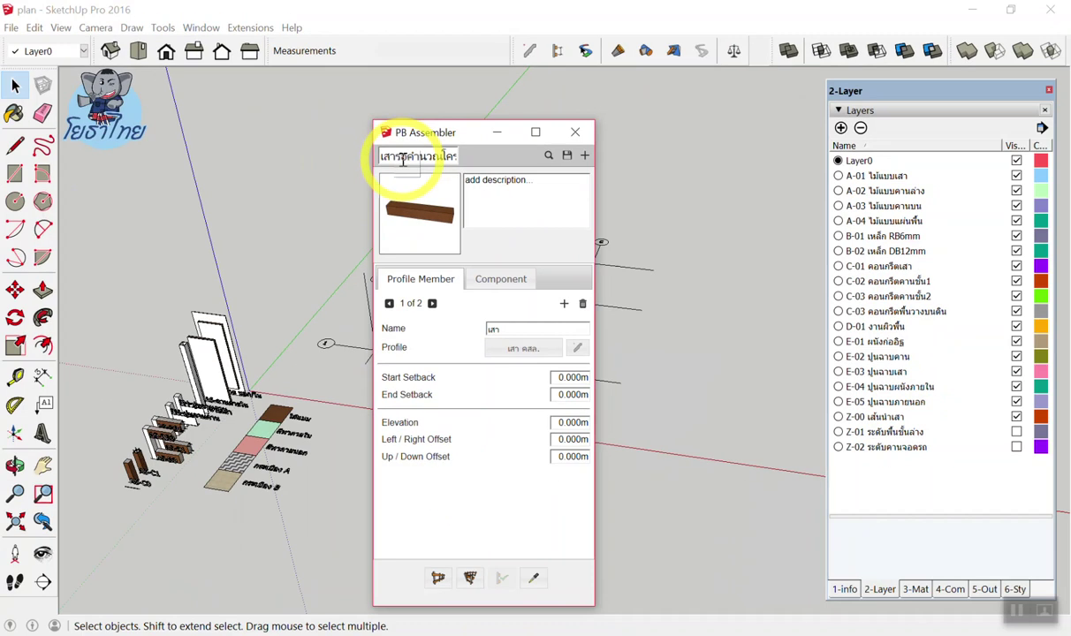
pyautogui.moveTo(459, 137)
pyautogui.mouseDown()
pyautogui.moveTo(669, 141)
pyautogui.moveTo(803, 86)
pyautogui.mouseUp()
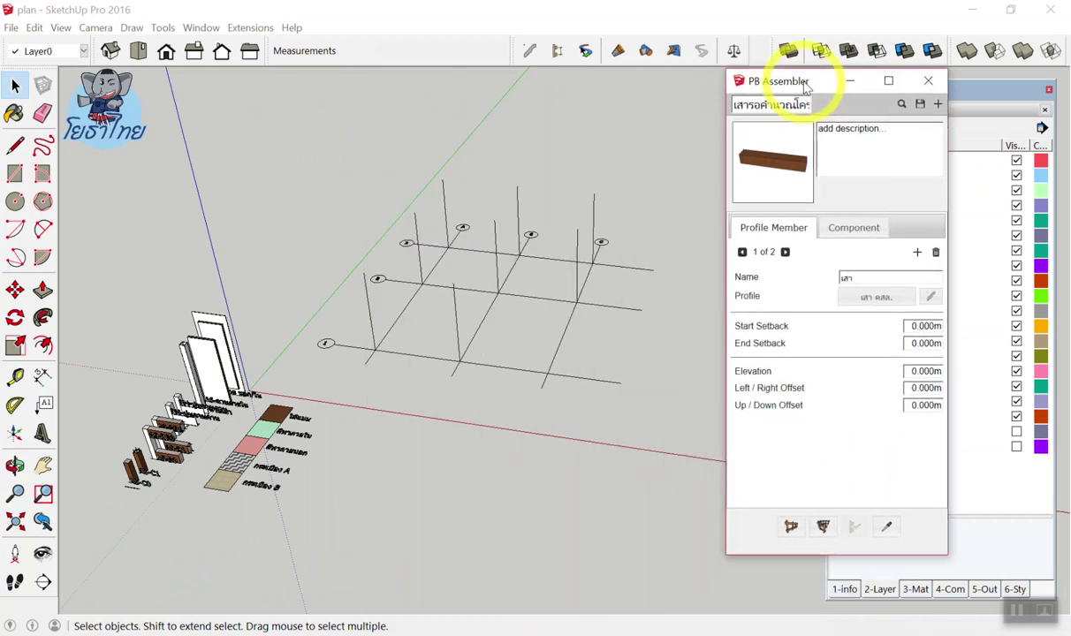
pyautogui.scroll(3, 353, 283)
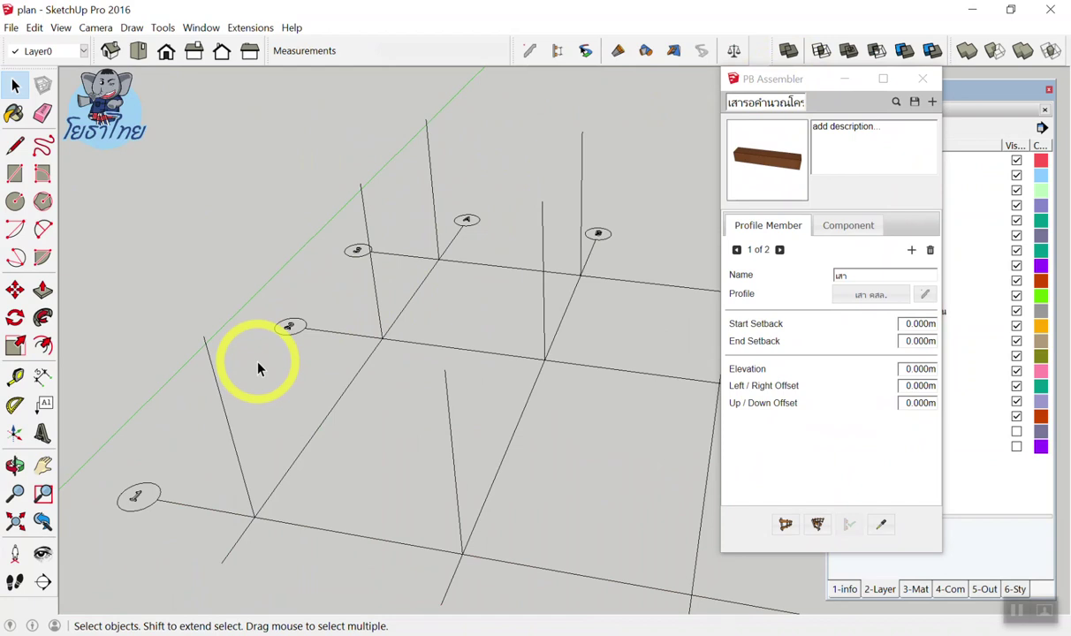
pyautogui.moveTo(768, 85); pyautogui.dragTo(168, 106)
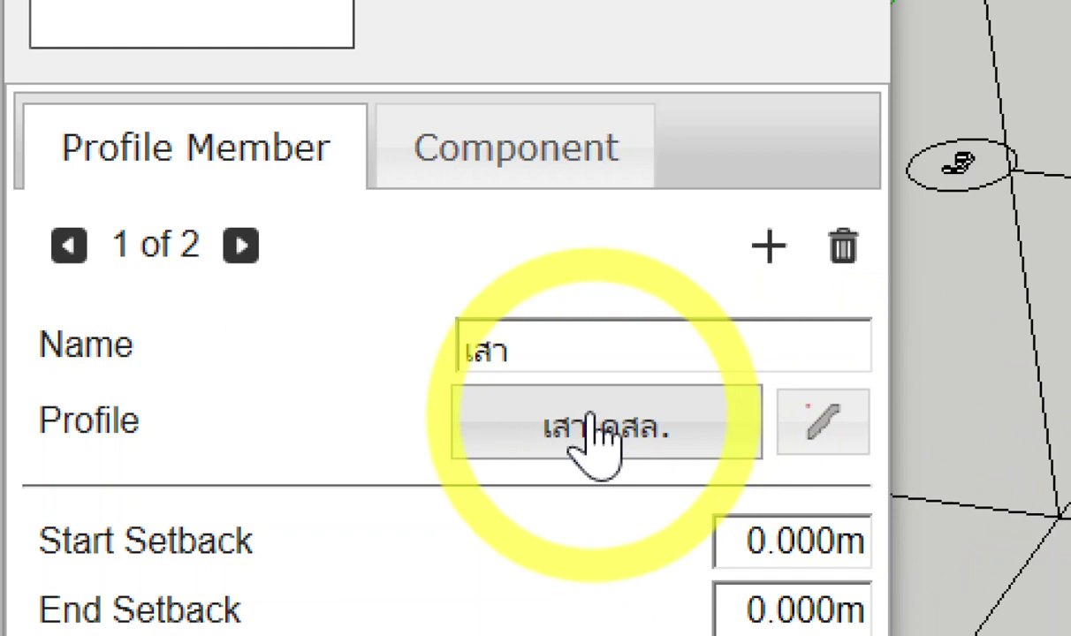
# Review member 1 (เสา) profile settings: 0.200 m concrete on layer C-01
pyautogui.click(806, 415)
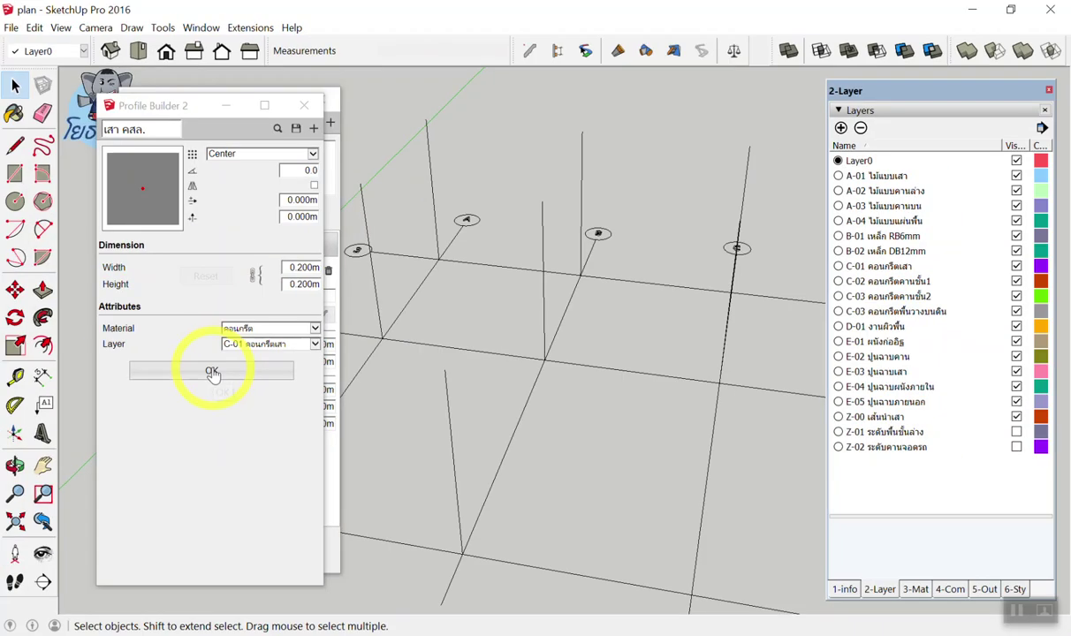
pyautogui.click(212, 372)
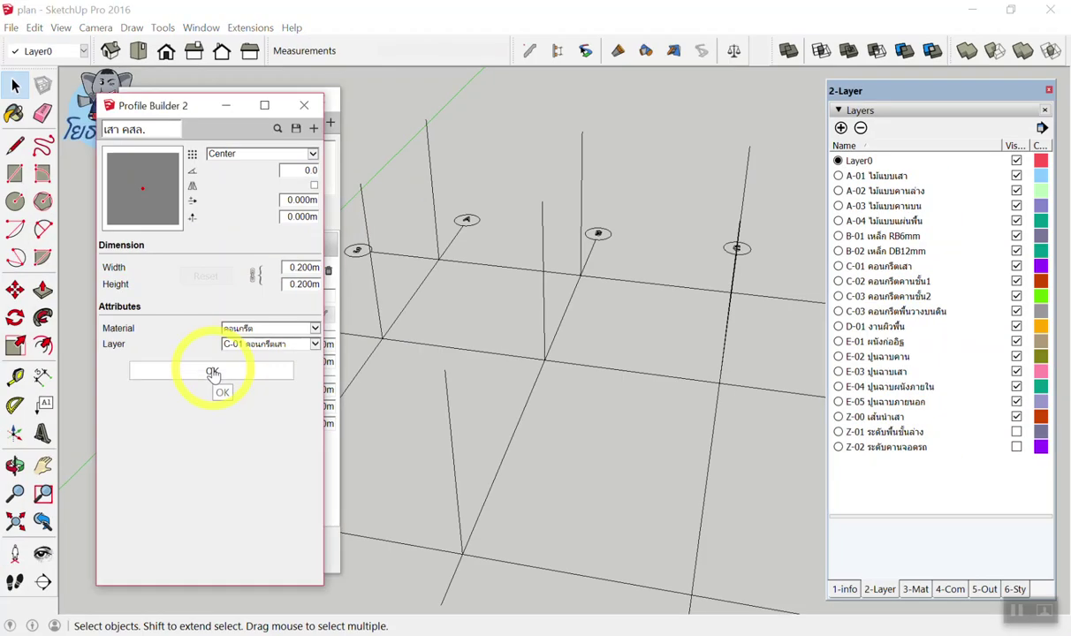
pyautogui.click(139, 372)
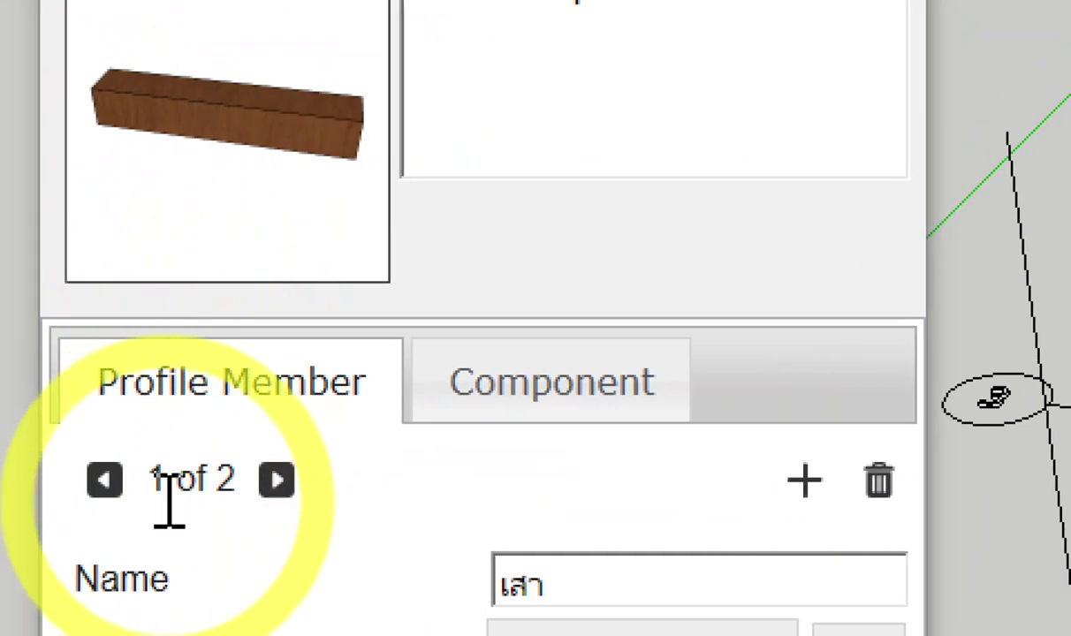
# Review member 2 (ไม้แบบ) profile settings: ไม้แบบเสา formwork on layer A-01
pyautogui.click(274, 482)
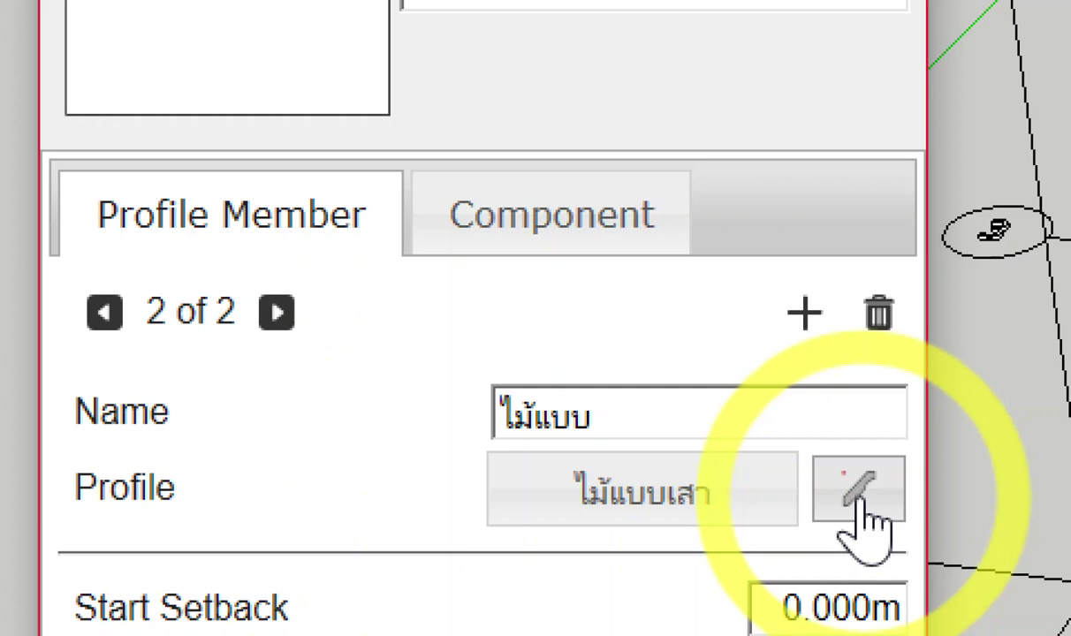
pyautogui.click(859, 508)
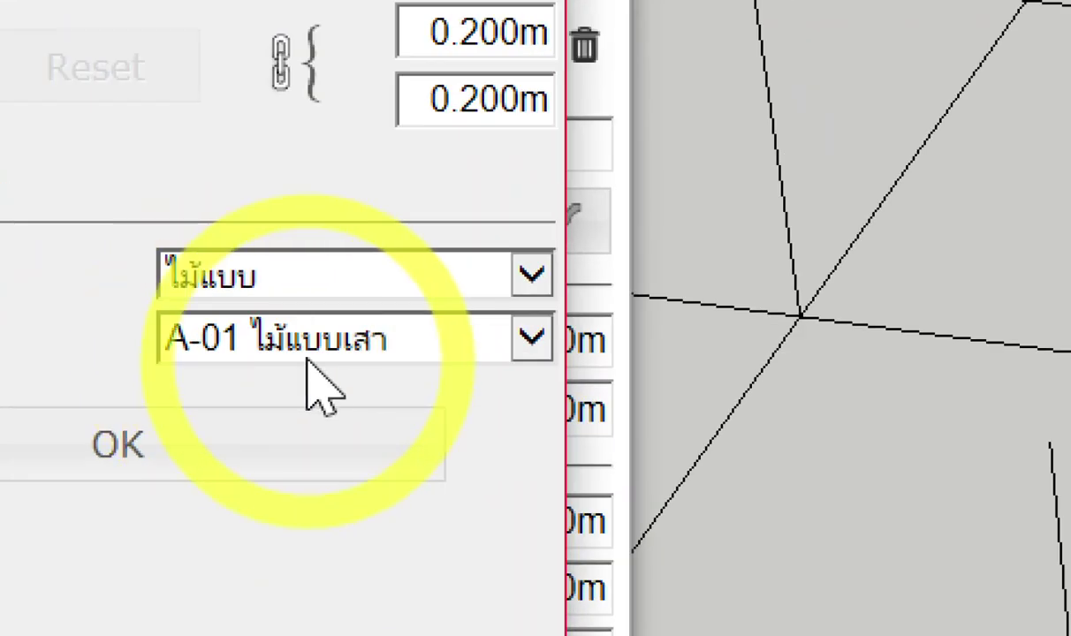
pyautogui.click(228, 372)
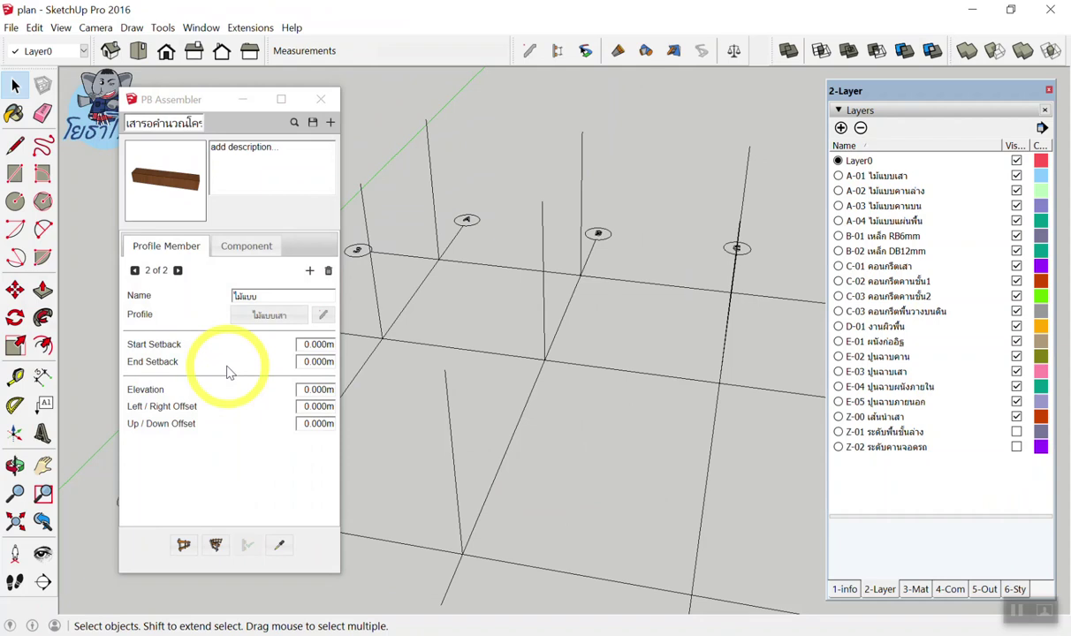
# Zoom to the grid and crossing-select one vertical column line as the assembly path
pyautogui.scroll(-3, 550, 322)
pyautogui.scroll(-2, 573, 322)
pyautogui.scroll(2, 530, 336)
pyautogui.scroll(2, 477, 358)
pyautogui.scroll(2, 500, 349)
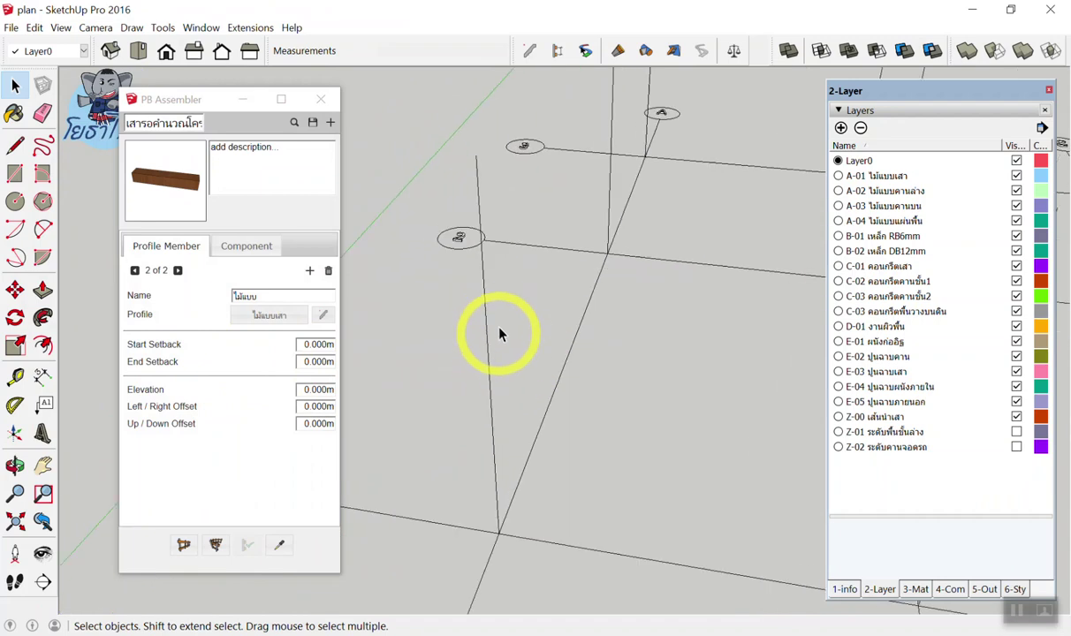
pyautogui.scroll(2, 477, 333)
pyautogui.moveTo(458, 335); pyautogui.dragTo(445, 371)
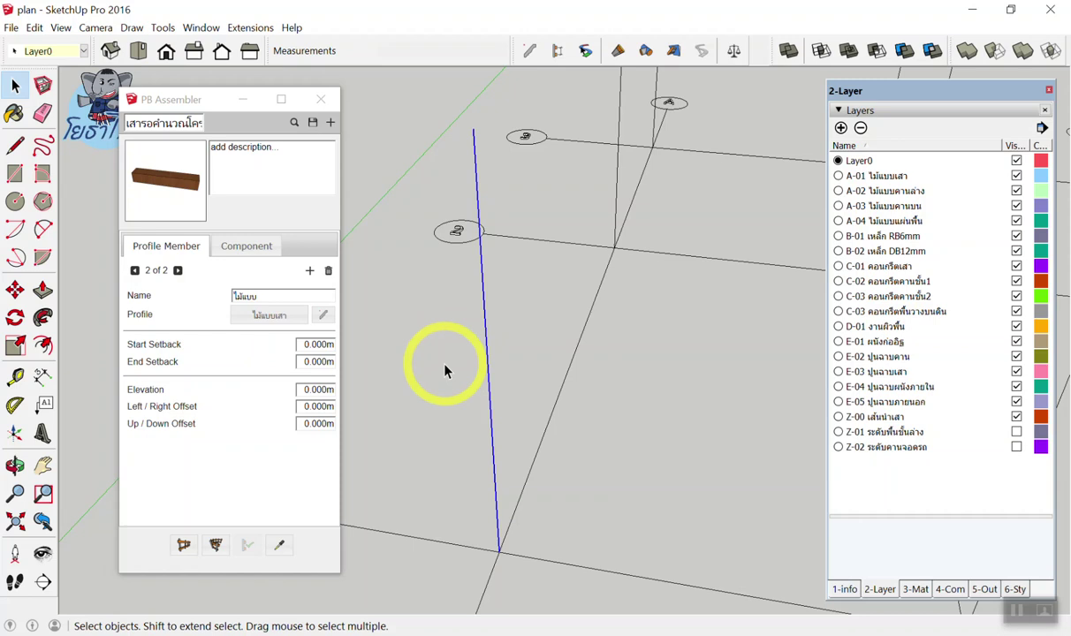
pyautogui.scroll(1, 497, 354)
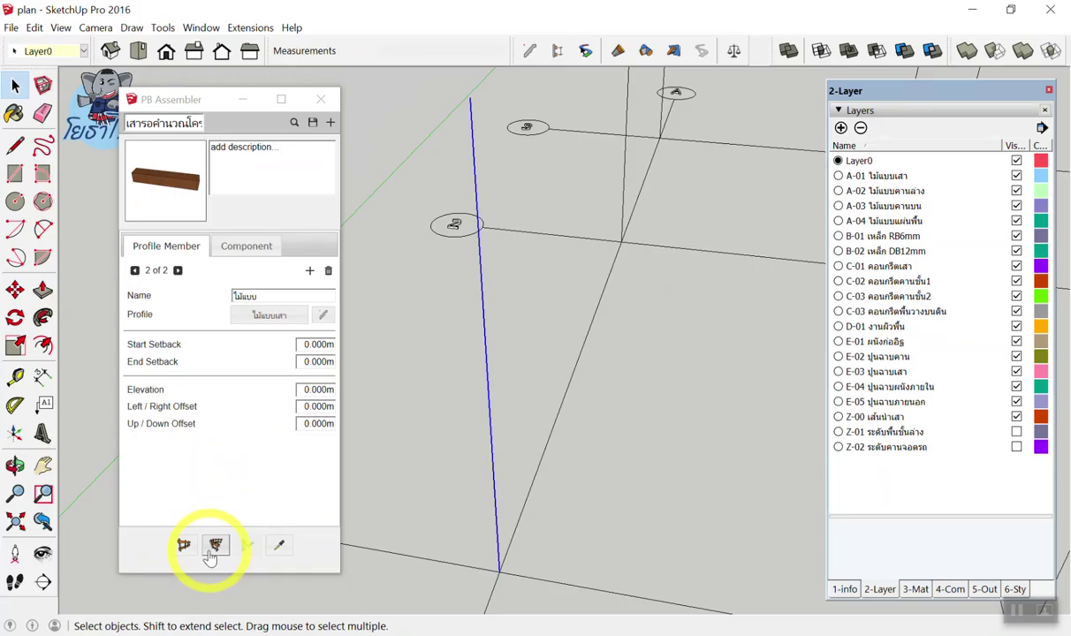
# Build the column assembly along the selected line and orbit toward the new column
pyautogui.click(215, 545)
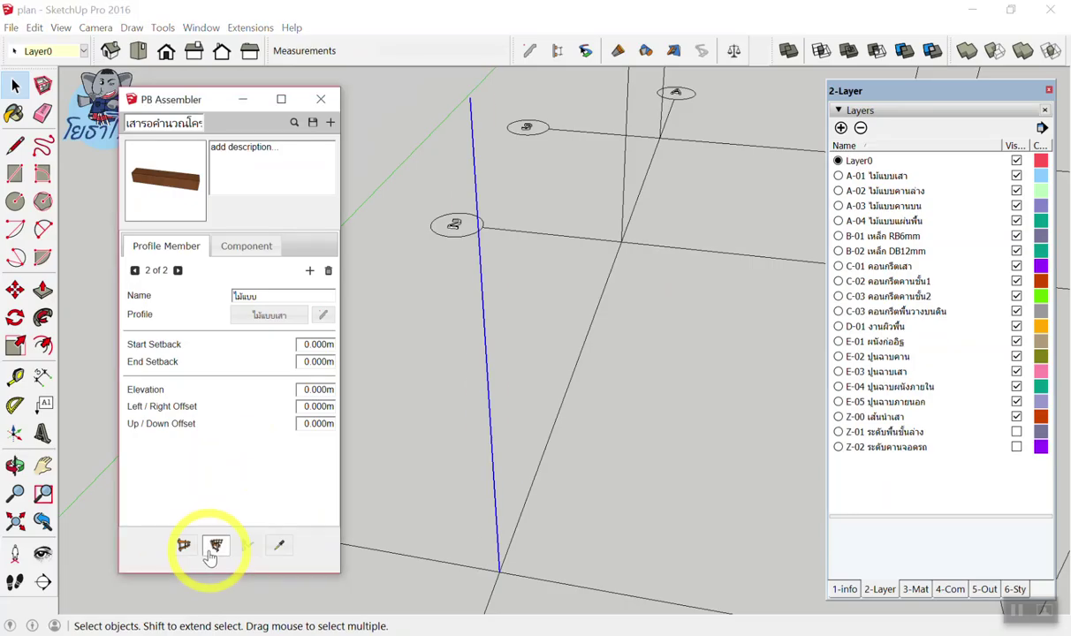
pyautogui.moveTo(530, 268); pyautogui.dragTo(560, 393, button='middle')
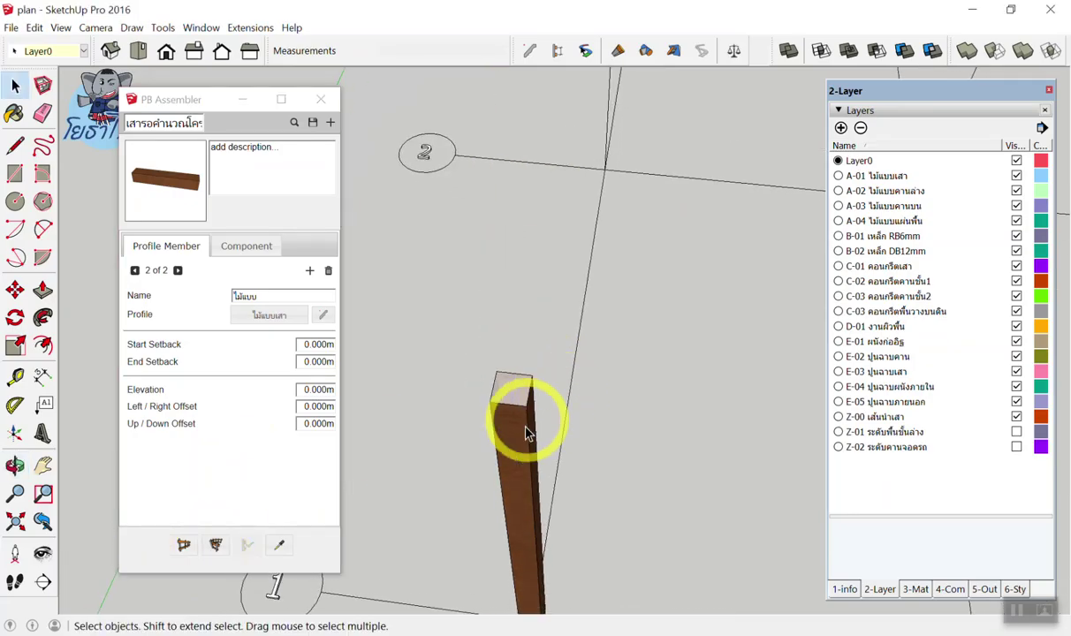
pyautogui.scroll(2, 523, 437)
pyautogui.scroll(2, 514, 447)
pyautogui.scroll(2, 508, 414)
pyautogui.scroll(3, 504, 352)
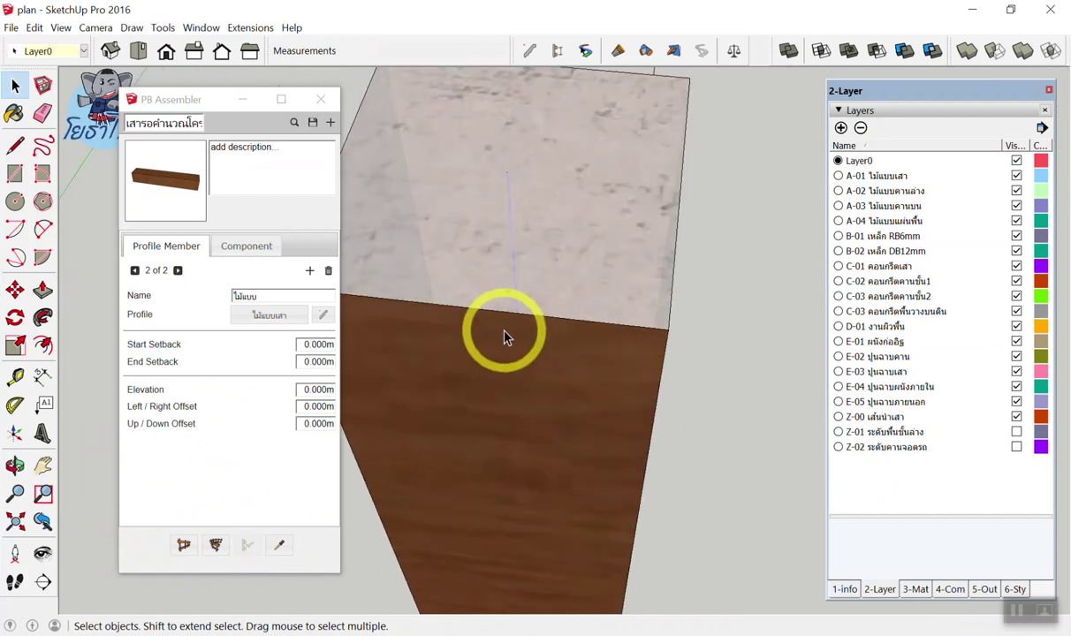
# Inspect the column's underside, then orbit until it stands upright in view
pyautogui.moveTo(508, 332)
pyautogui.mouseDown(button='middle')
pyautogui.moveTo(526, 352)
pyautogui.moveTo(531, 436)
pyautogui.moveTo(530, 514)
pyautogui.moveTo(512, 545)
pyautogui.moveTo(477, 311)
pyautogui.mouseUp(button='middle')
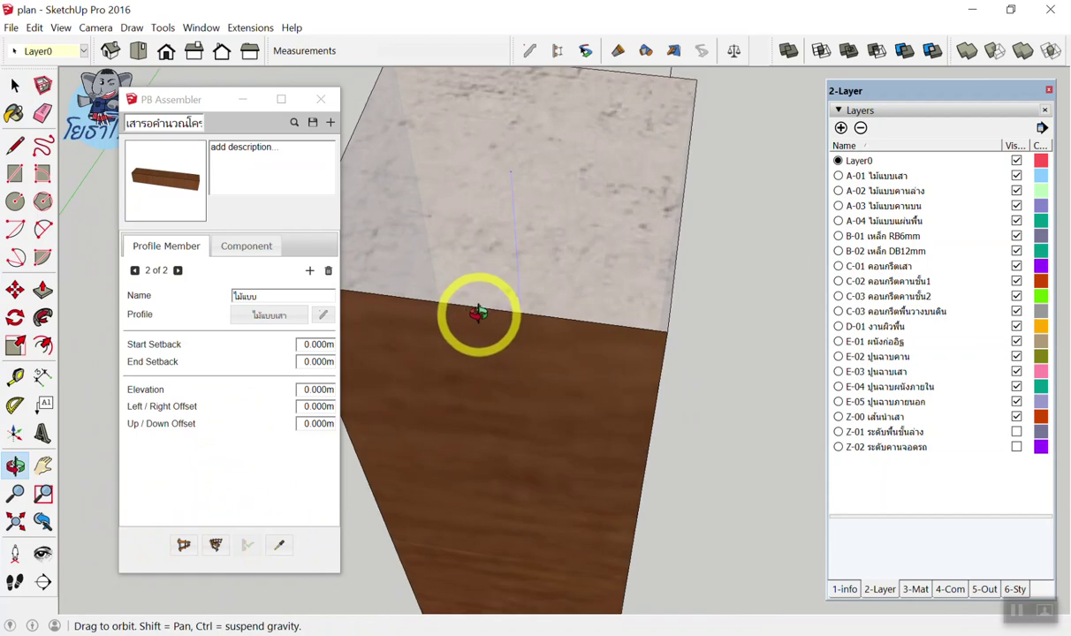
pyautogui.scroll(-2, 480, 315)
pyautogui.scroll(-2, 482, 318)
pyautogui.scroll(-2, 484, 320)
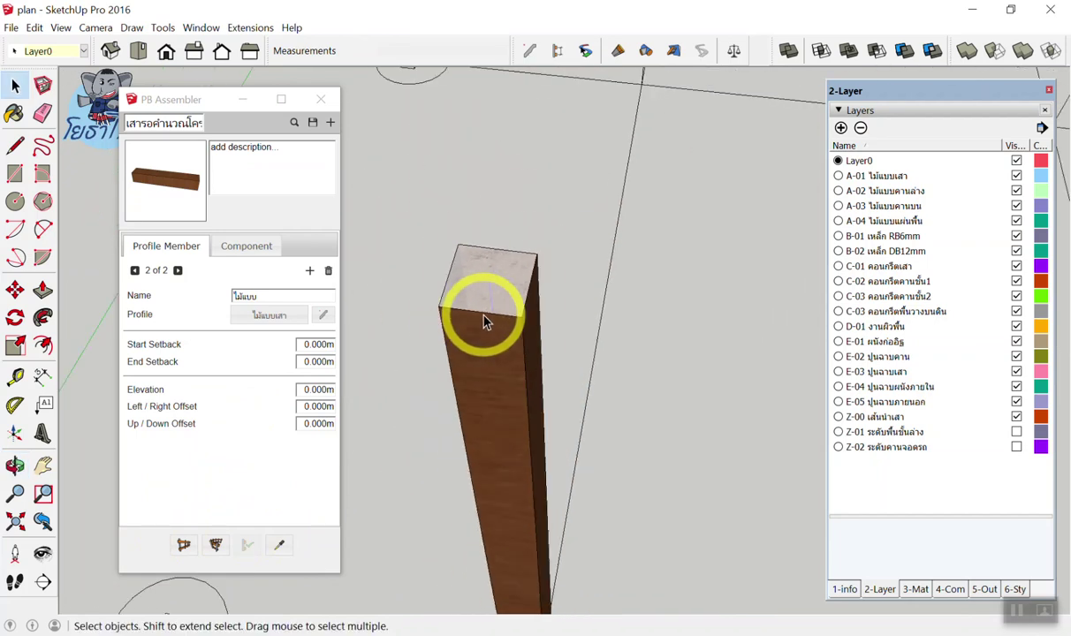
pyautogui.scroll(-2, 487, 318)
pyautogui.scroll(-2, 530, 315)
pyautogui.scroll(2, 524, 404)
pyautogui.scroll(-2, 524, 404)
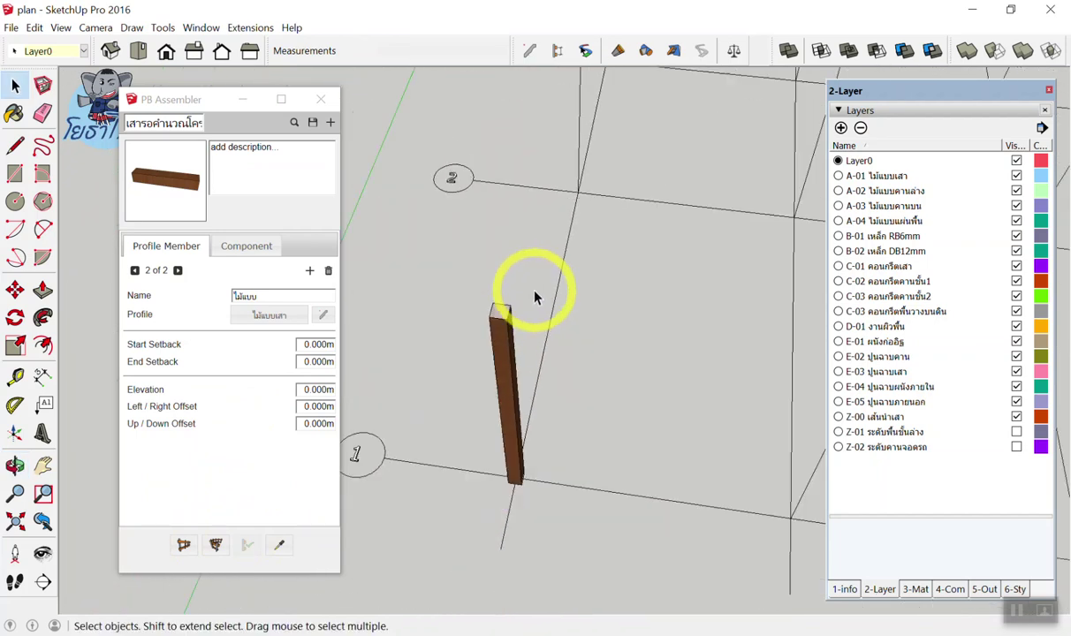
pyautogui.scroll(2, 507, 418)
pyautogui.moveTo(506, 417)
pyautogui.mouseDown(button='middle')
pyautogui.moveTo(516, 425)
pyautogui.moveTo(510, 372)
pyautogui.mouseUp(button='middle')
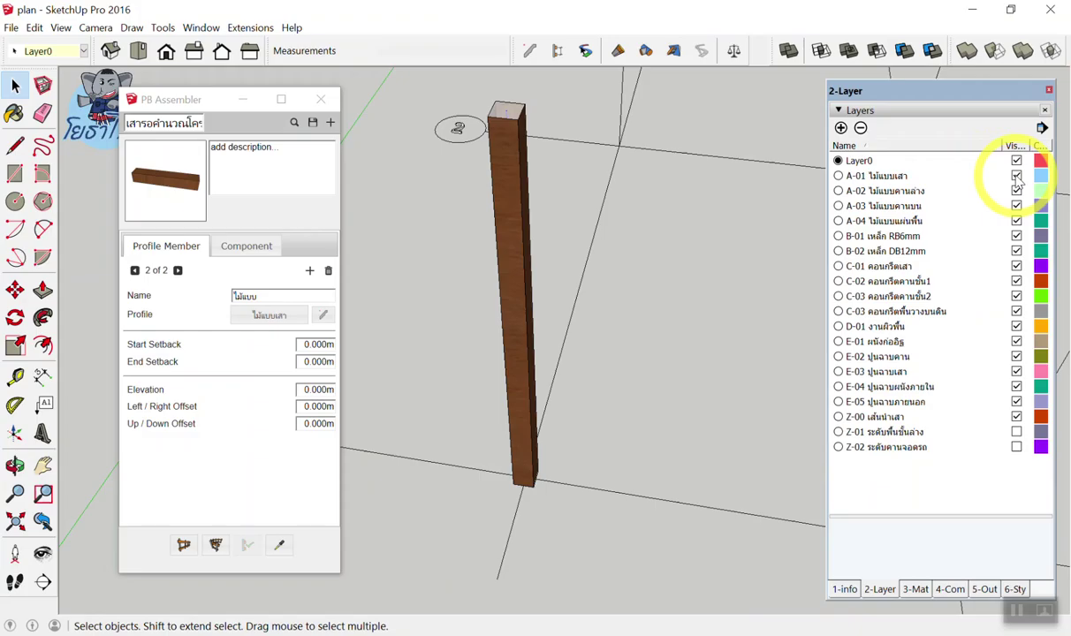
pyautogui.click(1017, 176)
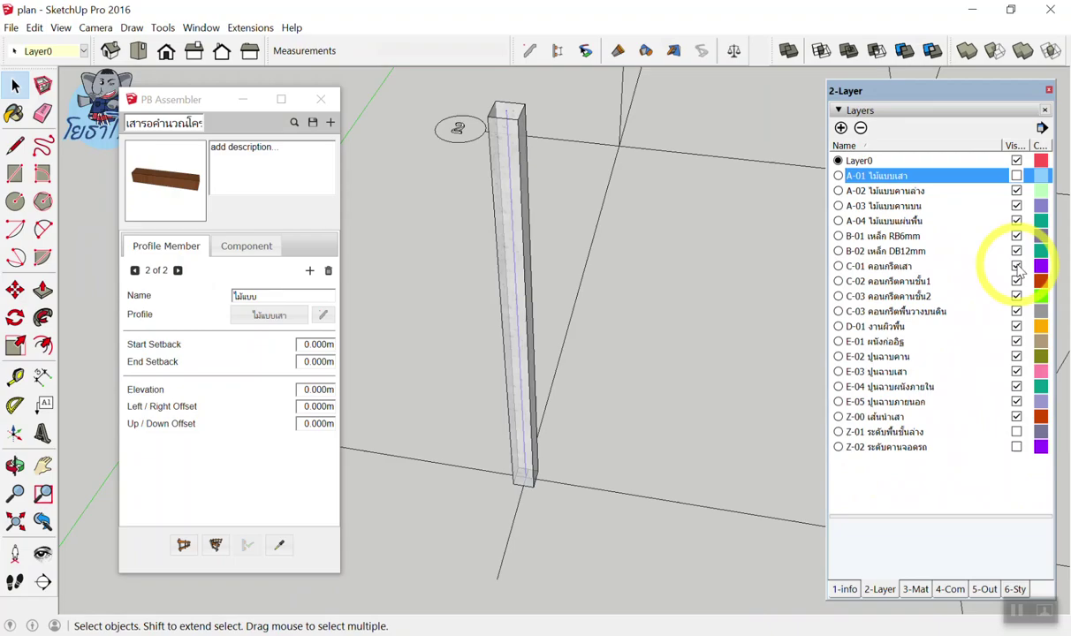
pyautogui.click(1016, 266)
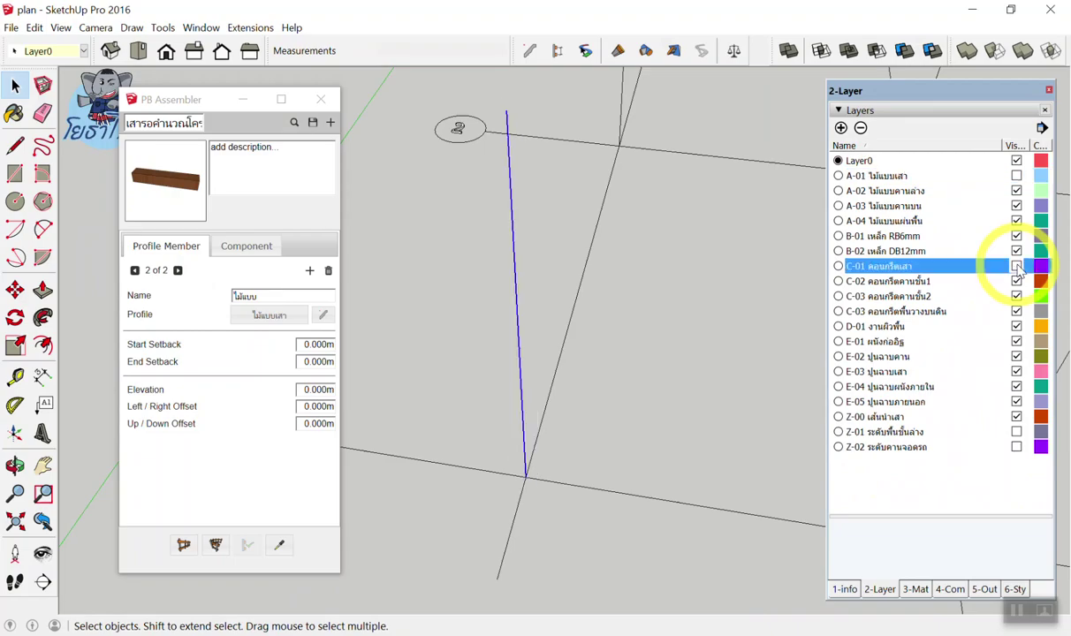
pyautogui.click(1016, 266)
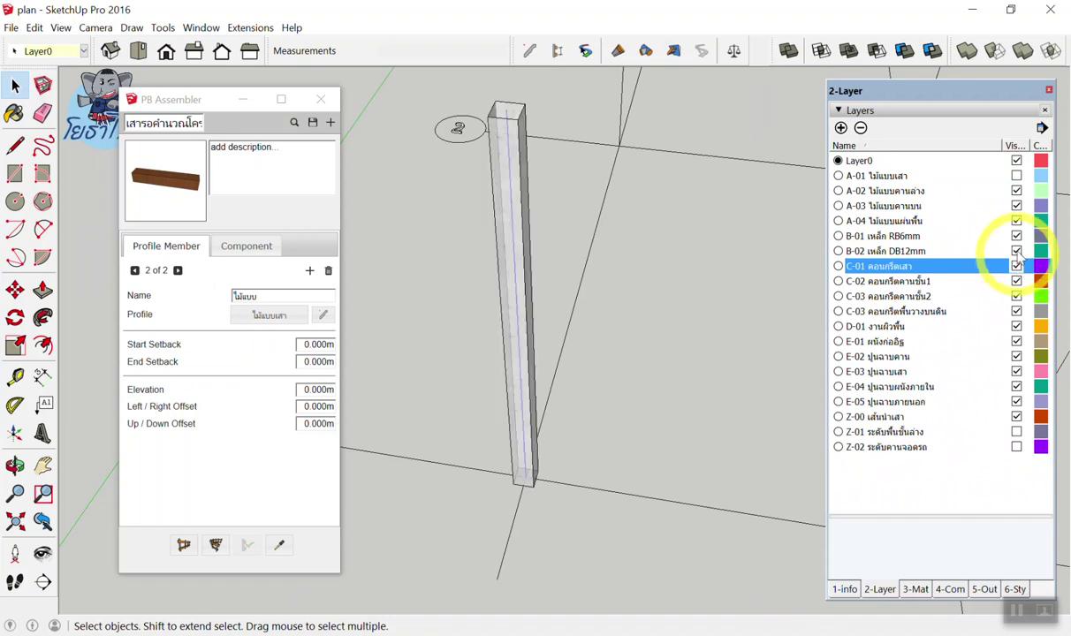
pyautogui.click(1017, 176)
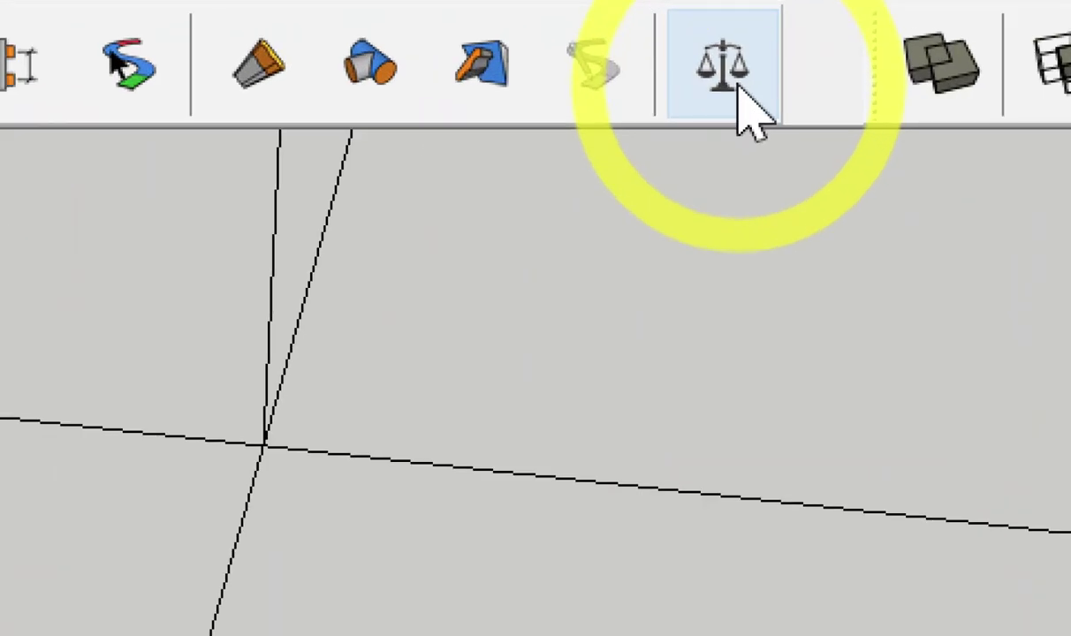
# Open PB Quantifier, hide layer C-01, and reselect the column to refresh its totals
pyautogui.click(738, 84)
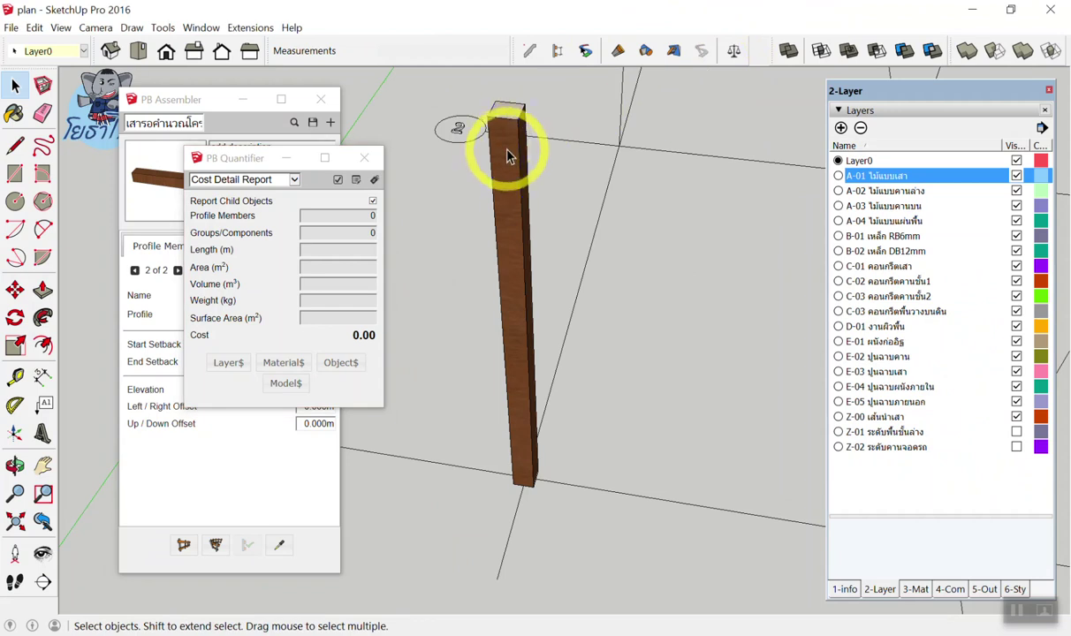
pyautogui.click(499, 153)
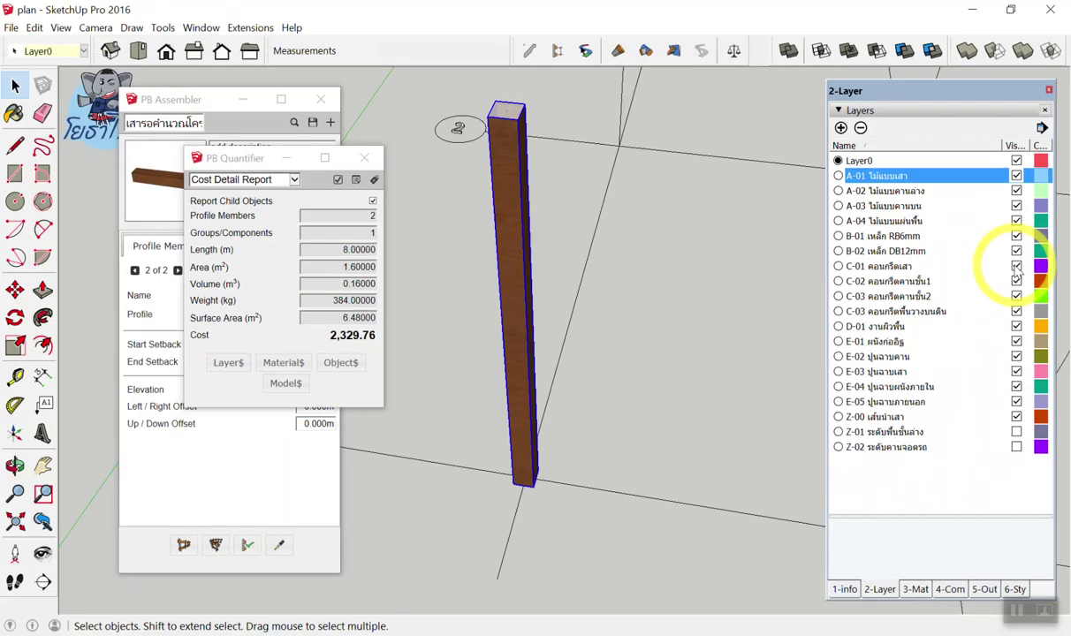
pyautogui.click(944, 465)
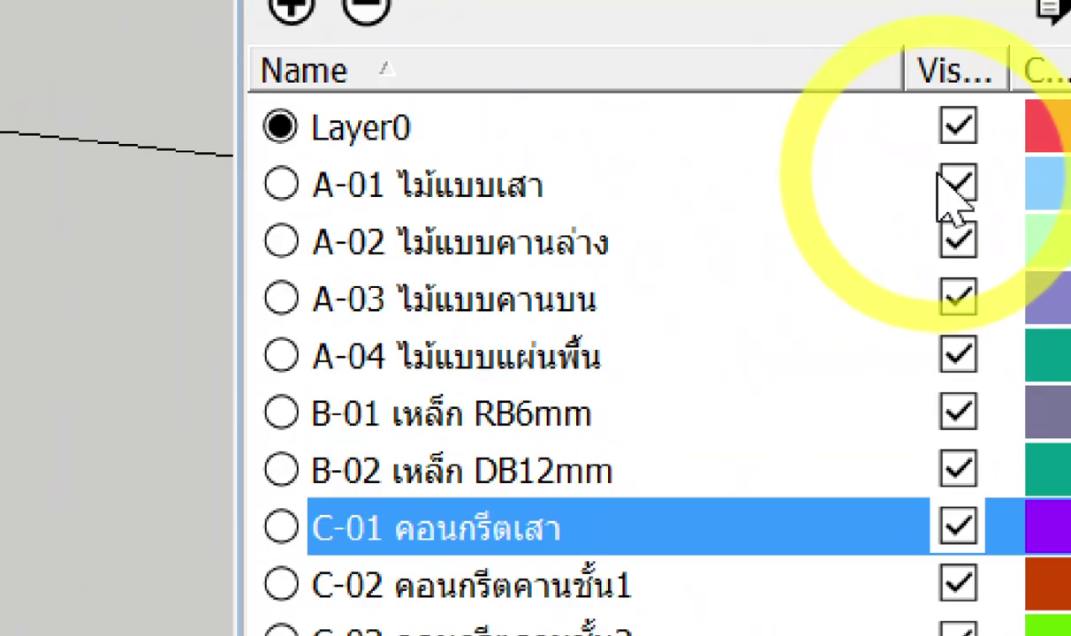
pyautogui.click(1015, 176)
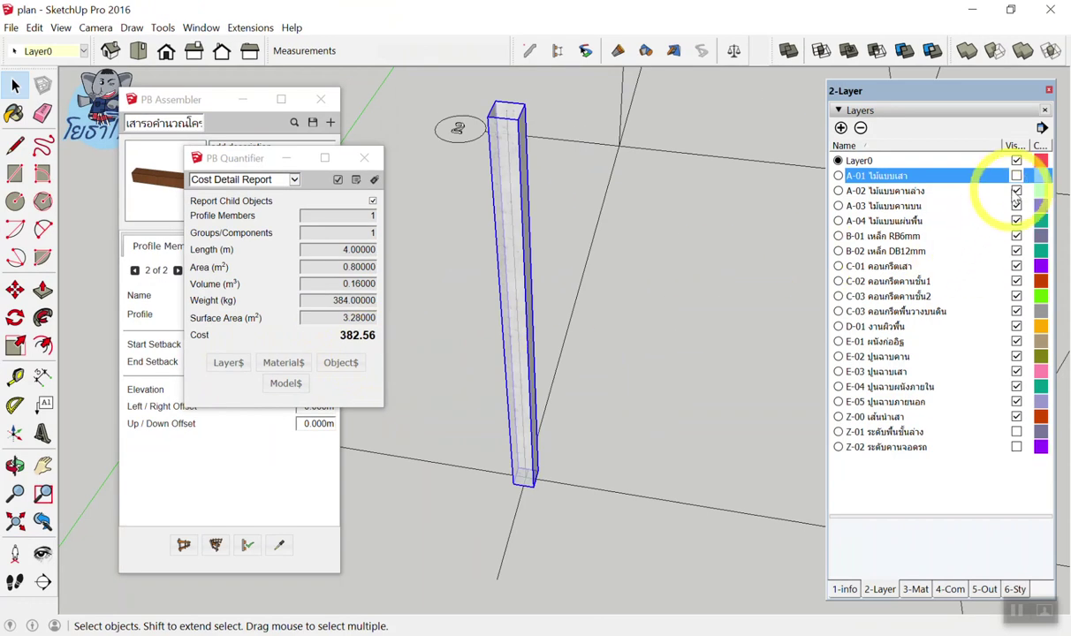
pyautogui.click(1015, 176)
pyautogui.scroll(3, 478, 167)
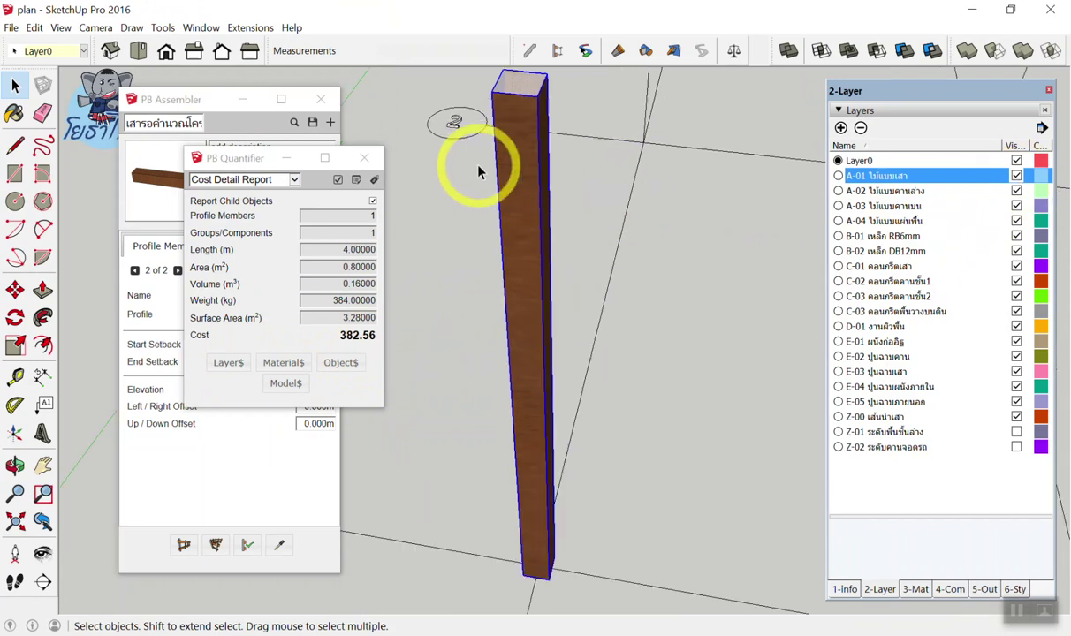
pyautogui.scroll(2, 589, 168)
pyautogui.click(538, 167)
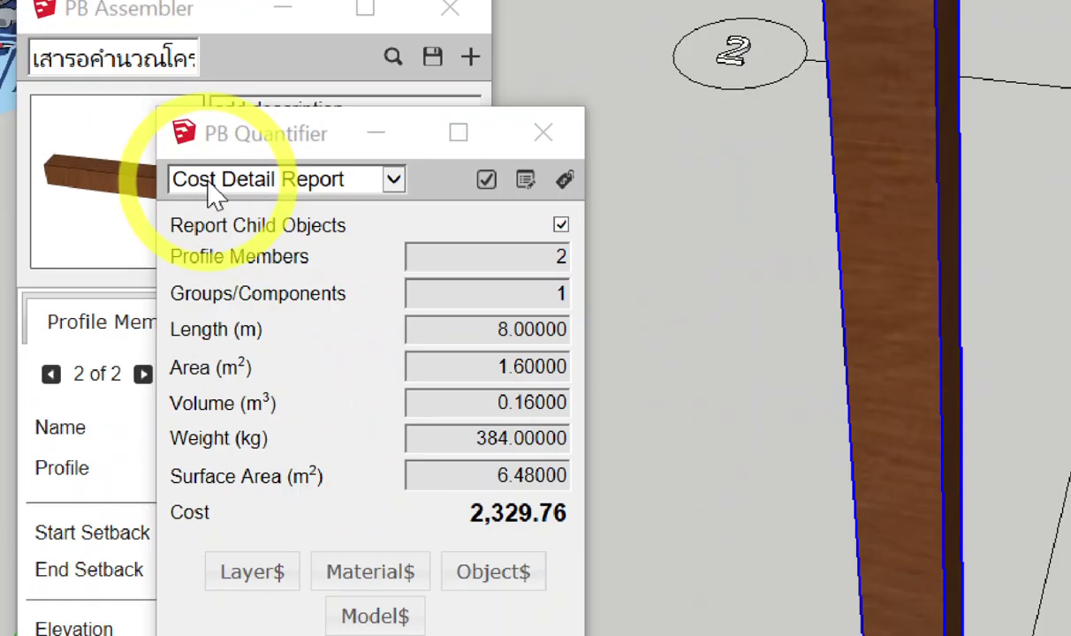
# Generate the Cost Detail Report showing 2,329.76 total, then close it
pyautogui.click(212, 181)
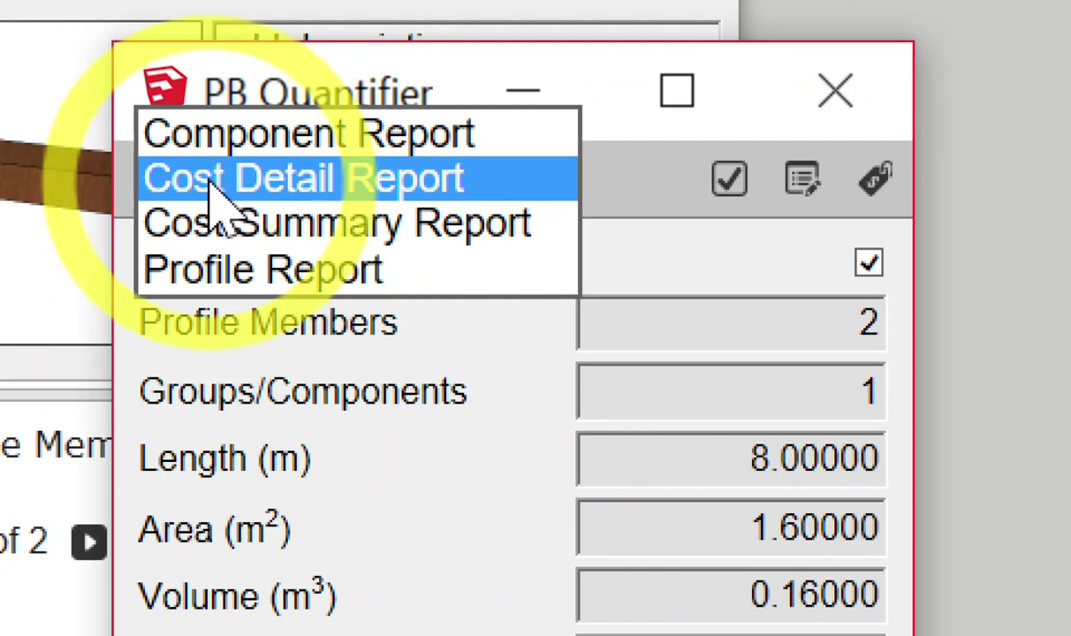
pyautogui.click(214, 186)
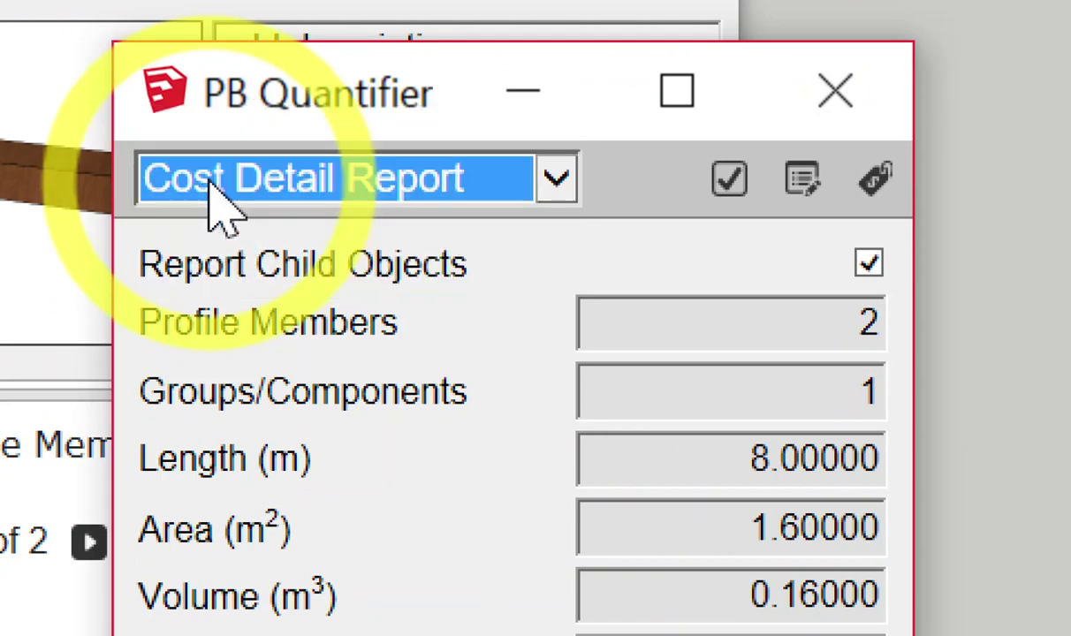
pyautogui.click(724, 197)
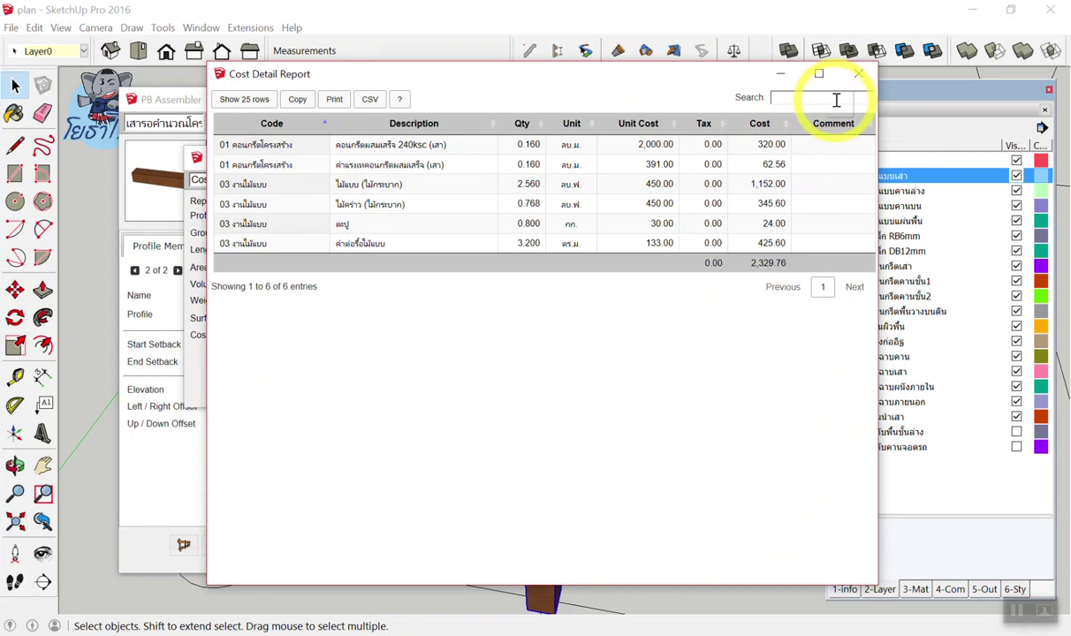
pyautogui.click(858, 75)
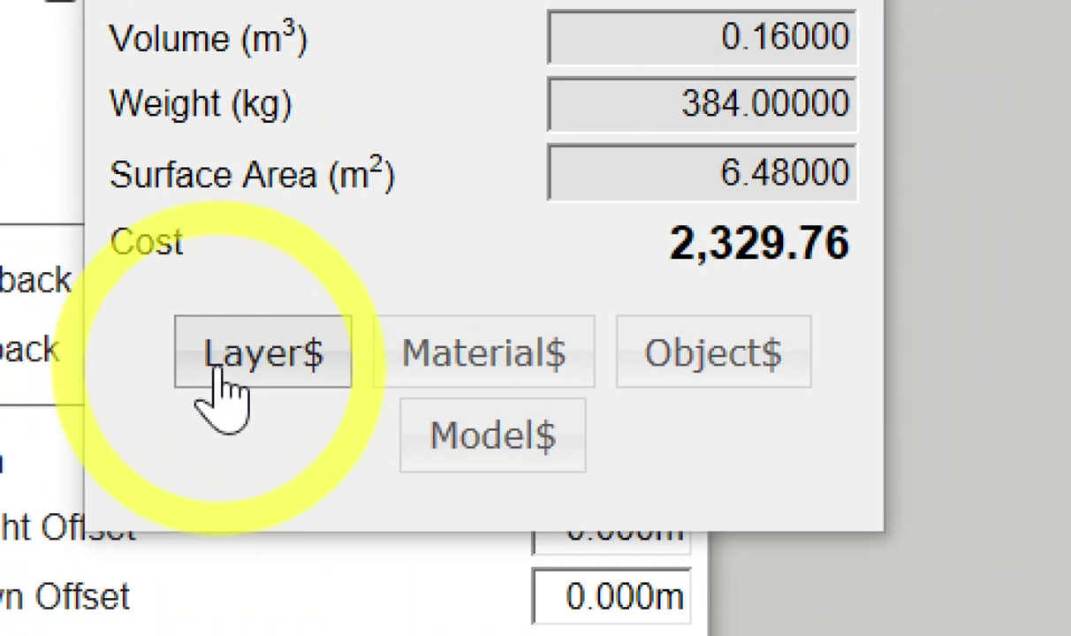
pyautogui.click(218, 371)
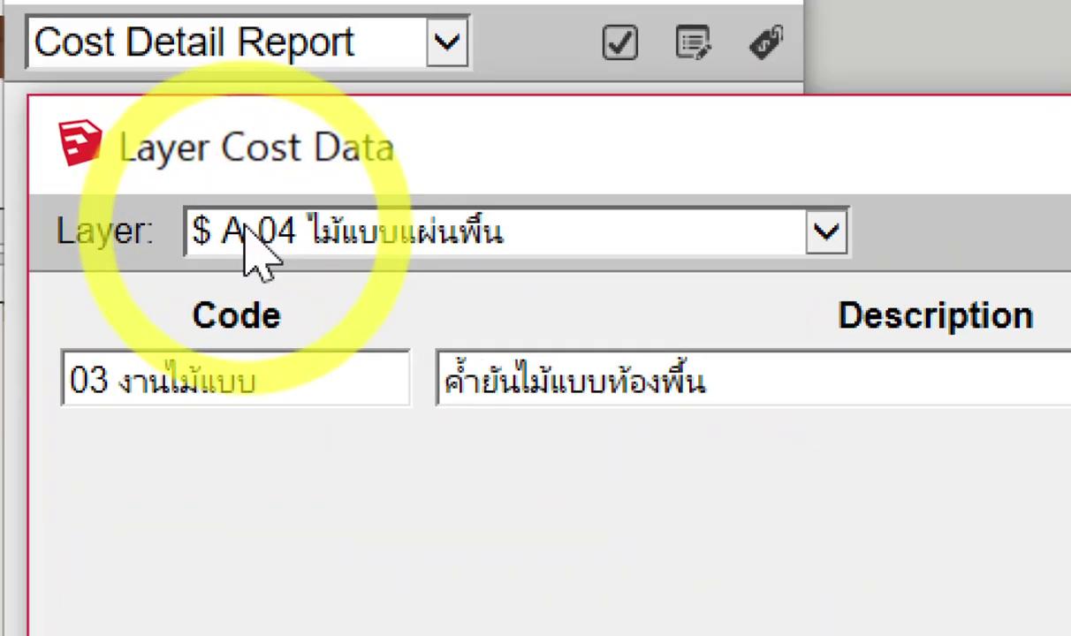
pyautogui.click(247, 226)
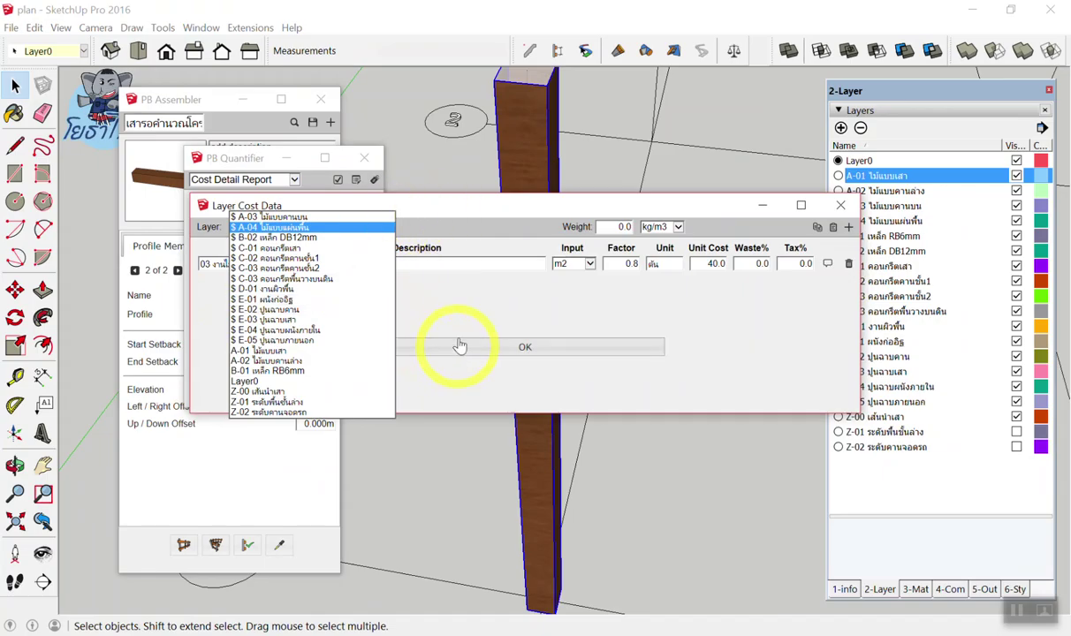
pyautogui.click(466, 311)
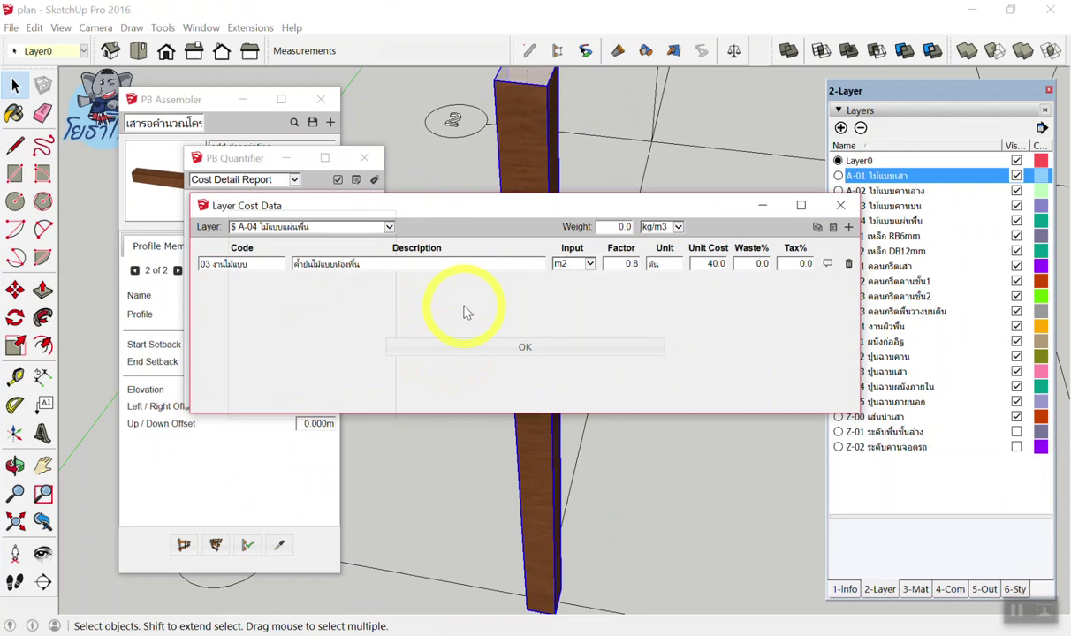
pyautogui.click(840, 205)
pyautogui.scroll(-3, 632, 299)
pyautogui.scroll(-3, 514, 328)
pyautogui.moveTo(549, 335)
pyautogui.mouseDown(button='middle')
pyautogui.moveTo(573, 230)
pyautogui.moveTo(532, 255)
pyautogui.moveTo(650, 318)
pyautogui.moveTo(606, 329)
pyautogui.mouseUp(button='middle')
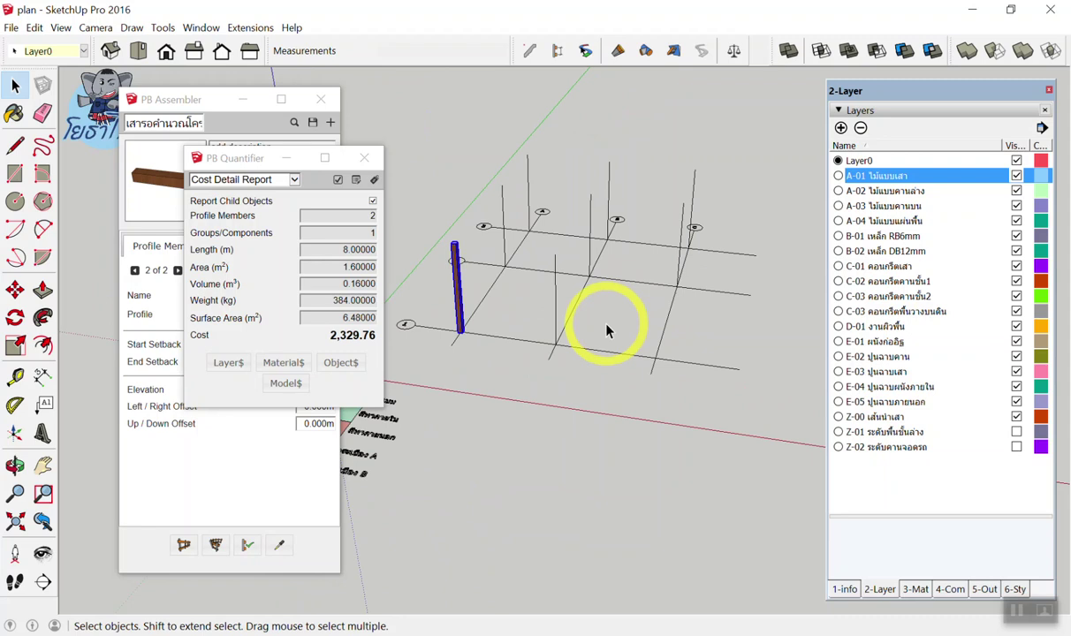
# Attempt building posts on all window-selected guide lines and dismiss the path-not-found warning
pyautogui.moveTo(606, 330)
pyautogui.mouseDown(button='middle')
pyautogui.moveTo(566, 311)
pyautogui.moveTo(579, 201)
pyautogui.mouseUp(button='middle')
pyautogui.press('space')
pyautogui.moveTo(721, 188); pyautogui.dragTo(409, 336)
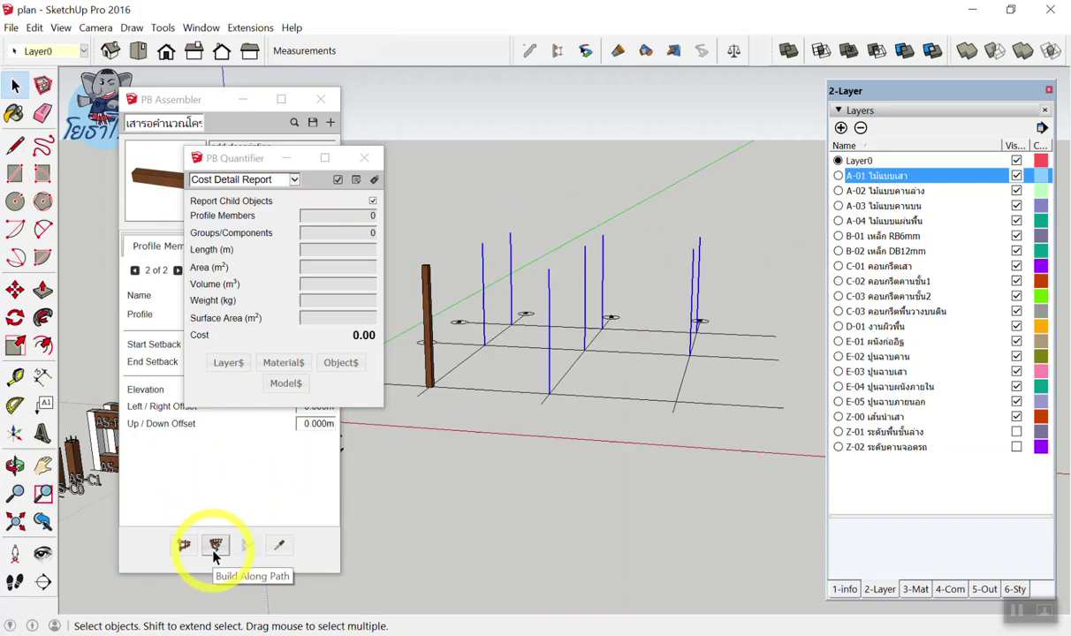
pyautogui.click(215, 545)
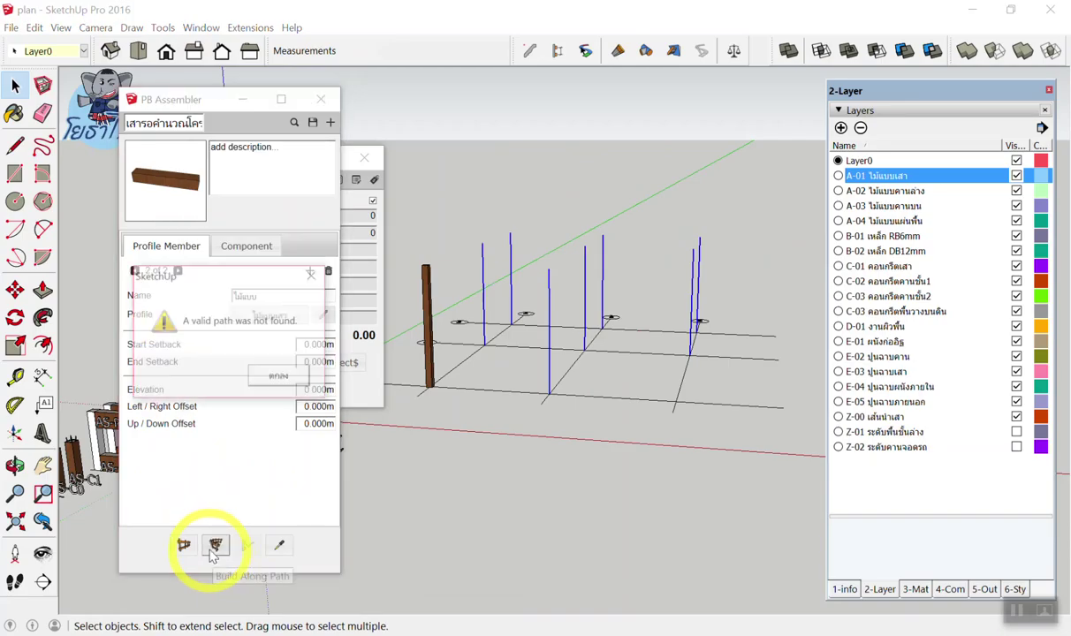
pyautogui.click(279, 378)
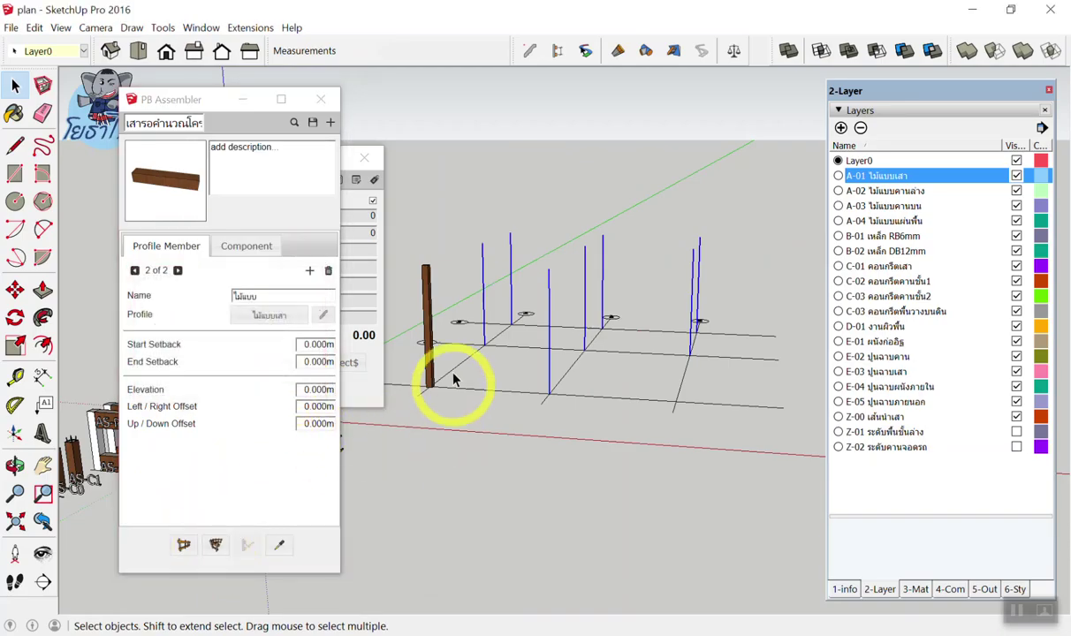
pyautogui.scroll(2, 457, 336)
pyautogui.scroll(2, 486, 256)
# Build timber posts one at a time on six individually selected vertical guide lines
pyautogui.click(501, 223)
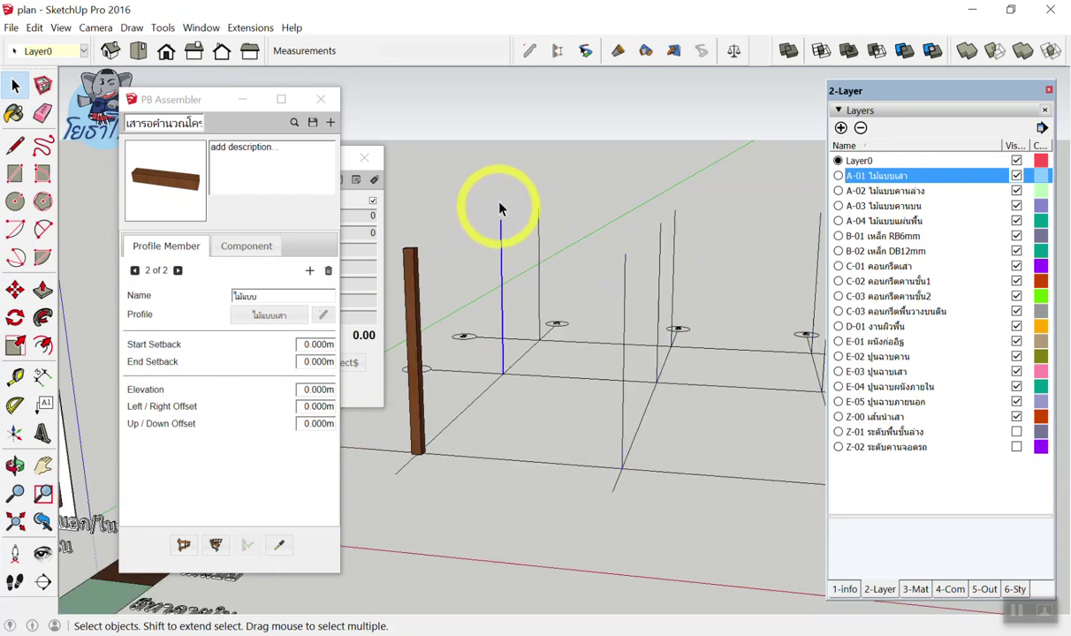
pyautogui.click(215, 545)
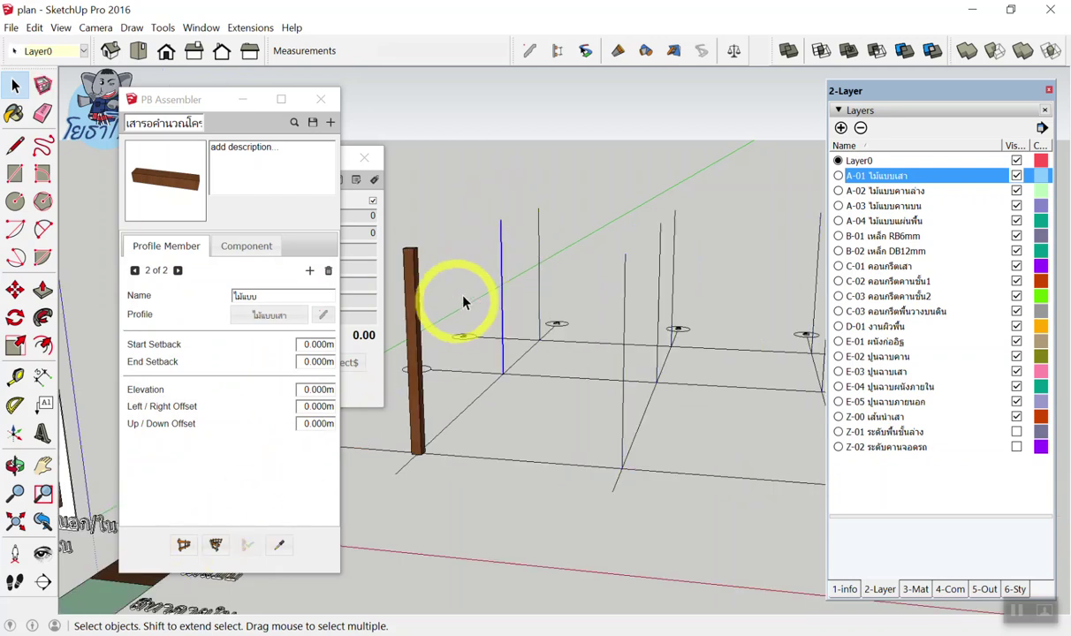
pyautogui.click(496, 252)
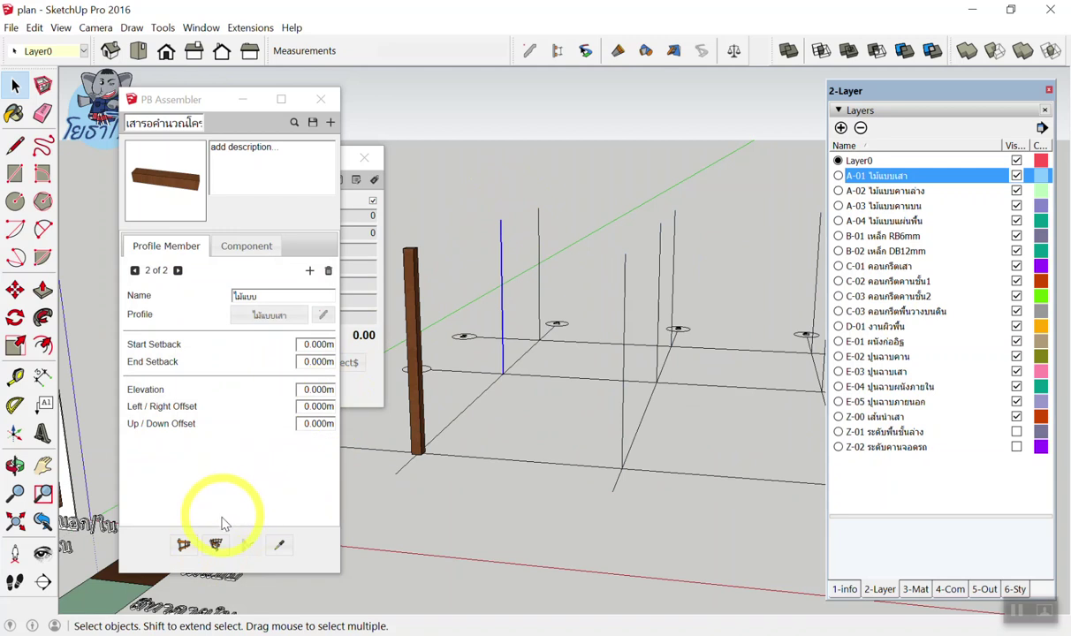
pyautogui.click(218, 546)
pyautogui.click(537, 228)
pyautogui.click(214, 545)
pyautogui.click(624, 265)
pyautogui.click(215, 545)
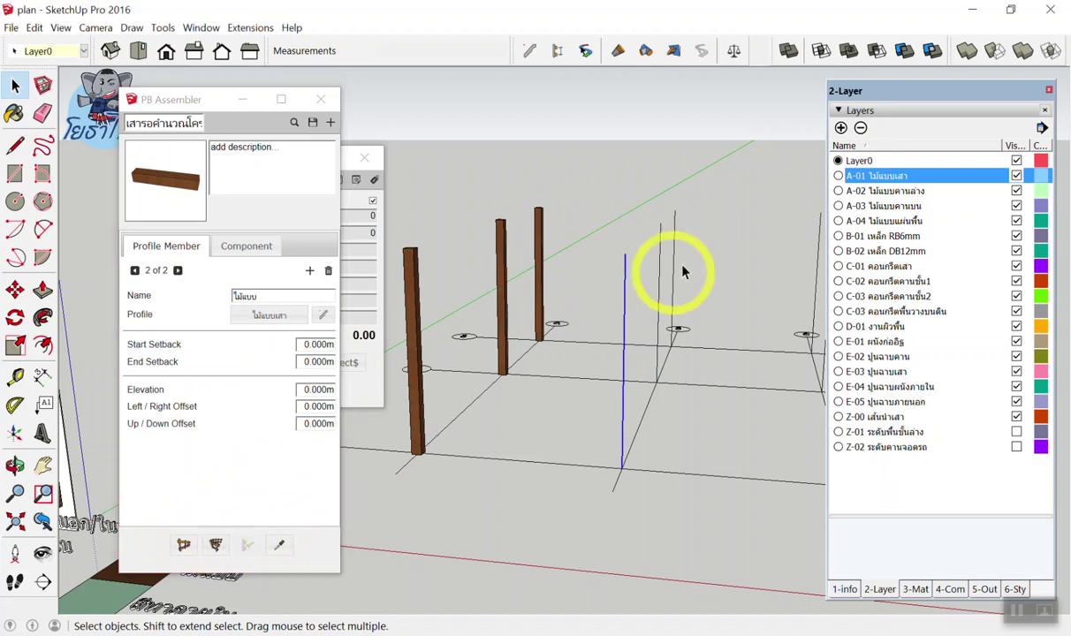
pyautogui.moveTo(640, 251); pyautogui.dragTo(637, 251)
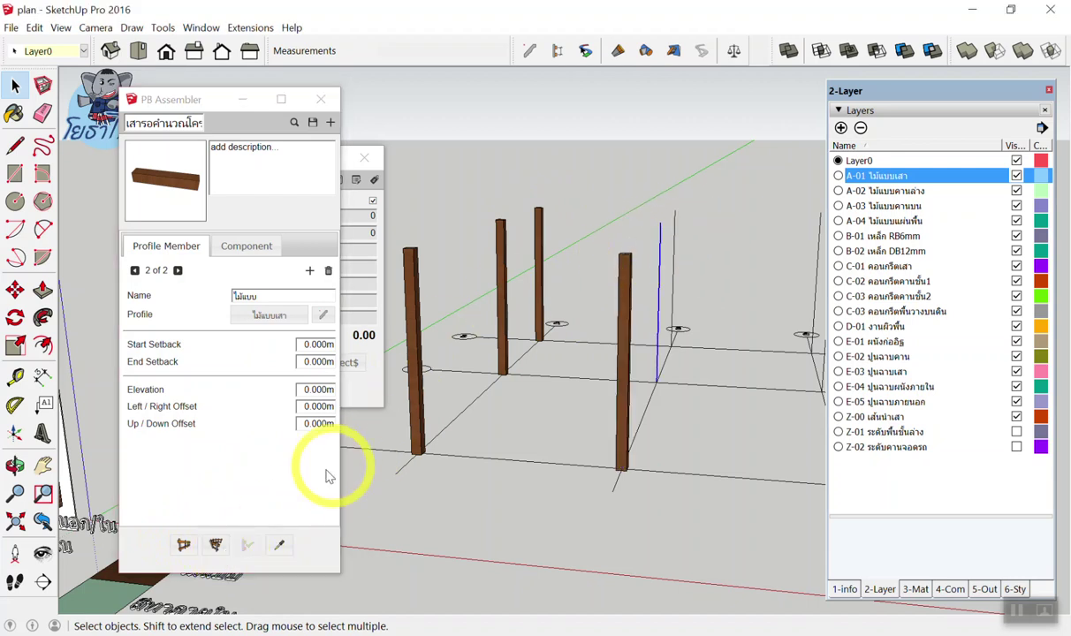
pyautogui.click(215, 545)
pyautogui.moveTo(693, 215); pyautogui.dragTo(640, 227)
pyautogui.click(214, 545)
# Place a post at the right grid line by points, then remove the stray beam
pyautogui.moveTo(494, 398)
pyautogui.mouseDown(button='middle')
pyautogui.moveTo(545, 300)
pyautogui.moveTo(617, 282)
pyautogui.moveTo(731, 282)
pyautogui.moveTo(674, 346)
pyautogui.moveTo(745, 281)
pyautogui.mouseUp(button='middle')
pyautogui.moveTo(745, 281); pyautogui.dragTo(709, 289)
pyautogui.click(186, 544)
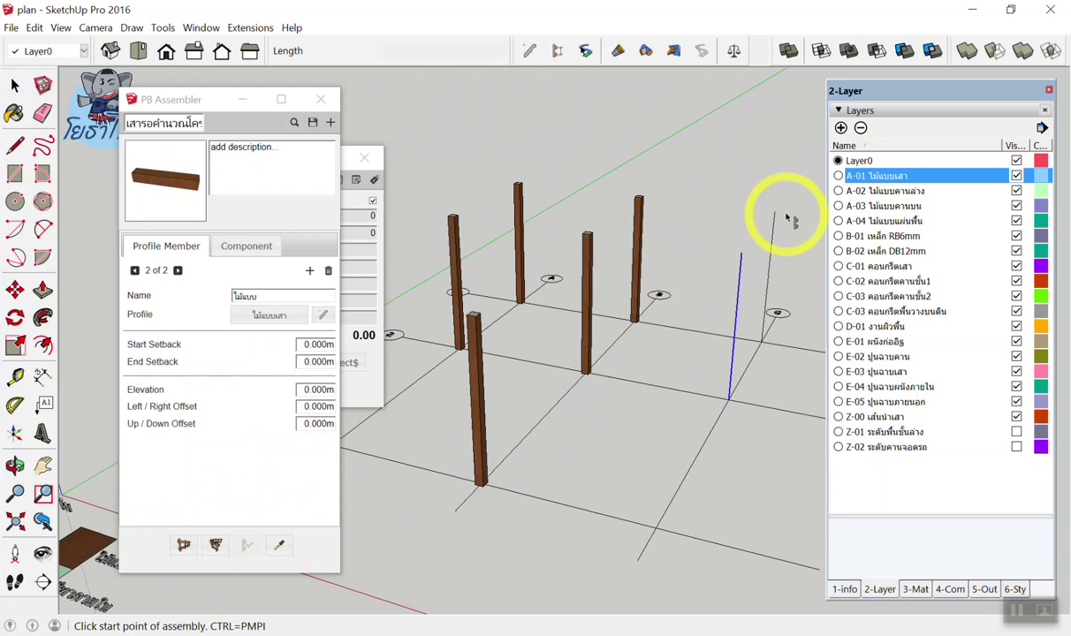
pyautogui.click(217, 542)
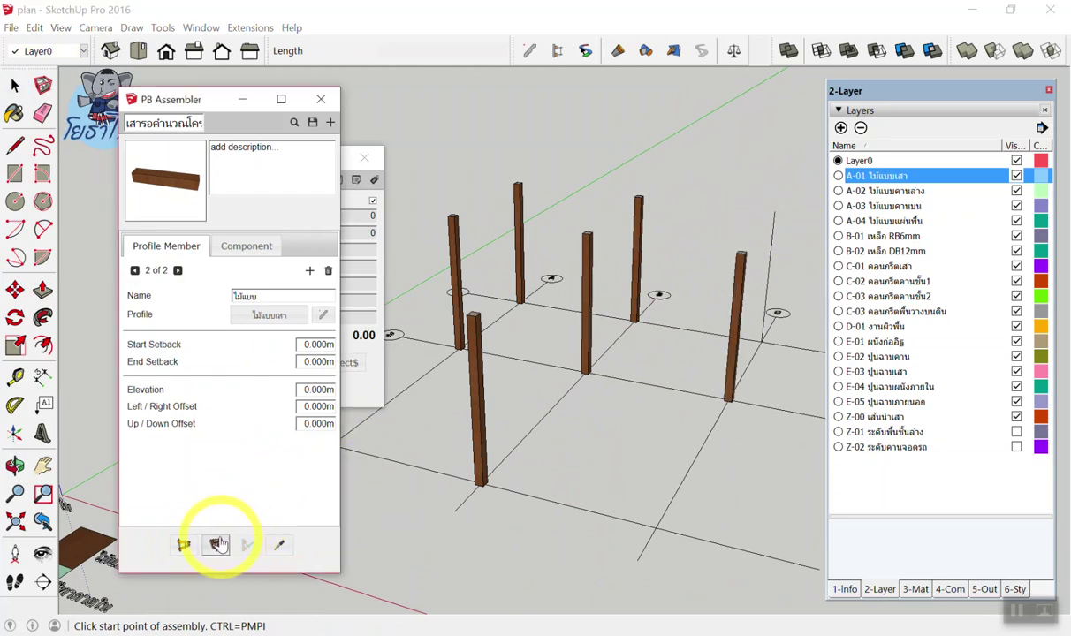
pyautogui.click(755, 267)
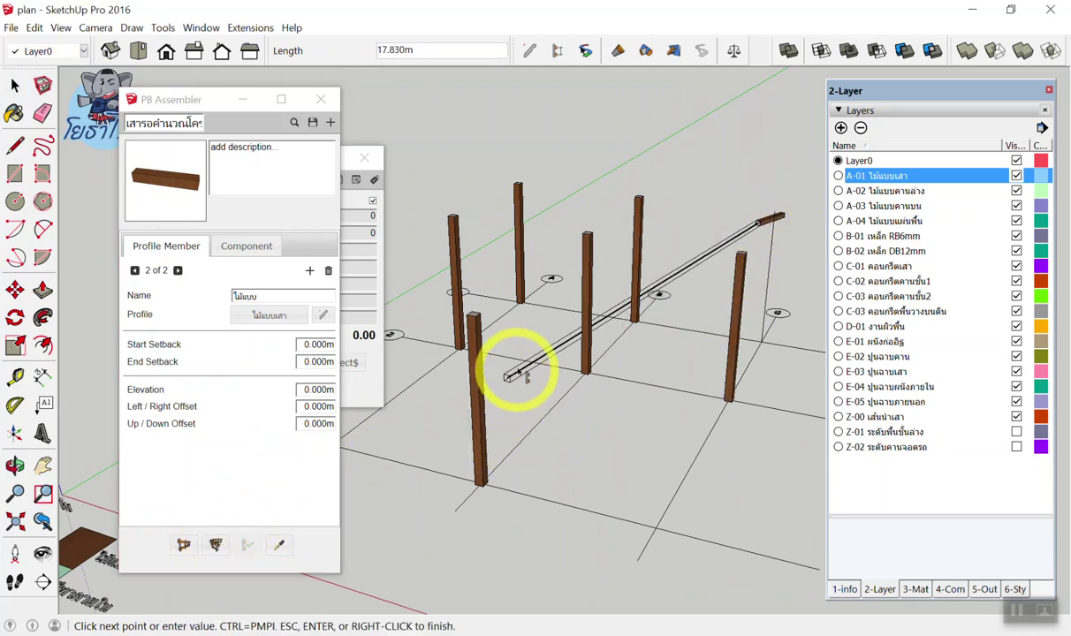
pyautogui.press('Escape')
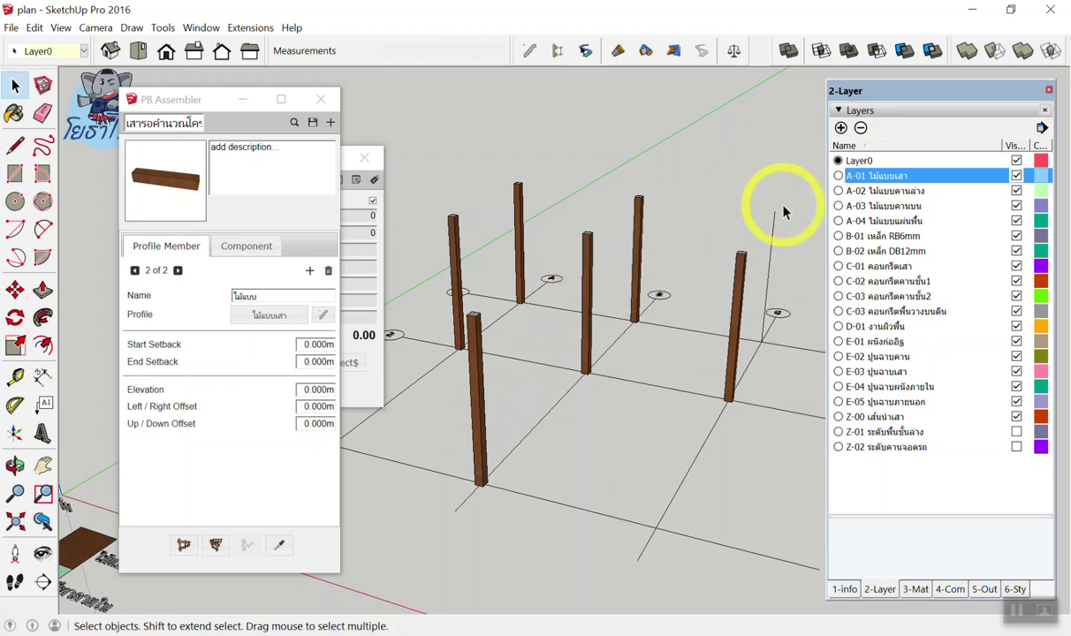
pyautogui.click(764, 243)
# Build the final post and move the Assembler and Quantifier windows aside
pyautogui.click(216, 542)
pyautogui.moveTo(459, 477)
pyautogui.mouseDown(button='middle')
pyautogui.moveTo(674, 375)
pyautogui.moveTo(686, 415)
pyautogui.mouseUp(button='middle')
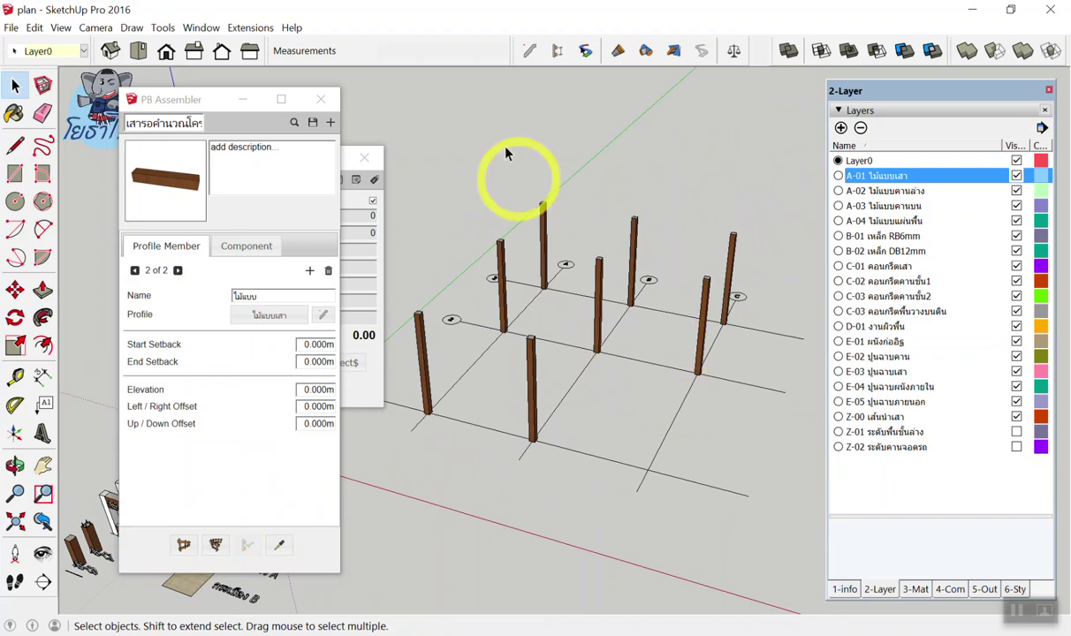
pyautogui.moveTo(211, 97)
pyautogui.mouseDown()
pyautogui.moveTo(160, 140)
pyautogui.moveTo(132, 261)
pyautogui.mouseUp()
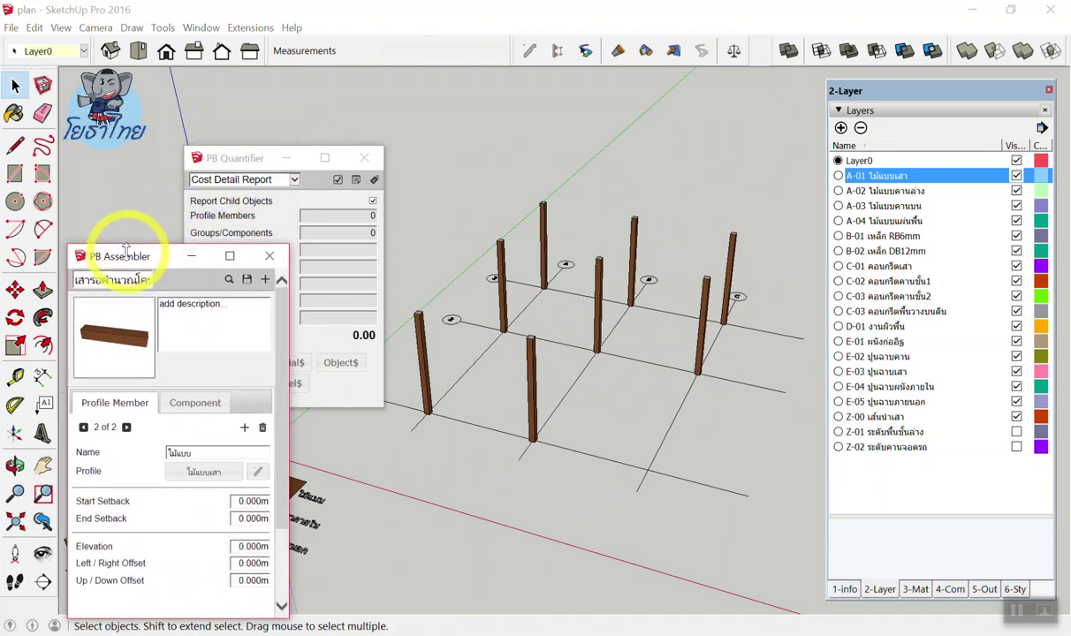
pyautogui.moveTo(254, 163); pyautogui.dragTo(134, 72)
# Window-select all eight posts so PB Quantifier totals 16 members at 18,638.08
pyautogui.moveTo(355, 131); pyautogui.dragTo(800, 528)
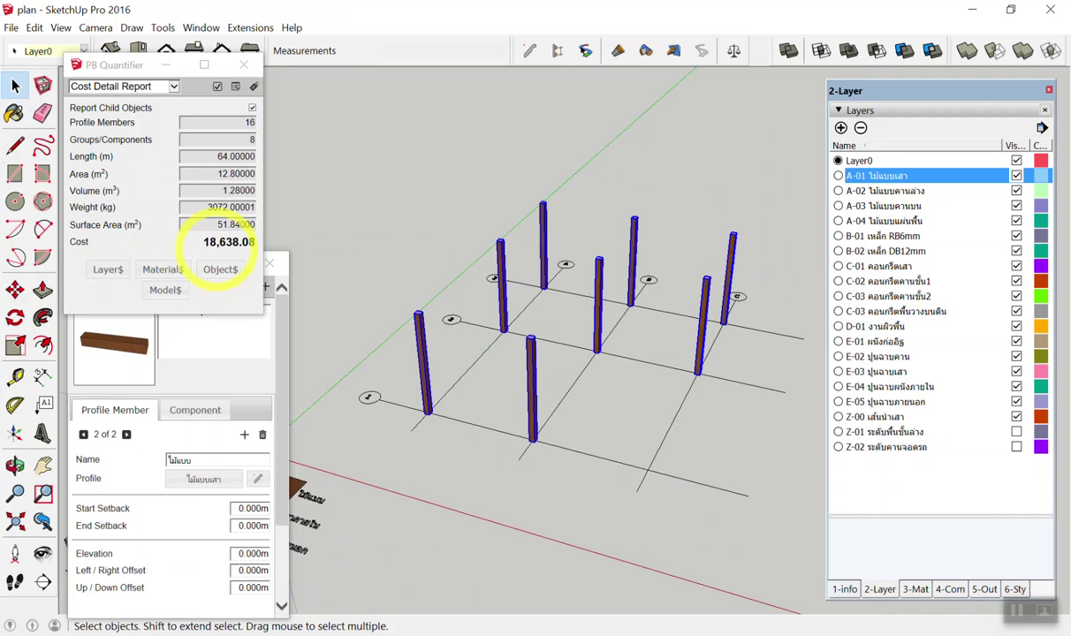
pyautogui.click(205, 331)
pyautogui.moveTo(164, 255); pyautogui.dragTo(198, 199)
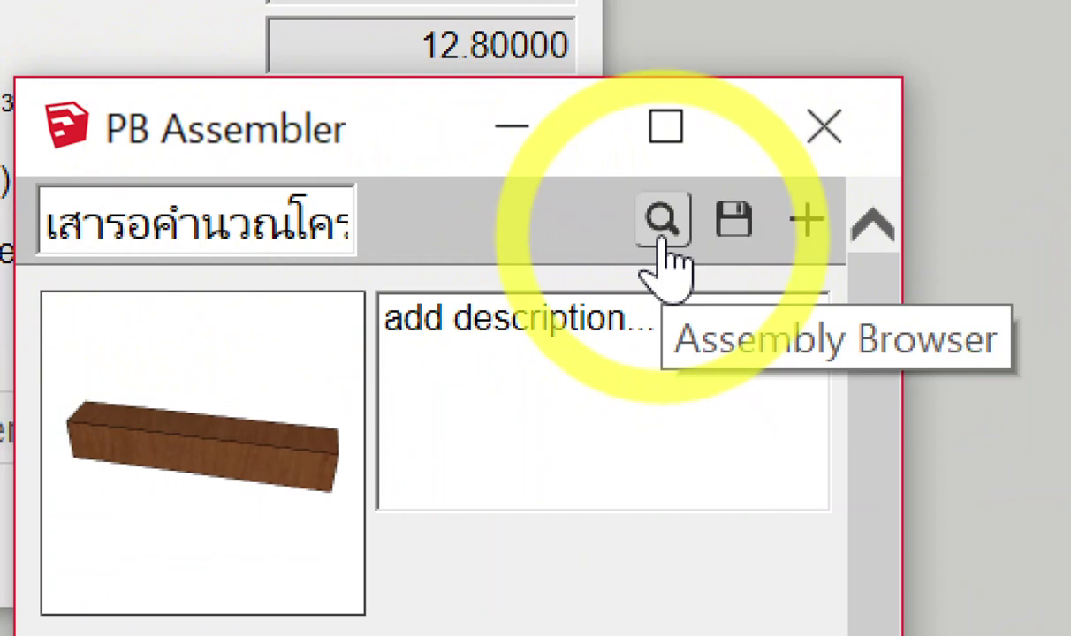
# Load the AS-B0 ground-beam assembly from the Assembly Browser
pyautogui.click(661, 237)
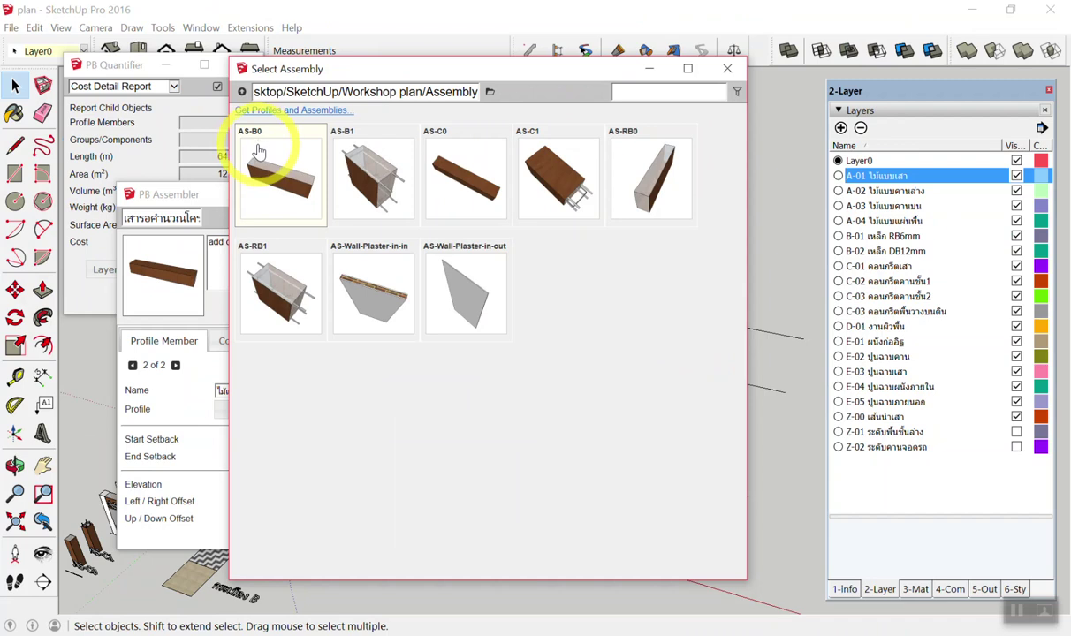
pyautogui.doubleClick(258, 152)
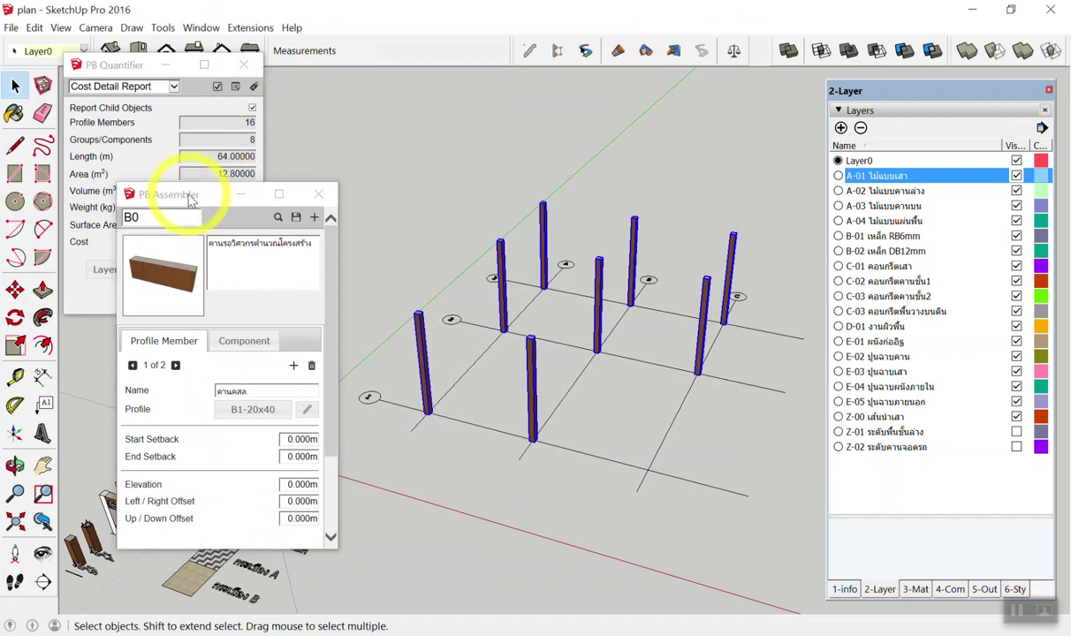
pyautogui.moveTo(188, 198); pyautogui.dragTo(629, 105)
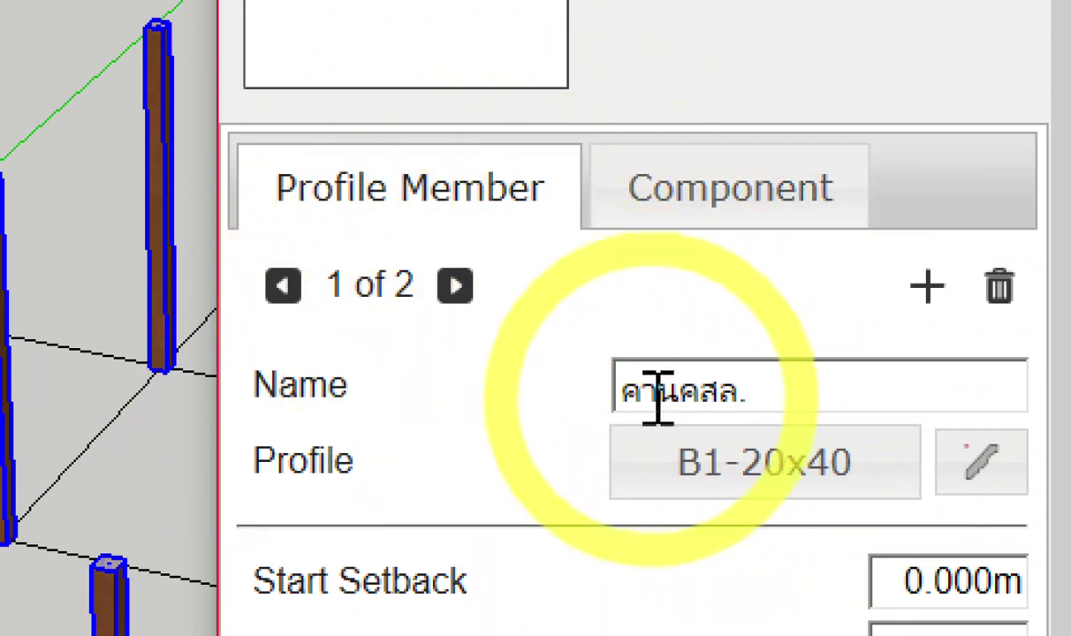
# Step through both members: คานคสล. on B1-20x40 and ไม้แบบ on ไม้แบบคาน
pyautogui.click(455, 285)
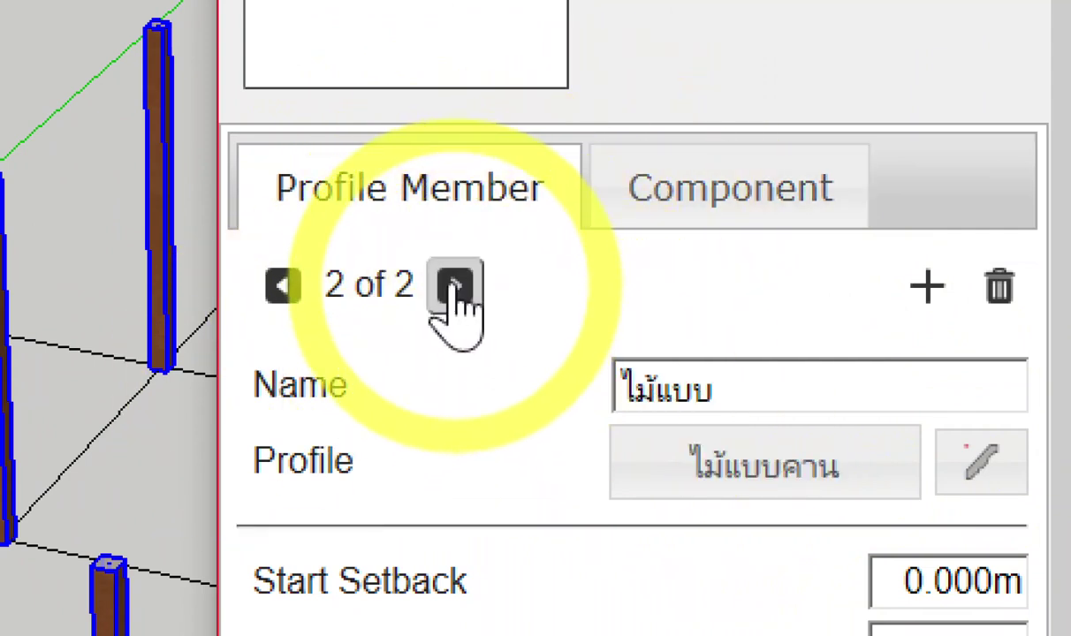
pyautogui.click(666, 207)
pyautogui.click(378, 208)
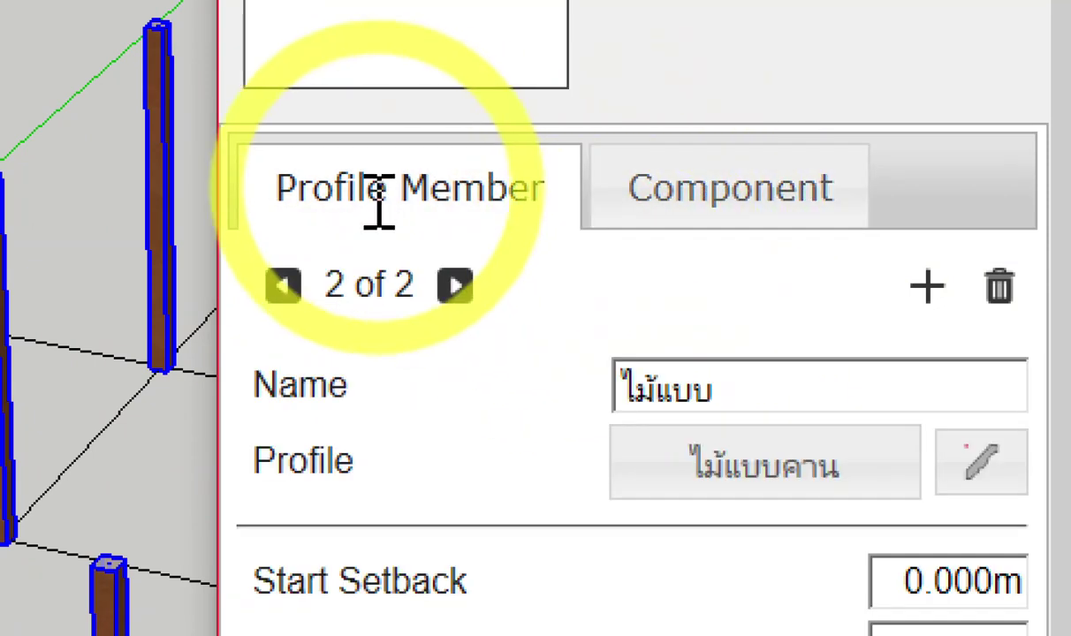
pyautogui.click(283, 284)
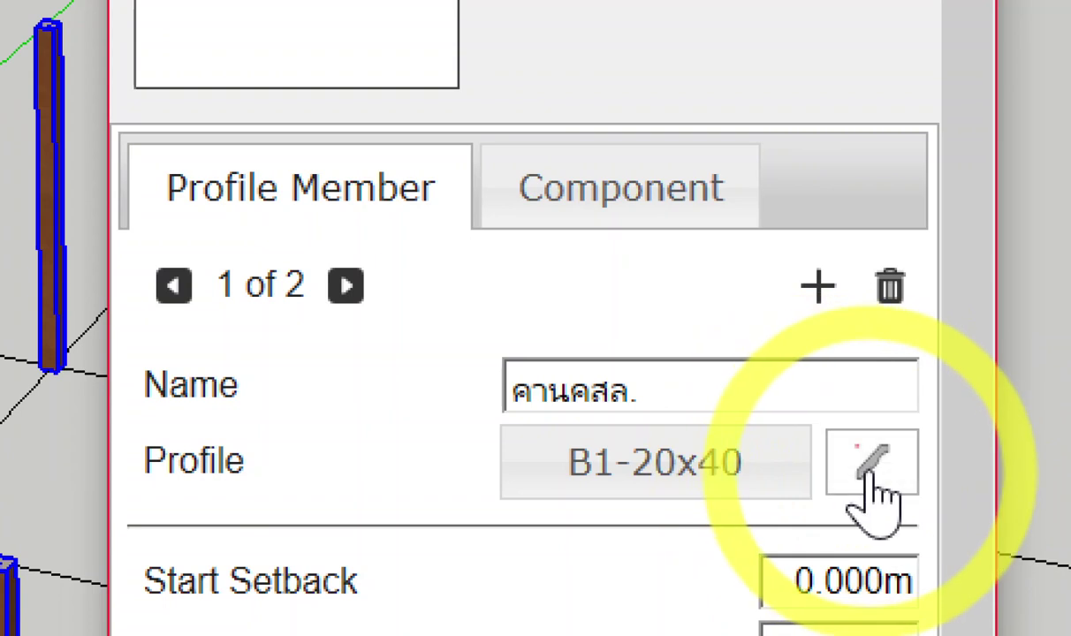
pyautogui.click(869, 475)
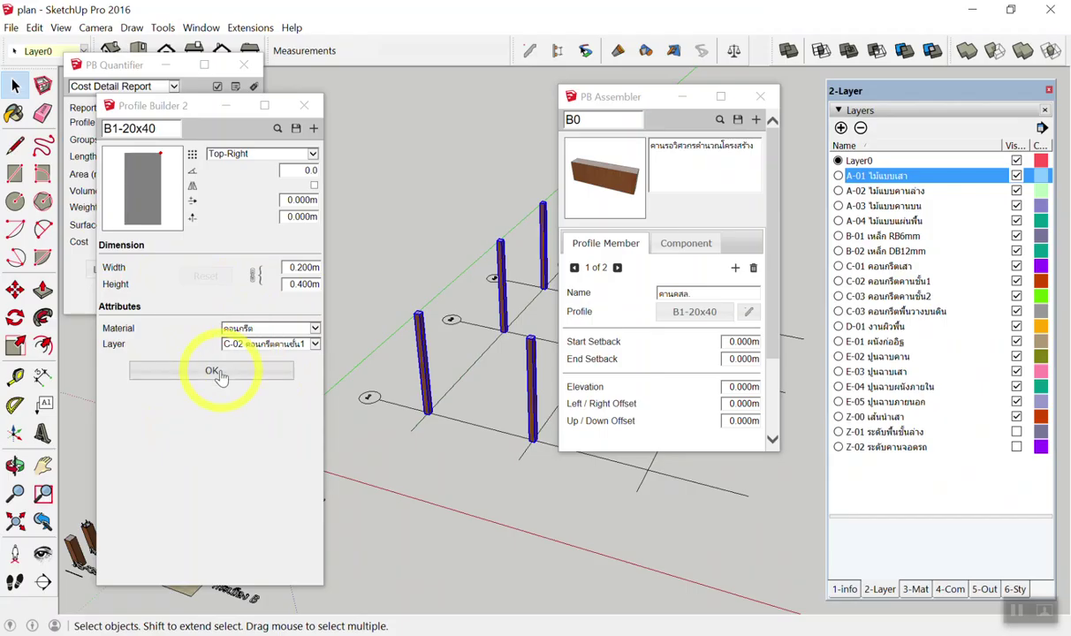
pyautogui.click(223, 371)
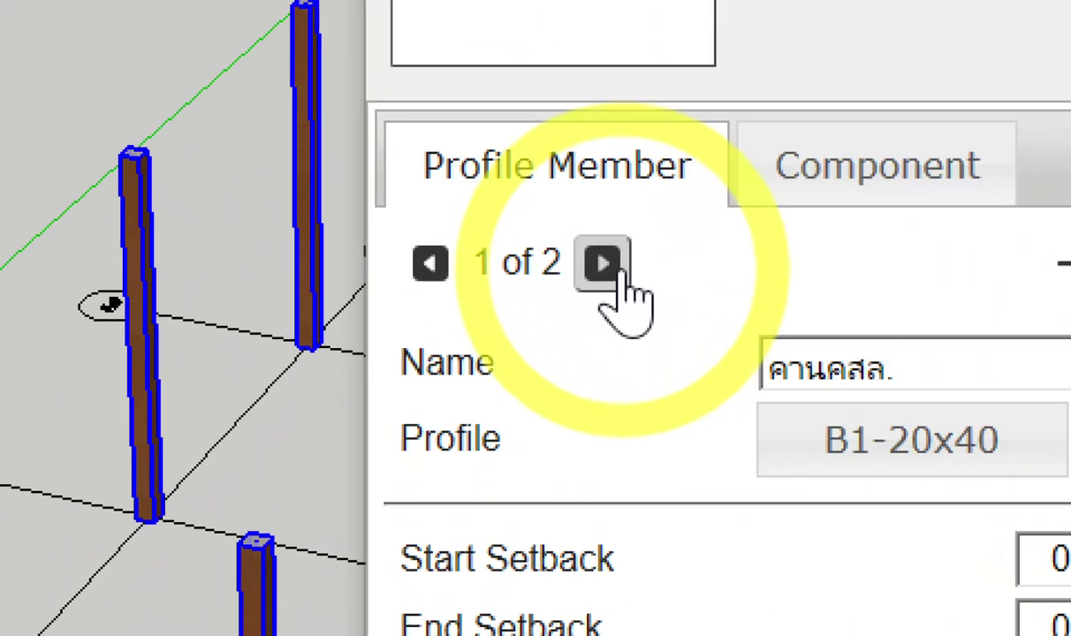
pyautogui.click(605, 265)
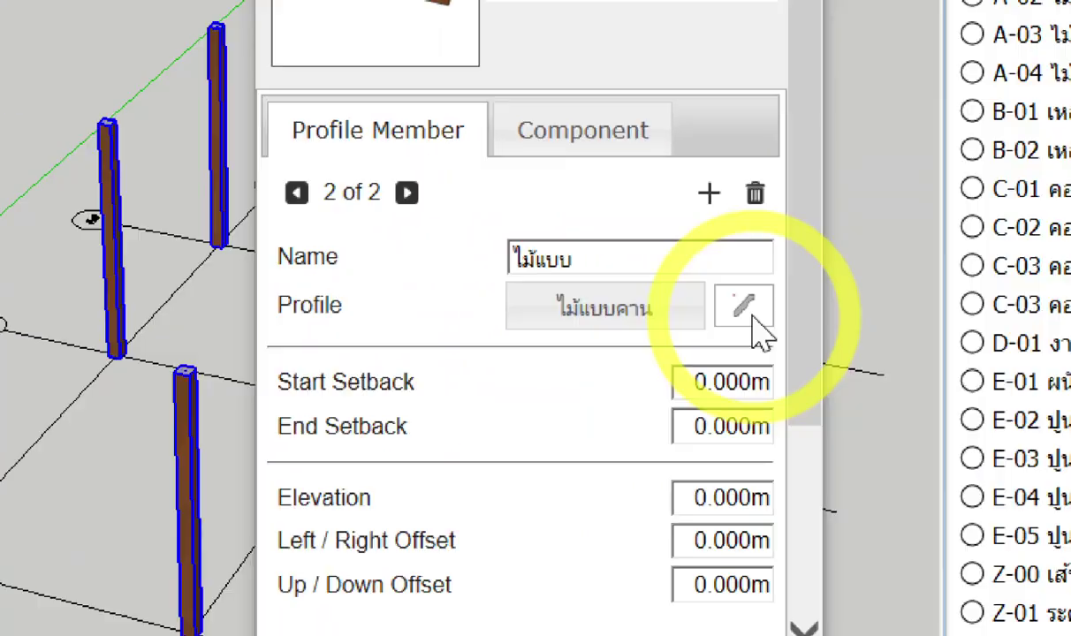
pyautogui.click(747, 310)
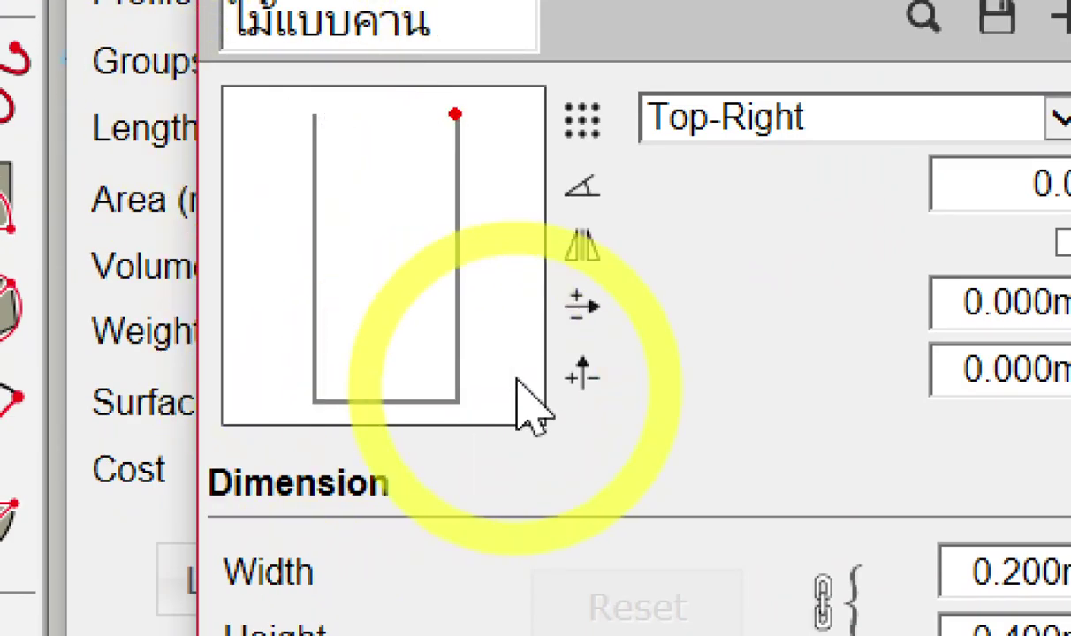
pyautogui.click(523, 105)
pyautogui.moveTo(395, 133)
pyautogui.mouseDown()
pyautogui.moveTo(573, 23)
pyautogui.moveTo(663, 37)
pyautogui.mouseUp()
pyautogui.moveTo(279, 113)
pyautogui.mouseDown()
pyautogui.moveTo(459, 117)
pyautogui.moveTo(305, 111)
pyautogui.moveTo(366, 415)
pyautogui.moveTo(474, 174)
pyautogui.moveTo(457, 115)
pyautogui.mouseUp()
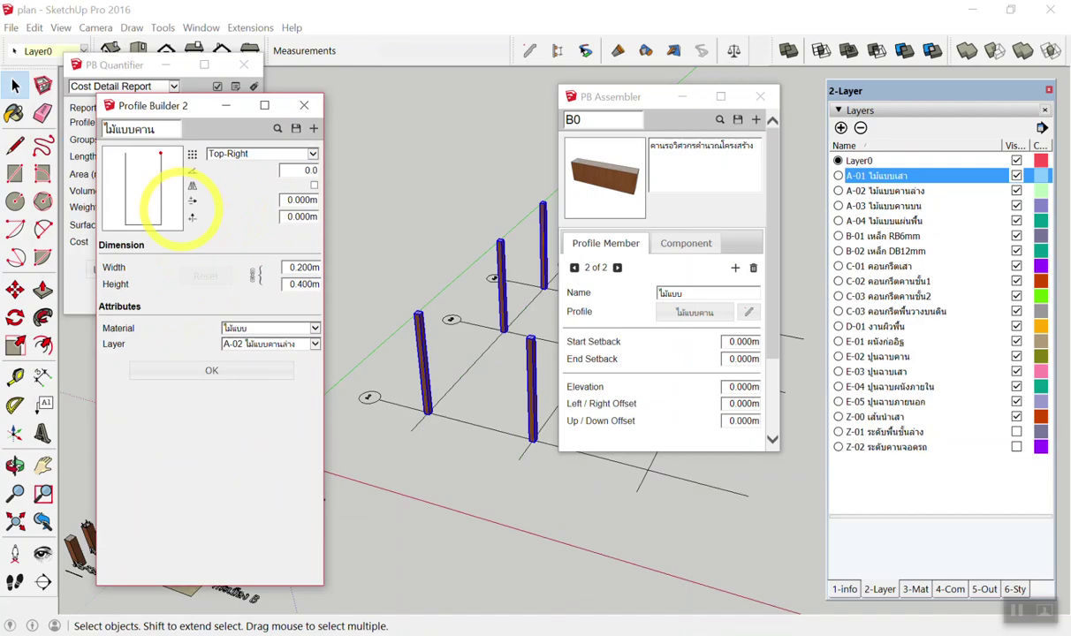
pyautogui.click(304, 105)
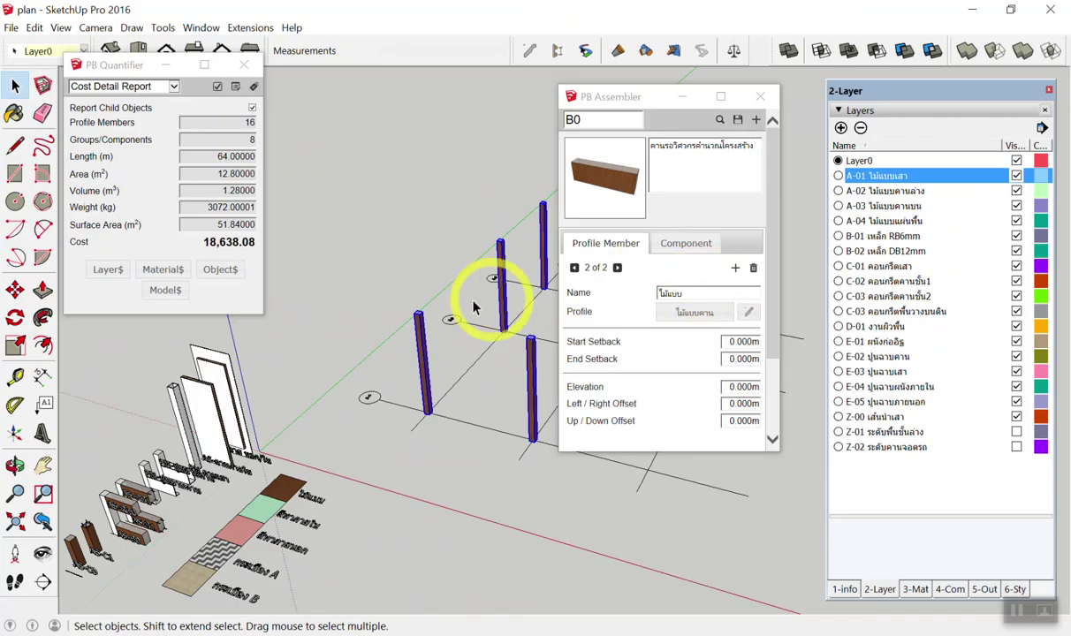
# Clear the column selection, reframe the view, and turn on layer Z-01
pyautogui.moveTo(474, 303); pyautogui.dragTo(462, 417, button='middle')
pyautogui.click(462, 418)
pyautogui.moveTo(478, 371)
pyautogui.mouseDown(button='middle')
pyautogui.moveTo(352, 311)
pyautogui.moveTo(495, 299)
pyautogui.mouseUp(button='middle')
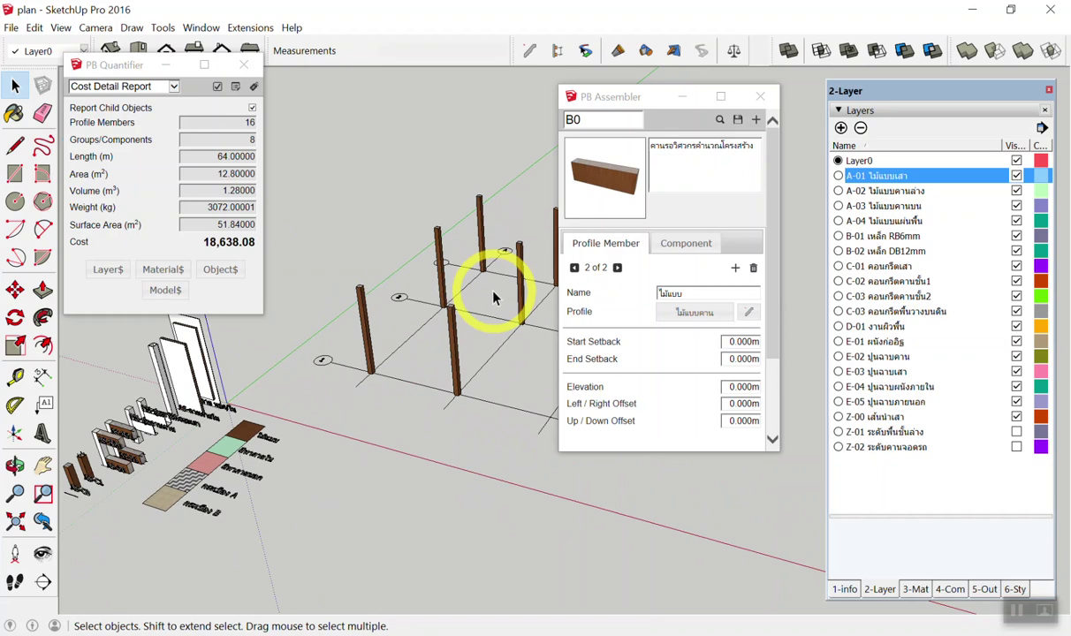
pyautogui.scroll(3, 441, 311)
pyautogui.scroll(3, 402, 331)
pyautogui.scroll(2, 386, 412)
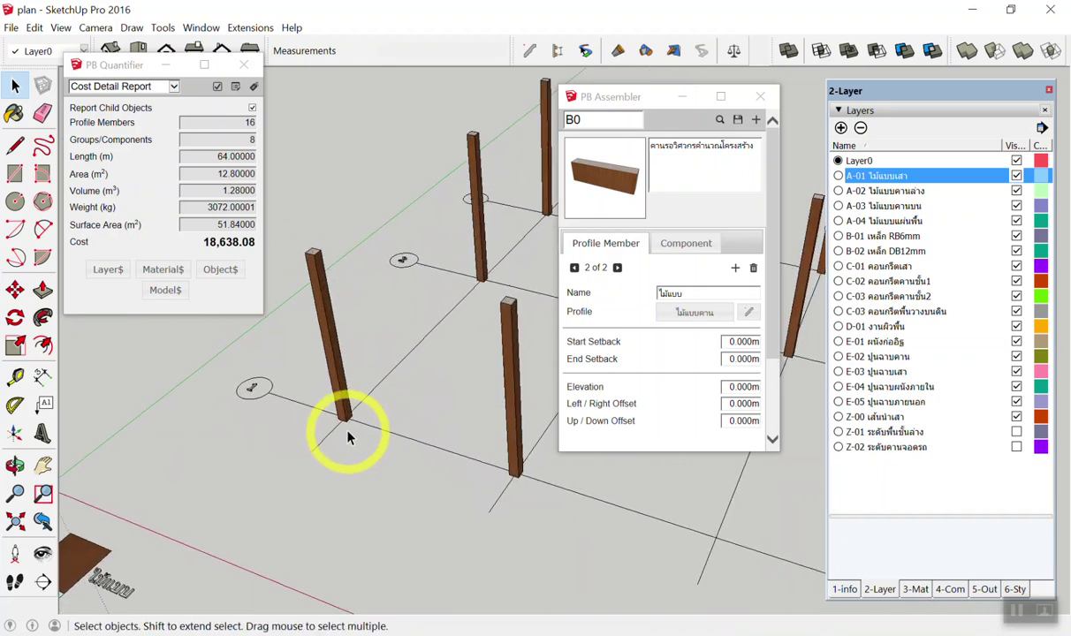
pyautogui.scroll(2, 351, 437)
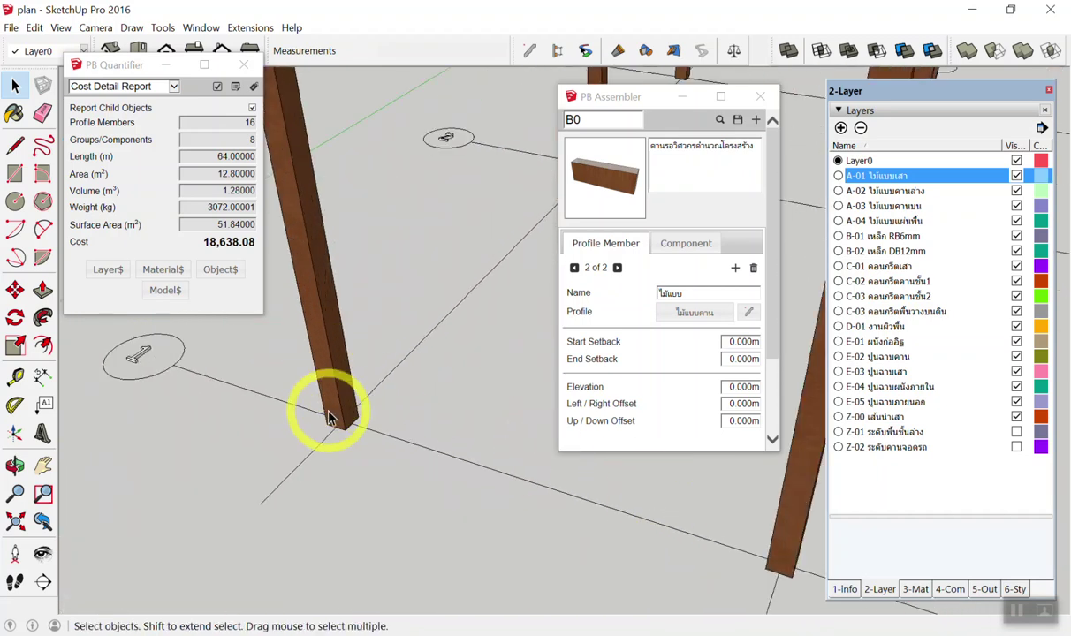
pyautogui.scroll(-2, 317, 415)
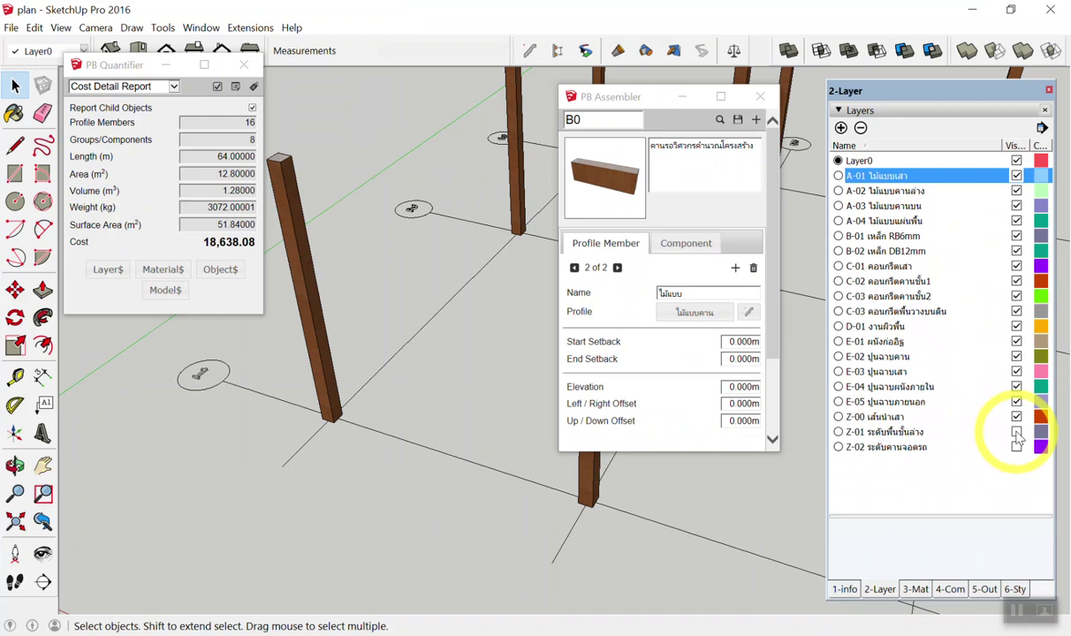
pyautogui.click(1017, 431)
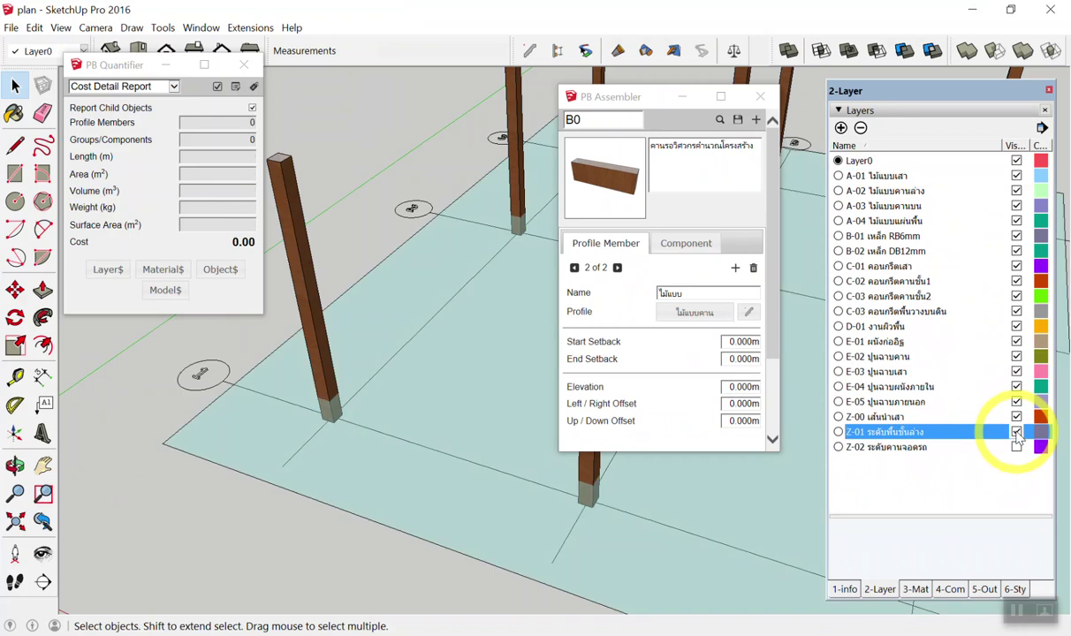
# Select the floor slab and zoom around a column base to check it
pyautogui.click(433, 276)
pyautogui.moveTo(433, 275); pyautogui.dragTo(387, 363, button='middle')
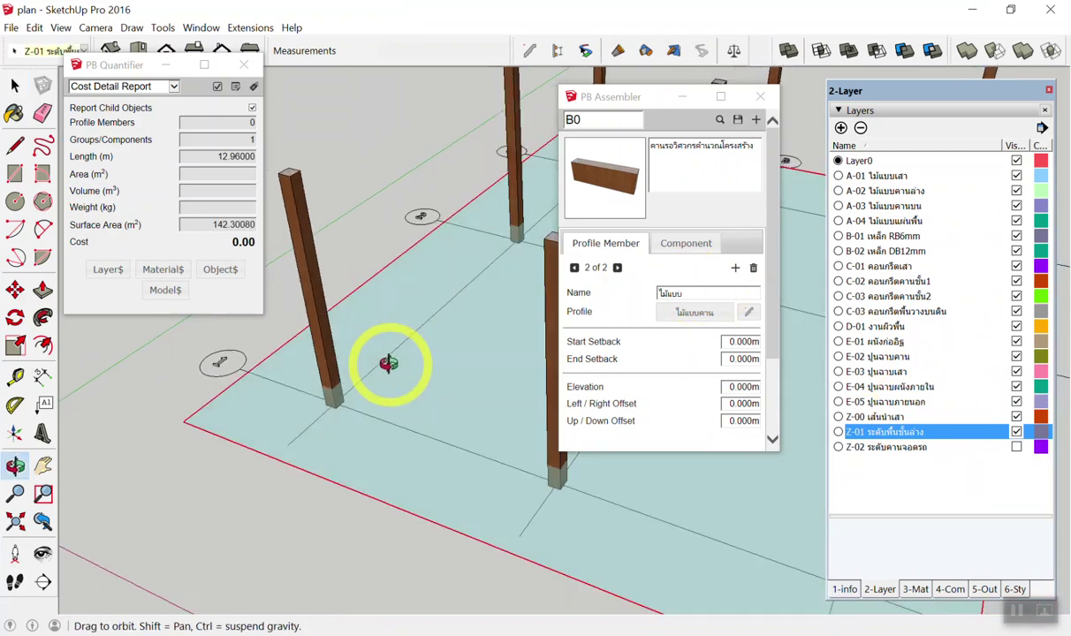
pyautogui.scroll(4, 358, 393)
pyautogui.scroll(2, 325, 407)
pyautogui.scroll(2, 257, 390)
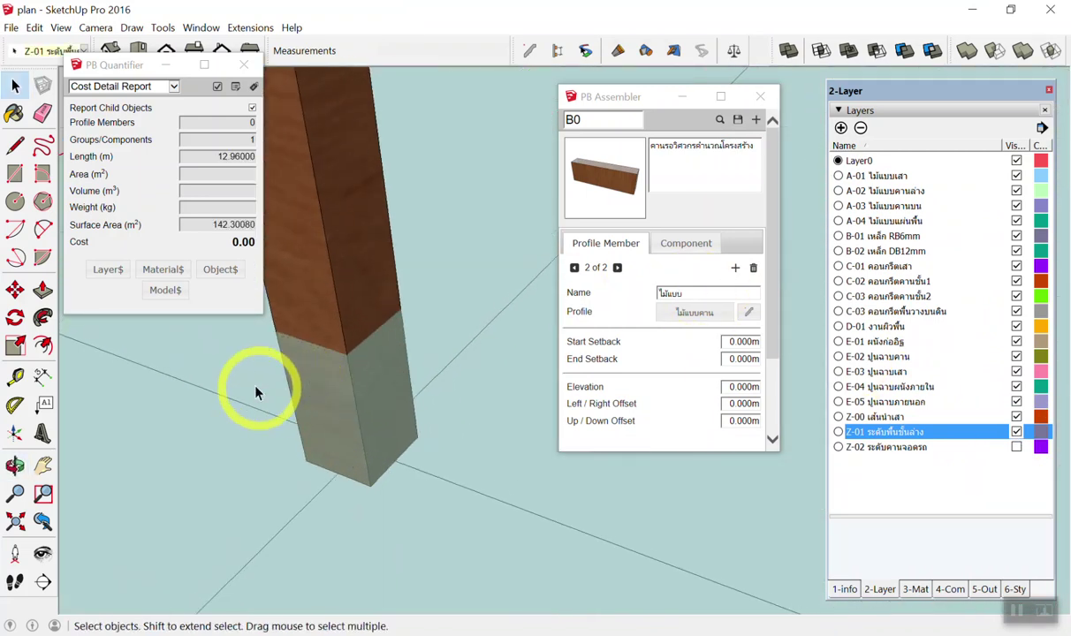
pyautogui.scroll(2, 239, 375)
pyautogui.scroll(2, 228, 352)
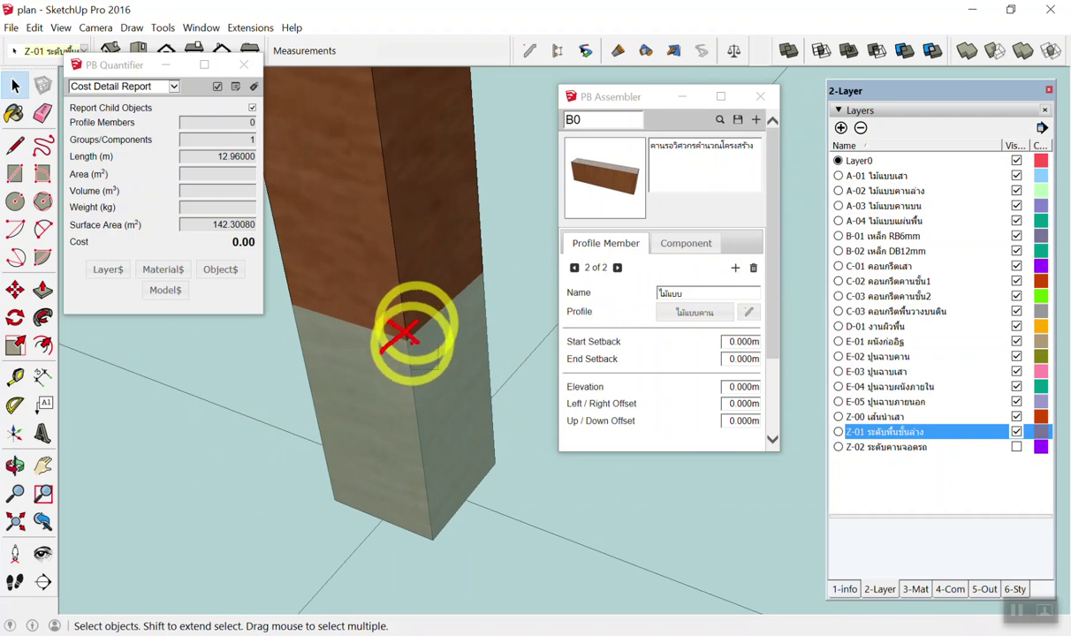
pyautogui.scroll(-3, 425, 323)
pyautogui.scroll(-3, 454, 246)
pyautogui.scroll(-3, 475, 231)
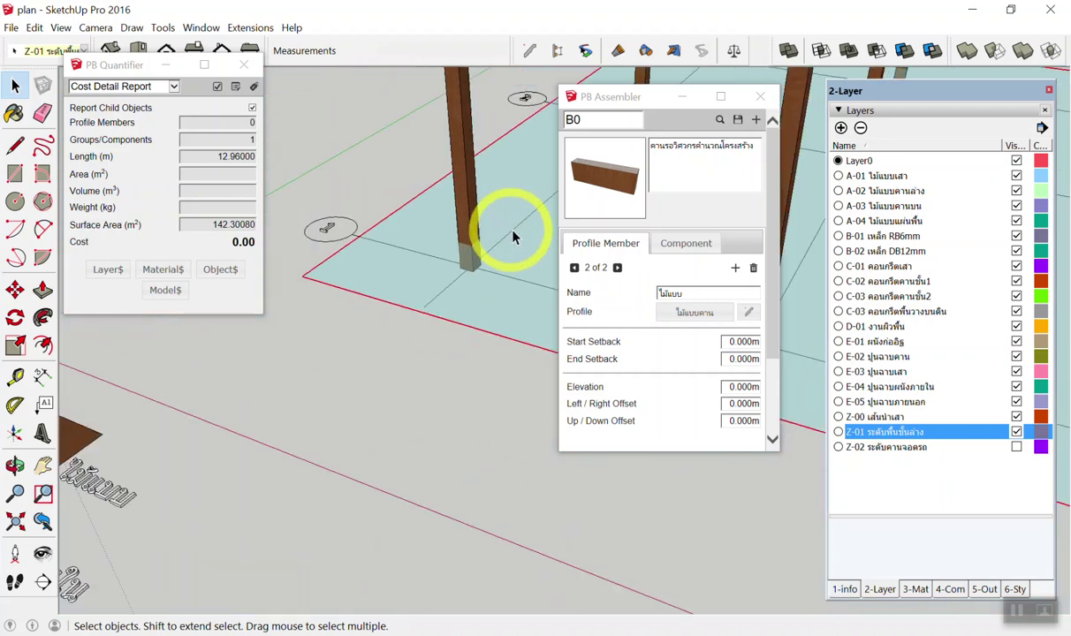
pyautogui.scroll(2, 359, 227)
pyautogui.scroll(2, 371, 223)
pyautogui.scroll(2, 376, 224)
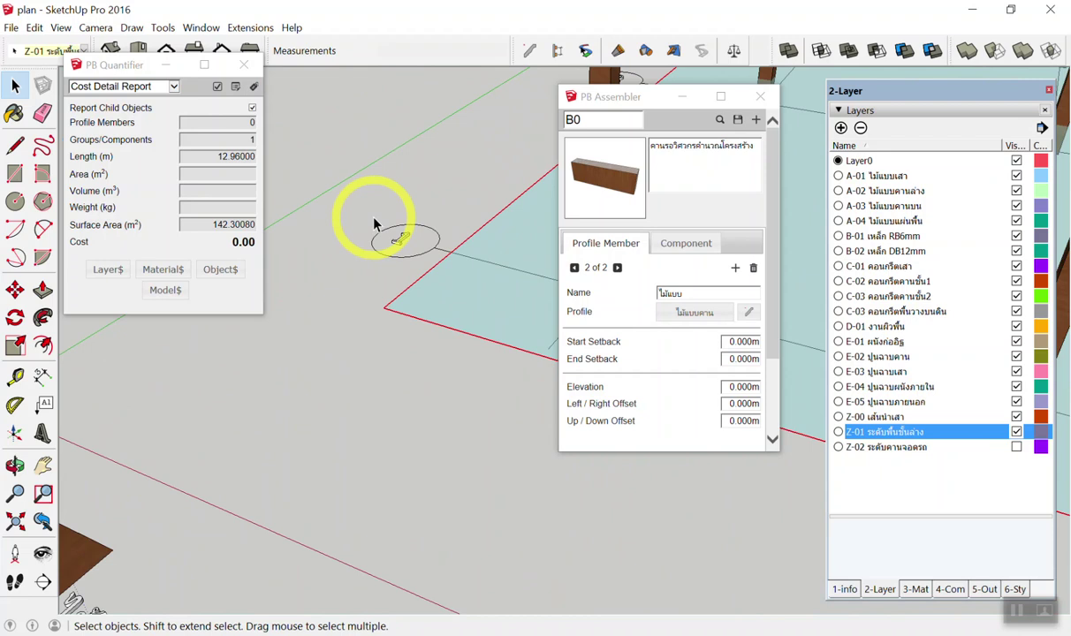
pyautogui.click(397, 355)
pyautogui.press('l')
pyautogui.click(384, 307)
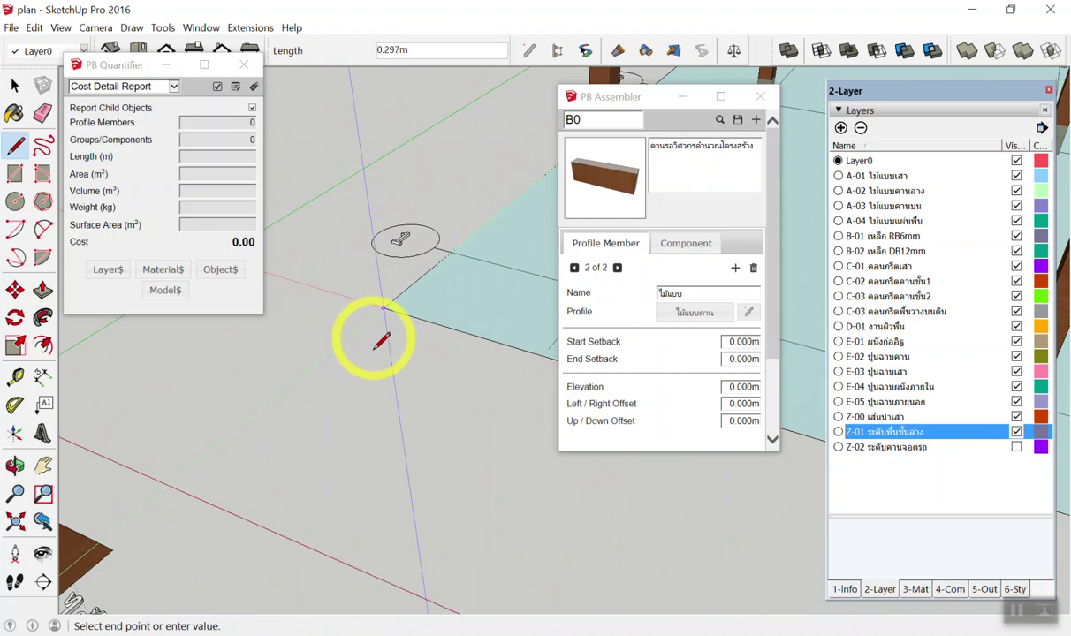
pyautogui.click(319, 402)
pyautogui.press('space')
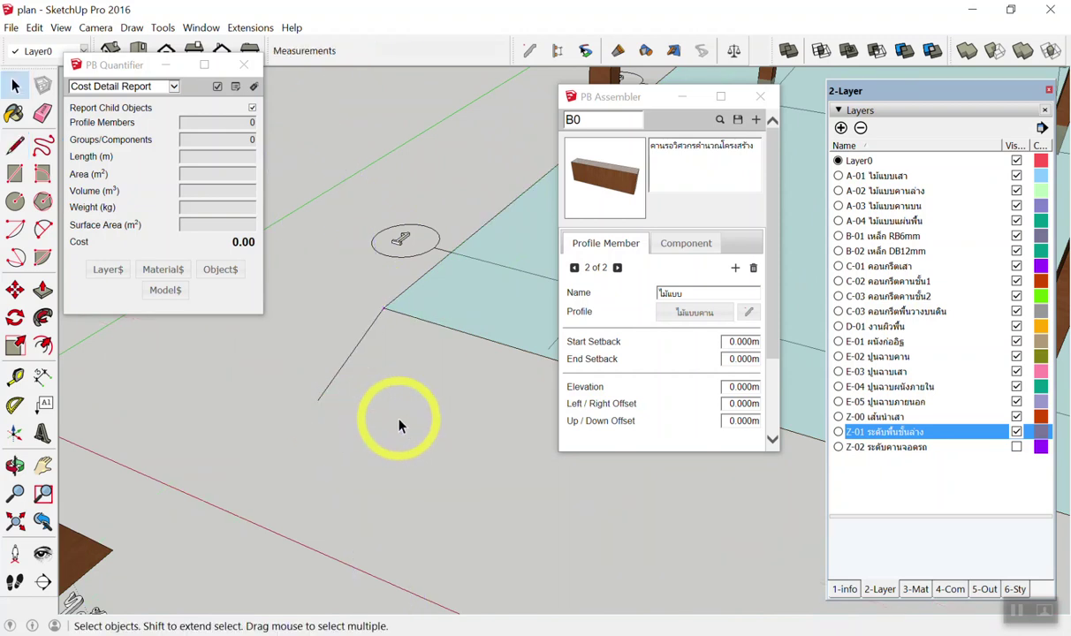
pyautogui.scroll(2, 399, 425)
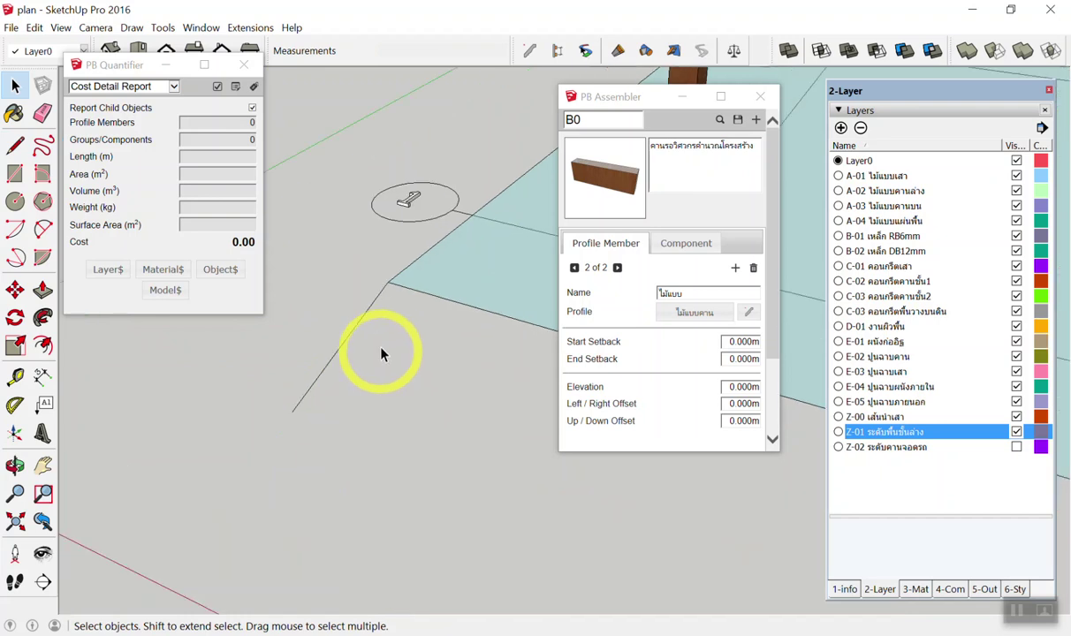
pyautogui.click(382, 291)
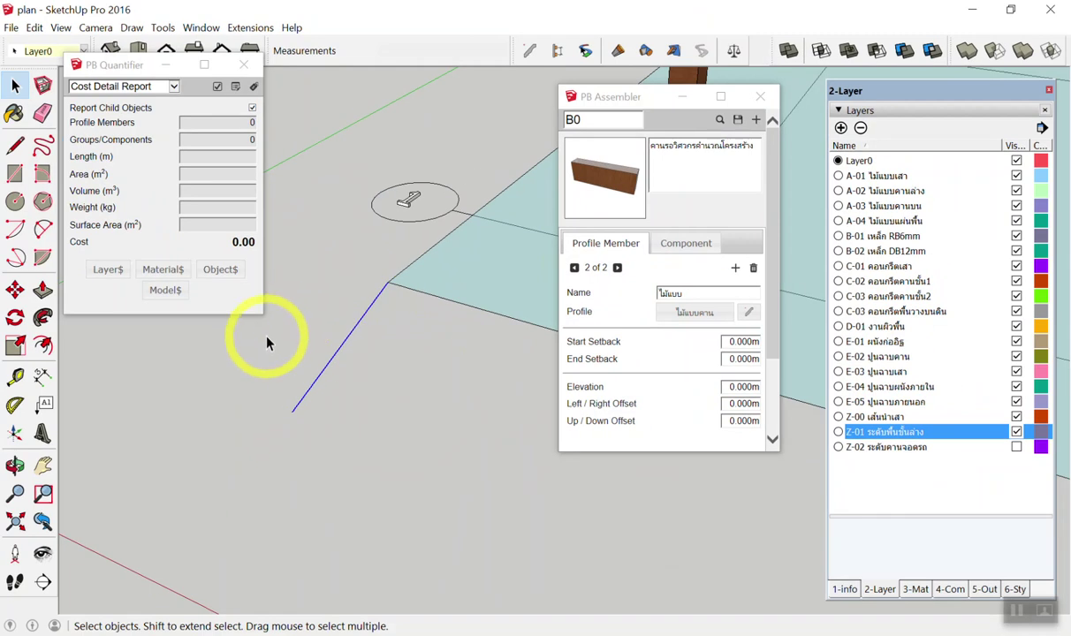
pyautogui.click(43, 376)
pyautogui.click(43, 404)
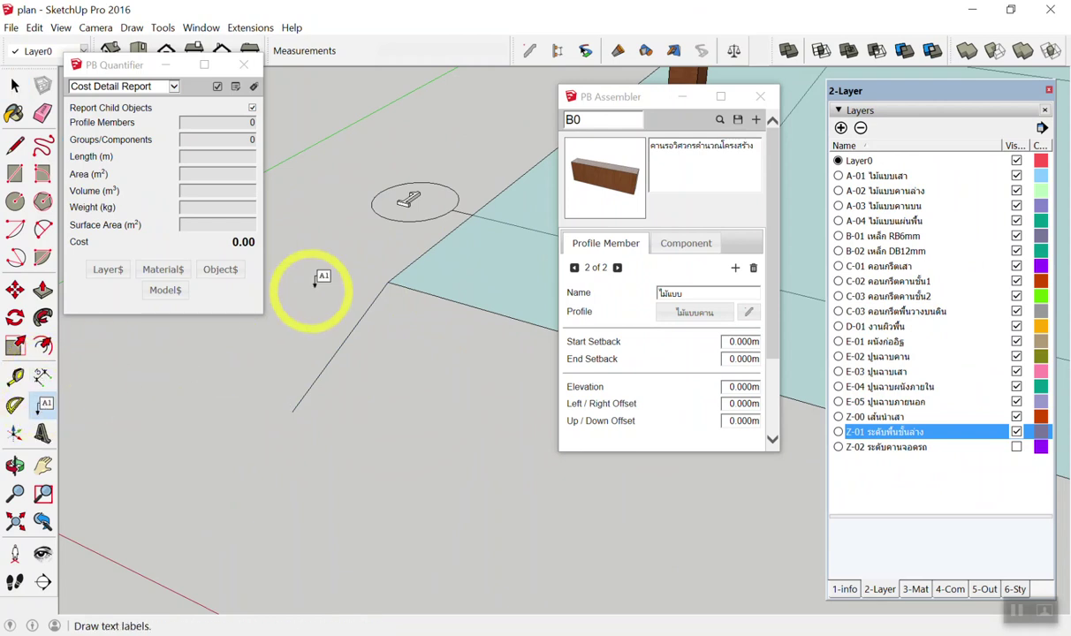
pyautogui.click(389, 280)
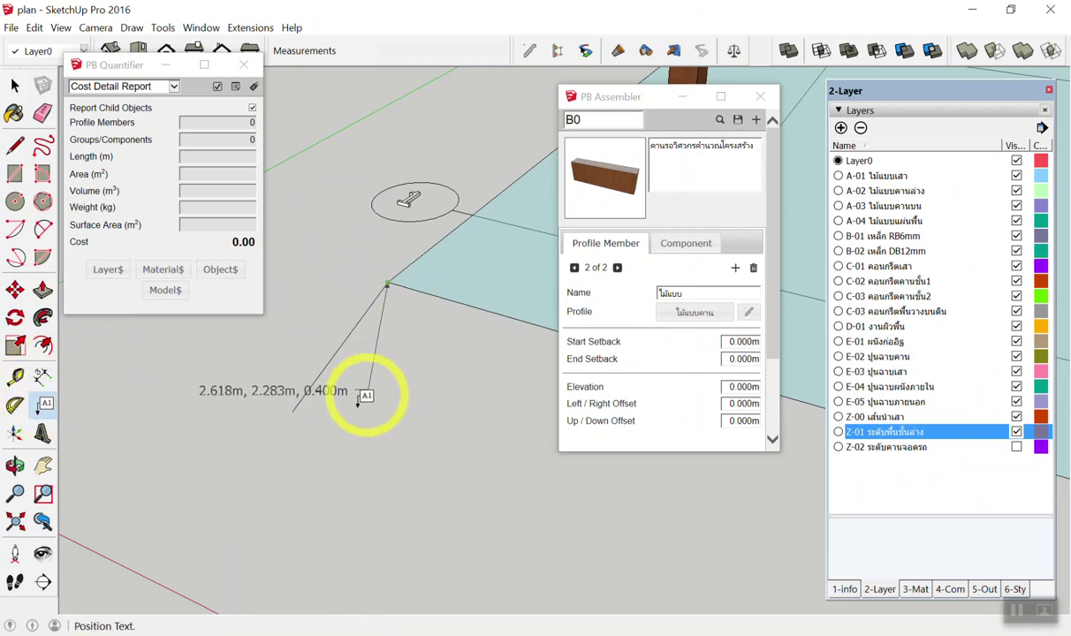
pyautogui.click(391, 465)
pyautogui.click(494, 452)
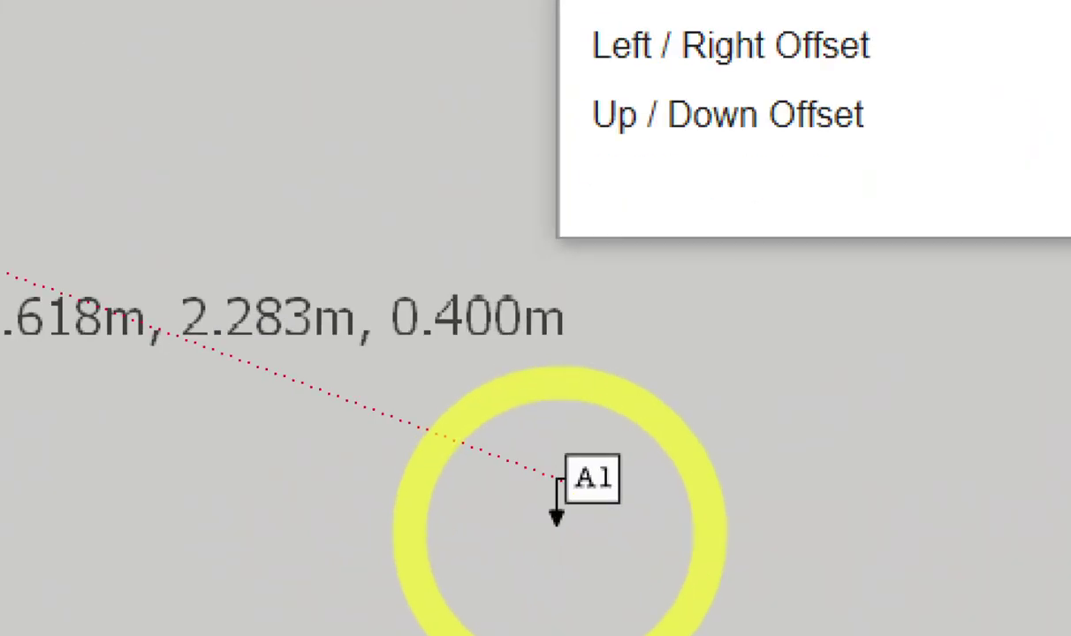
pyautogui.click(561, 535)
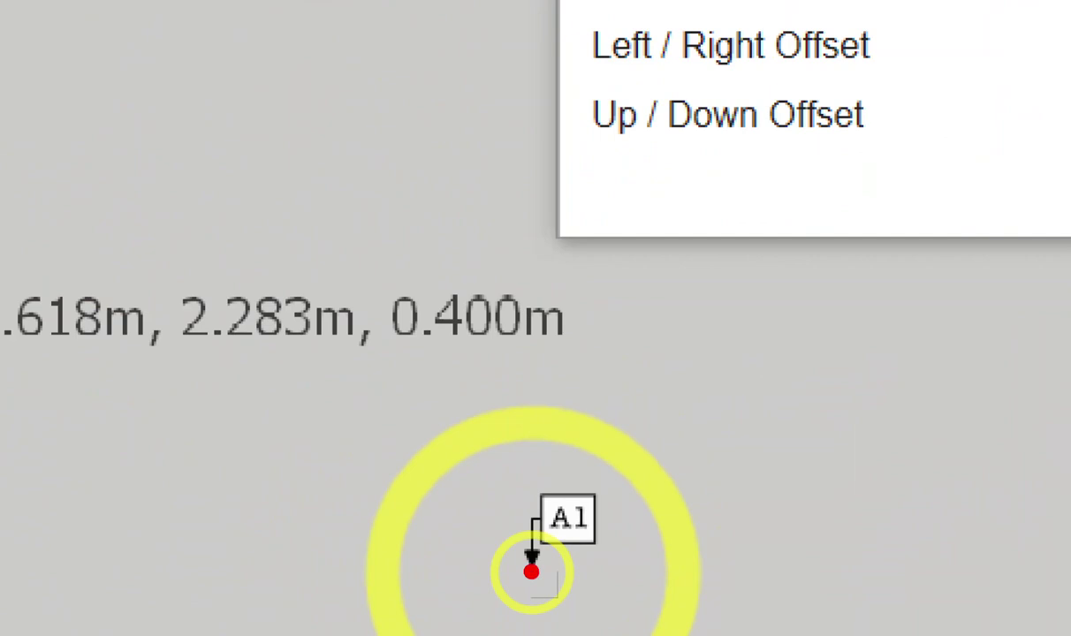
pyautogui.moveTo(513, 265)
pyautogui.mouseDown()
pyautogui.moveTo(478, 402)
pyautogui.moveTo(521, 264)
pyautogui.mouseUp()
pyautogui.moveTo(63, 478); pyautogui.dragTo(150, 376)
pyautogui.moveTo(62, 388); pyautogui.dragTo(154, 508)
pyautogui.moveTo(256, 415)
pyautogui.mouseDown()
pyautogui.moveTo(351, 400)
pyautogui.moveTo(314, 621)
pyautogui.mouseUp()
pyautogui.moveTo(505, 429); pyautogui.dragTo(649, 496)
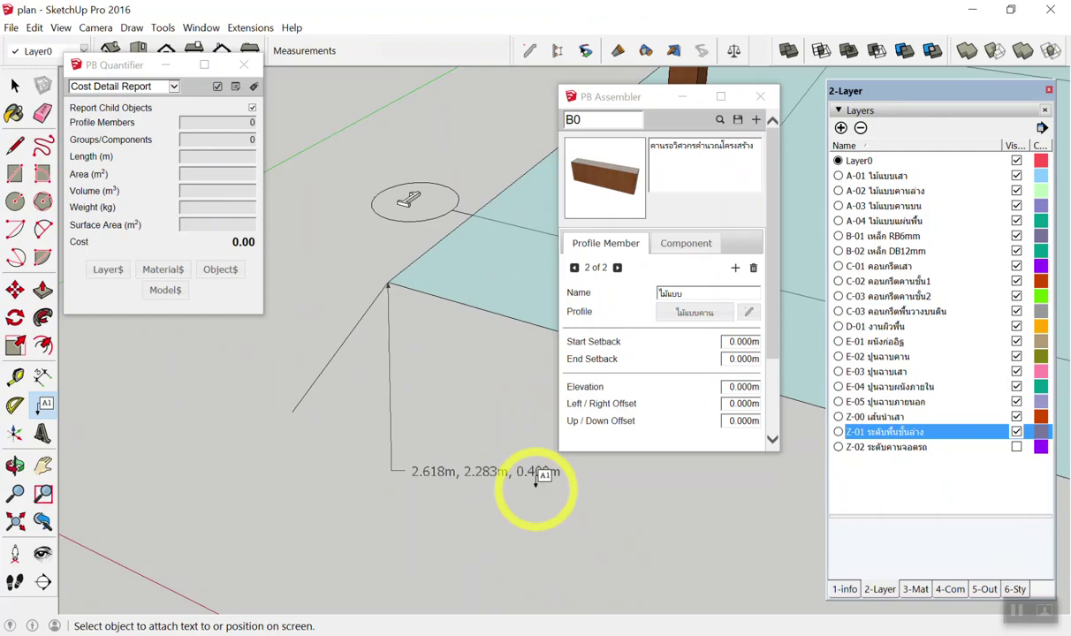
pyautogui.press('space')
pyautogui.click(521, 471)
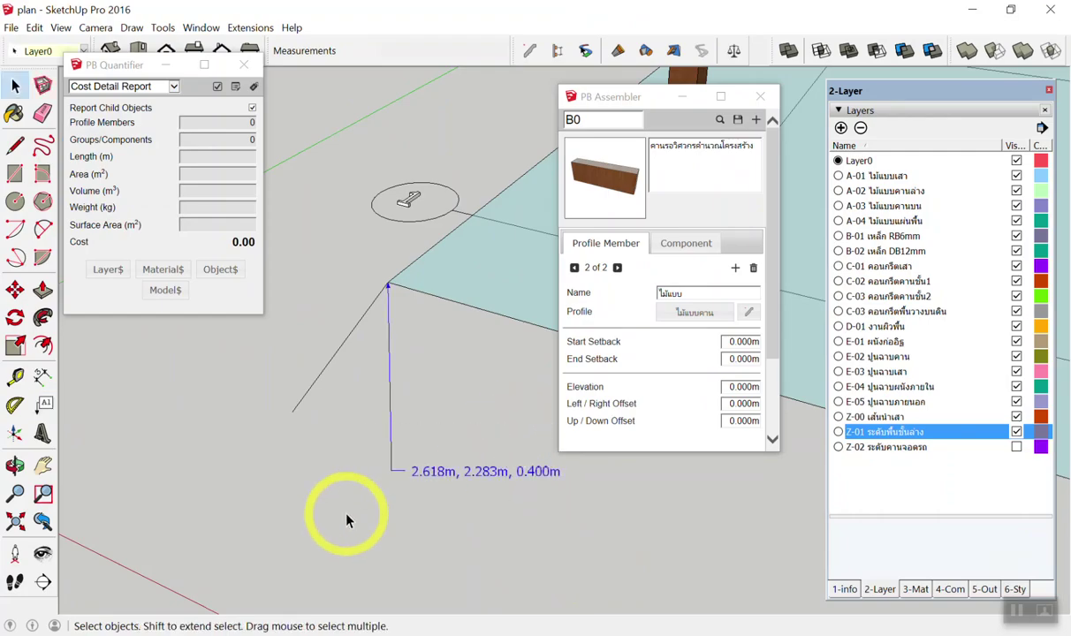
pyautogui.press('Delete')
pyautogui.click(372, 303)
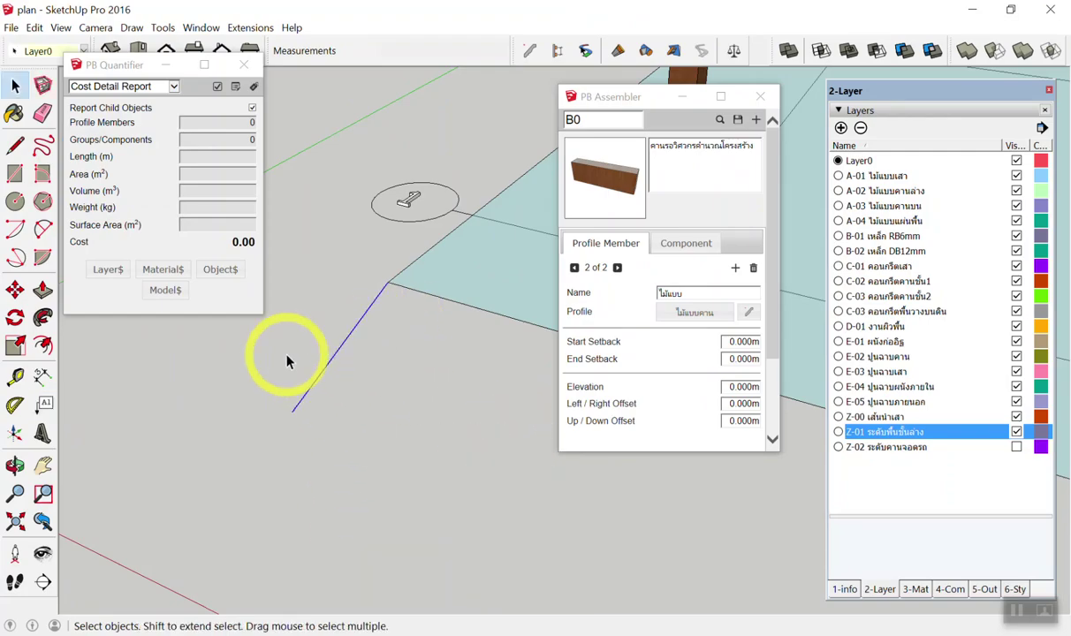
pyautogui.press('Delete')
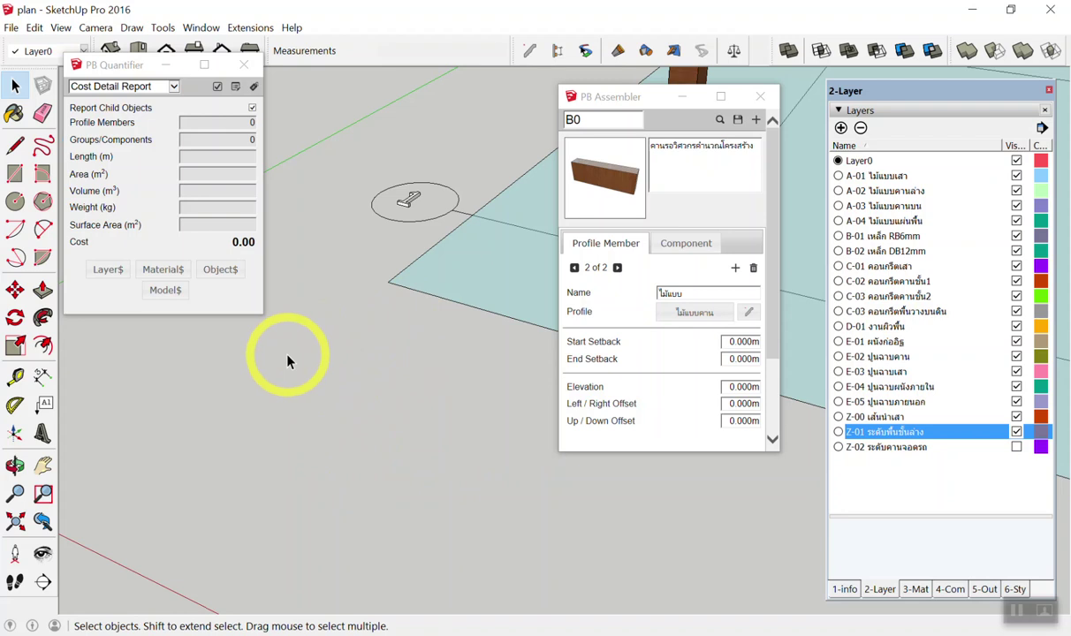
# Zoom out over the model and scroll PB Assembler down to its placement buttons
pyautogui.scroll(-2, 366, 318)
pyautogui.scroll(-2, 418, 311)
pyautogui.scroll(-1, 407, 304)
pyautogui.scroll(-1, 314, 304)
pyautogui.scroll(-1, 382, 311)
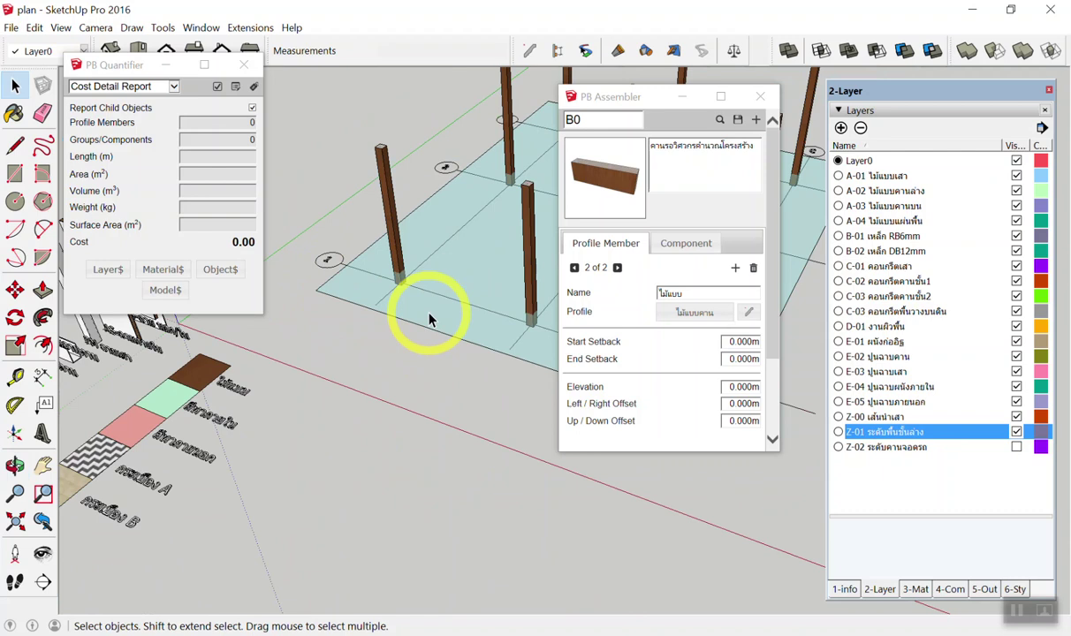
pyautogui.scroll(-2, 617, 306)
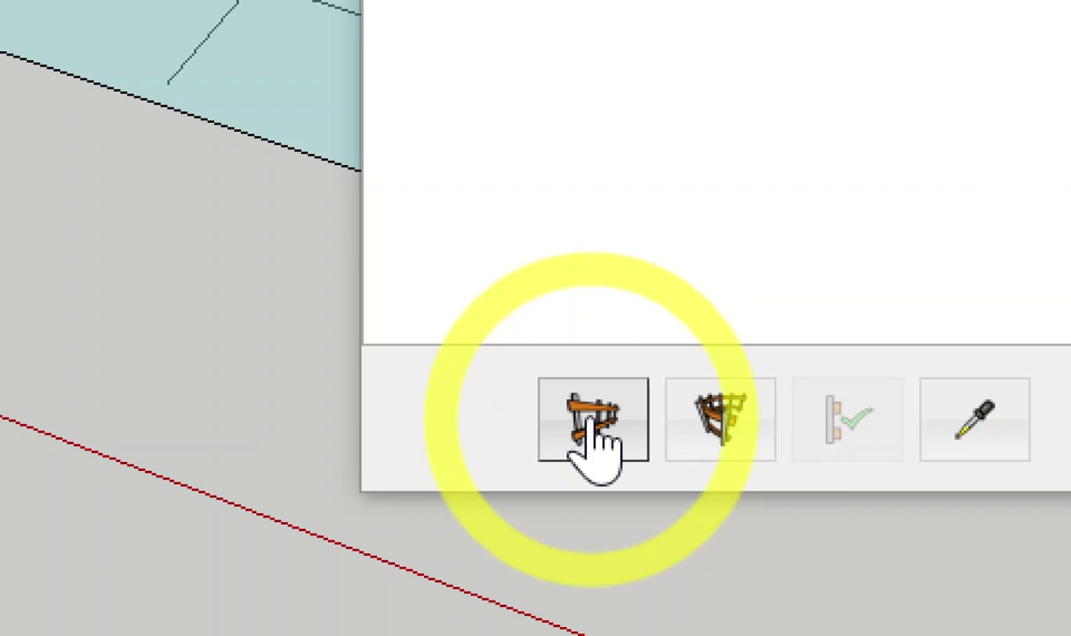
# Close the PB Quantifier report and move the B0 assembly panel off the columns
pyautogui.click(592, 422)
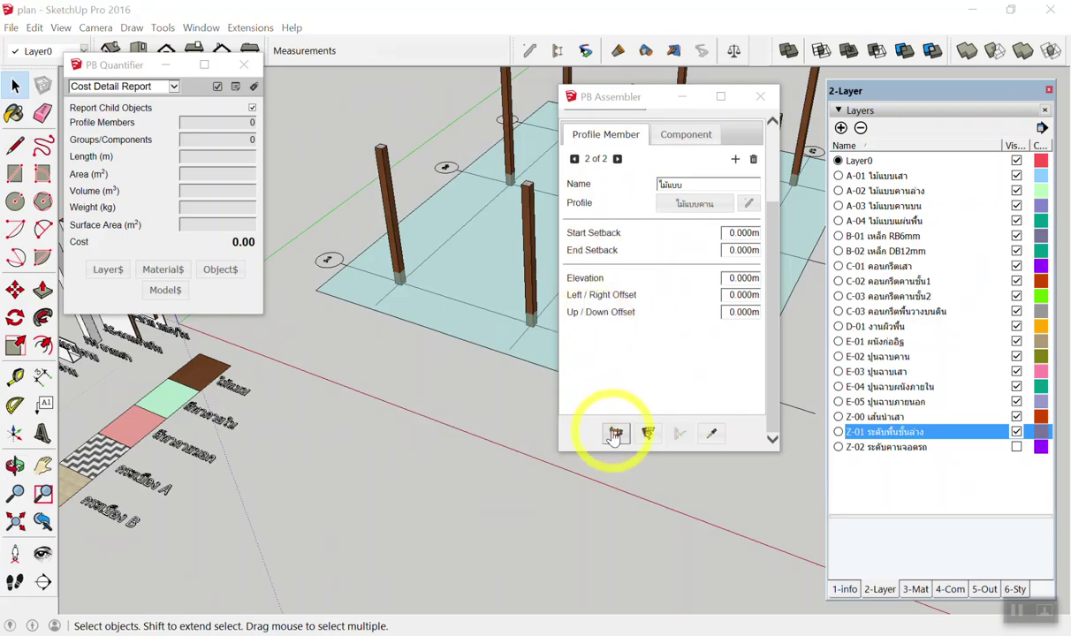
pyautogui.click(614, 433)
pyautogui.scroll(2, 459, 294)
pyautogui.scroll(3, 354, 289)
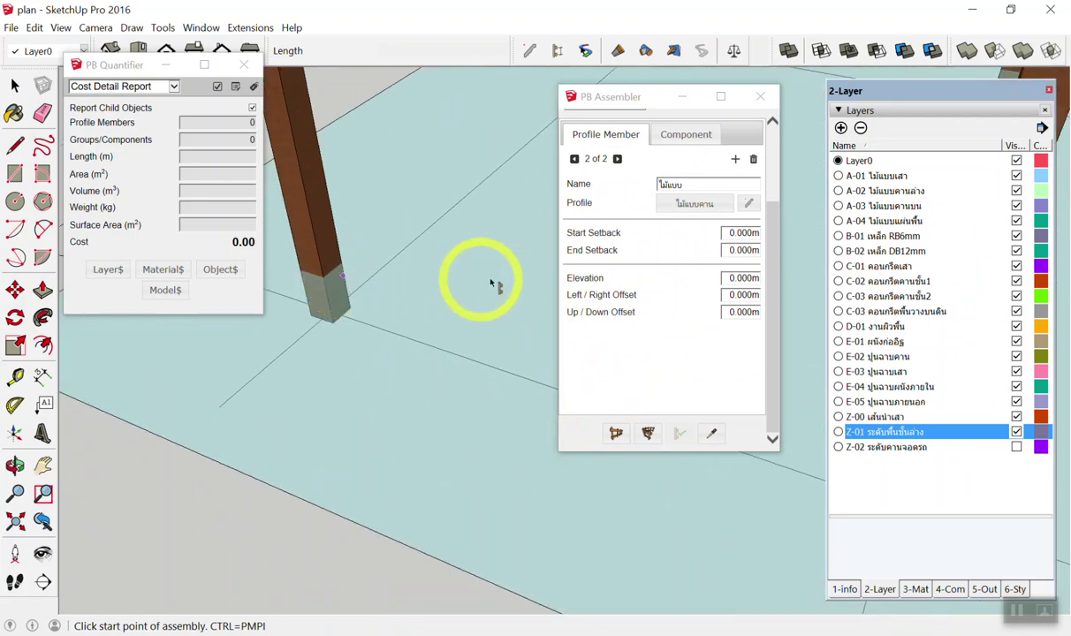
pyautogui.scroll(-3, 490, 283)
pyautogui.moveTo(622, 97); pyautogui.dragTo(849, 146)
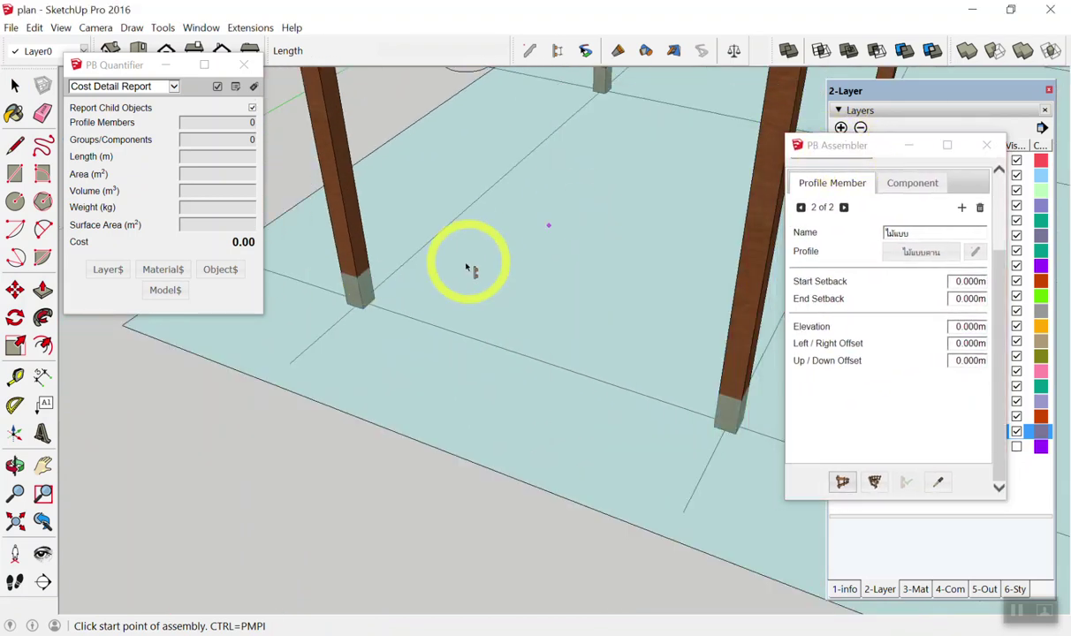
pyautogui.scroll(2, 467, 268)
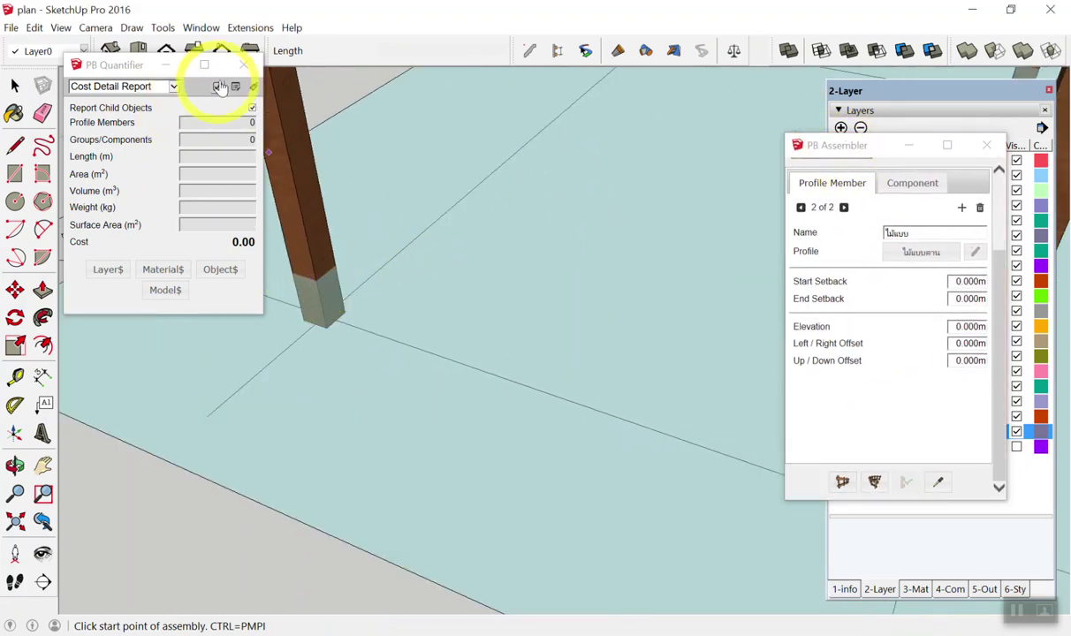
pyautogui.click(244, 64)
pyautogui.scroll(-2, 115, 258)
pyautogui.scroll(2, 346, 230)
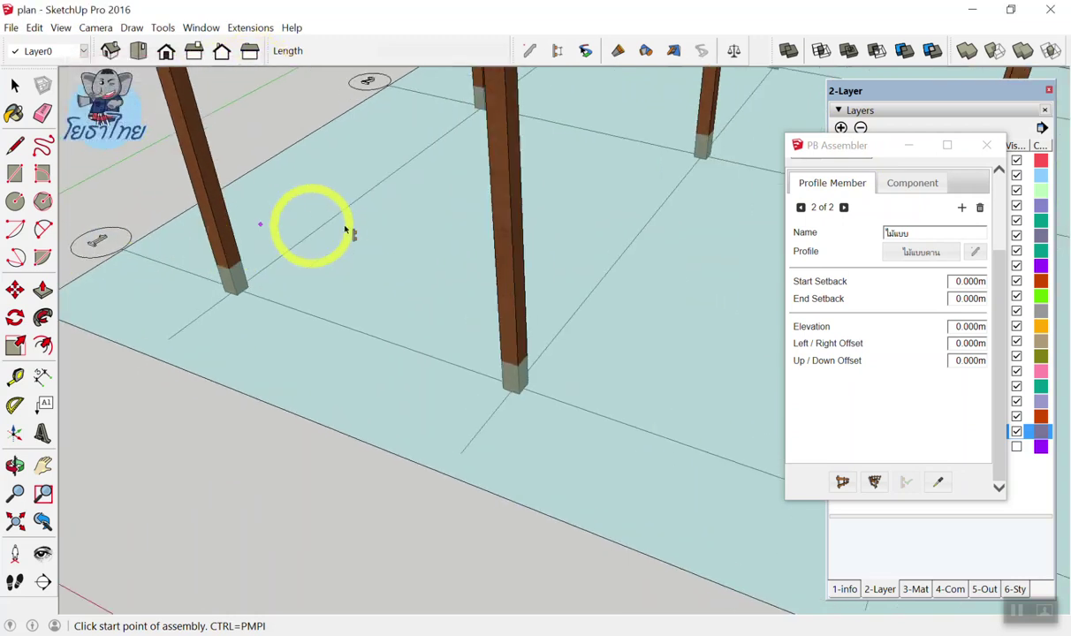
pyautogui.moveTo(855, 145); pyautogui.dragTo(898, 160)
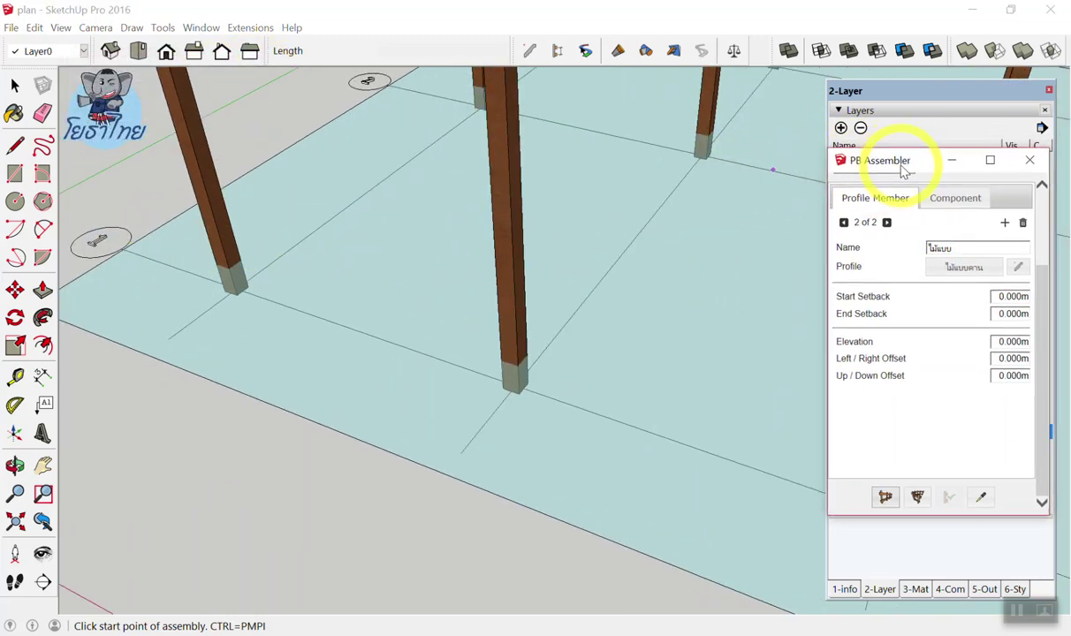
pyautogui.scroll(2, 238, 270)
# Start a ground beam at a column base, then cancel the unfinished beam
pyautogui.click(226, 269)
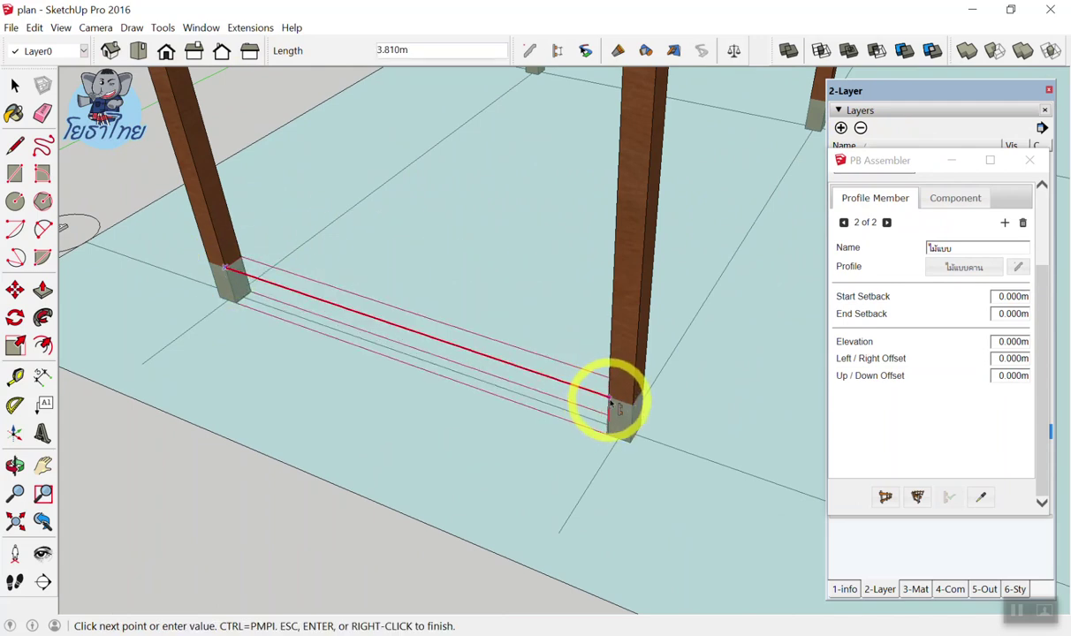
pyautogui.scroll(2, 609, 403)
pyautogui.scroll(2, 617, 404)
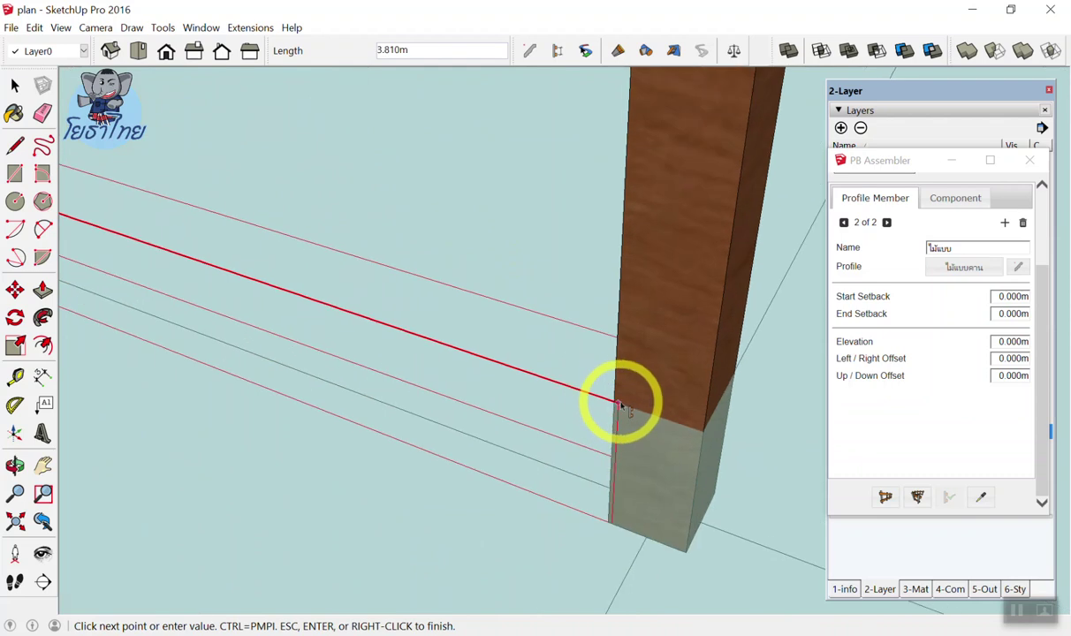
pyautogui.scroll(1, 618, 404)
pyautogui.scroll(2, 616, 406)
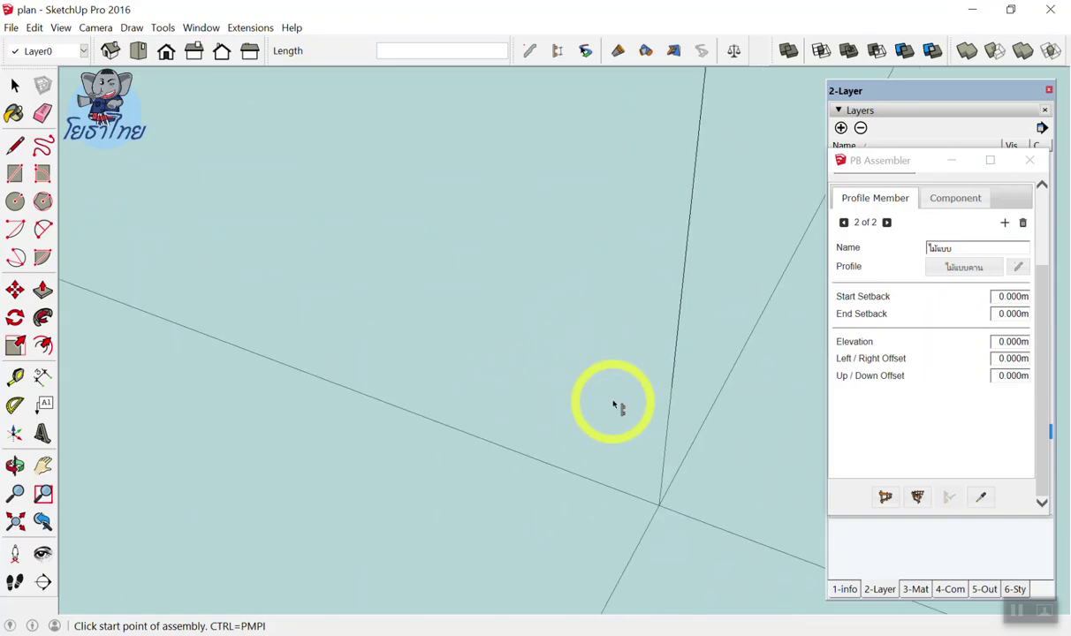
pyautogui.press('space')
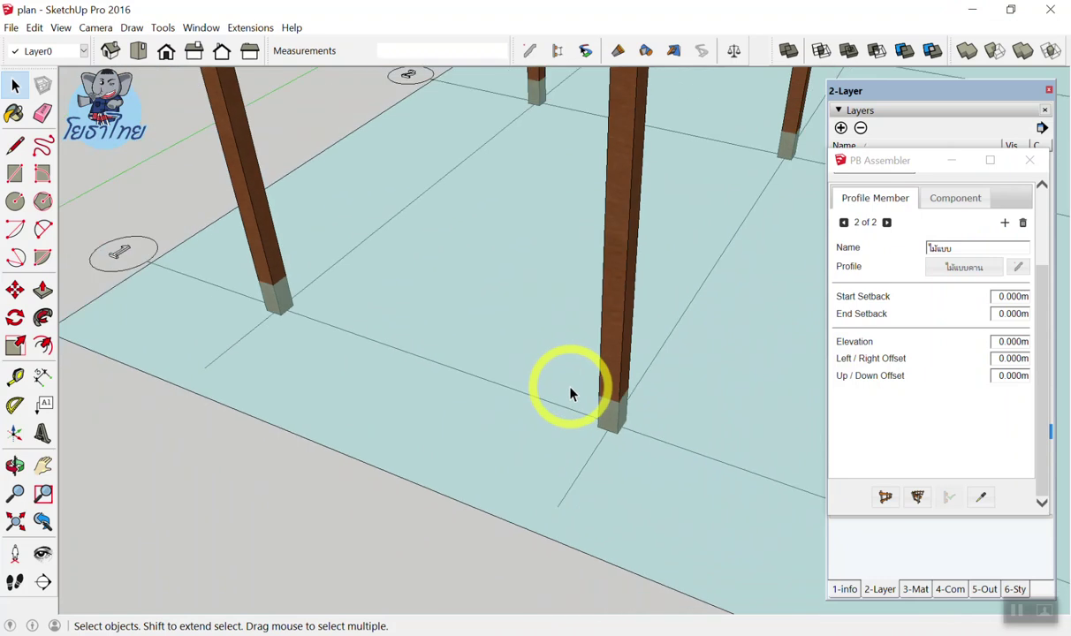
pyautogui.scroll(3, 570, 395)
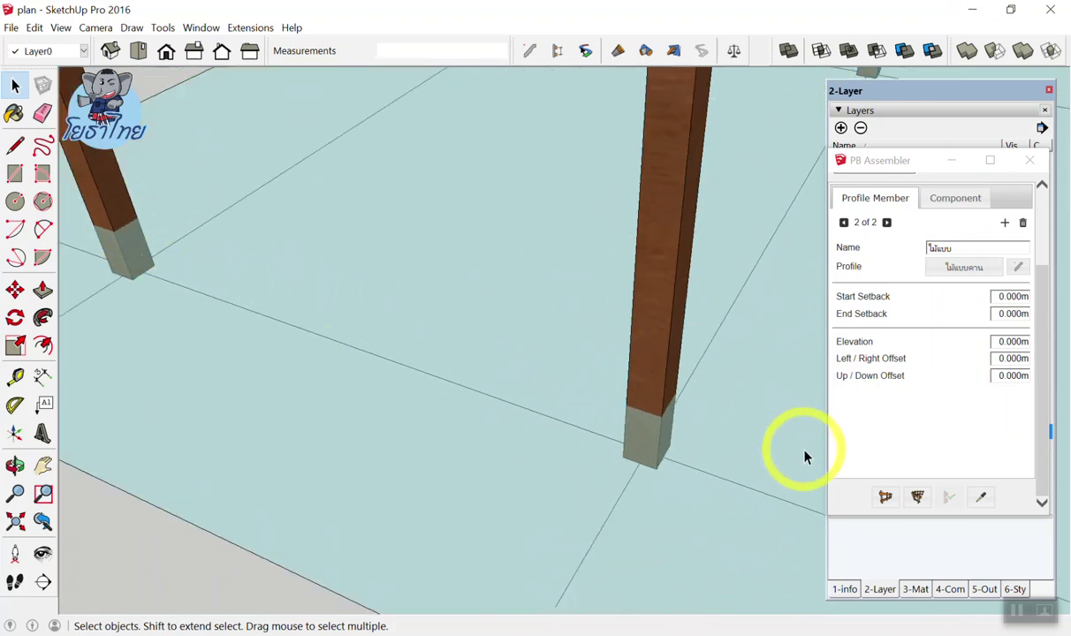
# Draw the first B0 ground beam from a column corner to the next column base
pyautogui.click(884, 497)
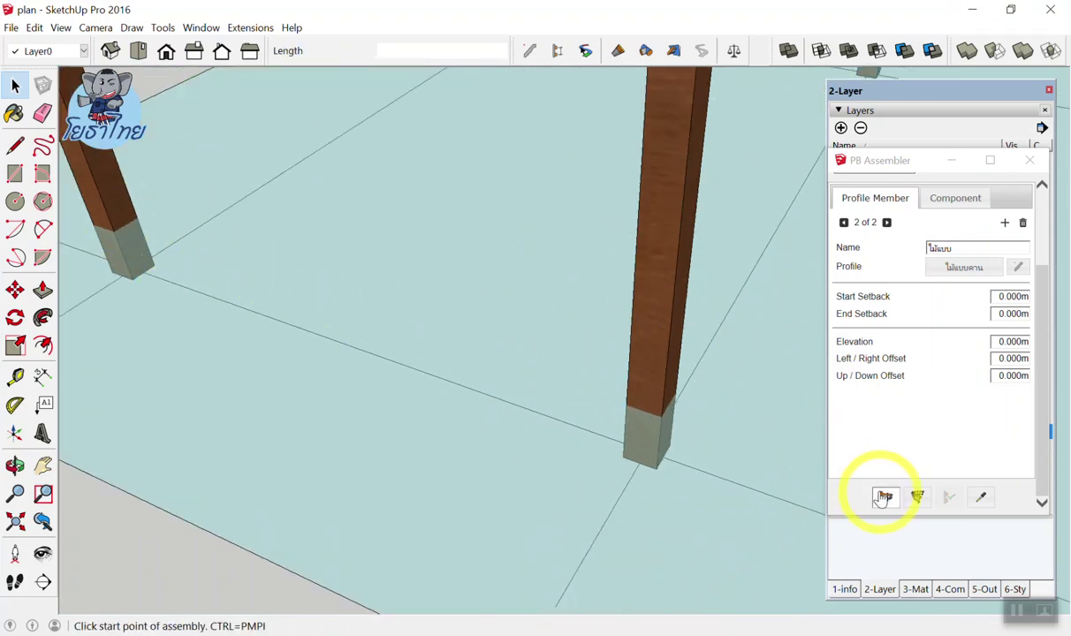
pyautogui.click(113, 231)
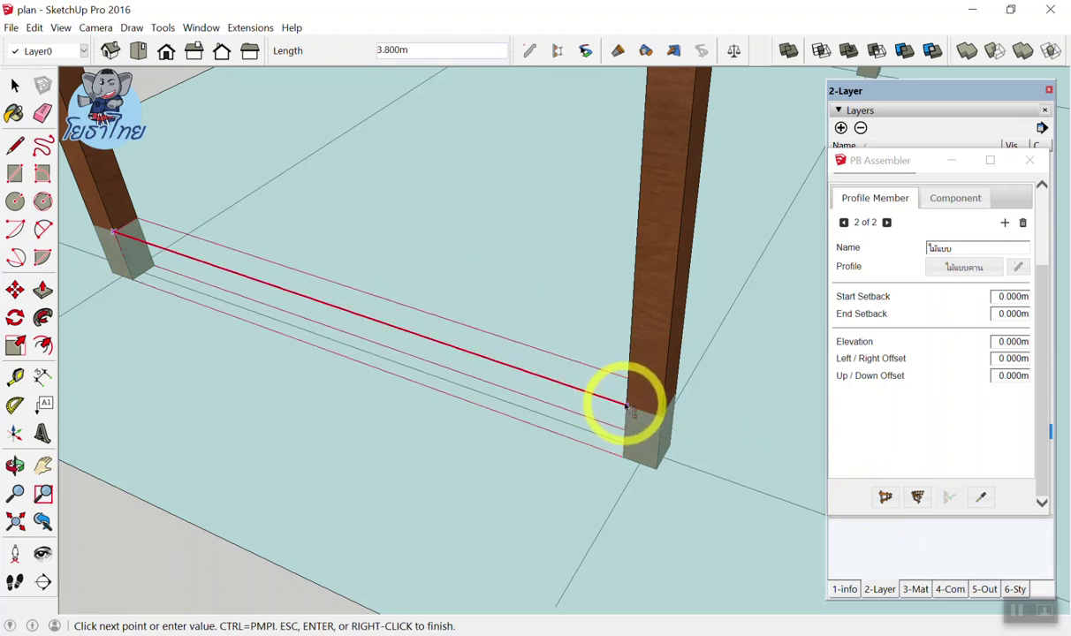
pyautogui.scroll(2, 627, 408)
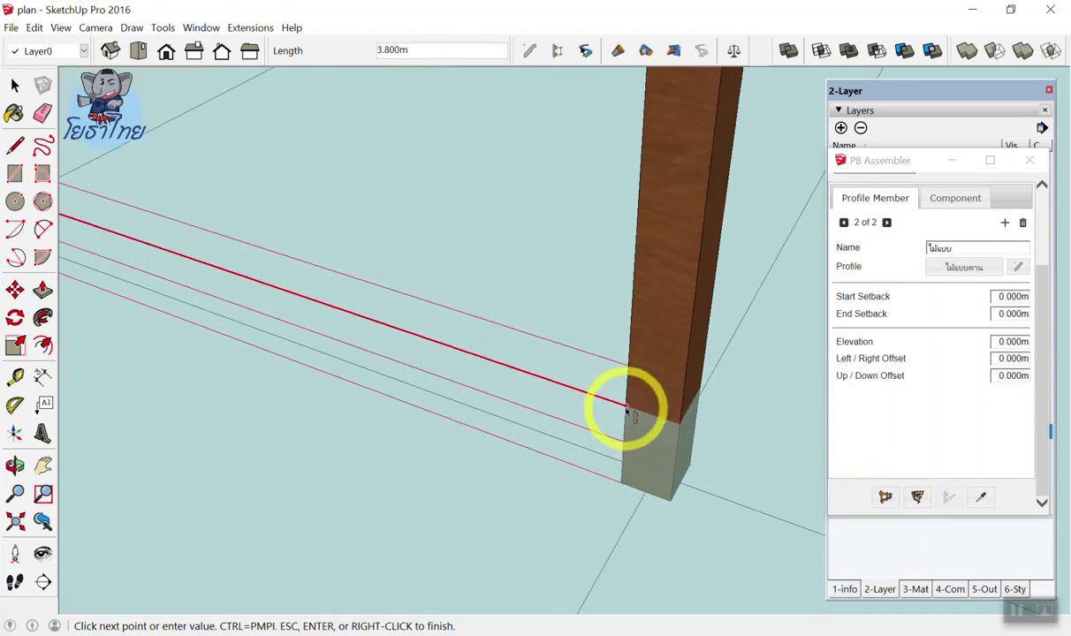
pyautogui.click(627, 408)
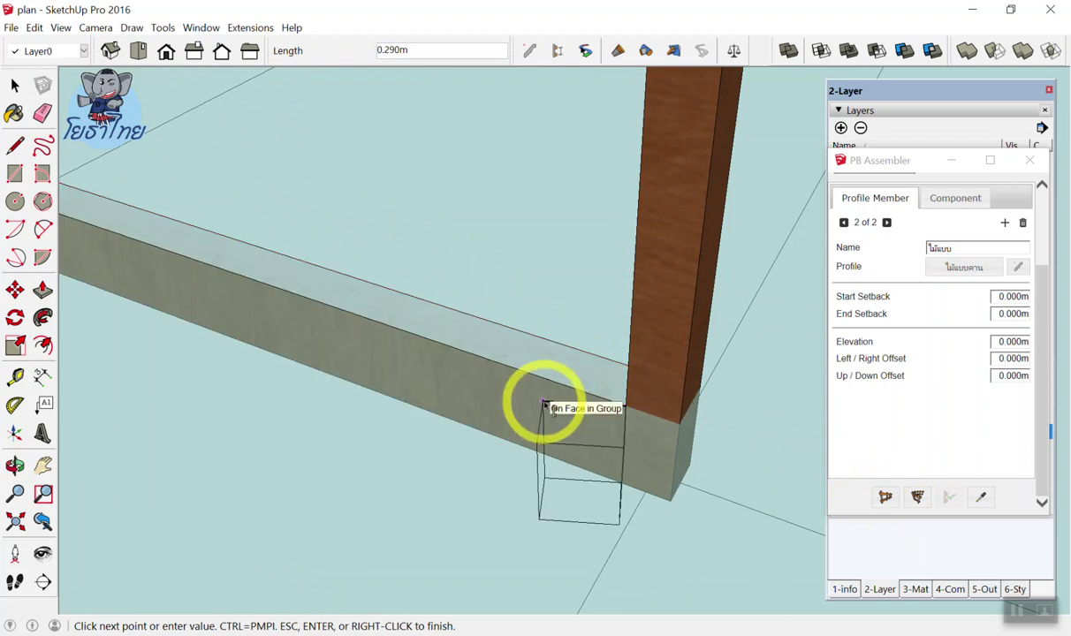
pyautogui.press('Escape')
pyautogui.scroll(-2, 597, 402)
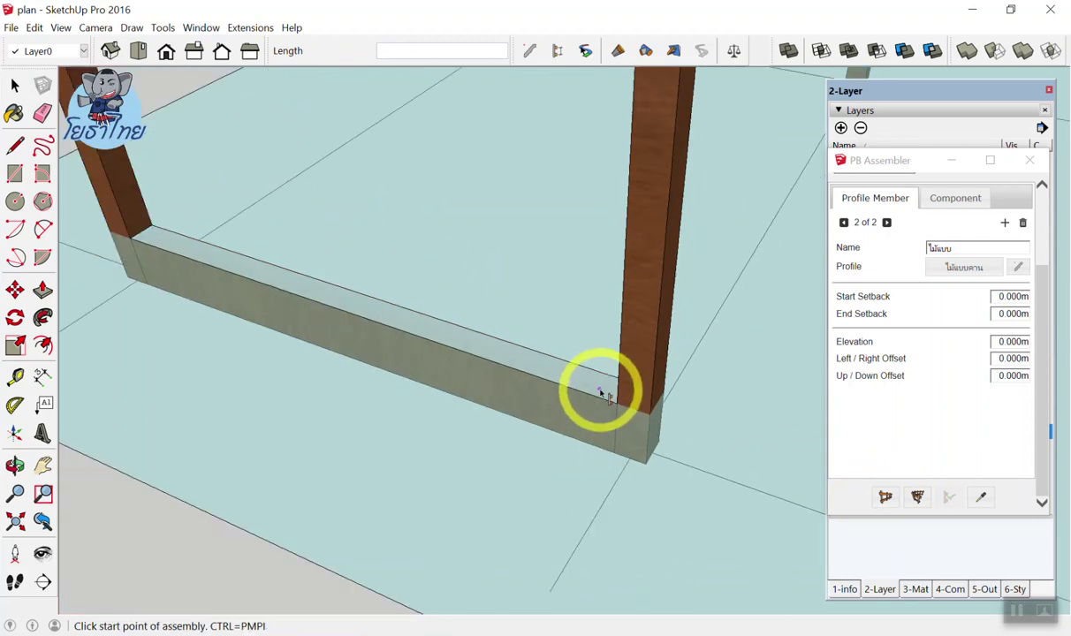
pyautogui.scroll(-2, 601, 393)
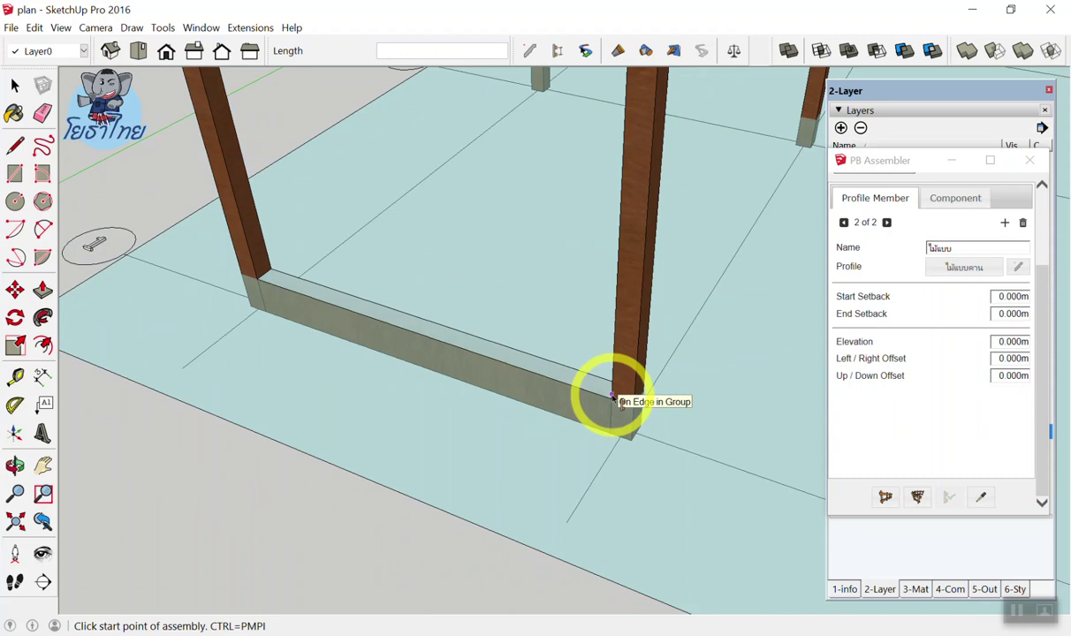
pyautogui.scroll(-2, 609, 395)
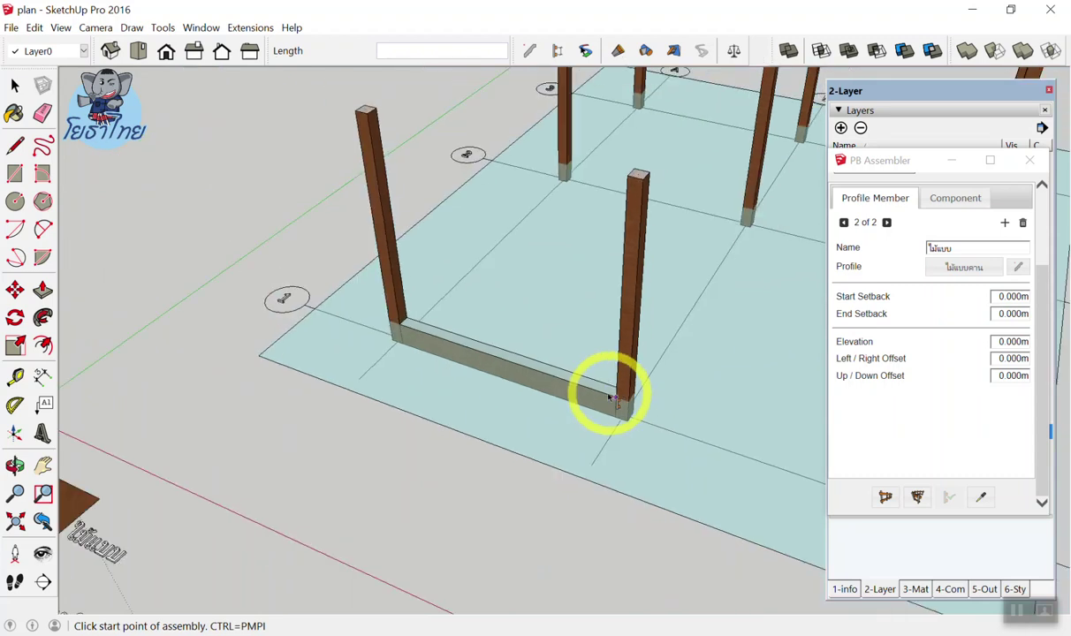
# Draw a ground beam between the next pair of column bases
pyautogui.click(680, 267)
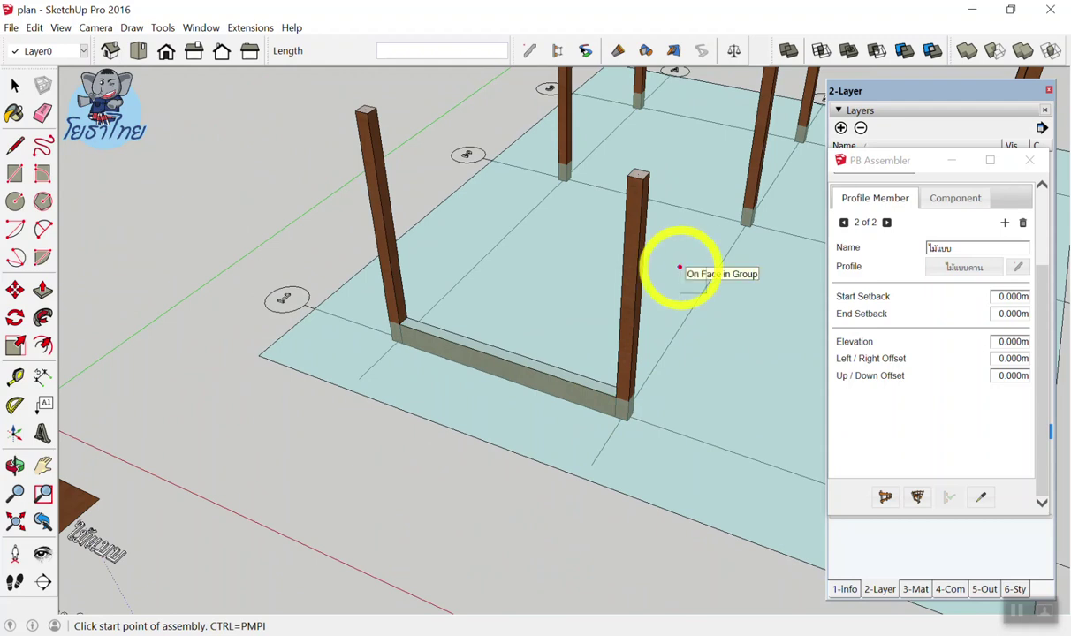
pyautogui.moveTo(583, 157)
pyautogui.mouseDown()
pyautogui.moveTo(685, 303)
pyautogui.moveTo(752, 205)
pyautogui.mouseUp()
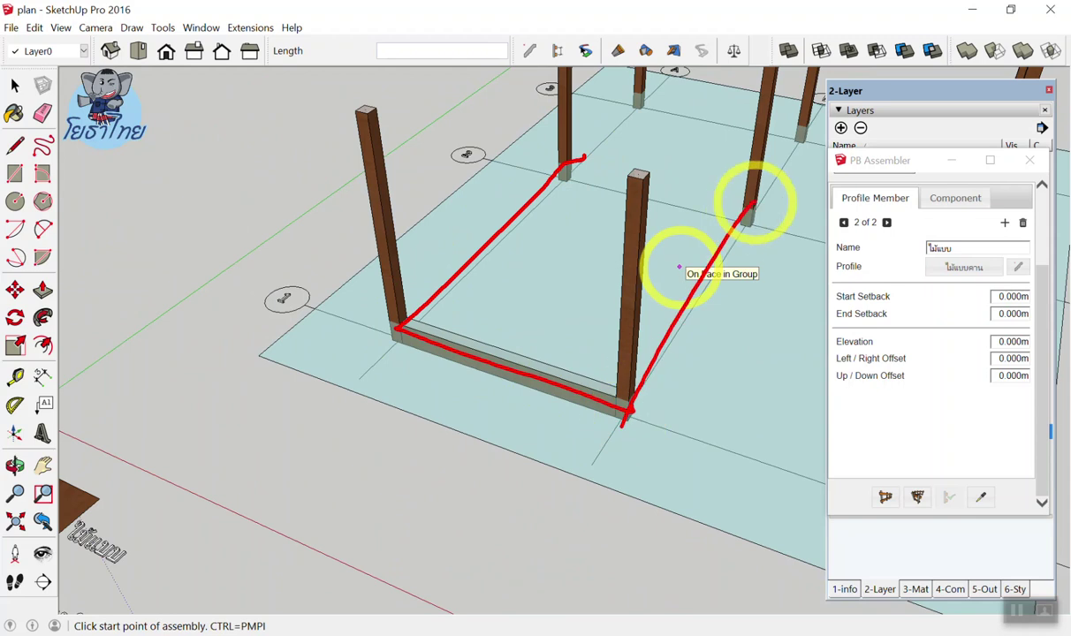
pyautogui.moveTo(583, 282)
pyautogui.mouseDown(button='middle')
pyautogui.moveTo(478, 274)
pyautogui.moveTo(741, 306)
pyautogui.moveTo(606, 376)
pyautogui.mouseUp(button='middle')
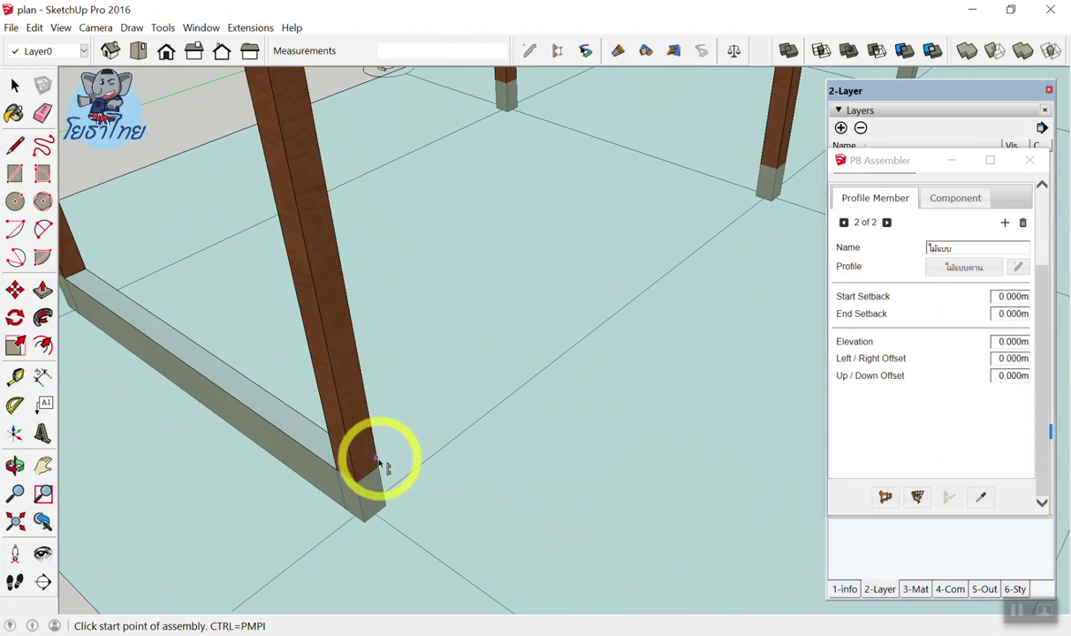
pyautogui.click(378, 468)
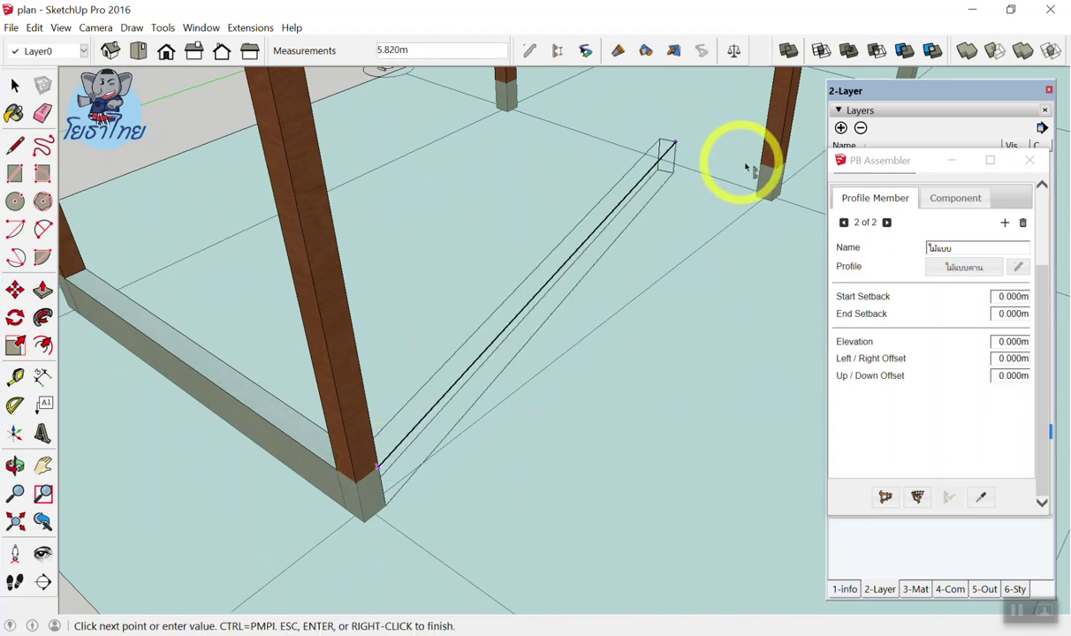
pyautogui.click(774, 173)
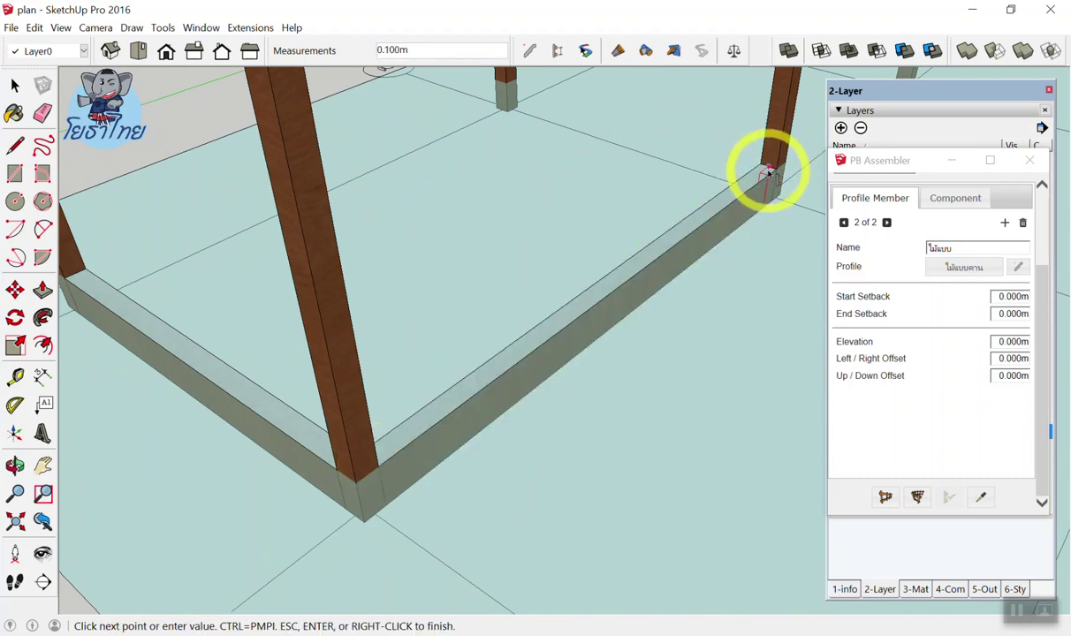
pyautogui.press('Escape')
pyautogui.scroll(-3, 573, 192)
pyautogui.scroll(3, 745, 179)
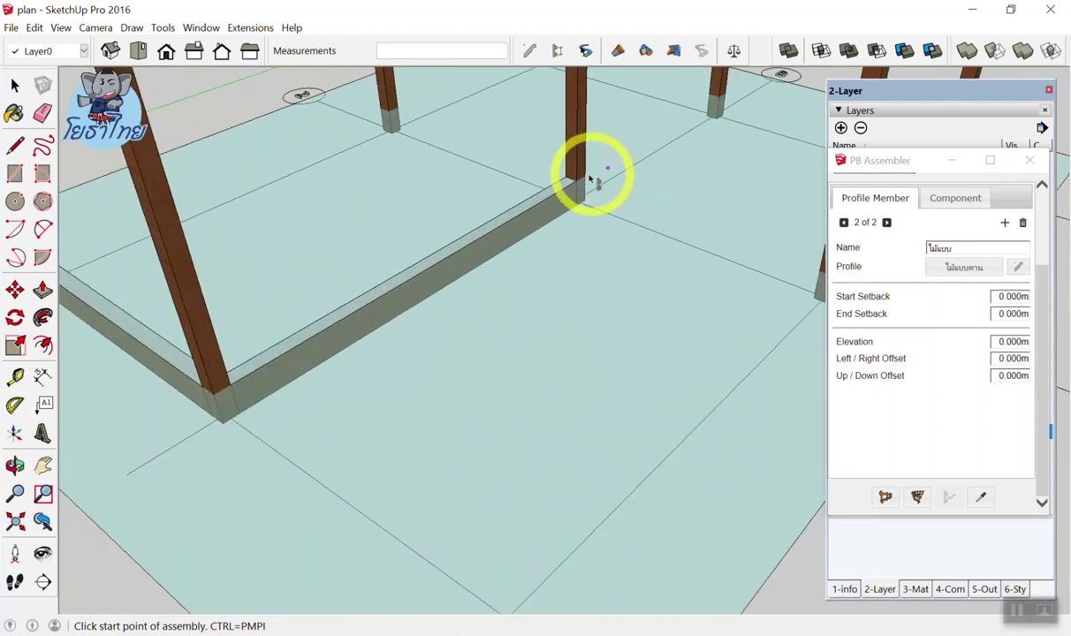
# Add two more ground beams, each running from a column to the next column
pyautogui.click(579, 183)
pyautogui.scroll(-3, 604, 183)
pyautogui.scroll(3, 735, 210)
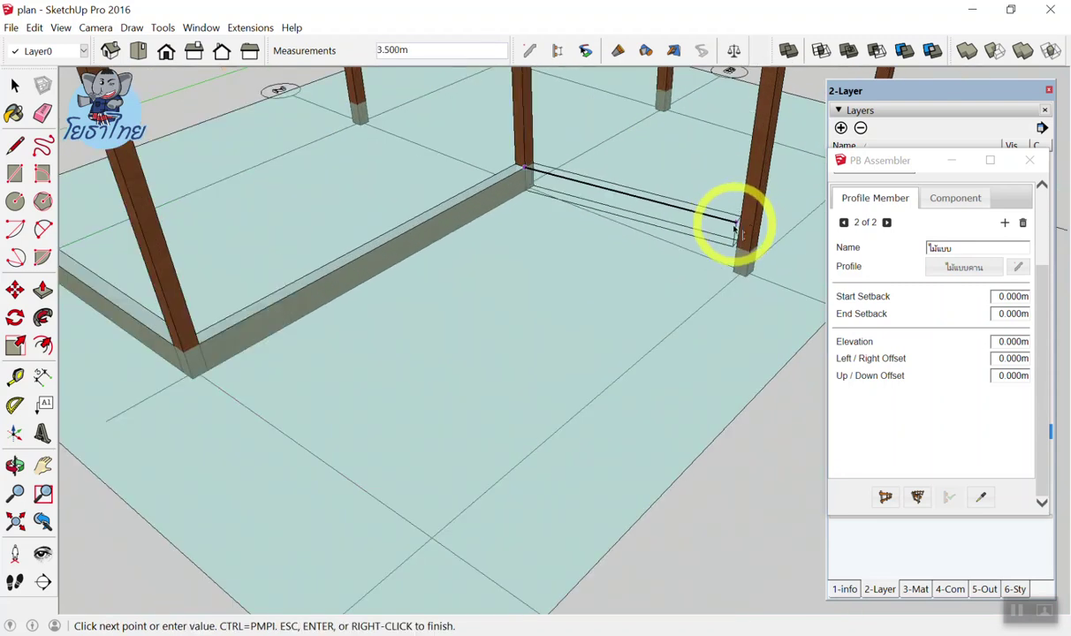
pyautogui.click(737, 250)
pyautogui.press('Escape')
pyautogui.scroll(-3, 712, 222)
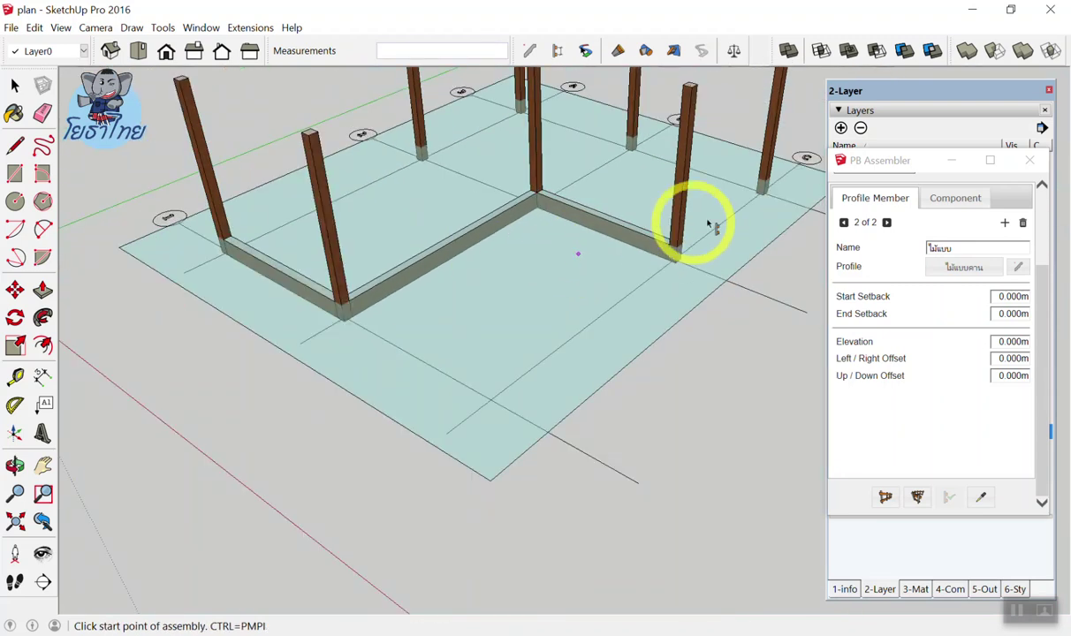
pyautogui.scroll(3, 795, 174)
pyautogui.scroll(2, 583, 321)
pyautogui.scroll(2, 583, 321)
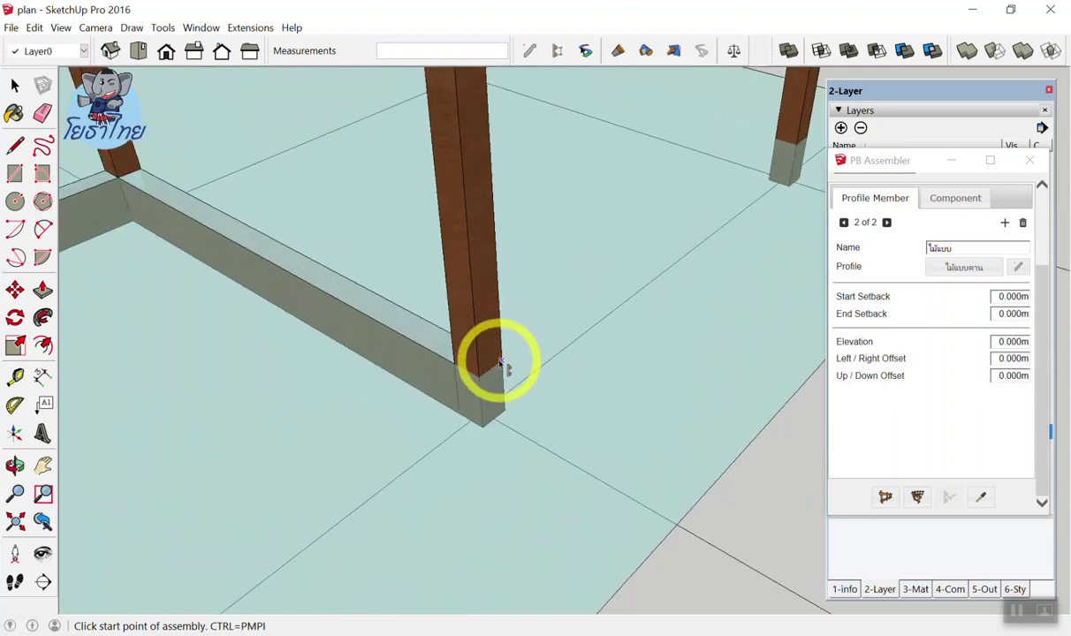
pyautogui.click(501, 360)
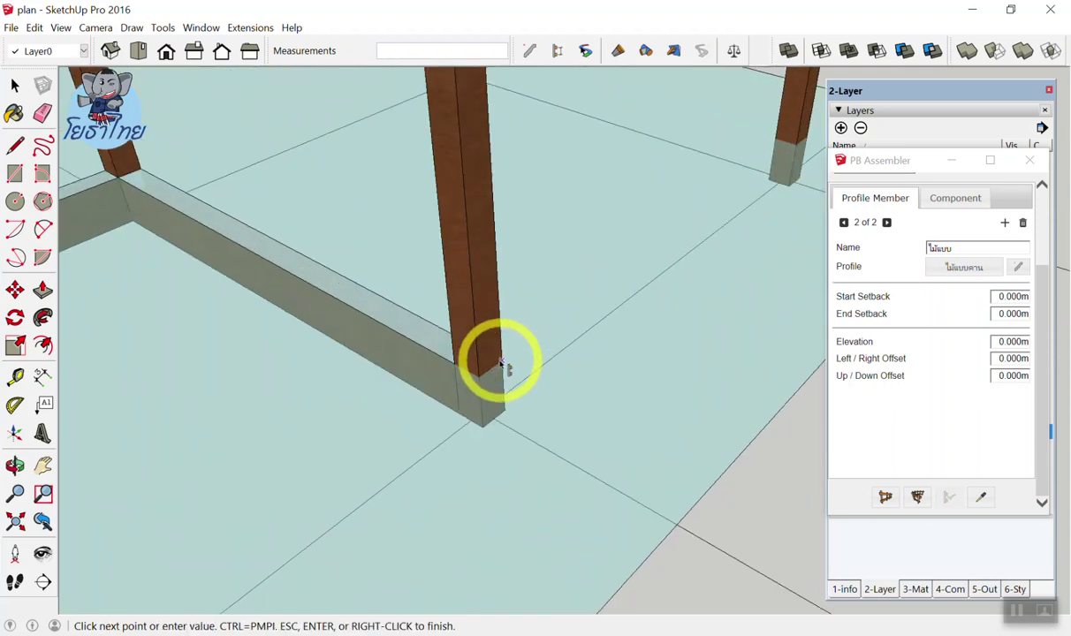
pyautogui.click(794, 150)
pyautogui.moveTo(794, 151); pyautogui.dragTo(467, 265, button='middle')
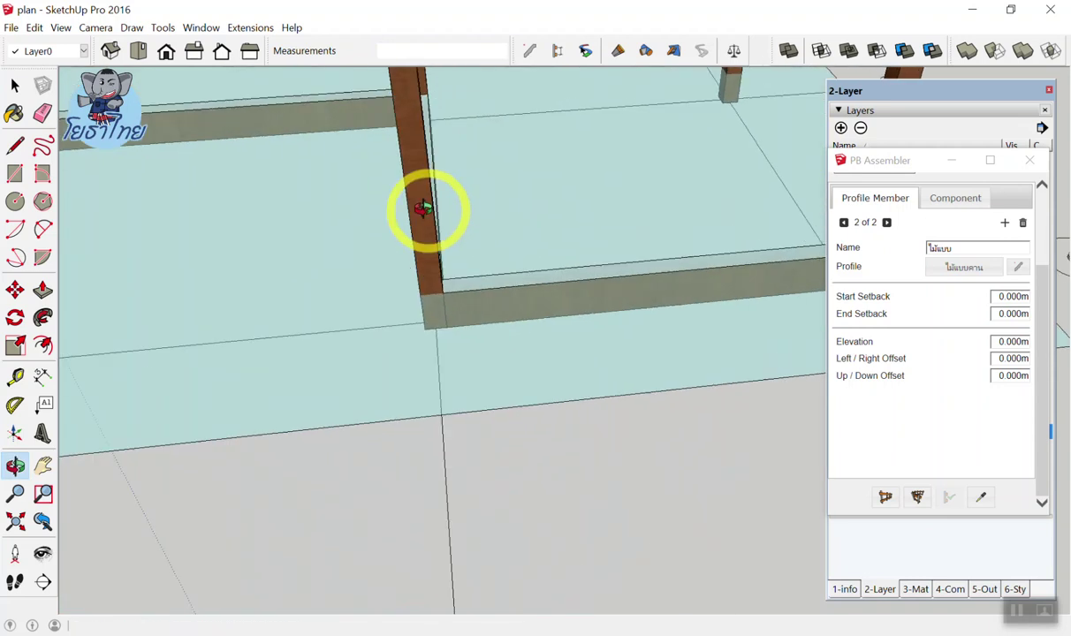
pyautogui.scroll(3, 565, 234)
pyautogui.scroll(2, 602, 222)
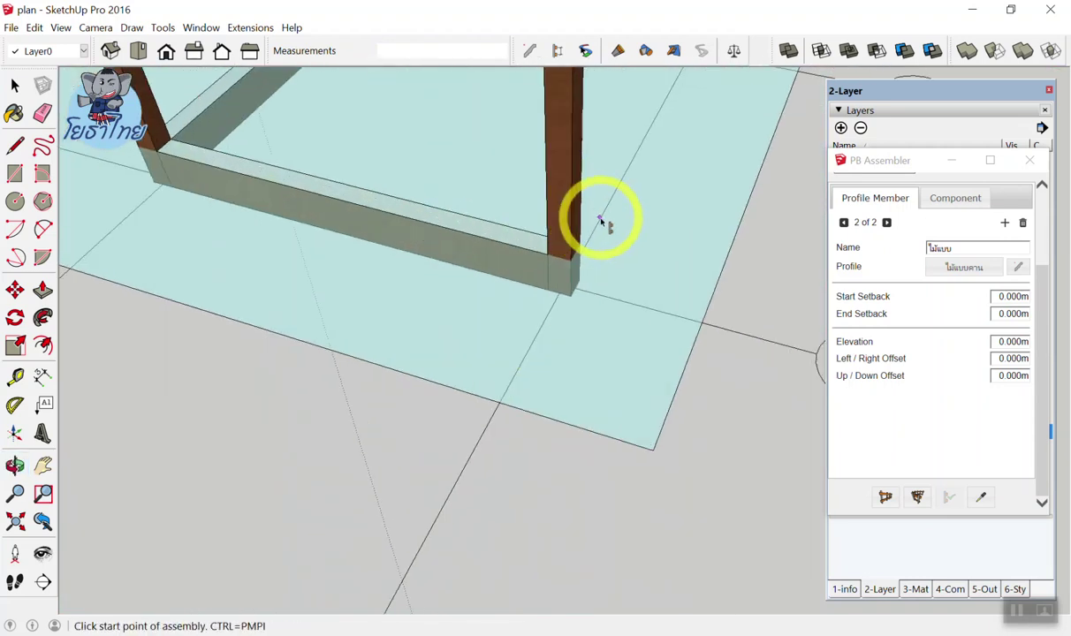
pyautogui.scroll(2, 449, 254)
pyautogui.scroll(2, 592, 254)
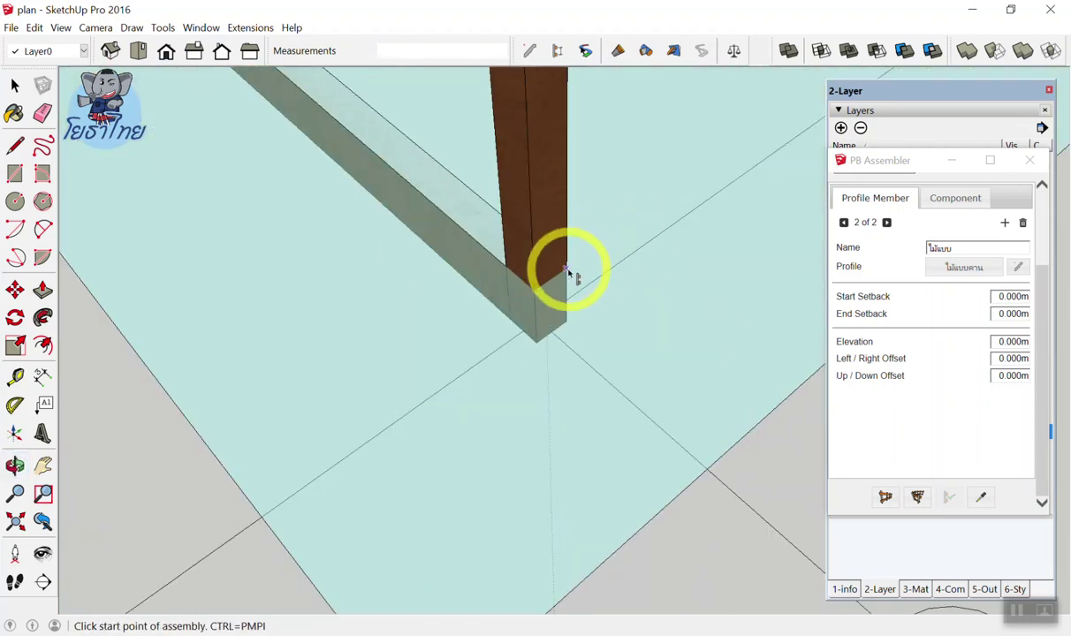
# Link two further column pairs with ground beams and review the frame
pyautogui.click(566, 271)
pyautogui.scroll(-3, 478, 280)
pyautogui.moveTo(459, 275); pyautogui.dragTo(645, 172, button='middle')
pyautogui.scroll(3, 576, 202)
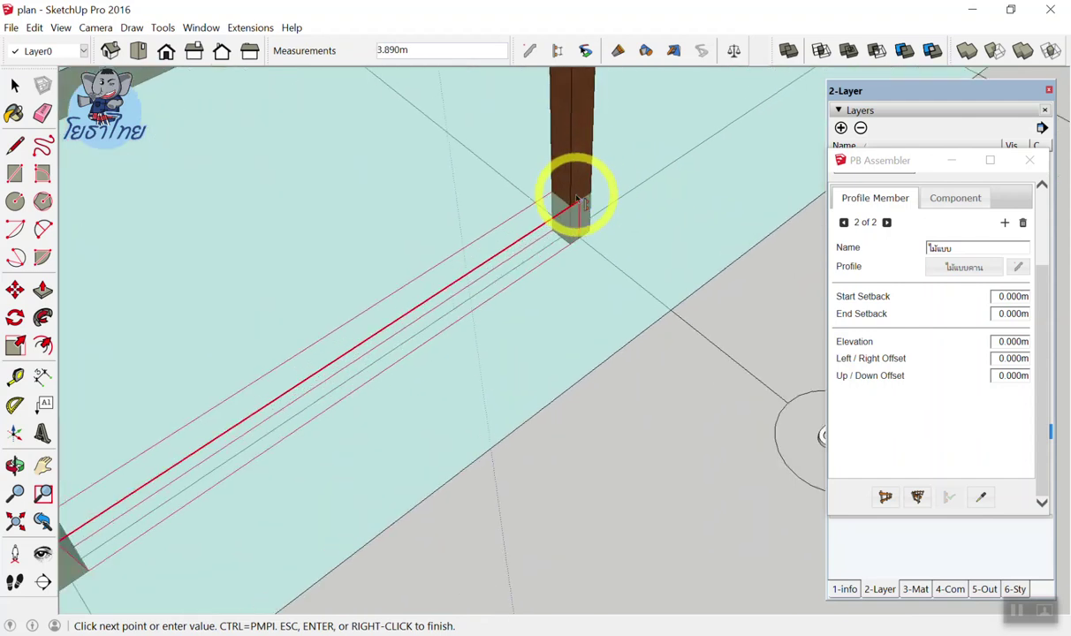
pyautogui.click(571, 210)
pyautogui.scroll(-3, 526, 237)
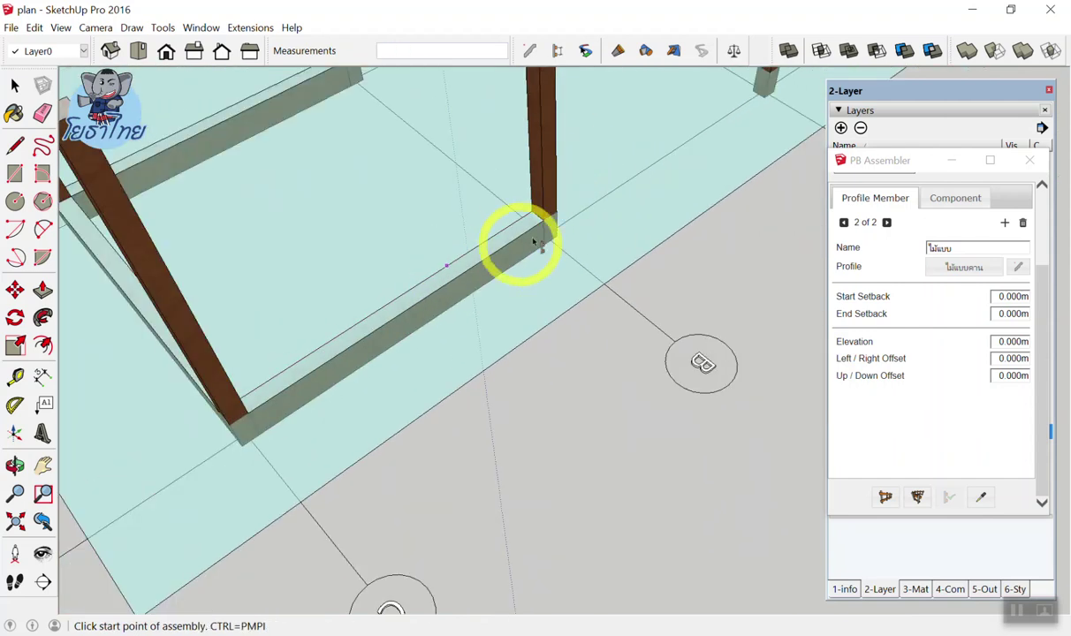
pyautogui.scroll(3, 549, 214)
pyautogui.click(542, 226)
pyautogui.scroll(-3, 509, 241)
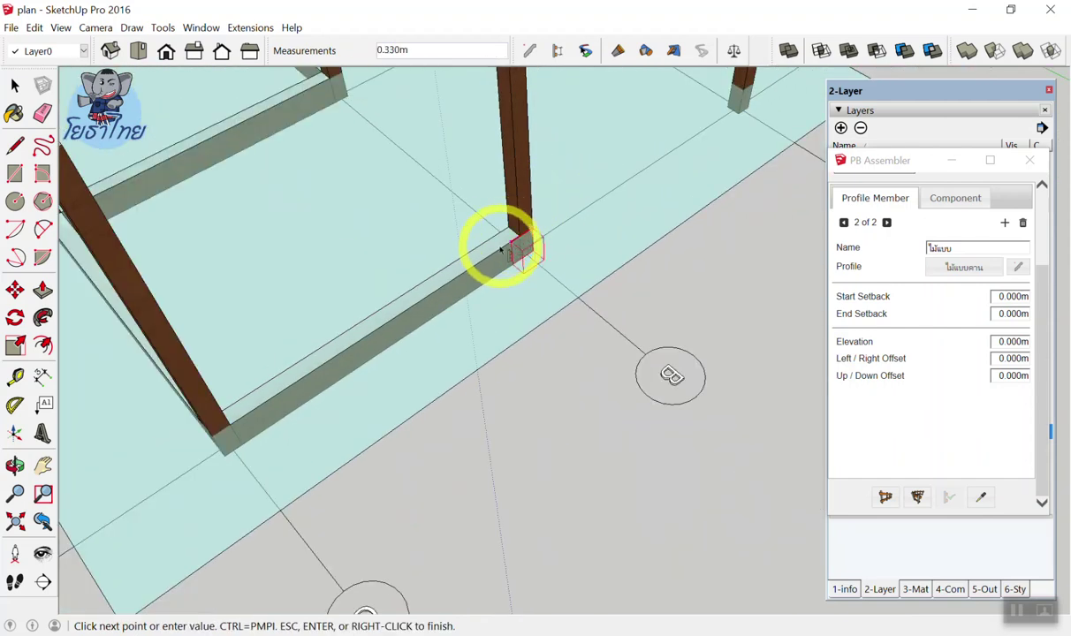
pyautogui.scroll(2, 634, 155)
pyautogui.scroll(2, 658, 141)
pyautogui.click(659, 142)
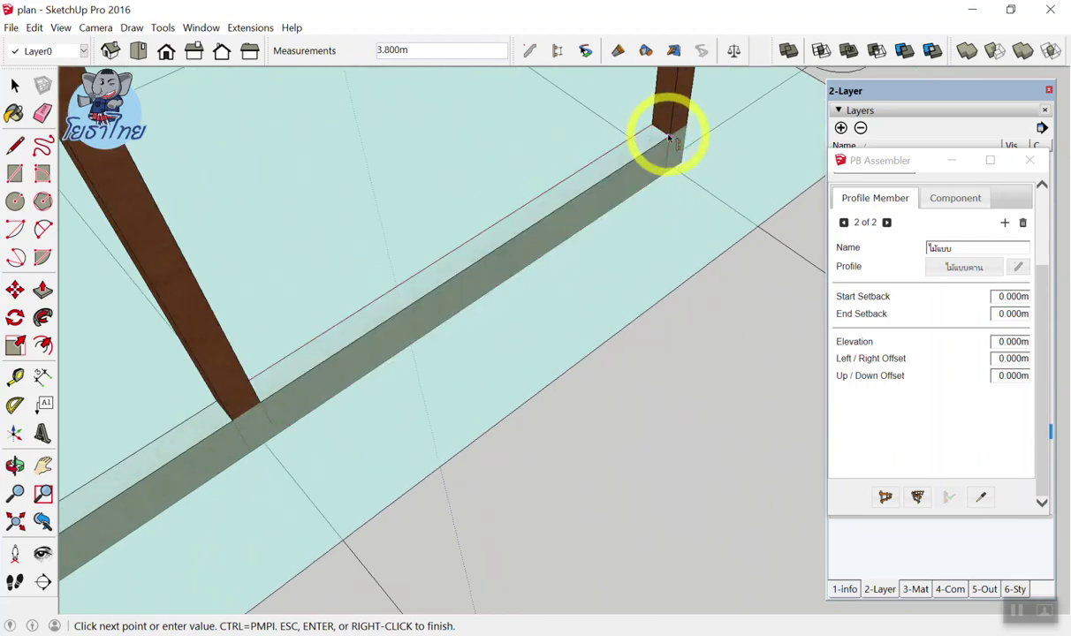
pyautogui.scroll(-3, 664, 133)
pyautogui.moveTo(545, 227)
pyautogui.mouseDown(button='middle')
pyautogui.moveTo(454, 187)
pyautogui.moveTo(425, 214)
pyautogui.mouseUp(button='middle')
pyautogui.scroll(-3, 425, 215)
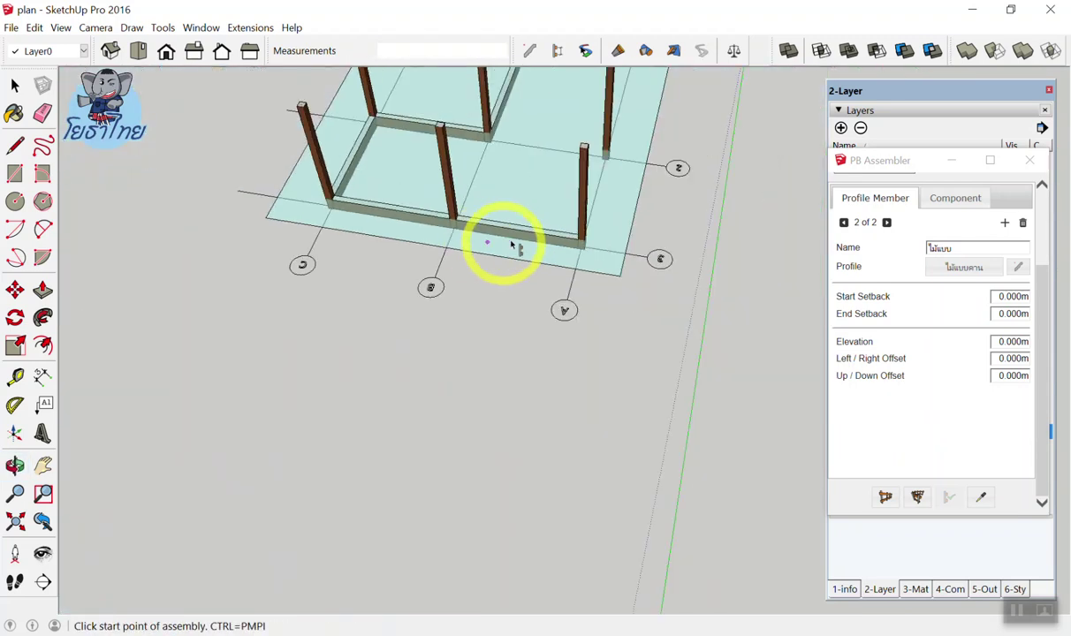
pyautogui.moveTo(506, 239); pyautogui.dragTo(567, 184, button='middle')
pyautogui.scroll(3, 566, 184)
pyautogui.scroll(3, 607, 240)
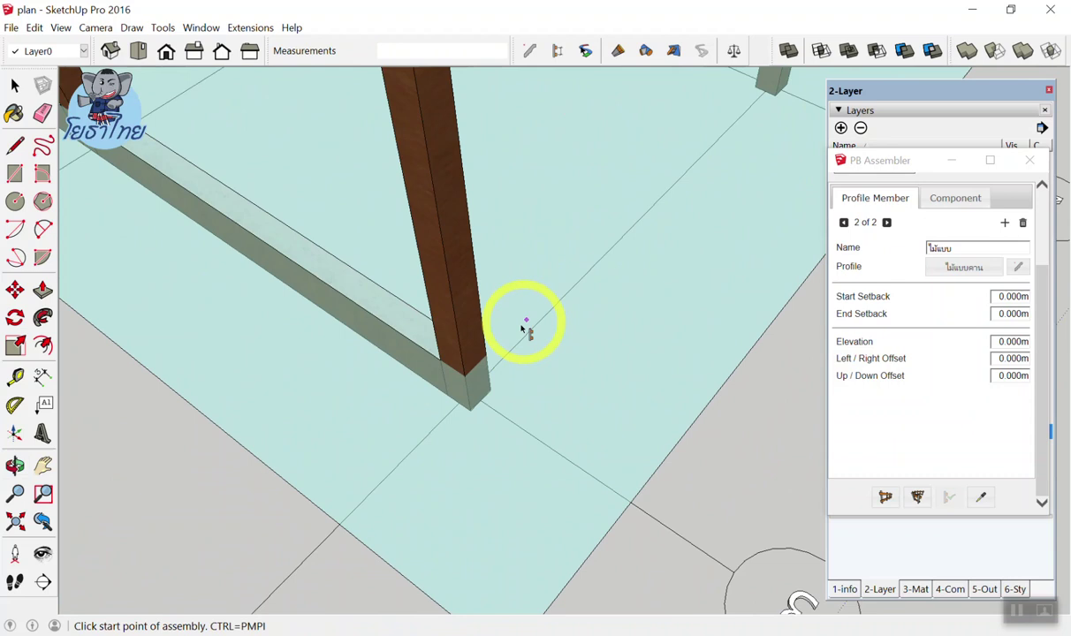
# Draw the final two slab-edge beams to the far columns, then stop drawing beams
pyautogui.click(484, 355)
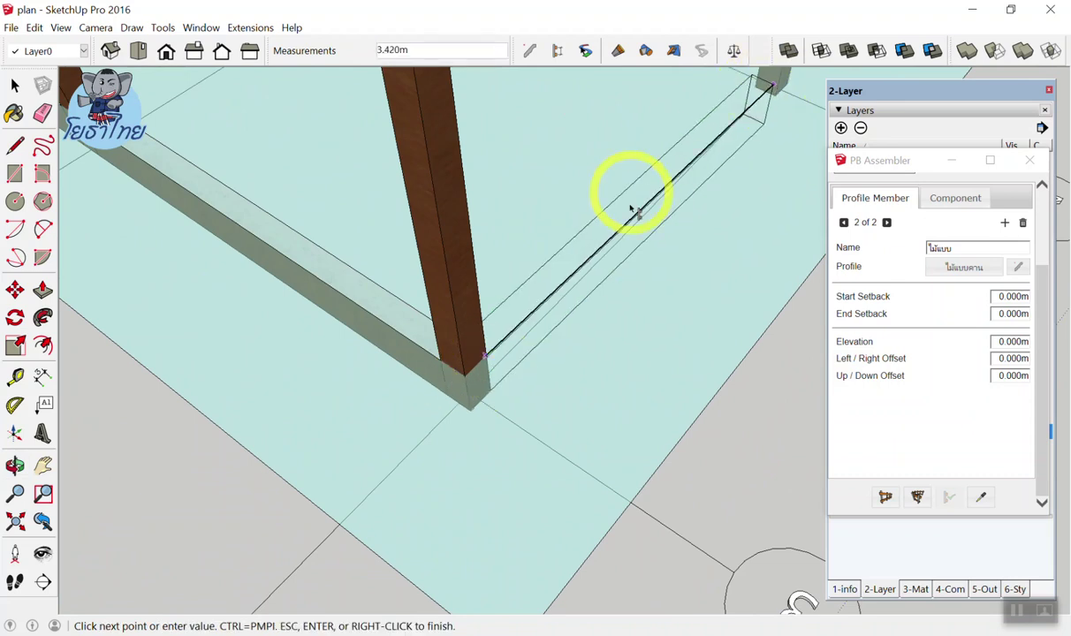
pyautogui.scroll(-3, 633, 211)
pyautogui.scroll(3, 707, 146)
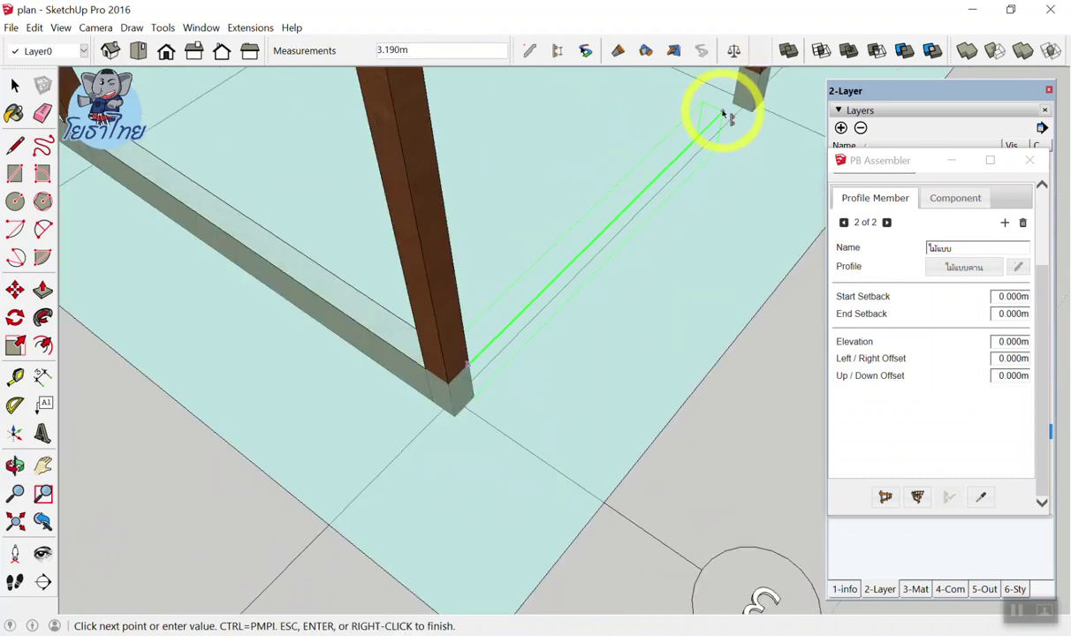
pyautogui.click(758, 75)
pyautogui.press('Return')
pyautogui.scroll(-3, 401, 251)
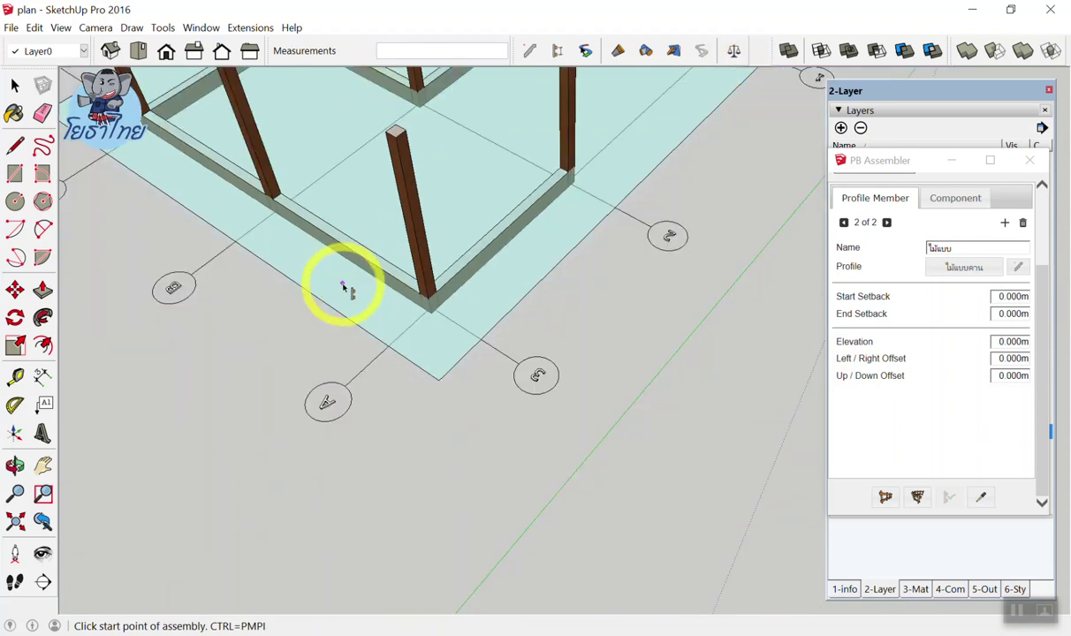
pyautogui.moveTo(618, 124); pyautogui.dragTo(497, 186, button='middle')
pyautogui.scroll(-2, 538, 246)
pyautogui.scroll(3, 664, 107)
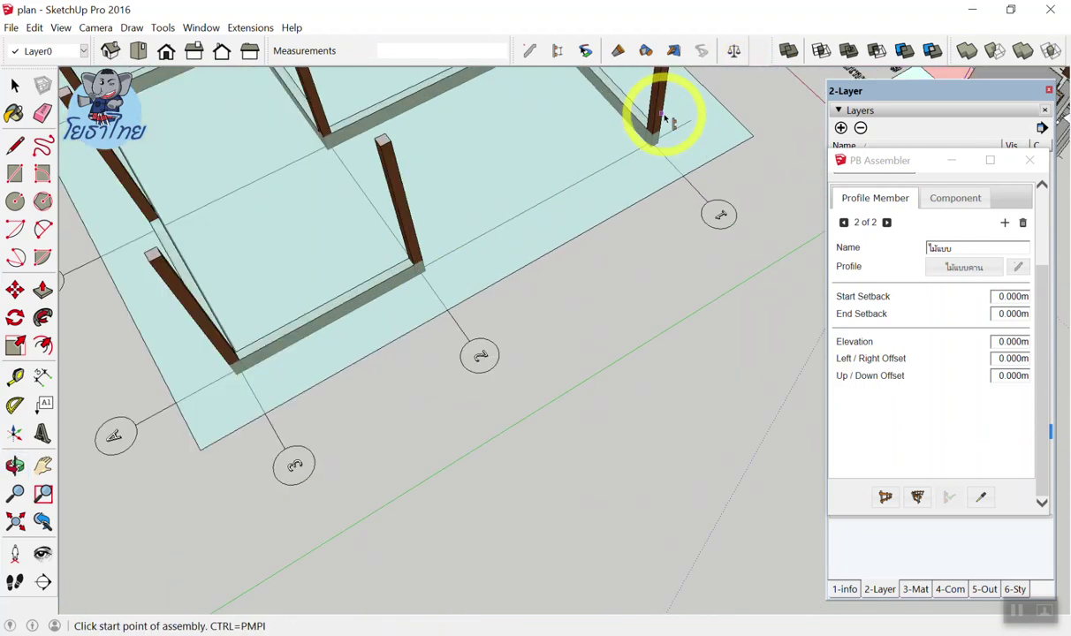
pyautogui.scroll(3, 407, 256)
pyautogui.click(263, 357)
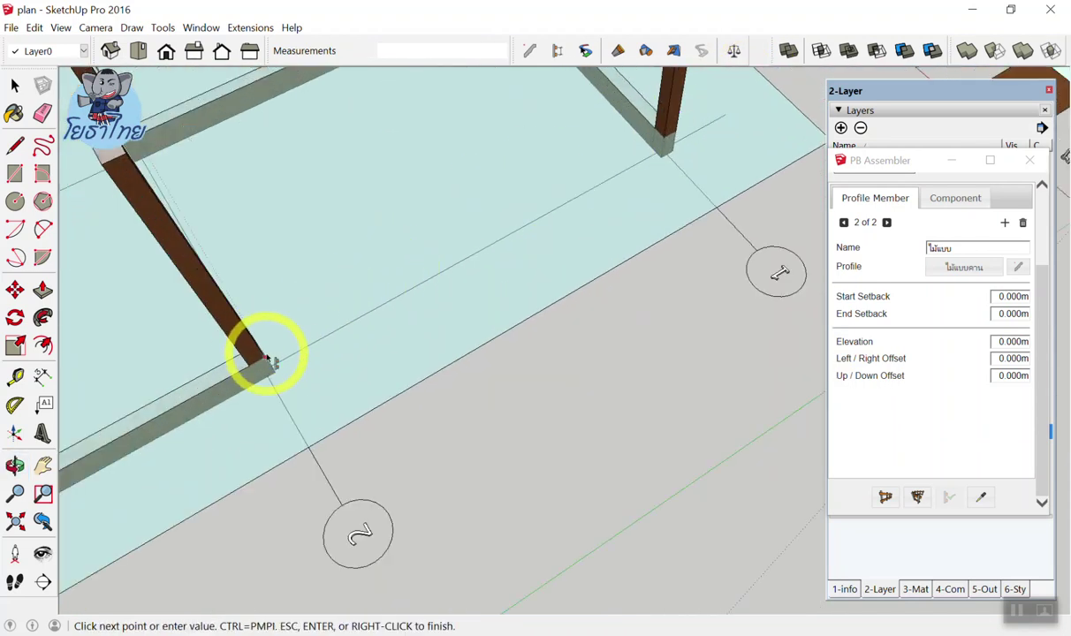
pyautogui.click(665, 142)
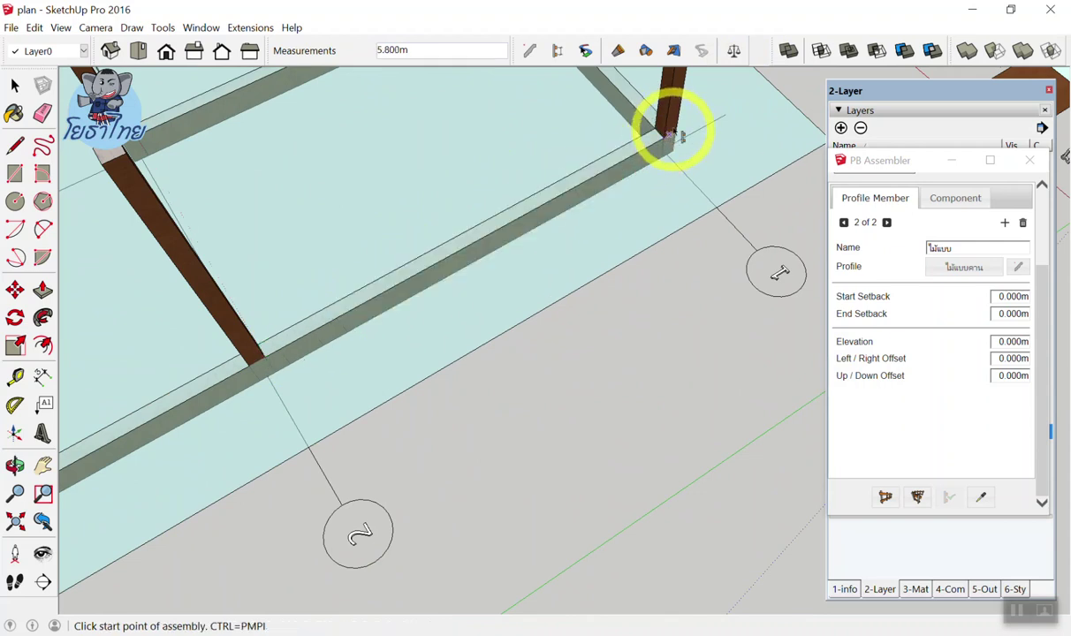
pyautogui.scroll(3, 670, 128)
pyautogui.scroll(2, 643, 137)
pyautogui.scroll(2, 664, 167)
pyautogui.scroll(-3, 501, 163)
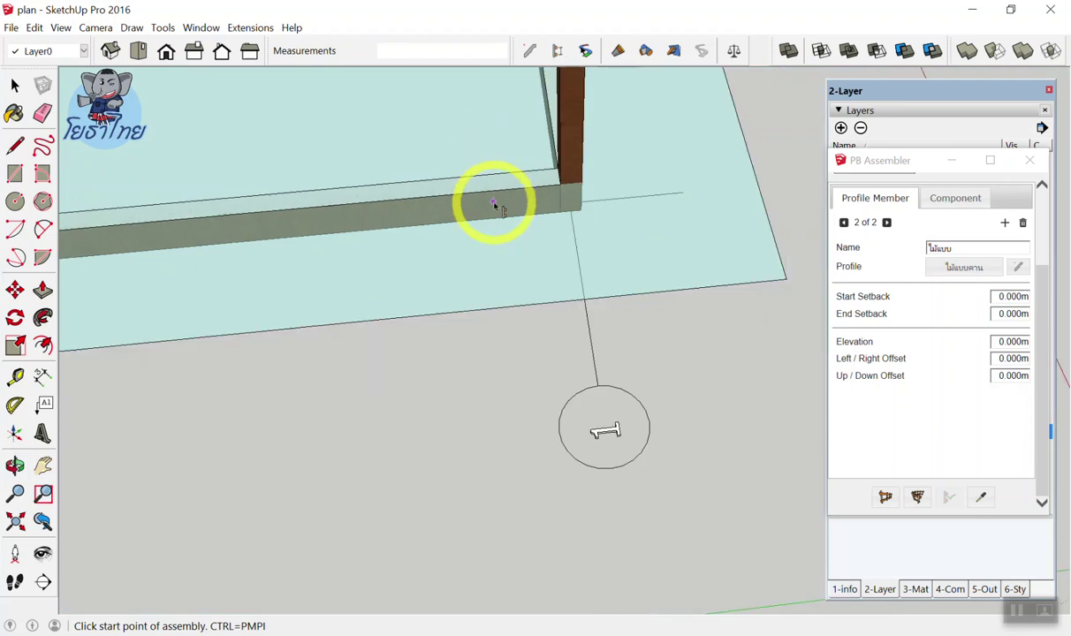
pyautogui.scroll(-2, 530, 229)
pyautogui.press('space')
# Orbit and zoom to a higher view of the whole column frame
pyautogui.moveTo(349, 203); pyautogui.dragTo(273, 235, button='middle')
pyautogui.scroll(-2, 274, 256)
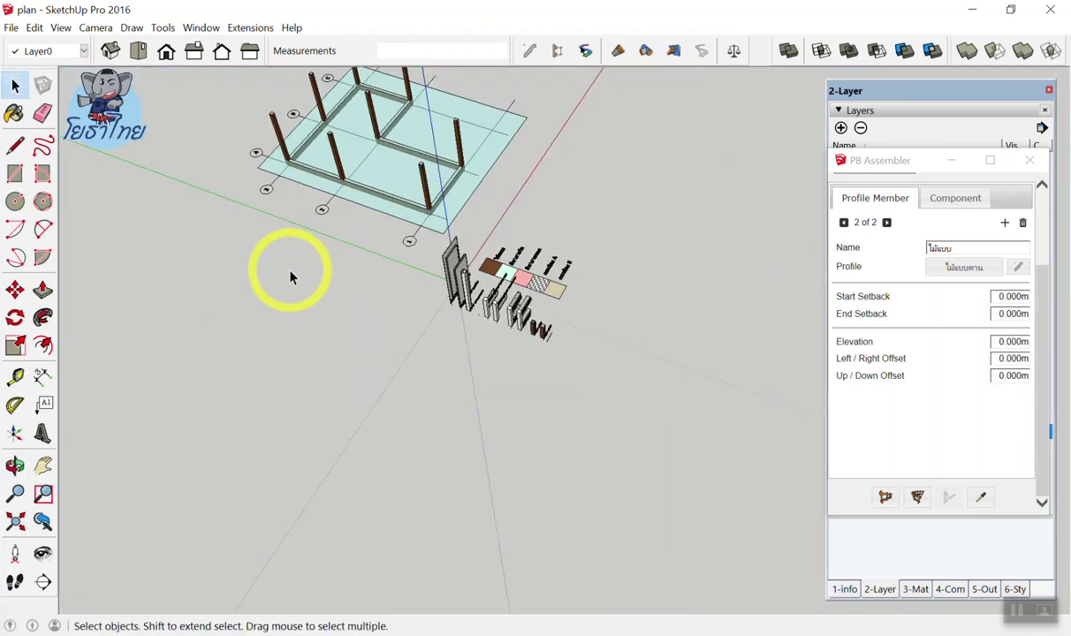
pyautogui.moveTo(360, 212); pyautogui.dragTo(352, 137, button='middle')
pyautogui.scroll(3, 345, 198)
pyautogui.scroll(2, 344, 198)
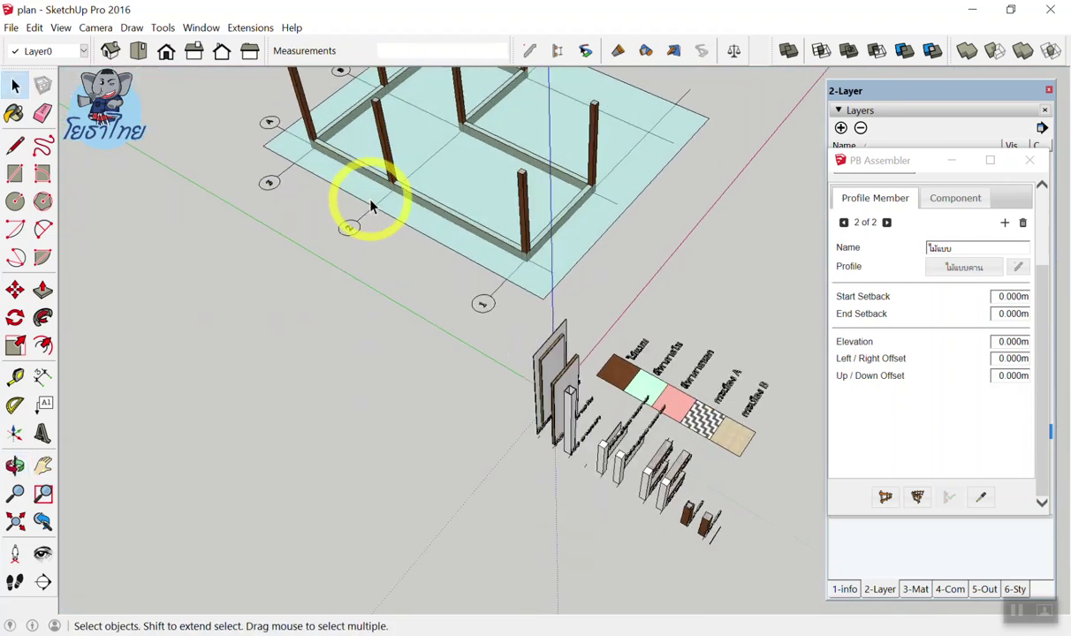
pyautogui.scroll(3, 370, 203)
pyautogui.scroll(-3, 418, 223)
pyautogui.scroll(2, 636, 139)
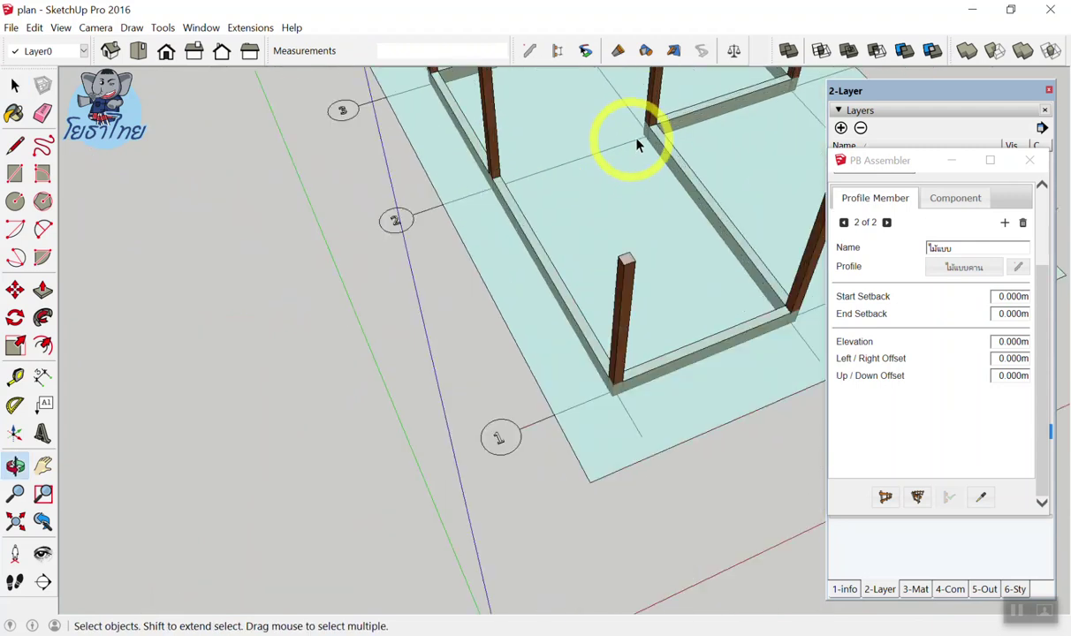
pyautogui.scroll(2, 688, 115)
pyautogui.scroll(2, 705, 112)
pyautogui.scroll(-2, 522, 301)
pyautogui.scroll(-3, 522, 301)
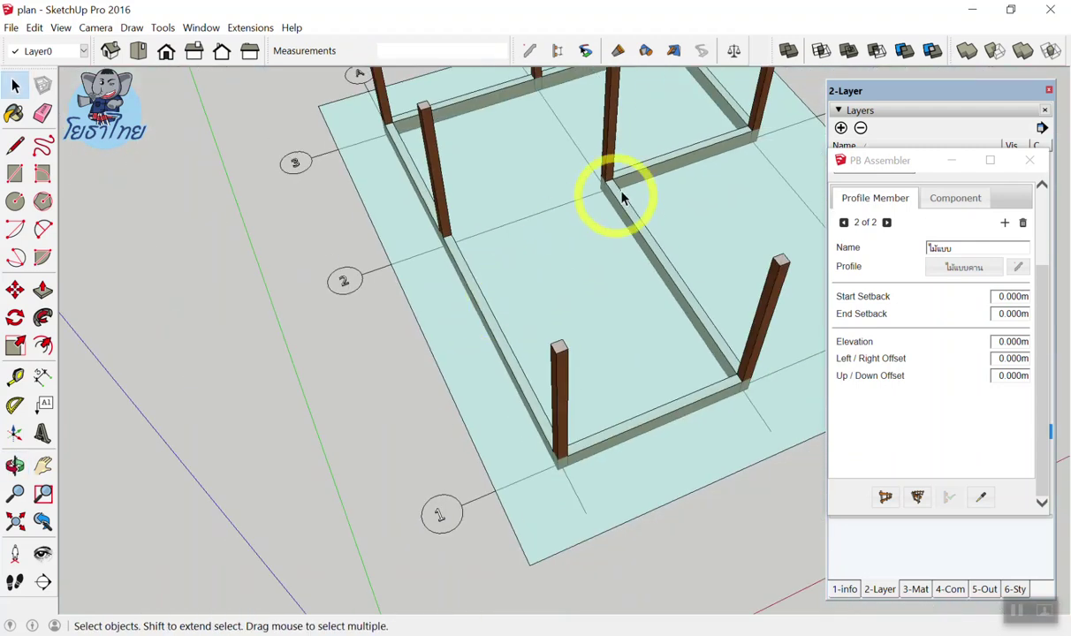
pyautogui.moveTo(616, 196); pyautogui.dragTo(708, 108, button='middle')
pyautogui.scroll(3, 717, 143)
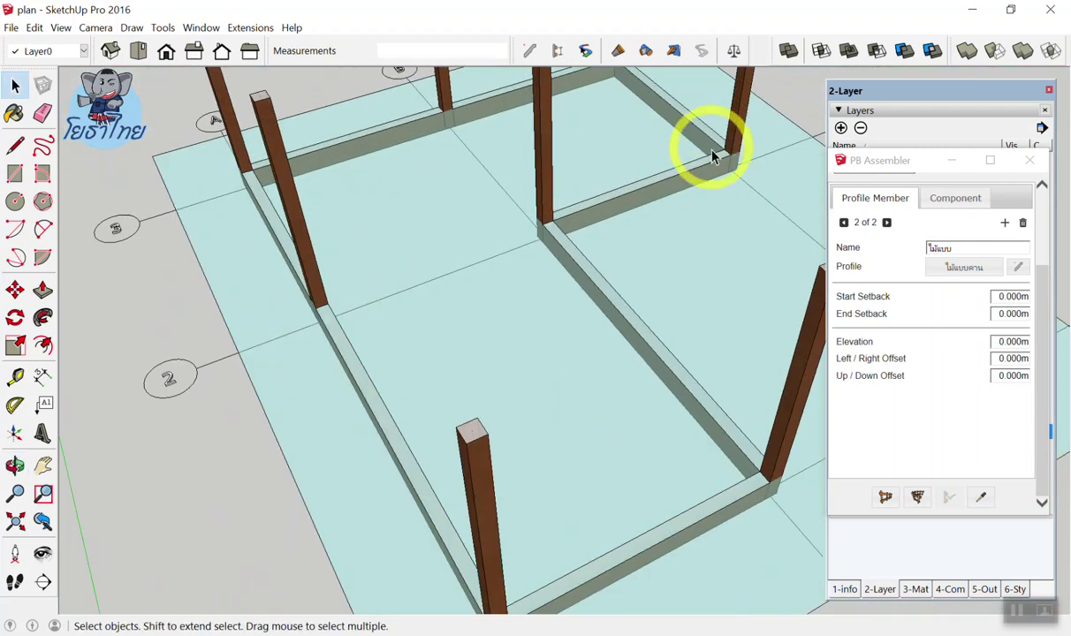
# Draw a 3.800m interior ground beam ending at a post corner
pyautogui.click(883, 500)
pyautogui.scroll(1, 540, 270)
pyautogui.scroll(1, 256, 329)
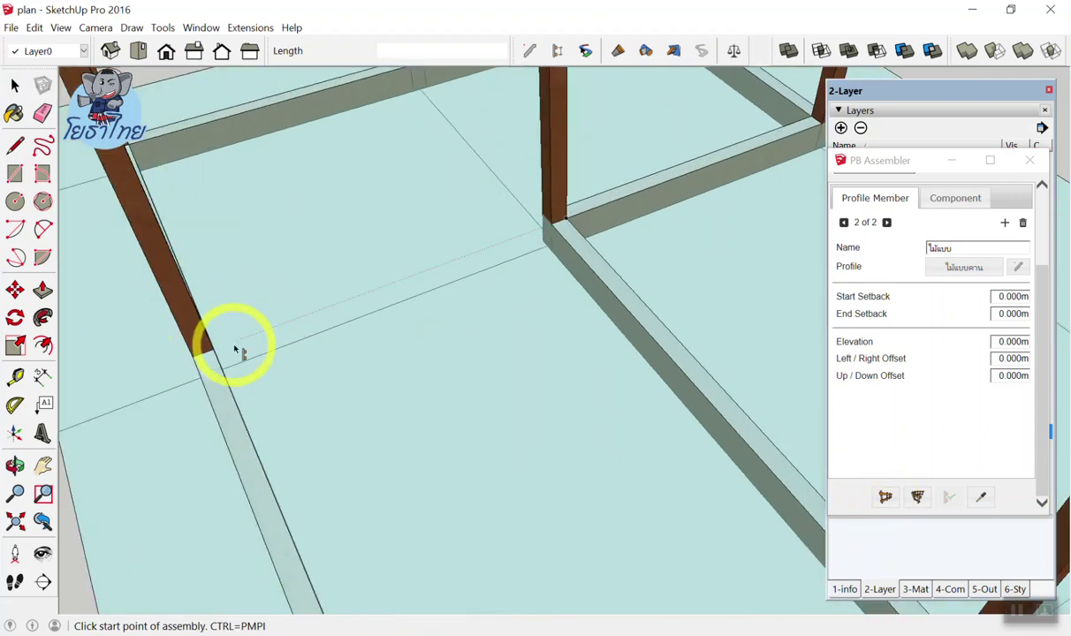
pyautogui.moveTo(220, 351); pyautogui.dragTo(210, 311, button='middle')
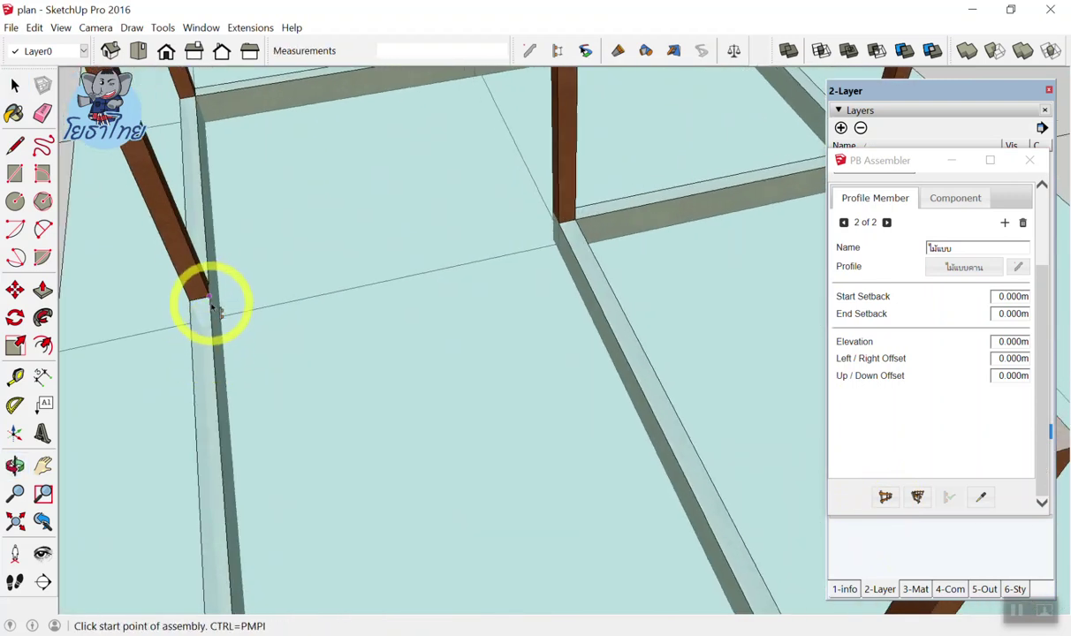
pyautogui.scroll(2, 574, 217)
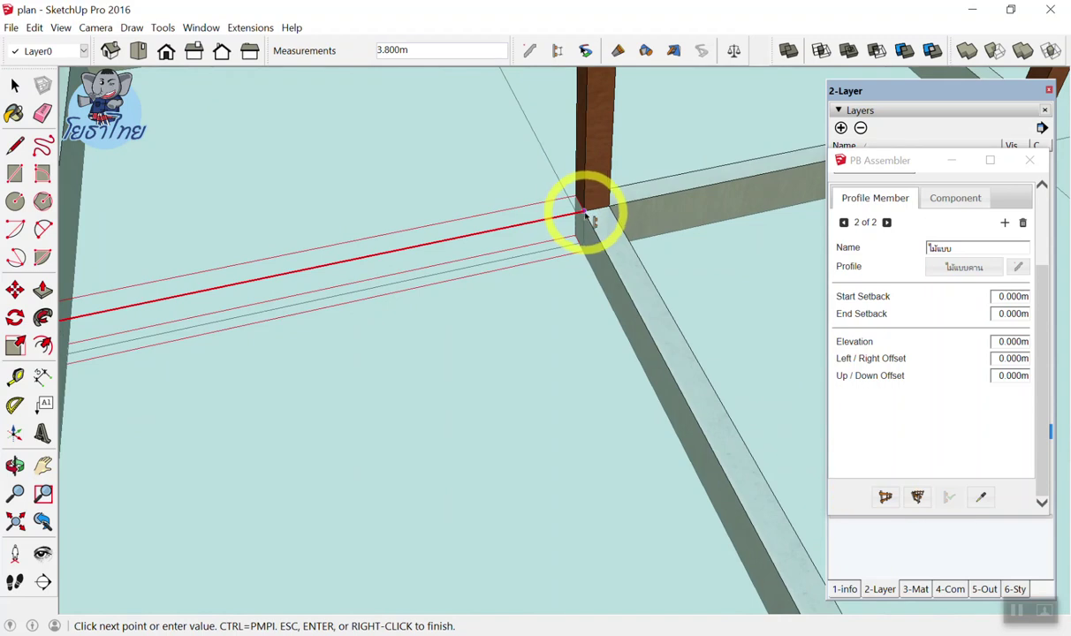
pyautogui.click(585, 212)
pyautogui.scroll(-2, 586, 212)
pyautogui.scroll(-2, 578, 246)
pyautogui.press('Escape')
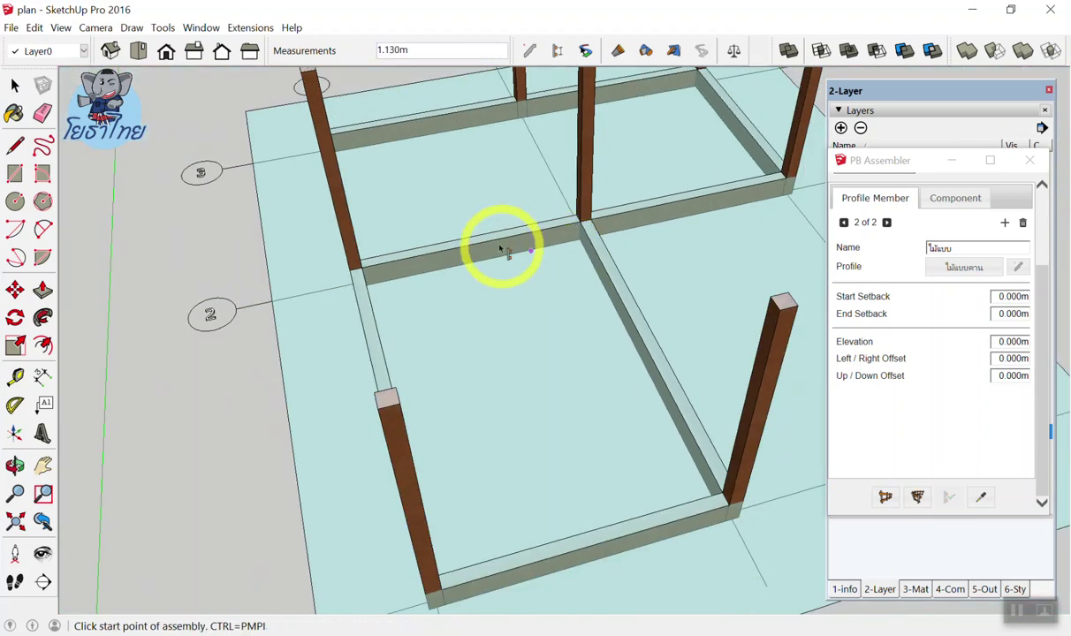
# Draw the last interior beam from a post corner to the central post
pyautogui.moveTo(505, 246); pyautogui.dragTo(537, 255, button='middle')
pyautogui.scroll(2, 474, 131)
pyautogui.scroll(1, 465, 143)
pyautogui.scroll(-3, 465, 143)
pyautogui.moveTo(495, 146); pyautogui.dragTo(538, 150, button='middle')
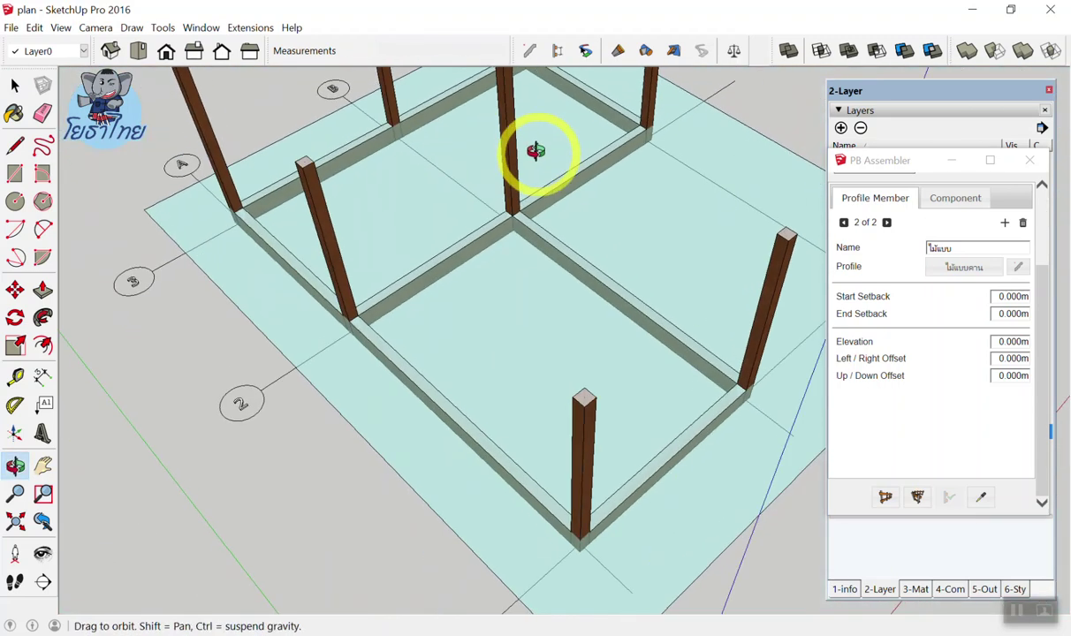
pyautogui.scroll(3, 398, 128)
pyautogui.click(402, 146)
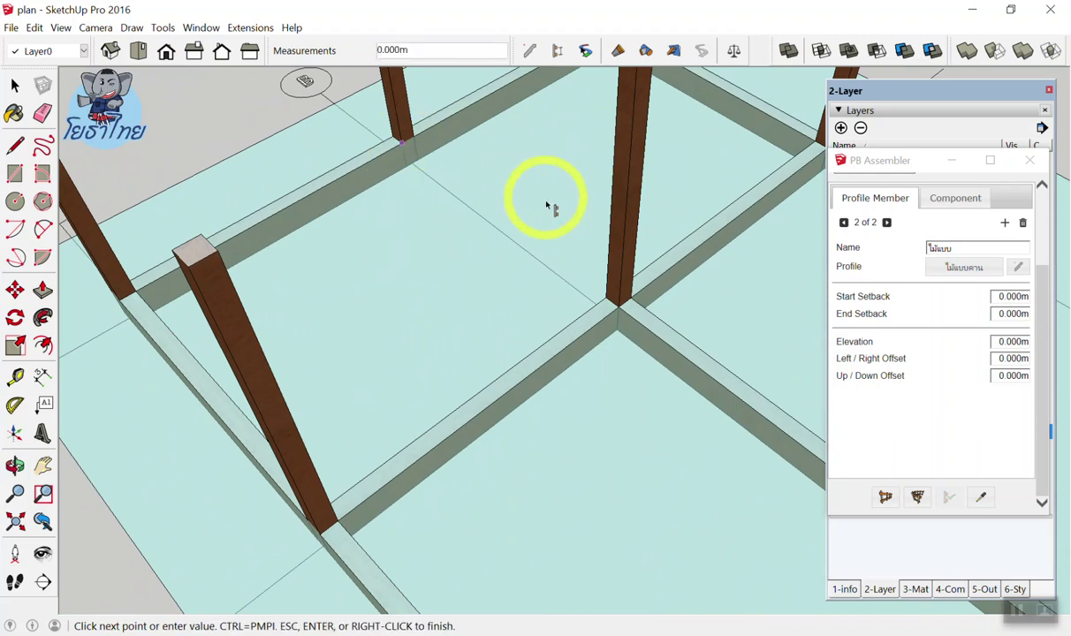
pyautogui.click(607, 302)
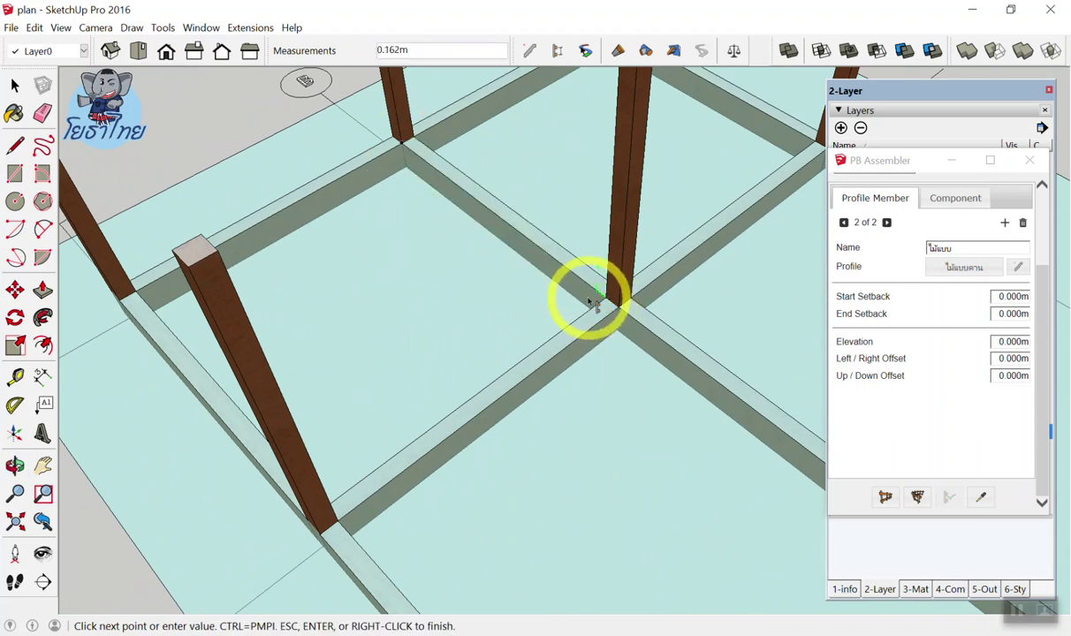
pyautogui.scroll(-3, 586, 298)
pyautogui.press('space')
pyautogui.scroll(-3, 526, 282)
# Hide the Z-01 level layer in the Layers list
pyautogui.press('b')
pyautogui.moveTo(583, 276); pyautogui.dragTo(421, 246, button='middle')
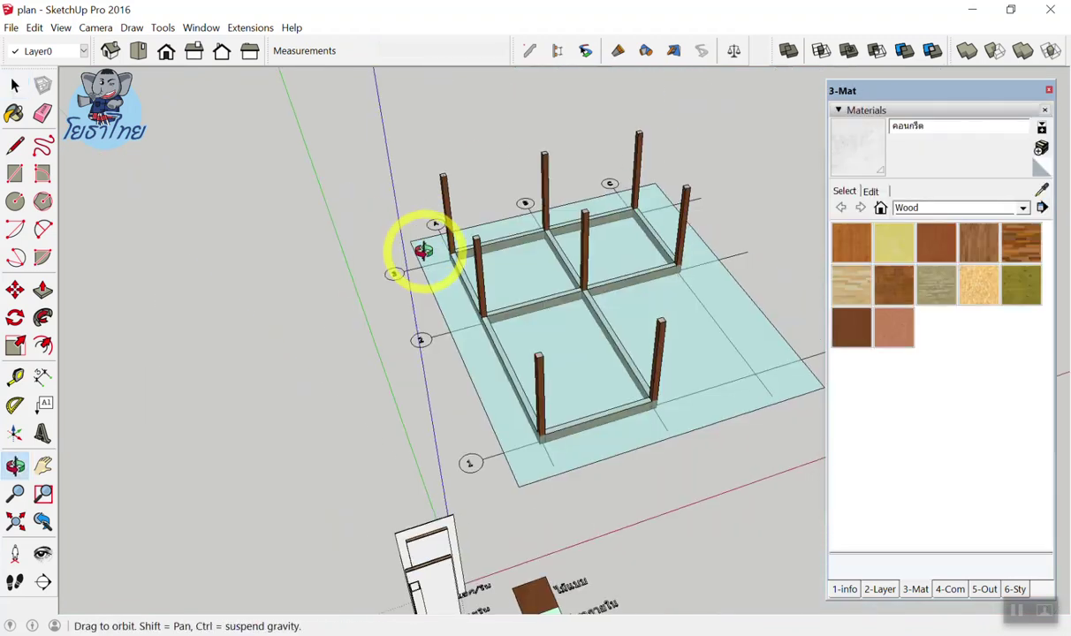
pyautogui.moveTo(617, 299)
pyautogui.mouseDown(button='middle')
pyautogui.moveTo(401, 207)
pyautogui.moveTo(506, 366)
pyautogui.moveTo(485, 411)
pyautogui.mouseUp(button='middle')
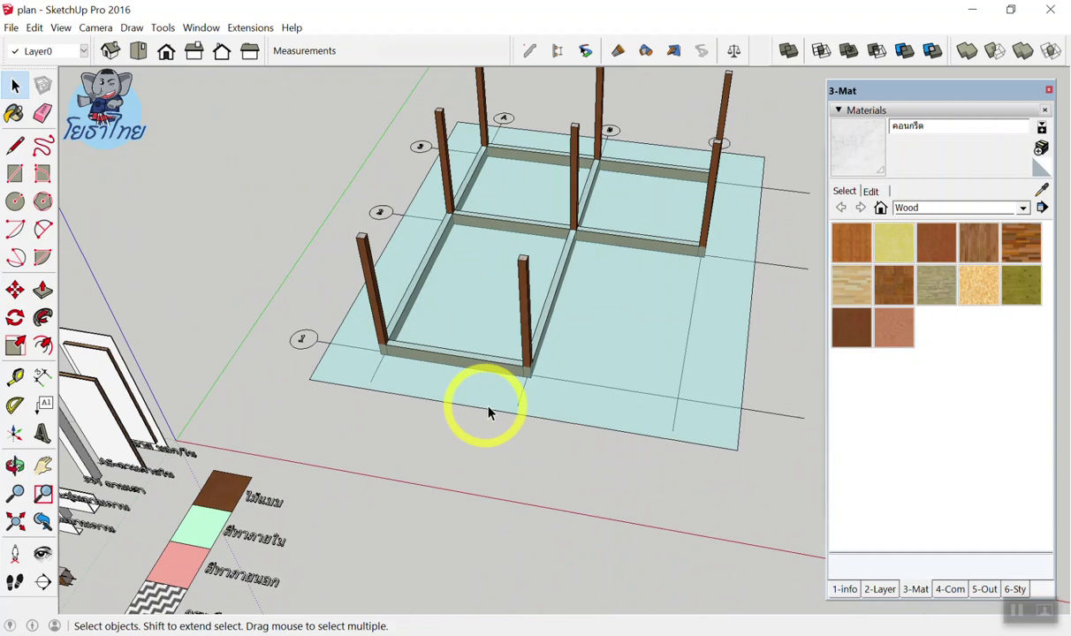
pyautogui.click(888, 598)
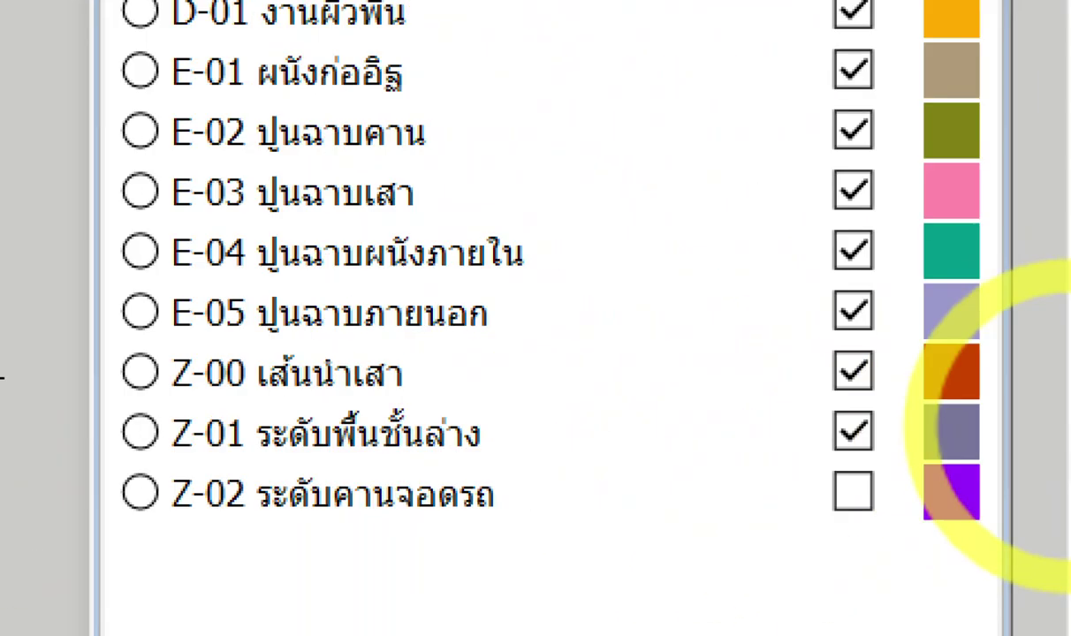
pyautogui.click(850, 434)
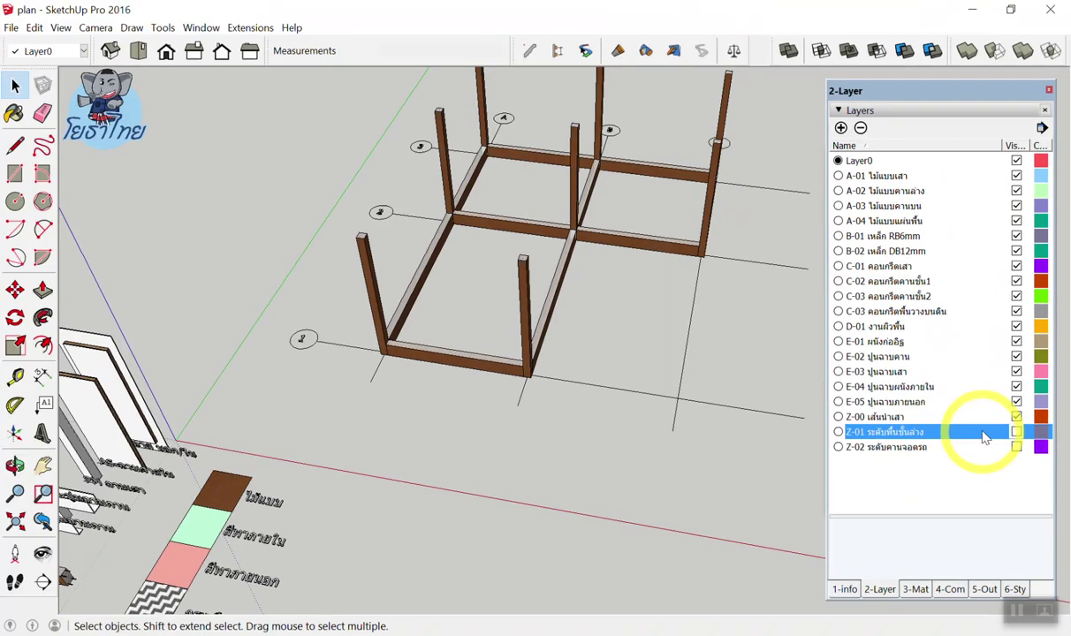
# Window-select the ground beams and open their PB Quantifier cost report totalling 33,590.76
pyautogui.moveTo(708, 459)
pyautogui.mouseDown(button='middle')
pyautogui.moveTo(688, 342)
pyautogui.moveTo(354, 232)
pyautogui.moveTo(389, 311)
pyautogui.moveTo(324, 245)
pyautogui.mouseUp(button='middle')
pyautogui.moveTo(324, 245)
pyautogui.mouseDown()
pyautogui.moveTo(640, 353)
pyautogui.moveTo(771, 431)
pyautogui.mouseUp()
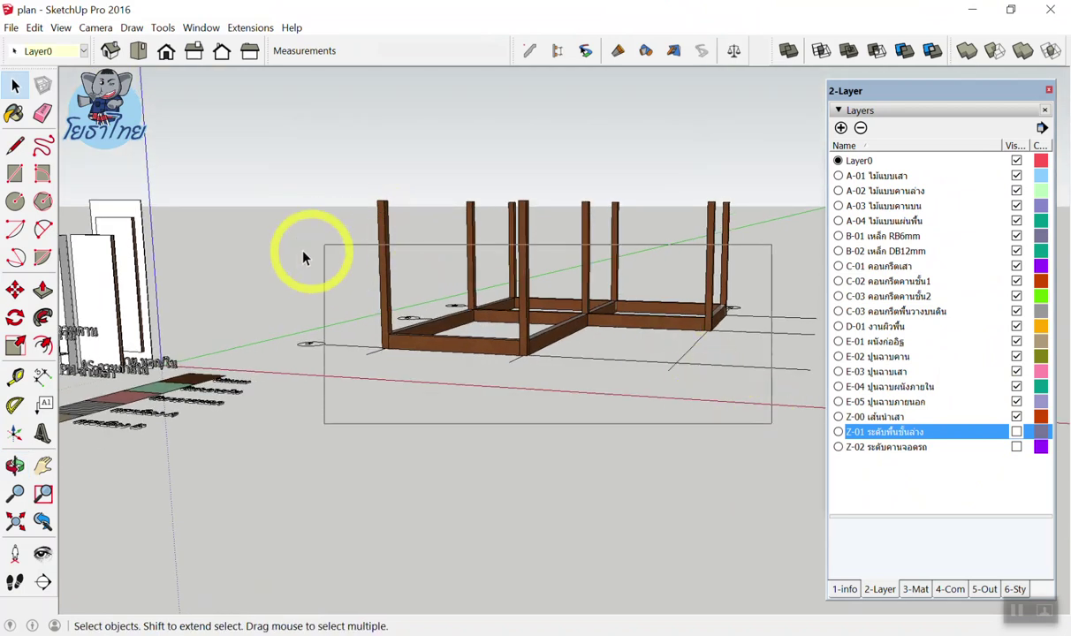
pyautogui.moveTo(281, 249); pyautogui.dragTo(773, 433)
pyautogui.moveTo(288, 238); pyautogui.dragTo(773, 408)
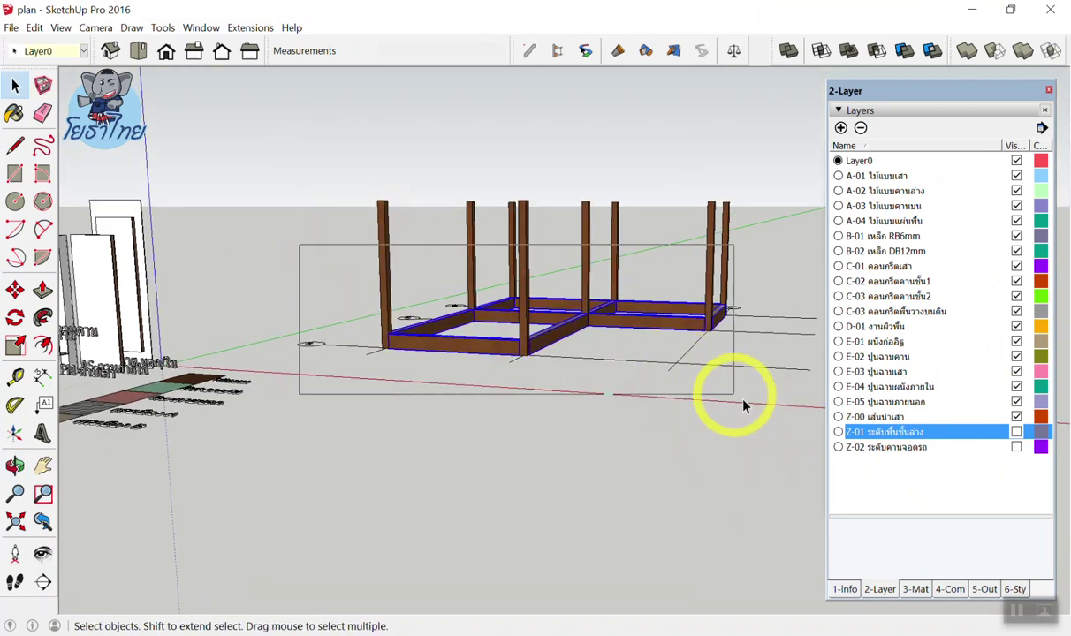
pyautogui.click(734, 50)
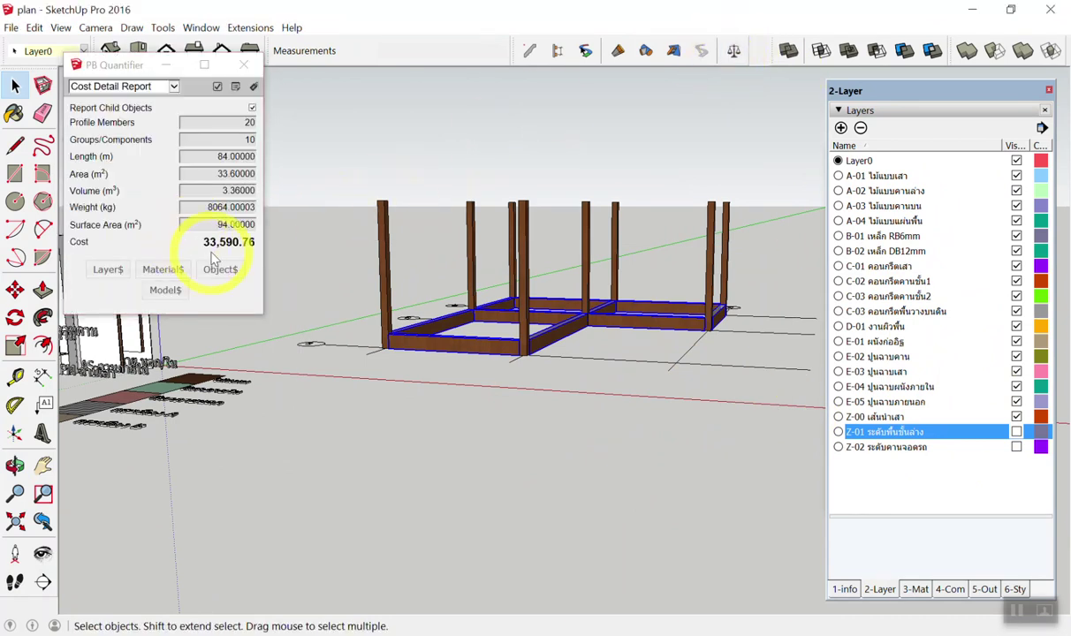
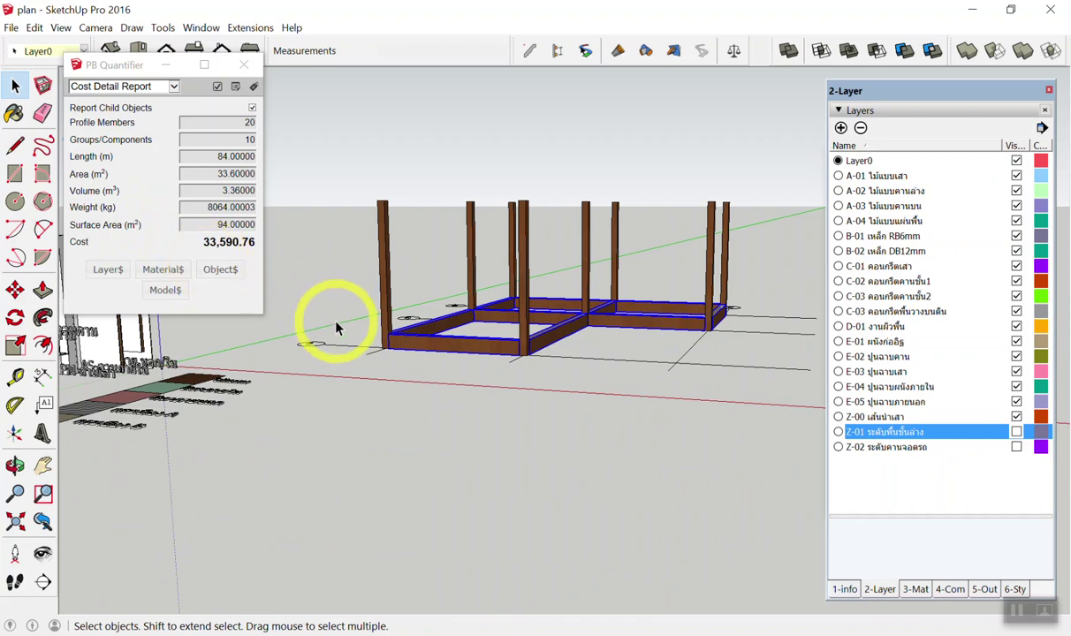
# Orbit down over the beam frame and clear the ground-beam selection
pyautogui.moveTo(336, 327); pyautogui.dragTo(349, 459, button='middle')
pyautogui.moveTo(377, 311); pyautogui.dragTo(405, 458, button='middle')
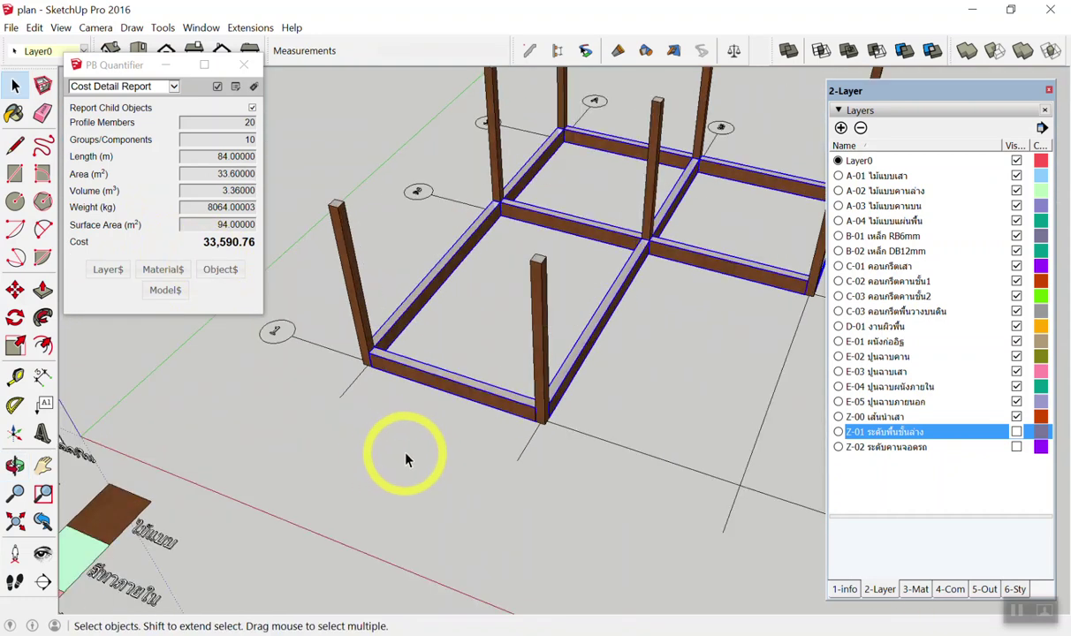
pyautogui.click(643, 398)
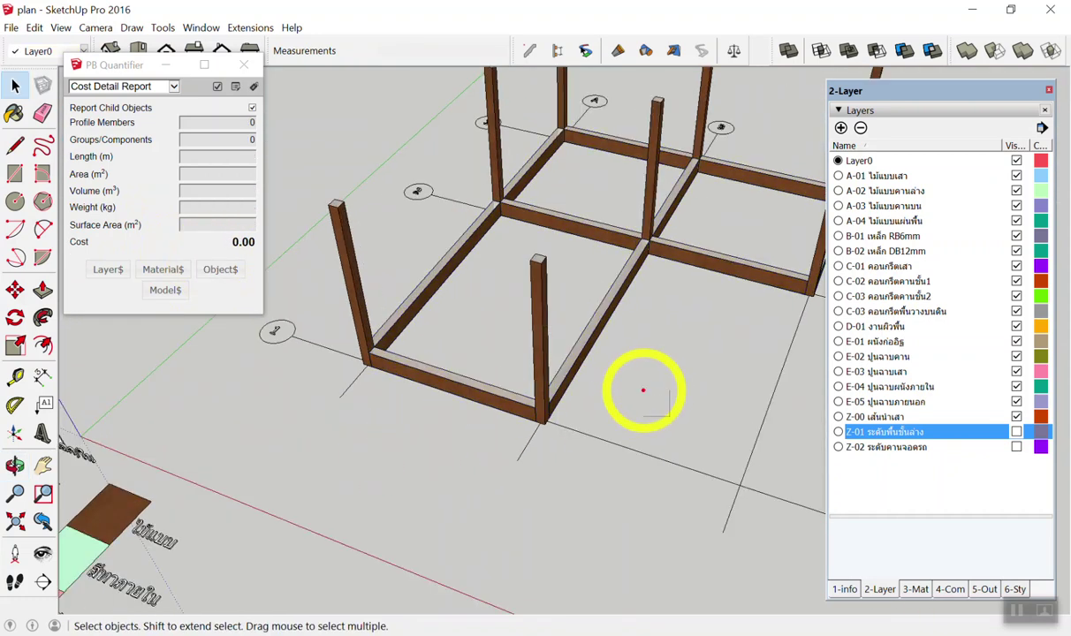
pyautogui.moveTo(501, 192)
pyautogui.mouseDown()
pyautogui.moveTo(429, 249)
pyautogui.moveTo(371, 340)
pyautogui.moveTo(574, 408)
pyautogui.moveTo(671, 237)
pyautogui.mouseUp()
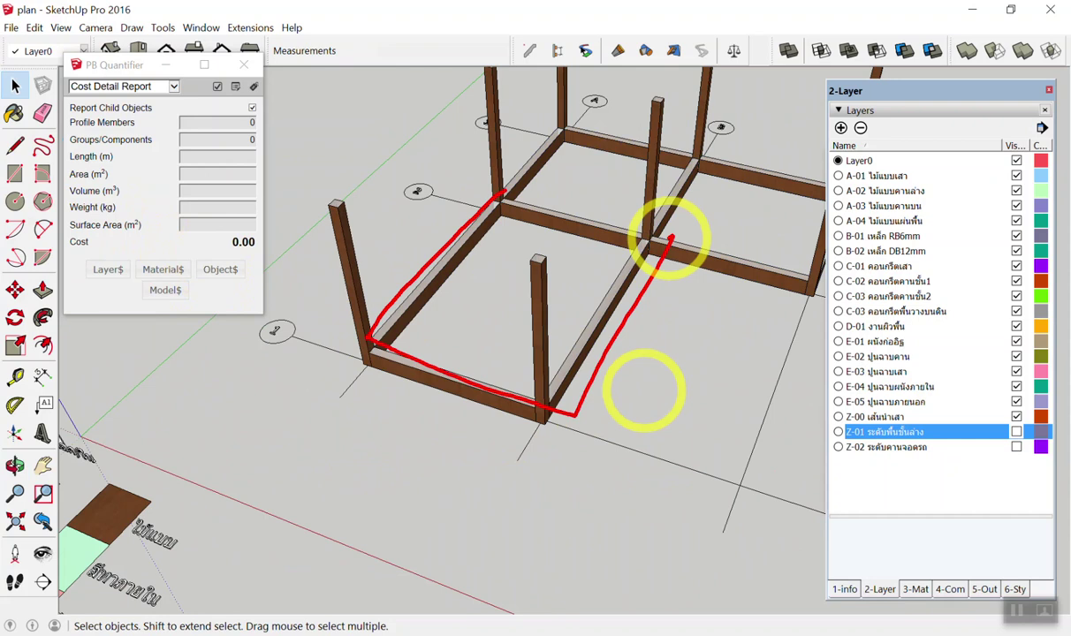
pyautogui.press('Escape')
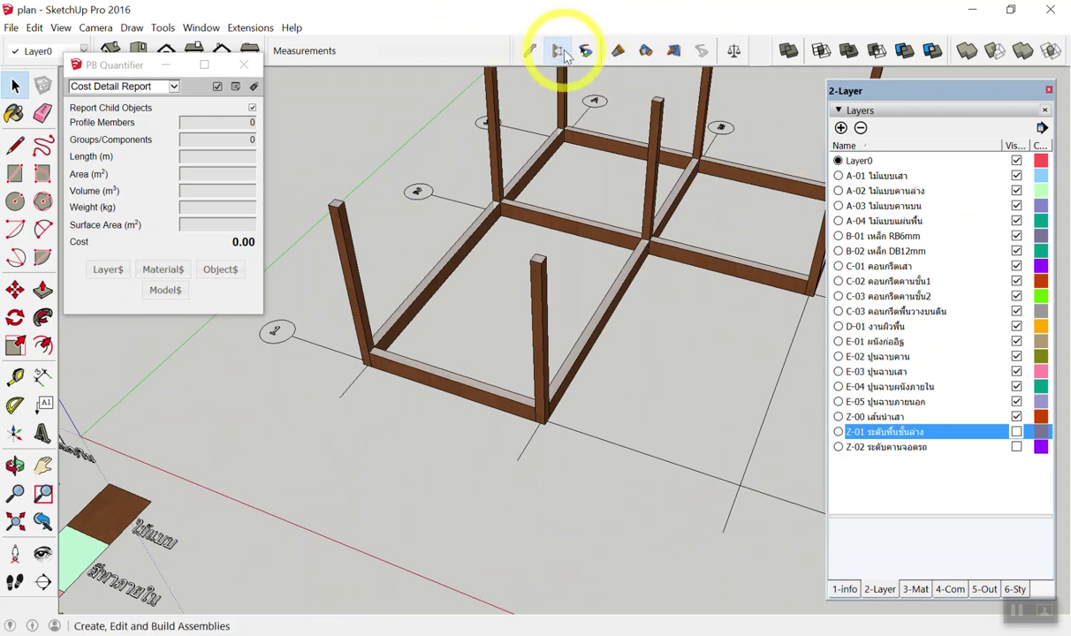
# Dock PB Assembler over the Layers list and load the AS-RB0 assembly with profile RB0-20x40
pyautogui.moveTo(954, 101)
pyautogui.mouseDown()
pyautogui.moveTo(638, 100)
pyautogui.moveTo(683, 106)
pyautogui.mouseUp()
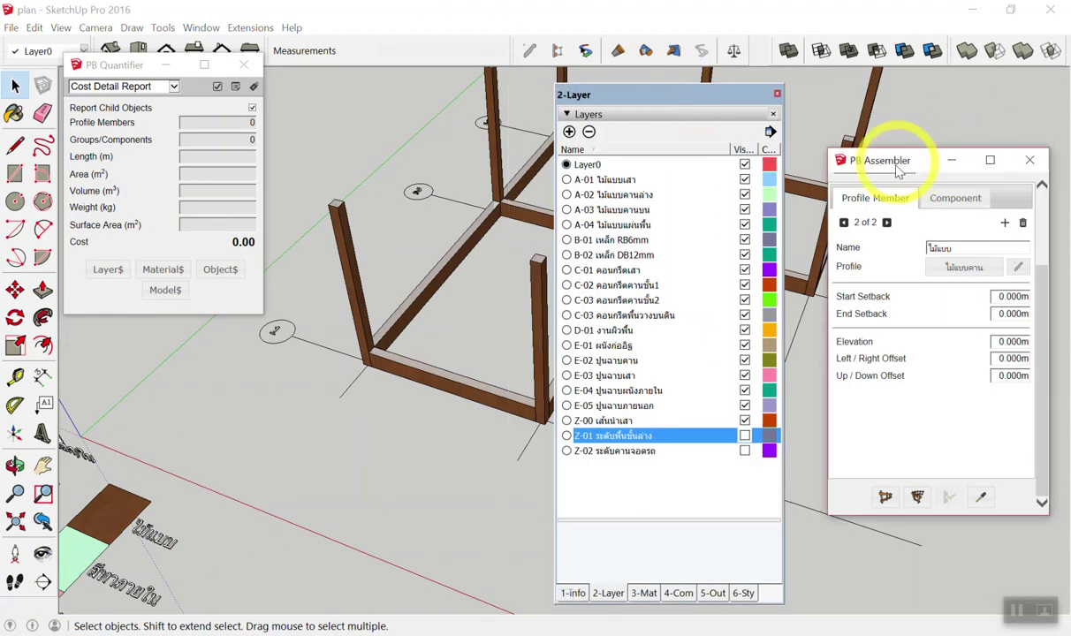
pyautogui.moveTo(898, 163); pyautogui.dragTo(378, 228)
pyautogui.moveTo(698, 96); pyautogui.dragTo(954, 99)
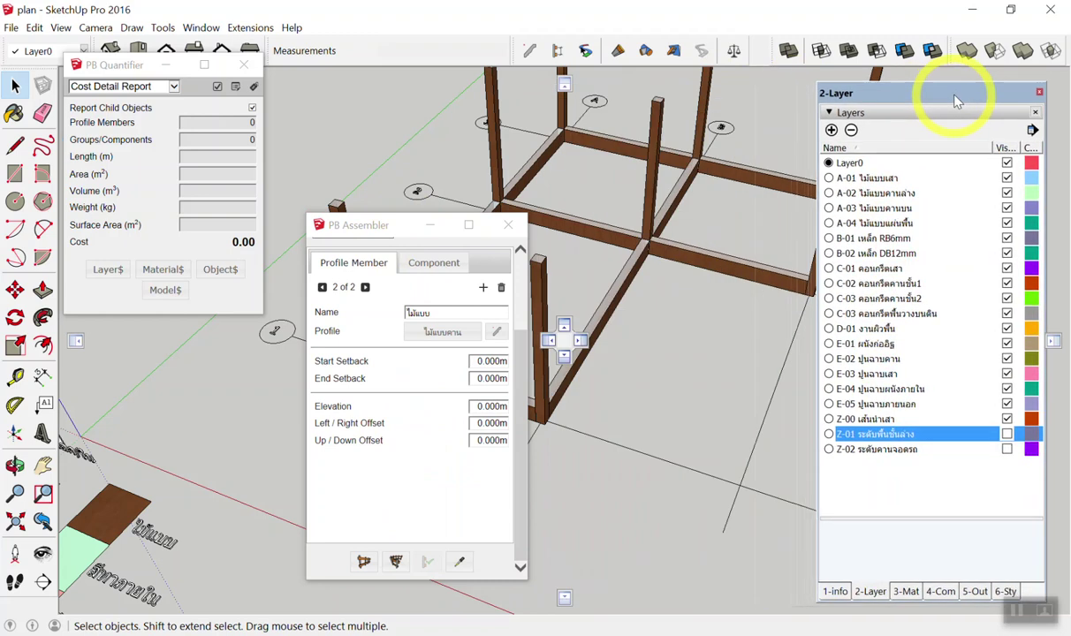
pyautogui.moveTo(391, 230); pyautogui.dragTo(866, 177)
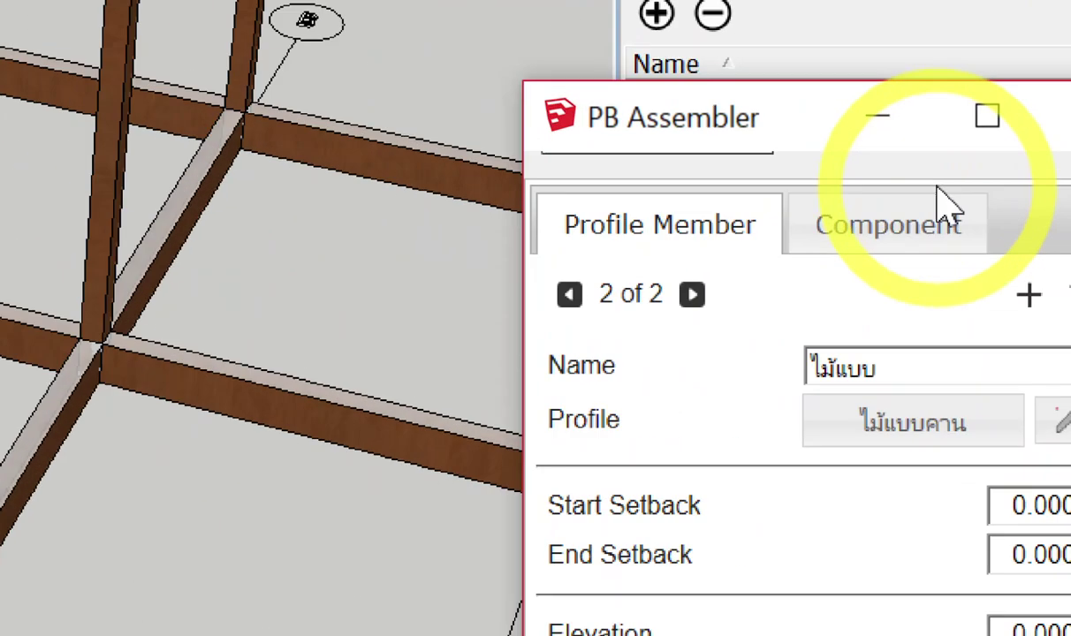
pyautogui.scroll(2, 864, 289)
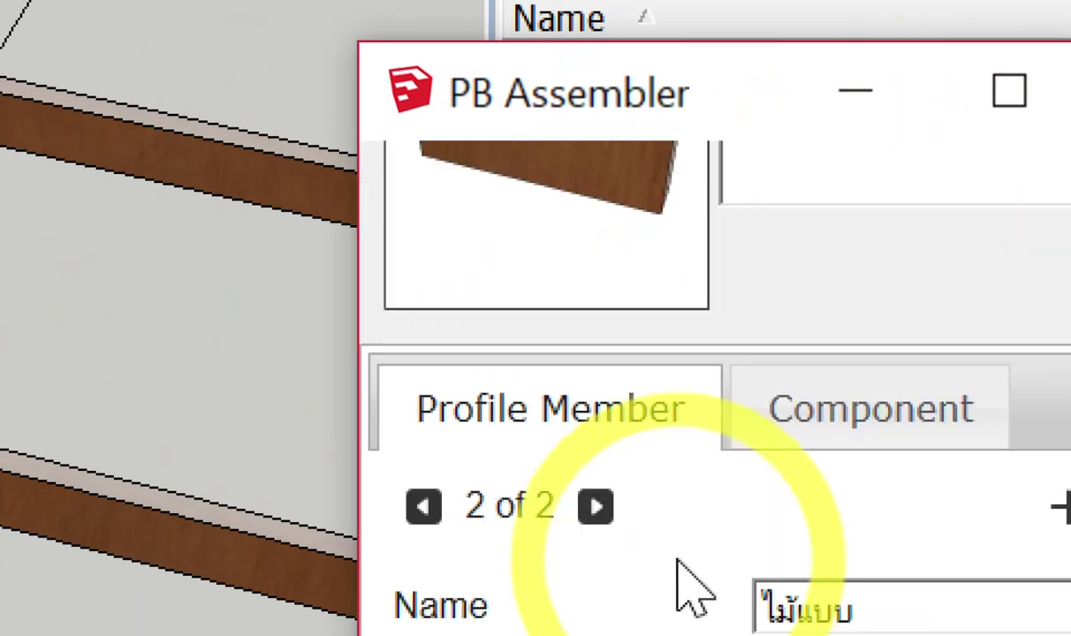
pyautogui.scroll(3, 694, 587)
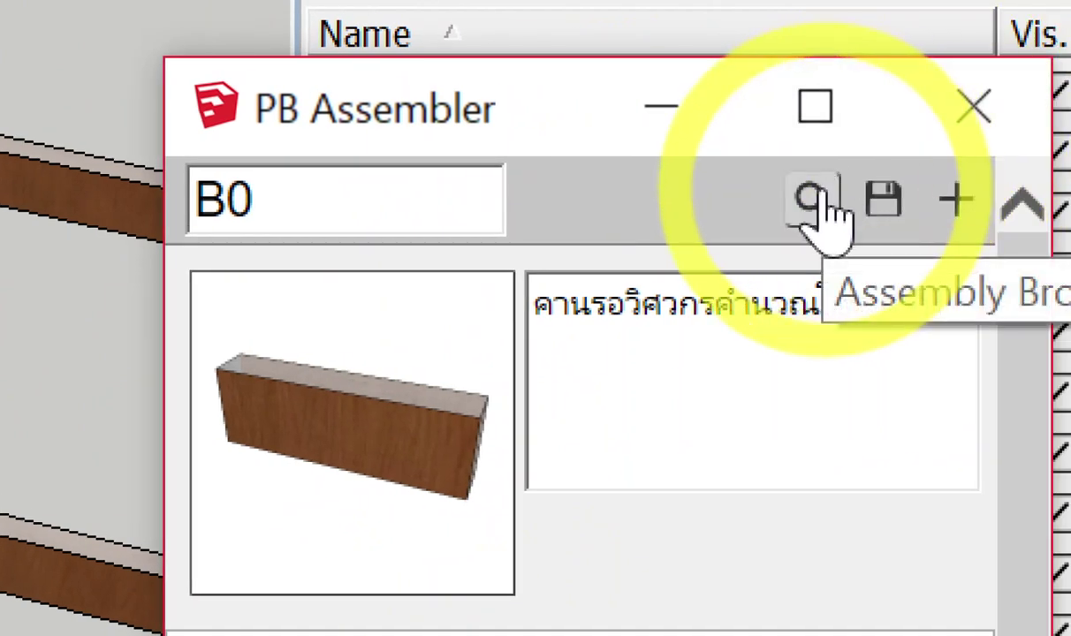
pyautogui.click(824, 196)
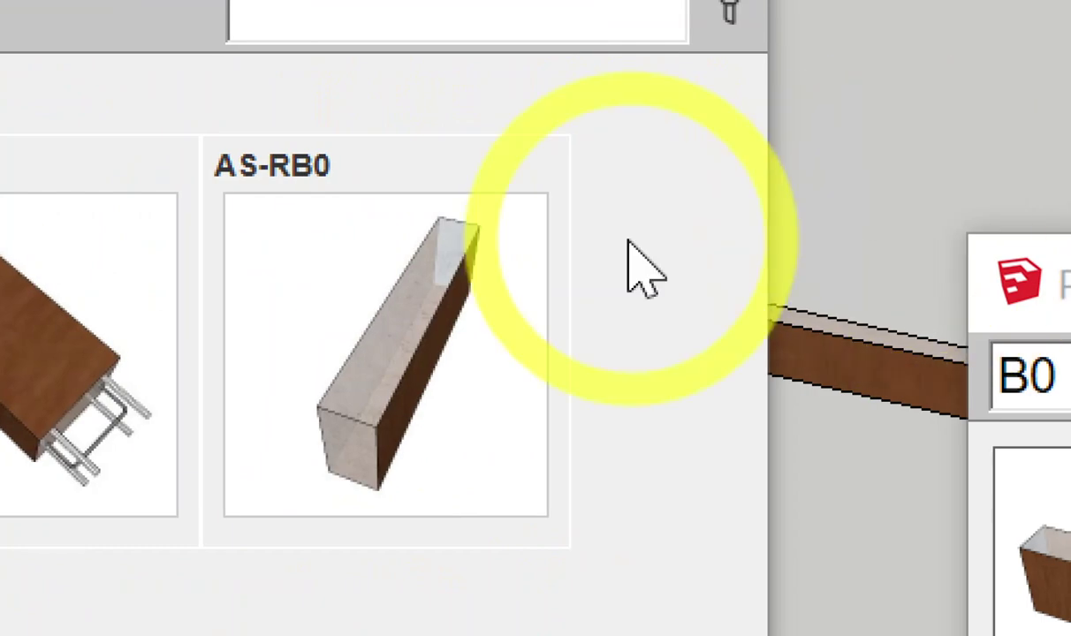
pyautogui.click(352, 272)
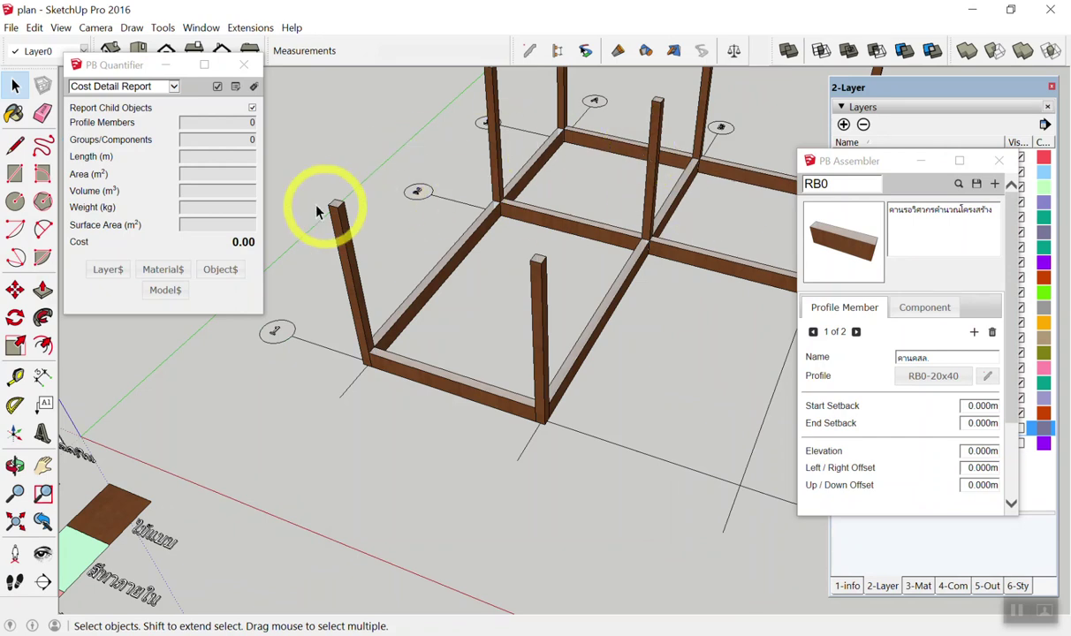
pyautogui.scroll(3, 336, 208)
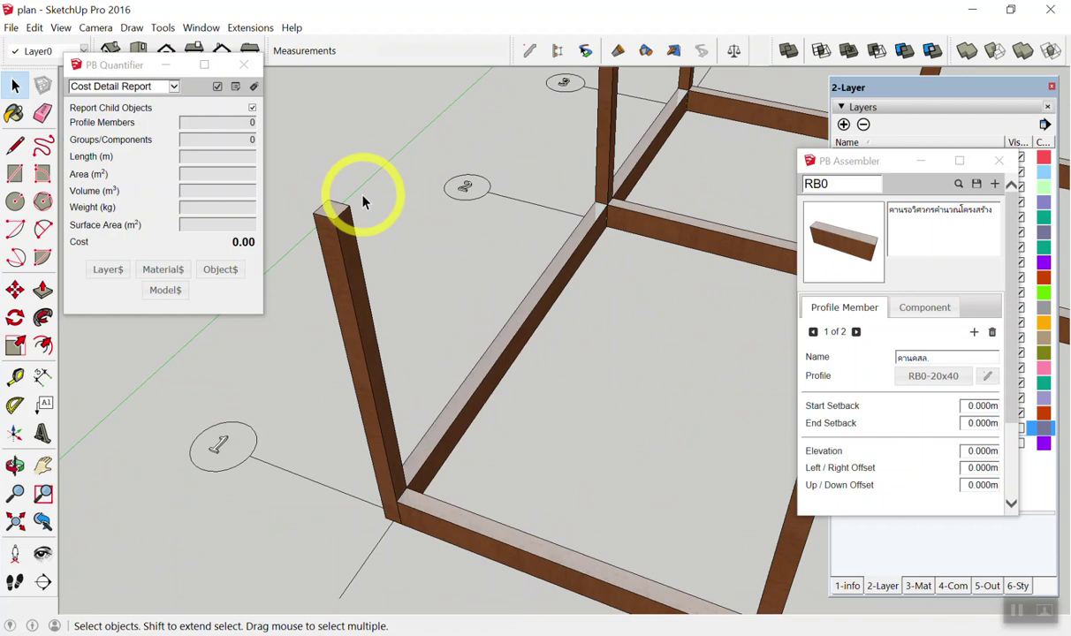
pyautogui.scroll(-3, 349, 212)
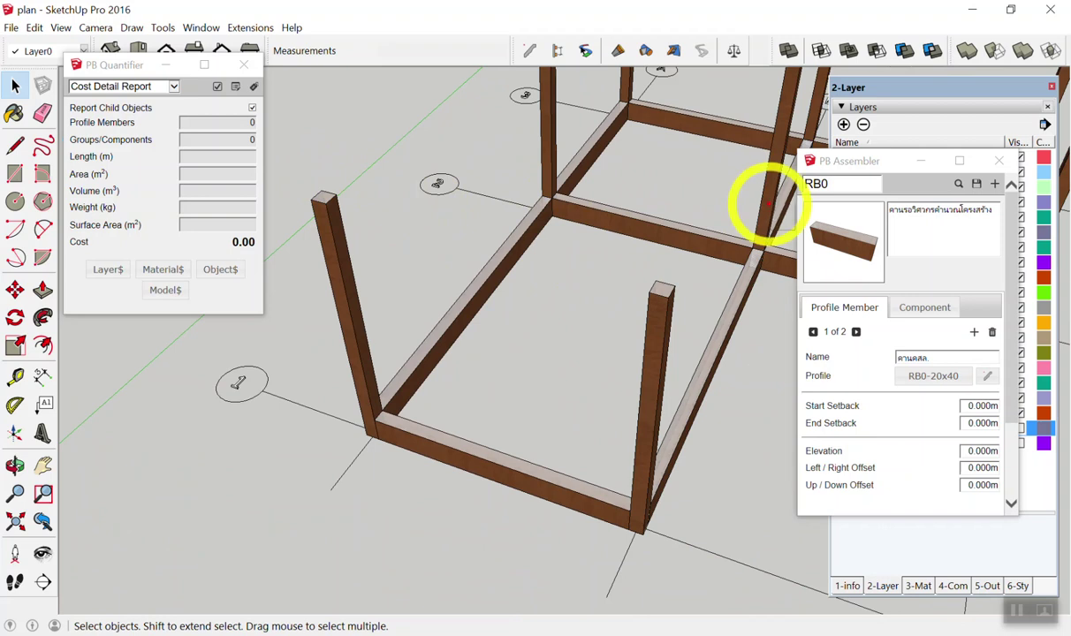
pyautogui.moveTo(320, 201)
pyautogui.mouseDown()
pyautogui.moveTo(658, 299)
pyautogui.moveTo(628, 279)
pyautogui.moveTo(586, 343)
pyautogui.mouseUp()
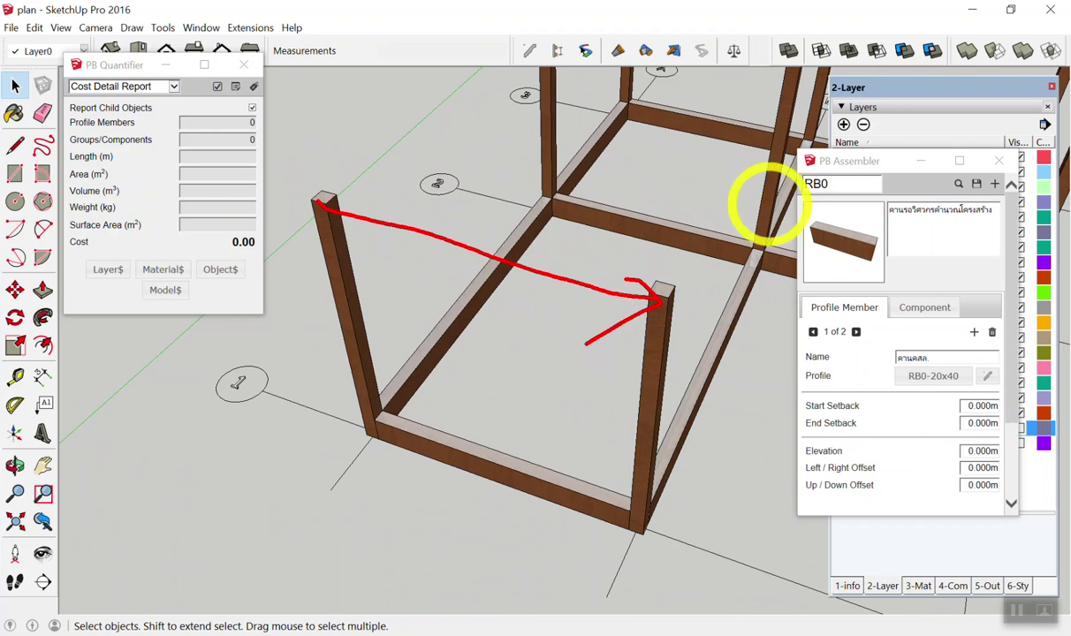
pyautogui.scroll(-3, 848, 227)
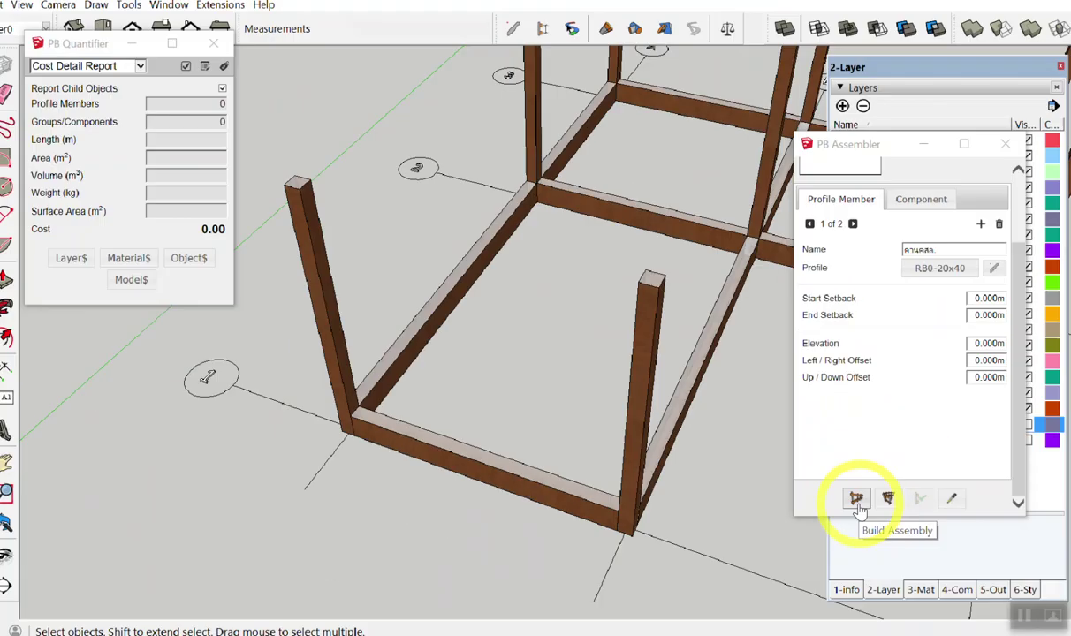
# Draw the first RB0 top beams: a 3.800m span between post tops, then corner to far post
pyautogui.click(856, 498)
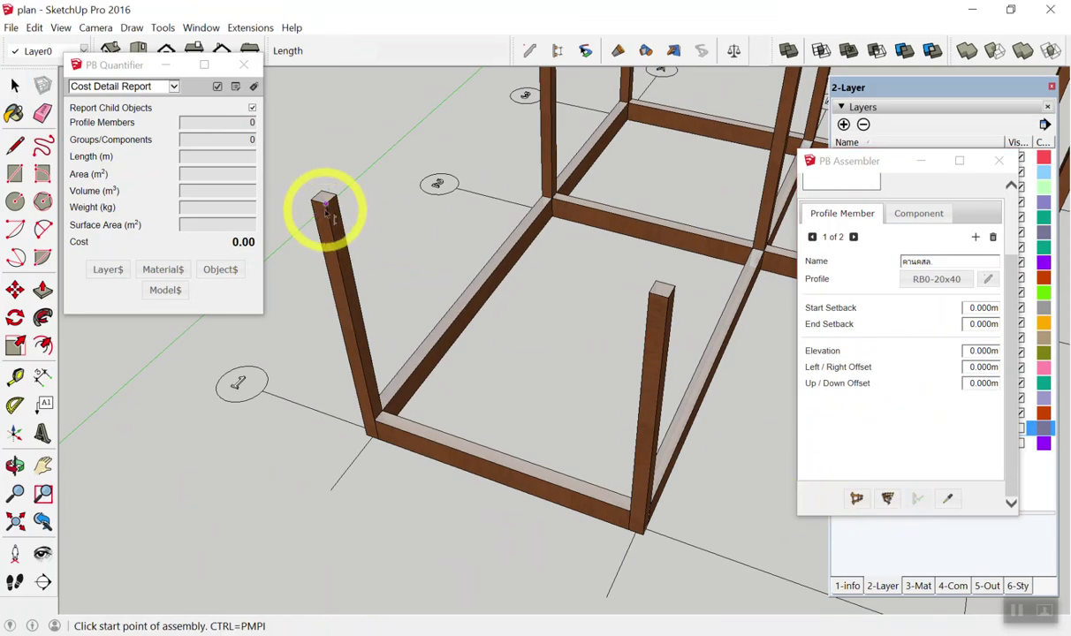
pyautogui.click(326, 206)
pyautogui.click(645, 294)
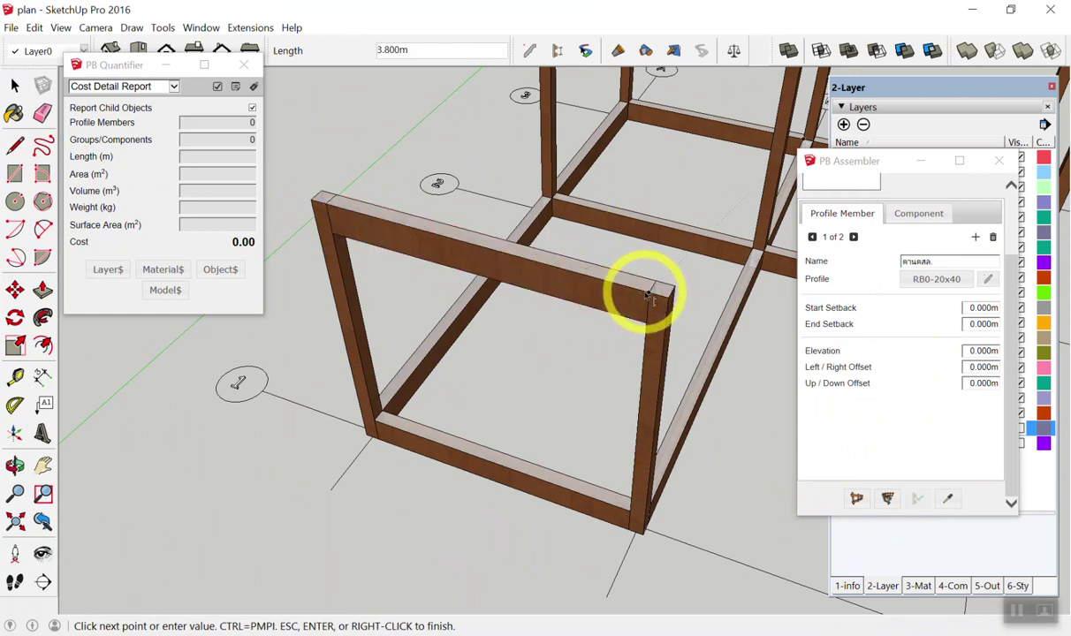
pyautogui.press('Return')
pyautogui.moveTo(614, 298)
pyautogui.mouseDown(button='middle')
pyautogui.moveTo(469, 278)
pyautogui.moveTo(430, 297)
pyautogui.mouseUp(button='middle')
pyautogui.scroll(2, 389, 282)
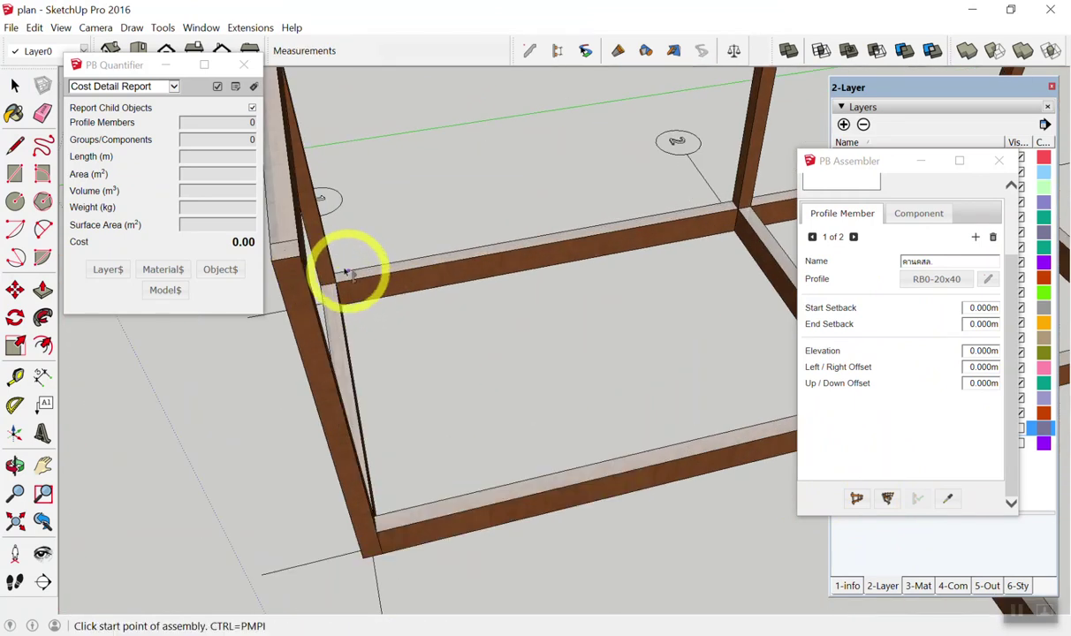
pyautogui.click(299, 258)
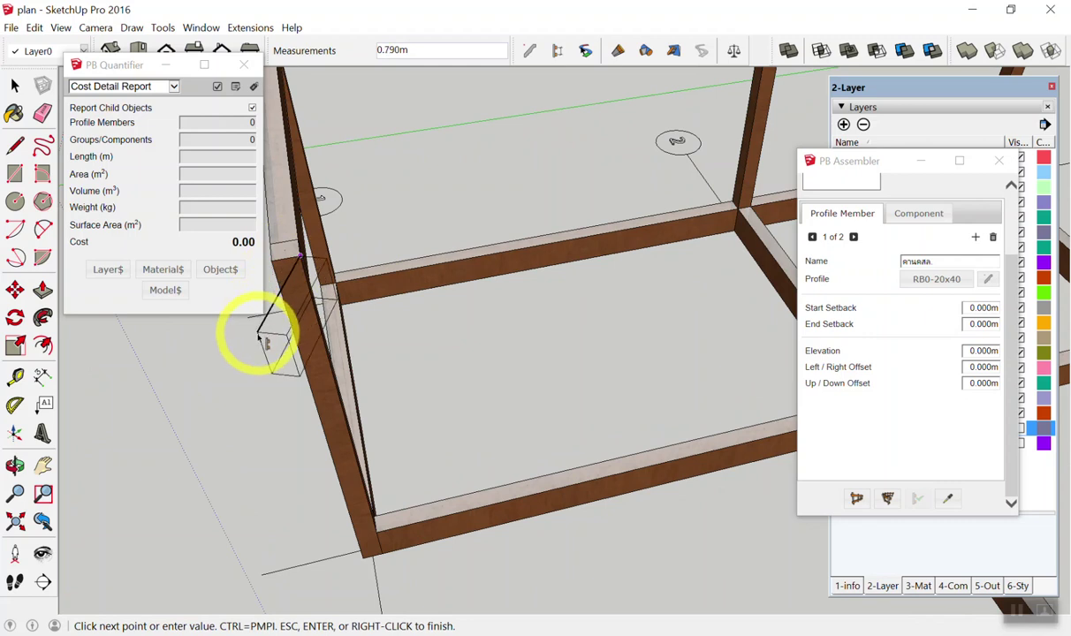
pyautogui.scroll(-3, 256, 334)
pyautogui.scroll(-2, 251, 359)
pyautogui.scroll(4, 546, 285)
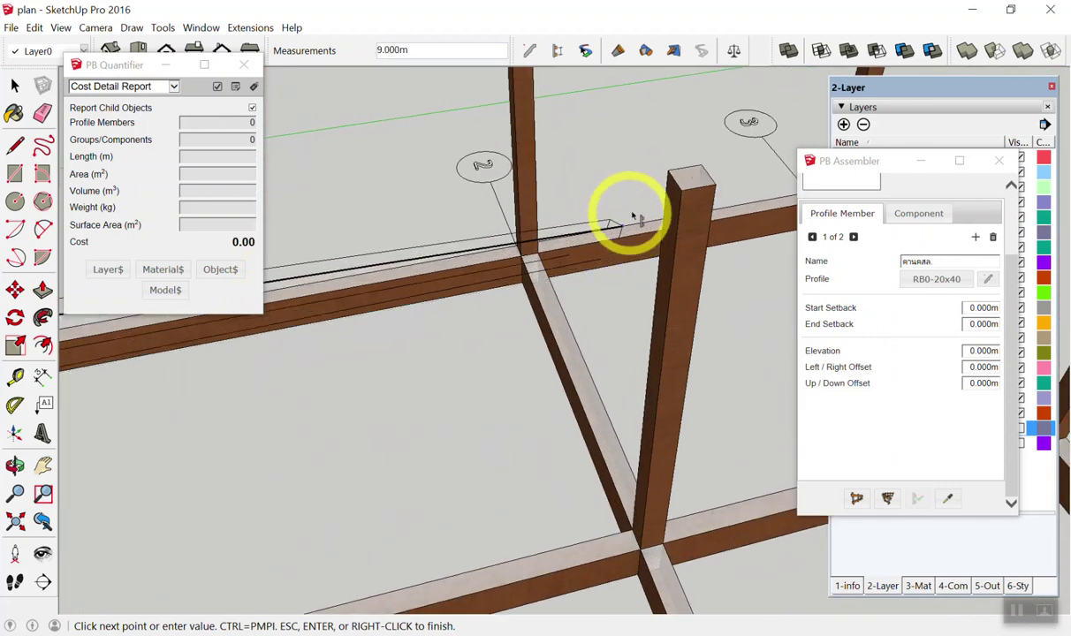
pyautogui.click(684, 196)
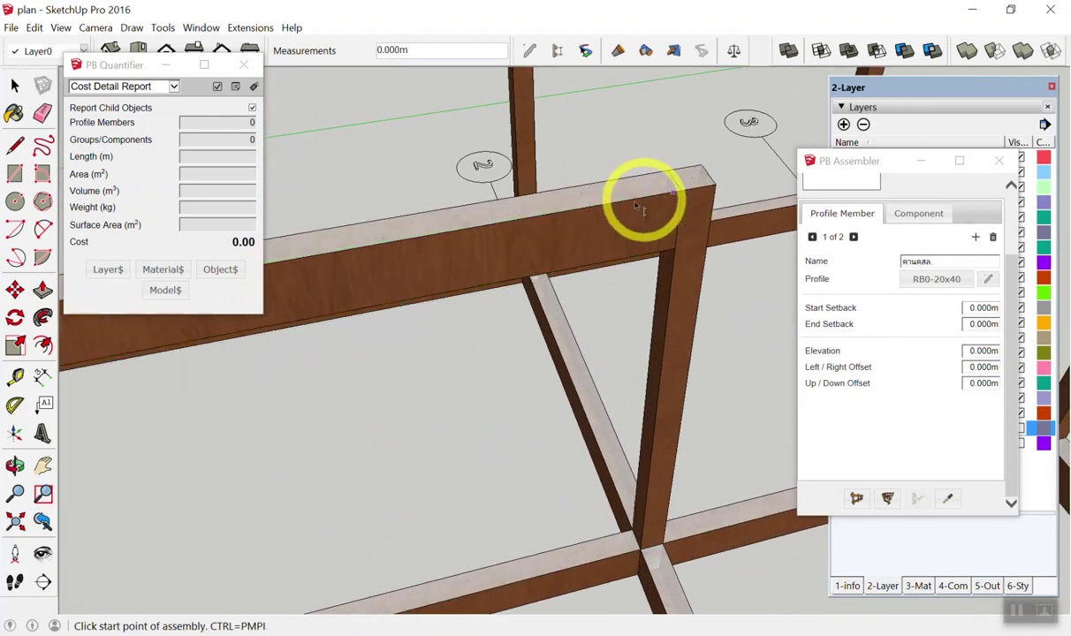
# Add top beams to the front post, along the front top edge, and another 3.800m span
pyautogui.scroll(-2, 468, 230)
pyautogui.scroll(-2, 454, 248)
pyautogui.scroll(-2, 600, 302)
pyautogui.scroll(-1, 402, 275)
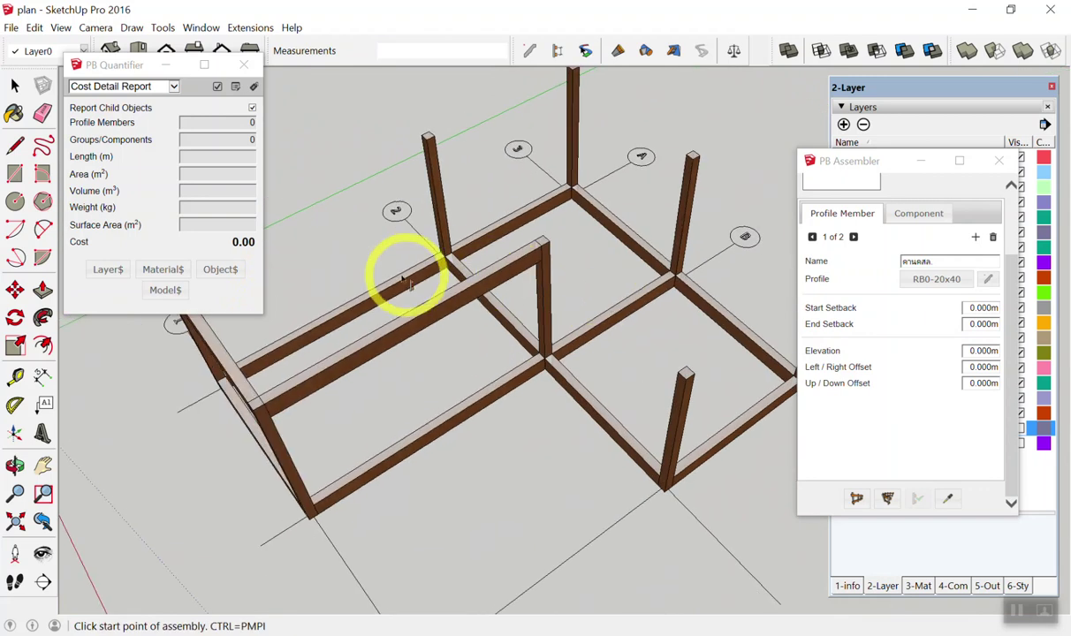
pyautogui.scroll(-3, 593, 258)
pyautogui.scroll(3, 538, 263)
pyautogui.scroll(2, 583, 274)
pyautogui.scroll(2, 414, 297)
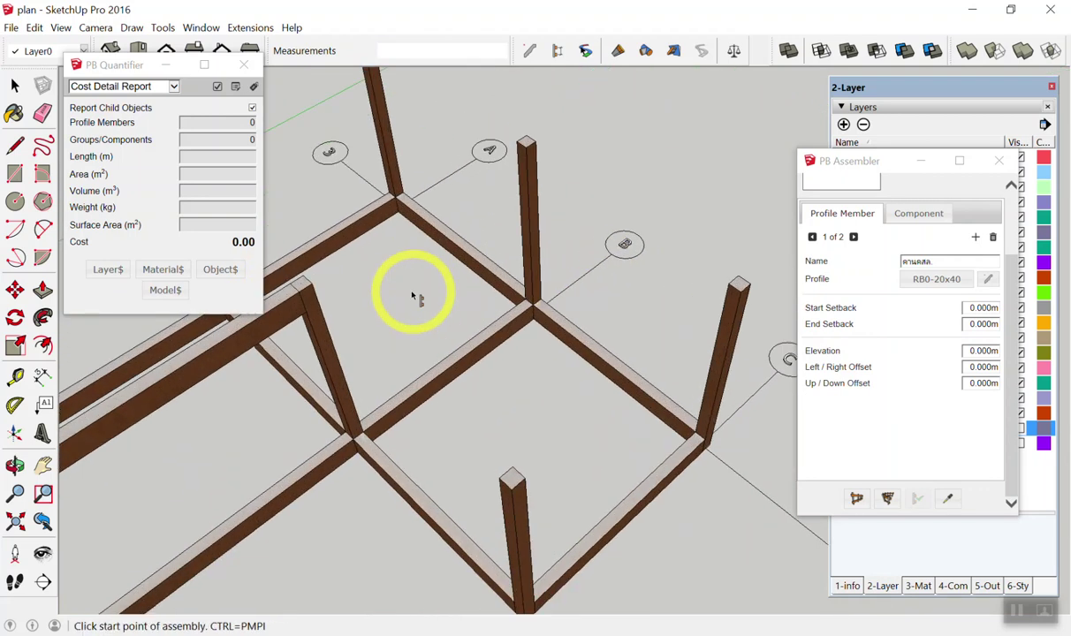
pyautogui.scroll(-1, 377, 287)
pyautogui.click(321, 292)
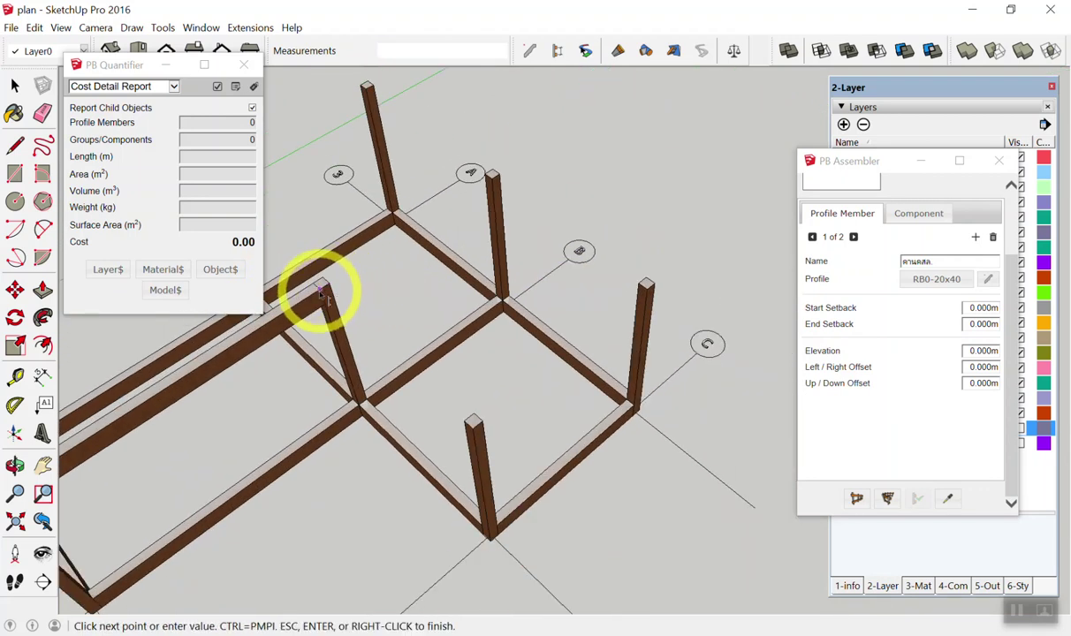
pyautogui.click(468, 425)
pyautogui.moveTo(569, 383)
pyautogui.mouseDown(button='middle')
pyautogui.moveTo(357, 384)
pyautogui.moveTo(329, 343)
pyautogui.mouseUp(button='middle')
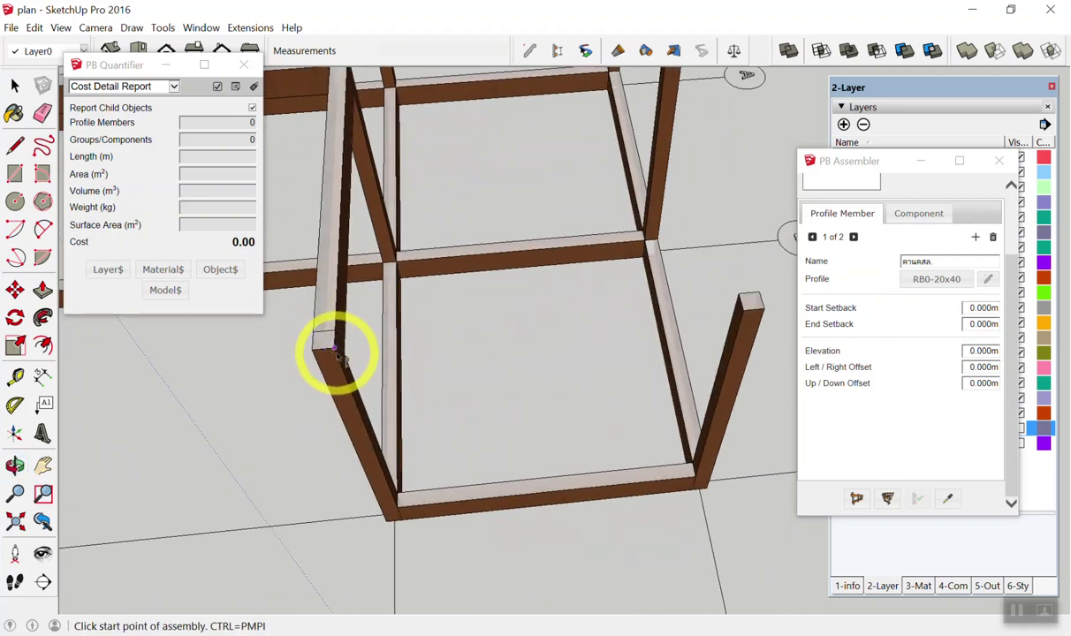
pyautogui.click(334, 347)
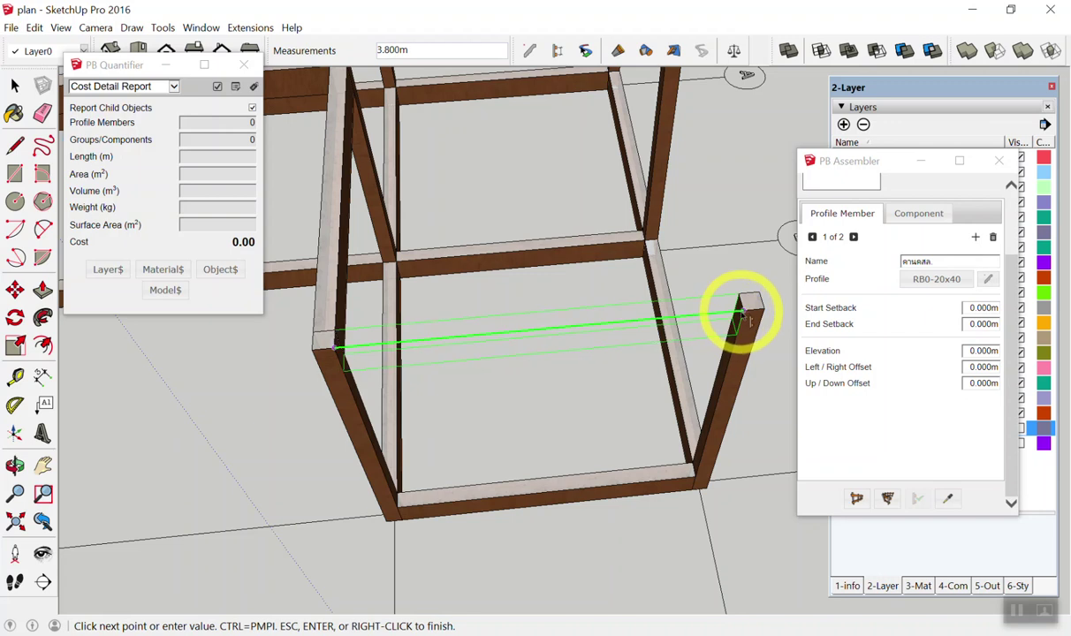
pyautogui.click(723, 315)
pyautogui.moveTo(616, 305); pyautogui.dragTo(358, 304, button='middle')
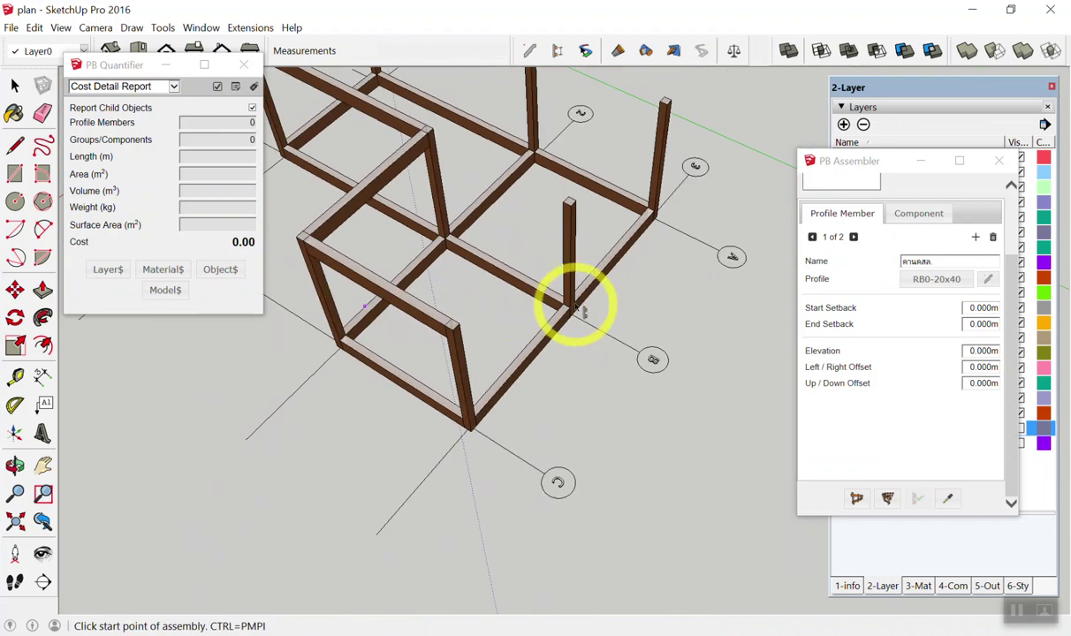
pyautogui.moveTo(581, 303); pyautogui.dragTo(438, 339, button='middle')
pyautogui.click(373, 346)
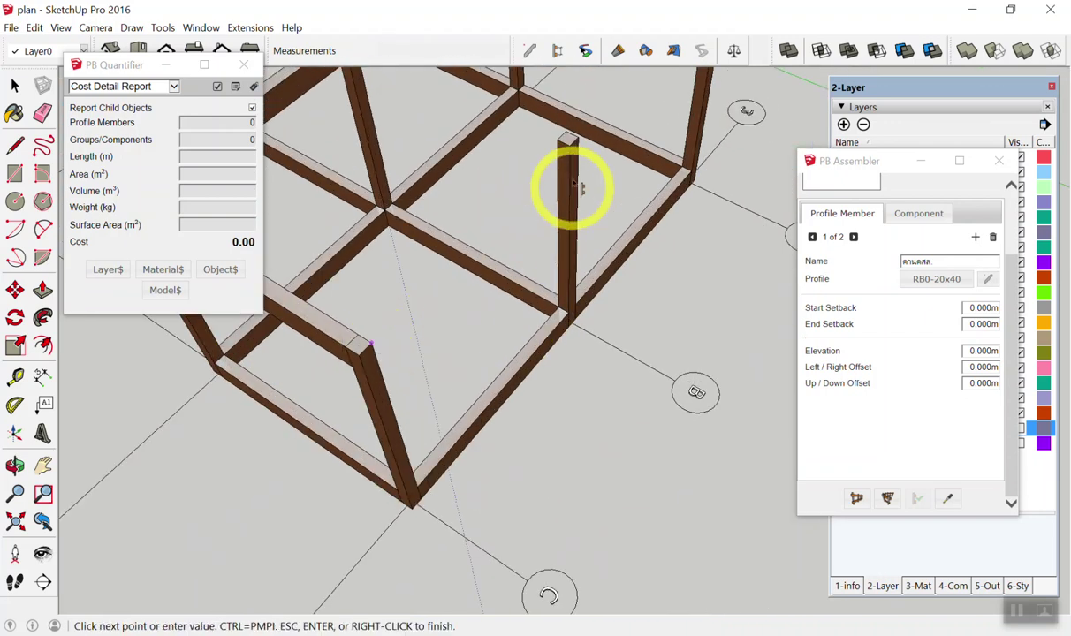
pyautogui.click(566, 146)
# Add top beams to the right post top, the middle post top and the far corner post
pyautogui.moveTo(548, 177)
pyautogui.mouseDown(button='middle')
pyautogui.moveTo(504, 223)
pyautogui.moveTo(426, 186)
pyautogui.moveTo(386, 192)
pyautogui.moveTo(425, 203)
pyautogui.mouseUp(button='middle')
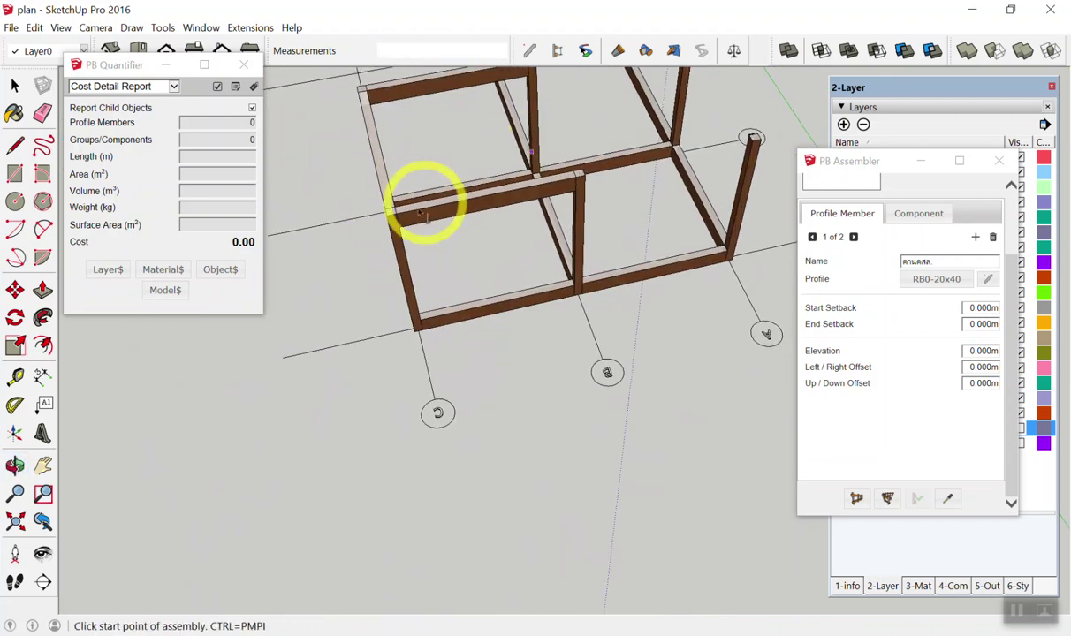
pyautogui.scroll(3, 425, 203)
pyautogui.scroll(2, 424, 239)
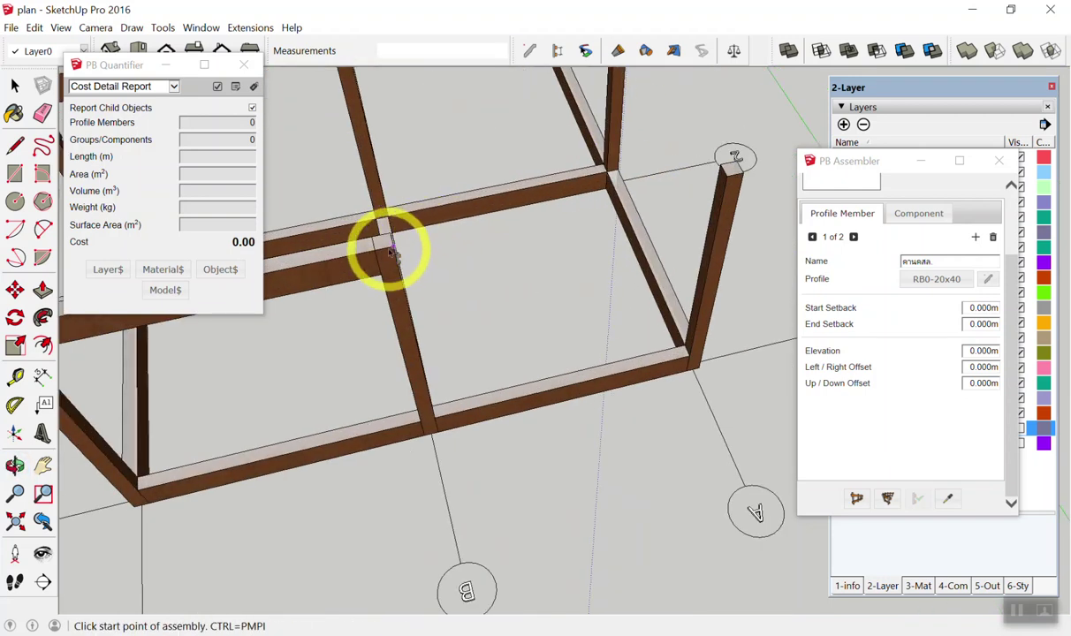
pyautogui.click(389, 244)
pyautogui.click(720, 185)
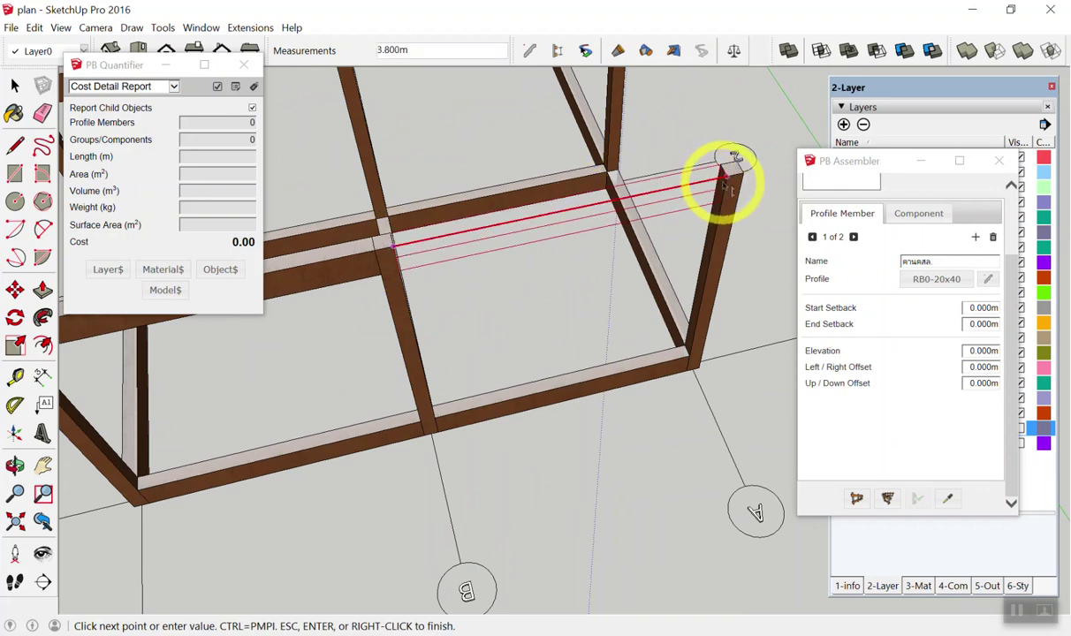
pyautogui.press('Escape')
pyautogui.scroll(-3, 585, 238)
pyautogui.moveTo(391, 246)
pyautogui.mouseDown(button='middle')
pyautogui.moveTo(433, 265)
pyautogui.moveTo(579, 191)
pyautogui.mouseUp(button='middle')
pyautogui.scroll(-2, 530, 237)
pyautogui.scroll(4, 643, 127)
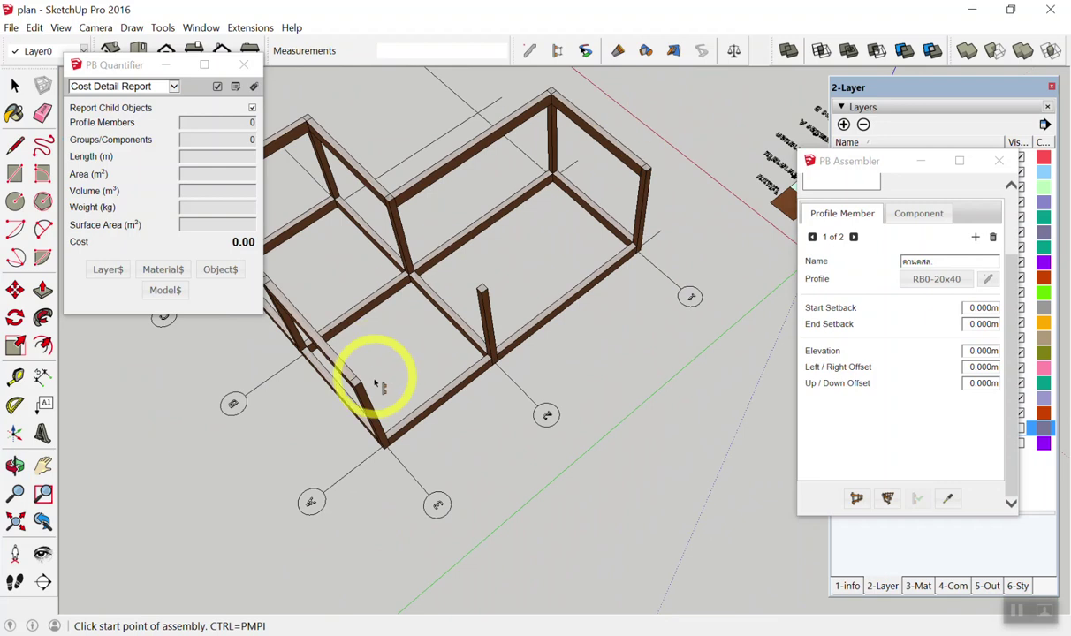
pyautogui.scroll(2, 450, 304)
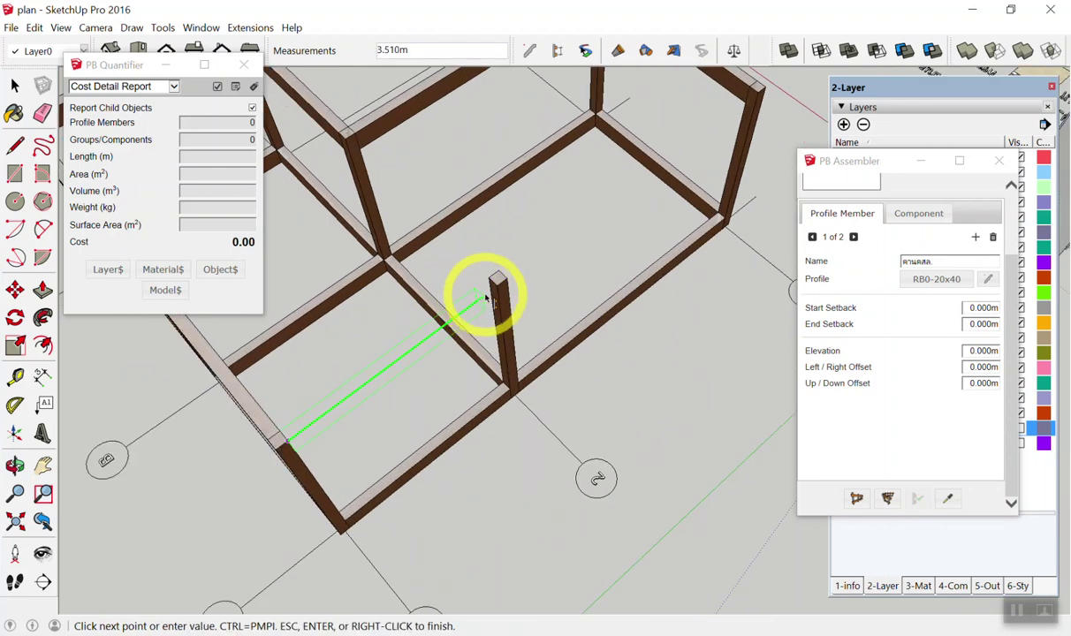
pyautogui.doubleClick(498, 285)
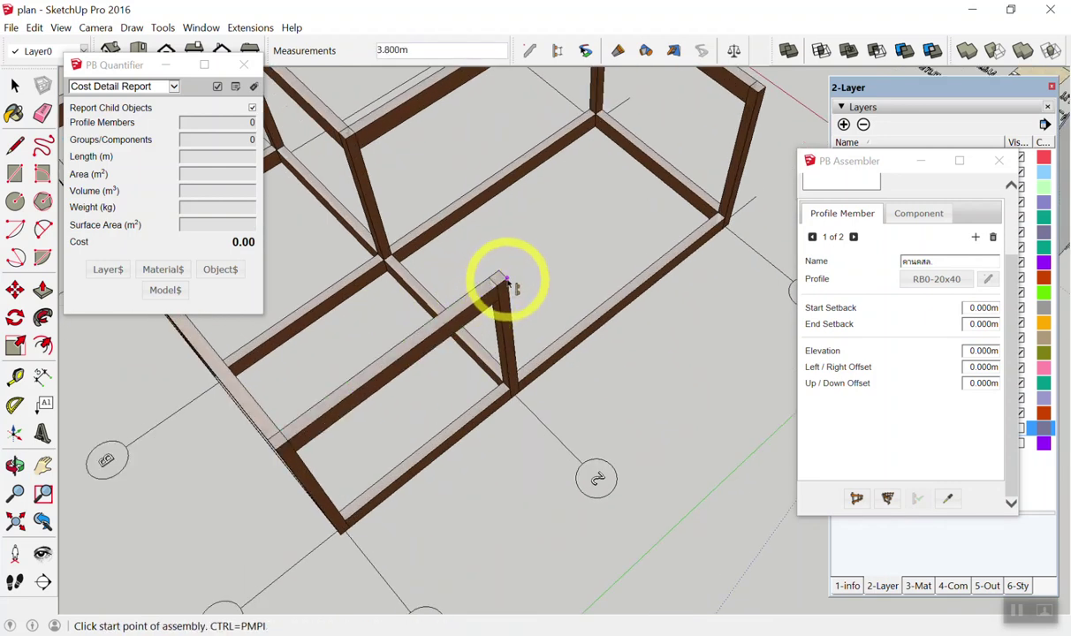
pyautogui.click(503, 281)
pyautogui.scroll(-3, 512, 283)
pyautogui.scroll(2, 684, 145)
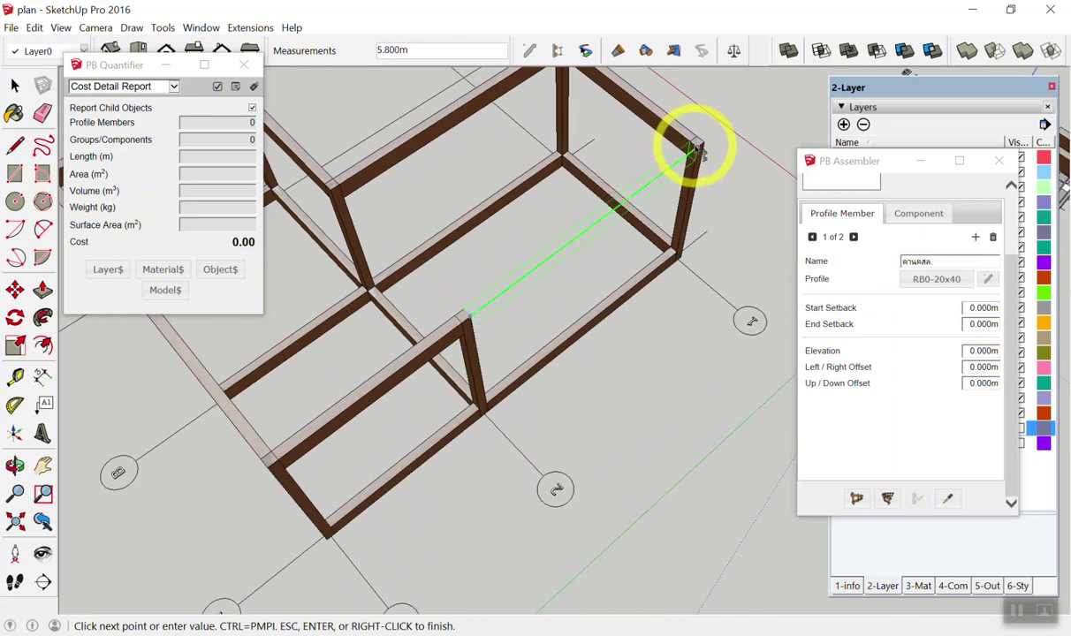
pyautogui.doubleClick(693, 150)
# Finish the remaining top beam running to the far corner post
pyautogui.scroll(-2, 530, 191)
pyautogui.moveTo(530, 191); pyautogui.dragTo(311, 191, button='middle')
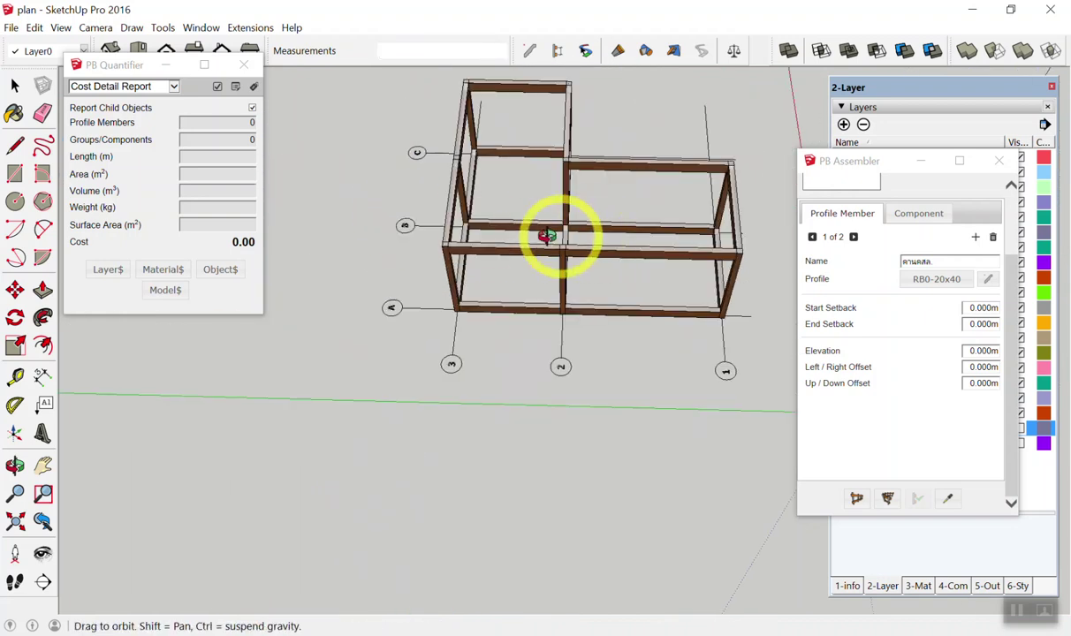
pyautogui.moveTo(548, 235); pyautogui.dragTo(610, 222, button='middle')
pyautogui.scroll(3, 662, 212)
pyautogui.scroll(3, 600, 221)
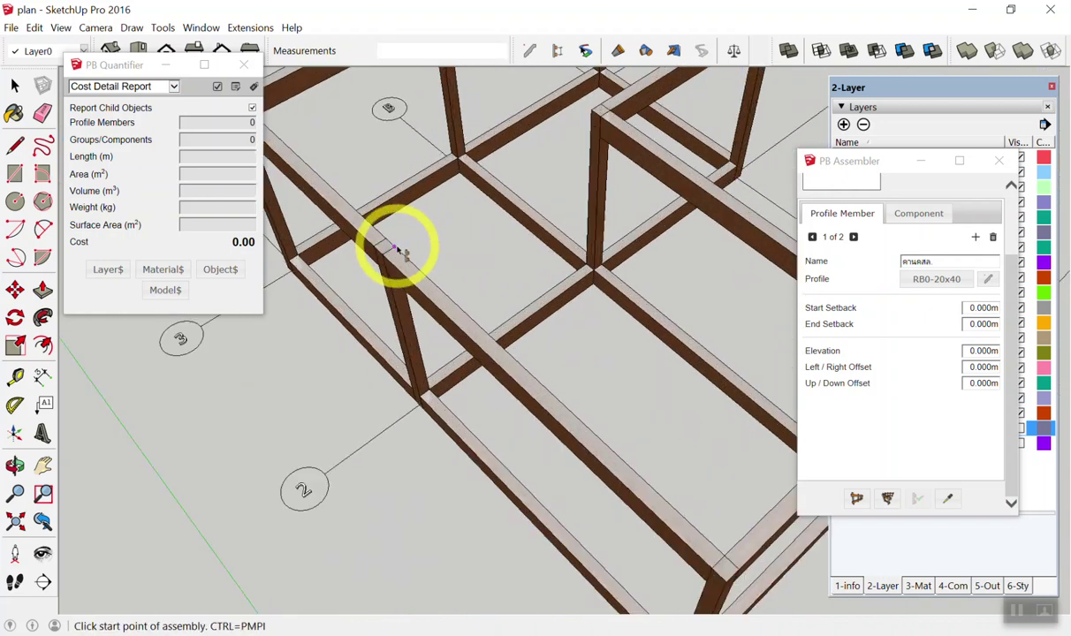
pyautogui.doubleClick(594, 117)
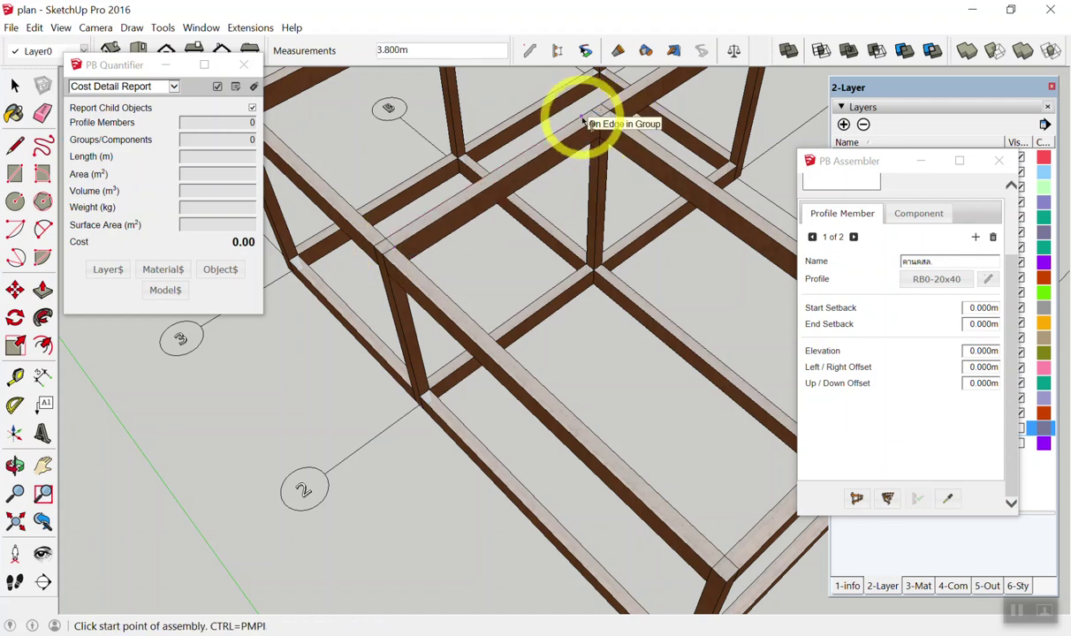
pyautogui.scroll(-3, 545, 196)
pyautogui.moveTo(555, 191)
pyautogui.mouseDown(button='middle')
pyautogui.moveTo(492, 95)
pyautogui.moveTo(519, 189)
pyautogui.mouseUp(button='middle')
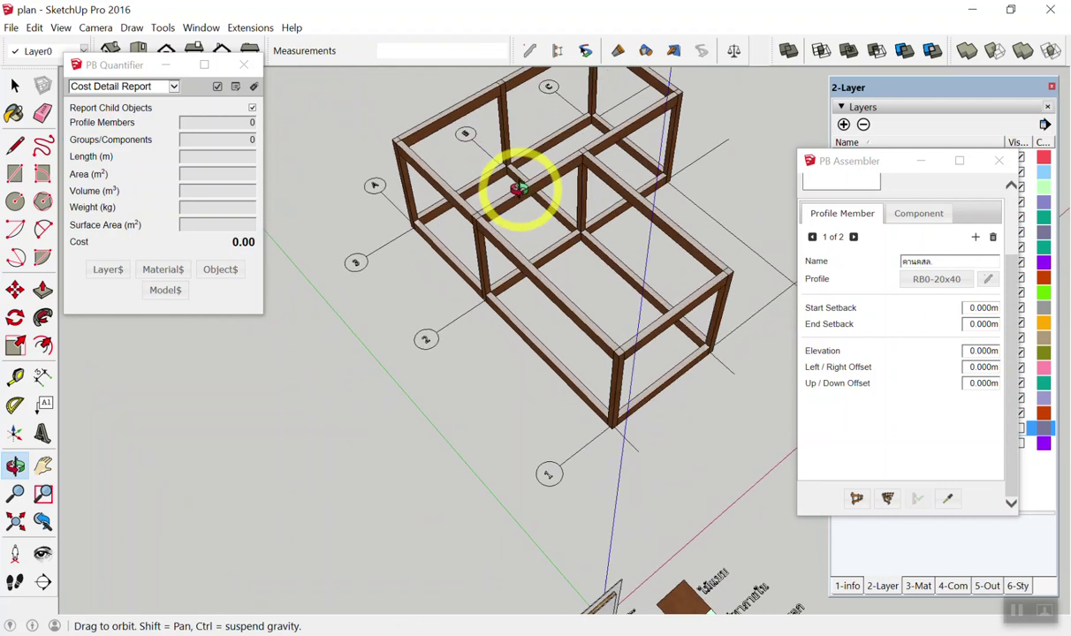
pyautogui.scroll(-5, 477, 203)
pyautogui.moveTo(442, 210)
pyautogui.mouseDown(button='middle')
pyautogui.moveTo(580, 174)
pyautogui.moveTo(521, 12)
pyautogui.moveTo(665, 162)
pyautogui.moveTo(653, 172)
pyautogui.moveTo(607, 64)
pyautogui.moveTo(533, 167)
pyautogui.mouseUp(button='middle')
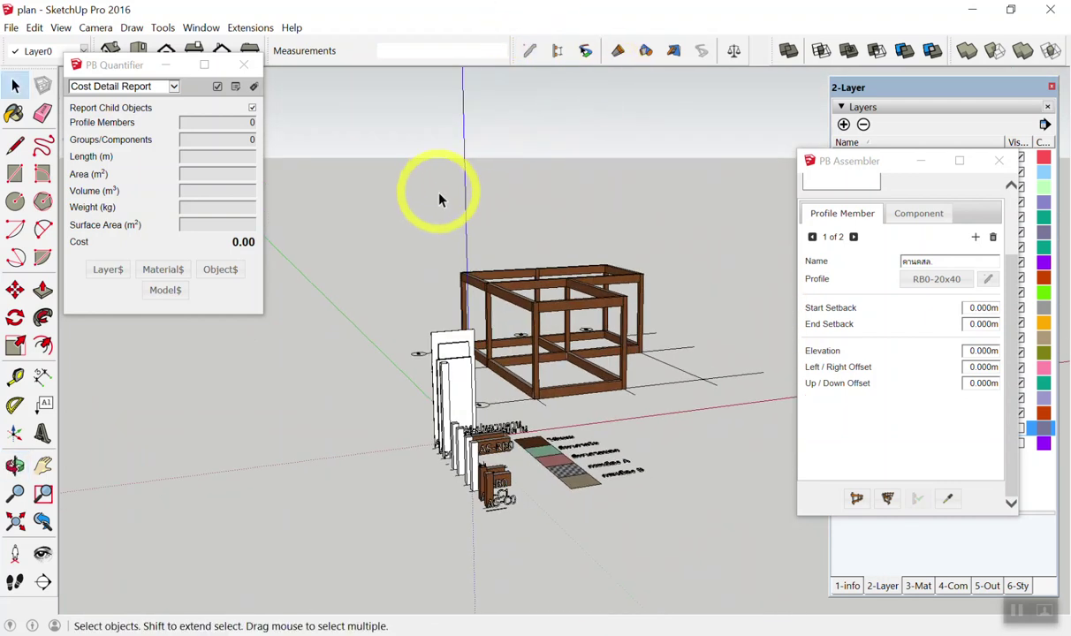
pyautogui.scroll(3, 565, 292)
# Window-select the frame members to check their cost, then clear the selection
pyautogui.moveTo(669, 318); pyautogui.dragTo(509, 256, button='middle')
pyautogui.moveTo(429, 205)
pyautogui.mouseDown()
pyautogui.moveTo(704, 341)
pyautogui.moveTo(741, 329)
pyautogui.mouseUp()
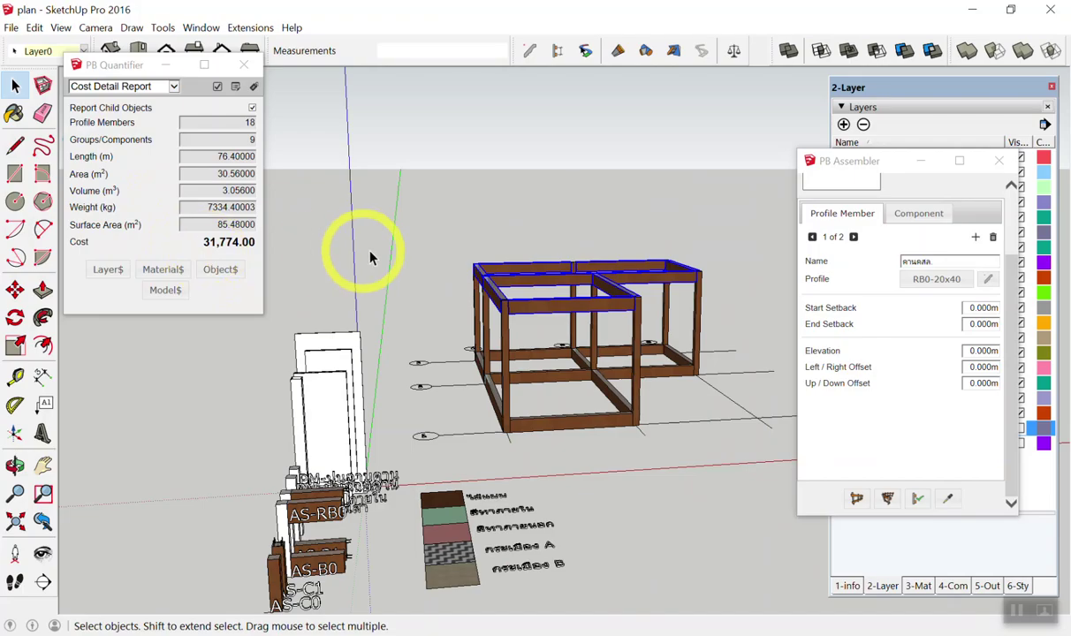
pyautogui.moveTo(433, 292)
pyautogui.mouseDown(button='middle')
pyautogui.moveTo(461, 322)
pyautogui.moveTo(483, 326)
pyautogui.moveTo(586, 240)
pyautogui.moveTo(705, 287)
pyautogui.mouseUp(button='middle')
pyautogui.scroll(3, 545, 108)
pyautogui.moveTo(545, 108)
pyautogui.mouseDown(button='middle')
pyautogui.moveTo(592, 174)
pyautogui.moveTo(686, 167)
pyautogui.mouseUp(button='middle')
pyautogui.click(686, 167)
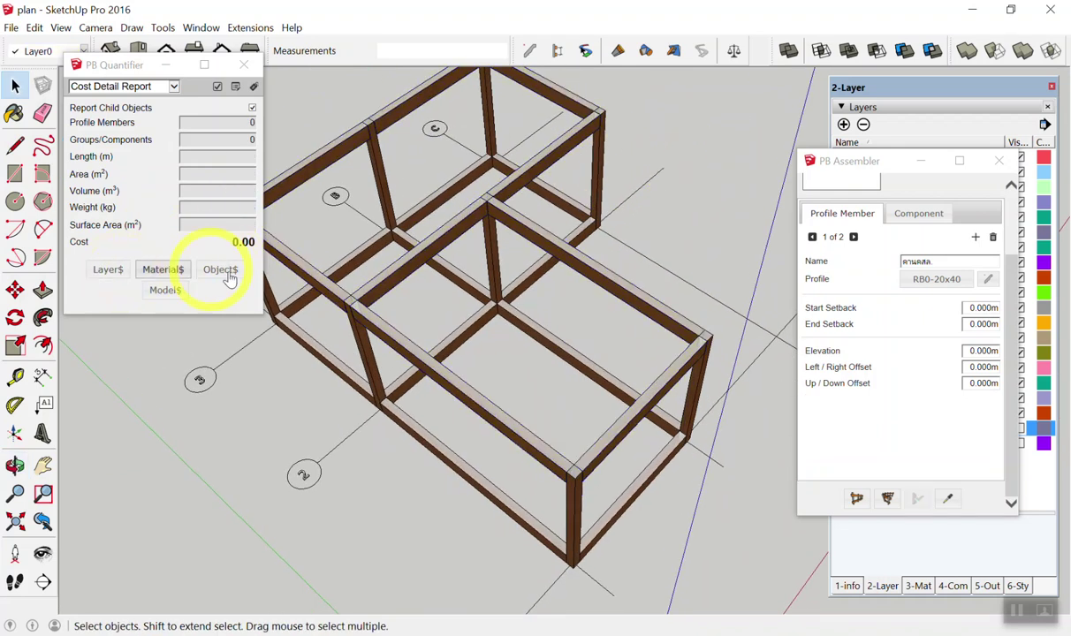
# Start another RB0 beam at a post top, then cancel it
pyautogui.click(856, 498)
pyautogui.scroll(3, 373, 115)
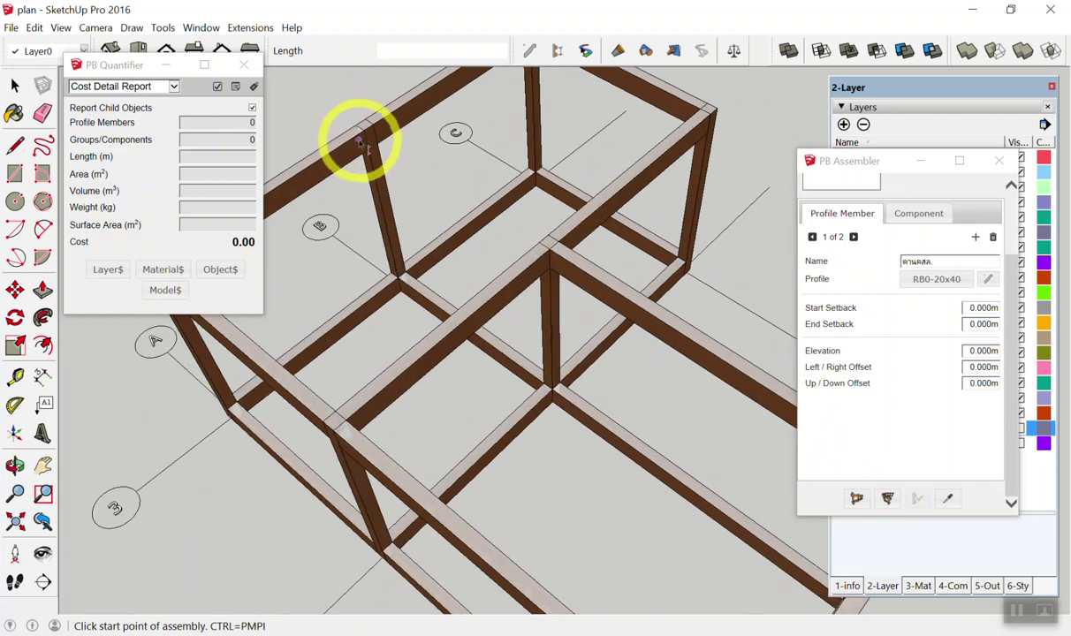
pyautogui.click(365, 134)
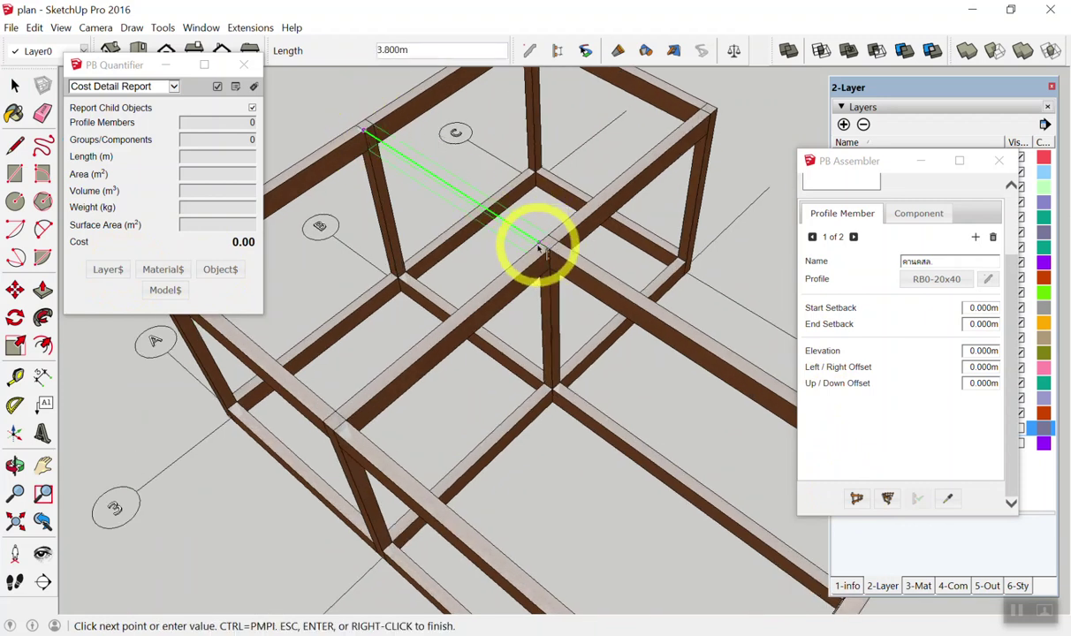
pyautogui.scroll(-3, 530, 234)
pyautogui.scroll(-3, 538, 177)
pyautogui.press('Escape')
# Window-select the lower frame members, then the top beams, to compare their costs
pyautogui.moveTo(550, 143)
pyautogui.mouseDown(button='middle')
pyautogui.moveTo(502, 34)
pyautogui.moveTo(729, 355)
pyautogui.moveTo(559, 335)
pyautogui.moveTo(420, 301)
pyautogui.mouseUp(button='middle')
pyautogui.scroll(2, 597, 353)
pyautogui.scroll(3, 681, 358)
pyautogui.moveTo(681, 359); pyautogui.dragTo(685, 375, button='middle')
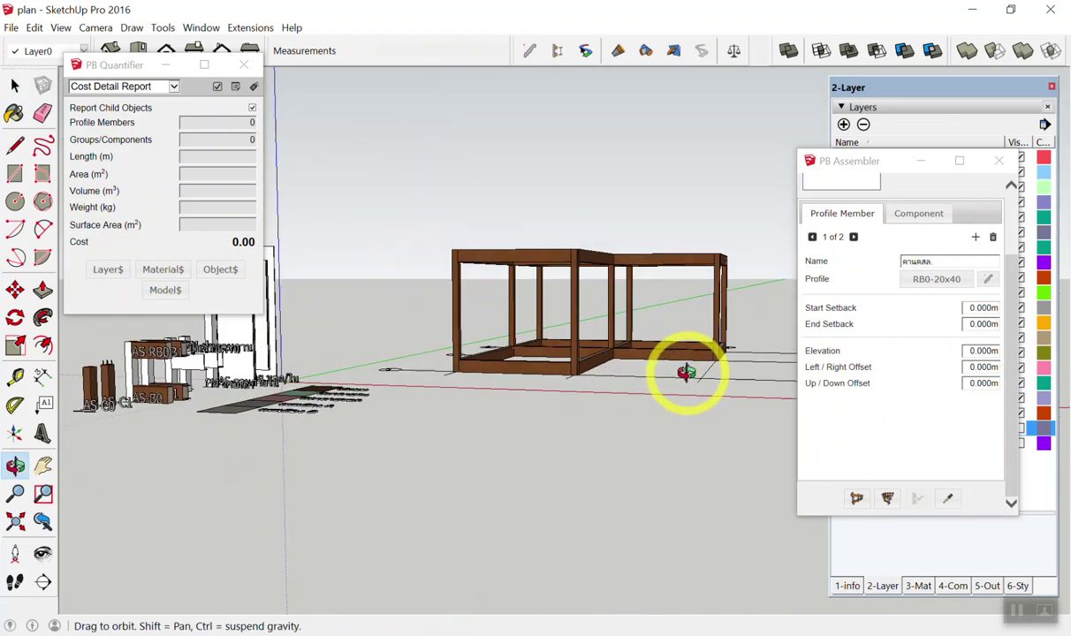
pyautogui.moveTo(433, 323); pyautogui.dragTo(755, 450)
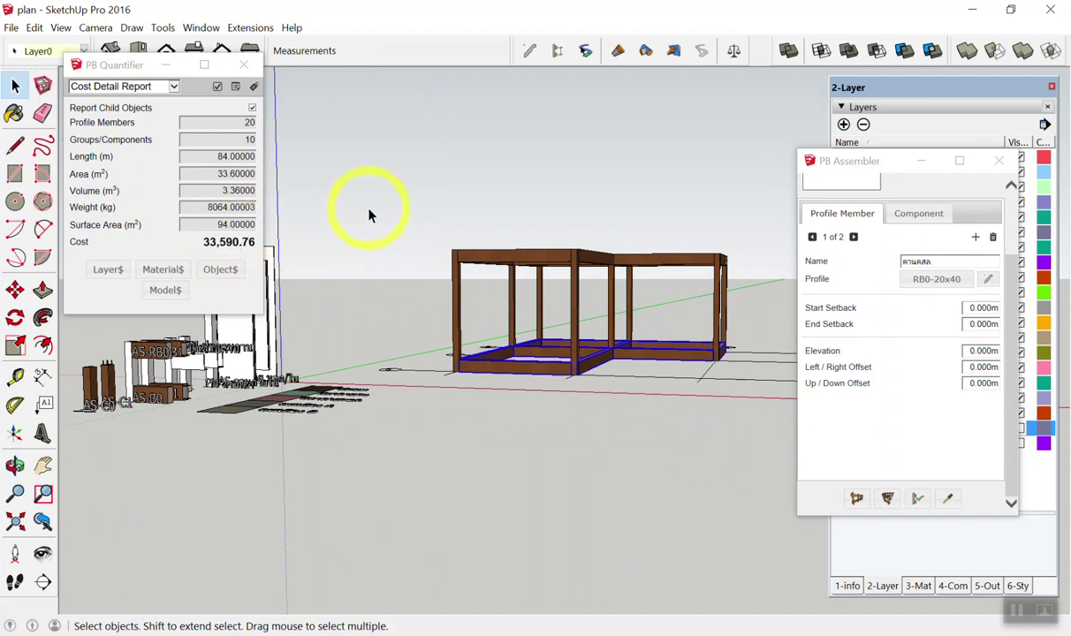
pyautogui.moveTo(366, 199); pyautogui.dragTo(764, 312)
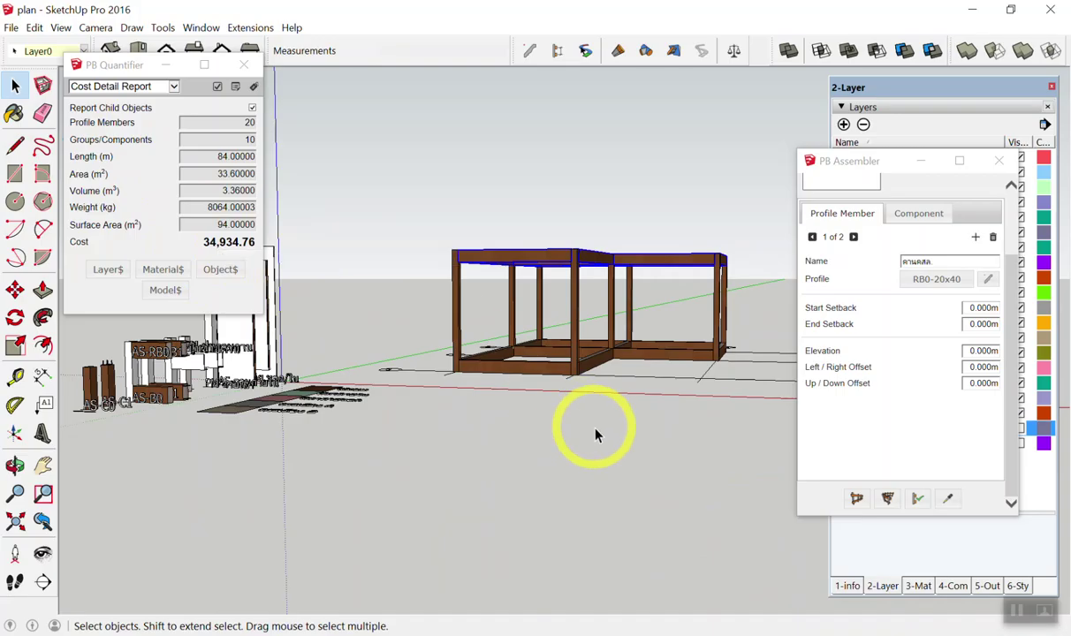
pyautogui.click(594, 428)
# Reselect the bottom members, then settle on the top beams, totalling 34,934.76 for 20 profile members
pyautogui.moveTo(404, 446); pyautogui.dragTo(755, 335)
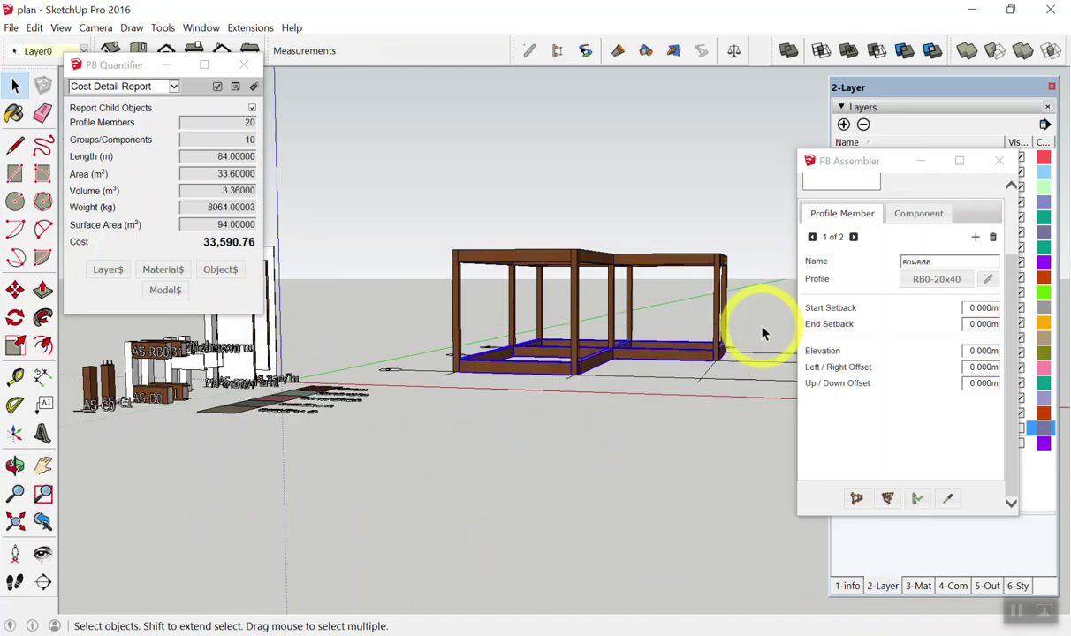
pyautogui.moveTo(397, 225); pyautogui.dragTo(752, 299)
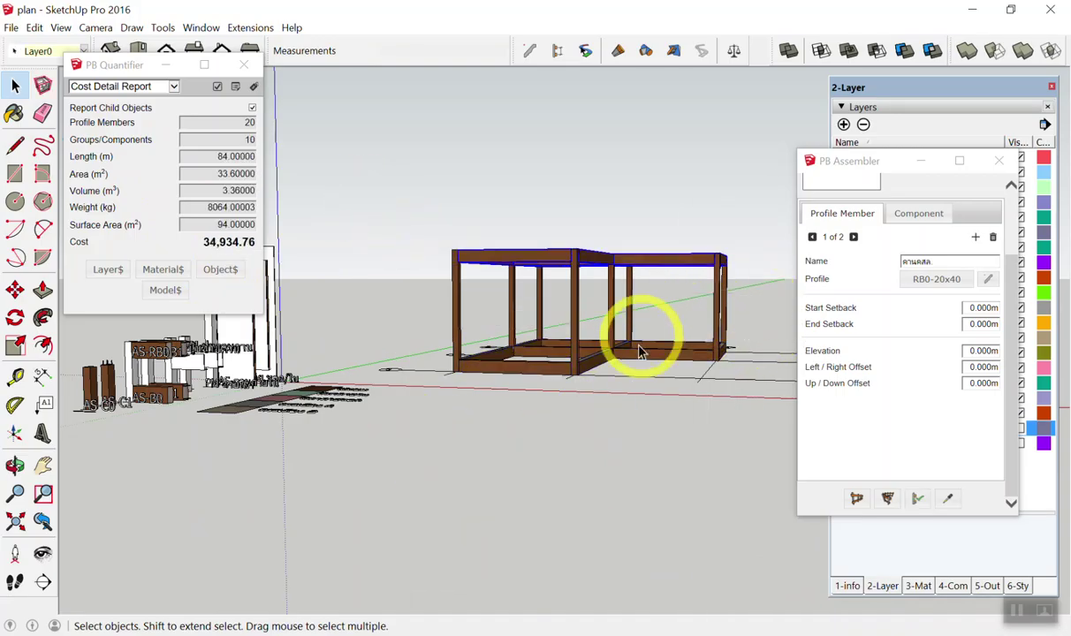
pyautogui.scroll(3, 747, 292)
pyautogui.scroll(1, 746, 292)
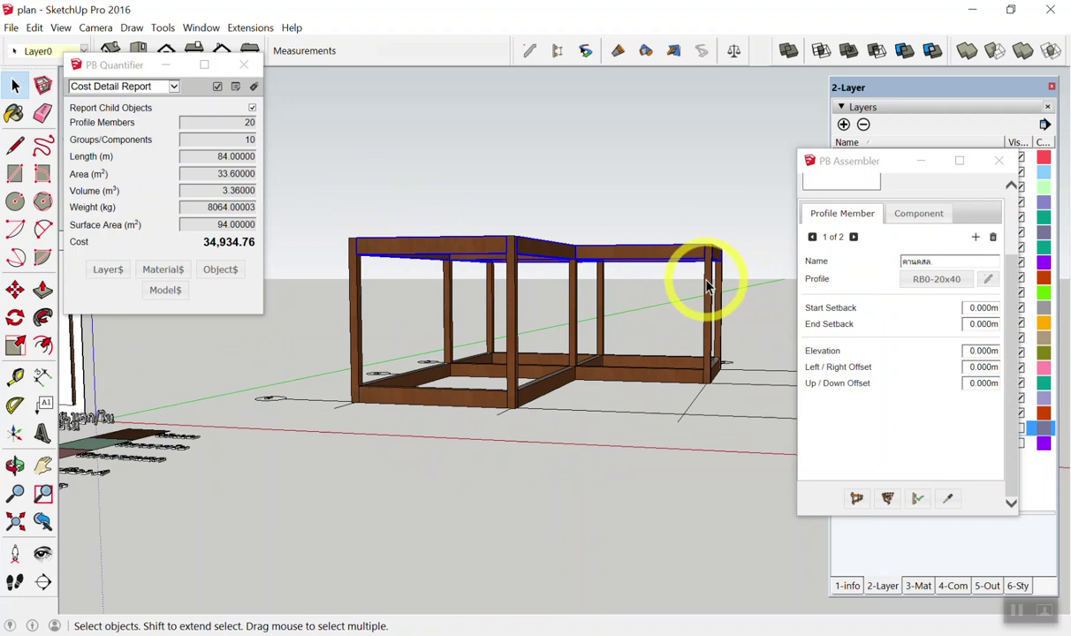
pyautogui.click(382, 172)
pyautogui.moveTo(382, 173)
pyautogui.mouseDown(button='middle')
pyautogui.moveTo(440, 199)
pyautogui.moveTo(358, 183)
pyautogui.mouseUp(button='middle')
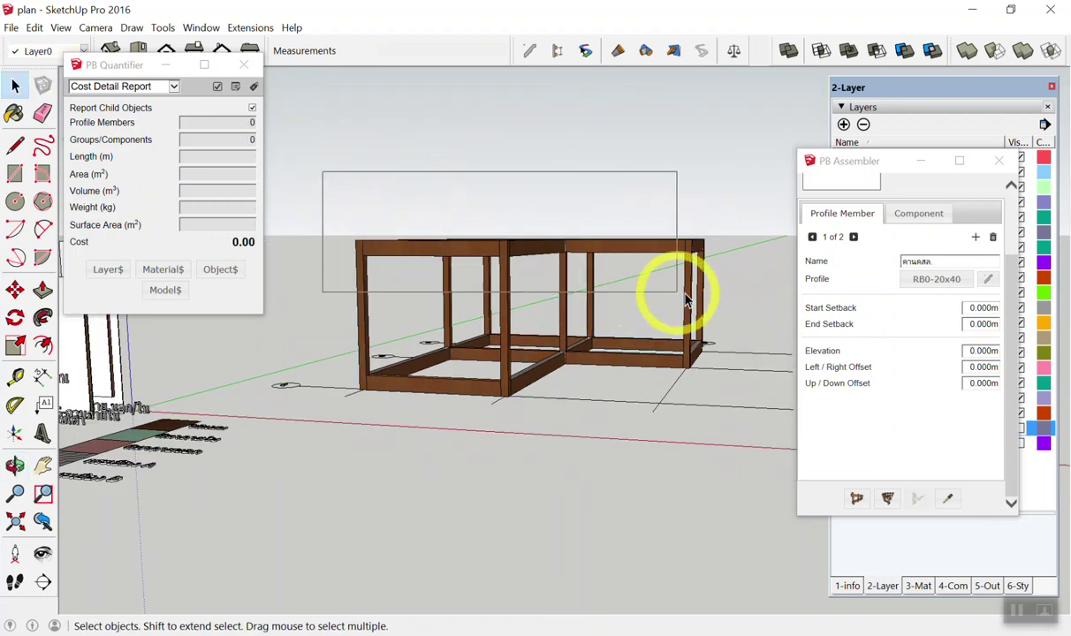
pyautogui.moveTo(346, 204); pyautogui.dragTo(696, 278)
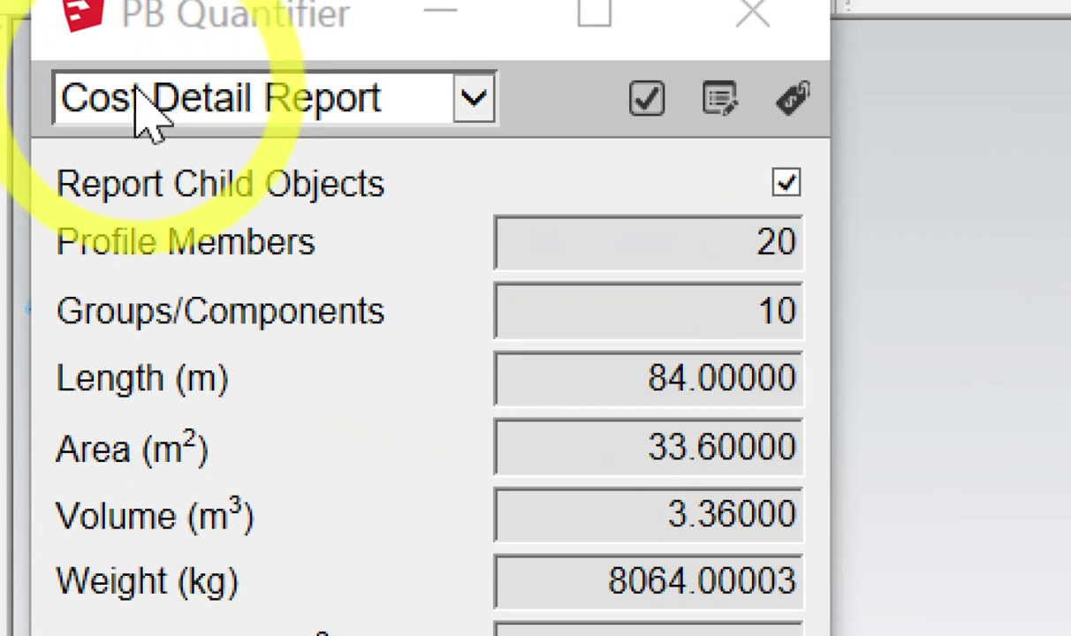
# Generate the Cost Detail Report in PB Quantifier, review a line item, and close it
pyautogui.click(115, 96)
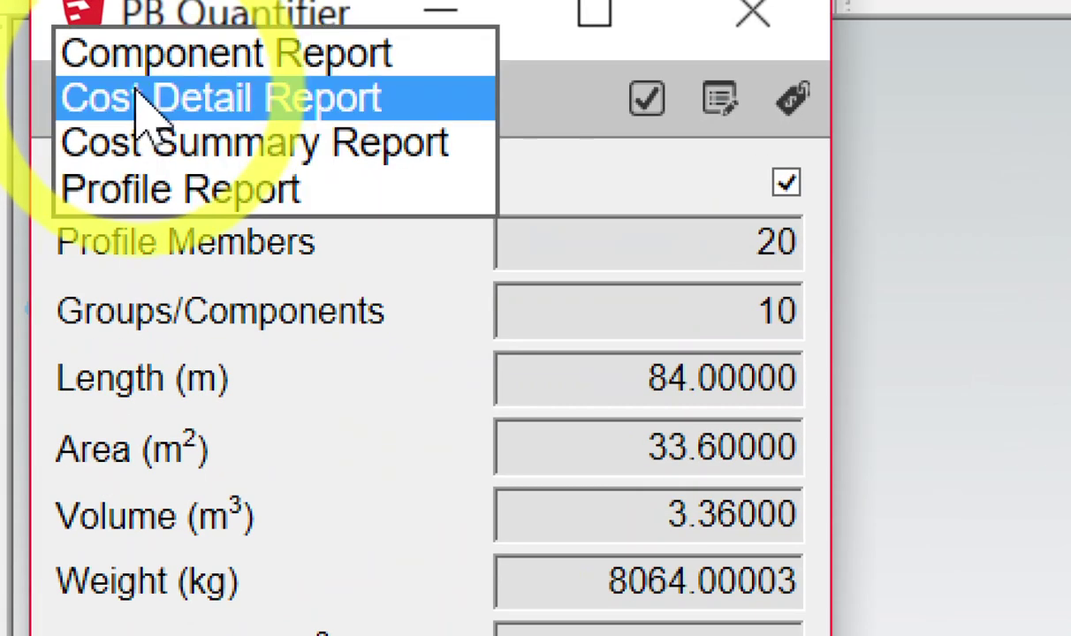
pyautogui.click(139, 97)
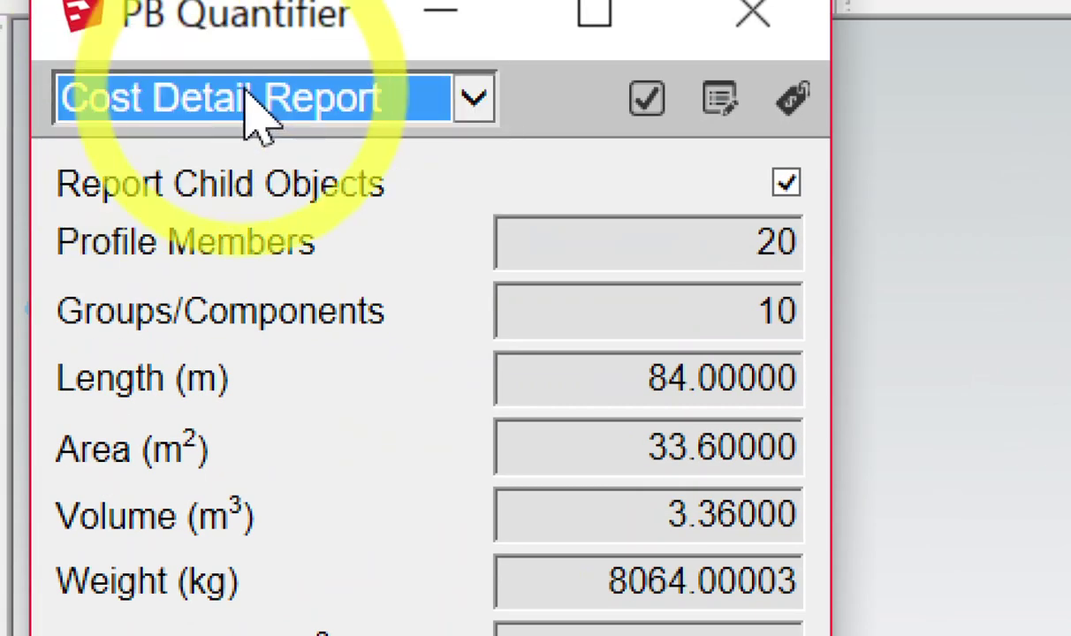
pyautogui.click(648, 104)
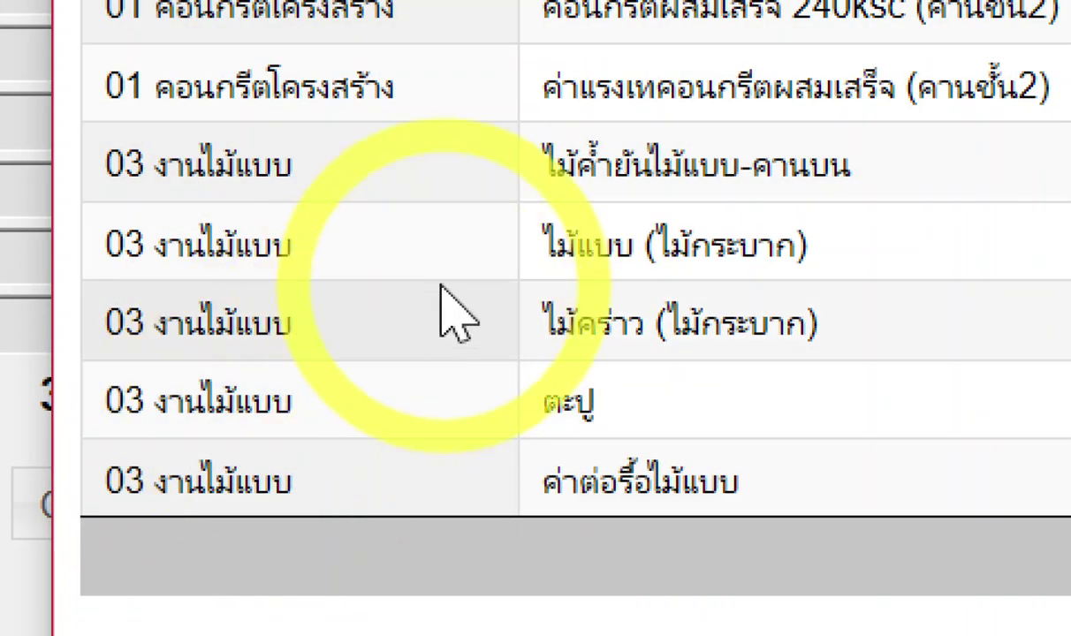
pyautogui.moveTo(547, 168); pyautogui.dragTo(899, 173)
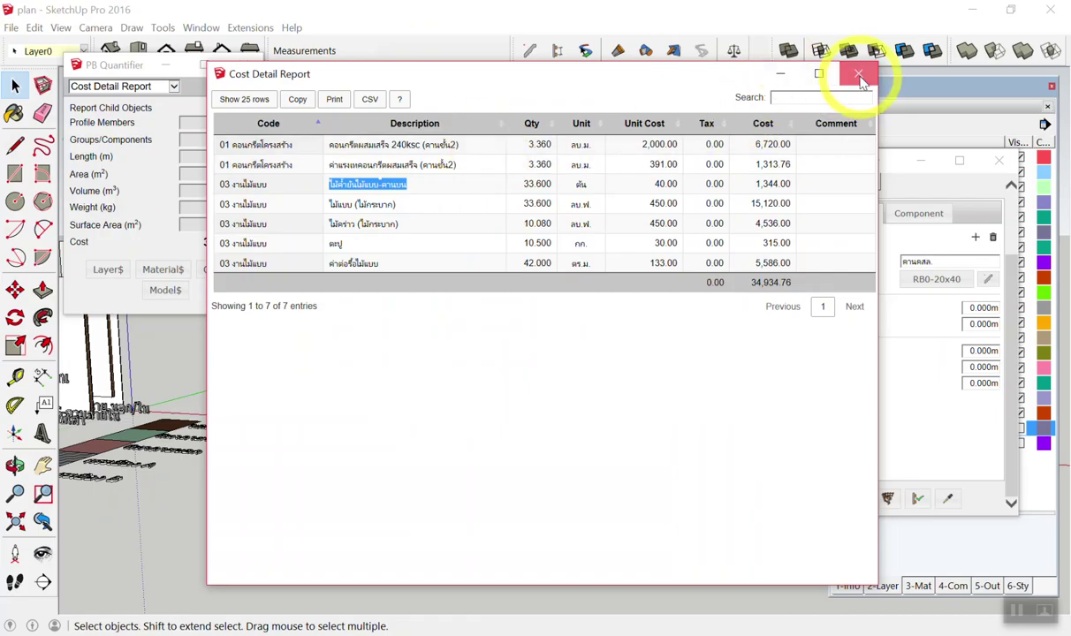
pyautogui.click(861, 80)
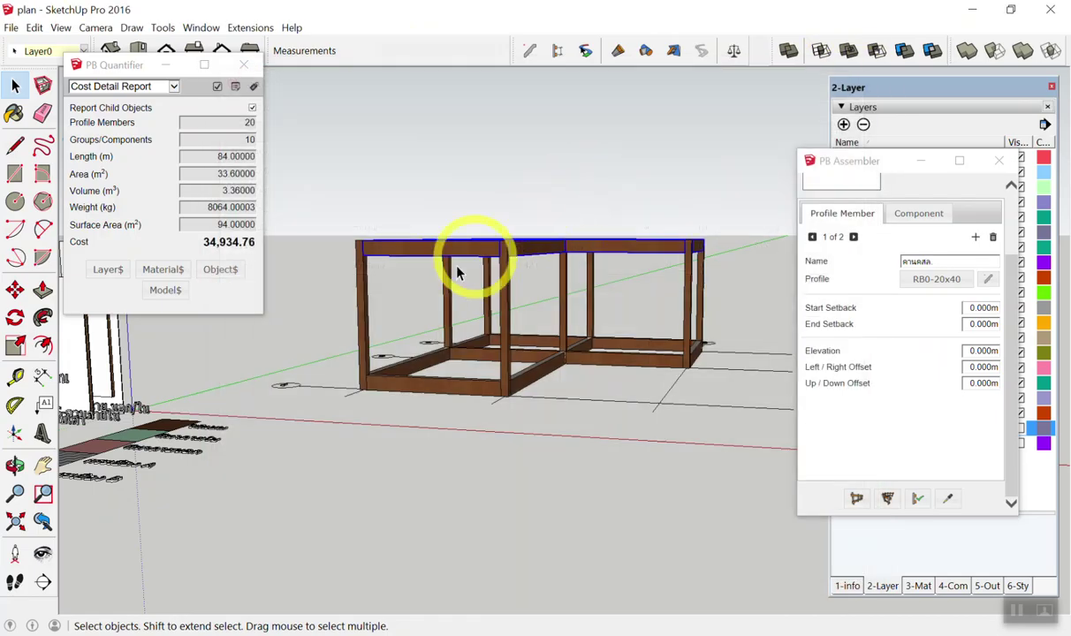
# Box-select the lower ring of beams and review its cost breakdown totalling 33,590.76
pyautogui.moveTo(328, 364)
pyautogui.mouseDown()
pyautogui.moveTo(681, 449)
pyautogui.moveTo(657, 426)
pyautogui.mouseUp()
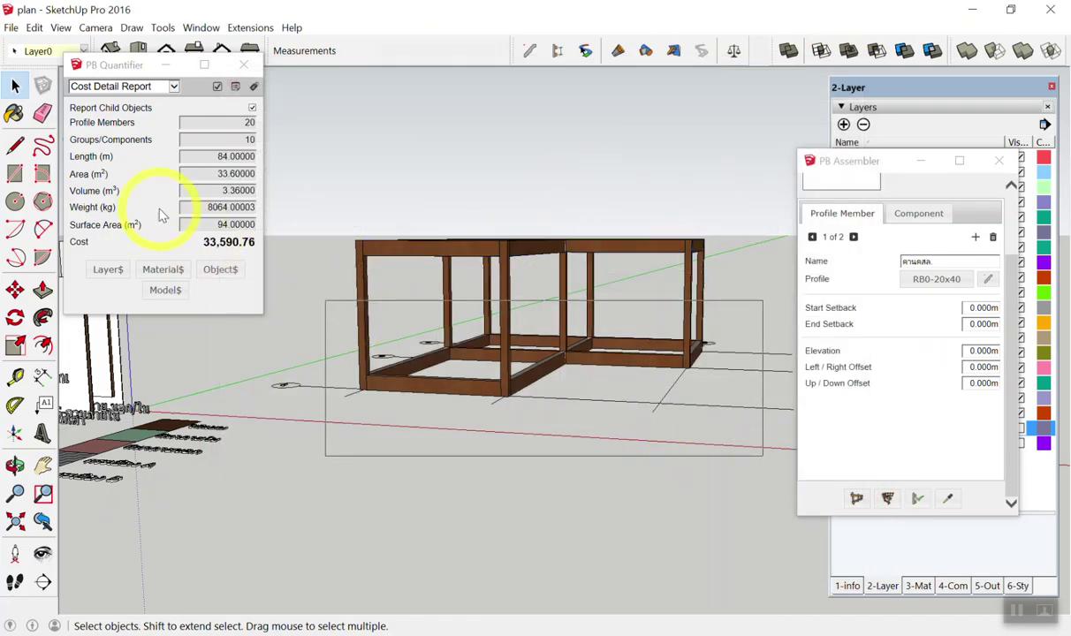
pyautogui.click(214, 91)
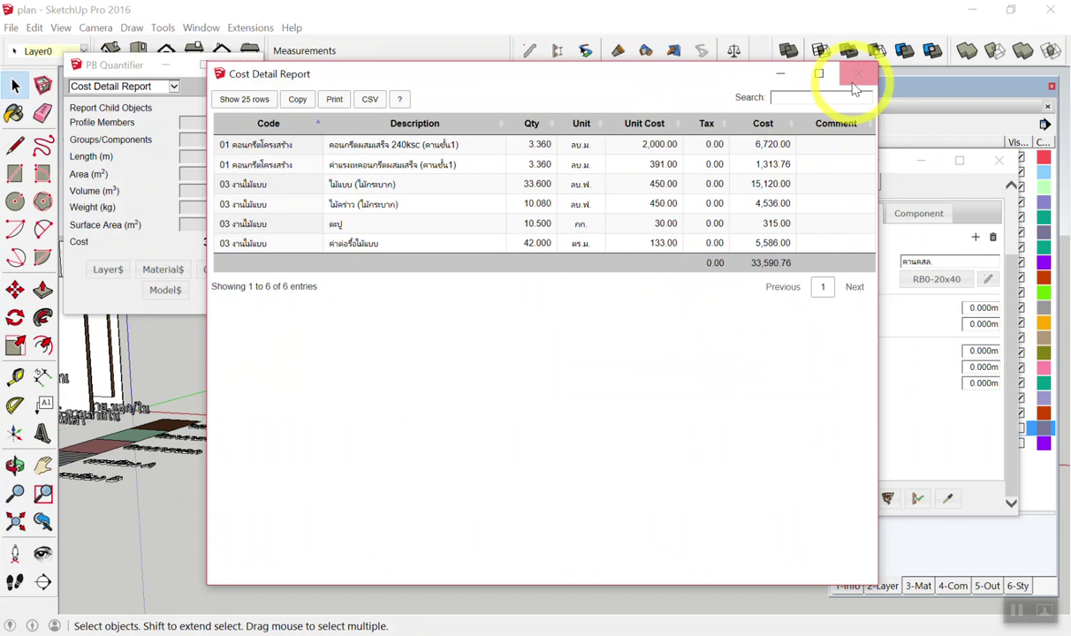
pyautogui.click(853, 73)
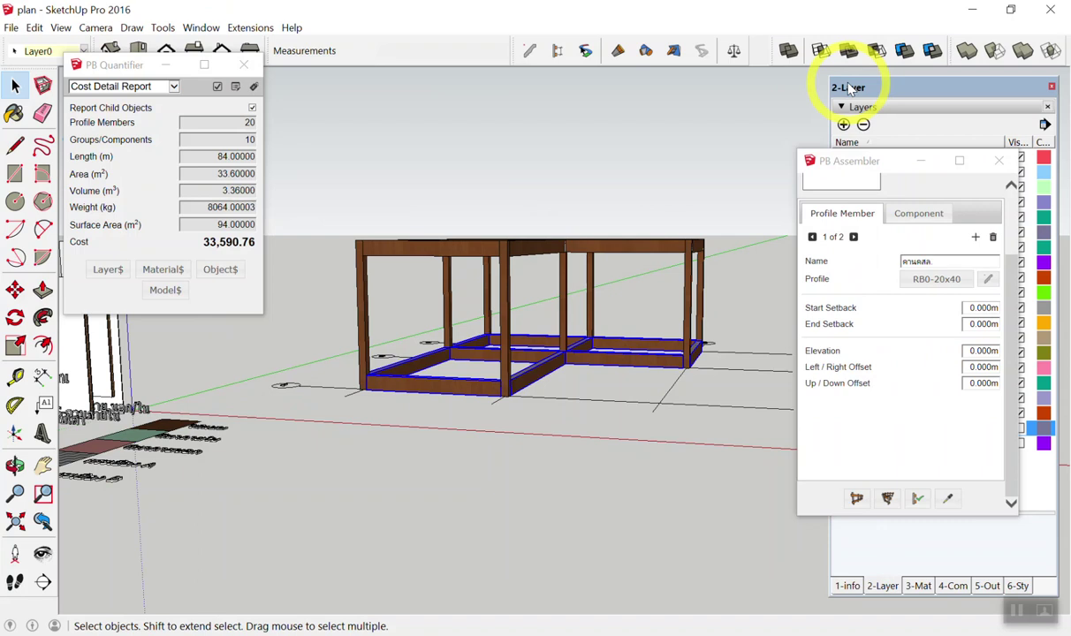
# Clear the beam selection so the cost takeoff returns to zero
pyautogui.click(653, 120)
pyautogui.moveTo(654, 119)
pyautogui.mouseDown(button='middle')
pyautogui.moveTo(640, 267)
pyautogui.moveTo(680, 155)
pyautogui.mouseUp(button='middle')
pyautogui.scroll(2, 680, 155)
pyautogui.scroll(2, 672, 150)
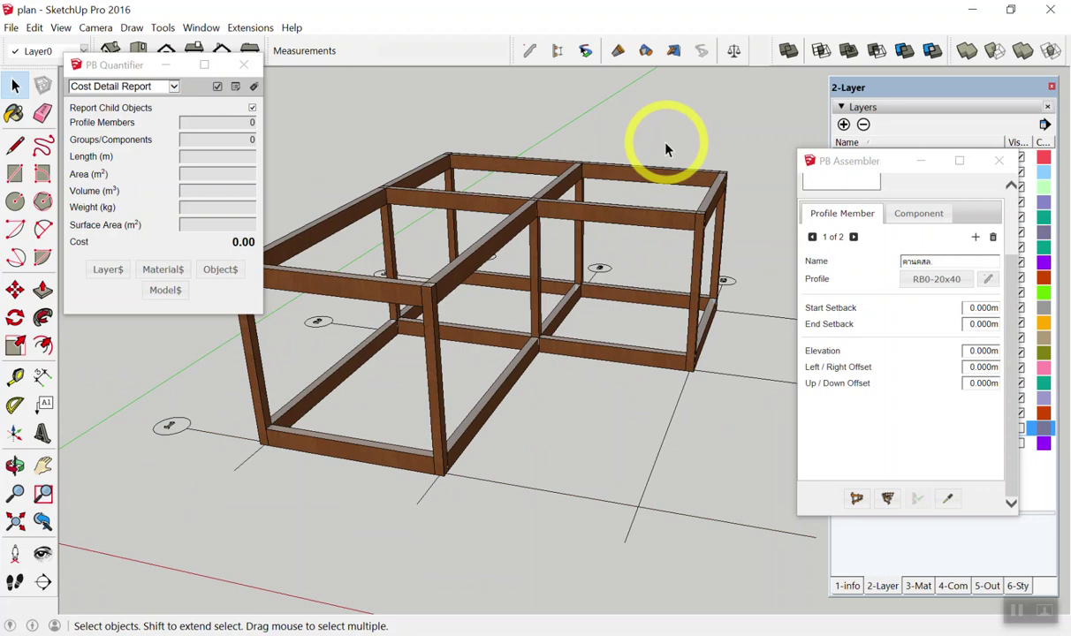
pyautogui.scroll(-3, 698, 172)
pyautogui.scroll(-2, 729, 179)
# Move the PB Assembler window off the Layers panel to reveal every layer
pyautogui.moveTo(404, 189); pyautogui.dragTo(415, 296, button='middle')
pyautogui.scroll(1, 394, 282)
pyautogui.scroll(1, 406, 250)
pyautogui.scroll(1, 406, 251)
pyautogui.scroll(2, 408, 263)
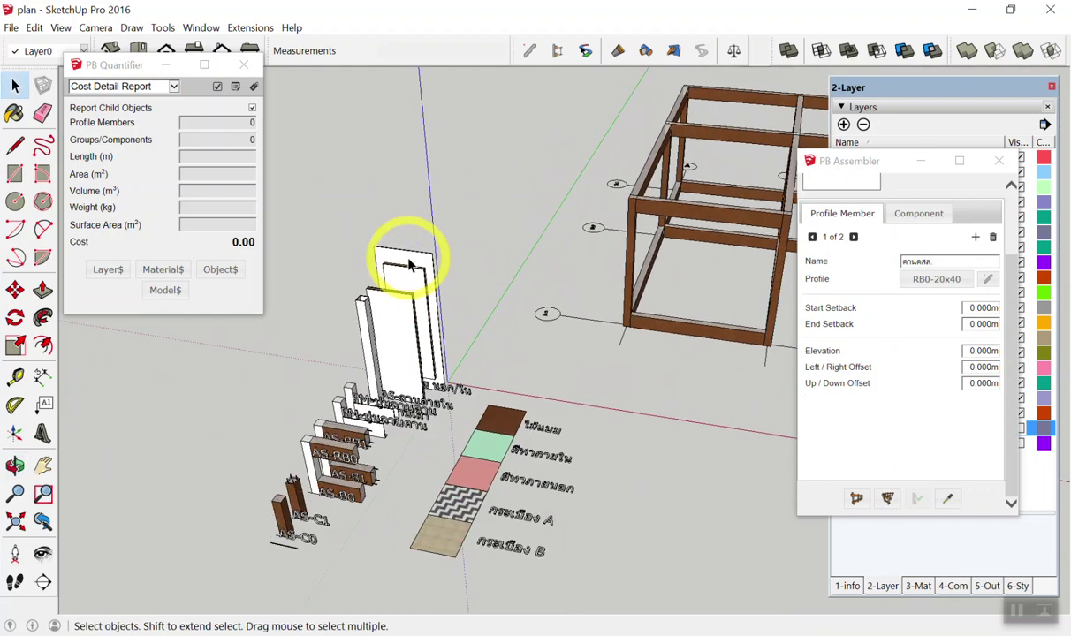
pyautogui.scroll(-2, 408, 263)
pyautogui.scroll(1, 722, 152)
pyautogui.scroll(1, 396, 301)
pyautogui.scroll(1, 583, 255)
pyautogui.scroll(-1, 583, 255)
pyautogui.scroll(-1, 605, 181)
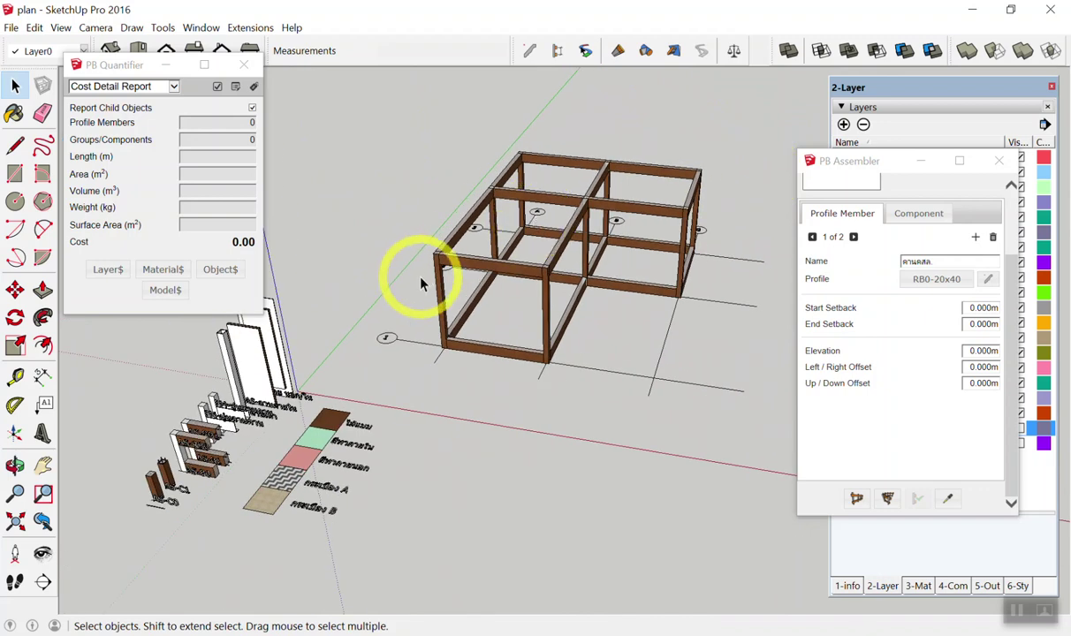
pyautogui.scroll(-1, 420, 280)
pyautogui.scroll(1, 289, 191)
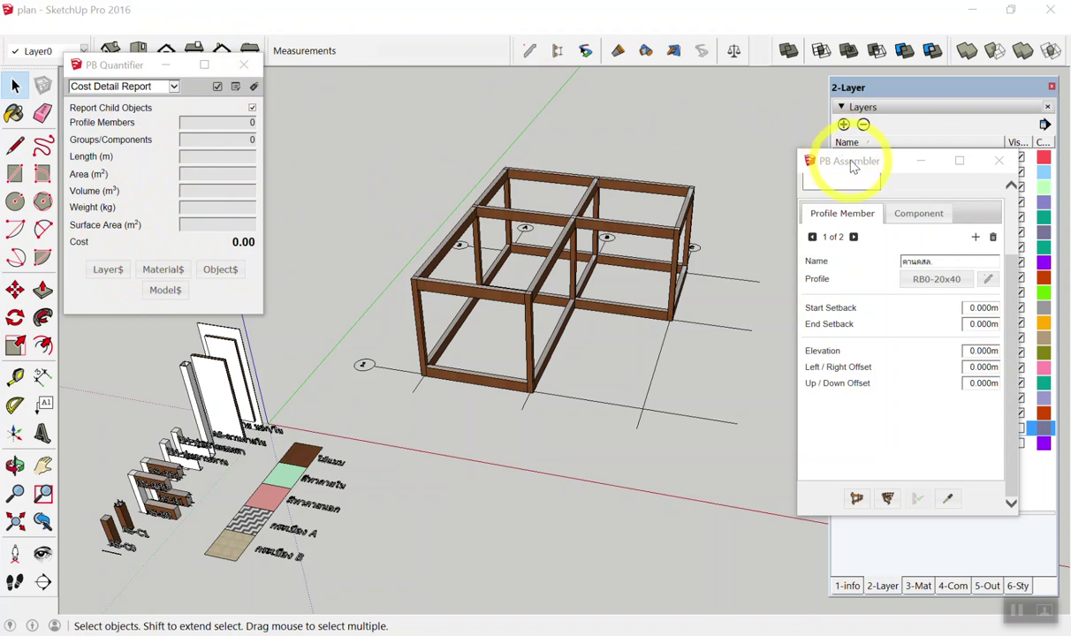
pyautogui.moveTo(848, 163); pyautogui.dragTo(287, 100)
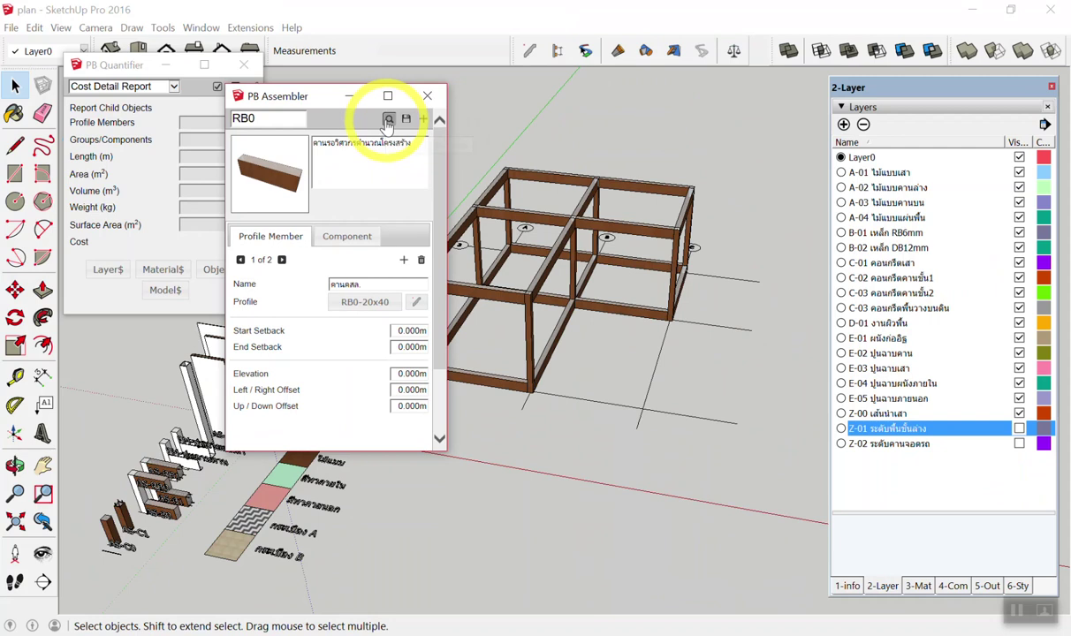
# Load the interior brick wall assembly ผนังก่ออิฐภายใน from the Assembly Browser and set the window aside
pyautogui.click(388, 119)
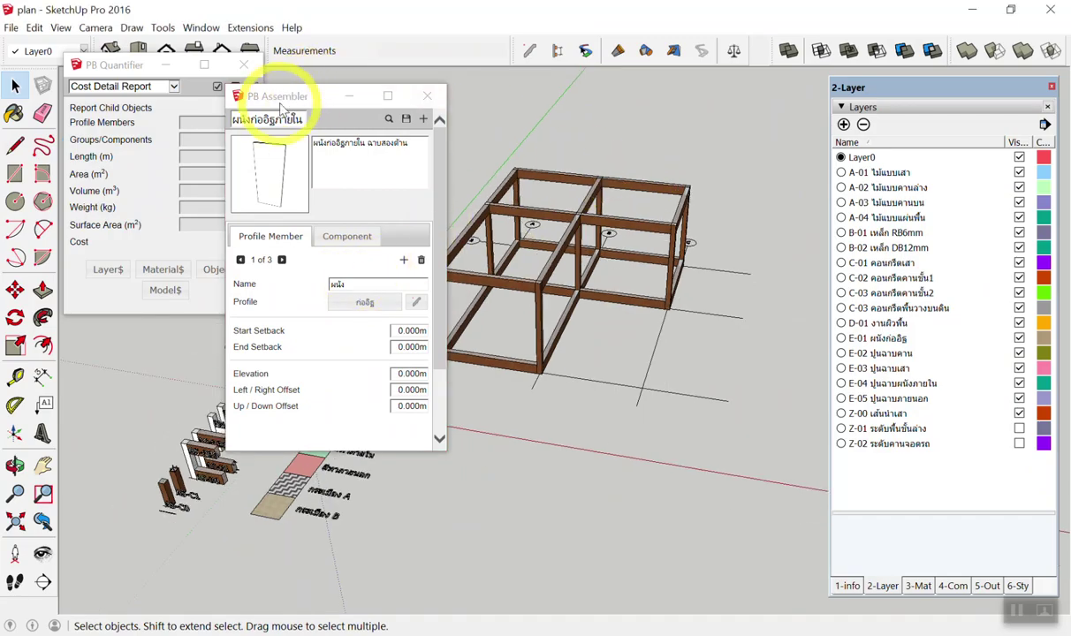
pyautogui.moveTo(276, 95); pyautogui.dragTo(677, 161)
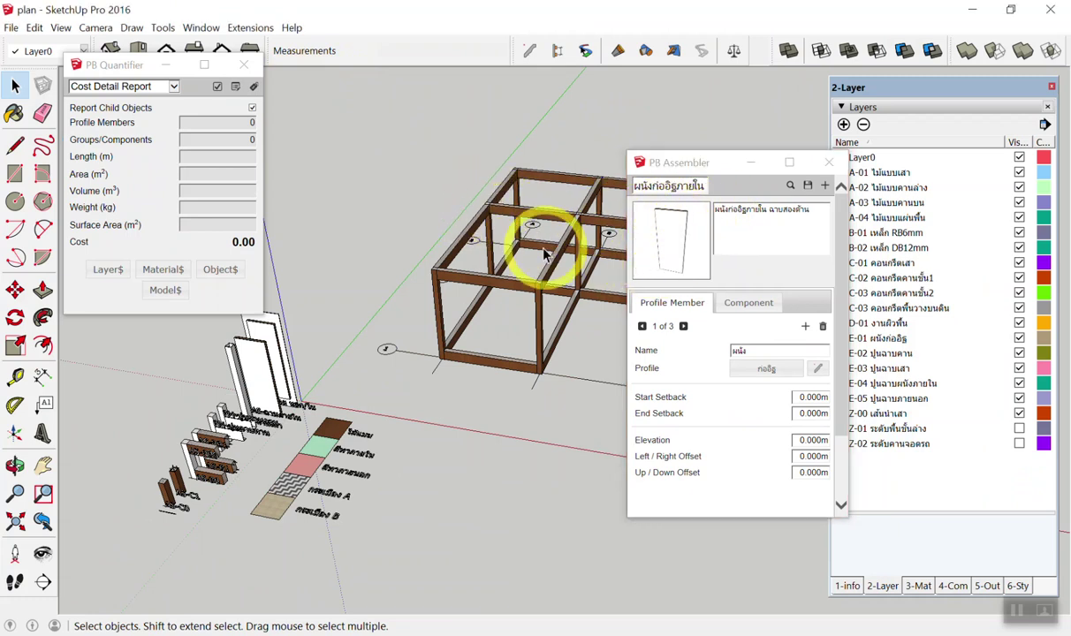
pyautogui.scroll(1, 545, 256)
pyautogui.scroll(2, 530, 265)
pyautogui.scroll(2, 501, 281)
pyautogui.scroll(-1, 484, 283)
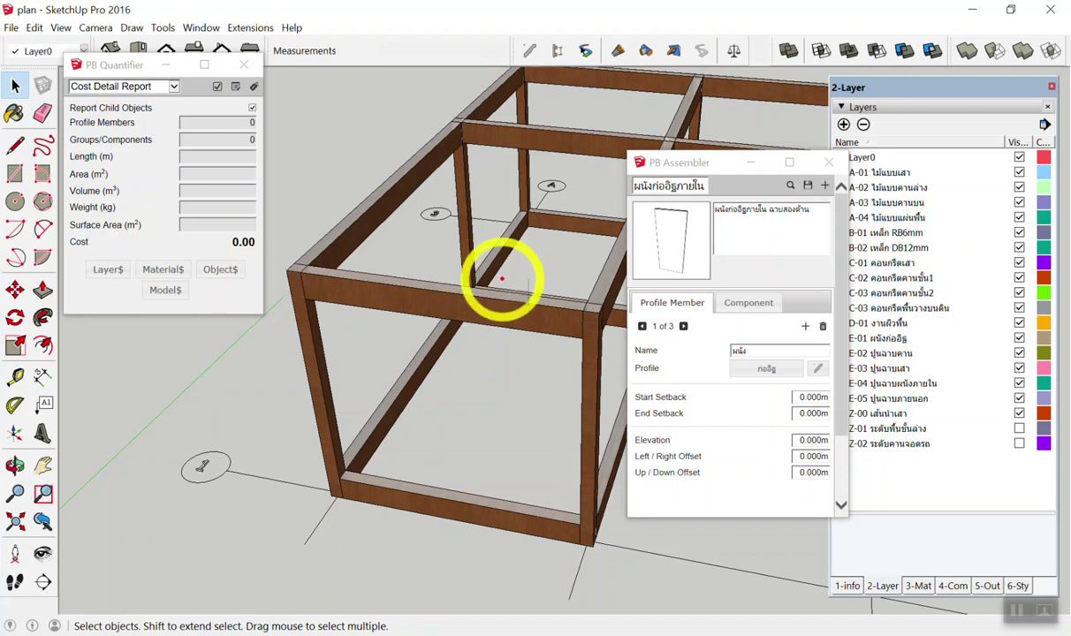
pyautogui.moveTo(371, 475); pyautogui.dragTo(351, 310)
pyautogui.moveTo(362, 446); pyautogui.dragTo(405, 436)
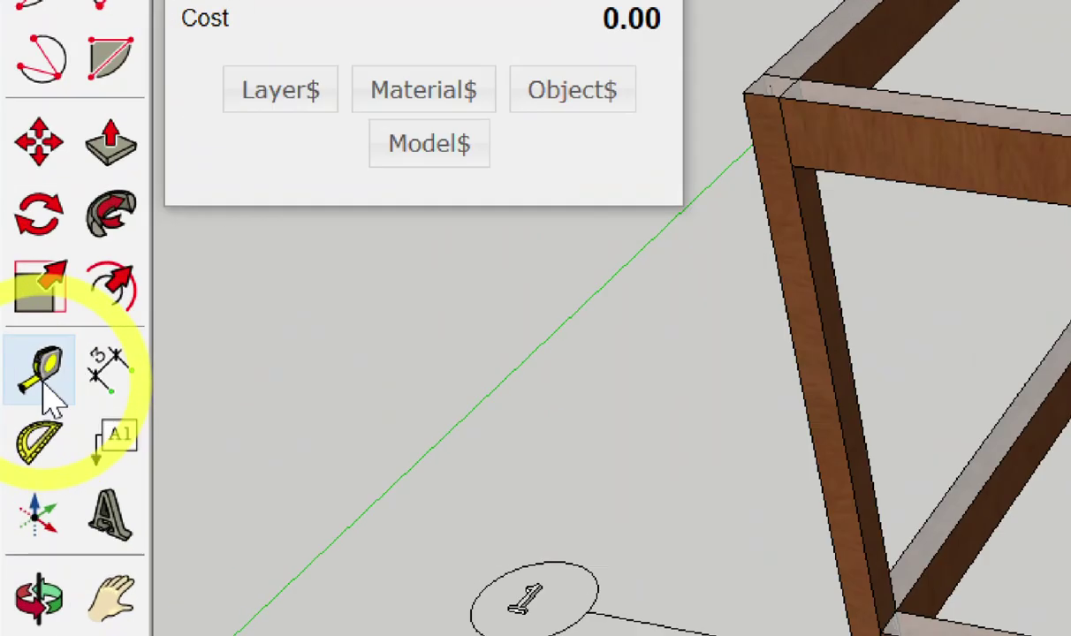
pyautogui.click(48, 397)
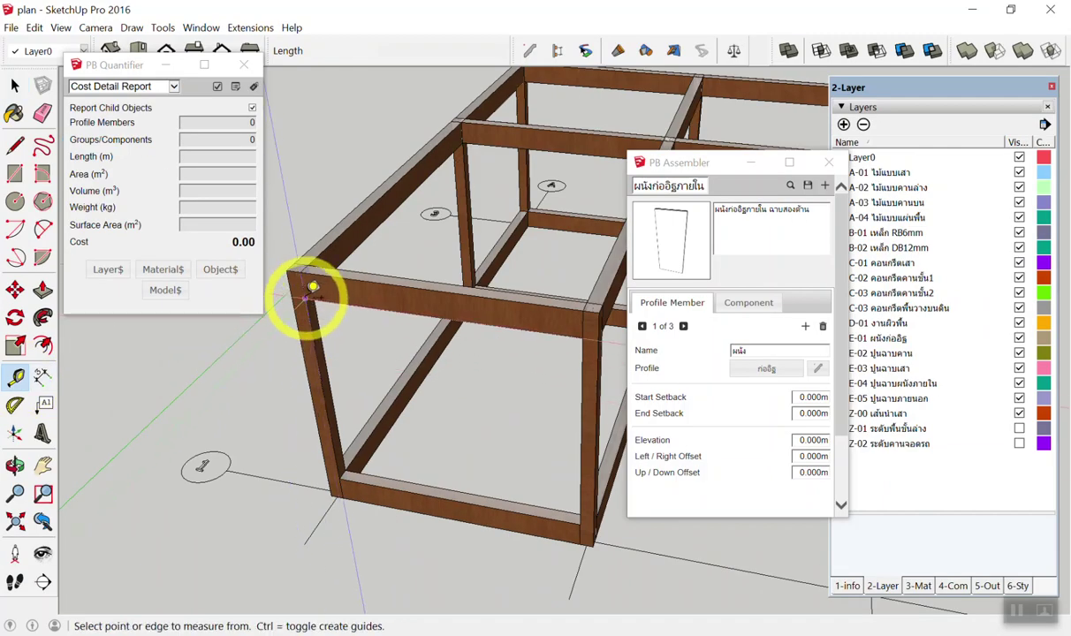
pyautogui.click(313, 286)
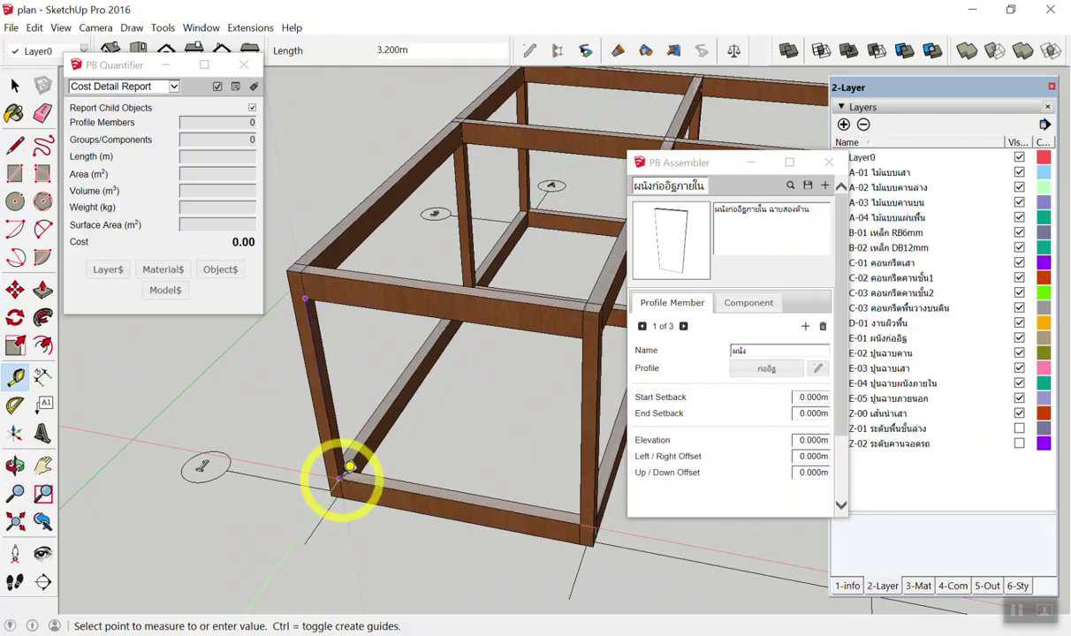
pyautogui.press('space')
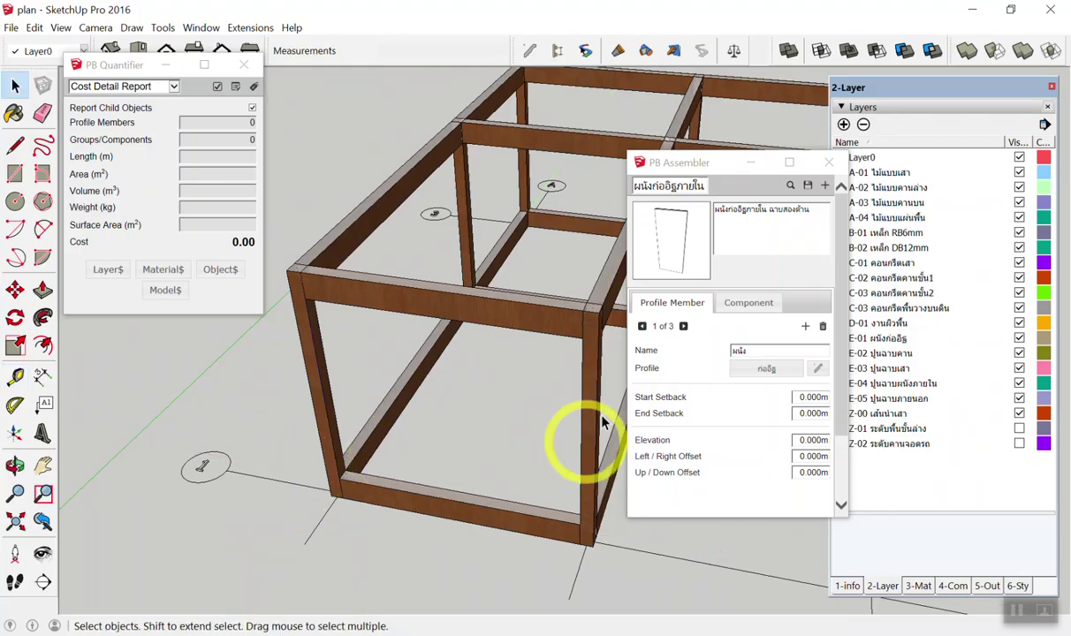
pyautogui.moveTo(664, 176); pyautogui.dragTo(569, 171)
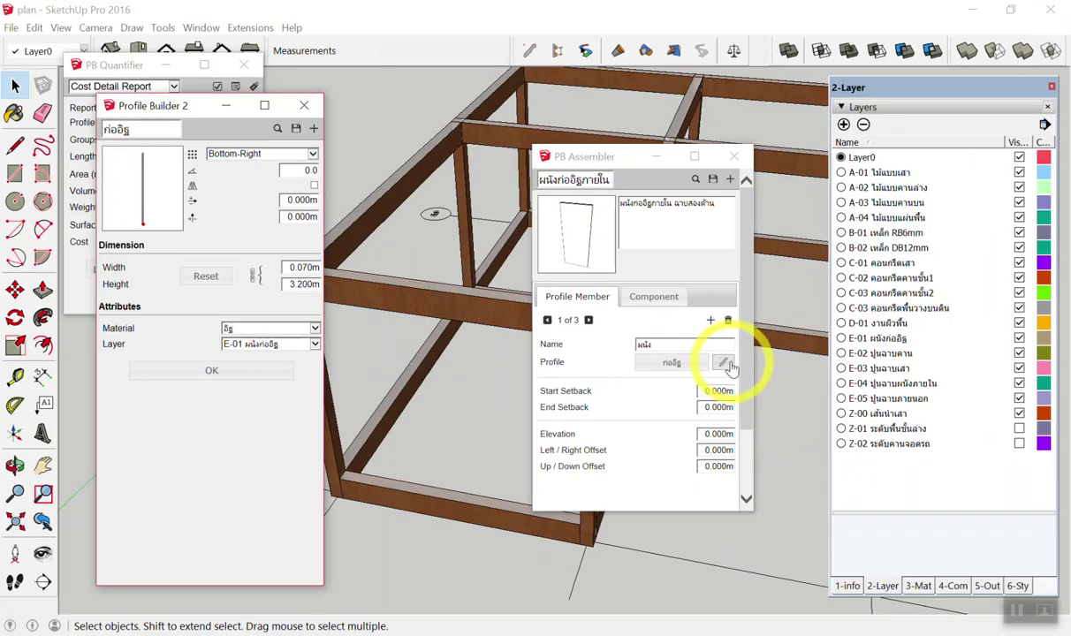
pyautogui.click(722, 364)
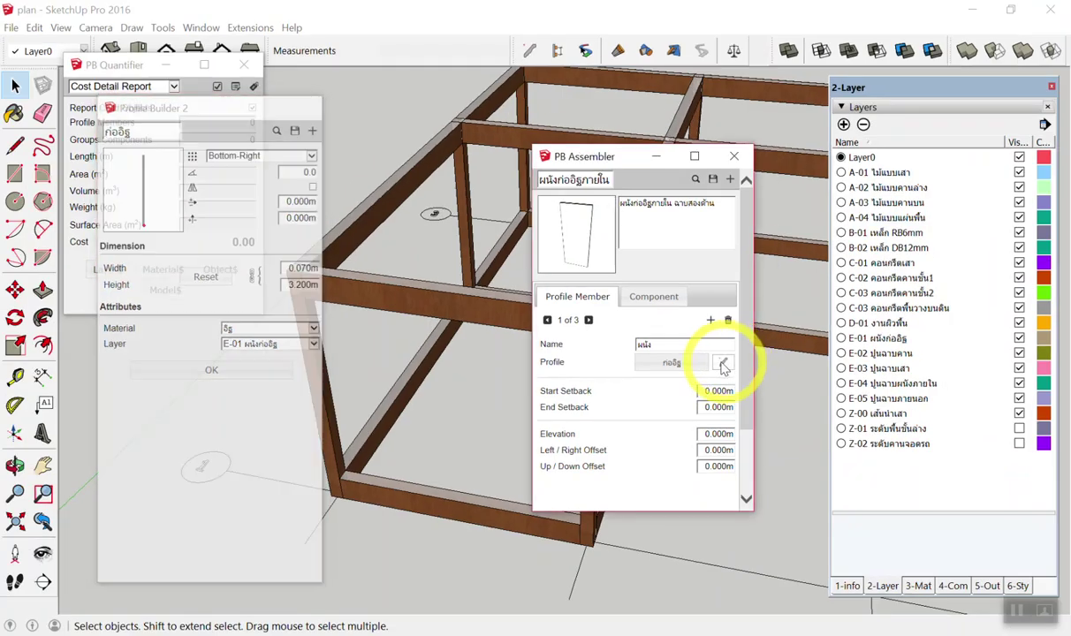
pyautogui.click(723, 363)
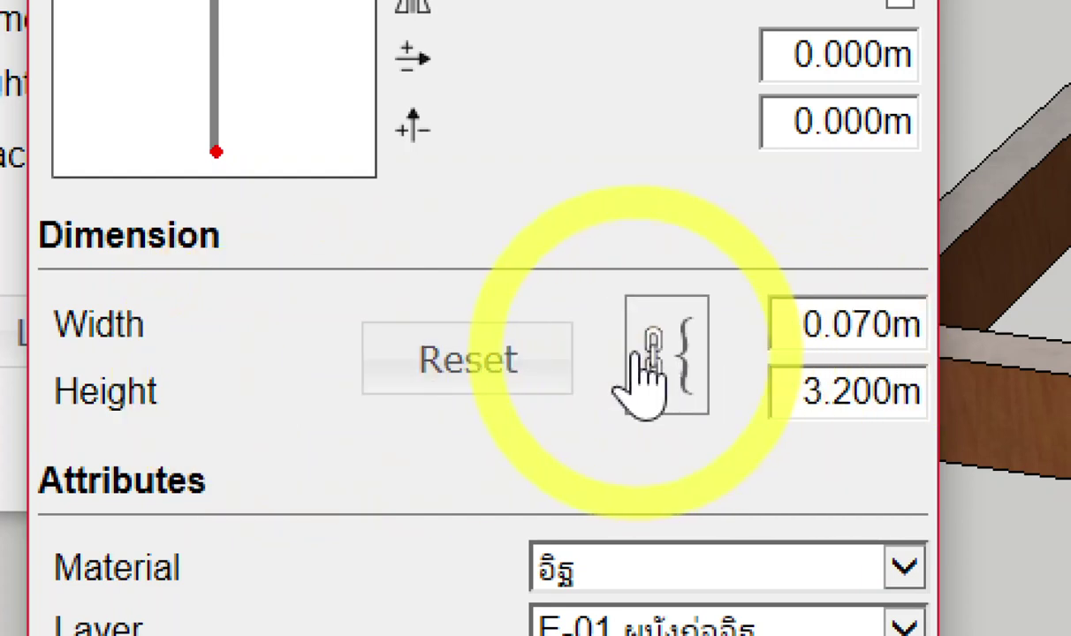
pyautogui.click(658, 352)
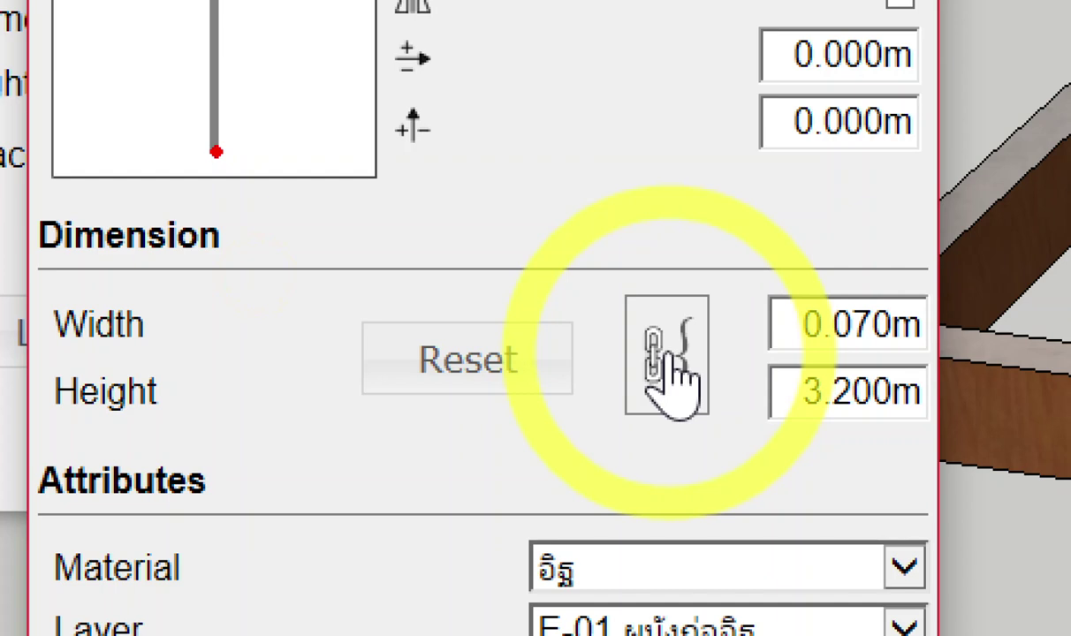
pyautogui.click(662, 355)
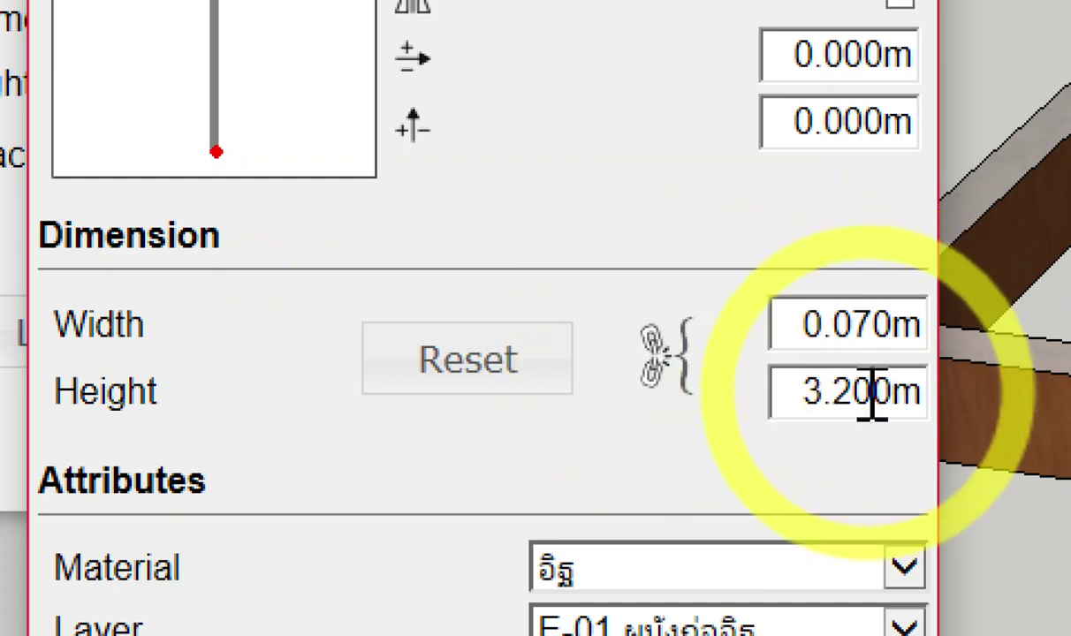
pyautogui.press('BackSpace')
pyautogui.write('5')
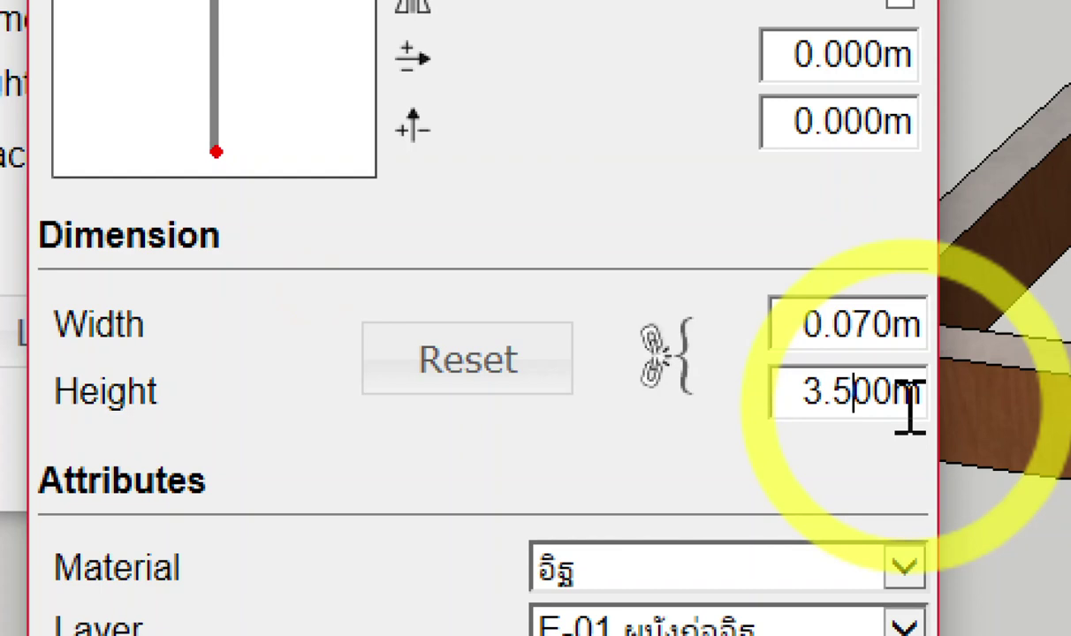
pyautogui.press('BackSpace')
pyautogui.write('2')
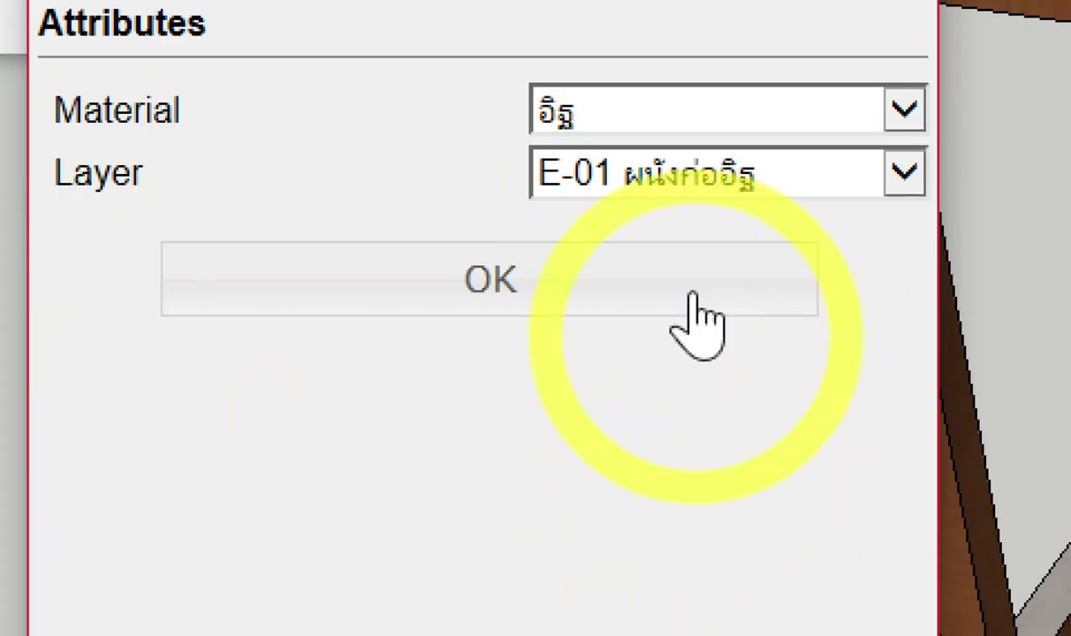
pyautogui.click(694, 298)
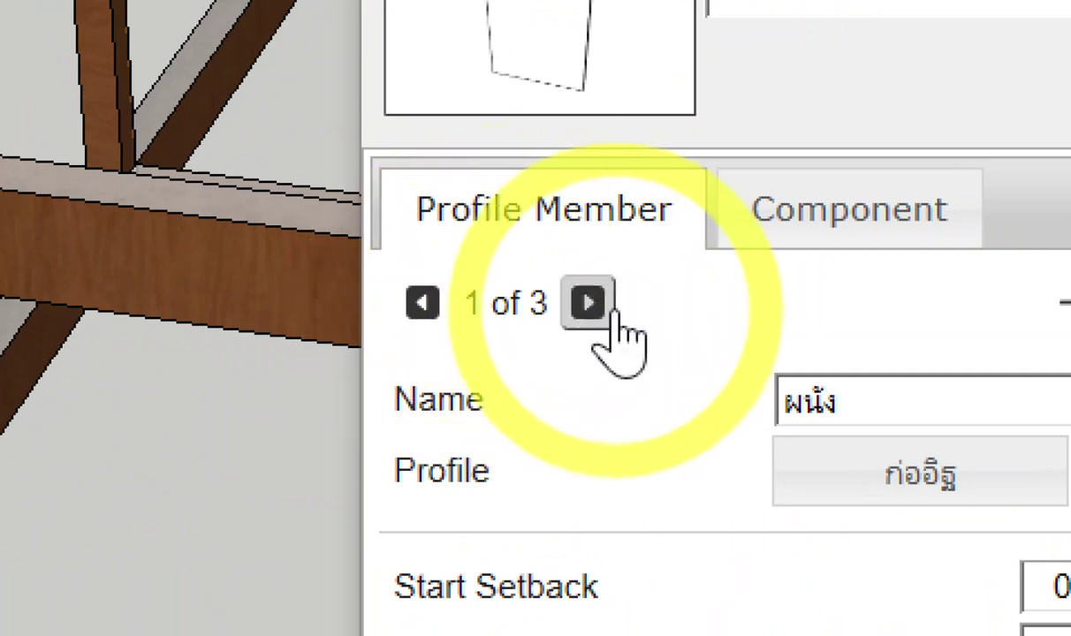
# Show member 2 of 3, ปูนฉาบ1, and confirm its ปูนฉาบ profile: 0.015m by 3.200m, layer E-04
pyautogui.click(589, 304)
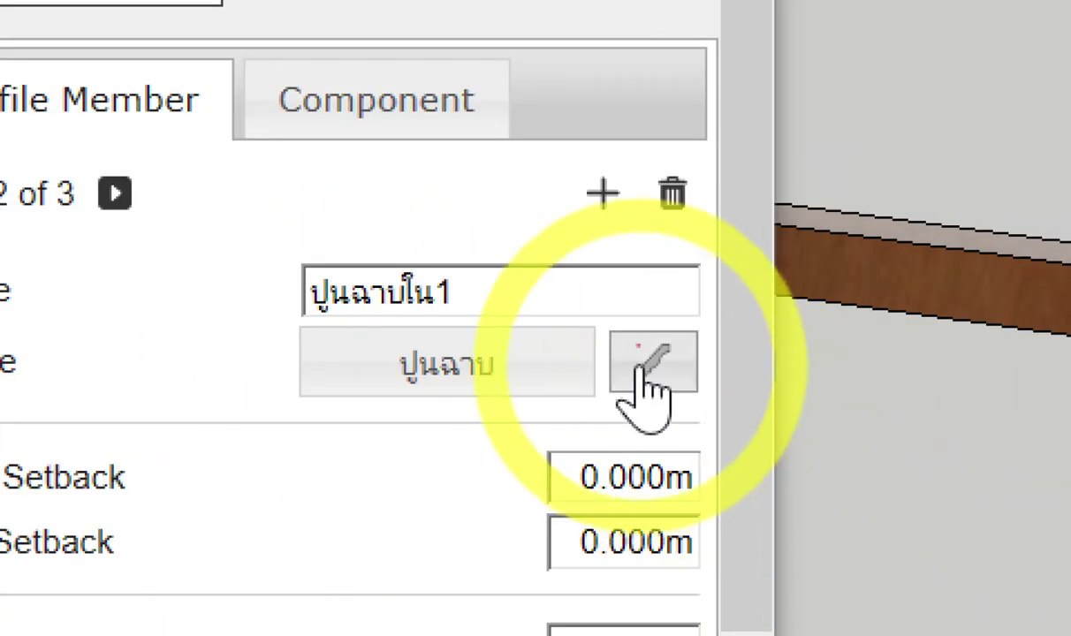
pyautogui.click(640, 365)
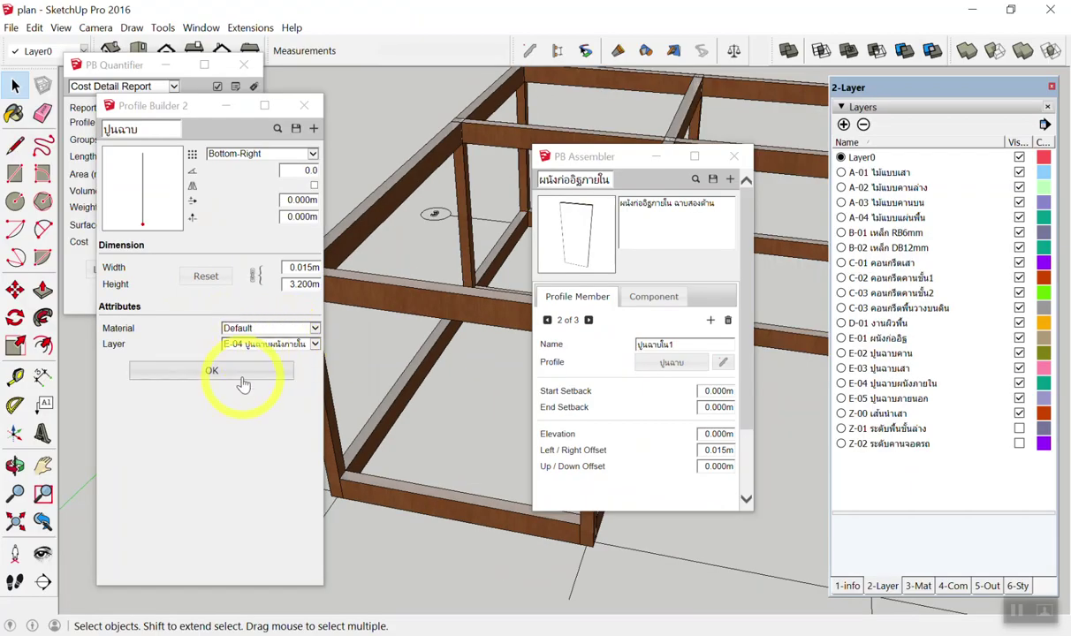
pyautogui.click(240, 377)
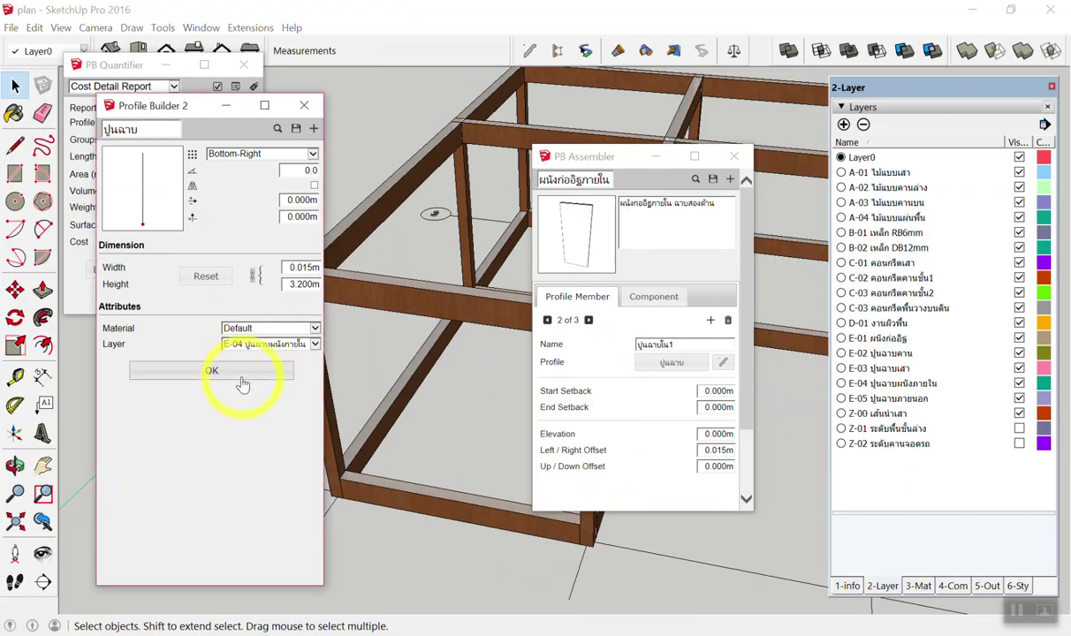
pyautogui.click(239, 375)
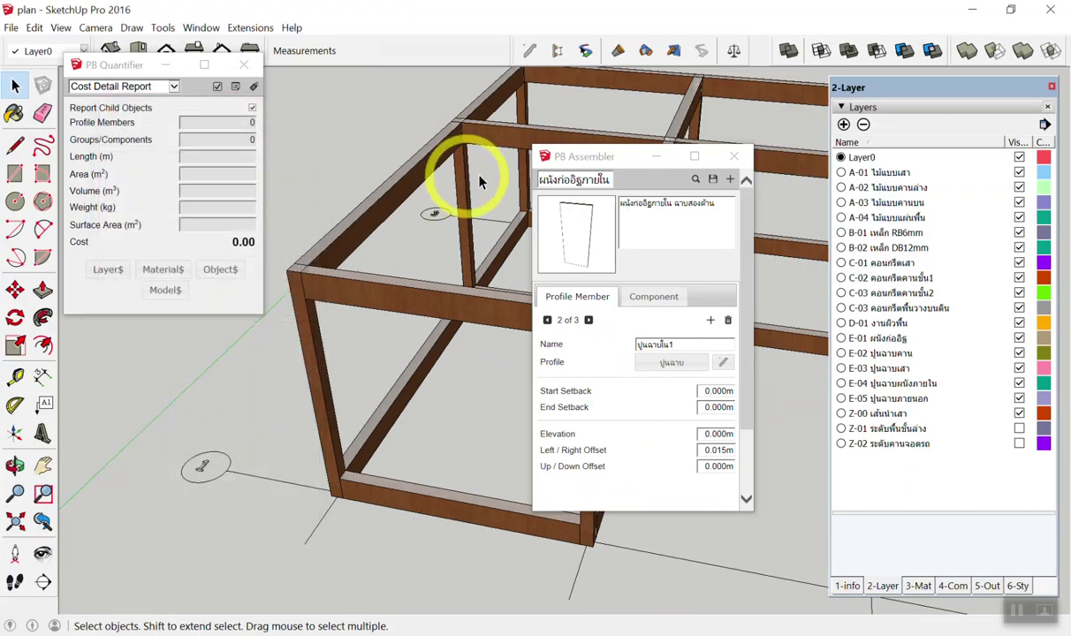
# Move the PB Assembler panel beside the Layers list and zoom in to inspect the frame
pyautogui.moveTo(599, 156); pyautogui.dragTo(801, 134)
pyautogui.moveTo(730, 327)
pyautogui.mouseDown(button='middle')
pyautogui.moveTo(507, 366)
pyautogui.moveTo(678, 418)
pyautogui.moveTo(530, 184)
pyautogui.moveTo(439, 375)
pyautogui.mouseUp(button='middle')
pyautogui.scroll(5, 543, 165)
pyautogui.scroll(-3, 543, 166)
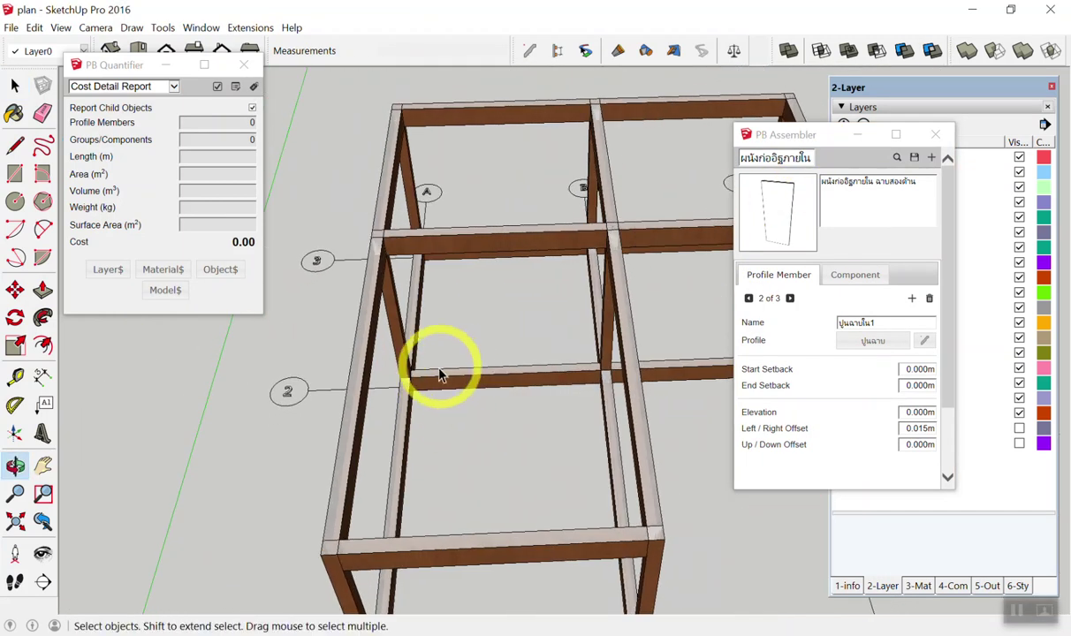
pyautogui.scroll(3, 439, 374)
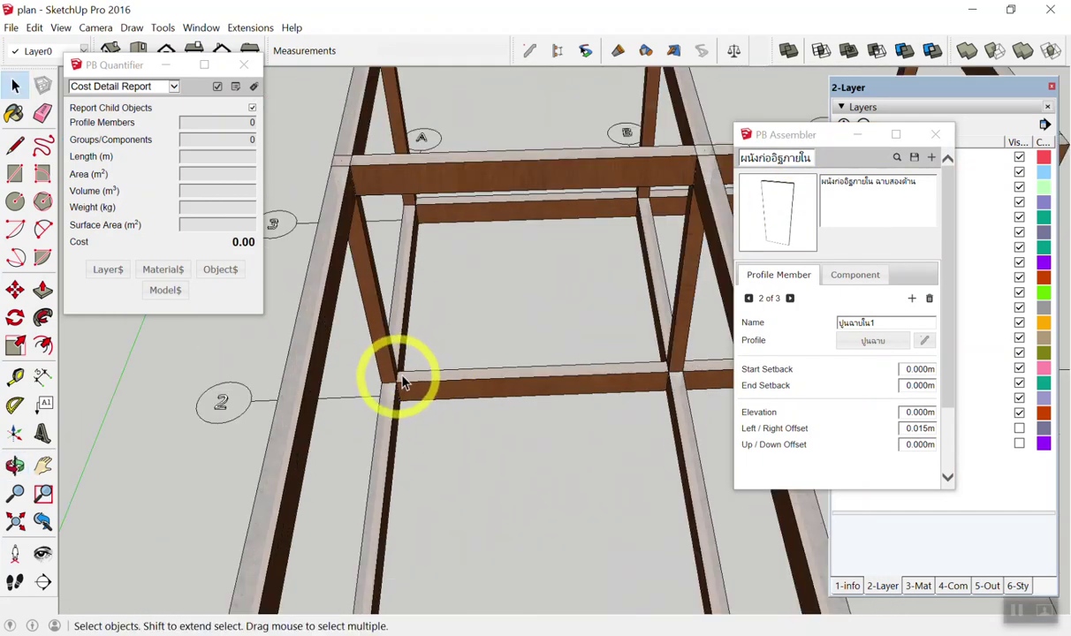
pyautogui.click(758, 323)
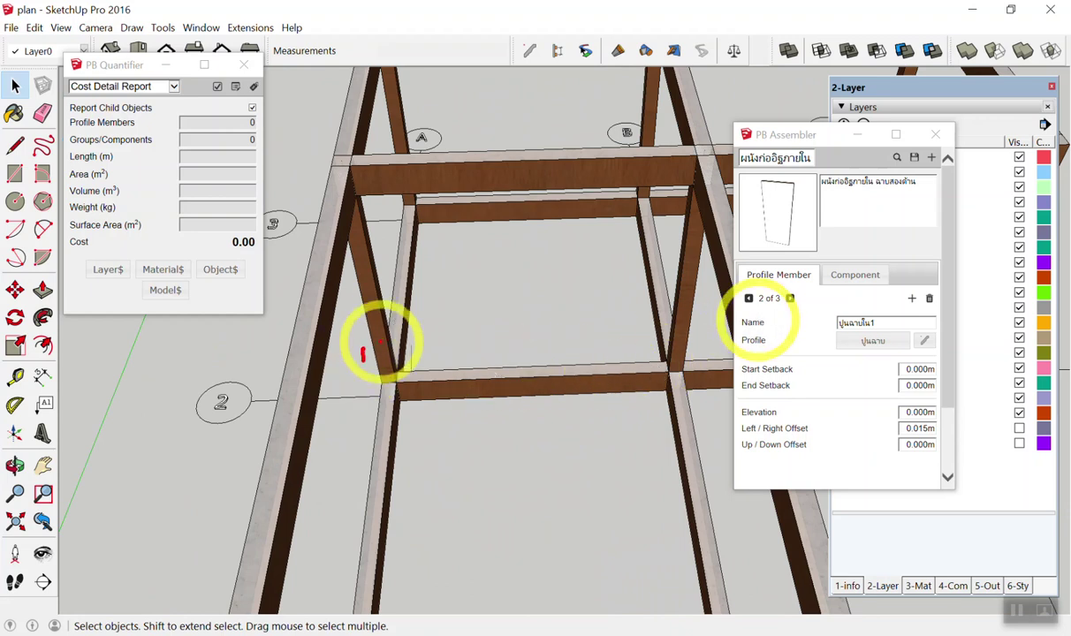
pyautogui.moveTo(362, 354); pyautogui.dragTo(694, 331)
pyautogui.moveTo(403, 338); pyautogui.dragTo(402, 354)
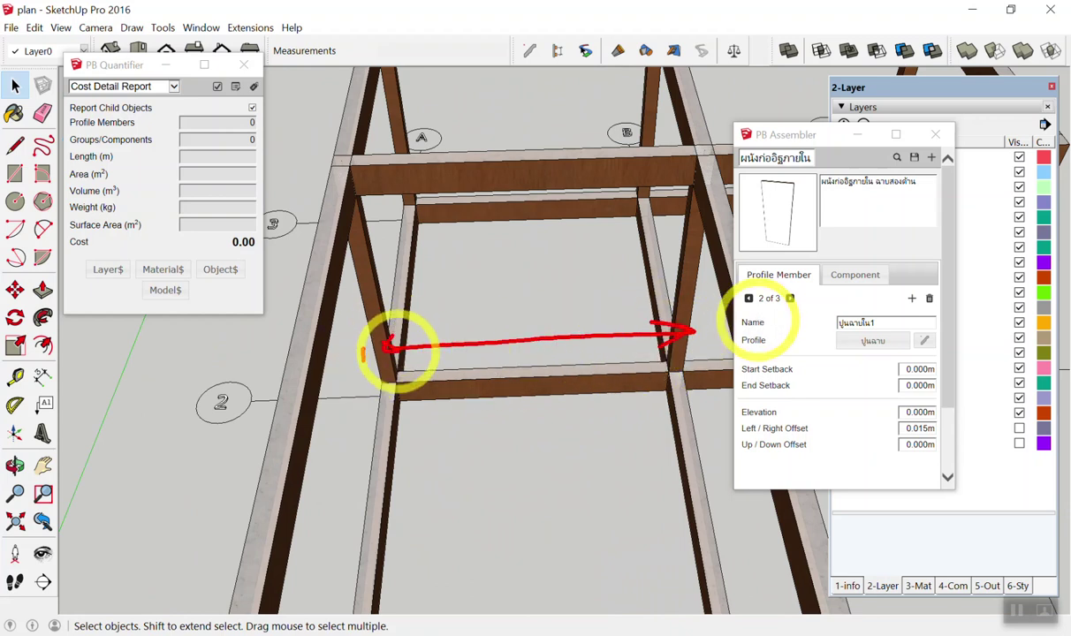
pyautogui.scroll(3, 680, 318)
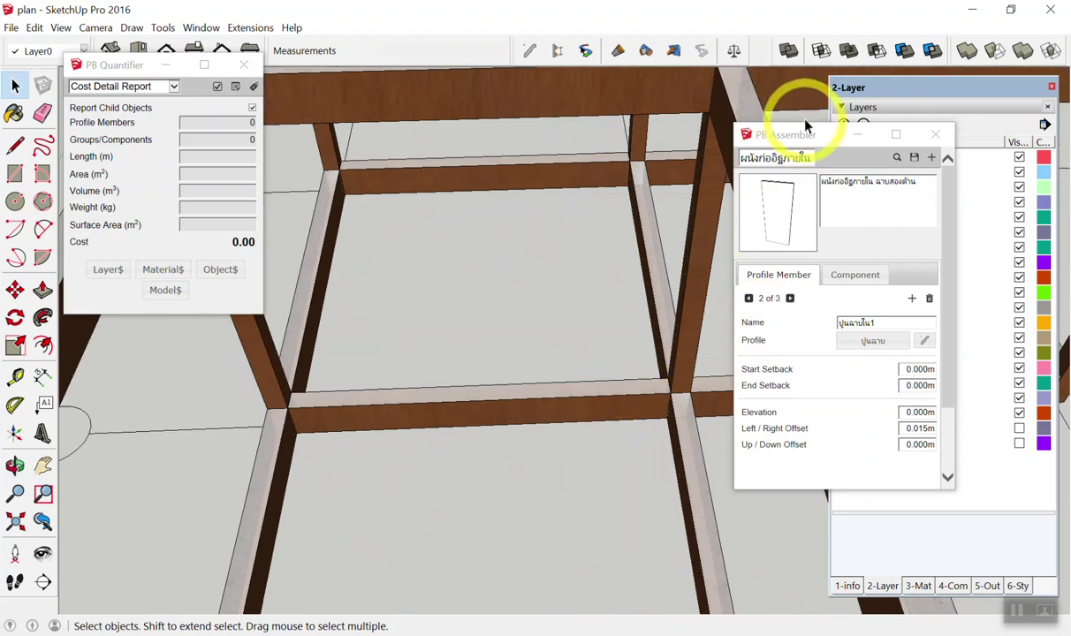
# Shift the PB Assembler panel fully out of the model view and reframe the beams
pyautogui.moveTo(806, 125); pyautogui.dragTo(899, 119)
pyautogui.scroll(2, 521, 349)
pyautogui.moveTo(786, 340); pyautogui.dragTo(812, 361)
pyautogui.moveTo(272, 399)
pyautogui.mouseDown()
pyautogui.moveTo(227, 438)
pyautogui.moveTo(684, 399)
pyautogui.moveTo(694, 385)
pyautogui.moveTo(650, 437)
pyautogui.mouseUp()
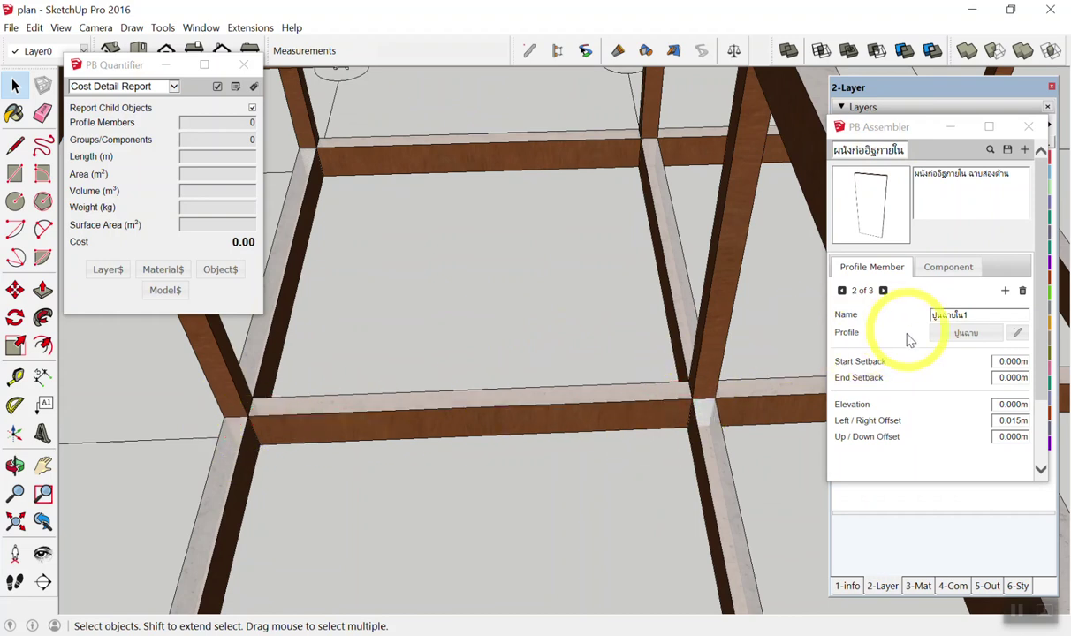
pyautogui.scroll(-2, 906, 336)
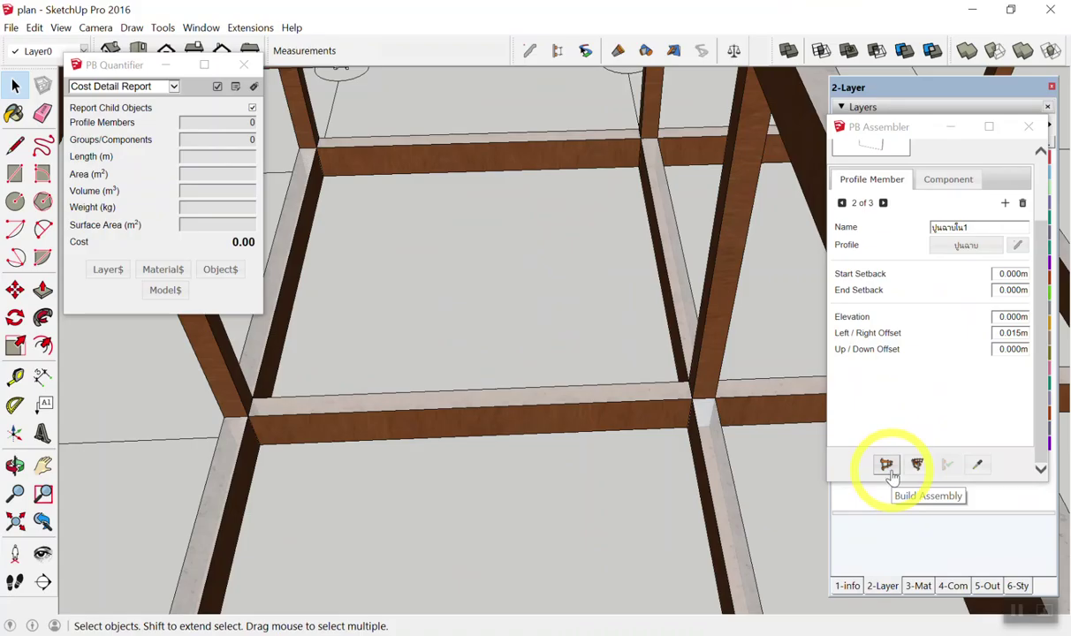
# Start a trial assembly between two beam corners, then cancel it
pyautogui.click(886, 466)
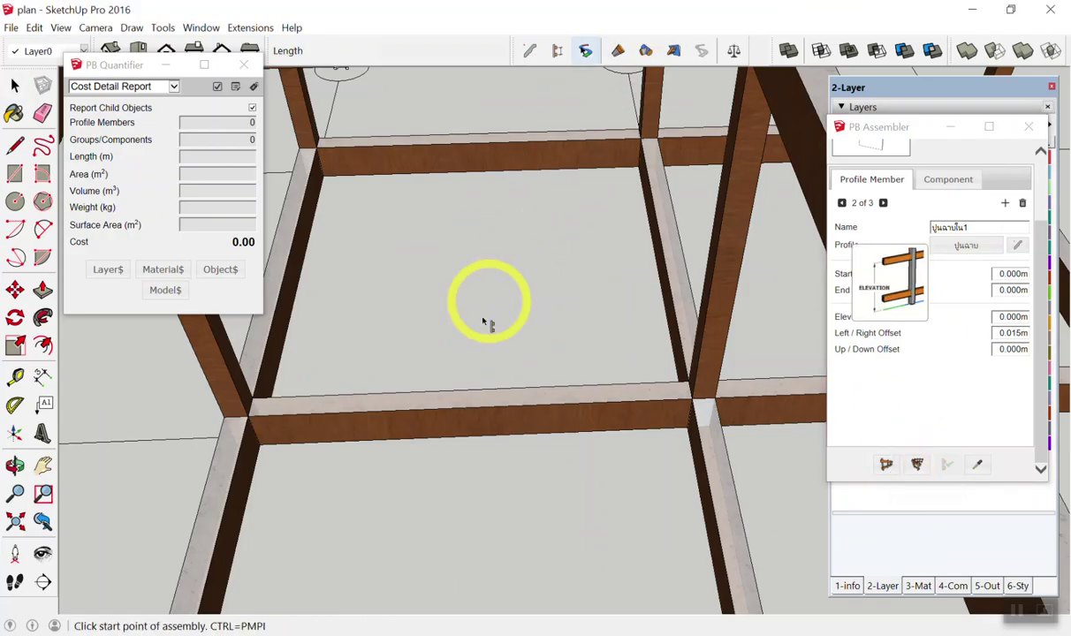
pyautogui.click(249, 415)
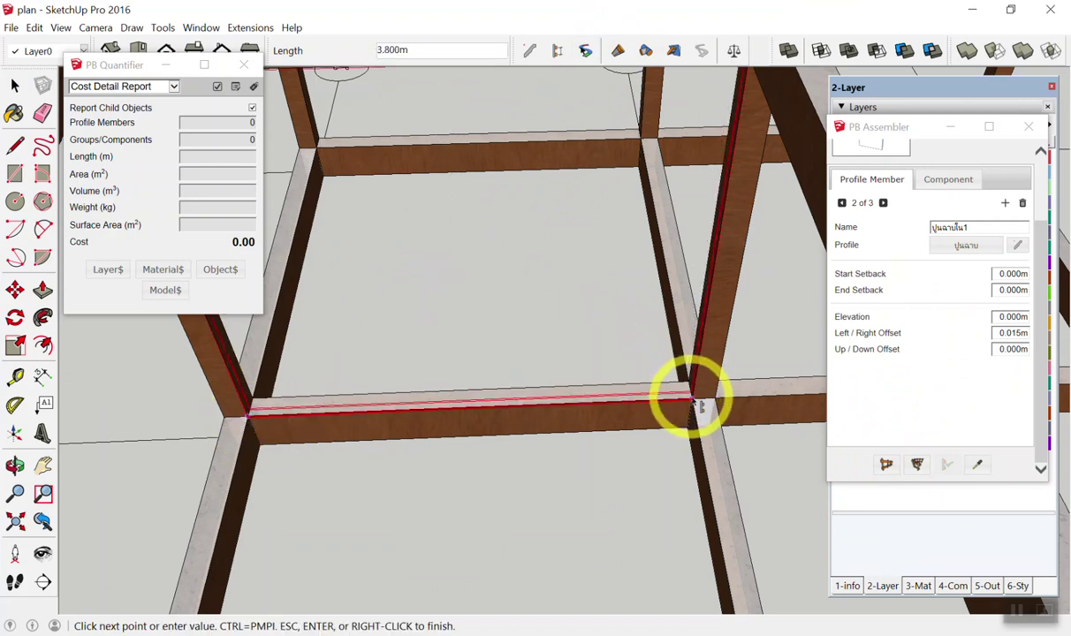
pyautogui.click(693, 402)
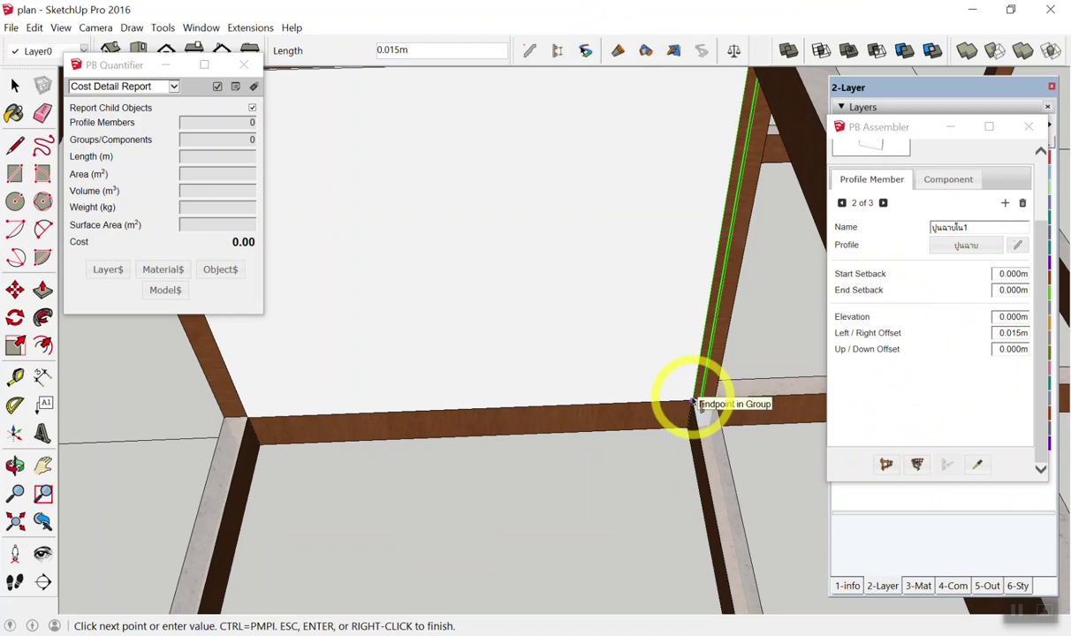
pyautogui.press('space')
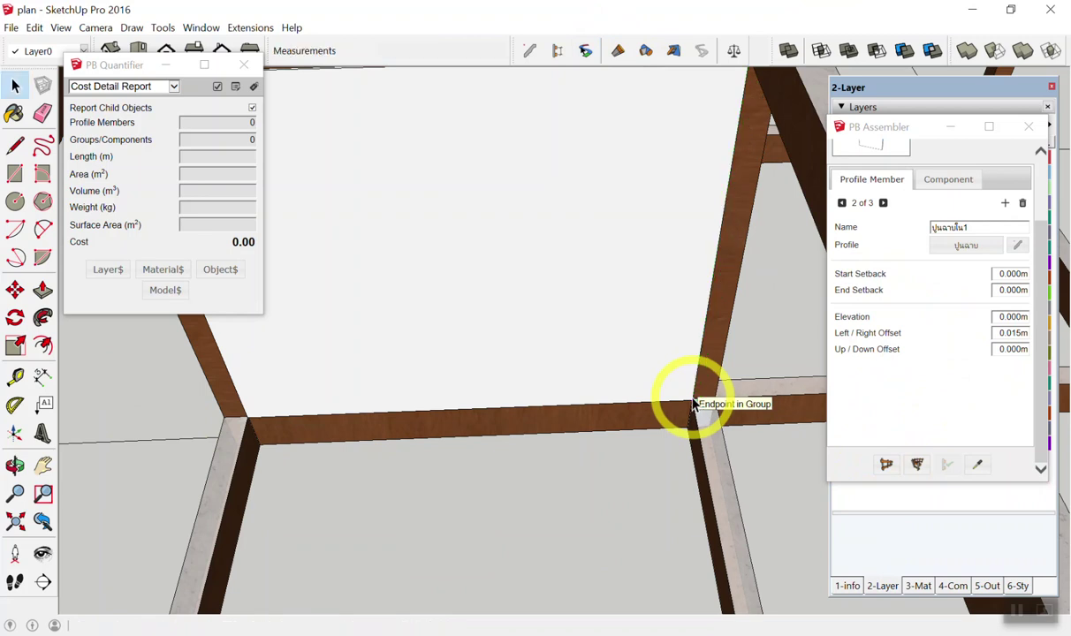
# Orbit around the frame and select the angled beam to check its quantities
pyautogui.scroll(-5, 663, 362)
pyautogui.moveTo(638, 323); pyautogui.dragTo(477, 318, button='middle')
pyautogui.scroll(3, 595, 162)
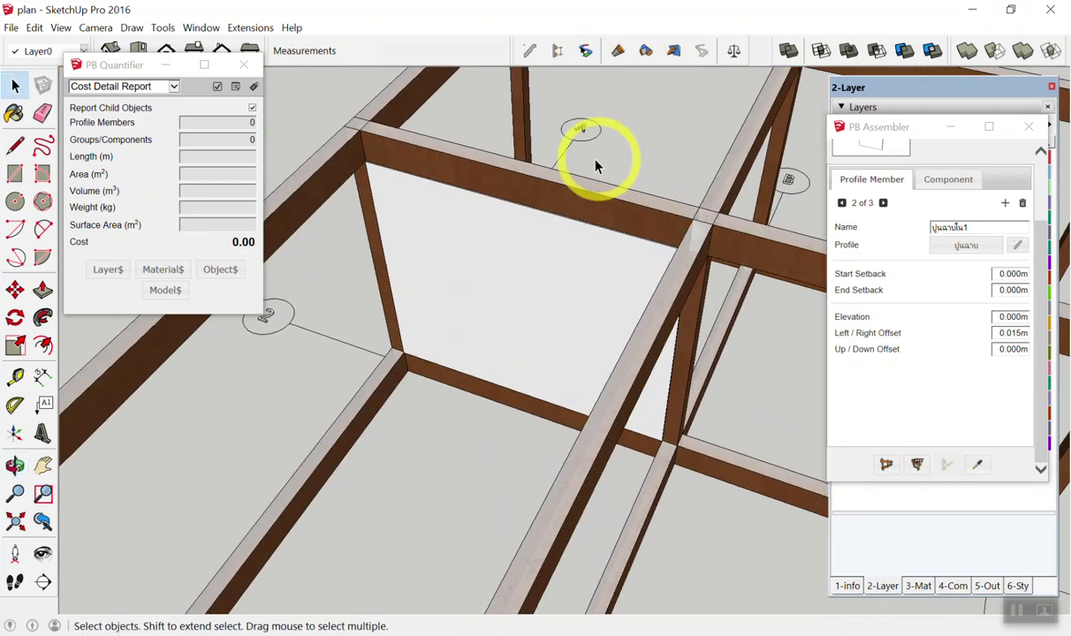
pyautogui.scroll(3, 529, 247)
pyautogui.scroll(3, 528, 247)
pyautogui.scroll(2, 572, 281)
pyautogui.moveTo(638, 325)
pyautogui.mouseDown(button='middle')
pyautogui.moveTo(579, 336)
pyautogui.moveTo(281, 257)
pyautogui.moveTo(374, 306)
pyautogui.moveTo(399, 305)
pyautogui.moveTo(383, 318)
pyautogui.moveTo(485, 349)
pyautogui.mouseUp(button='middle')
pyautogui.scroll(2, 581, 334)
pyautogui.scroll(-3, 375, 305)
pyautogui.click(400, 320)
pyautogui.scroll(1, 573, 351)
pyautogui.scroll(2, 572, 351)
# Review the brick wall between the beams from several angles, then float the Layers list
pyautogui.moveTo(657, 363); pyautogui.dragTo(509, 298, button='middle')
pyautogui.scroll(-3, 507, 299)
pyautogui.scroll(-1, 500, 302)
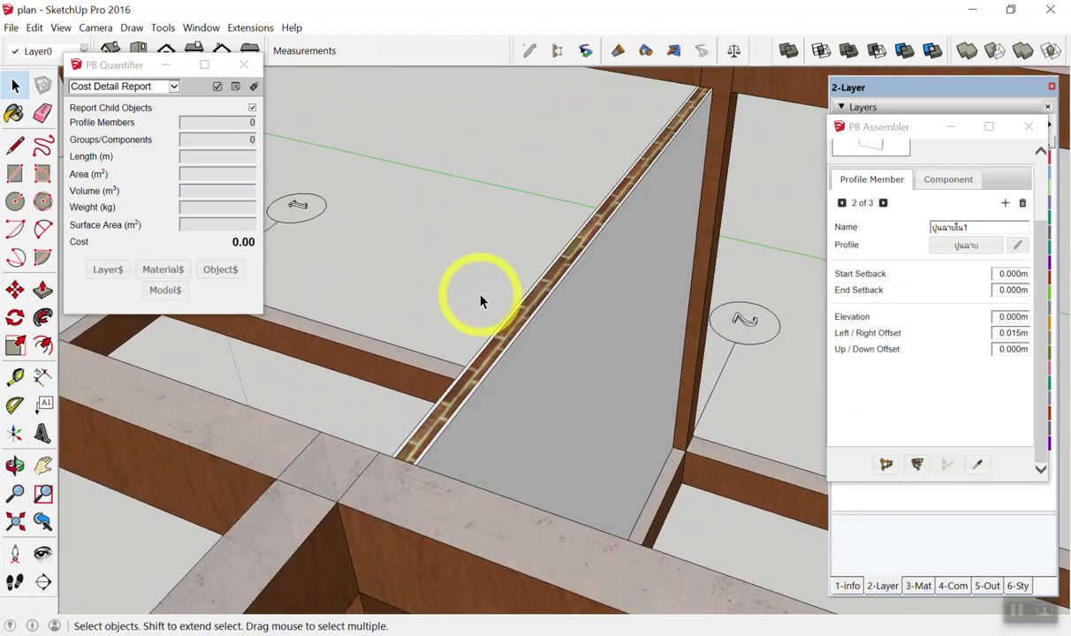
pyautogui.scroll(-1, 480, 301)
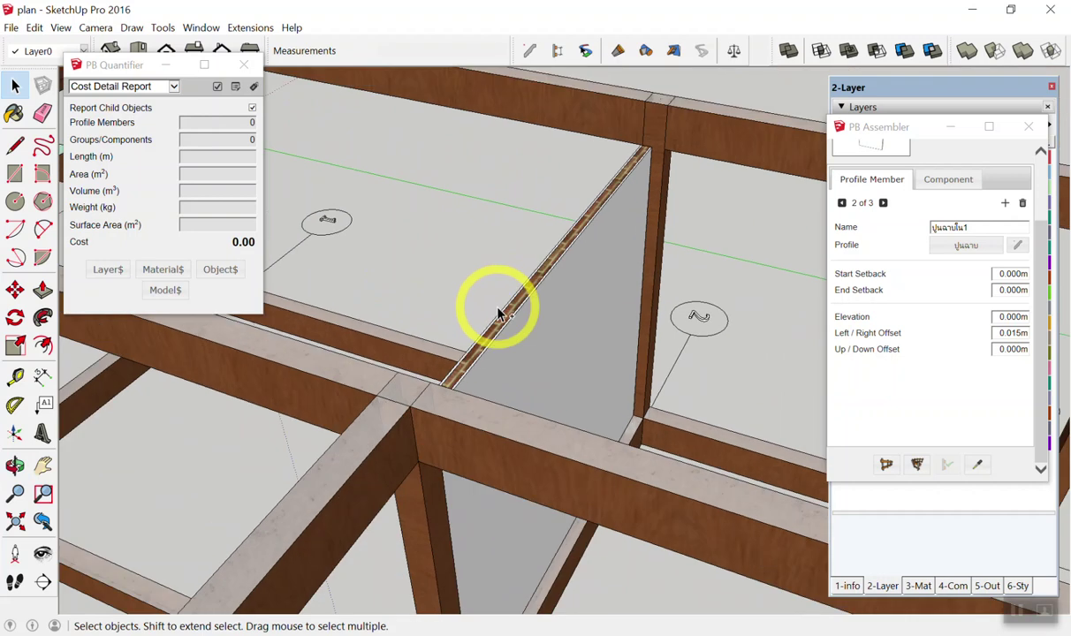
pyautogui.moveTo(500, 312); pyautogui.dragTo(727, 329, button='middle')
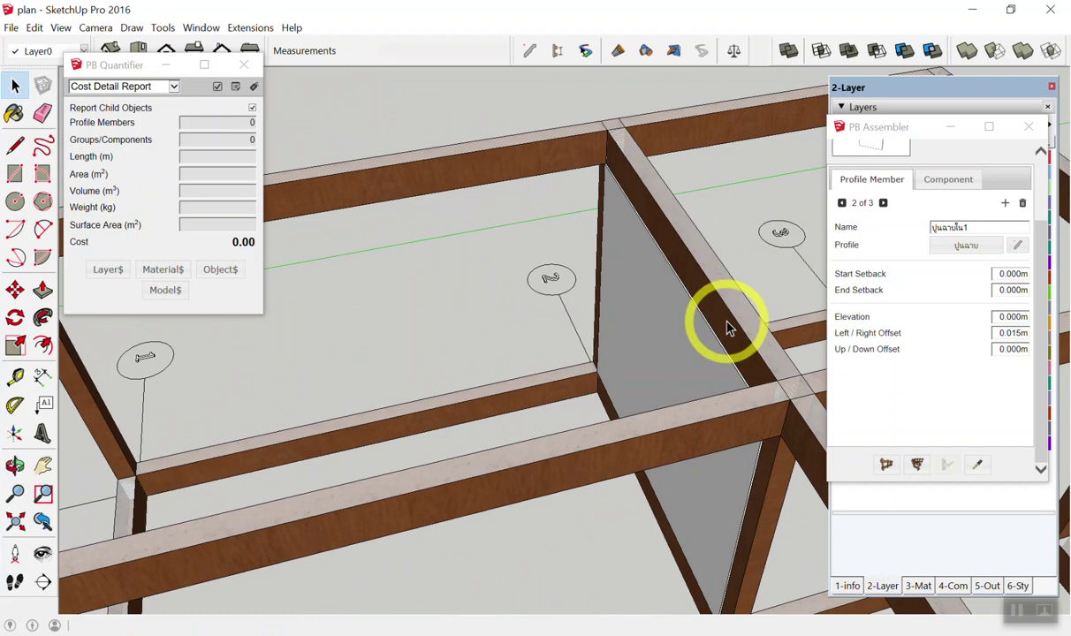
pyautogui.scroll(-3, 599, 241)
pyautogui.scroll(-2, 512, 267)
pyautogui.moveTo(511, 267)
pyautogui.mouseDown(button='middle')
pyautogui.moveTo(685, 274)
pyautogui.moveTo(531, 281)
pyautogui.moveTo(722, 325)
pyautogui.moveTo(546, 370)
pyautogui.moveTo(707, 368)
pyautogui.moveTo(476, 340)
pyautogui.mouseUp(button='middle')
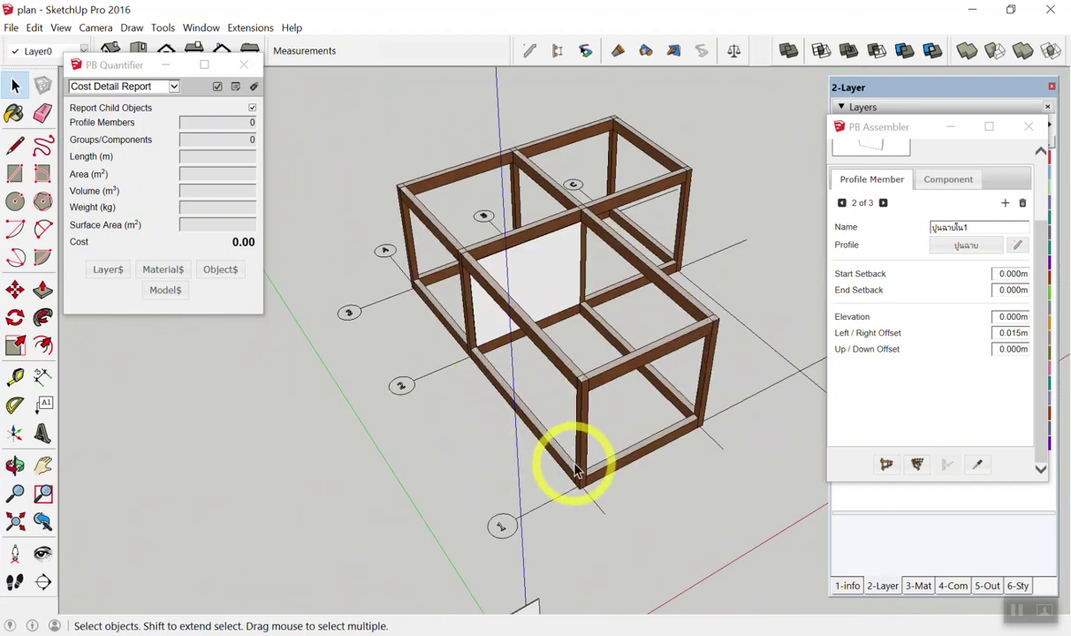
pyautogui.moveTo(710, 411)
pyautogui.mouseDown(button='middle')
pyautogui.moveTo(411, 412)
pyautogui.moveTo(525, 447)
pyautogui.mouseUp(button='middle')
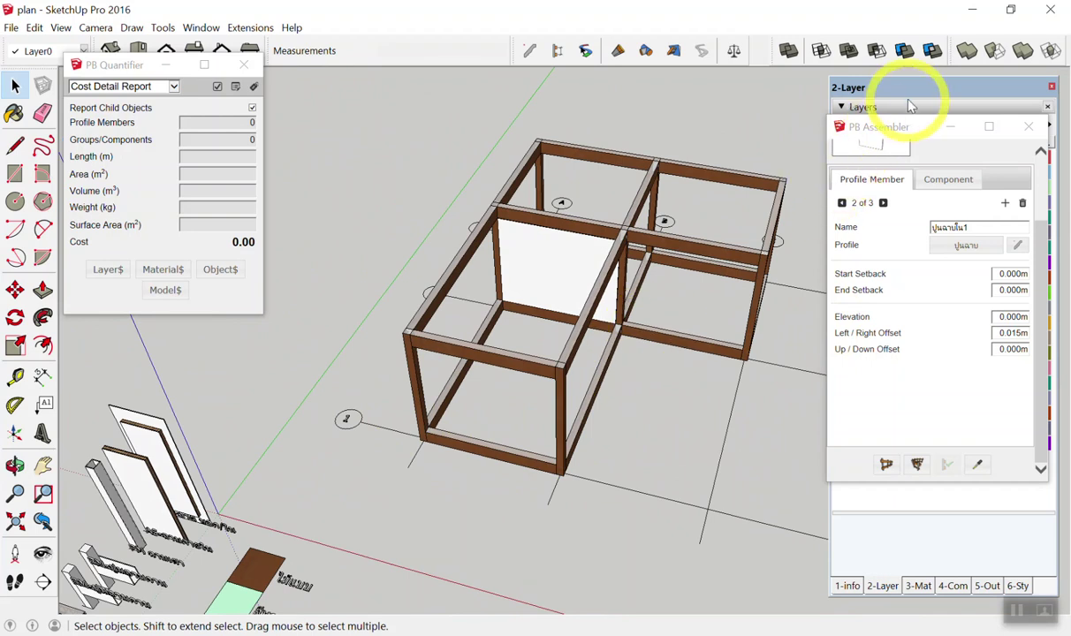
pyautogui.moveTo(908, 89); pyautogui.dragTo(698, 98)
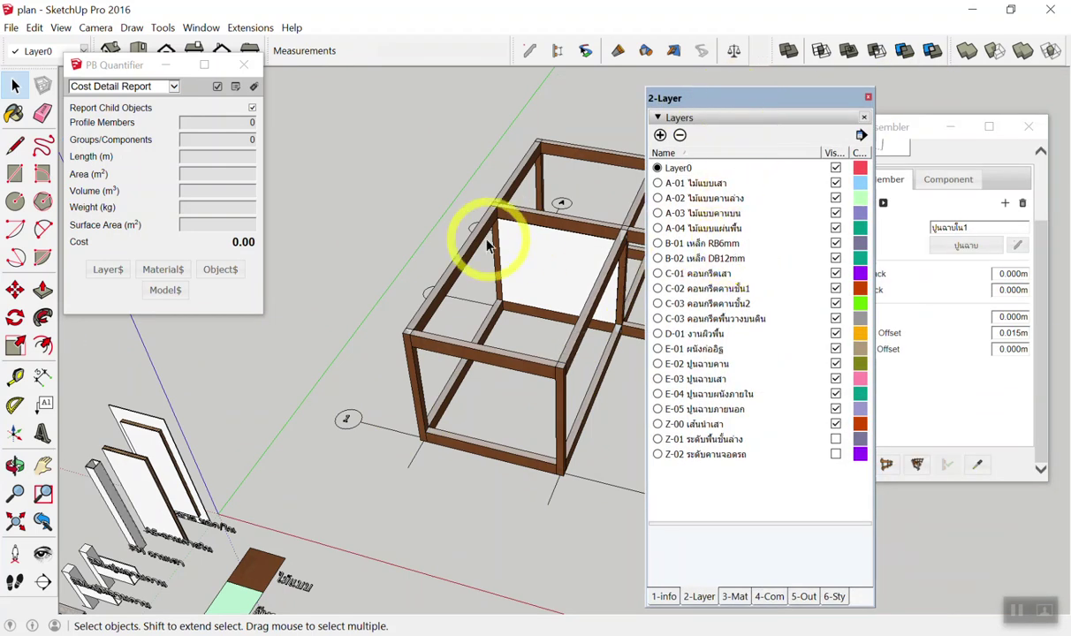
# Position the floating Layers list, move PB Assembler to the left, and zoom to the wall
pyautogui.scroll(-2, 530, 221)
pyautogui.scroll(3, 610, 199)
pyautogui.moveTo(696, 106); pyautogui.dragTo(890, 130)
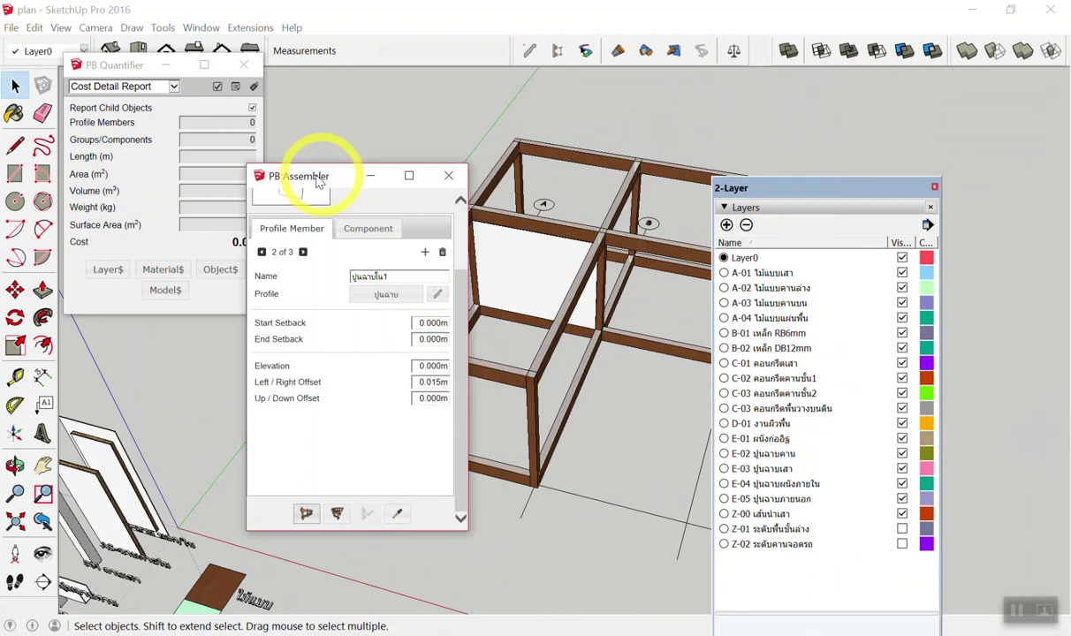
pyautogui.moveTo(890, 130); pyautogui.dragTo(190, 251)
pyautogui.moveTo(762, 194); pyautogui.dragTo(765, 151)
pyautogui.scroll(2, 502, 238)
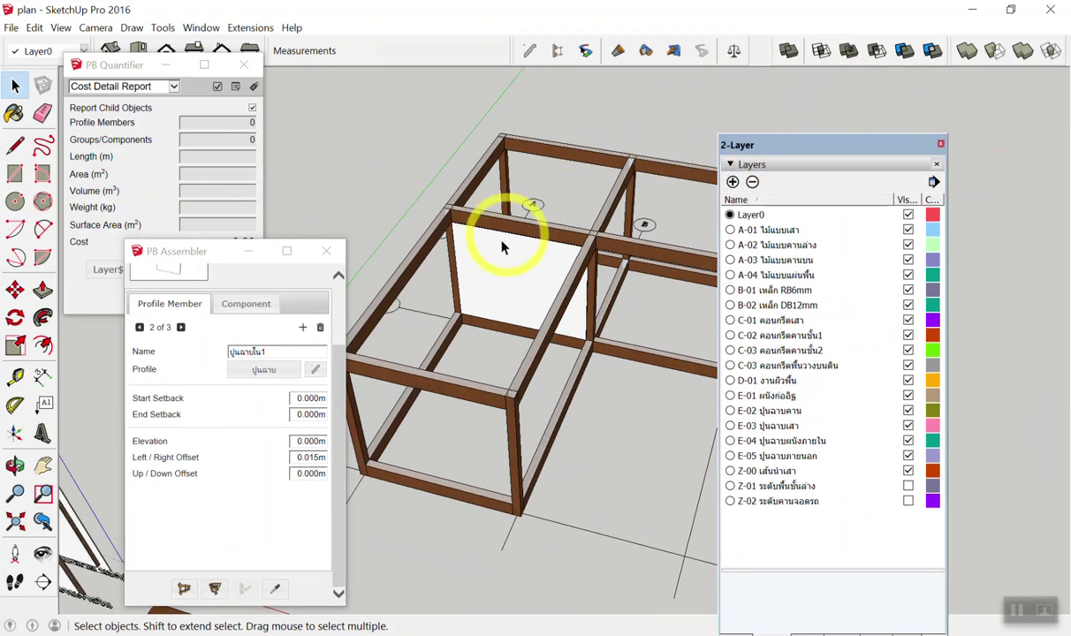
pyautogui.scroll(3, 568, 246)
pyautogui.scroll(2, 634, 272)
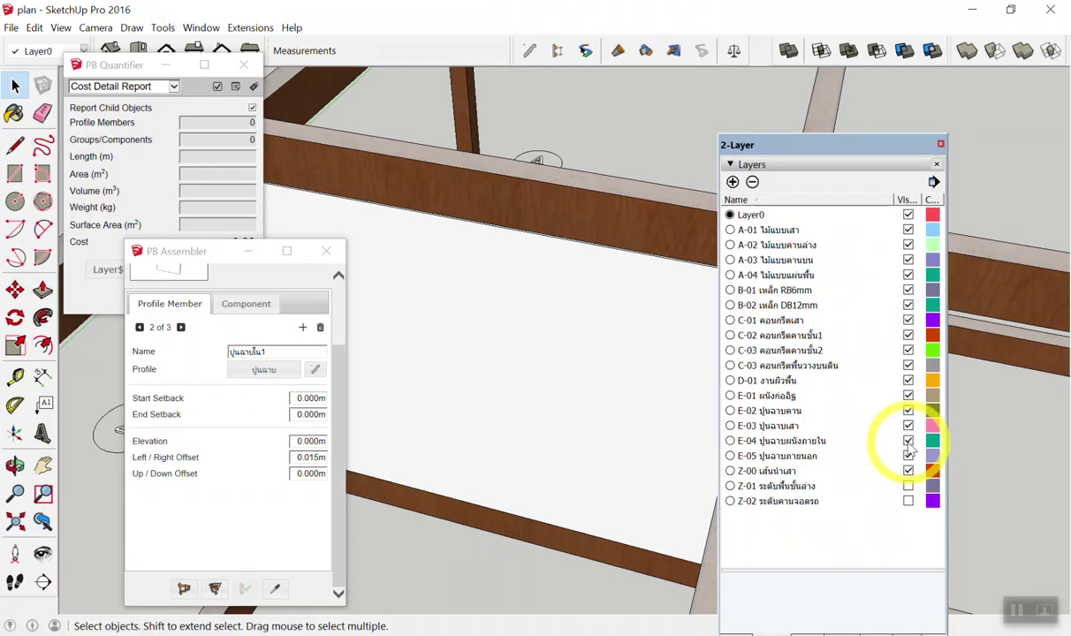
# Toggle layer E-04 on and off repeatedly to compare the plaster and brick
pyautogui.click(908, 441)
pyautogui.click(908, 441)
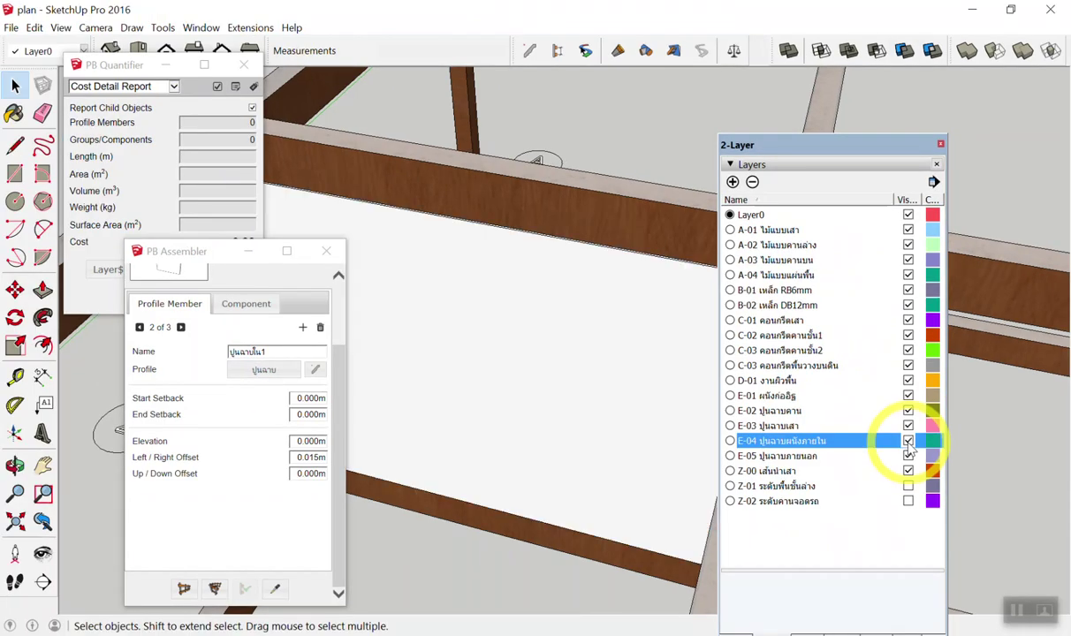
pyautogui.click(908, 441)
pyautogui.click(908, 441)
pyautogui.click(908, 442)
pyautogui.click(908, 441)
pyautogui.click(908, 442)
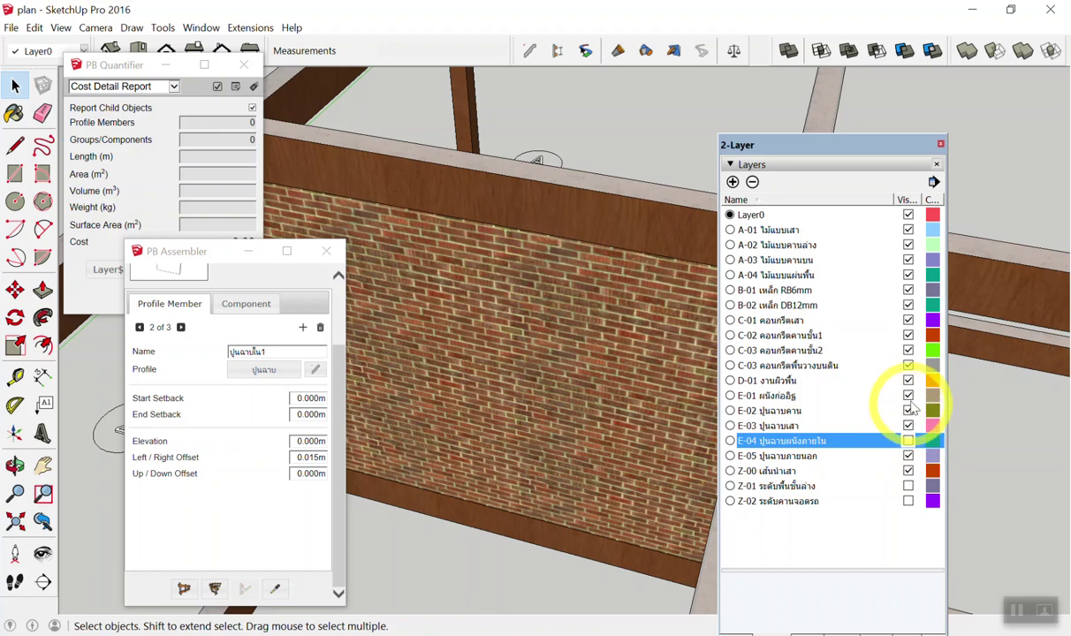
# Hide and reshow layer E-01, leaving both E-01 and E-04 visible
pyautogui.click(908, 396)
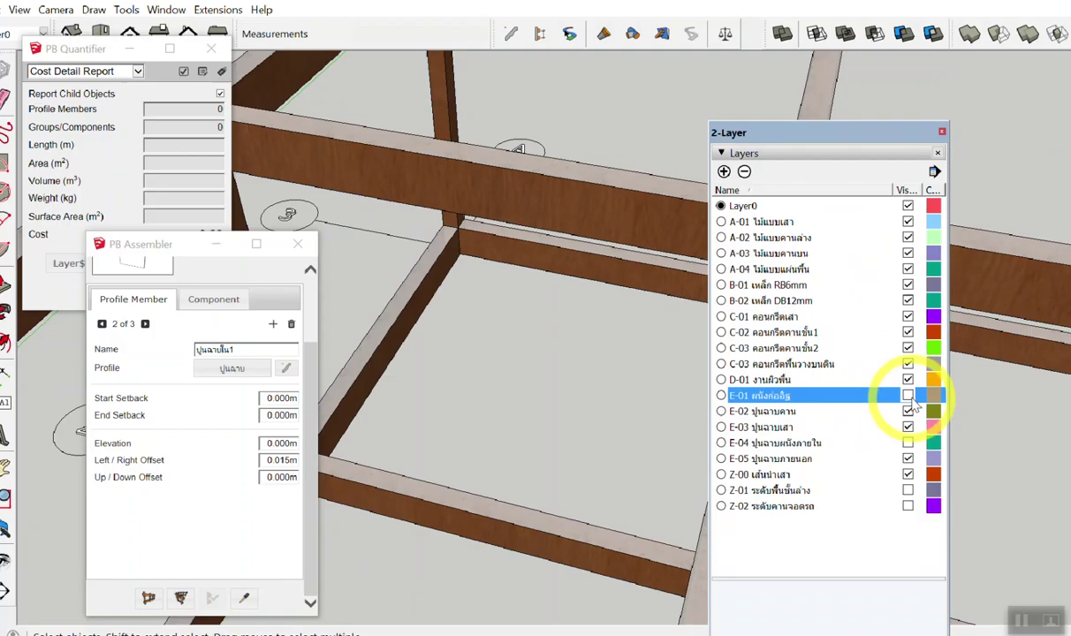
pyautogui.click(908, 396)
pyautogui.click(908, 441)
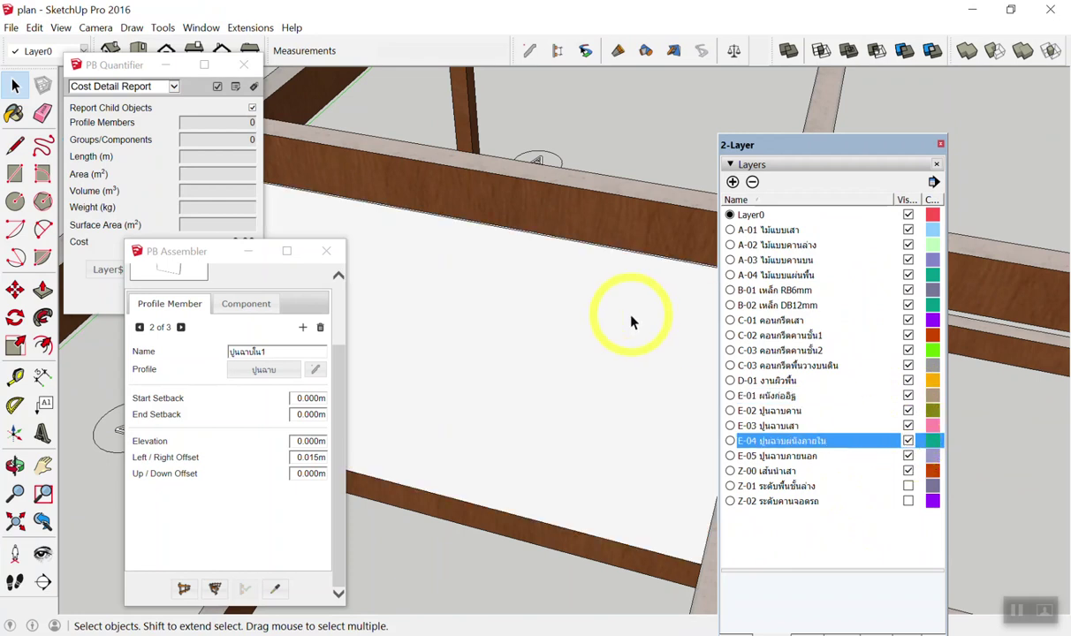
pyautogui.scroll(-3, 630, 323)
pyautogui.scroll(-3, 631, 330)
pyautogui.scroll(2, 634, 455)
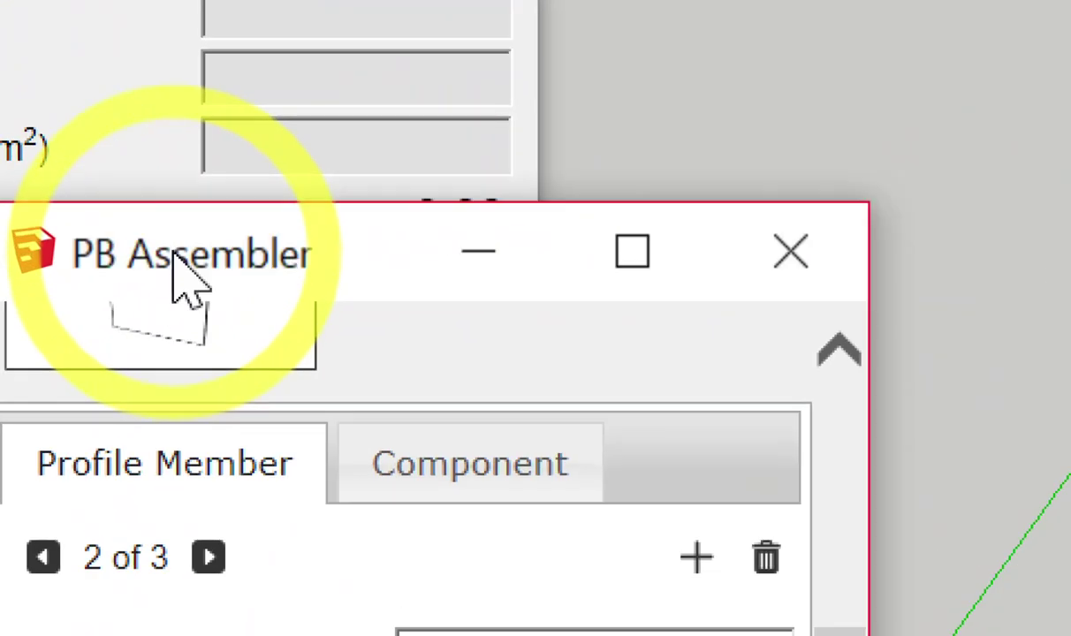
# Load the AS-Wall-Plaster-in-out assembly from the saved assemblies library
pyautogui.moveTo(181, 278); pyautogui.dragTo(255, 148)
pyautogui.scroll(5, 835, 374)
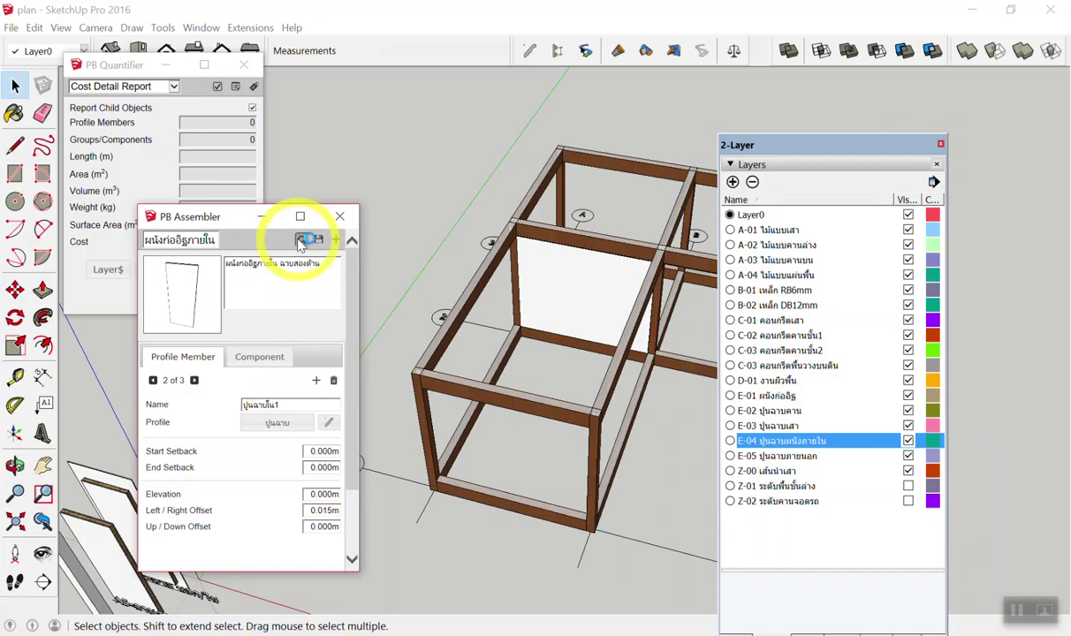
pyautogui.click(300, 241)
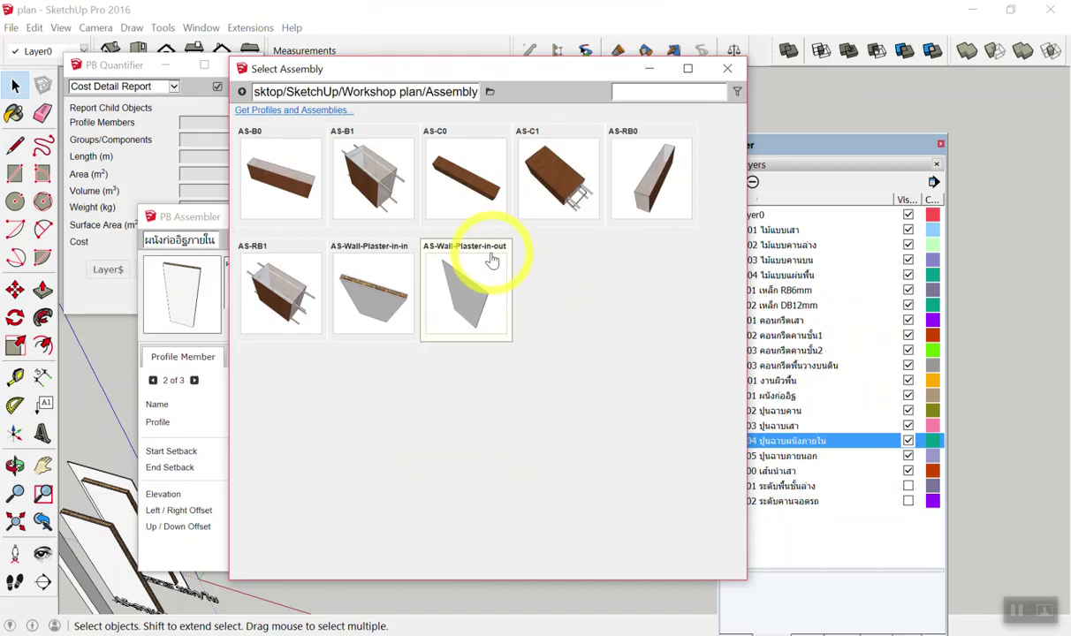
pyautogui.click(492, 259)
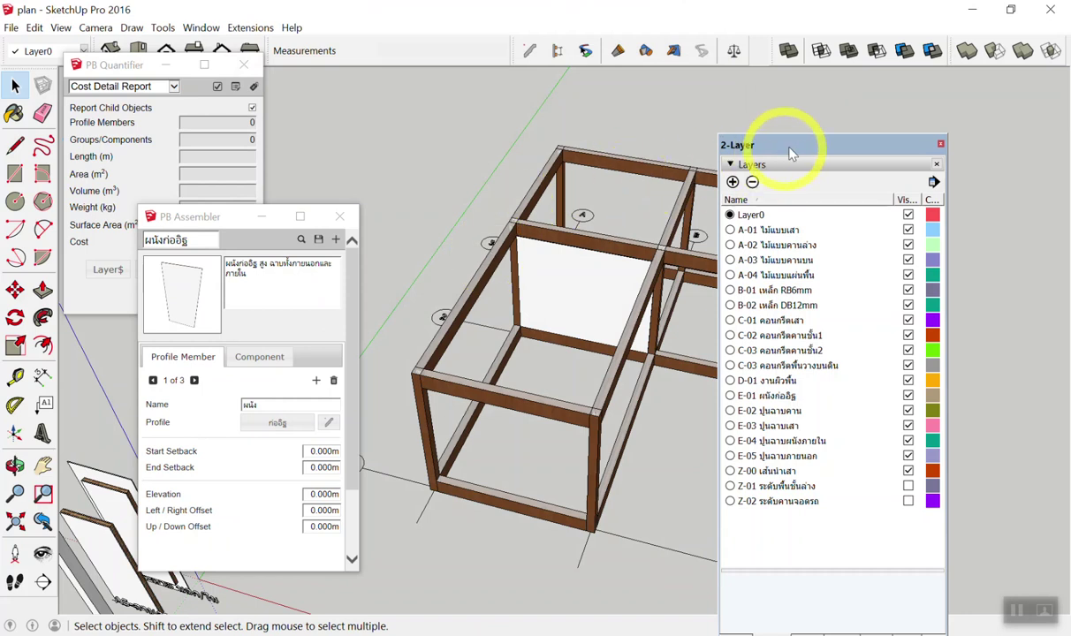
# Dock the Layers list, go to the second member, and open its ปูนฉาบ profile for editing
pyautogui.moveTo(789, 146); pyautogui.dragTo(908, 36)
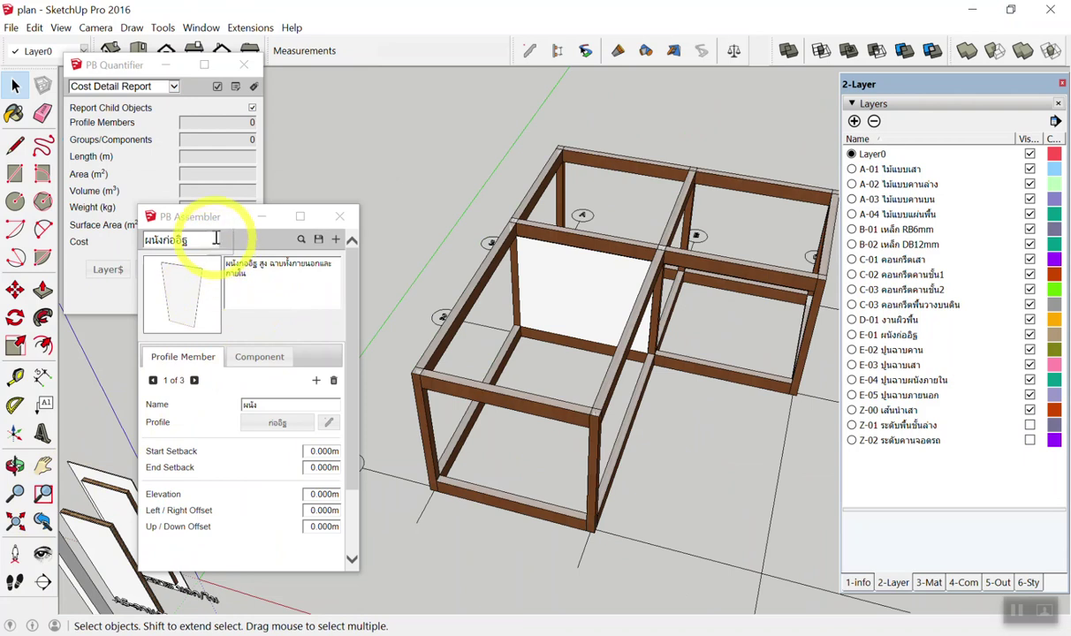
pyautogui.moveTo(221, 218); pyautogui.dragTo(291, 140)
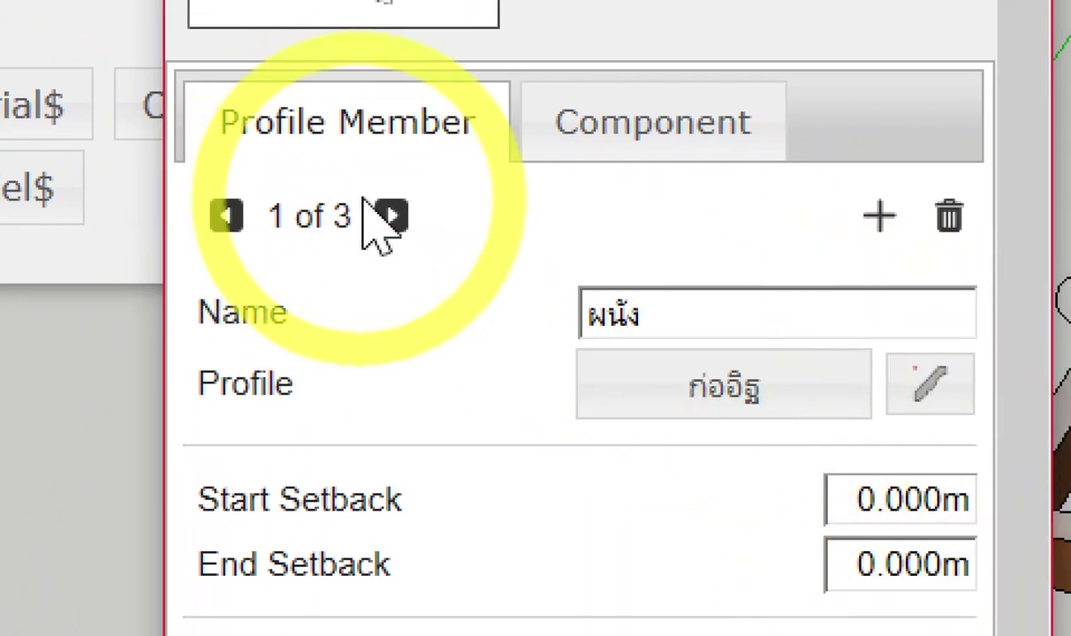
pyautogui.click(389, 217)
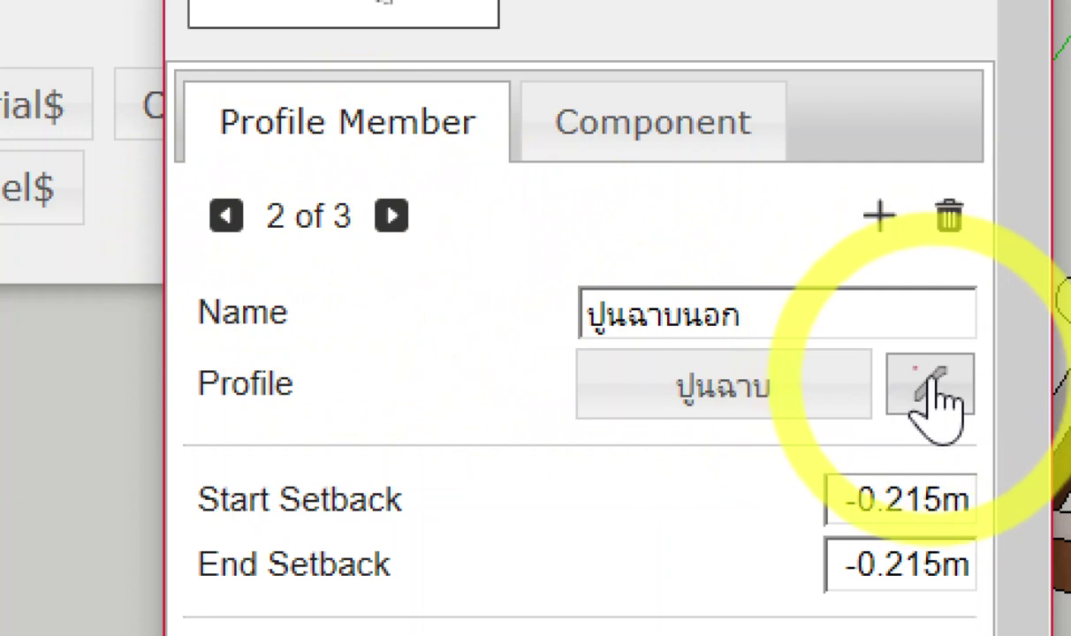
pyautogui.click(934, 395)
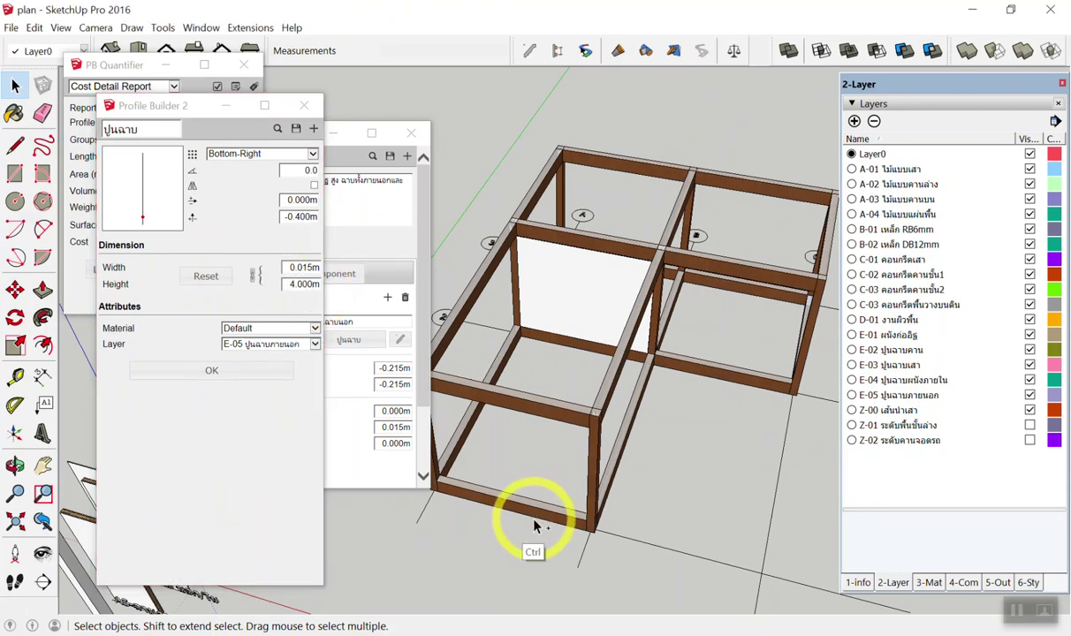
pyautogui.moveTo(544, 522)
pyautogui.keyDown('ctrl'); pyautogui.mouseDown()
pyautogui.moveTo(533, 402)
pyautogui.moveTo(555, 415)
pyautogui.moveTo(570, 481)
pyautogui.mouseUp(); pyautogui.keyUp('ctrl')
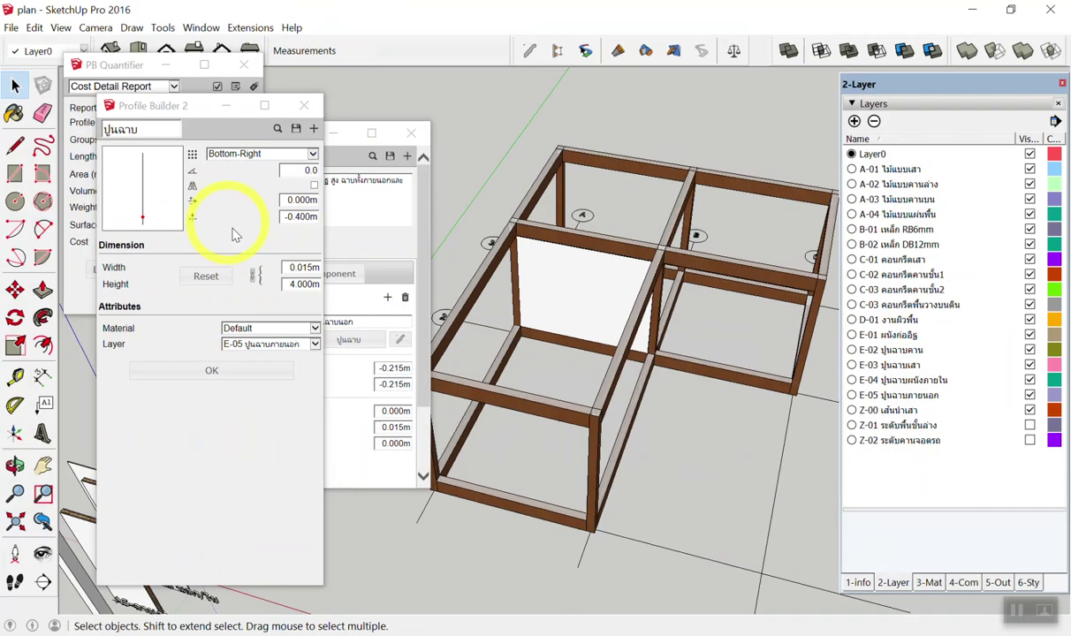
# Close the profile editor and place an outer-plaster assembly along the lower beam edge
pyautogui.click(304, 106)
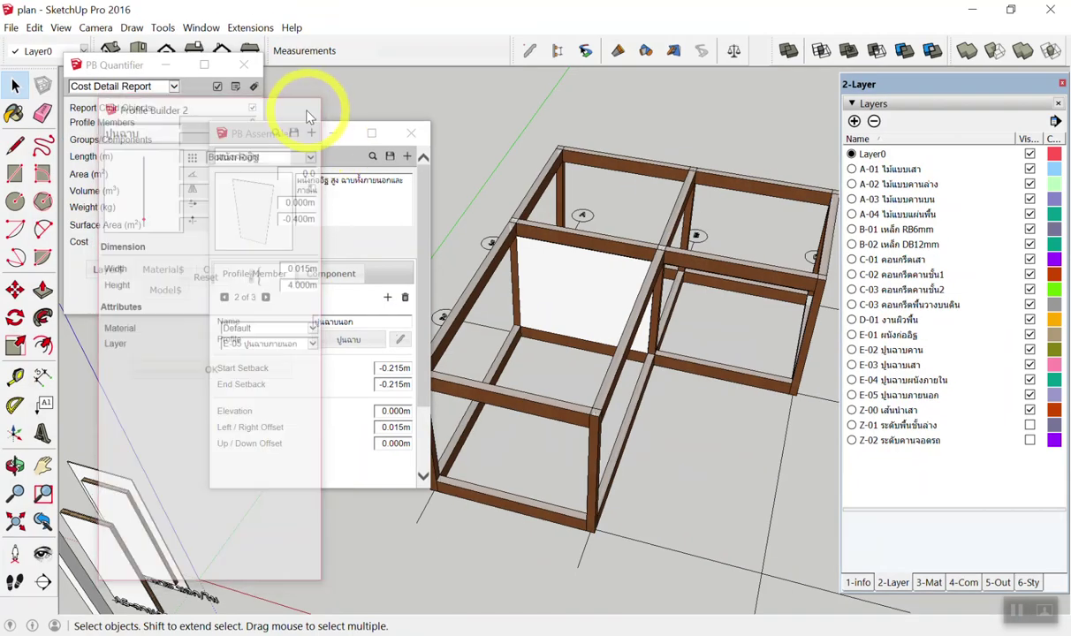
pyautogui.scroll(-2, 272, 420)
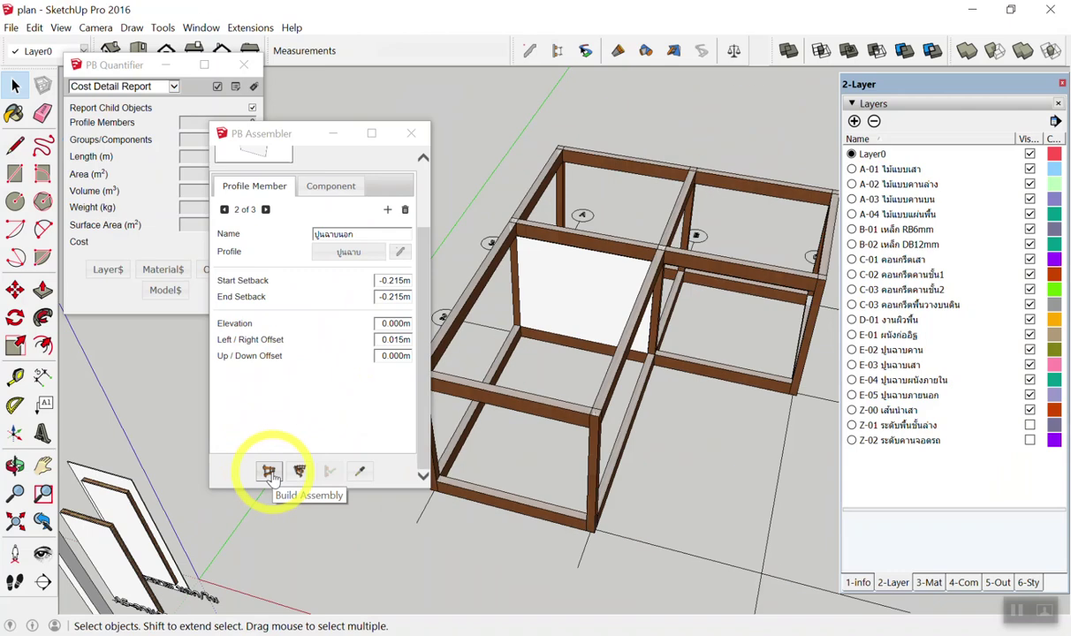
pyautogui.click(268, 471)
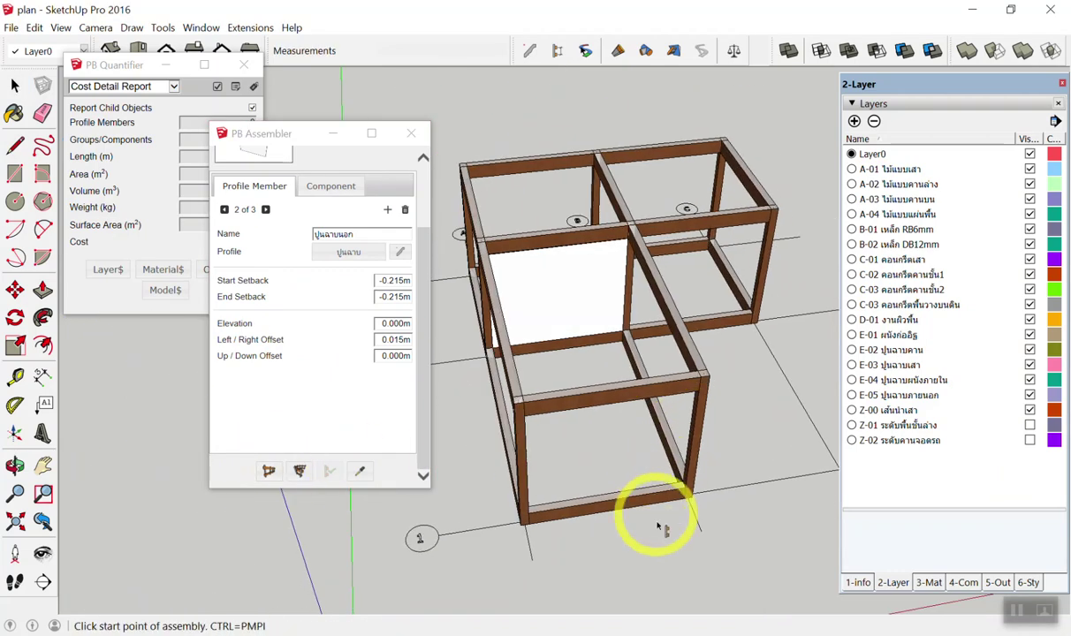
pyautogui.scroll(2, 662, 519)
pyautogui.scroll(2, 597, 478)
pyautogui.scroll(2, 565, 495)
pyautogui.scroll(2, 537, 508)
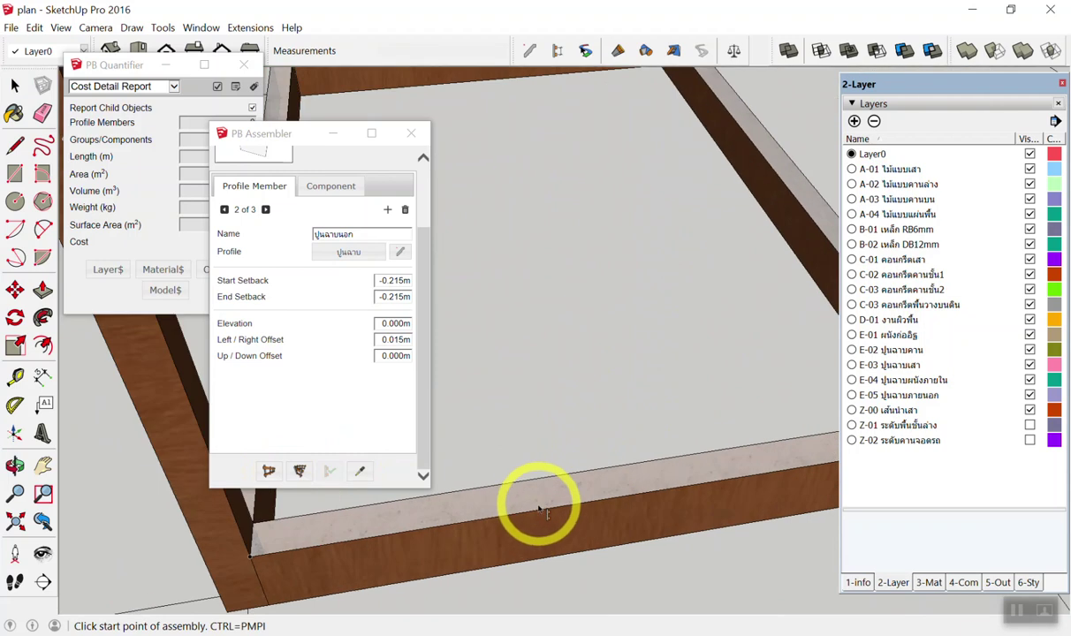
pyautogui.click(535, 513)
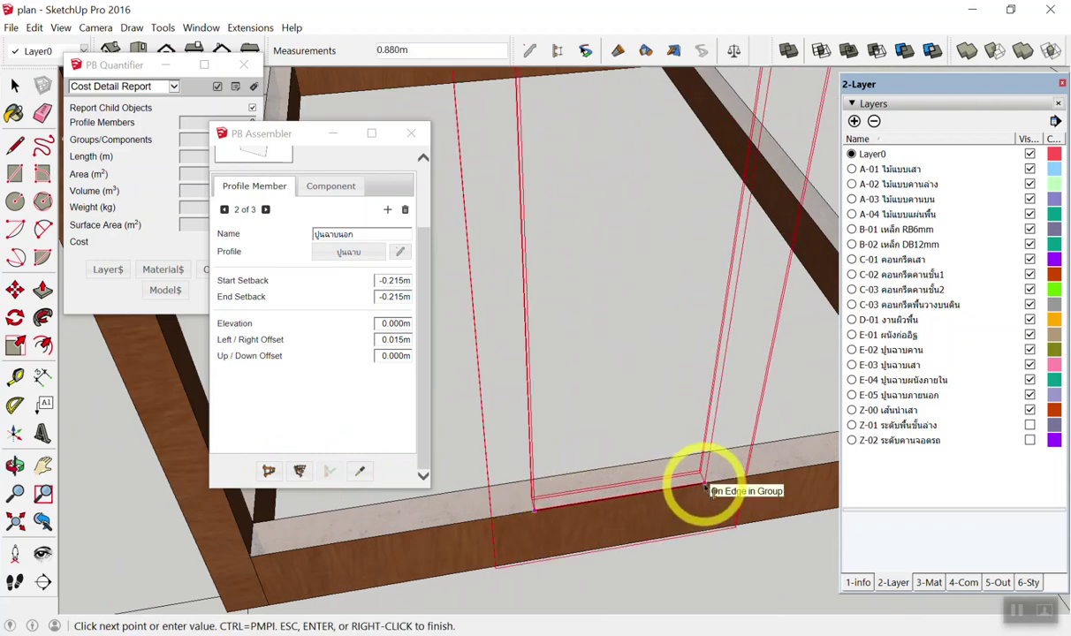
pyautogui.click(704, 490)
pyautogui.press('space')
# Orbit around the new plaster panel and frame corner, then back out to the whole frame
pyautogui.scroll(-2, 668, 415)
pyautogui.moveTo(668, 415)
pyautogui.mouseDown(button='middle')
pyautogui.moveTo(824, 370)
pyautogui.moveTo(777, 243)
pyautogui.mouseUp(button='middle')
pyautogui.scroll(-3, 614, 187)
pyautogui.scroll(-2, 720, 201)
pyautogui.scroll(2, 720, 202)
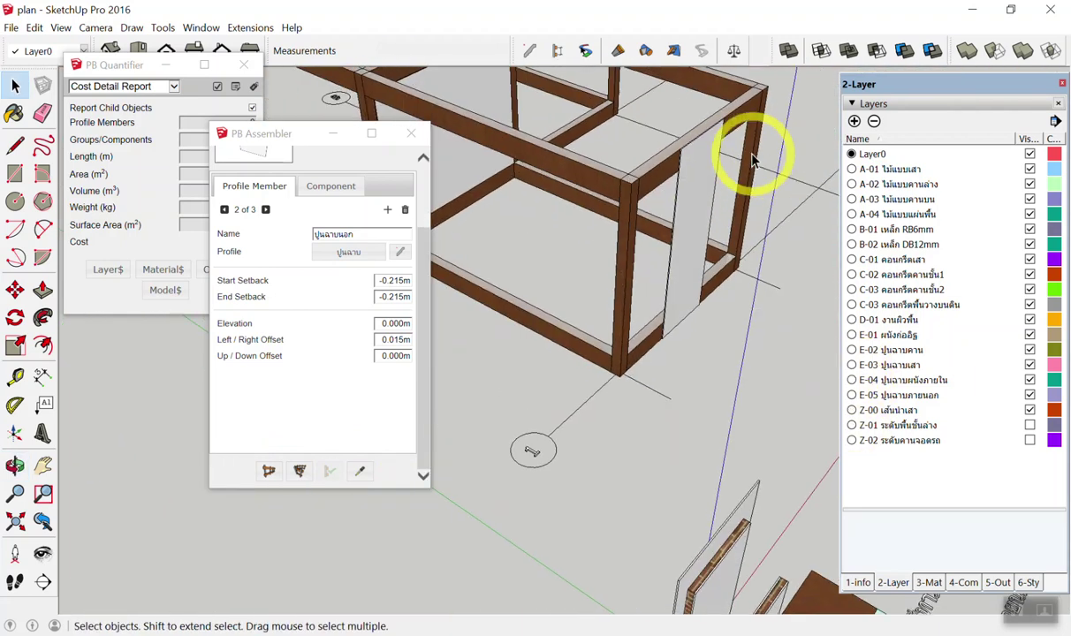
pyautogui.scroll(2, 749, 153)
pyautogui.scroll(2, 683, 149)
pyautogui.moveTo(610, 207); pyautogui.dragTo(678, 113, button='middle')
pyautogui.scroll(-3, 650, 172)
pyautogui.moveTo(650, 172)
pyautogui.mouseDown(button='middle')
pyautogui.moveTo(563, 294)
pyautogui.moveTo(593, 223)
pyautogui.mouseUp(button='middle')
# Orbit to a low view of the frame corner
pyautogui.scroll(-1, 593, 222)
pyautogui.scroll(3, 583, 537)
pyautogui.moveTo(560, 526)
pyautogui.mouseDown(button='middle')
pyautogui.moveTo(613, 495)
pyautogui.moveTo(786, 499)
pyautogui.moveTo(681, 494)
pyautogui.moveTo(609, 507)
pyautogui.moveTo(645, 449)
pyautogui.moveTo(666, 491)
pyautogui.moveTo(715, 448)
pyautogui.moveTo(586, 311)
pyautogui.moveTo(590, 279)
pyautogui.mouseUp(button='middle')
pyautogui.scroll(2, 680, 477)
pyautogui.scroll(2, 599, 296)
pyautogui.scroll(-2, 601, 298)
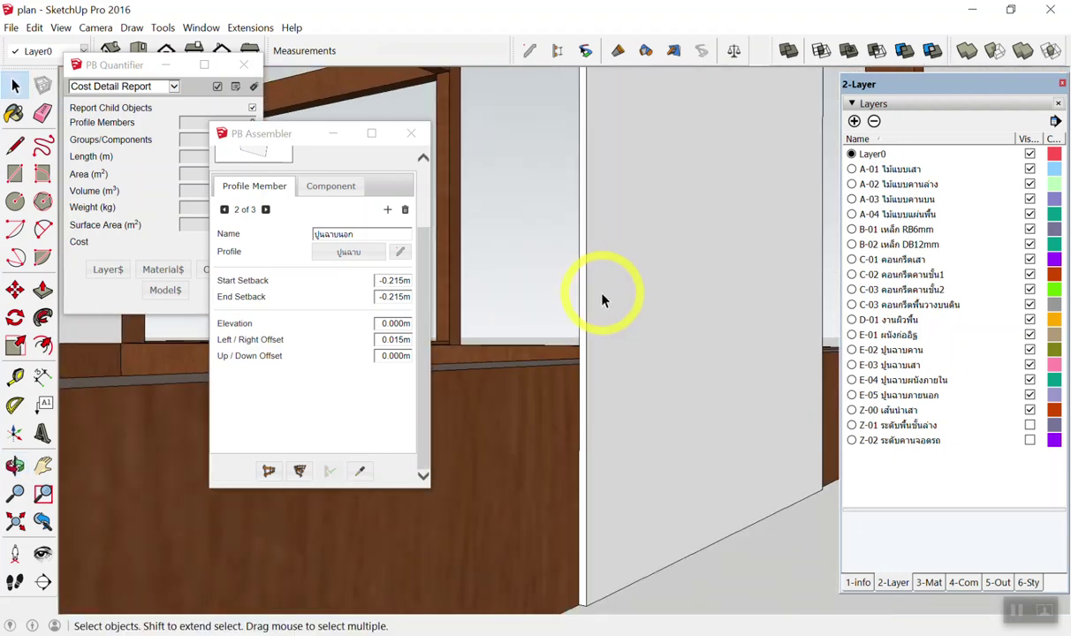
pyautogui.scroll(-2, 634, 376)
# View the plaster panel from another side, beside the brick strip, and from above
pyautogui.moveTo(633, 375)
pyautogui.mouseDown(button='middle')
pyautogui.moveTo(624, 288)
pyautogui.moveTo(678, 171)
pyautogui.moveTo(748, 174)
pyautogui.moveTo(672, 228)
pyautogui.mouseUp(button='middle')
pyautogui.scroll(2, 654, 228)
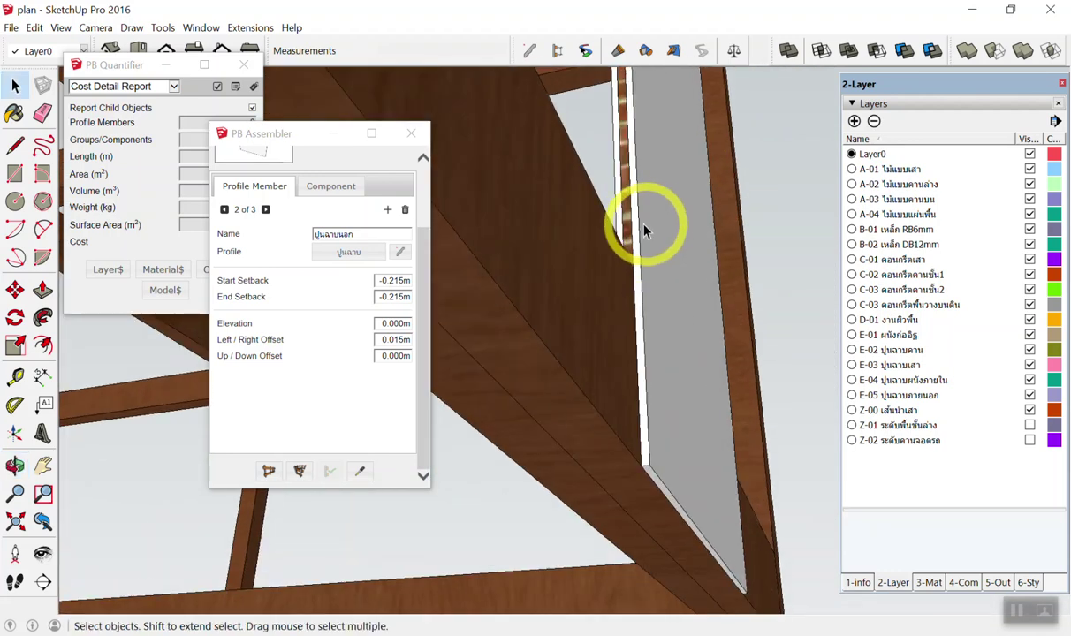
pyautogui.scroll(2, 634, 227)
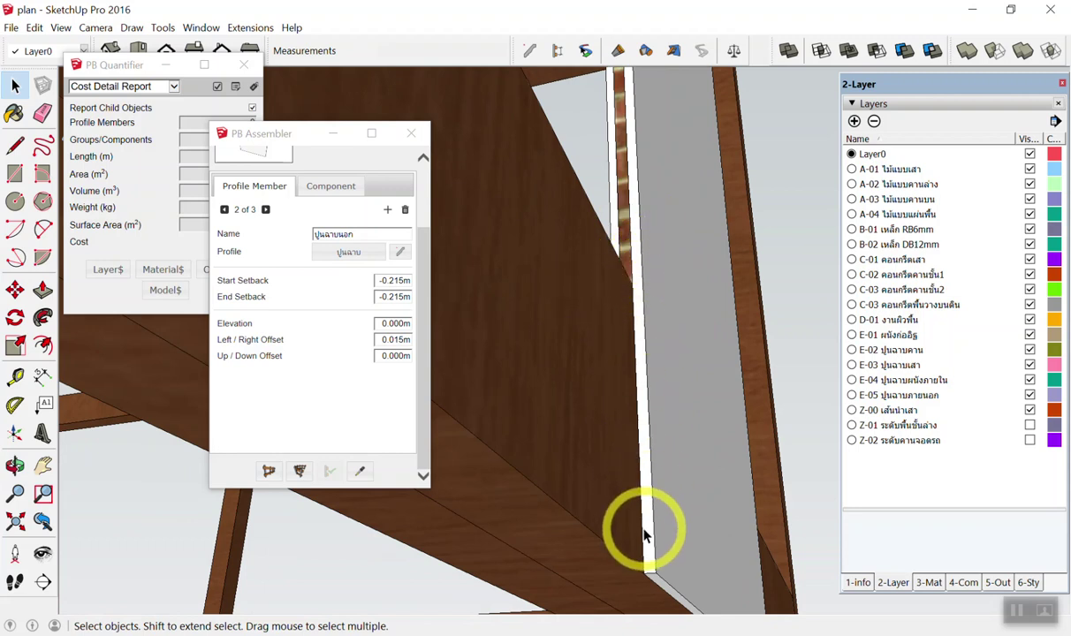
pyautogui.scroll(-2, 644, 534)
pyautogui.scroll(-2, 641, 519)
pyautogui.moveTo(621, 430)
pyautogui.mouseDown(button='middle')
pyautogui.moveTo(638, 365)
pyautogui.moveTo(614, 533)
pyautogui.mouseUp(button='middle')
pyautogui.scroll(-2, 618, 494)
pyautogui.moveTo(634, 363)
pyautogui.mouseDown(button='middle')
pyautogui.moveTo(630, 514)
pyautogui.moveTo(621, 359)
pyautogui.moveTo(798, 385)
pyautogui.moveTo(923, 369)
pyautogui.mouseUp(button='middle')
# Orbit the timber frame to show the whole frame corner
pyautogui.scroll(2, 746, 334)
pyautogui.scroll(2, 694, 307)
pyautogui.scroll(1, 674, 299)
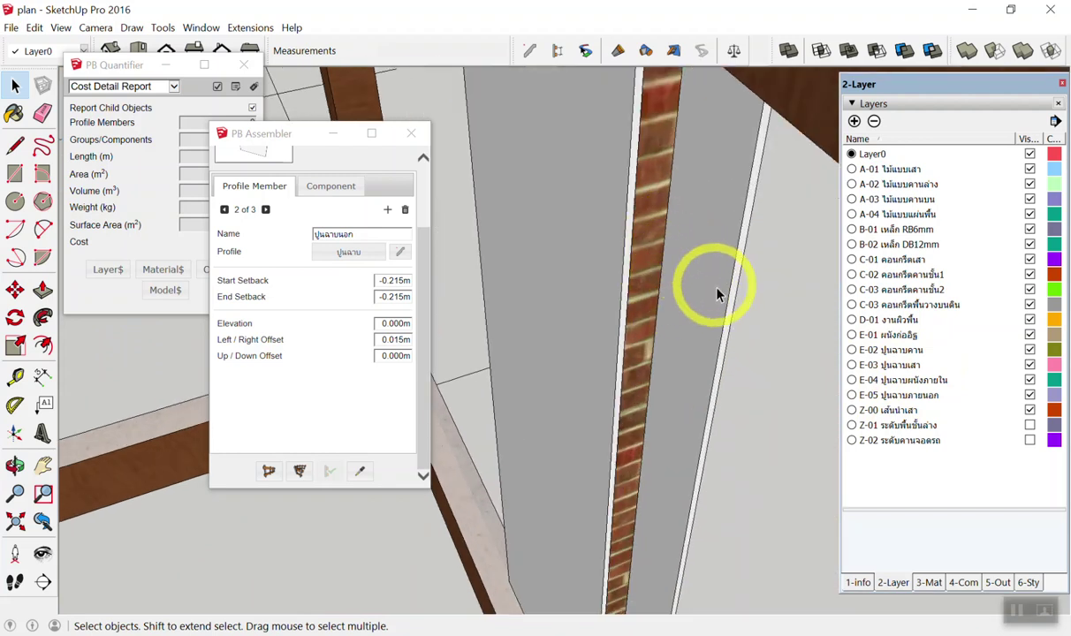
pyautogui.scroll(-2, 634, 287)
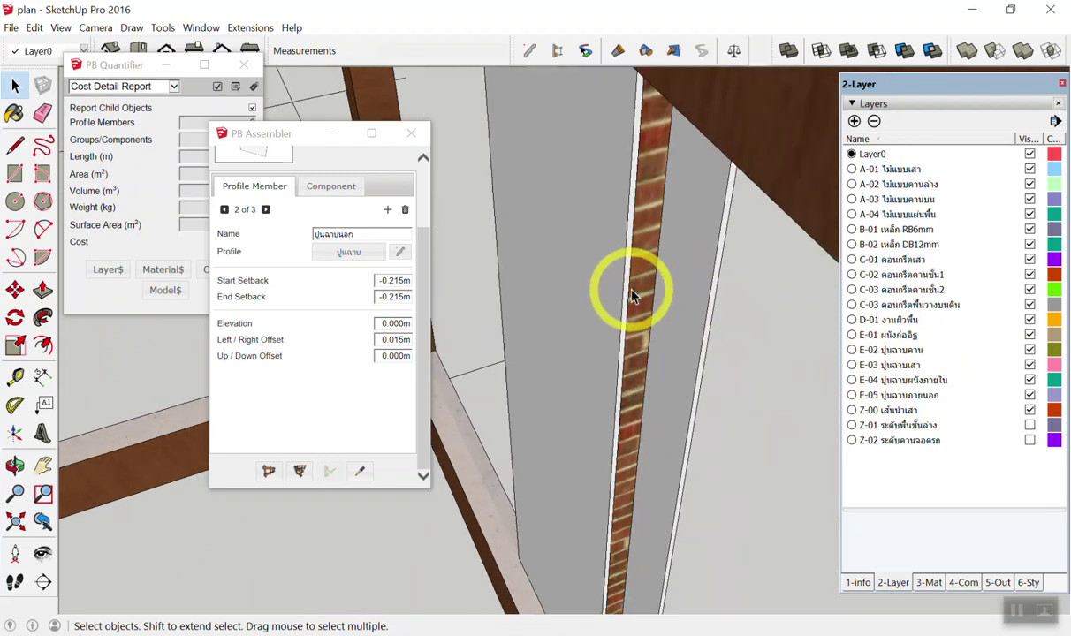
pyautogui.scroll(-3, 596, 292)
pyautogui.moveTo(595, 291)
pyautogui.mouseDown(button='middle')
pyautogui.moveTo(638, 335)
pyautogui.moveTo(399, 353)
pyautogui.mouseUp(button='middle')
pyautogui.scroll(2, 485, 430)
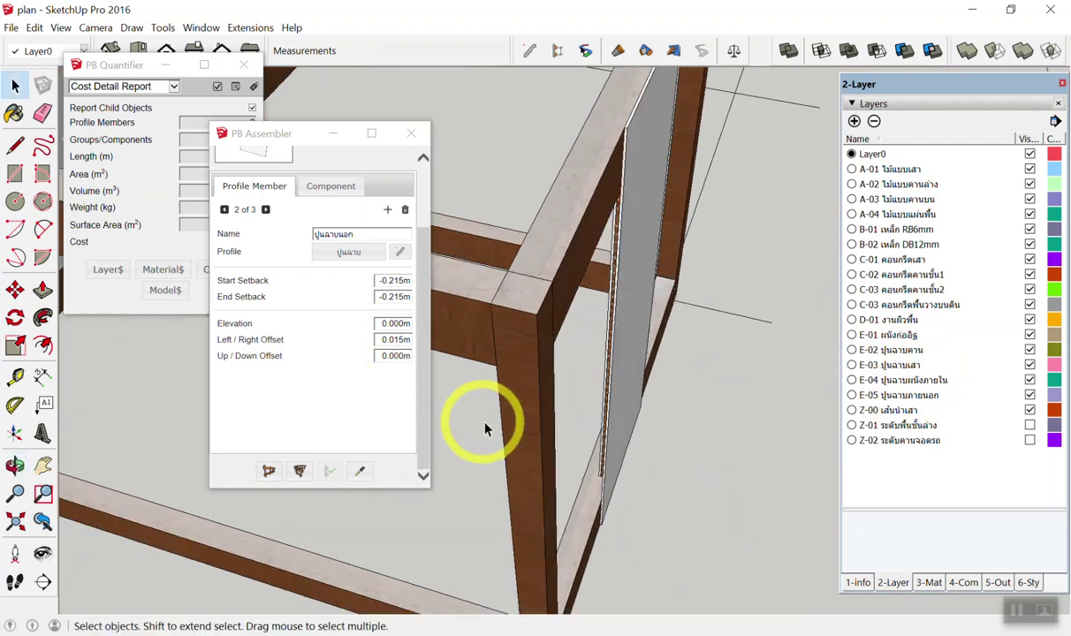
pyautogui.scroll(2, 545, 360)
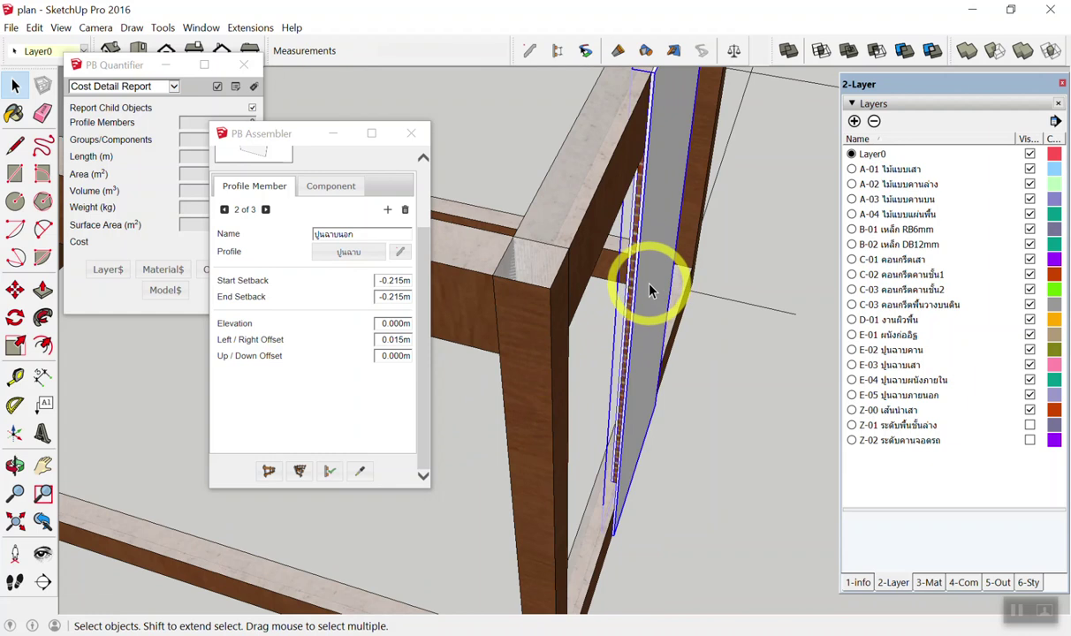
pyautogui.scroll(-4, 649, 287)
pyautogui.moveTo(650, 287)
pyautogui.mouseDown(button='middle')
pyautogui.moveTo(540, 311)
pyautogui.moveTo(436, 397)
pyautogui.mouseUp(button='middle')
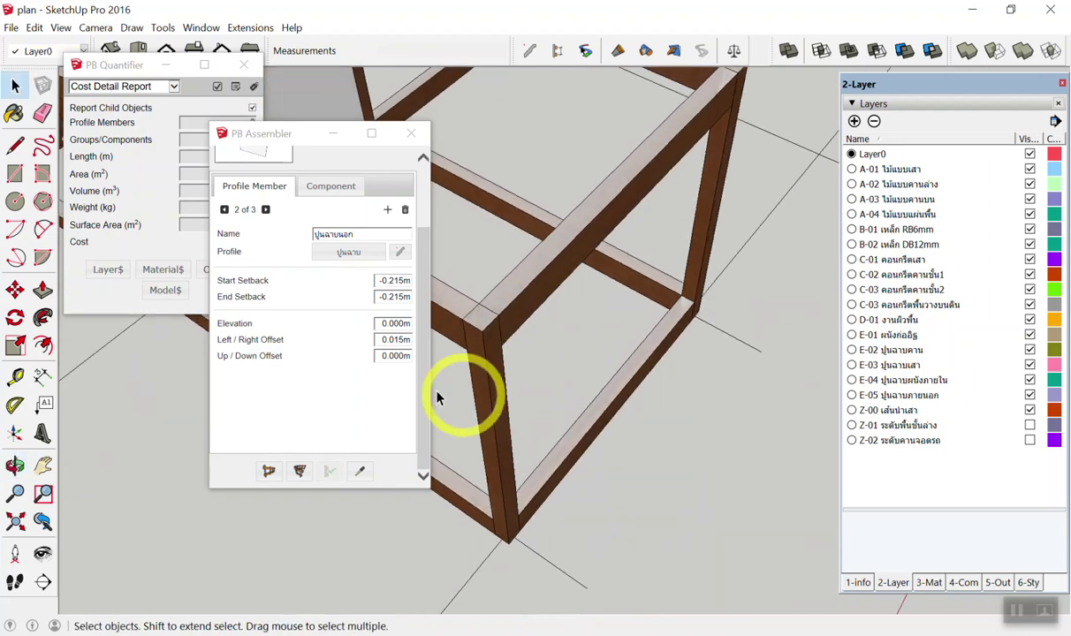
# Place a second outer-plaster panel from the lower frame corner to the far corner post
pyautogui.moveTo(311, 144); pyautogui.dragTo(206, 165)
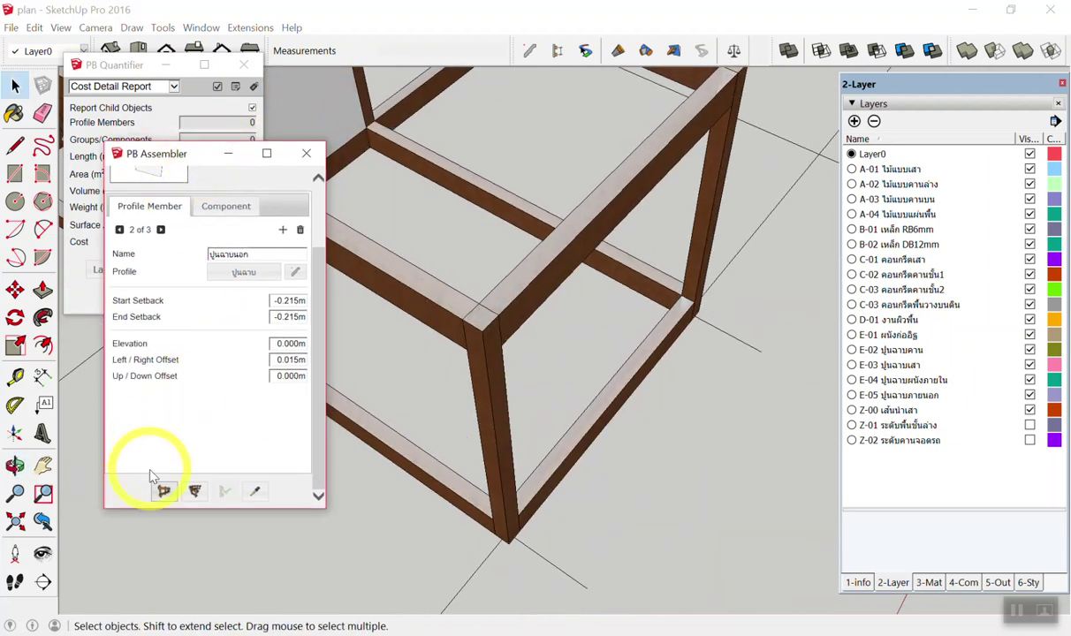
pyautogui.click(164, 492)
pyautogui.scroll(2, 530, 539)
pyautogui.scroll(2, 459, 521)
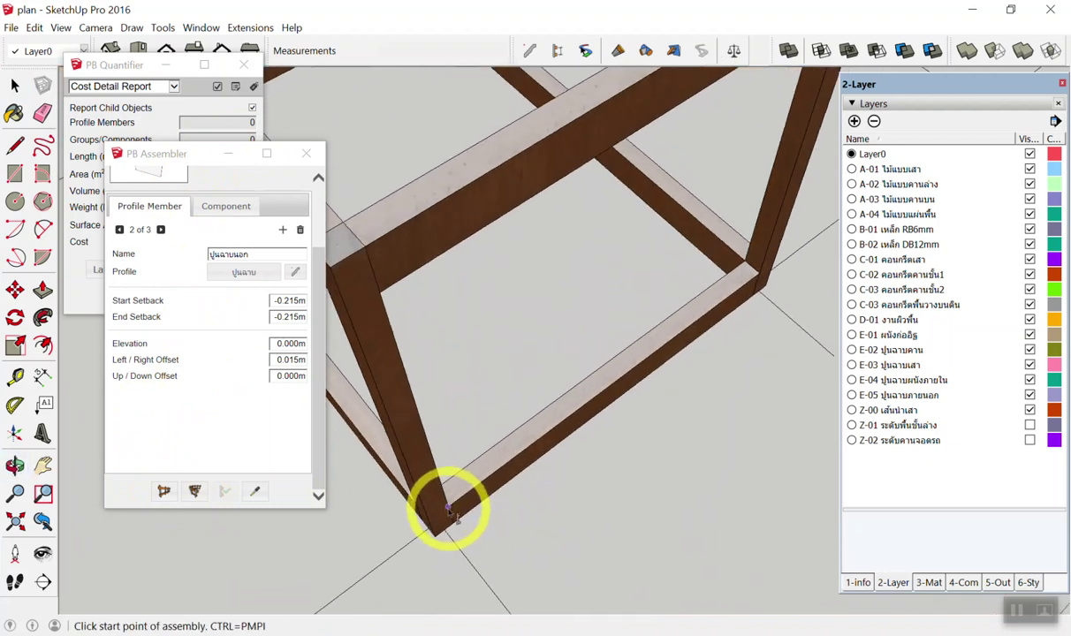
pyautogui.click(449, 511)
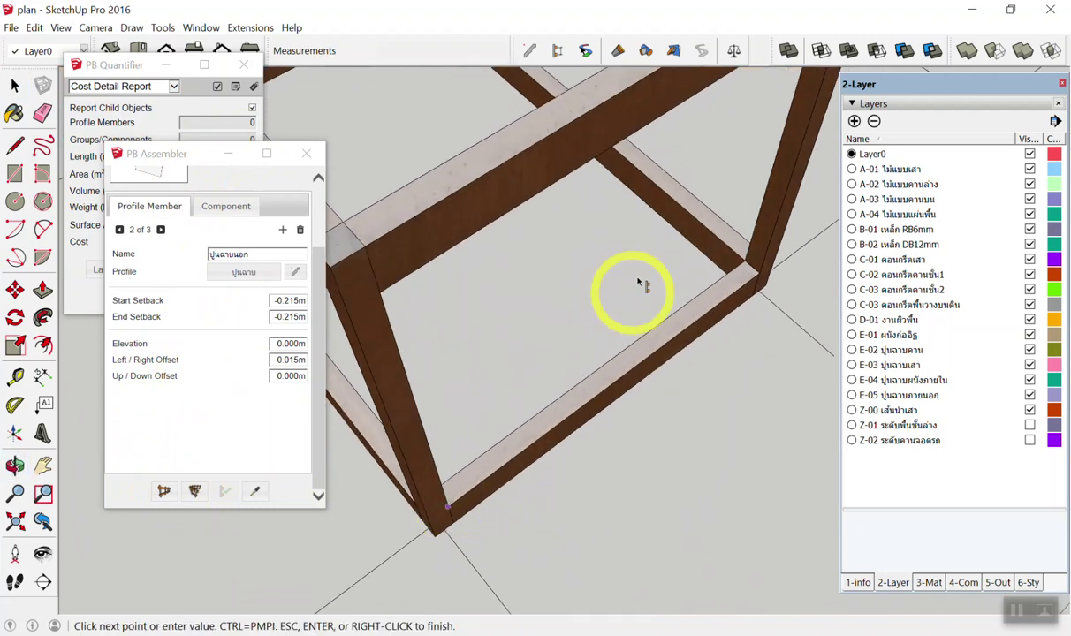
pyautogui.click(757, 281)
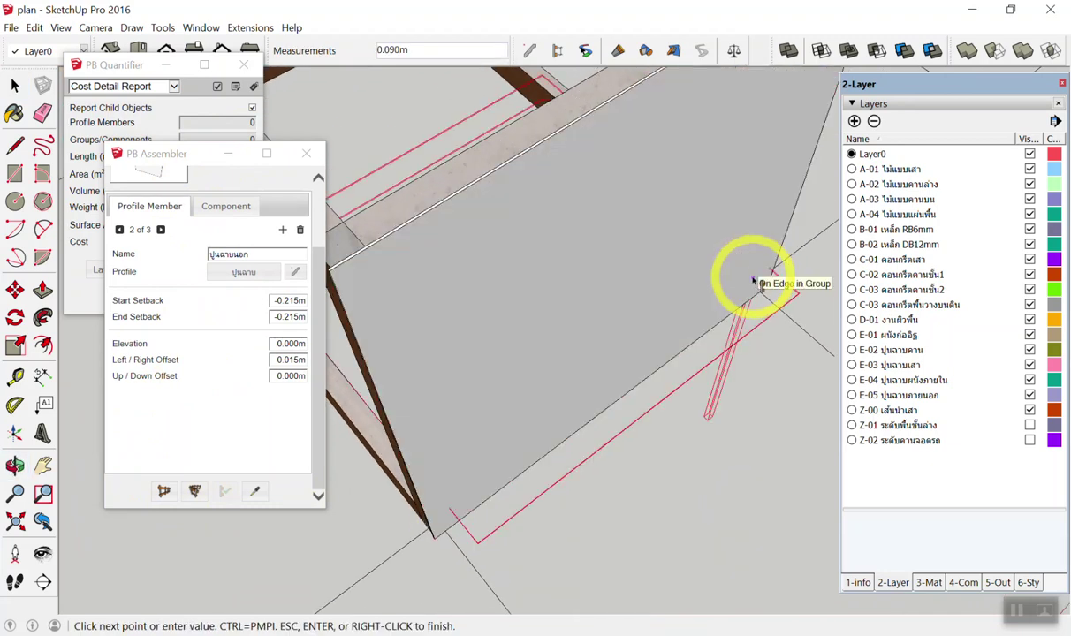
pyautogui.press('Return')
# Orbit from the new panel to look down on the beam corner
pyautogui.moveTo(753, 283)
pyautogui.mouseDown(button='middle')
pyautogui.moveTo(693, 328)
pyautogui.moveTo(609, 304)
pyautogui.moveTo(711, 322)
pyautogui.moveTo(650, 279)
pyautogui.moveTo(779, 241)
pyautogui.moveTo(612, 207)
pyautogui.moveTo(809, 191)
pyautogui.moveTo(506, 239)
pyautogui.mouseUp(button='middle')
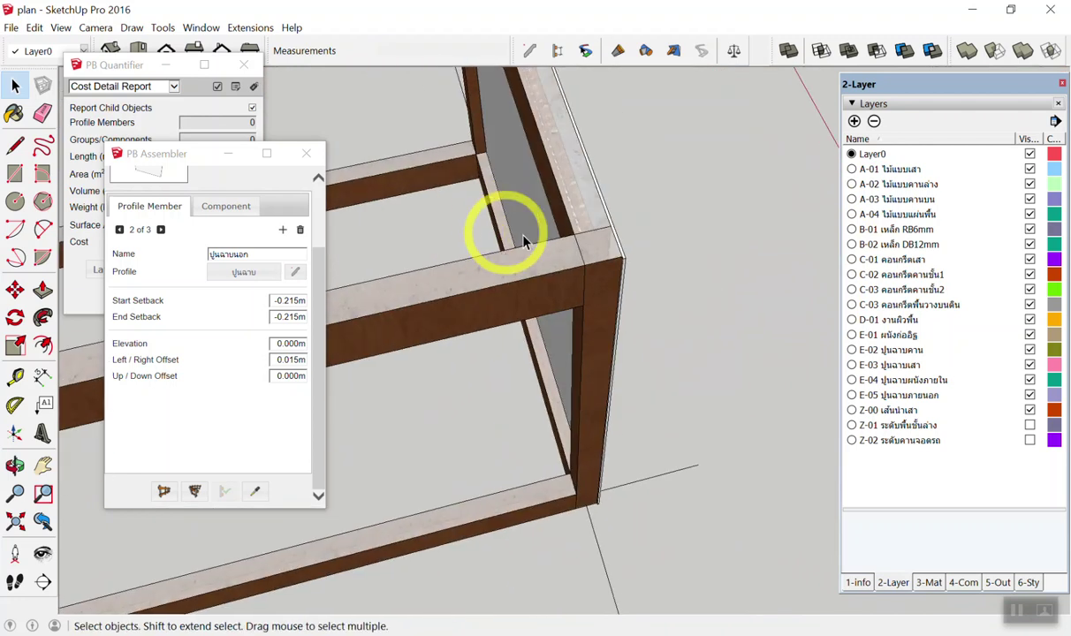
pyautogui.scroll(2, 614, 251)
pyautogui.scroll(2, 624, 242)
pyautogui.moveTo(623, 242)
pyautogui.mouseDown(button='middle')
pyautogui.moveTo(509, 258)
pyautogui.moveTo(500, 272)
pyautogui.moveTo(786, 182)
pyautogui.mouseUp(button='middle')
# Orbit in close to the vertical post to review the plaster panels
pyautogui.scroll(-2, 490, 257)
pyautogui.scroll(2, 603, 260)
pyautogui.moveTo(603, 261); pyautogui.dragTo(765, 210, button='middle')
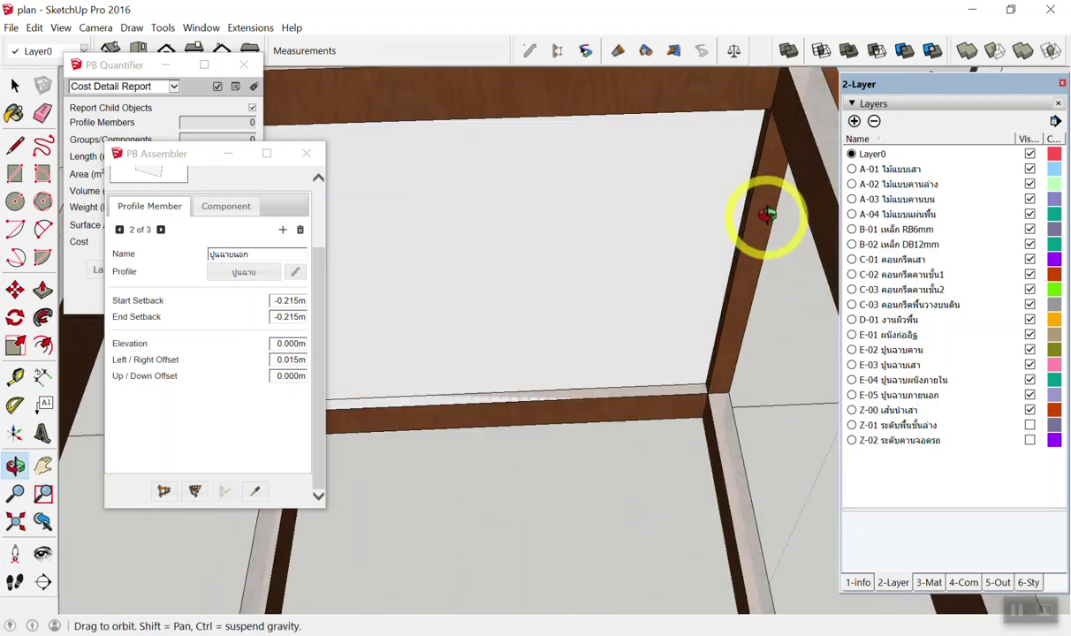
pyautogui.scroll(2, 755, 191)
pyautogui.scroll(1, 750, 194)
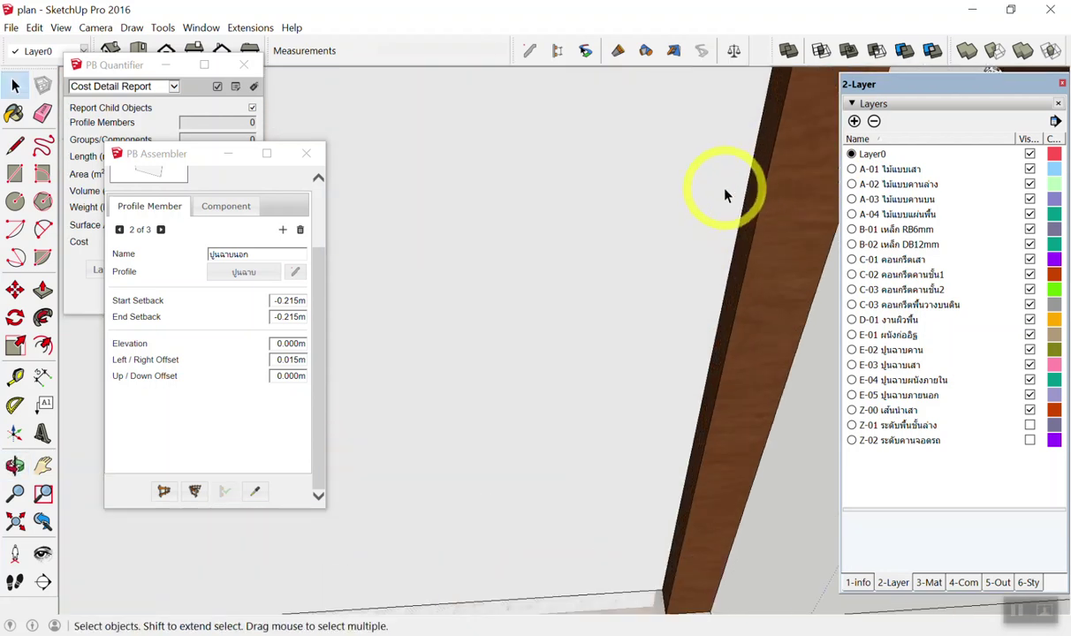
pyautogui.scroll(-2, 719, 196)
pyautogui.scroll(-1, 703, 201)
# View the beam corner from wider and higher angles, then widen the PB Assembler window
pyautogui.moveTo(709, 198)
pyautogui.mouseDown(button='middle')
pyautogui.moveTo(549, 248)
pyautogui.moveTo(451, 253)
pyautogui.mouseUp(button='middle')
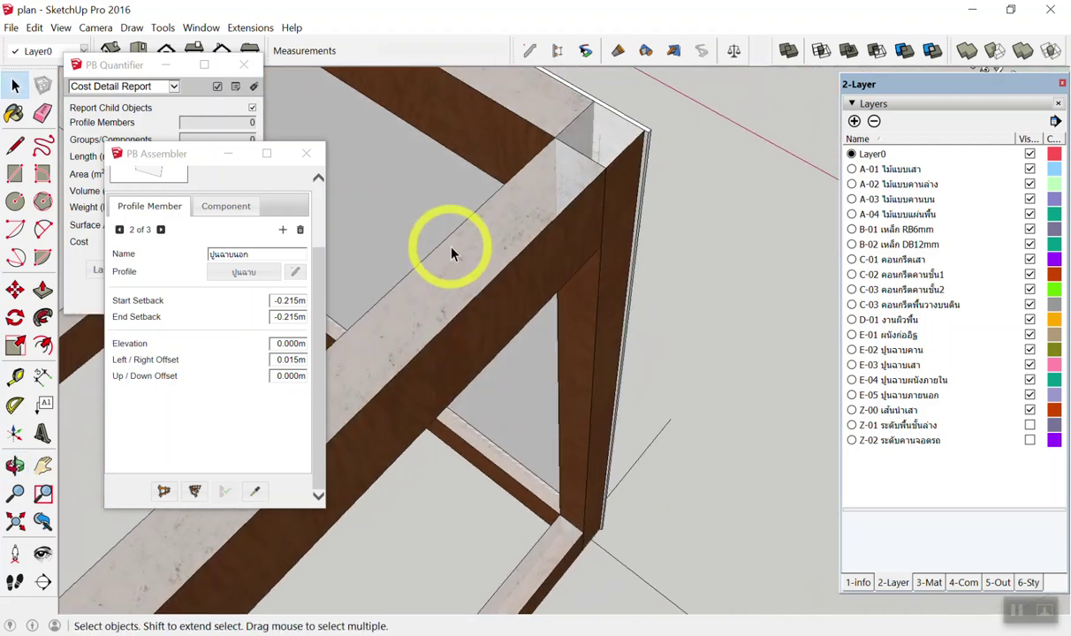
pyautogui.scroll(-3, 530, 248)
pyautogui.scroll(-1, 627, 237)
pyautogui.moveTo(640, 234)
pyautogui.mouseDown(button='middle')
pyautogui.moveTo(609, 247)
pyautogui.moveTo(380, 252)
pyautogui.mouseUp(button='middle')
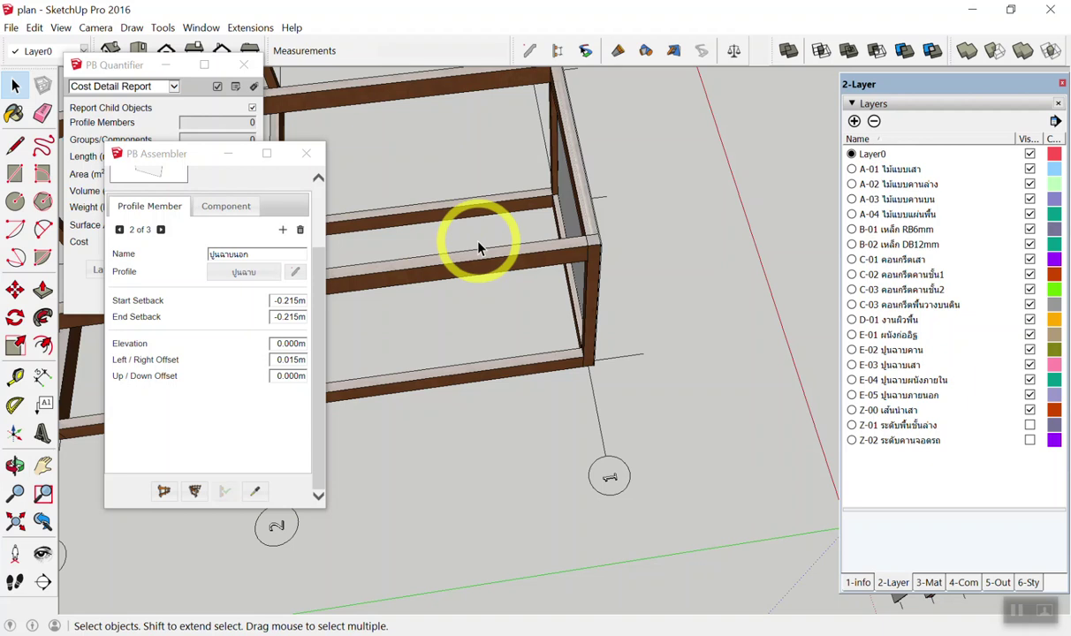
pyautogui.moveTo(478, 222)
pyautogui.mouseDown(button='middle')
pyautogui.moveTo(538, 247)
pyautogui.moveTo(347, 179)
pyautogui.moveTo(327, 292)
pyautogui.mouseUp(button='middle')
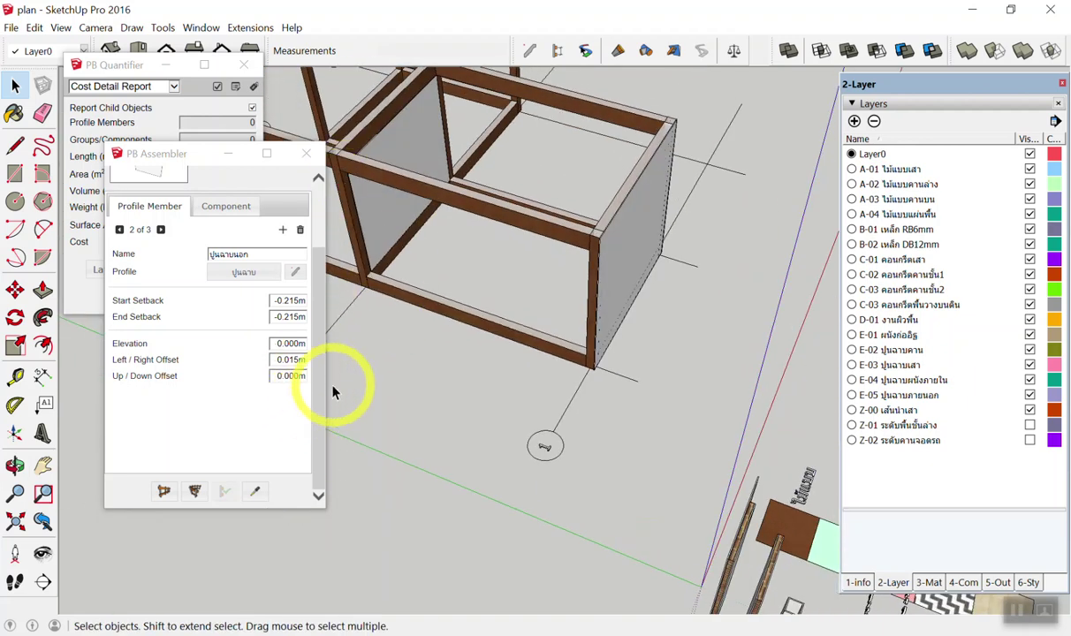
pyautogui.moveTo(326, 386); pyautogui.dragTo(406, 384)
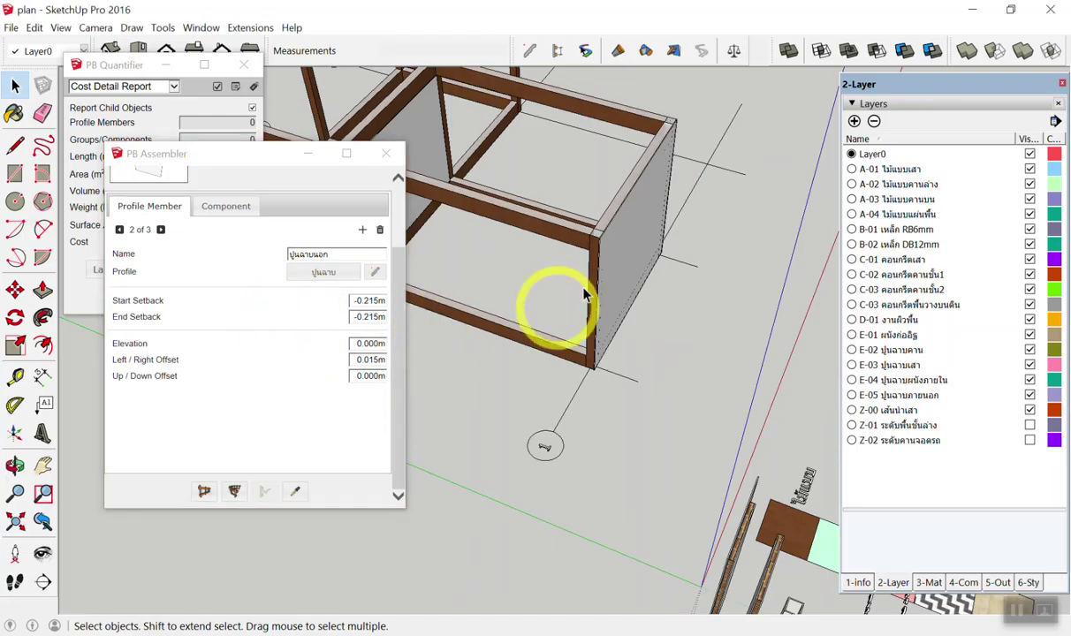
pyautogui.moveTo(555, 305)
pyautogui.mouseDown(button='middle')
pyautogui.moveTo(540, 246)
pyautogui.moveTo(749, 159)
pyautogui.moveTo(685, 231)
pyautogui.moveTo(870, 231)
pyautogui.mouseUp(button='middle')
pyautogui.scroll(3, 749, 157)
pyautogui.scroll(3, 759, 148)
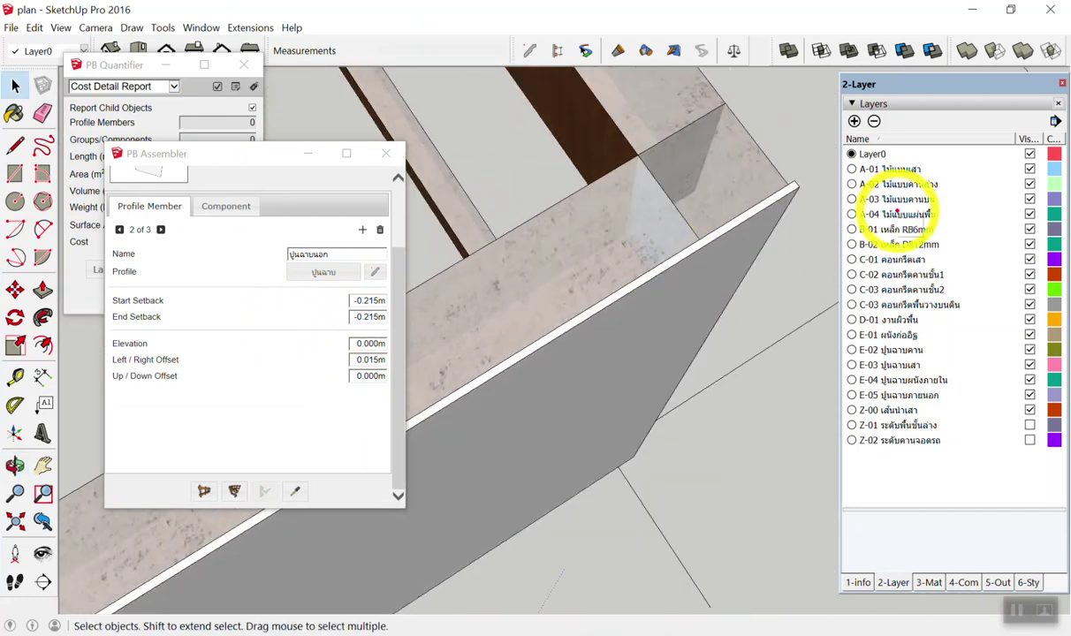
pyautogui.moveTo(450, 365); pyautogui.dragTo(664, 265)
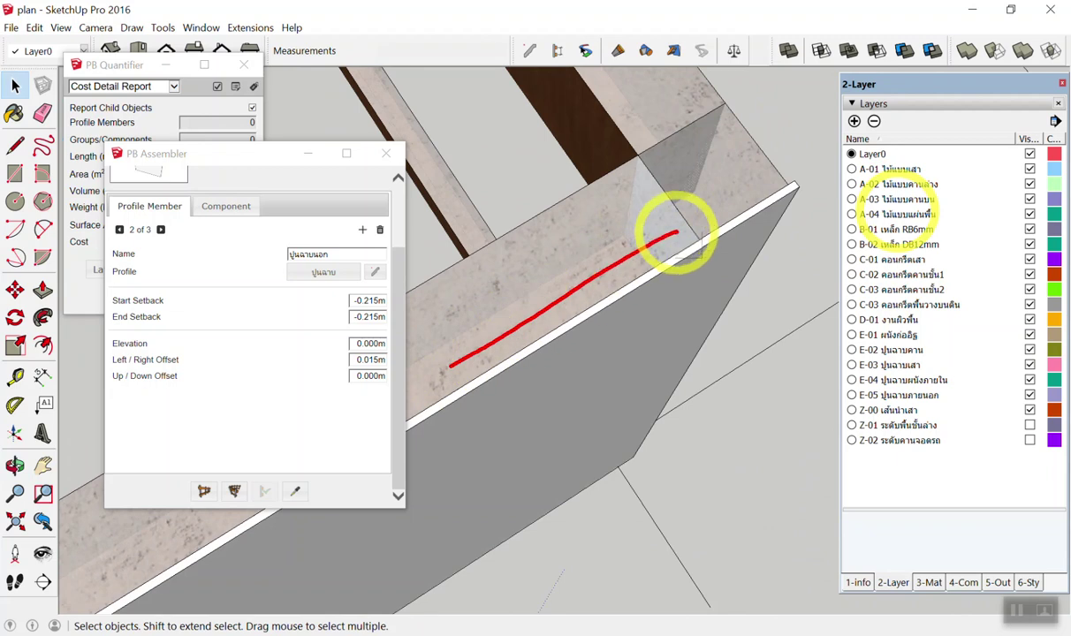
pyautogui.moveTo(616, 301); pyautogui.dragTo(802, 206)
pyautogui.moveTo(722, 258)
pyautogui.mouseDown()
pyautogui.moveTo(733, 298)
pyautogui.moveTo(770, 302)
pyautogui.mouseUp()
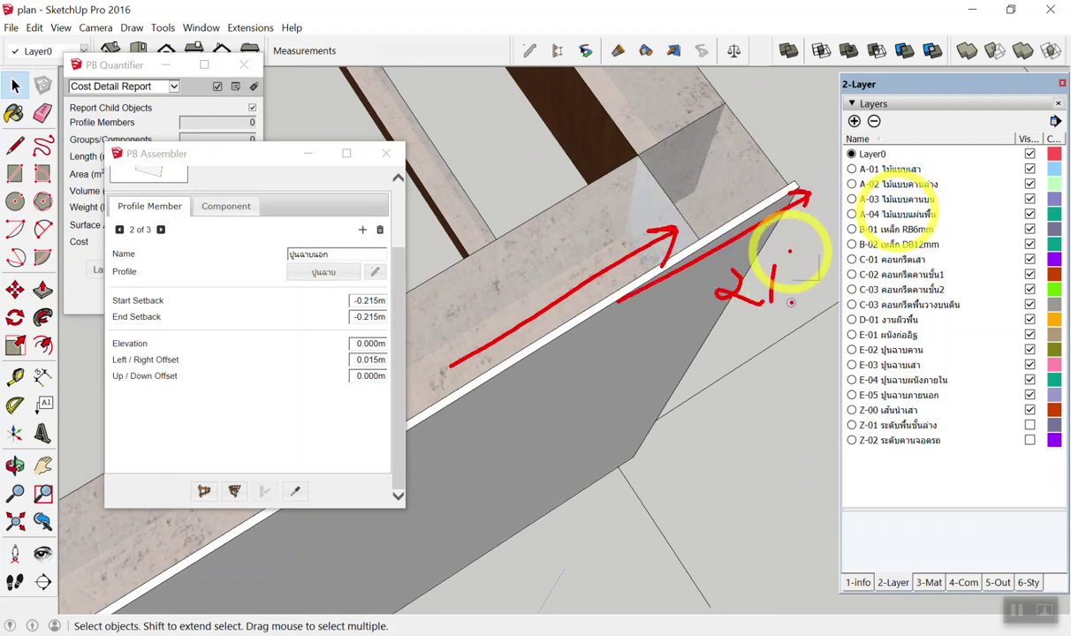
pyautogui.moveTo(810, 269); pyautogui.dragTo(810, 294)
pyautogui.click(792, 302)
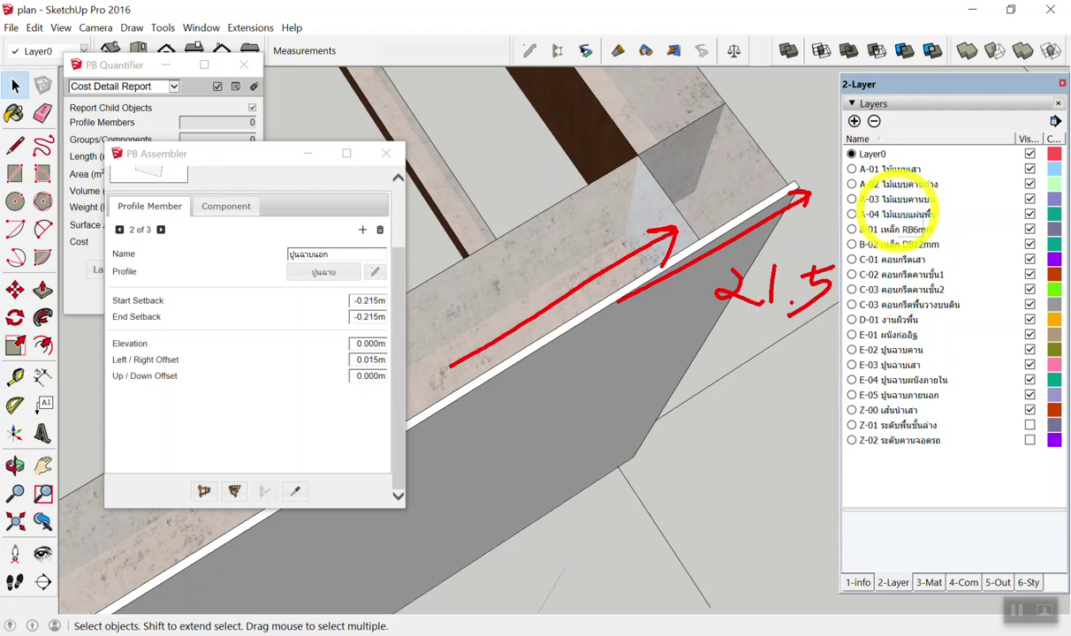
pyautogui.press('Escape')
pyautogui.scroll(-2, 768, 208)
pyautogui.scroll(-2, 768, 208)
pyautogui.scroll(-2, 769, 212)
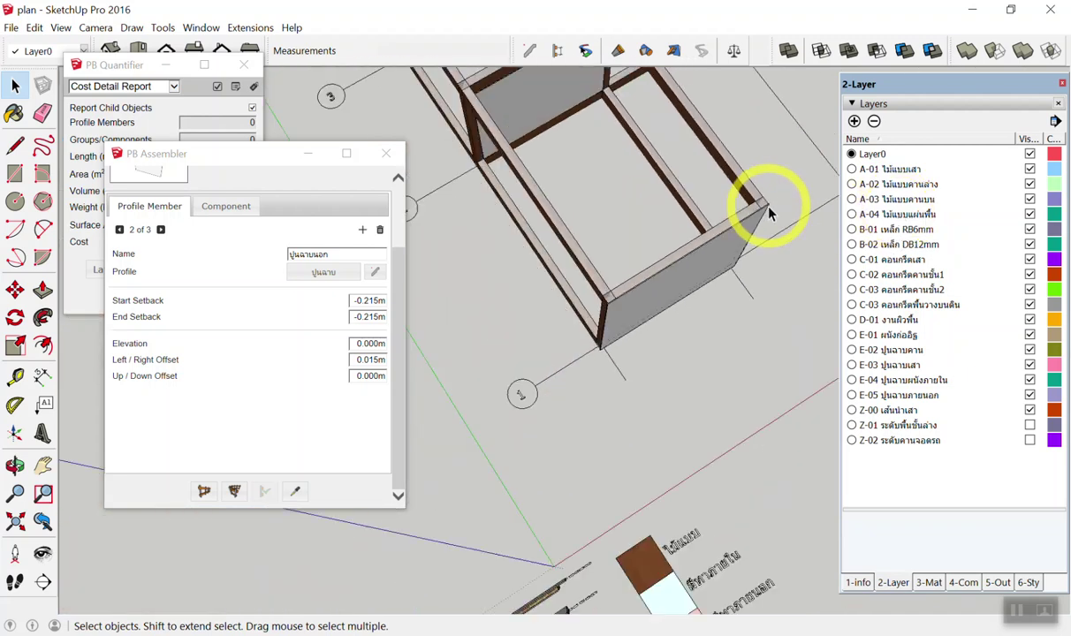
pyautogui.moveTo(769, 212); pyautogui.dragTo(715, 203, button='middle')
pyautogui.scroll(-2, 772, 180)
pyautogui.scroll(3, 525, 174)
pyautogui.moveTo(526, 174); pyautogui.dragTo(570, 171, button='middle')
pyautogui.scroll(-3, 616, 178)
pyautogui.scroll(-2, 615, 178)
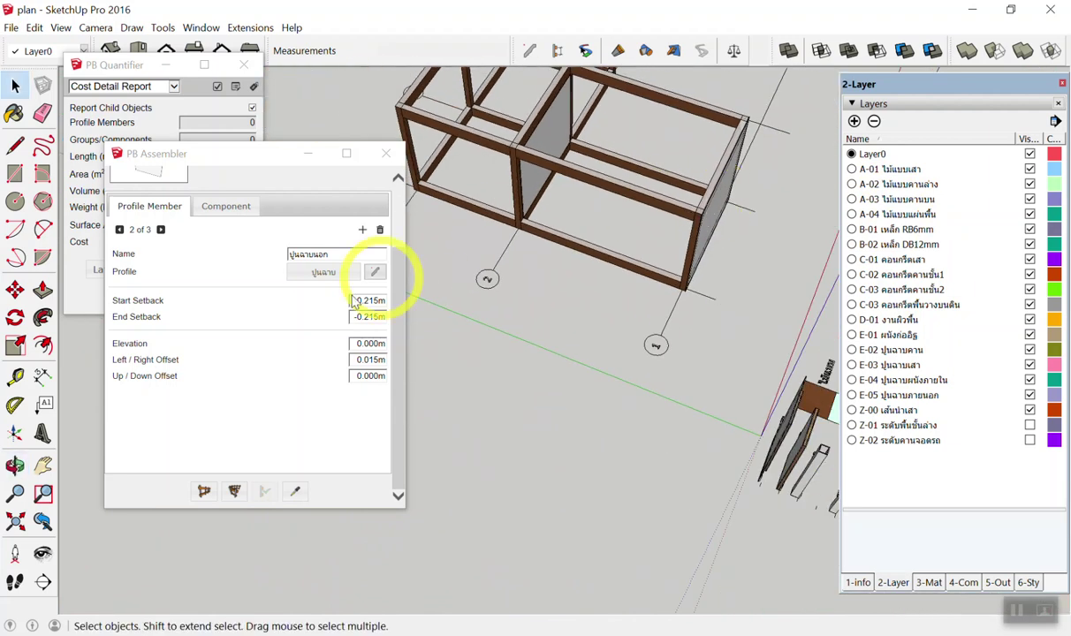
# Lay out a new wall assembly from the frame joint along the frame edge
pyautogui.click(205, 492)
pyautogui.scroll(2, 530, 214)
pyautogui.scroll(3, 554, 216)
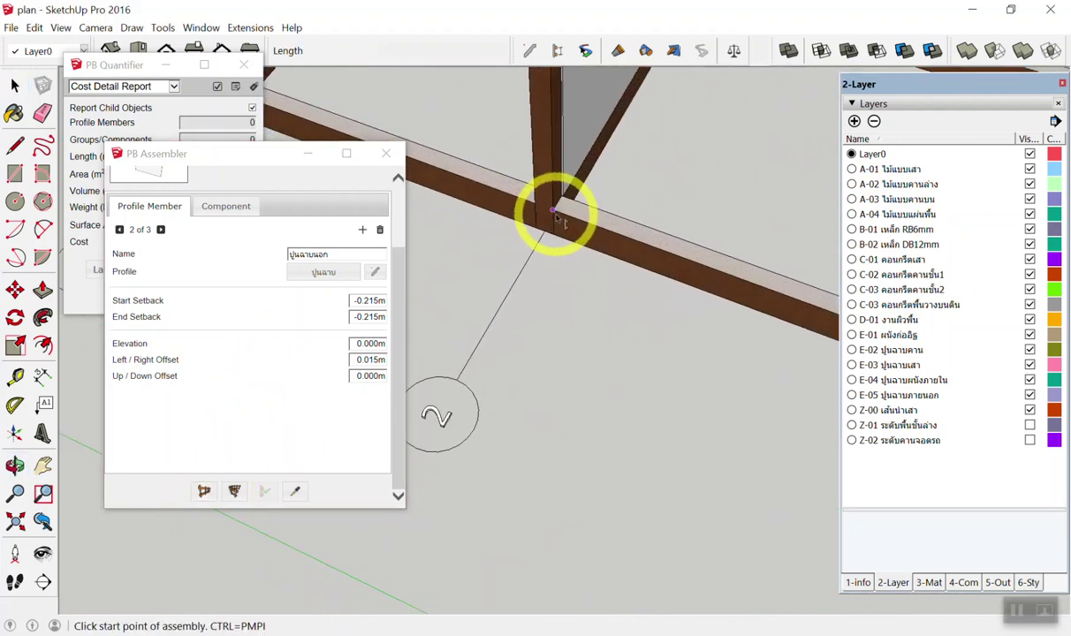
pyautogui.click(555, 214)
pyautogui.scroll(-2, 502, 227)
pyautogui.scroll(-2, 484, 227)
pyautogui.scroll(3, 728, 280)
pyautogui.scroll(2, 761, 323)
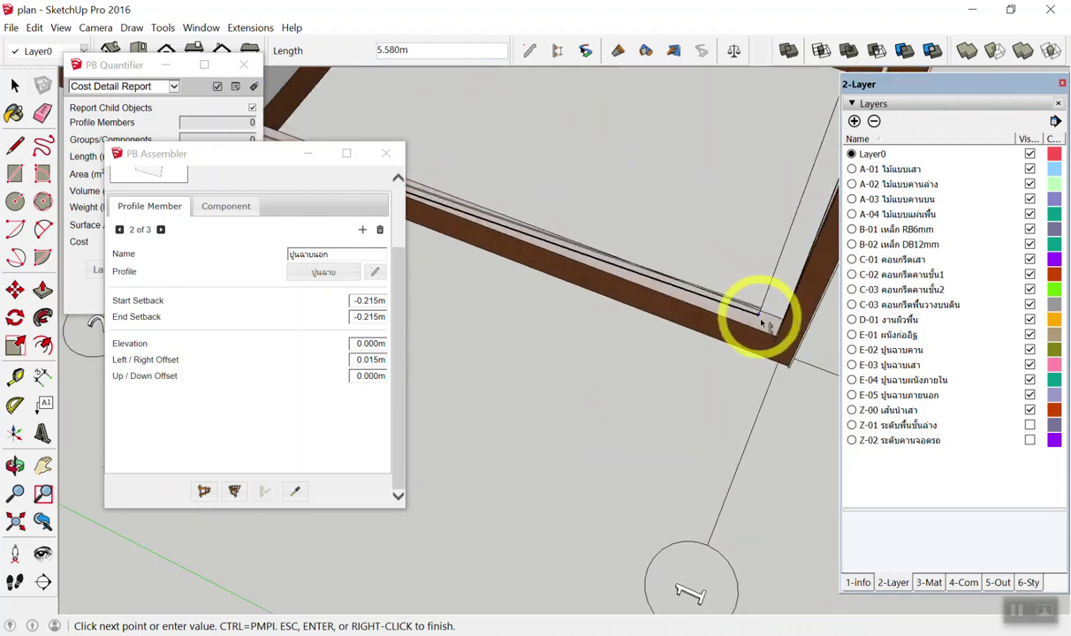
pyautogui.scroll(2, 762, 323)
pyautogui.scroll(2, 778, 341)
pyautogui.scroll(-2, 781, 340)
pyautogui.click(694, 333)
# Add a 5.800m wall assembly from the bottom corner post to the next corner post
pyautogui.scroll(-2, 697, 301)
pyautogui.scroll(-2, 523, 251)
pyautogui.scroll(-2, 674, 246)
pyautogui.scroll(1, 621, 282)
pyautogui.moveTo(621, 283); pyautogui.dragTo(465, 223, button='middle')
pyautogui.scroll(2, 645, 335)
pyautogui.scroll(2, 681, 406)
pyautogui.scroll(2, 617, 380)
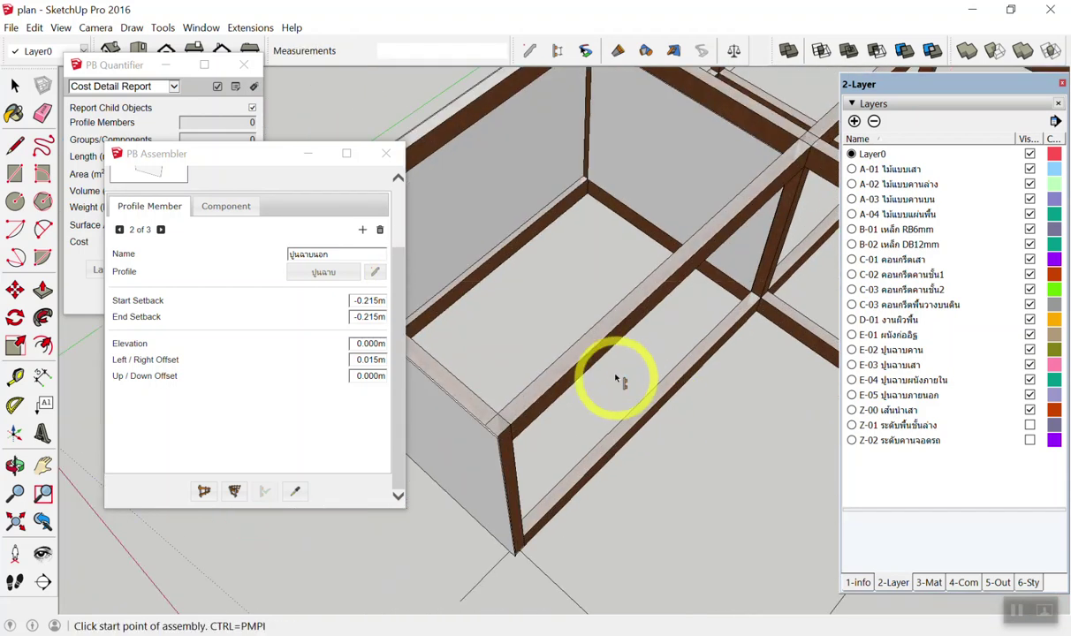
pyautogui.moveTo(616, 380); pyautogui.dragTo(535, 540, button='middle')
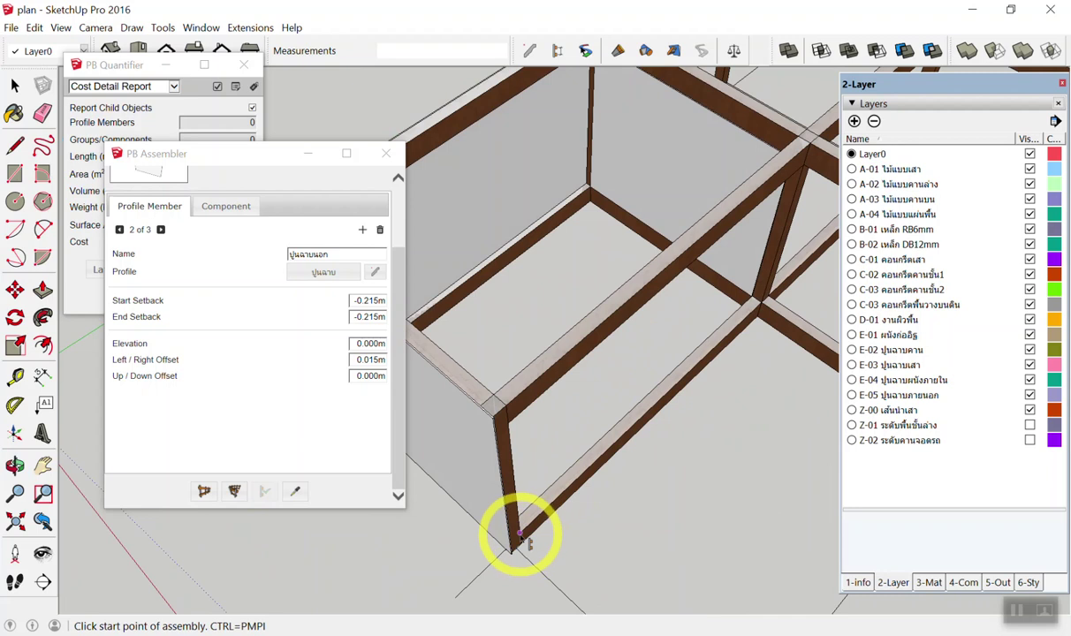
pyautogui.click(521, 536)
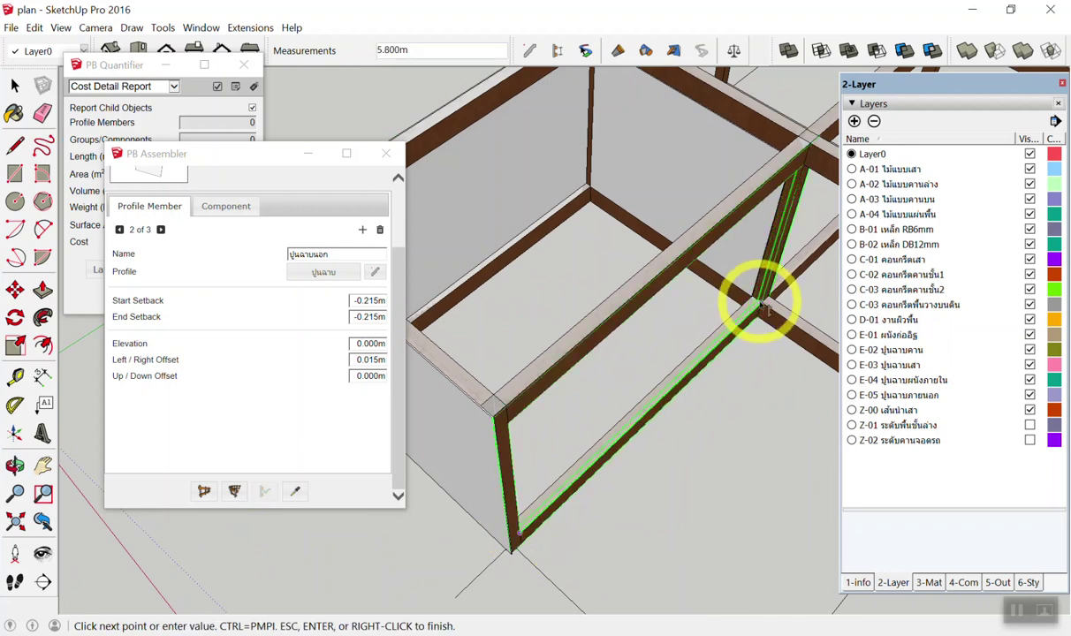
pyautogui.click(765, 307)
pyautogui.press('Return')
pyautogui.moveTo(760, 298)
pyautogui.mouseDown(button='middle')
pyautogui.moveTo(705, 310)
pyautogui.moveTo(596, 404)
pyautogui.mouseUp(button='middle')
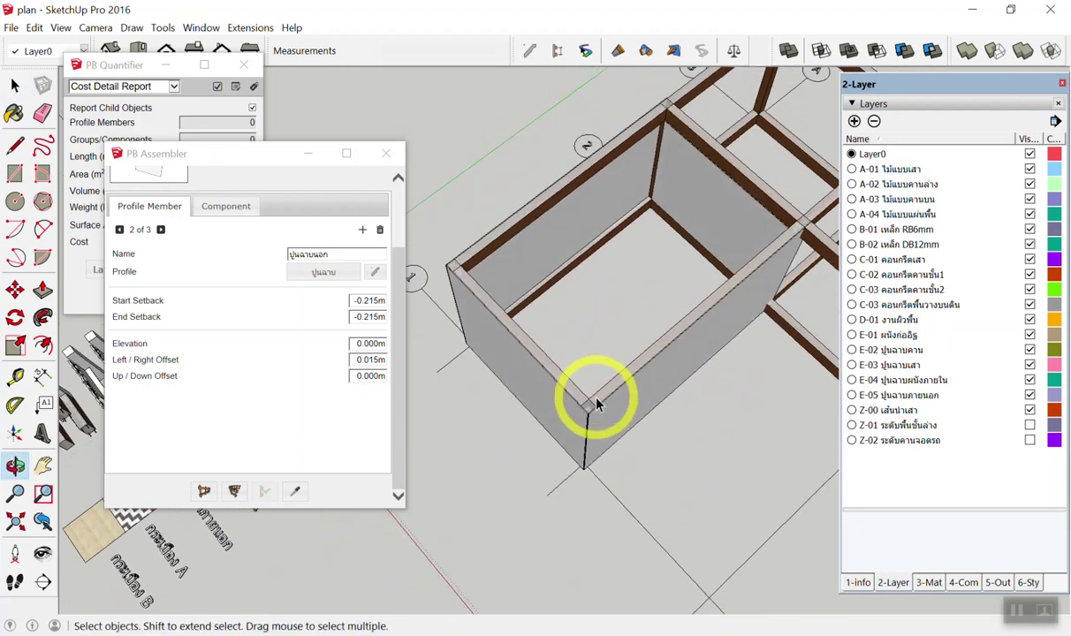
pyautogui.scroll(3, 596, 403)
pyautogui.scroll(2, 591, 406)
pyautogui.scroll(2, 590, 406)
pyautogui.scroll(2, 590, 409)
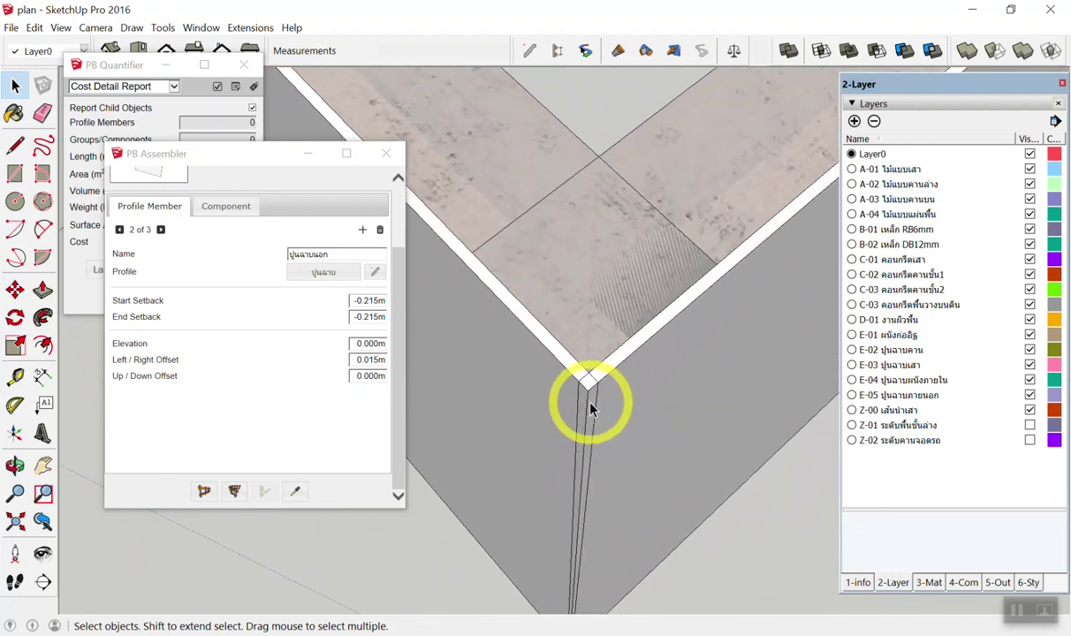
pyautogui.scroll(2, 590, 408)
pyautogui.moveTo(590, 406); pyautogui.dragTo(540, 444, button='middle')
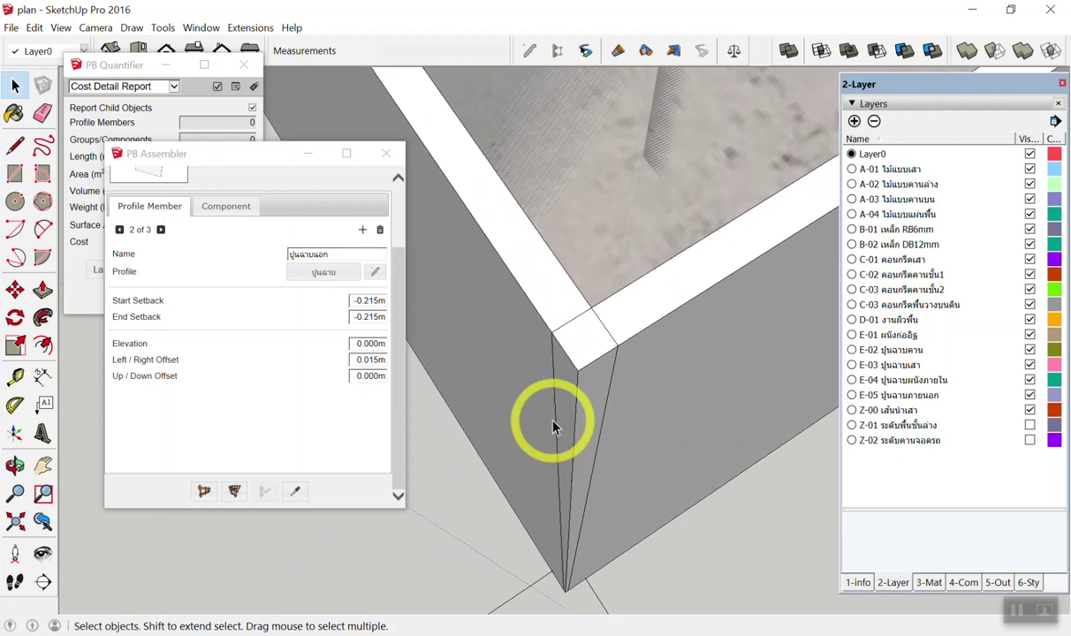
pyautogui.scroll(-3, 549, 411)
pyautogui.scroll(-2, 550, 411)
pyautogui.scroll(-2, 552, 409)
pyautogui.moveTo(552, 408)
pyautogui.mouseDown(button='middle')
pyautogui.moveTo(562, 372)
pyautogui.moveTo(566, 395)
pyautogui.moveTo(542, 309)
pyautogui.mouseUp(button='middle')
pyautogui.scroll(-2, 563, 372)
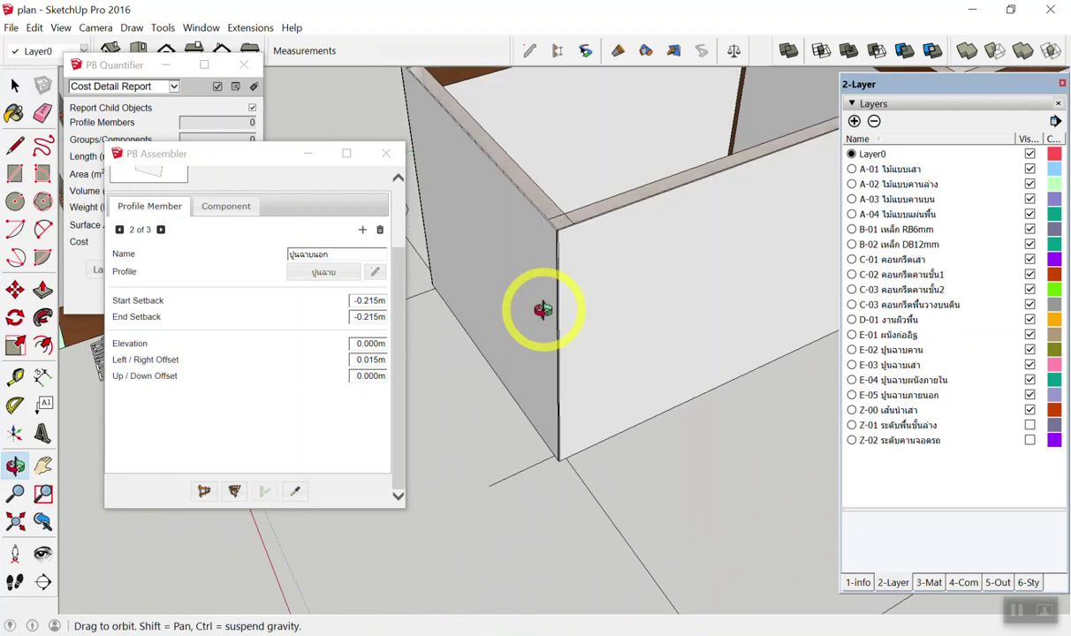
pyautogui.scroll(-2, 554, 363)
pyautogui.scroll(-3, 574, 375)
pyautogui.scroll(-2, 583, 381)
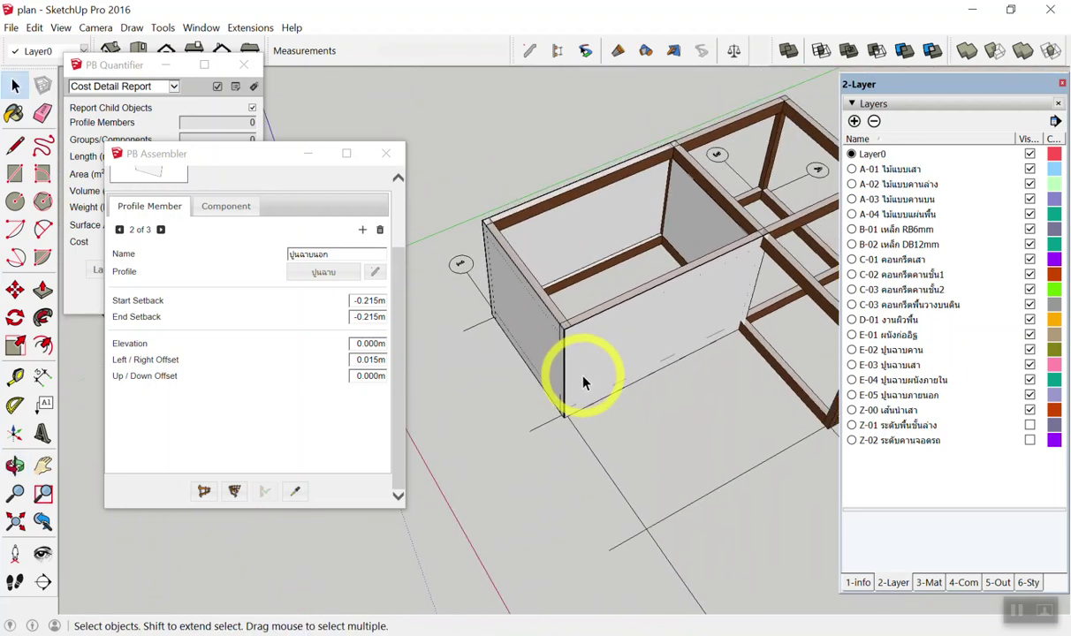
pyautogui.scroll(2, 543, 311)
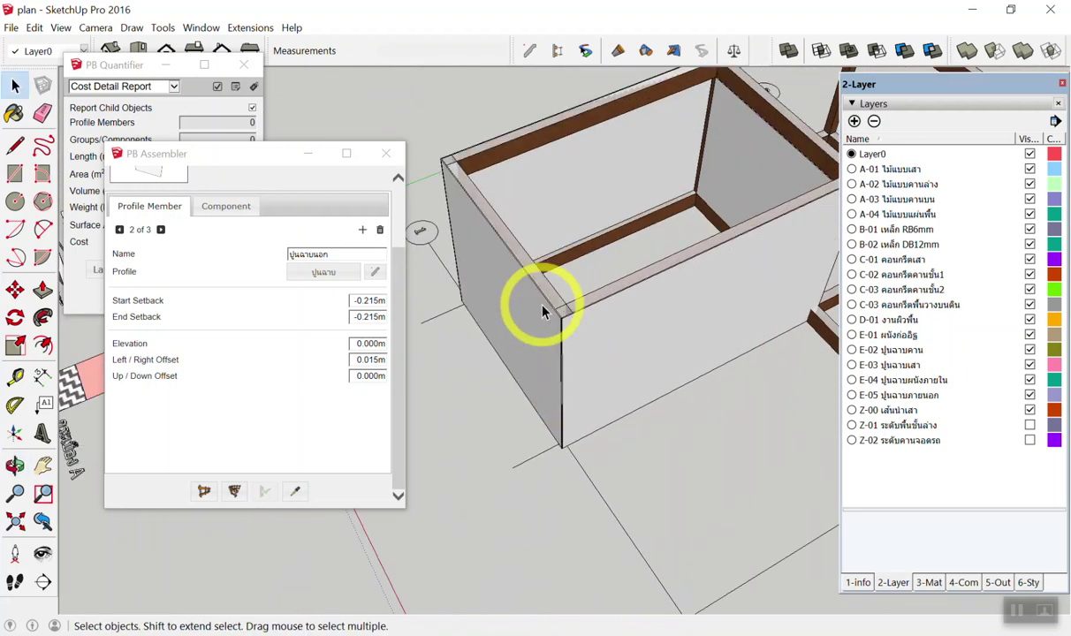
pyautogui.click(996, 583)
pyautogui.click(655, 313)
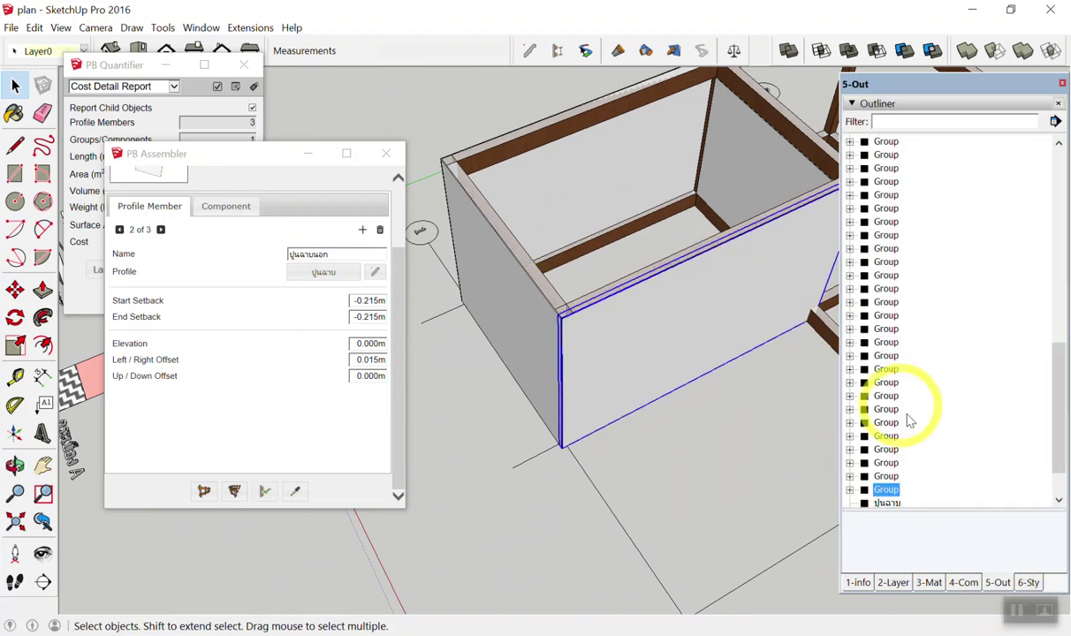
pyautogui.scroll(-1, 890, 477)
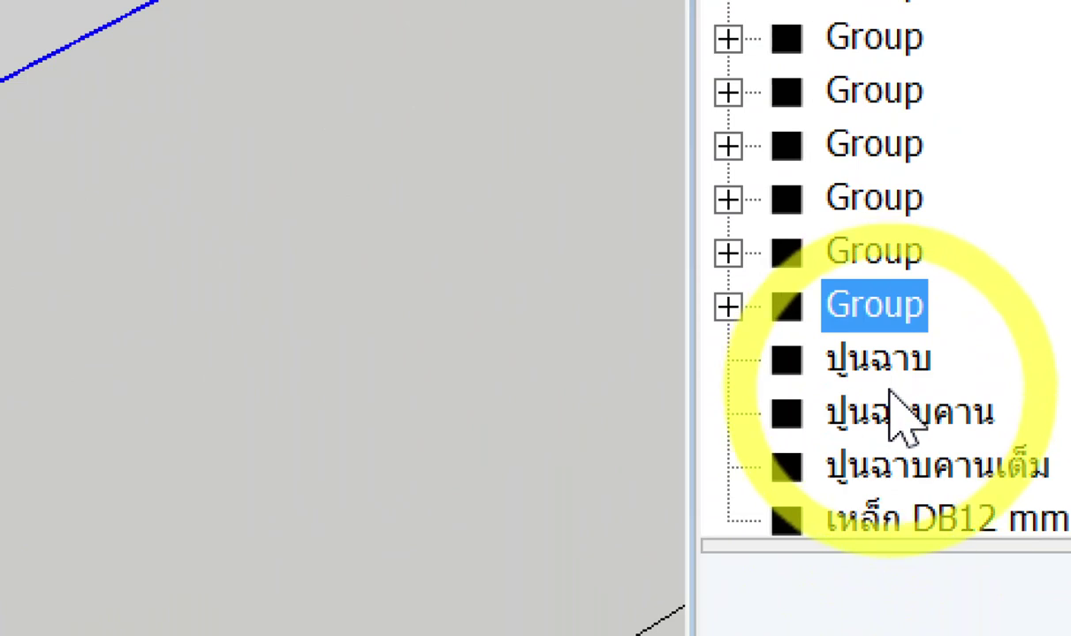
pyautogui.click(727, 307)
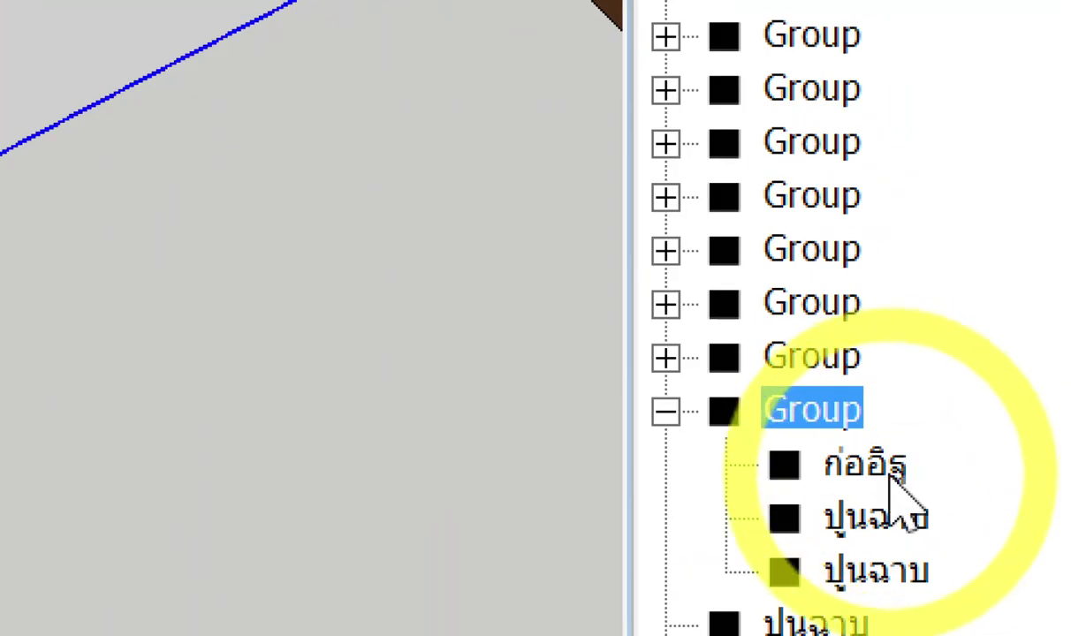
pyautogui.click(848, 461)
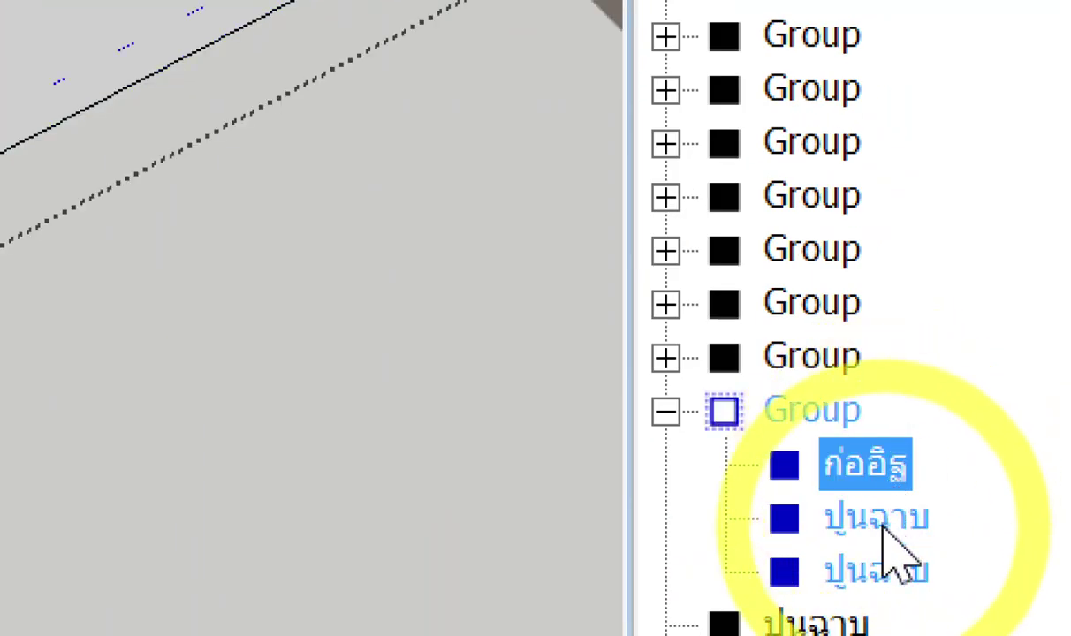
pyautogui.click(874, 520)
pyautogui.click(876, 570)
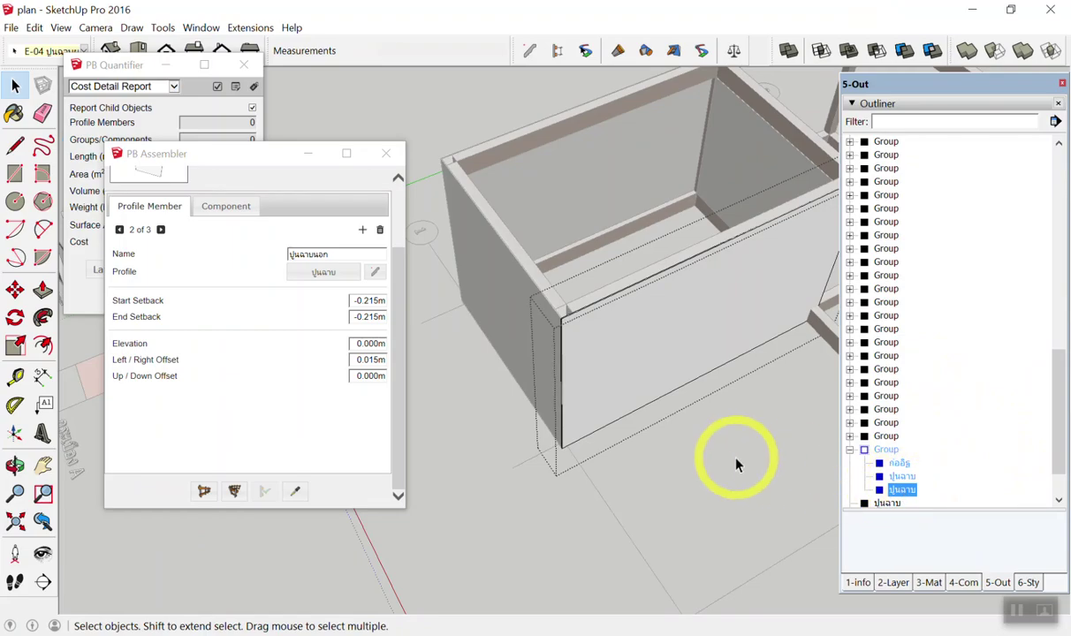
pyautogui.click(737, 464)
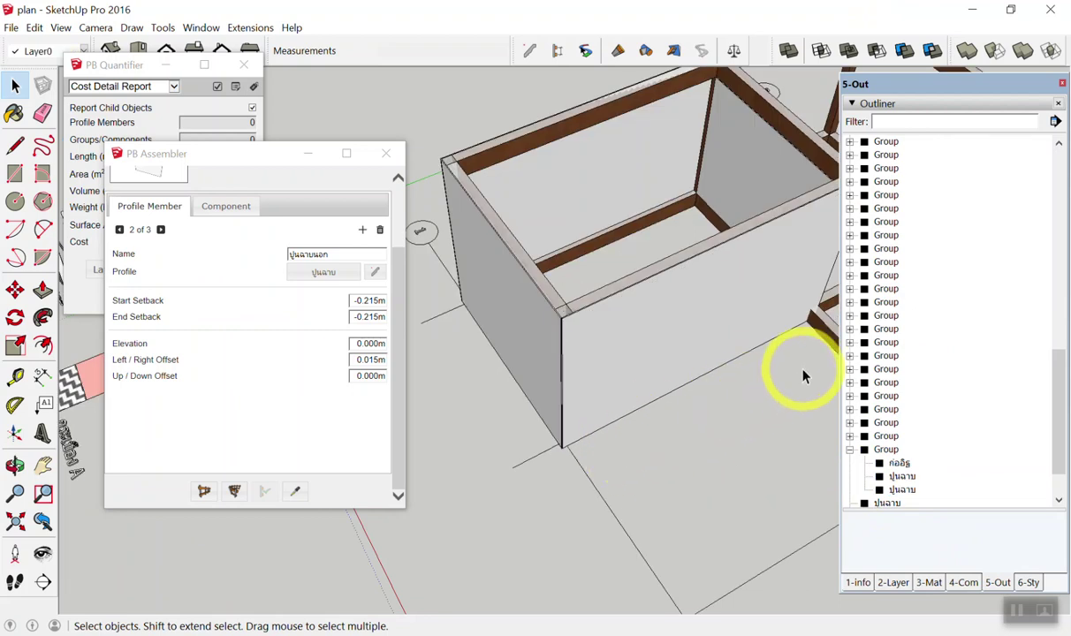
pyautogui.click(849, 450)
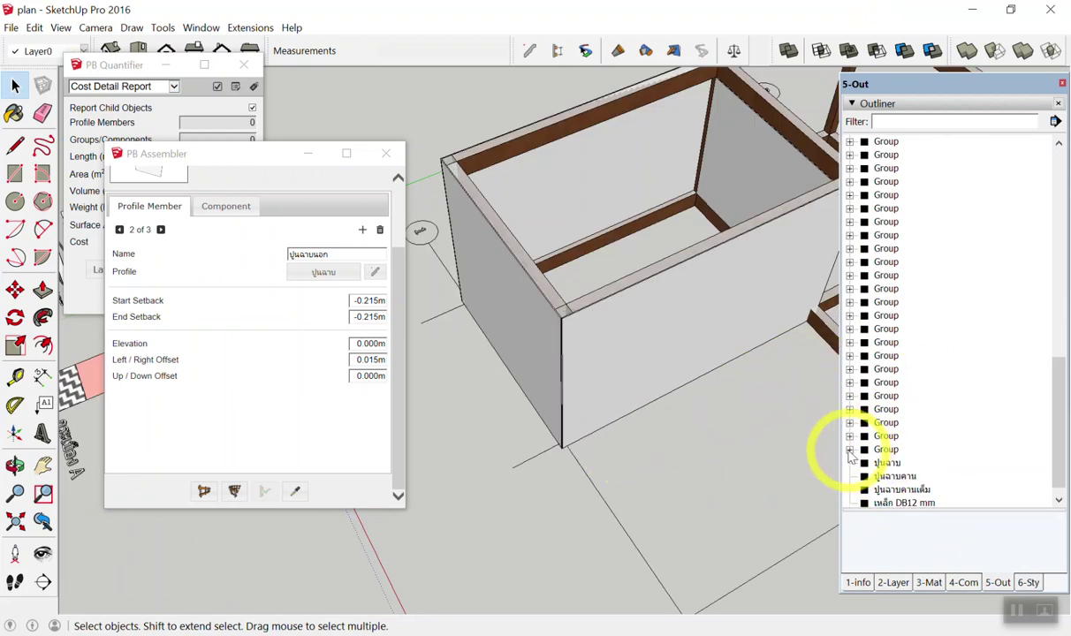
pyautogui.click(886, 583)
# Select the front corner wall
pyautogui.scroll(2, 689, 449)
pyautogui.moveTo(717, 447); pyautogui.dragTo(665, 382, button='middle')
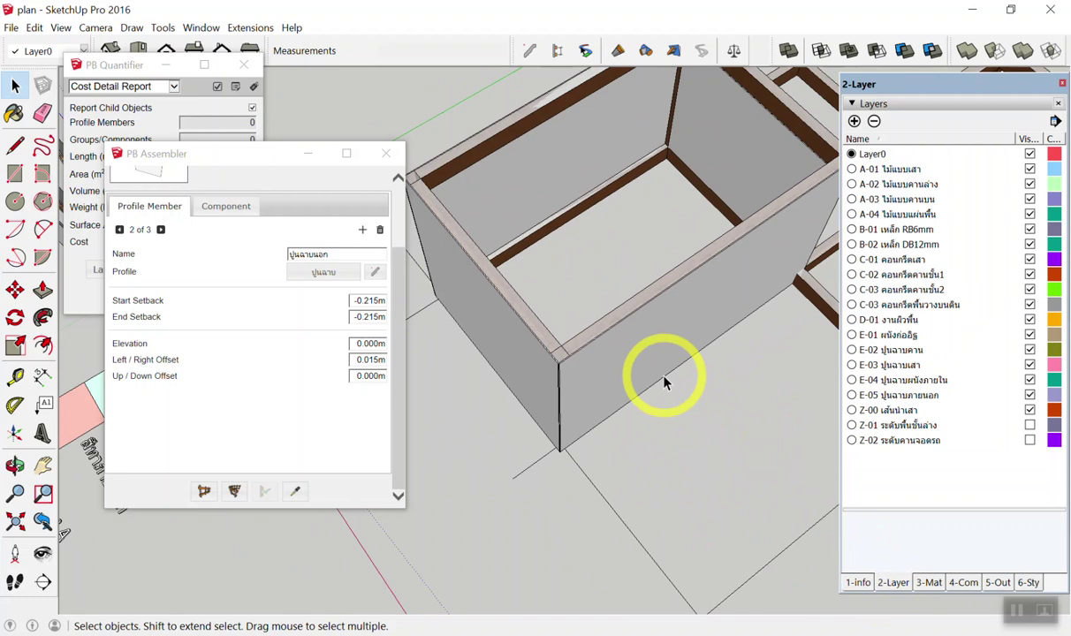
pyautogui.click(664, 378)
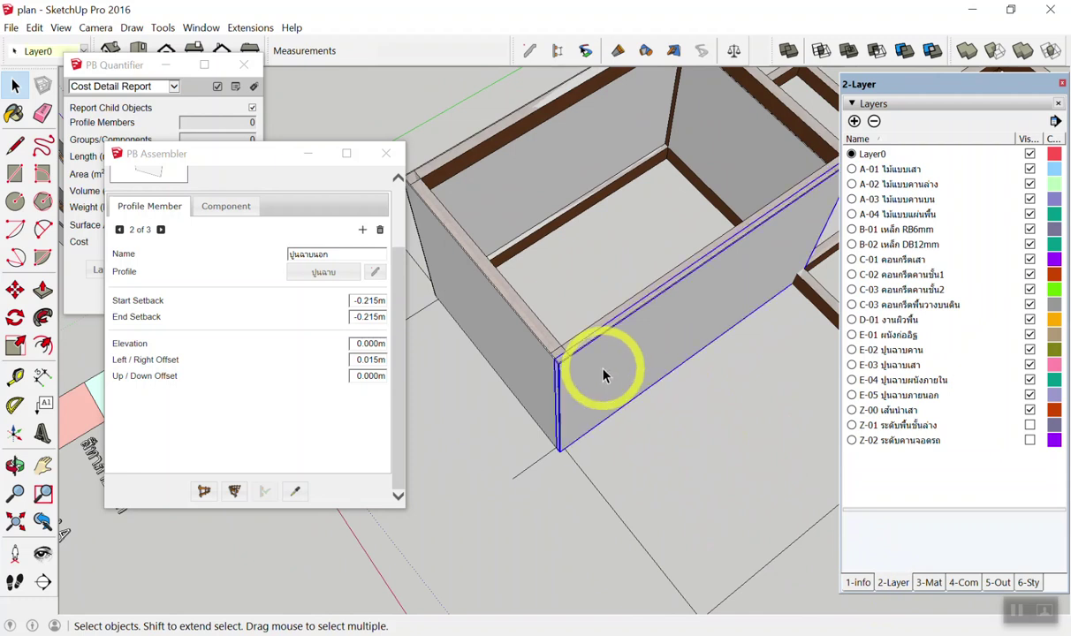
# Open the Outliner via the 5-Out tab to list the model's groups
pyautogui.scroll(2, 590, 394)
pyautogui.scroll(3, 558, 379)
pyautogui.moveTo(555, 378)
pyautogui.mouseDown(button='middle')
pyautogui.moveTo(789, 450)
pyautogui.moveTo(654, 416)
pyautogui.moveTo(637, 424)
pyautogui.mouseUp(button='middle')
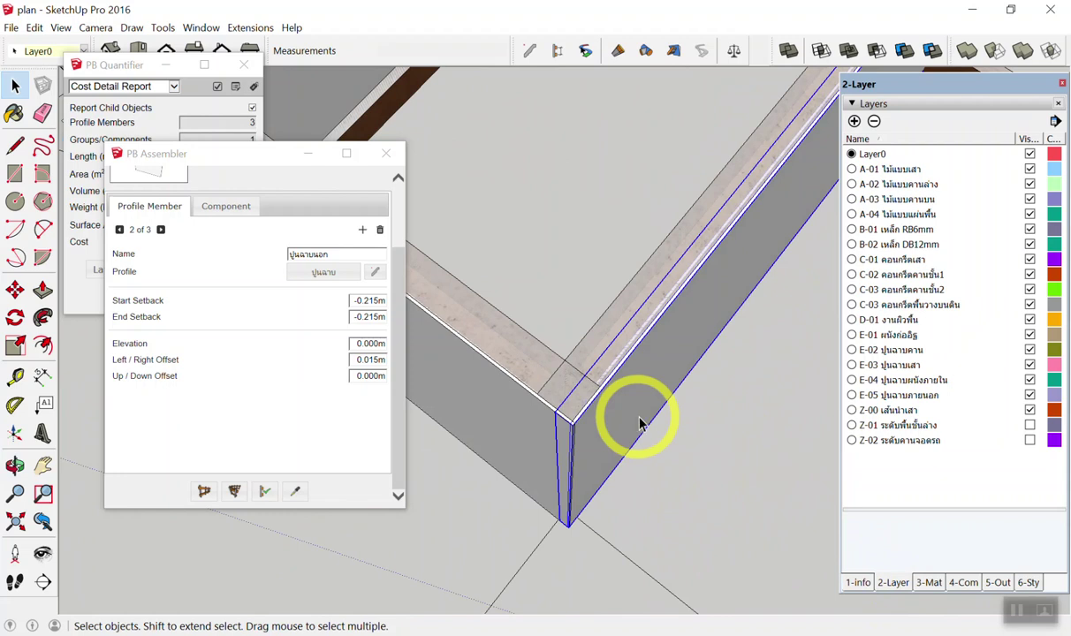
pyautogui.click(993, 584)
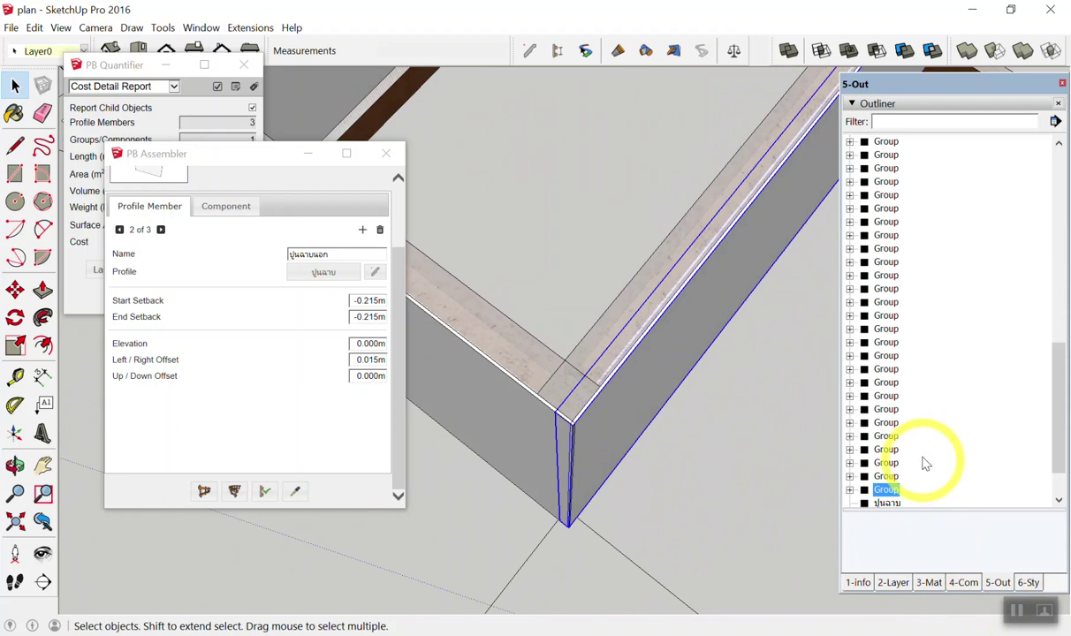
# Expand the corner wall group in the Outliner and explode it into its parts
pyautogui.scroll(-1, 925, 477)
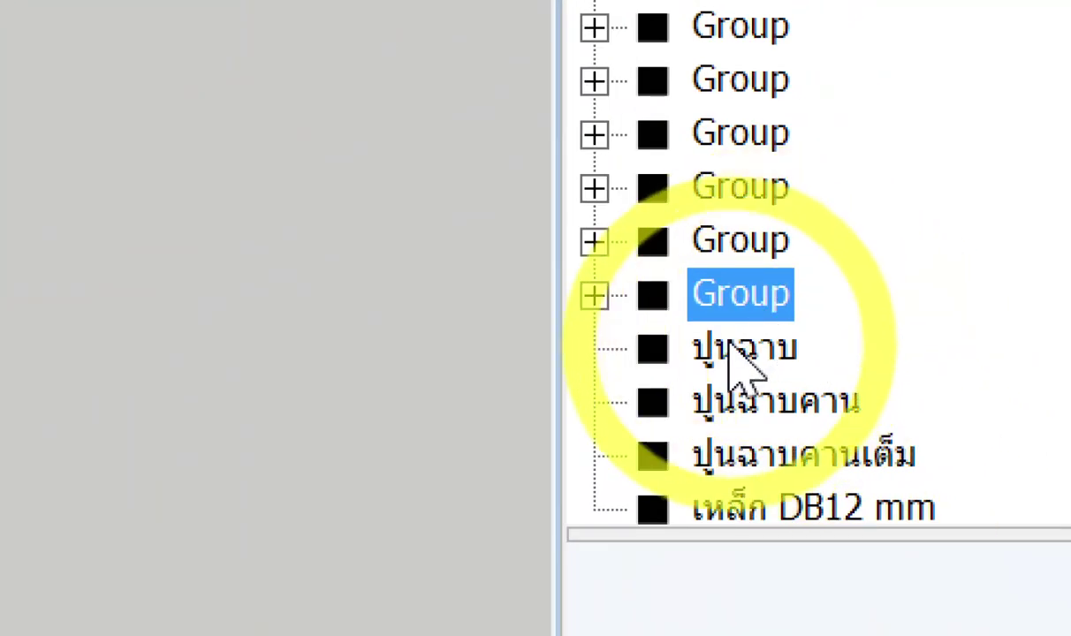
pyautogui.click(593, 295)
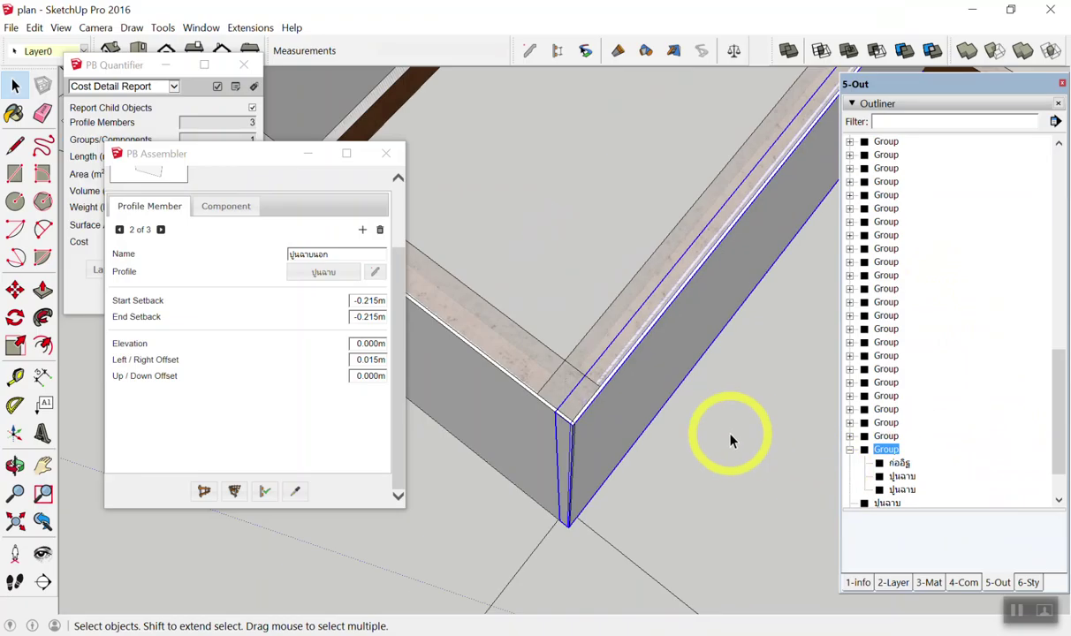
pyautogui.moveTo(730, 439)
pyautogui.mouseDown(button='middle')
pyautogui.moveTo(665, 411)
pyautogui.moveTo(650, 335)
pyautogui.mouseUp(button='middle')
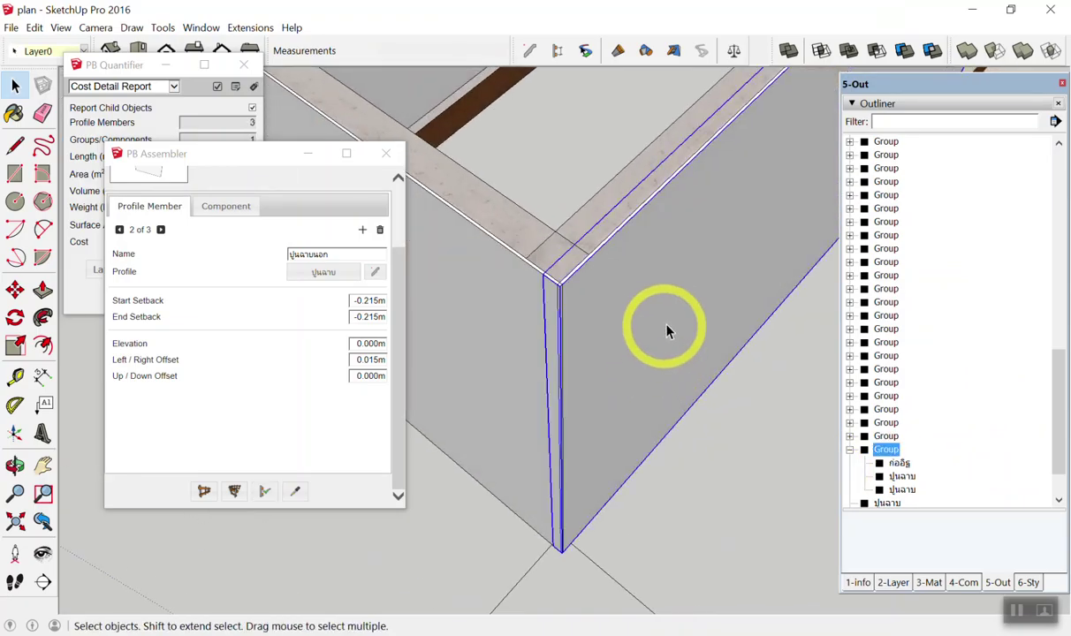
pyautogui.rightClick(657, 280)
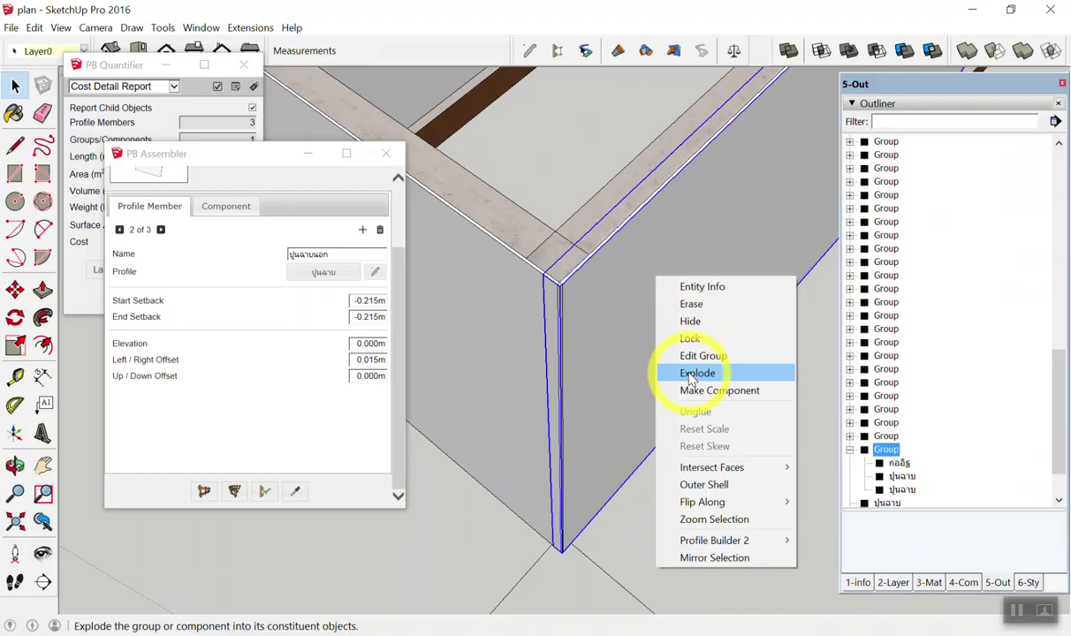
pyautogui.click(691, 375)
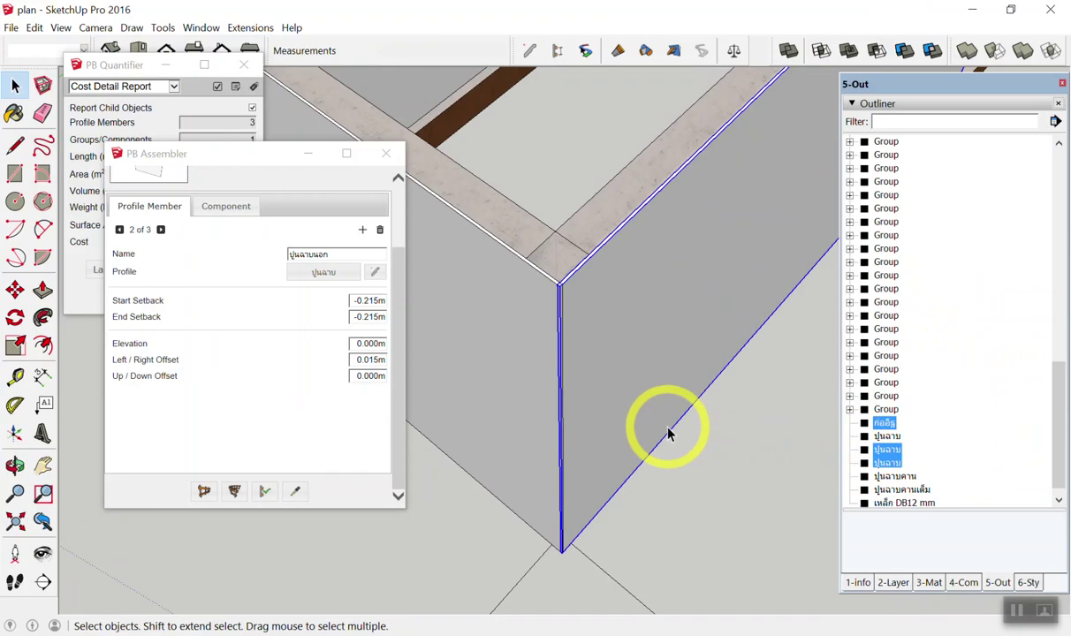
# Explode the three remaining wall groups into separate brick and plaster pieces
pyautogui.scroll(-3, 672, 431)
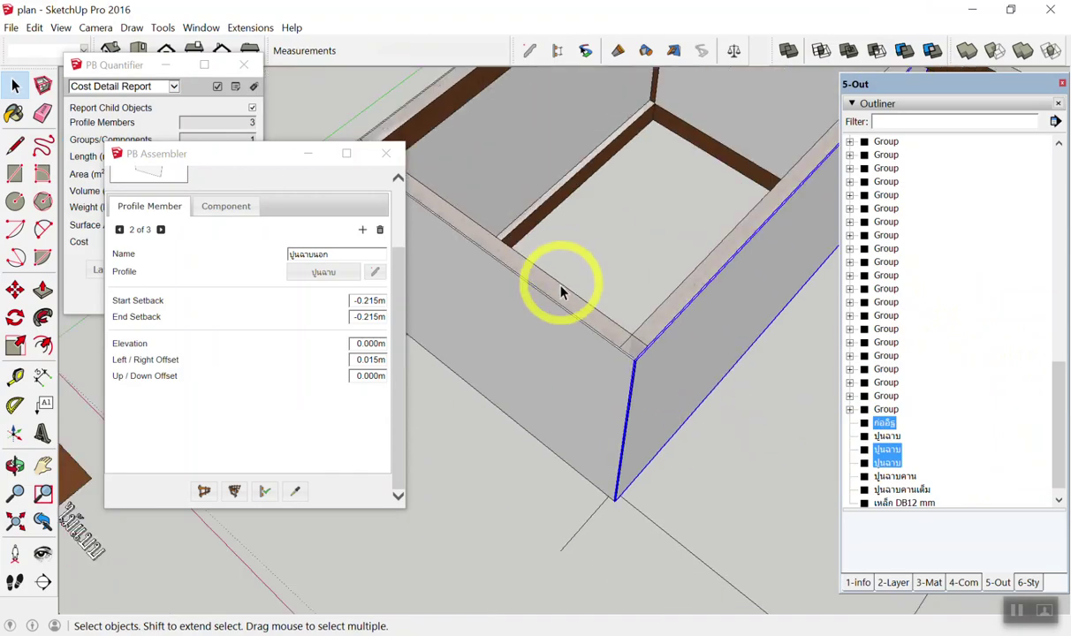
pyautogui.scroll(1, 530, 304)
pyautogui.rightClick(491, 326)
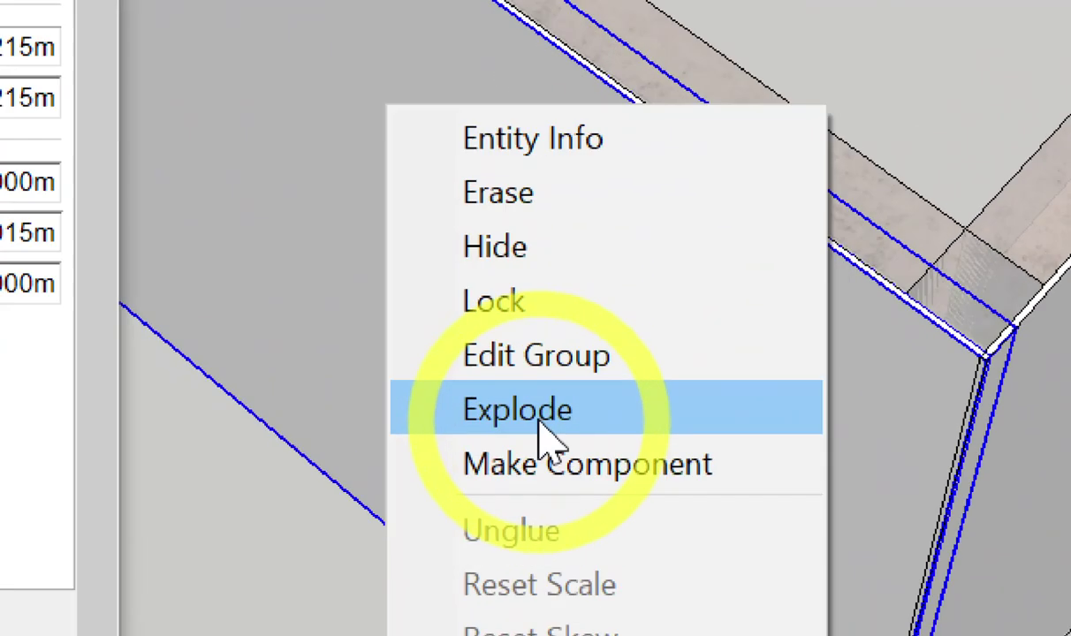
pyautogui.click(541, 424)
pyautogui.moveTo(575, 399); pyautogui.dragTo(579, 300, button='middle')
pyautogui.scroll(3, 579, 300)
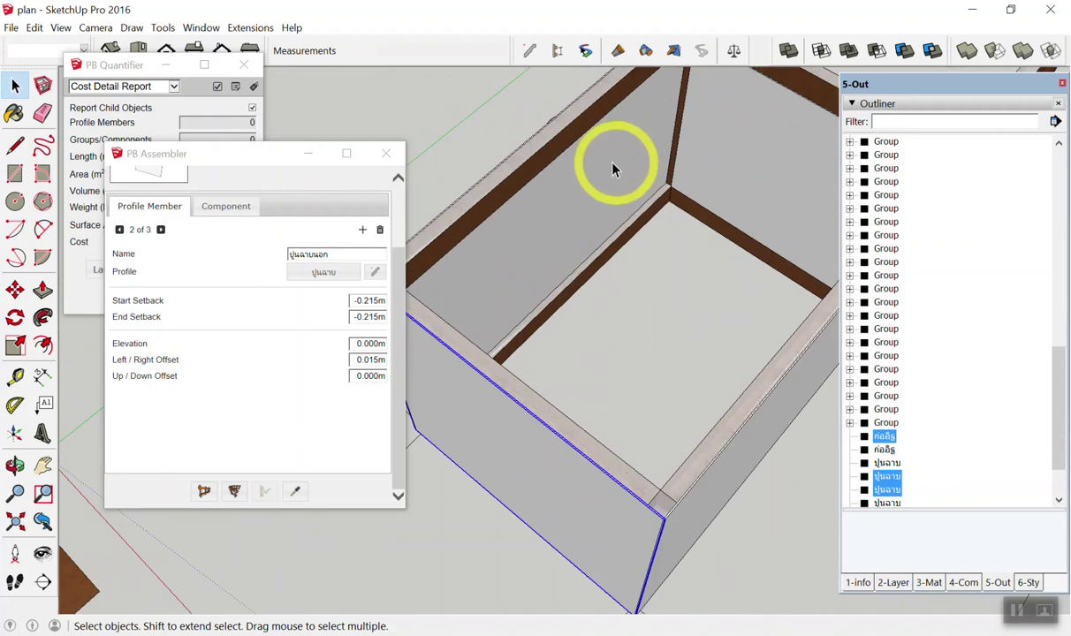
pyautogui.rightClick(605, 166)
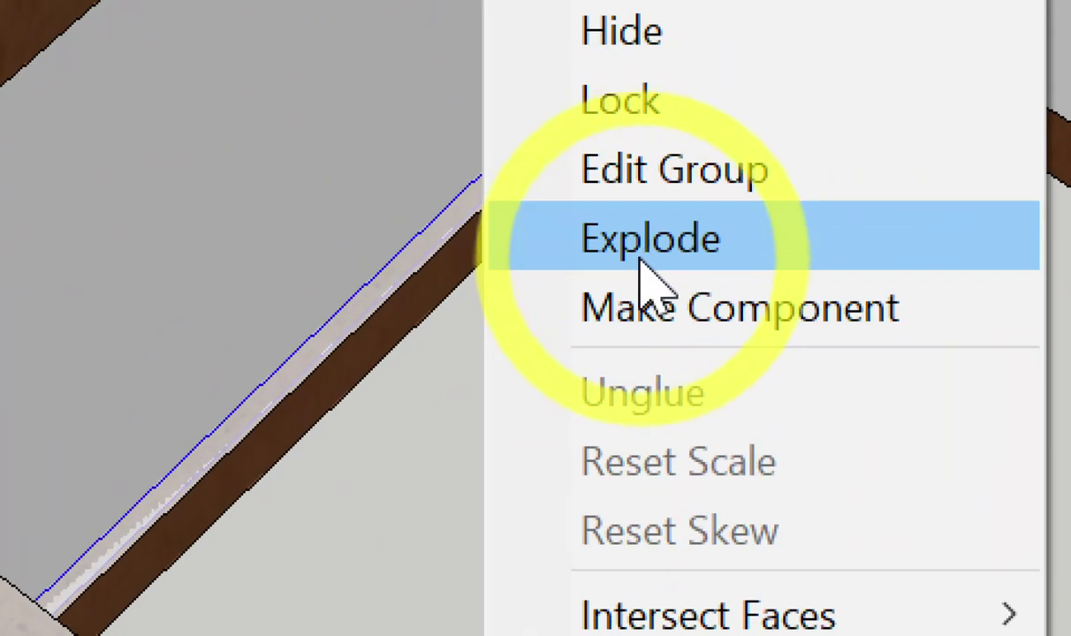
pyautogui.click(638, 257)
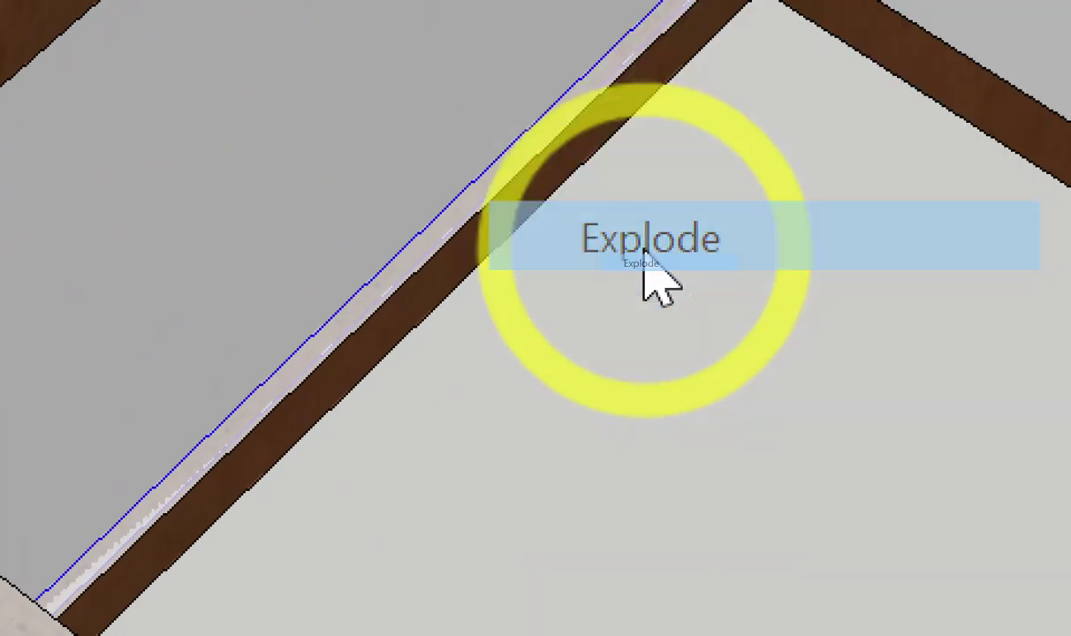
pyautogui.scroll(2, 575, 269)
pyautogui.rightClick(690, 186)
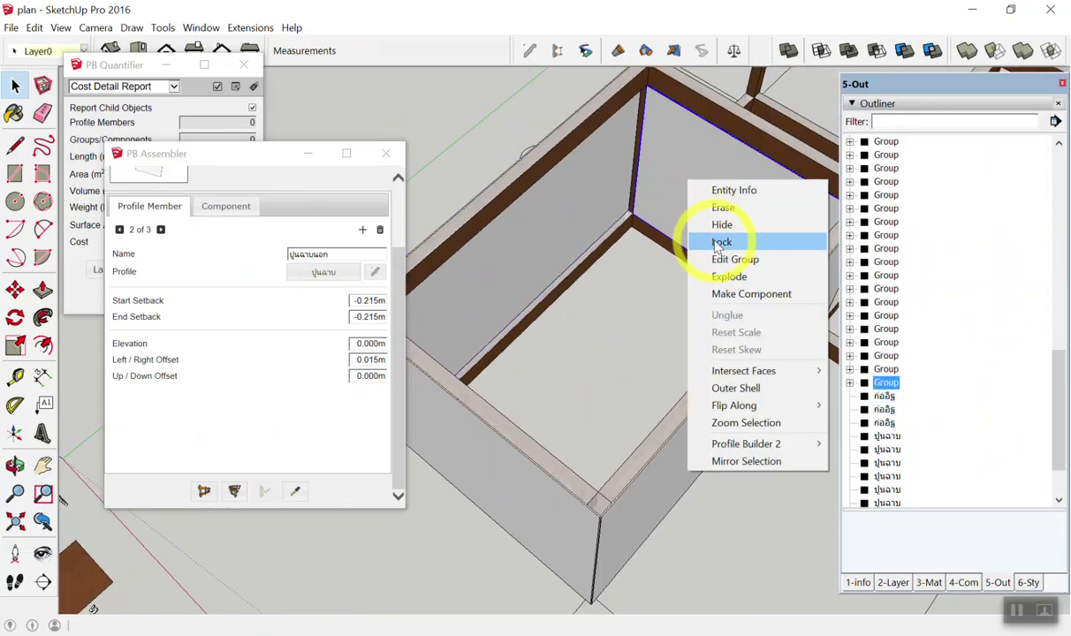
pyautogui.click(711, 277)
pyautogui.moveTo(711, 276); pyautogui.dragTo(717, 425, button='middle')
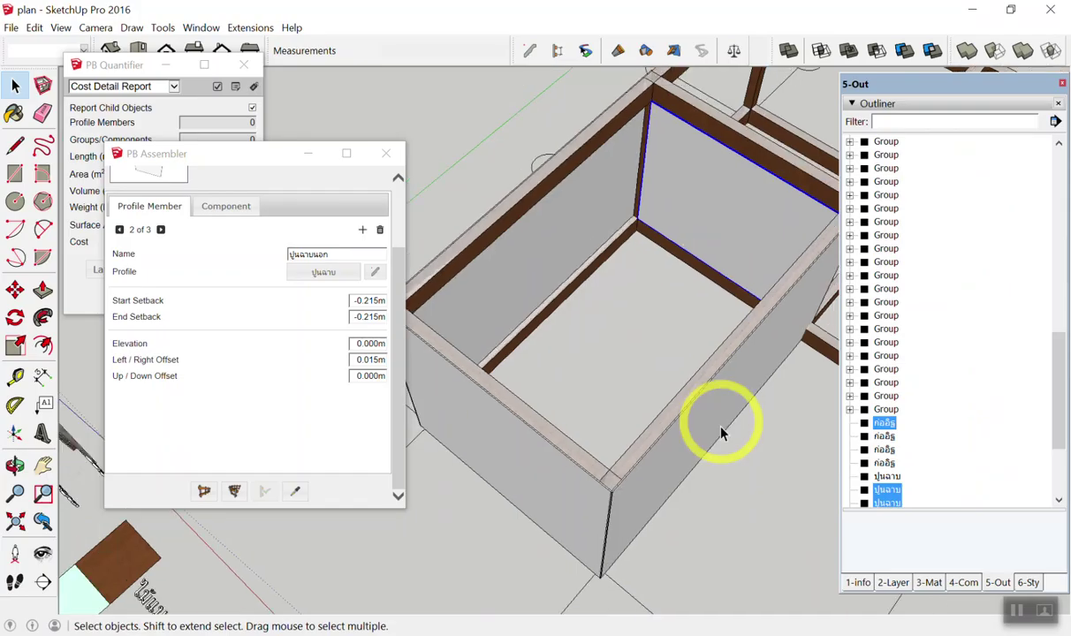
pyautogui.click(760, 510)
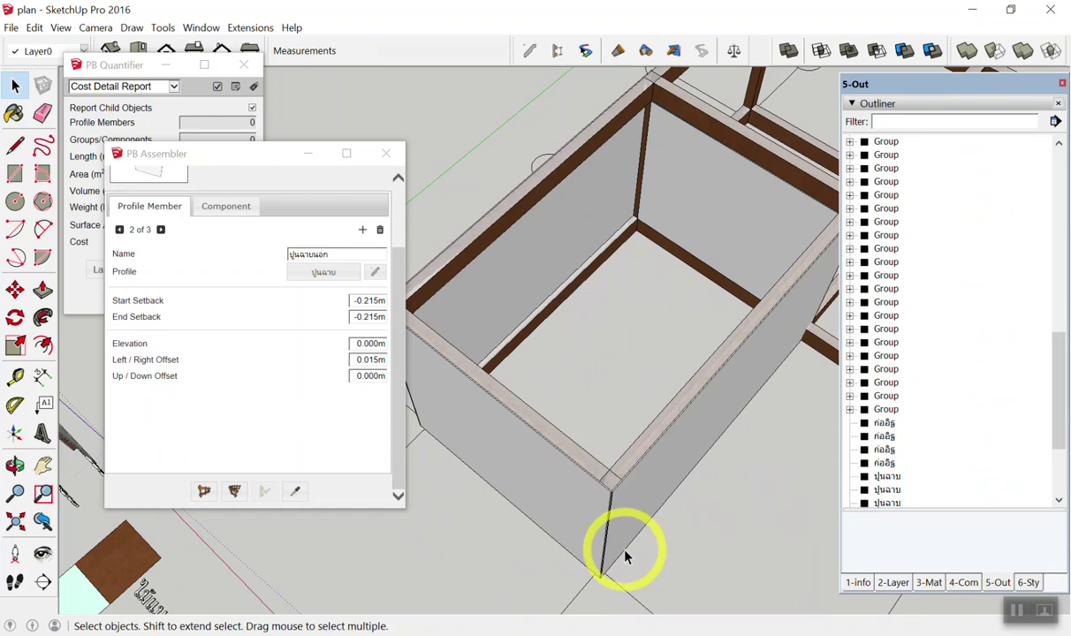
# Select the left wall's outer plaster band
pyautogui.scroll(2, 626, 557)
pyautogui.scroll(2, 620, 514)
pyautogui.scroll(2, 610, 509)
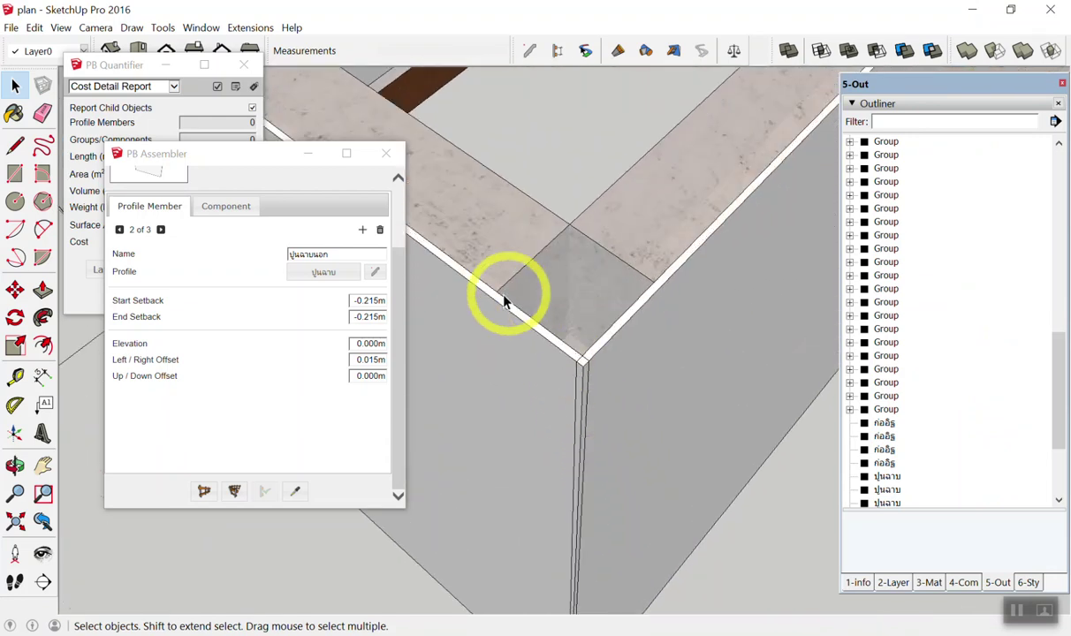
pyautogui.scroll(2, 502, 305)
pyautogui.click(498, 311)
pyautogui.scroll(-2, 498, 311)
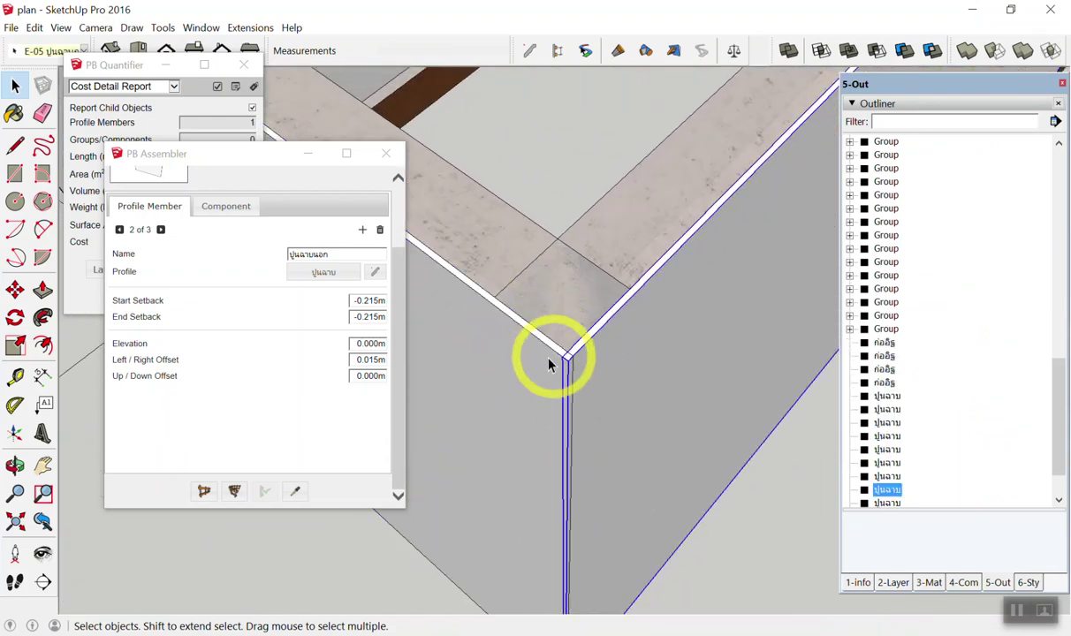
# Select the right and left wall plaster bands in turn to inspect them
pyautogui.scroll(2, 537, 358)
pyautogui.click(597, 349)
pyautogui.scroll(-1, 908, 494)
pyautogui.scroll(2, 569, 361)
pyautogui.click(540, 338)
pyautogui.scroll(-2, 565, 345)
pyautogui.click(625, 324)
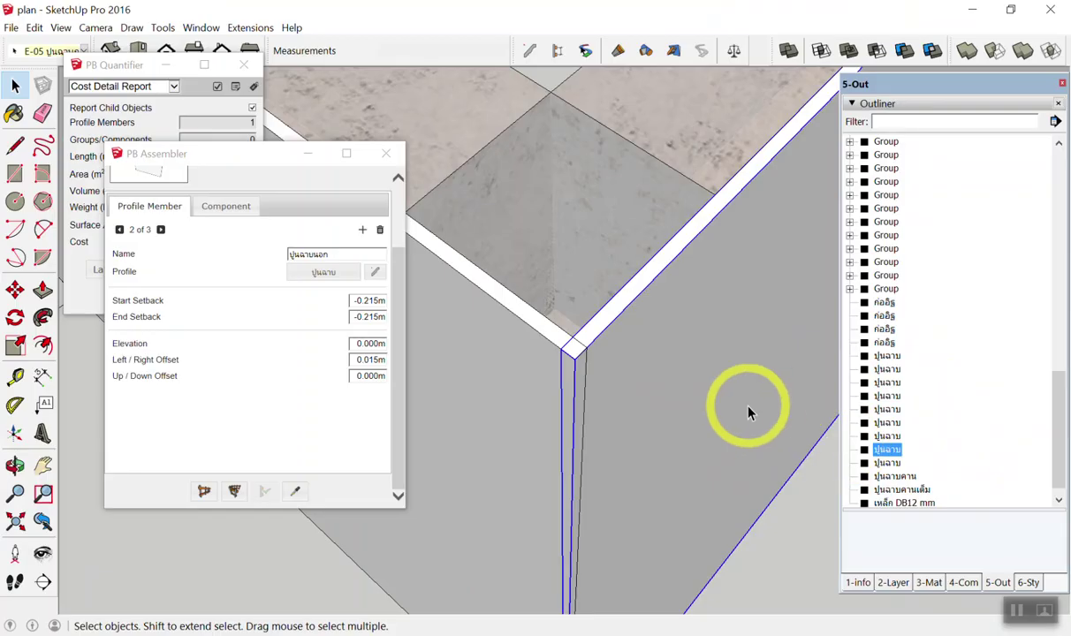
pyautogui.scroll(2, 747, 413)
pyautogui.scroll(-3, 734, 433)
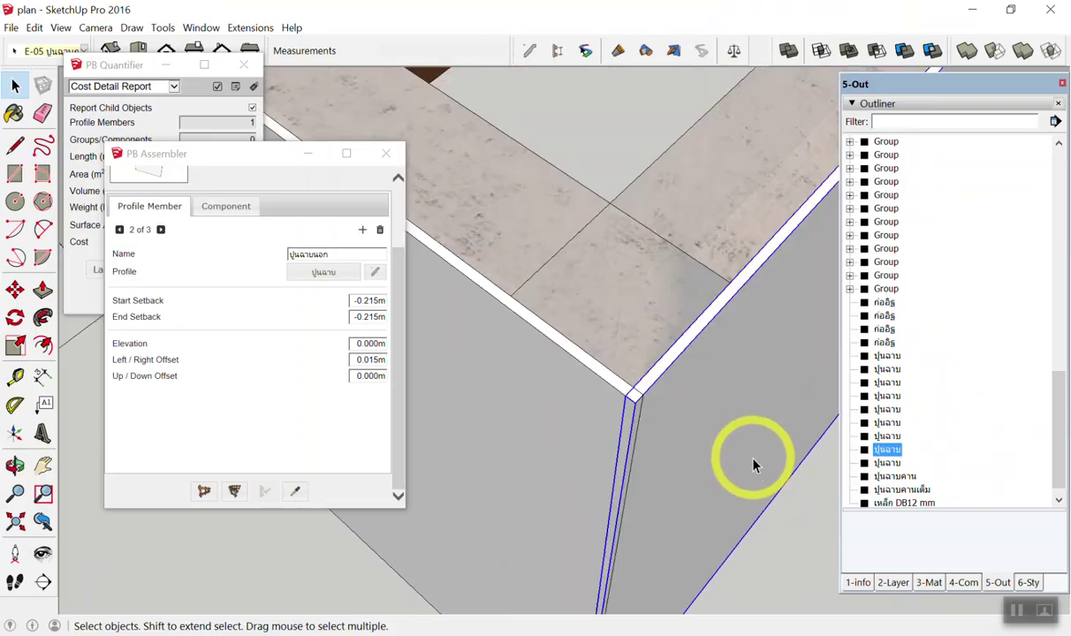
# Move the PB Assembler window down-left out of the way
pyautogui.moveTo(287, 161); pyautogui.dragTo(188, 191)
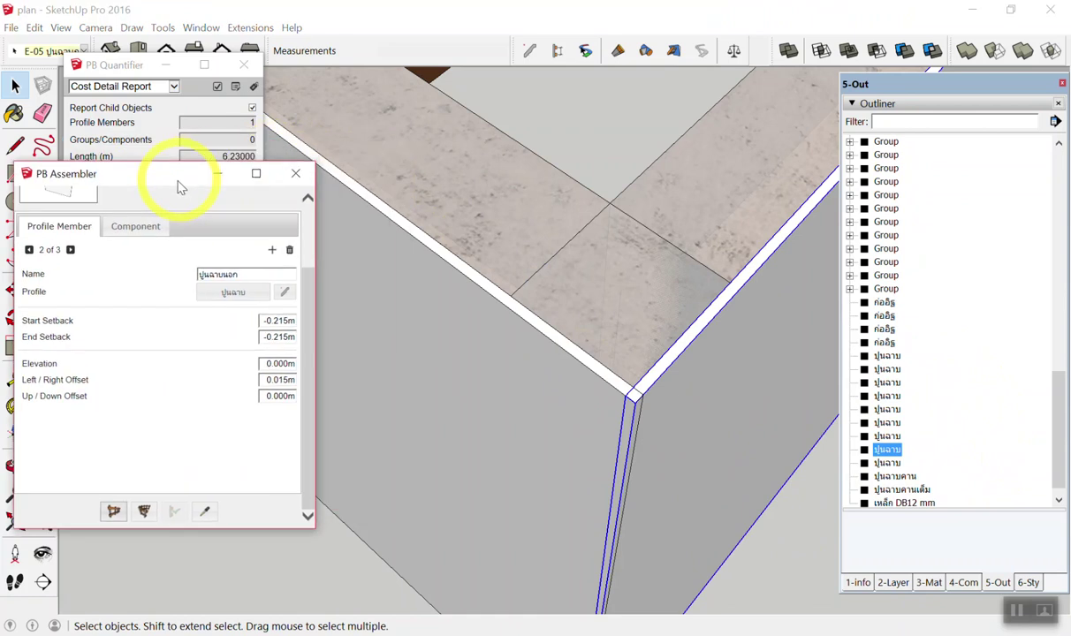
pyautogui.scroll(2, 647, 413)
pyautogui.scroll(2, 640, 397)
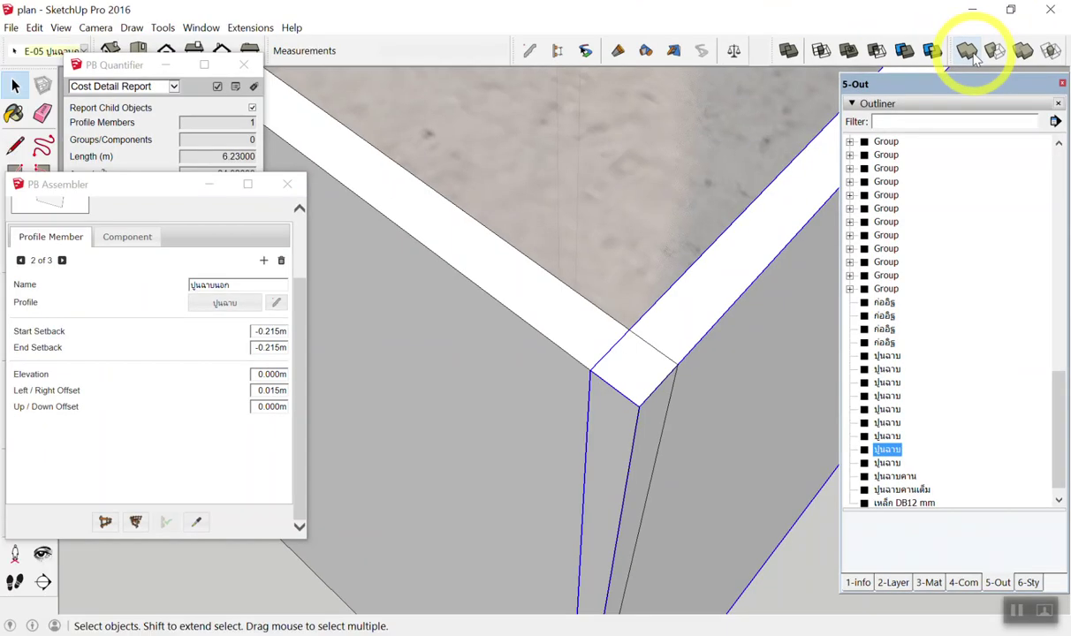
# Union the right and left front plaster pieces with their corner plaster boards
pyautogui.click(968, 50)
pyautogui.click(715, 341)
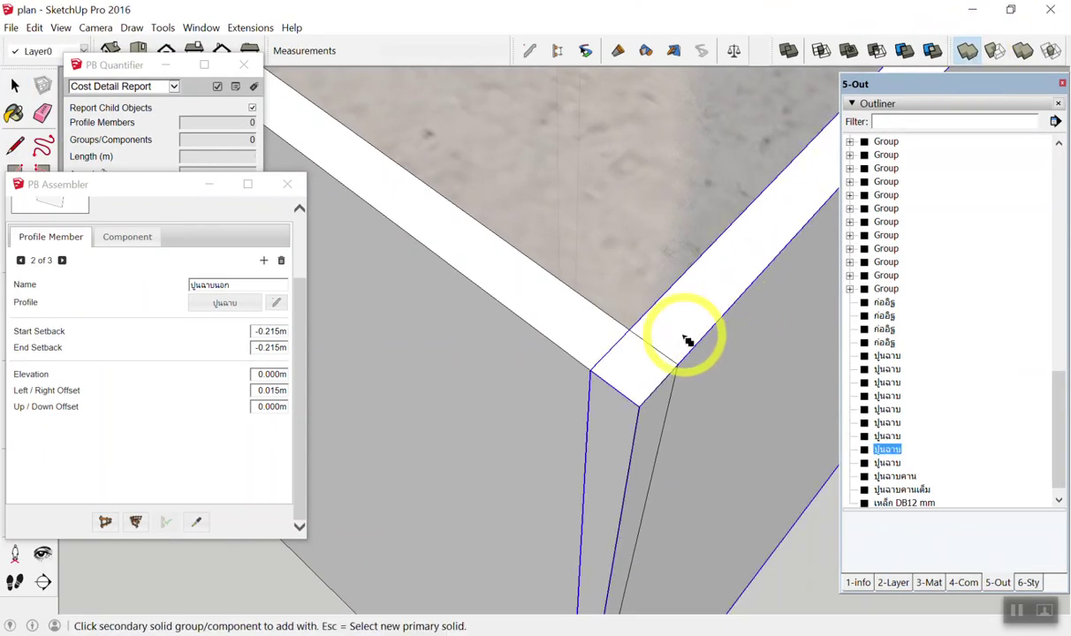
pyautogui.click(579, 340)
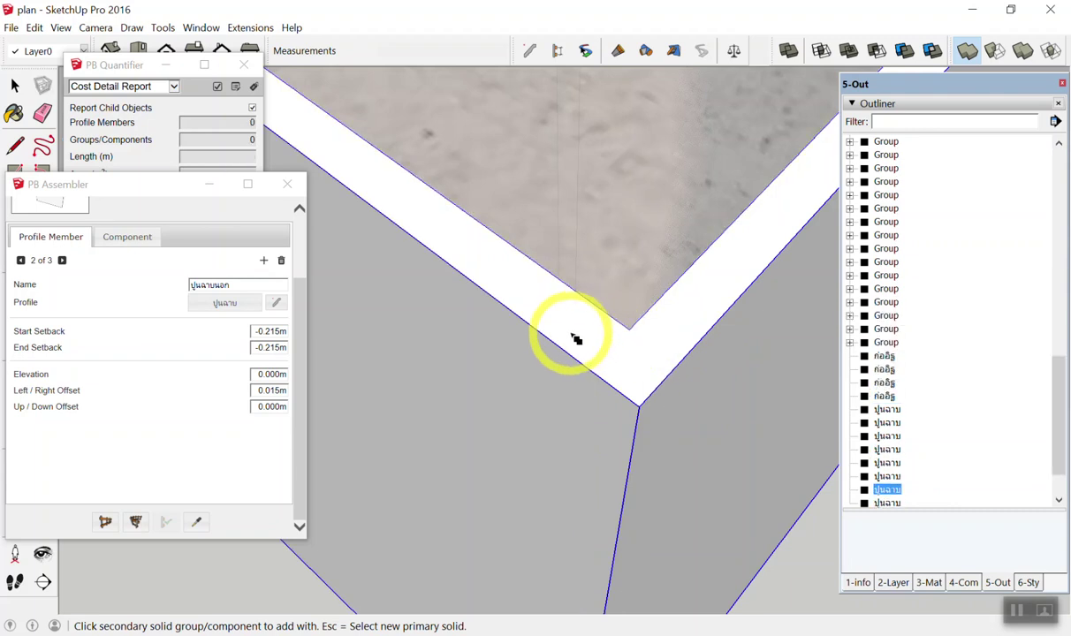
pyautogui.click(575, 339)
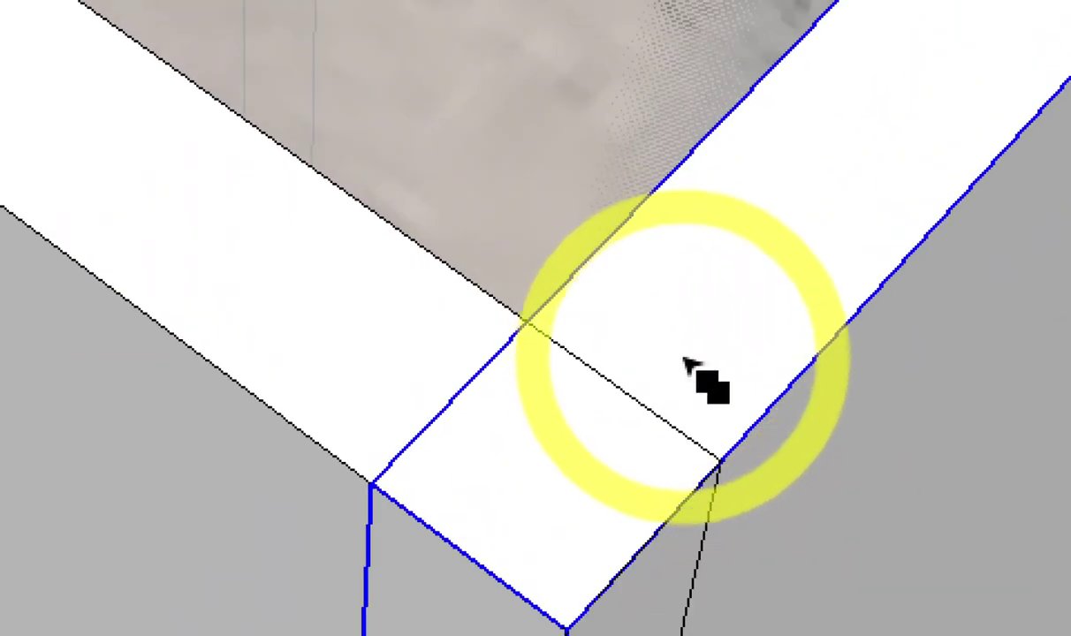
pyautogui.click(384, 351)
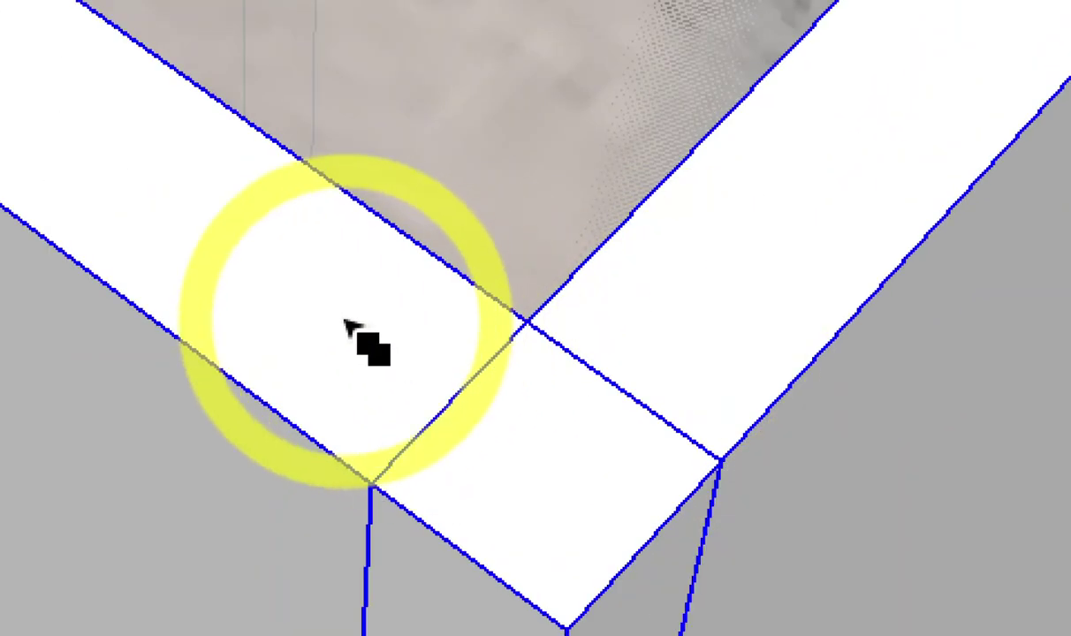
pyautogui.click(348, 325)
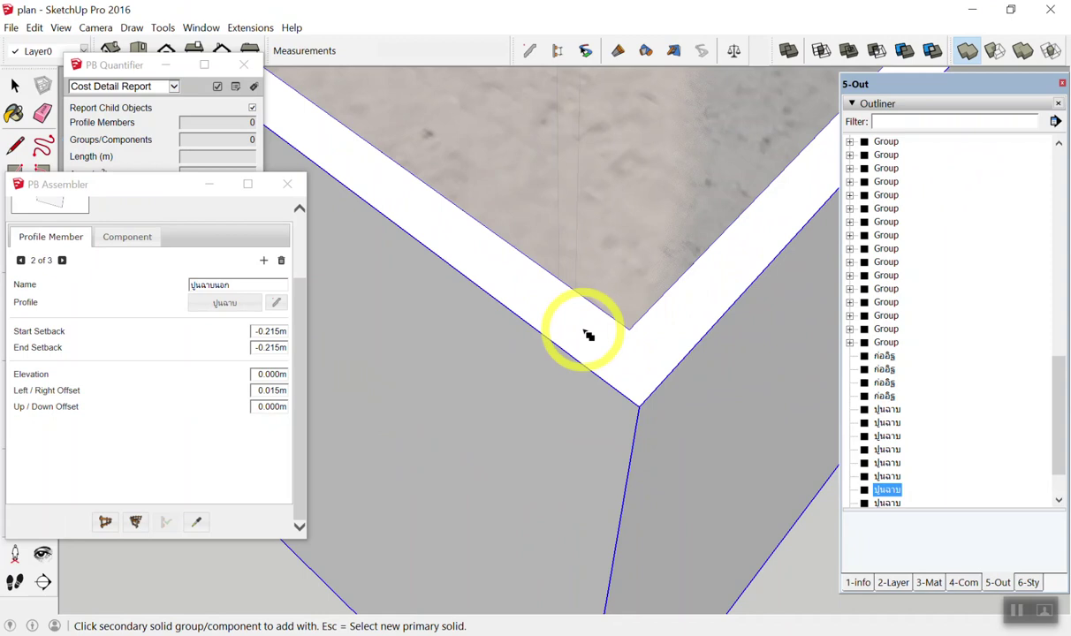
# At another corner, merge the inner plaster piece into the outer plaster solid
pyautogui.scroll(-1, 636, 358)
pyautogui.scroll(-1, 668, 382)
pyautogui.scroll(-1, 693, 402)
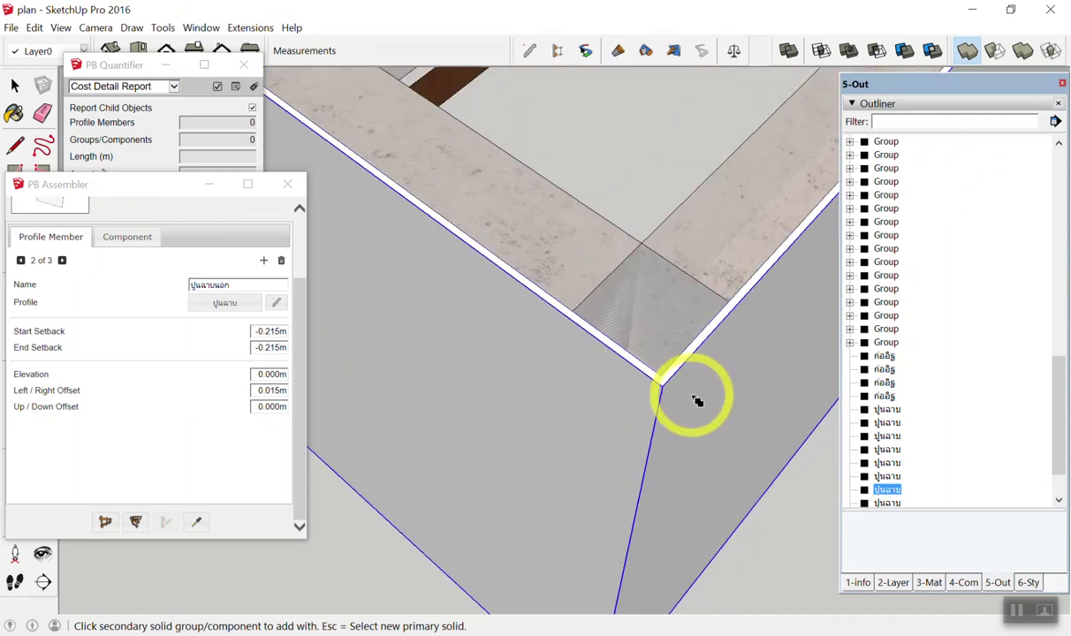
pyautogui.scroll(-1, 694, 380)
pyautogui.scroll(-1, 703, 389)
pyautogui.scroll(-2, 703, 402)
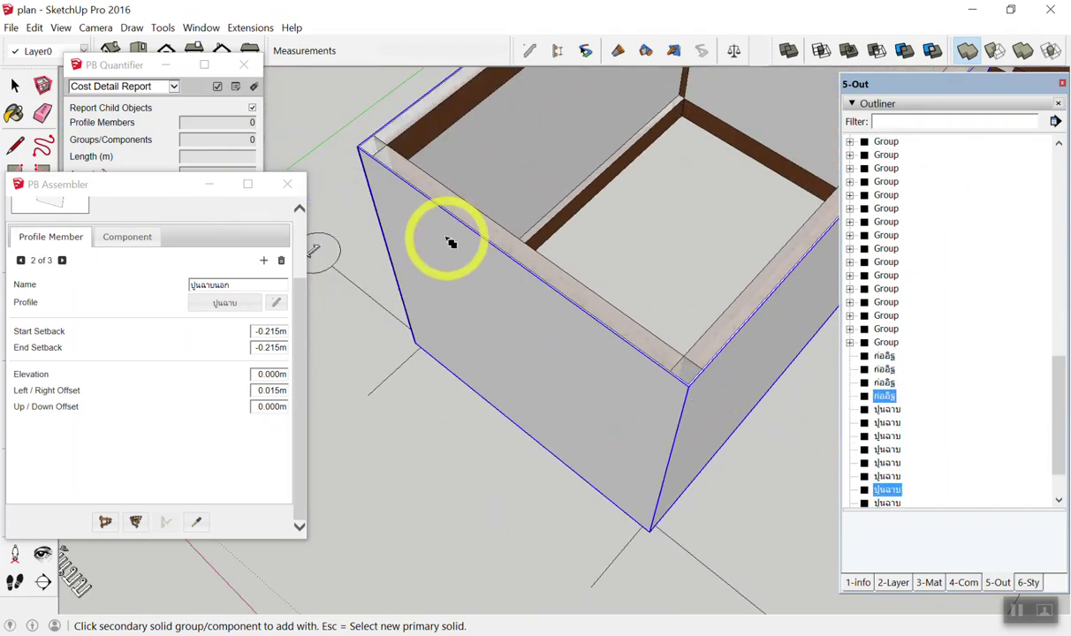
pyautogui.moveTo(450, 243); pyautogui.dragTo(454, 303, button='middle')
pyautogui.scroll(2, 454, 318)
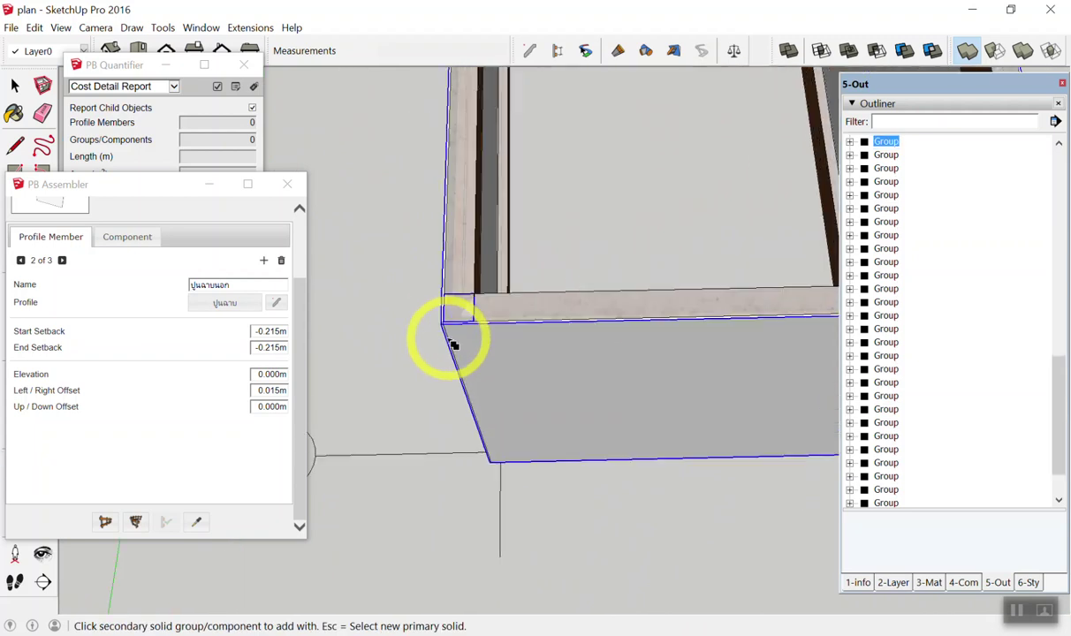
pyautogui.scroll(1, 448, 335)
pyautogui.scroll(2, 442, 319)
pyautogui.scroll(1, 442, 195)
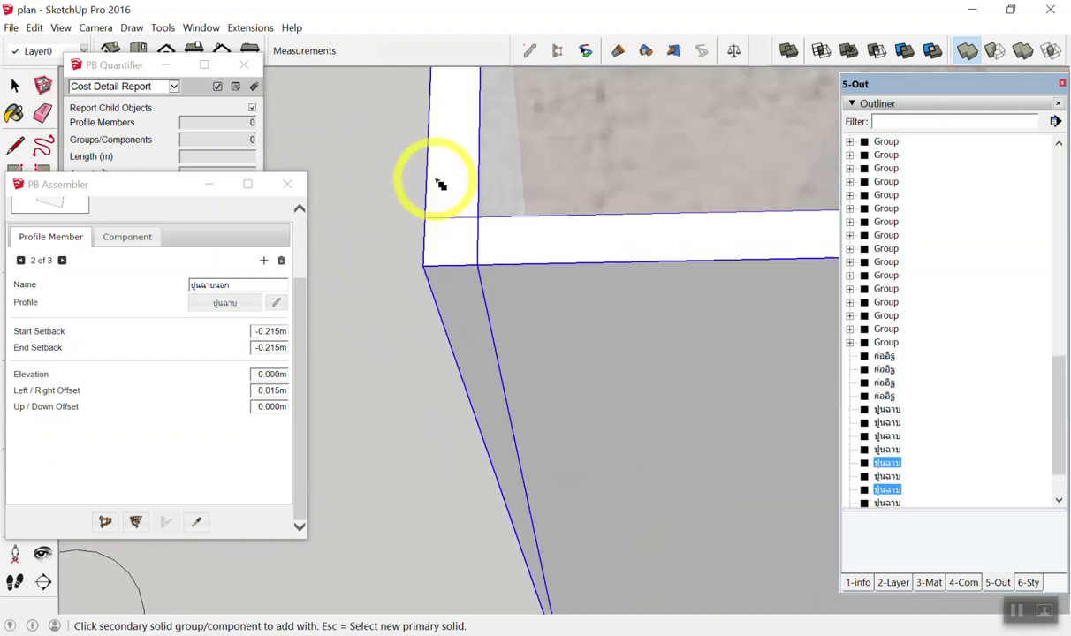
pyautogui.scroll(1, 441, 184)
pyautogui.scroll(-1, 442, 181)
pyautogui.scroll(-1, 442, 181)
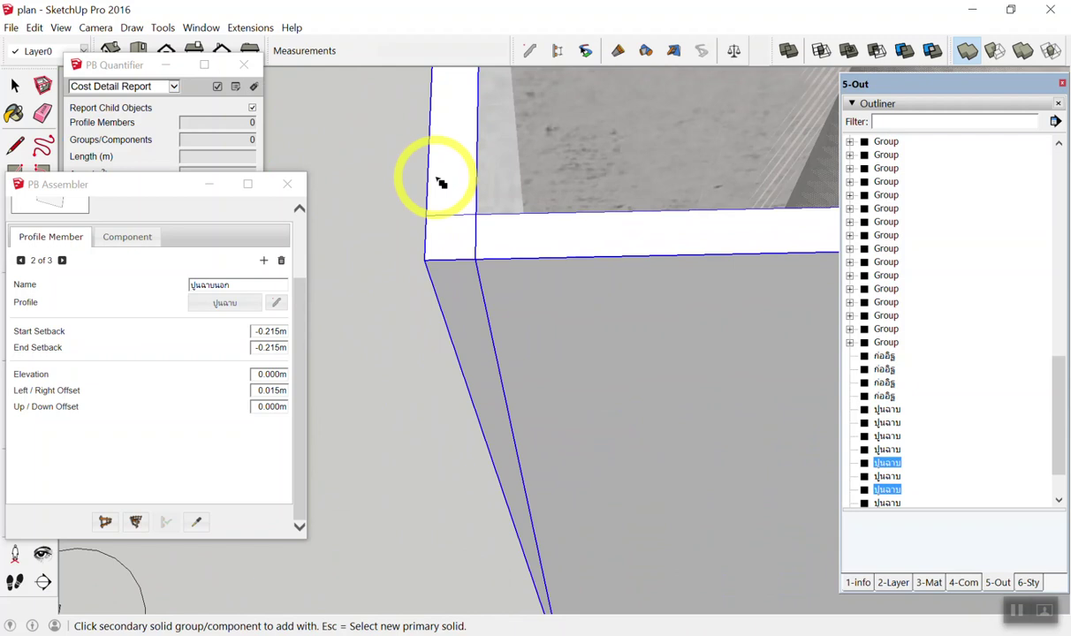
pyautogui.click(443, 180)
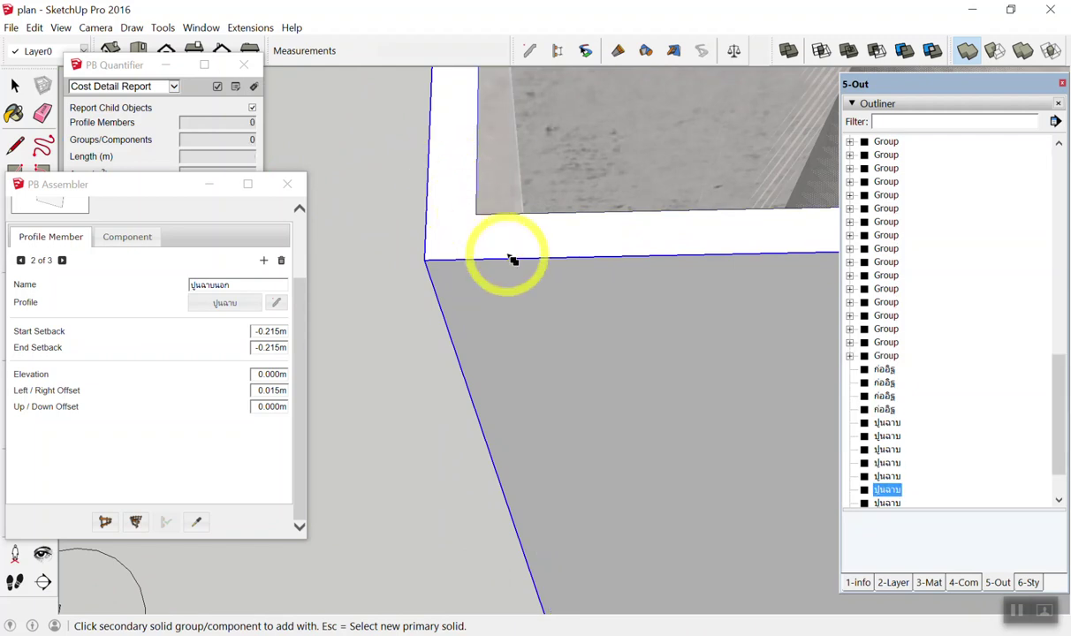
# Check the merged plaster shell around the frame and return to the Select tool
pyautogui.moveTo(506, 257)
pyautogui.mouseDown(button='middle')
pyautogui.moveTo(567, 332)
pyautogui.moveTo(437, 292)
pyautogui.mouseUp(button='middle')
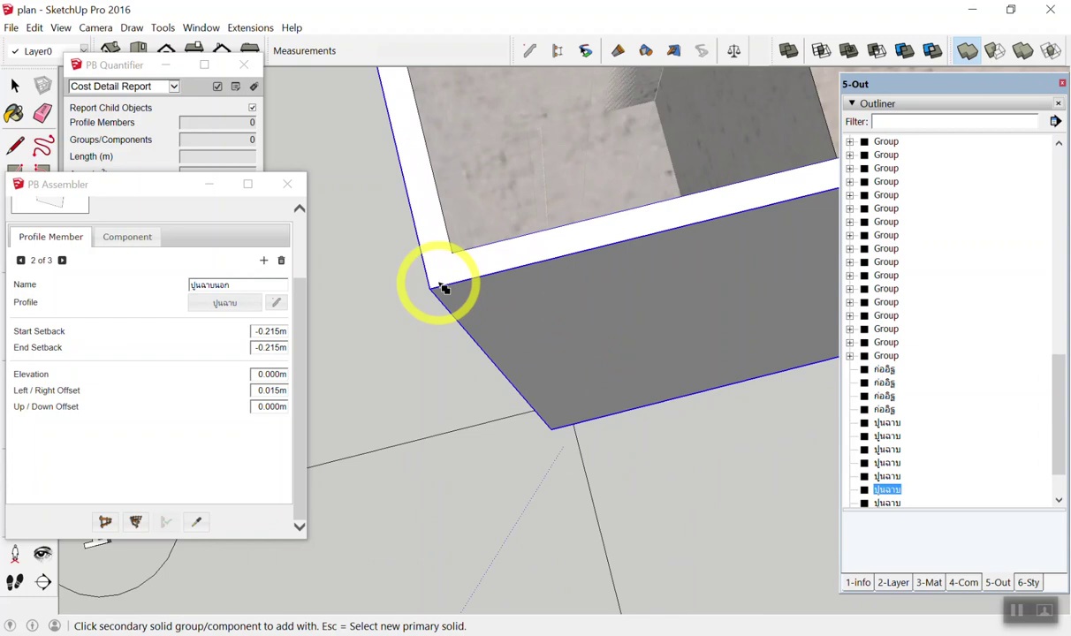
pyautogui.moveTo(549, 294)
pyautogui.mouseDown(button='middle')
pyautogui.moveTo(530, 306)
pyautogui.moveTo(538, 315)
pyautogui.moveTo(517, 341)
pyautogui.mouseUp(button='middle')
pyautogui.scroll(-3, 516, 338)
pyautogui.scroll(-3, 604, 246)
pyautogui.moveTo(597, 270)
pyautogui.mouseDown(button='middle')
pyautogui.moveTo(508, 271)
pyautogui.moveTo(545, 287)
pyautogui.moveTo(604, 172)
pyautogui.mouseUp(button='middle')
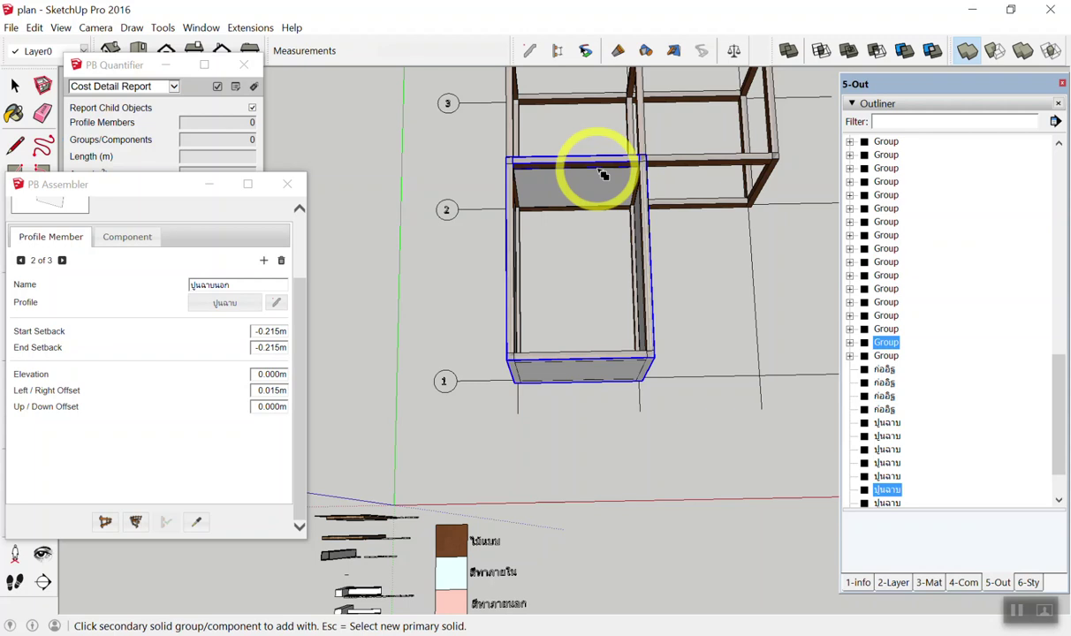
pyautogui.press('space')
pyautogui.moveTo(692, 271)
pyautogui.mouseDown(button='middle')
pyautogui.moveTo(576, 146)
pyautogui.moveTo(545, 191)
pyautogui.mouseUp(button='middle')
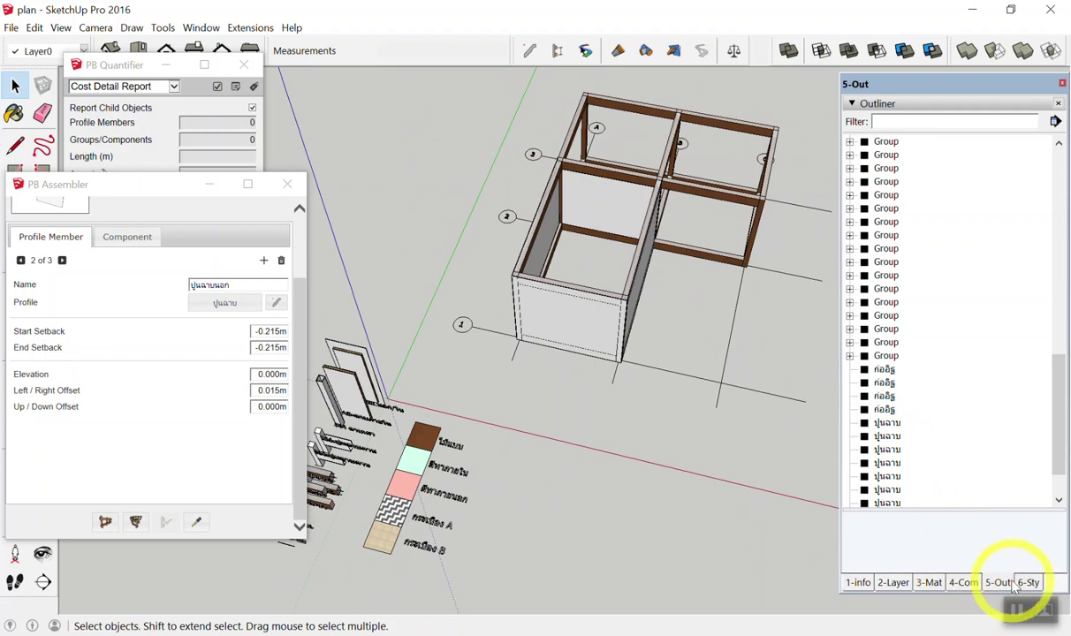
# Hide all layers except E-05 exterior plaster
pyautogui.click(893, 582)
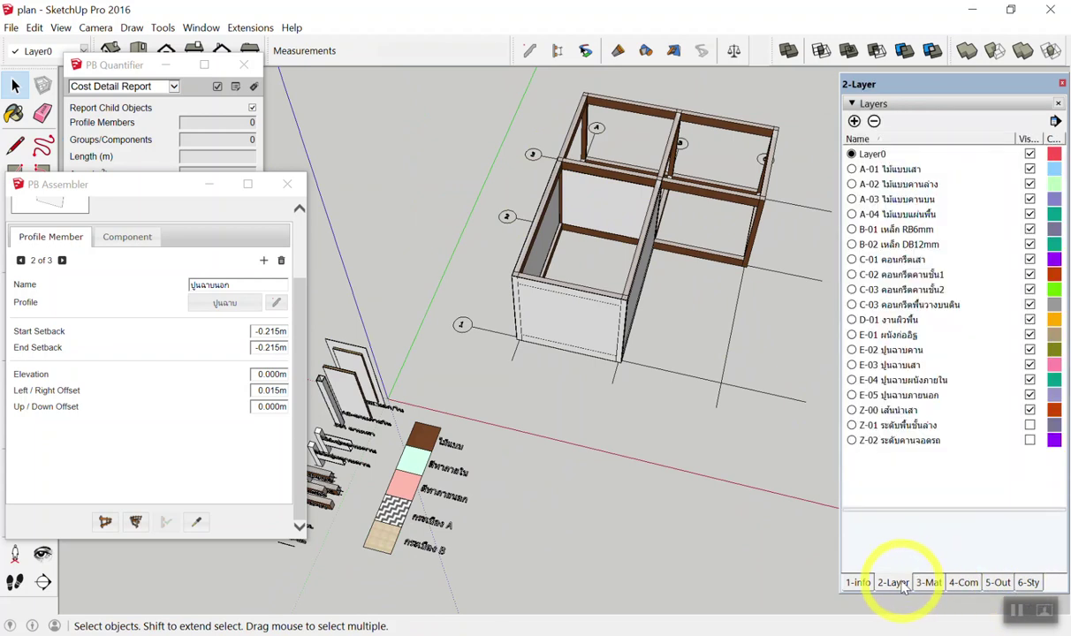
pyautogui.moveTo(1024, 497); pyautogui.dragTo(1029, 184)
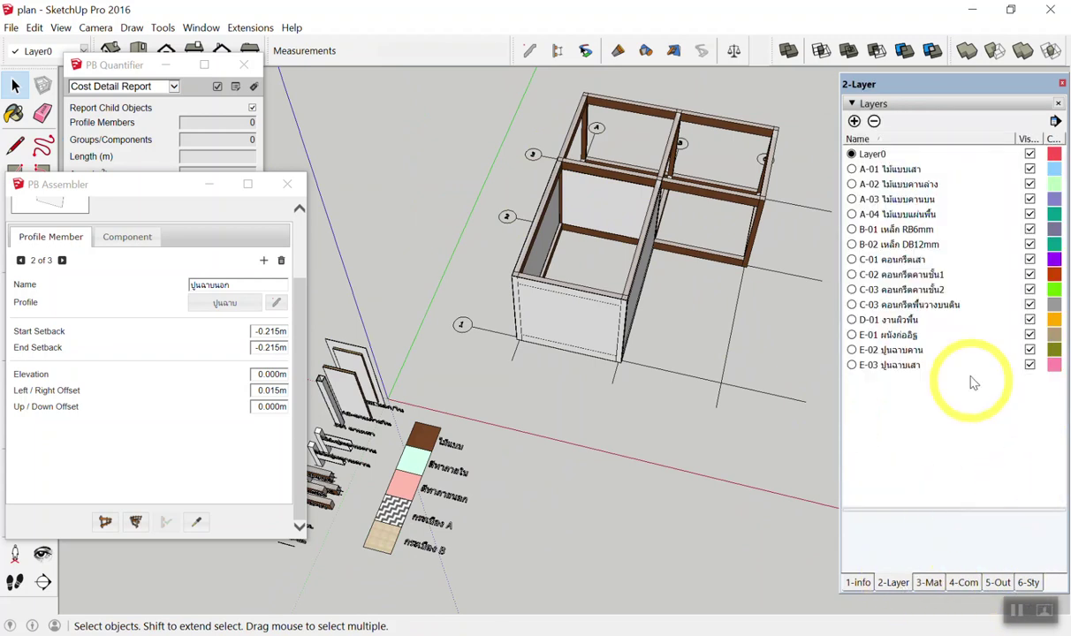
pyautogui.click(1029, 184)
pyautogui.scroll(3, 723, 336)
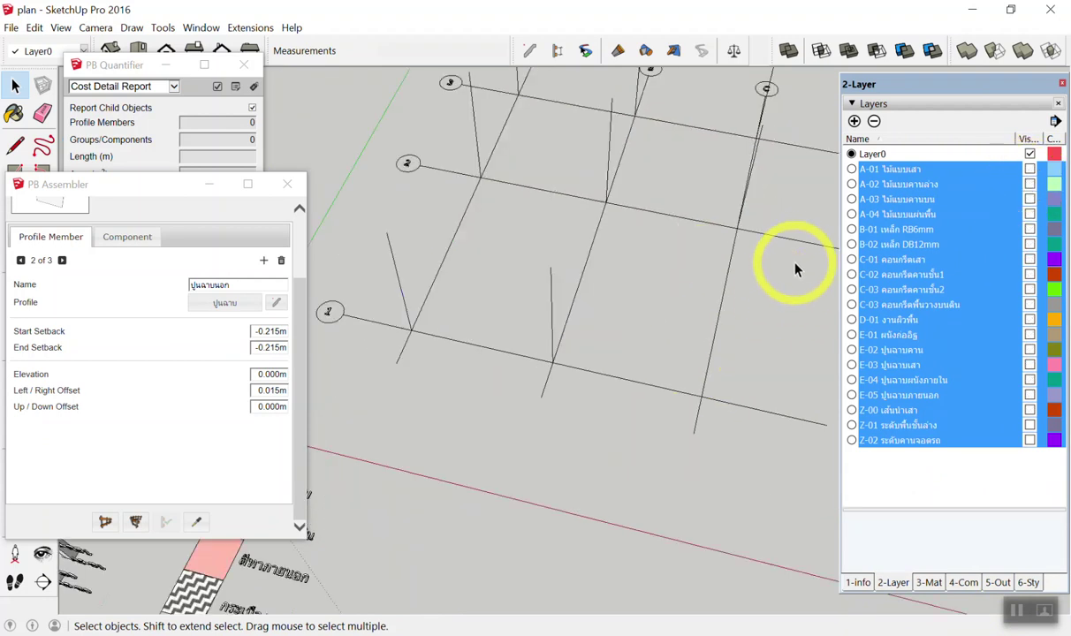
pyautogui.click(883, 468)
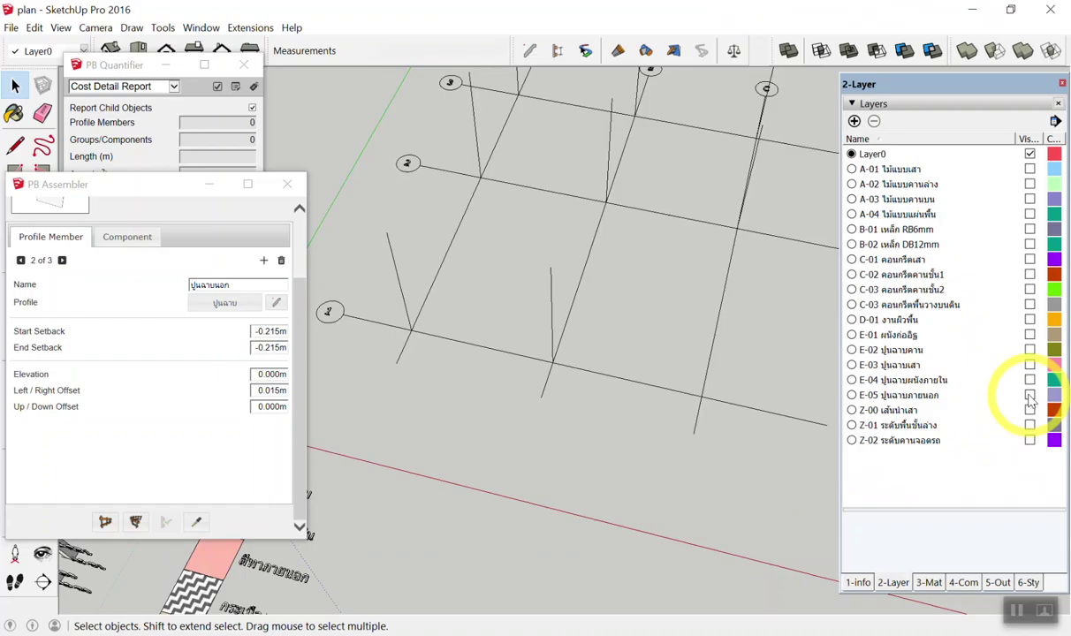
pyautogui.click(1029, 394)
# Measure the plaster box in PB Quantifier: 24.92 m², 0.9996 m³, cost 11,328.80
pyautogui.scroll(3, 618, 256)
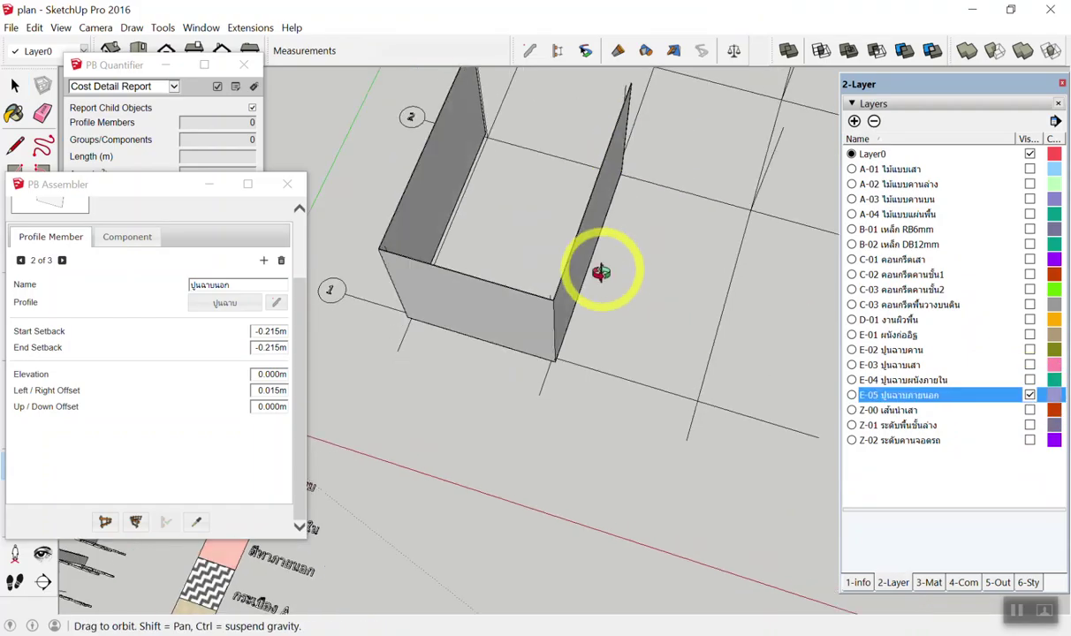
pyautogui.scroll(3, 521, 273)
pyautogui.scroll(3, 388, 265)
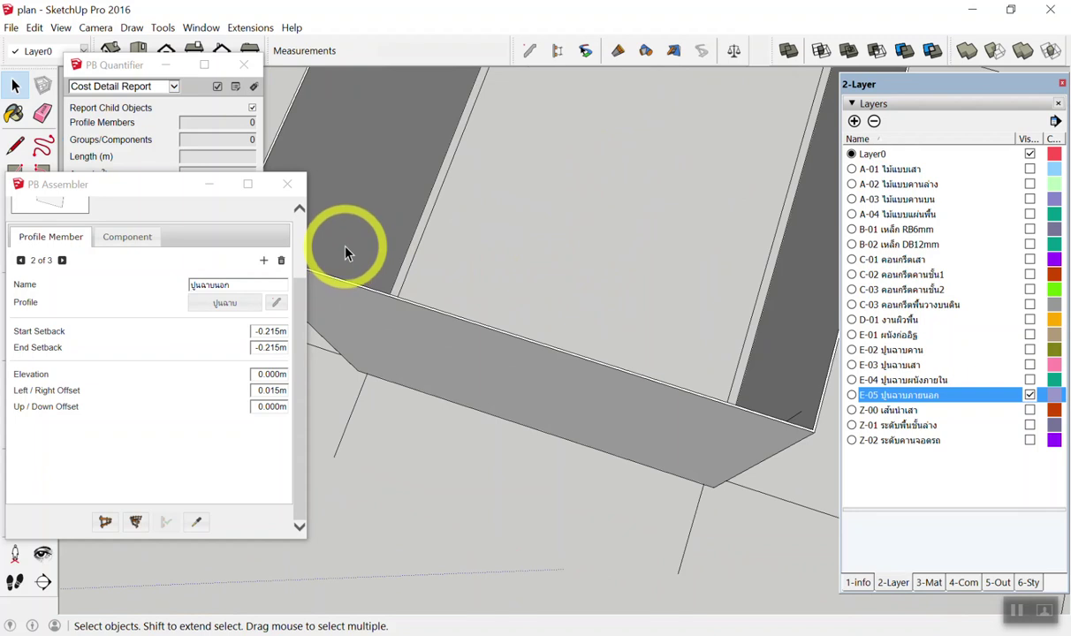
pyautogui.scroll(-3, 388, 184)
pyautogui.scroll(-3, 494, 230)
pyautogui.moveTo(540, 277); pyautogui.dragTo(492, 126, button='middle')
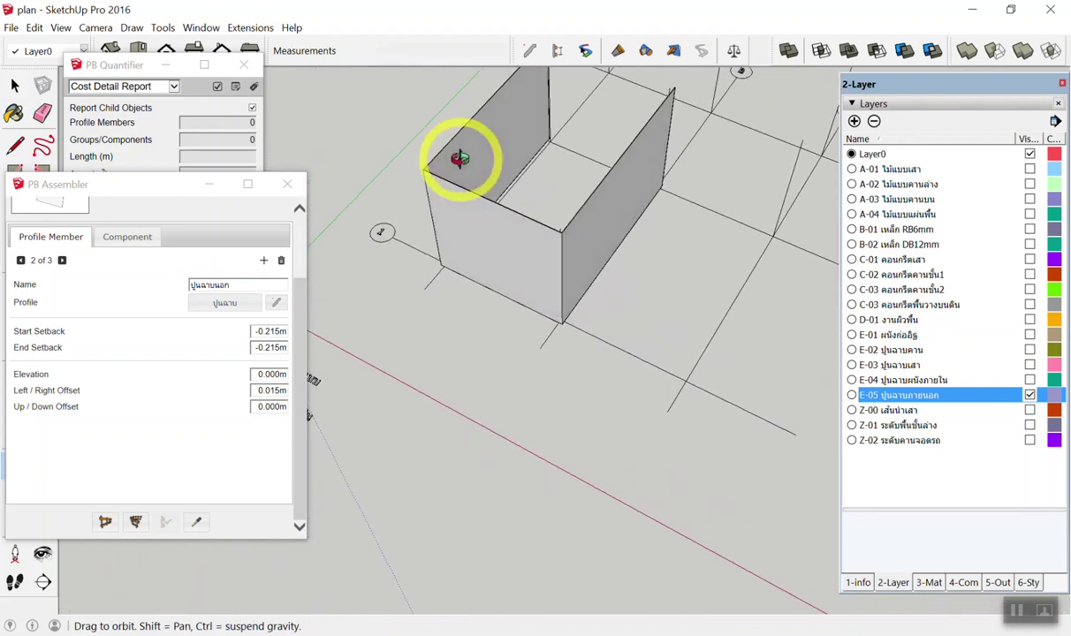
pyautogui.click(131, 70)
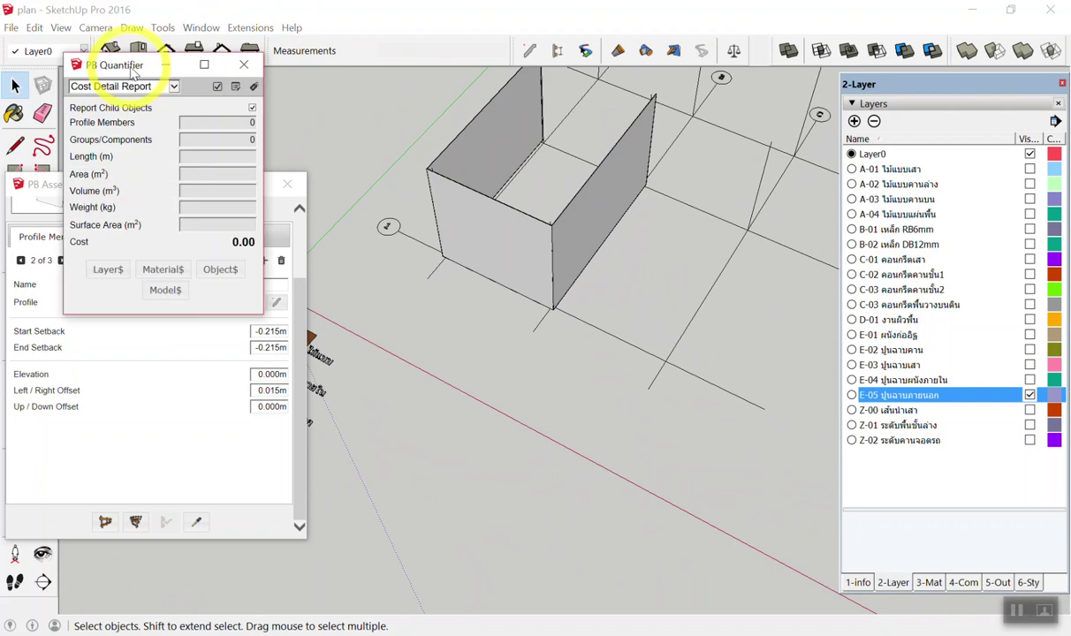
pyautogui.click(437, 196)
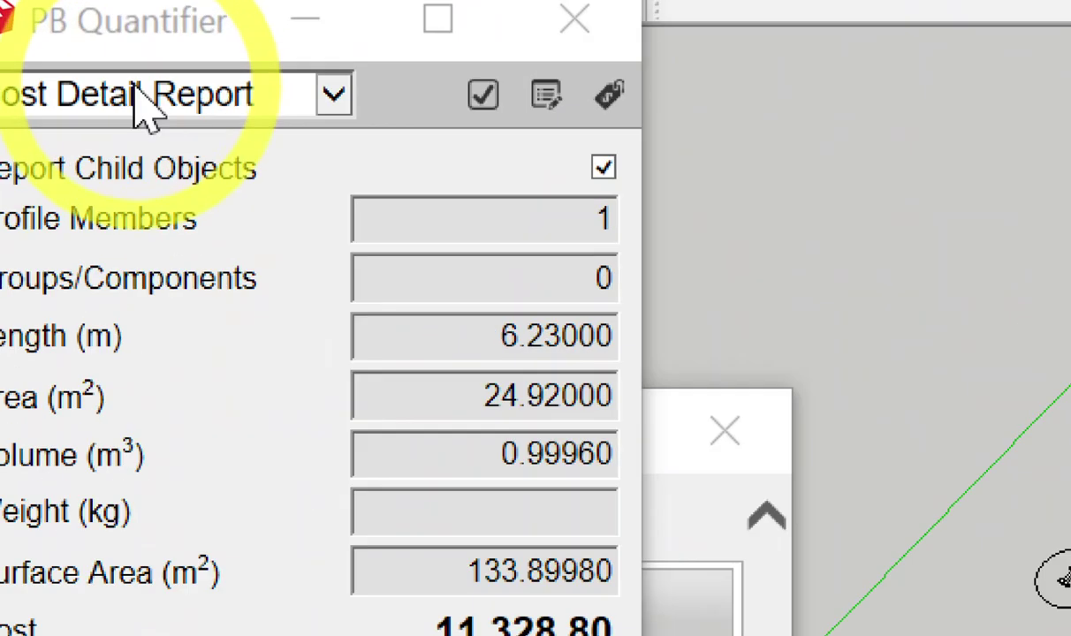
pyautogui.click(117, 88)
pyautogui.click(117, 88)
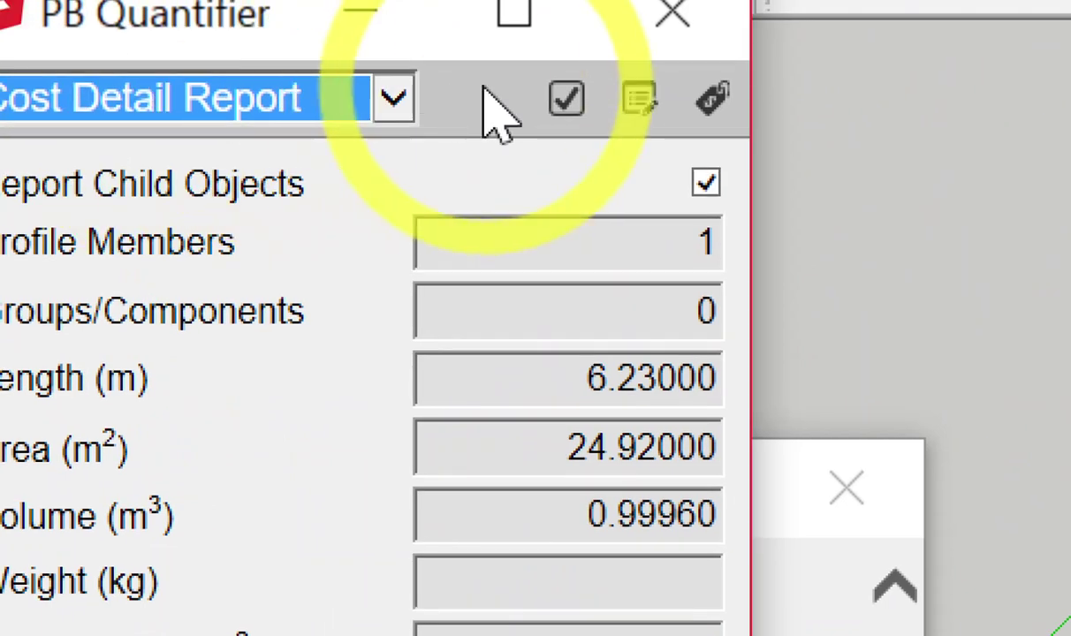
pyautogui.click(564, 104)
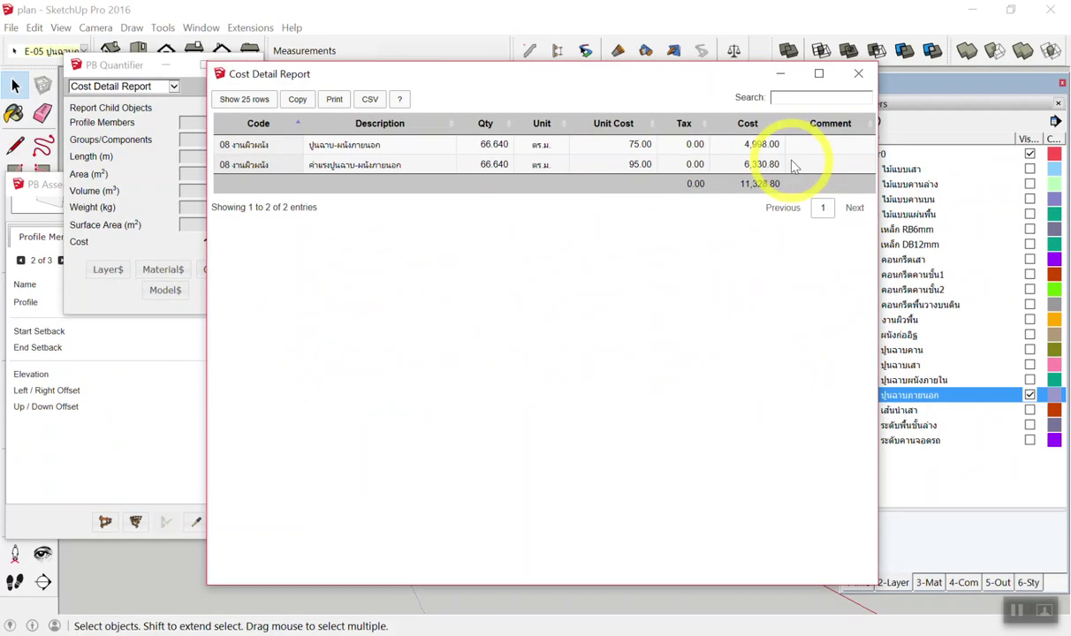
pyautogui.click(857, 73)
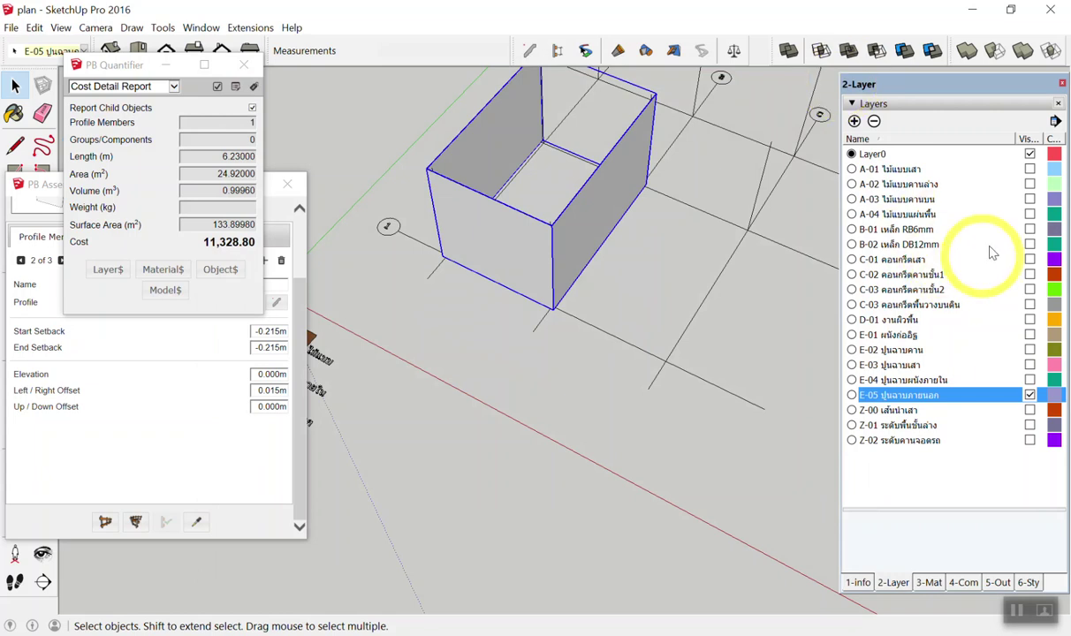
# Make layers A-01 through E-04 visible again
pyautogui.click(980, 169)
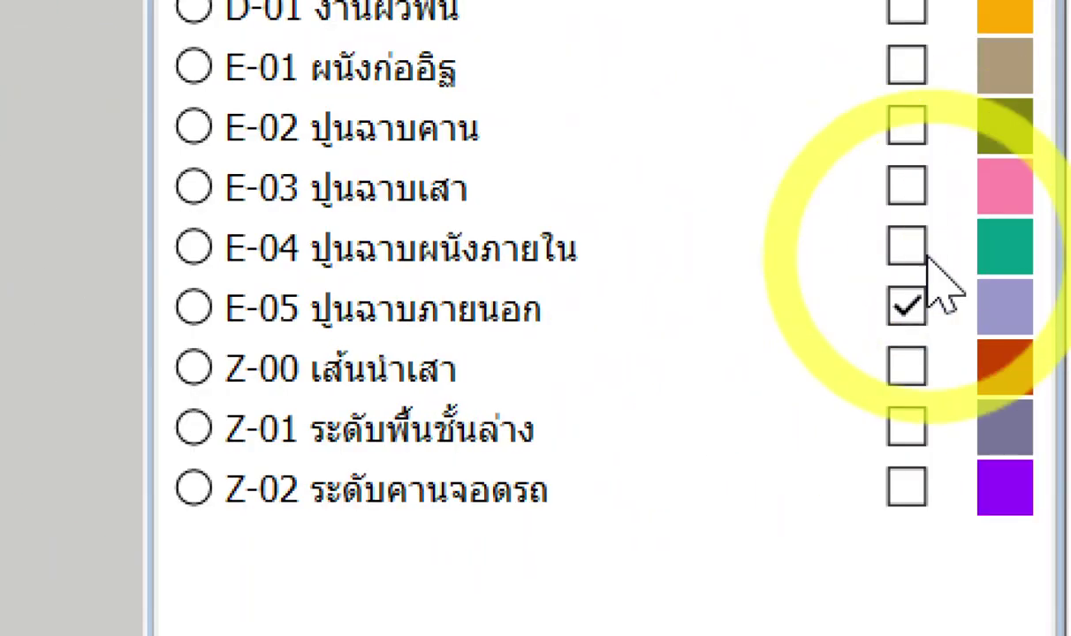
pyautogui.keyDown('shift'); pyautogui.click(855, 265); pyautogui.keyUp('shift')
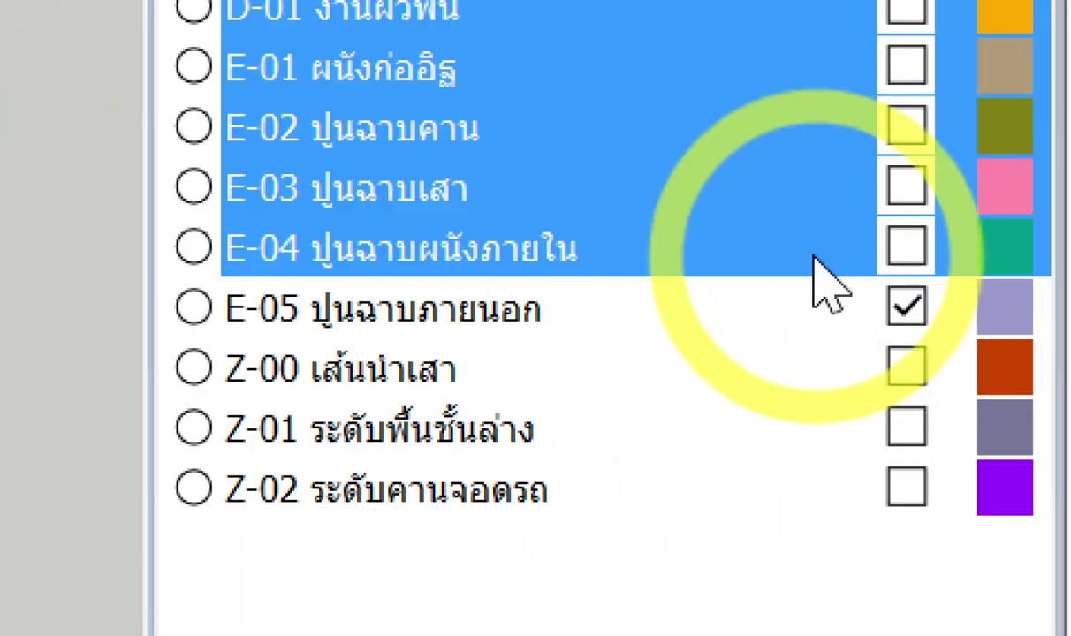
pyautogui.click(906, 248)
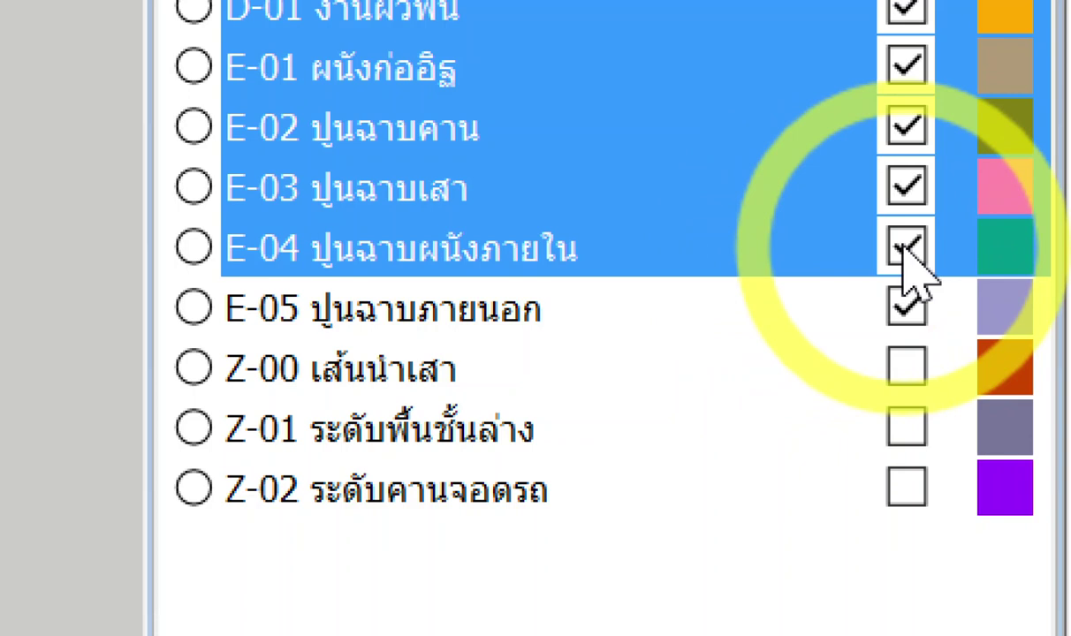
pyautogui.scroll(-3, 663, 422)
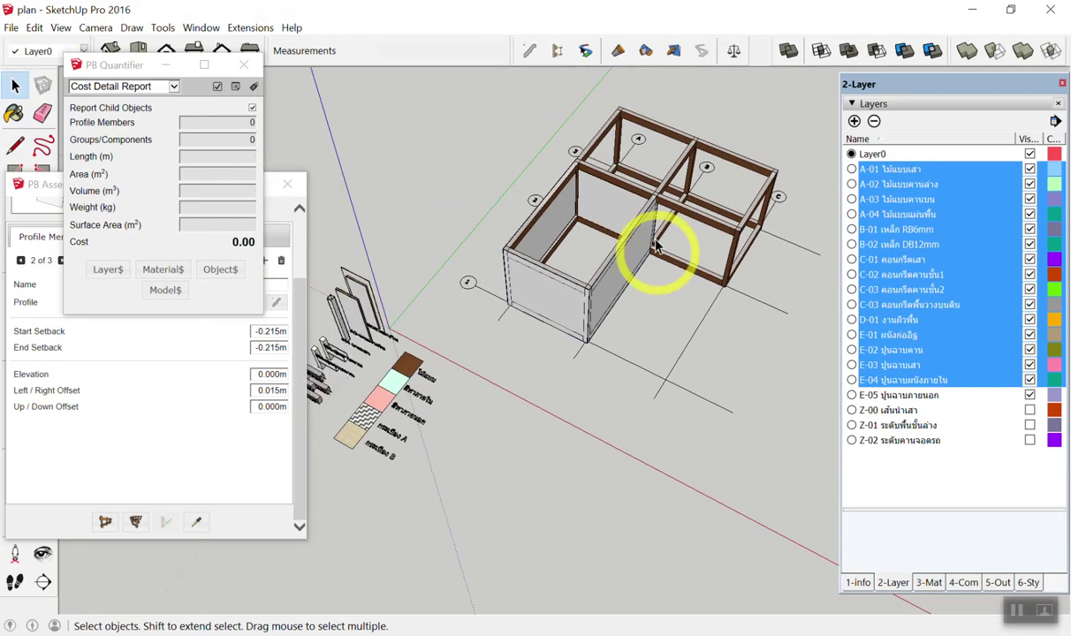
pyautogui.scroll(5, 657, 239)
# Orbit into the box's inside corner to inspect the restored timber frame
pyautogui.moveTo(605, 120)
pyautogui.mouseDown(button='middle')
pyautogui.moveTo(538, 250)
pyautogui.moveTo(510, 190)
pyautogui.mouseUp(button='middle')
pyautogui.scroll(-3, 619, 200)
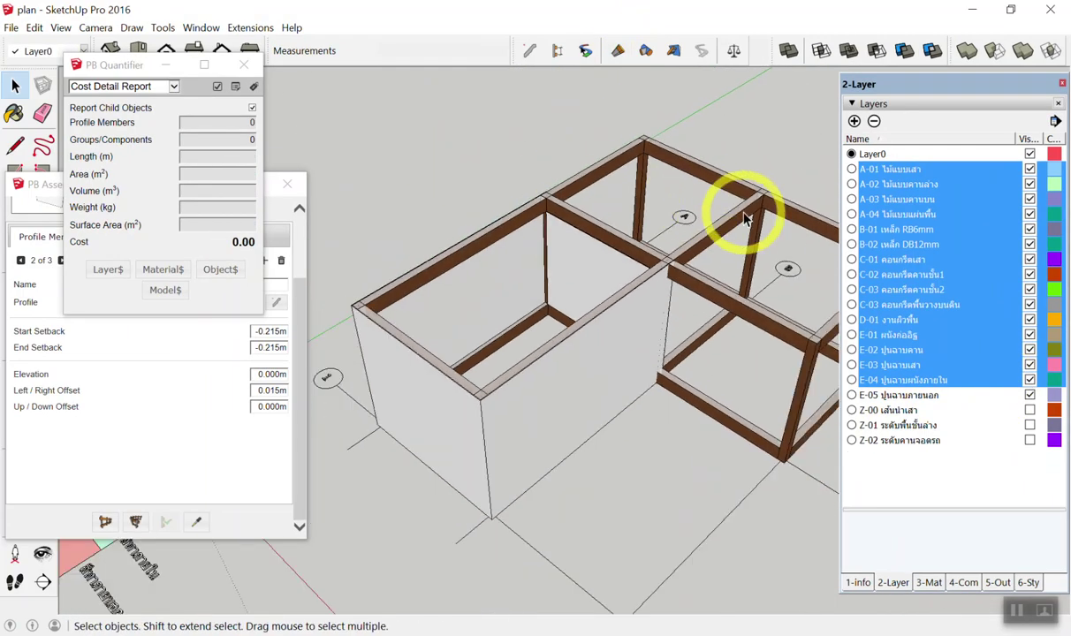
pyautogui.moveTo(741, 210); pyautogui.dragTo(555, 298, button='middle')
pyautogui.scroll(2, 530, 283)
pyautogui.scroll(3, 548, 255)
pyautogui.moveTo(583, 238); pyautogui.dragTo(461, 238, button='middle')
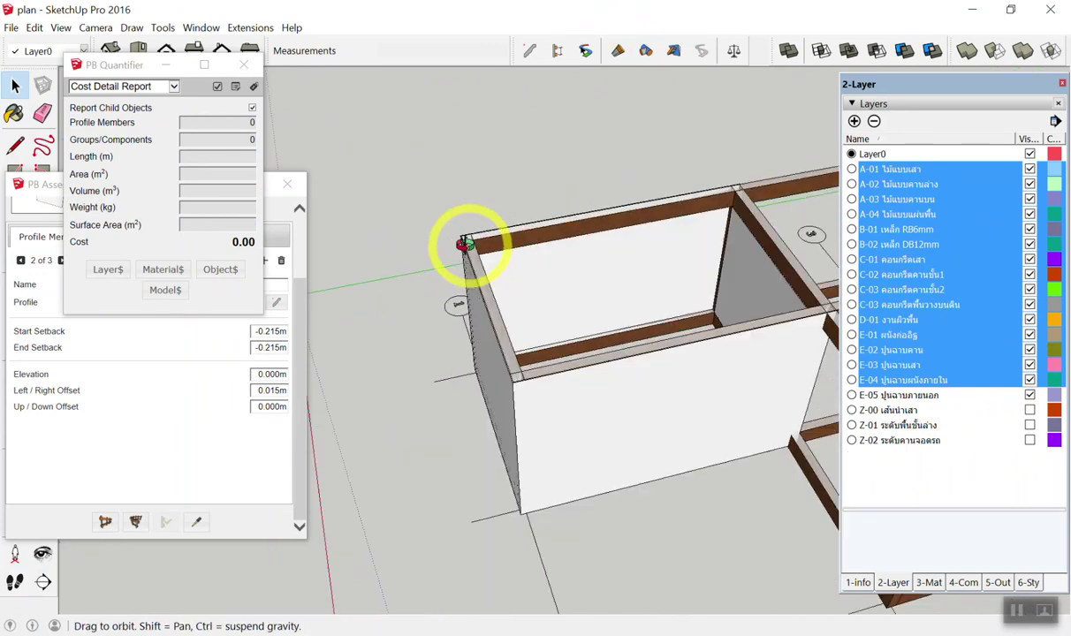
pyautogui.scroll(2, 562, 239)
pyautogui.moveTo(562, 238); pyautogui.dragTo(447, 246, button='middle')
pyautogui.scroll(2, 442, 250)
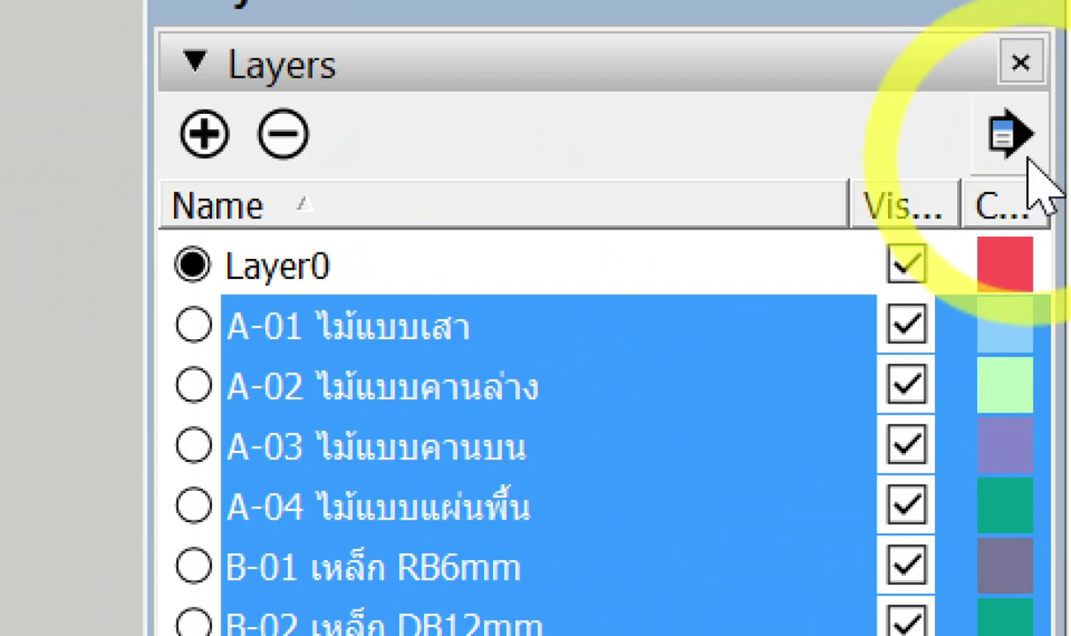
# Switch the model display to Color by Layer
pyautogui.click(1039, 144)
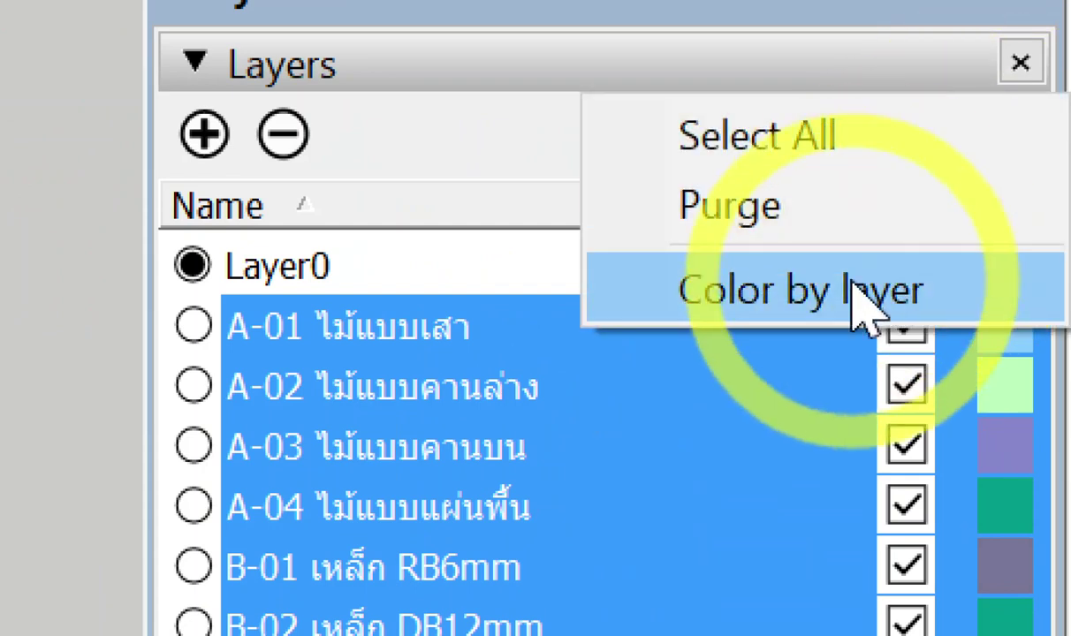
pyautogui.click(861, 294)
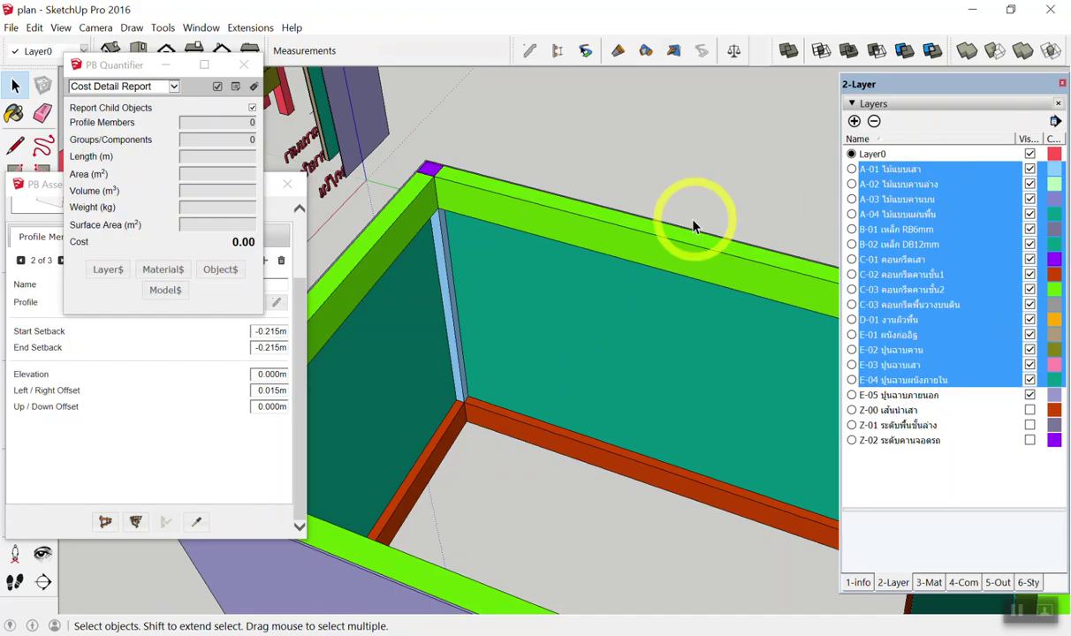
pyautogui.moveTo(665, 193)
pyautogui.mouseDown(button='middle')
pyautogui.moveTo(717, 191)
pyautogui.moveTo(495, 279)
pyautogui.moveTo(597, 394)
pyautogui.moveTo(336, 393)
pyautogui.moveTo(370, 358)
pyautogui.moveTo(569, 359)
pyautogui.moveTo(473, 406)
pyautogui.moveTo(698, 393)
pyautogui.mouseUp(button='middle')
pyautogui.scroll(2, 698, 393)
pyautogui.scroll(2, 730, 386)
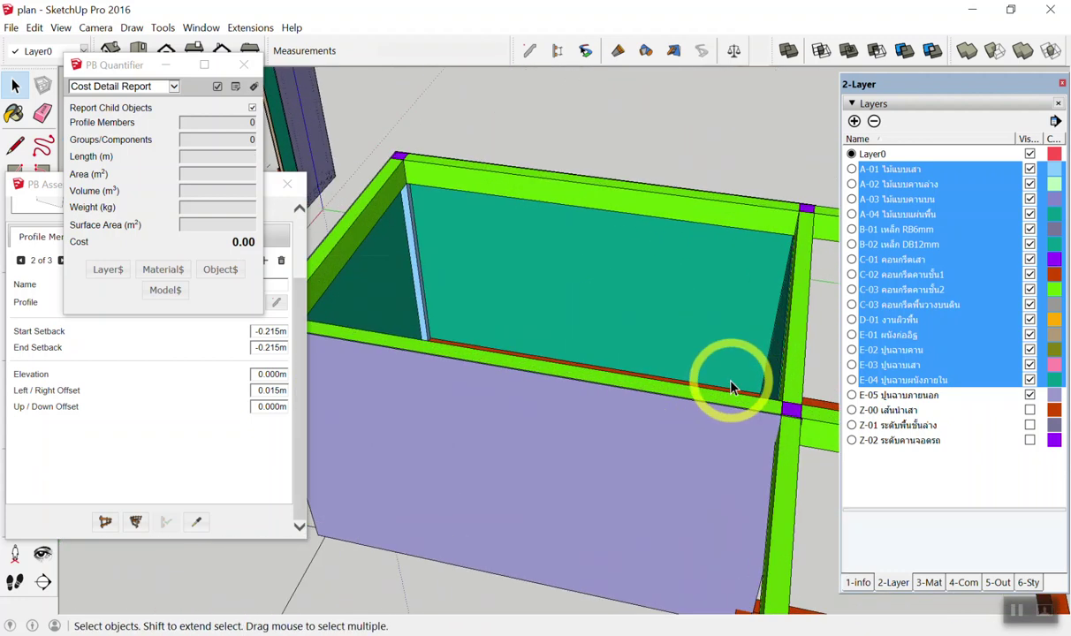
# Clear the layer selection, move the quantity window aside, and view the box's top corner
pyautogui.click(883, 468)
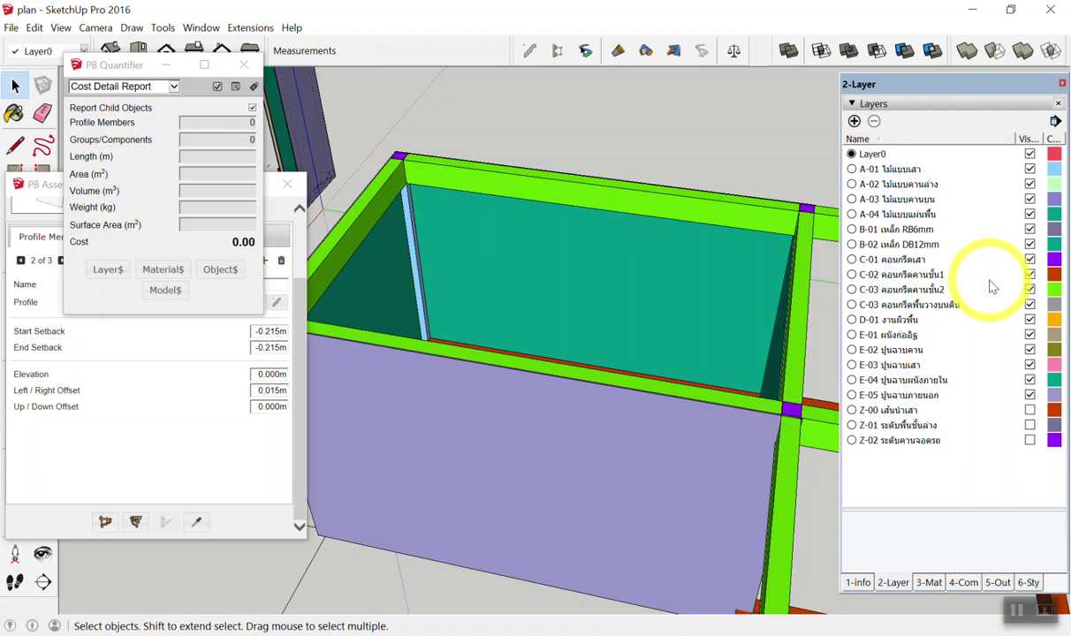
pyautogui.moveTo(136, 70); pyautogui.dragTo(306, 374)
pyautogui.scroll(3, 406, 179)
pyautogui.scroll(2, 418, 179)
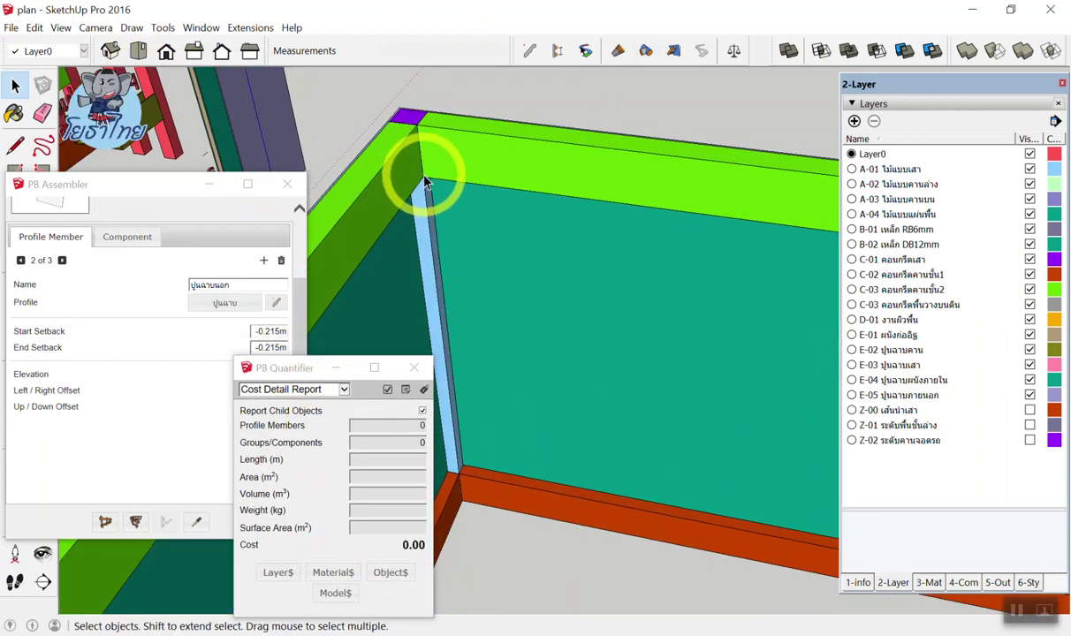
pyautogui.moveTo(430, 180); pyautogui.dragTo(471, 170, button='middle')
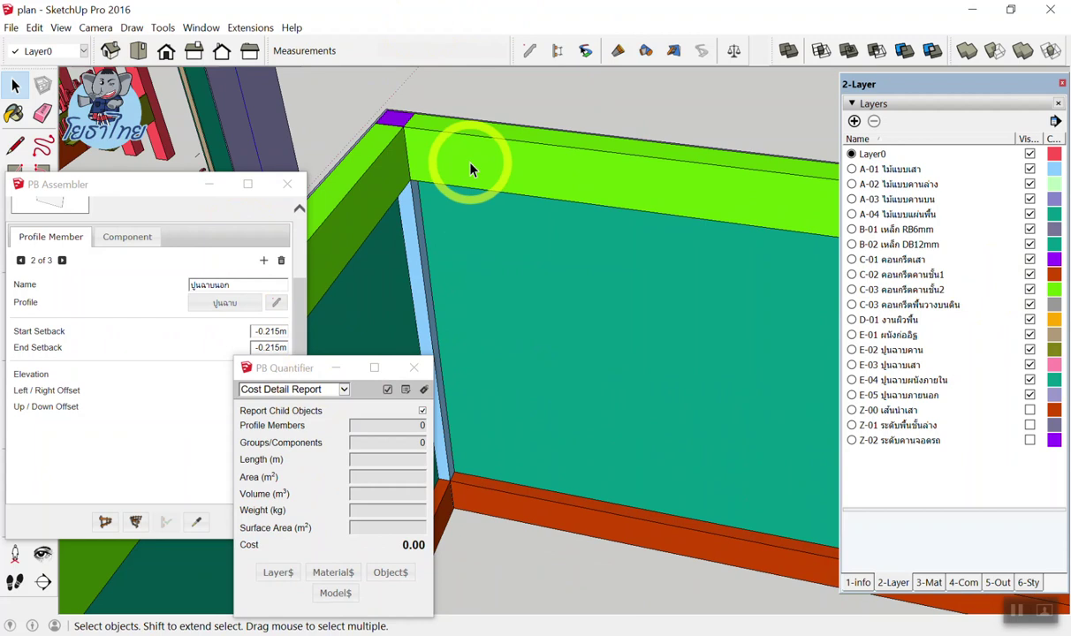
# Move the PB Quantifier window aside and orbit to view the frame corner
pyautogui.moveTo(296, 376); pyautogui.dragTo(165, 133)
pyautogui.moveTo(354, 230)
pyautogui.mouseDown(button='middle')
pyautogui.moveTo(461, 174)
pyautogui.moveTo(501, 140)
pyautogui.mouseUp(button='middle')
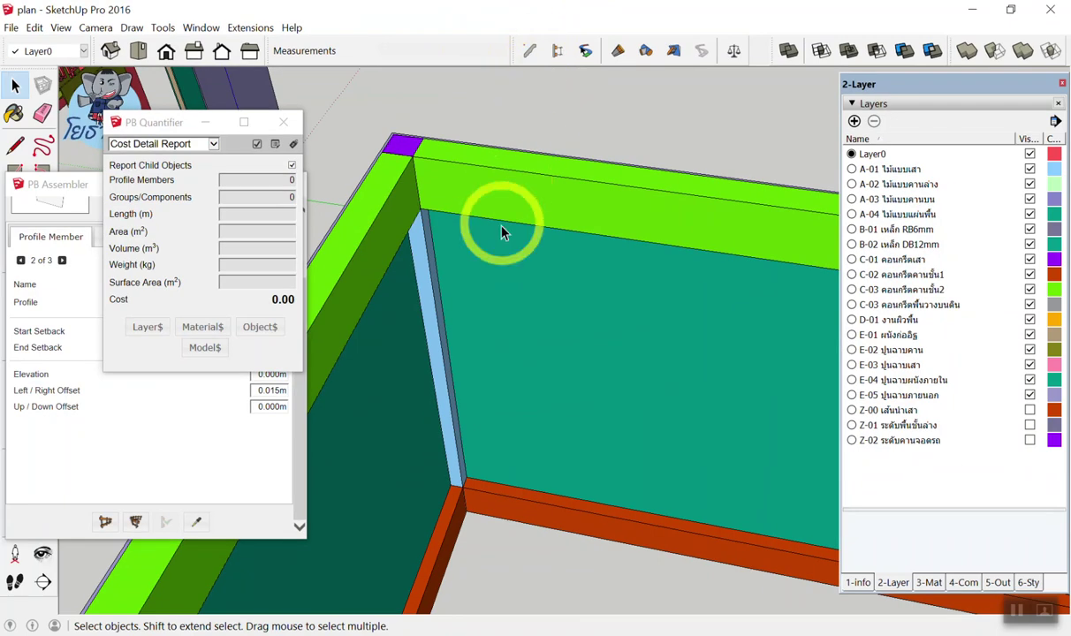
pyautogui.moveTo(502, 231); pyautogui.dragTo(691, 269, button='middle')
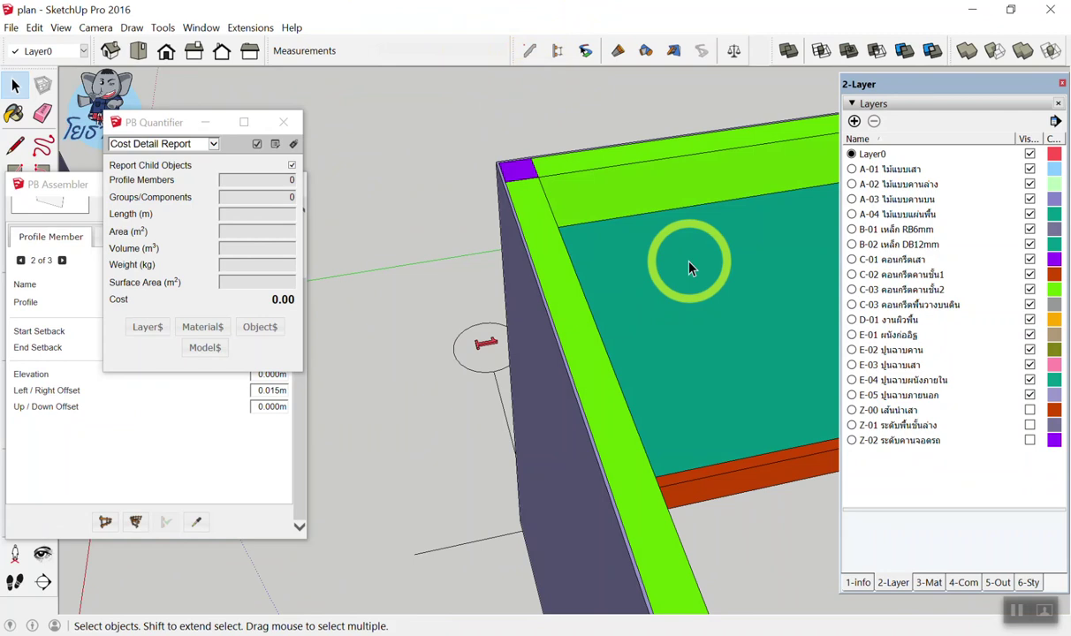
pyautogui.moveTo(668, 280); pyautogui.dragTo(504, 284, button='middle')
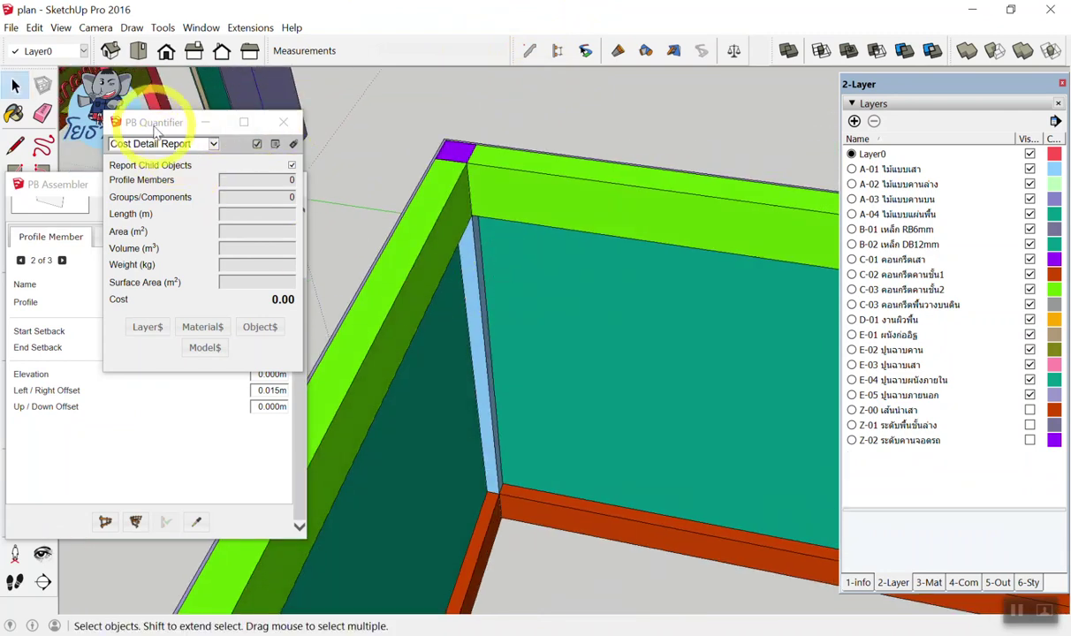
# Close the PB Assembler and PB Quantifier panels
pyautogui.moveTo(155, 123); pyautogui.dragTo(177, 159)
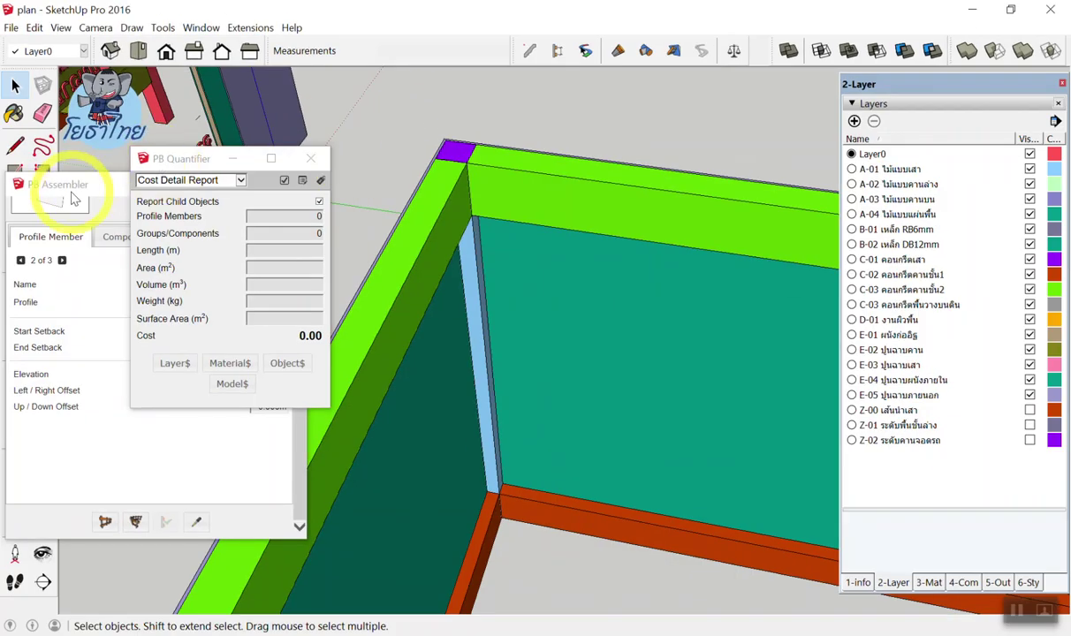
pyautogui.moveTo(53, 184); pyautogui.dragTo(88, 190)
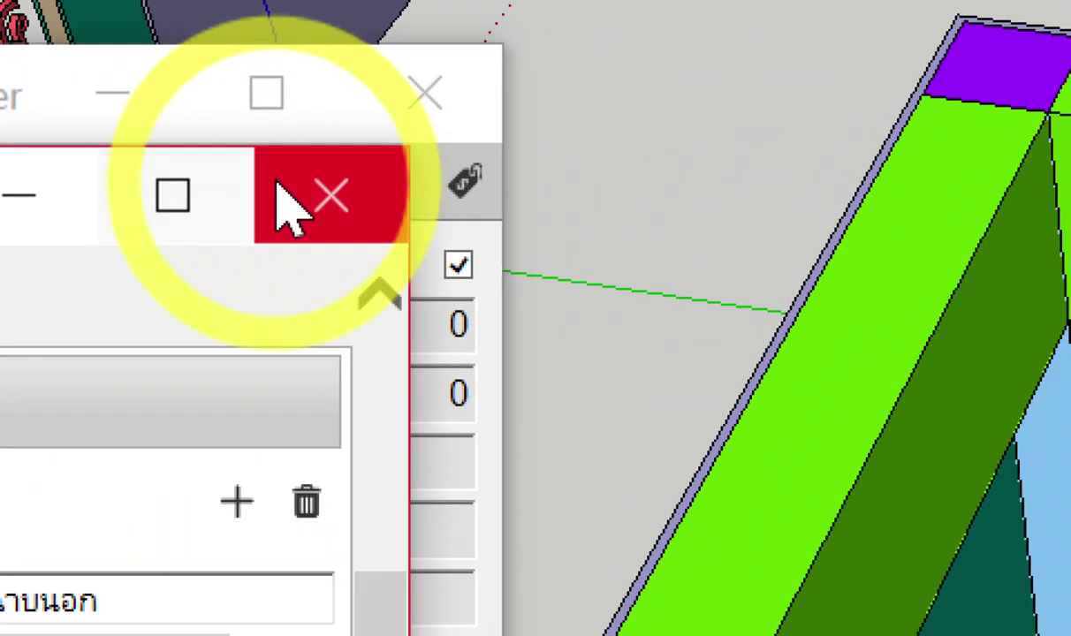
pyautogui.click(284, 184)
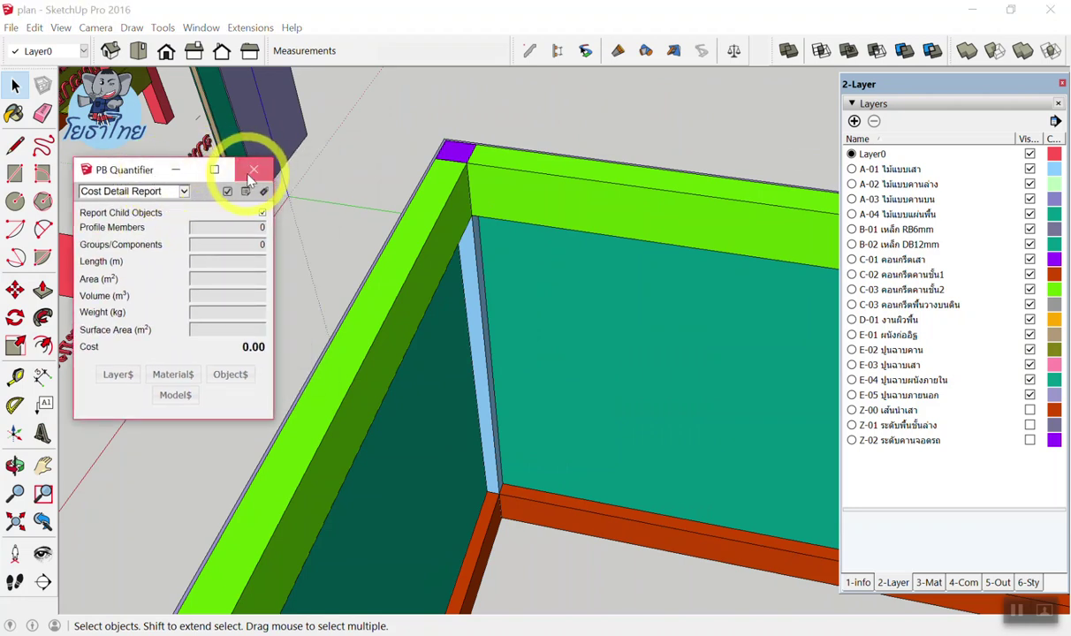
pyautogui.click(253, 173)
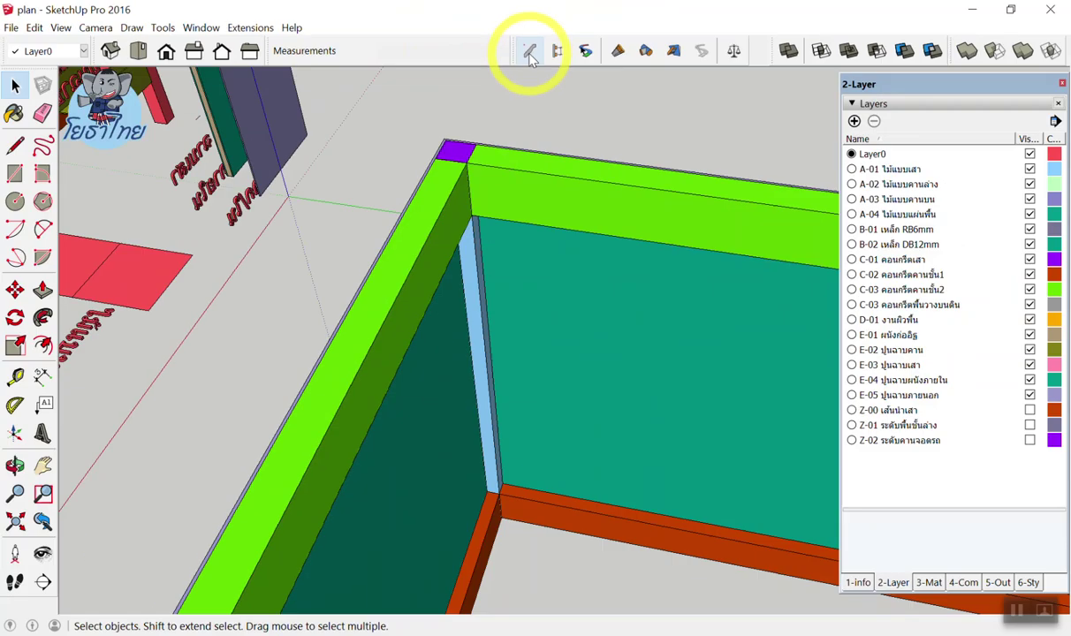
# Open the Profile Builder 2 panel, browse the saved profiles, and choose a new library folder
pyautogui.click(530, 53)
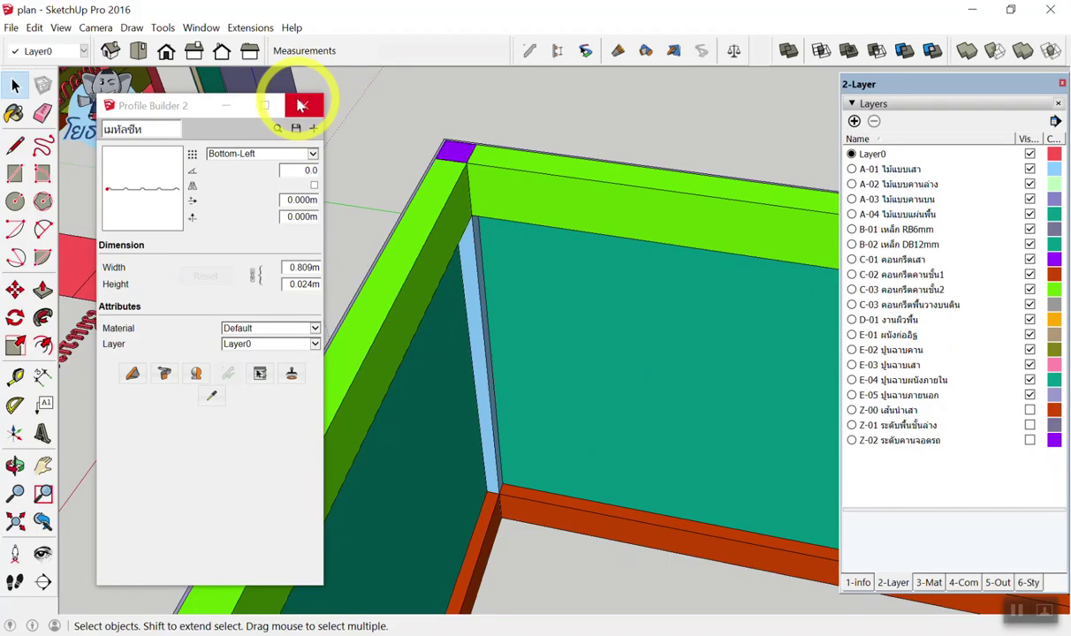
pyautogui.click(291, 107)
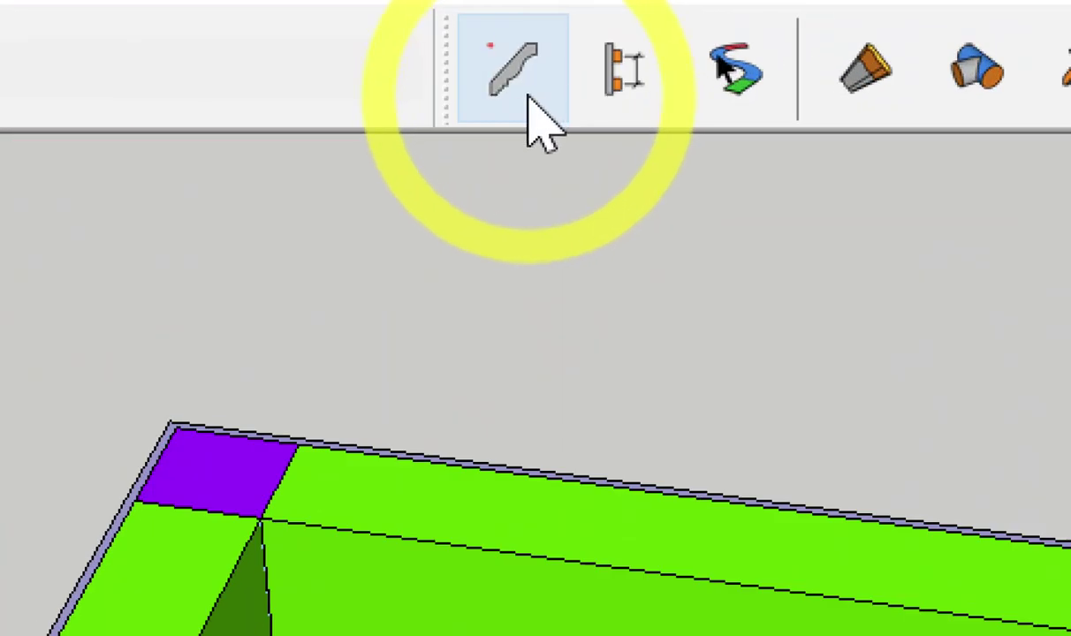
pyautogui.click(529, 96)
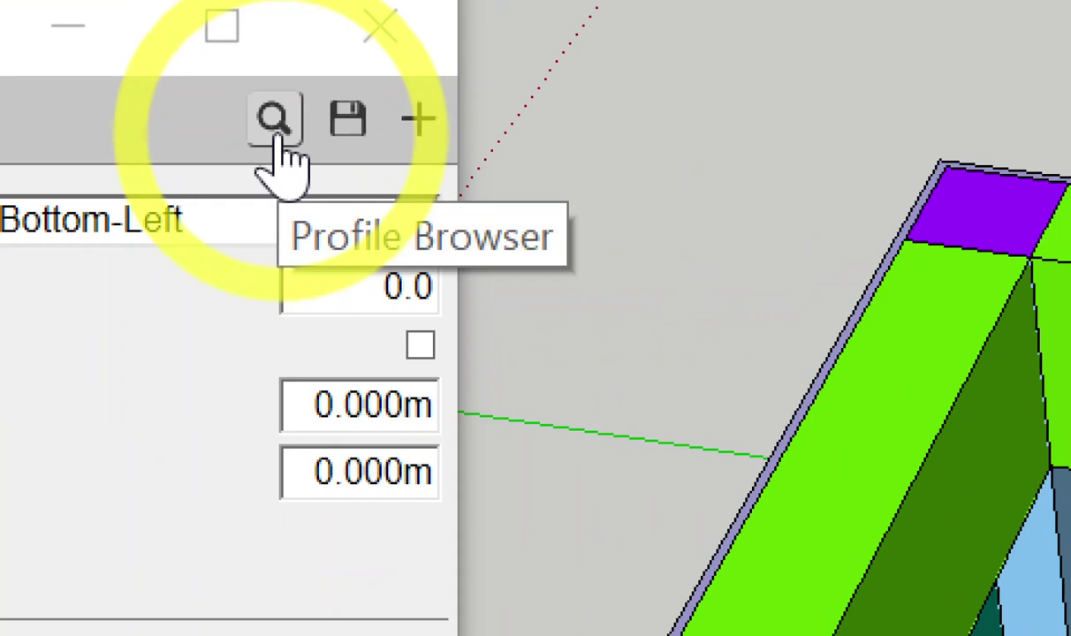
pyautogui.click(276, 141)
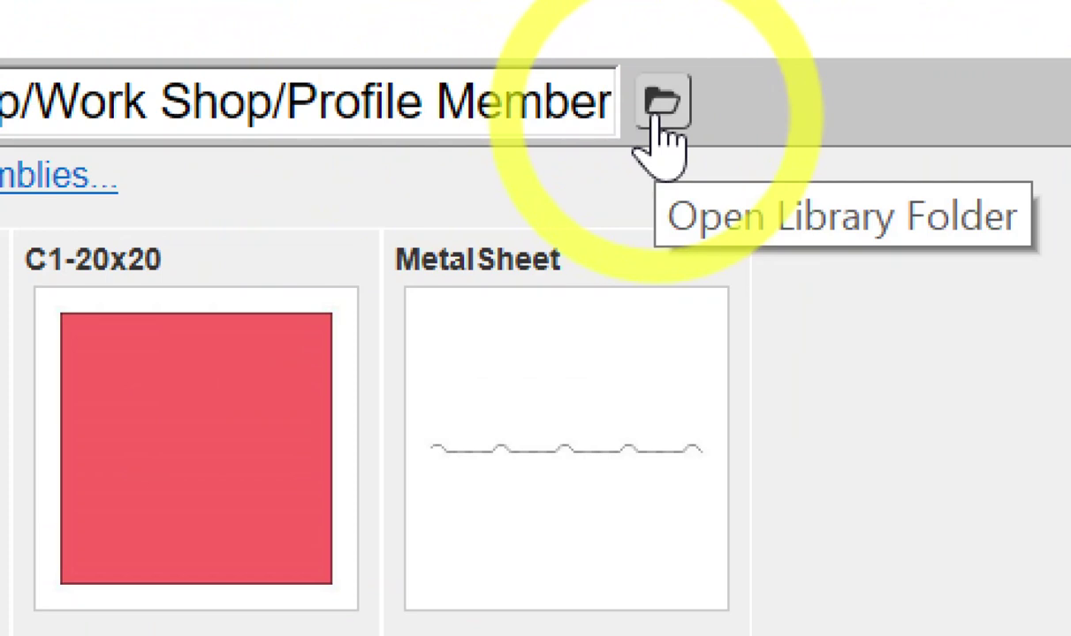
pyautogui.click(654, 115)
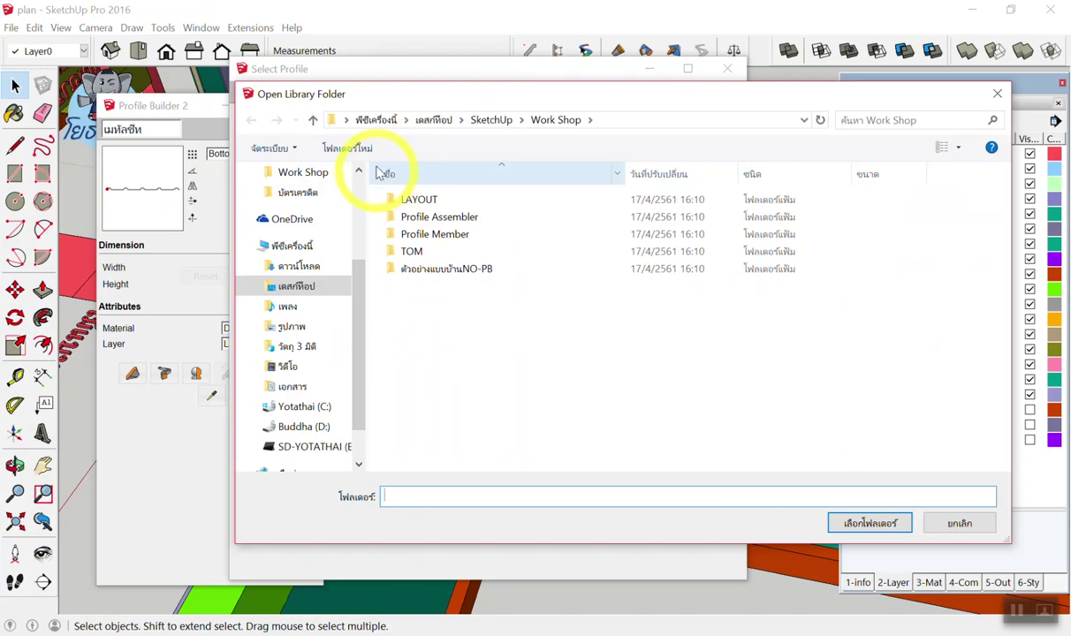
# Set the library to SketchUp > Workshop plan > Profile Member, load PM-Beam-Plaster, and close Profile Builder
pyautogui.click(482, 127)
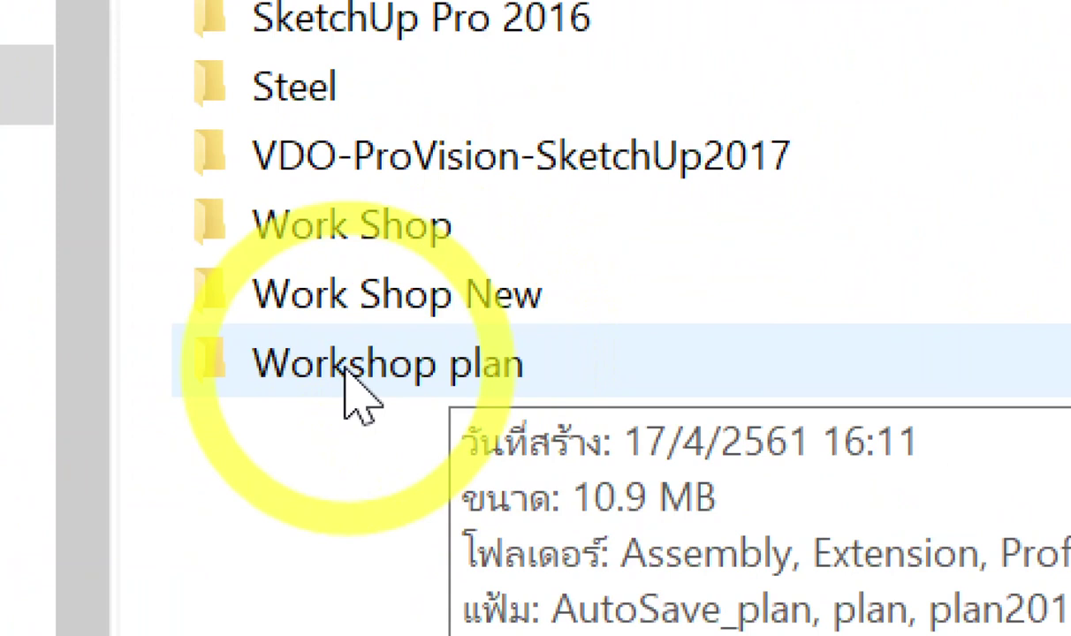
pyautogui.doubleClick(354, 388)
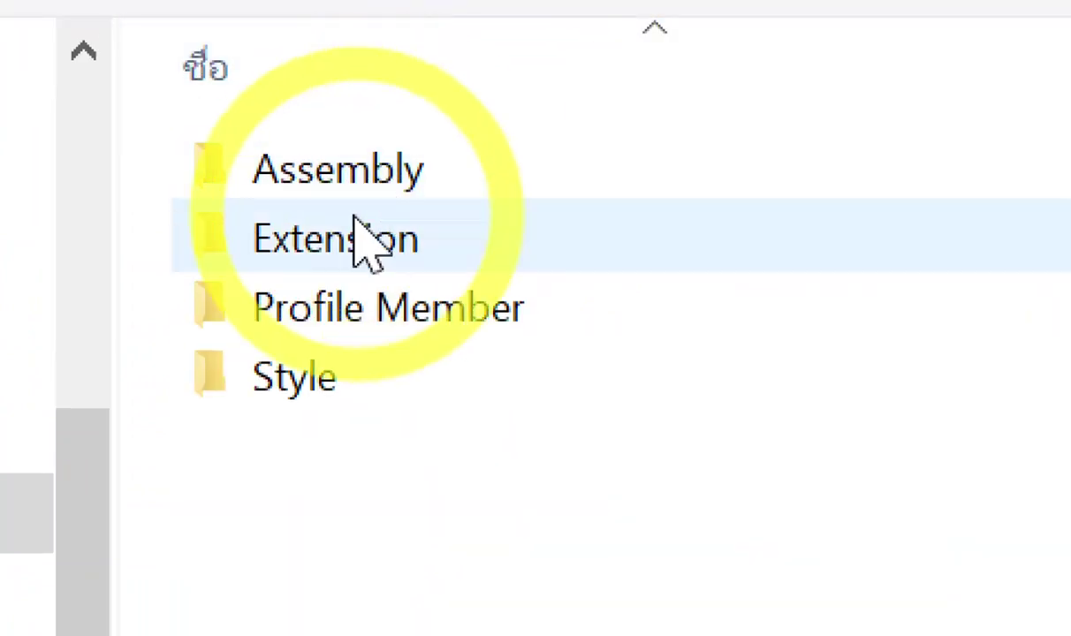
pyautogui.doubleClick(325, 305)
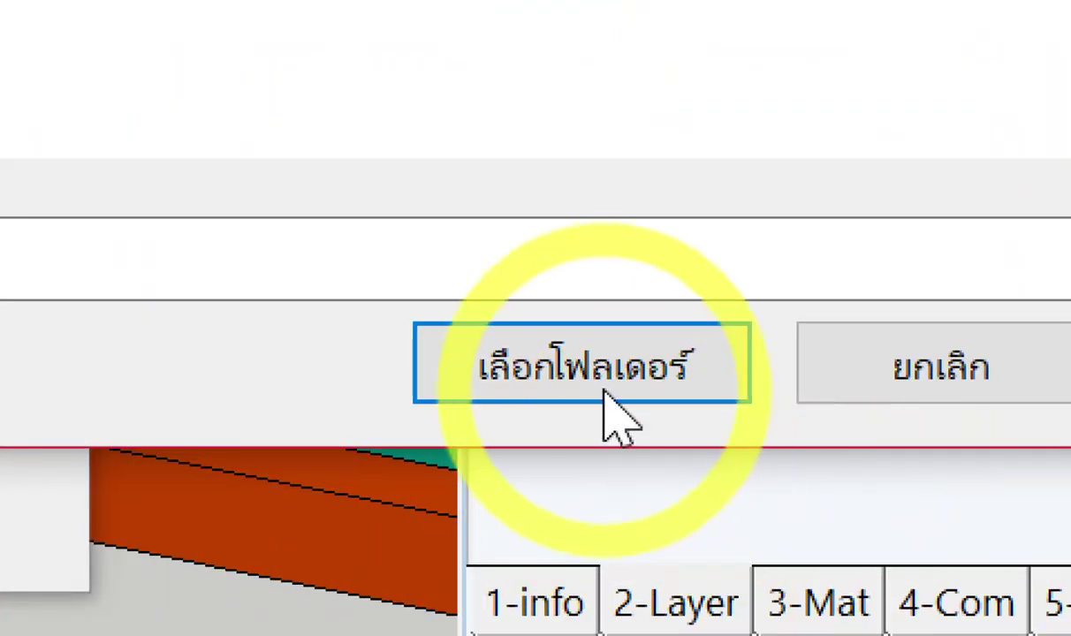
pyautogui.click(605, 386)
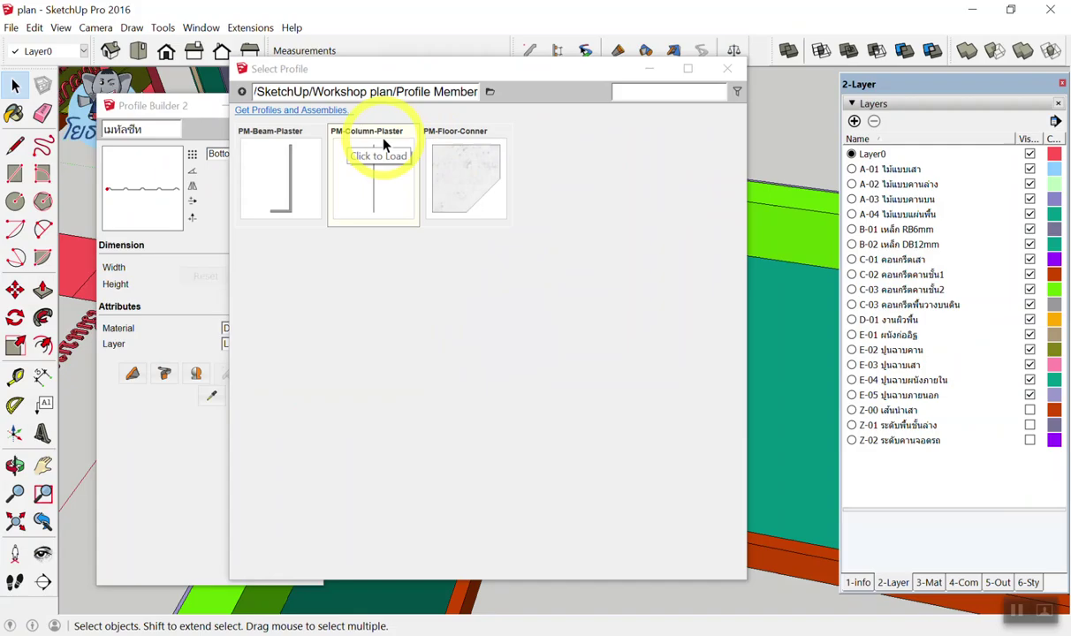
pyautogui.click(265, 170)
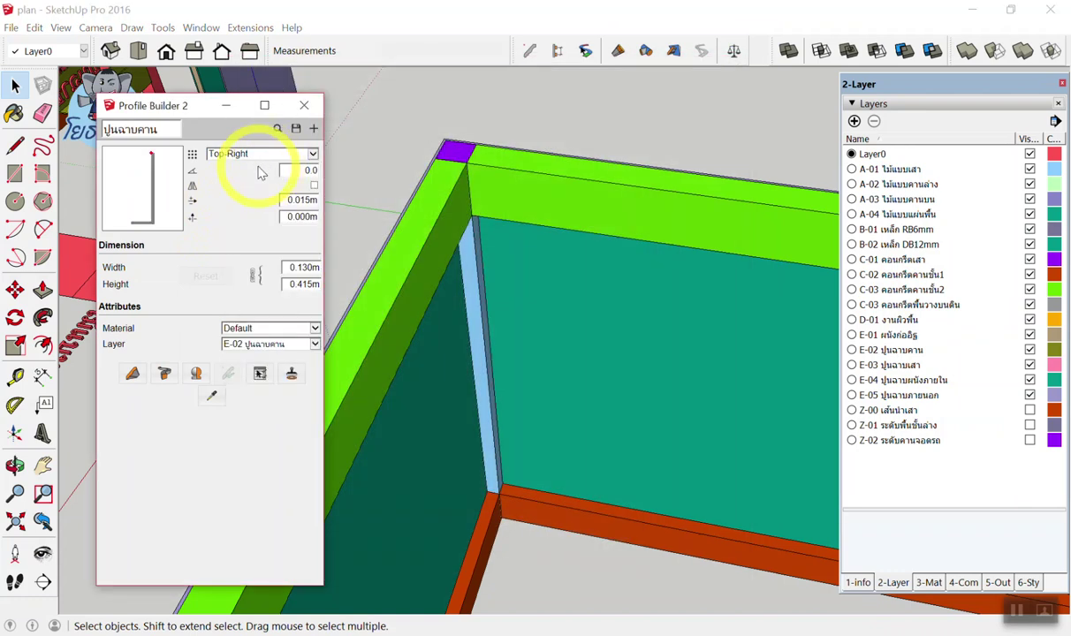
pyautogui.click(304, 105)
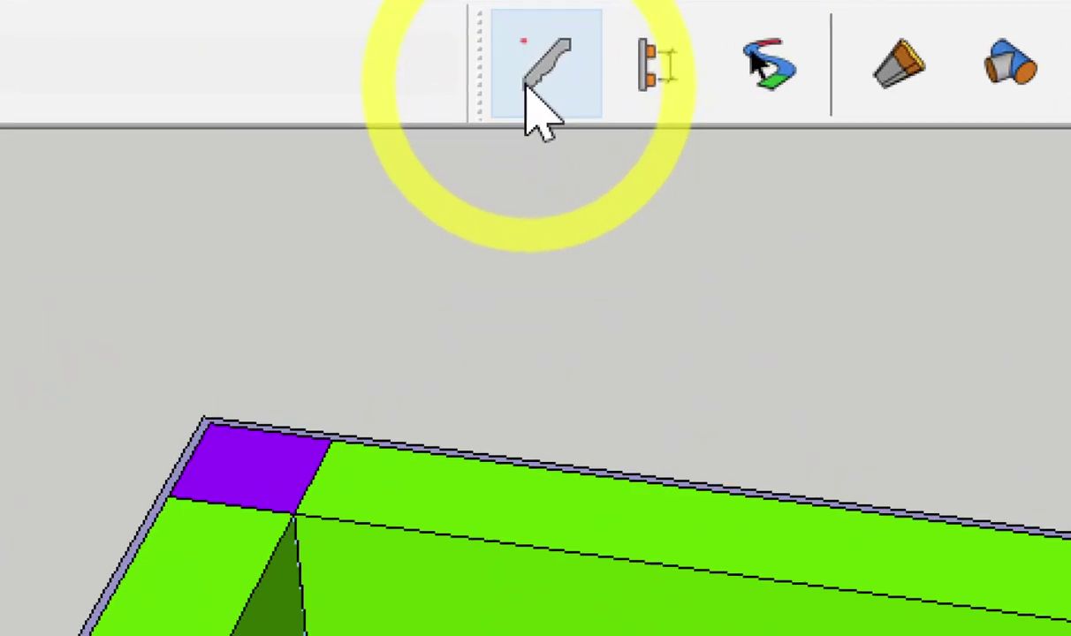
# Reopen Profile Builder, set the library to Workshop plan/Profile Member, and load PM-Beam-Plaster
pyautogui.click(527, 88)
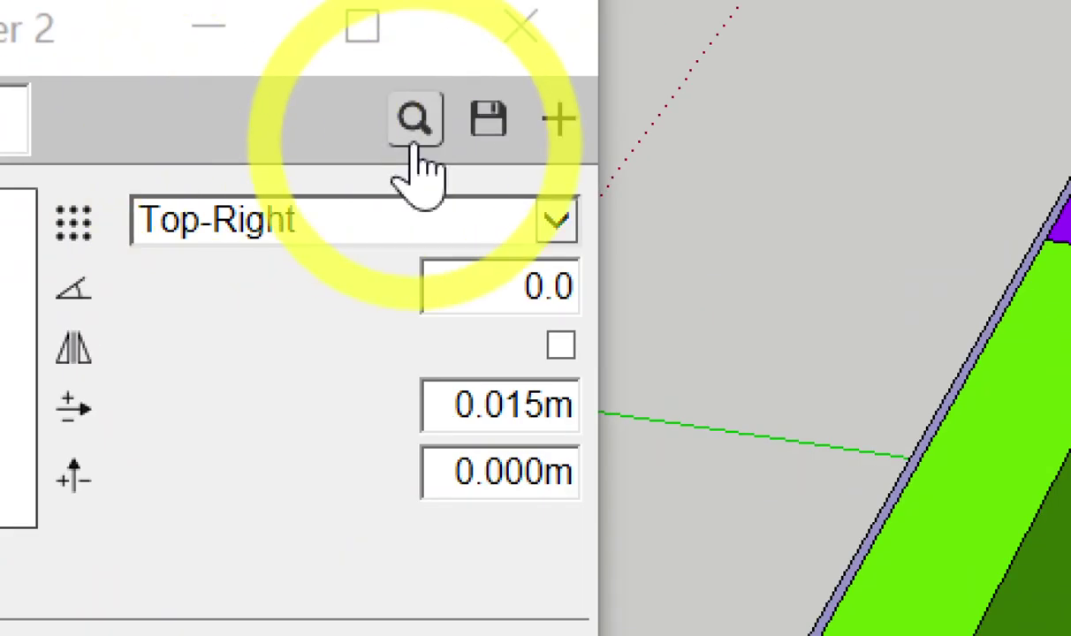
pyautogui.click(415, 141)
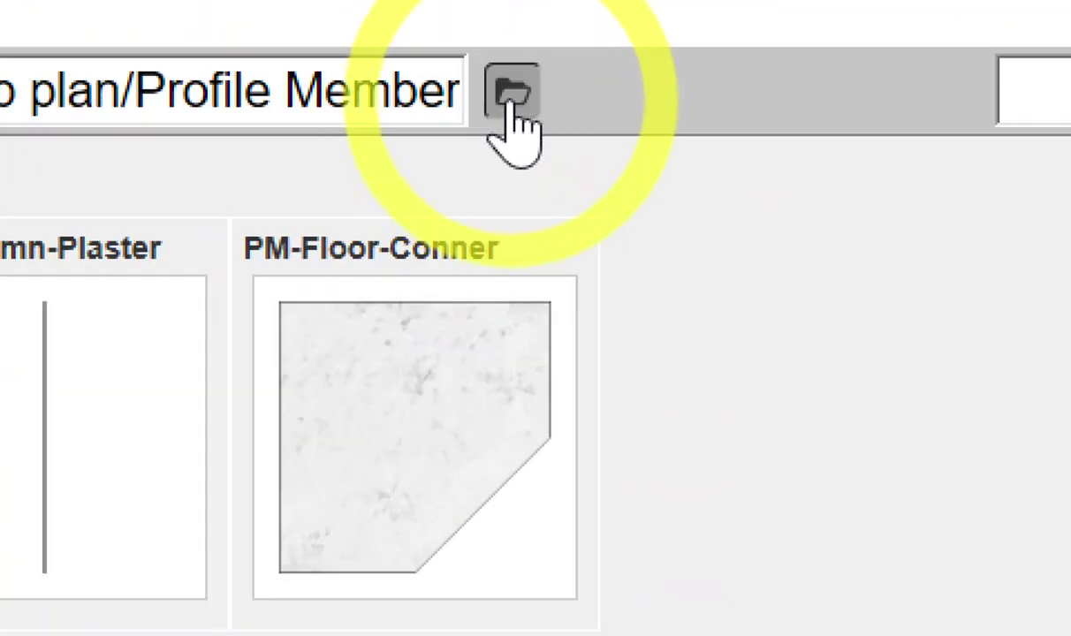
pyautogui.click(515, 104)
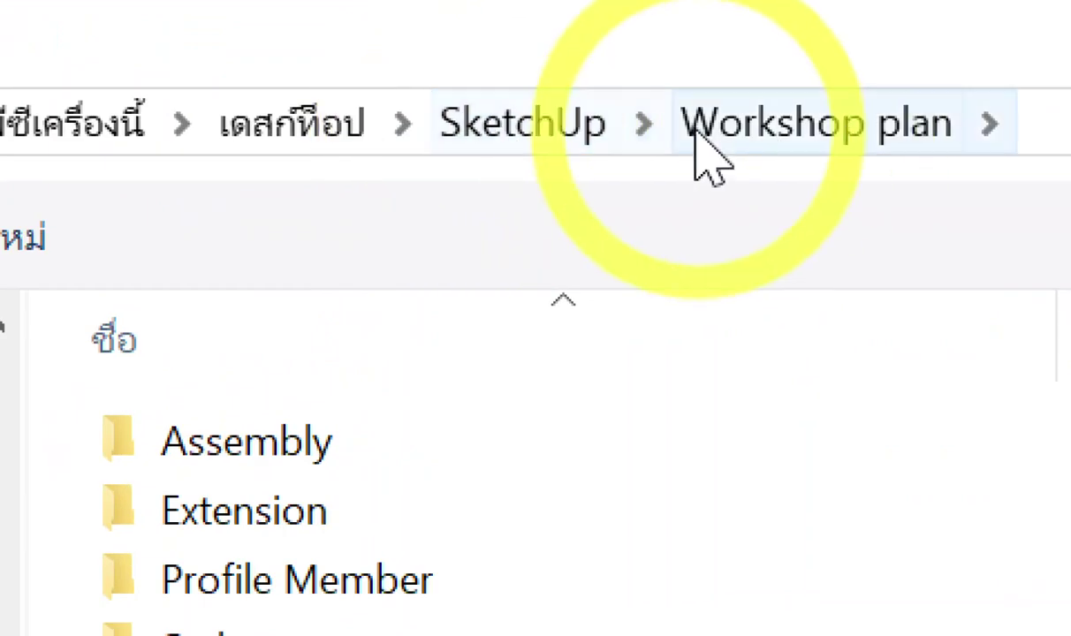
pyautogui.click(555, 128)
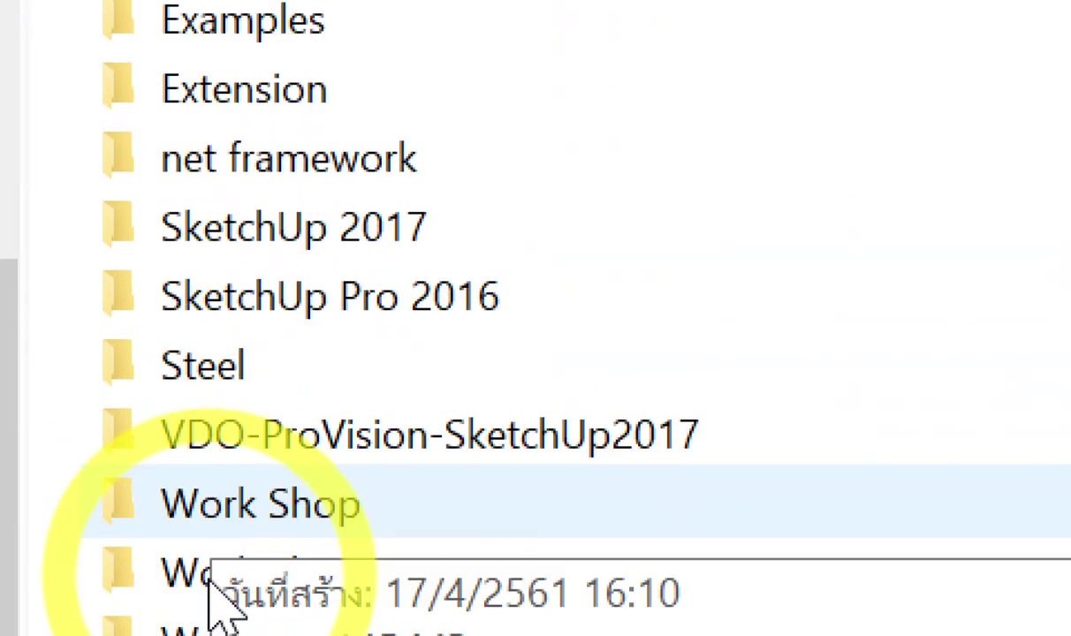
pyautogui.click(270, 466)
pyautogui.doubleClick(271, 461)
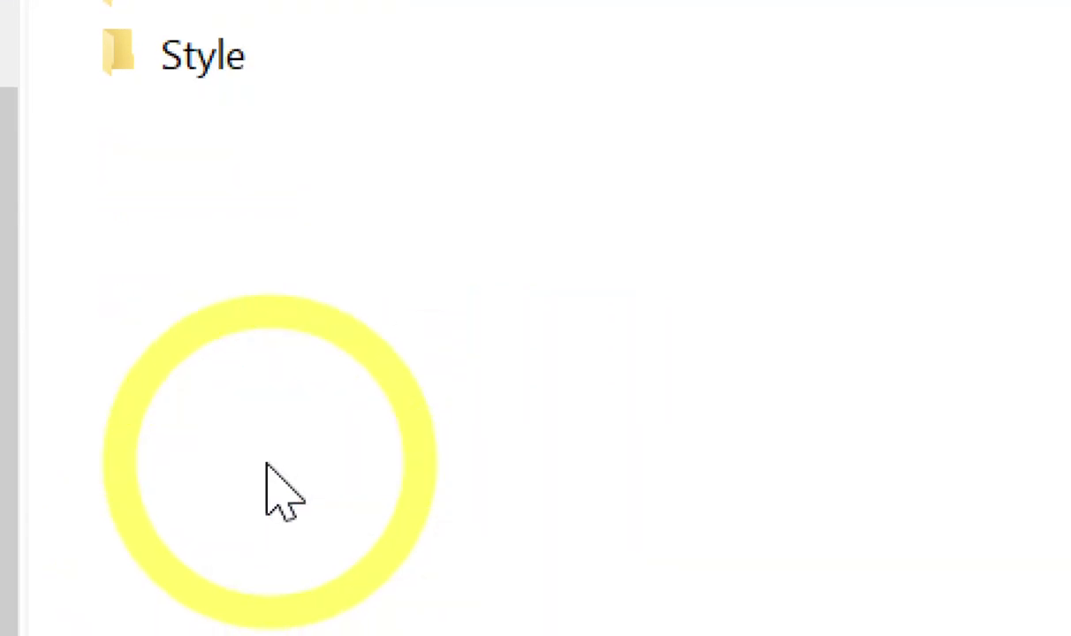
pyautogui.moveTo(297, 279)
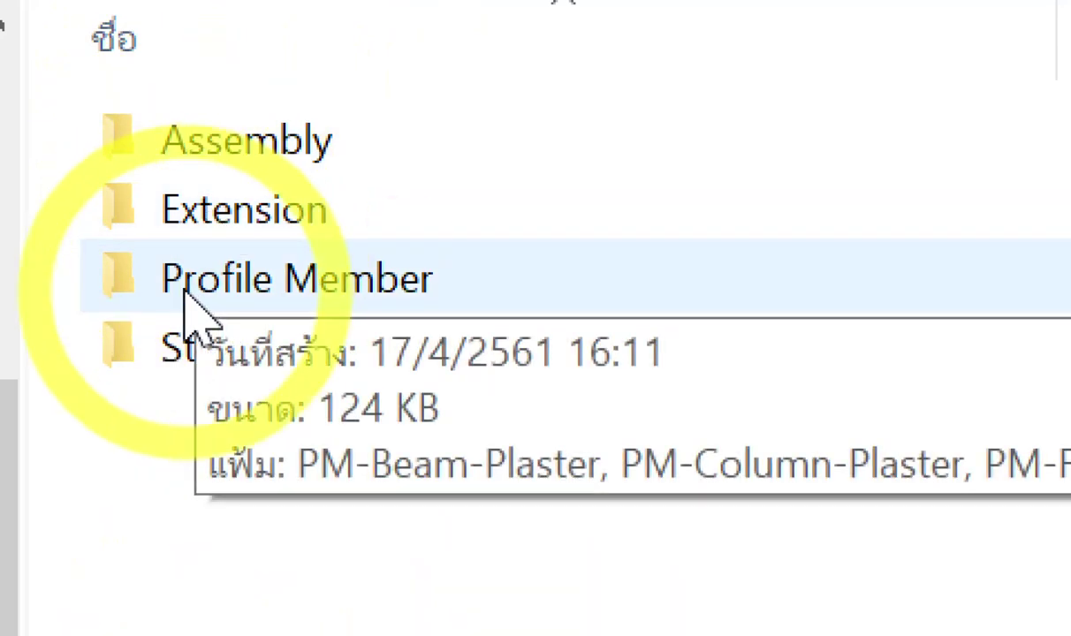
pyautogui.doubleClick(185, 281)
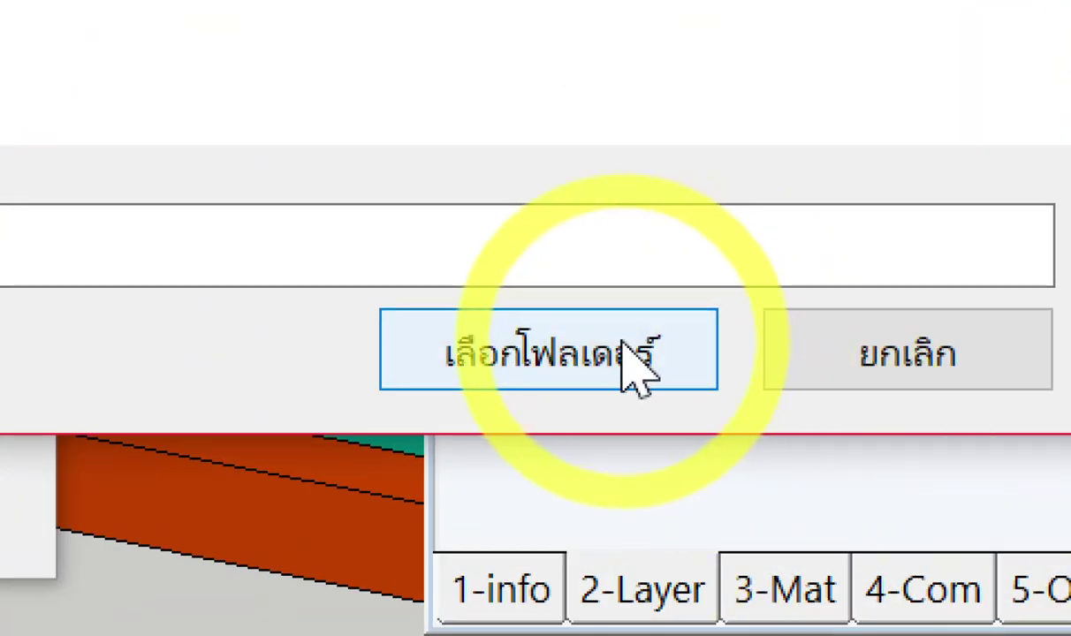
pyautogui.click(623, 345)
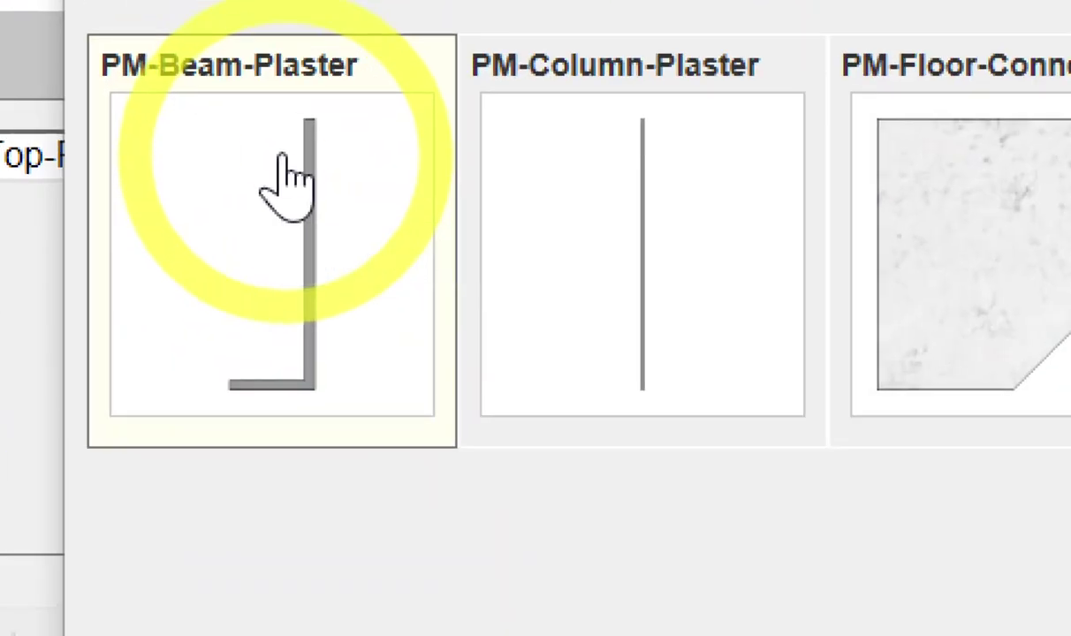
pyautogui.click(287, 181)
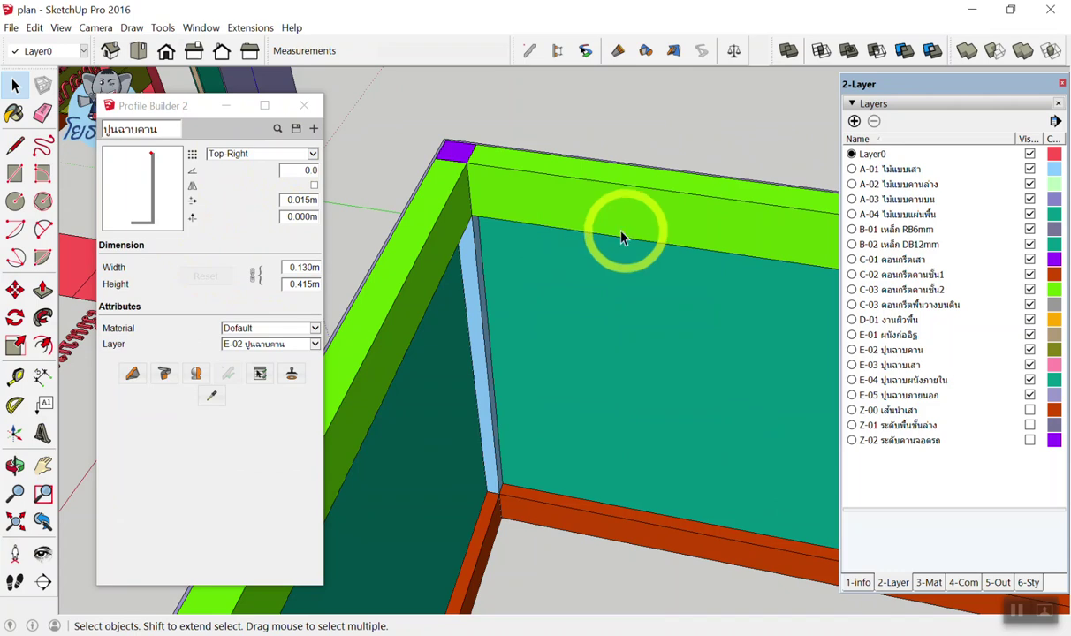
# Zoom out and orbit to an oblique overhead view of the whole box frame
pyautogui.scroll(-2, 579, 239)
pyautogui.scroll(-2, 538, 223)
pyautogui.scroll(-2, 522, 246)
pyautogui.moveTo(523, 245)
pyautogui.mouseDown(button='middle')
pyautogui.moveTo(549, 281)
pyautogui.moveTo(557, 254)
pyautogui.moveTo(378, 279)
pyautogui.mouseUp(button='middle')
pyautogui.scroll(3, 556, 254)
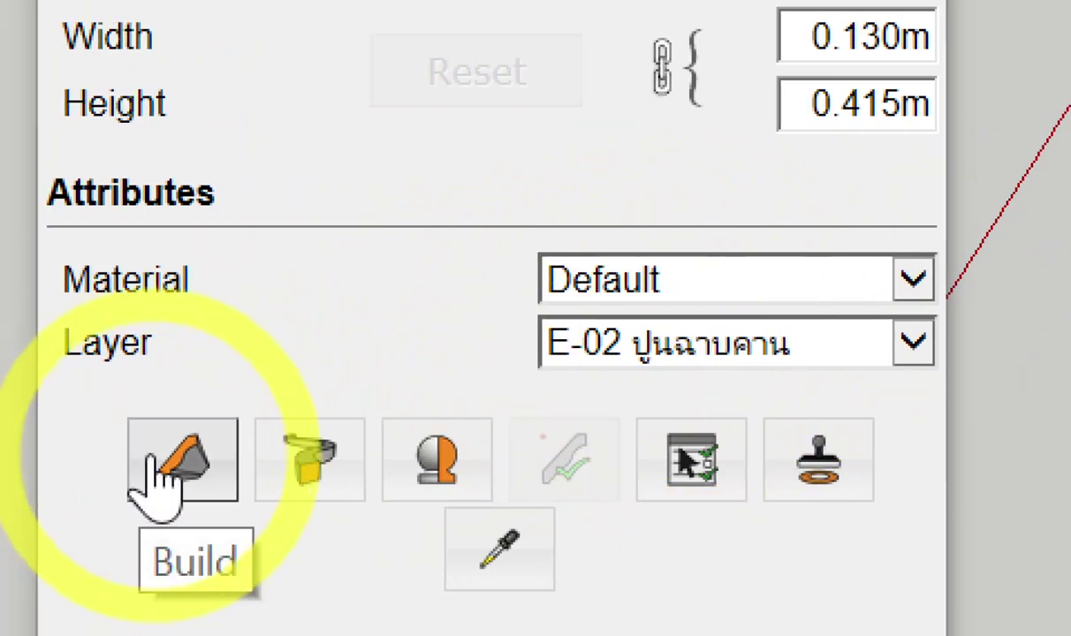
# Start a beam-plaster member and draw a strip from one top-beam corner to the far corner
pyautogui.click(157, 484)
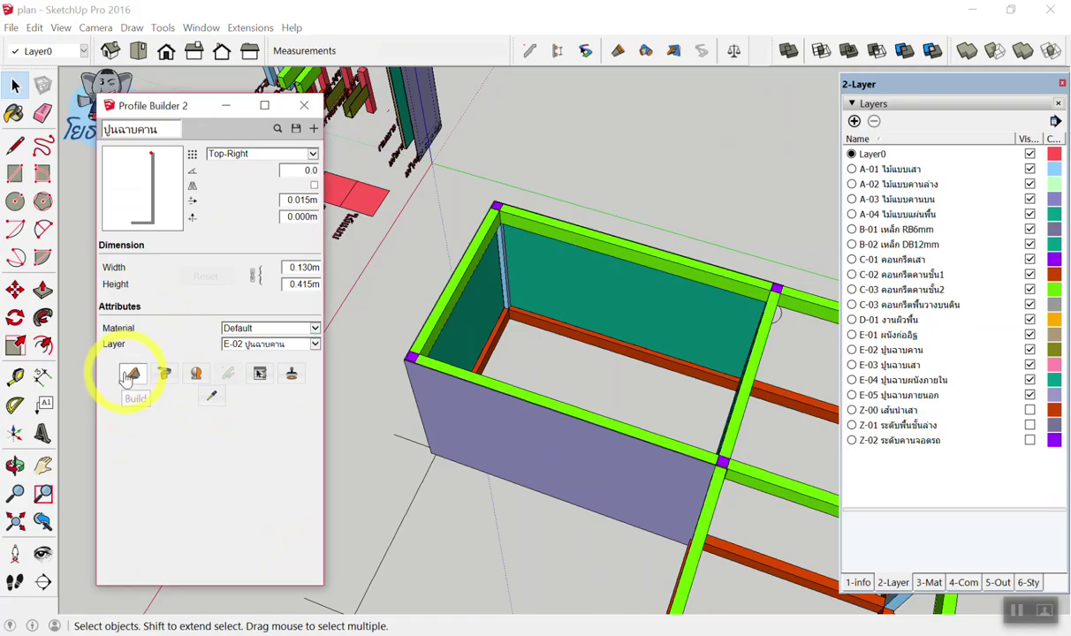
pyautogui.scroll(3, 510, 195)
pyautogui.scroll(2, 498, 239)
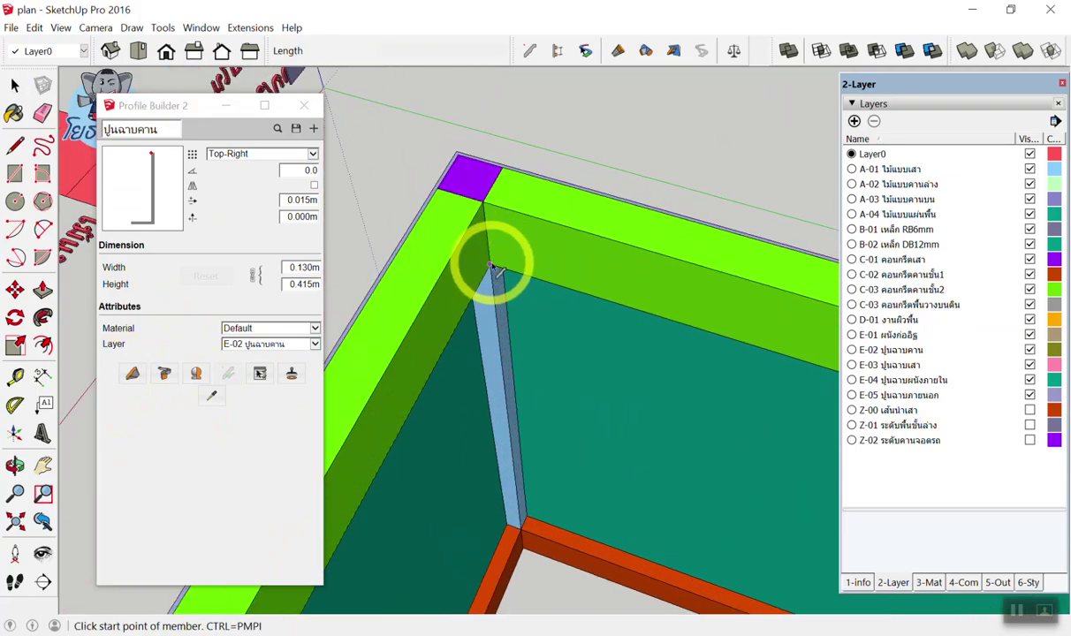
pyautogui.scroll(-1, 492, 219)
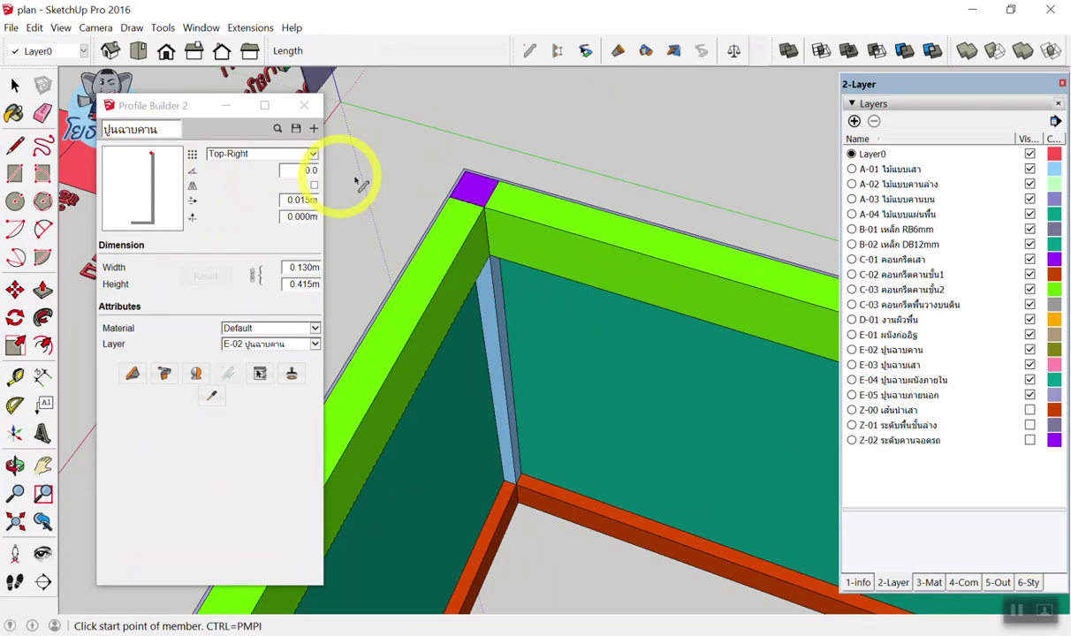
pyautogui.scroll(2, 484, 216)
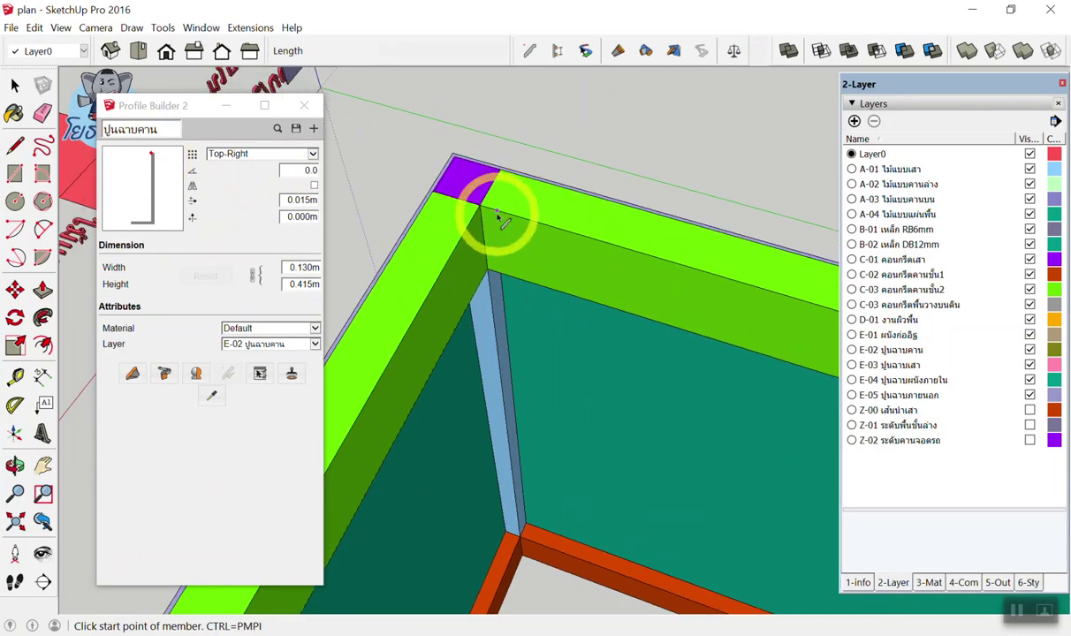
pyautogui.scroll(1, 482, 212)
pyautogui.click(467, 196)
pyautogui.scroll(-2, 466, 199)
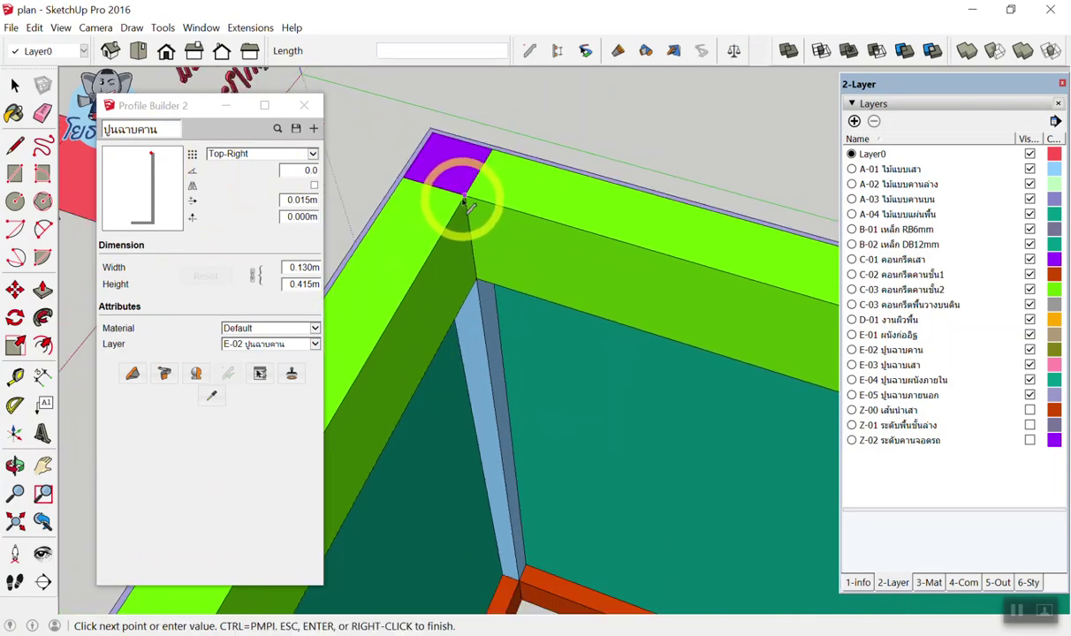
pyautogui.scroll(-2, 459, 201)
pyautogui.scroll(-2, 453, 202)
pyautogui.moveTo(427, 212); pyautogui.dragTo(541, 246, button='middle')
pyautogui.scroll(2, 574, 248)
pyautogui.scroll(2, 645, 265)
pyautogui.scroll(2, 702, 282)
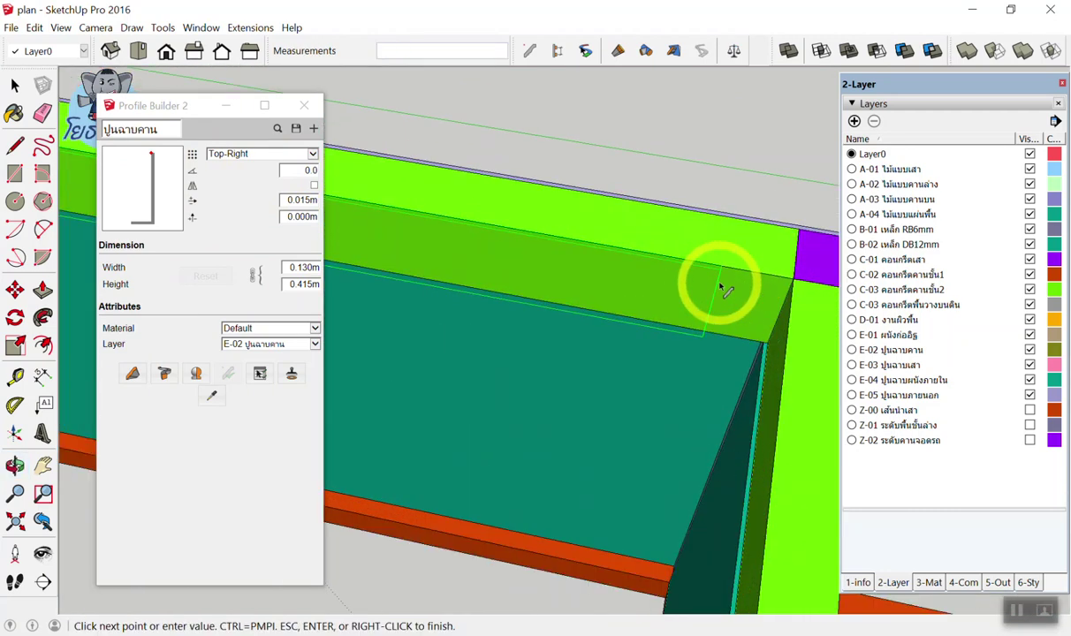
pyautogui.scroll(1, 751, 287)
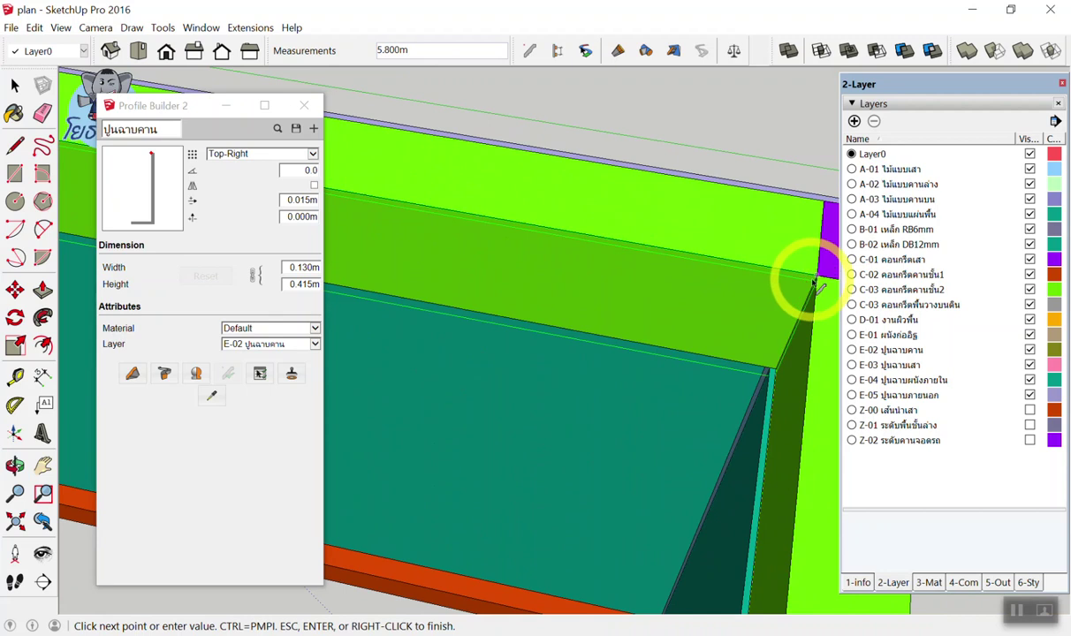
pyautogui.moveTo(817, 283)
pyautogui.mouseDown(button='middle')
pyautogui.moveTo(655, 267)
pyautogui.moveTo(705, 336)
pyautogui.moveTo(720, 312)
pyautogui.mouseUp(button='middle')
pyautogui.scroll(-2, 720, 312)
pyautogui.scroll(-2, 733, 301)
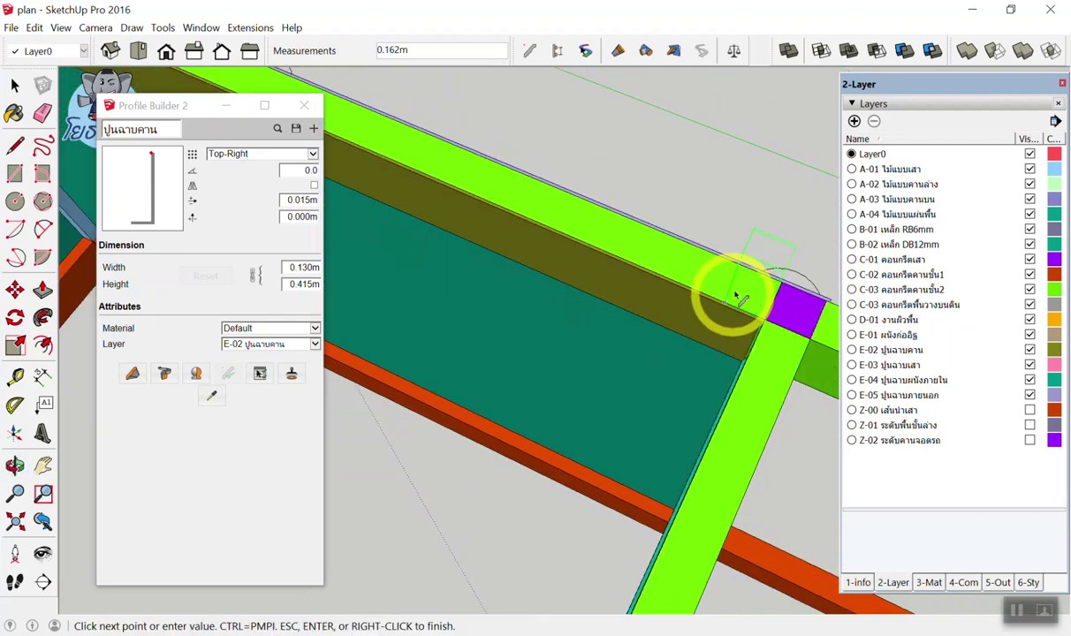
pyautogui.scroll(-2, 747, 293)
pyautogui.scroll(-2, 740, 291)
pyautogui.scroll(-1, 751, 292)
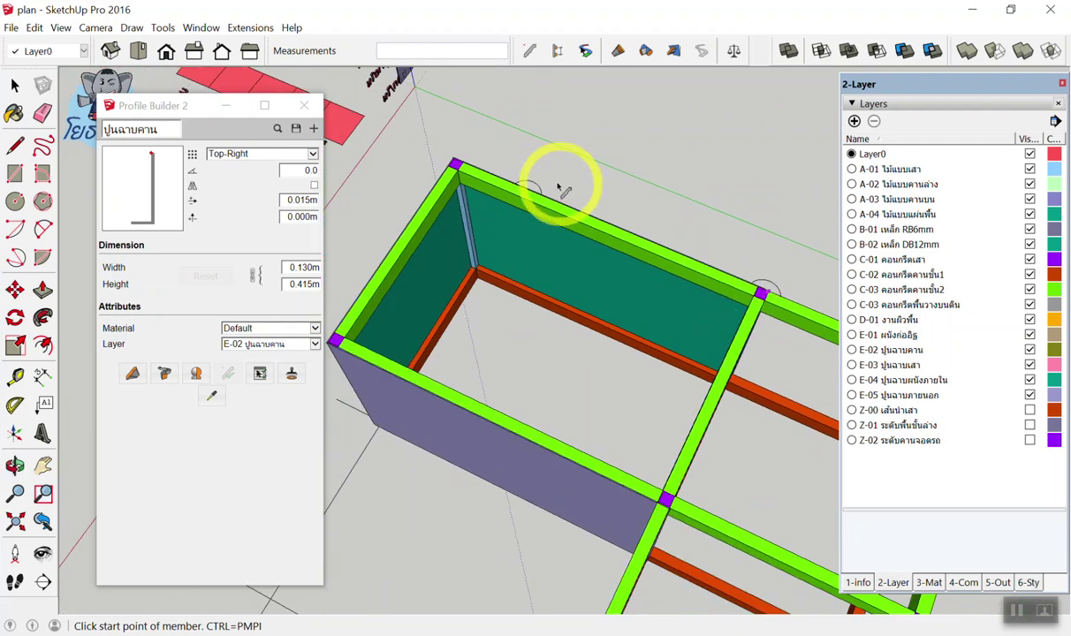
pyautogui.scroll(3, 495, 177)
pyautogui.scroll(-1, 540, 201)
pyautogui.scroll(2, 415, 173)
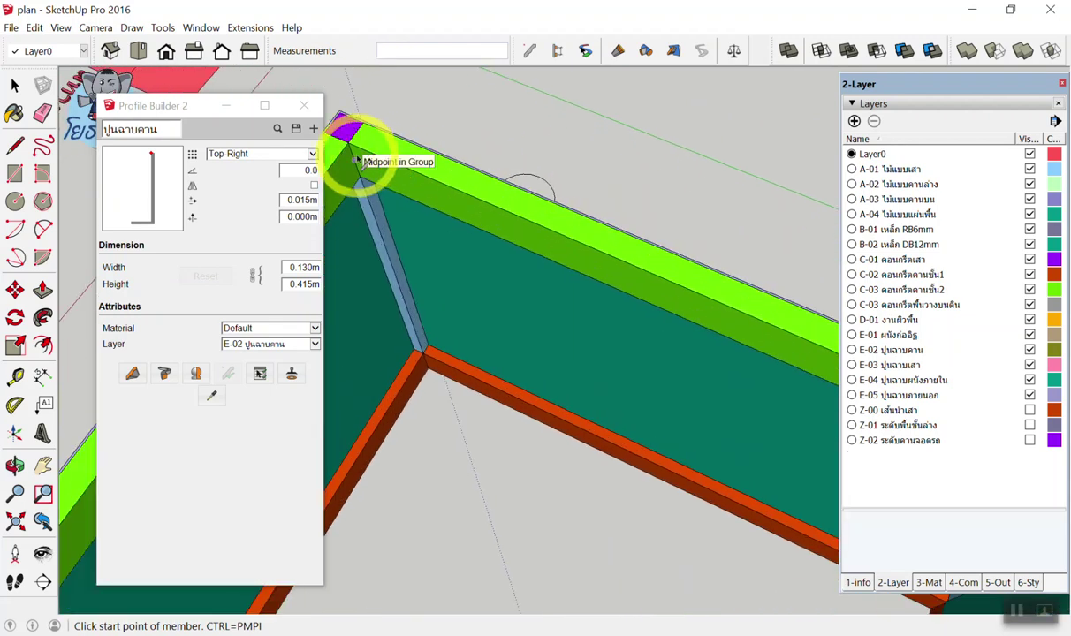
pyautogui.click(353, 151)
pyautogui.scroll(-2, 358, 154)
pyautogui.scroll(-2, 371, 163)
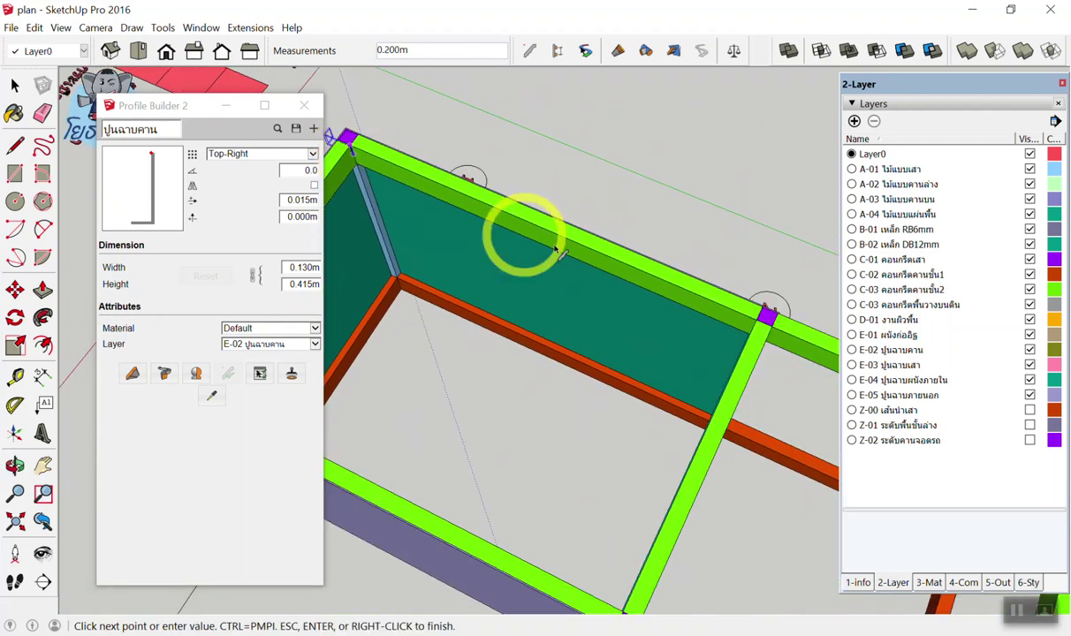
pyautogui.scroll(2, 742, 344)
pyautogui.scroll(2, 758, 322)
pyautogui.scroll(1, 759, 318)
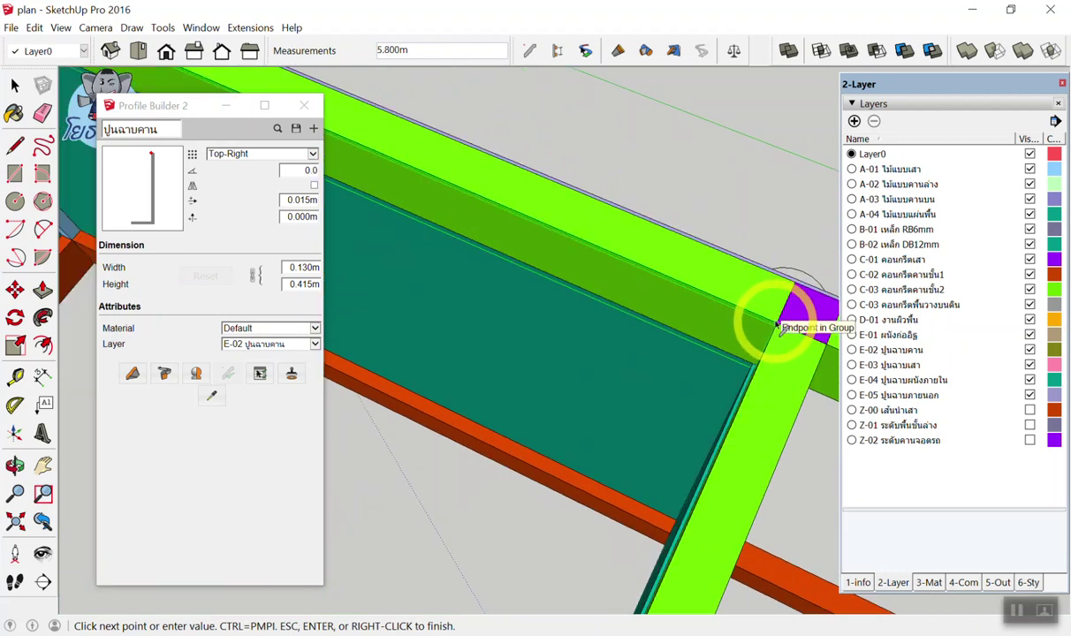
pyautogui.click(777, 327)
# Draw a second plaster strip between corner points at the right beam corner, then exit with Space
pyautogui.moveTo(750, 327); pyautogui.dragTo(729, 386, button='middle')
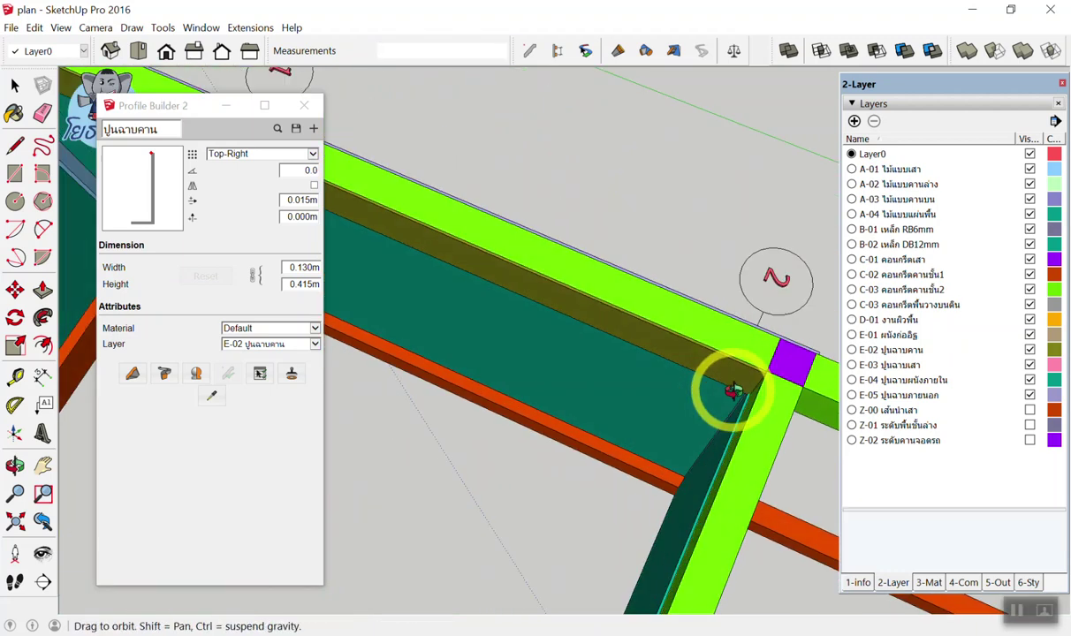
pyautogui.scroll(-2, 698, 336)
pyautogui.scroll(-2, 671, 291)
pyautogui.moveTo(704, 330); pyautogui.dragTo(595, 228, button='middle')
pyautogui.scroll(3, 595, 228)
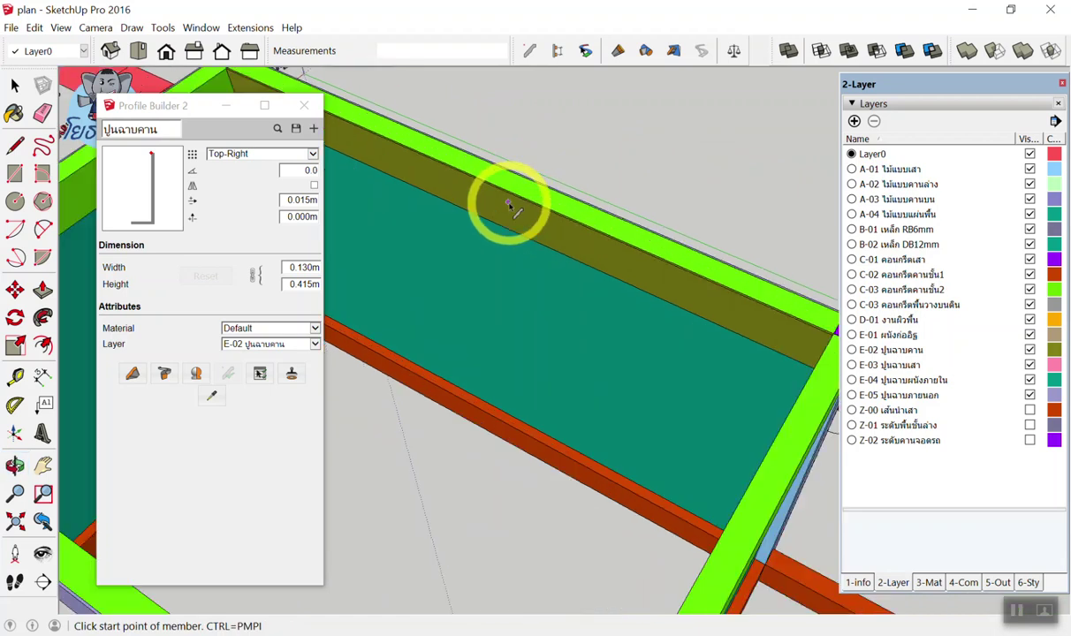
pyautogui.scroll(2, 511, 210)
pyautogui.moveTo(530, 200)
pyautogui.mouseDown(button='middle')
pyautogui.moveTo(468, 123)
pyautogui.moveTo(461, 96)
pyautogui.mouseUp(button='middle')
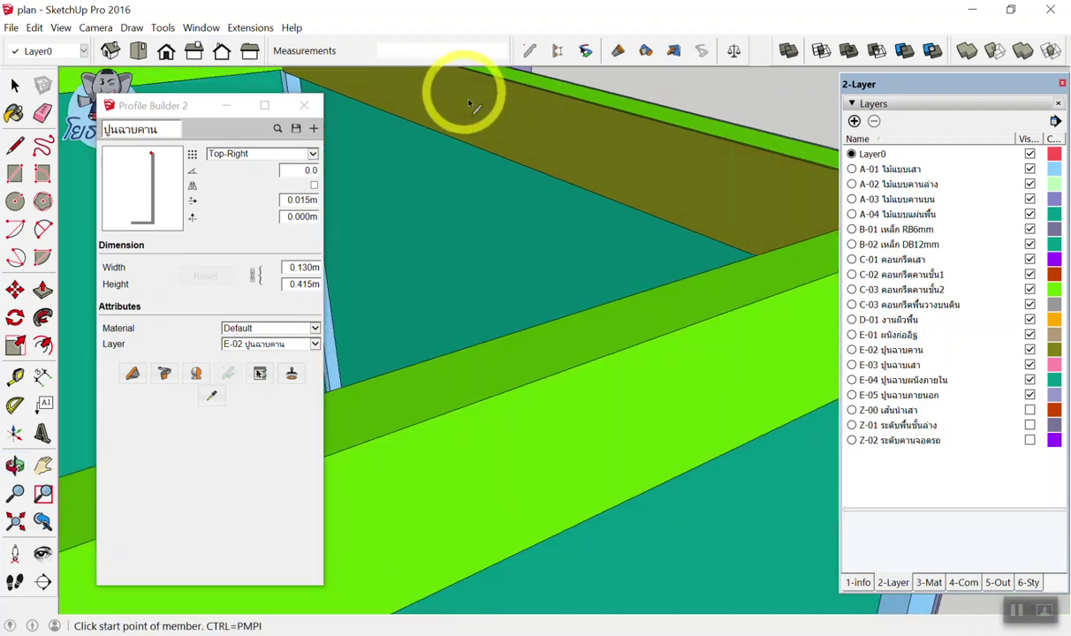
pyautogui.scroll(2, 529, 110)
pyautogui.scroll(-1, 530, 119)
pyautogui.scroll(-2, 548, 141)
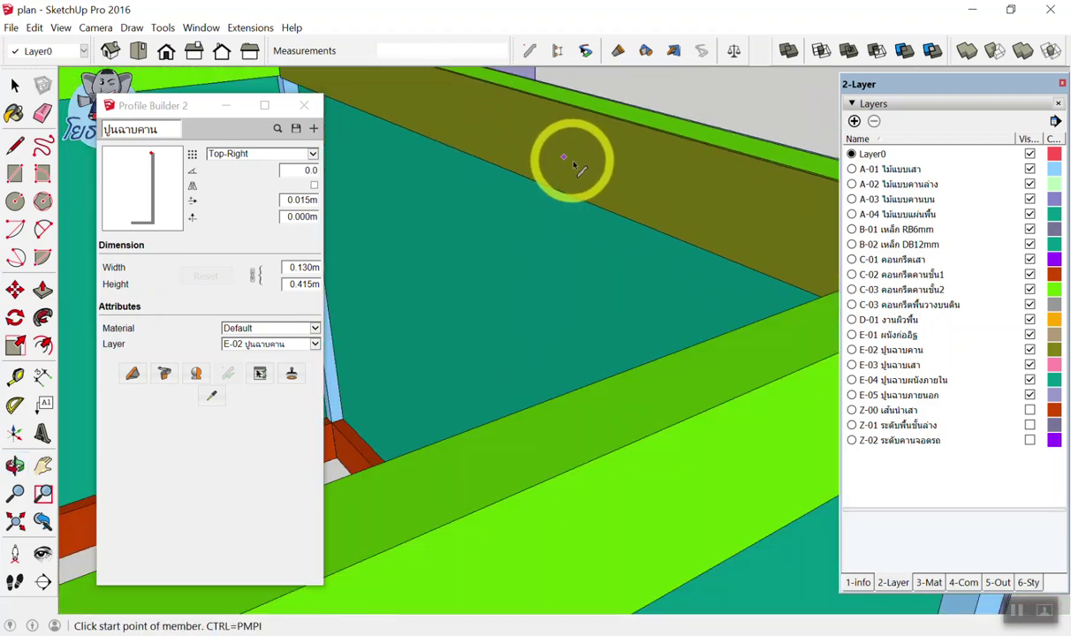
pyautogui.scroll(-2, 618, 177)
pyautogui.scroll(-2, 698, 217)
pyautogui.scroll(-2, 689, 229)
pyautogui.scroll(-2, 676, 248)
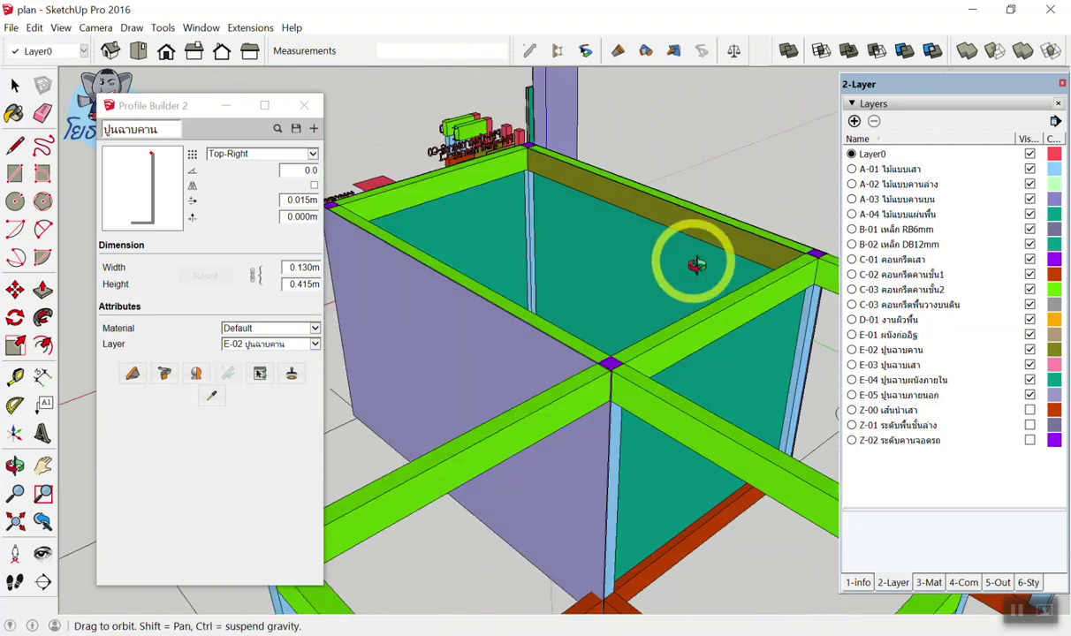
pyautogui.scroll(-2, 636, 252)
pyautogui.scroll(-2, 530, 234)
pyautogui.moveTo(484, 232)
pyautogui.mouseDown(button='middle')
pyautogui.moveTo(586, 292)
pyautogui.moveTo(459, 298)
pyautogui.moveTo(585, 263)
pyautogui.moveTo(401, 222)
pyautogui.mouseUp(button='middle')
pyautogui.scroll(3, 460, 212)
pyautogui.scroll(2, 494, 212)
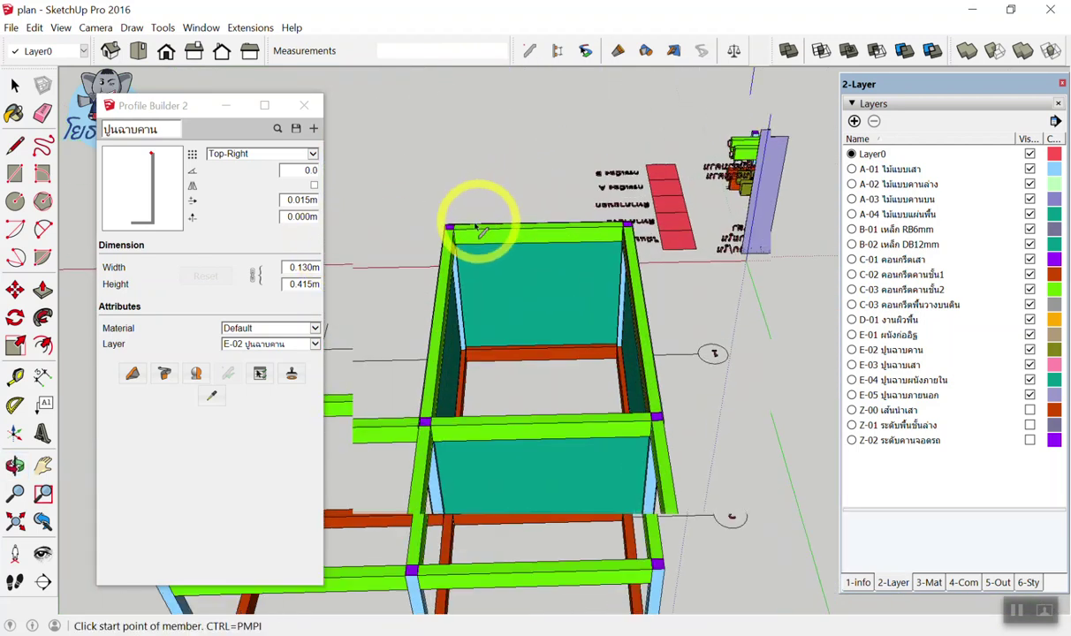
pyautogui.scroll(2, 470, 230)
pyautogui.moveTo(468, 231); pyautogui.dragTo(426, 290, button='middle')
pyautogui.scroll(2, 389, 352)
pyautogui.scroll(1, 387, 354)
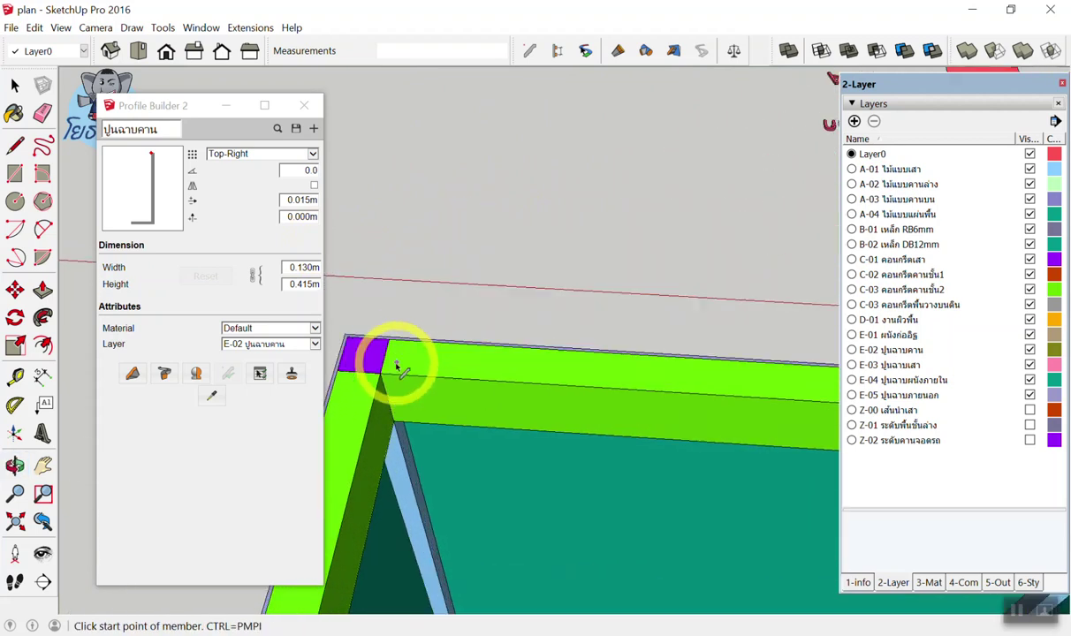
pyautogui.scroll(1, 394, 358)
pyautogui.scroll(-3, 378, 371)
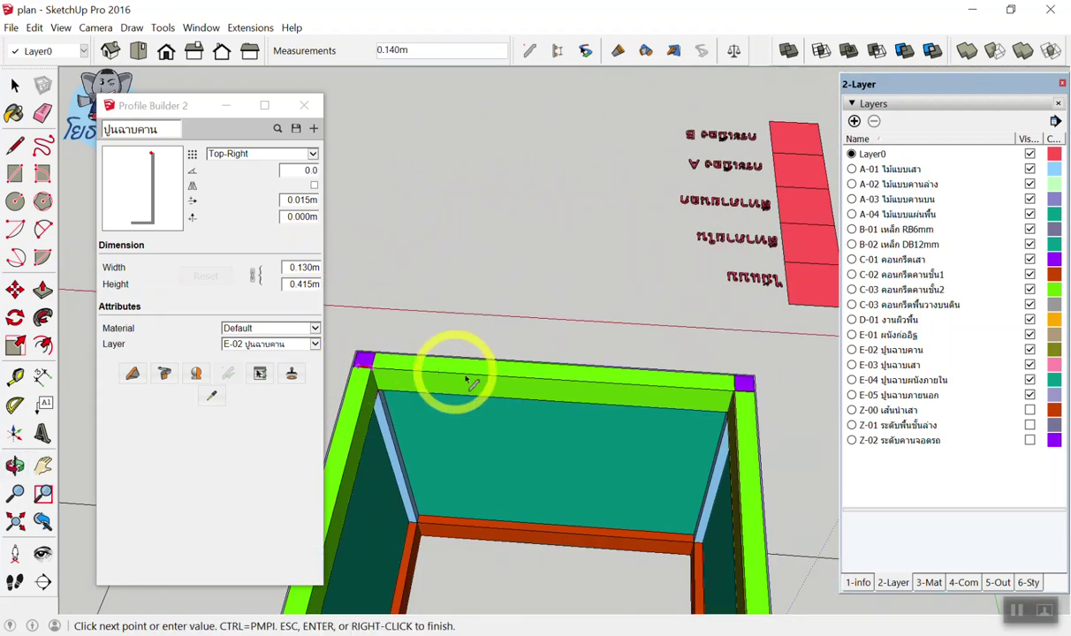
pyautogui.scroll(2, 672, 385)
pyautogui.scroll(1, 640, 384)
pyautogui.scroll(2, 565, 371)
pyautogui.moveTo(563, 371); pyautogui.dragTo(514, 437, button='middle')
pyautogui.click(555, 392)
pyautogui.scroll(1, 555, 392)
pyautogui.scroll(2, 557, 383)
pyautogui.scroll(2, 557, 378)
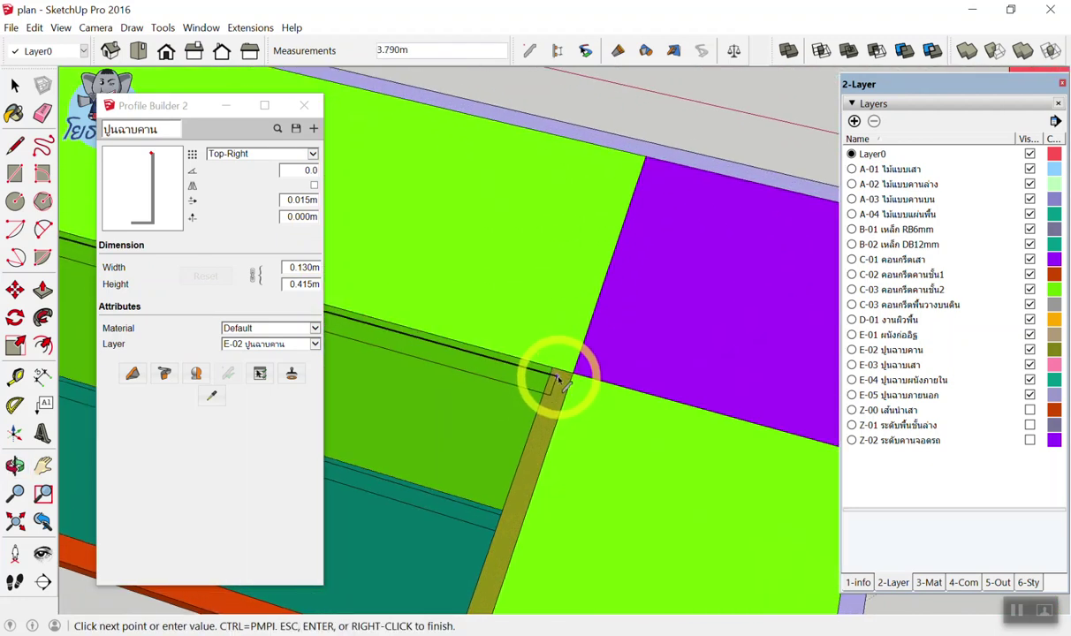
pyautogui.scroll(1, 558, 379)
pyautogui.click(579, 376)
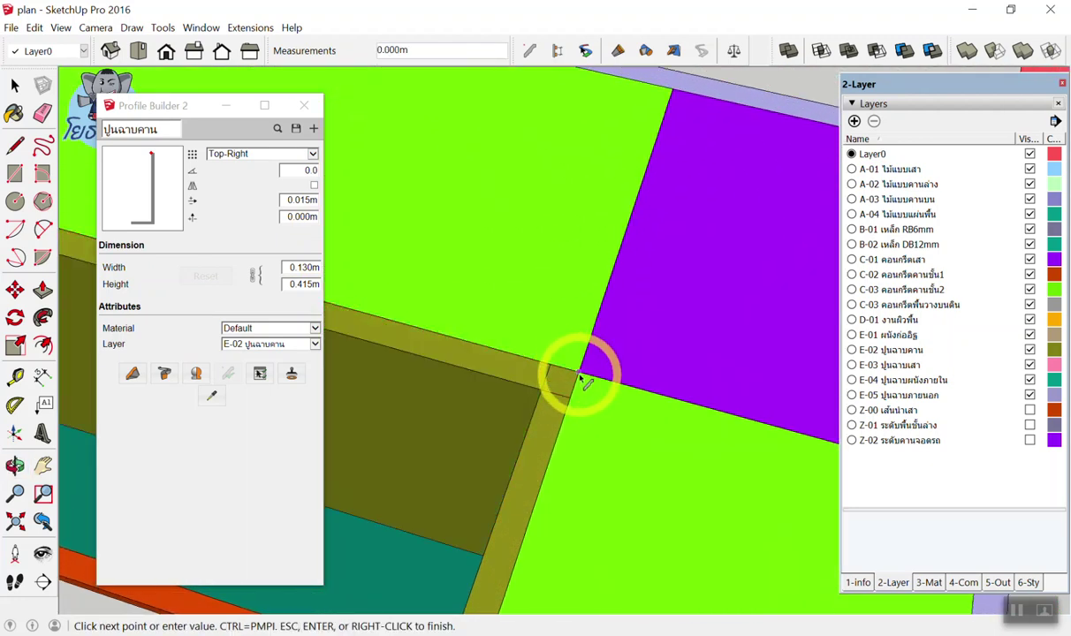
pyautogui.press('space')
# Place a plaster member along the far beam between its corner points, then orbit to check it
pyautogui.moveTo(563, 383); pyautogui.dragTo(454, 501, button='middle')
pyautogui.scroll(3, 454, 502)
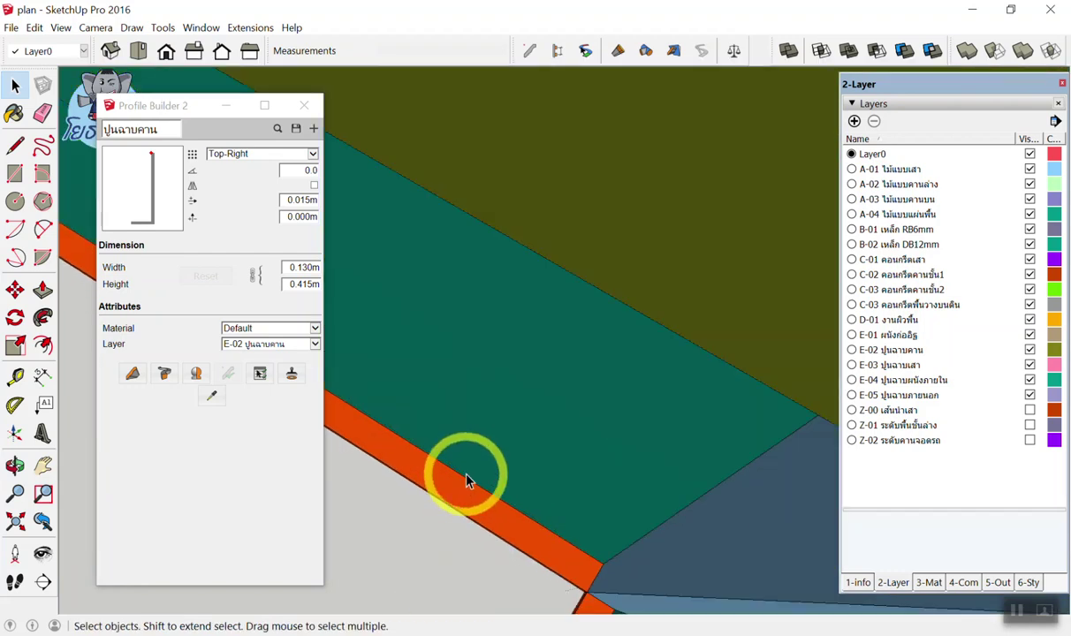
pyautogui.scroll(-5, 469, 479)
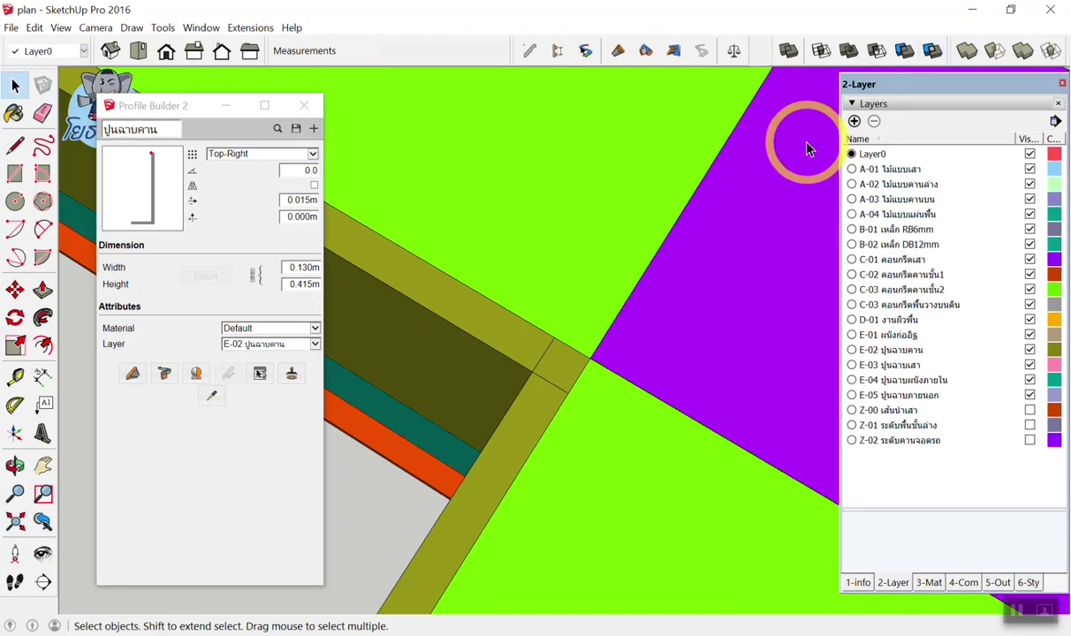
pyautogui.scroll(3, 800, 155)
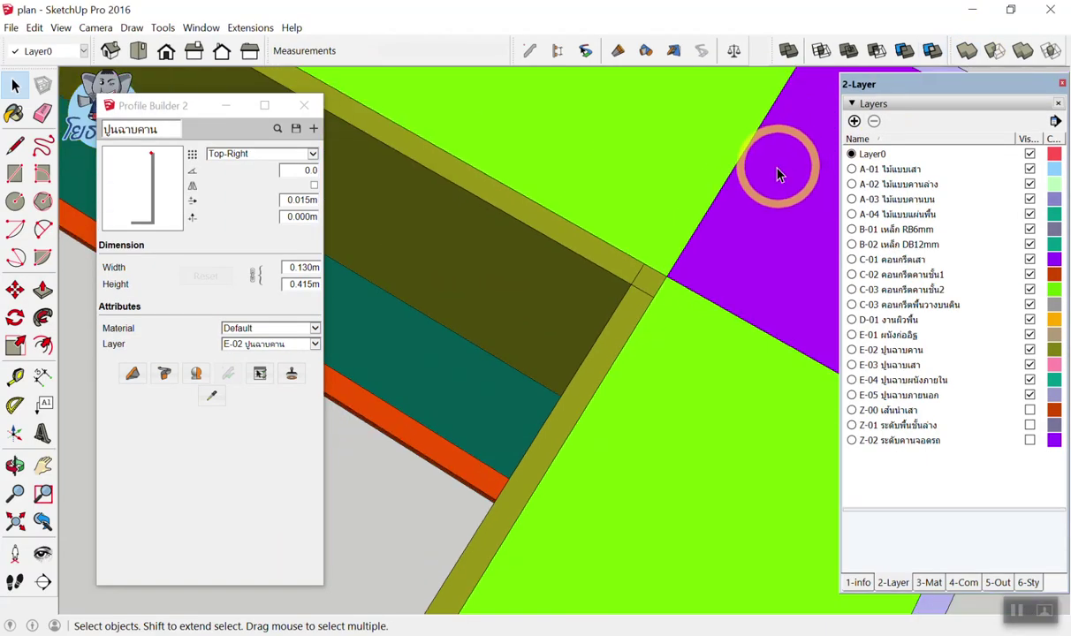
pyautogui.scroll(3, 773, 190)
pyautogui.scroll(3, 760, 221)
pyautogui.scroll(-2, 758, 231)
pyautogui.scroll(-3, 759, 239)
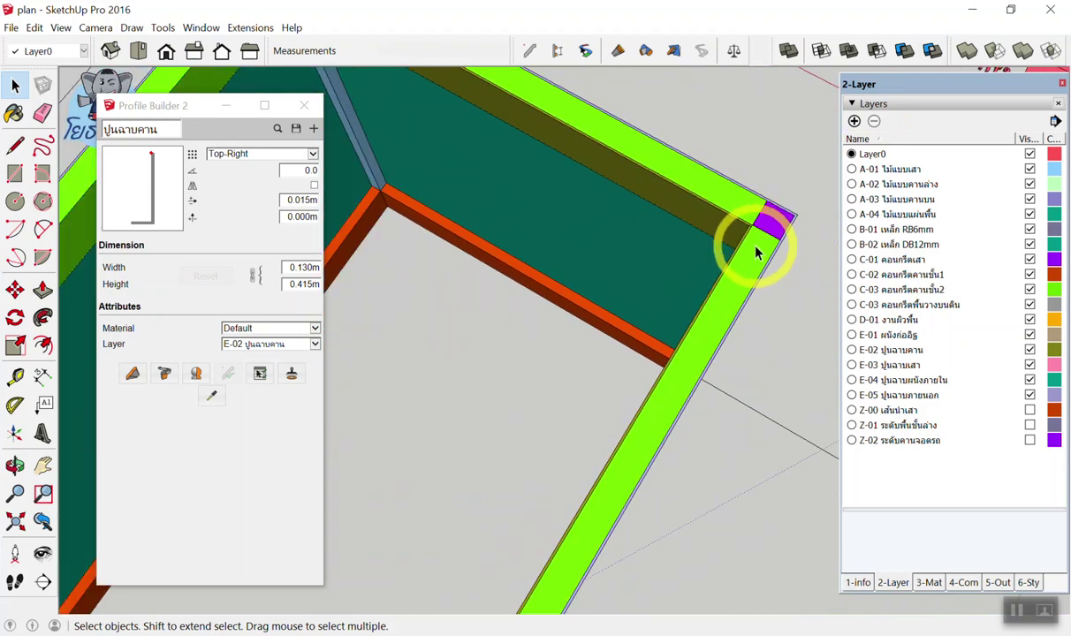
pyautogui.scroll(-4, 758, 241)
pyautogui.scroll(-2, 755, 265)
pyautogui.moveTo(757, 283); pyautogui.dragTo(444, 310, button='middle')
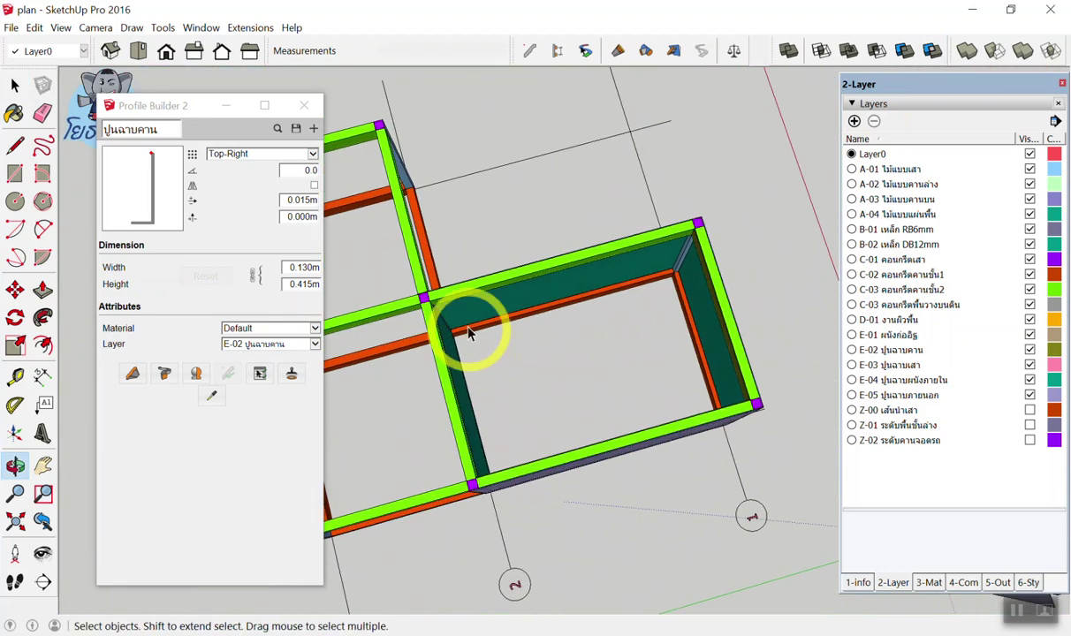
pyautogui.scroll(3, 440, 303)
pyautogui.scroll(3, 433, 307)
pyautogui.scroll(3, 431, 308)
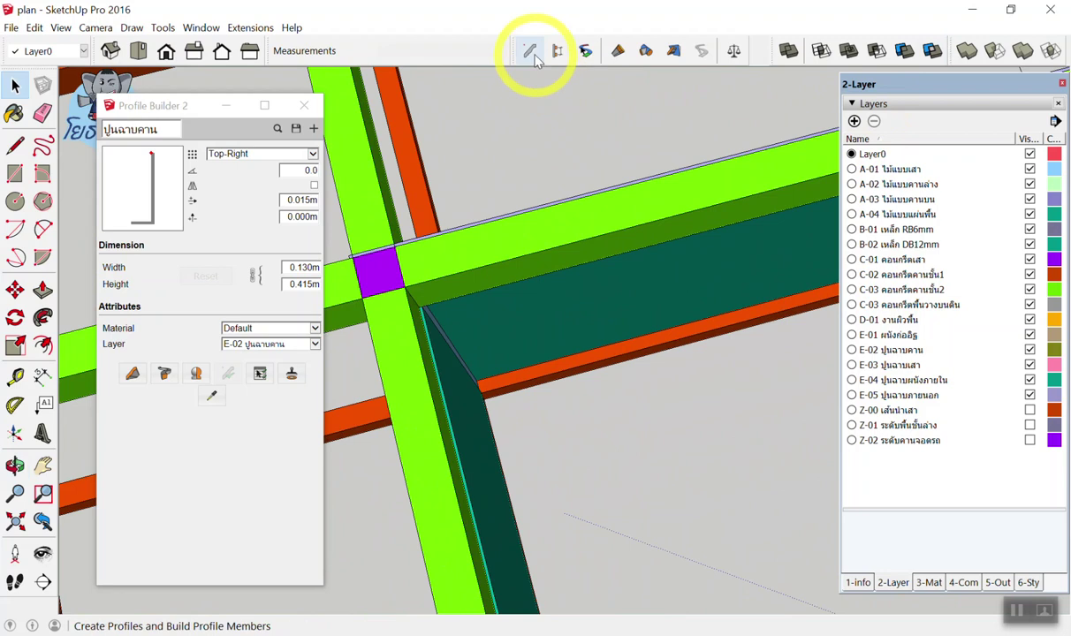
pyautogui.click(132, 376)
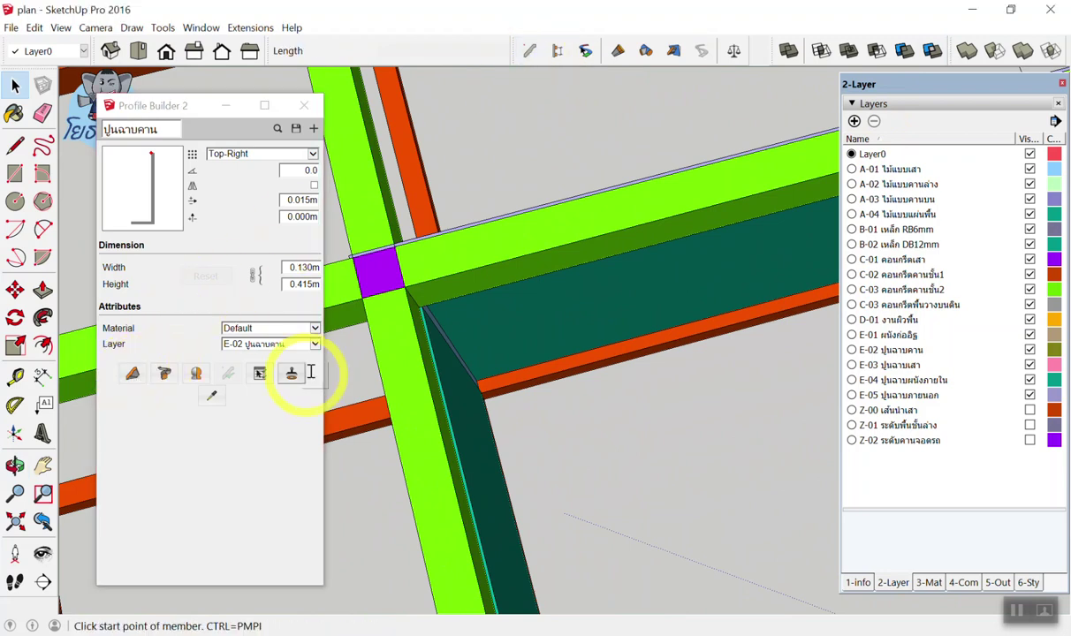
pyautogui.scroll(2, 417, 358)
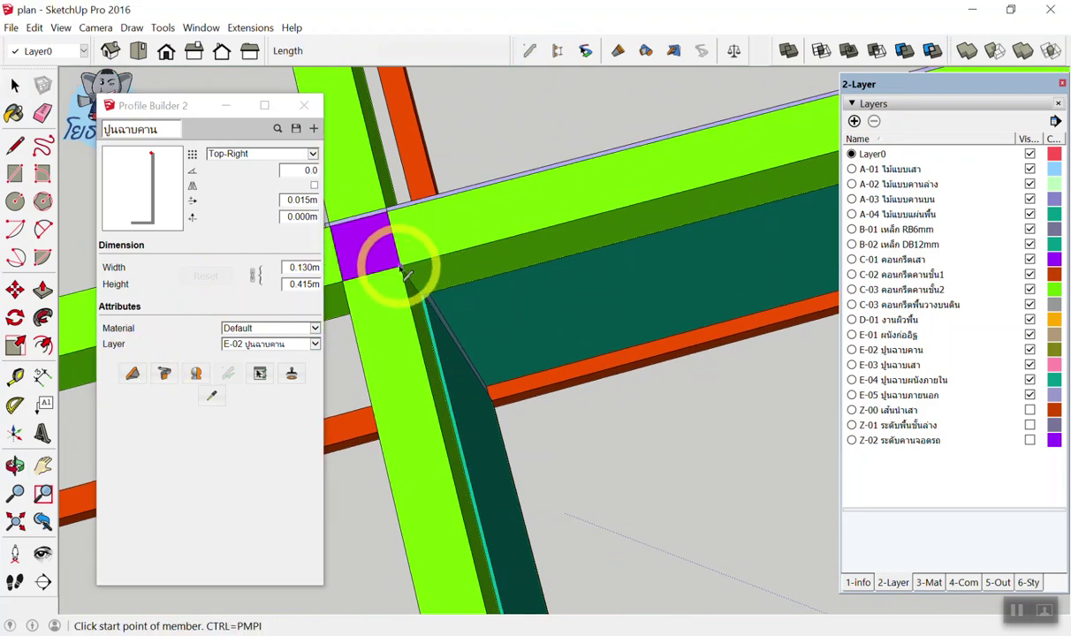
pyautogui.scroll(-2, 393, 279)
pyautogui.scroll(-3, 375, 293)
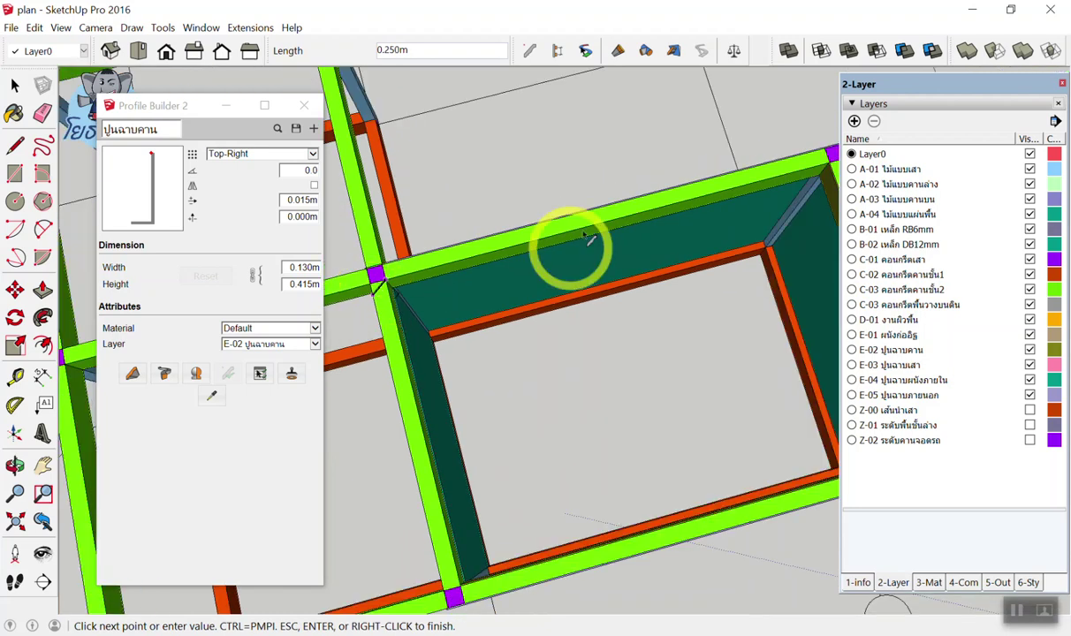
pyautogui.scroll(-2, 654, 184)
pyautogui.scroll(2, 776, 173)
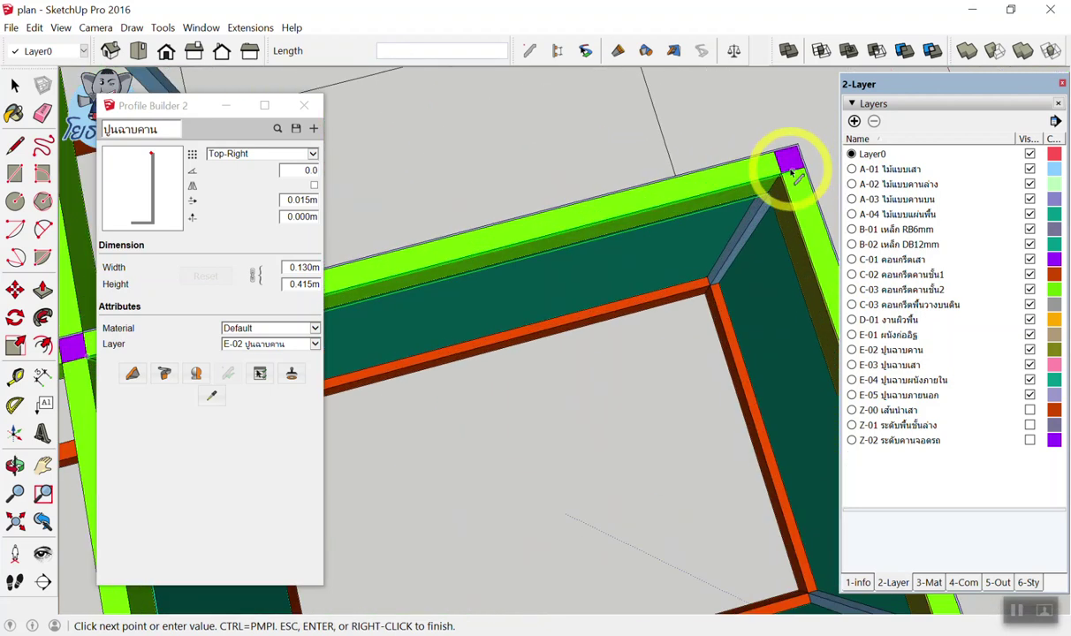
pyautogui.scroll(2, 789, 167)
pyautogui.scroll(2, 792, 174)
pyautogui.scroll(2, 776, 173)
pyautogui.scroll(1, 765, 177)
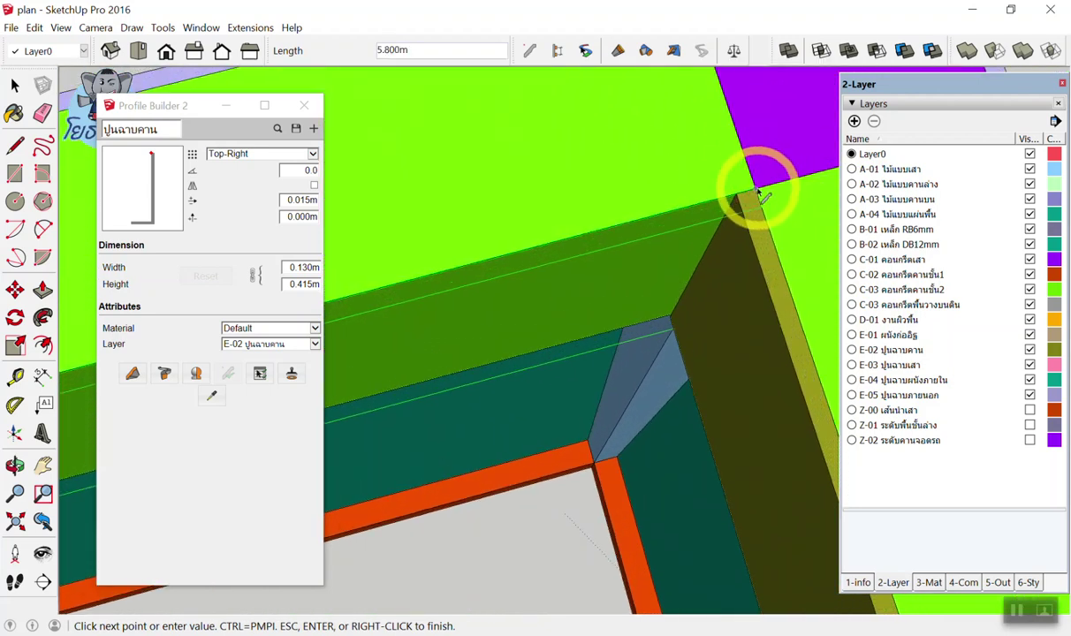
pyautogui.scroll(-1, 752, 199)
pyautogui.click(747, 205)
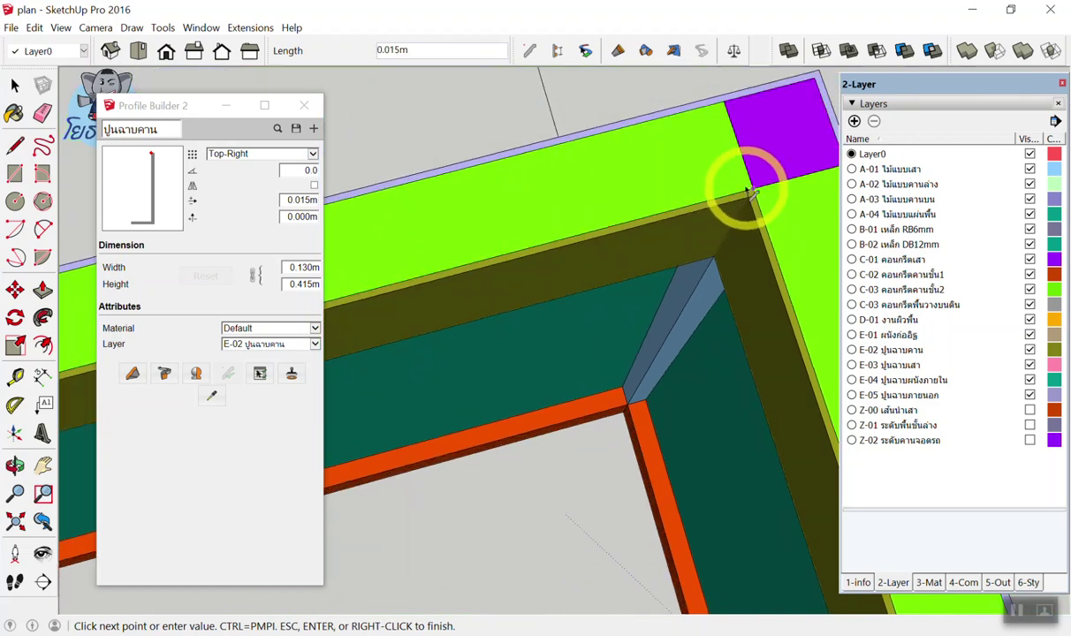
pyautogui.scroll(-2, 733, 181)
pyautogui.press('space')
pyautogui.moveTo(728, 163)
pyautogui.mouseDown(button='middle')
pyautogui.moveTo(709, 105)
pyautogui.moveTo(645, 102)
pyautogui.moveTo(724, 139)
pyautogui.moveTo(691, 143)
pyautogui.mouseUp(button='middle')
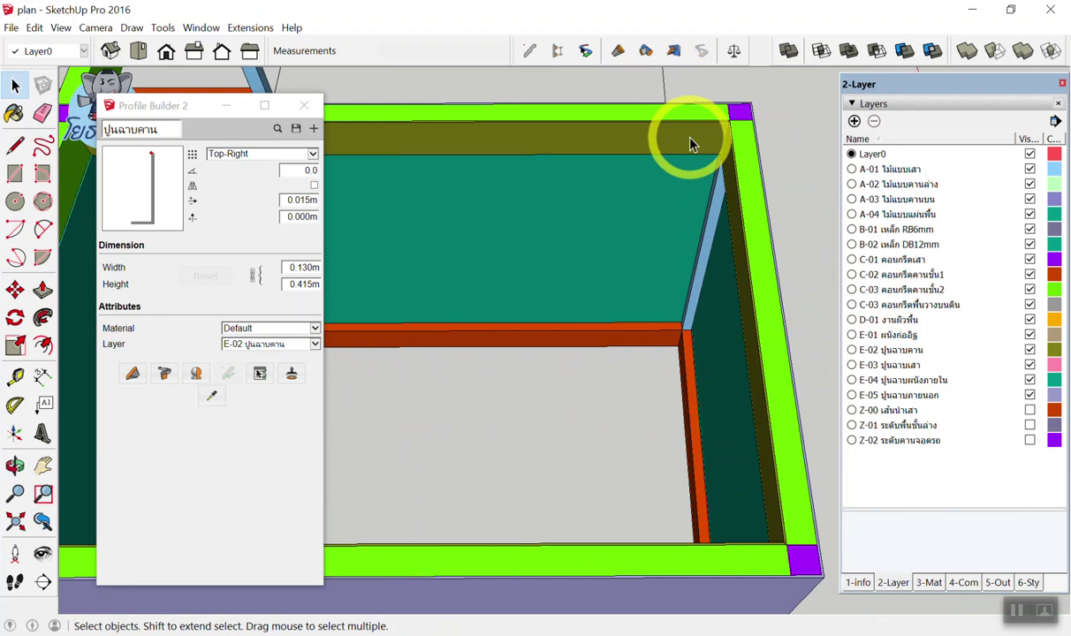
# Hide layers A-01 and A-02 through Z-02, keep only E-02 visible, and select the plaster members
pyautogui.scroll(-3, 693, 146)
pyautogui.scroll(-2, 711, 164)
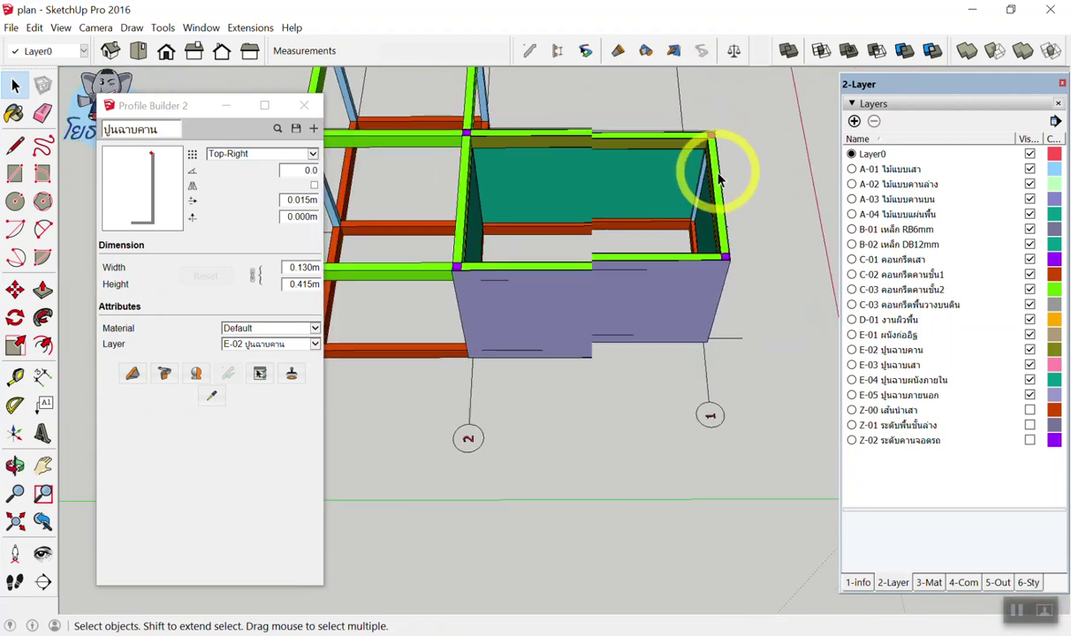
pyautogui.moveTo(717, 175); pyautogui.dragTo(556, 162, button='middle')
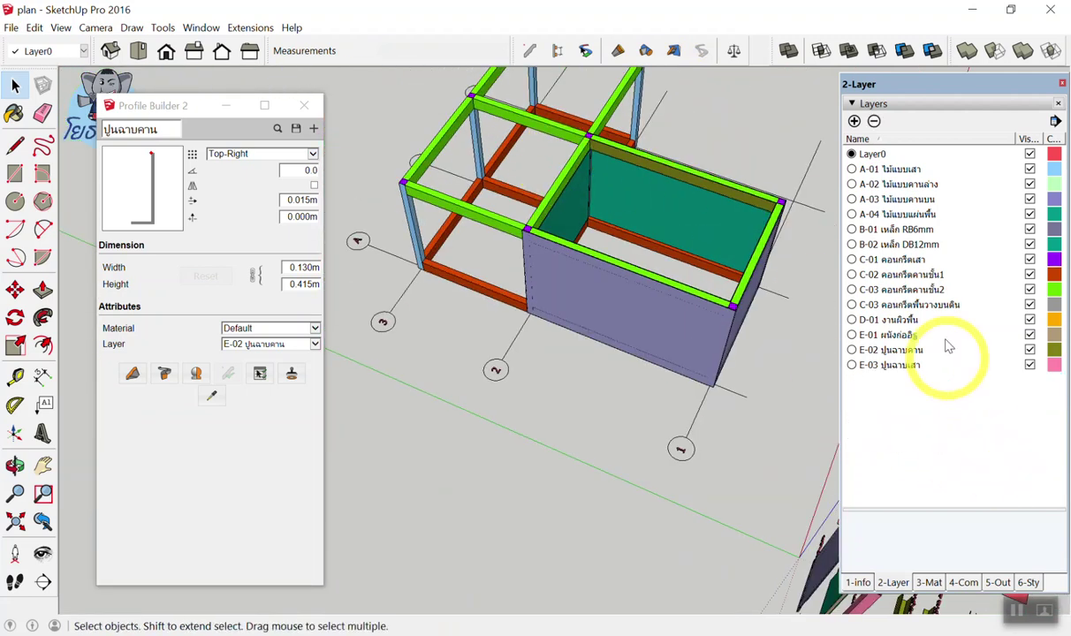
pyautogui.moveTo(1003, 463); pyautogui.dragTo(1004, 193)
pyautogui.click(1030, 170)
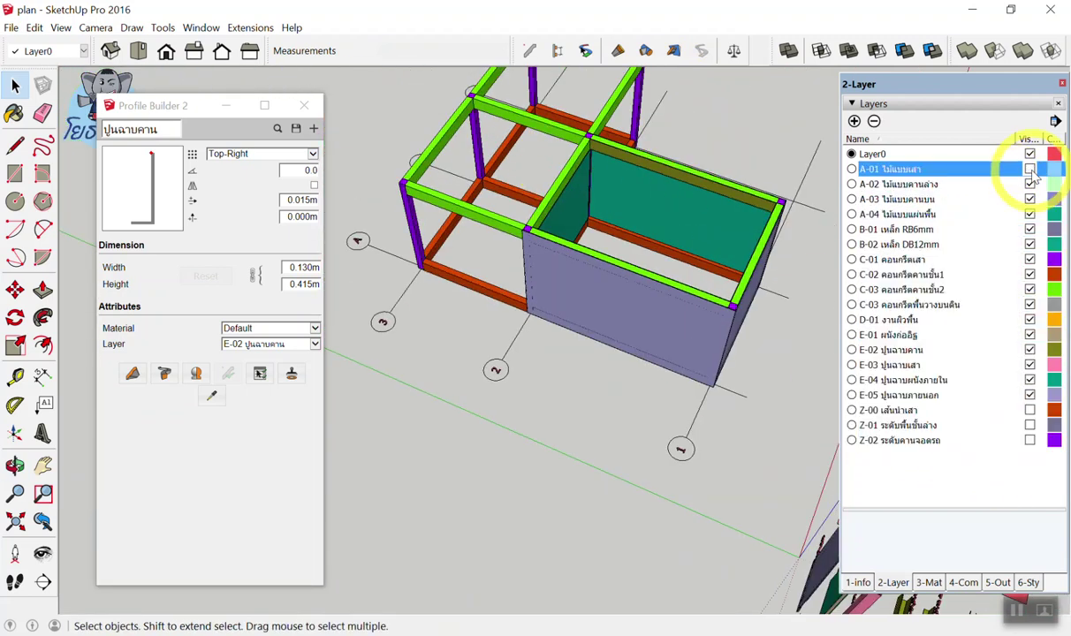
pyautogui.moveTo(1023, 460)
pyautogui.mouseDown()
pyautogui.moveTo(920, 231)
pyautogui.moveTo(1028, 184)
pyautogui.mouseUp()
pyautogui.click(1029, 216)
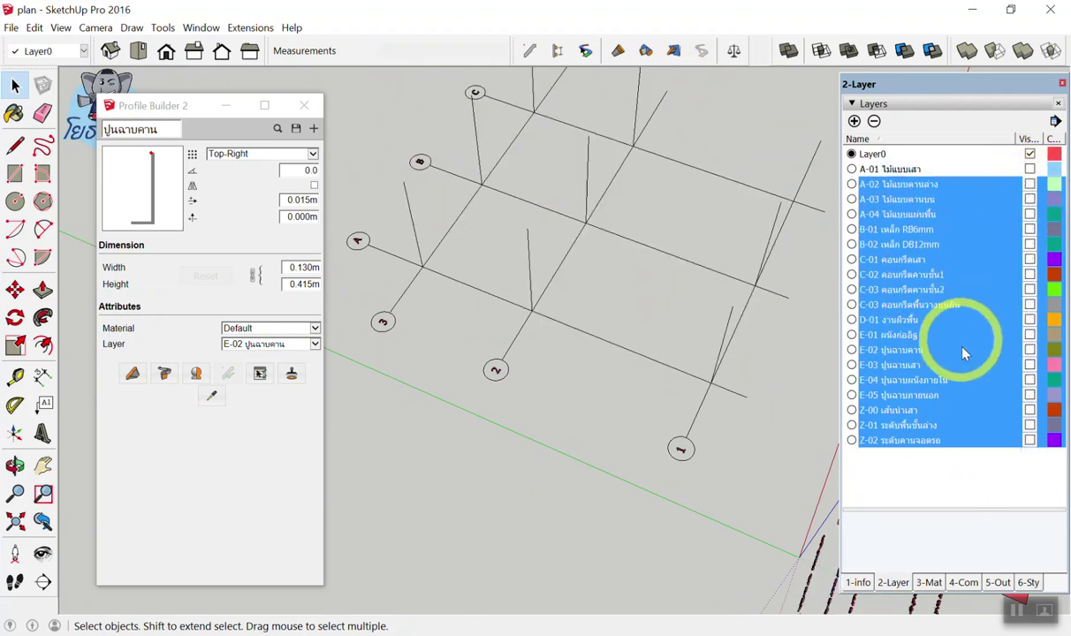
pyautogui.click(1015, 476)
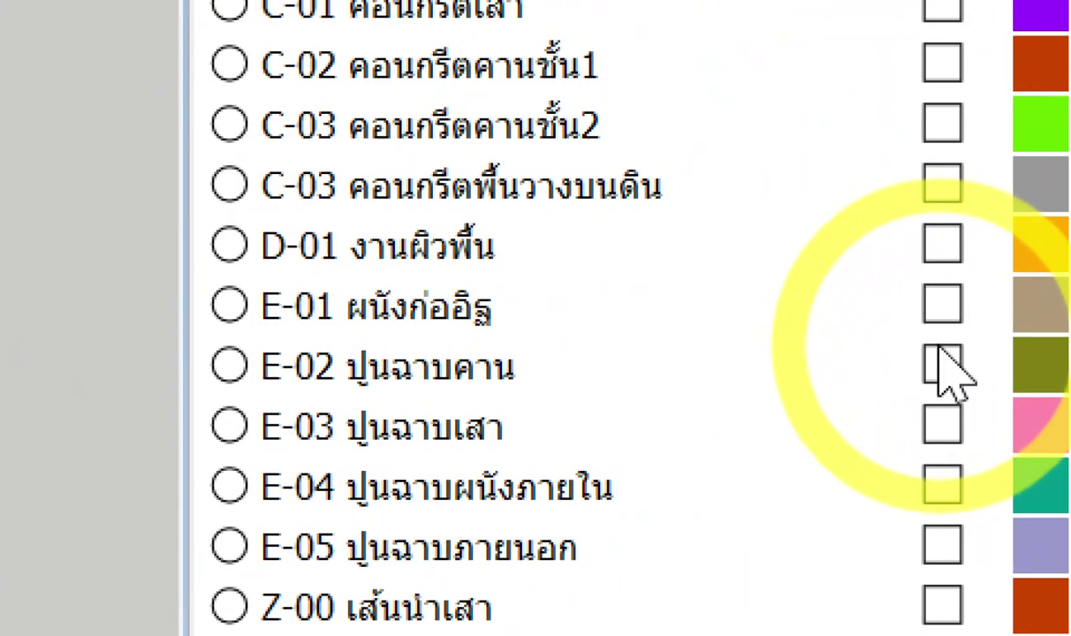
pyautogui.click(1030, 350)
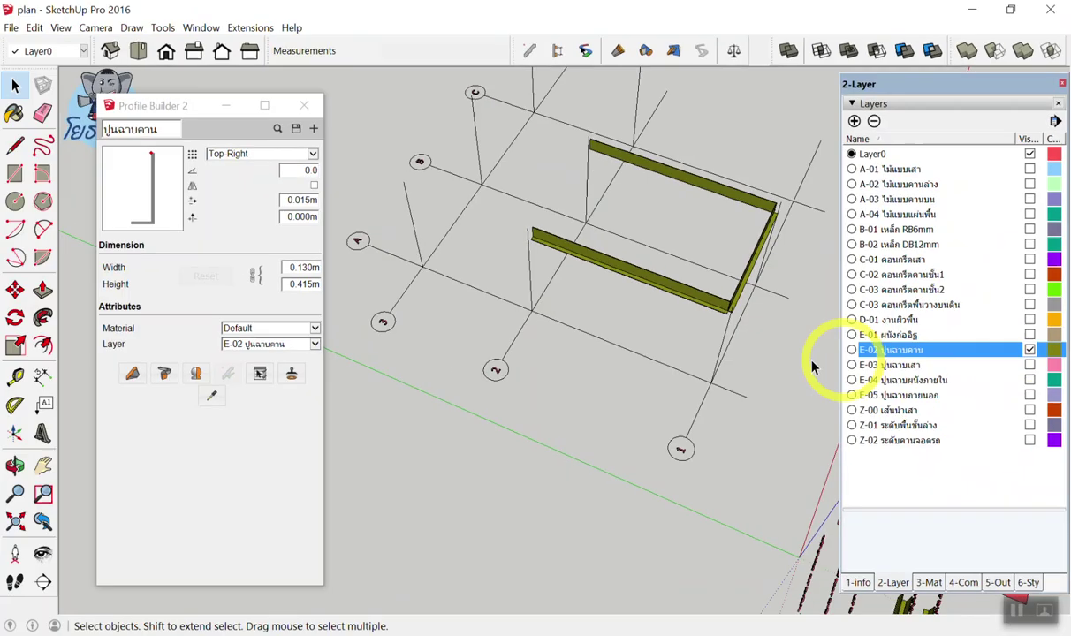
pyautogui.moveTo(733, 259)
pyautogui.mouseDown(button='middle')
pyautogui.moveTo(528, 95)
pyautogui.moveTo(486, 106)
pyautogui.moveTo(521, 150)
pyautogui.moveTo(497, 171)
pyautogui.mouseUp(button='middle')
pyautogui.moveTo(497, 171)
pyautogui.mouseDown()
pyautogui.moveTo(827, 346)
pyautogui.moveTo(823, 331)
pyautogui.mouseUp()
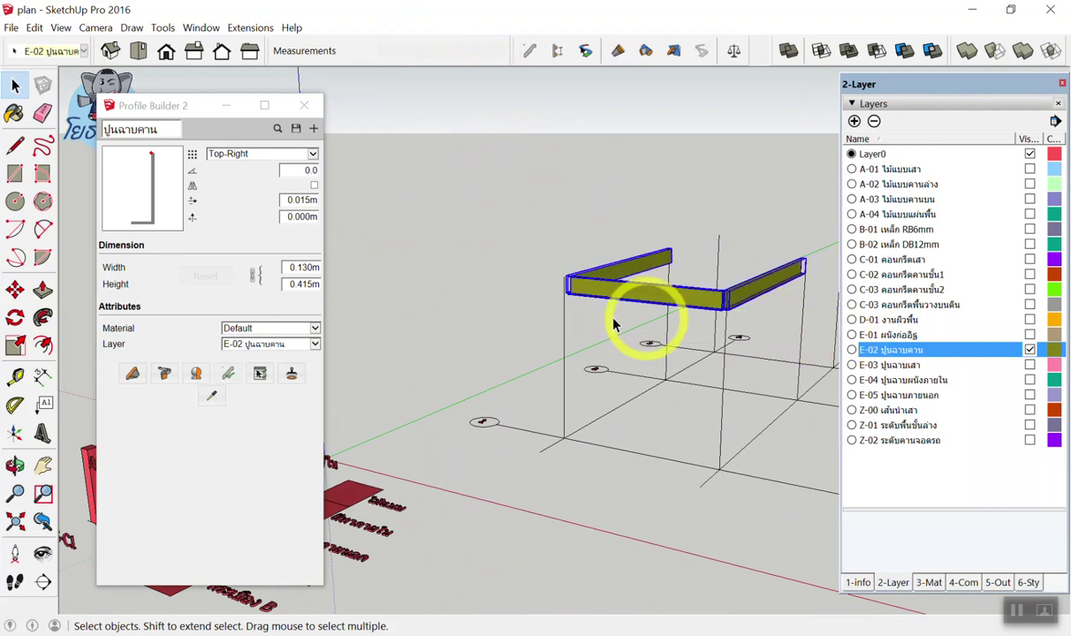
# Generate and review the PB Quantifier Cost Detail Report for the three plaster beams, totalling 1,469.16
pyautogui.click(733, 50)
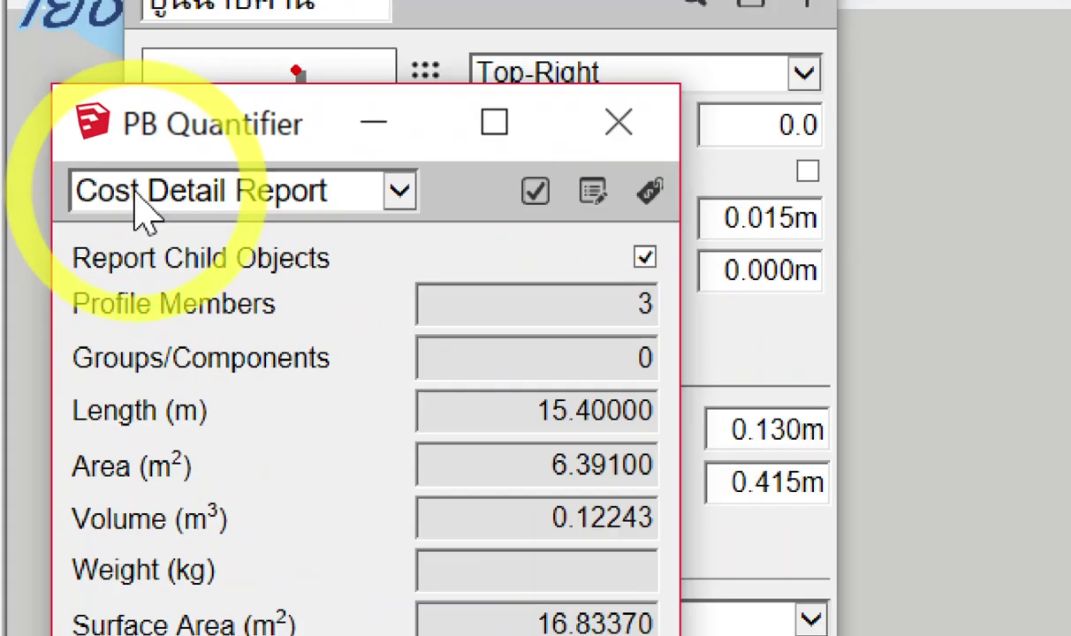
pyautogui.click(141, 212)
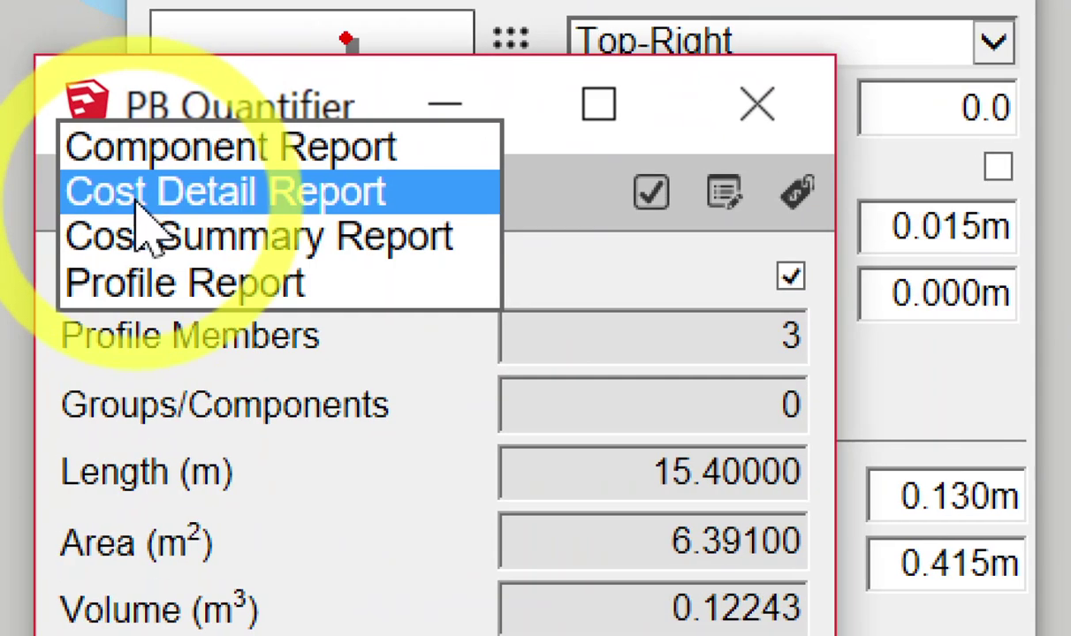
pyautogui.click(138, 202)
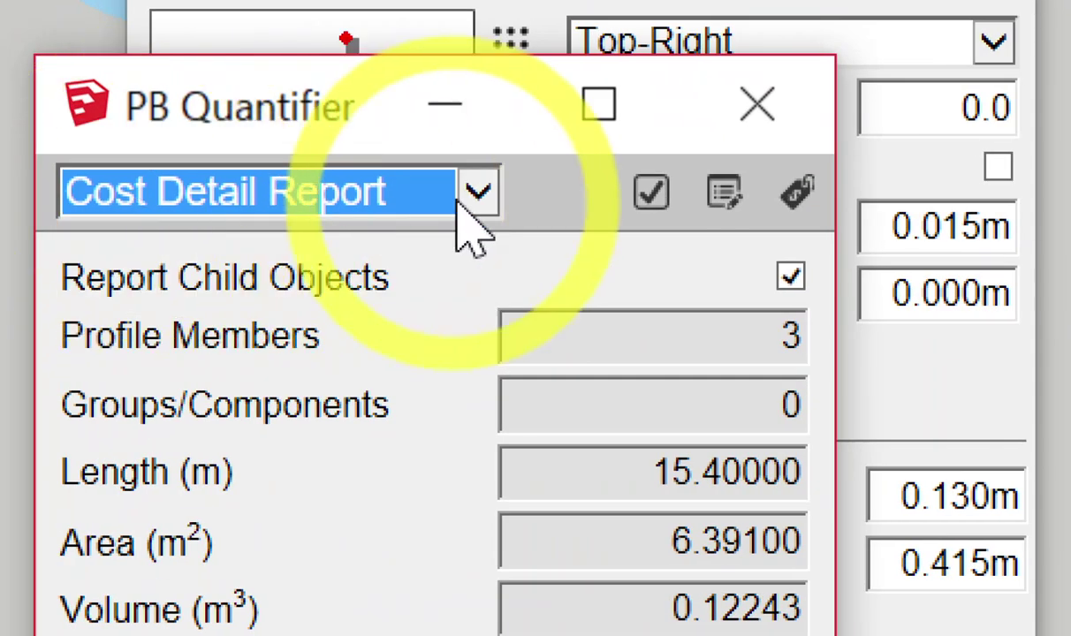
pyautogui.click(651, 195)
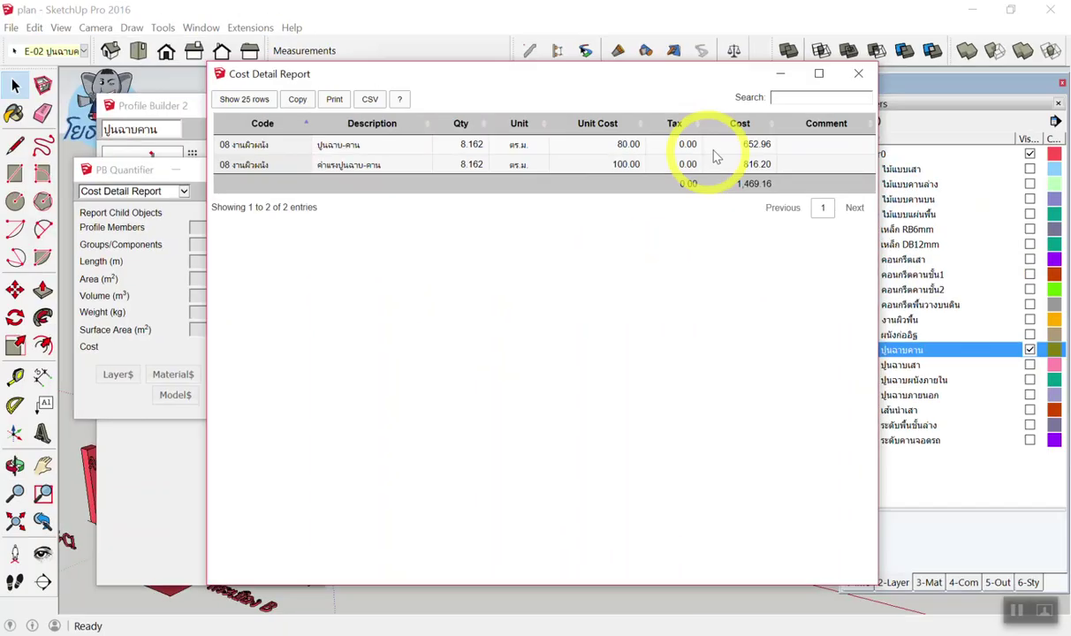
pyautogui.click(858, 73)
pyautogui.moveTo(639, 174); pyautogui.dragTo(671, 254, button='middle')
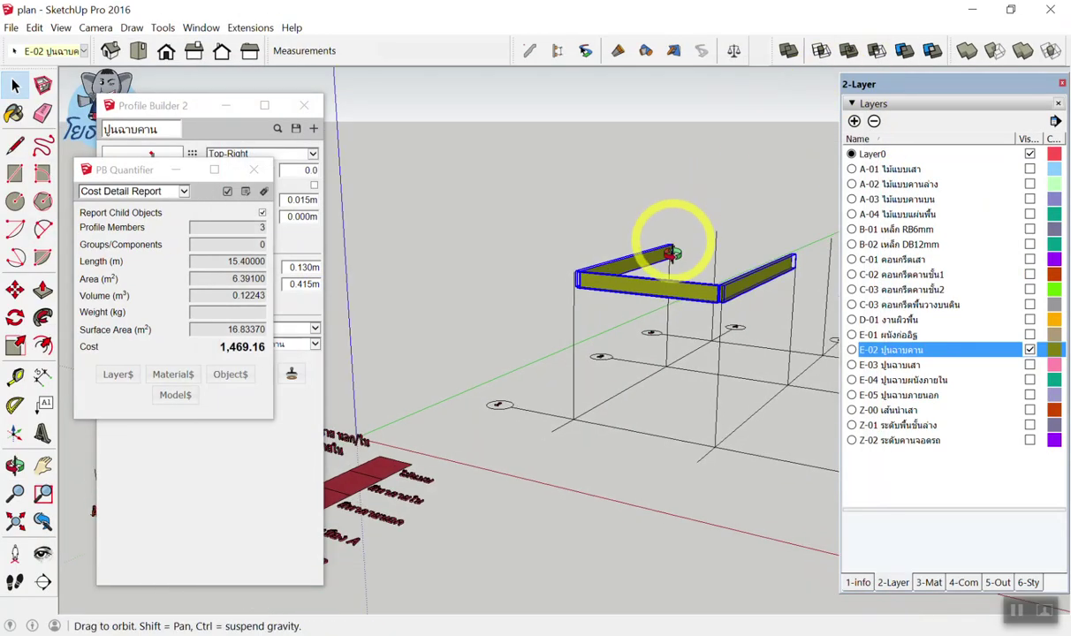
pyautogui.scroll(2, 751, 269)
pyautogui.scroll(2, 710, 359)
pyautogui.scroll(2, 650, 430)
pyautogui.scroll(2, 660, 449)
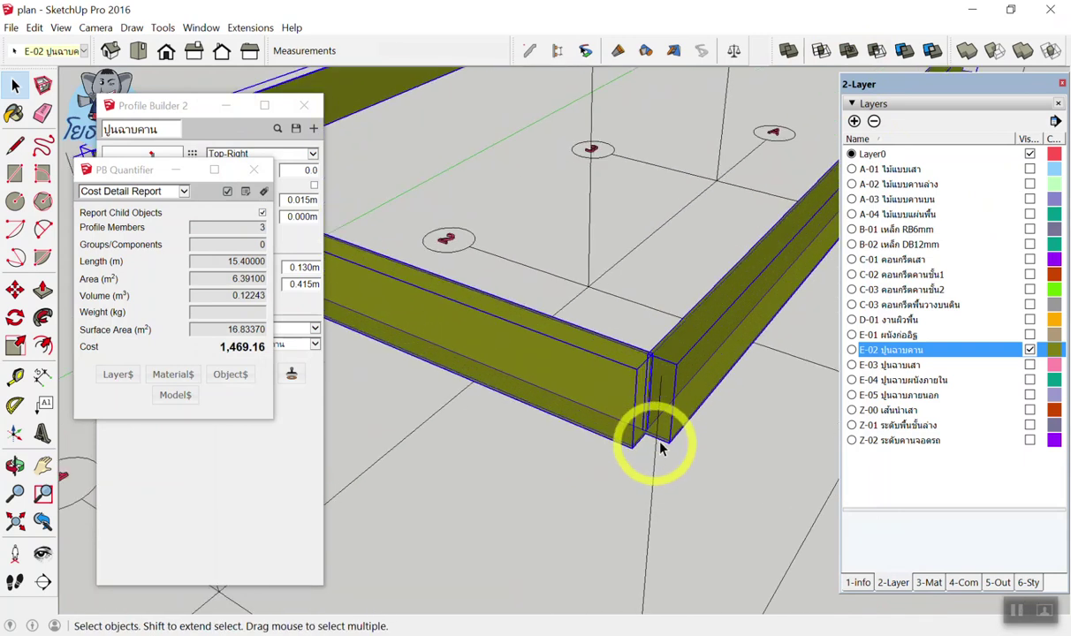
pyautogui.click(674, 306)
pyautogui.scroll(2, 650, 438)
pyautogui.scroll(2, 651, 435)
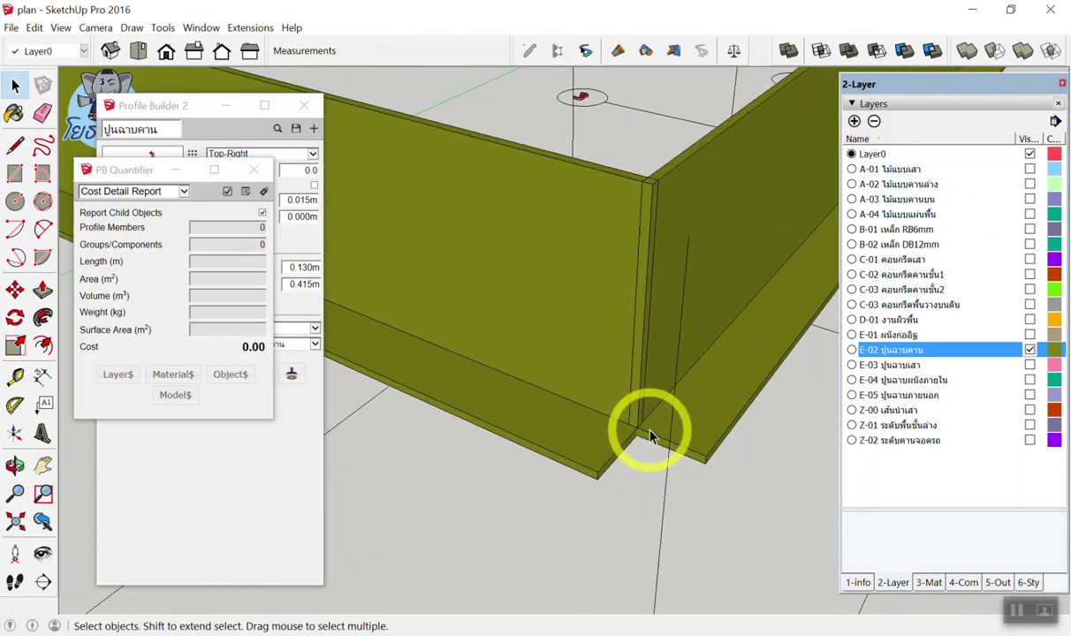
pyautogui.scroll(2, 650, 436)
pyautogui.scroll(-1, 631, 426)
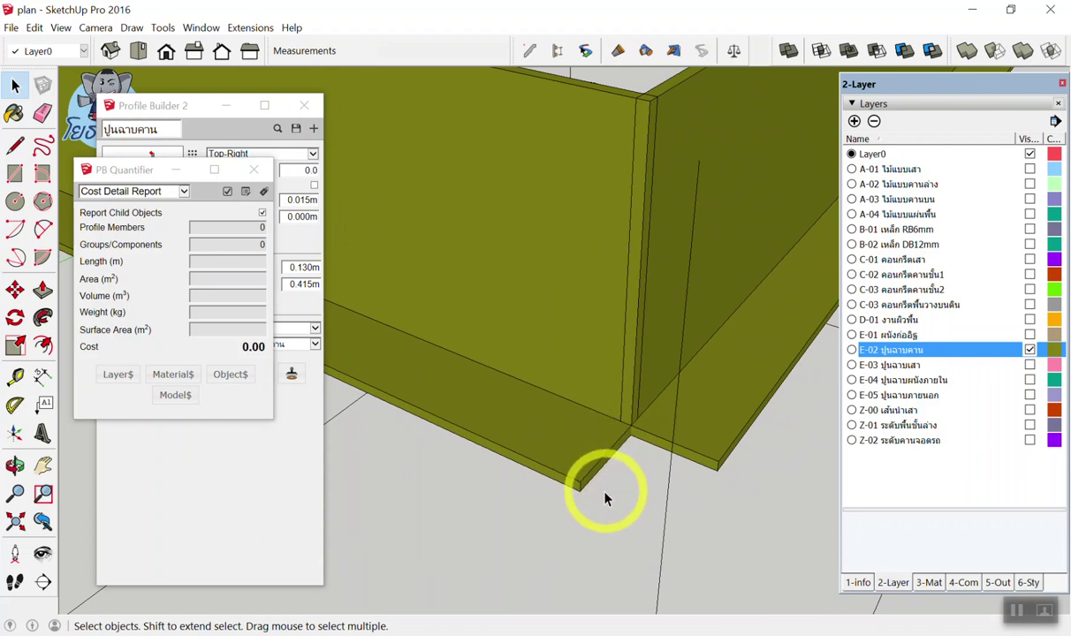
pyautogui.moveTo(579, 482)
pyautogui.mouseDown()
pyautogui.moveTo(621, 501)
pyautogui.moveTo(724, 453)
pyautogui.mouseUp()
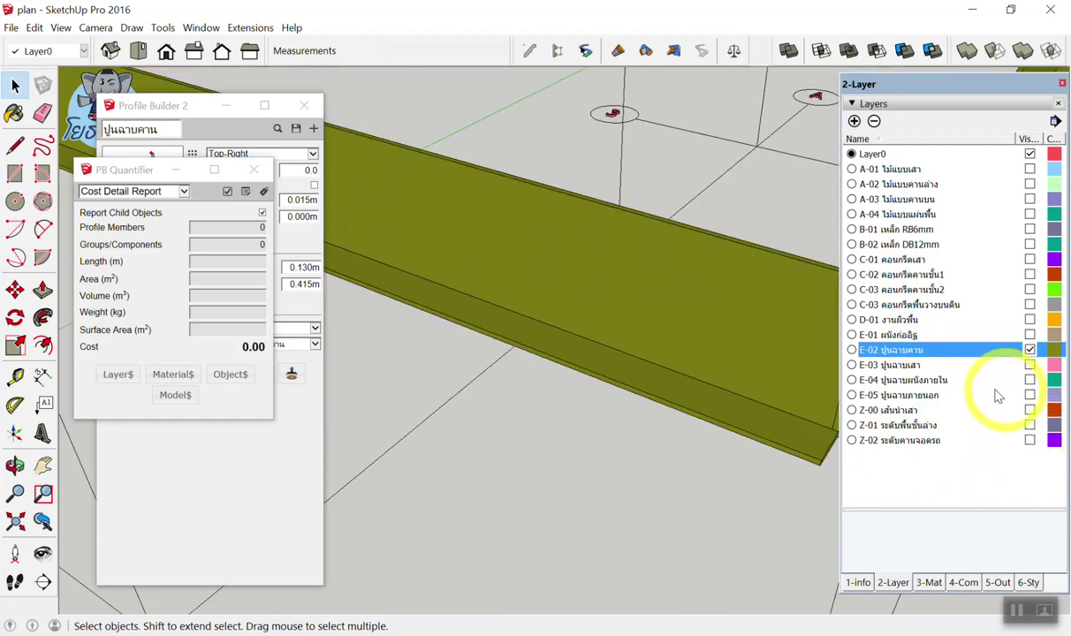
pyautogui.scroll(-5, 550, 305)
pyautogui.moveTo(521, 298); pyautogui.dragTo(593, 317, button='middle')
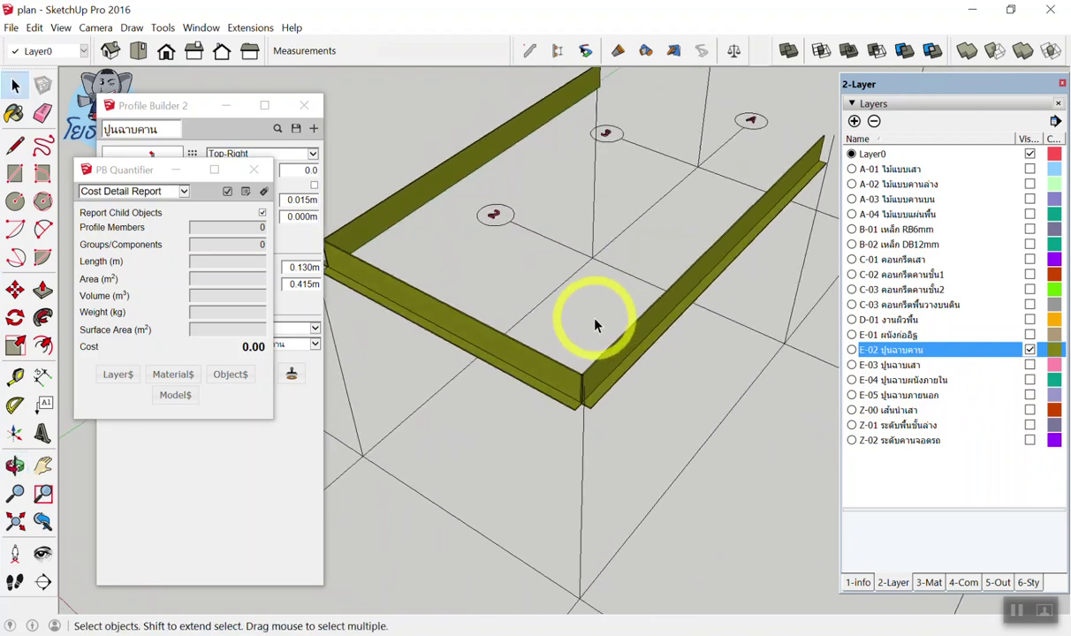
pyautogui.scroll(5, 574, 305)
pyautogui.scroll(2, 588, 371)
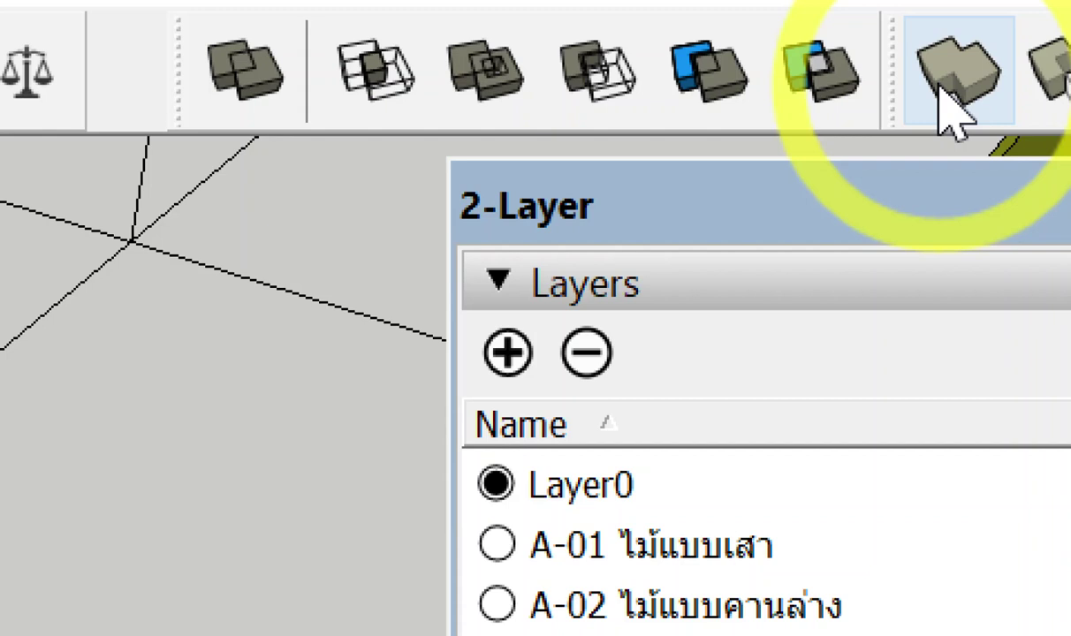
# Union the two plaster beam pieces into one solid, now priced at 1,466.92 for 0.12224 m³
pyautogui.click(939, 92)
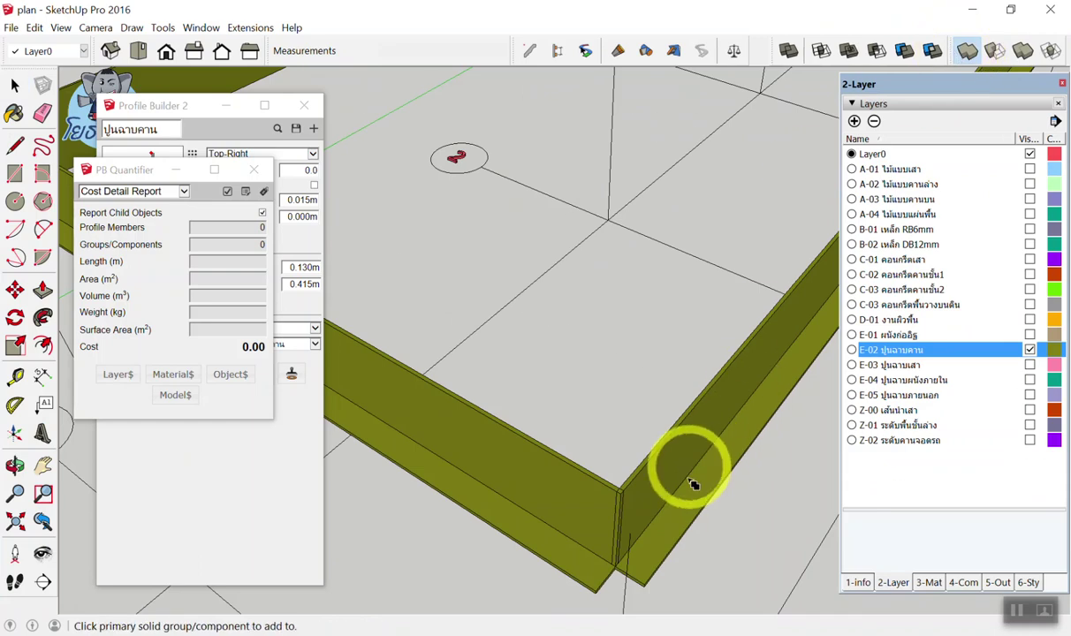
pyautogui.click(644, 517)
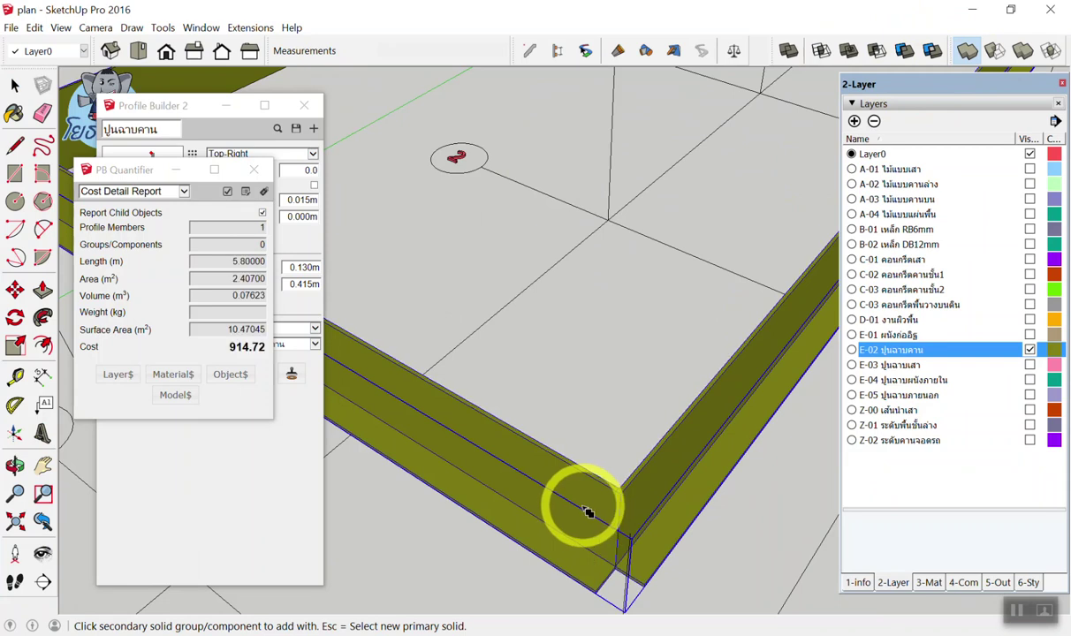
pyautogui.scroll(-4, 711, 506)
pyautogui.scroll(3, 402, 331)
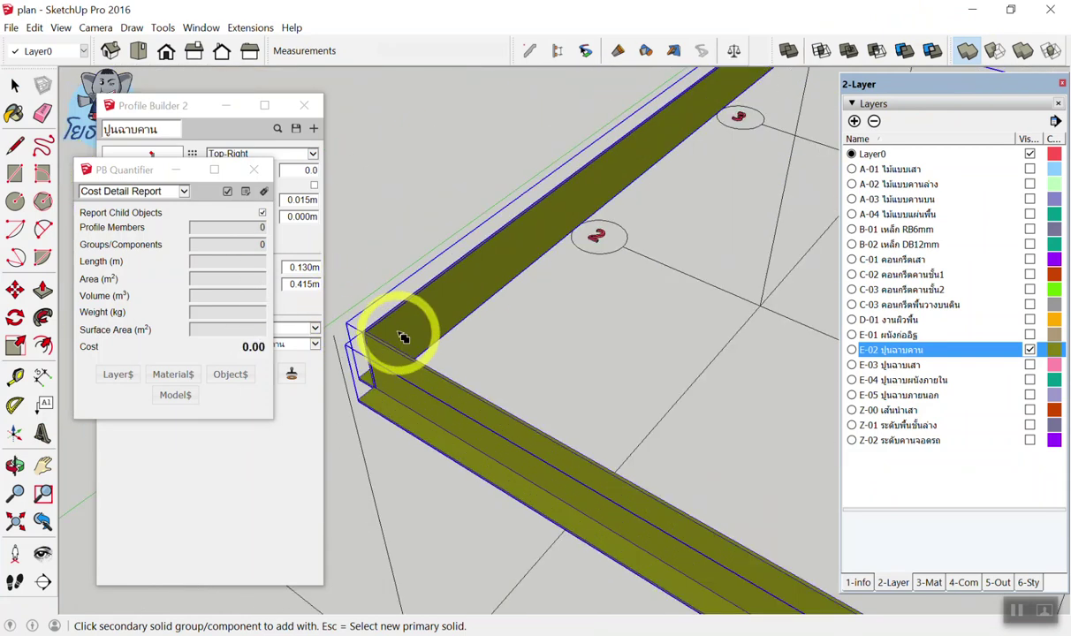
pyautogui.scroll(3, 412, 322)
pyautogui.scroll(-1, 412, 321)
pyautogui.scroll(-2, 433, 318)
pyautogui.scroll(-3, 430, 322)
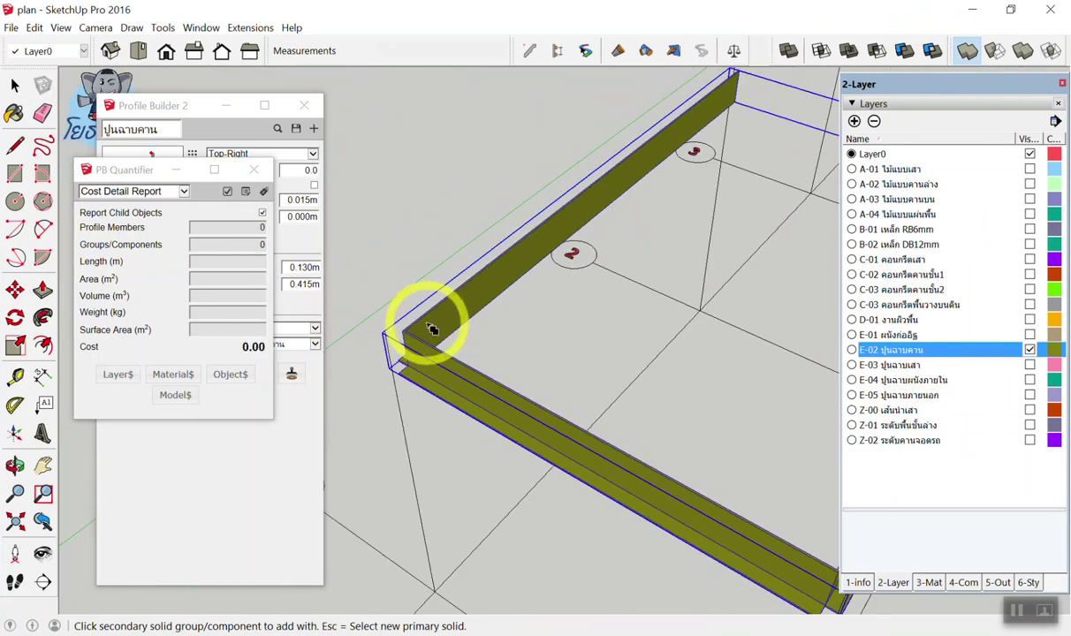
pyautogui.click(469, 367)
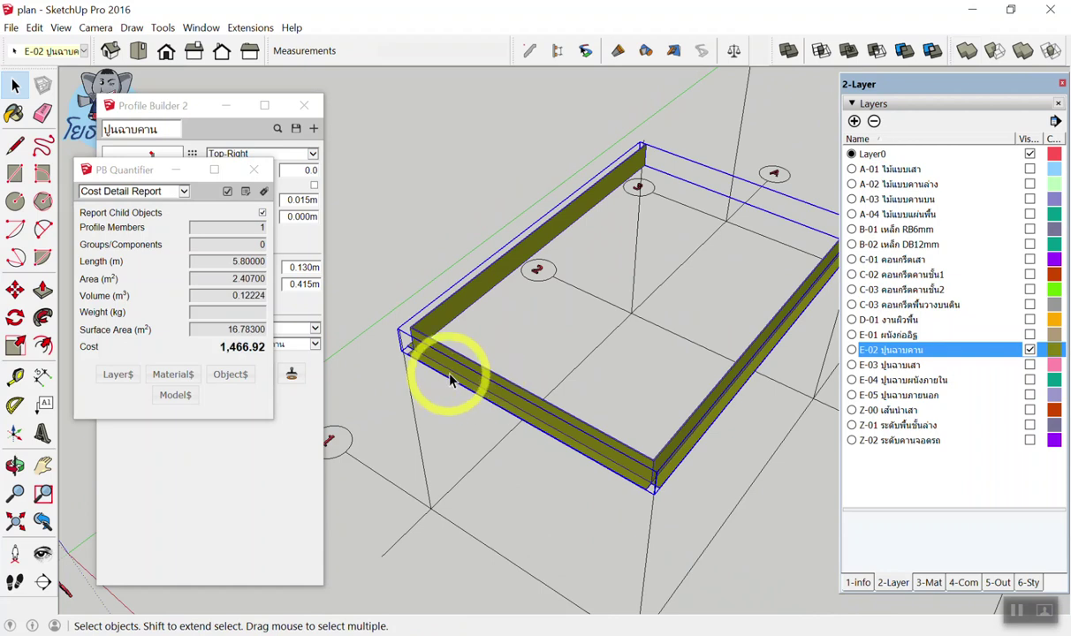
# Make layers A-02 through Z-02 visible, then hide Z-01 and Z-02 to reveal the full box frame
pyautogui.moveTo(1016, 477); pyautogui.dragTo(1031, 179)
pyautogui.click(1030, 182)
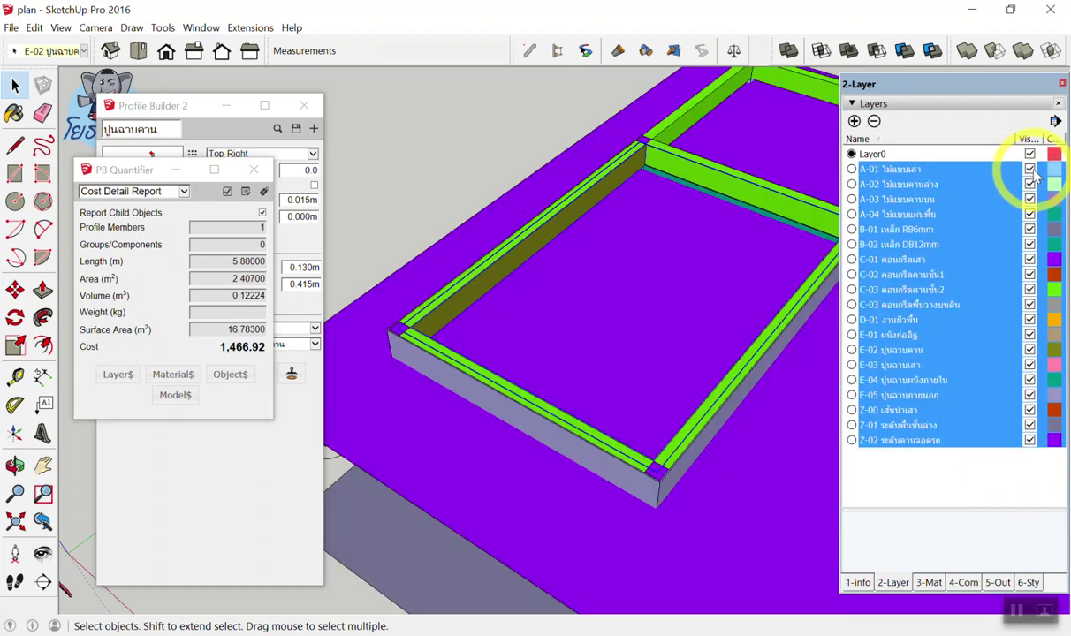
pyautogui.click(1027, 442)
pyautogui.click(1029, 440)
pyautogui.click(1029, 425)
pyautogui.moveTo(562, 359)
pyautogui.mouseDown(button='middle')
pyautogui.moveTo(461, 430)
pyautogui.moveTo(598, 393)
pyautogui.moveTo(346, 401)
pyautogui.moveTo(375, 399)
pyautogui.moveTo(528, 296)
pyautogui.mouseUp(button='middle')
pyautogui.scroll(3, 495, 248)
pyautogui.scroll(2, 469, 228)
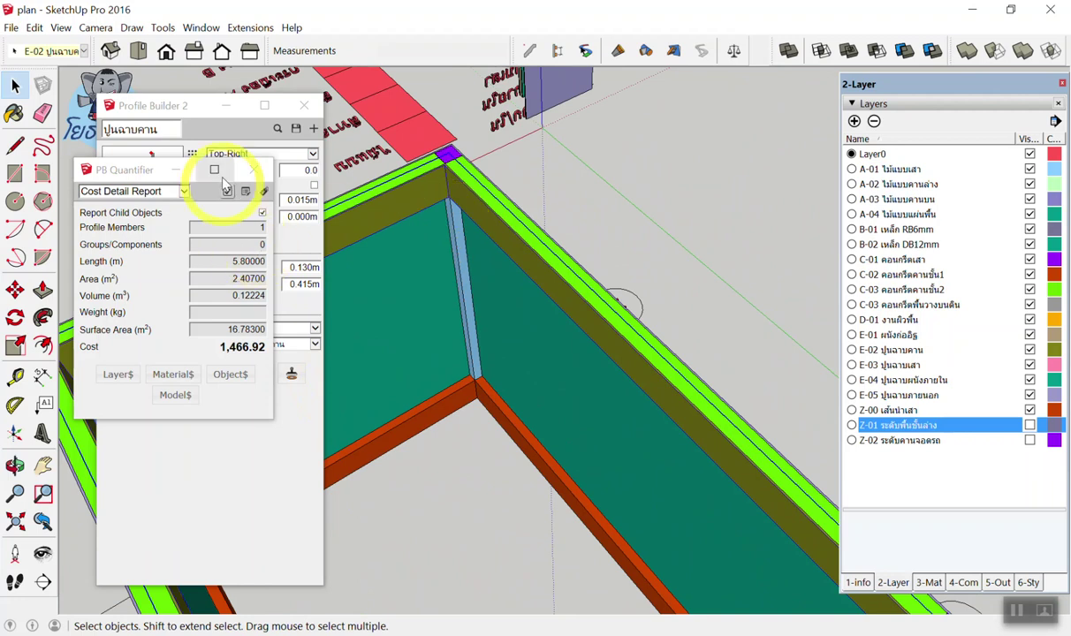
# Load the PM-Column-Plaster profile from Profile Builder's Profile Browser
pyautogui.click(180, 104)
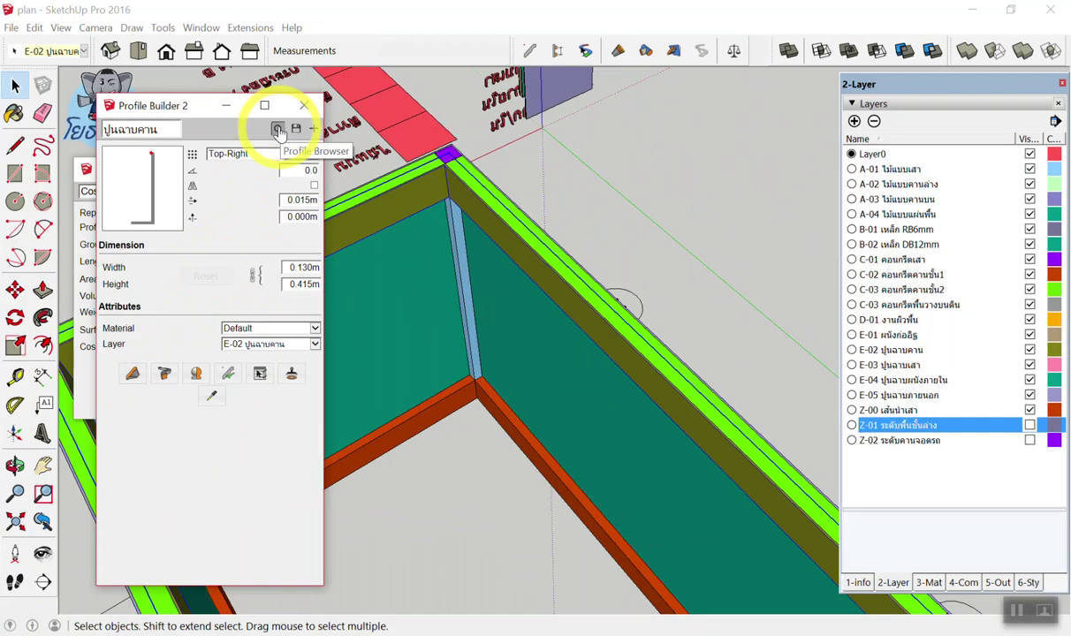
pyautogui.click(442, 99)
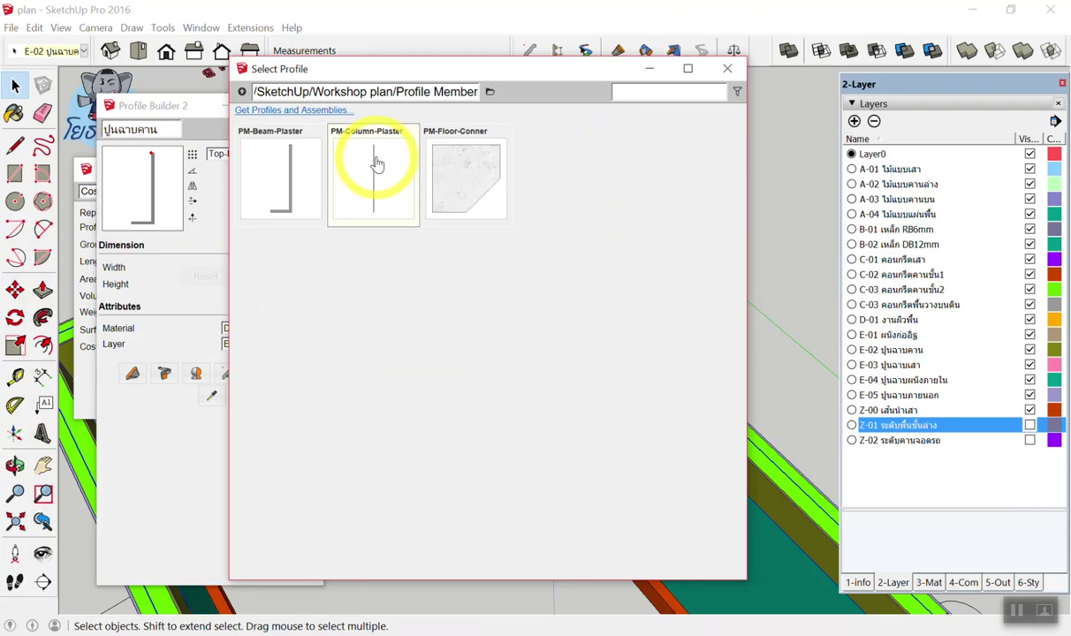
pyautogui.doubleClick(374, 163)
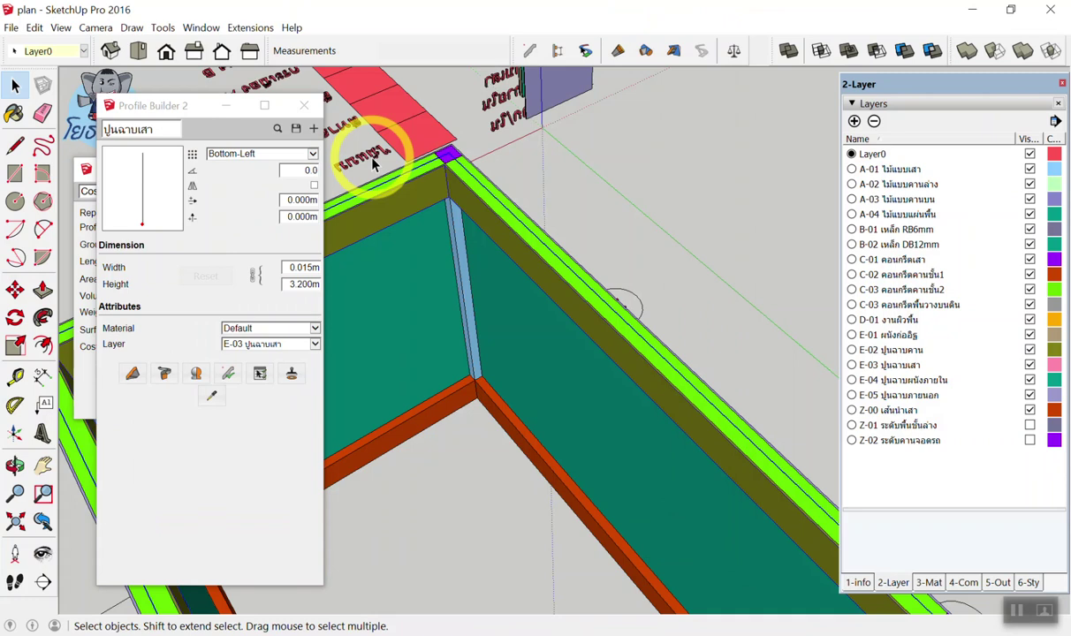
pyautogui.scroll(-2, 433, 234)
pyautogui.scroll(-2, 545, 187)
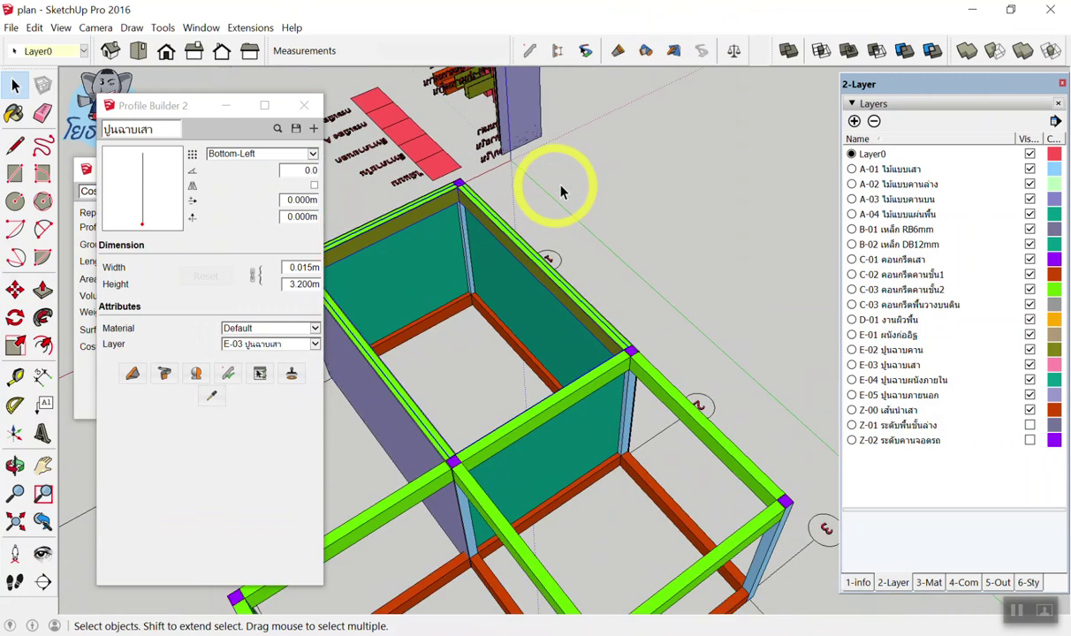
pyautogui.scroll(-2, 530, 186)
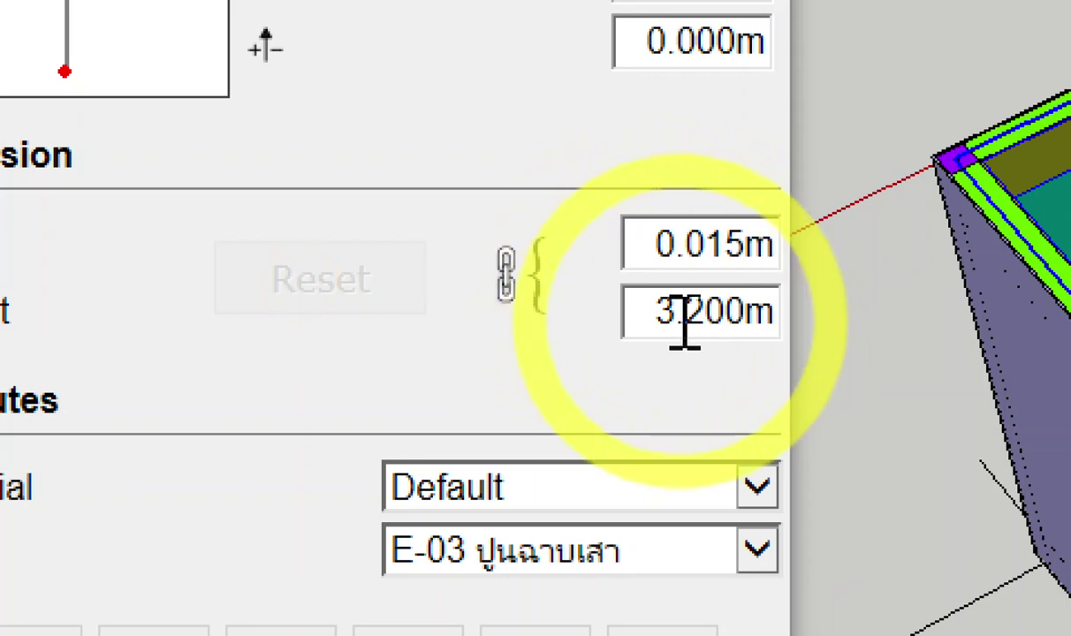
# Unlink the profile's width and height, keeping 0.015 m by 3.200 m on layer E-03
pyautogui.click(528, 296)
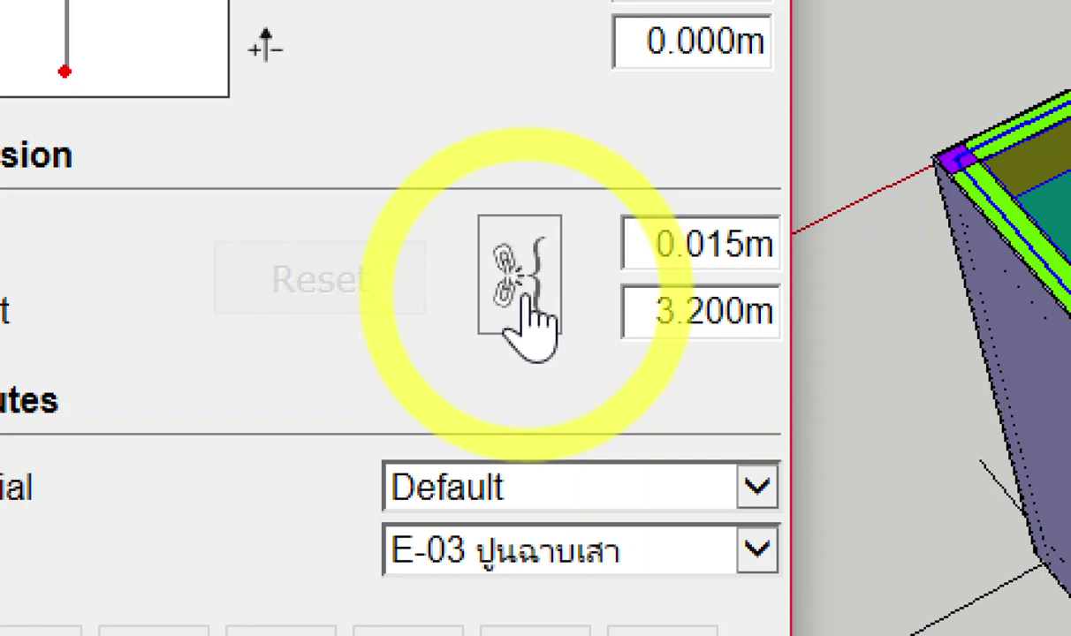
pyautogui.click(704, 314)
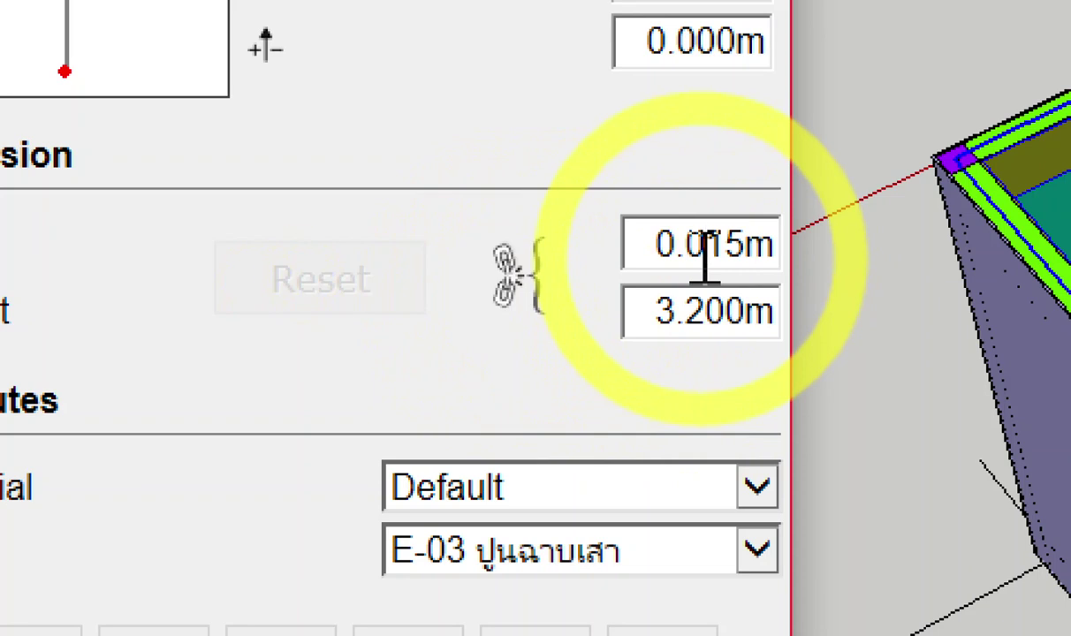
pyautogui.click(704, 243)
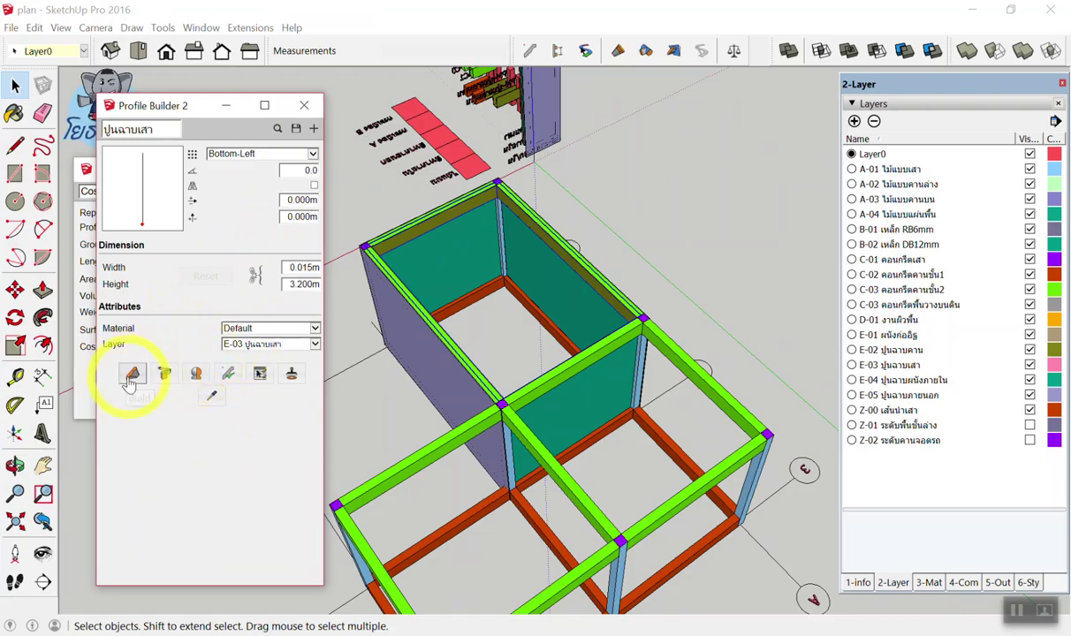
pyautogui.click(131, 375)
# Build a plaster member from the frame corner, which lands as a misplaced pink panel
pyautogui.scroll(2, 499, 239)
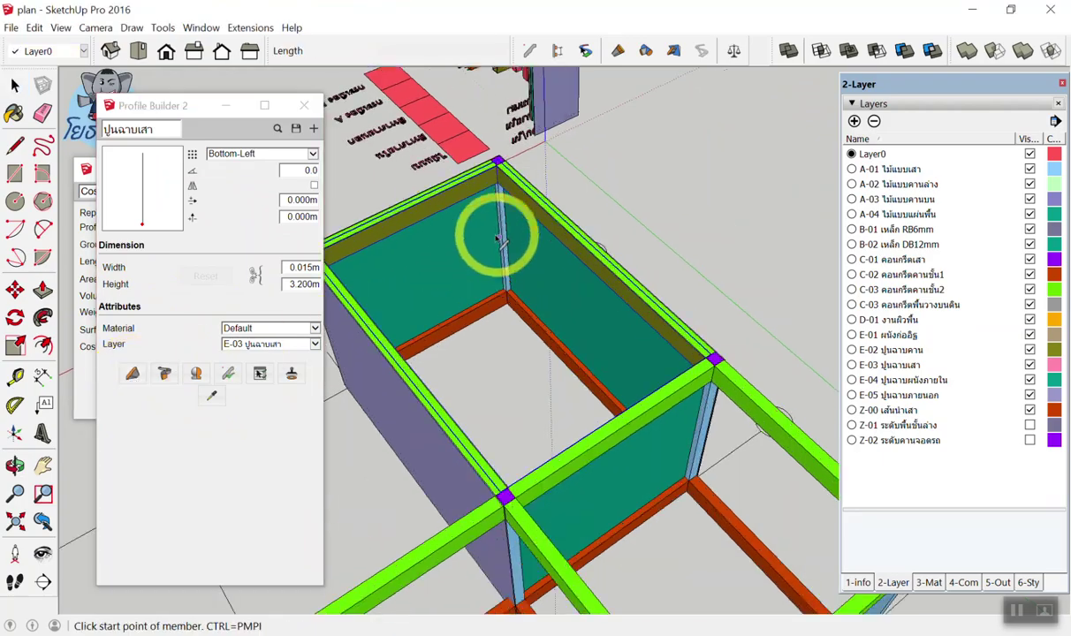
pyautogui.scroll(3, 499, 239)
pyautogui.scroll(2, 494, 306)
pyautogui.scroll(1, 566, 337)
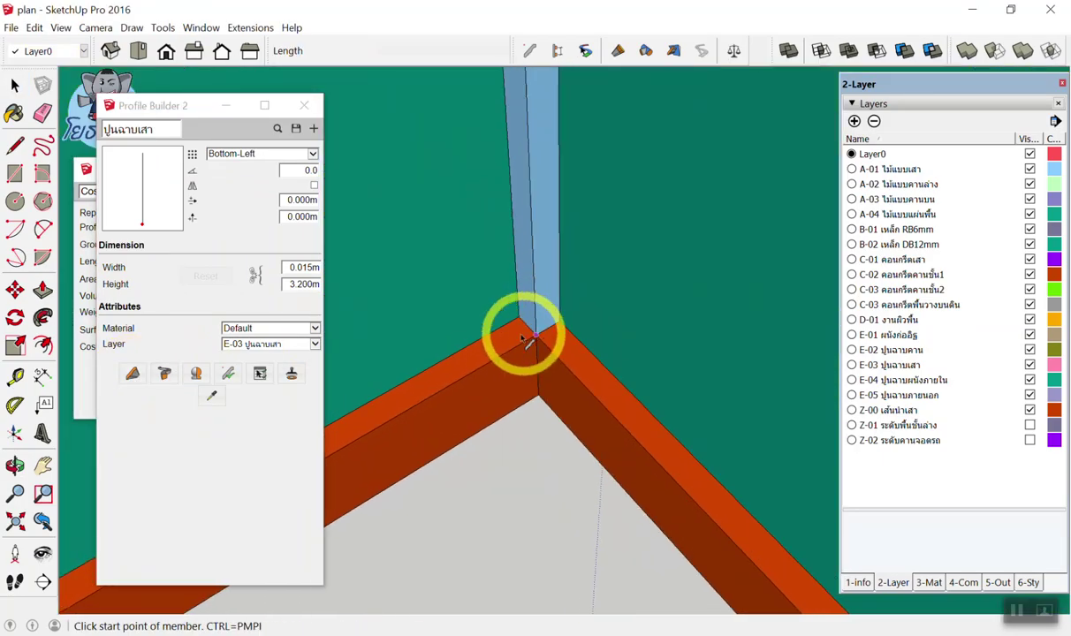
pyautogui.click(526, 339)
pyautogui.scroll(-1, 473, 335)
pyautogui.scroll(-2, 454, 334)
pyautogui.scroll(-1, 512, 309)
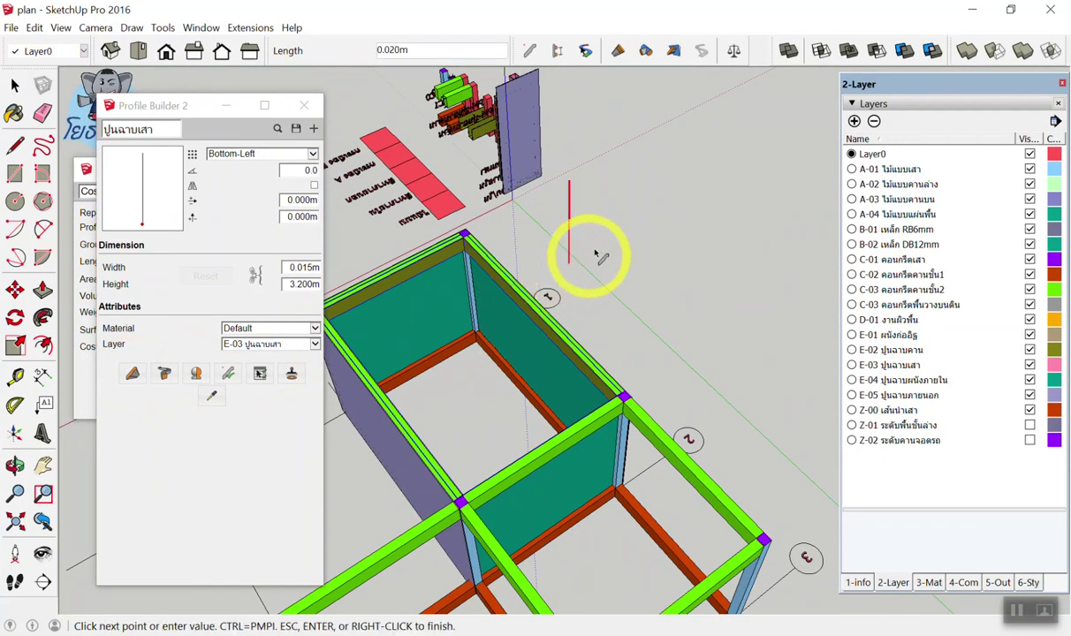
pyautogui.click(638, 227)
pyautogui.press('Escape')
# Delete the misplaced pink plaster panel
pyautogui.moveTo(606, 195)
pyautogui.mouseDown(button='middle')
pyautogui.moveTo(622, 257)
pyautogui.moveTo(783, 303)
pyautogui.moveTo(614, 289)
pyautogui.moveTo(572, 241)
pyautogui.moveTo(621, 334)
pyautogui.moveTo(530, 329)
pyautogui.moveTo(473, 376)
pyautogui.mouseUp(button='middle')
pyautogui.click(618, 247)
pyautogui.press('Delete')
pyautogui.scroll(3, 449, 401)
pyautogui.scroll(3, 459, 376)
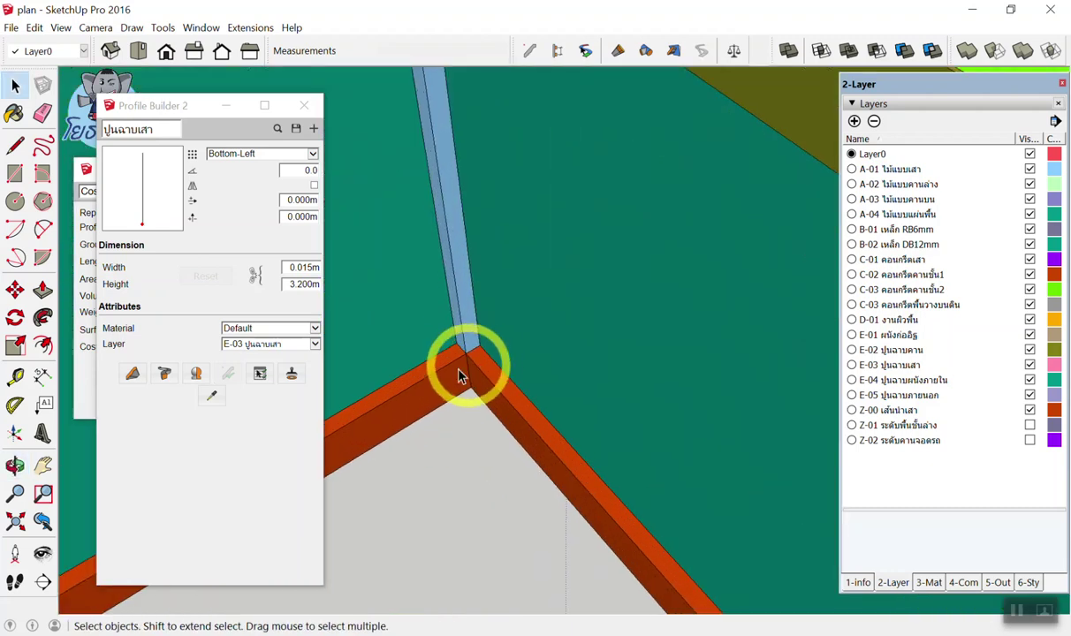
# Rebuild the 3.200 m pink column-plaster strip along the post's inner corner
pyautogui.click(132, 372)
pyautogui.scroll(2, 431, 353)
pyautogui.scroll(2, 478, 346)
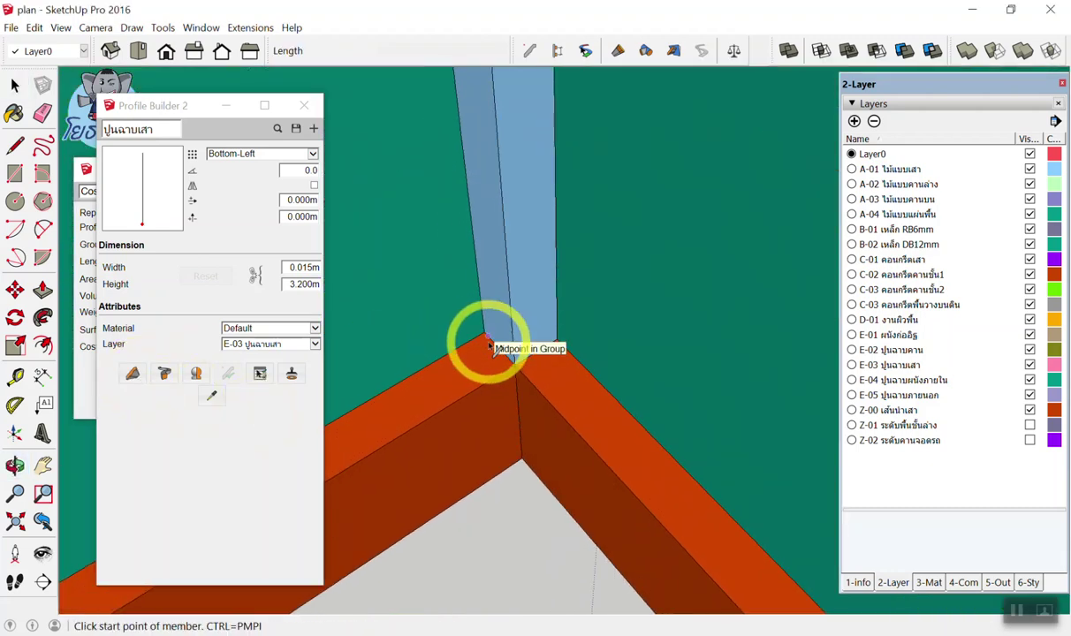
pyautogui.click(482, 334)
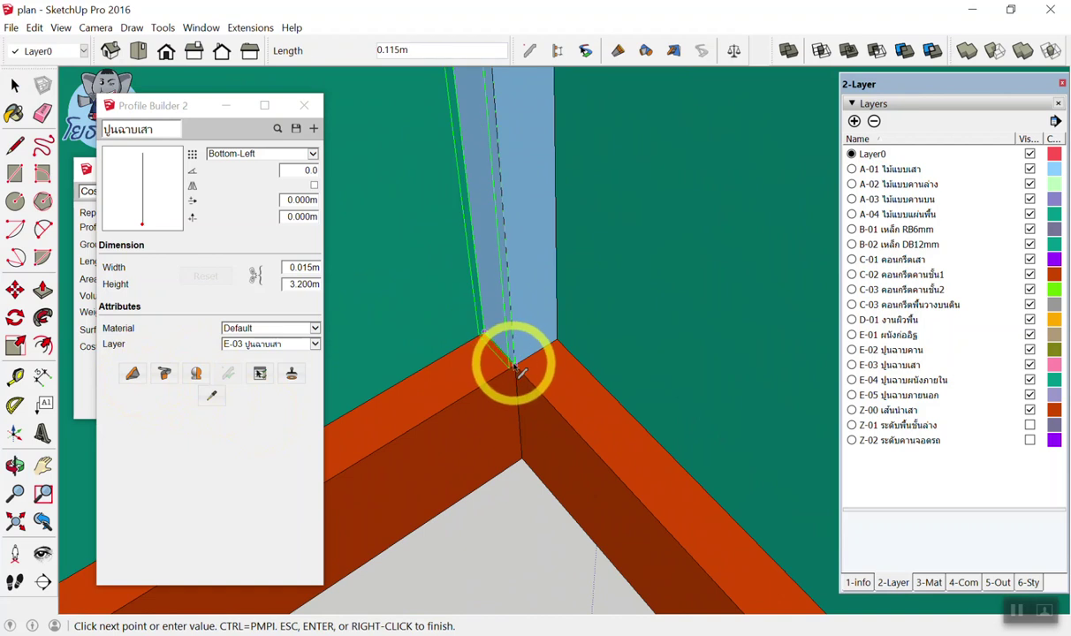
pyautogui.click(554, 344)
pyautogui.scroll(-2, 569, 330)
pyautogui.scroll(-2, 595, 304)
pyautogui.scroll(-2, 576, 323)
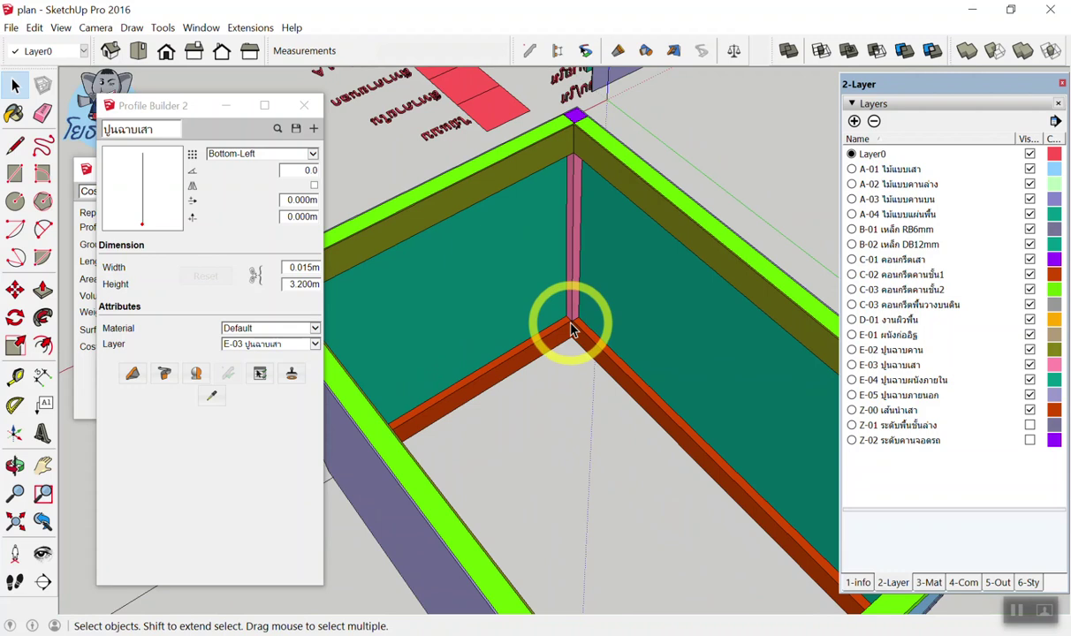
pyautogui.scroll(3, 563, 111)
pyautogui.scroll(2, 545, 155)
pyautogui.moveTo(545, 156)
pyautogui.mouseDown(button='middle')
pyautogui.moveTo(549, 101)
pyautogui.moveTo(547, 163)
pyautogui.moveTo(548, 141)
pyautogui.moveTo(566, 179)
pyautogui.moveTo(497, 71)
pyautogui.moveTo(516, 112)
pyautogui.mouseUp(button='middle')
# Change the column-plaster profile height from 3.200 m to 3.185 m in Profile Builder
pyautogui.scroll(2, 555, 194)
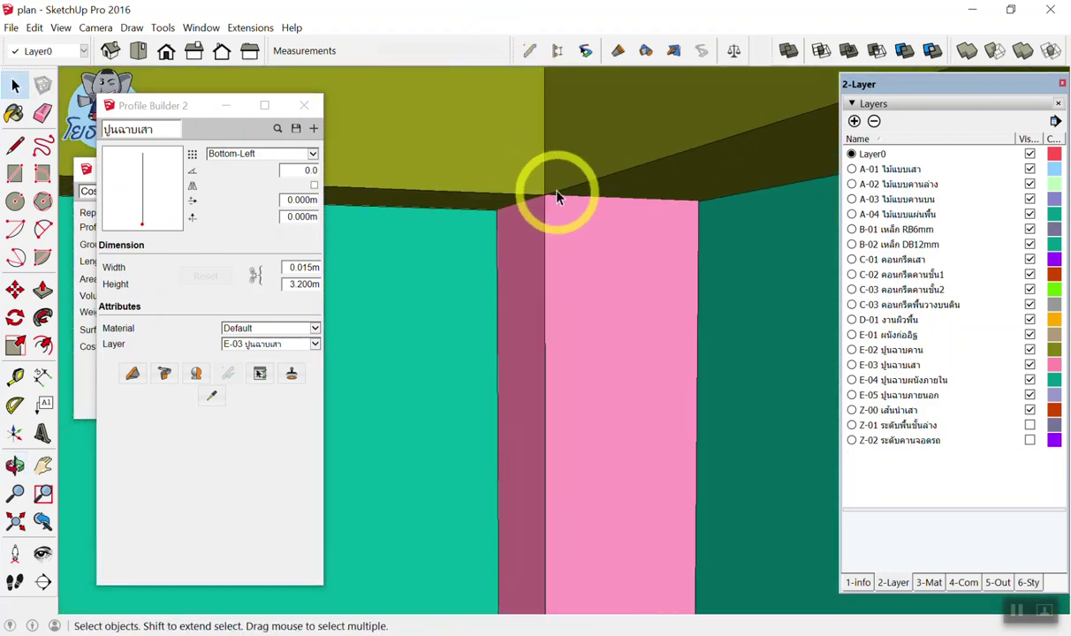
pyautogui.scroll(2, 545, 196)
pyautogui.scroll(2, 546, 196)
pyautogui.scroll(-1, 546, 196)
pyautogui.scroll(-1, 546, 196)
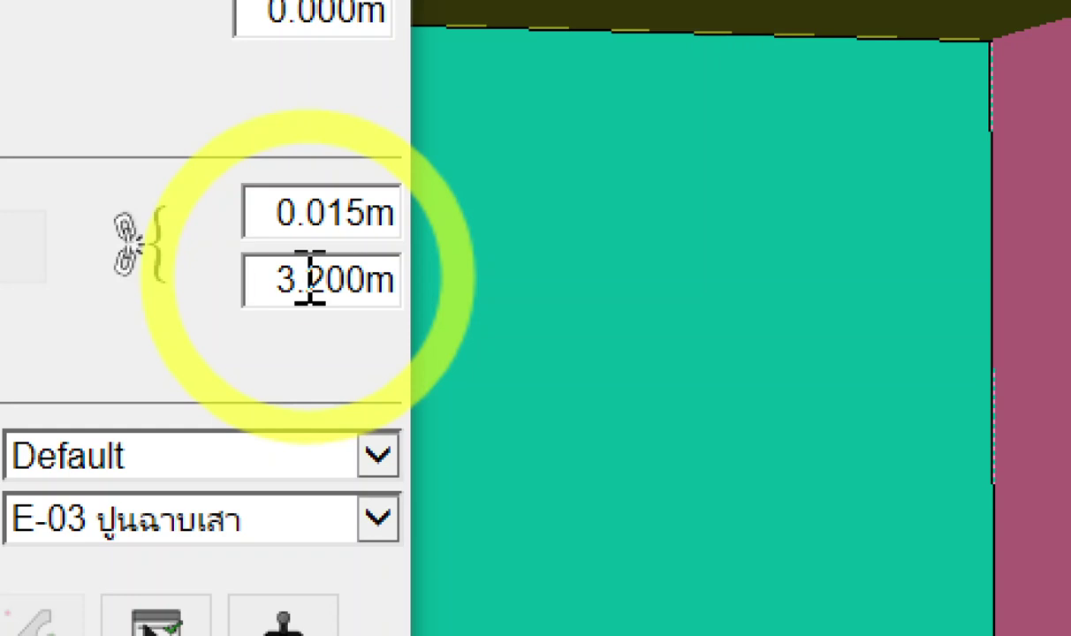
pyautogui.moveTo(312, 279); pyautogui.dragTo(333, 281)
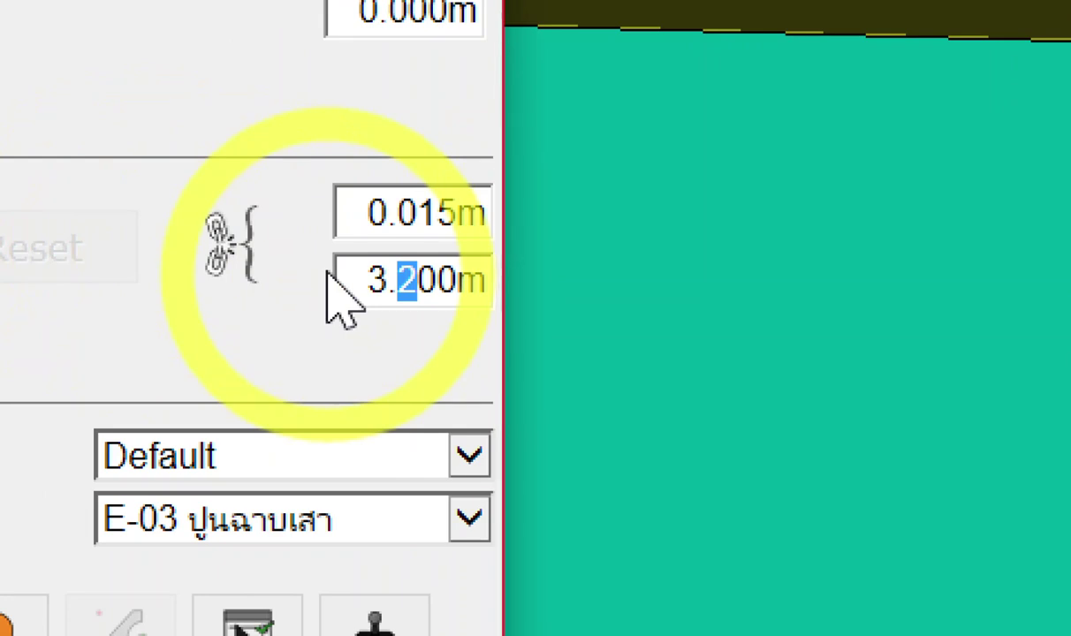
pyautogui.write('185')
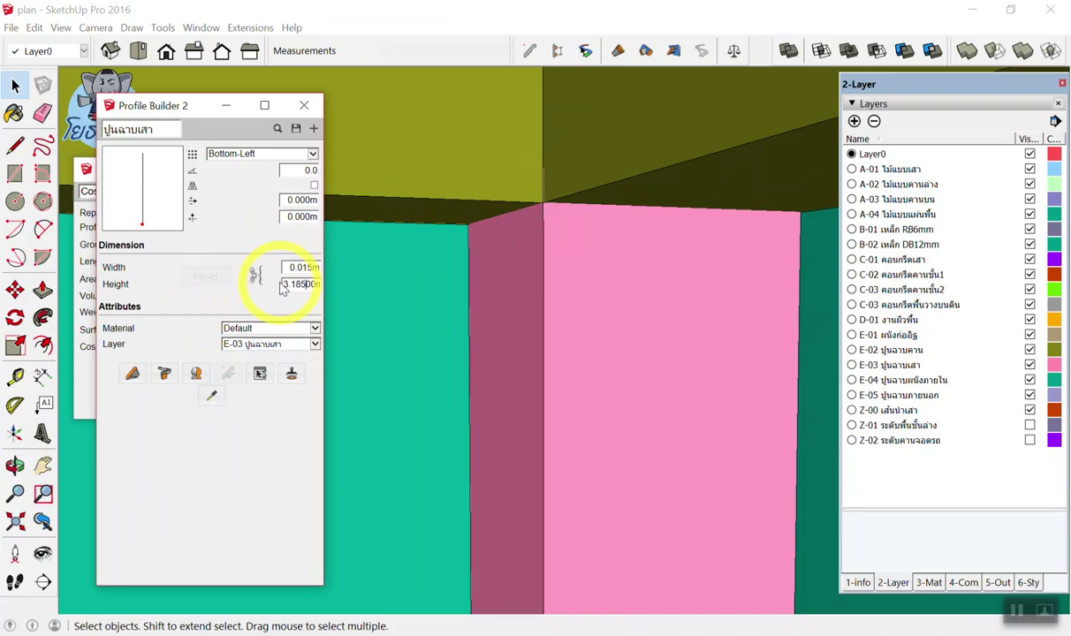
pyautogui.press('Return')
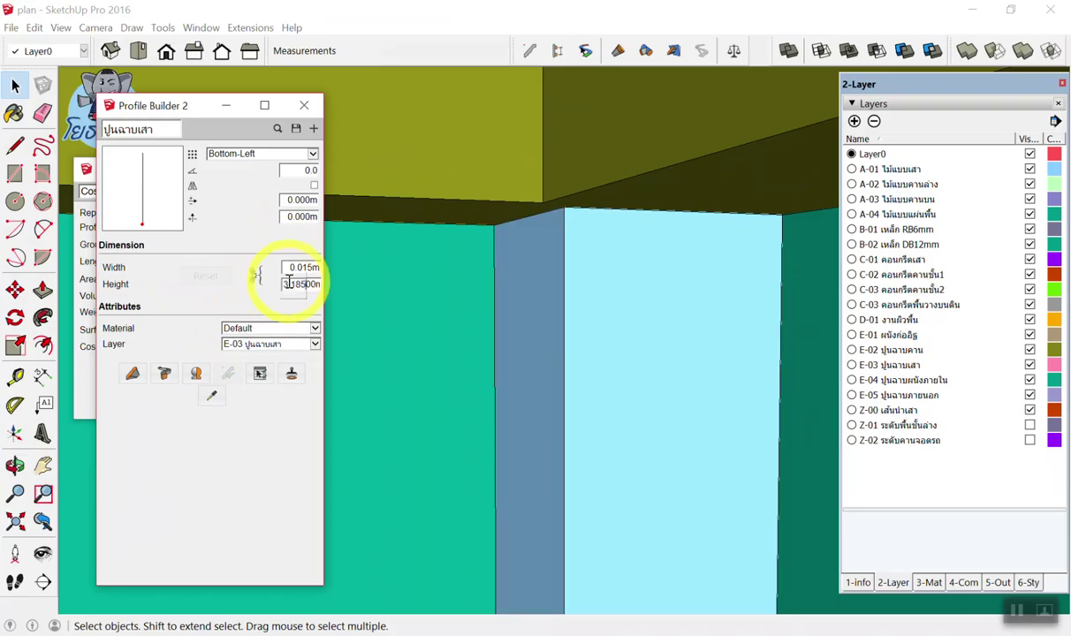
pyautogui.scroll(-3, 500, 328)
# Orbit and zoom around the frame to bring the pink corner post into view
pyautogui.scroll(-2, 502, 318)
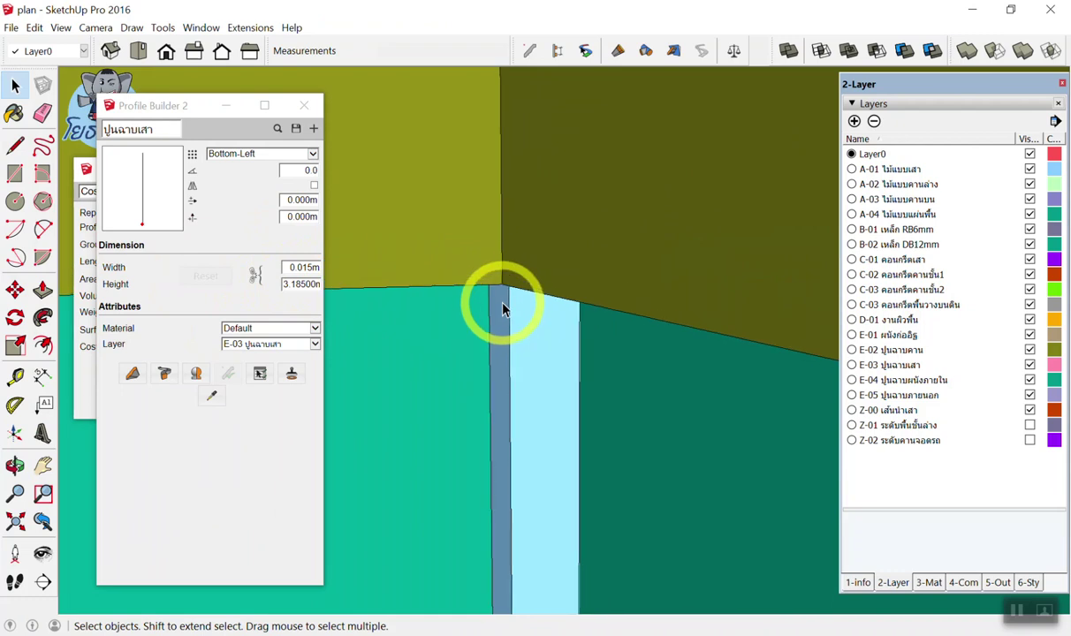
pyautogui.scroll(2, 499, 292)
pyautogui.scroll(2, 490, 263)
pyautogui.scroll(2, 492, 258)
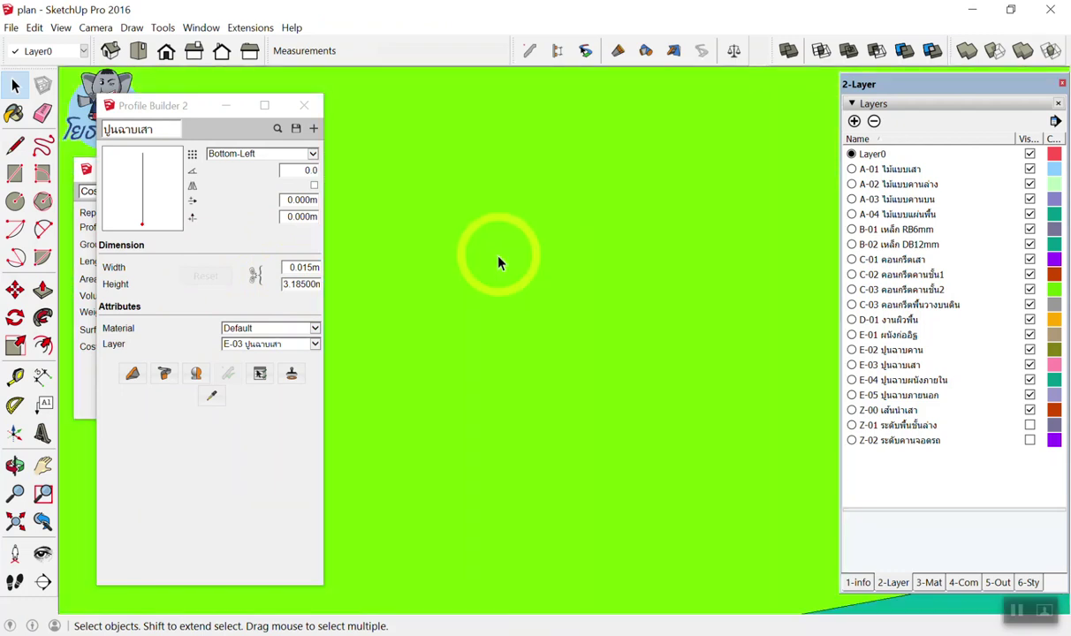
pyautogui.scroll(-2, 497, 264)
pyautogui.scroll(-1, 497, 265)
pyautogui.scroll(-2, 499, 274)
pyautogui.scroll(-2, 505, 270)
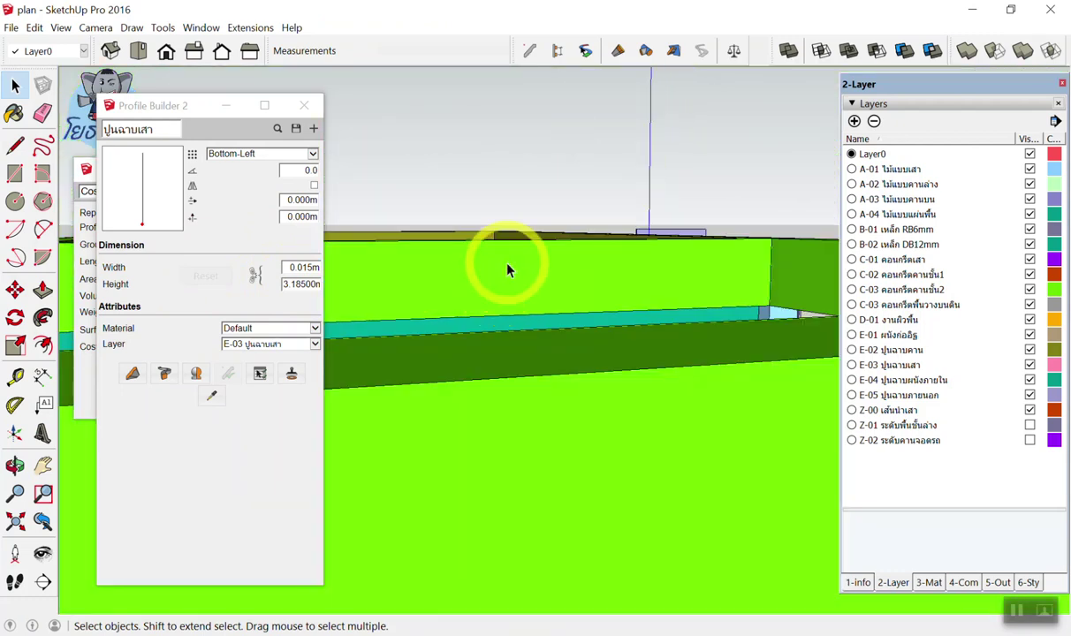
pyautogui.moveTo(508, 270); pyautogui.dragTo(485, 390, button='middle')
pyautogui.scroll(-1, 535, 394)
pyautogui.scroll(-2, 593, 346)
pyautogui.scroll(-2, 640, 355)
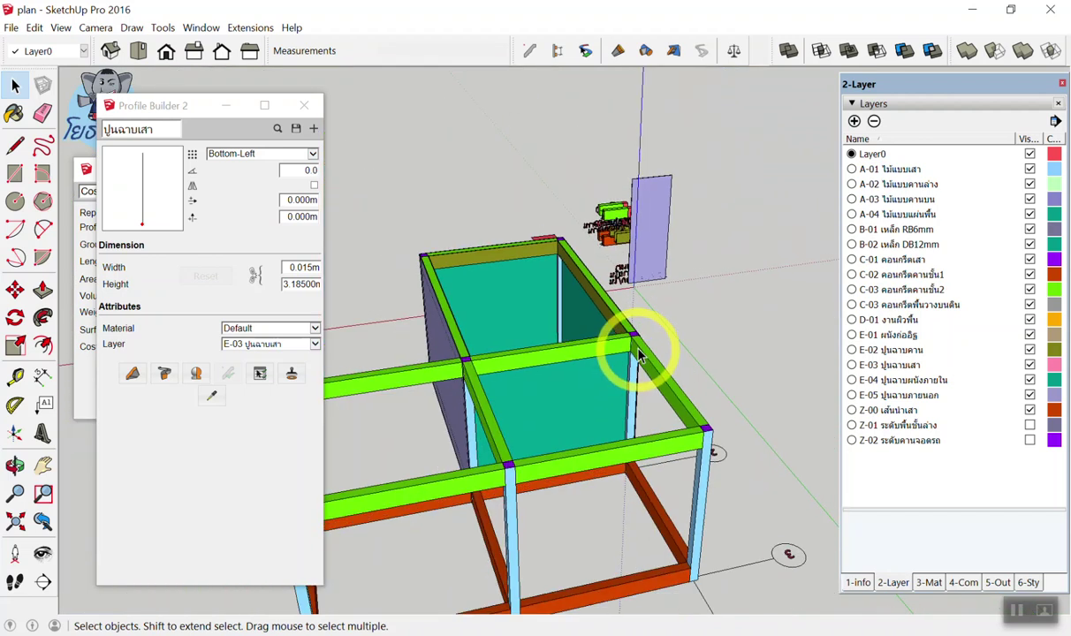
pyautogui.scroll(2, 639, 355)
pyautogui.moveTo(575, 227); pyautogui.dragTo(482, 276, button='middle')
pyautogui.moveTo(509, 273)
pyautogui.mouseDown(button='middle')
pyautogui.moveTo(530, 275)
pyautogui.moveTo(509, 268)
pyautogui.moveTo(430, 311)
pyautogui.moveTo(196, 280)
pyautogui.mouseUp(button='middle')
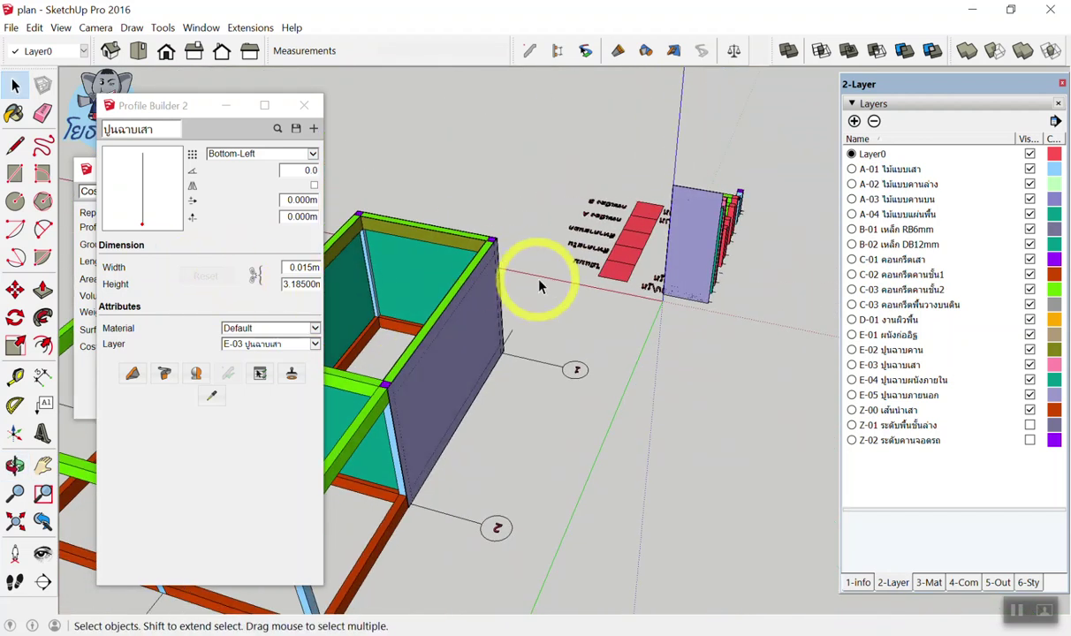
pyautogui.scroll(2, 406, 274)
pyautogui.scroll(3, 410, 215)
pyautogui.scroll(3, 402, 228)
pyautogui.scroll(2, 402, 227)
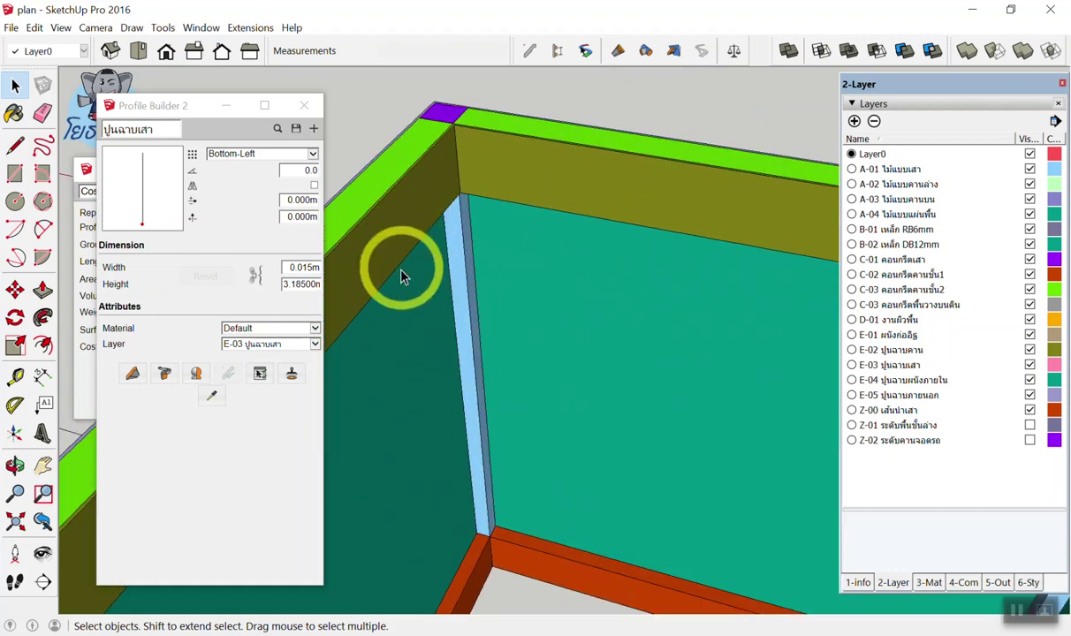
pyautogui.scroll(2, 401, 275)
# Start a plaster member at the column's bottom corner, then cancel it
pyautogui.click(133, 374)
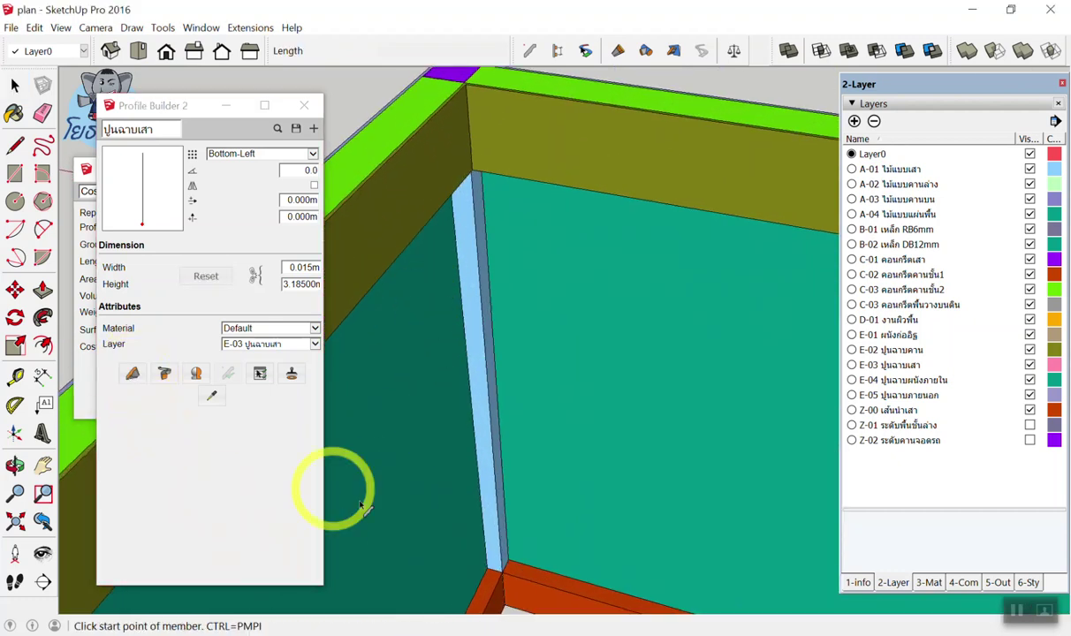
pyautogui.scroll(3, 488, 569)
pyautogui.scroll(1, 490, 572)
pyautogui.scroll(2, 486, 565)
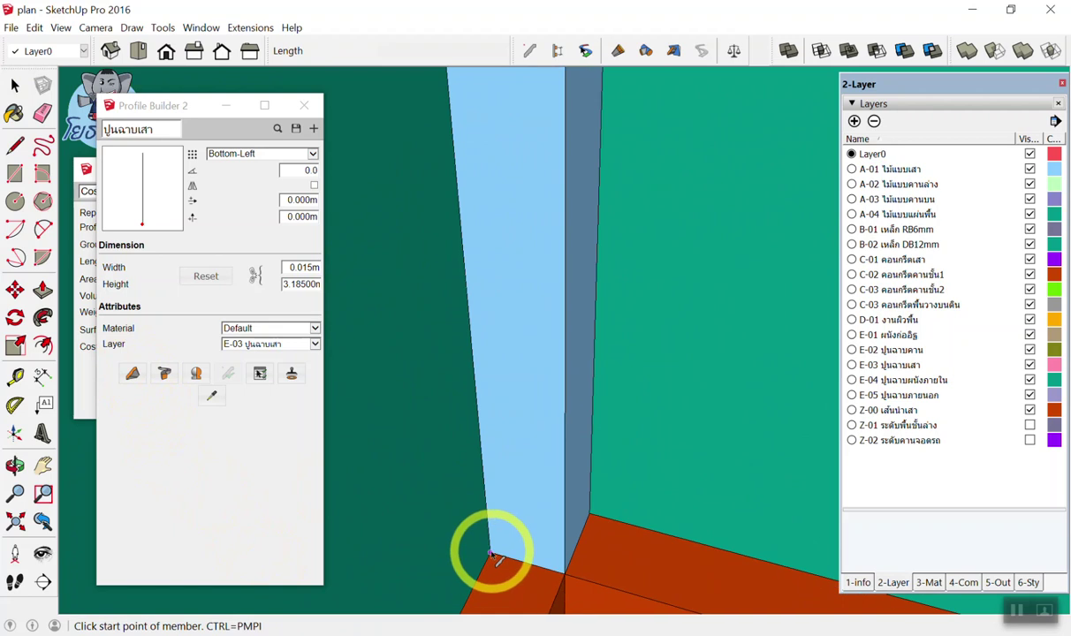
pyautogui.click(488, 555)
pyautogui.moveTo(565, 576); pyautogui.dragTo(538, 521, button='middle')
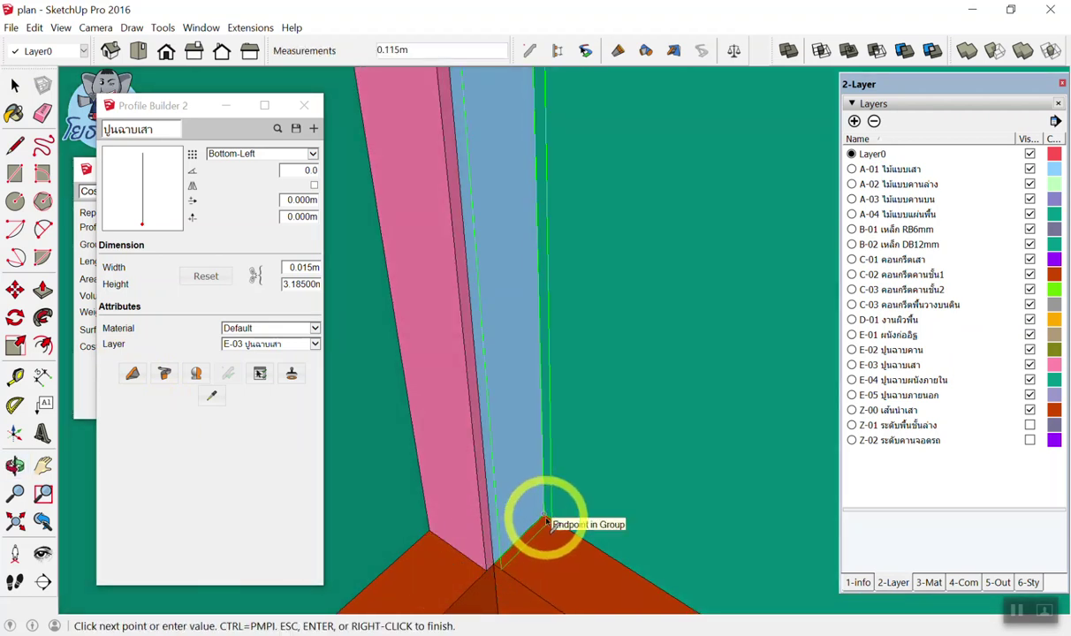
pyautogui.scroll(-5, 556, 538)
pyautogui.press('space')
pyautogui.scroll(-2, 566, 550)
# Select the old 3.200 m pink plaster column and delete it
pyautogui.moveTo(549, 307)
pyautogui.mouseDown(button='middle')
pyautogui.moveTo(522, 276)
pyautogui.moveTo(511, 288)
pyautogui.mouseUp(button='middle')
pyautogui.scroll(3, 511, 289)
pyautogui.moveTo(530, 347); pyautogui.dragTo(514, 283, button='middle')
pyautogui.click(535, 325)
pyautogui.scroll(2, 528, 322)
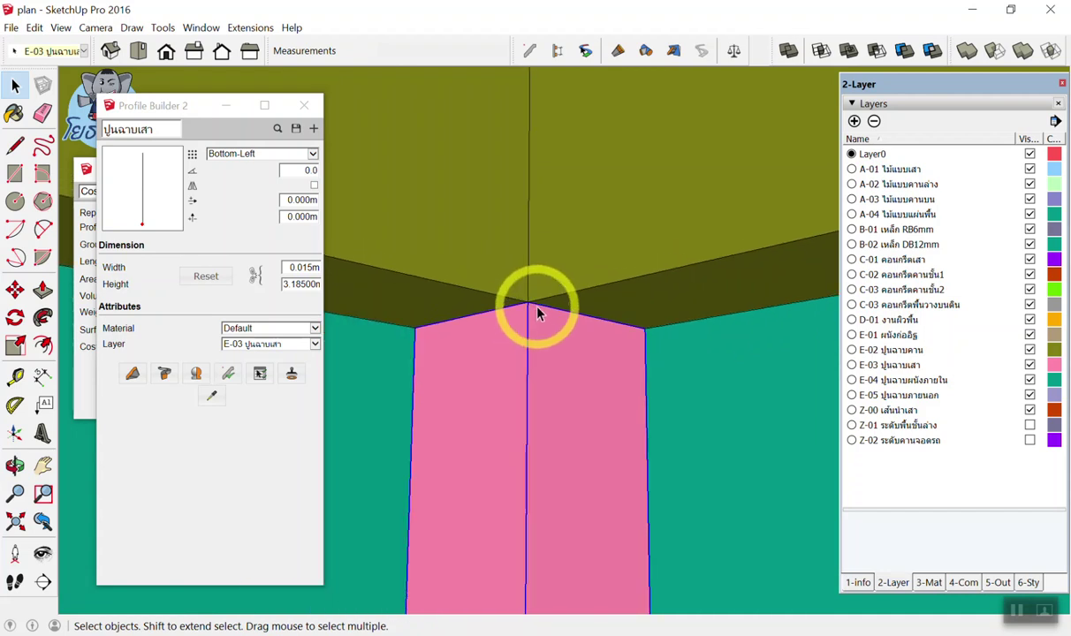
pyautogui.scroll(2, 540, 311)
pyautogui.scroll(2, 545, 295)
pyautogui.scroll(2, 552, 296)
pyautogui.scroll(2, 543, 270)
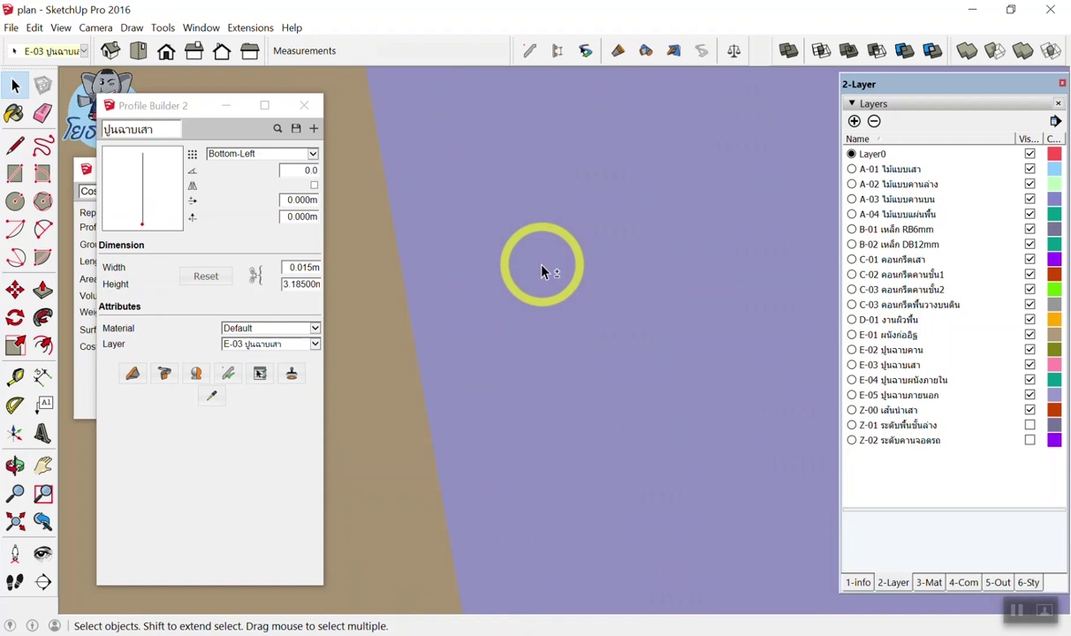
pyautogui.scroll(-5, 543, 271)
pyautogui.moveTo(542, 251)
pyautogui.mouseDown(button='middle')
pyautogui.moveTo(563, 319)
pyautogui.moveTo(837, 410)
pyautogui.moveTo(640, 322)
pyautogui.moveTo(521, 311)
pyautogui.moveTo(651, 296)
pyautogui.mouseUp(button='middle')
pyautogui.scroll(2, 676, 303)
pyautogui.scroll(2, 638, 312)
pyautogui.scroll(2, 586, 376)
pyautogui.scroll(2, 584, 375)
pyautogui.moveTo(584, 376); pyautogui.dragTo(611, 347, button='middle')
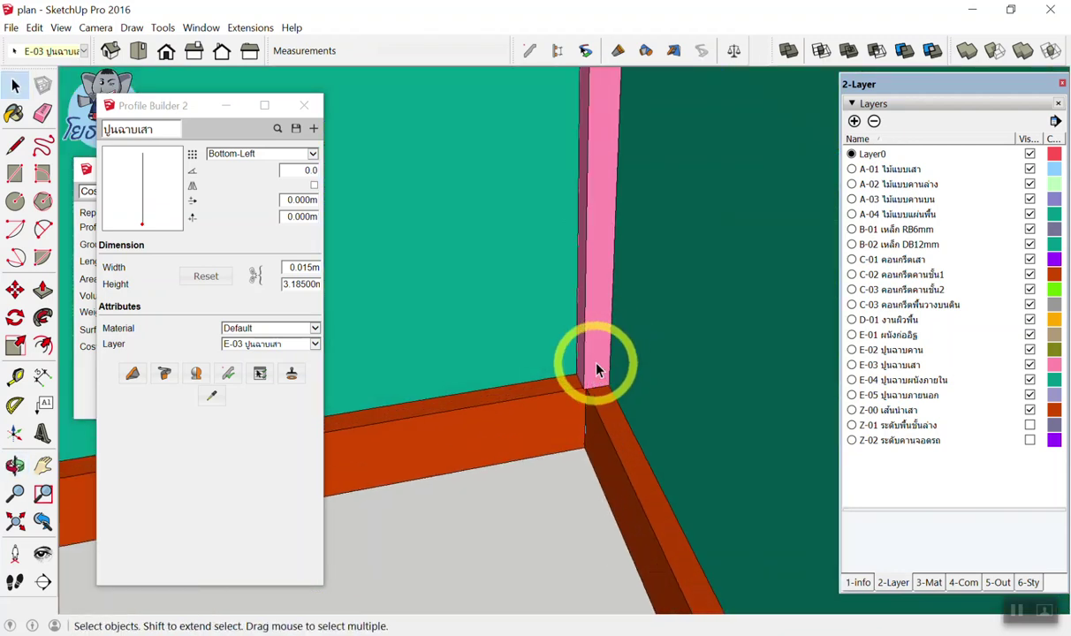
pyautogui.scroll(2, 597, 370)
pyautogui.press('Delete')
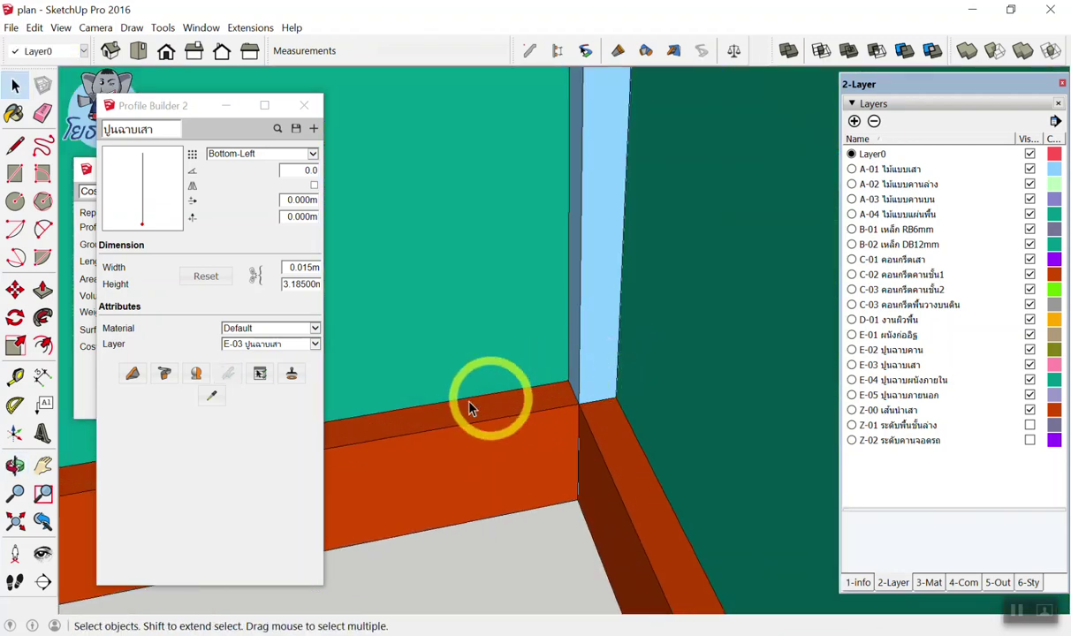
# Build a new 3.185 m pink plaster strip starting from the wall corner
pyautogui.click(132, 374)
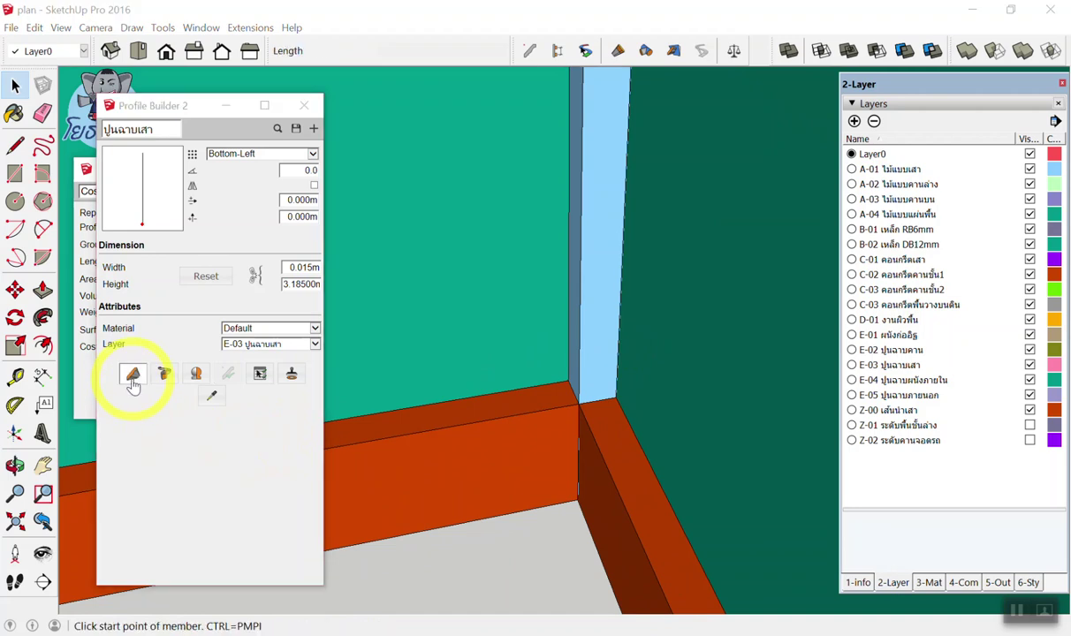
pyautogui.scroll(1, 564, 395)
pyautogui.scroll(1, 564, 395)
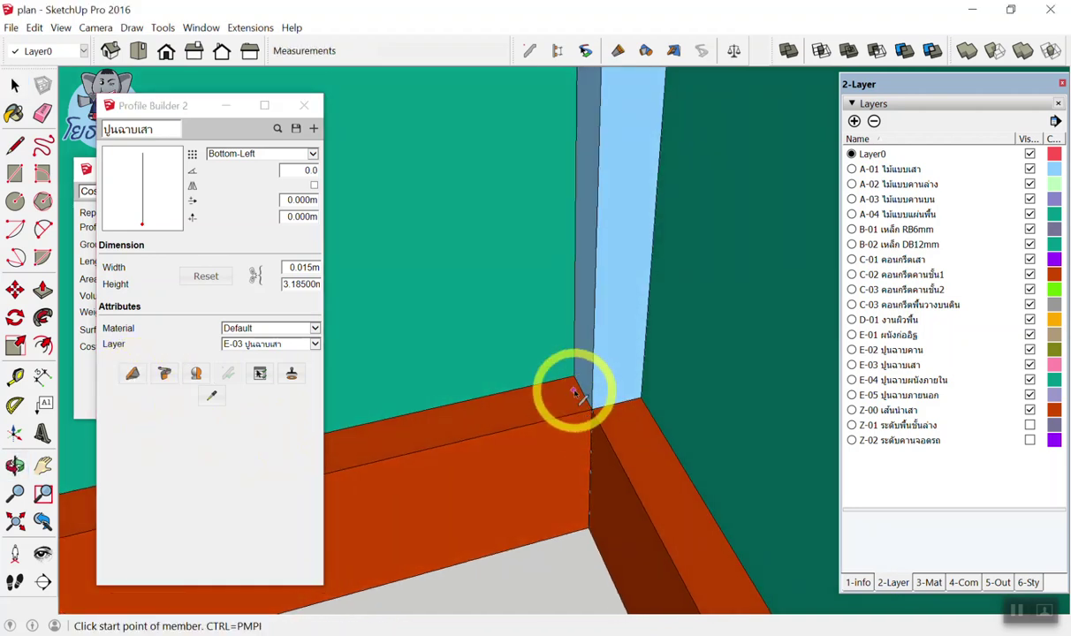
pyautogui.click(574, 375)
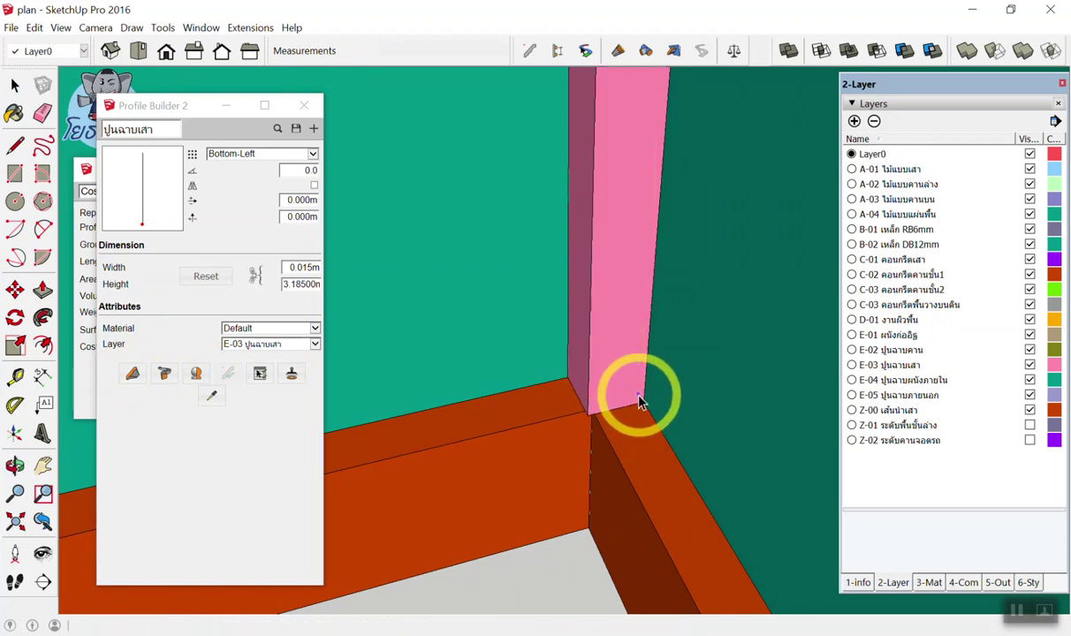
pyautogui.press('space')
pyautogui.scroll(-2, 564, 366)
pyautogui.scroll(-1, 685, 369)
pyautogui.scroll(-2, 684, 369)
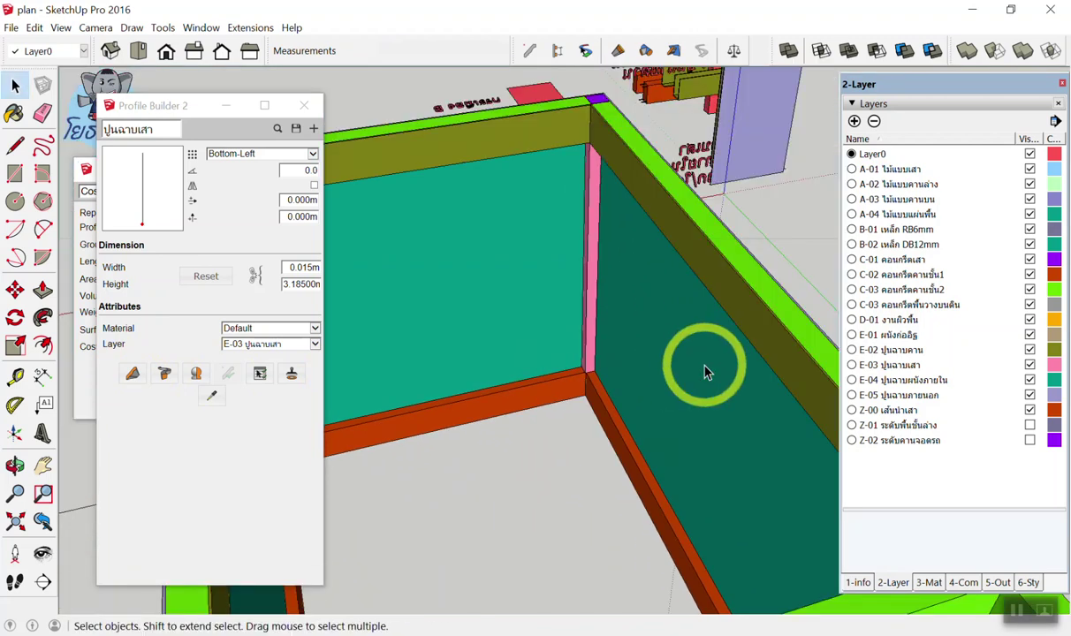
# Orbit and zoom around the wall box, then switch to the standard Top view
pyautogui.moveTo(704, 371)
pyautogui.mouseDown(button='middle')
pyautogui.moveTo(681, 318)
pyautogui.moveTo(532, 397)
pyautogui.moveTo(690, 377)
pyautogui.moveTo(563, 454)
pyautogui.moveTo(509, 422)
pyautogui.moveTo(390, 402)
pyautogui.moveTo(400, 320)
pyautogui.moveTo(513, 300)
pyautogui.mouseUp(button='middle')
pyautogui.scroll(2, 512, 300)
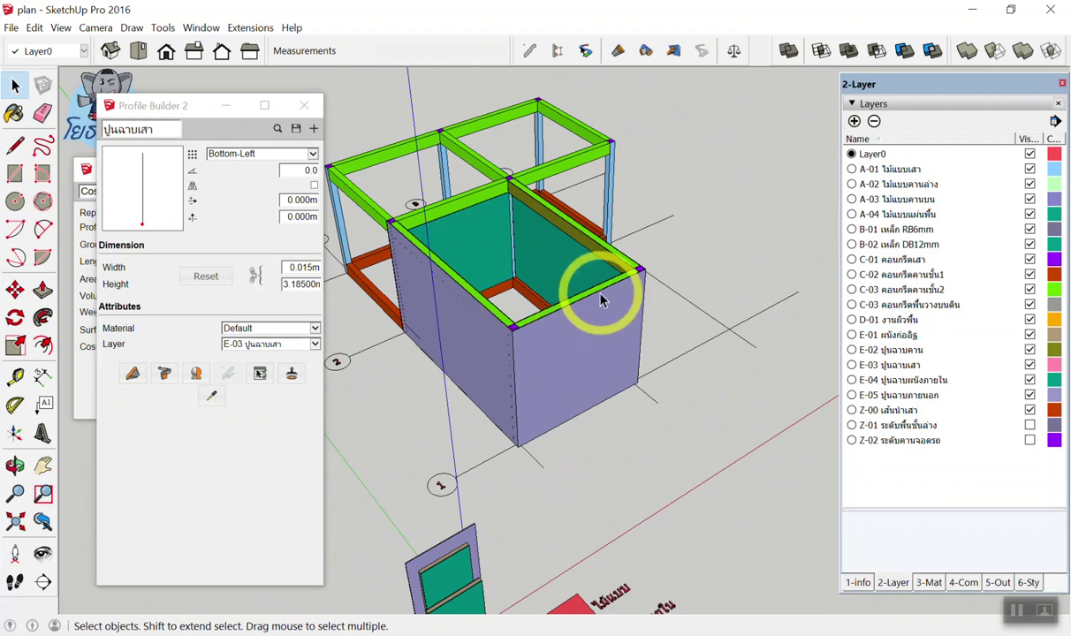
pyautogui.scroll(-3, 602, 296)
pyautogui.moveTo(626, 311)
pyautogui.mouseDown(button='middle')
pyautogui.moveTo(491, 313)
pyautogui.moveTo(671, 357)
pyautogui.moveTo(576, 370)
pyautogui.moveTo(557, 390)
pyautogui.moveTo(643, 420)
pyautogui.moveTo(624, 429)
pyautogui.mouseUp(button='middle')
pyautogui.scroll(2, 636, 450)
pyautogui.scroll(1, 640, 437)
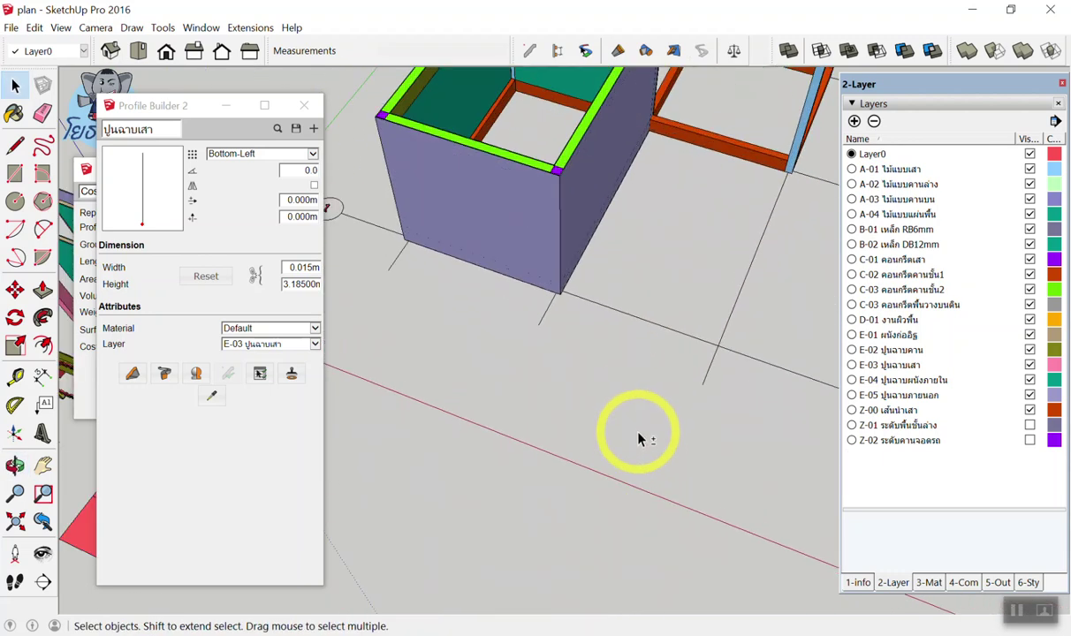
pyautogui.press('F2')
pyautogui.scroll(2, 698, 463)
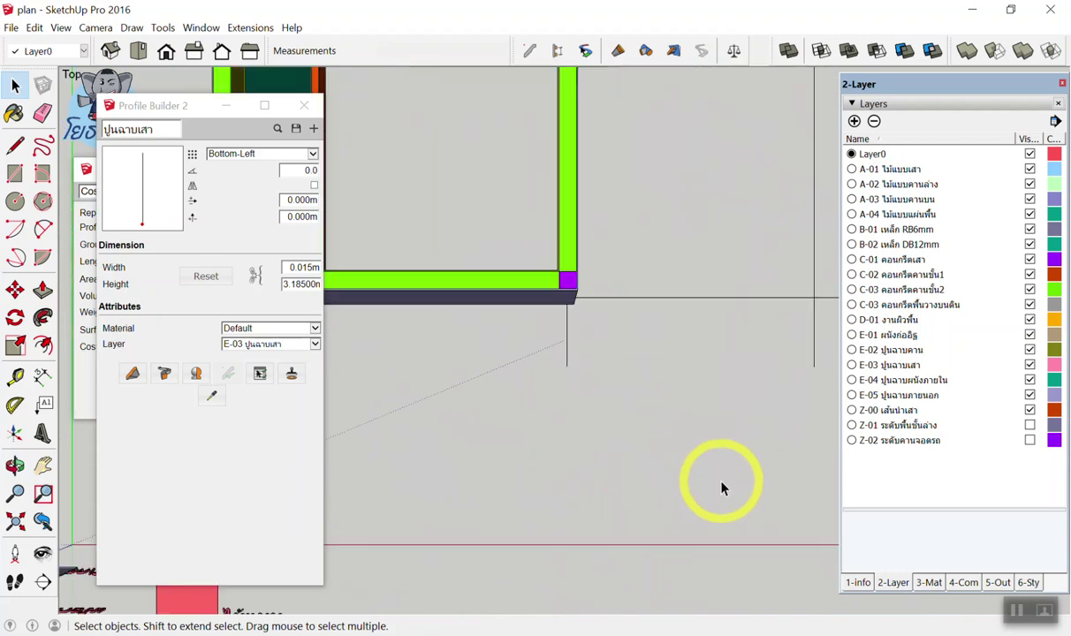
pyautogui.scroll(2, 707, 477)
pyautogui.scroll(1, 685, 461)
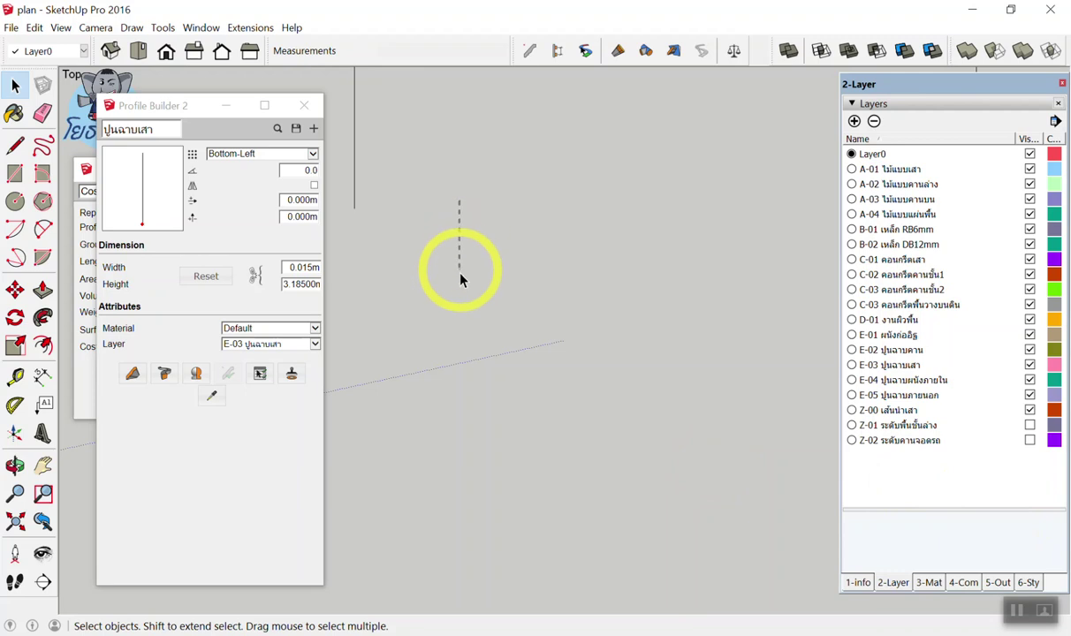
pyautogui.moveTo(425, 200)
pyautogui.mouseDown()
pyautogui.moveTo(430, 267)
pyautogui.moveTo(482, 272)
pyautogui.moveTo(508, 228)
pyautogui.moveTo(682, 222)
pyautogui.moveTo(530, 195)
pyautogui.moveTo(693, 192)
pyautogui.mouseUp()
pyautogui.moveTo(657, 152); pyautogui.dragTo(655, 270)
pyautogui.moveTo(658, 205); pyautogui.dragTo(684, 174)
pyautogui.moveTo(652, 234)
pyautogui.mouseDown()
pyautogui.moveTo(685, 211)
pyautogui.moveTo(732, 216)
pyautogui.moveTo(755, 189)
pyautogui.moveTo(707, 193)
pyautogui.mouseUp()
pyautogui.moveTo(391, 189)
pyautogui.mouseDown()
pyautogui.moveTo(389, 279)
pyautogui.moveTo(404, 200)
pyautogui.mouseUp()
pyautogui.moveTo(365, 283); pyautogui.dragTo(415, 276)
pyautogui.moveTo(354, 231); pyautogui.dragTo(395, 249)
pyautogui.click(362, 257)
pyautogui.moveTo(440, 299)
pyautogui.mouseDown()
pyautogui.moveTo(441, 327)
pyautogui.moveTo(483, 310)
pyautogui.moveTo(478, 346)
pyautogui.moveTo(442, 353)
pyautogui.moveTo(490, 376)
pyautogui.mouseUp()
pyautogui.click(482, 378)
pyautogui.moveTo(504, 228)
pyautogui.mouseDown()
pyautogui.moveTo(497, 305)
pyautogui.moveTo(527, 329)
pyautogui.mouseUp()
pyautogui.click(519, 315)
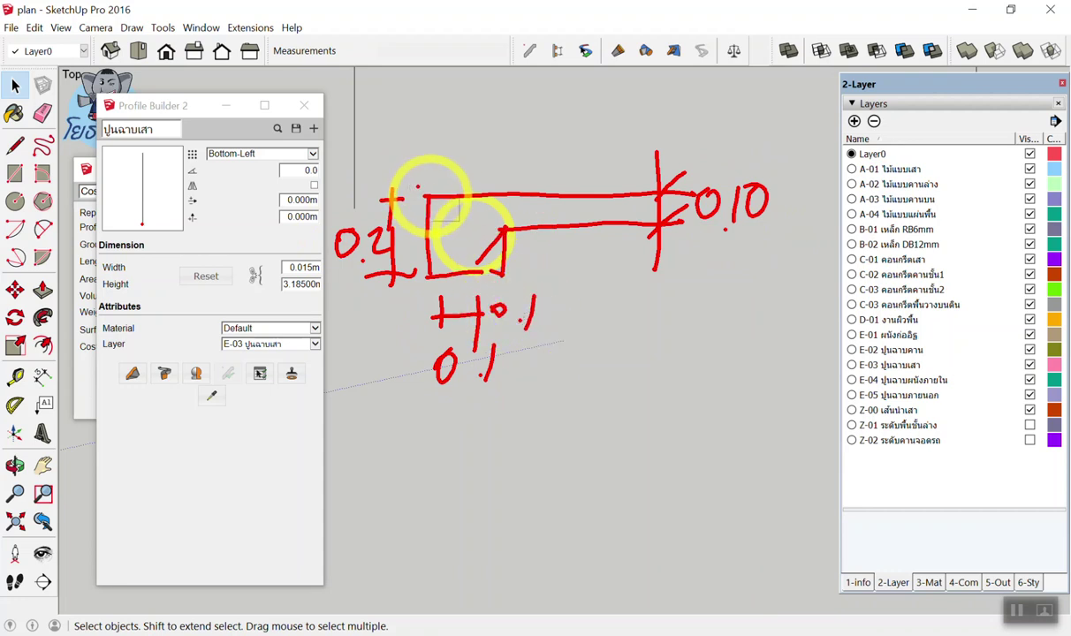
pyautogui.moveTo(496, 254); pyautogui.dragTo(470, 276)
pyautogui.moveTo(482, 170); pyautogui.dragTo(477, 181)
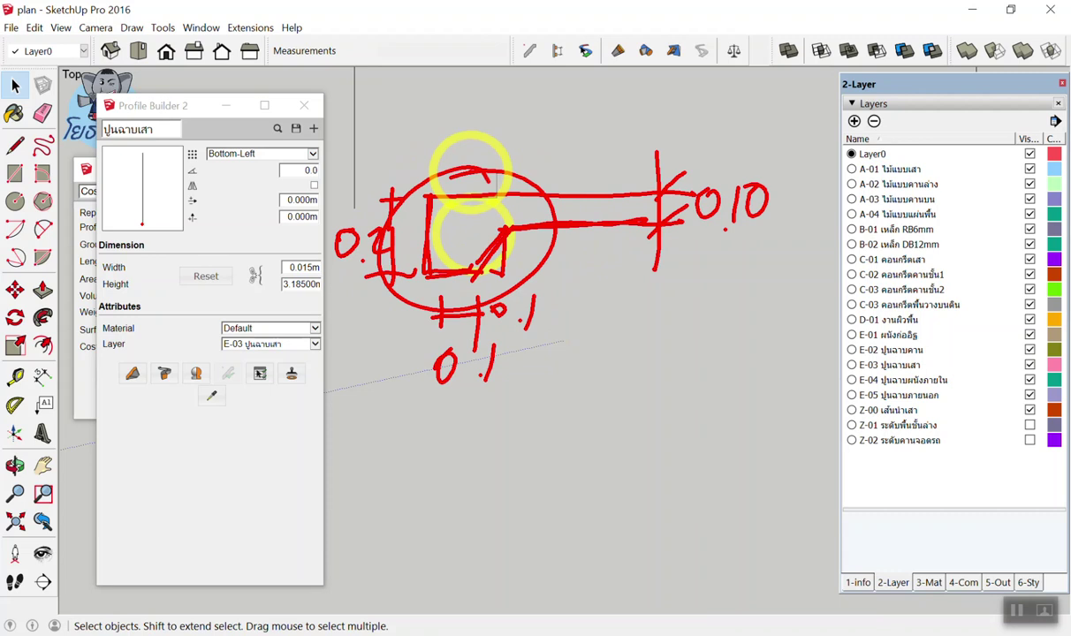
pyautogui.press('Escape')
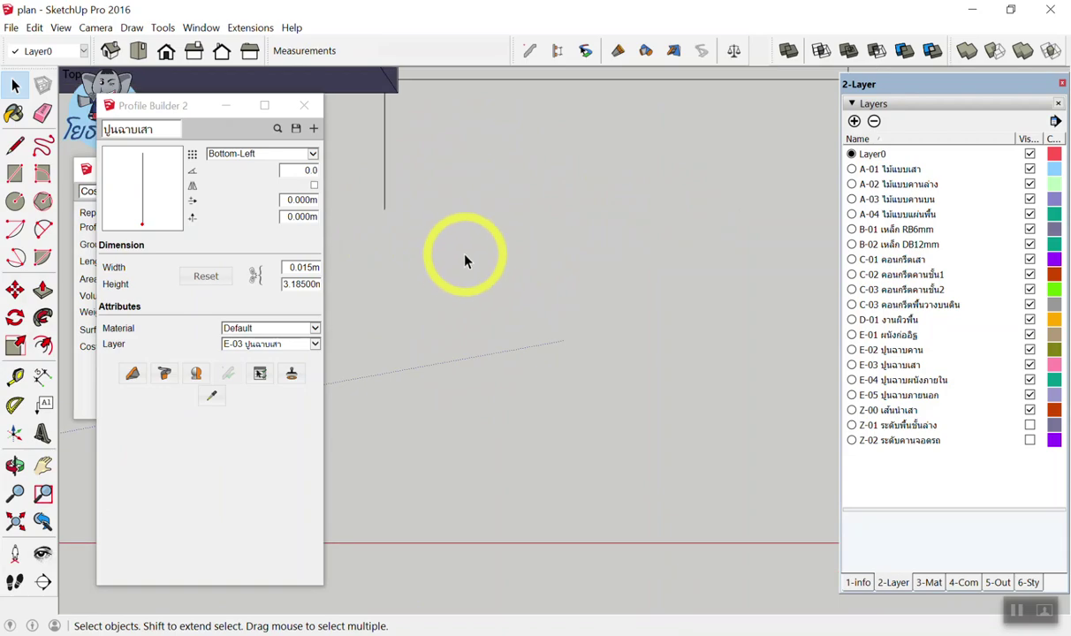
# Orbit to a 3D view of the box frame and turn off Color by layer in the Layers panel
pyautogui.scroll(-5, 466, 258)
pyautogui.scroll(-3, 496, 291)
pyautogui.moveTo(499, 329)
pyautogui.mouseDown(button='middle')
pyautogui.moveTo(382, 119)
pyautogui.moveTo(508, 211)
pyautogui.moveTo(575, 162)
pyautogui.moveTo(490, 139)
pyautogui.mouseUp(button='middle')
pyautogui.scroll(3, 575, 162)
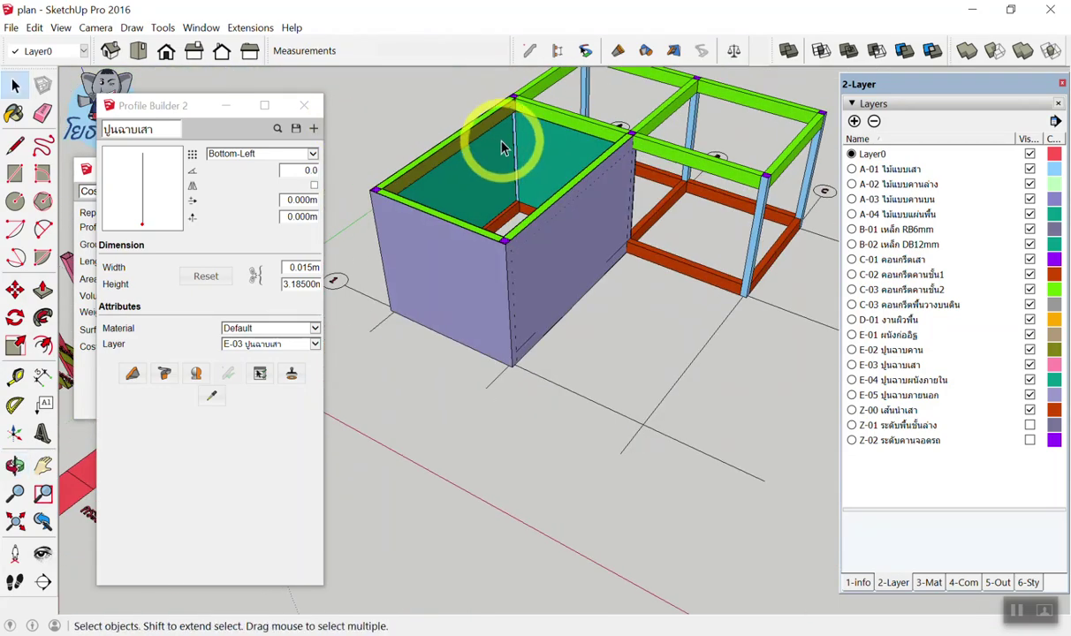
pyautogui.moveTo(581, 177)
pyautogui.mouseDown(button='middle')
pyautogui.moveTo(641, 203)
pyautogui.moveTo(672, 199)
pyautogui.mouseUp(button='middle')
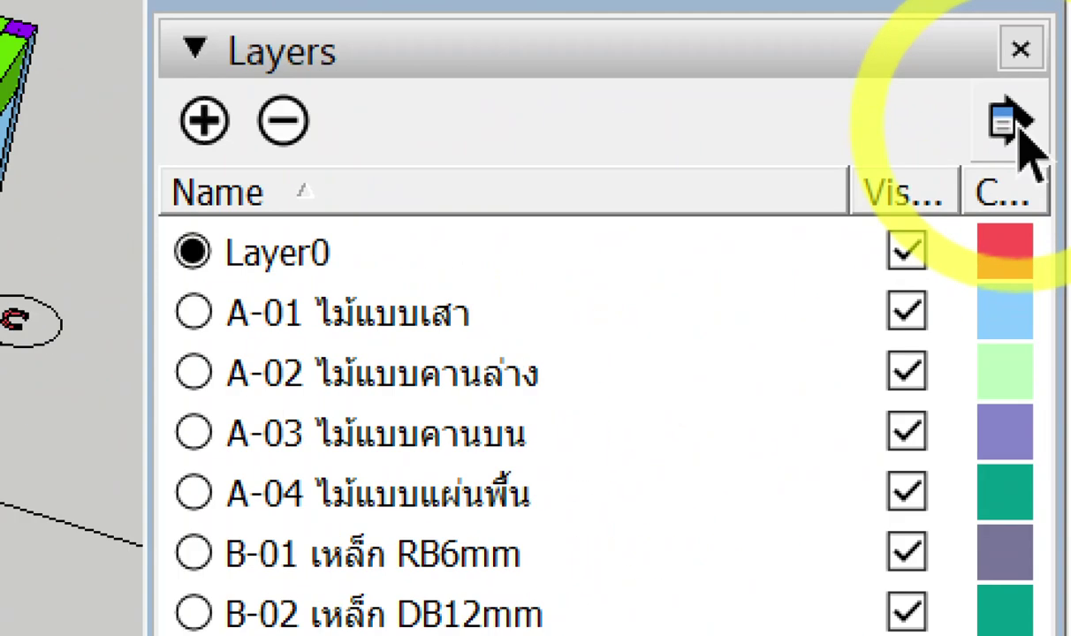
pyautogui.click(1018, 126)
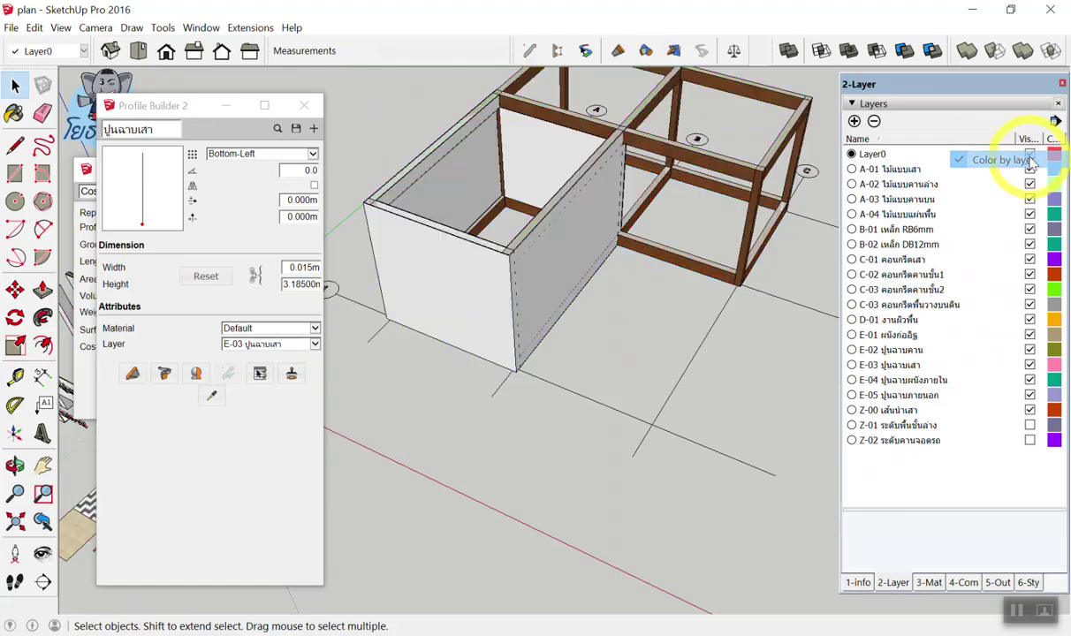
pyautogui.click(1031, 163)
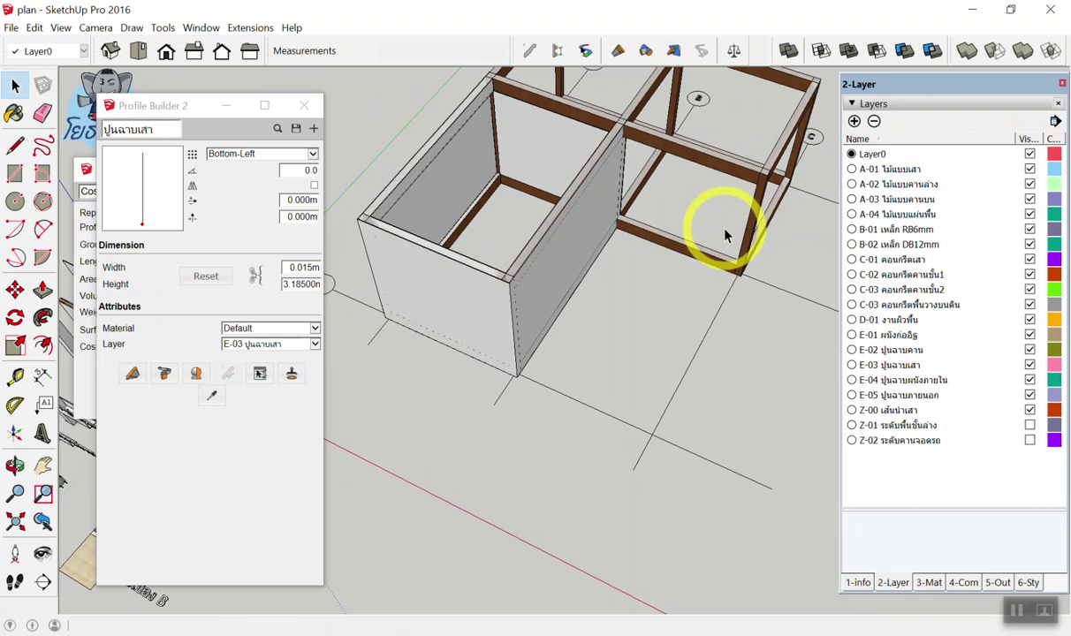
pyautogui.scroll(-2, 684, 231)
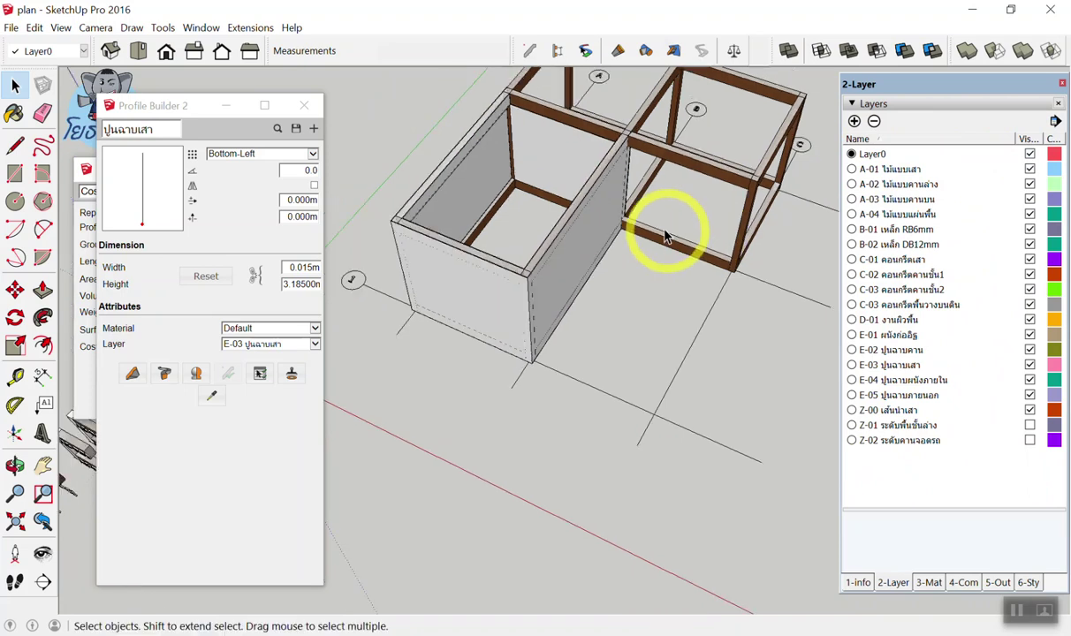
pyautogui.scroll(-2, 470, 231)
pyautogui.scroll(1, 557, 279)
pyautogui.scroll(-2, 707, 345)
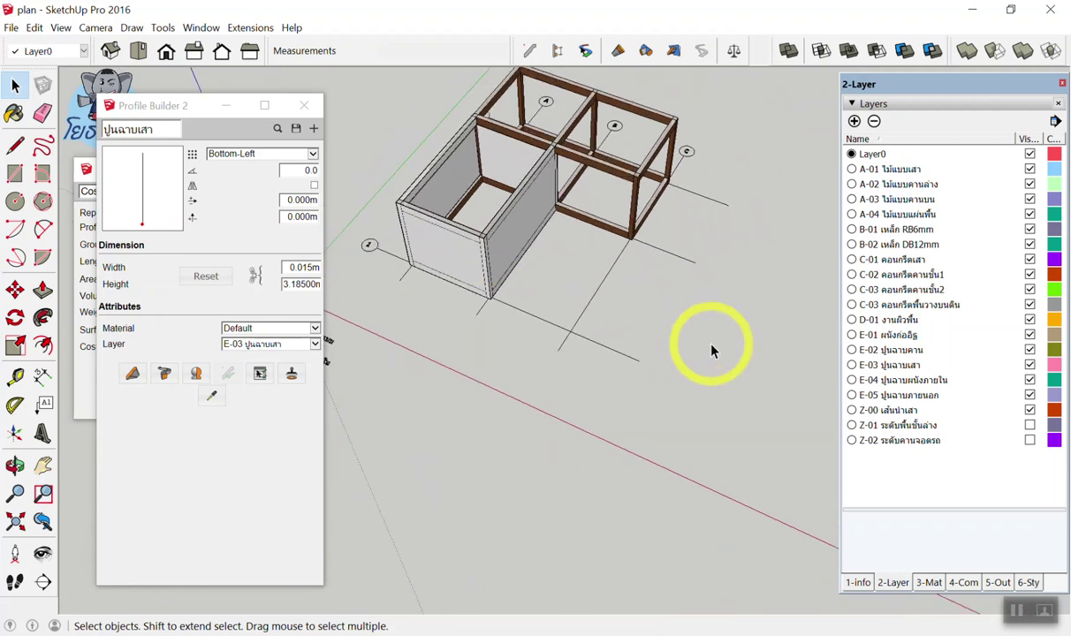
pyautogui.scroll(4, 638, 344)
# Draw a 4 m square on the ground, then delete its face and edges entirely
pyautogui.press('r')
pyautogui.click(490, 408)
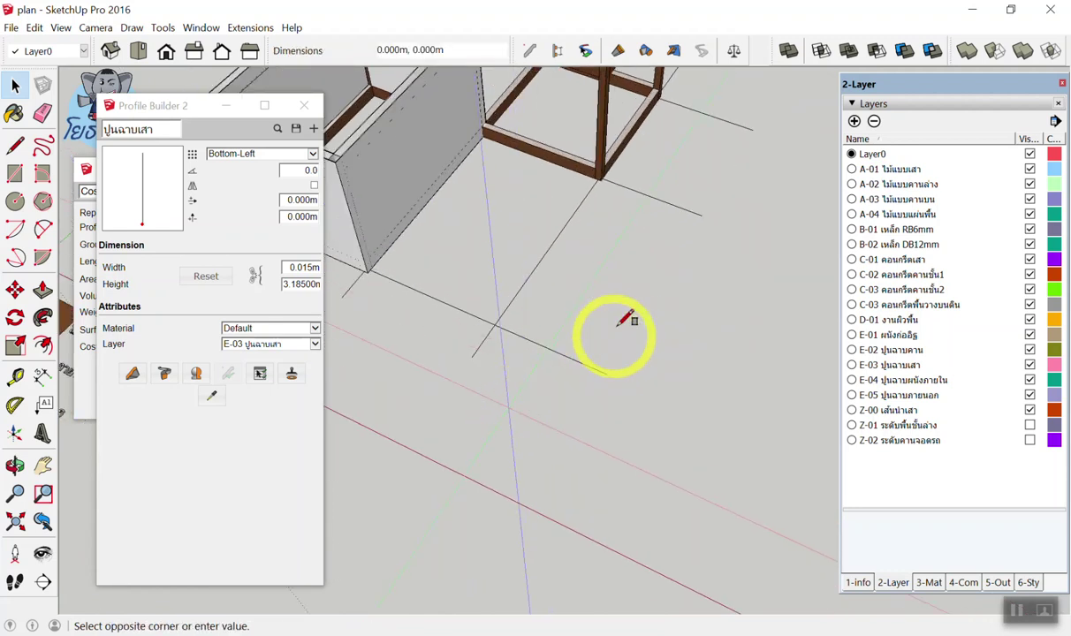
pyautogui.click(707, 329)
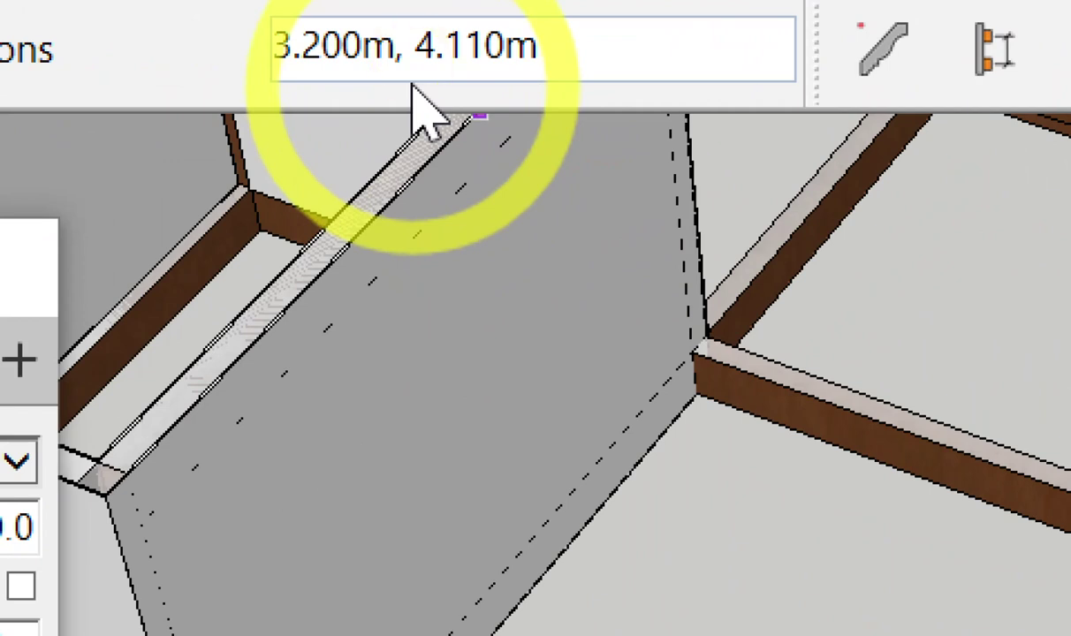
pyautogui.write('4,4')
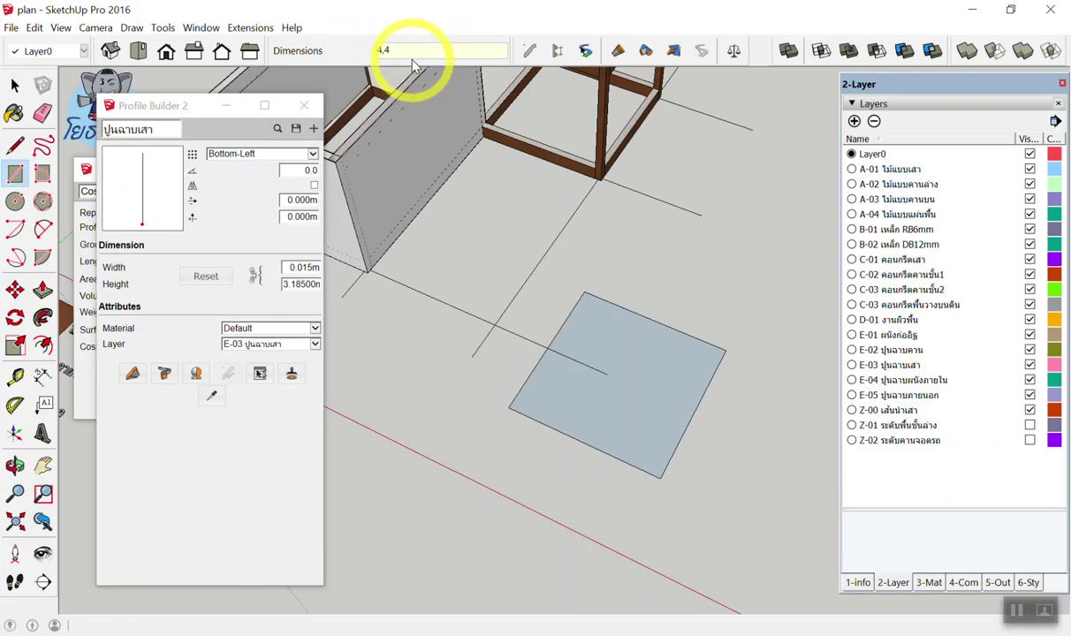
pyautogui.press('Return')
pyautogui.scroll(3, 661, 397)
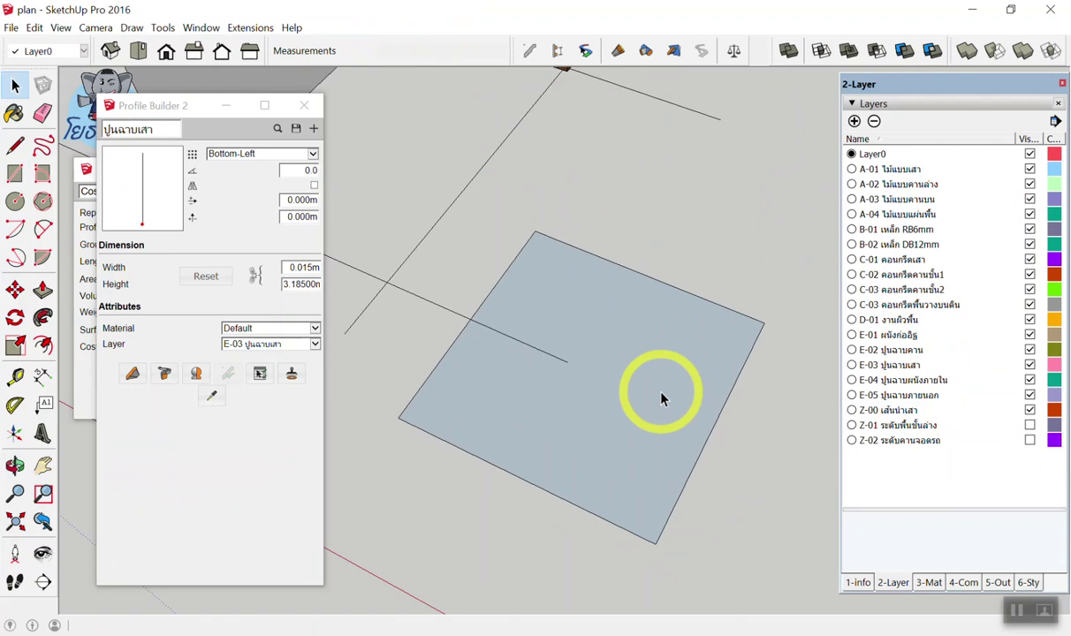
pyautogui.click(617, 371)
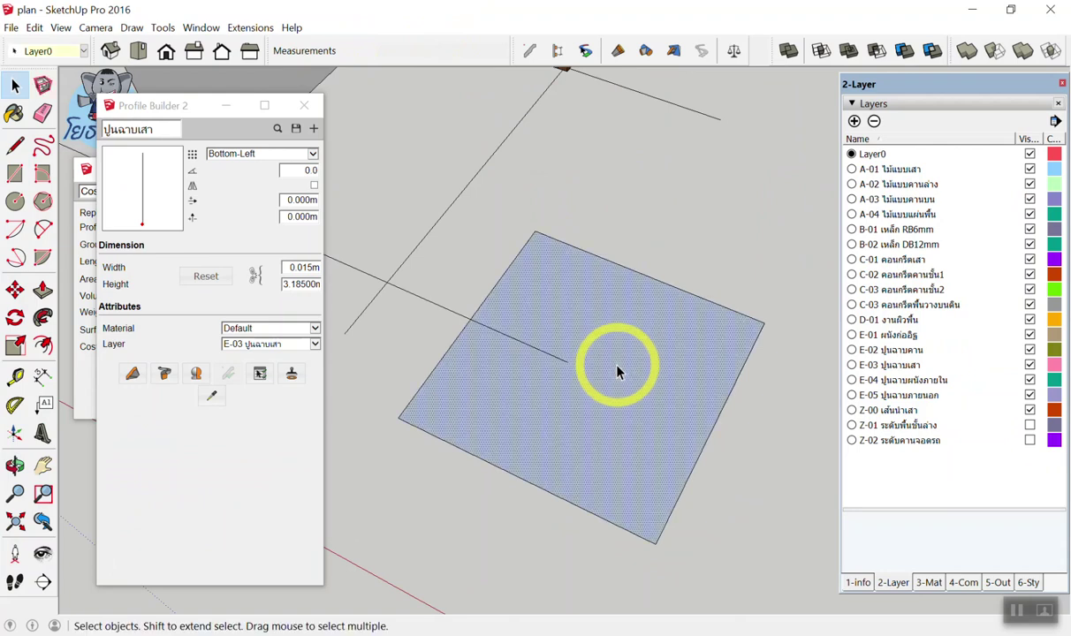
pyautogui.press('Delete')
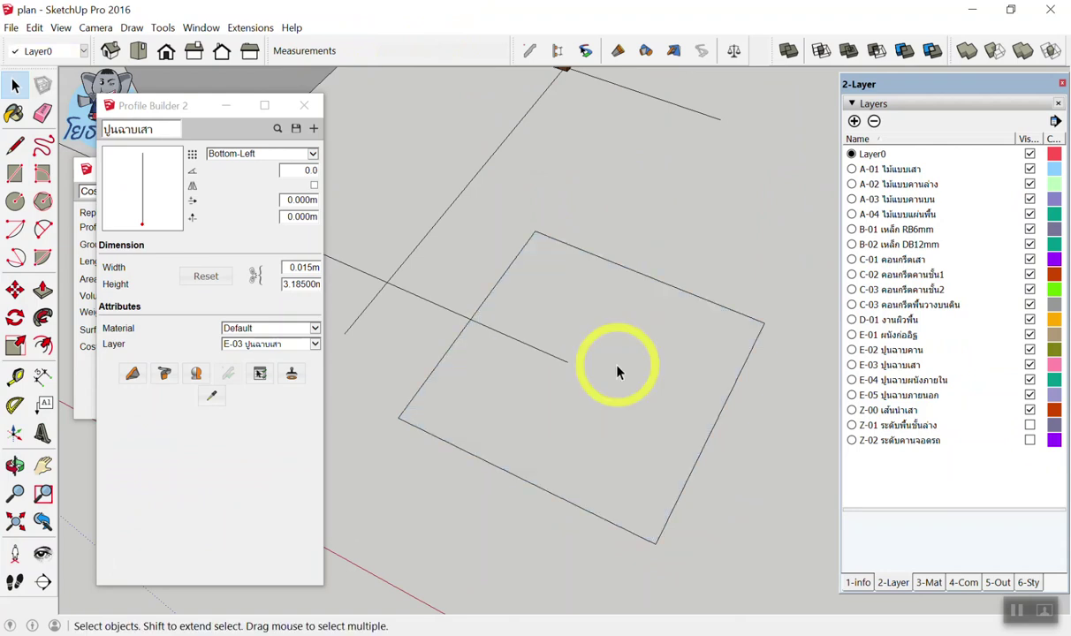
pyautogui.scroll(-3, 478, 179)
pyautogui.scroll(-2, 430, 180)
pyautogui.moveTo(428, 174); pyautogui.dragTo(620, 347)
pyautogui.press('Delete')
# Redraw a 4,4 m rectangle and delete its face, leaving only the edge outline
pyautogui.press('r')
pyautogui.click(565, 314)
pyautogui.click(681, 305)
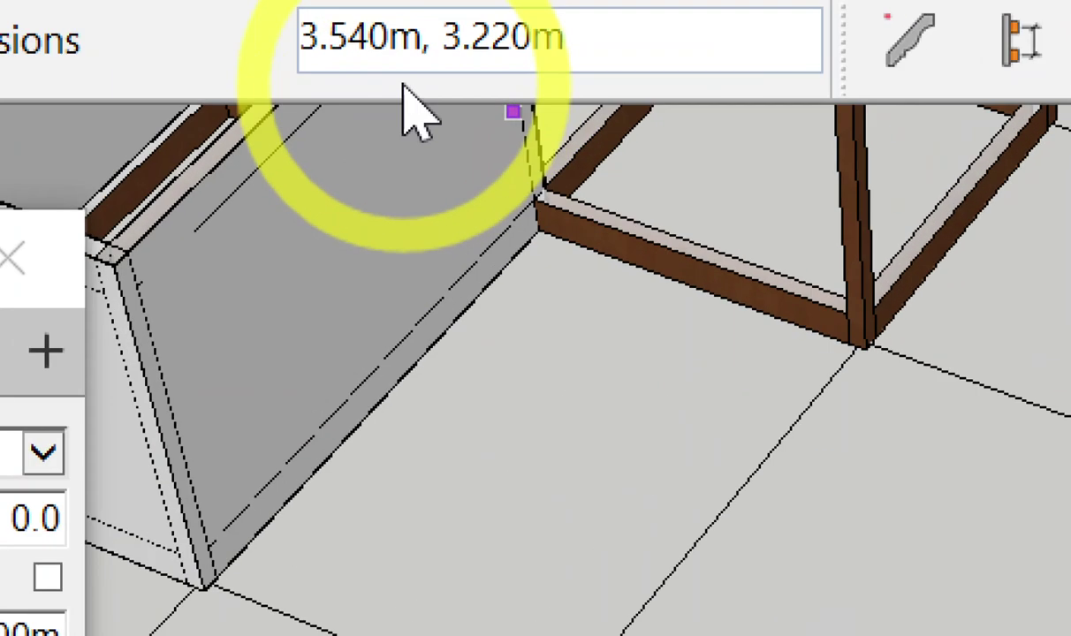
pyautogui.write('4,4')
pyautogui.press('Return')
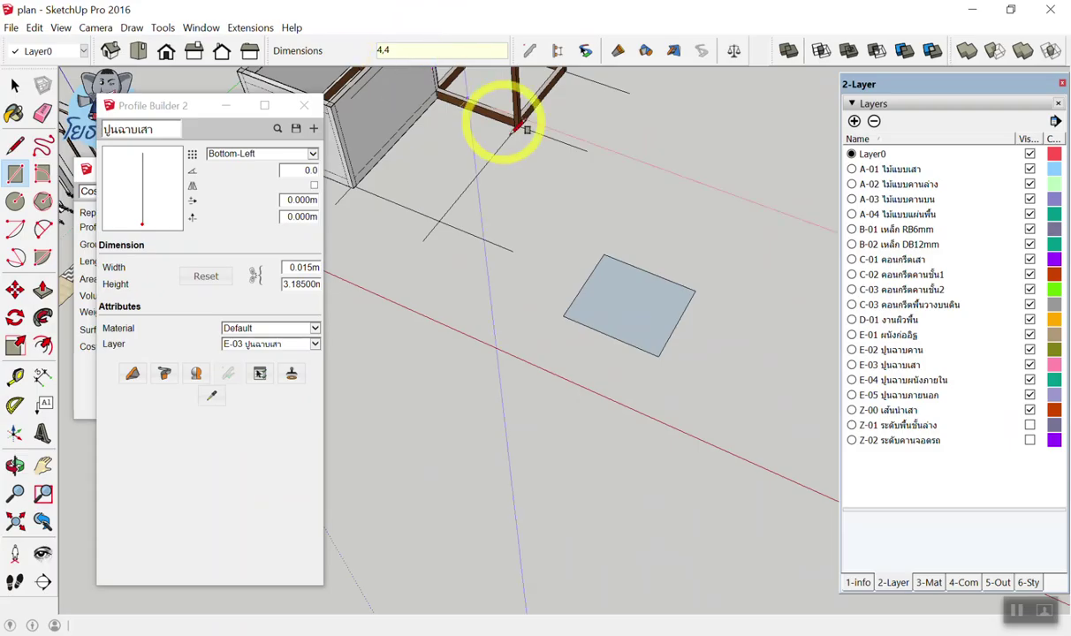
pyautogui.click(639, 306)
pyautogui.press('BackSpace')
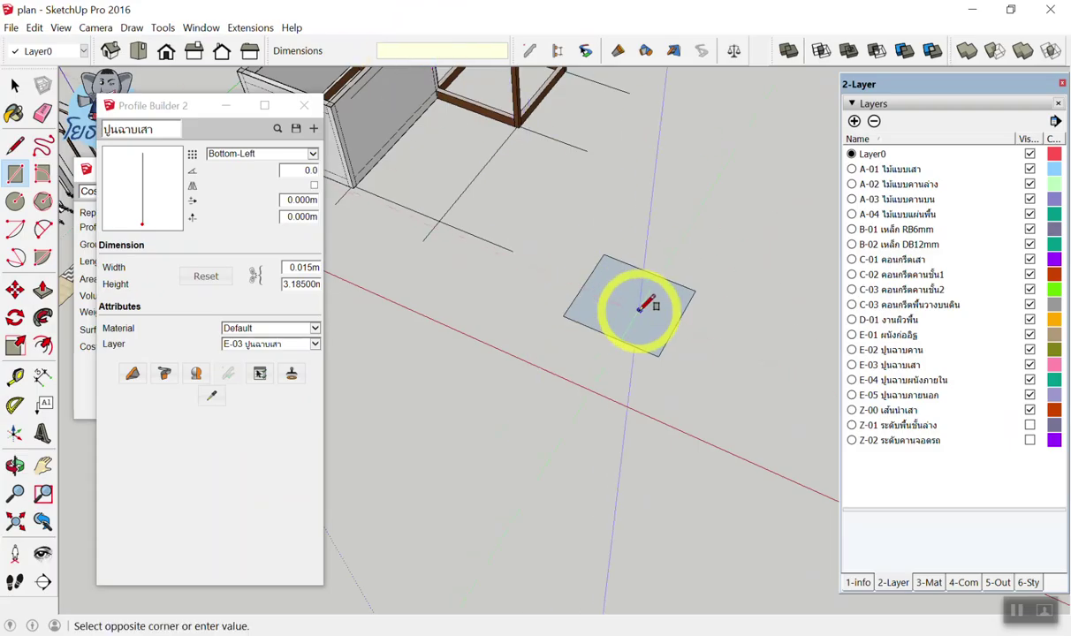
pyautogui.press('space')
pyautogui.press('Delete')
pyautogui.scroll(2, 704, 293)
pyautogui.scroll(2, 704, 293)
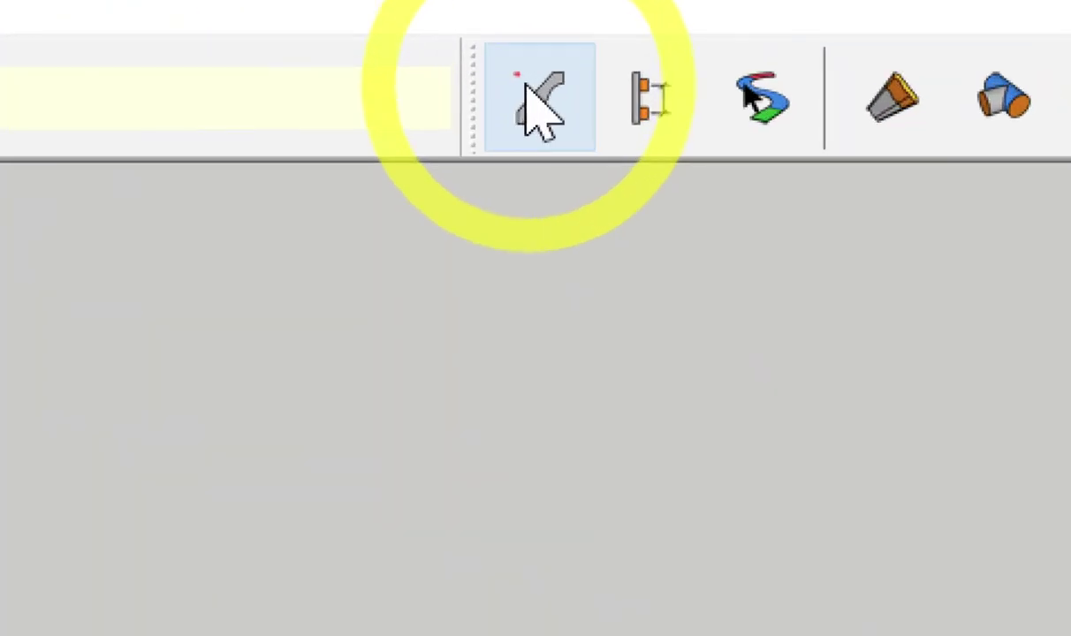
# Load the PM-Floor-Conner profile from Profile Builder's Profile Browser
pyautogui.click(535, 106)
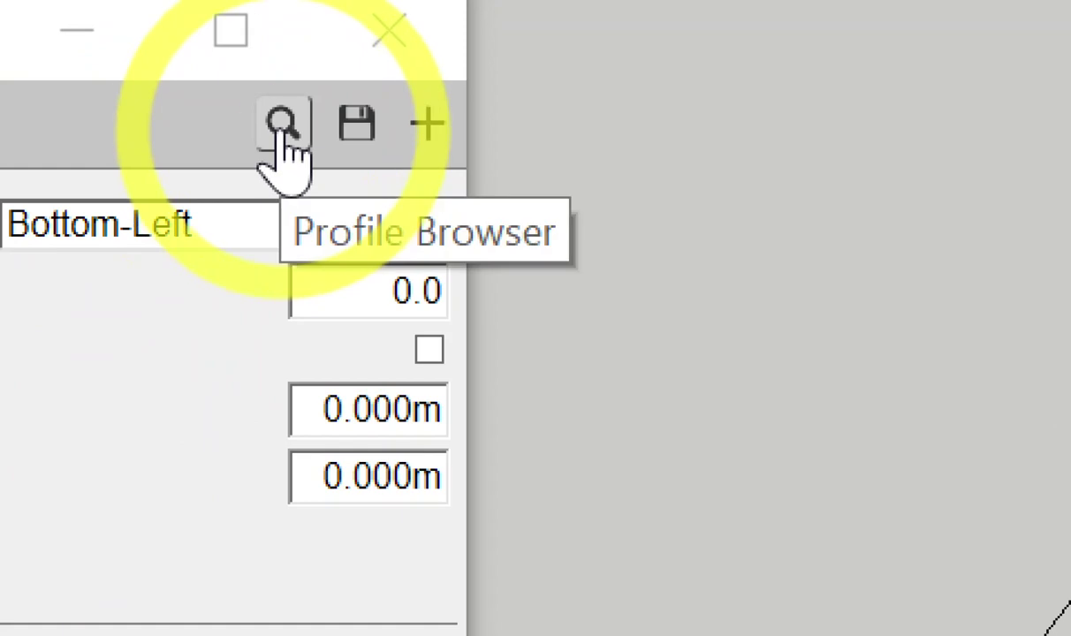
pyautogui.click(282, 131)
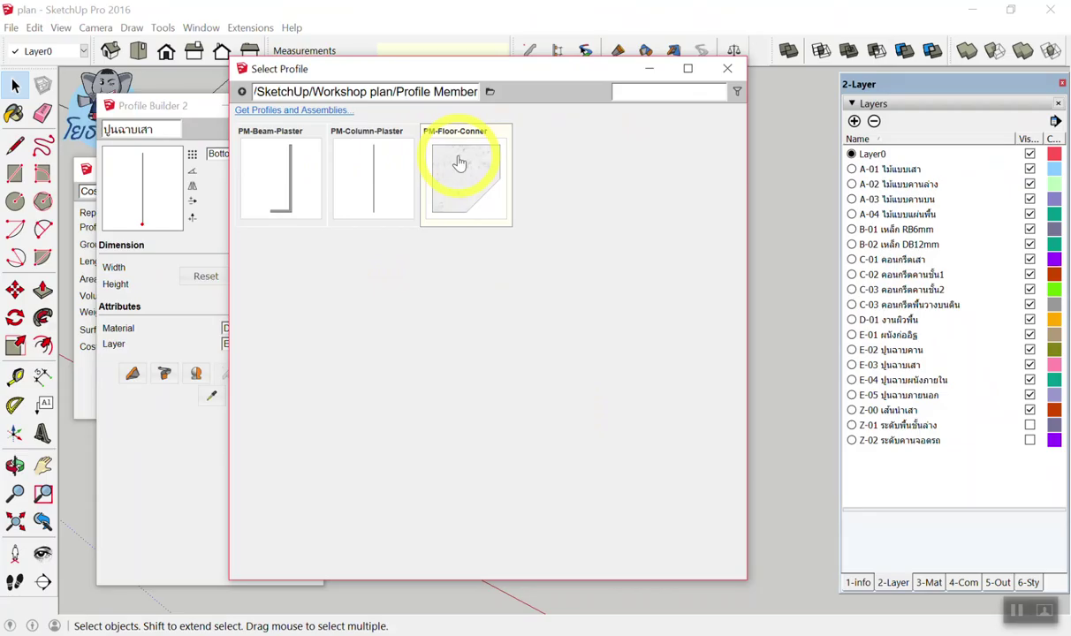
pyautogui.doubleClick(458, 162)
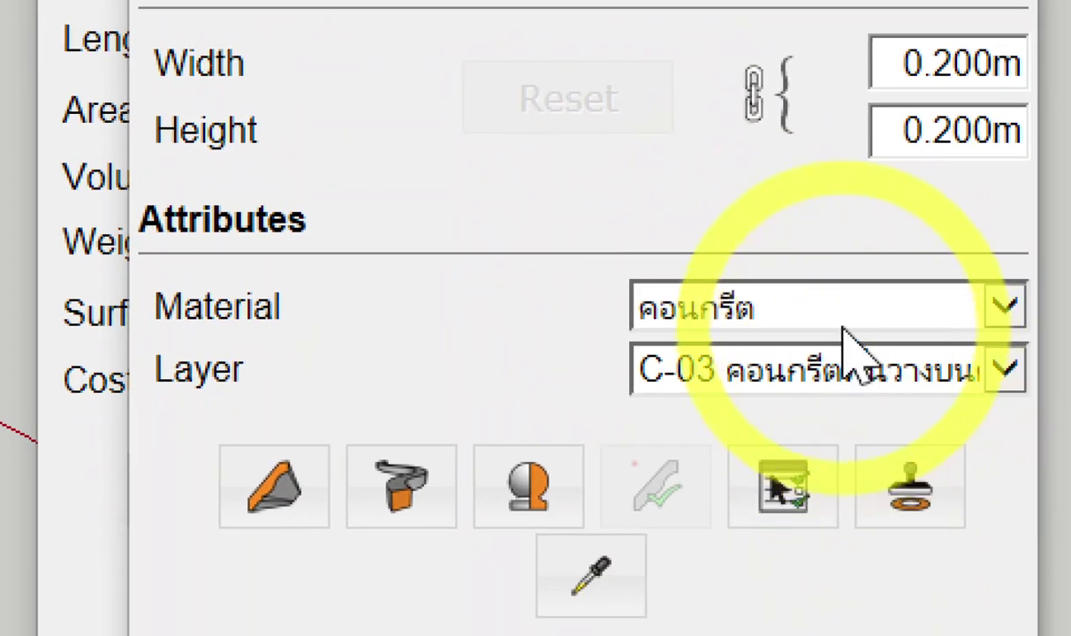
# Set the profile material to คอนกรีต and select the rectangle outline as the path
pyautogui.click(740, 311)
pyautogui.click(749, 141)
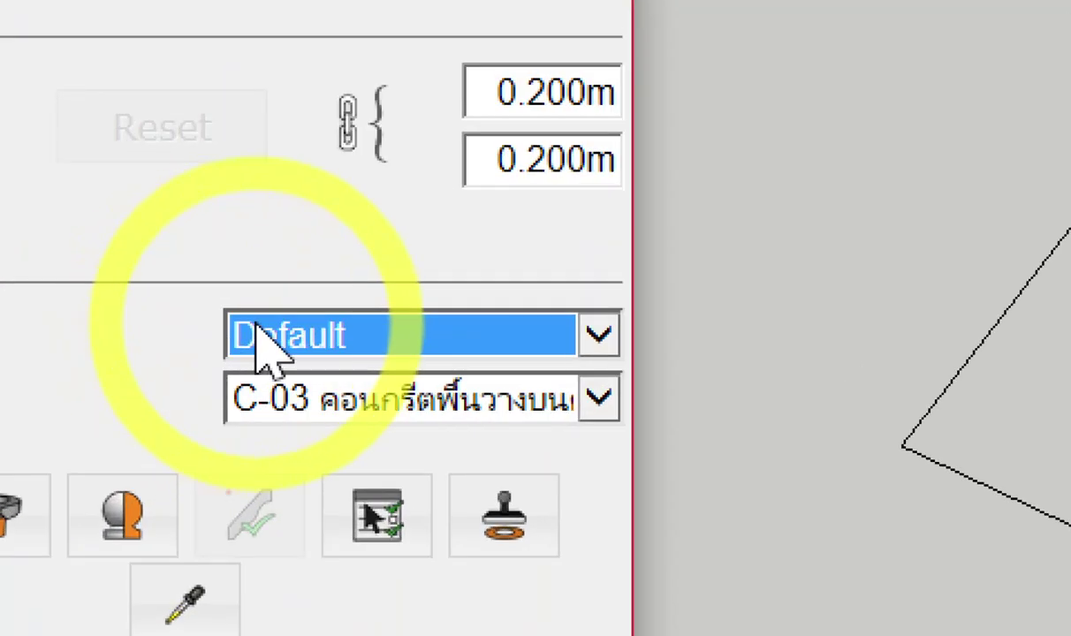
pyautogui.click(232, 328)
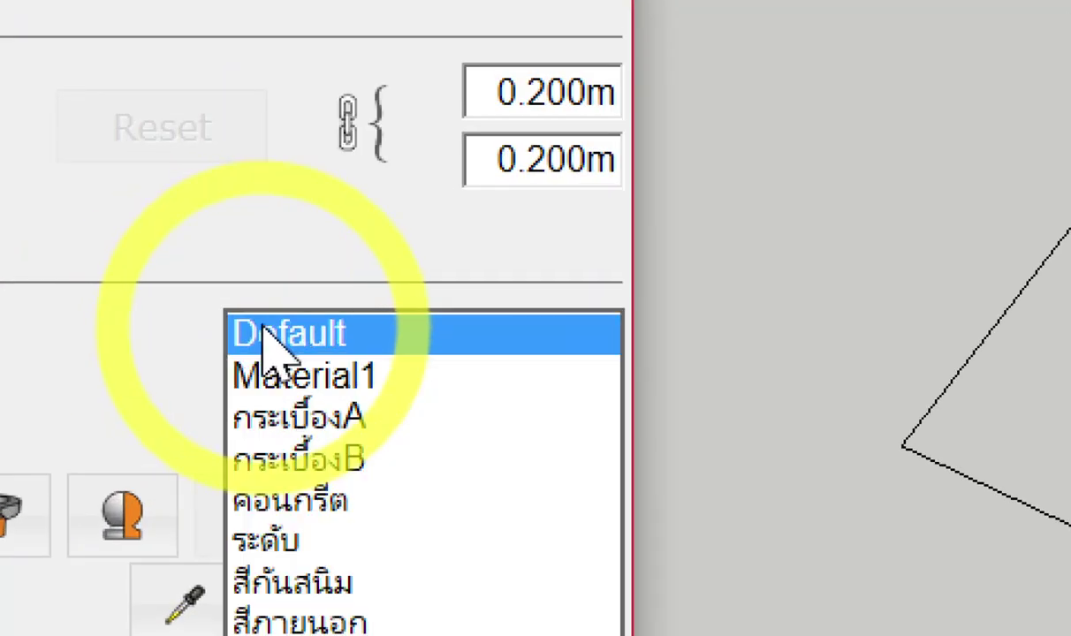
pyautogui.click(266, 500)
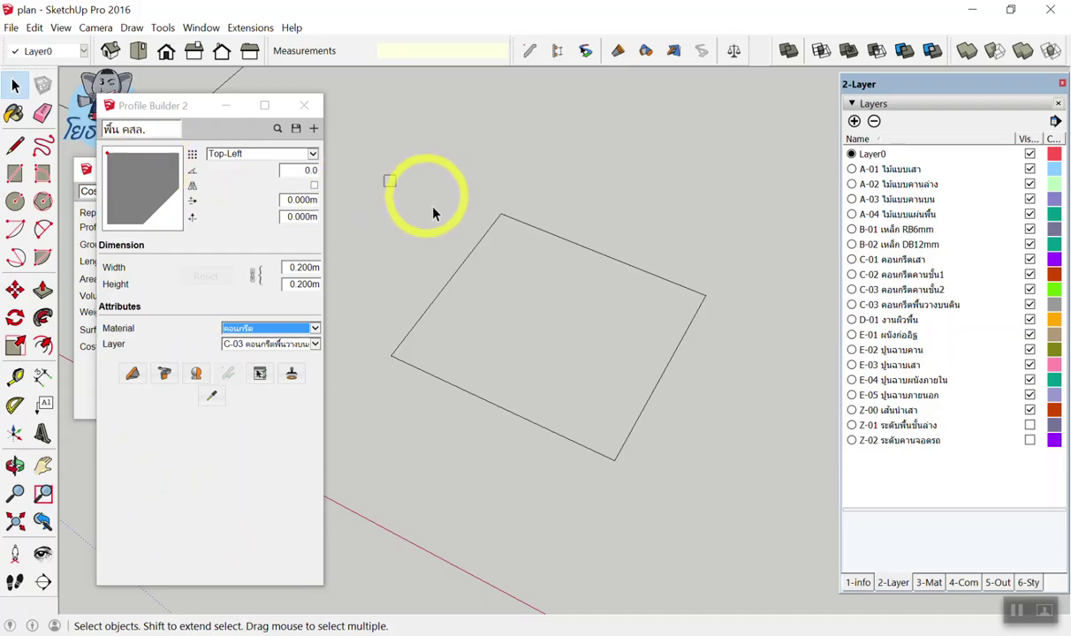
pyautogui.moveTo(386, 179); pyautogui.dragTo(767, 508)
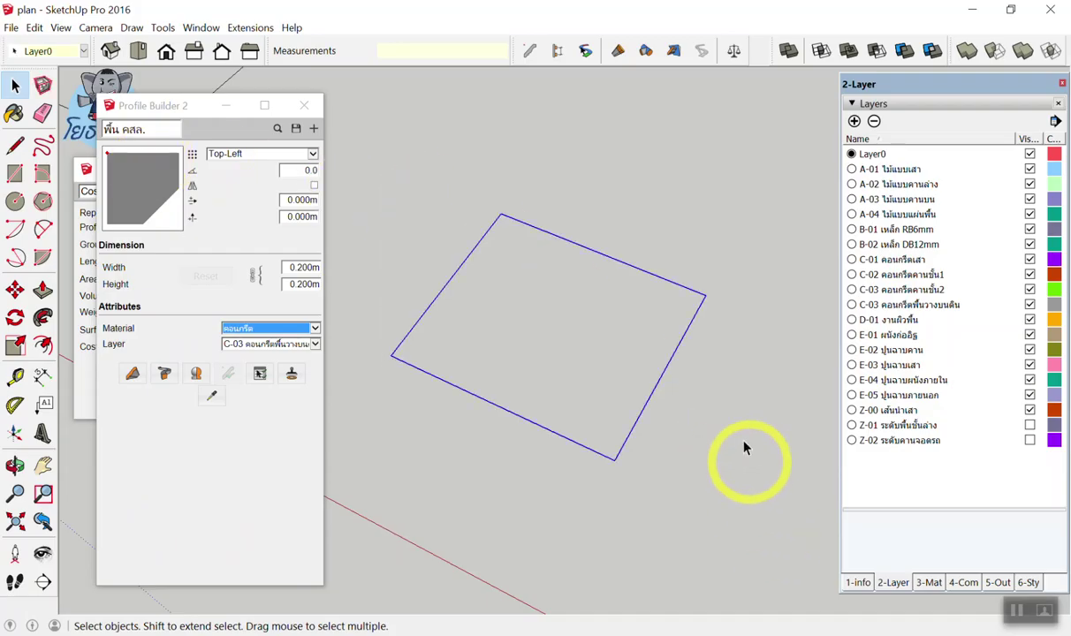
pyautogui.click(411, 211)
pyautogui.moveTo(376, 160); pyautogui.dragTo(756, 508)
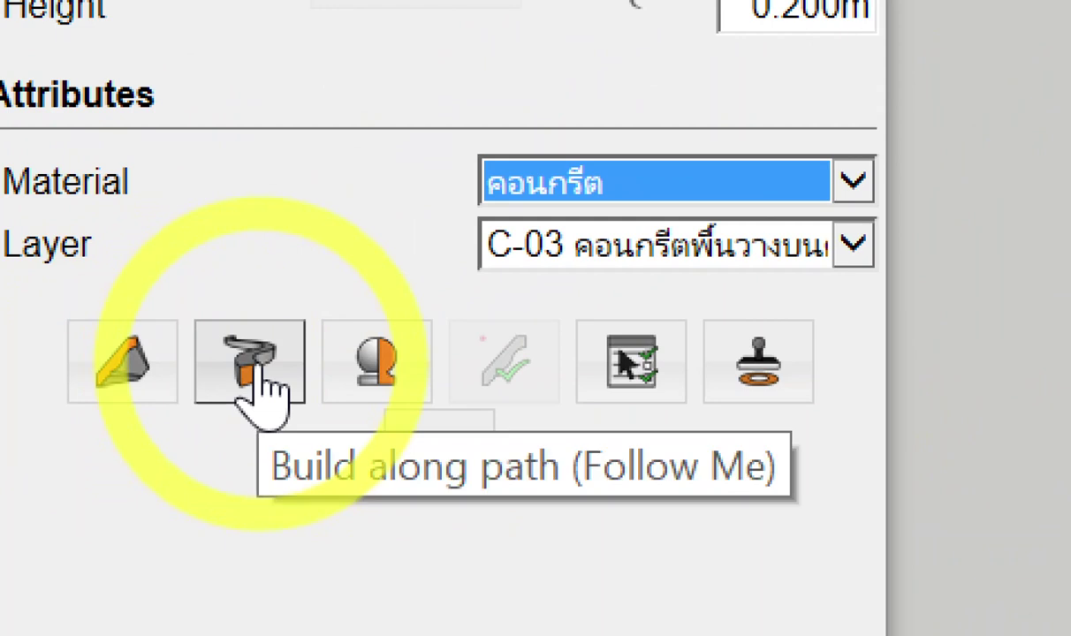
pyautogui.click(252, 371)
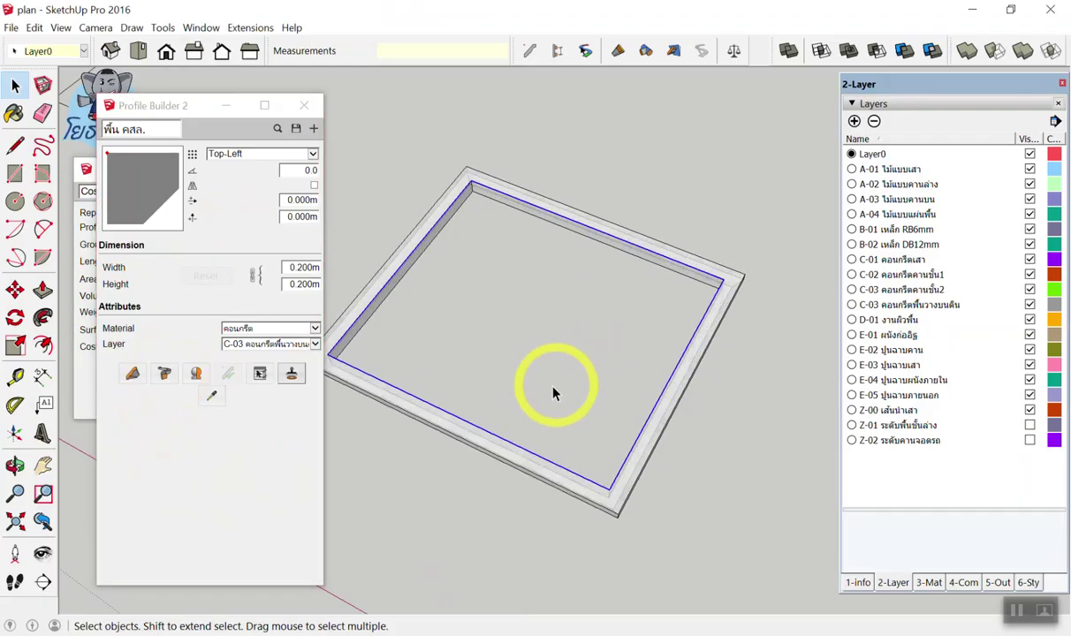
pyautogui.scroll(3, 554, 389)
pyautogui.moveTo(605, 509)
pyautogui.mouseDown(button='middle')
pyautogui.moveTo(619, 234)
pyautogui.moveTo(663, 117)
pyautogui.mouseUp(button='middle')
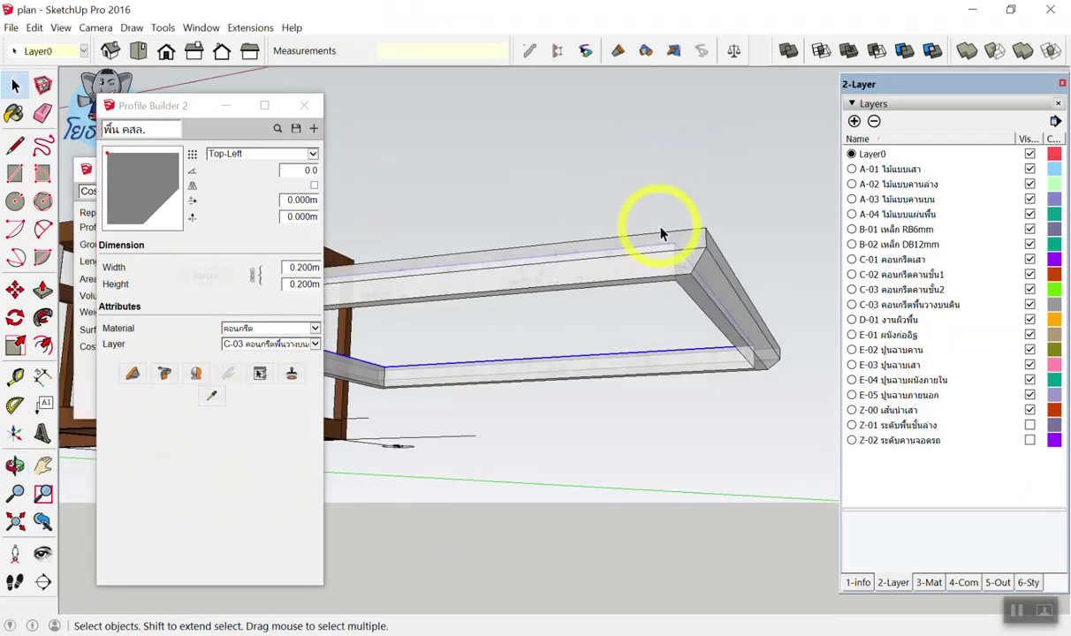
pyautogui.scroll(5, 698, 327)
pyautogui.scroll(-3, 687, 332)
pyautogui.moveTo(668, 318)
pyautogui.mouseDown(button='middle')
pyautogui.moveTo(676, 335)
pyautogui.moveTo(633, 509)
pyautogui.moveTo(598, 540)
pyautogui.mouseUp(button='middle')
pyautogui.scroll(2, 640, 474)
pyautogui.scroll(-3, 620, 465)
pyautogui.scroll(1, 620, 466)
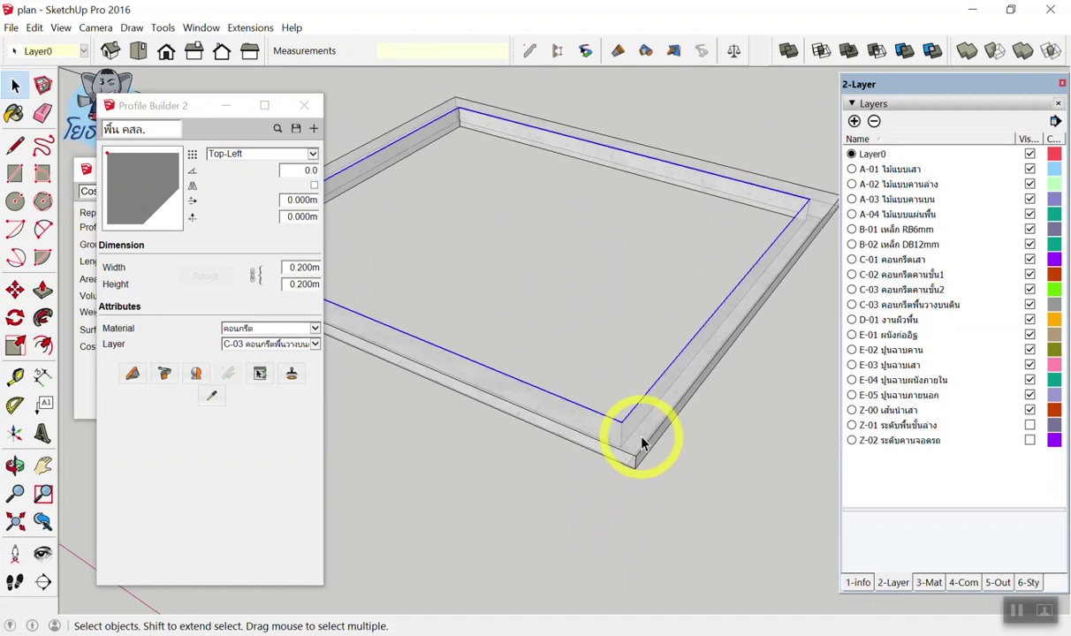
pyautogui.click(641, 439)
pyautogui.press('Delete')
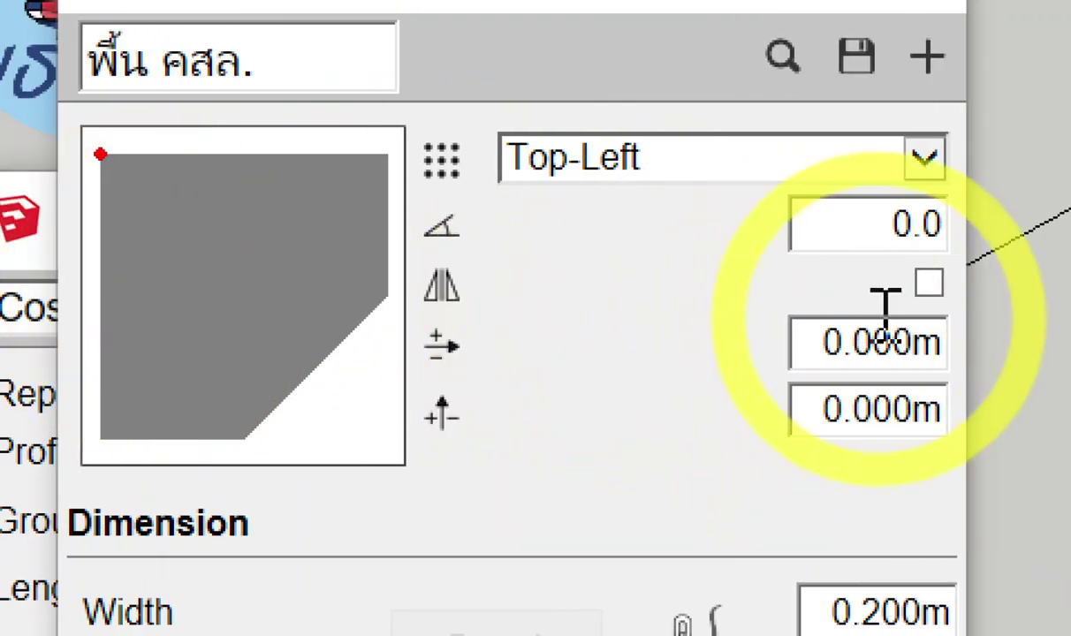
# Mirror the profile, build it along the rectangle outline, and orbit to check the frame
pyautogui.click(928, 284)
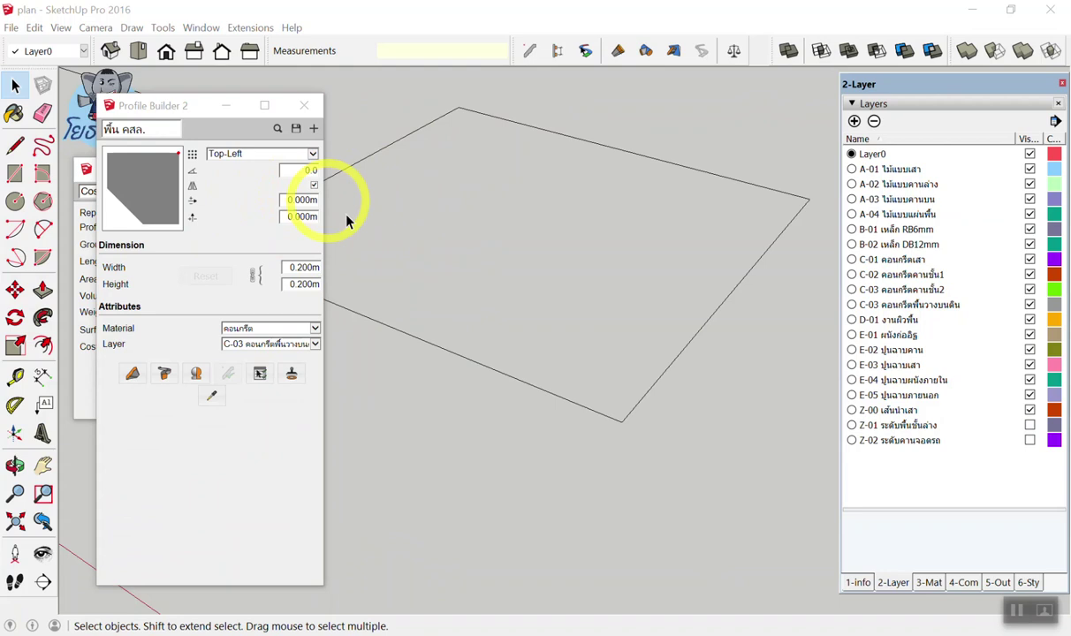
pyautogui.scroll(-3, 604, 311)
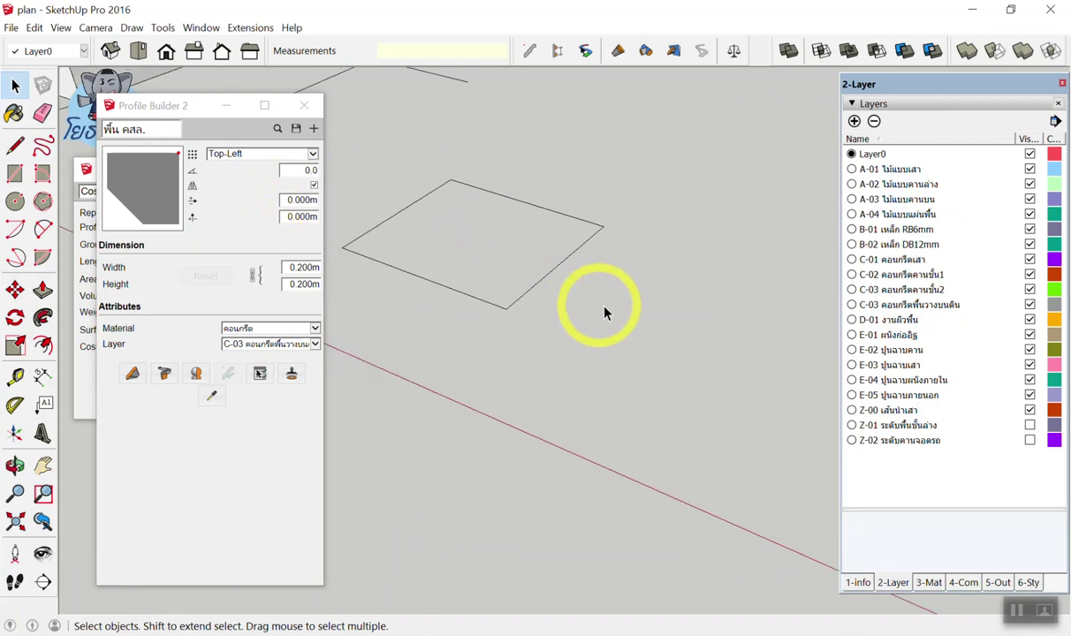
pyautogui.scroll(-2, 563, 254)
pyautogui.moveTo(563, 255); pyautogui.dragTo(432, 311)
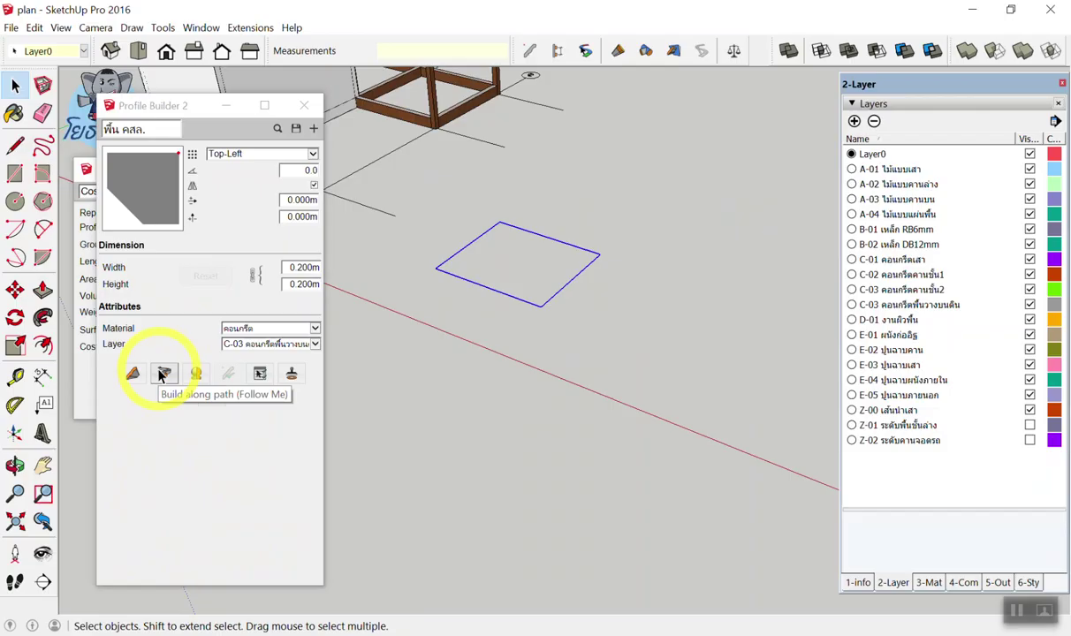
pyautogui.click(269, 499)
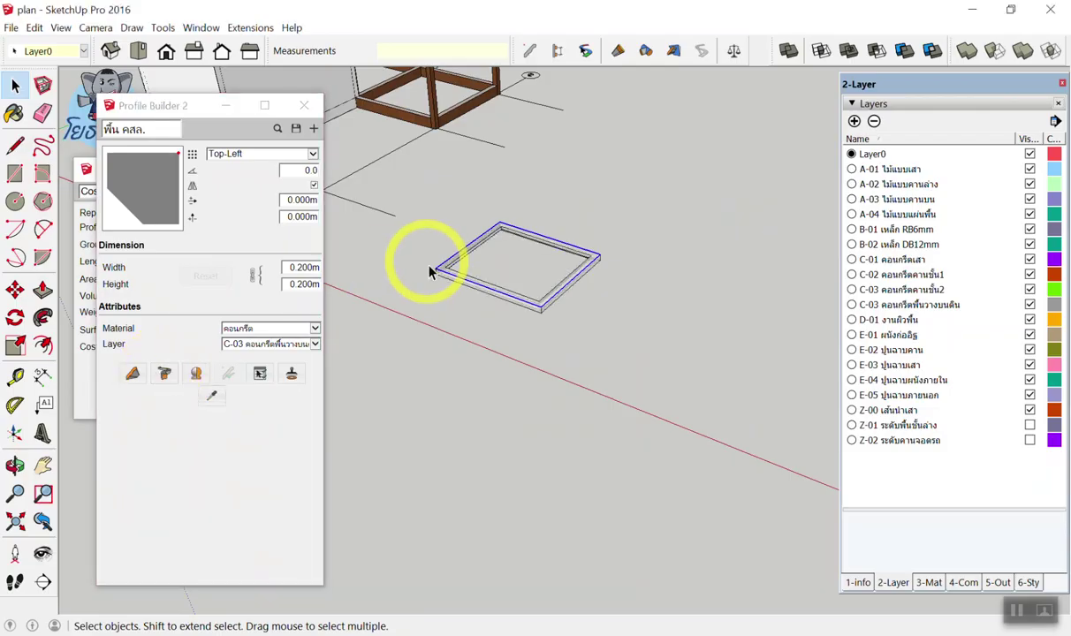
pyautogui.scroll(3, 458, 309)
pyautogui.scroll(3, 506, 311)
pyautogui.moveTo(454, 315)
pyautogui.mouseDown(button='middle')
pyautogui.moveTo(509, 96)
pyautogui.moveTo(468, 297)
pyautogui.mouseUp(button='middle')
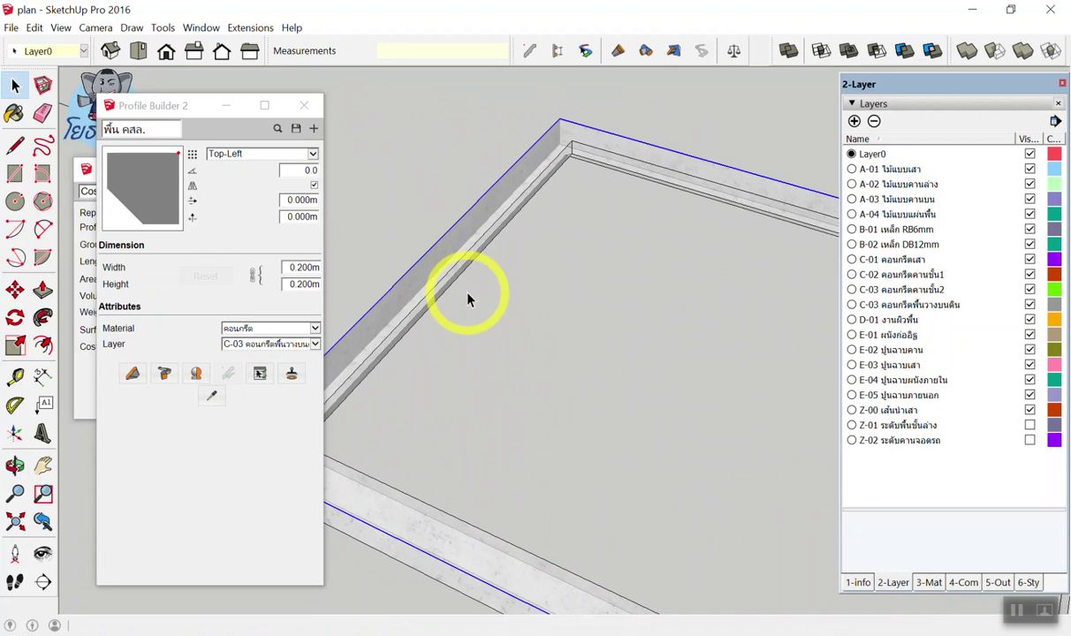
pyautogui.scroll(-3, 469, 298)
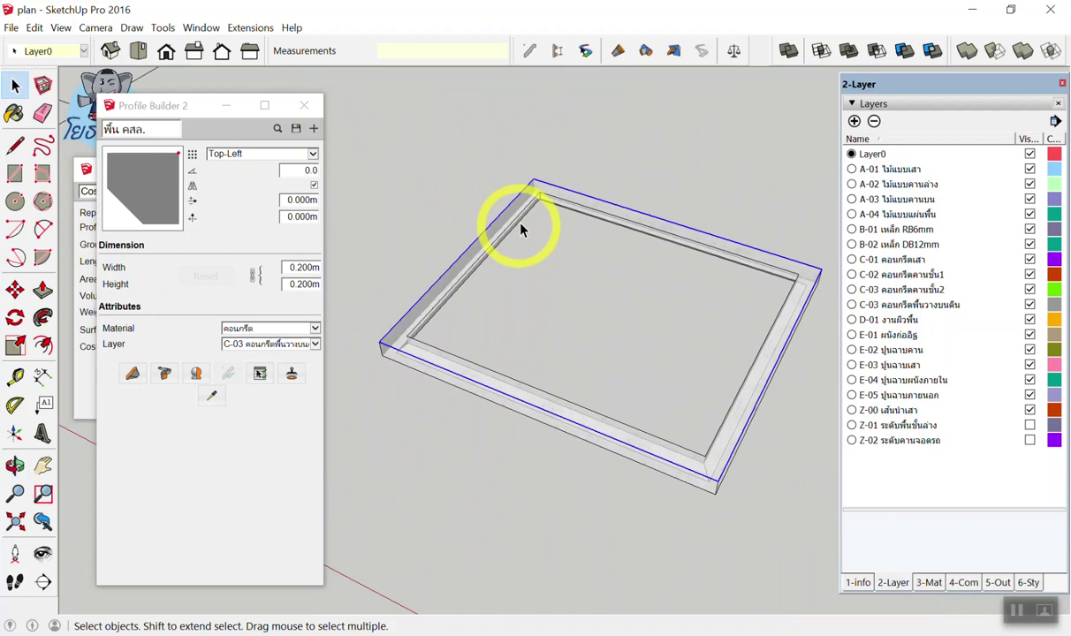
pyautogui.click(590, 175)
pyautogui.scroll(3, 592, 177)
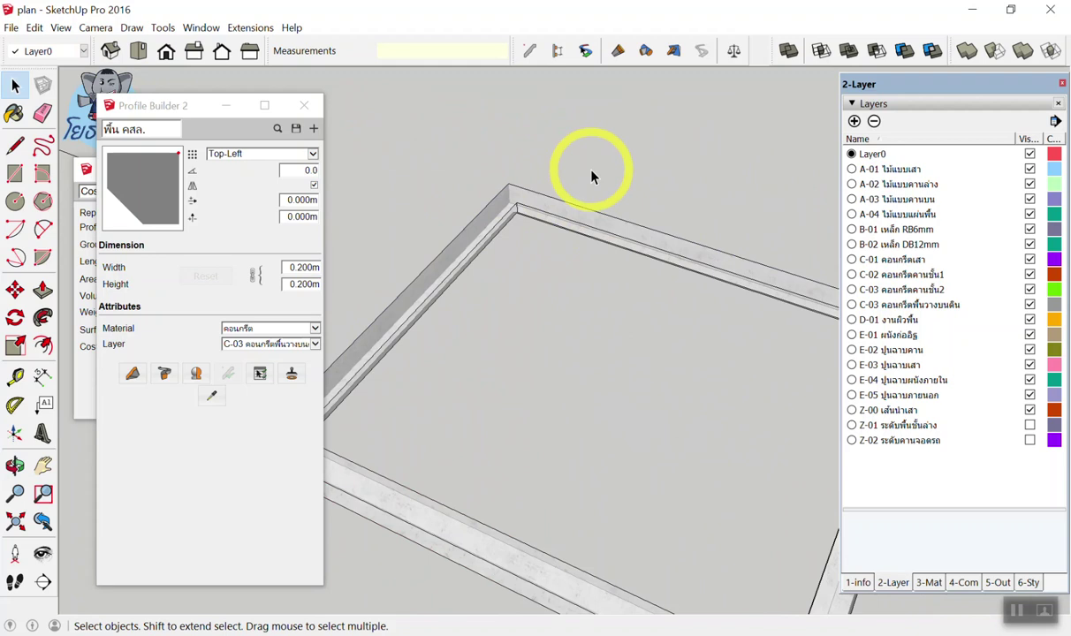
# Explode the concrete slab-edge group from its context menu
pyautogui.rightClick(521, 207)
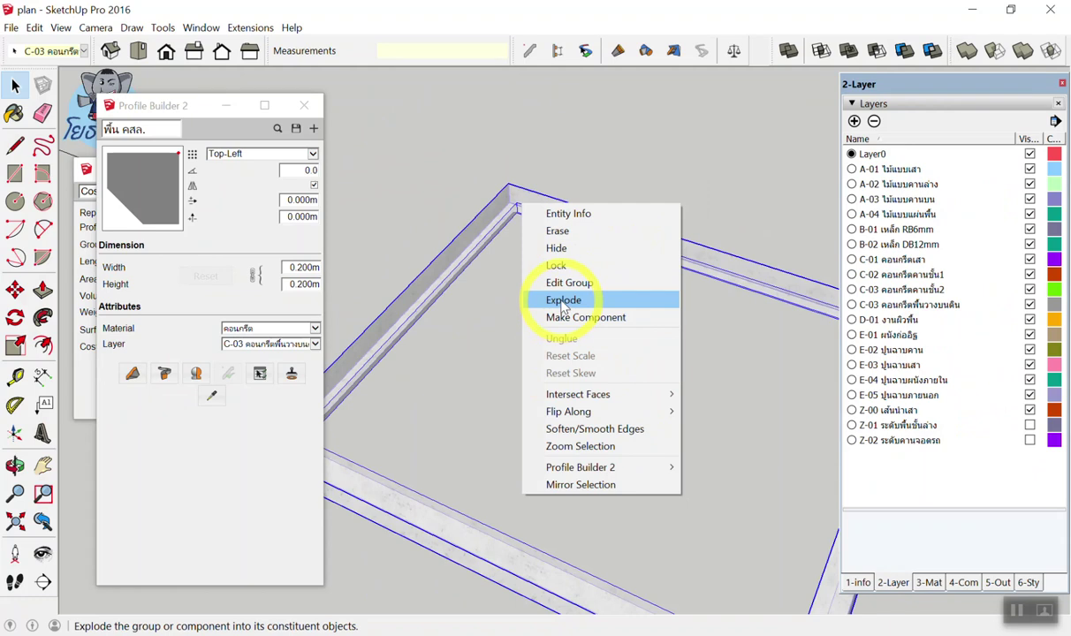
pyautogui.click(563, 301)
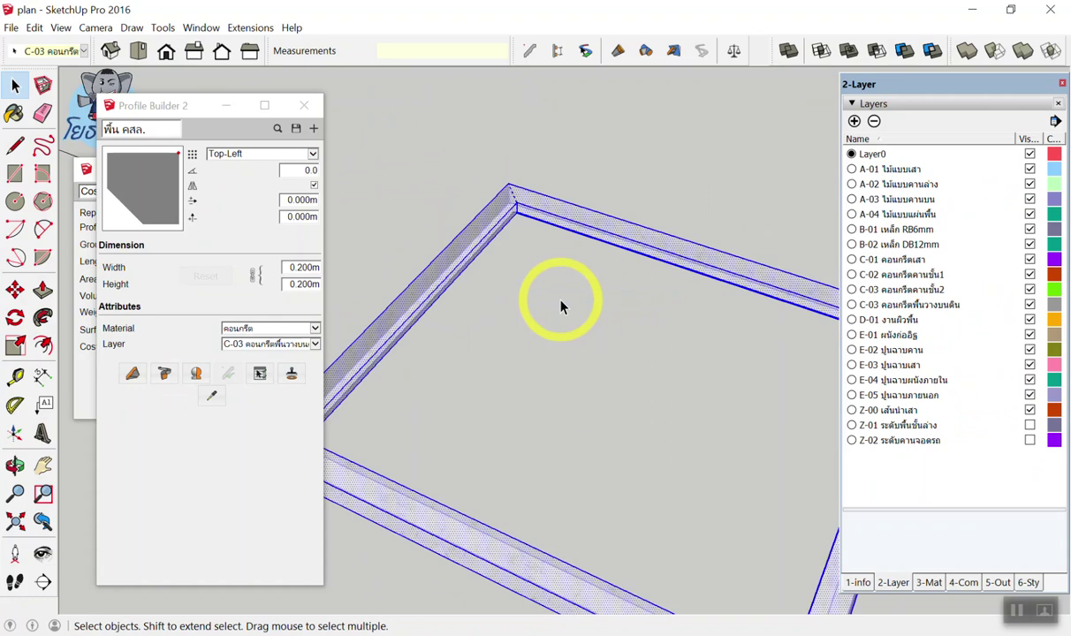
# Push/pull the inner beam face across to fill the slab
pyautogui.moveTo(562, 304)
pyautogui.mouseDown(button='middle')
pyautogui.moveTo(521, 249)
pyautogui.moveTo(509, 282)
pyautogui.moveTo(549, 232)
pyautogui.mouseUp(button='middle')
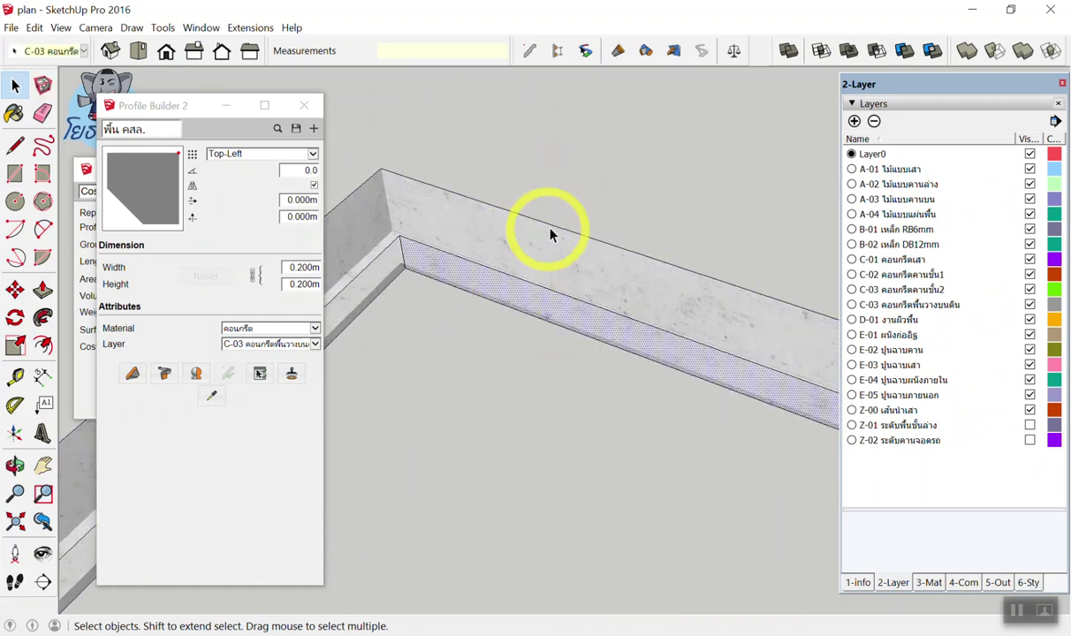
pyautogui.click(541, 189)
pyautogui.scroll(-5, 566, 199)
pyautogui.scroll(-3, 565, 181)
pyautogui.scroll(1, 570, 181)
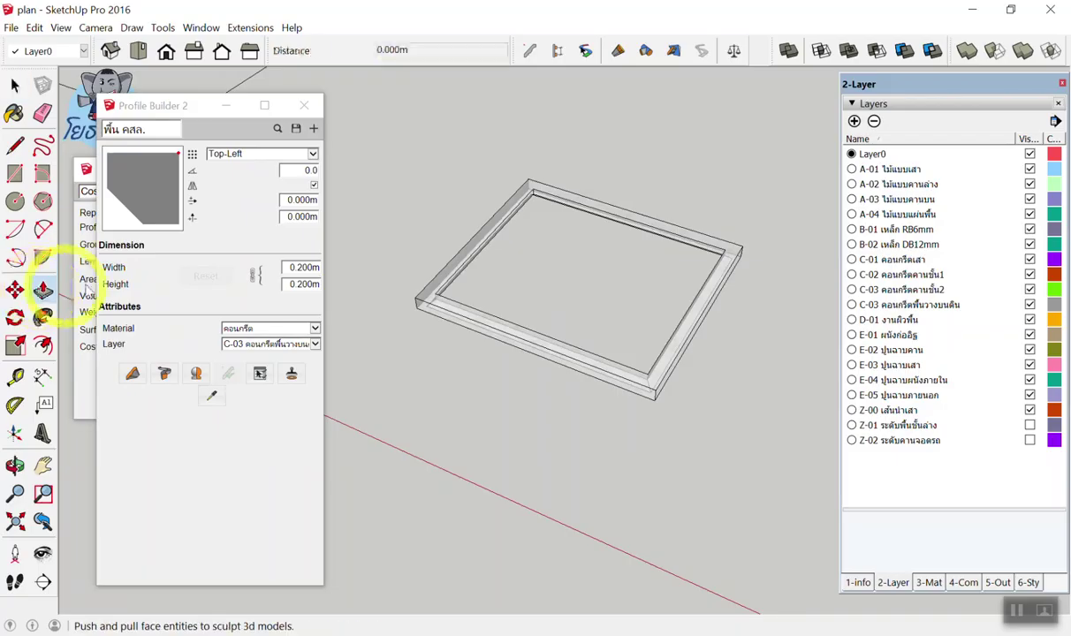
pyautogui.click(42, 289)
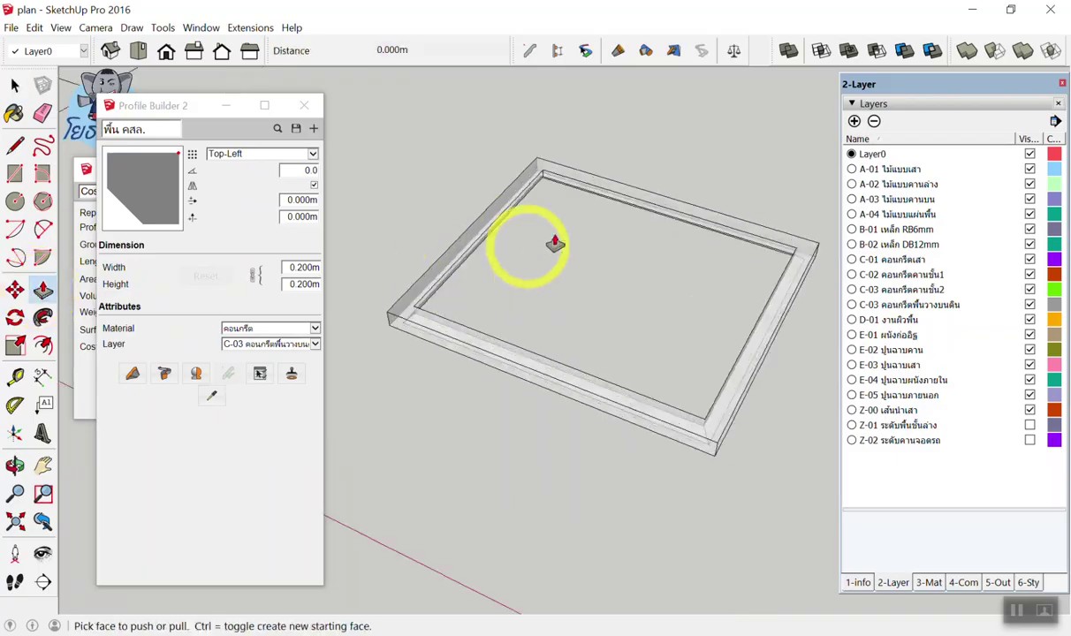
pyautogui.scroll(3, 601, 173)
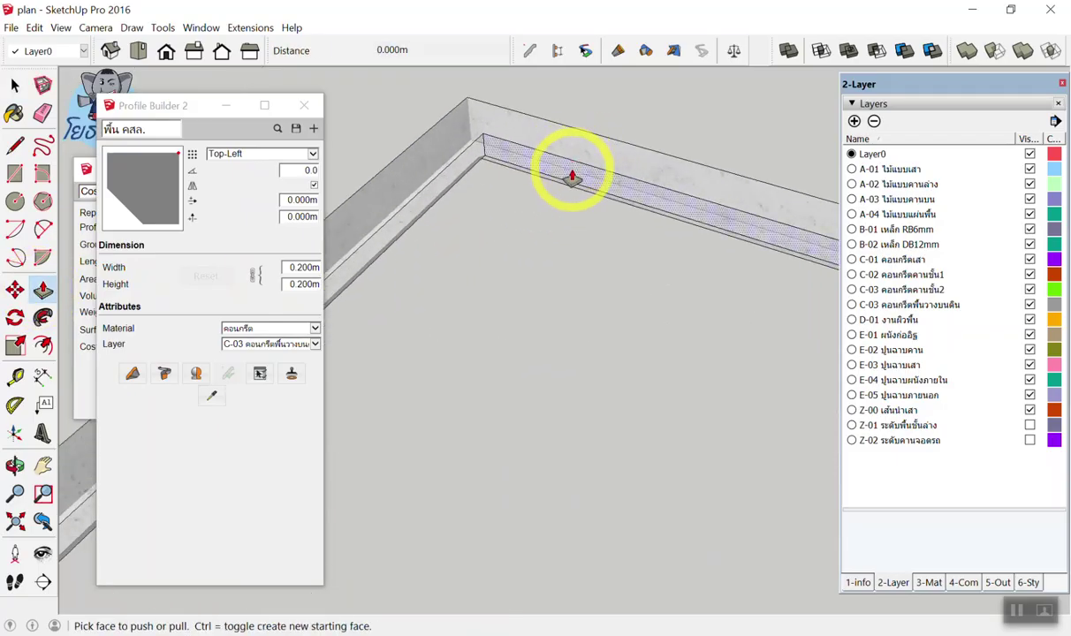
pyautogui.click(573, 174)
pyautogui.scroll(-3, 521, 246)
pyautogui.scroll(-2, 548, 234)
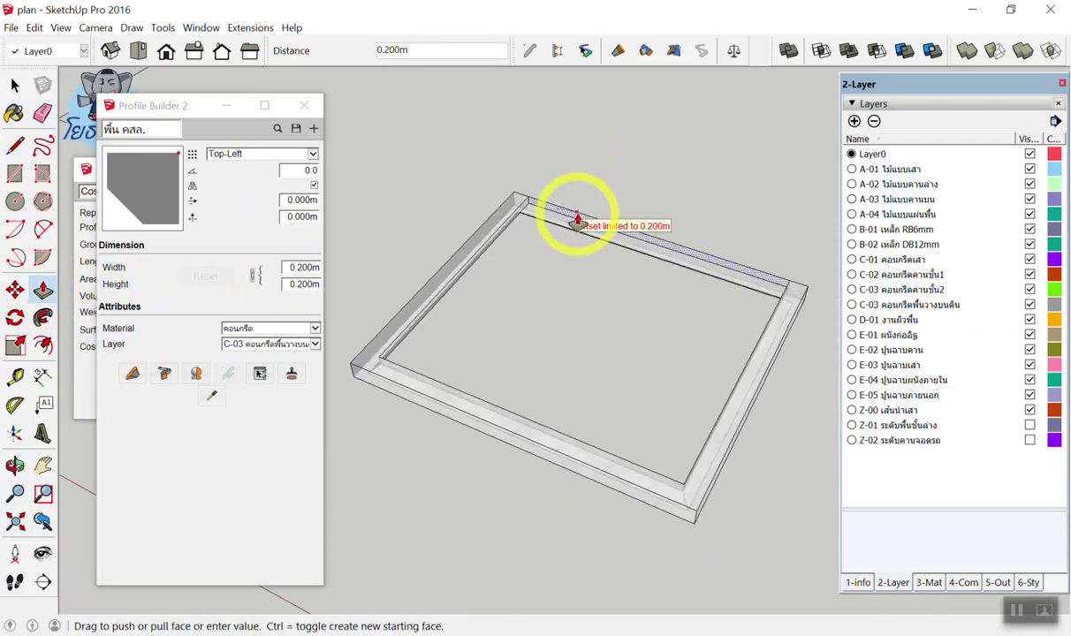
pyautogui.click(491, 315)
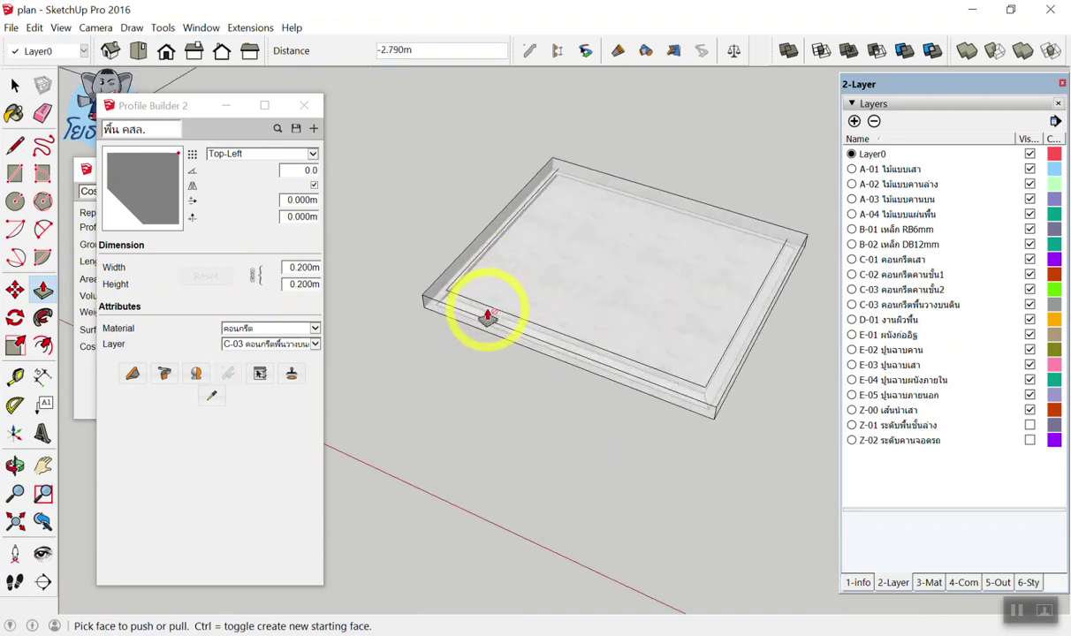
pyautogui.press('space')
# Erase the leftover inner edge line at the slab's corner and orbit to review
pyautogui.scroll(2, 566, 270)
pyautogui.moveTo(580, 263); pyautogui.dragTo(502, 258, button='middle')
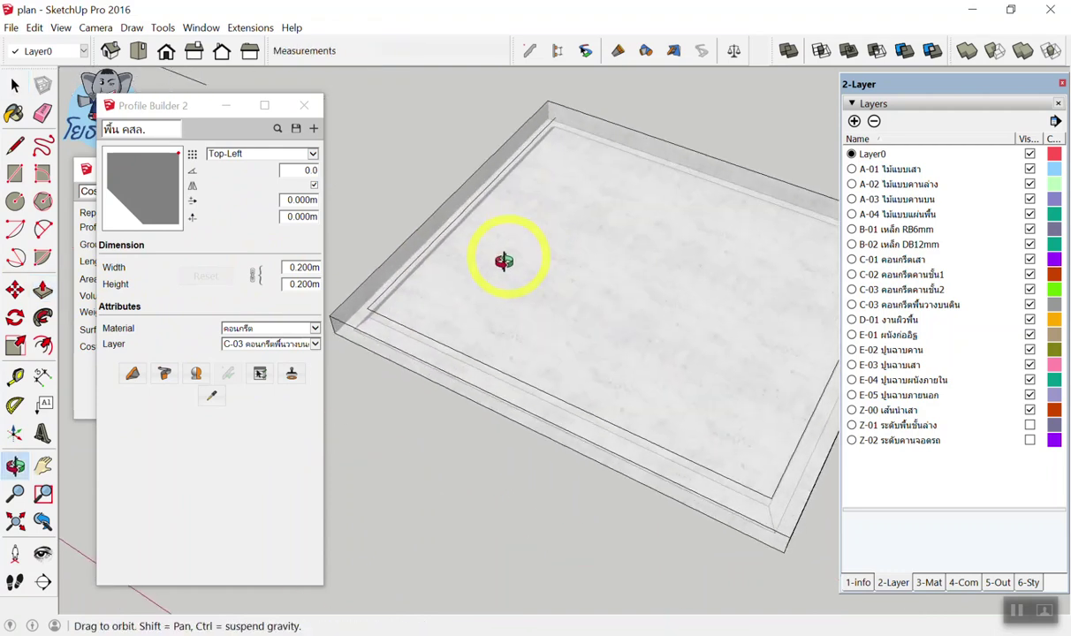
pyautogui.scroll(3, 389, 310)
pyautogui.scroll(2, 375, 298)
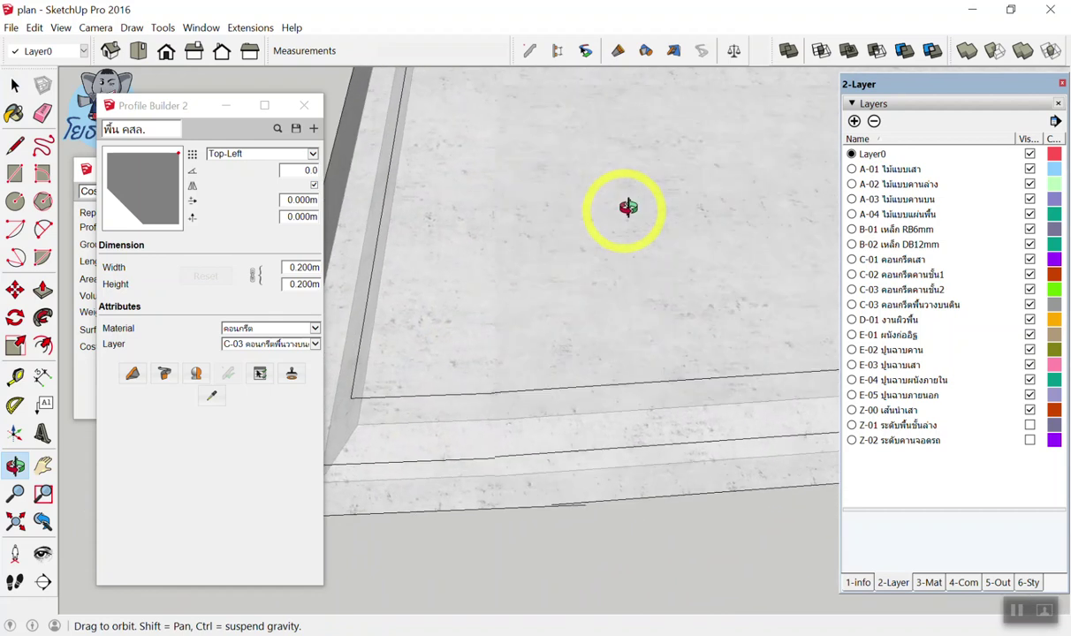
pyautogui.moveTo(374, 297); pyautogui.dragTo(569, 263, button='middle')
pyautogui.press('e')
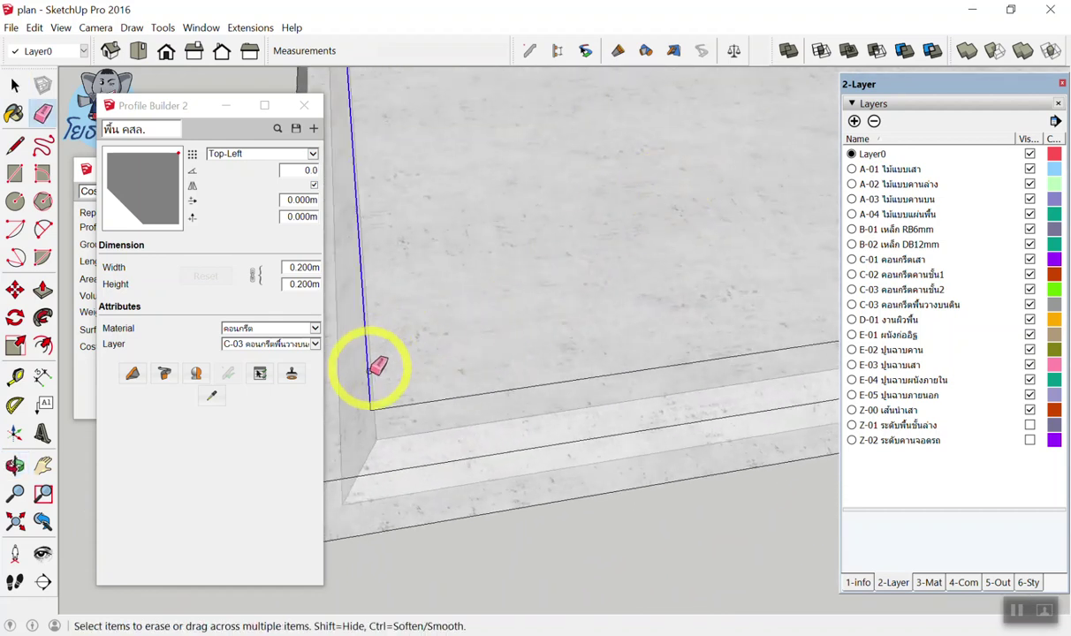
pyautogui.moveTo(399, 399); pyautogui.dragTo(400, 374)
pyautogui.scroll(-5, 393, 345)
pyautogui.scroll(-2, 518, 299)
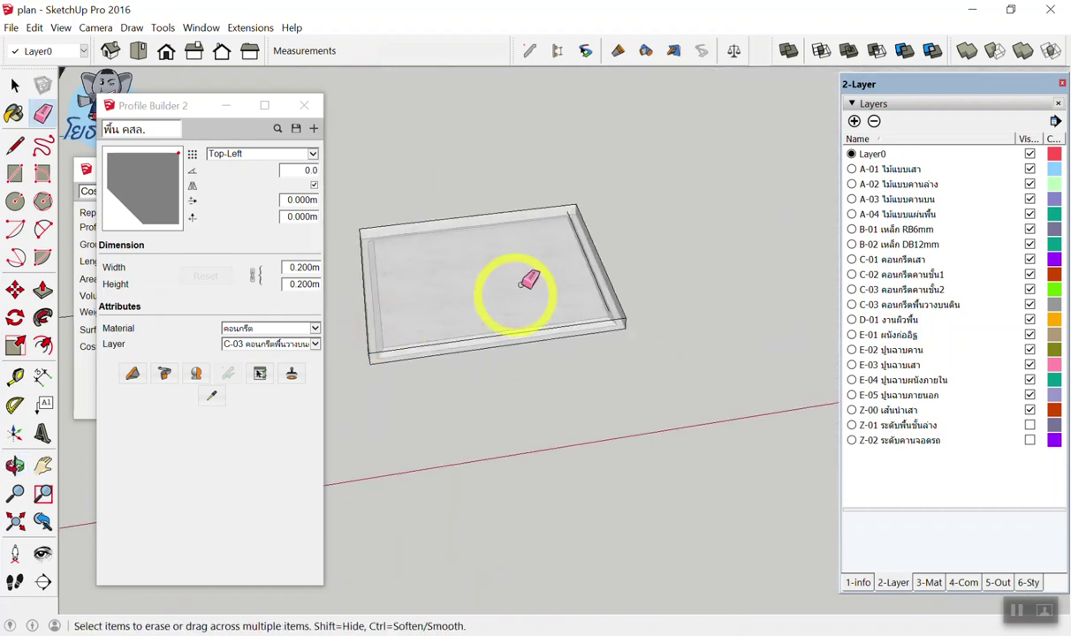
pyautogui.scroll(2, 549, 306)
pyautogui.moveTo(549, 305)
pyautogui.mouseDown(button='middle')
pyautogui.moveTo(535, 318)
pyautogui.moveTo(614, 304)
pyautogui.moveTo(541, 103)
pyautogui.moveTo(555, 210)
pyautogui.moveTo(641, 91)
pyautogui.moveTo(713, 135)
pyautogui.moveTo(712, 148)
pyautogui.moveTo(530, 156)
pyautogui.moveTo(574, 212)
pyautogui.moveTo(785, 104)
pyautogui.moveTo(585, 53)
pyautogui.moveTo(505, 132)
pyautogui.moveTo(619, 213)
pyautogui.moveTo(636, 263)
pyautogui.moveTo(645, 215)
pyautogui.moveTo(681, 299)
pyautogui.moveTo(717, 258)
pyautogui.moveTo(651, 357)
pyautogui.mouseUp(button='middle')
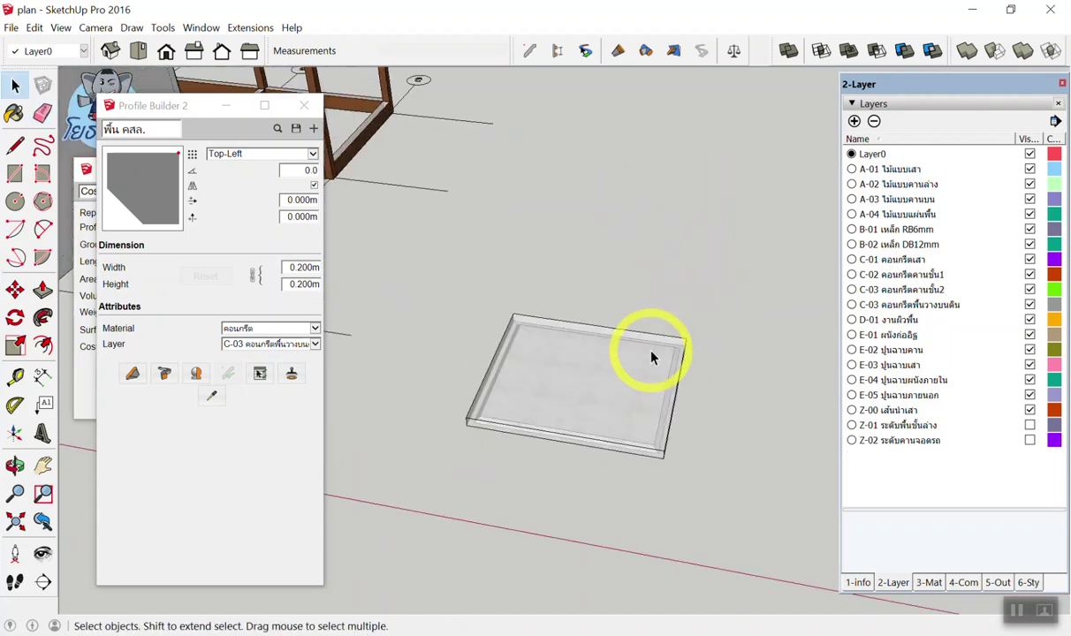
# Group the slab and read its PB Quantifier values: 1.357 m³ volume, 11.61 m² area
pyautogui.moveTo(727, 300); pyautogui.dragTo(542, 372)
pyautogui.rightClick(542, 372)
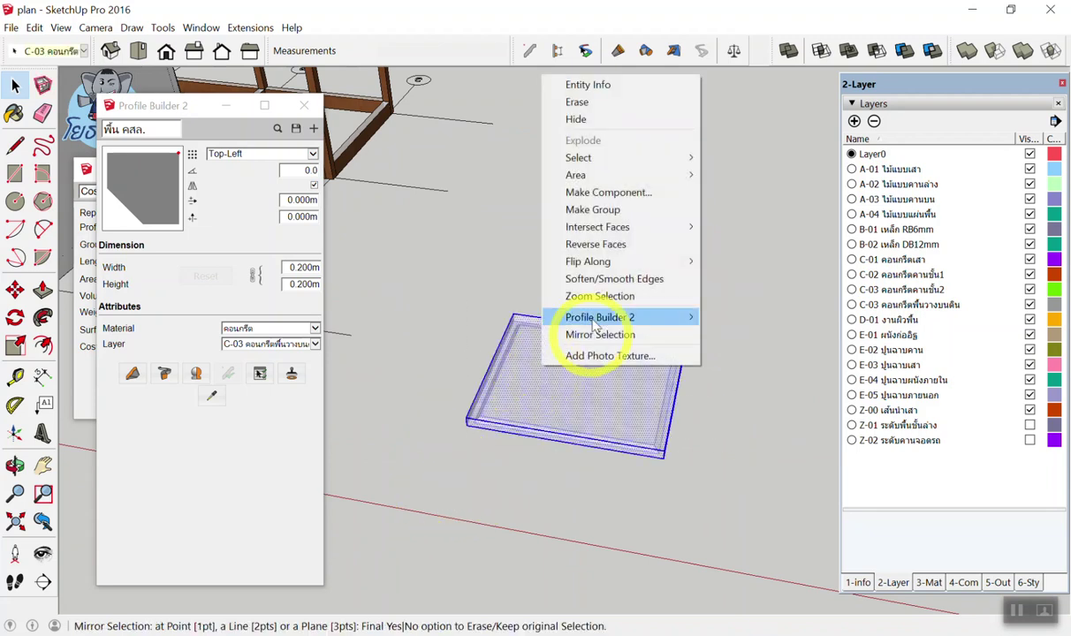
pyautogui.click(609, 234)
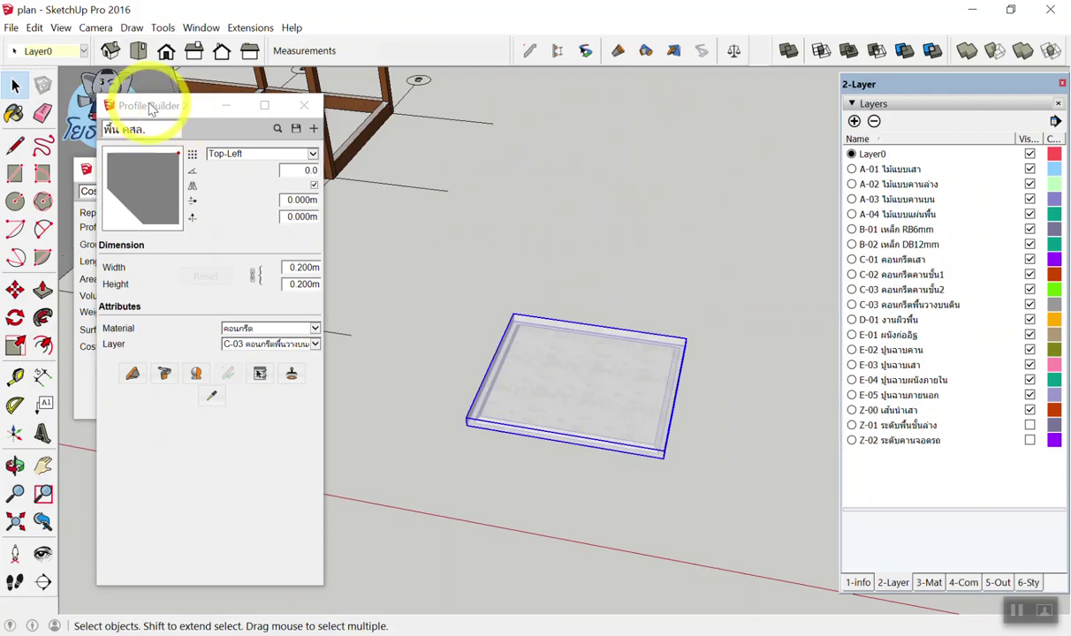
pyautogui.moveTo(150, 111); pyautogui.dragTo(123, 281)
pyautogui.moveTo(131, 167); pyautogui.dragTo(137, 66)
pyautogui.click(595, 392)
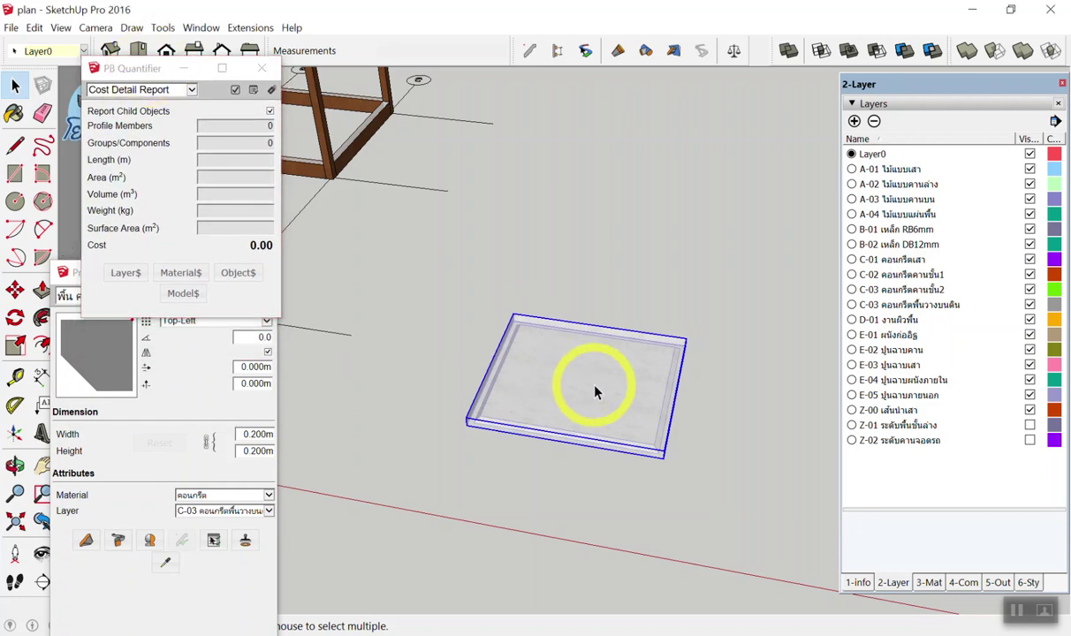
pyautogui.click(592, 355)
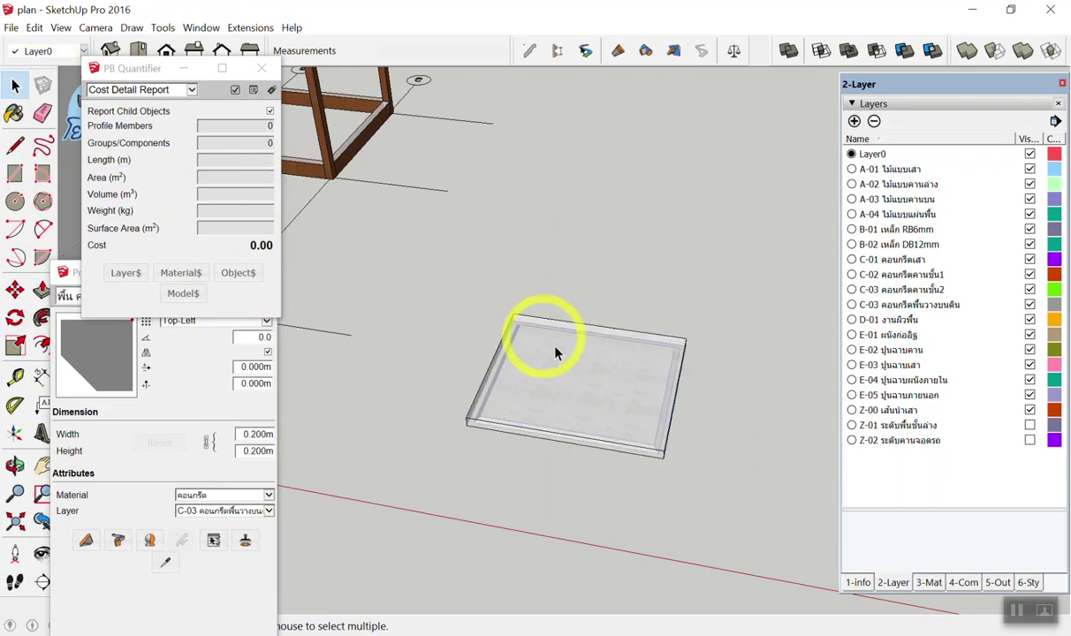
# Measure the slab's 3.64 m edge length, then select the whole slab
pyautogui.scroll(1, 510, 383)
pyautogui.scroll(3, 499, 402)
pyautogui.scroll(1, 477, 422)
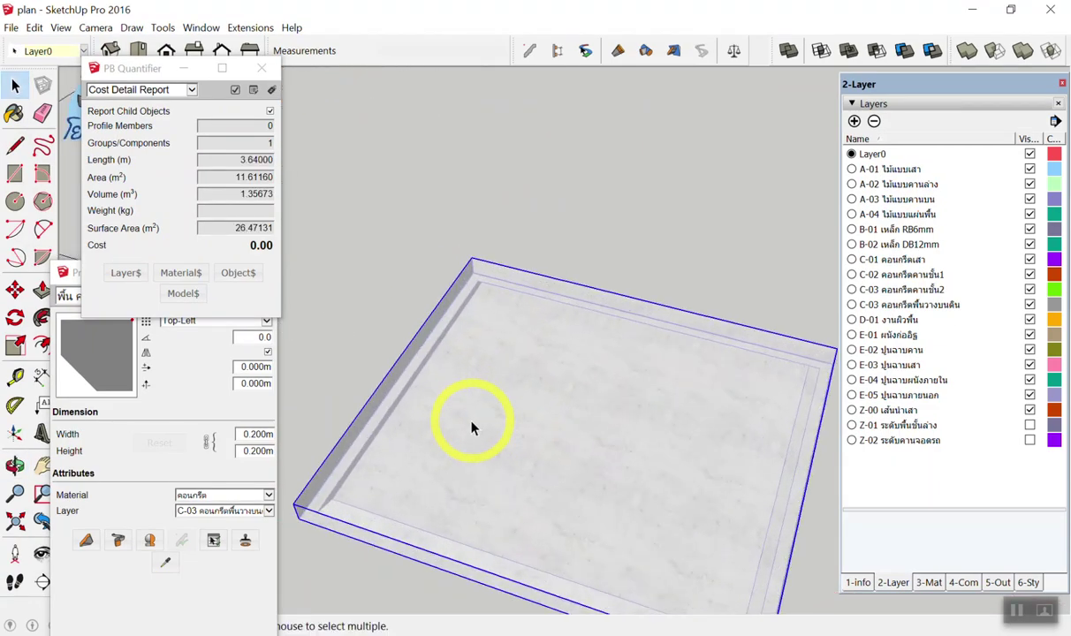
pyautogui.scroll(-4, 494, 379)
pyautogui.scroll(1, 477, 385)
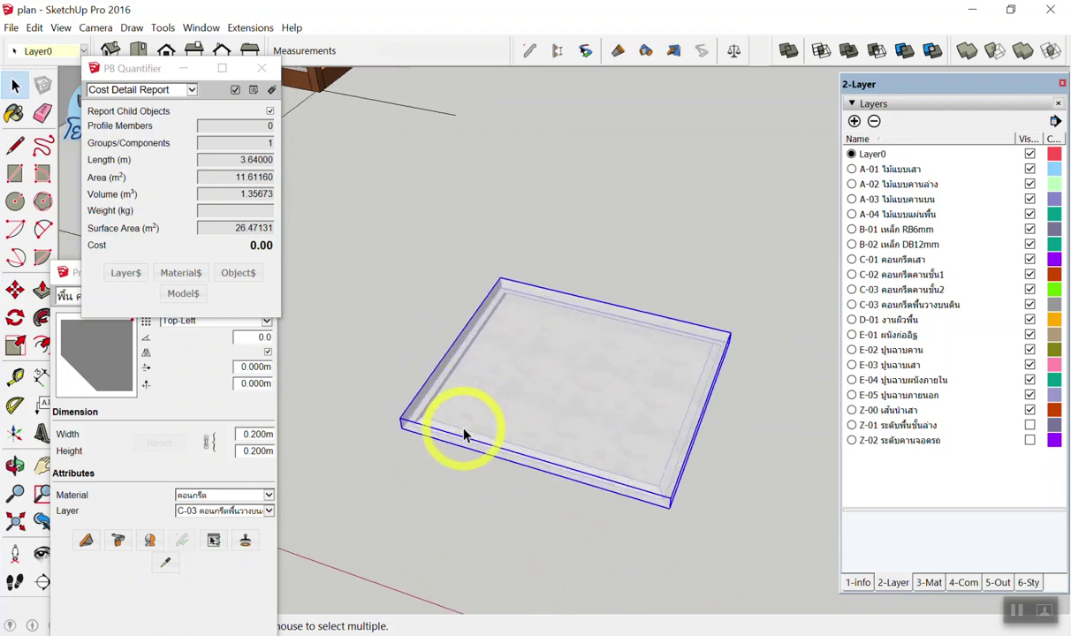
pyautogui.click(40, 380)
pyautogui.moveTo(400, 424); pyautogui.dragTo(671, 503)
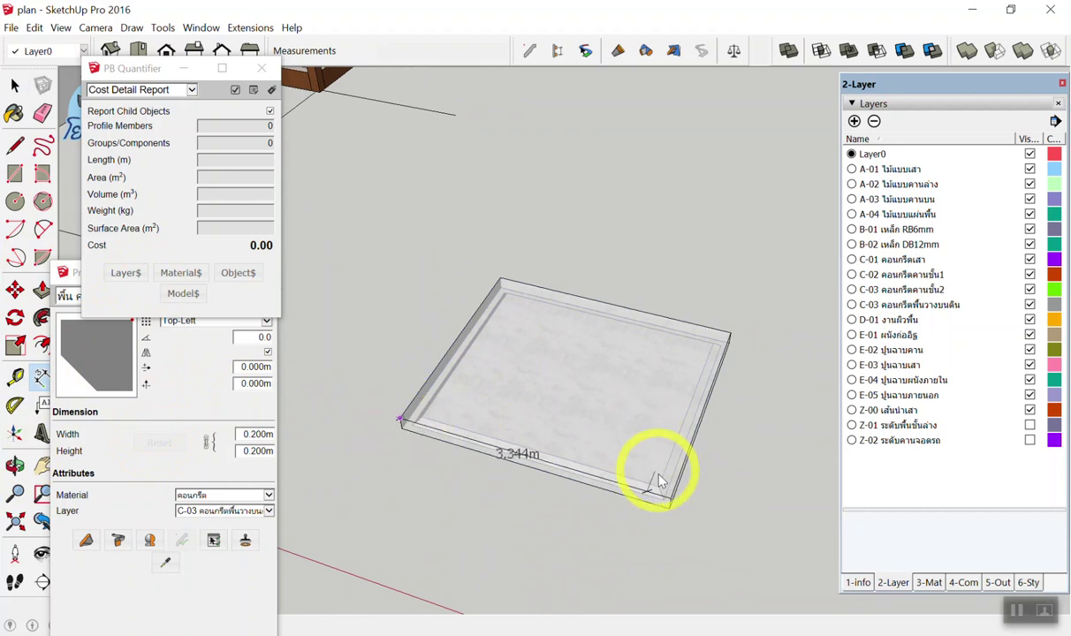
pyautogui.scroll(-2, 536, 403)
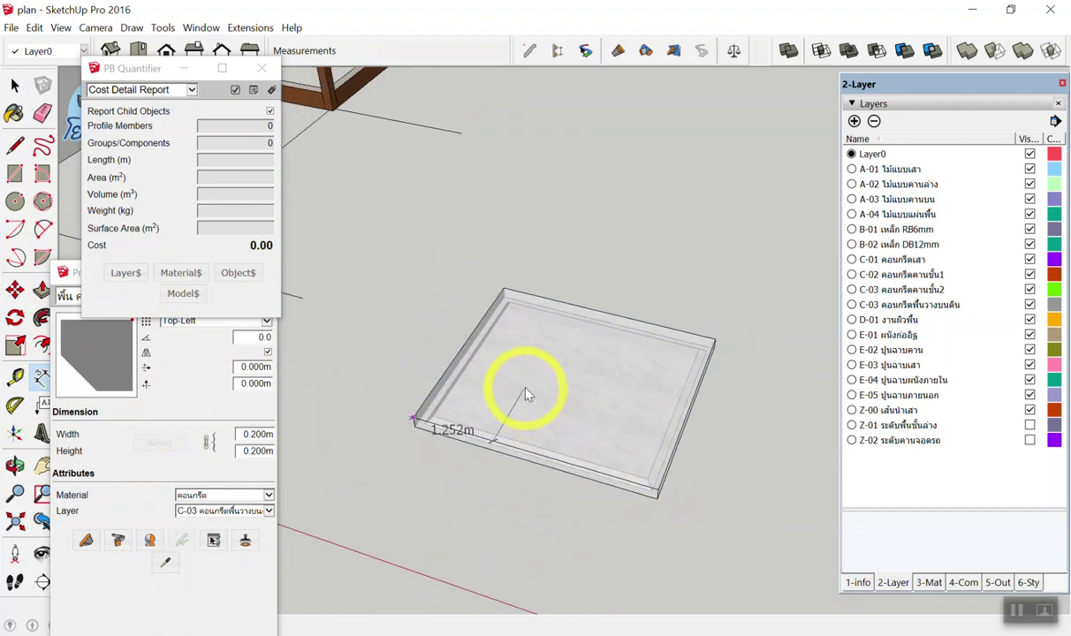
pyautogui.scroll(-3, 496, 366)
pyautogui.moveTo(541, 422)
pyautogui.mouseDown(button='middle')
pyautogui.moveTo(543, 401)
pyautogui.moveTo(521, 454)
pyautogui.moveTo(499, 382)
pyautogui.moveTo(441, 339)
pyautogui.mouseUp(button='middle')
pyautogui.moveTo(441, 337); pyautogui.dragTo(677, 510)
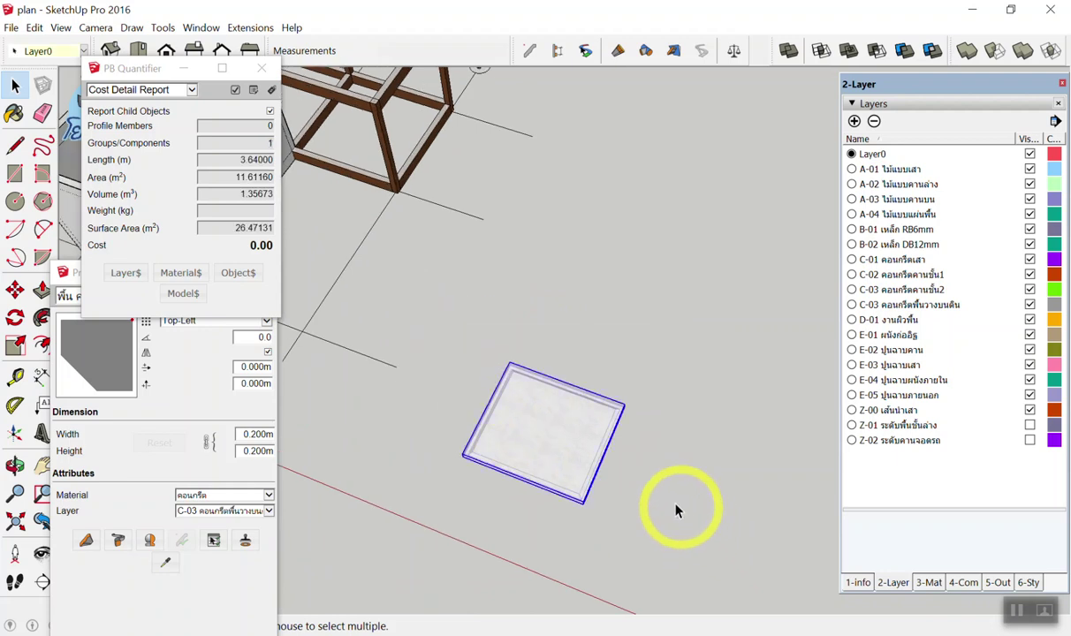
# Delete the old slab and draw a 4 m square outline without its face
pyautogui.press('Delete')
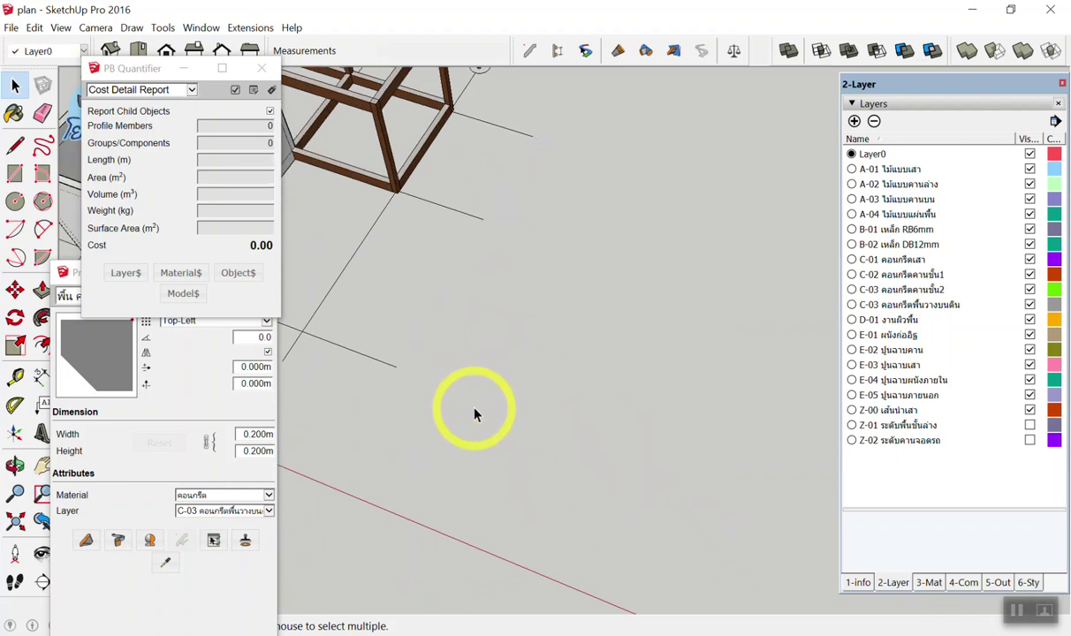
pyautogui.press('r')
pyautogui.click(497, 395)
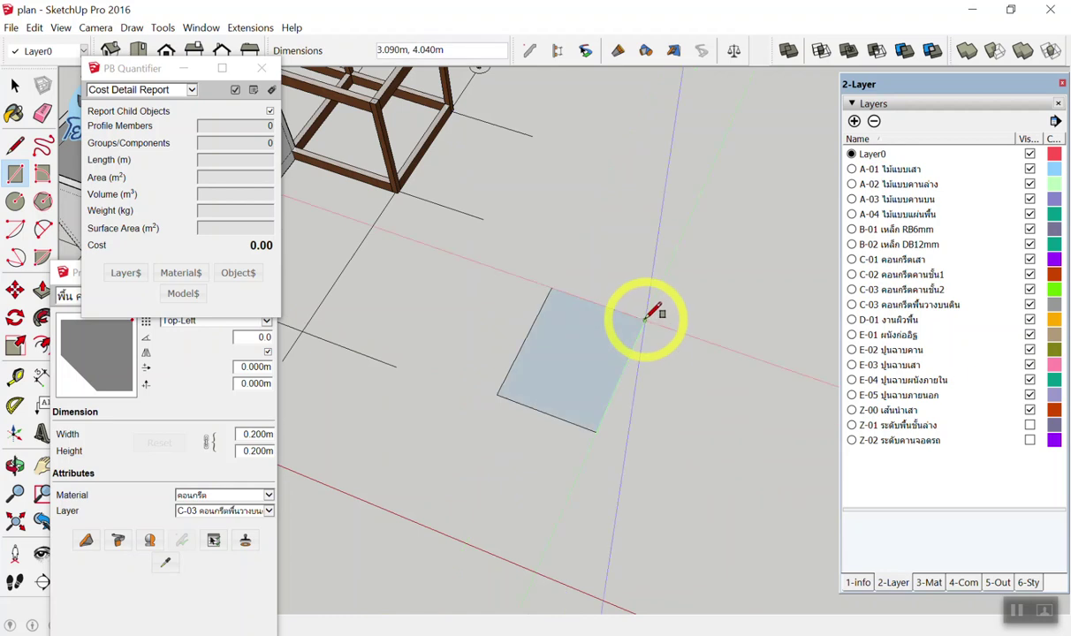
pyautogui.click(645, 320)
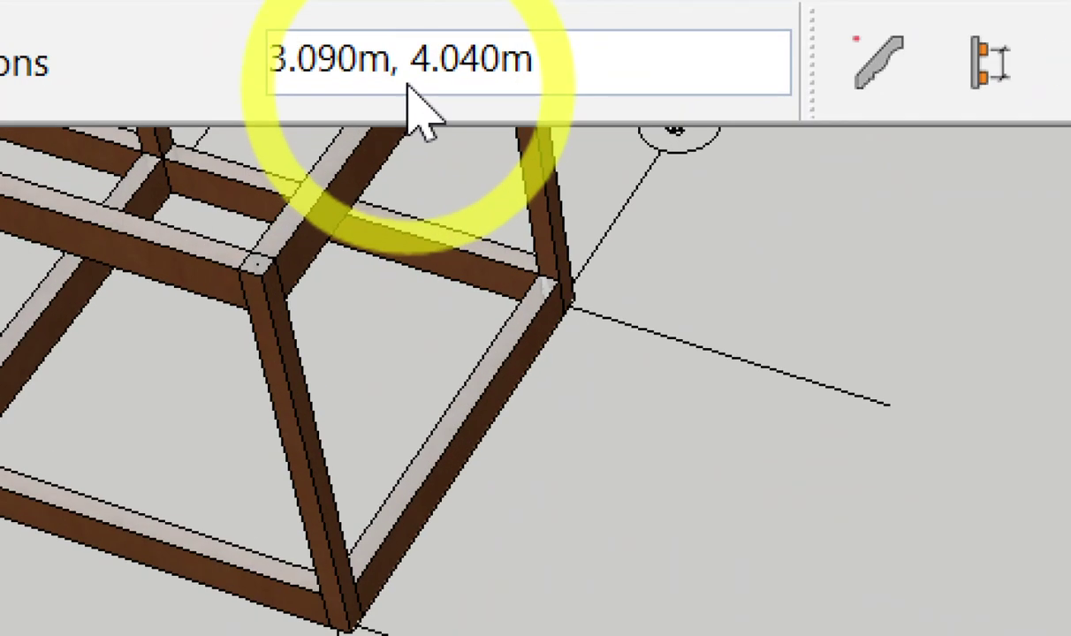
pyautogui.write('4,4')
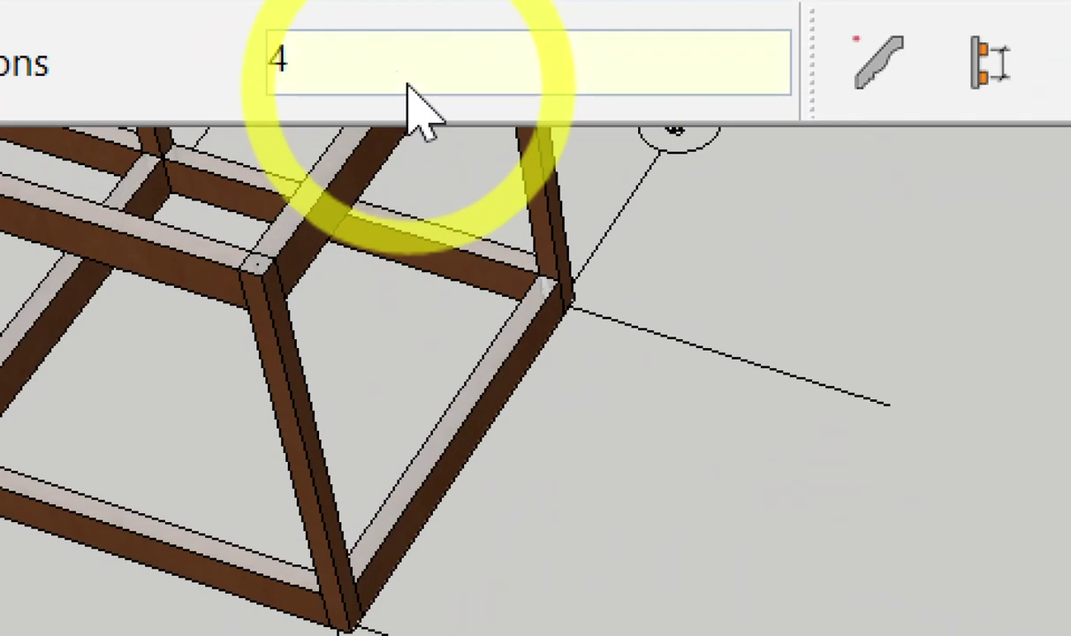
pyautogui.press('Return')
pyautogui.press('space')
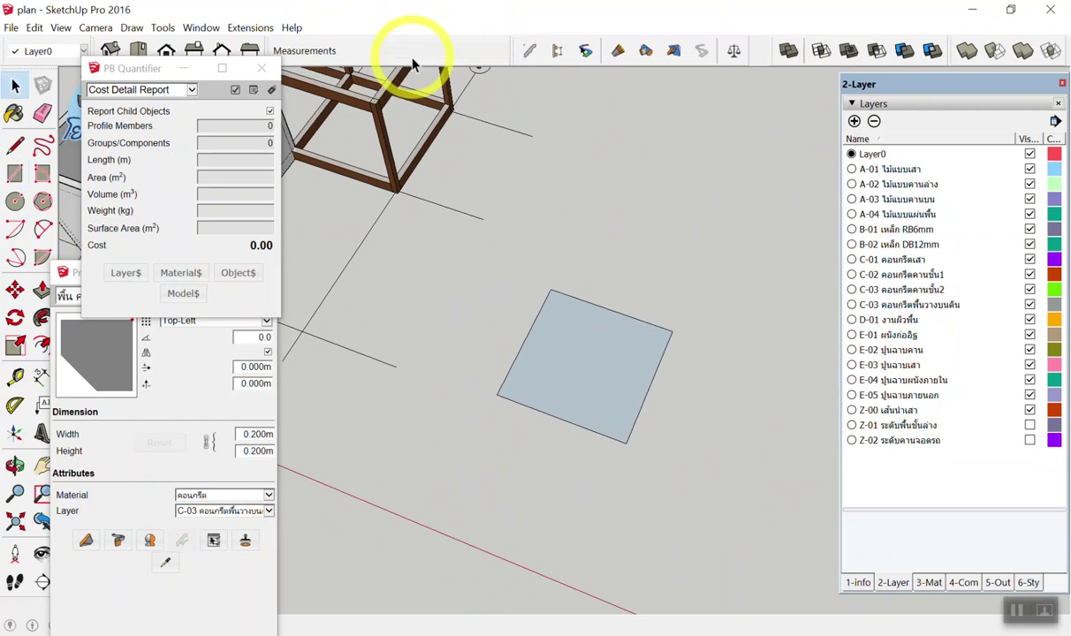
pyautogui.press('Delete')
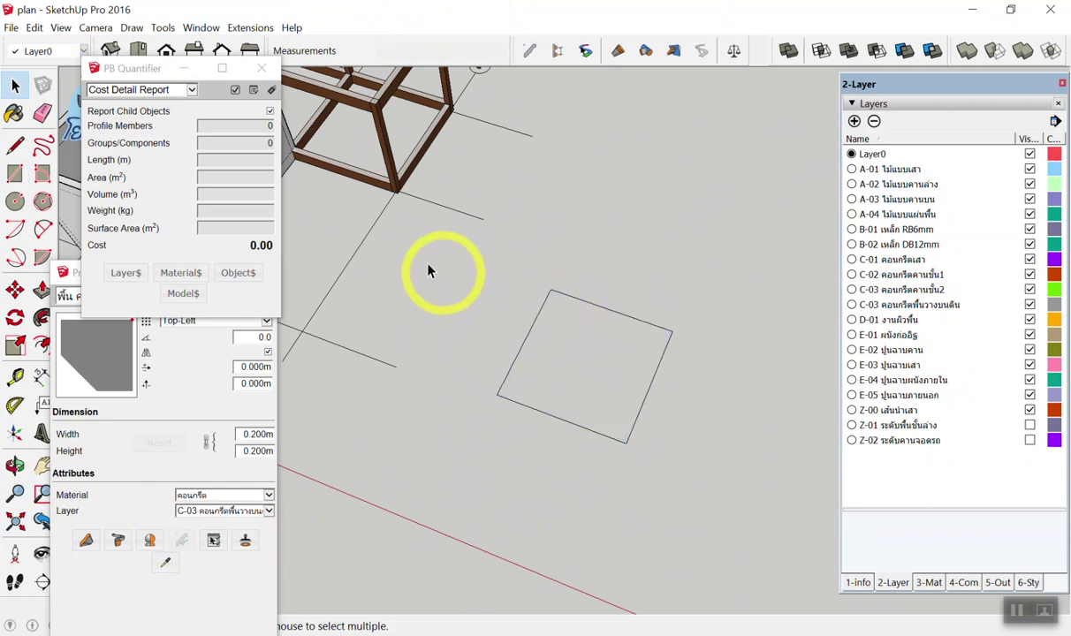
# Build the concrete พื้น คสล. profile along the square's four edges
pyautogui.click(167, 402)
pyautogui.moveTo(711, 256); pyautogui.dragTo(368, 454)
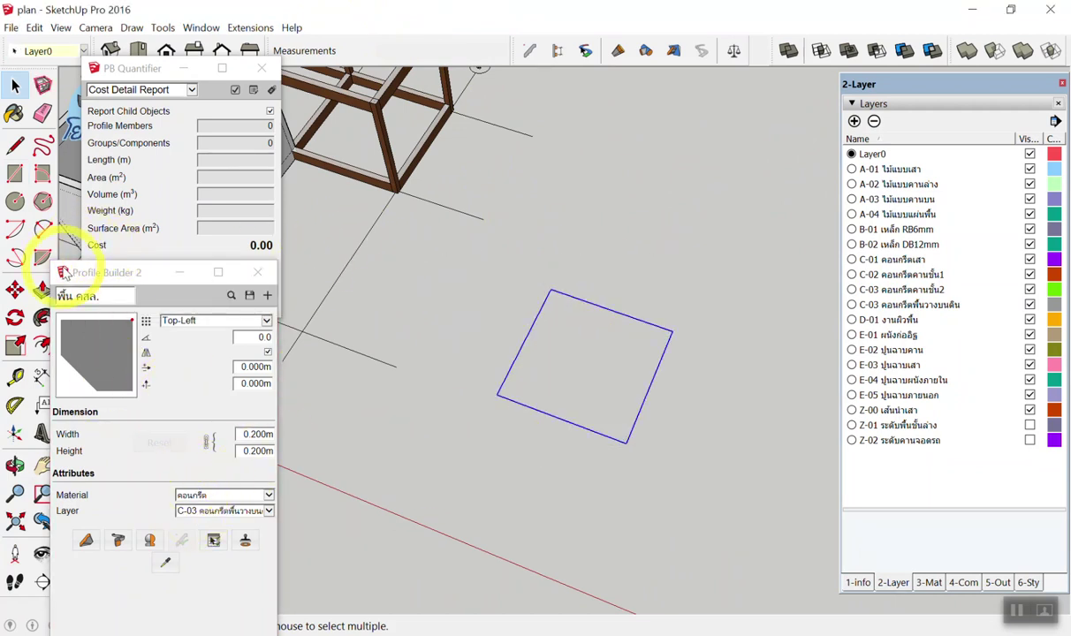
pyautogui.moveTo(106, 273); pyautogui.dragTo(283, 123)
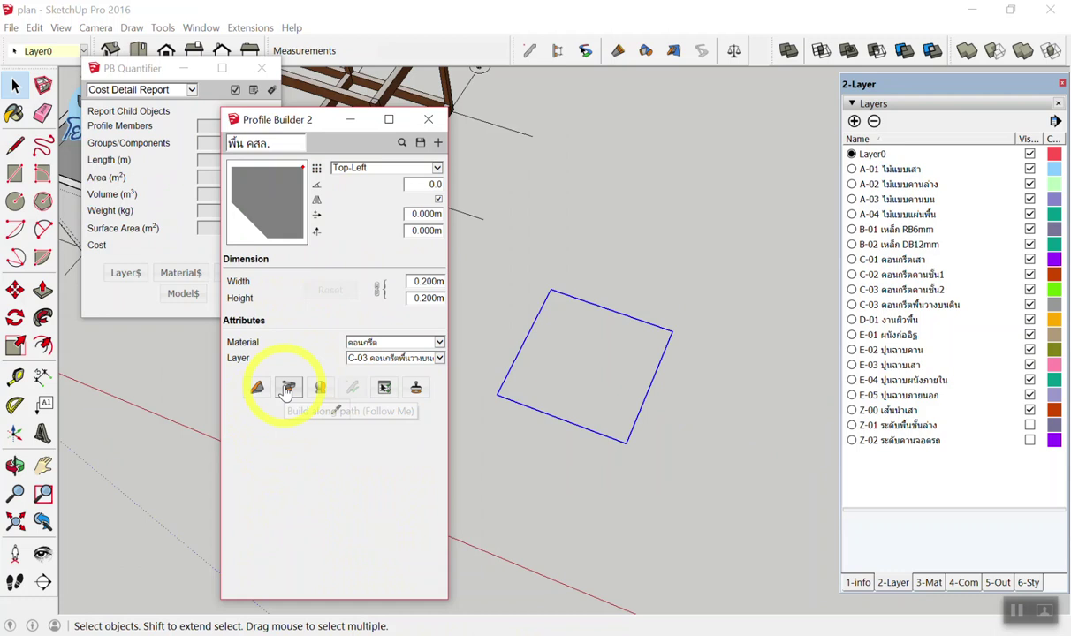
pyautogui.click(287, 389)
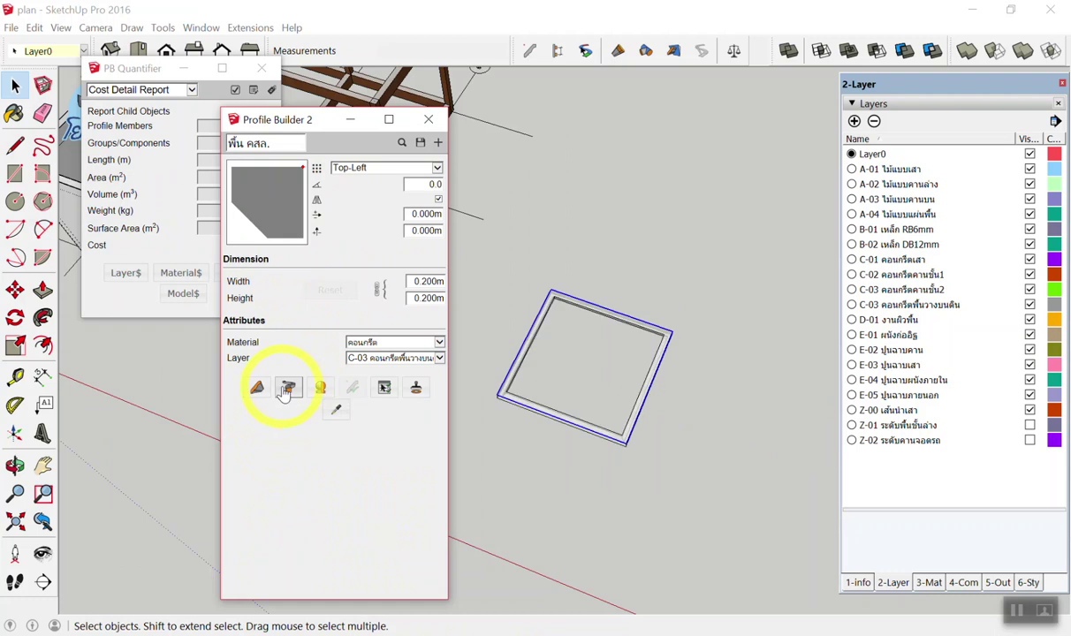
pyautogui.scroll(3, 636, 309)
pyautogui.scroll(3, 633, 329)
# Explode the new profile frame group and orbit around it
pyautogui.rightClick(626, 322)
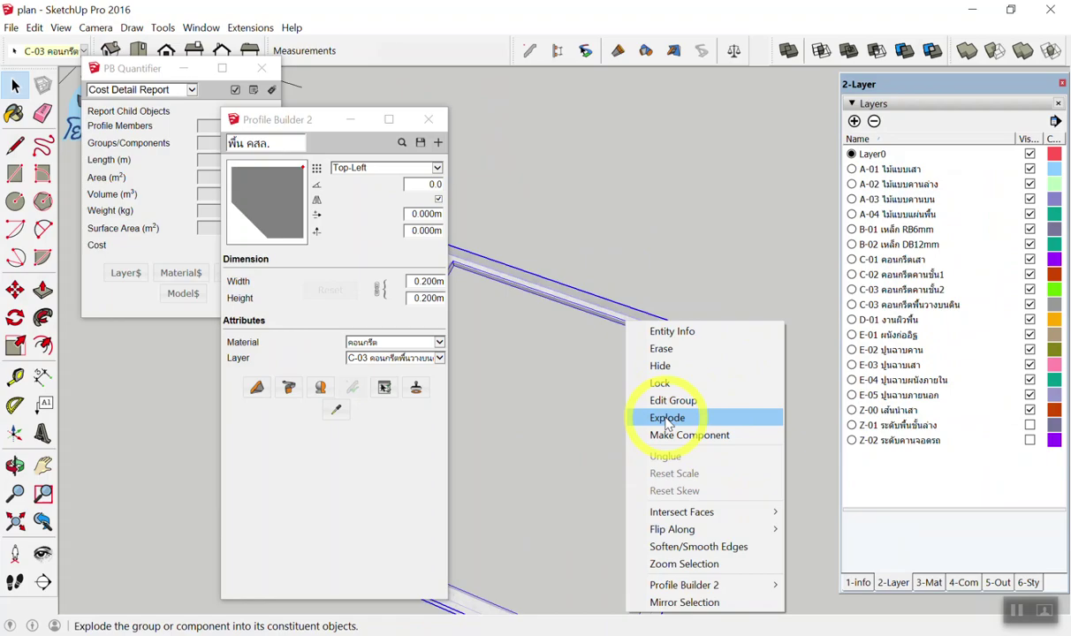
pyautogui.click(676, 417)
pyautogui.scroll(-2, 717, 260)
pyautogui.scroll(-2, 753, 246)
pyautogui.scroll(-2, 732, 278)
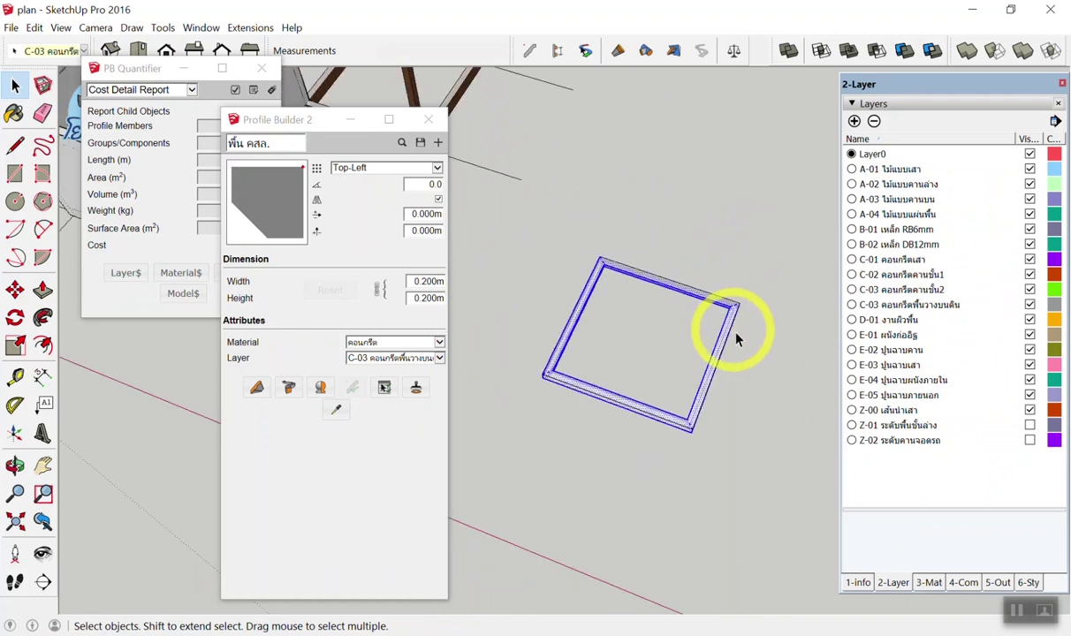
pyautogui.click(740, 343)
pyautogui.moveTo(739, 343); pyautogui.dragTo(717, 280, button='middle')
pyautogui.scroll(2, 681, 304)
pyautogui.scroll(2, 636, 274)
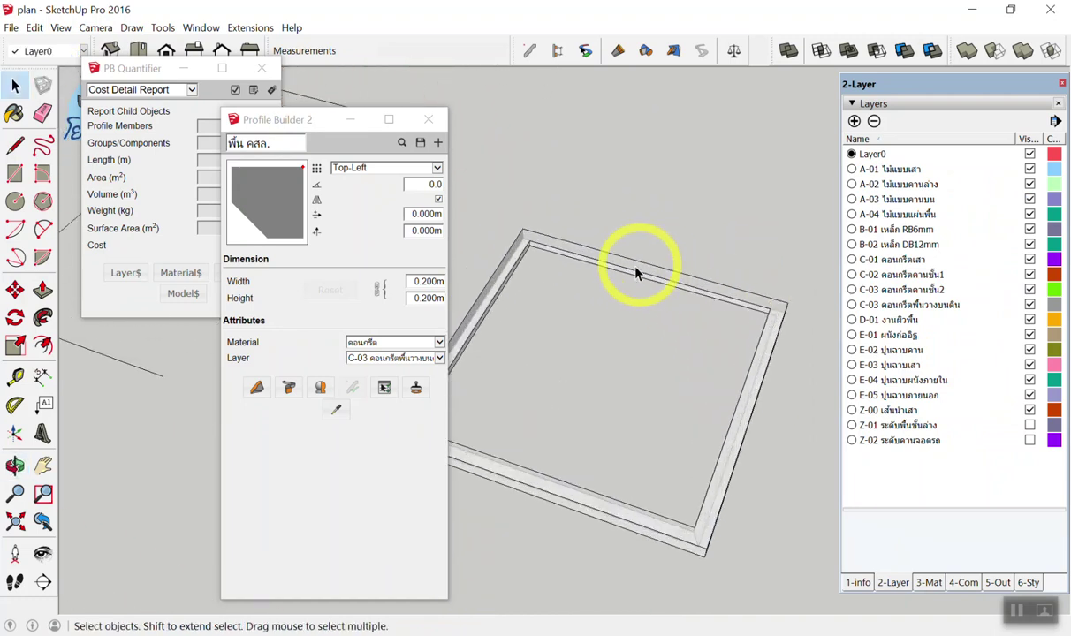
# Push/pull the face inside the frame to fill it as a solid concrete slab
pyautogui.click(43, 289)
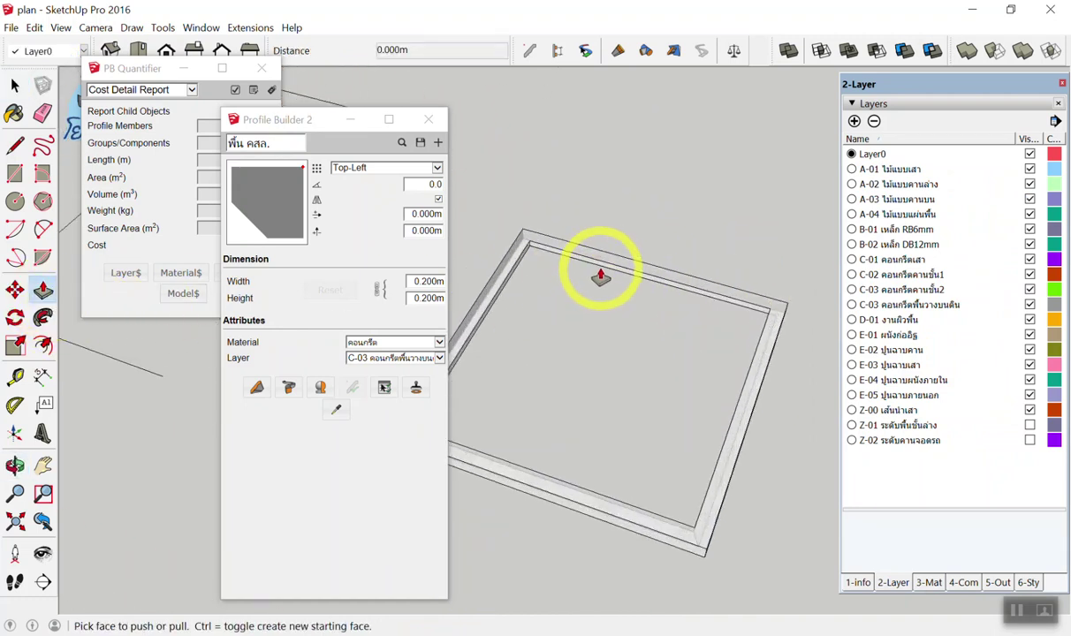
pyautogui.click(603, 274)
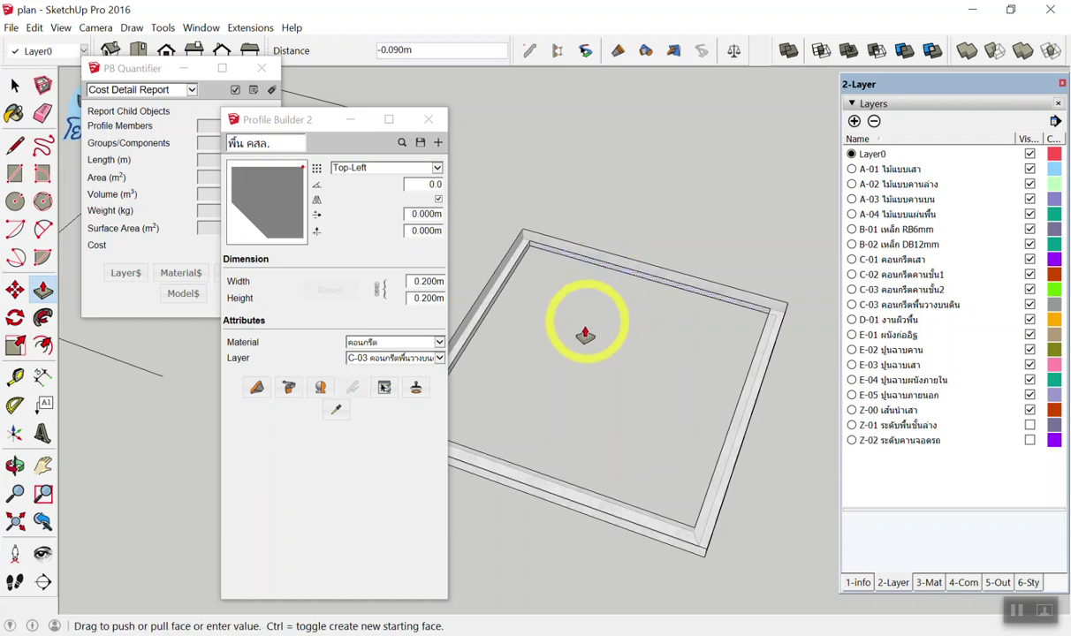
pyautogui.click(575, 492)
pyautogui.scroll(-2, 649, 433)
pyautogui.scroll(2, 689, 455)
pyautogui.press('space')
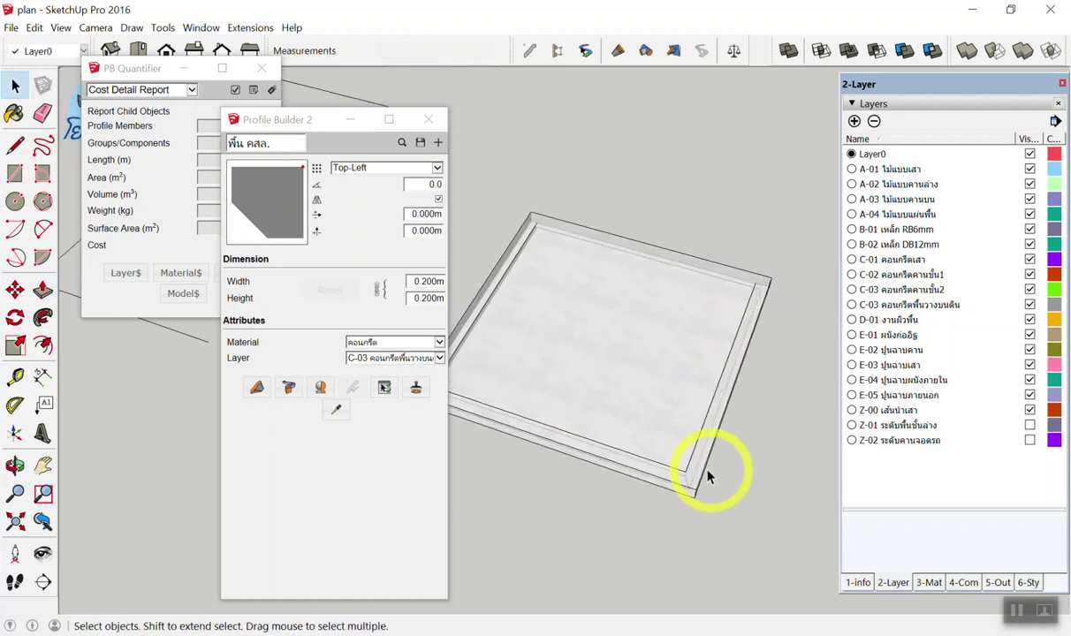
# Orbit and zoom in on the slab's lower-right corner, ending with the Select tool active
pyautogui.press('e')
pyautogui.scroll(2, 551, 330)
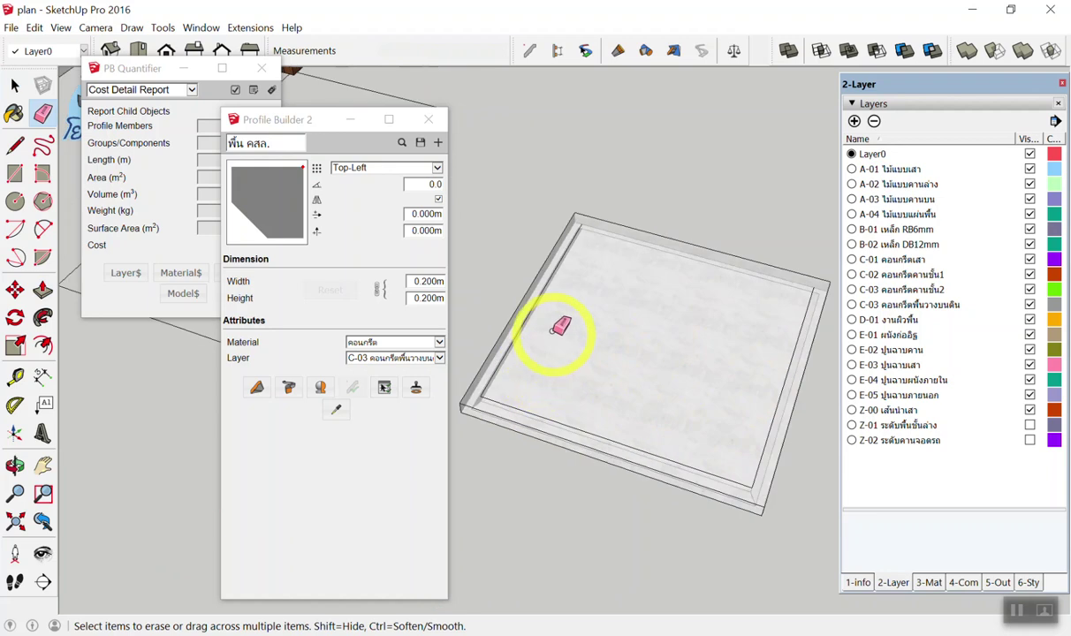
pyautogui.scroll(3, 527, 301)
pyautogui.moveTo(519, 298); pyautogui.dragTo(527, 292, button='middle')
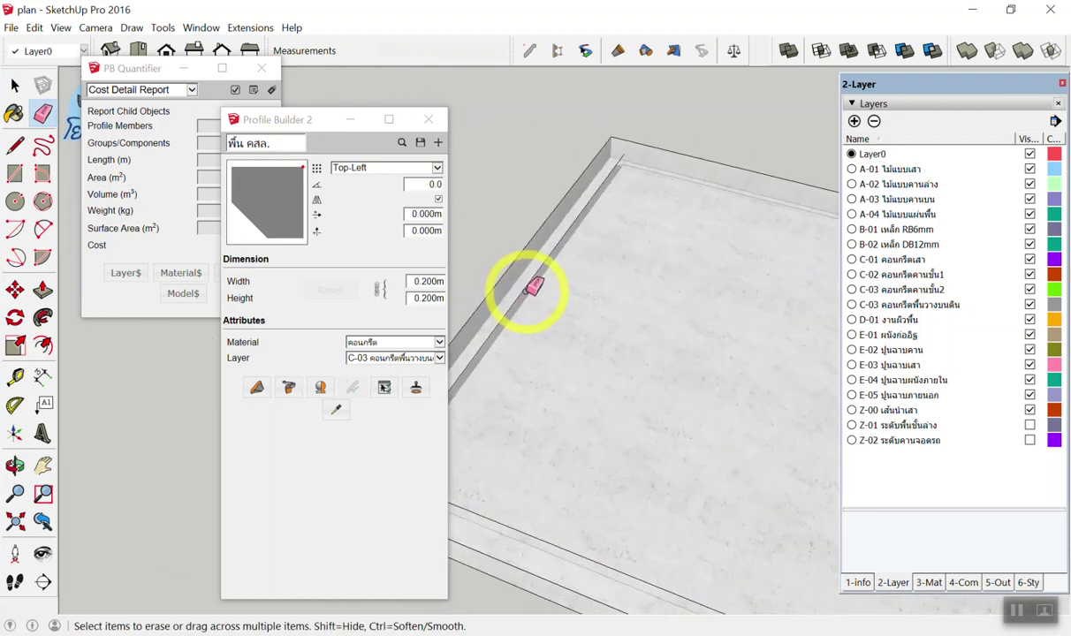
pyautogui.scroll(-2, 532, 283)
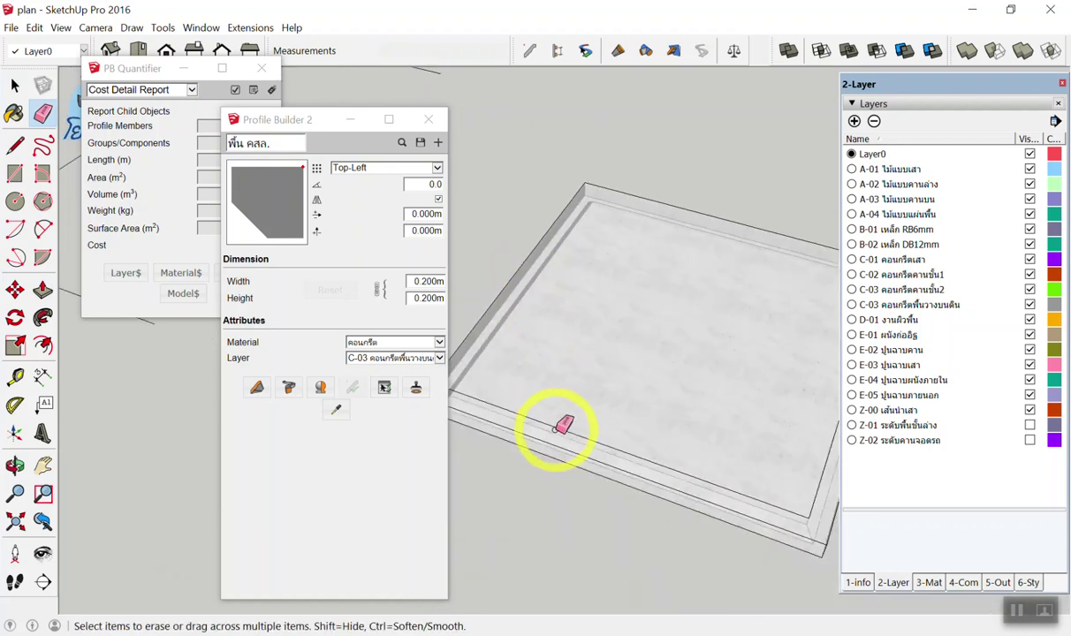
pyautogui.scroll(2, 701, 430)
pyautogui.scroll(2, 677, 430)
pyautogui.moveTo(677, 430); pyautogui.dragTo(645, 430, button='middle')
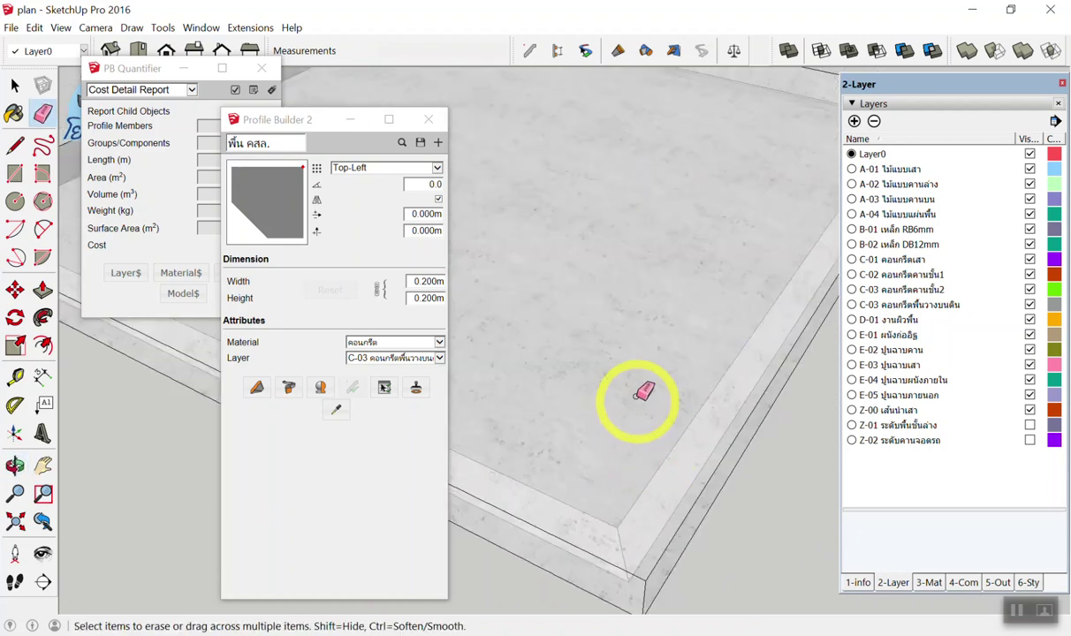
pyautogui.scroll(-2, 729, 377)
pyautogui.scroll(-3, 728, 377)
pyautogui.press('space')
# Group the slab and show its 16 m² area and 1.83067 m³ volume in PB Quantifier
pyautogui.moveTo(552, 248); pyautogui.dragTo(771, 420)
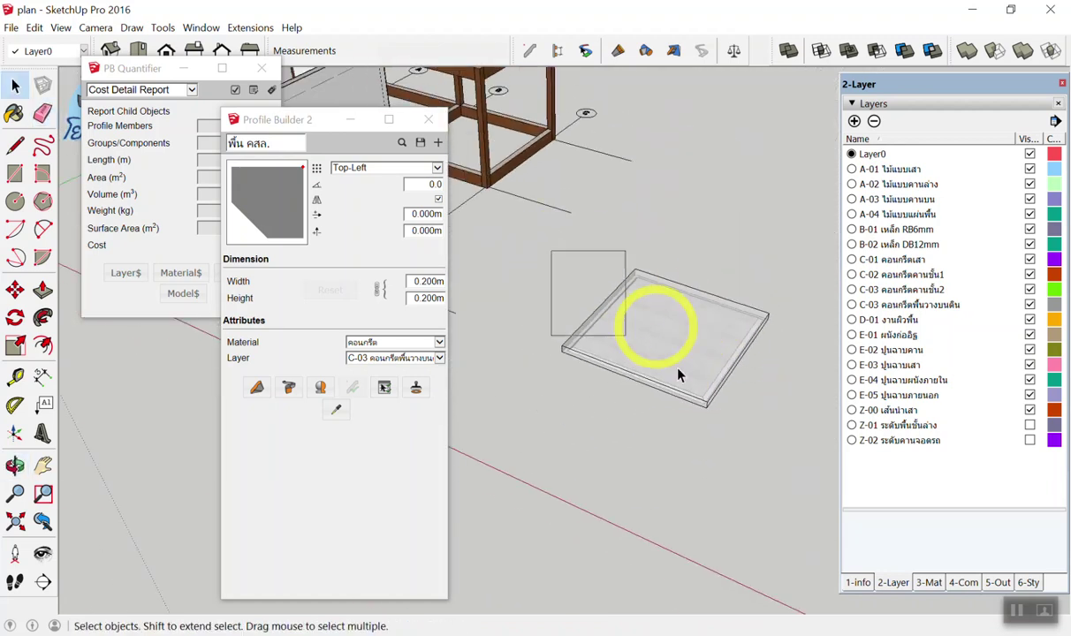
pyautogui.rightClick(676, 331)
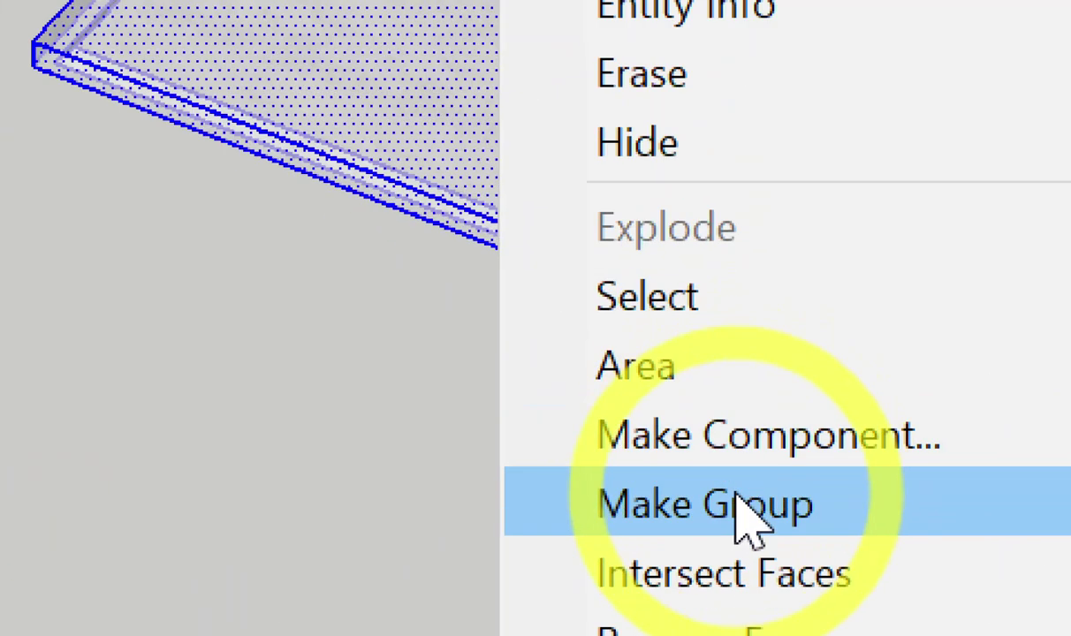
pyautogui.click(726, 521)
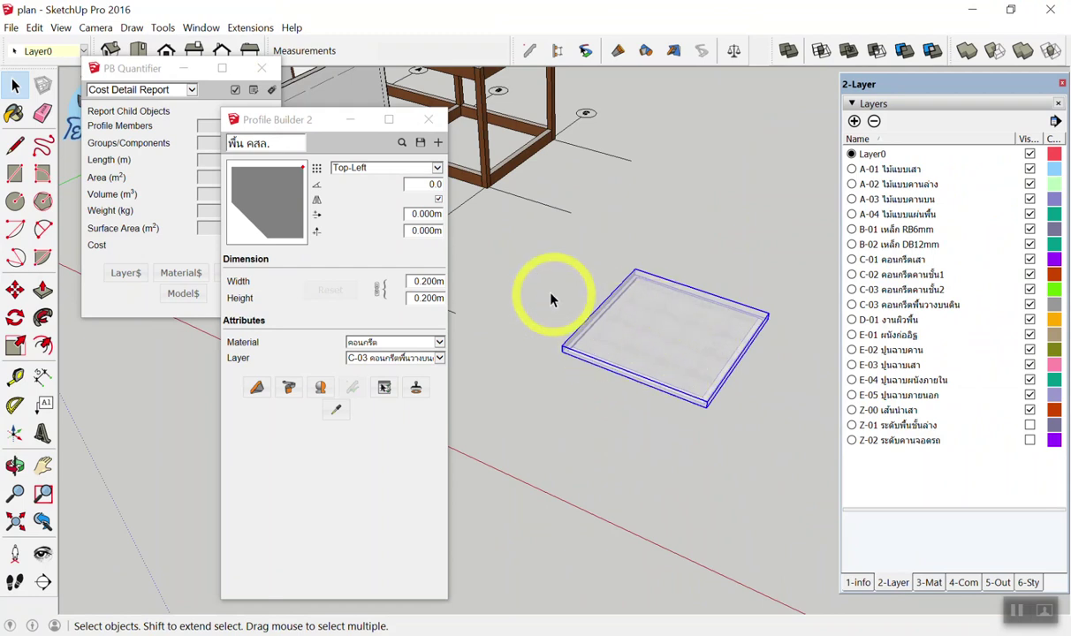
pyautogui.click(105, 251)
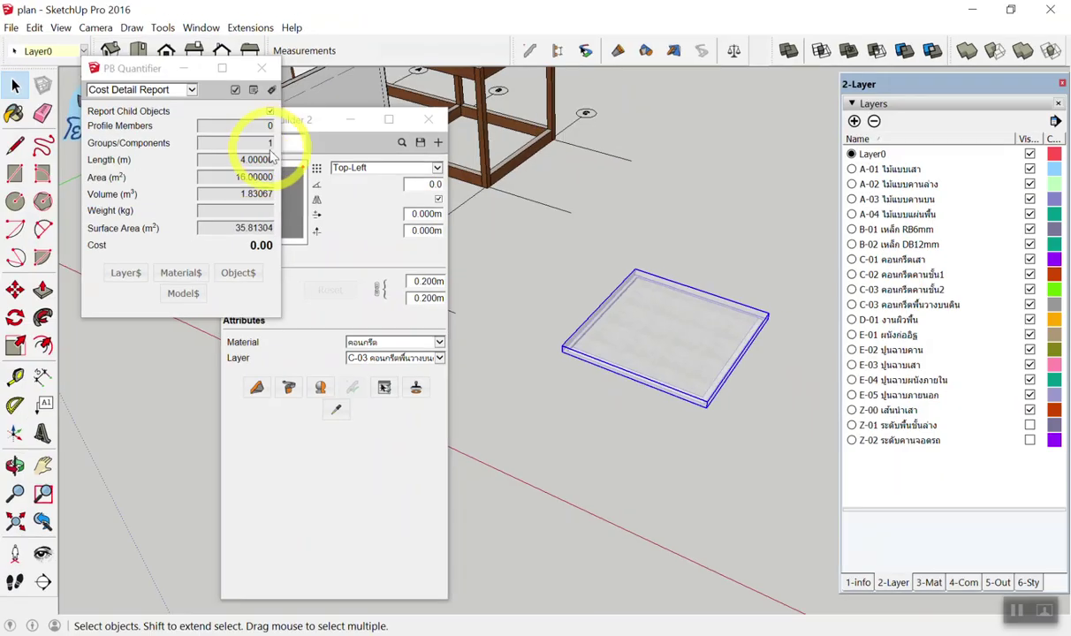
# Orbit and zoom around the grouped slab, then deselect it to view the whole model
pyautogui.moveTo(601, 362)
pyautogui.mouseDown(button='middle')
pyautogui.moveTo(621, 378)
pyautogui.moveTo(694, 363)
pyautogui.mouseUp(button='middle')
pyautogui.scroll(5, 707, 344)
pyautogui.moveTo(731, 311); pyautogui.dragTo(756, 143, button='middle')
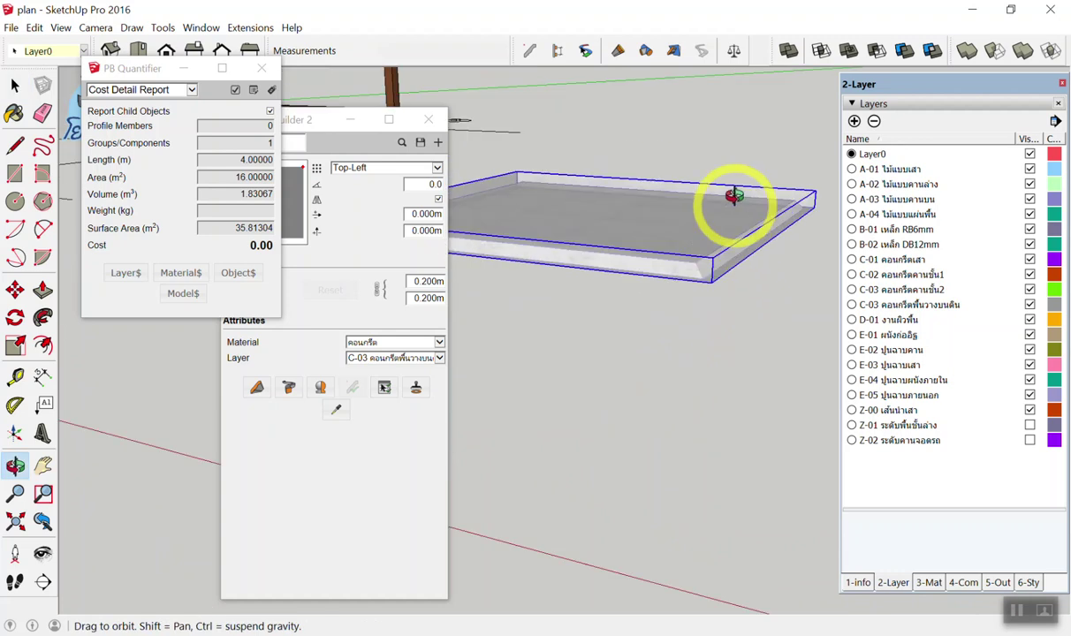
pyautogui.moveTo(725, 199)
pyautogui.mouseDown(button='middle')
pyautogui.moveTo(766, 145)
pyautogui.moveTo(825, 115)
pyautogui.moveTo(662, 311)
pyautogui.mouseUp(button='middle')
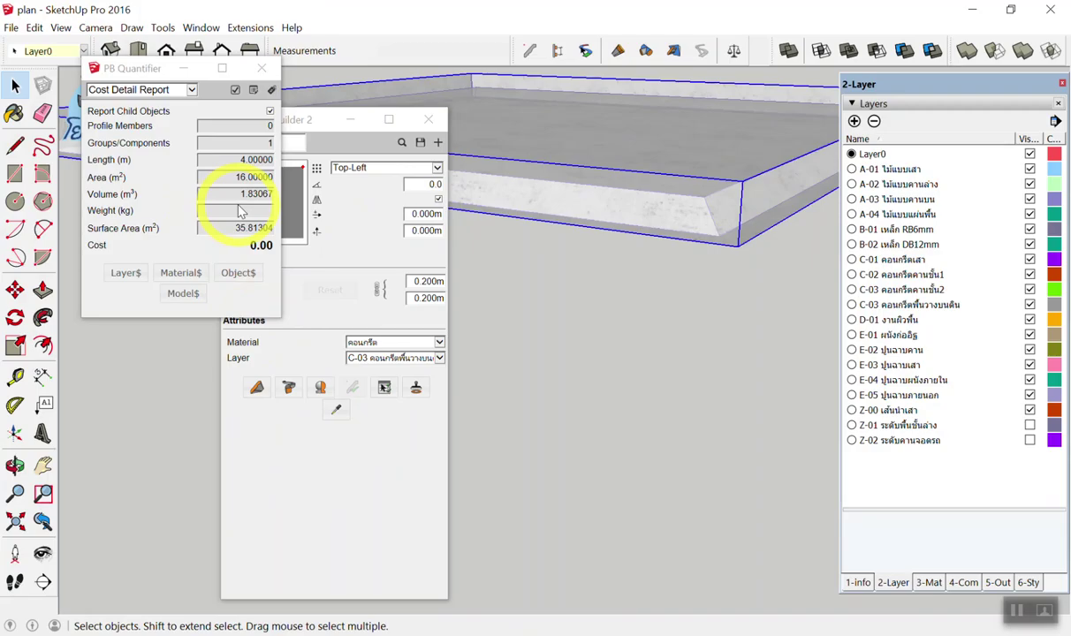
pyautogui.scroll(-3, 574, 287)
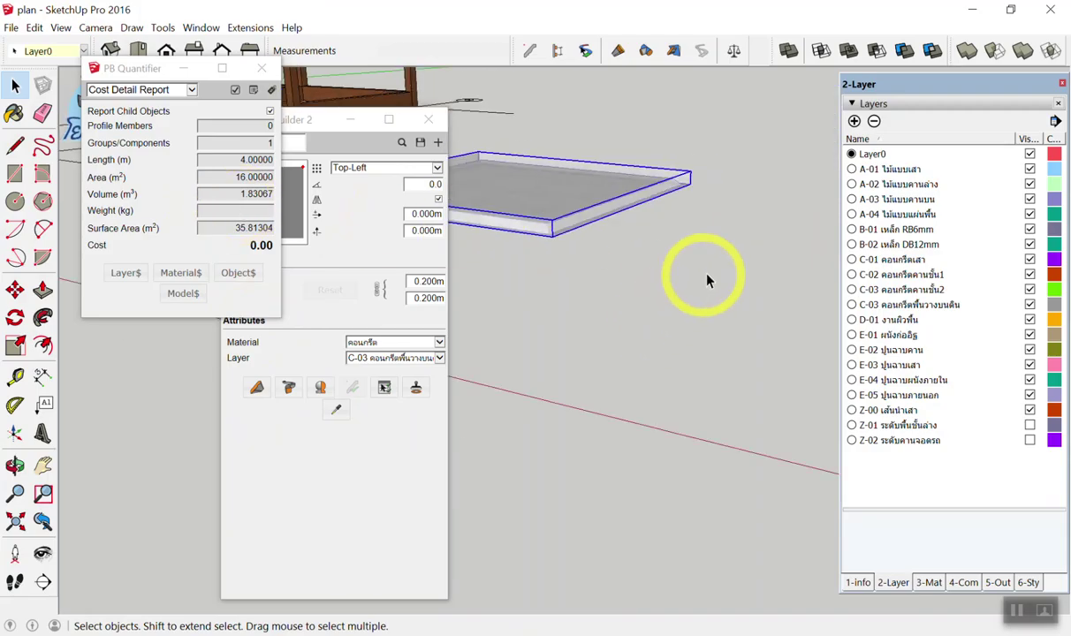
pyautogui.scroll(-2, 734, 274)
pyautogui.moveTo(755, 274); pyautogui.dragTo(641, 299, button='middle')
pyautogui.click(657, 227)
pyautogui.scroll(-2, 733, 247)
pyautogui.moveTo(733, 246); pyautogui.dragTo(609, 168, button='middle')
pyautogui.scroll(1, 592, 166)
pyautogui.scroll(2, 570, 146)
pyautogui.scroll(3, 571, 154)
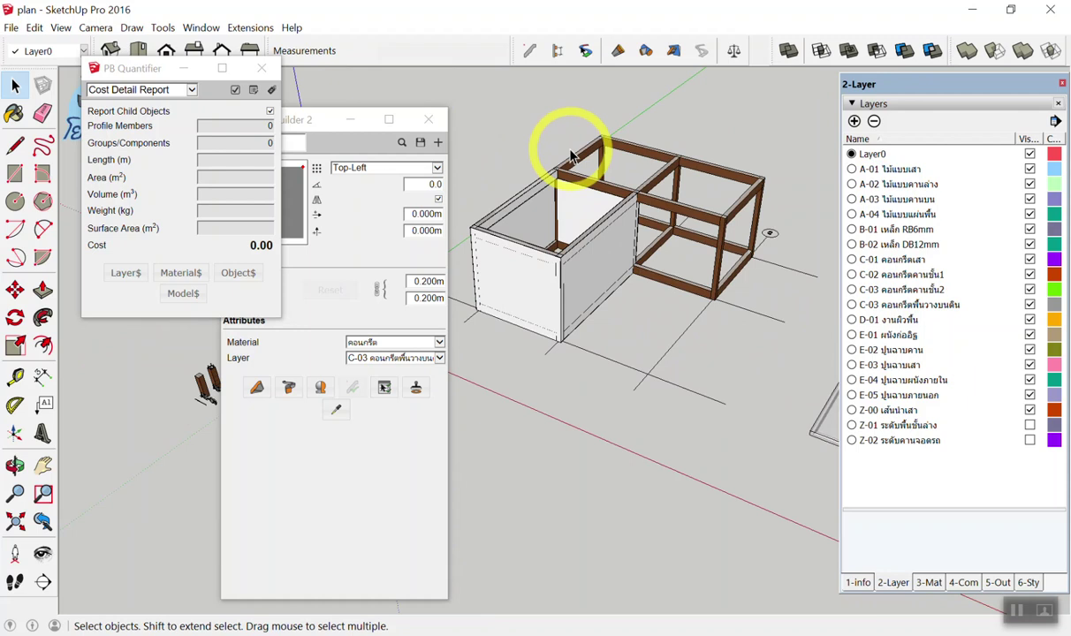
# Window-select the whole frame to total 69 members, 14.55005 m³, 243.83 m² and 131,087.59 cost
pyautogui.scroll(-3, 571, 155)
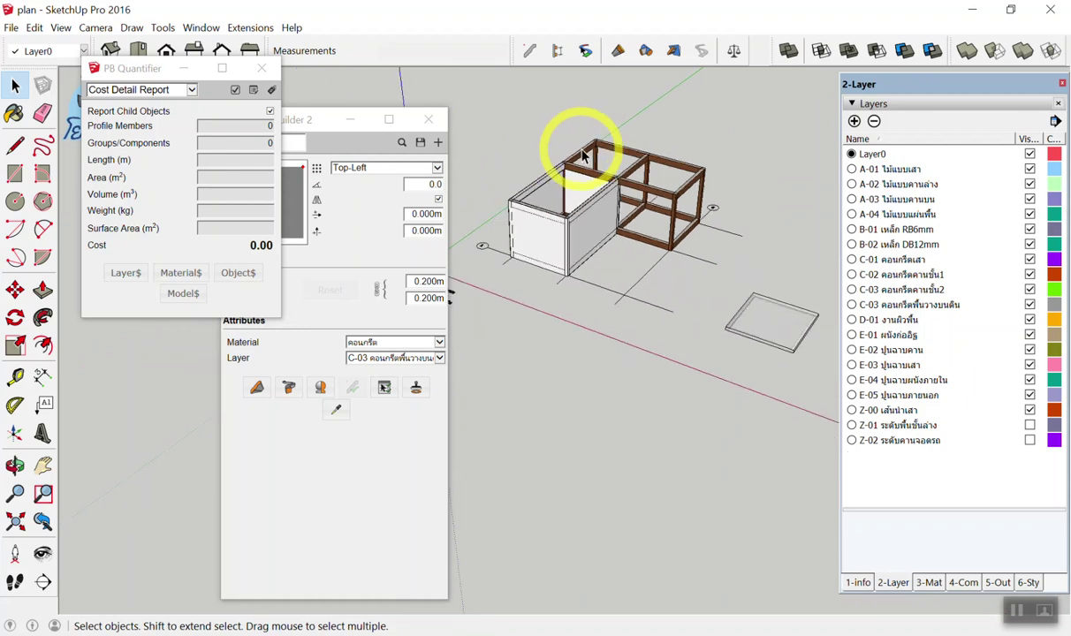
pyautogui.moveTo(470, 111); pyautogui.dragTo(726, 305)
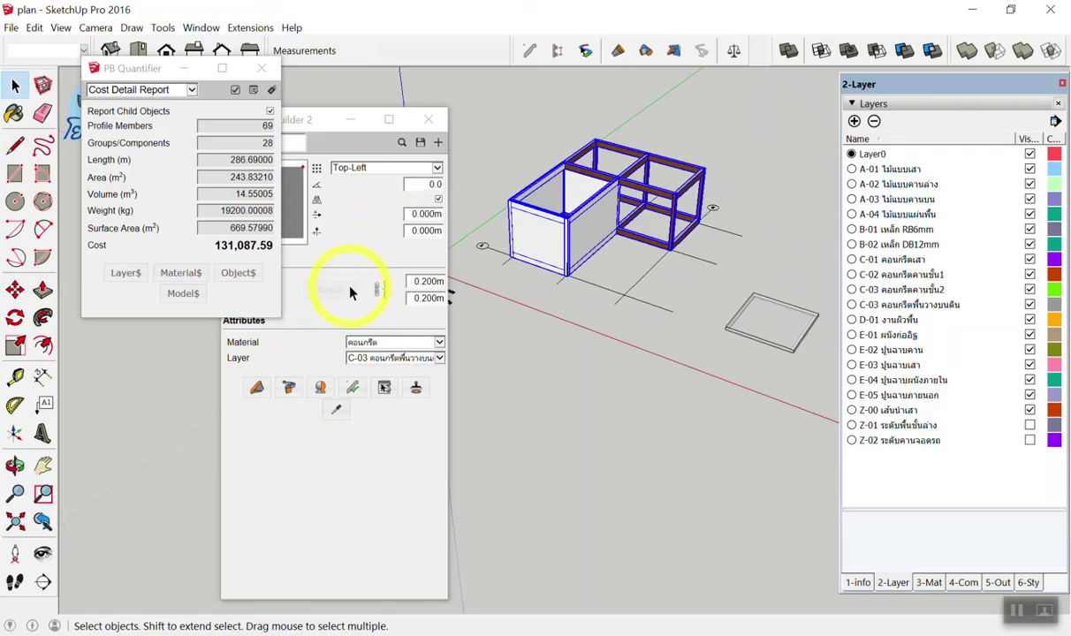
pyautogui.moveTo(460, 265)
pyautogui.mouseDown(button='middle')
pyautogui.moveTo(530, 247)
pyautogui.moveTo(549, 196)
pyautogui.moveTo(547, 144)
pyautogui.moveTo(486, 116)
pyautogui.mouseUp(button='middle')
pyautogui.moveTo(490, 124)
pyautogui.mouseDown()
pyautogui.moveTo(471, 138)
pyautogui.moveTo(694, 318)
pyautogui.moveTo(707, 313)
pyautogui.mouseUp()
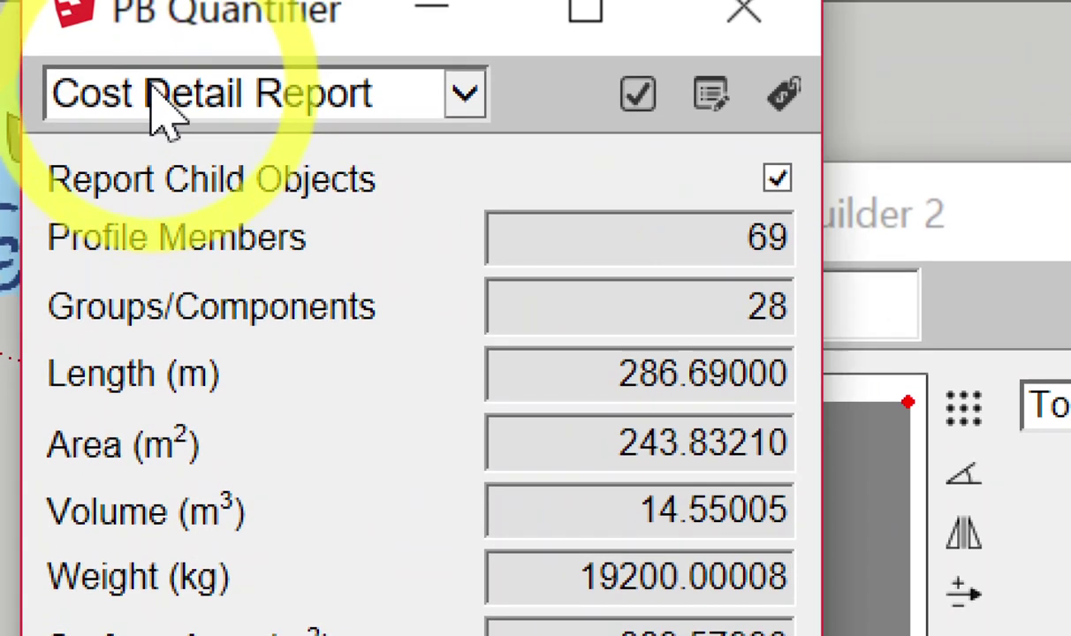
pyautogui.click(116, 91)
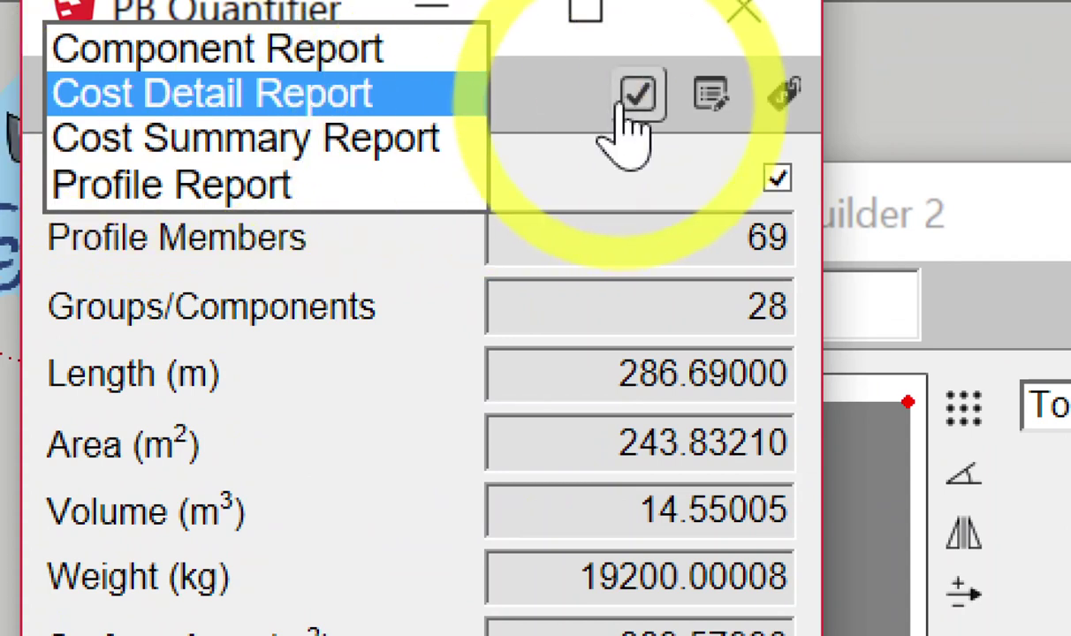
pyautogui.click(623, 101)
pyautogui.scroll(-1, 421, 283)
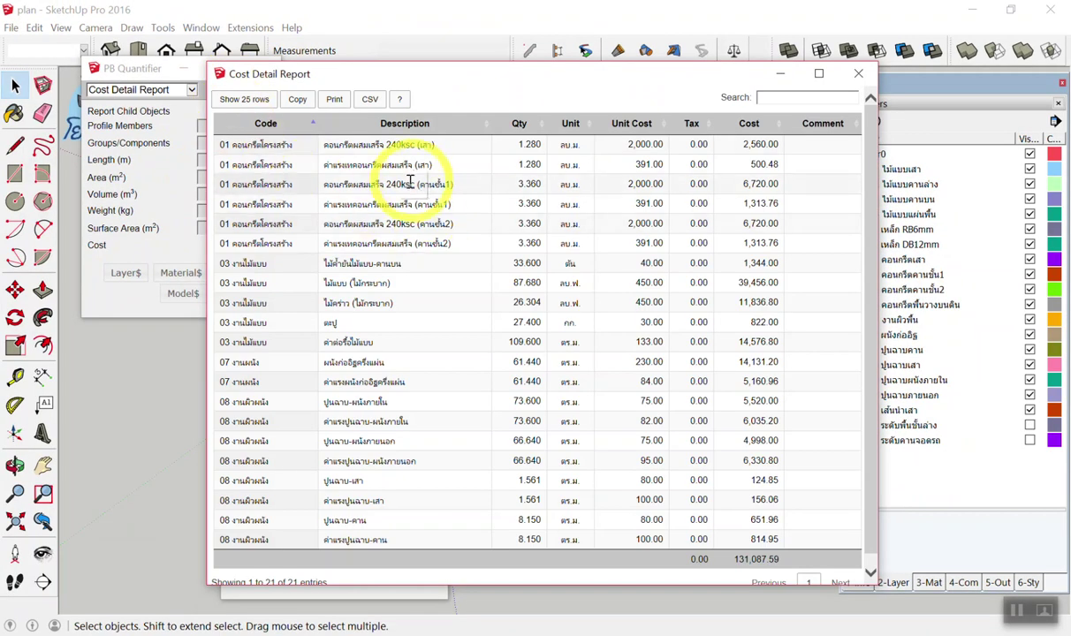
pyautogui.scroll(1, 522, 401)
pyautogui.scroll(-1, 548, 389)
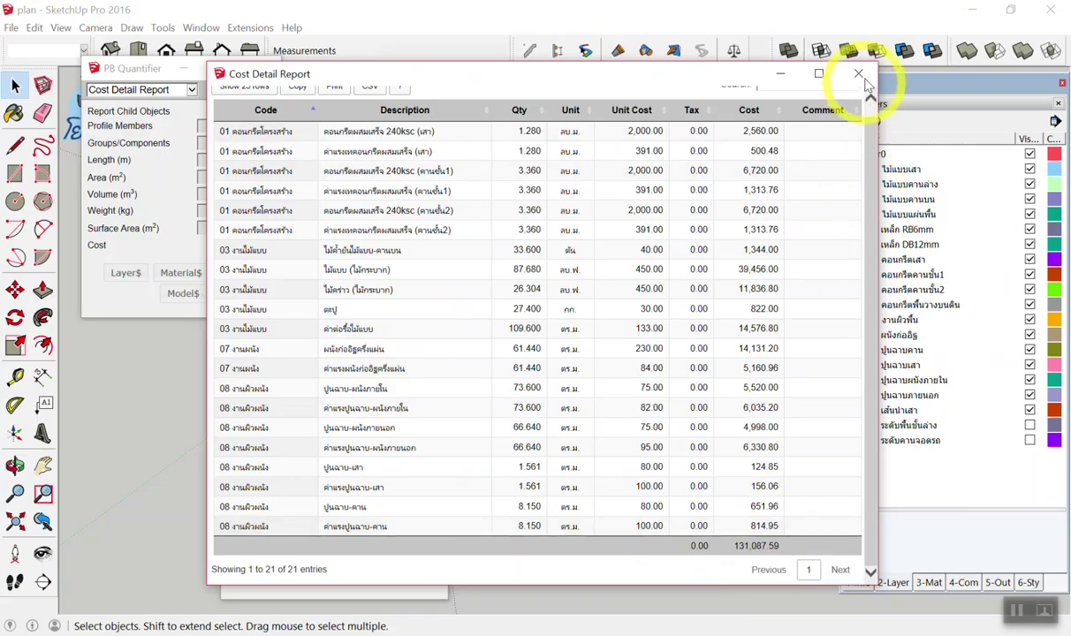
pyautogui.click(860, 71)
pyautogui.moveTo(824, 81)
pyautogui.mouseDown(button='middle')
pyautogui.moveTo(716, 191)
pyautogui.moveTo(745, 250)
pyautogui.mouseUp(button='middle')
pyautogui.click(731, 160)
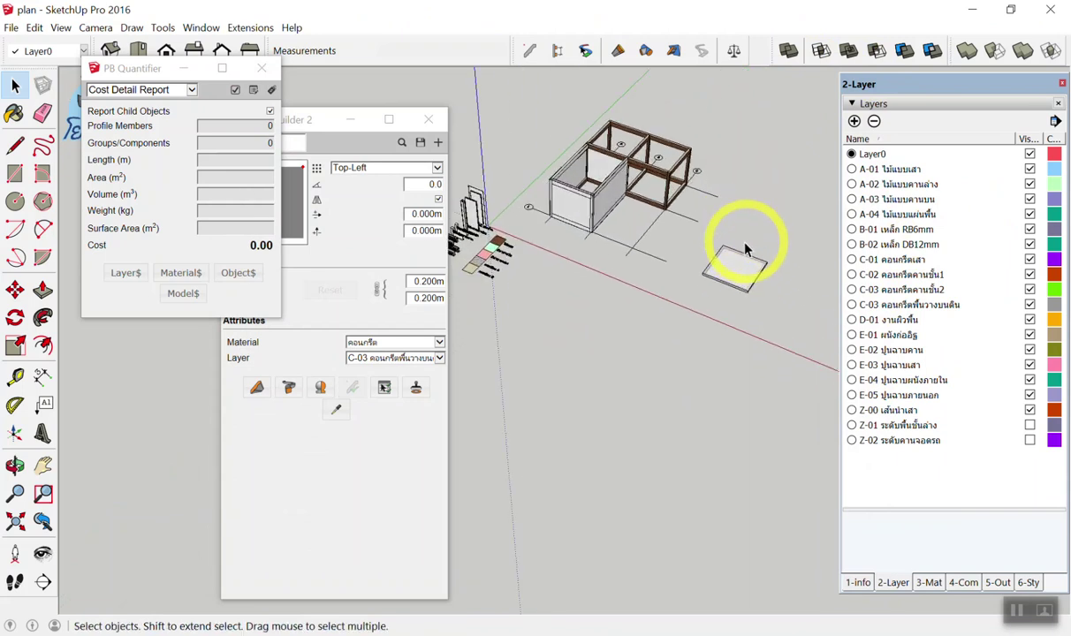
# Move the slab group onto layer C-03 and reselect it to show its 4,937.12 cost
pyautogui.scroll(2, 745, 252)
pyautogui.scroll(2, 742, 258)
pyautogui.scroll(2, 706, 265)
pyautogui.click(680, 270)
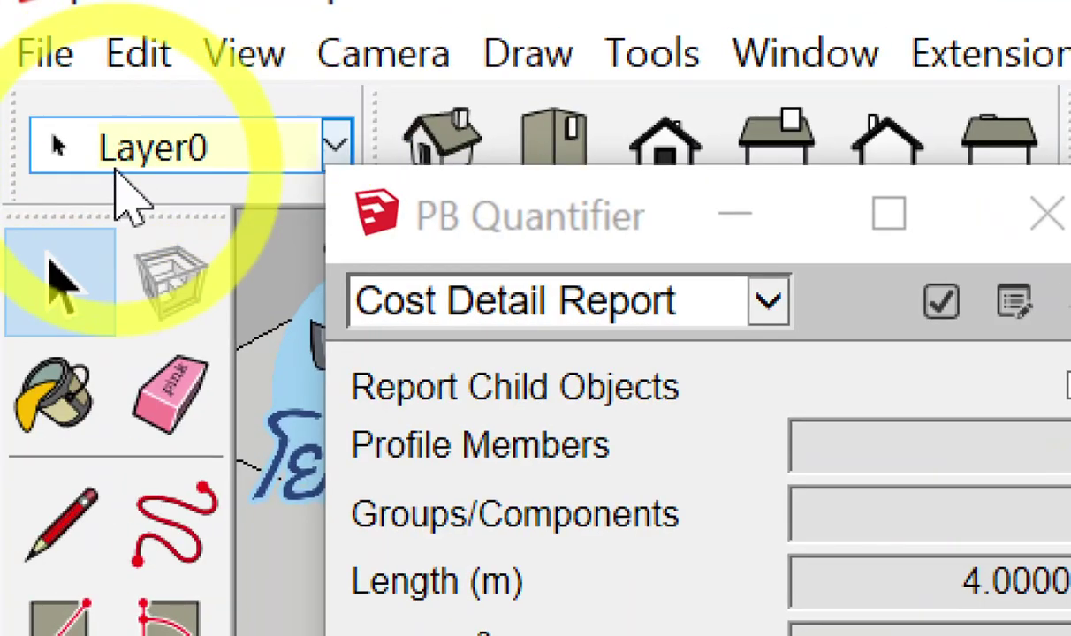
pyautogui.click(137, 162)
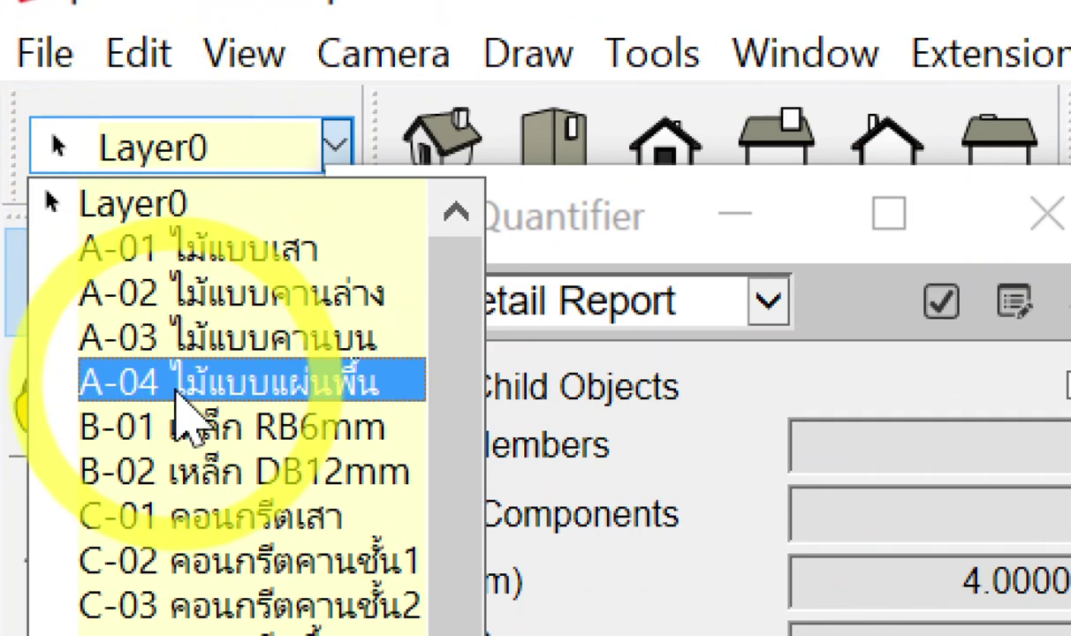
pyautogui.scroll(-2, 212, 583)
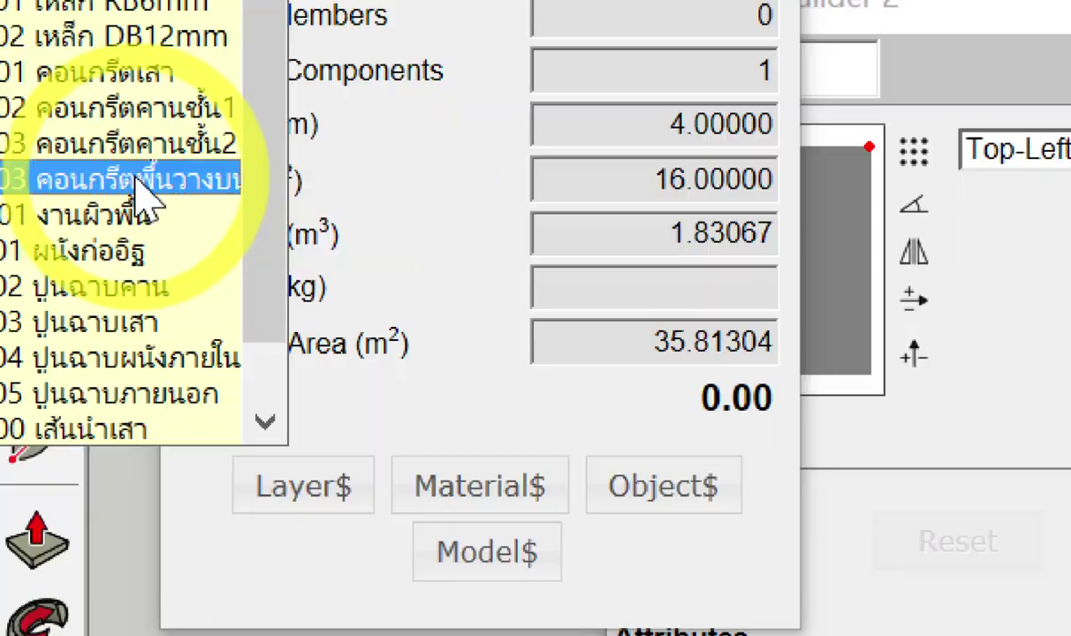
pyautogui.click(295, 408)
pyautogui.click(545, 237)
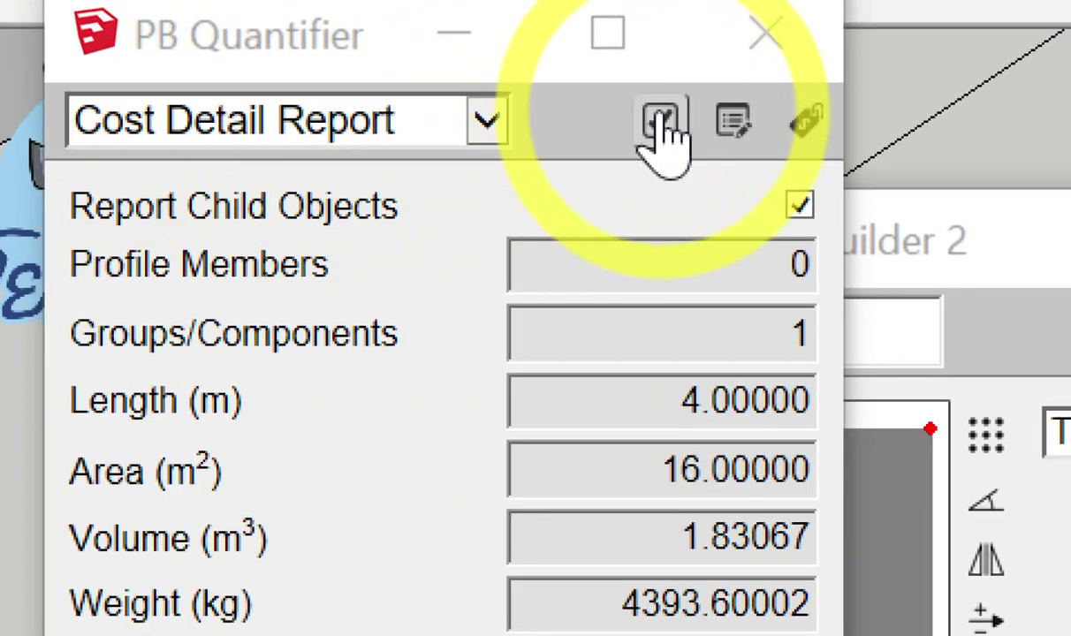
# Review the slab's four-item Cost Detail Report totalling 4,937.12, then close Profile Builder 2
pyautogui.click(661, 122)
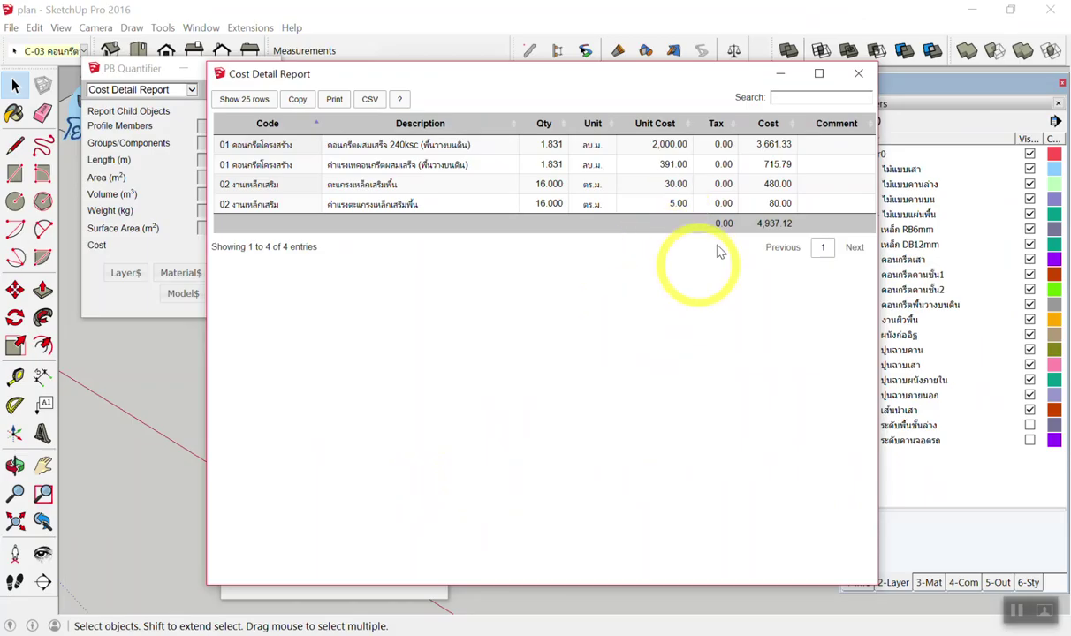
pyautogui.click(857, 73)
pyautogui.scroll(-3, 682, 214)
pyautogui.scroll(-3, 777, 234)
pyautogui.scroll(-2, 697, 205)
pyautogui.scroll(3, 734, 177)
pyautogui.scroll(-3, 574, 172)
pyautogui.scroll(-1, 640, 167)
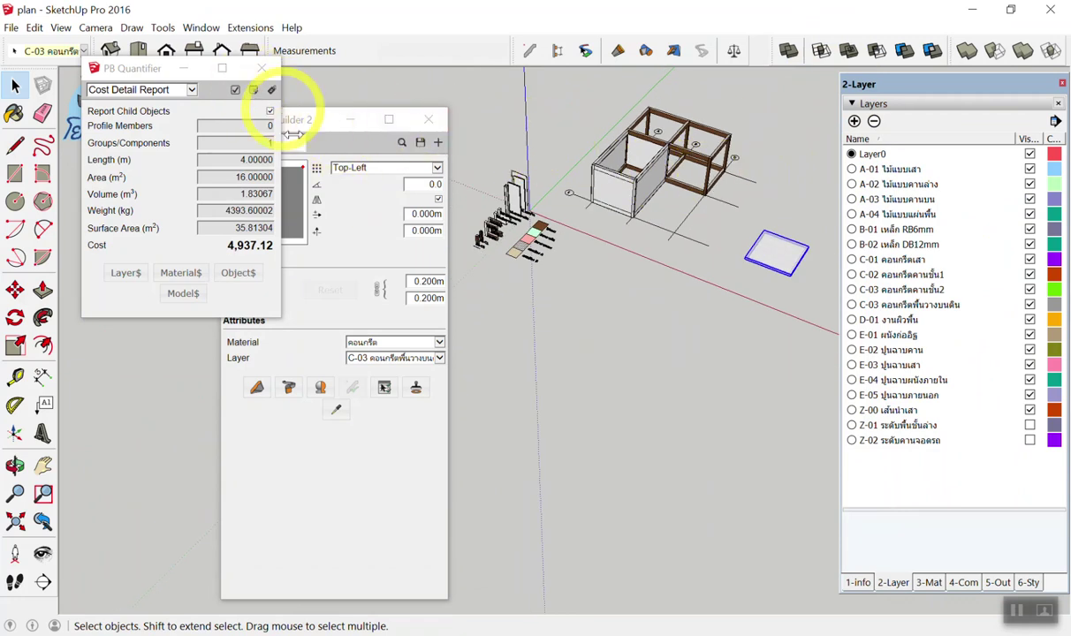
pyautogui.click(430, 121)
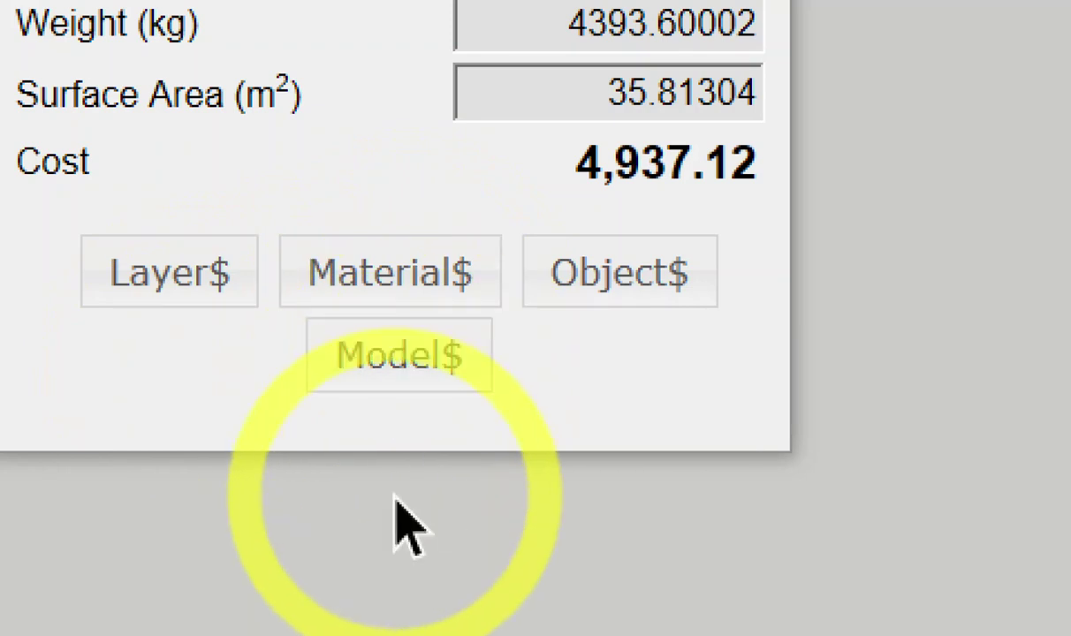
pyautogui.moveTo(225, 195)
pyautogui.mouseDown()
pyautogui.moveTo(239, 256)
pyautogui.moveTo(226, 185)
pyautogui.mouseUp()
pyautogui.moveTo(390, 196)
pyautogui.mouseDown()
pyautogui.moveTo(465, 172)
pyautogui.moveTo(438, 159)
pyautogui.mouseUp()
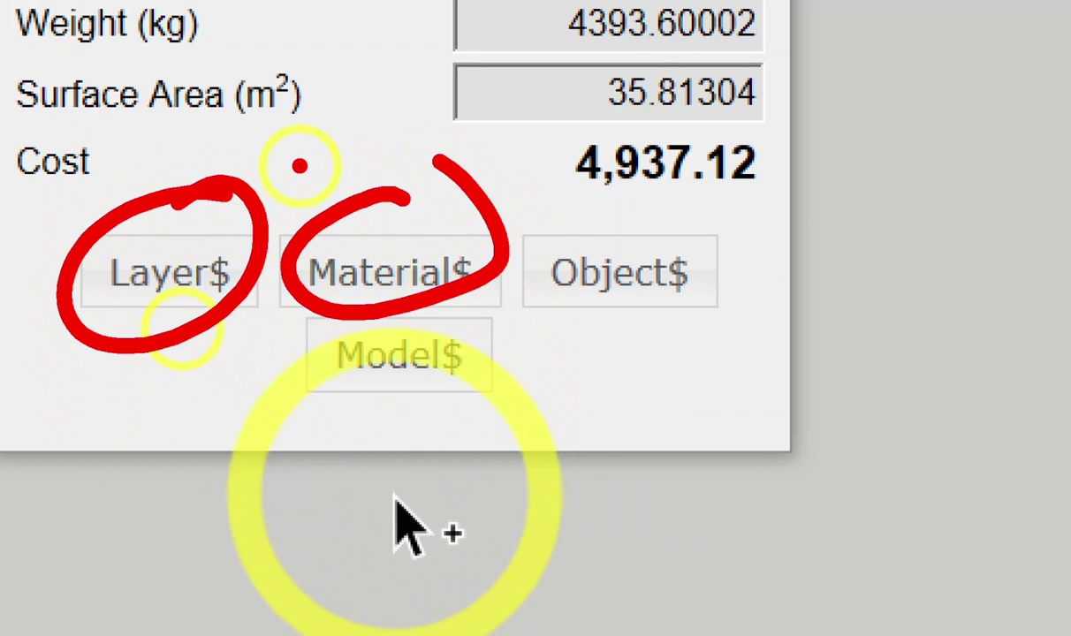
pyautogui.moveTo(523, 324)
pyautogui.mouseDown()
pyautogui.moveTo(645, 234)
pyautogui.moveTo(723, 210)
pyautogui.mouseUp()
pyautogui.moveTo(351, 397); pyautogui.dragTo(486, 300)
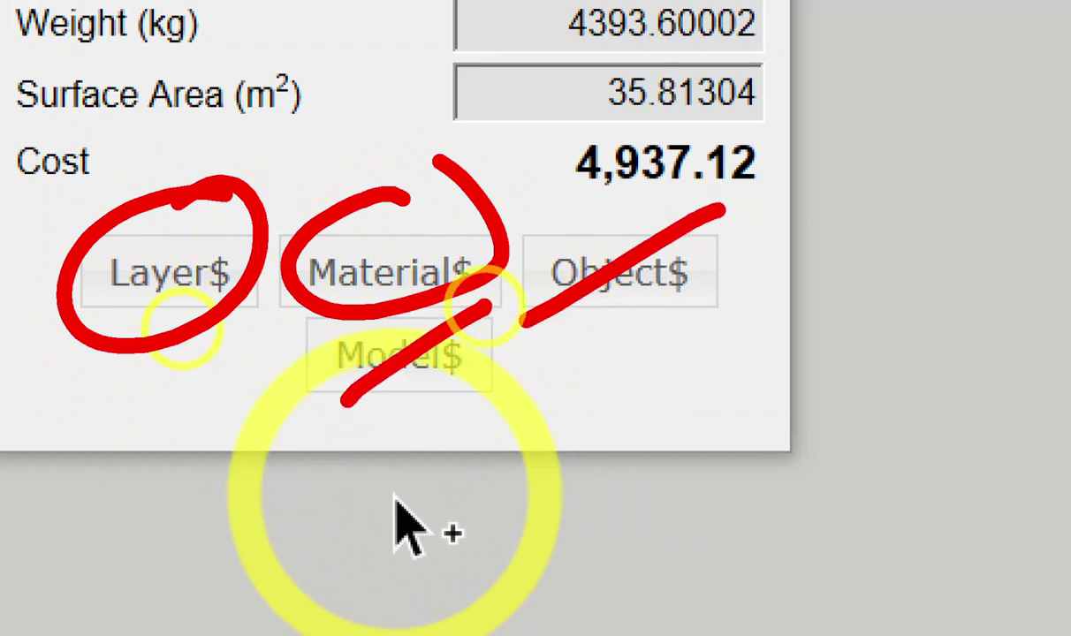
pyautogui.press('Escape')
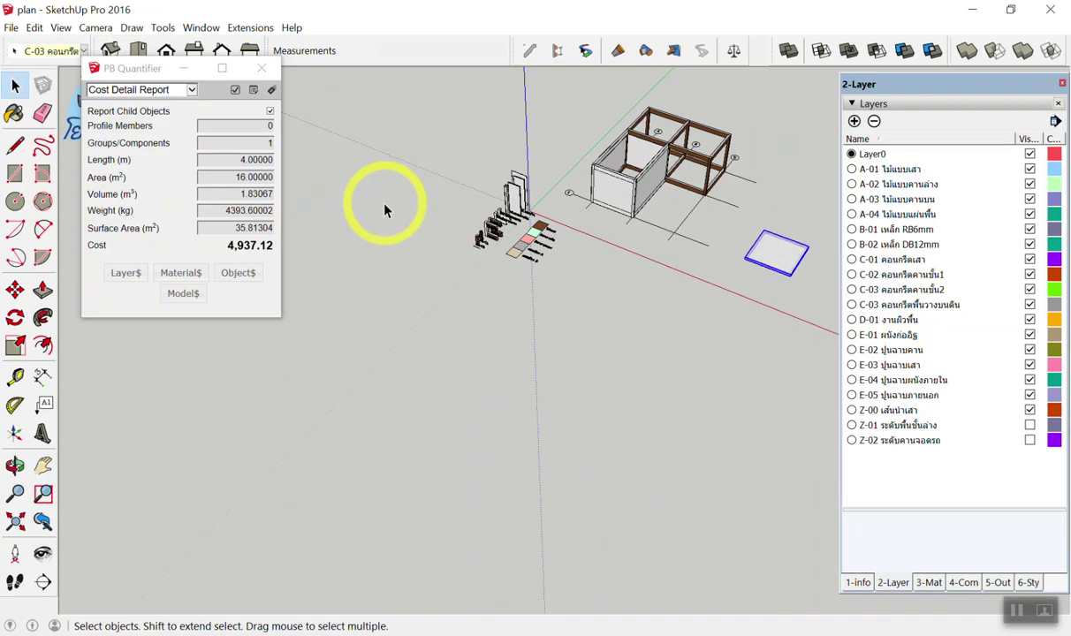
# Clear the slab selection and close the PB Quantifier window
pyautogui.click(383, 211)
pyautogui.click(249, 51)
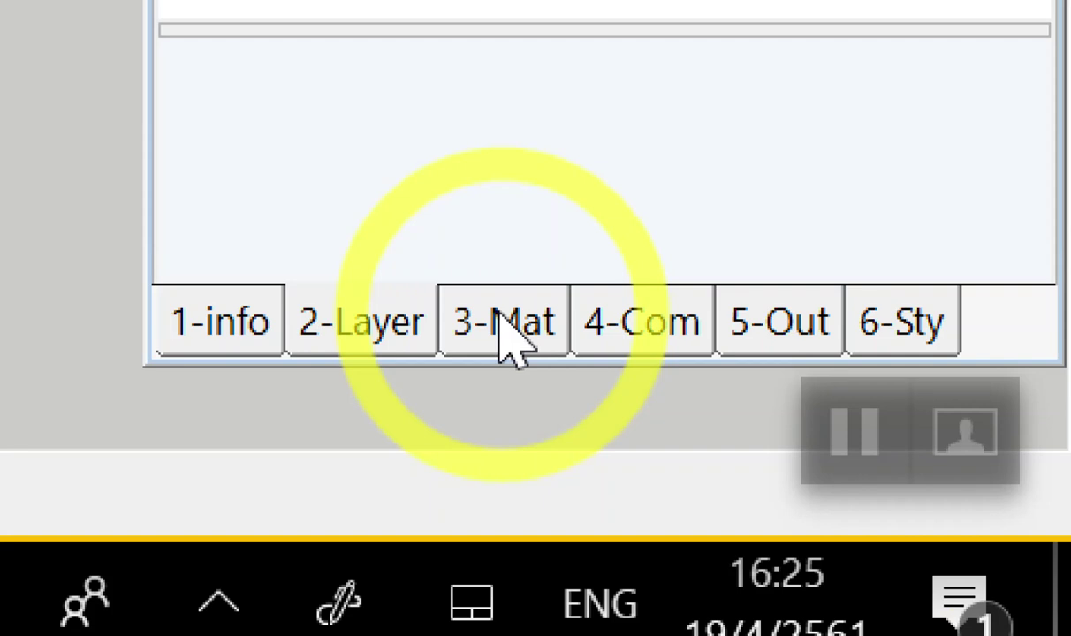
# Delete the dark grey Material1 from In Model, replacing it with the default material
pyautogui.click(509, 339)
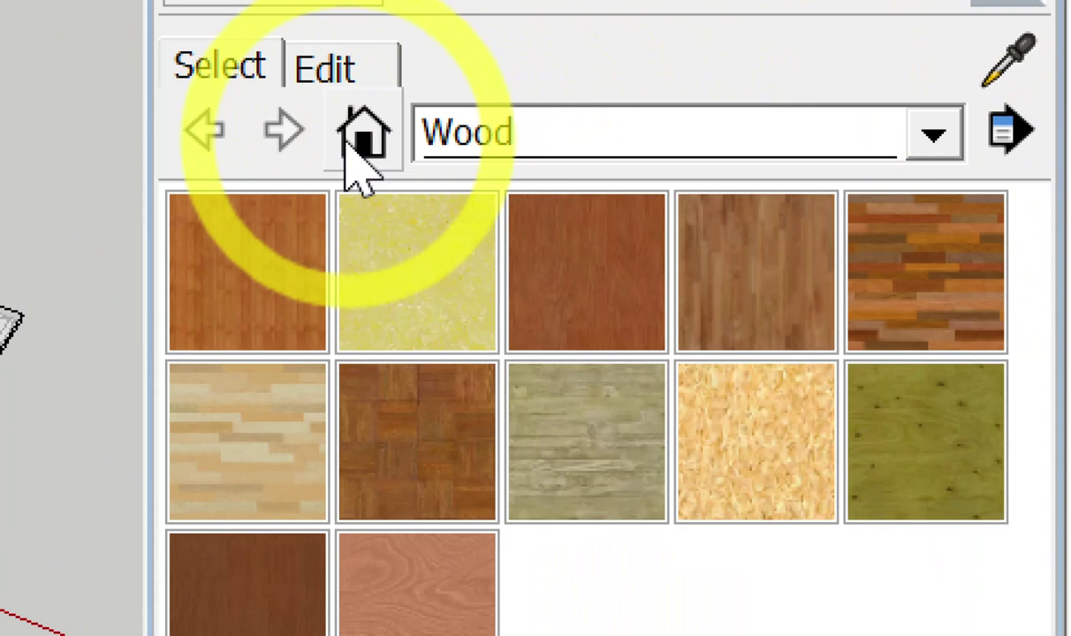
pyautogui.click(357, 139)
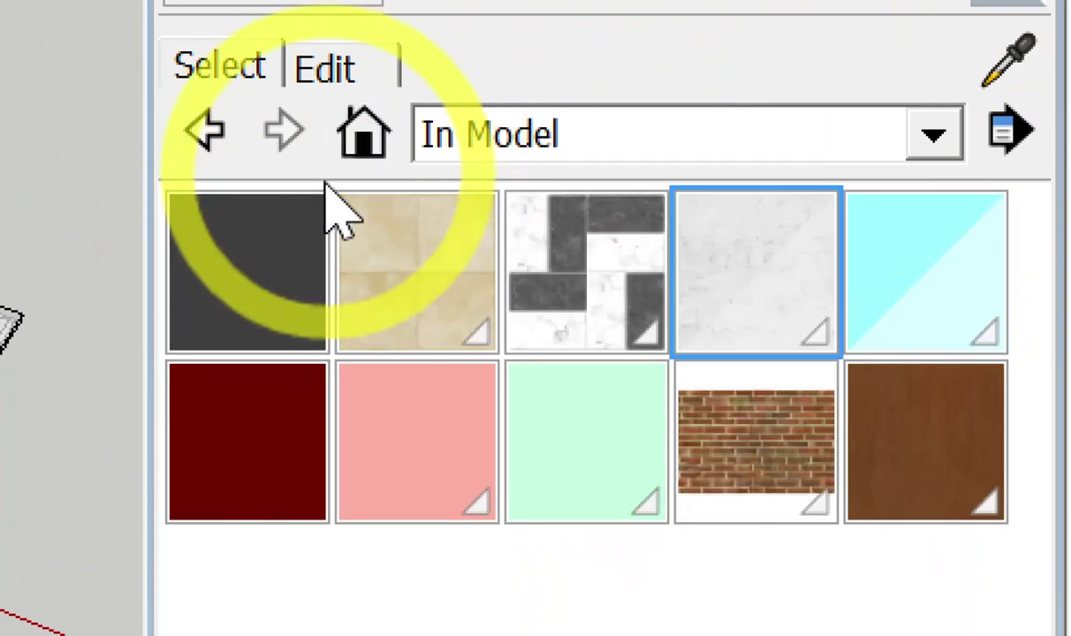
pyautogui.rightClick(287, 256)
pyautogui.click(252, 258)
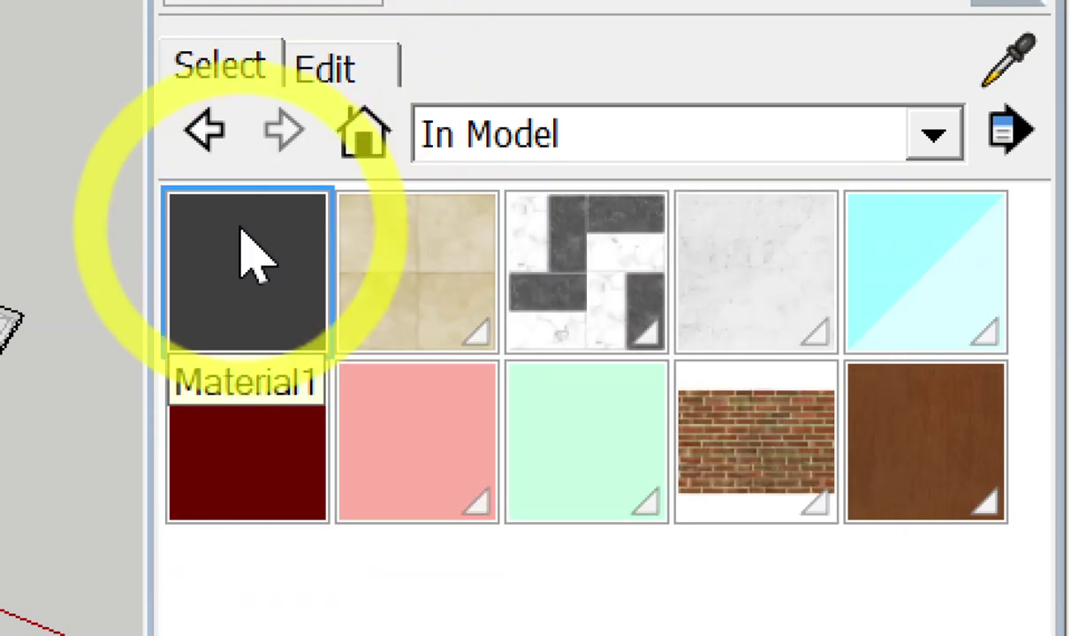
pyautogui.rightClick(240, 232)
pyautogui.click(349, 289)
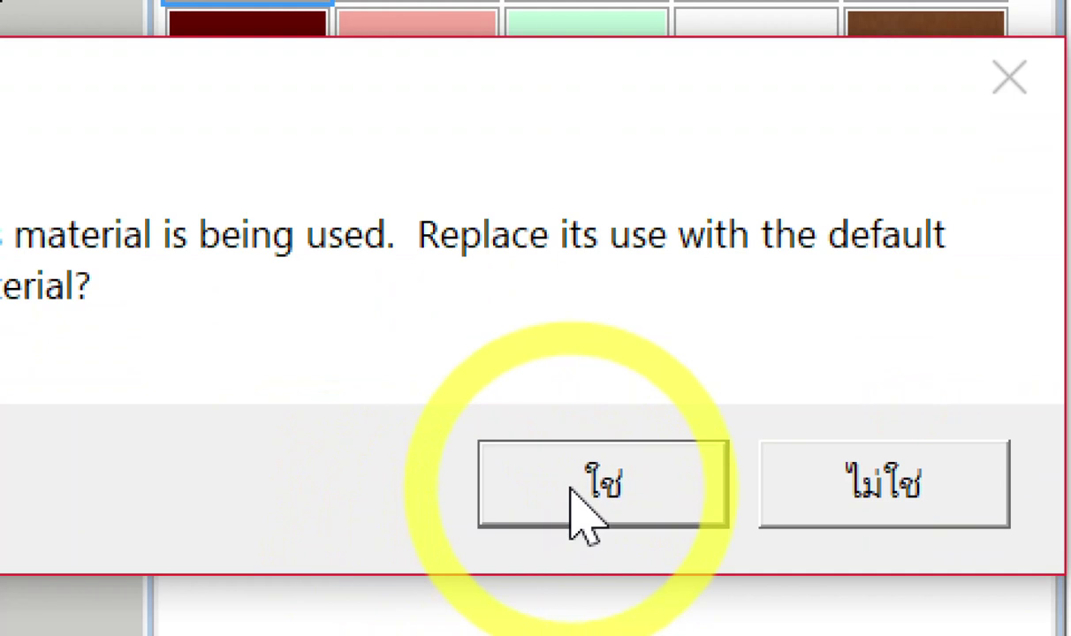
pyautogui.click(578, 508)
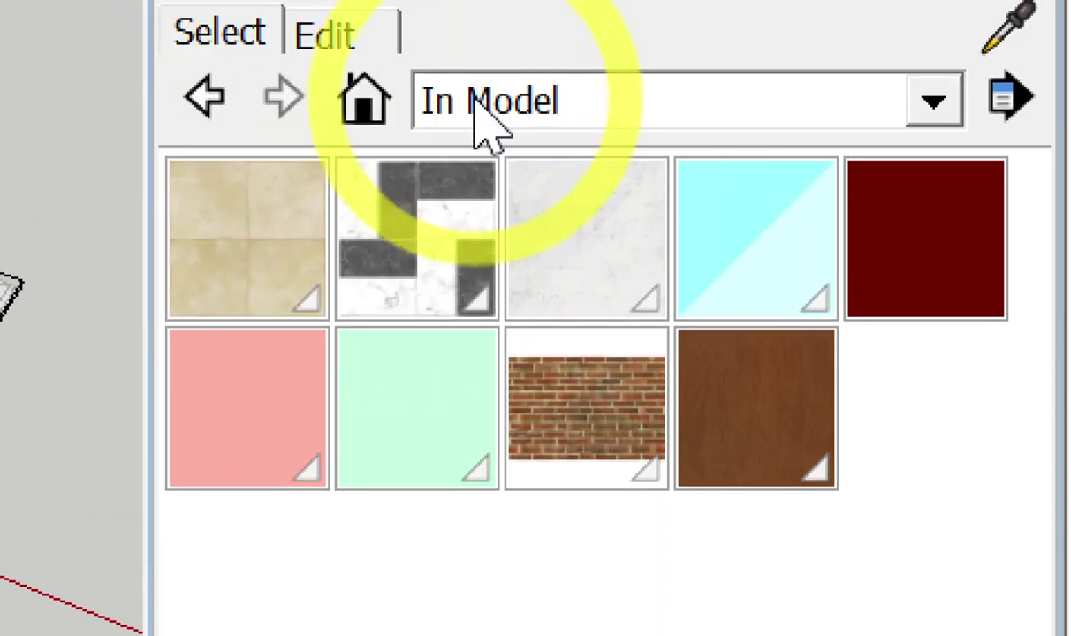
pyautogui.click(482, 108)
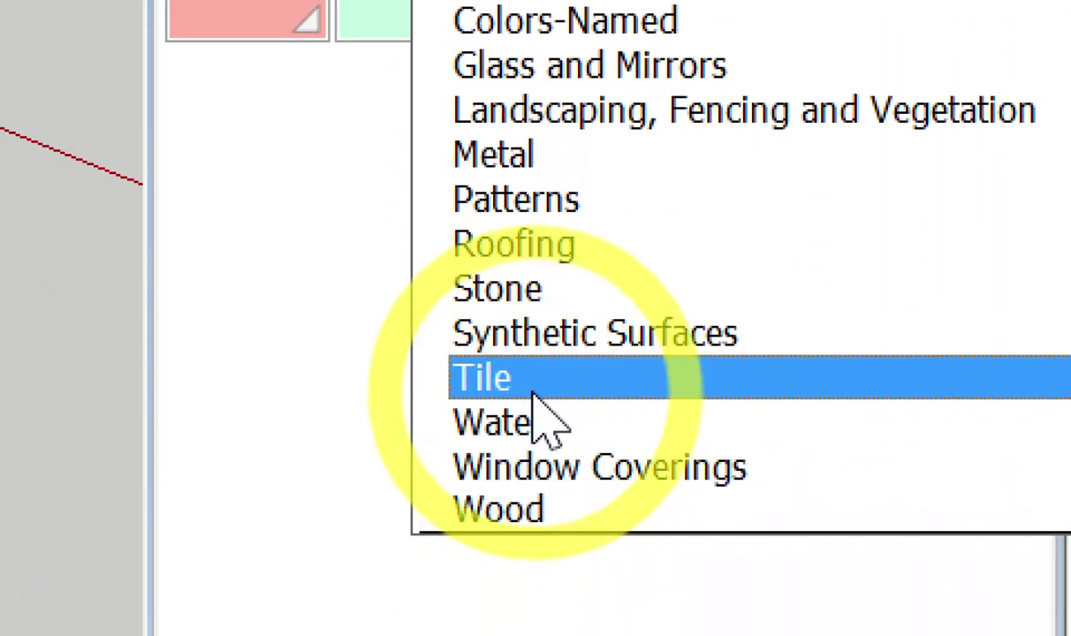
pyautogui.click(532, 392)
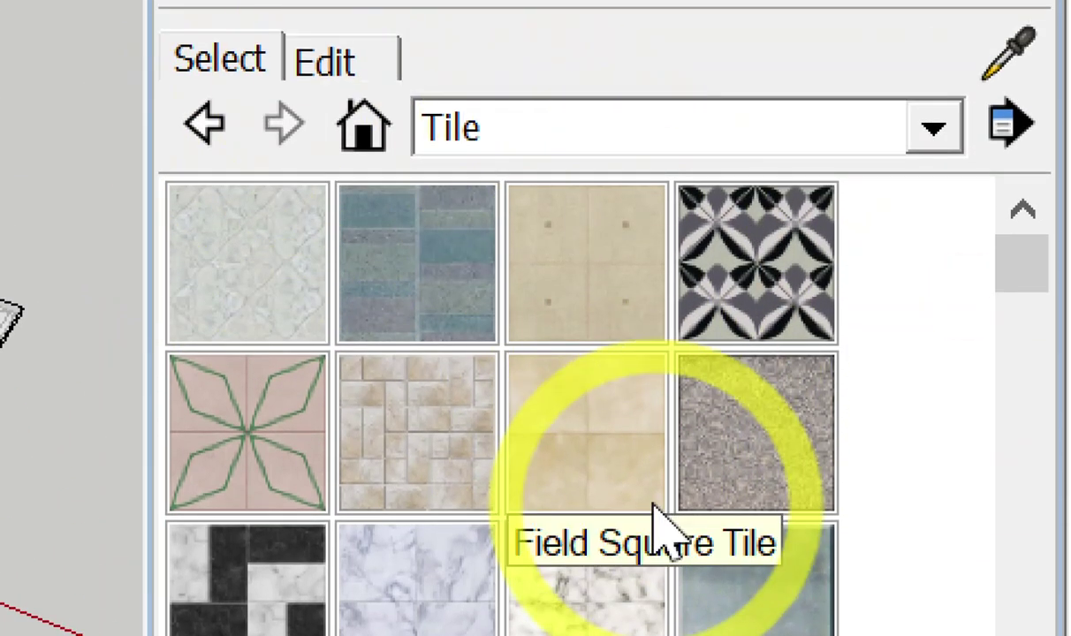
pyautogui.click(484, 141)
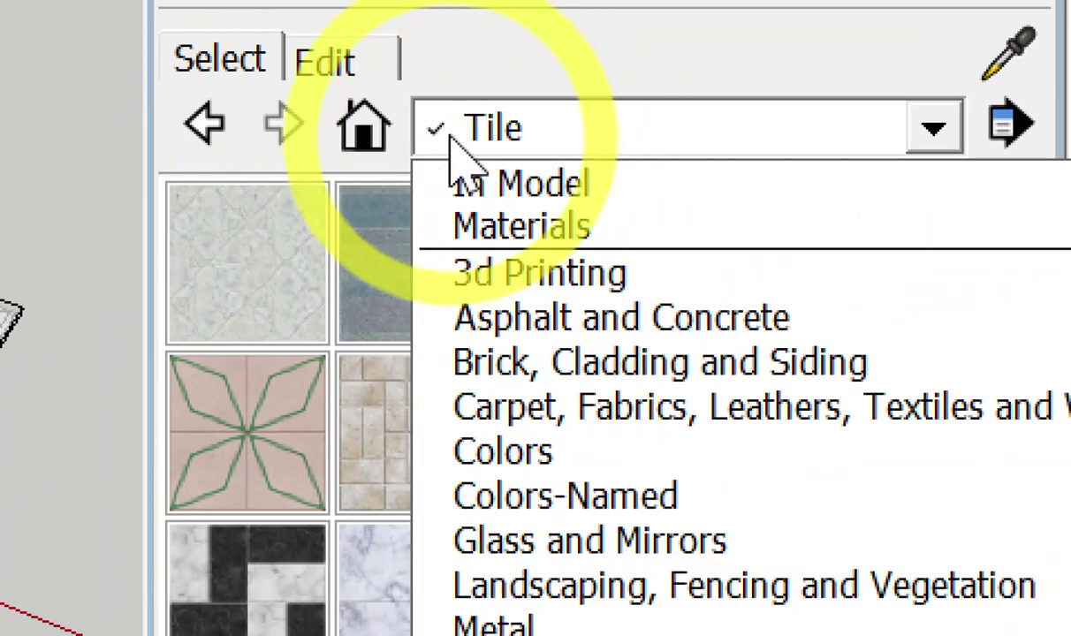
pyautogui.click(403, 166)
pyautogui.click(382, 127)
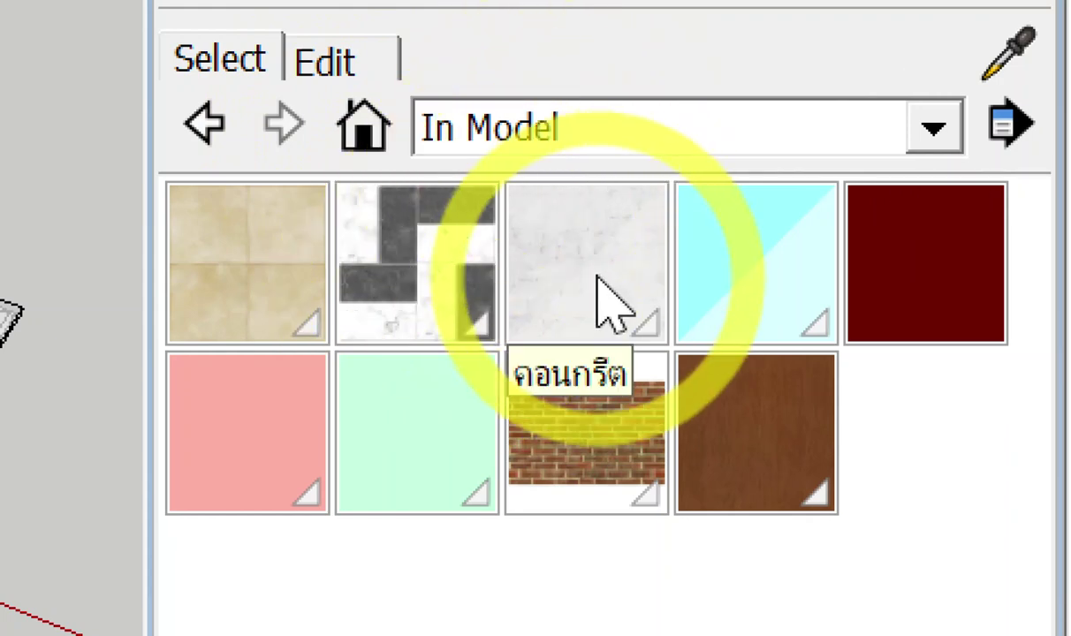
pyautogui.click(585, 128)
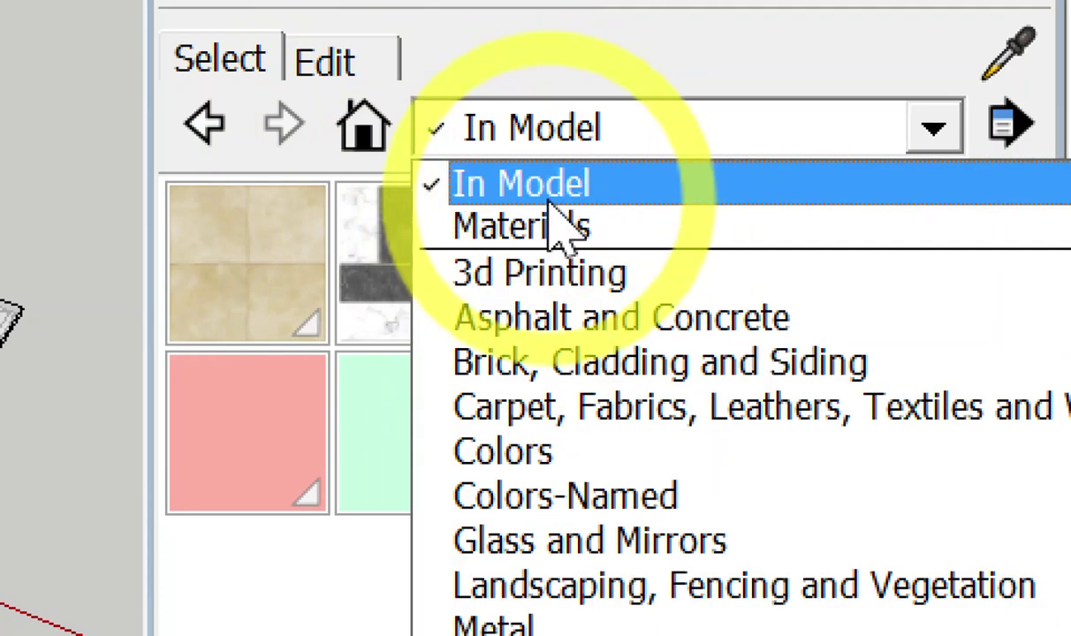
pyautogui.click(515, 336)
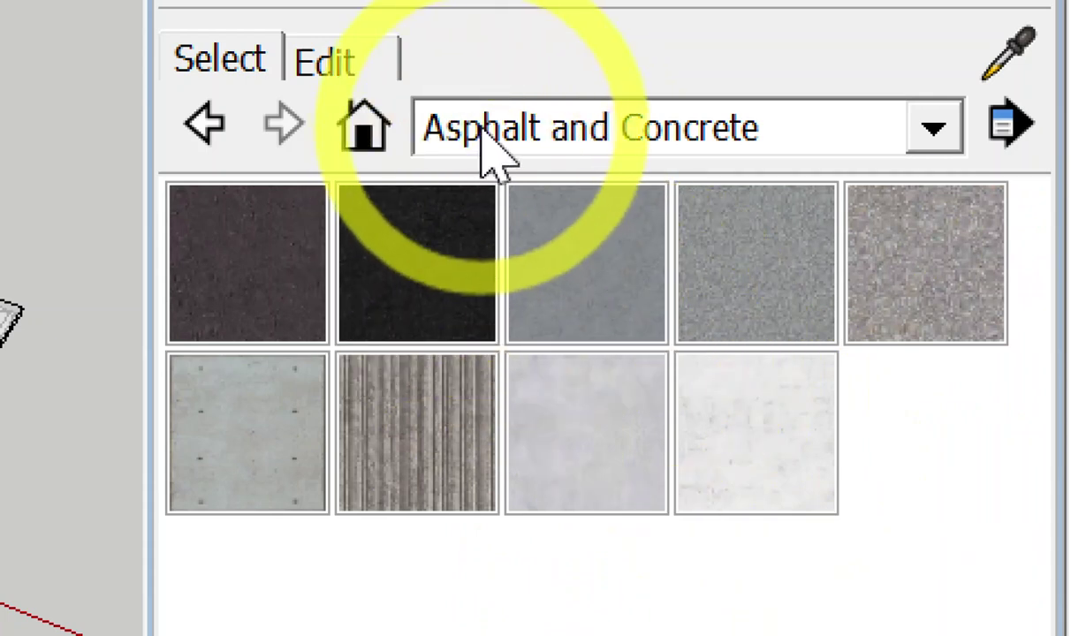
pyautogui.click(454, 145)
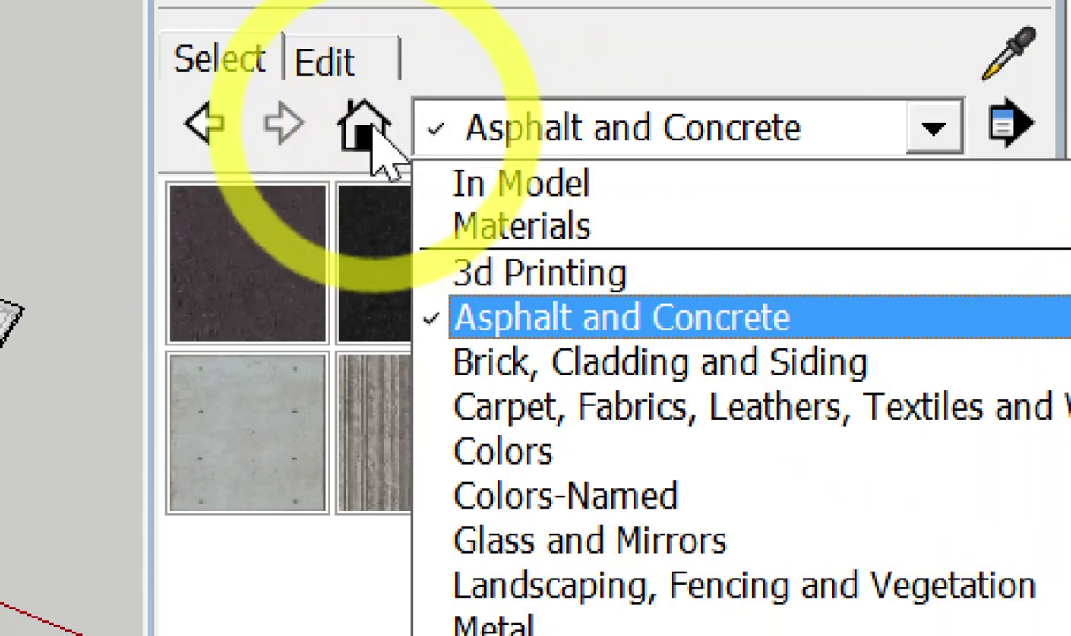
pyautogui.click(380, 159)
pyautogui.click(372, 134)
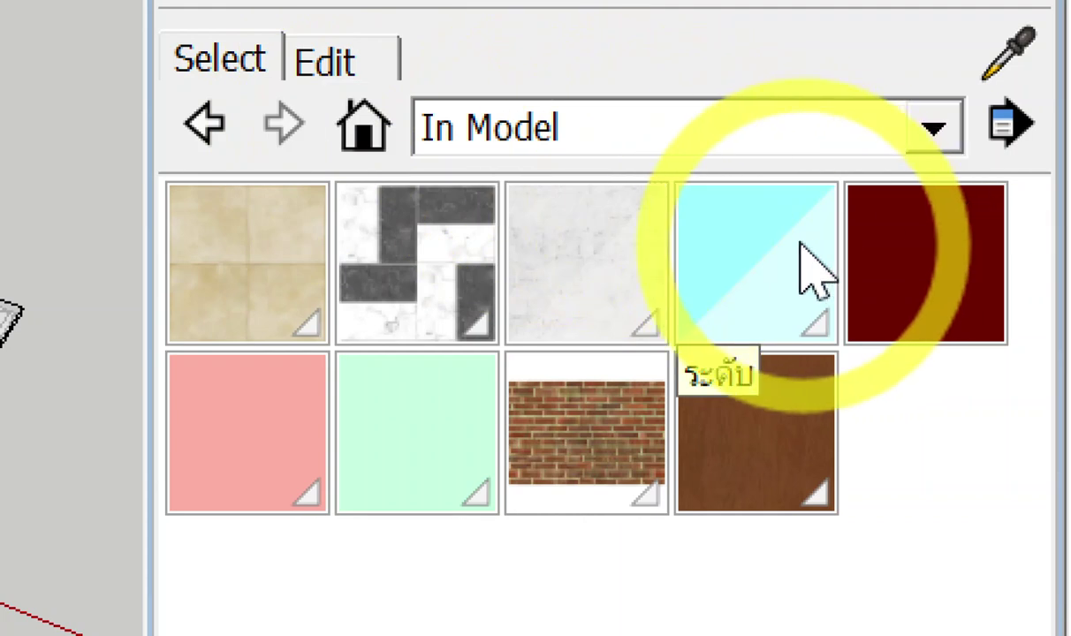
pyautogui.click(799, 252)
pyautogui.click(678, 142)
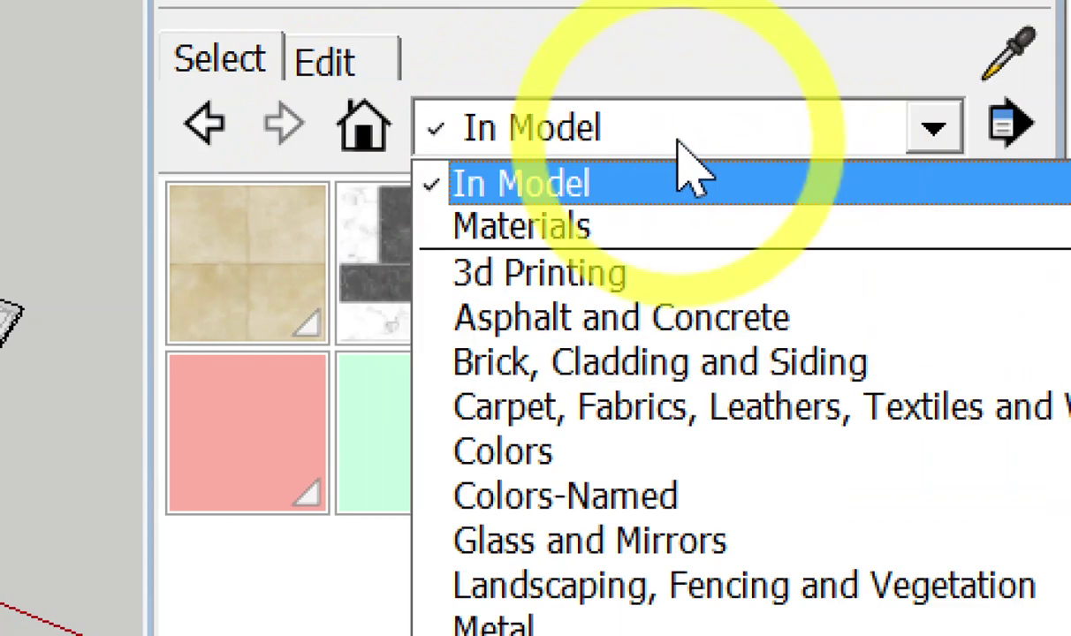
pyautogui.click(623, 454)
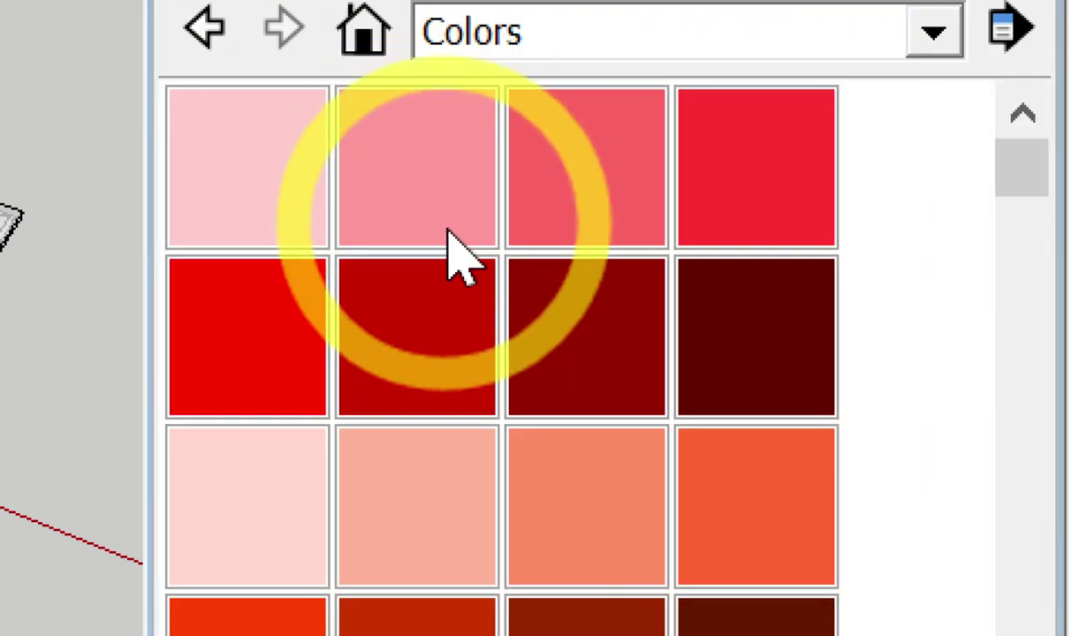
pyautogui.scroll(-5, 547, 535)
pyautogui.scroll(-5, 548, 534)
pyautogui.scroll(-5, 548, 534)
pyautogui.scroll(2, 489, 486)
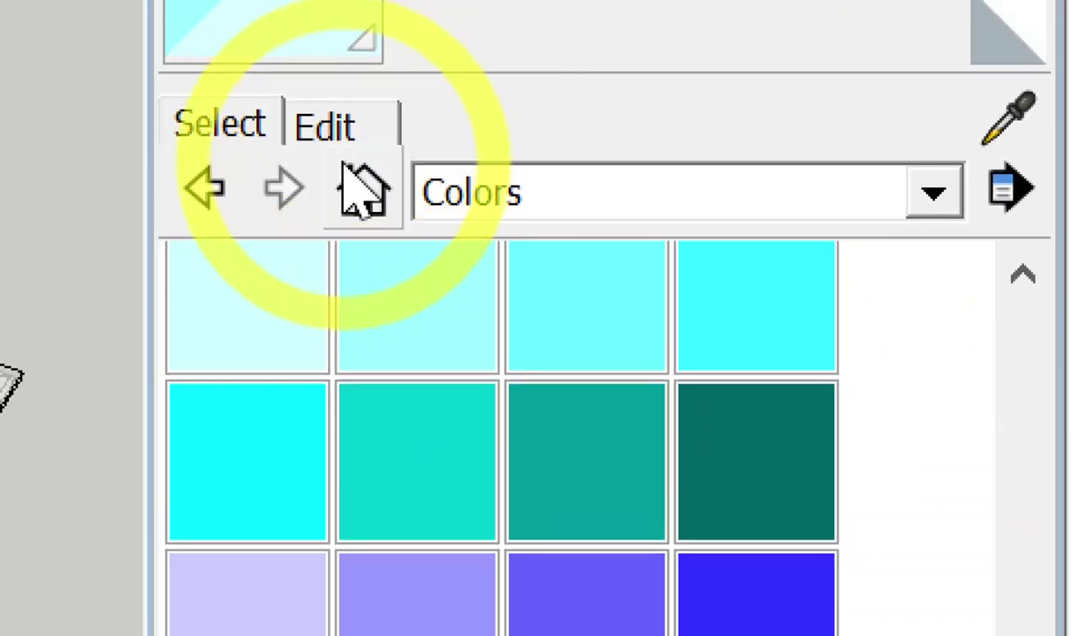
pyautogui.click(349, 200)
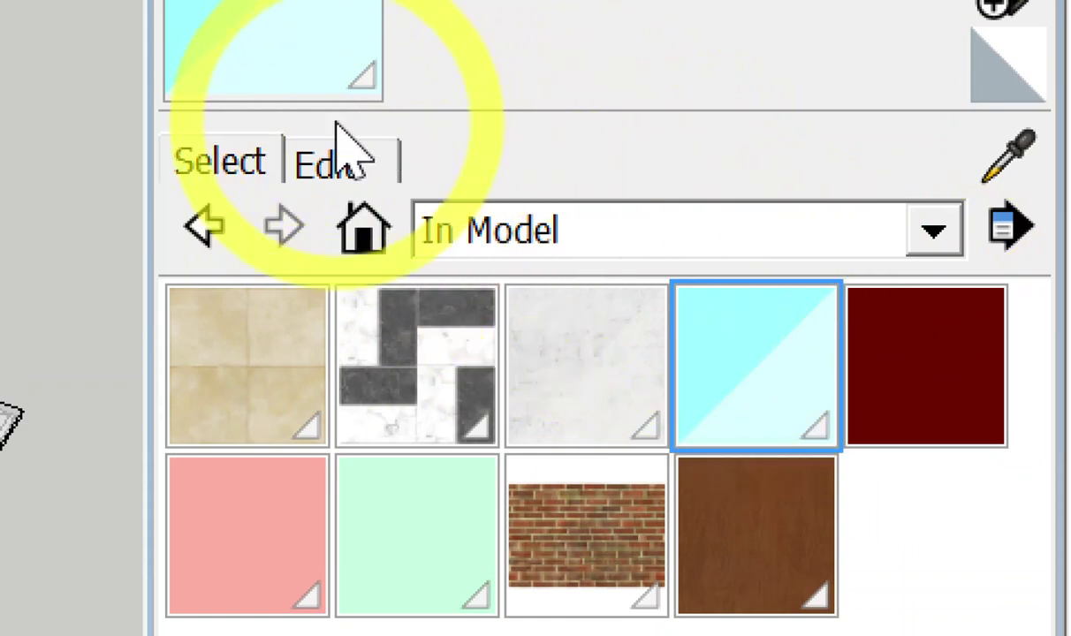
# Inspect the light cyan material's settings, browse the Colors collection, then reopen the collection list
pyautogui.doubleClick(758, 347)
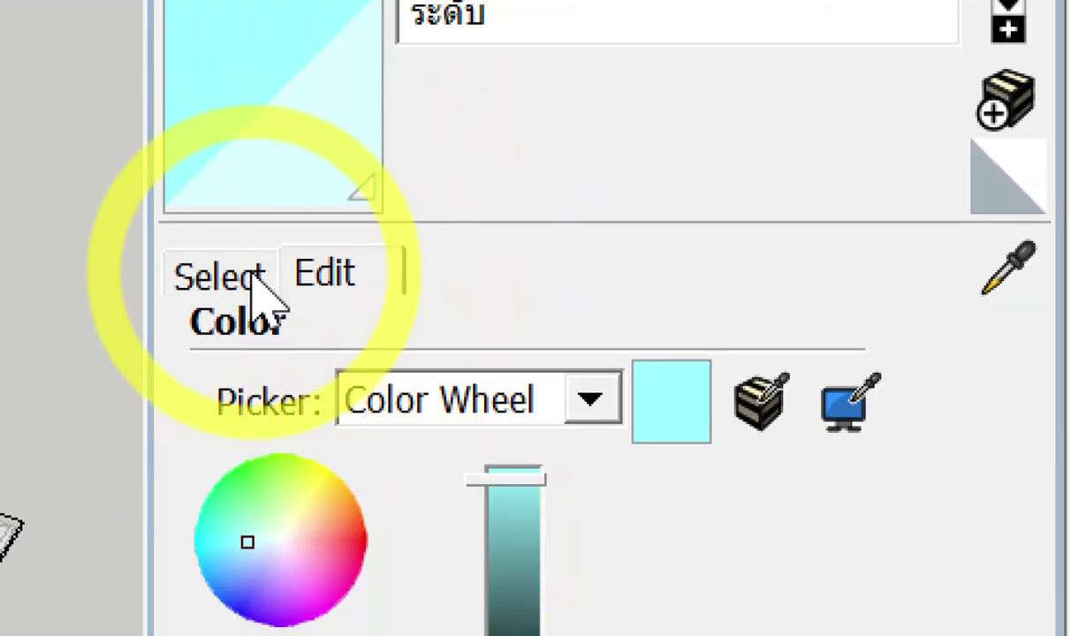
pyautogui.click(254, 276)
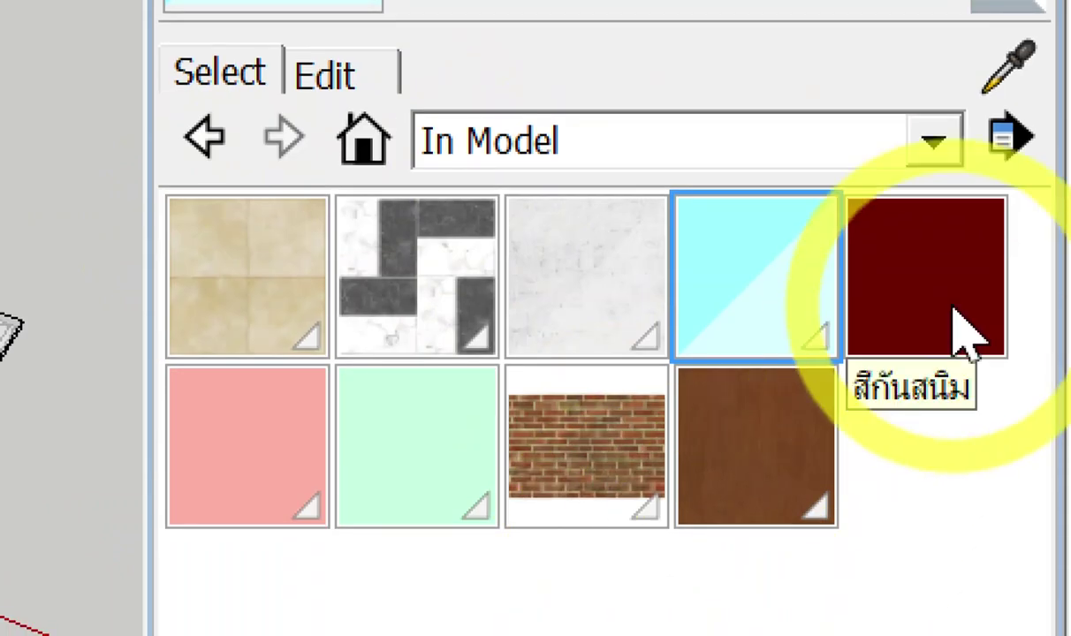
pyautogui.click(660, 152)
pyautogui.click(574, 469)
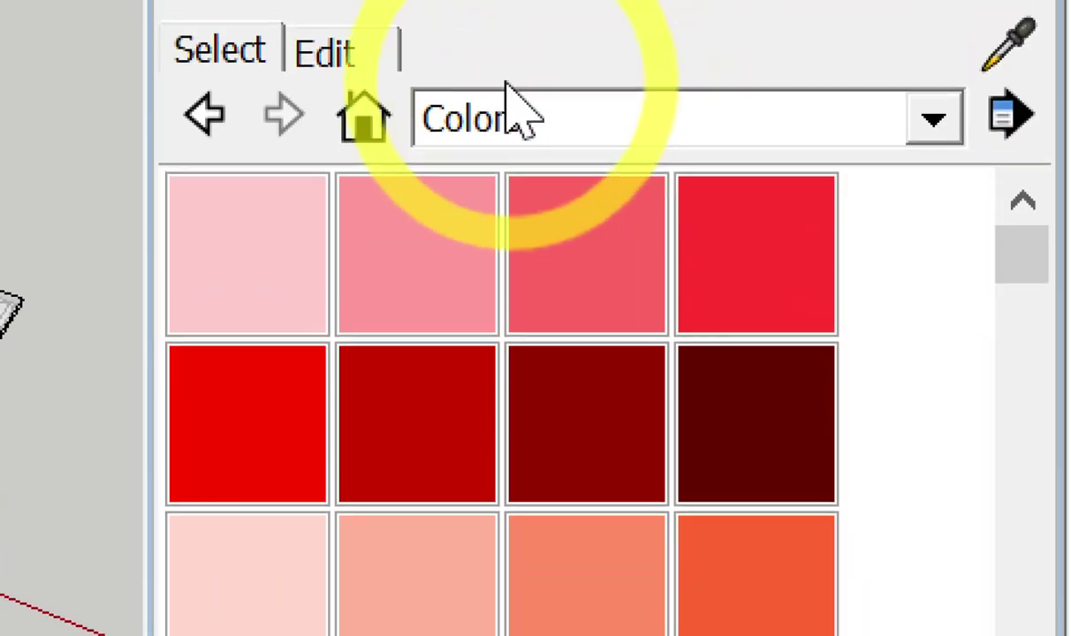
pyautogui.click(364, 131)
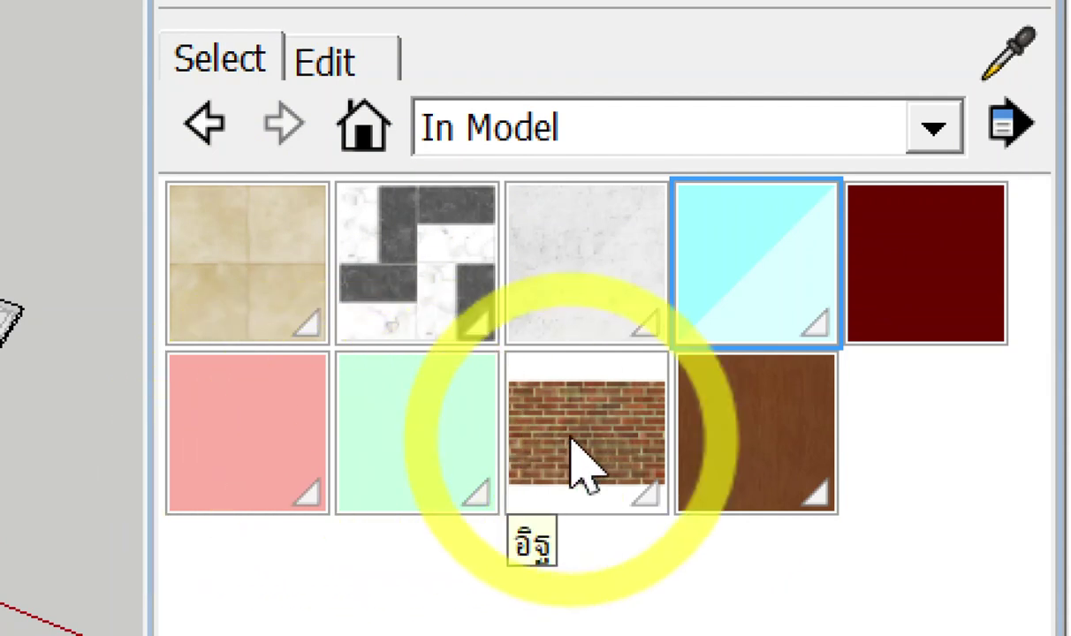
pyautogui.click(549, 123)
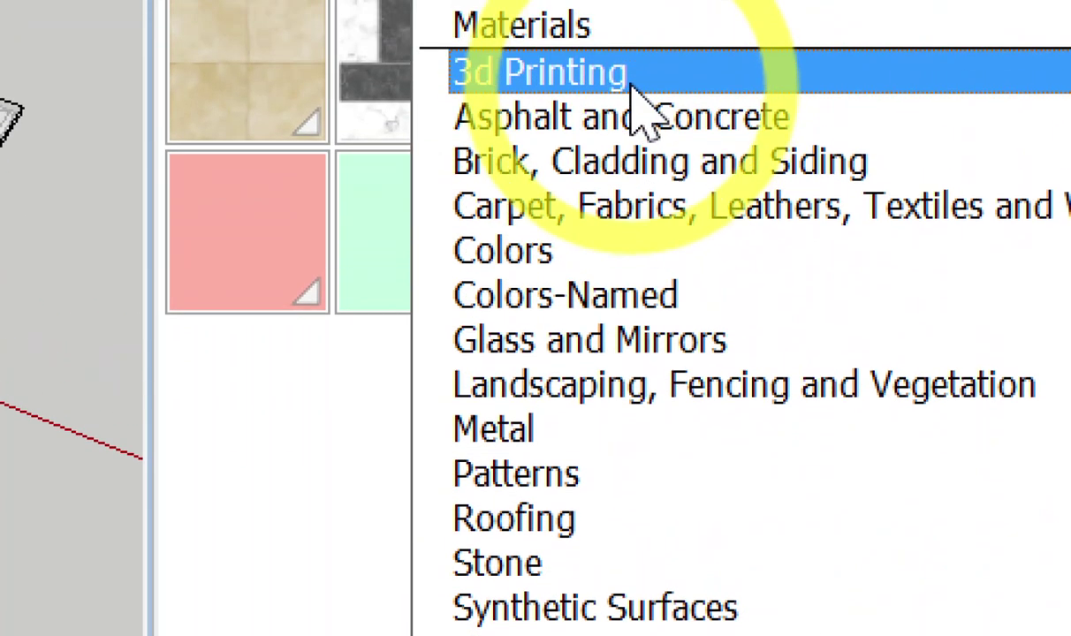
# Browse the Brick, Cladding and Siding and Wood collections, then open the Roofing collection
pyautogui.click(599, 188)
pyautogui.scroll(-2, 618, 495)
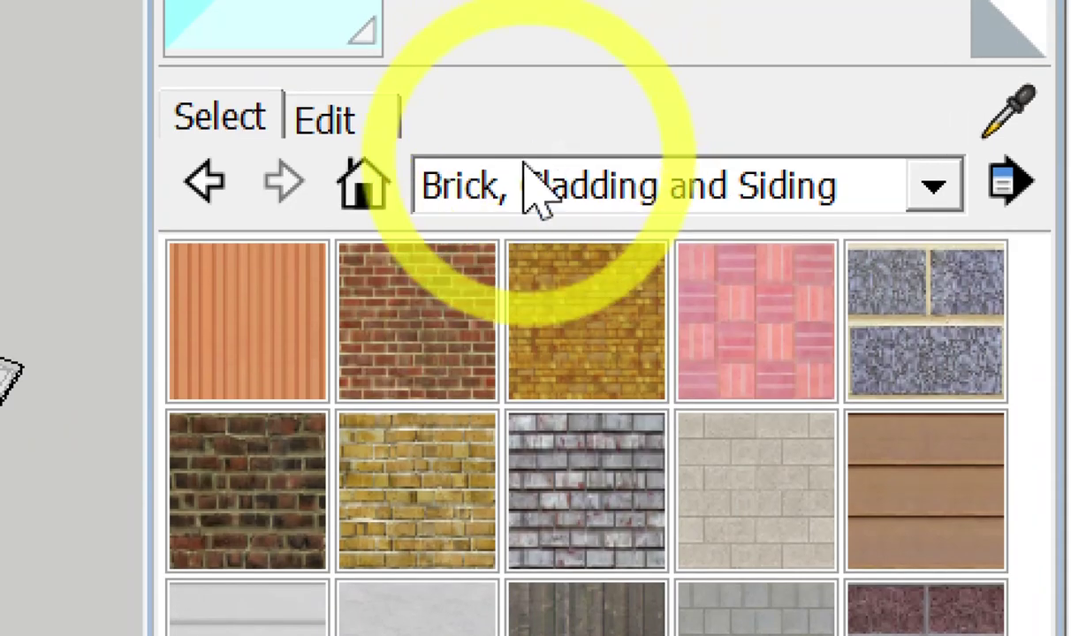
pyautogui.click(517, 188)
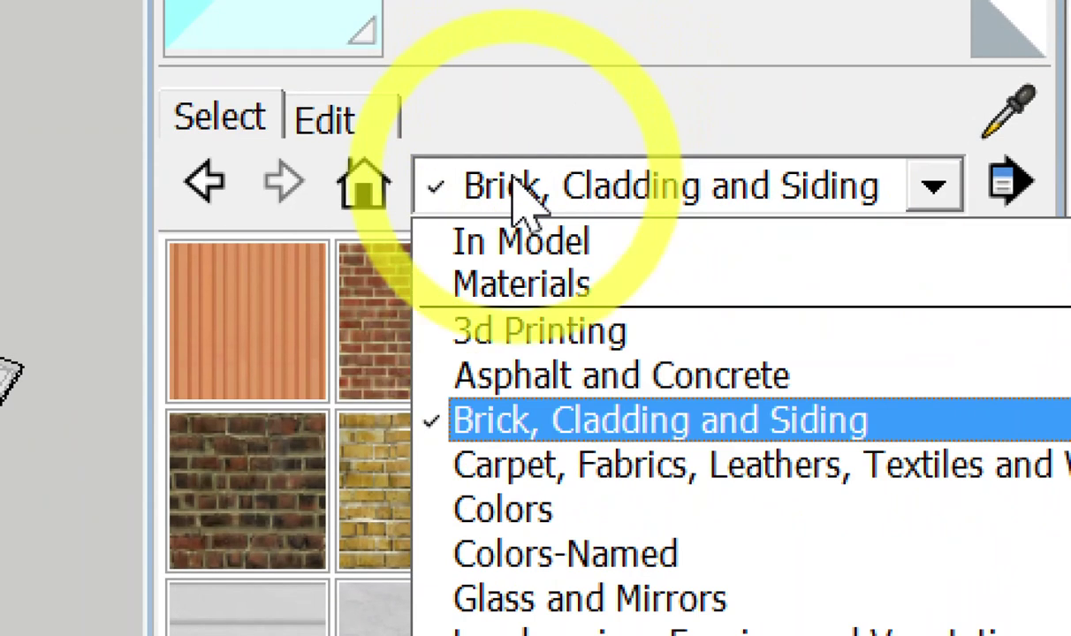
pyautogui.click(368, 191)
pyautogui.click(368, 191)
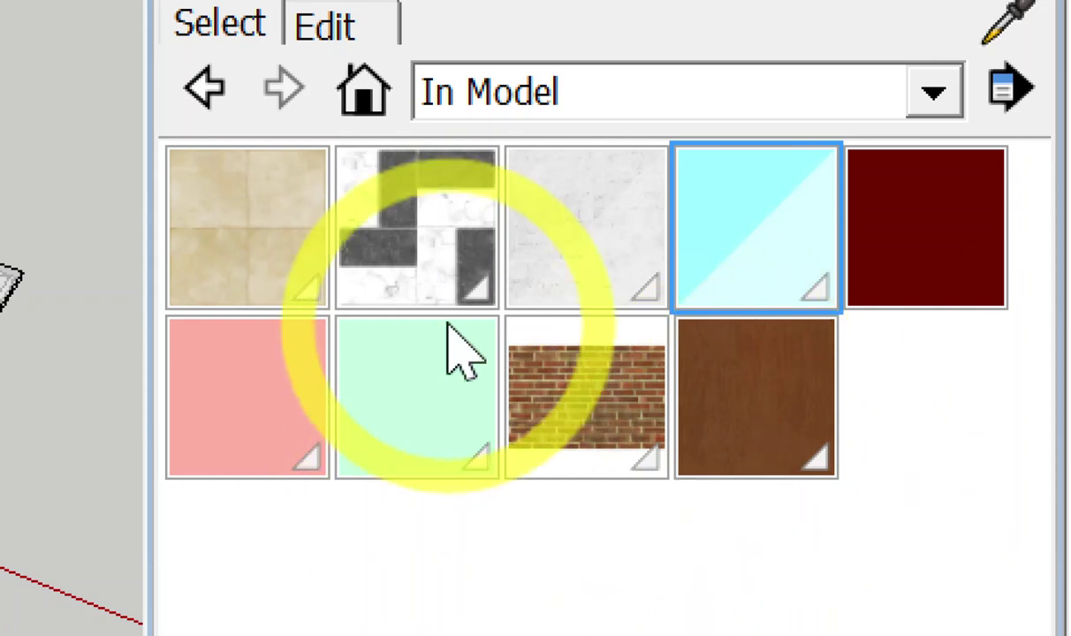
pyautogui.click(553, 88)
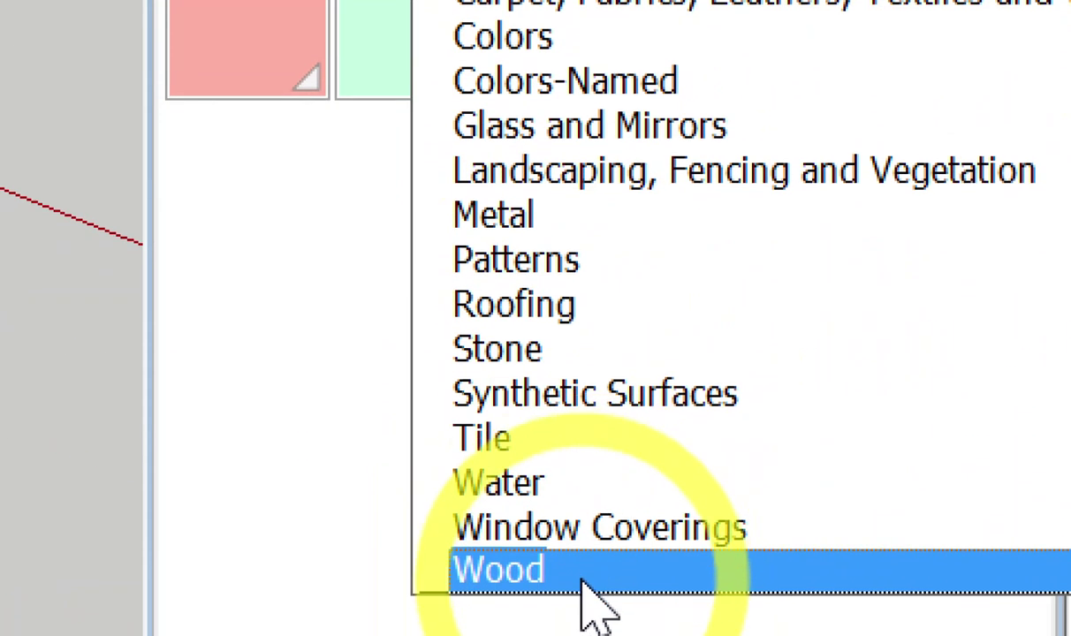
pyautogui.click(581, 587)
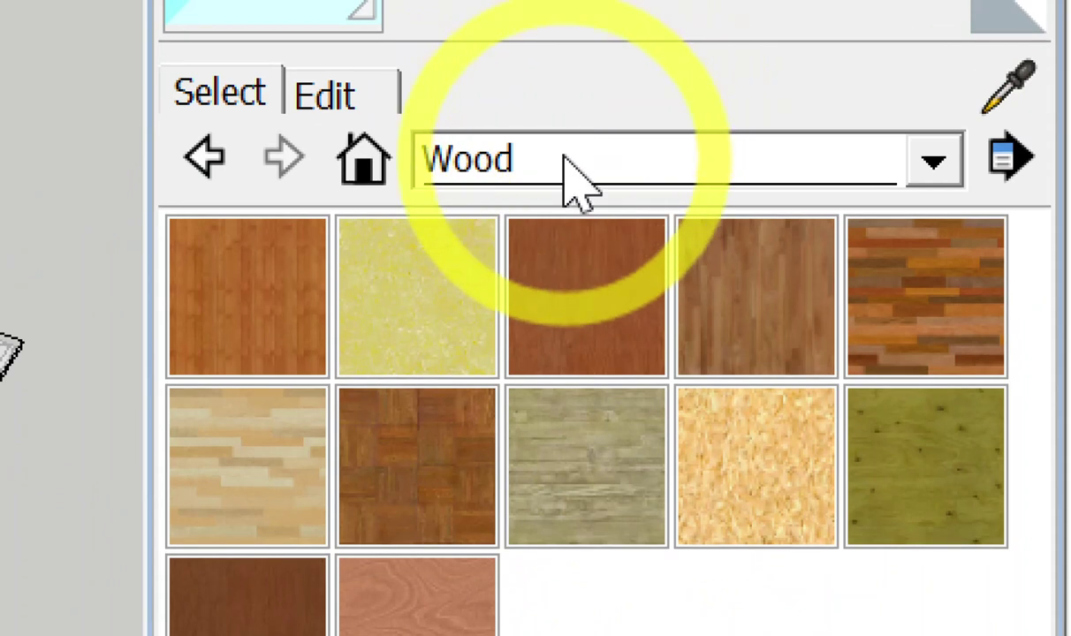
pyautogui.click(565, 164)
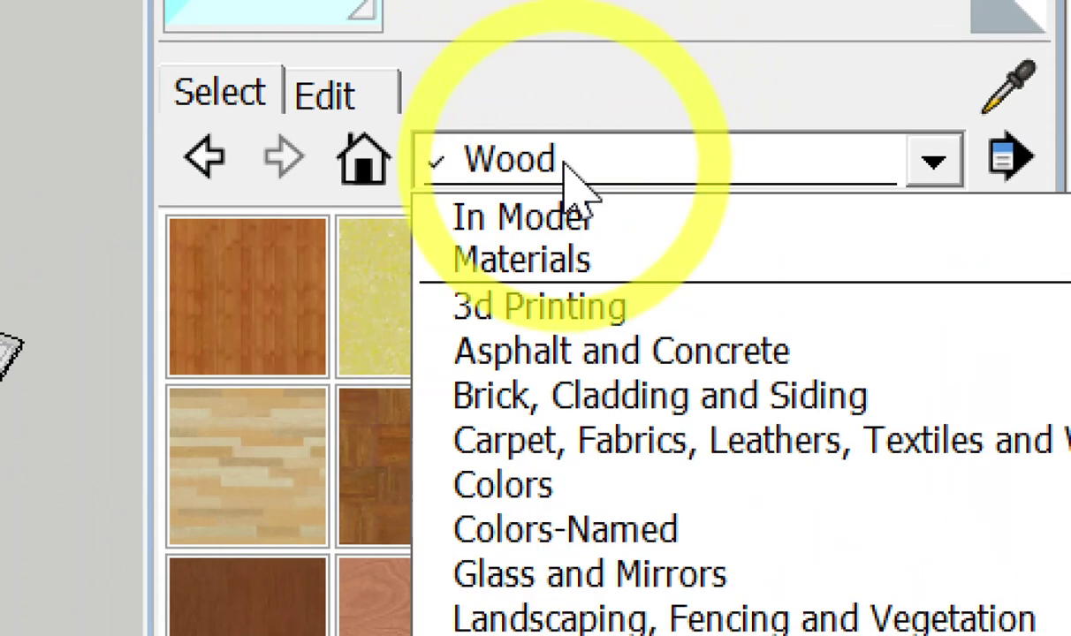
pyautogui.click(565, 164)
pyautogui.click(565, 164)
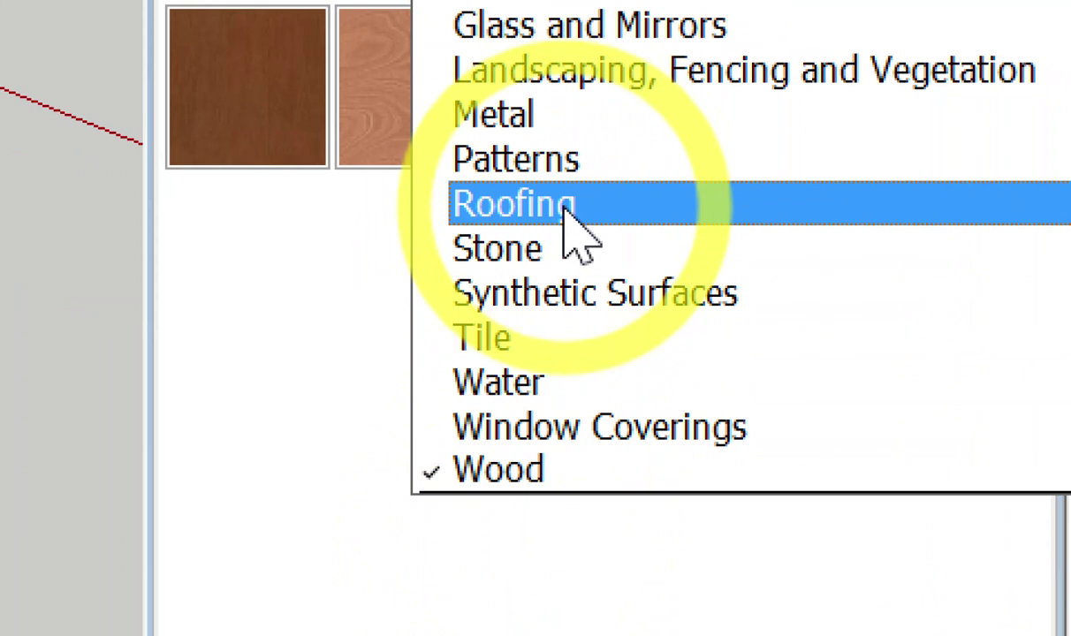
pyautogui.click(563, 209)
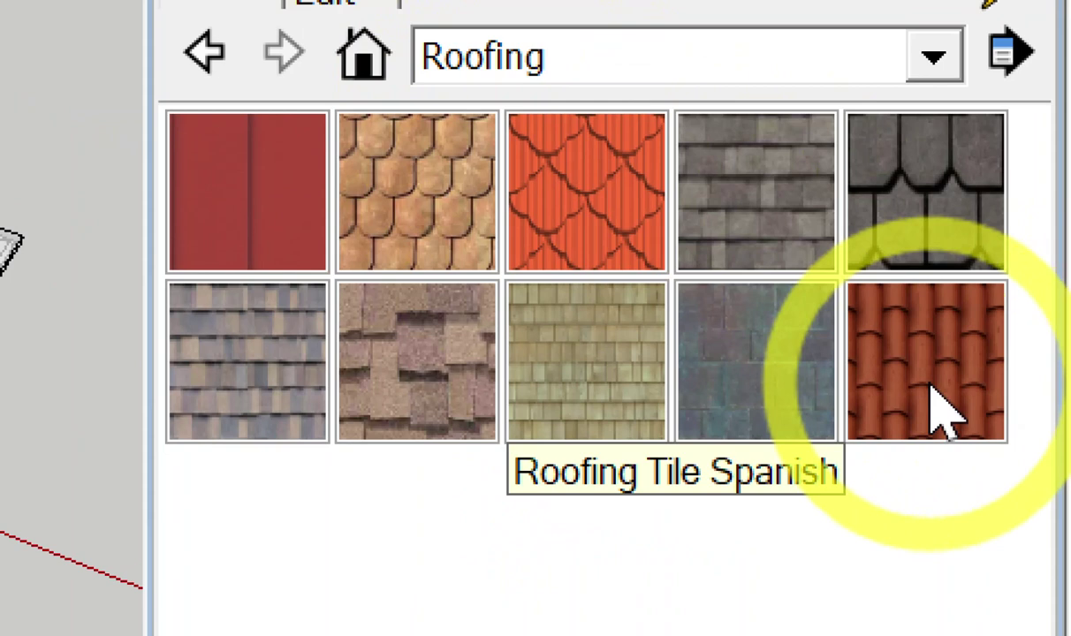
pyautogui.click(936, 409)
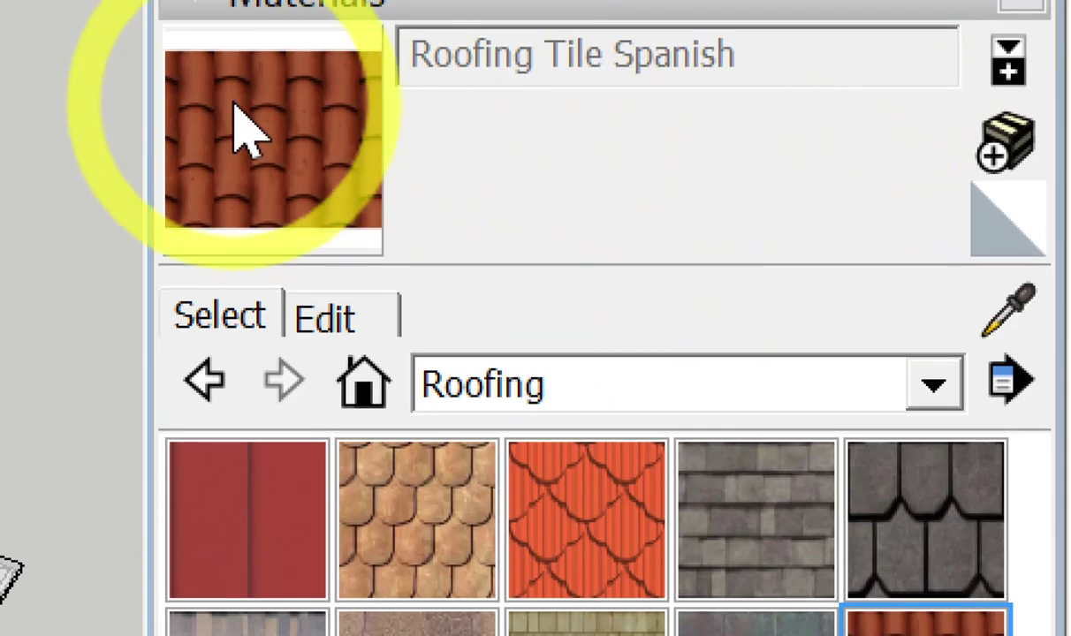
pyautogui.click(644, 402)
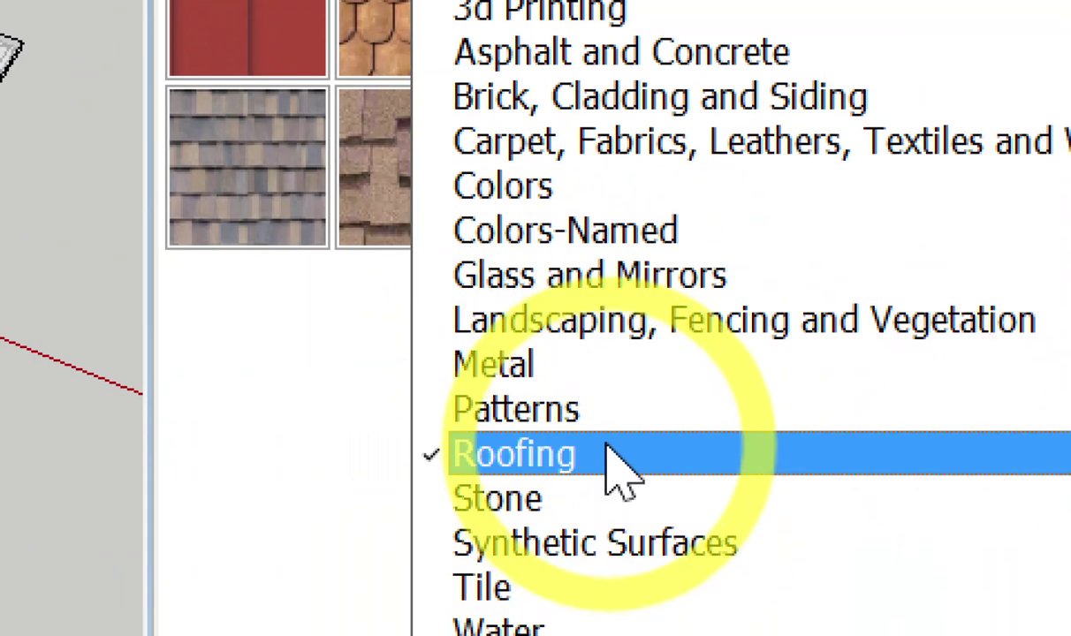
pyautogui.click(609, 455)
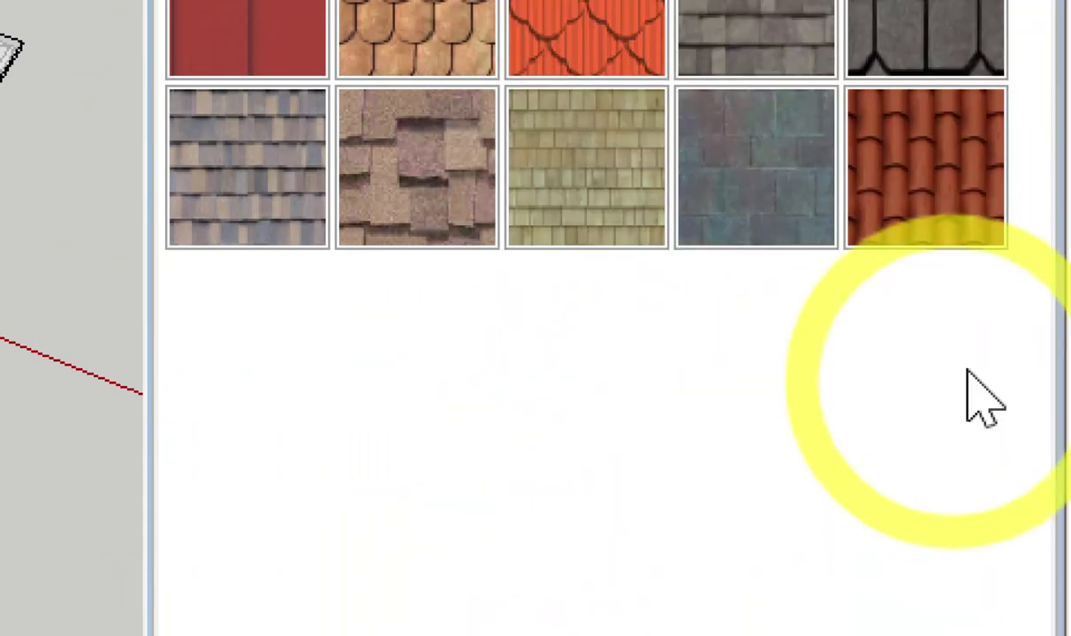
pyautogui.click(958, 134)
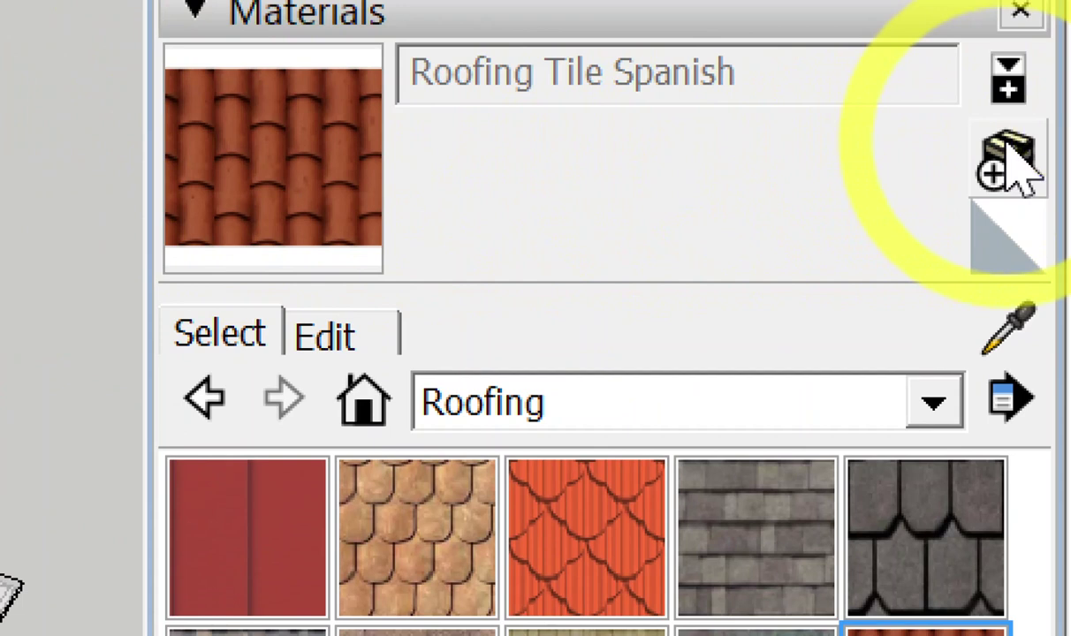
pyautogui.moveTo(347, 144)
pyautogui.mouseDown()
pyautogui.moveTo(935, 128)
pyautogui.moveTo(974, 143)
pyautogui.mouseUp()
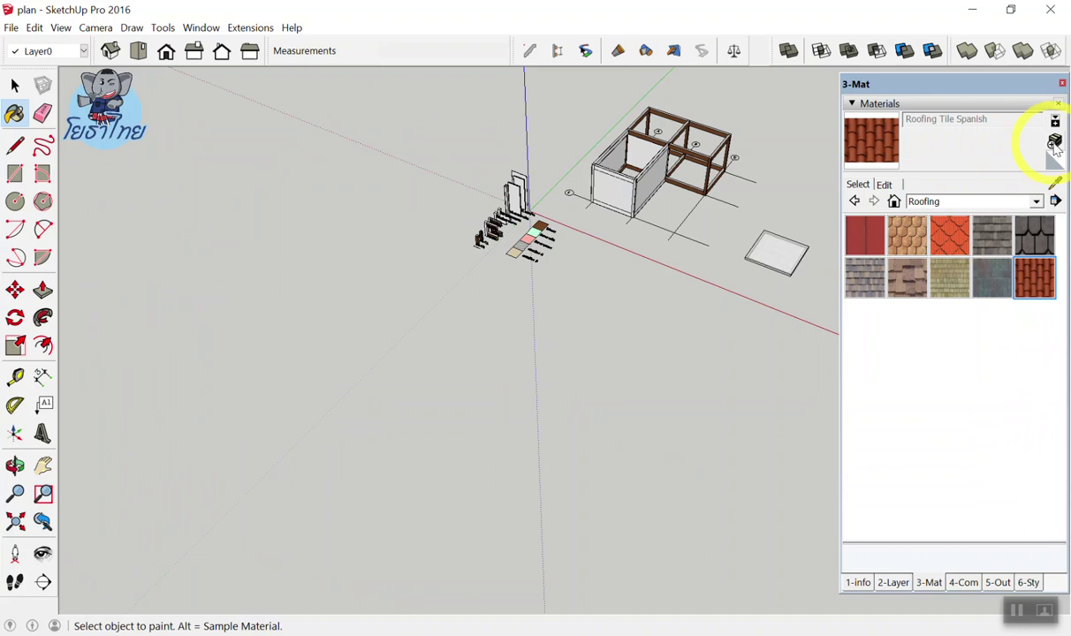
# Create a new material named หลังคา from the Spanish roof tile at 100 opacity
pyautogui.click(1054, 143)
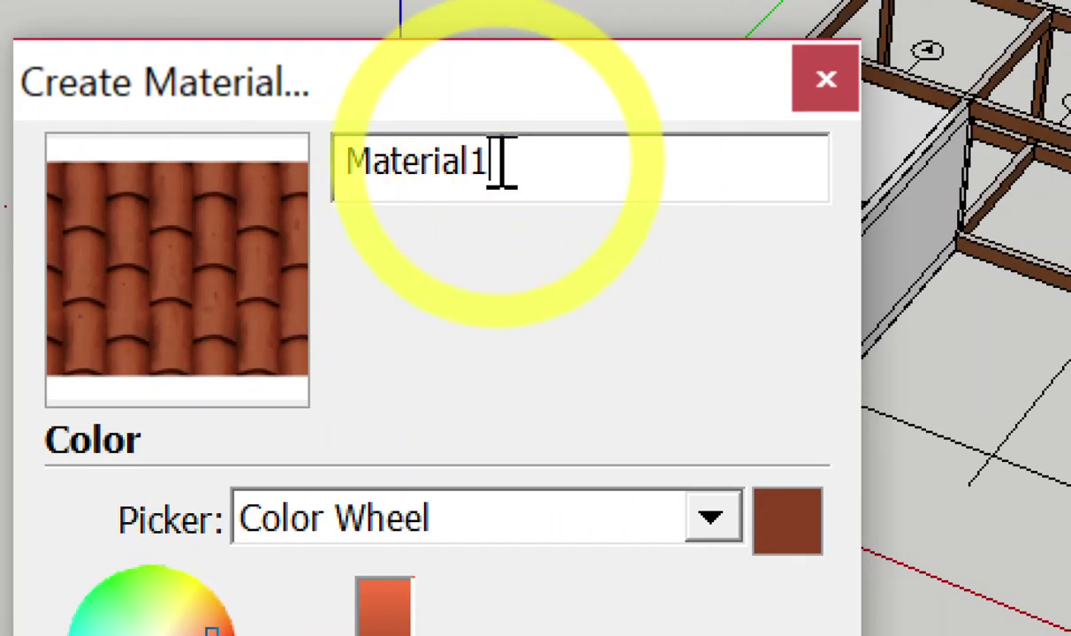
pyautogui.moveTo(502, 162); pyautogui.dragTo(1, 141)
pyautogui.write('sy')
pyautogui.press('BackSpace')
pyautogui.press('BackSpace')
pyautogui.write('ก')
pyautogui.press('BackSpace')
pyautogui.write('หลังคา')
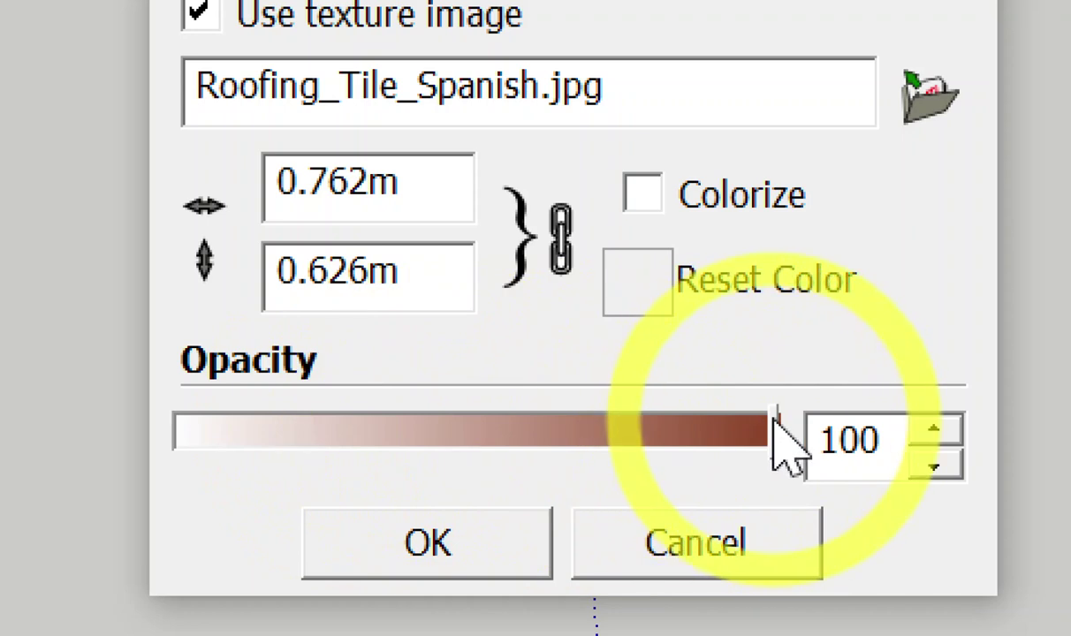
pyautogui.moveTo(394, 439); pyautogui.dragTo(918, 437)
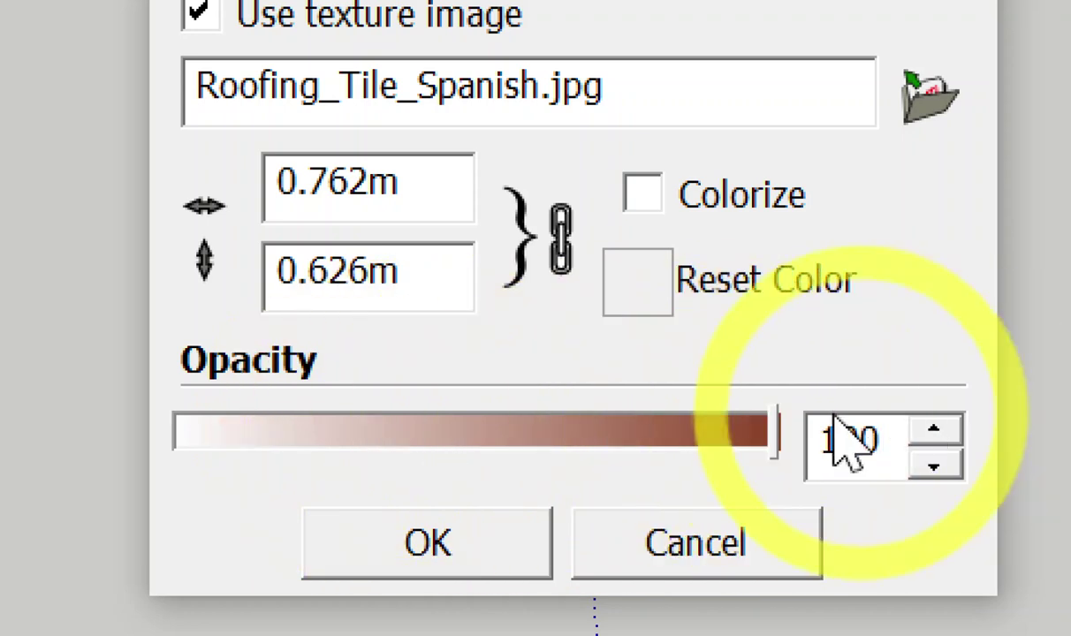
pyautogui.click(435, 545)
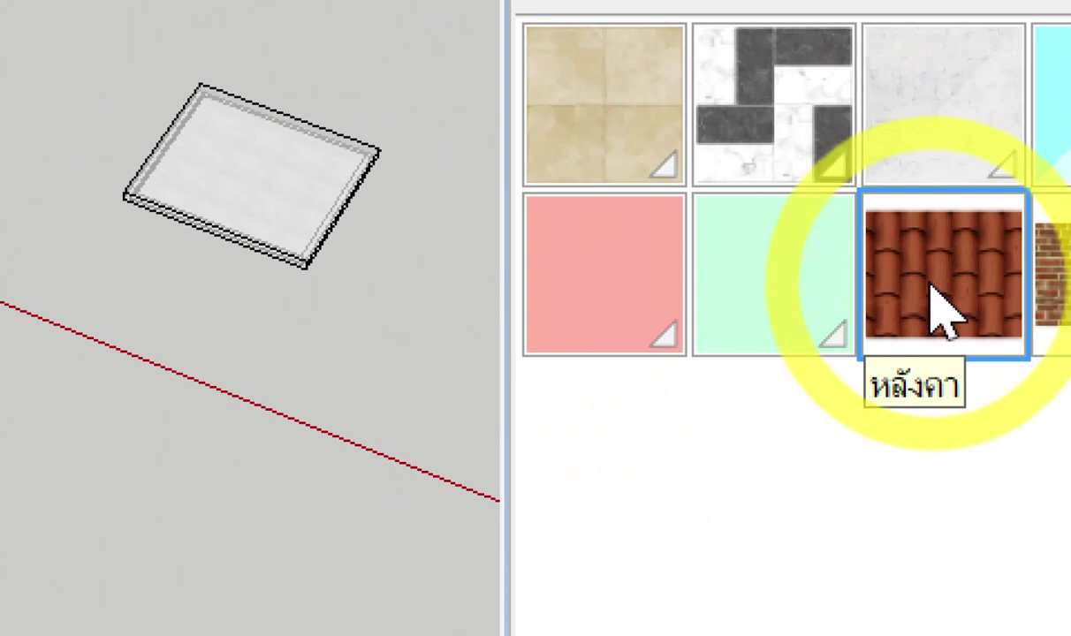
# Switch the active paint material from หลังคา back to Default
pyautogui.click(935, 292)
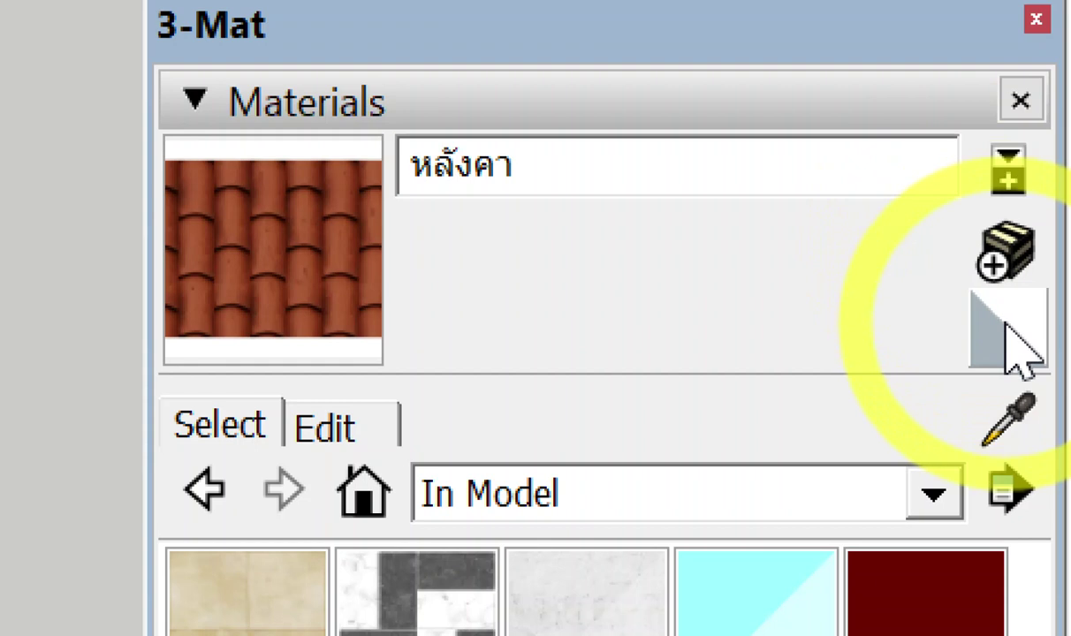
pyautogui.click(1004, 323)
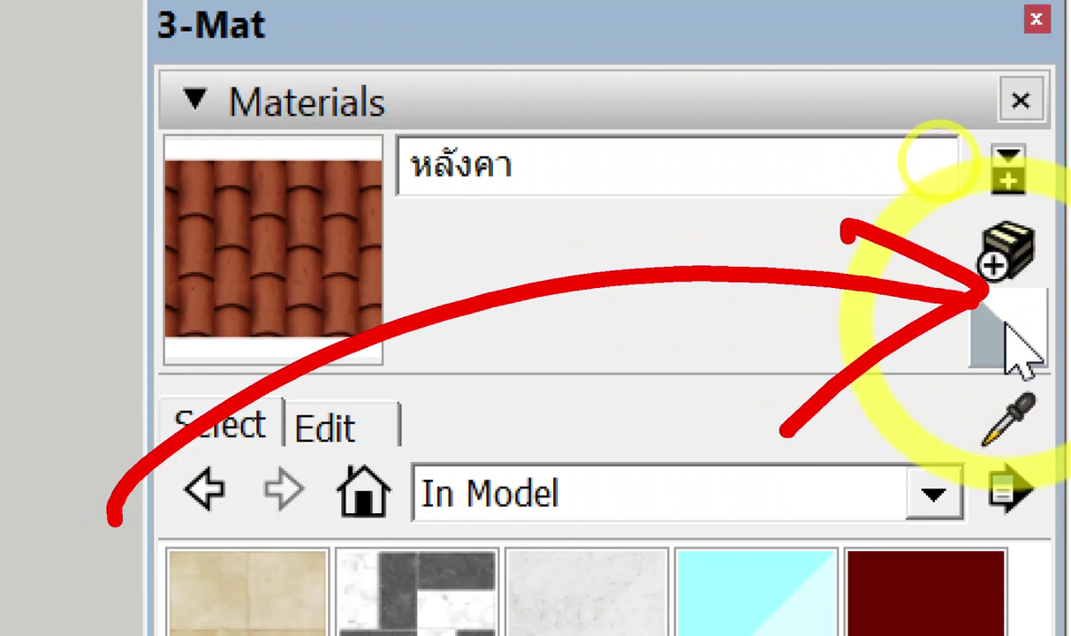
pyautogui.click(1037, 305)
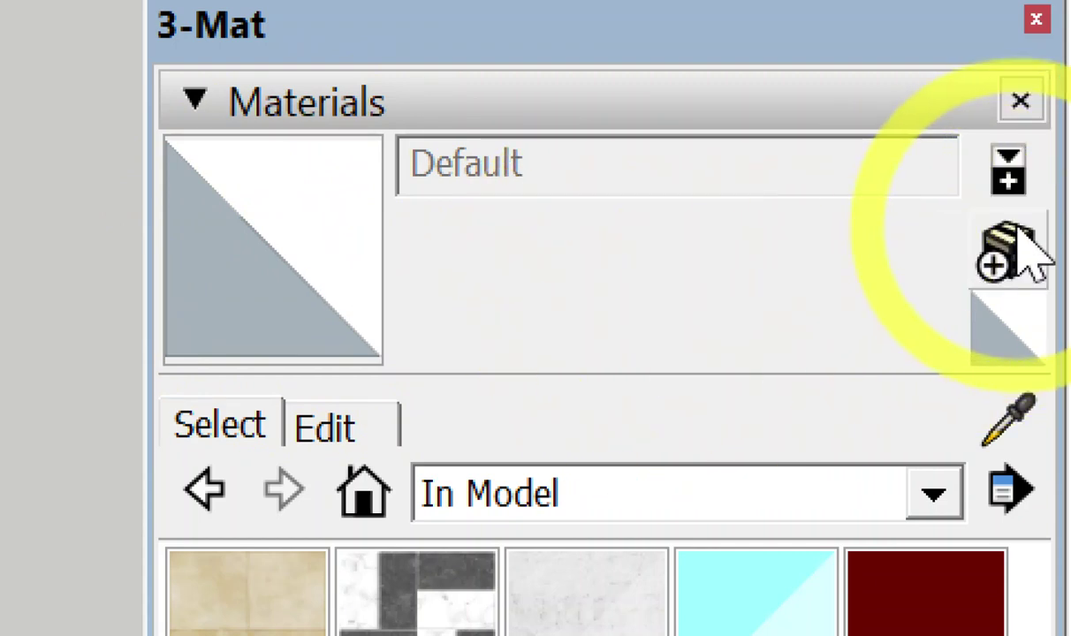
# Create a new plain-white material and rename it กระเบื้องลายC, with no space before C
pyautogui.click(1003, 251)
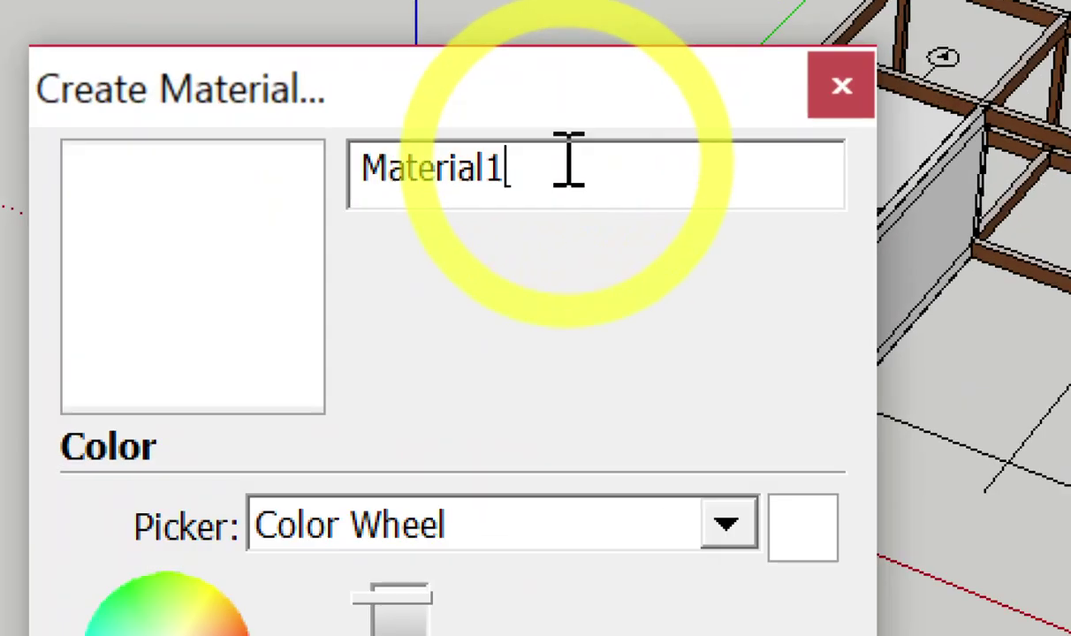
pyautogui.moveTo(566, 160); pyautogui.dragTo(502, 161)
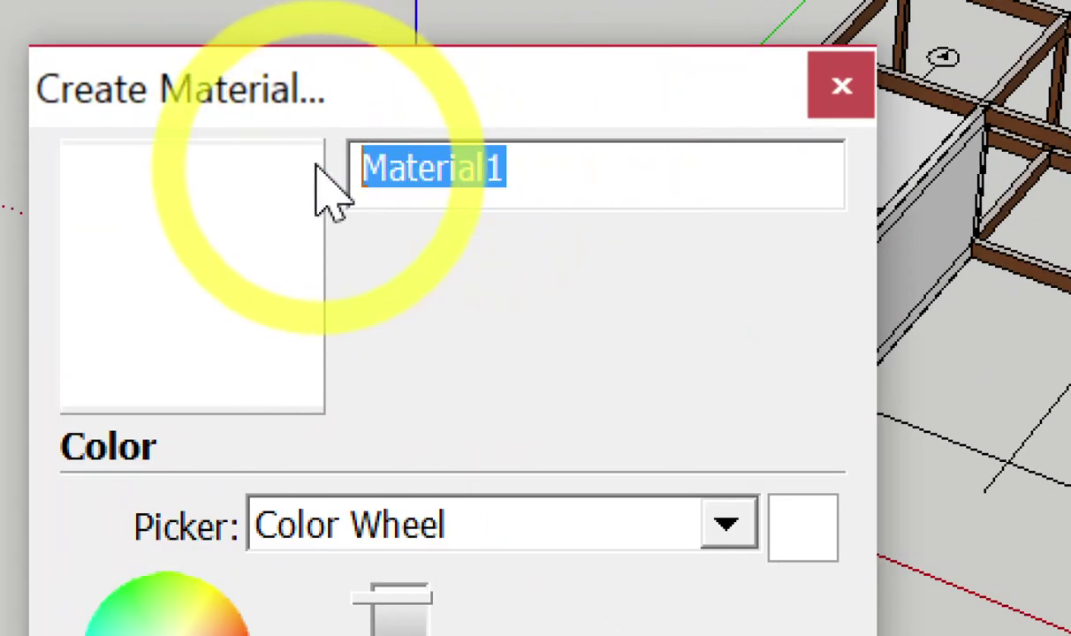
pyautogui.write('กระ')
pyautogui.press('BackSpace')
pyautogui.press('BackSpace')
pyautogui.press('BackSpace')
pyautogui.write('กระเ')
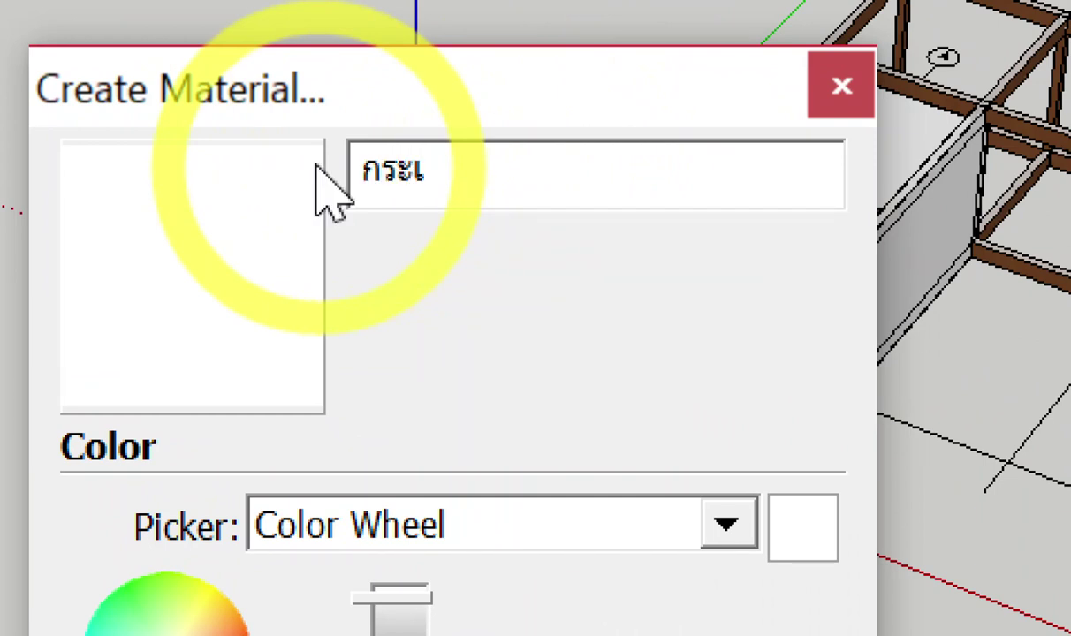
pyautogui.write('บื้อง')
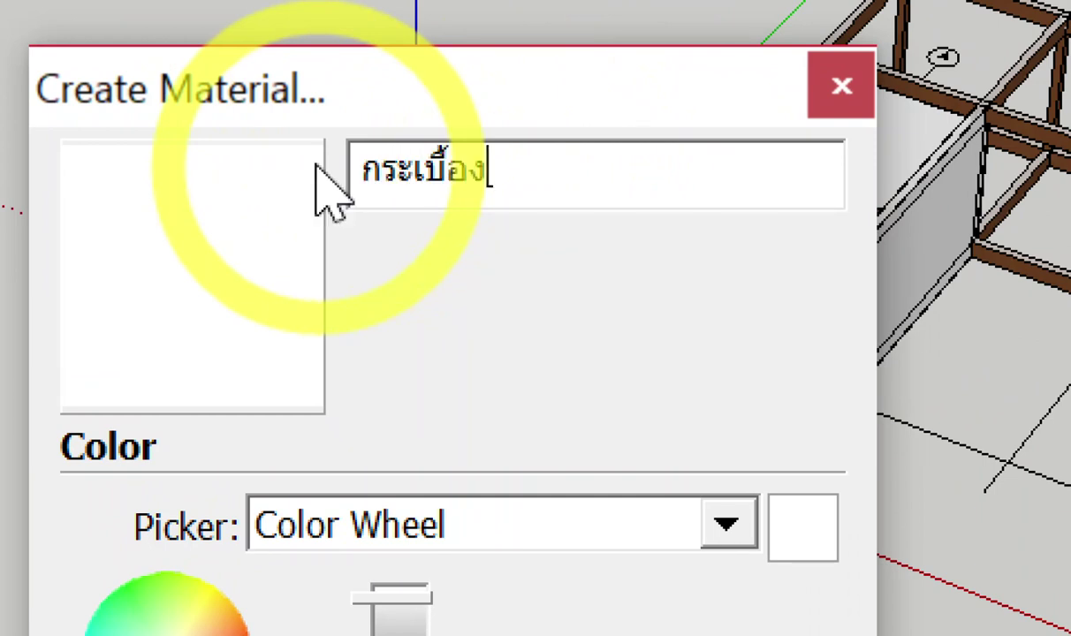
pyautogui.write('ลาย C')
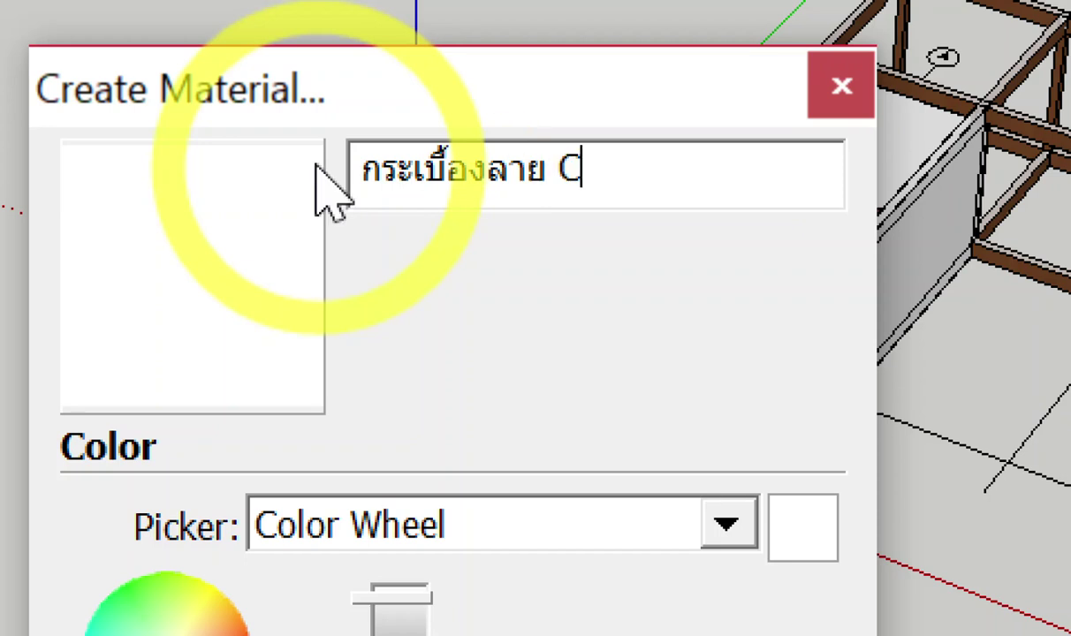
pyautogui.press('BackSpace')
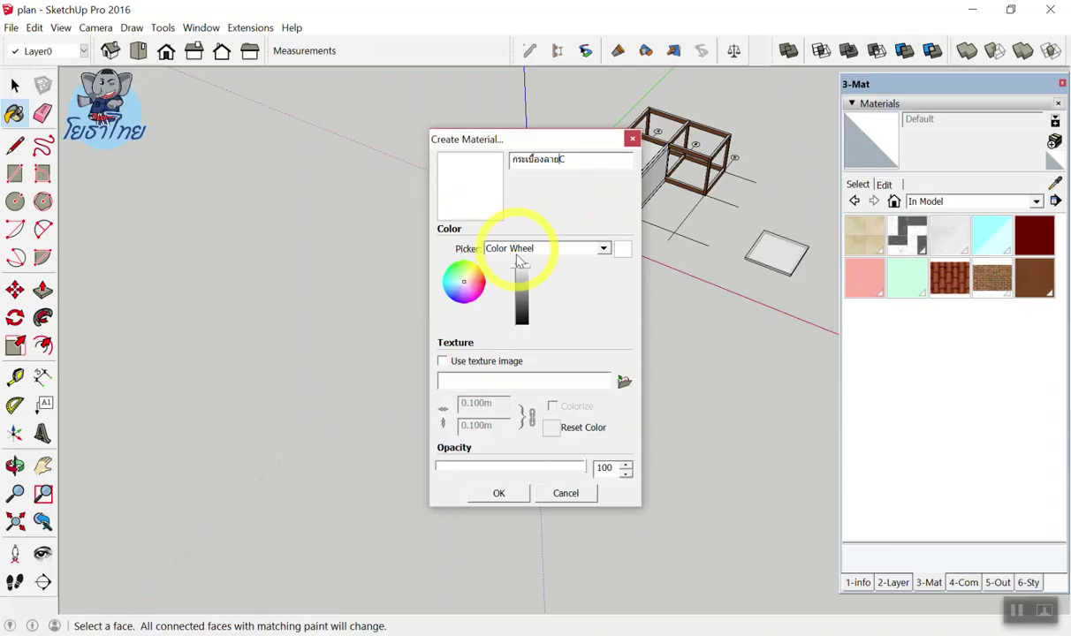
pyautogui.moveTo(562, 223); pyautogui.dragTo(610, 360)
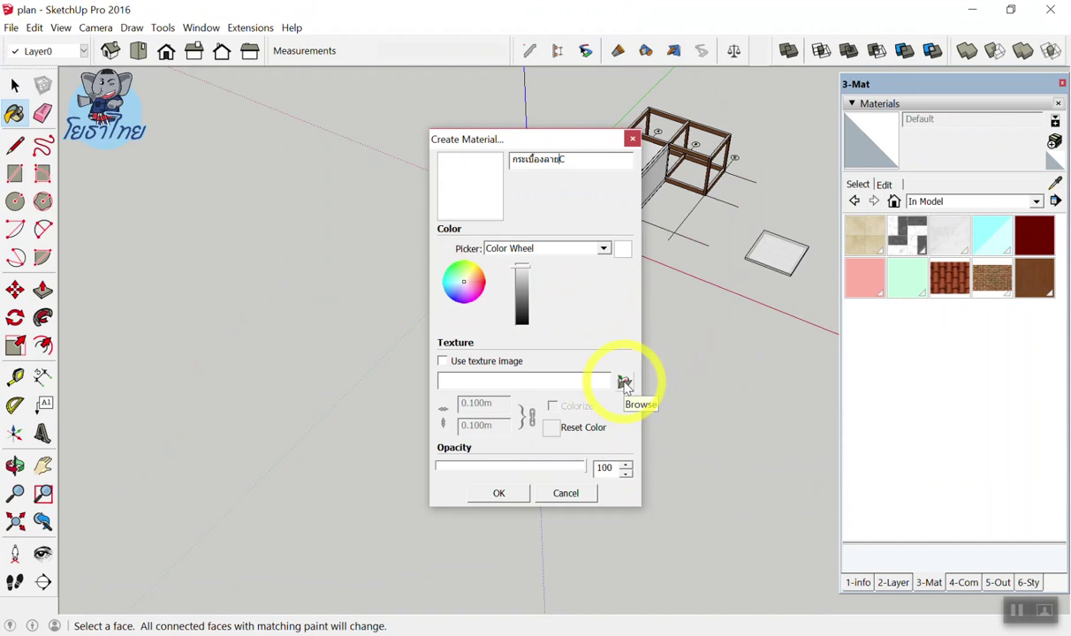
# Load ลายกระเบื้อง1.jpg from the Work Shop folder as the material's texture image
pyautogui.click(623, 382)
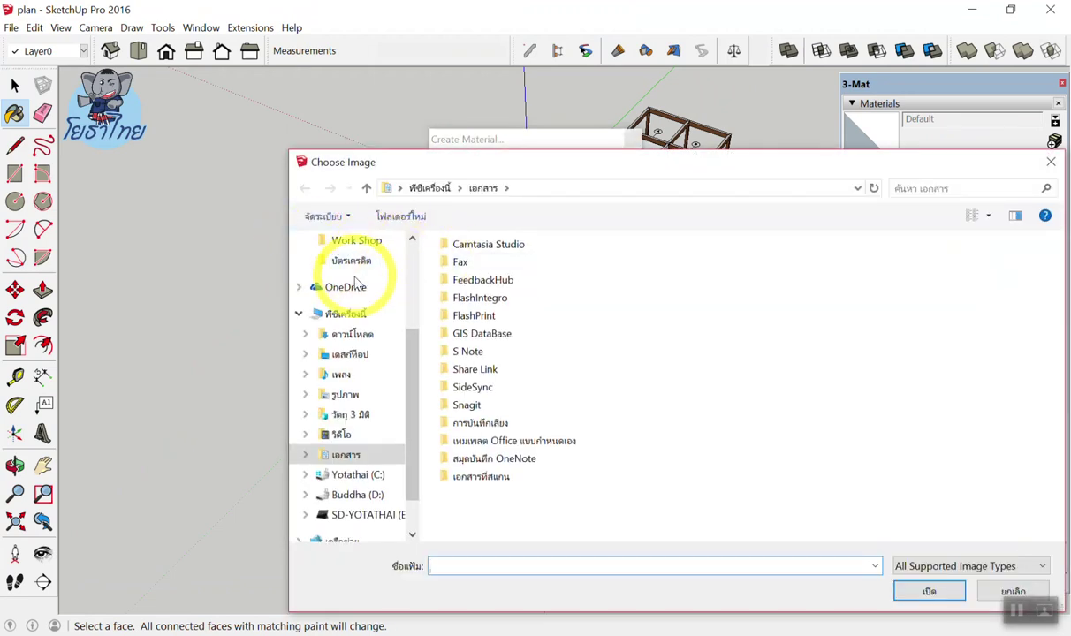
pyautogui.scroll(3, 356, 281)
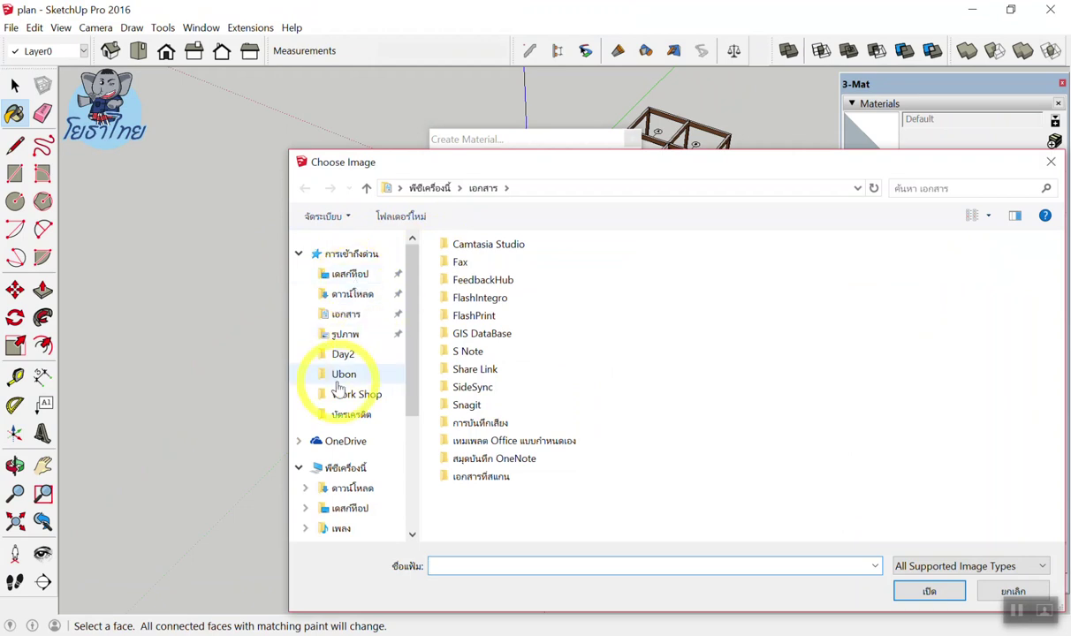
pyautogui.click(362, 397)
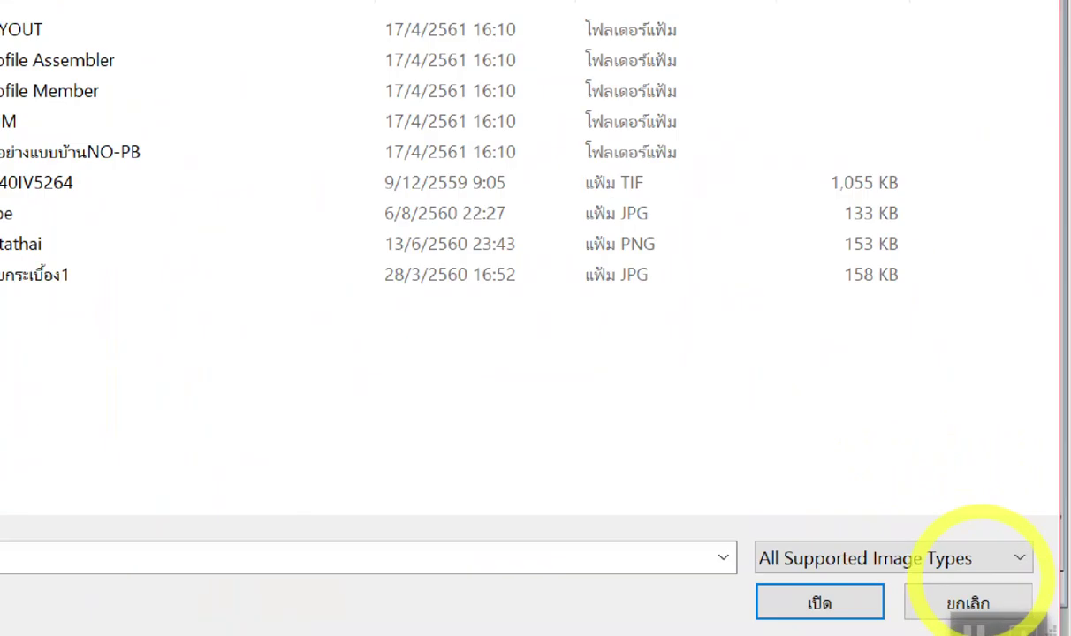
pyautogui.click(820, 556)
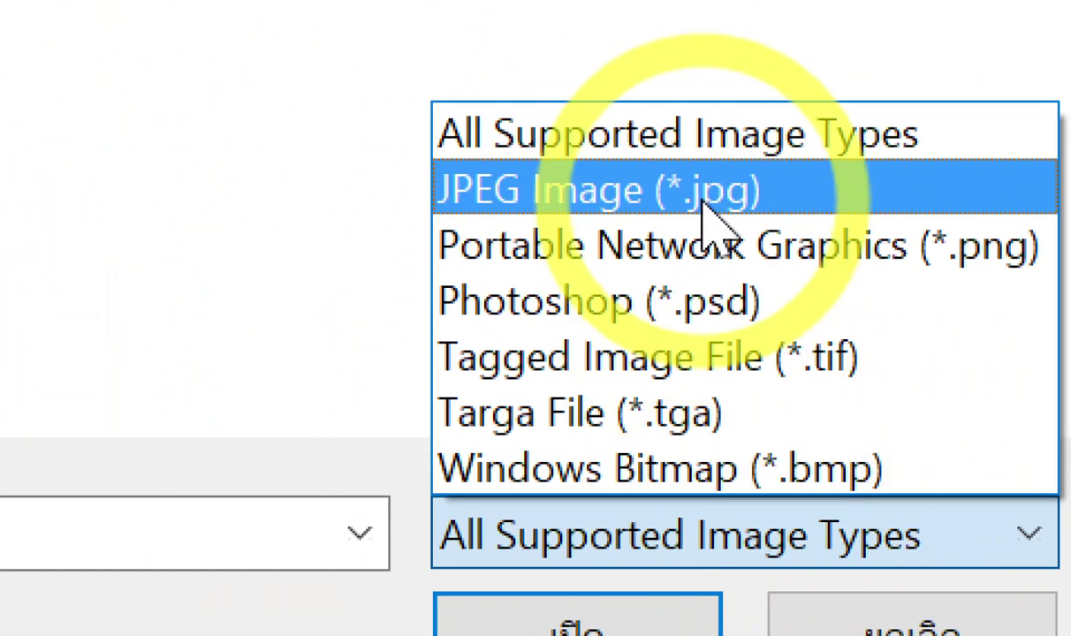
pyautogui.click(730, 141)
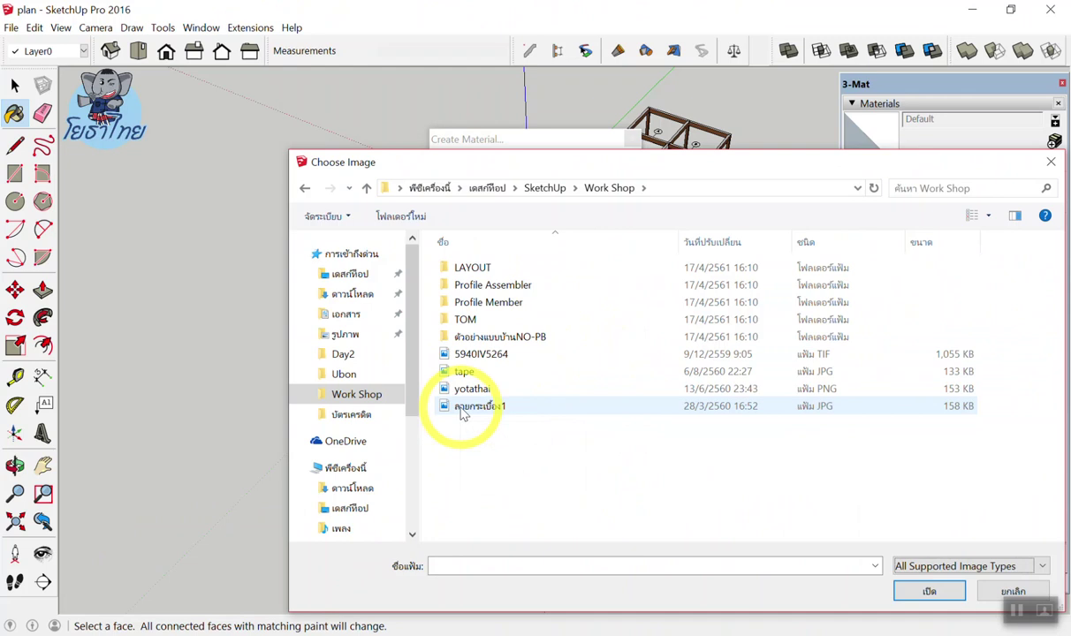
pyautogui.doubleClick(471, 415)
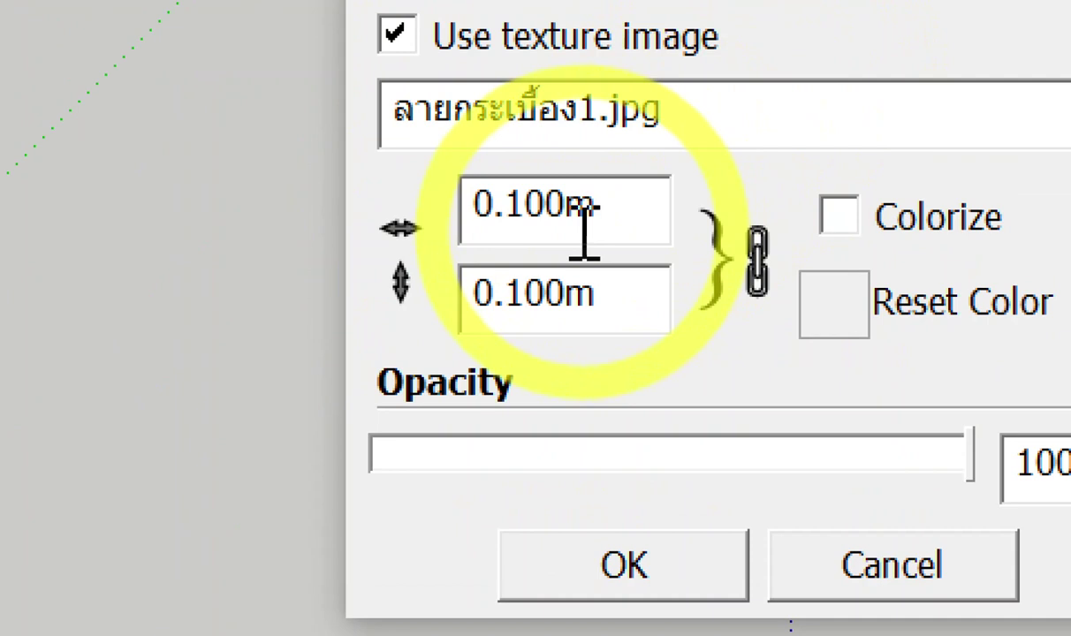
# Set the texture size to 0.300 m by 0.300 m and add กระเบื้องลายC to In Model materials
pyautogui.click(519, 207)
pyautogui.press('BackSpace')
pyautogui.write('3')
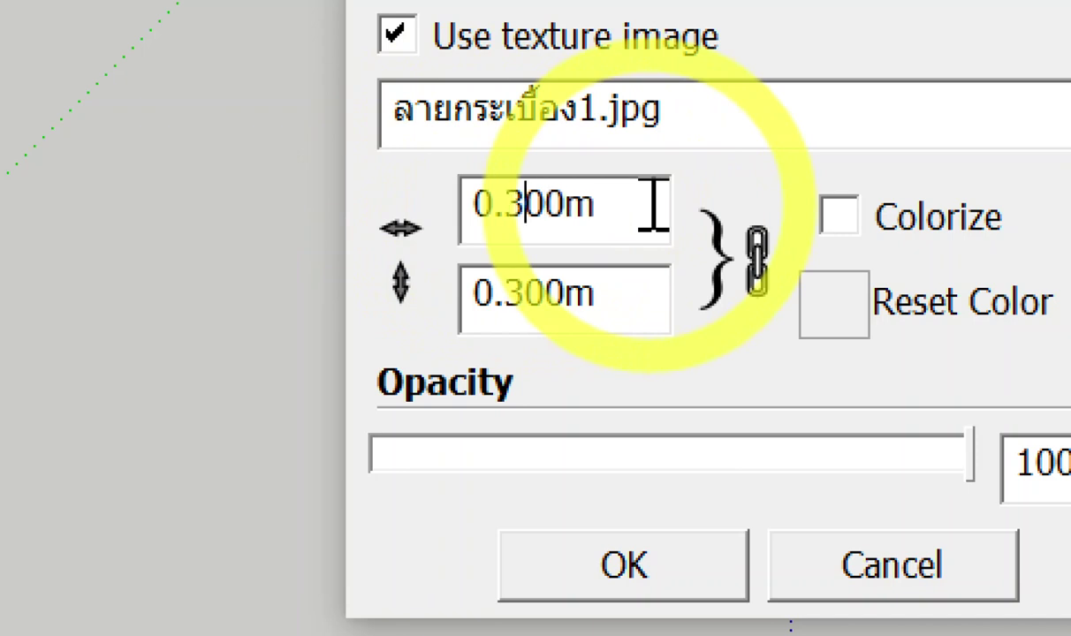
pyautogui.click(576, 285)
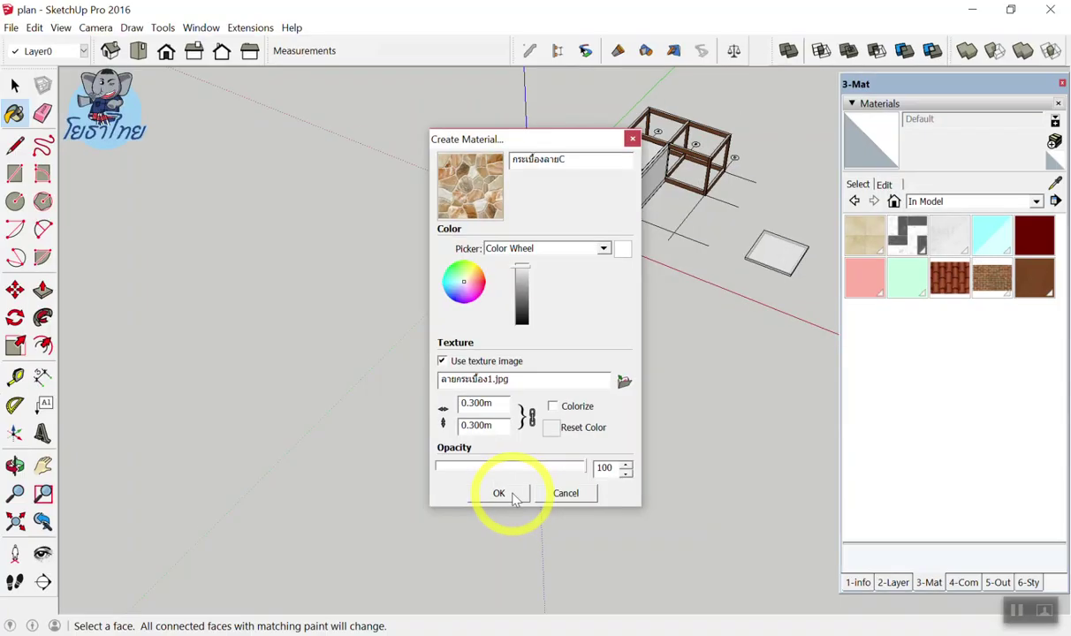
pyautogui.click(498, 493)
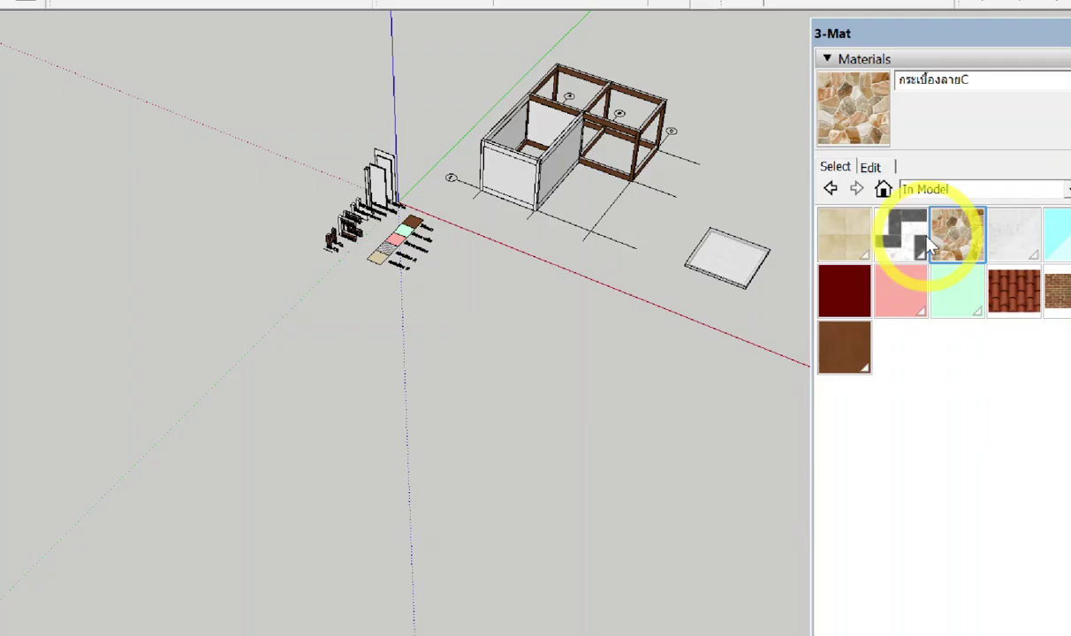
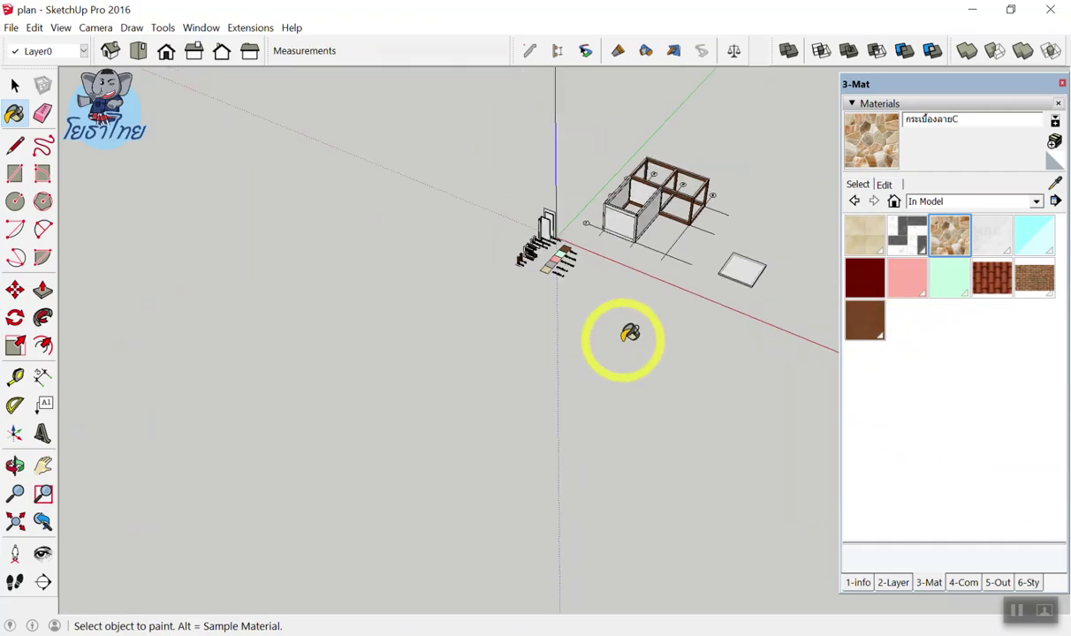
# Switch to the Select tool and bring up PB Quantifier's Cost Detail Report, currently at 0.00
pyautogui.scroll(2, 725, 215)
pyautogui.scroll(2, 744, 156)
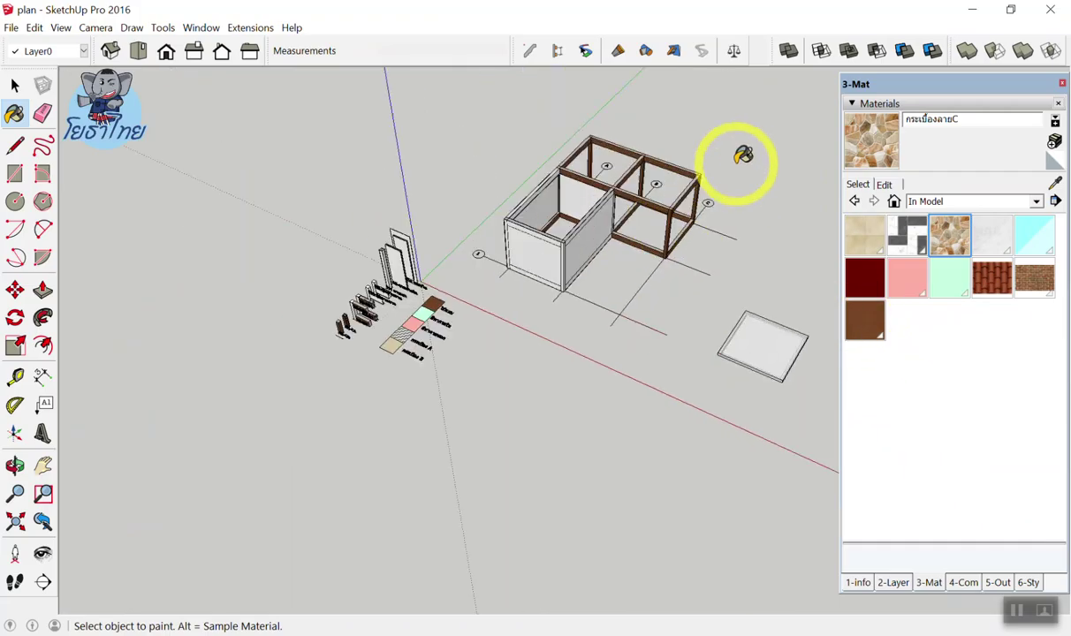
pyautogui.press('space')
pyautogui.scroll(2, 694, 164)
pyautogui.scroll(2, 680, 149)
pyautogui.scroll(1, 681, 149)
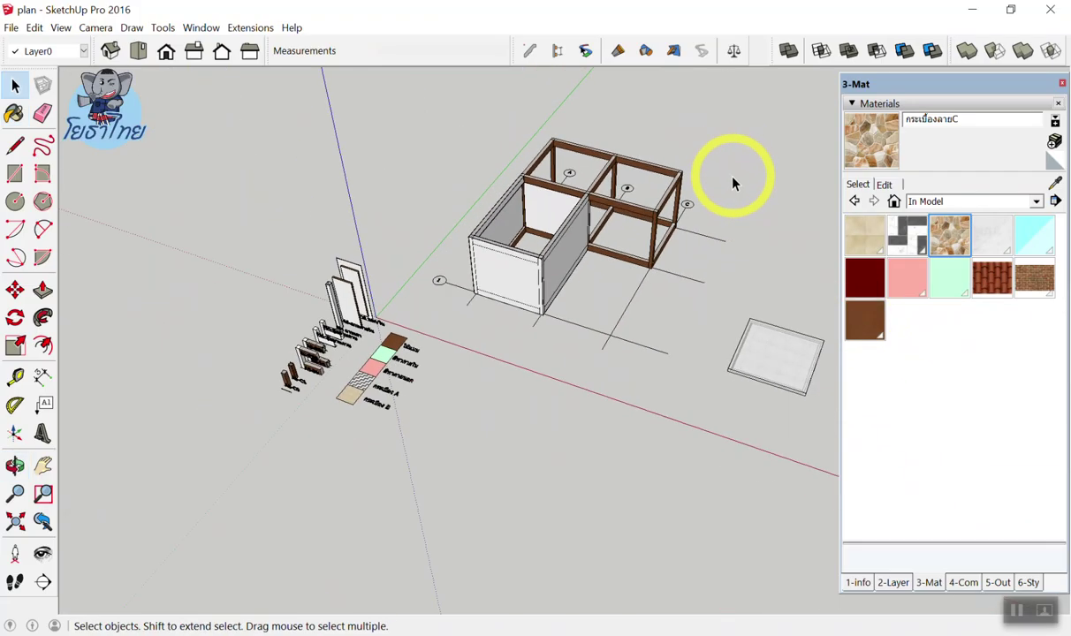
pyautogui.scroll(2, 731, 179)
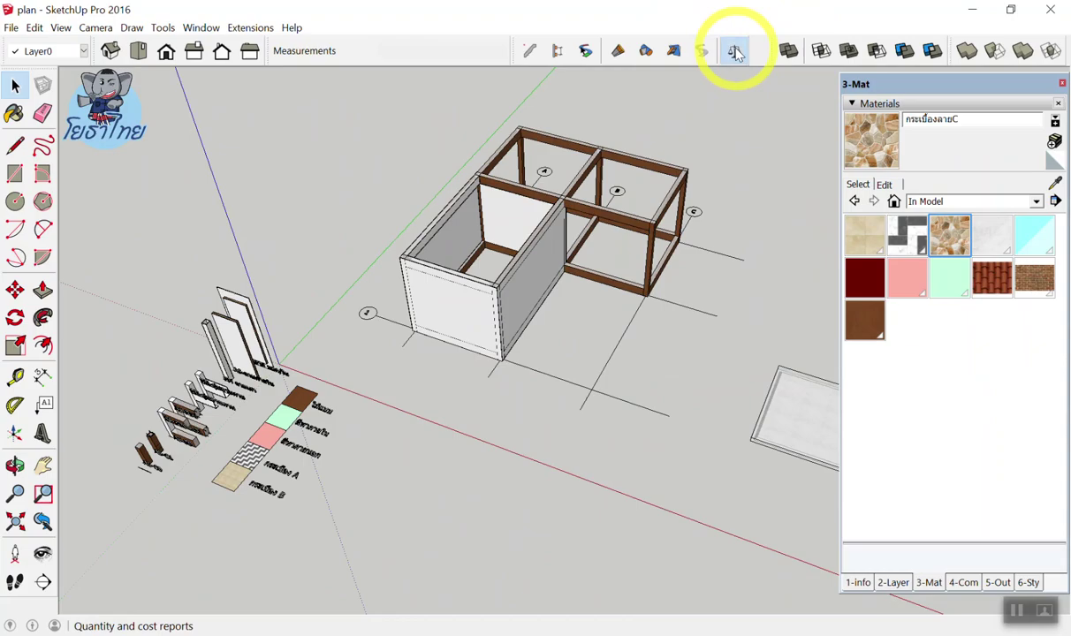
pyautogui.click(735, 53)
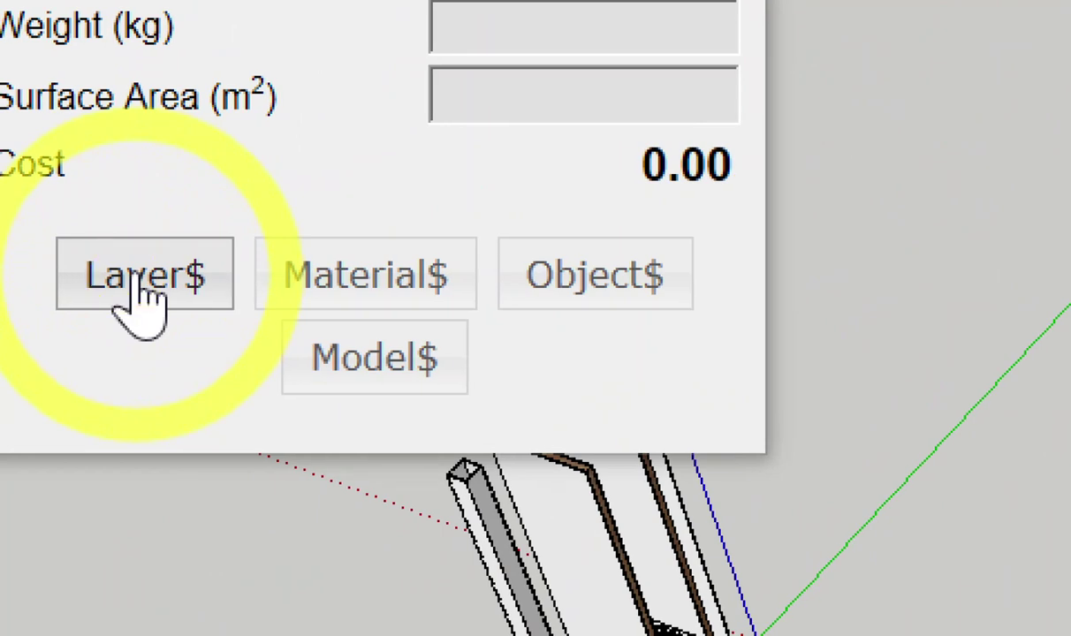
# Open Layer$ cost data for layer C-01: 240ksc concrete at 2000.0 and labour at 391.0 per m3
pyautogui.click(139, 287)
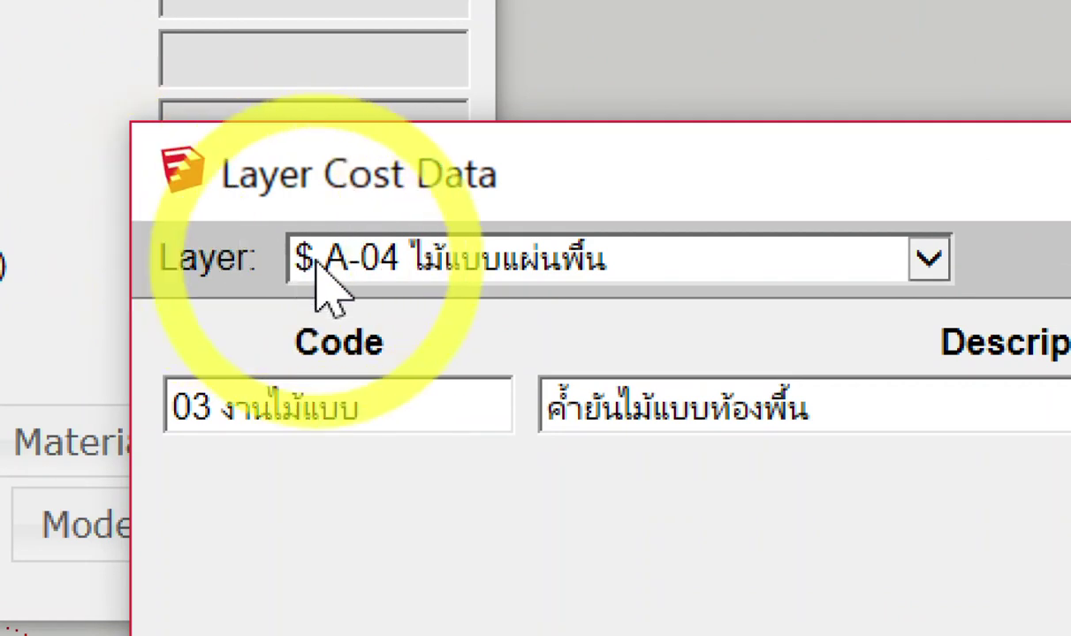
pyautogui.click(348, 262)
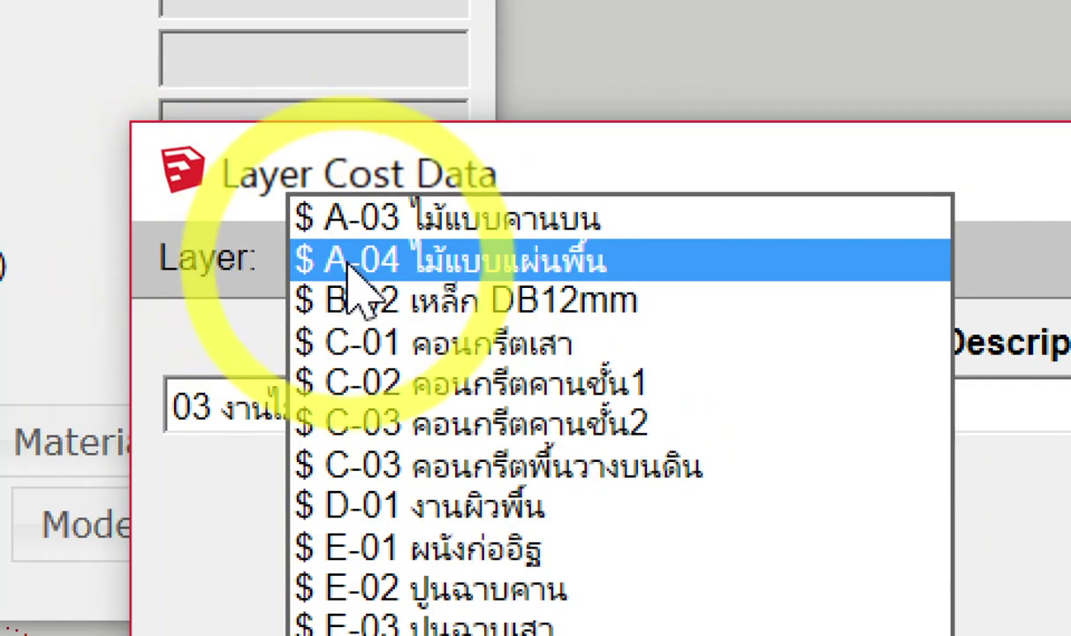
pyautogui.click(351, 344)
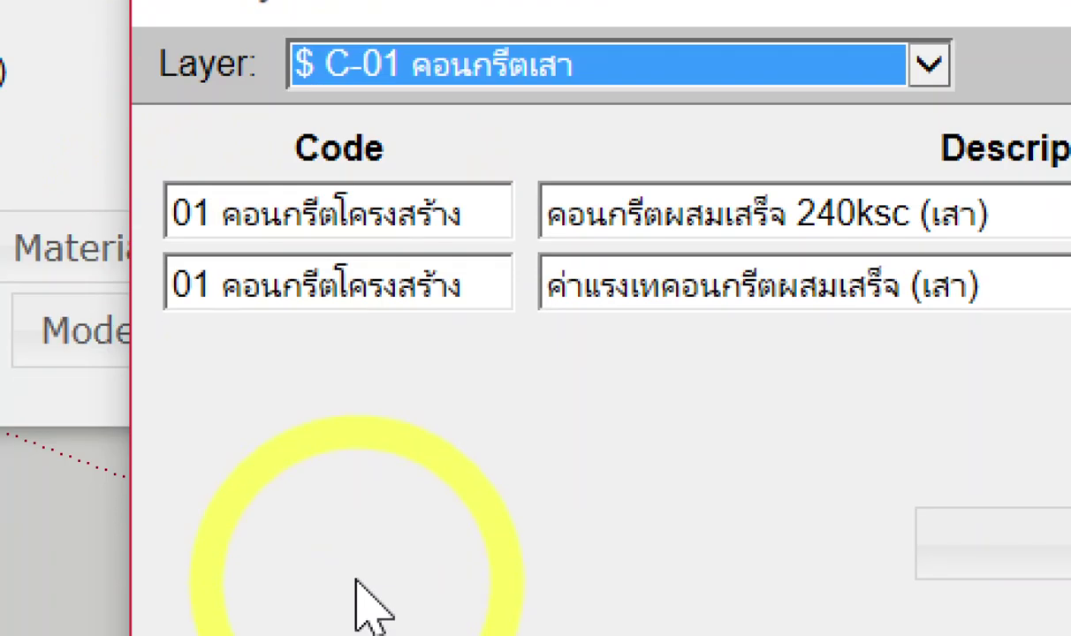
pyautogui.click(390, 579)
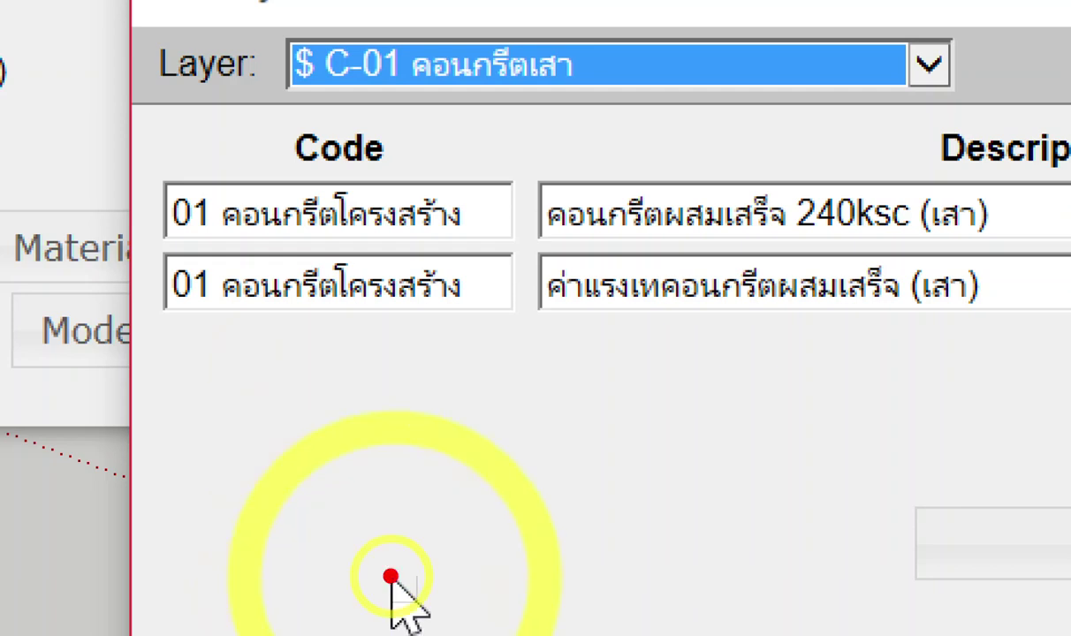
pyautogui.moveTo(152, 309); pyautogui.dragTo(450, 328)
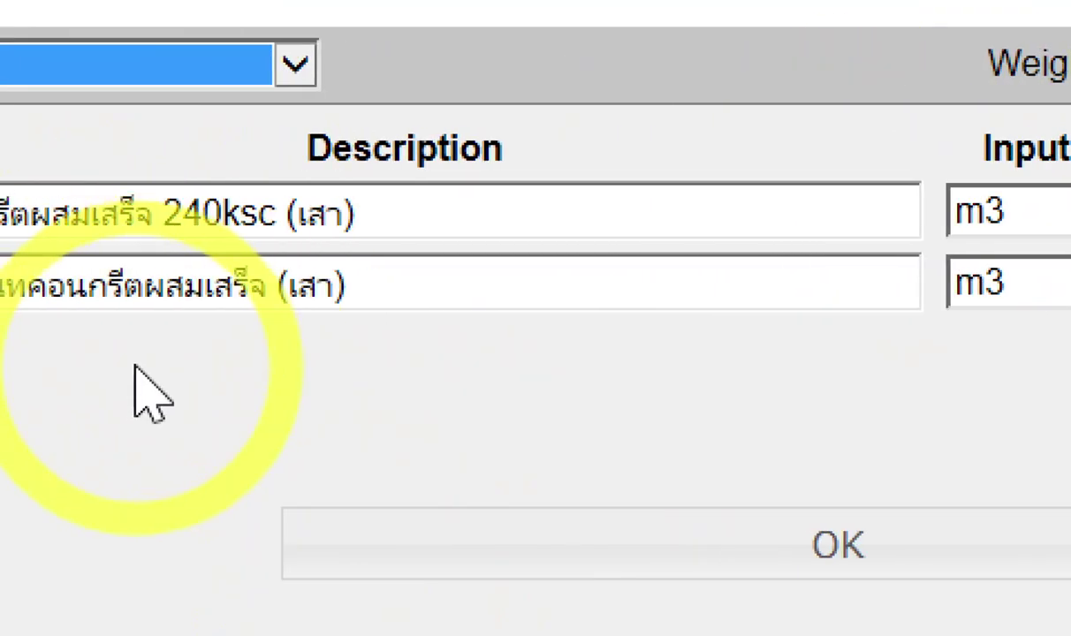
pyautogui.click(134, 537)
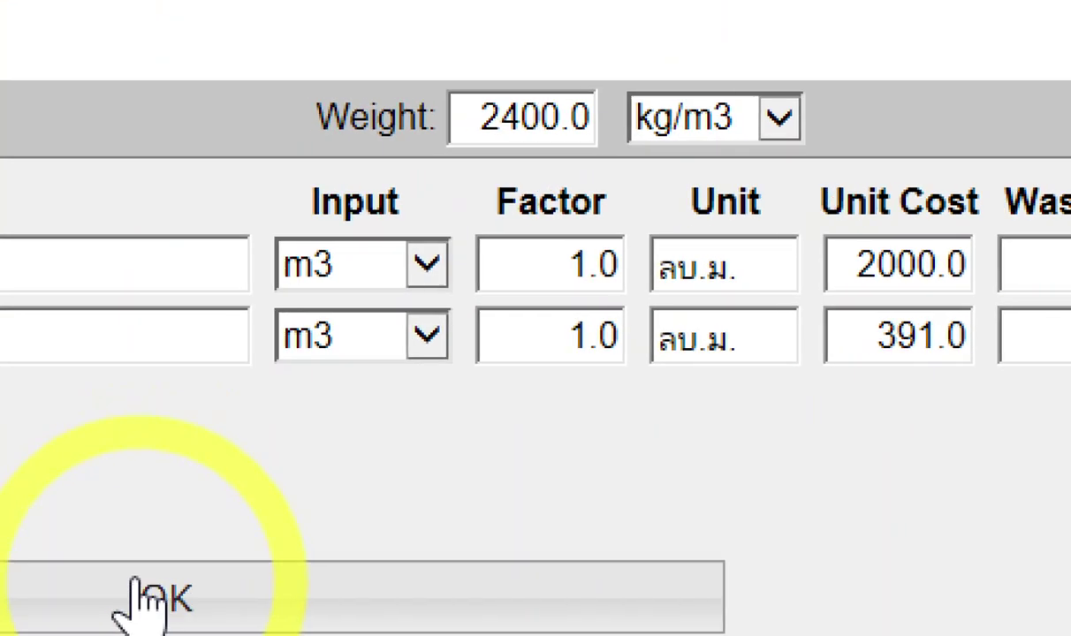
pyautogui.click(133, 576)
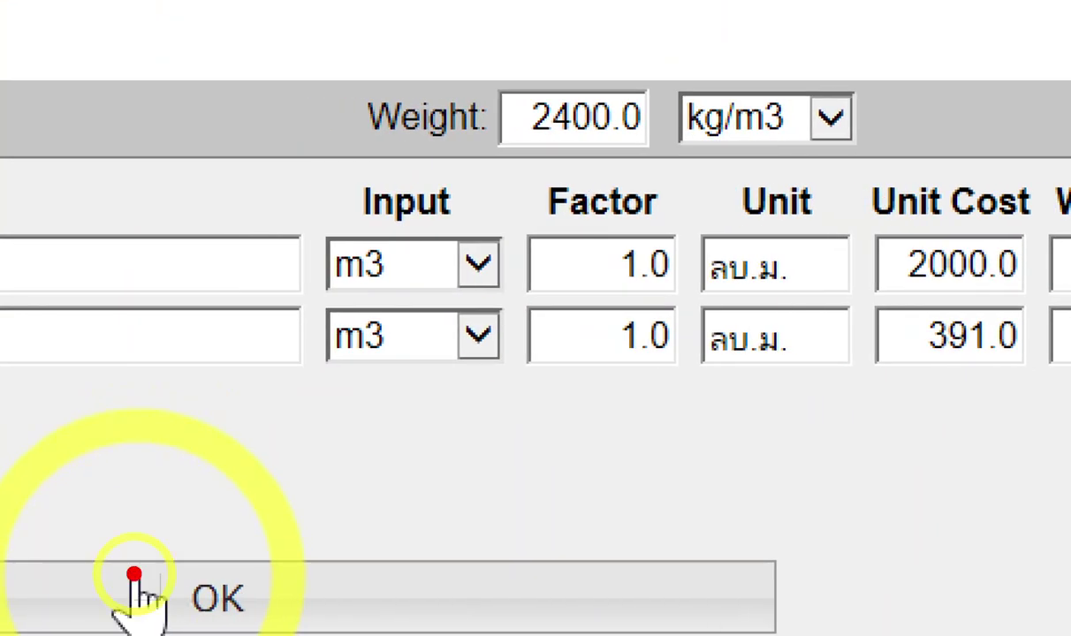
pyautogui.moveTo(311, 416); pyautogui.dragTo(279, 486)
pyautogui.moveTo(393, 426); pyautogui.dragTo(455, 437)
pyautogui.click(406, 405)
pyautogui.moveTo(309, 426); pyautogui.dragTo(364, 391)
pyautogui.moveTo(320, 548)
pyautogui.mouseDown()
pyautogui.moveTo(371, 534)
pyautogui.moveTo(345, 618)
pyautogui.mouseUp()
pyautogui.moveTo(415, 530); pyautogui.dragTo(437, 609)
pyautogui.click(330, 231)
pyautogui.moveTo(313, 388); pyautogui.dragTo(331, 362)
pyautogui.moveTo(367, 225)
pyautogui.mouseDown()
pyautogui.moveTo(415, 389)
pyautogui.moveTo(323, 382)
pyautogui.moveTo(415, 389)
pyautogui.mouseUp()
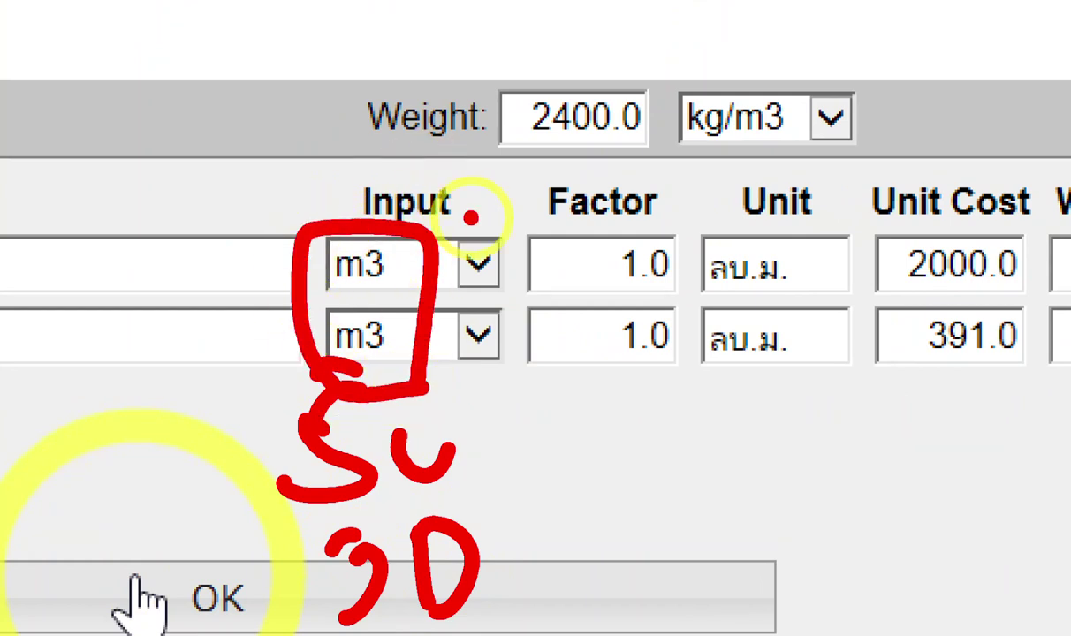
pyautogui.moveTo(218, 276); pyautogui.dragTo(240, 358)
pyautogui.click(290, 233)
pyautogui.moveTo(221, 187)
pyautogui.mouseDown()
pyautogui.moveTo(186, 371)
pyautogui.moveTo(411, 149)
pyautogui.moveTo(203, 221)
pyautogui.mouseUp()
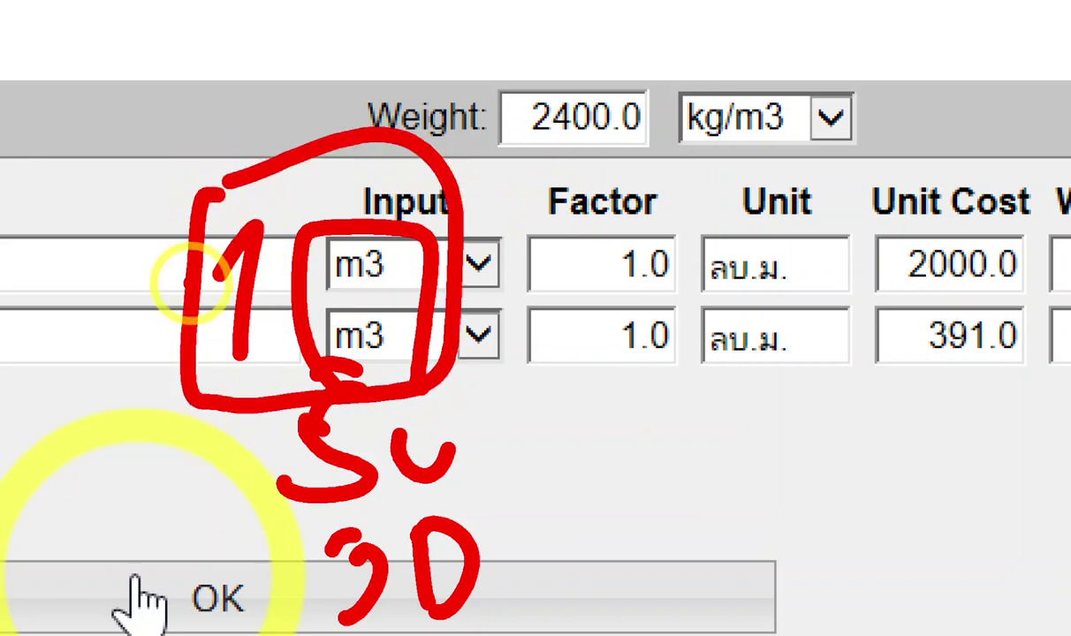
pyautogui.moveTo(776, 217); pyautogui.dragTo(839, 48)
pyautogui.moveTo(874, 114)
pyautogui.mouseDown()
pyautogui.moveTo(914, 31)
pyautogui.moveTo(920, 43)
pyautogui.moveTo(956, 47)
pyautogui.moveTo(1045, 24)
pyautogui.moveTo(1055, 102)
pyautogui.mouseUp()
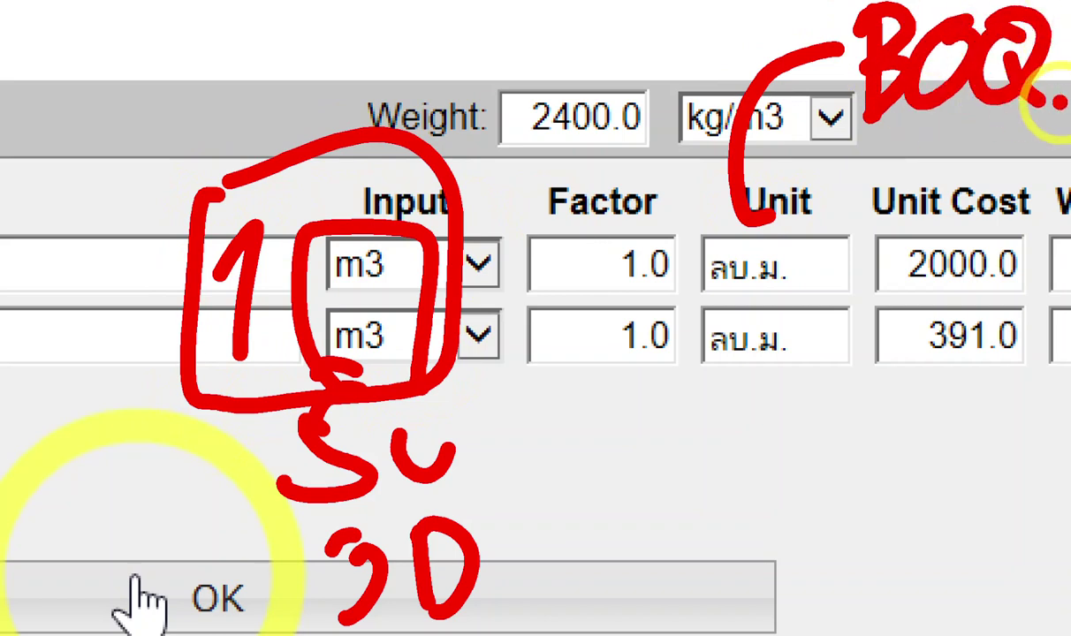
pyautogui.moveTo(674, 397)
pyautogui.mouseDown()
pyautogui.moveTo(693, 311)
pyautogui.moveTo(829, 238)
pyautogui.moveTo(685, 389)
pyautogui.mouseUp()
pyautogui.click(666, 382)
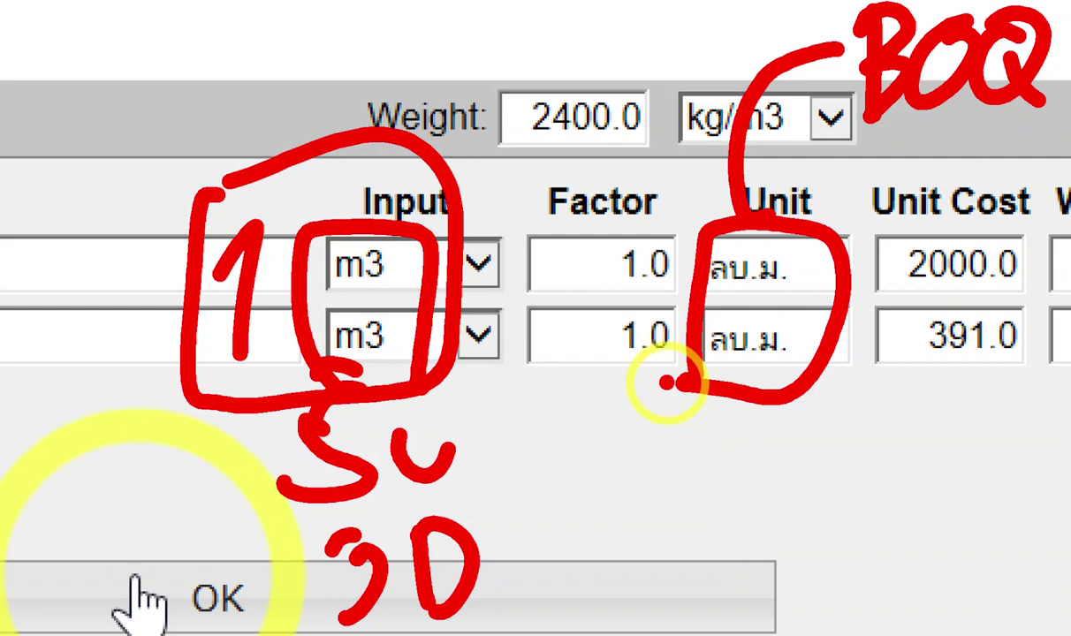
pyautogui.moveTo(216, 264); pyautogui.dragTo(285, 241)
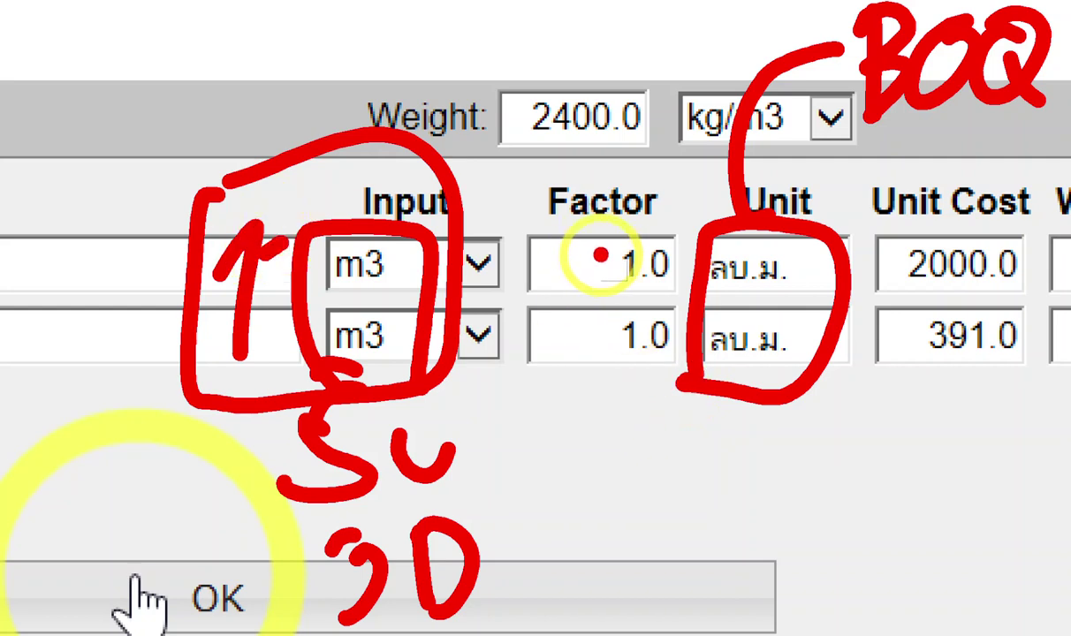
pyautogui.moveTo(622, 196)
pyautogui.mouseDown()
pyautogui.moveTo(641, 305)
pyautogui.moveTo(641, 227)
pyautogui.moveTo(581, 263)
pyautogui.moveTo(629, 381)
pyautogui.moveTo(662, 297)
pyautogui.mouseUp()
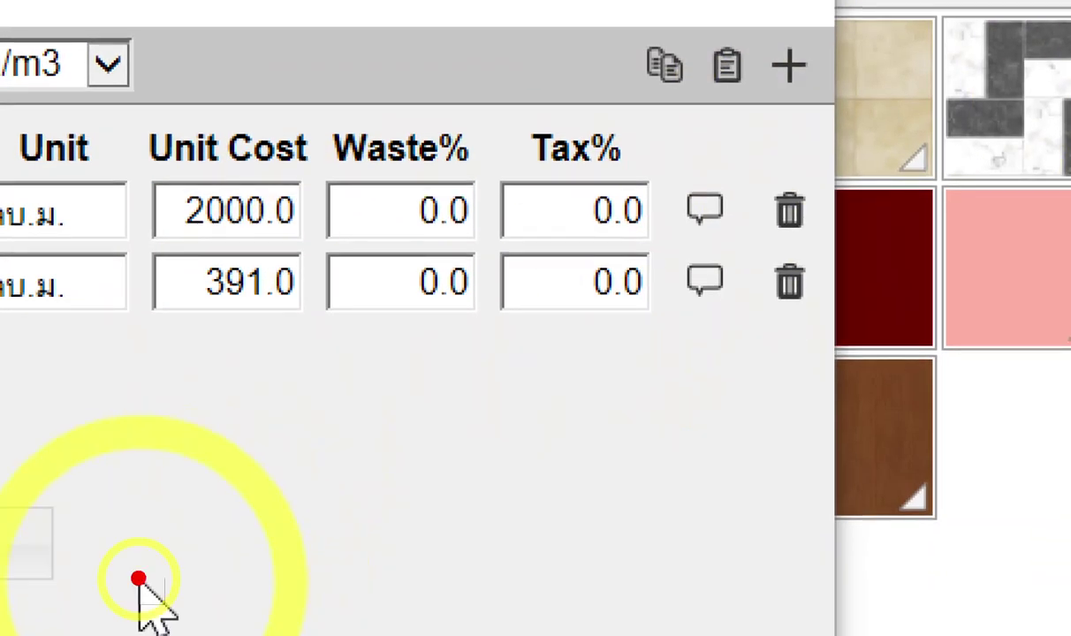
pyautogui.moveTo(221, 124)
pyautogui.mouseDown()
pyautogui.moveTo(281, 320)
pyautogui.moveTo(328, 267)
pyautogui.moveTo(287, 237)
pyautogui.mouseUp()
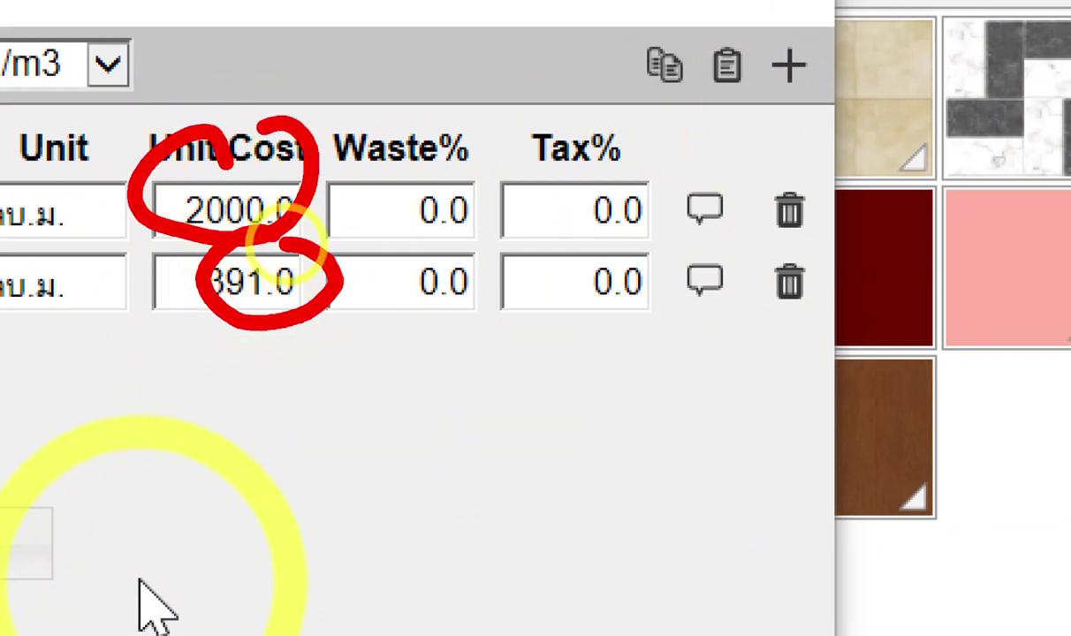
pyautogui.moveTo(291, 366); pyautogui.dragTo(329, 478)
pyautogui.moveTo(376, 548); pyautogui.dragTo(282, 383)
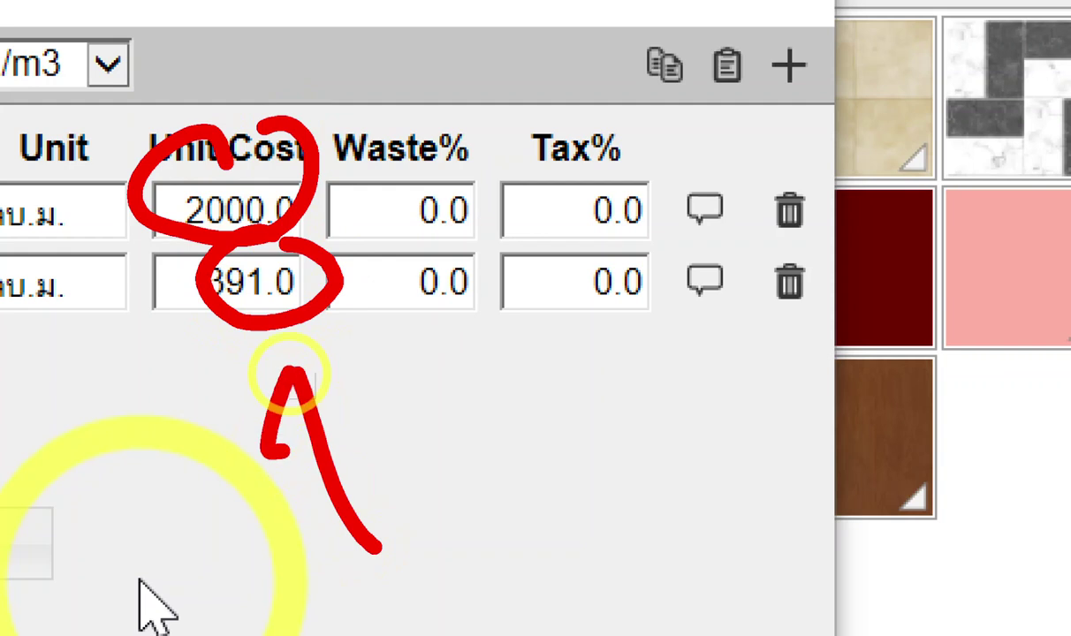
pyautogui.moveTo(265, 455); pyautogui.dragTo(380, 369)
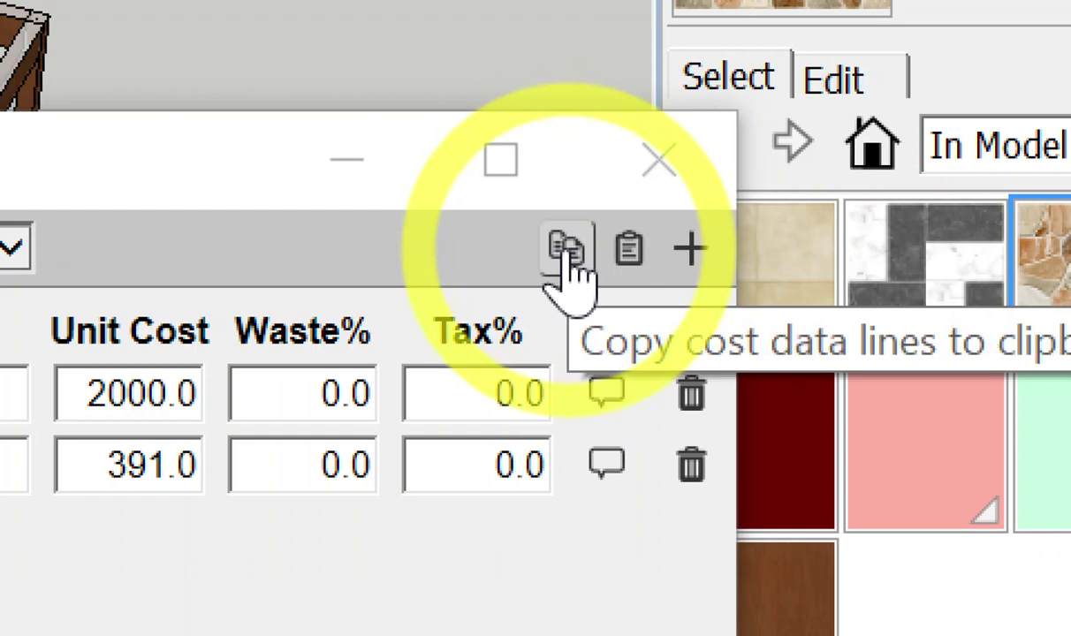
# Copy the two C-01 cost lines to the clipboard, then show layer C-02's cost data
pyautogui.click(561, 255)
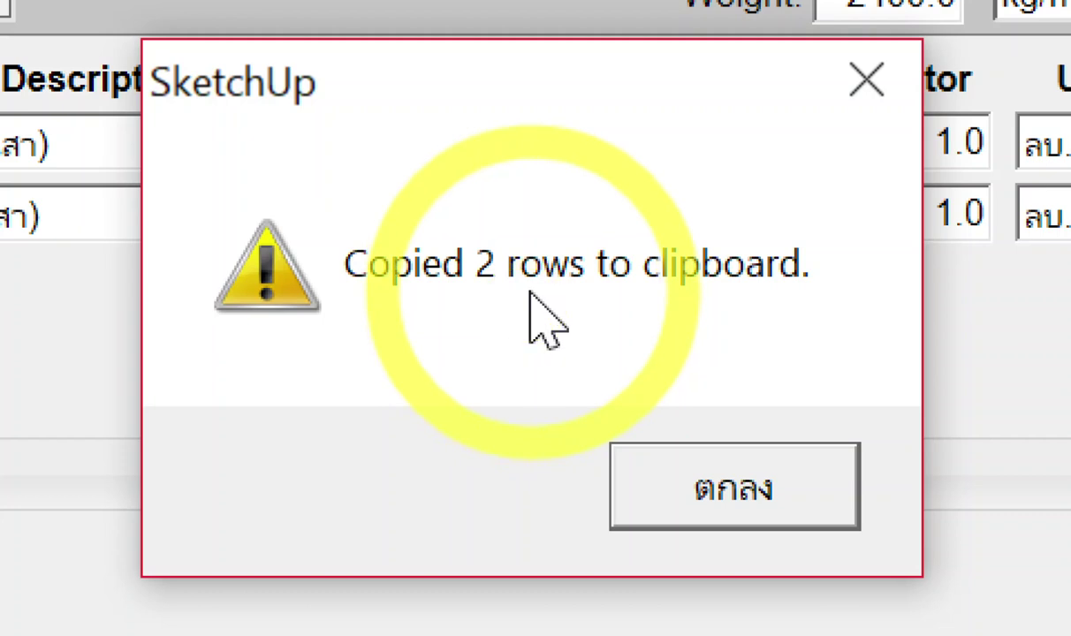
pyautogui.click(722, 470)
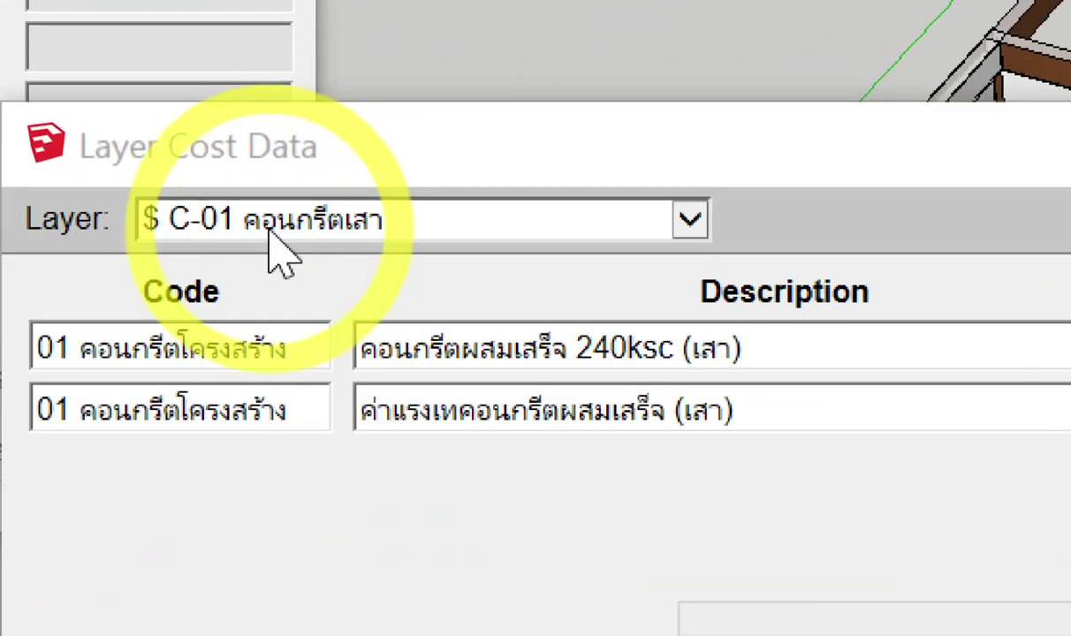
pyautogui.click(269, 229)
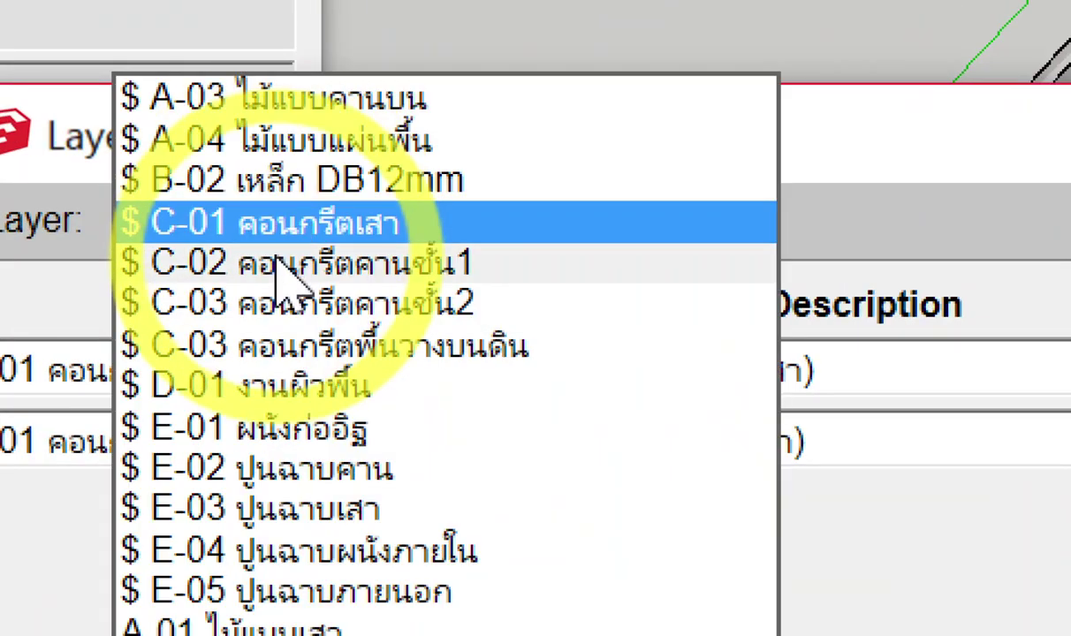
pyautogui.click(285, 265)
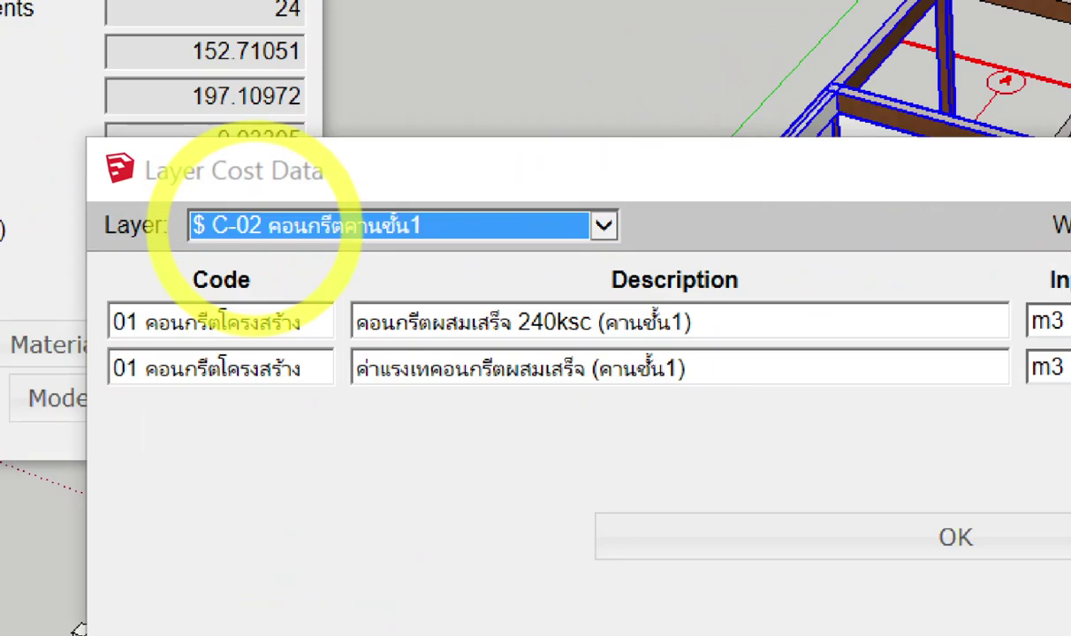
pyautogui.click(256, 228)
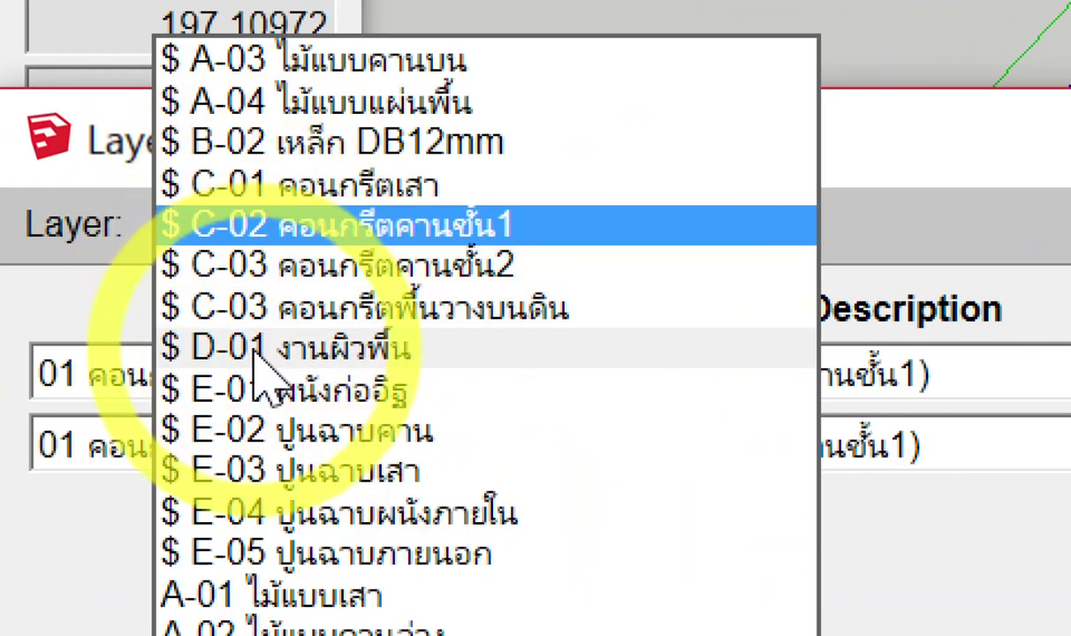
pyautogui.click(281, 305)
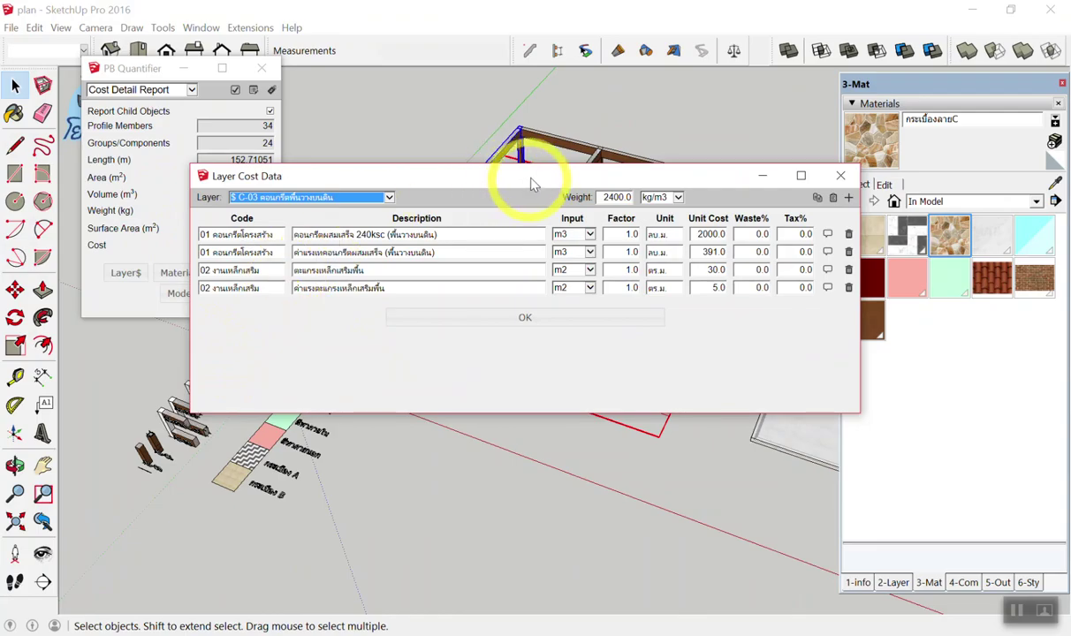
pyautogui.moveTo(525, 177); pyautogui.dragTo(351, 484)
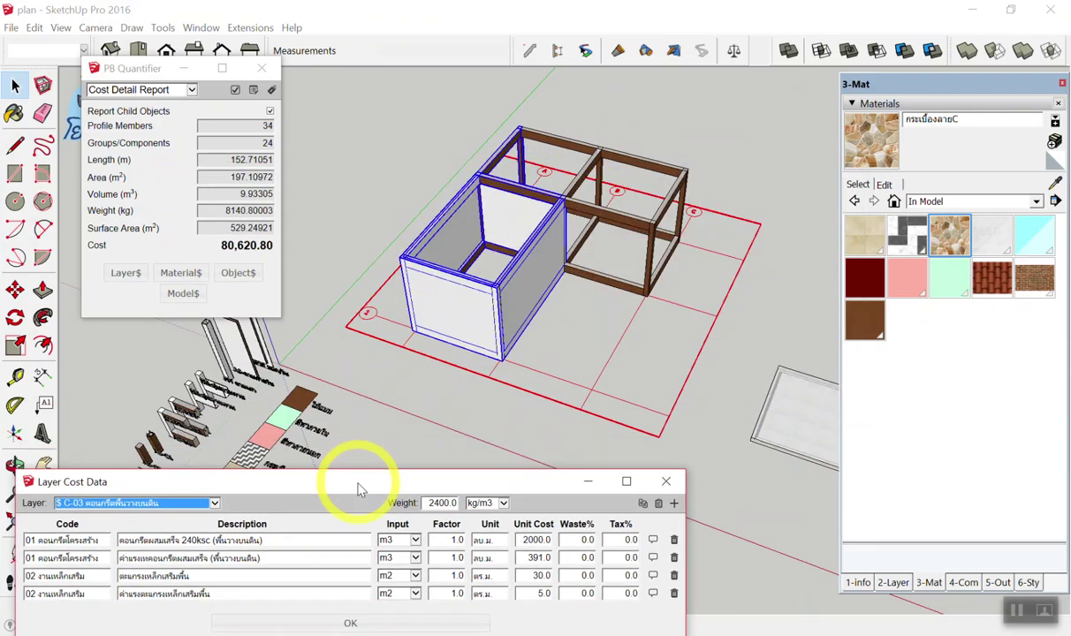
pyautogui.click(689, 382)
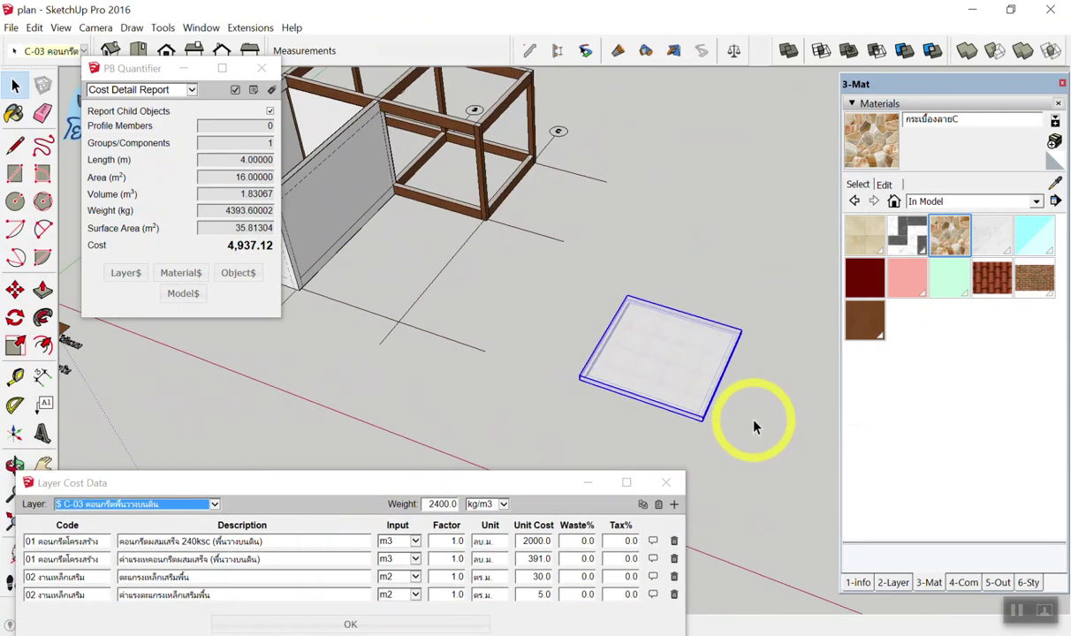
pyautogui.scroll(2, 757, 408)
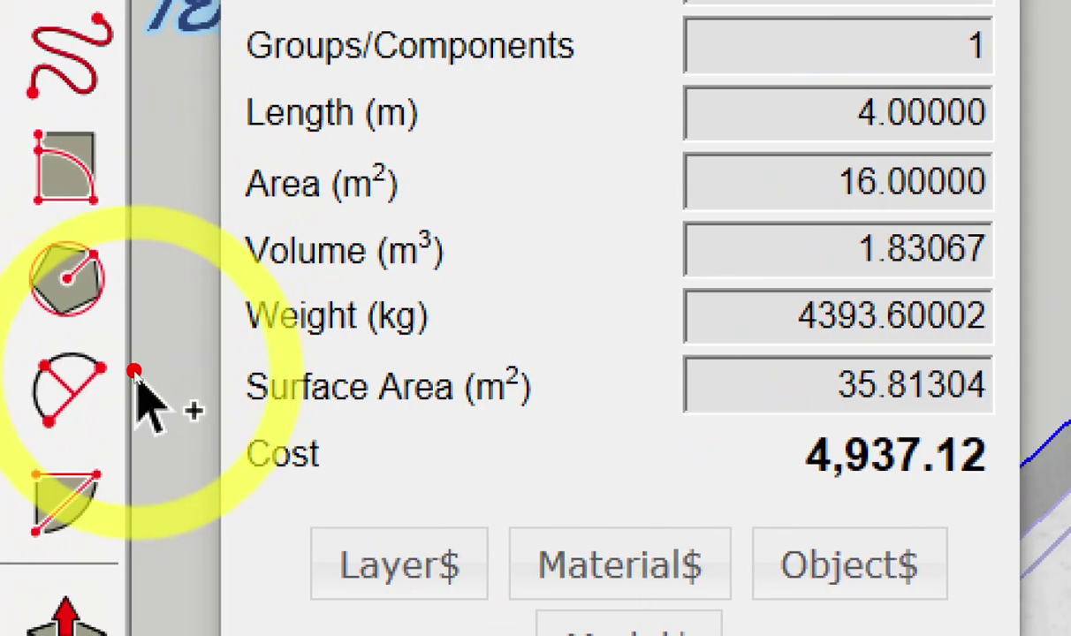
pyautogui.moveTo(455, 155); pyautogui.dragTo(393, 142)
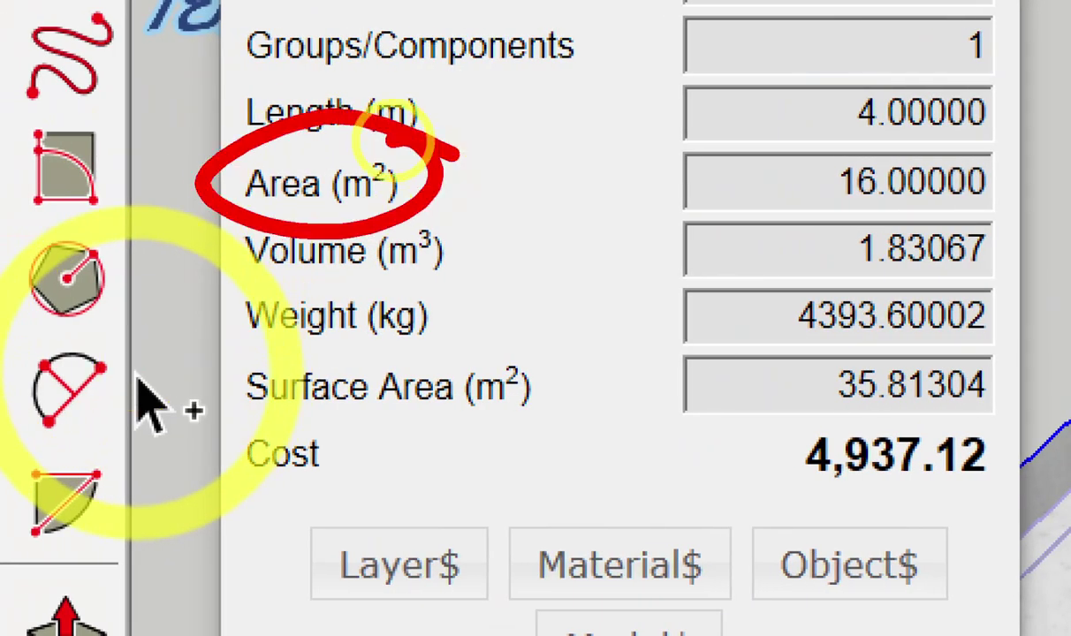
pyautogui.moveTo(1007, 159); pyautogui.dragTo(943, 140)
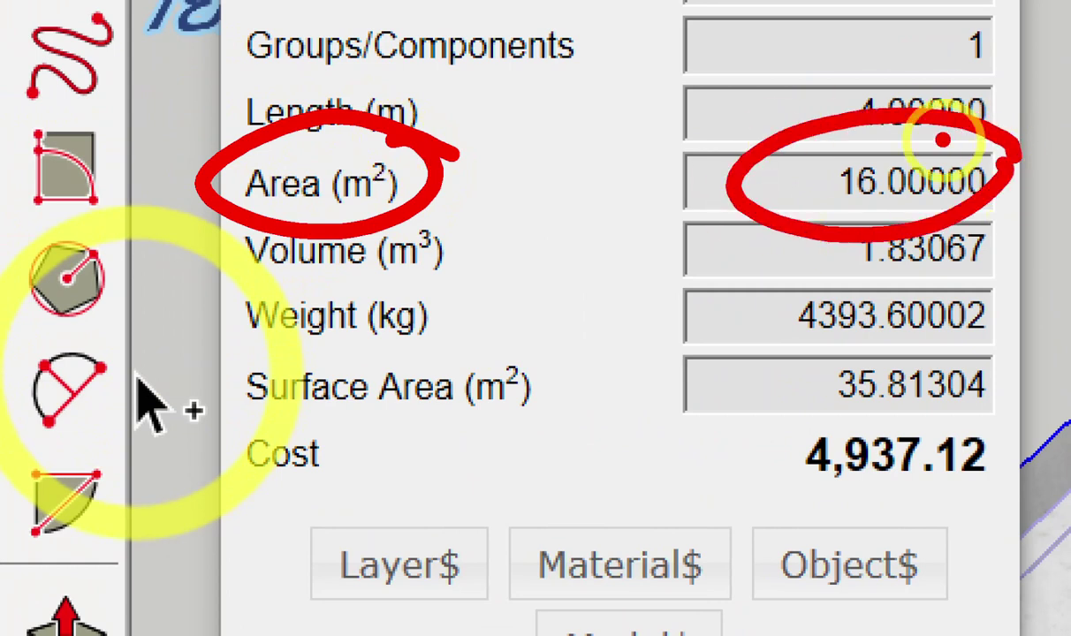
pyautogui.moveTo(477, 223)
pyautogui.mouseDown()
pyautogui.moveTo(335, 203)
pyautogui.moveTo(454, 239)
pyautogui.mouseUp()
pyautogui.moveTo(1007, 232); pyautogui.dragTo(875, 291)
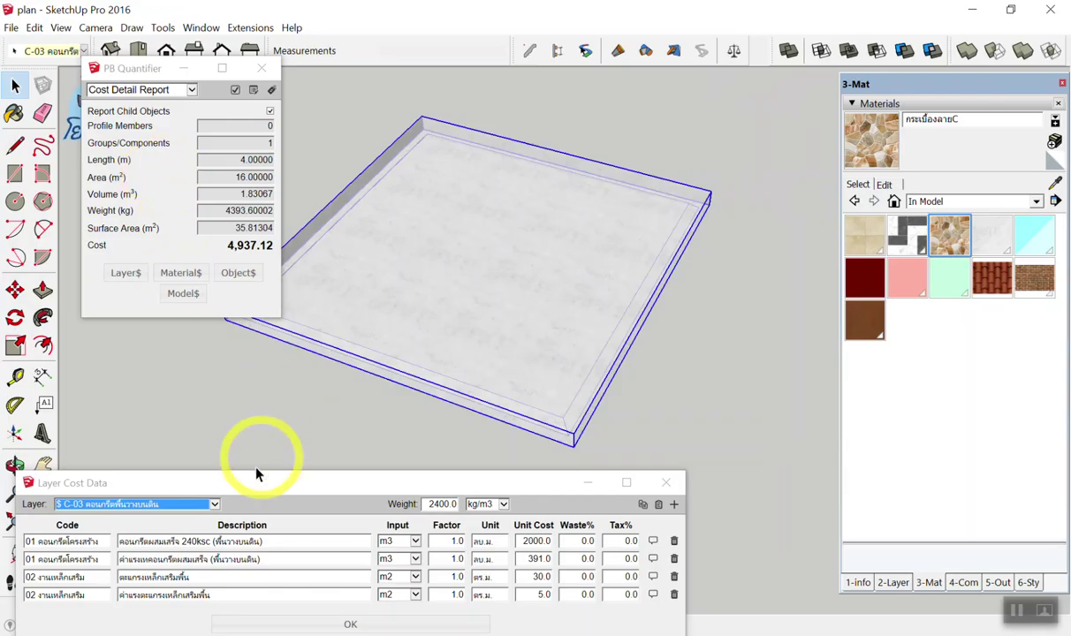
pyautogui.moveTo(256, 483); pyautogui.dragTo(375, 124)
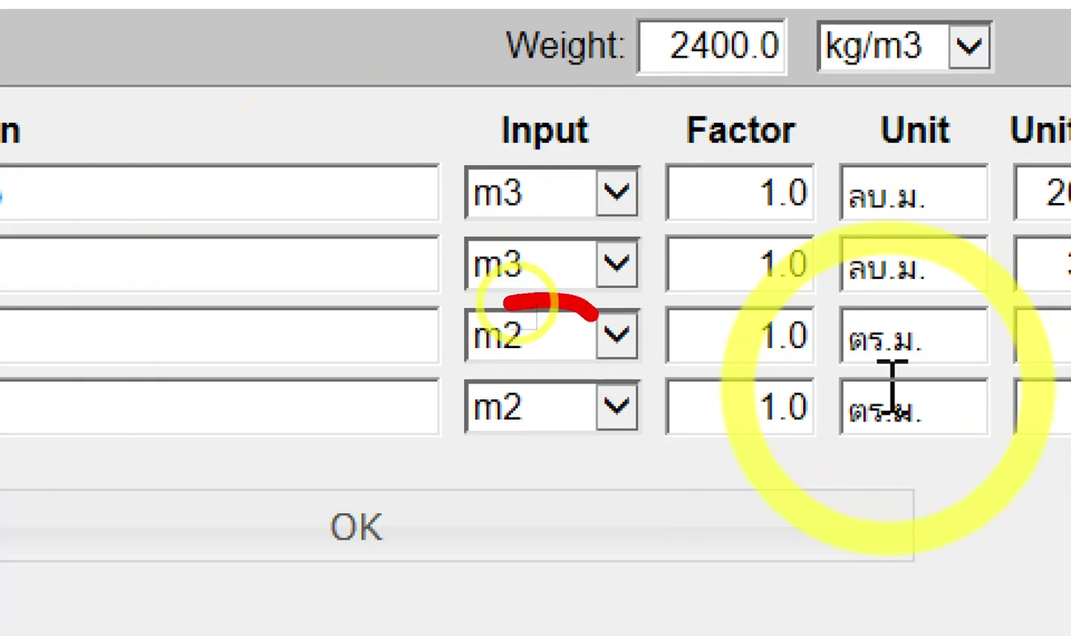
pyautogui.moveTo(597, 291); pyautogui.dragTo(623, 345)
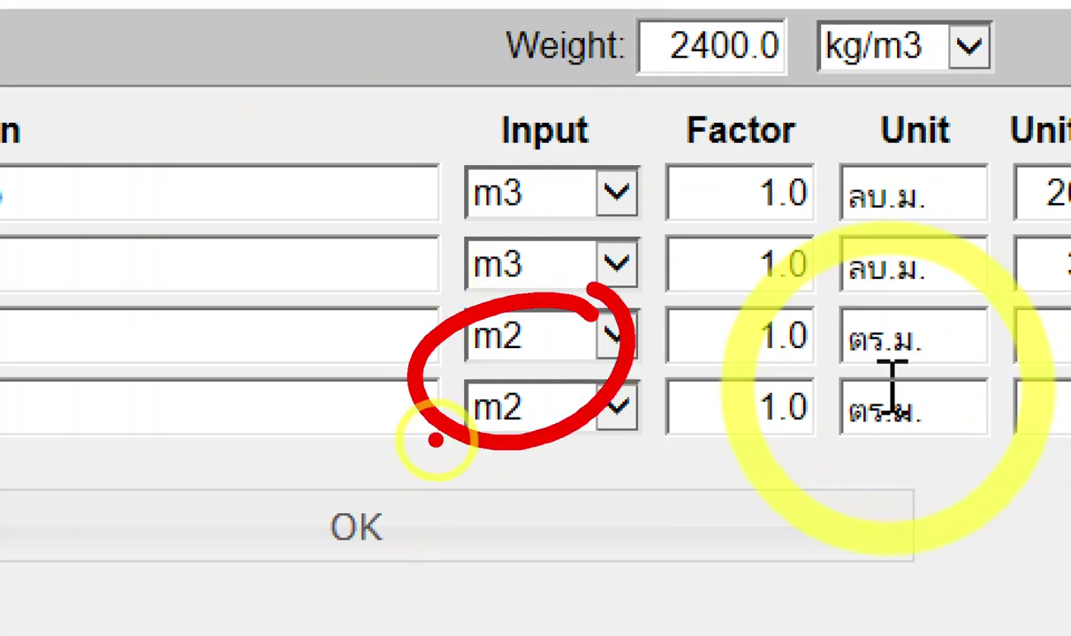
pyautogui.moveTo(436, 439)
pyautogui.mouseDown()
pyautogui.moveTo(437, 534)
pyautogui.moveTo(518, 574)
pyautogui.moveTo(547, 505)
pyautogui.moveTo(545, 446)
pyautogui.moveTo(615, 428)
pyautogui.mouseUp()
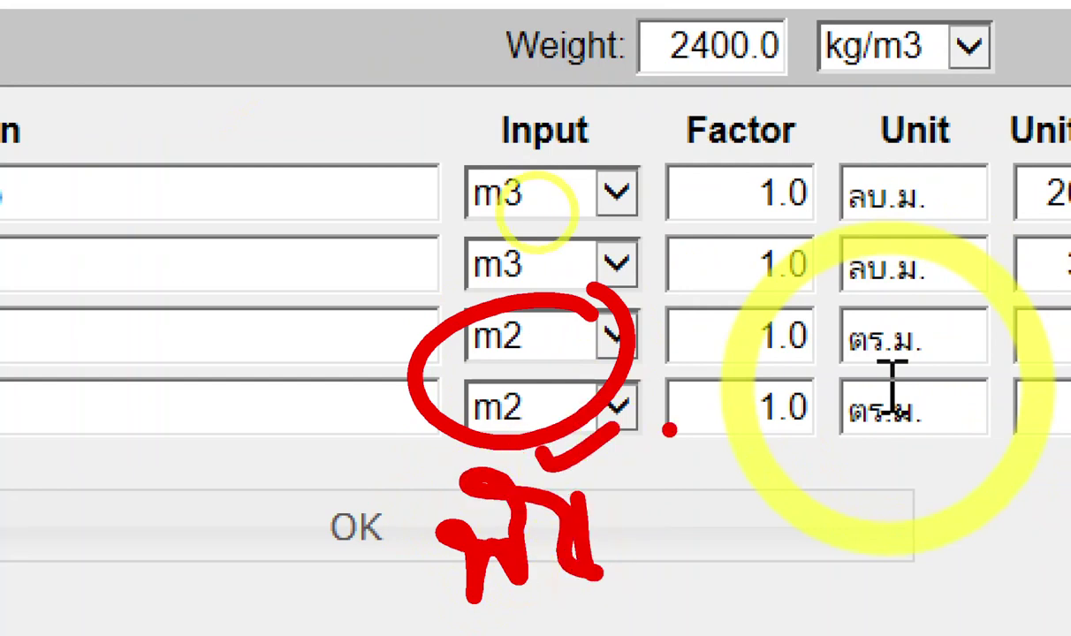
pyautogui.press('Escape')
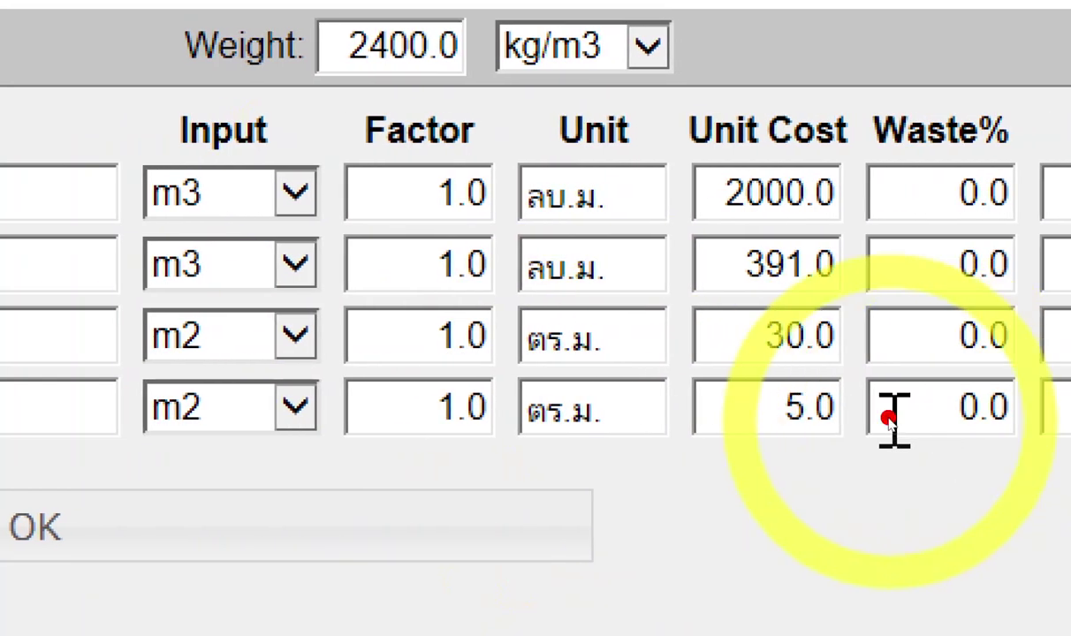
pyautogui.moveTo(643, 313)
pyautogui.mouseDown()
pyautogui.moveTo(645, 424)
pyautogui.moveTo(676, 299)
pyautogui.mouseUp()
pyautogui.moveTo(597, 514); pyautogui.dragTo(659, 519)
pyautogui.click(689, 526)
pyautogui.click(704, 570)
pyautogui.moveTo(735, 484); pyautogui.dragTo(739, 543)
pyautogui.moveTo(769, 494); pyautogui.dragTo(945, 508)
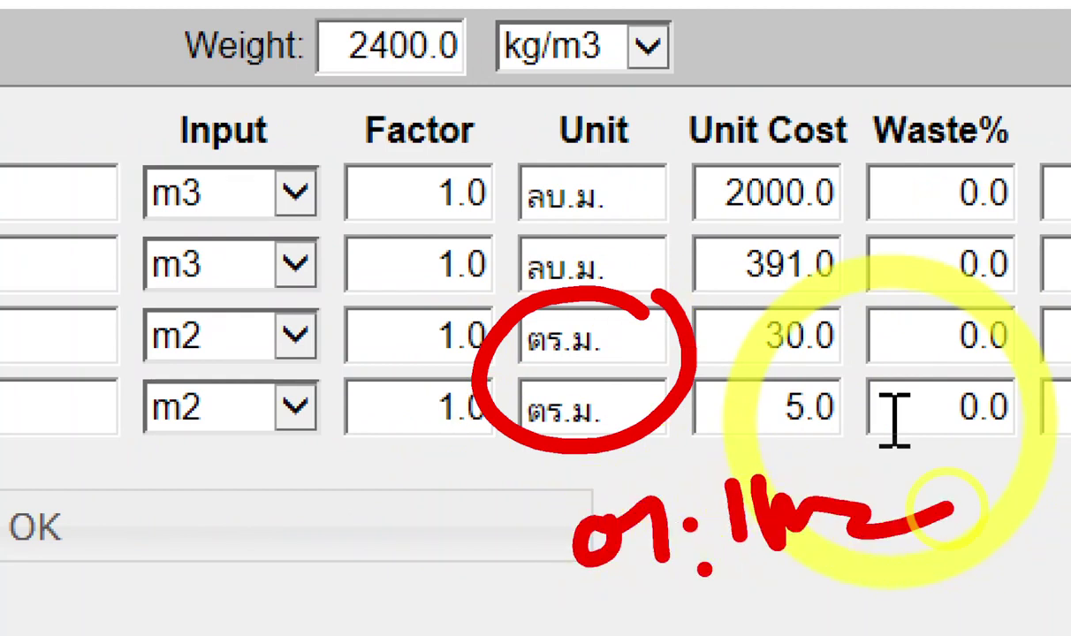
pyautogui.moveTo(35, 334)
pyautogui.mouseDown()
pyautogui.moveTo(83, 305)
pyautogui.moveTo(88, 484)
pyautogui.mouseUp()
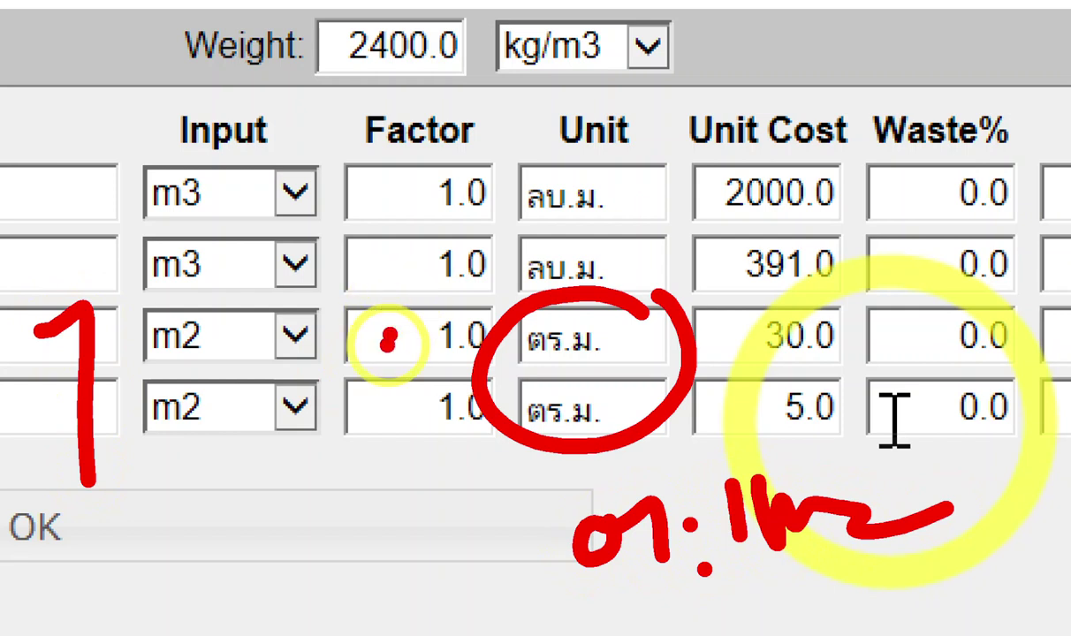
pyautogui.moveTo(514, 322)
pyautogui.mouseDown()
pyautogui.moveTo(514, 298)
pyautogui.moveTo(383, 430)
pyautogui.moveTo(507, 376)
pyautogui.mouseUp()
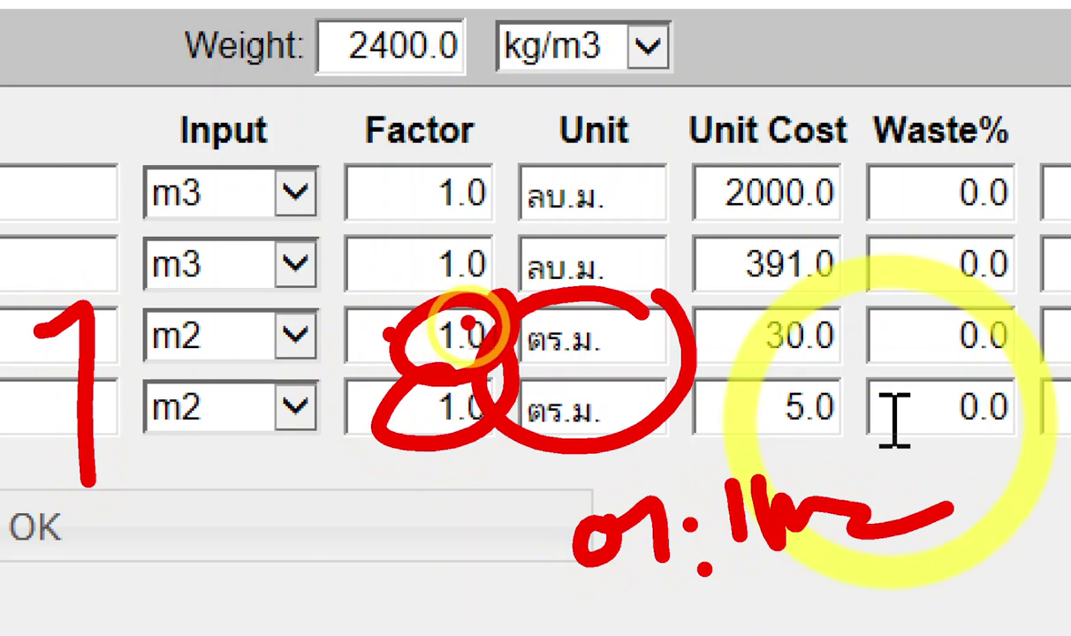
pyautogui.press('Escape')
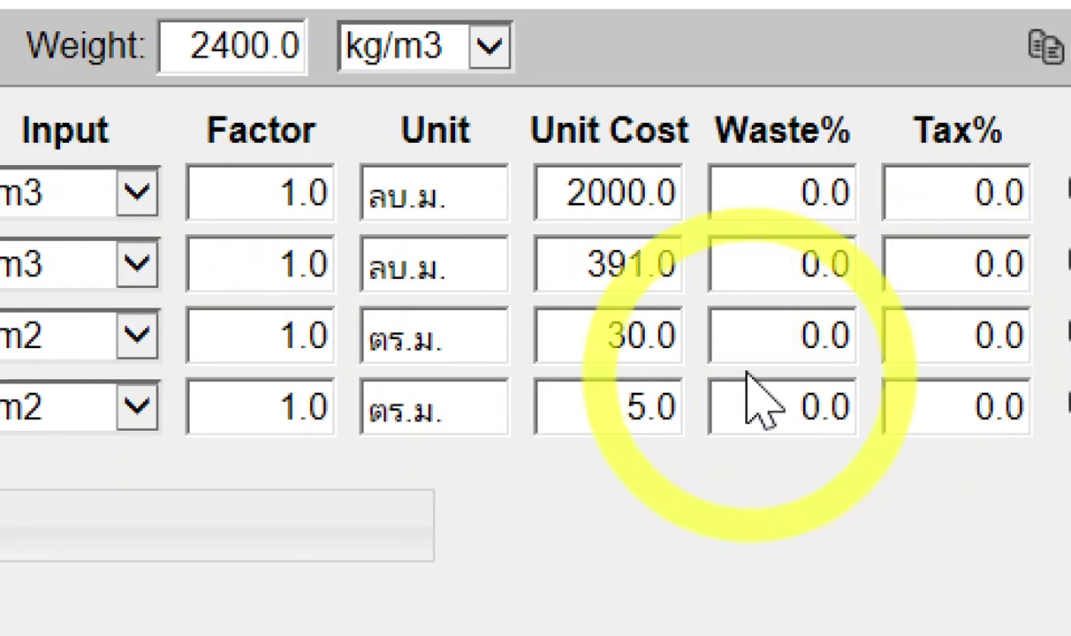
pyautogui.moveTo(580, 354); pyautogui.dragTo(668, 335)
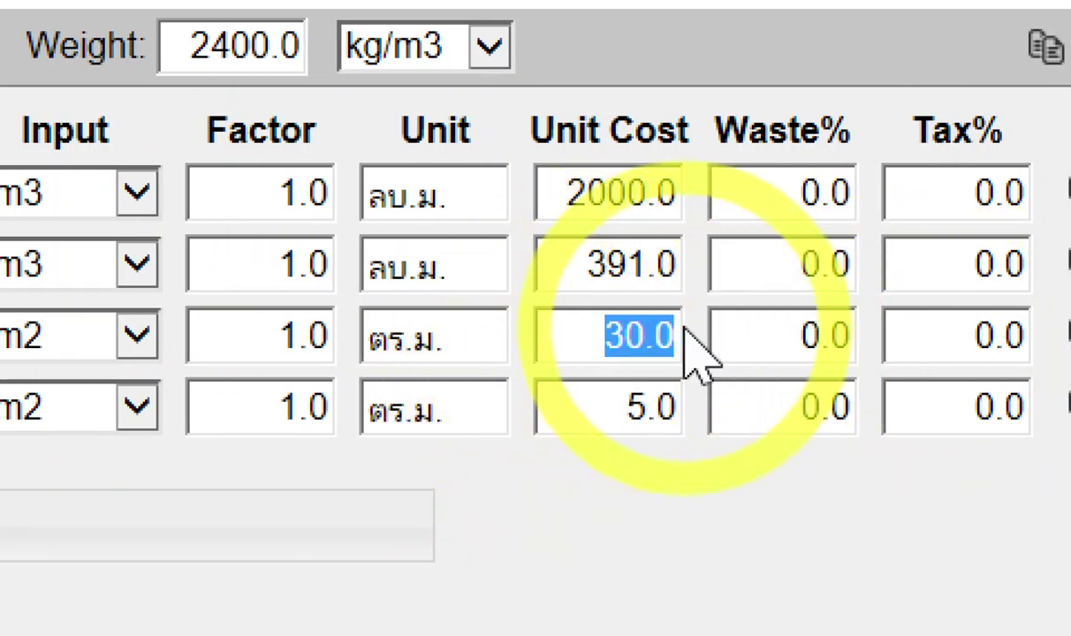
pyautogui.moveTo(590, 407); pyautogui.dragTo(706, 426)
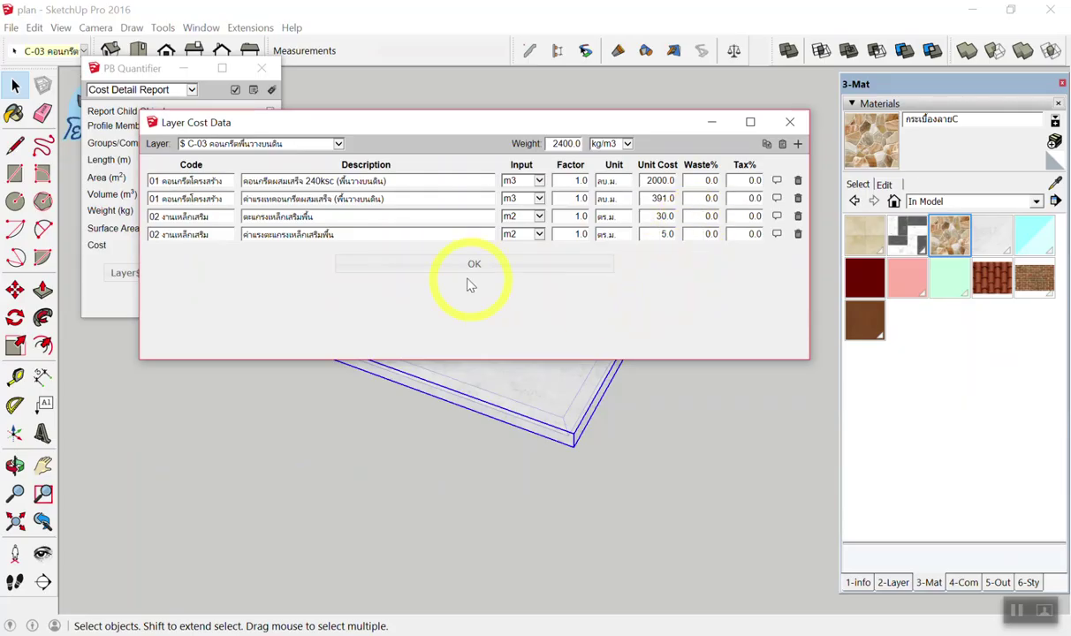
# Reopen Layer$ cost data on layer E-01 brick wall, with rows at 230.0 and 84.0
pyautogui.click(458, 273)
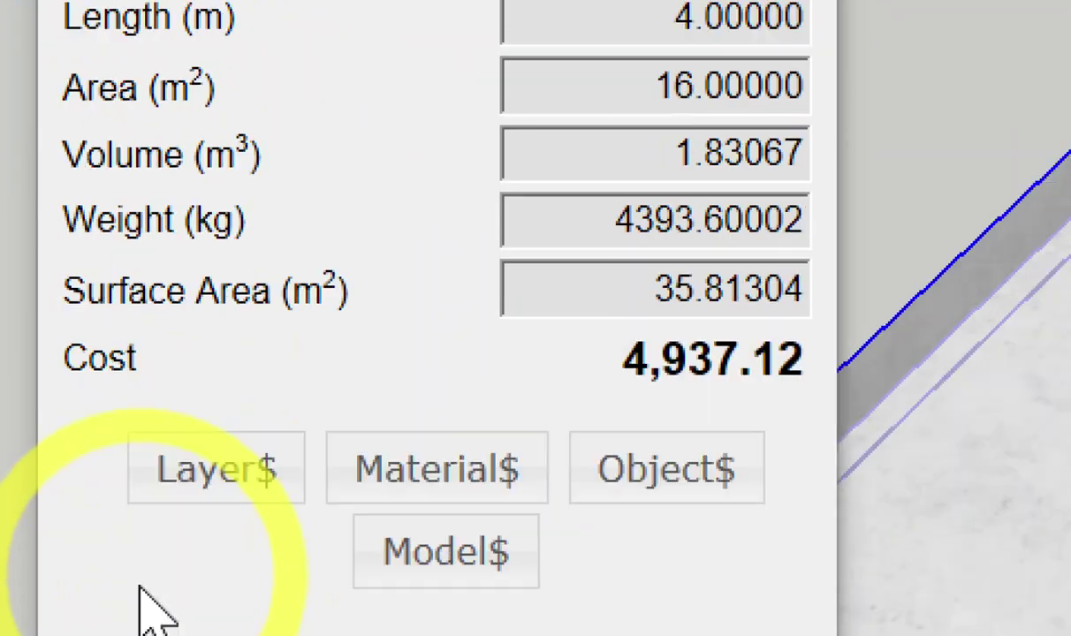
pyautogui.click(227, 459)
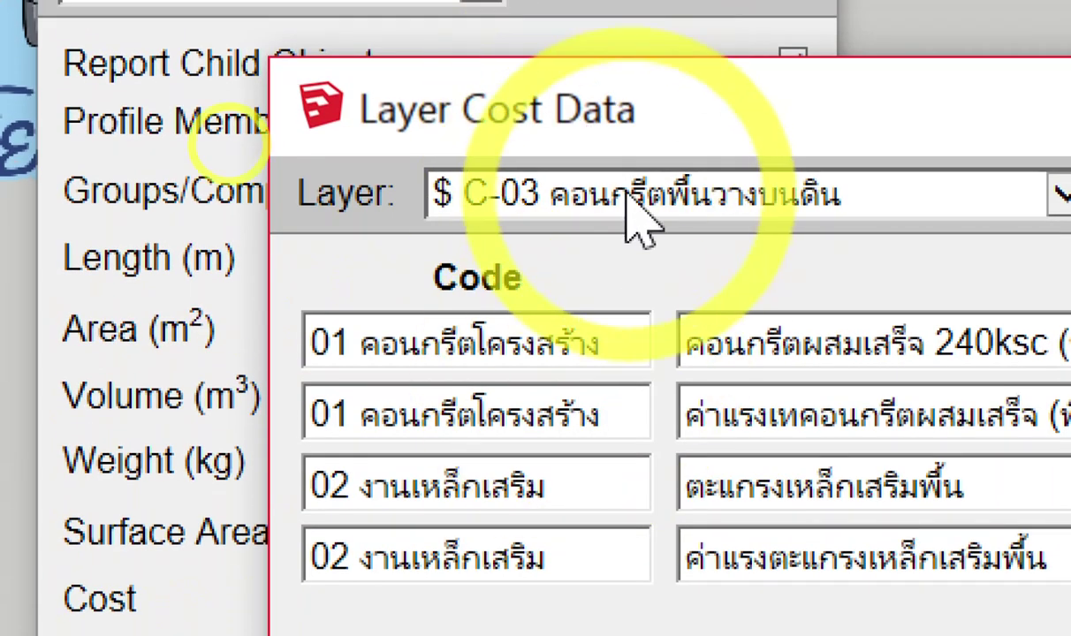
pyautogui.click(633, 177)
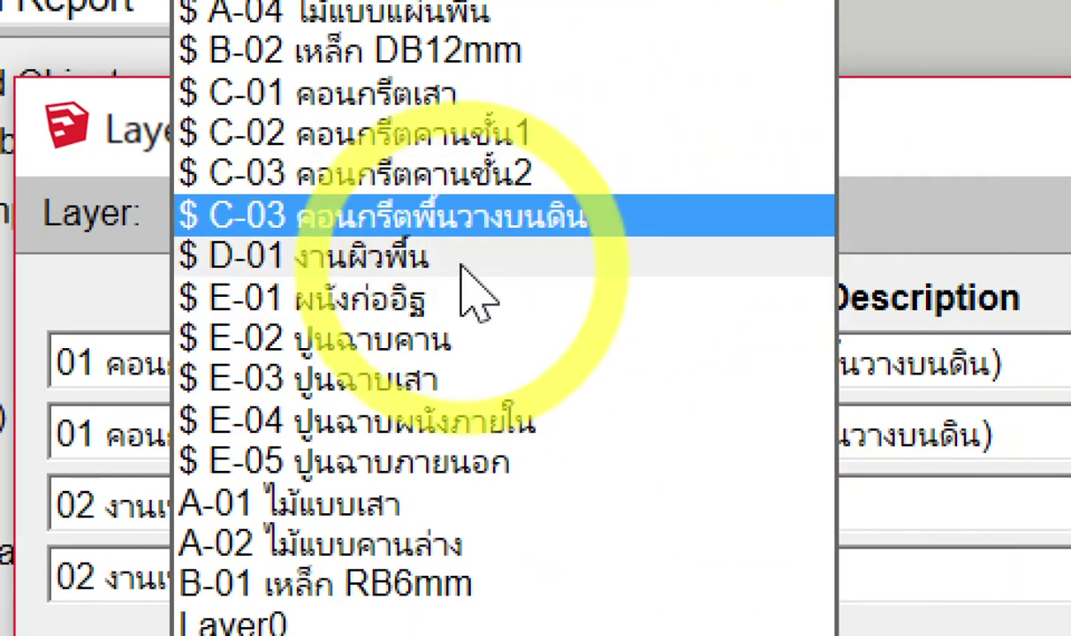
pyautogui.click(407, 299)
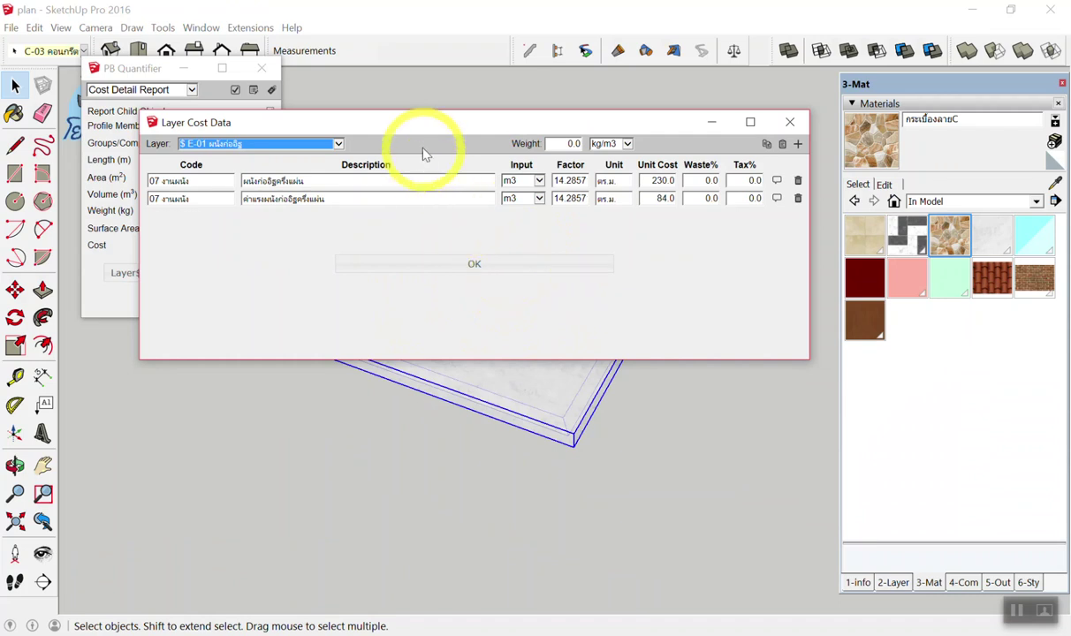
# Move the layer cost table off the model and select the grey wall group
pyautogui.moveTo(421, 131); pyautogui.dragTo(677, 322)
pyautogui.scroll(-2, 477, 248)
pyautogui.scroll(-4, 521, 274)
pyautogui.moveTo(521, 274)
pyautogui.mouseDown(button='middle')
pyautogui.moveTo(559, 176)
pyautogui.moveTo(304, 154)
pyautogui.moveTo(543, 163)
pyautogui.moveTo(521, 196)
pyautogui.mouseUp(button='middle')
pyautogui.scroll(2, 470, 168)
pyautogui.scroll(2, 437, 186)
pyautogui.scroll(2, 442, 191)
pyautogui.scroll(2, 483, 179)
pyautogui.scroll(2, 495, 205)
pyautogui.scroll(1, 424, 212)
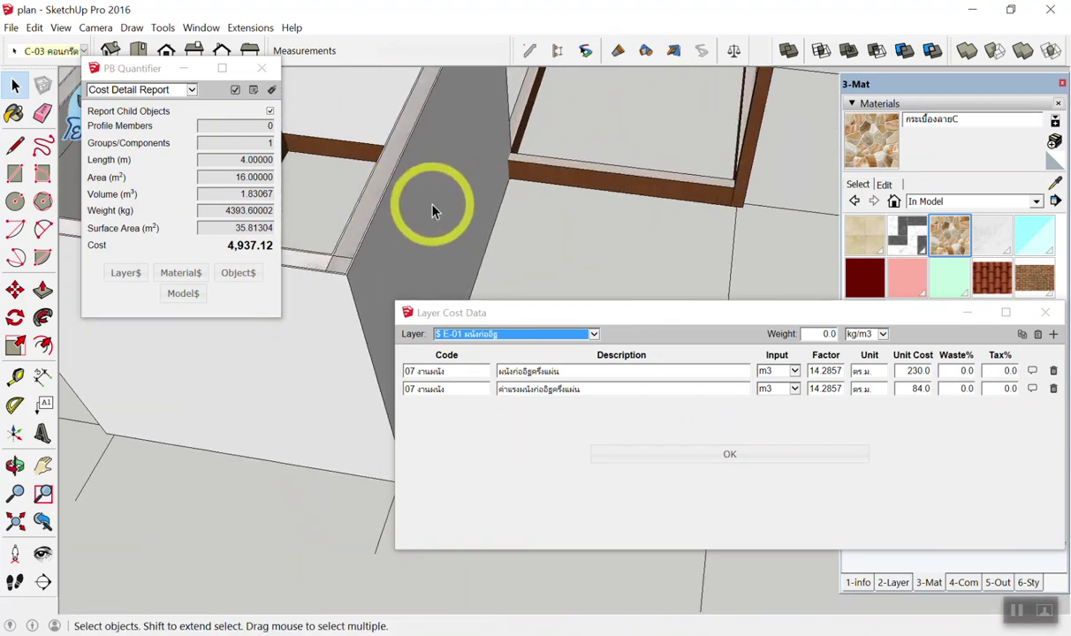
pyautogui.scroll(-2, 428, 205)
pyautogui.moveTo(371, 186)
pyautogui.mouseDown(button='middle')
pyautogui.moveTo(394, 214)
pyautogui.moveTo(354, 174)
pyautogui.moveTo(420, 196)
pyautogui.moveTo(346, 216)
pyautogui.mouseUp(button='middle')
pyautogui.click(351, 166)
pyautogui.click(318, 260)
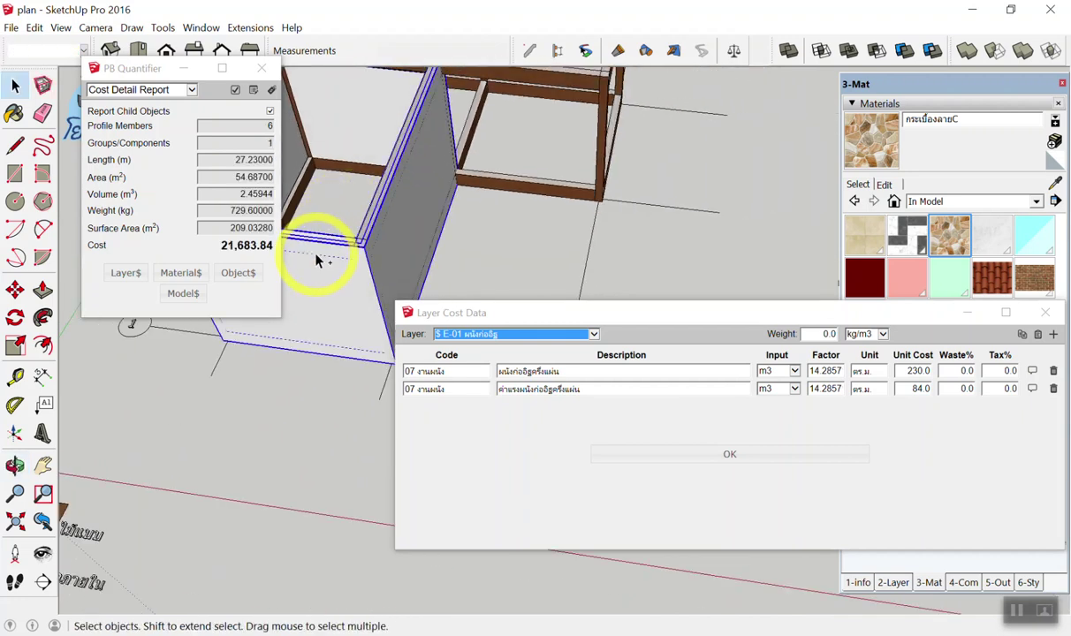
# Paste a copy of the wall group and place it beside the model
pyautogui.hotkey('ctrl', 'v')
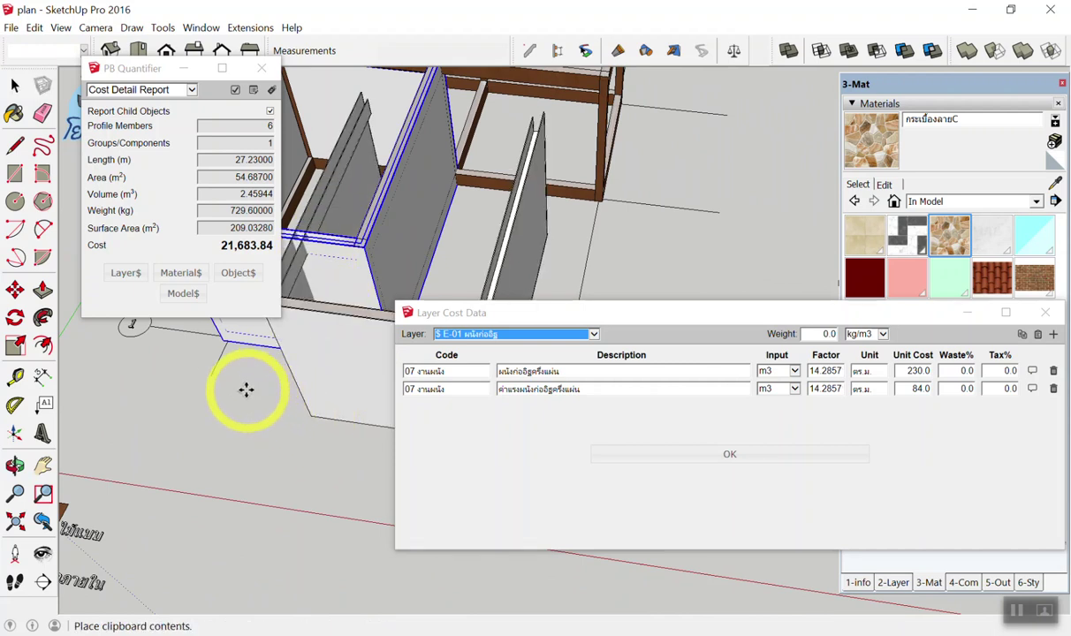
pyautogui.scroll(-3, 253, 390)
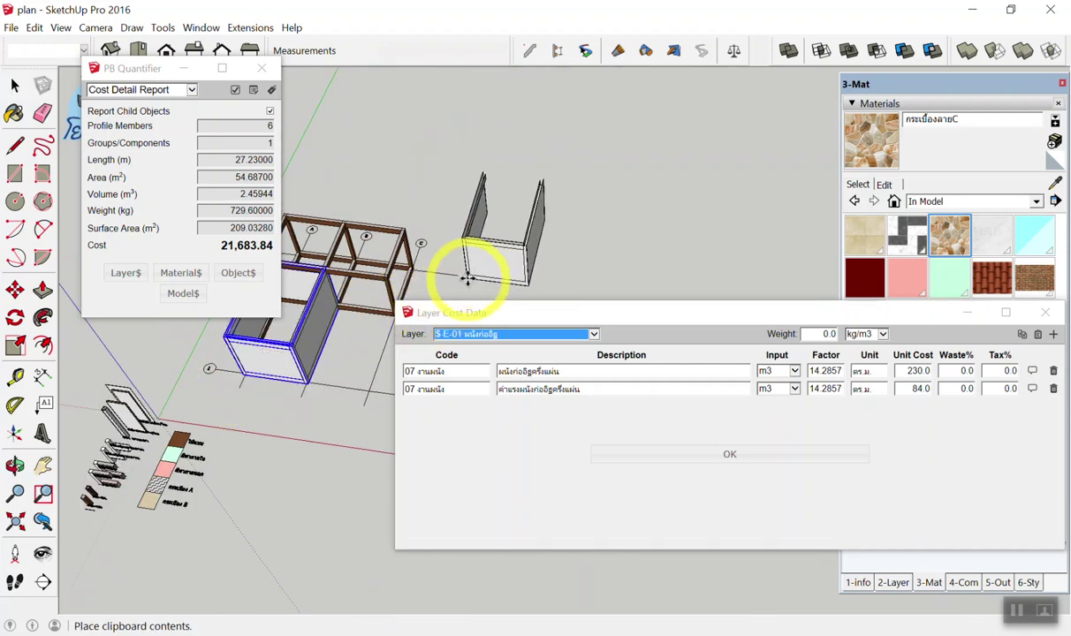
pyautogui.click(466, 279)
pyautogui.scroll(2, 507, 242)
pyautogui.scroll(2, 509, 246)
pyautogui.scroll(2, 557, 212)
# Delete the grey wall copy and leftover geometry, then select the brick wall costing 3,818.24
pyautogui.click(557, 212)
pyautogui.press('Delete')
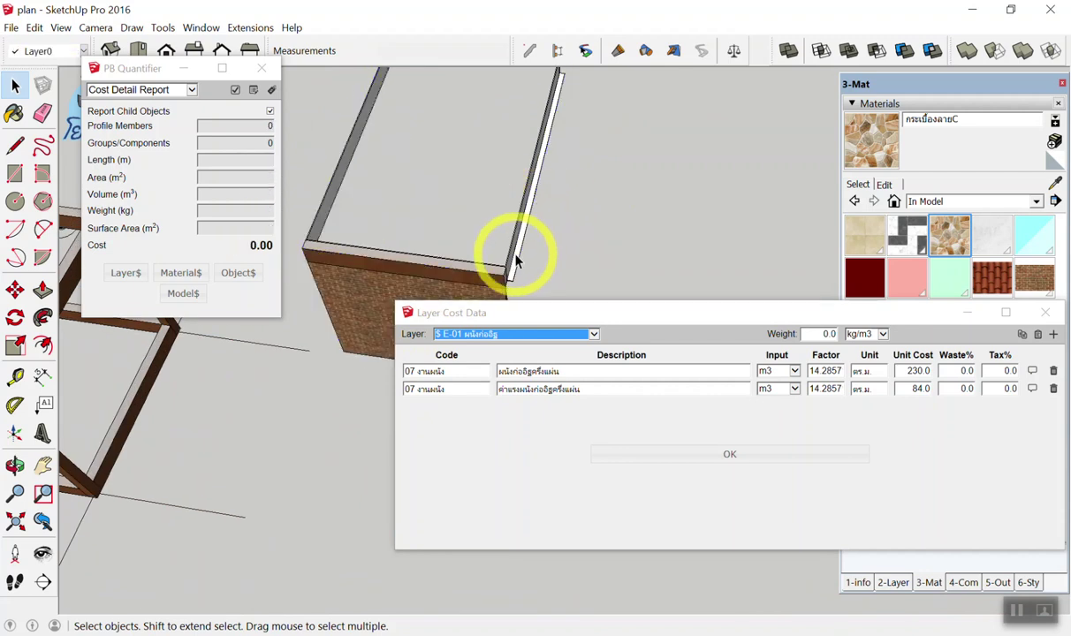
pyautogui.click(318, 160)
pyautogui.press('Delete')
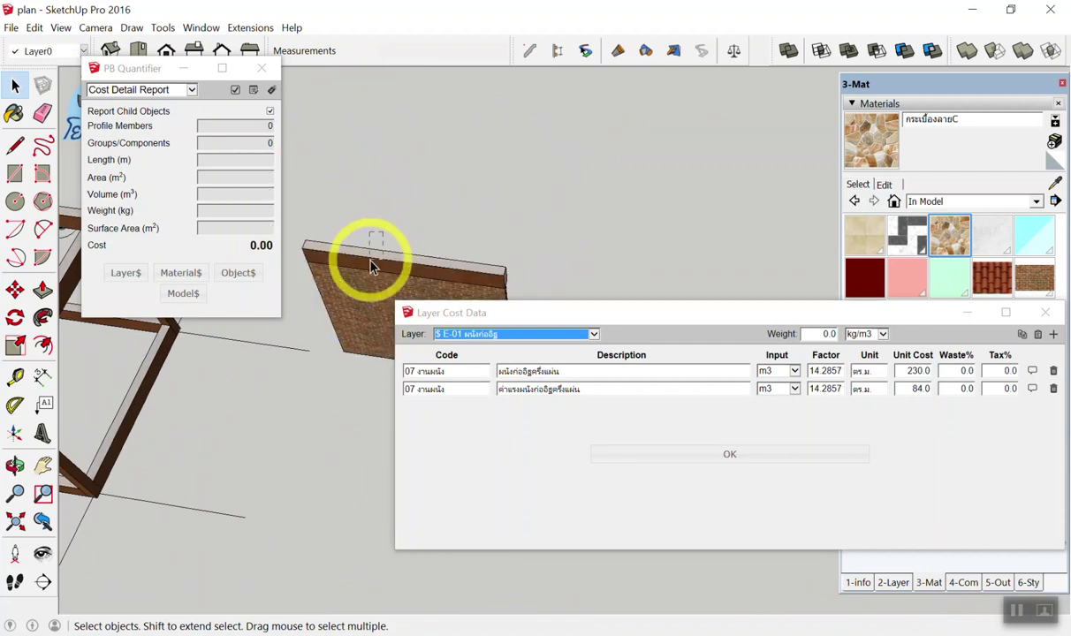
pyautogui.moveTo(371, 266); pyautogui.dragTo(369, 294, button='middle')
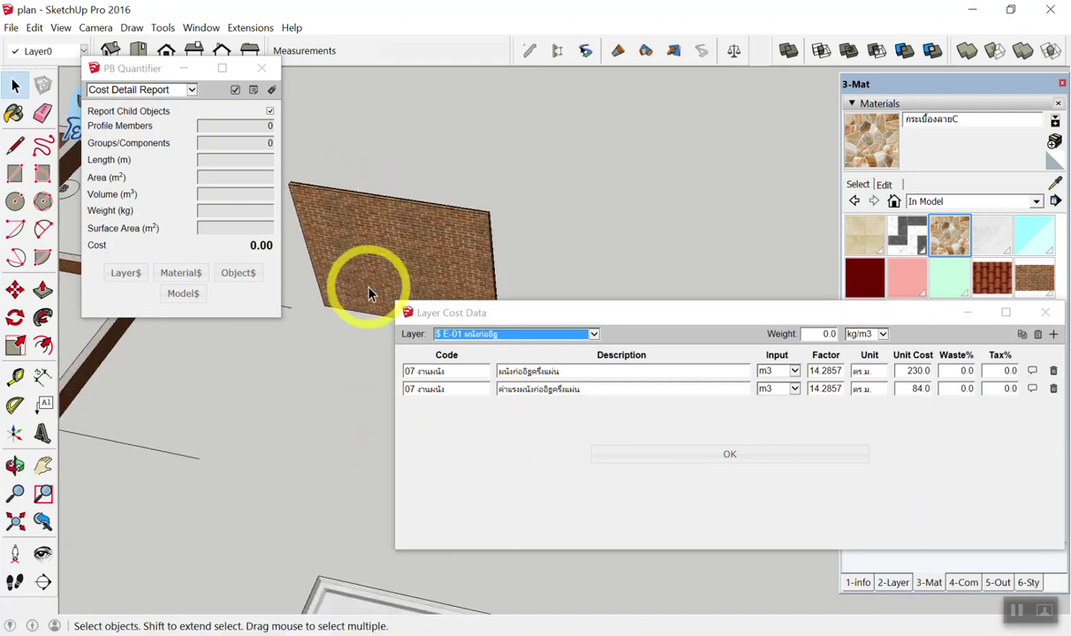
pyautogui.scroll(3, 369, 294)
pyautogui.click(362, 216)
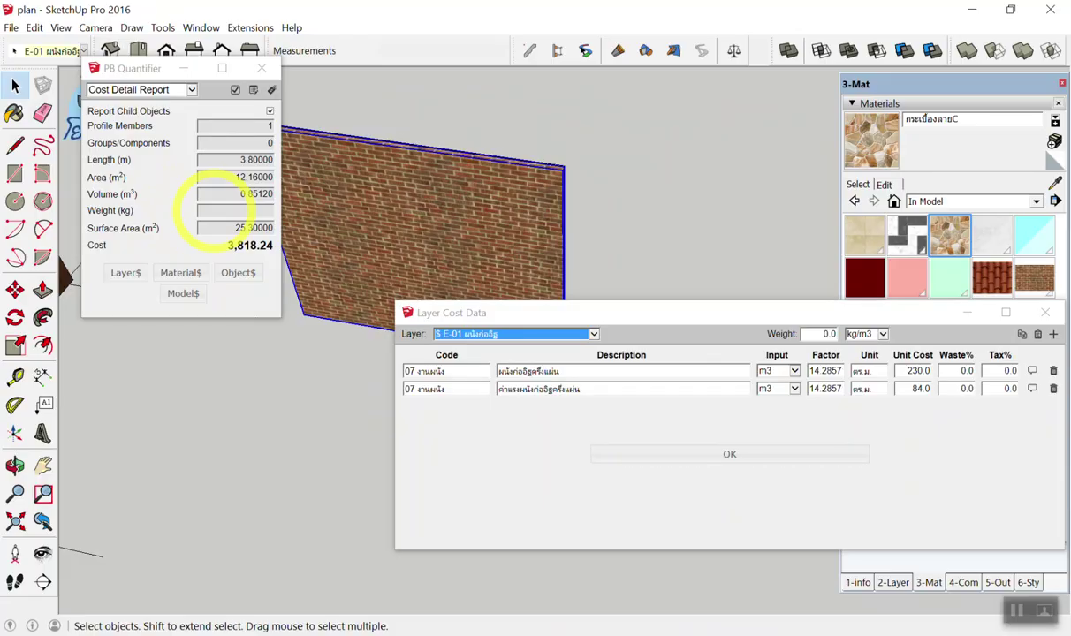
pyautogui.moveTo(587, 312)
pyautogui.mouseDown()
pyautogui.moveTo(435, 240)
pyautogui.moveTo(314, 221)
pyautogui.mouseUp()
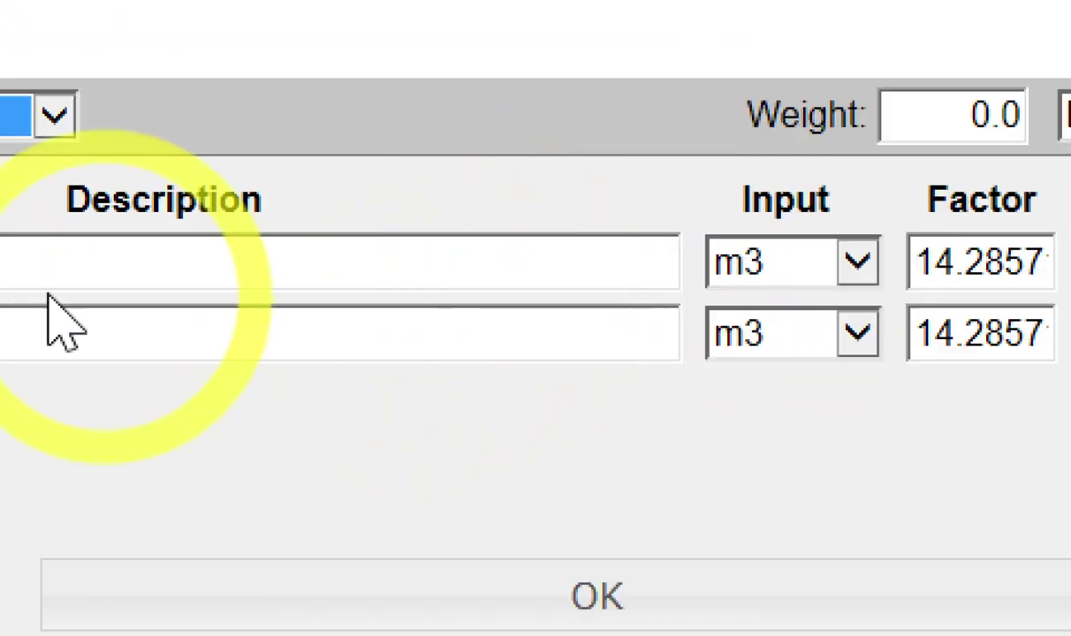
pyautogui.click(943, 269)
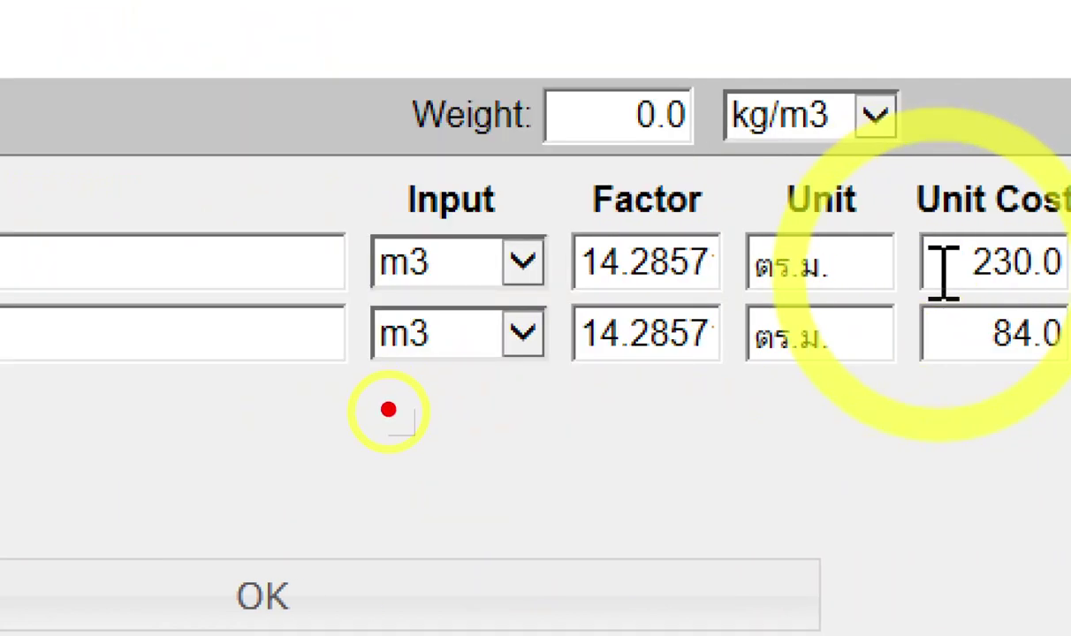
pyautogui.moveTo(305, 410); pyautogui.dragTo(362, 473)
pyautogui.moveTo(458, 402)
pyautogui.mouseDown()
pyautogui.moveTo(459, 453)
pyautogui.moveTo(566, 428)
pyautogui.mouseUp()
pyautogui.moveTo(433, 198)
pyautogui.mouseDown()
pyautogui.moveTo(326, 264)
pyautogui.moveTo(390, 186)
pyautogui.mouseUp()
pyautogui.moveTo(240, 274)
pyautogui.mouseDown()
pyautogui.moveTo(248, 257)
pyautogui.moveTo(261, 366)
pyautogui.mouseUp()
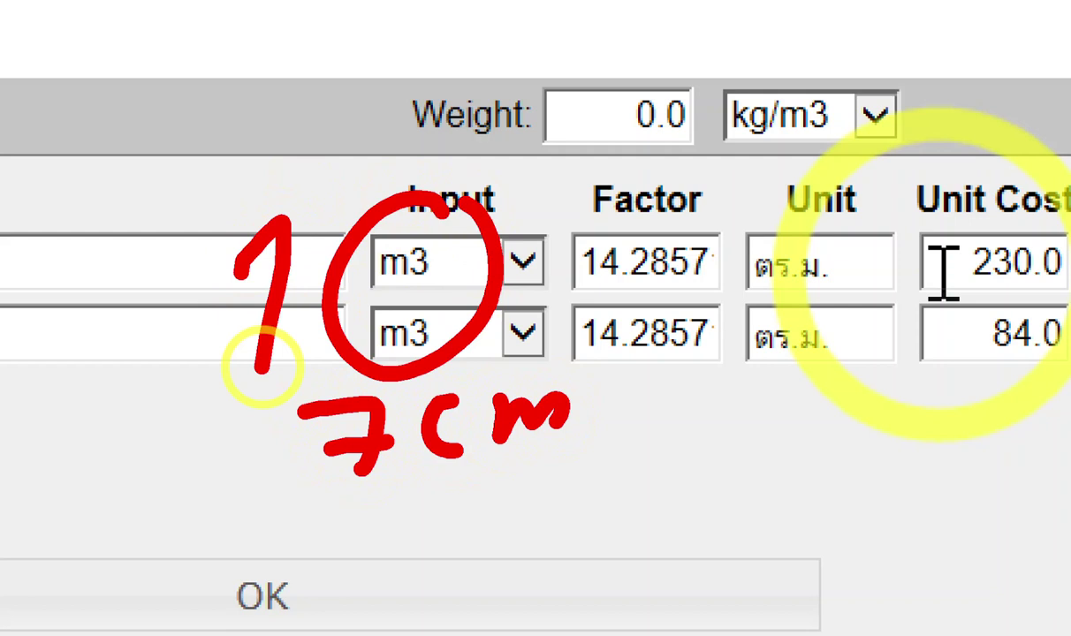
pyautogui.moveTo(702, 199); pyautogui.dragTo(711, 204)
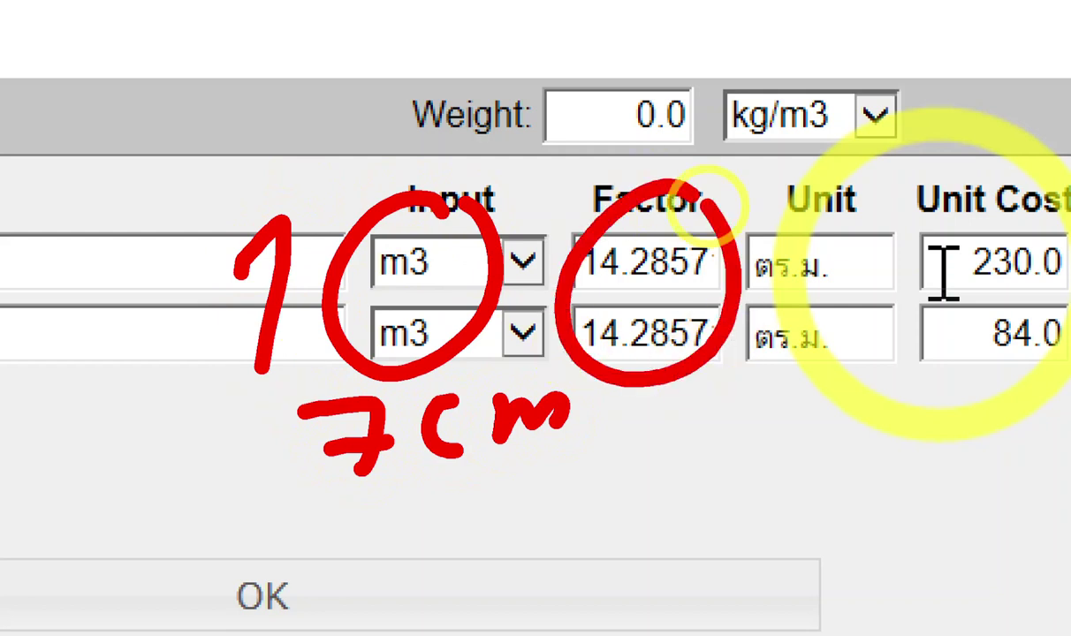
pyautogui.press('Escape')
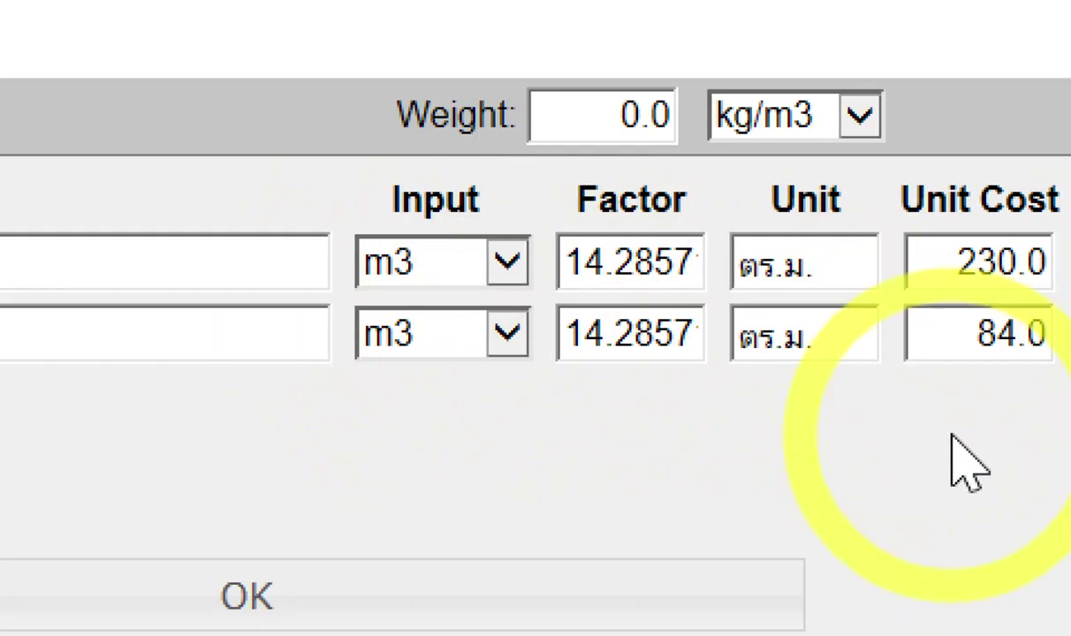
pyautogui.click(898, 491)
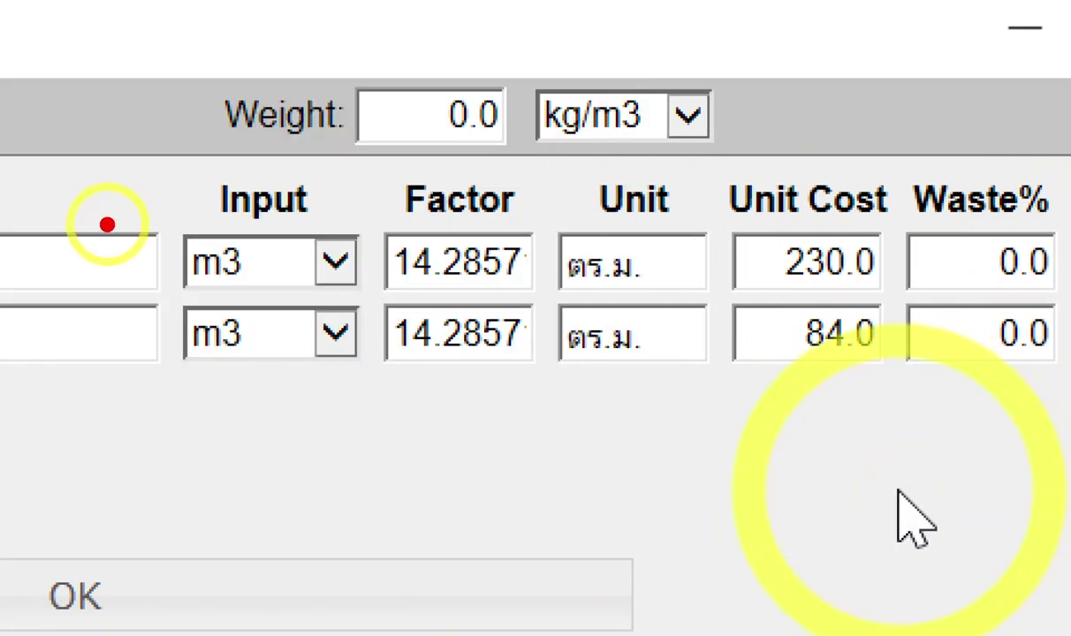
pyautogui.moveTo(89, 221)
pyautogui.mouseDown()
pyautogui.moveTo(119, 274)
pyautogui.moveTo(274, 199)
pyautogui.moveTo(81, 197)
pyautogui.mouseUp()
pyautogui.moveTo(77, 299)
pyautogui.mouseDown()
pyautogui.moveTo(318, 394)
pyautogui.moveTo(331, 323)
pyautogui.mouseUp()
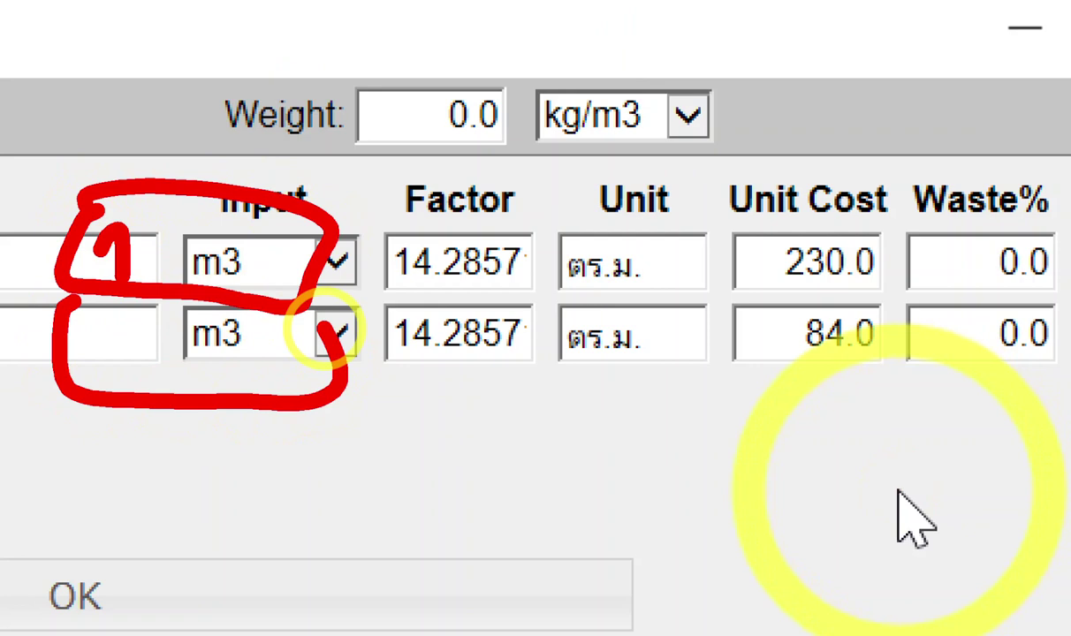
pyautogui.moveTo(688, 119); pyautogui.dragTo(795, 141)
pyautogui.moveTo(850, 102)
pyautogui.mouseDown()
pyautogui.moveTo(853, 132)
pyautogui.moveTo(906, 181)
pyautogui.mouseUp()
pyautogui.moveTo(346, 292)
pyautogui.mouseDown()
pyautogui.moveTo(533, 221)
pyautogui.moveTo(353, 263)
pyautogui.moveTo(356, 284)
pyautogui.mouseUp()
pyautogui.moveTo(322, 477)
pyautogui.mouseDown()
pyautogui.moveTo(359, 459)
pyautogui.moveTo(371, 521)
pyautogui.mouseUp()
pyautogui.click(371, 564)
pyautogui.moveTo(371, 565)
pyautogui.mouseDown()
pyautogui.moveTo(488, 444)
pyautogui.moveTo(538, 510)
pyautogui.moveTo(544, 446)
pyautogui.mouseUp()
pyautogui.click(597, 513)
pyautogui.moveTo(640, 461)
pyautogui.mouseDown()
pyautogui.moveTo(658, 448)
pyautogui.moveTo(713, 528)
pyautogui.mouseUp()
pyautogui.moveTo(733, 491); pyautogui.dragTo(778, 481)
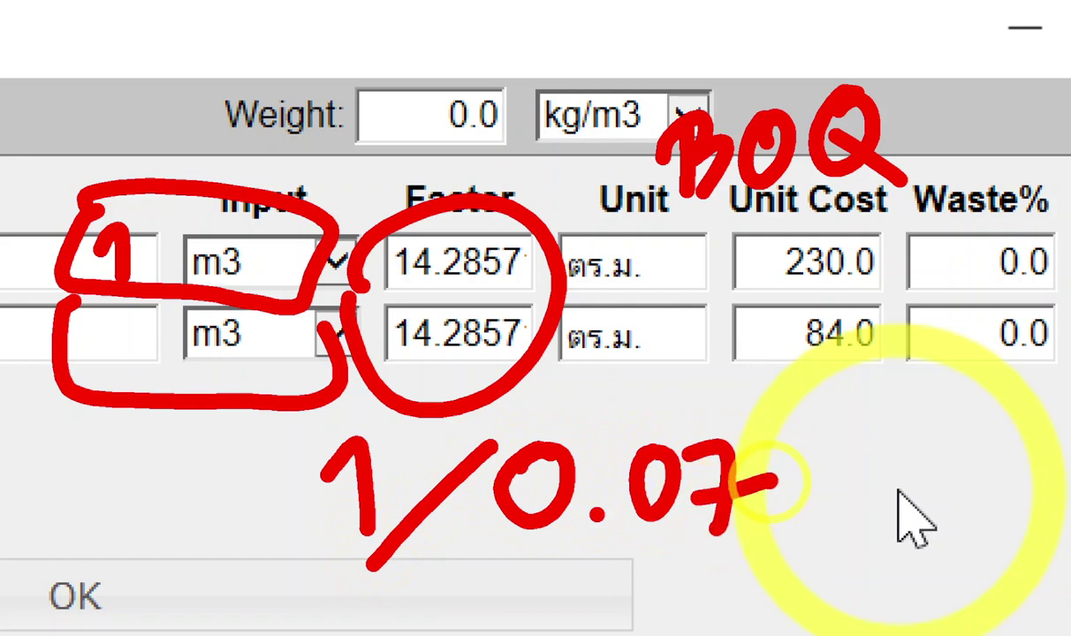
pyautogui.moveTo(106, 221)
pyautogui.mouseDown()
pyautogui.moveTo(123, 231)
pyautogui.moveTo(122, 272)
pyautogui.mouseUp()
pyautogui.click(141, 231)
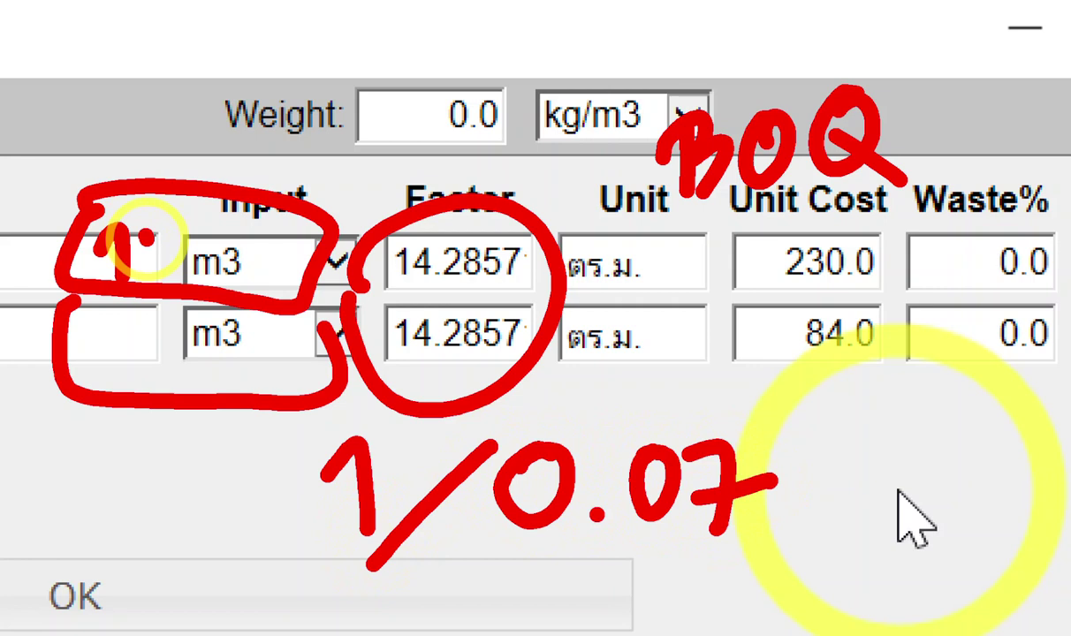
pyautogui.click(148, 282)
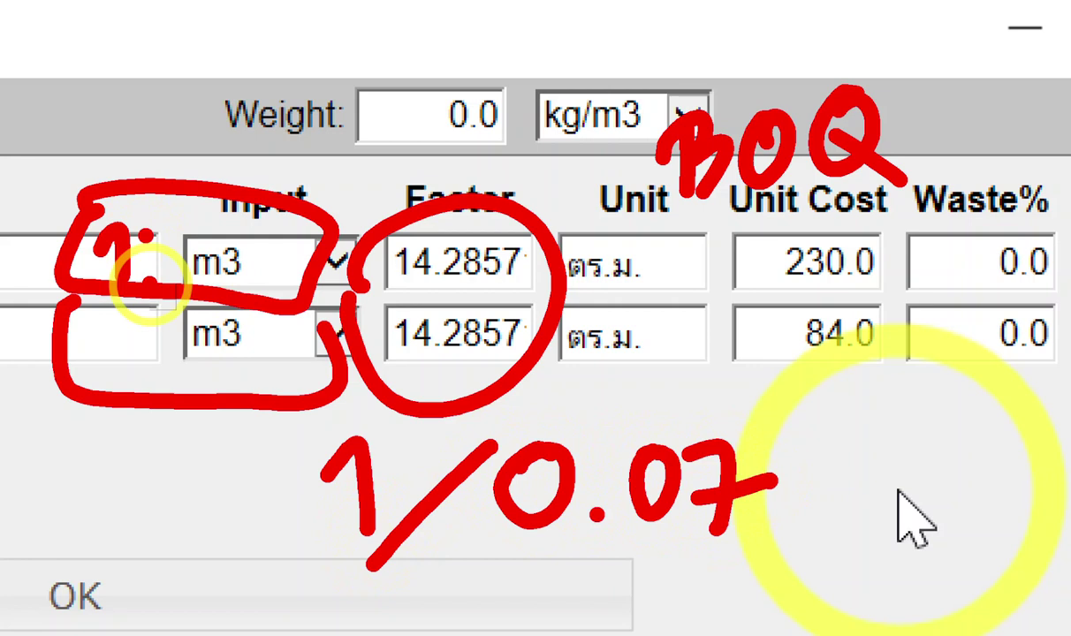
pyautogui.click(899, 497)
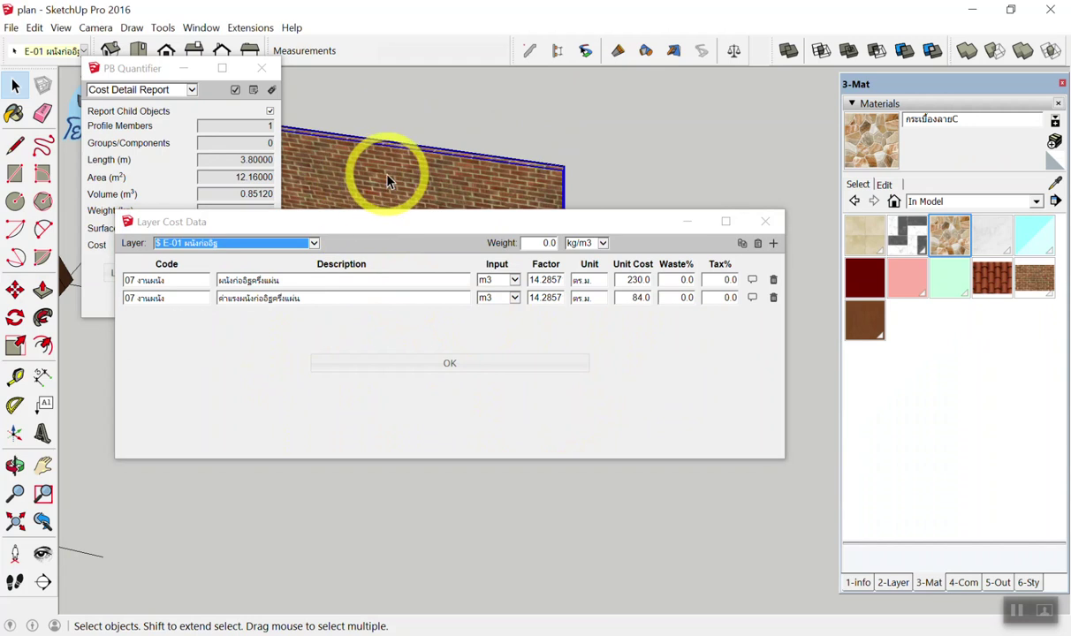
# Move the layer cost data window aside and select the brick wall totalling 3,818.24
pyautogui.moveTo(335, 228); pyautogui.dragTo(342, 459)
pyautogui.click(382, 119)
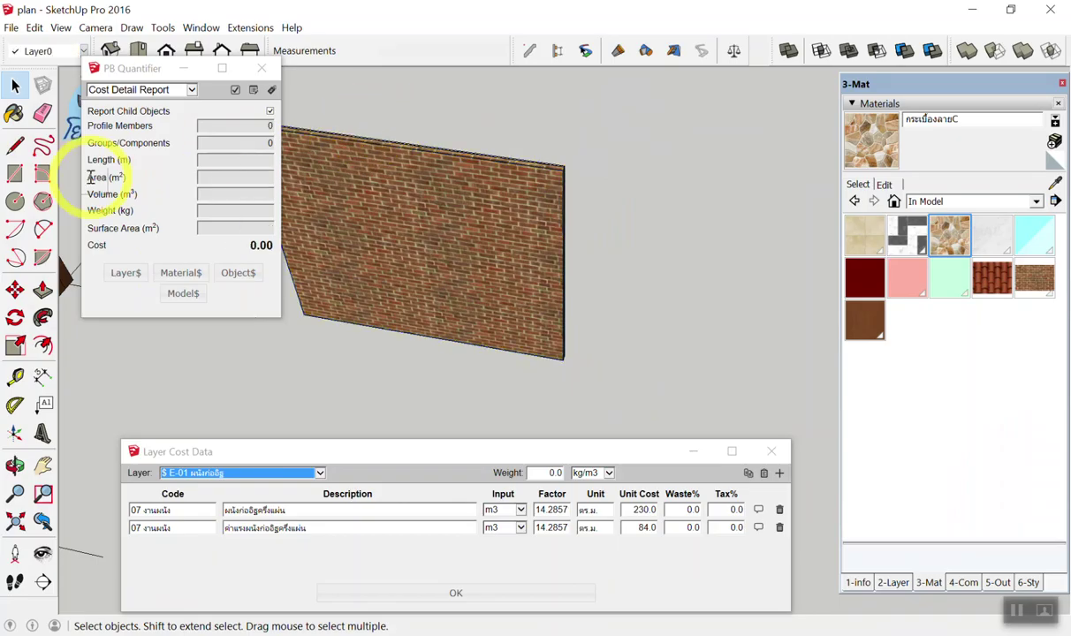
pyautogui.click(314, 186)
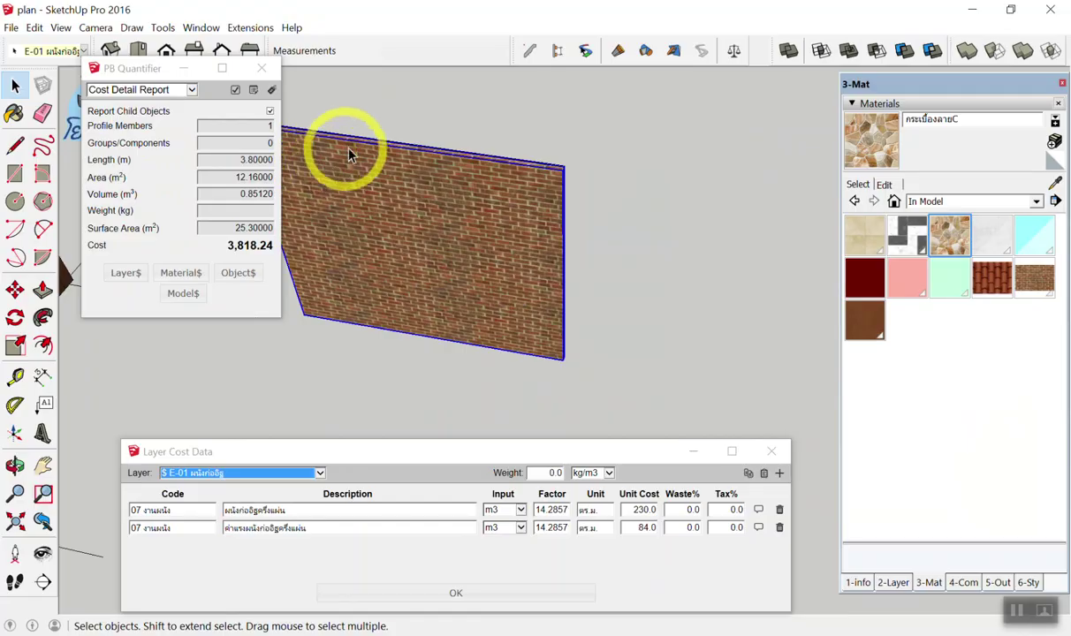
pyautogui.moveTo(349, 154)
pyautogui.mouseDown(button='middle')
pyautogui.moveTo(389, 138)
pyautogui.moveTo(228, 160)
pyautogui.mouseUp(button='middle')
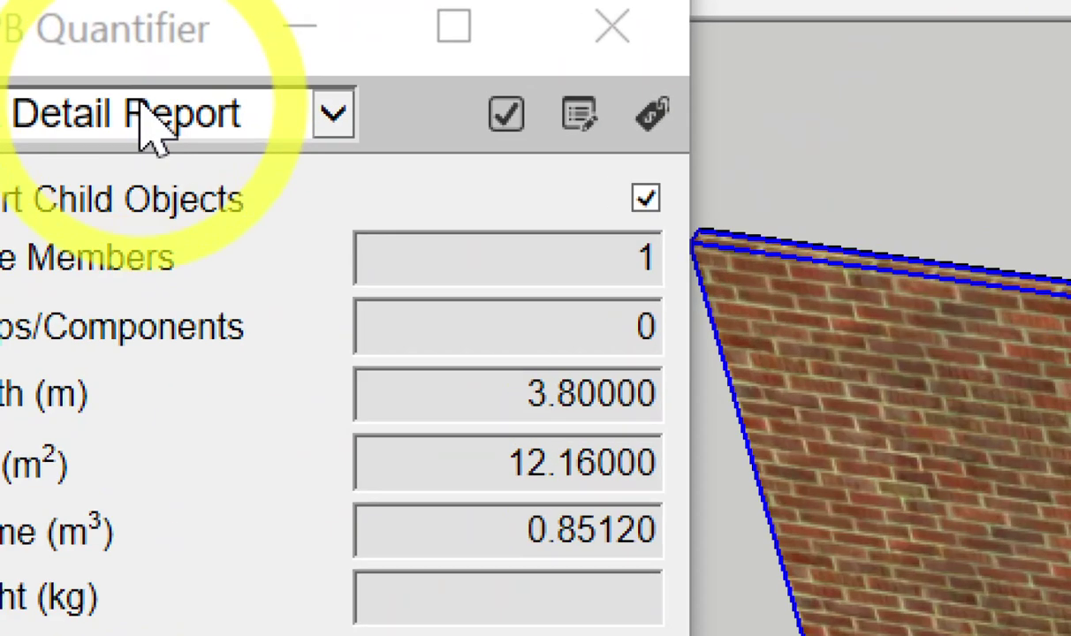
# View the wall's Cost Detail Report, rows 2,796.80 and 1,021.44, then close it
pyautogui.click(150, 99)
pyautogui.click(149, 104)
pyautogui.click(283, 141)
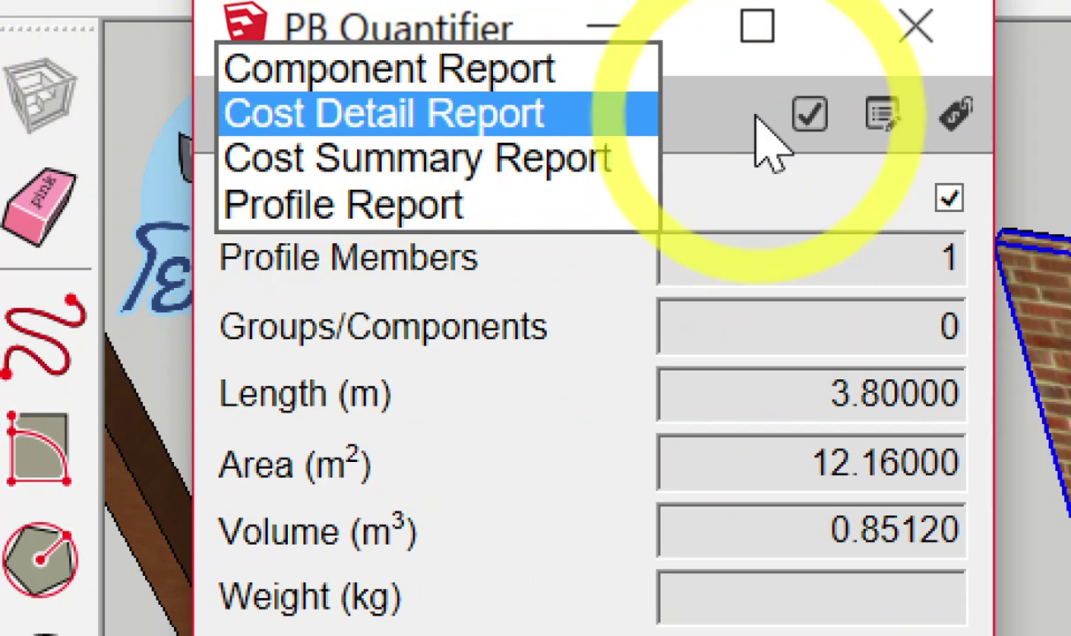
pyautogui.click(809, 113)
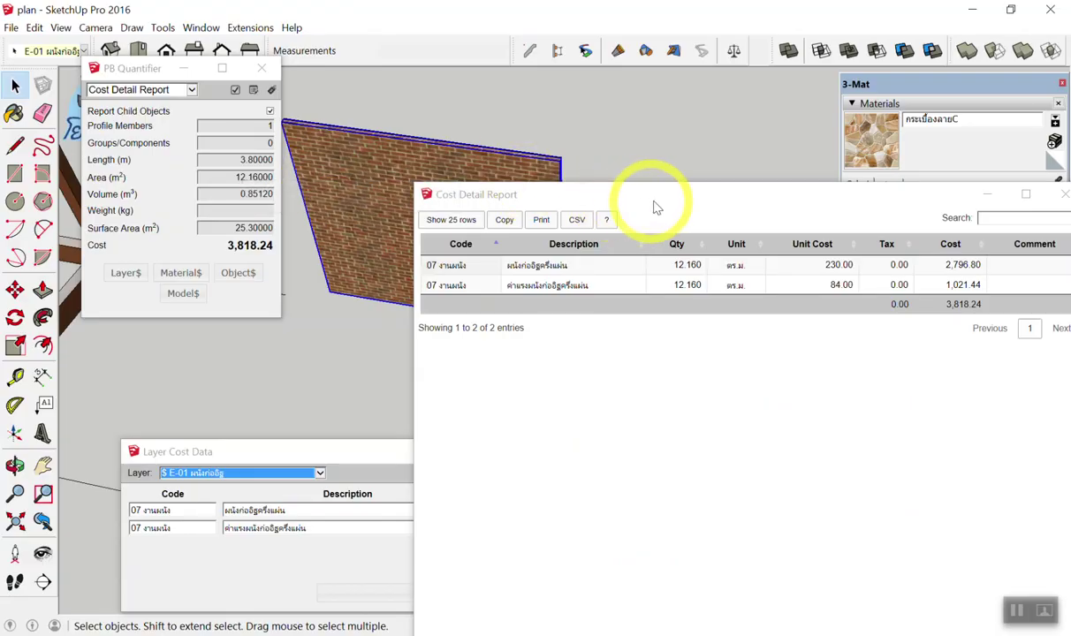
pyautogui.moveTo(651, 200); pyautogui.dragTo(457, 148)
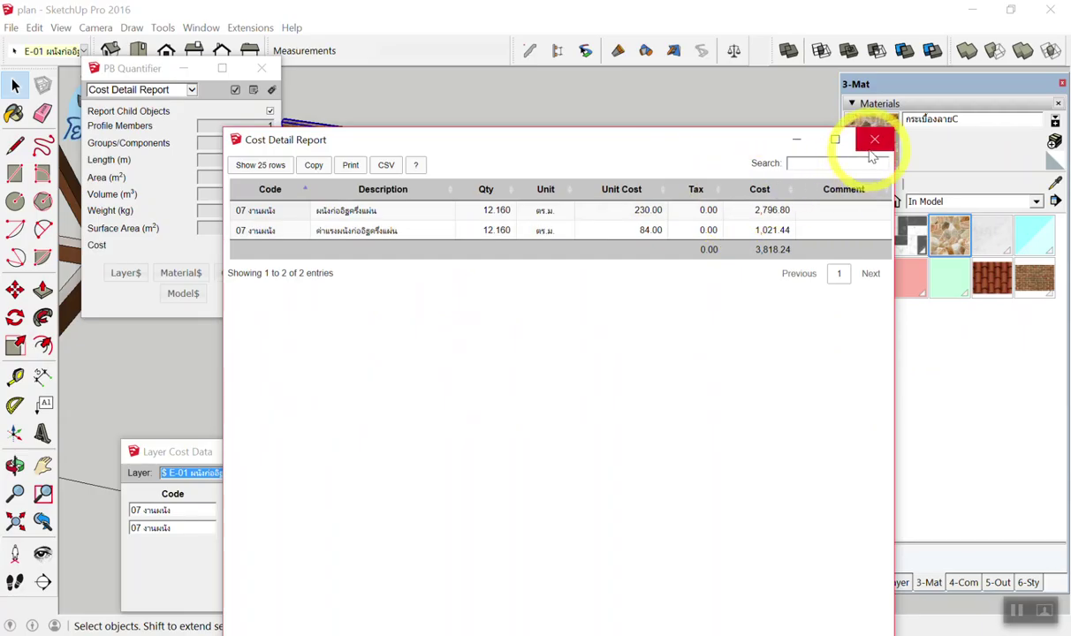
pyautogui.click(876, 137)
pyautogui.moveTo(625, 212); pyautogui.dragTo(595, 108, button='middle')
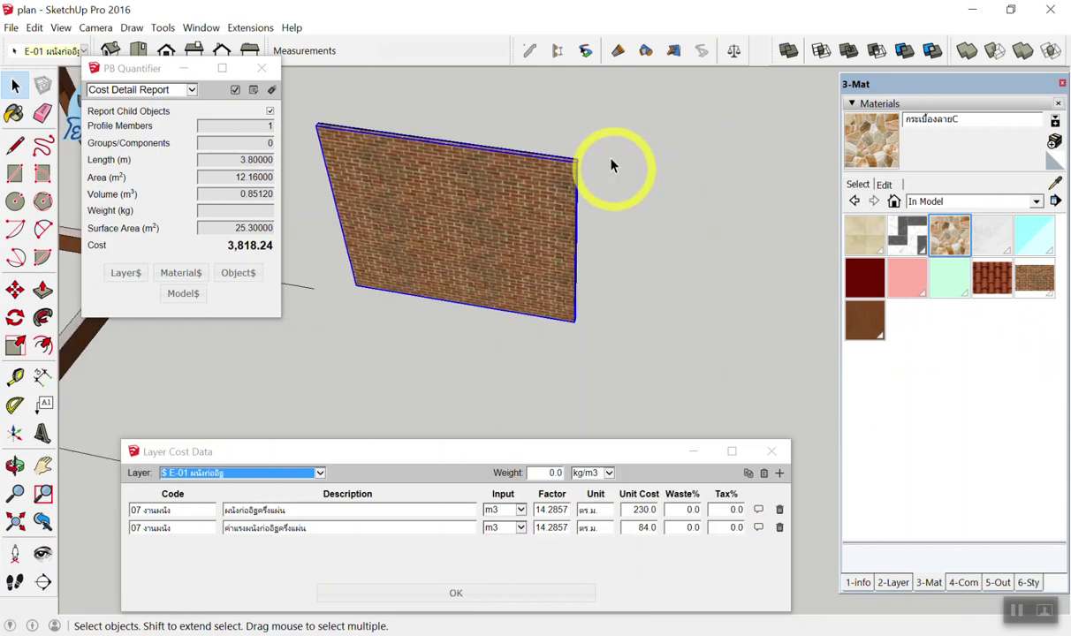
pyautogui.click(587, 108)
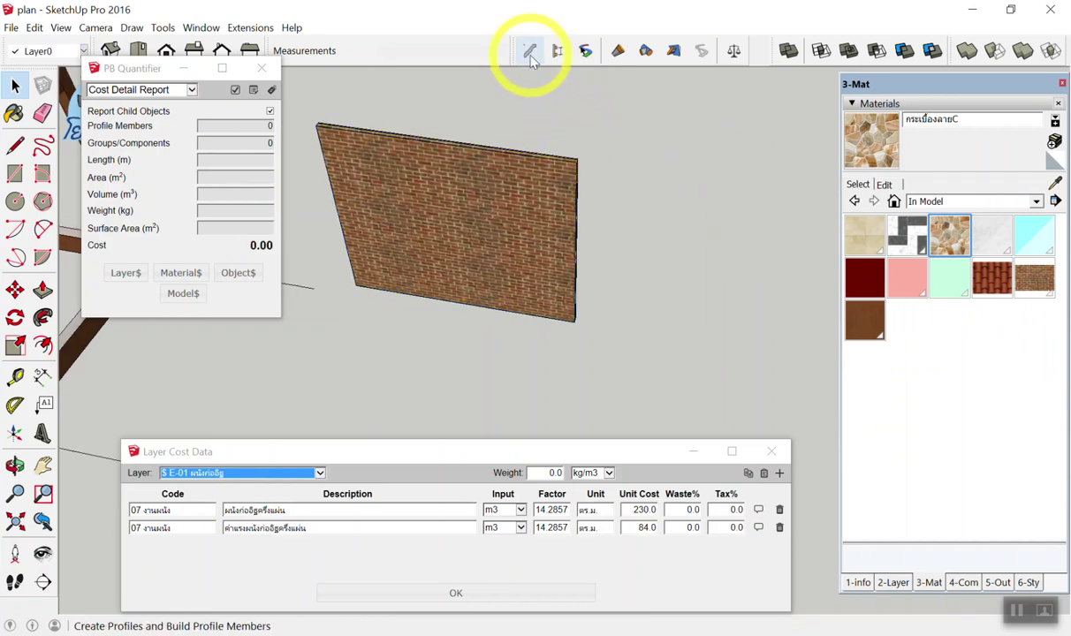
pyautogui.click(529, 53)
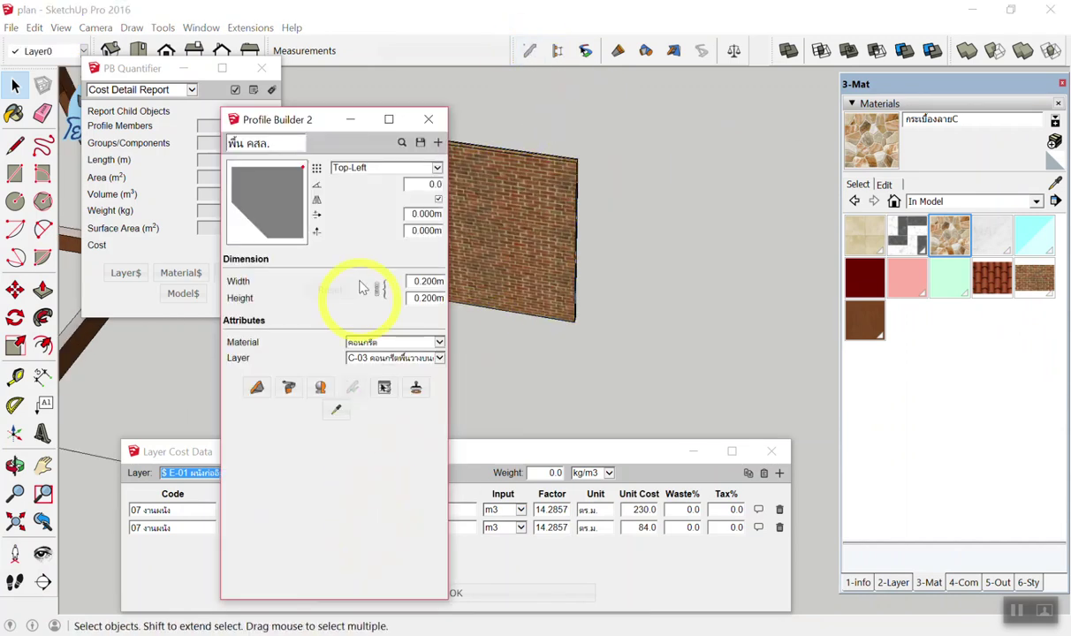
pyautogui.moveTo(298, 119); pyautogui.dragTo(673, 137)
pyautogui.click(708, 426)
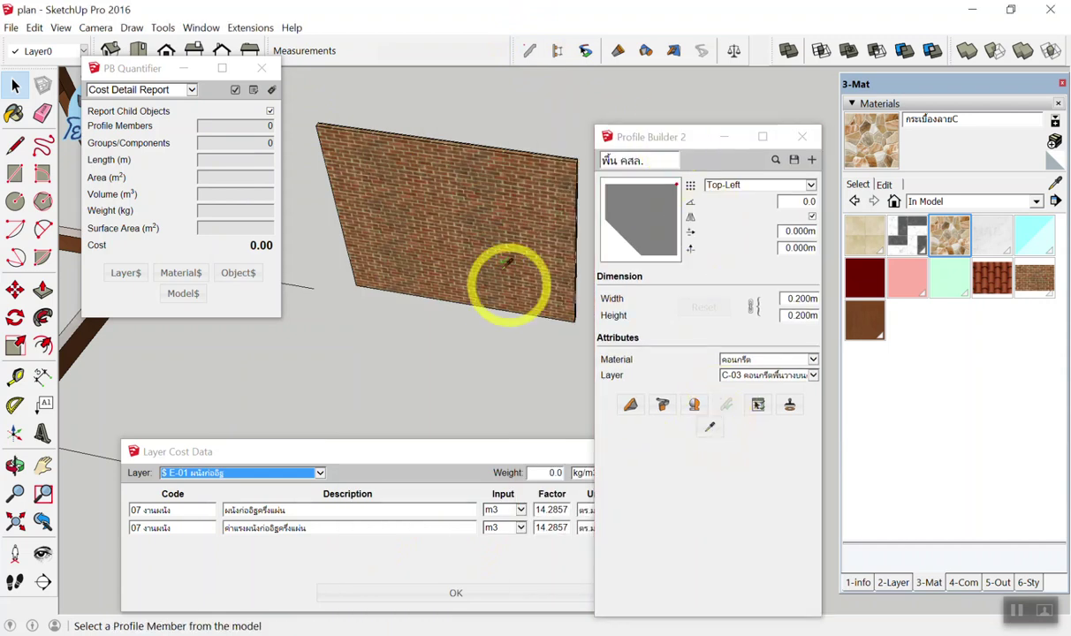
pyautogui.click(441, 226)
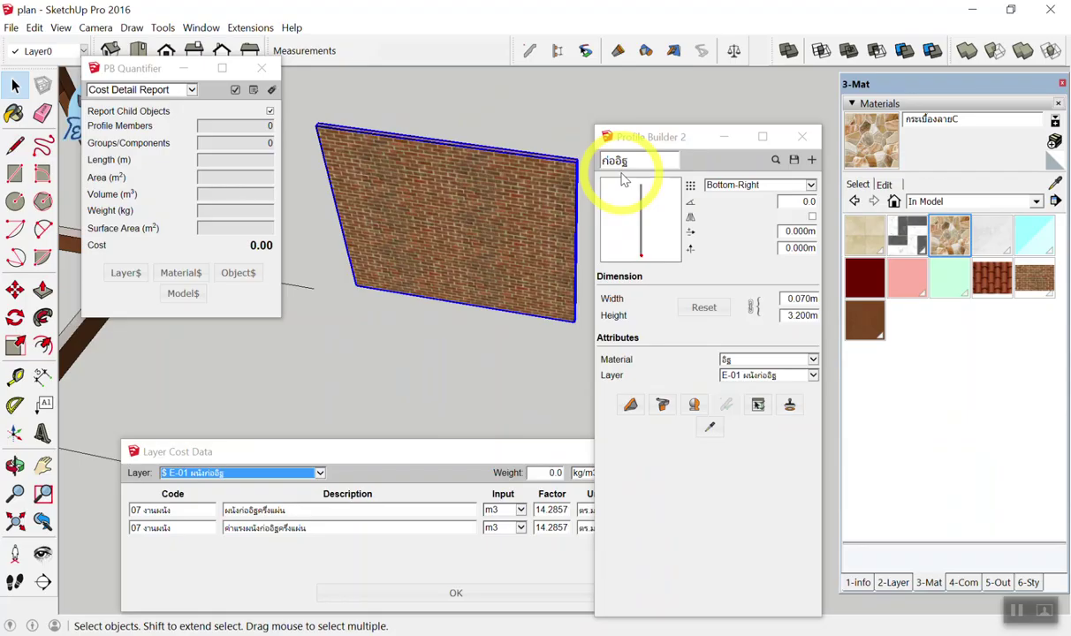
# Draw a rectangle on the brick wall face and push/pull it out into a box
pyautogui.click(801, 137)
pyautogui.moveTo(565, 141); pyautogui.dragTo(563, 149, button='middle')
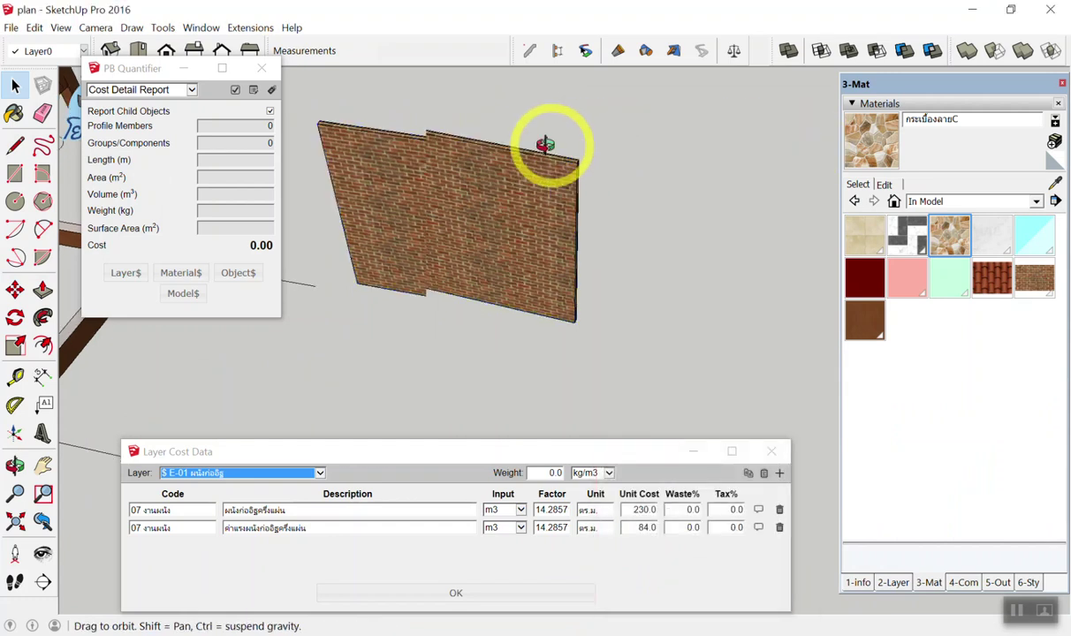
pyautogui.moveTo(454, 155); pyautogui.dragTo(414, 169, button='middle')
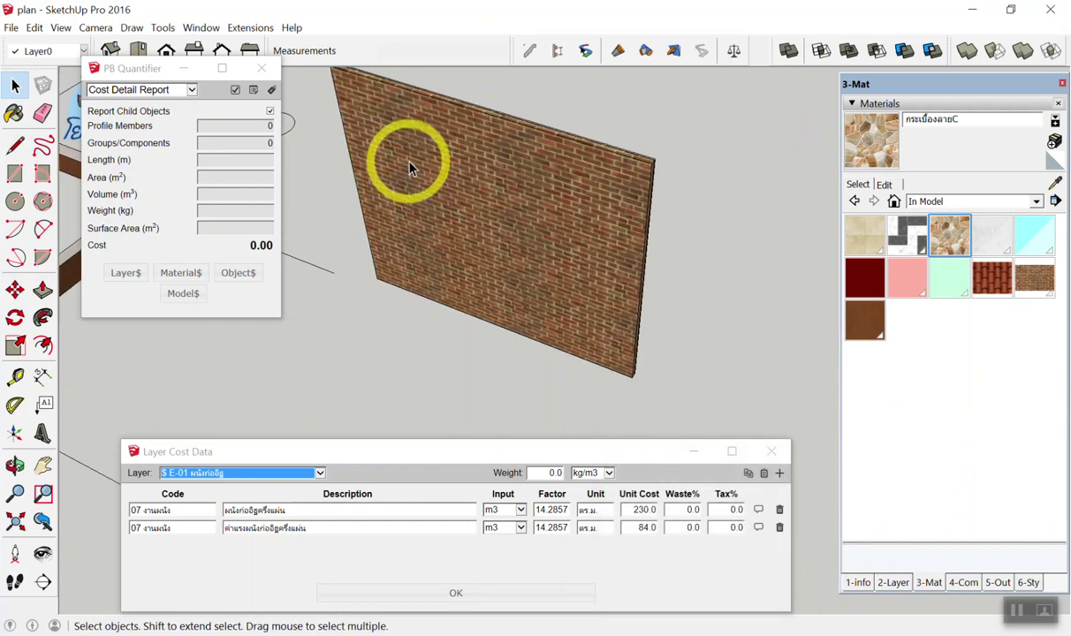
pyautogui.press('r')
pyautogui.click(420, 166)
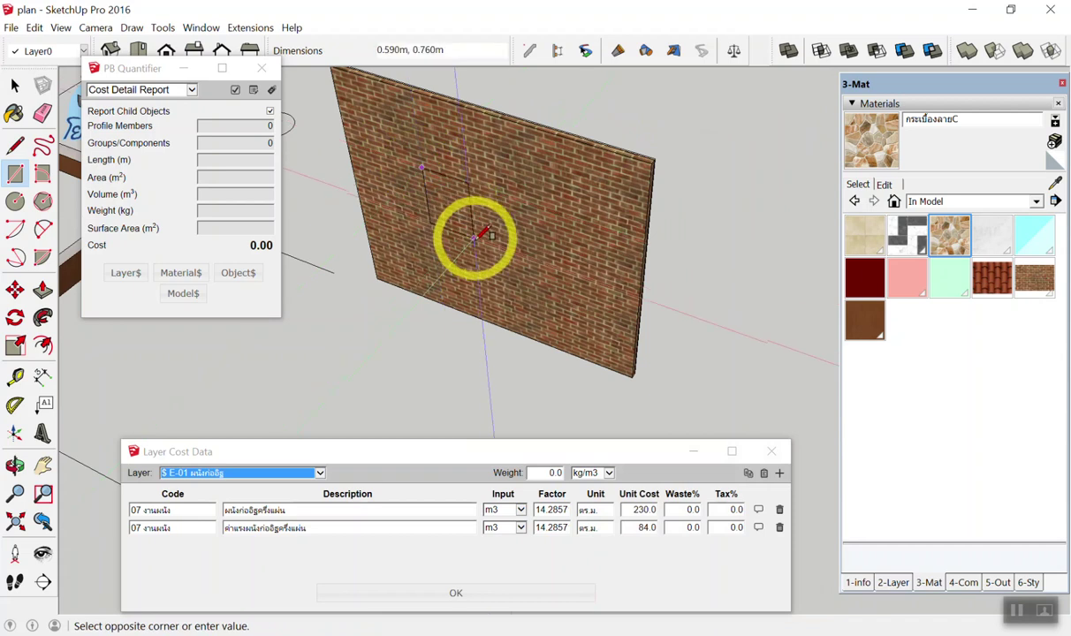
pyautogui.click(481, 248)
pyautogui.press('space')
pyautogui.moveTo(436, 217); pyautogui.dragTo(435, 229, button='middle')
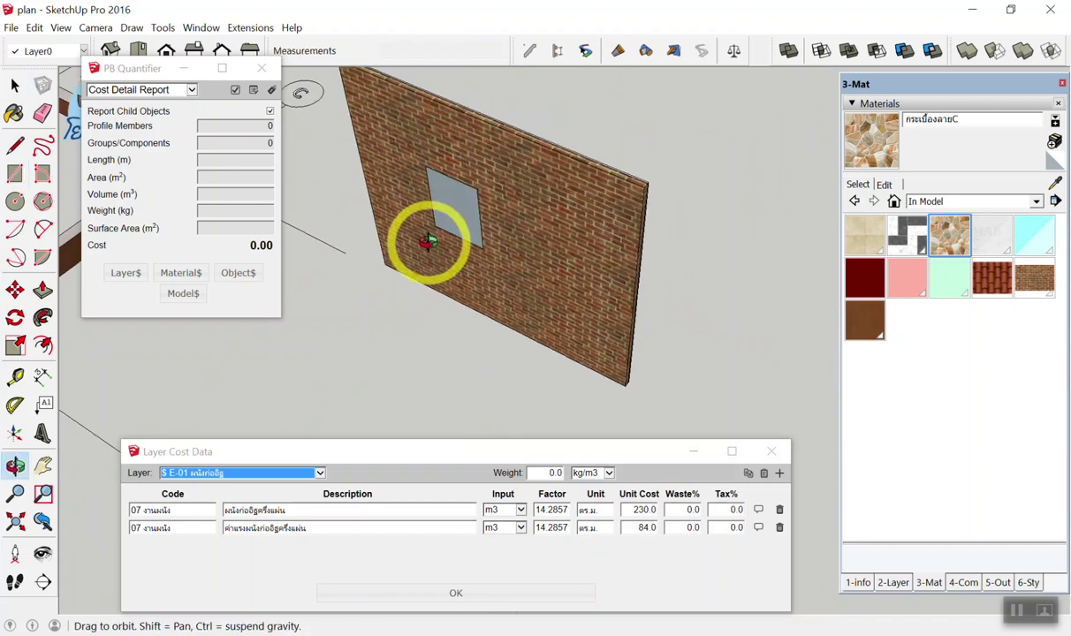
pyautogui.press('p')
pyautogui.moveTo(432, 212)
pyautogui.mouseDown()
pyautogui.moveTo(436, 233)
pyautogui.moveTo(545, 162)
pyautogui.mouseUp()
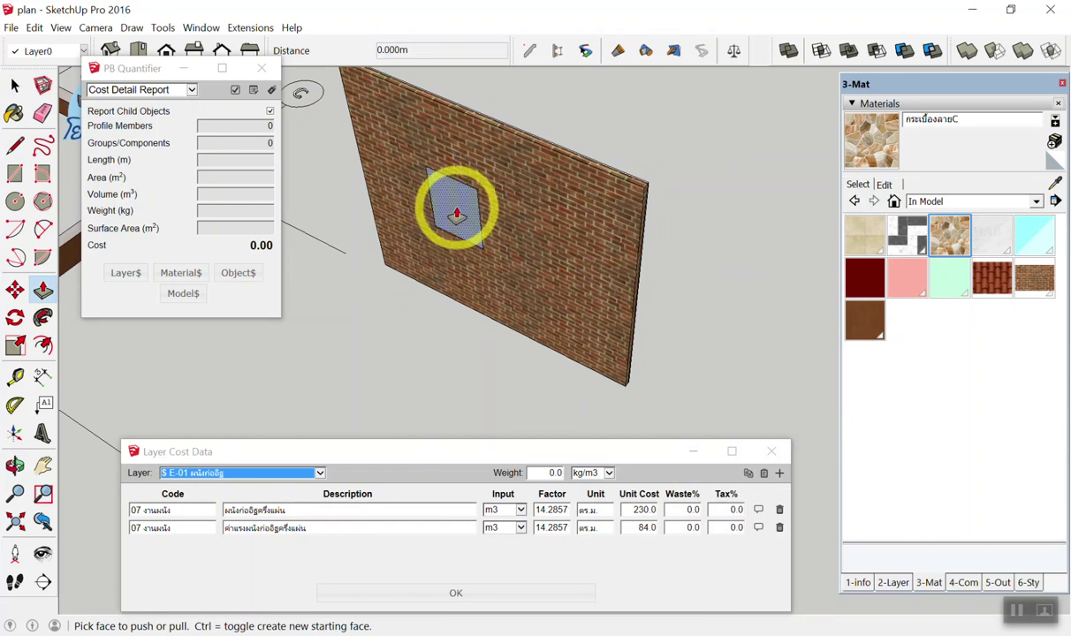
pyautogui.moveTo(454, 191); pyautogui.dragTo(418, 234)
pyautogui.press('space')
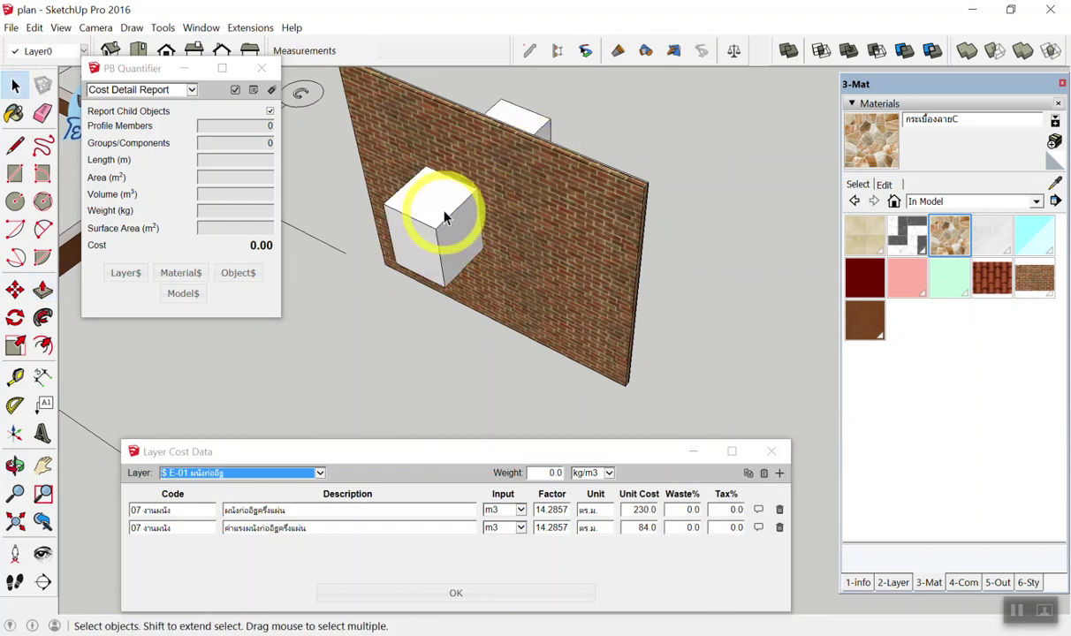
# Delete that first box and its leftover opening face
pyautogui.tripleClick(446, 217)
pyautogui.rightClick(446, 216)
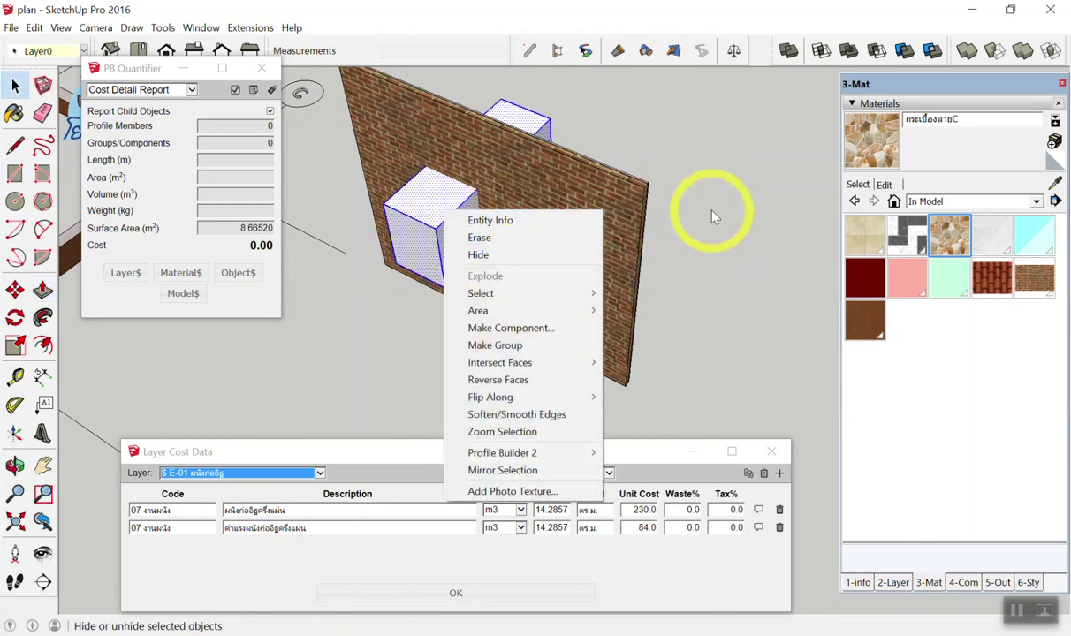
pyautogui.click(680, 197)
pyautogui.press('Delete')
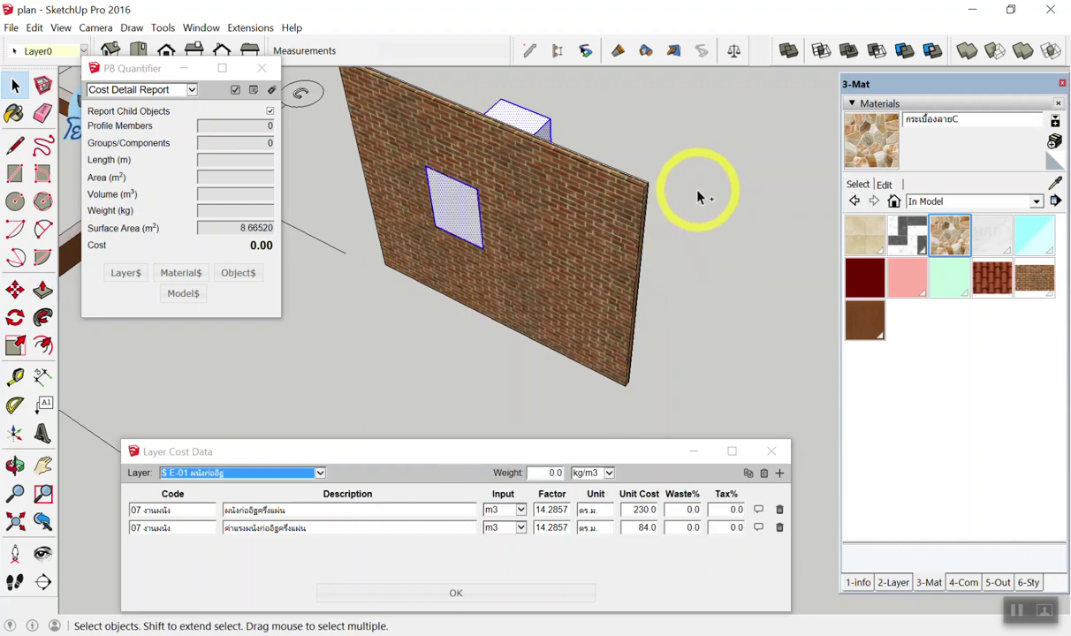
pyautogui.press('Delete')
pyautogui.scroll(2, 539, 225)
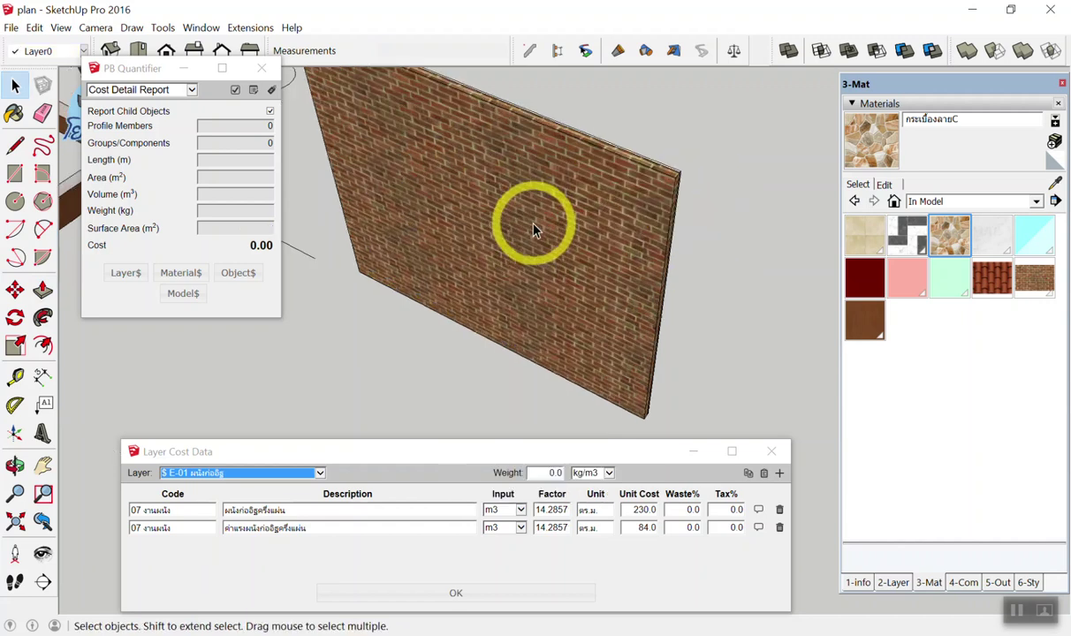
# Redraw the rectangle on the wall, push/pull it through into a box, and select it
pyautogui.press('r')
pyautogui.click(440, 242)
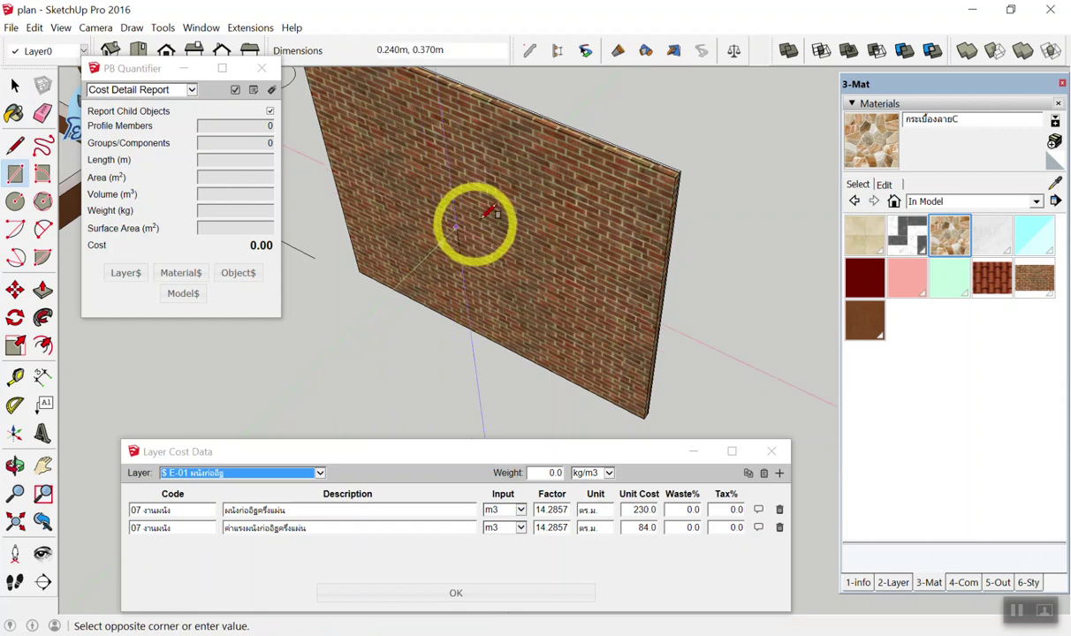
pyautogui.click(569, 212)
pyautogui.write('1,1')
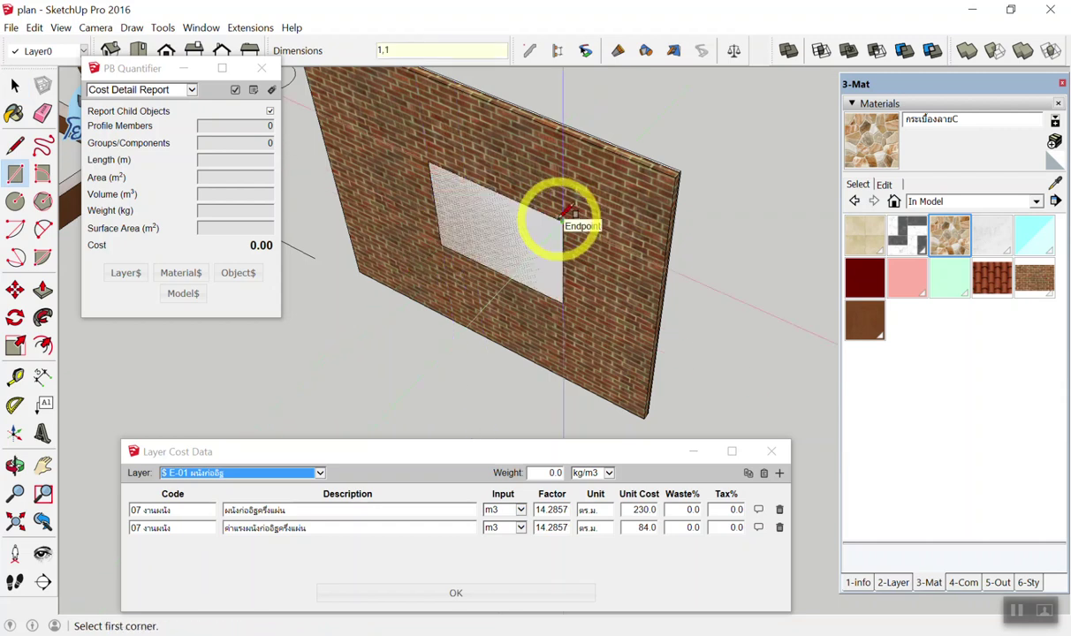
pyautogui.press('space')
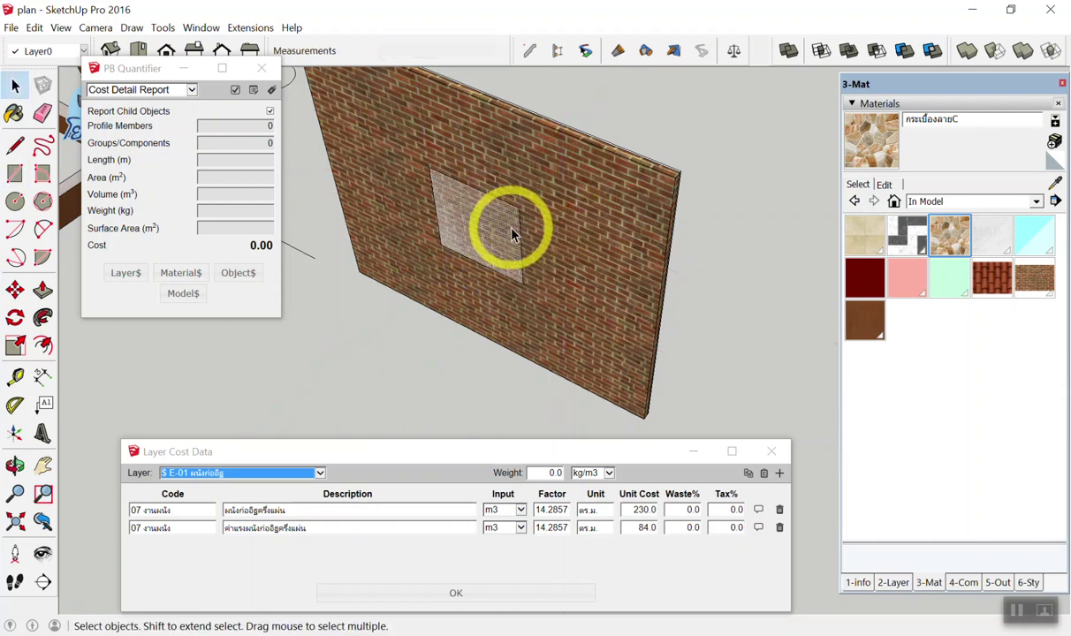
pyautogui.press('p')
pyautogui.click(509, 228)
pyautogui.click(599, 159)
pyautogui.click(454, 237)
pyautogui.click(387, 298)
pyautogui.press('space')
pyautogui.click(434, 249)
pyautogui.tripleClick(435, 249)
# Group the box and subtract it from the wall, cutting the window; volume 0.78120 m³, cost 3,504.24
pyautogui.rightClick(435, 244)
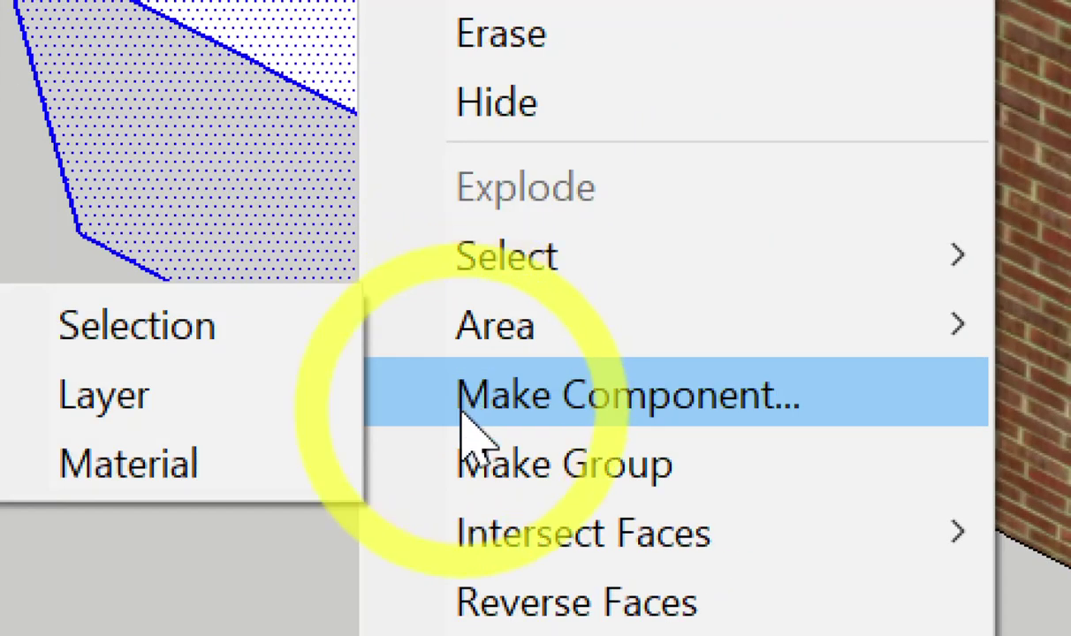
pyautogui.click(470, 459)
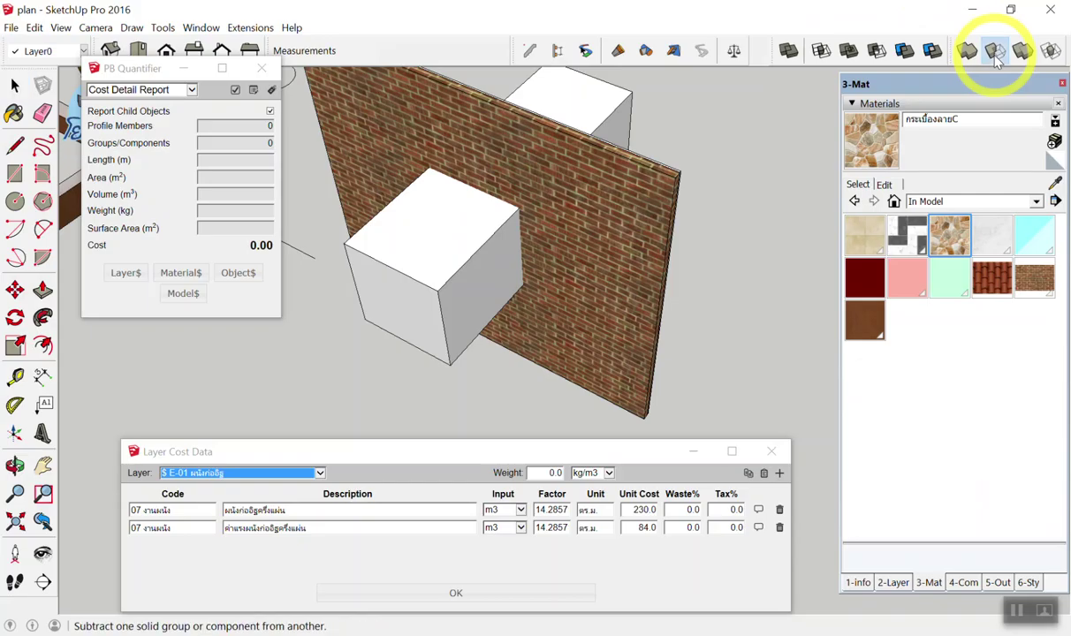
pyautogui.click(994, 50)
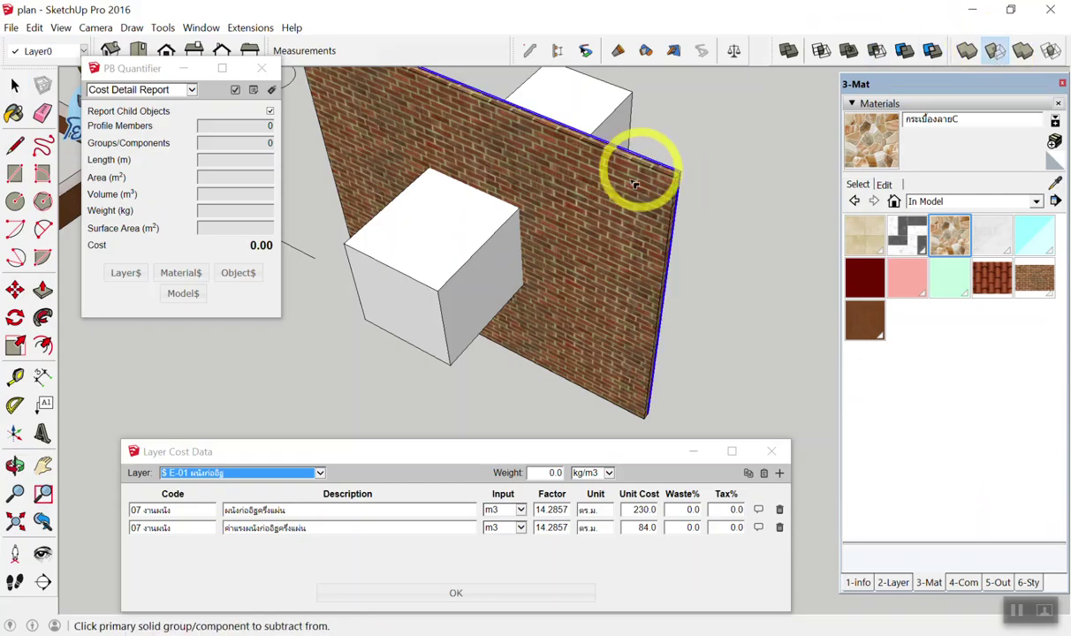
pyautogui.click(618, 180)
pyautogui.click(430, 235)
pyautogui.moveTo(447, 238)
pyautogui.mouseDown(button='middle')
pyautogui.moveTo(681, 132)
pyautogui.moveTo(626, 186)
pyautogui.moveTo(602, 239)
pyautogui.mouseUp(button='middle')
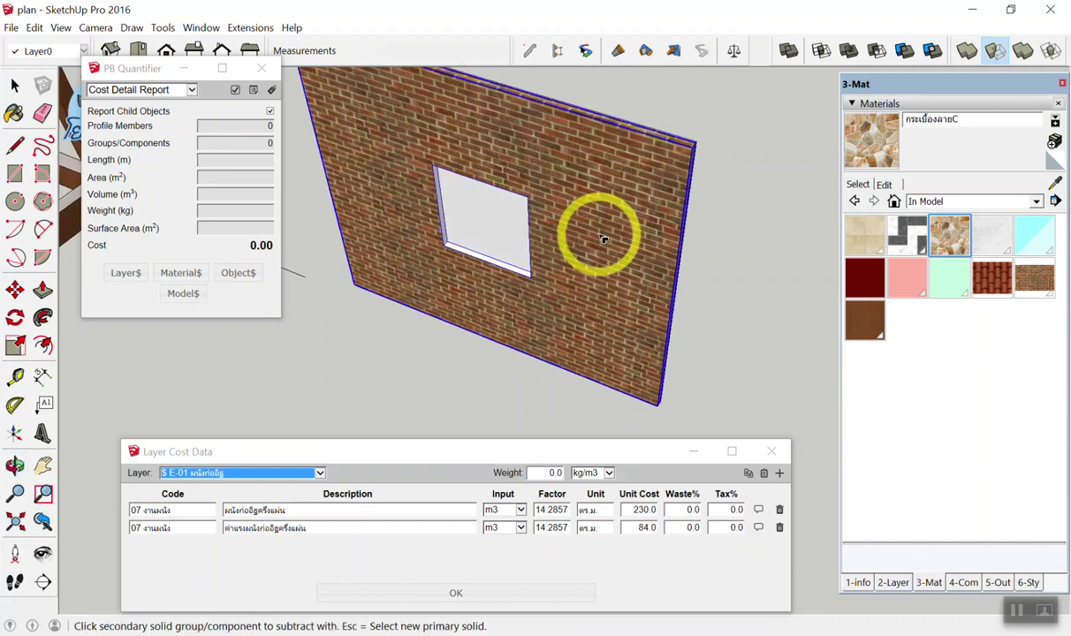
pyautogui.press('space')
pyautogui.click(563, 139)
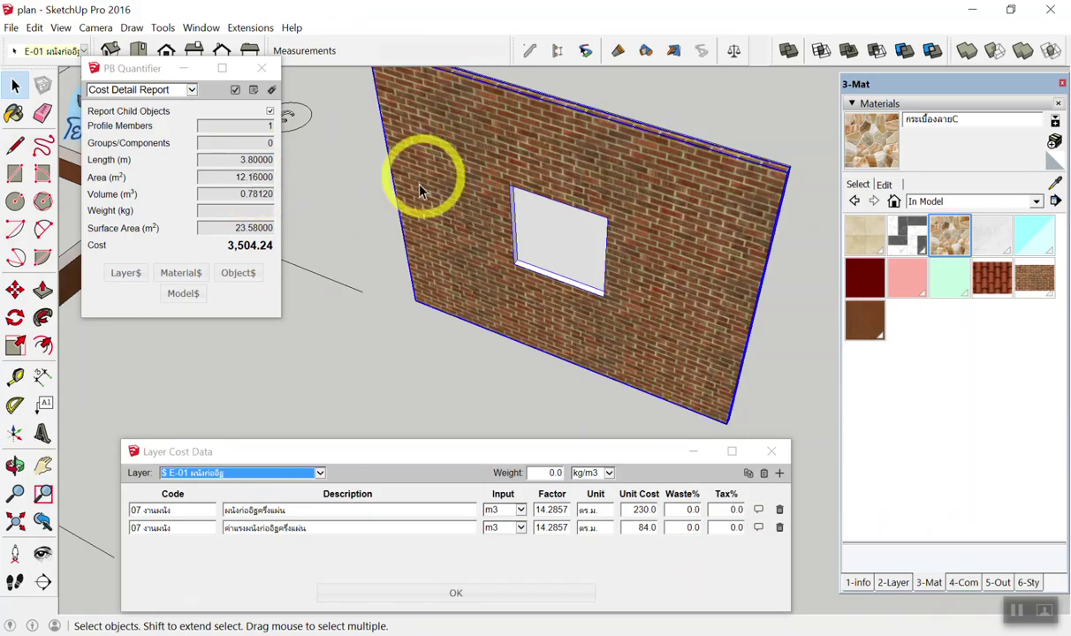
# Reselect the windowed wall under Cost Detail Report: 23.58 m² surface area, 3,504.24 cost
pyautogui.moveTo(424, 451); pyautogui.dragTo(397, 329)
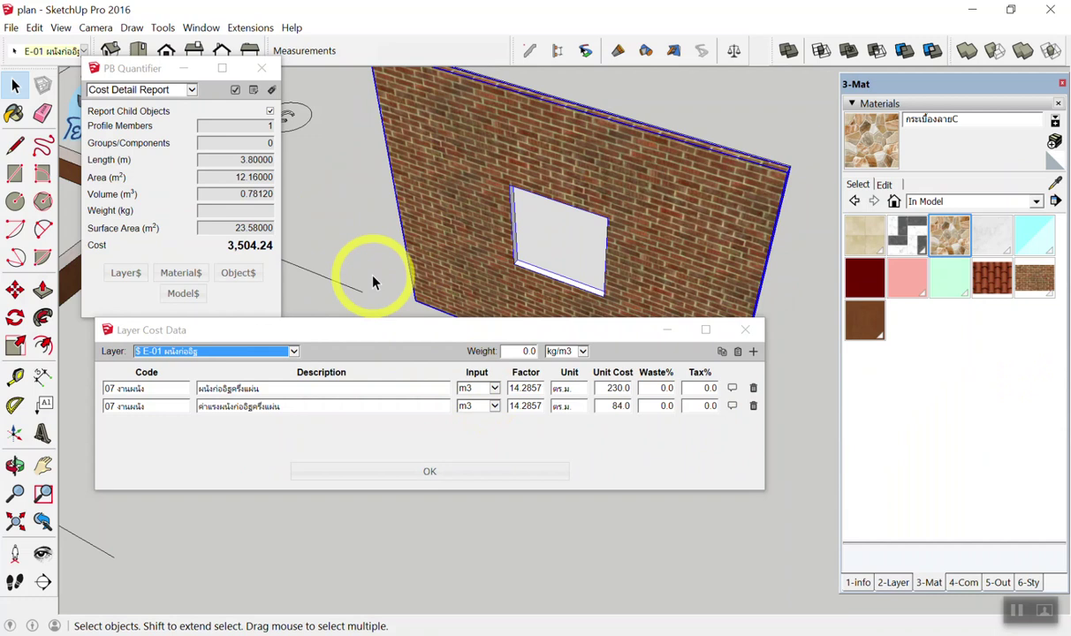
pyautogui.click(344, 232)
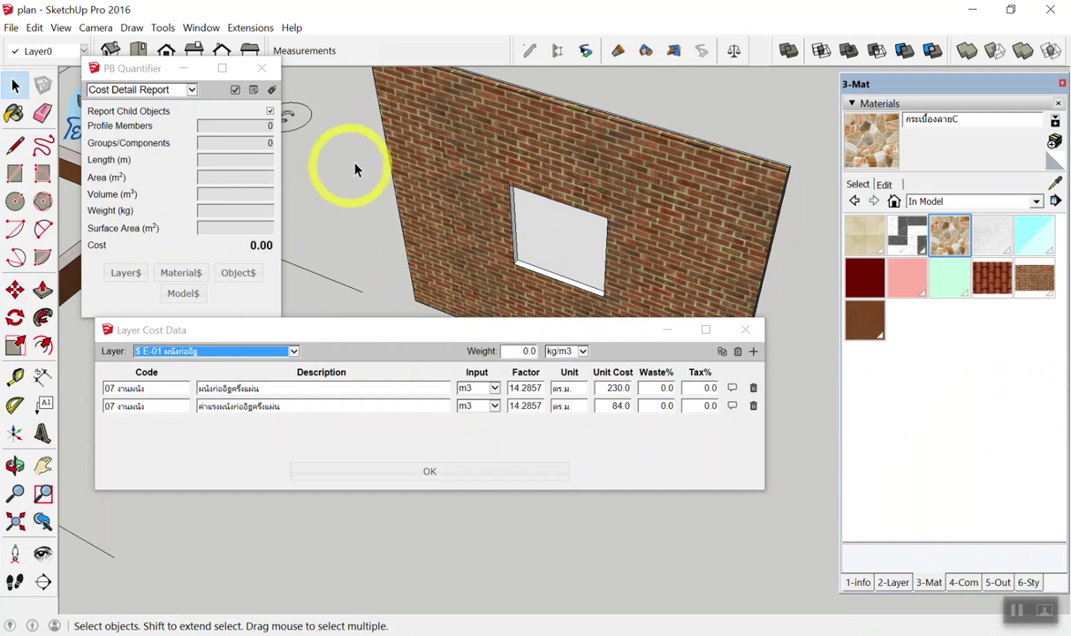
pyautogui.click(468, 122)
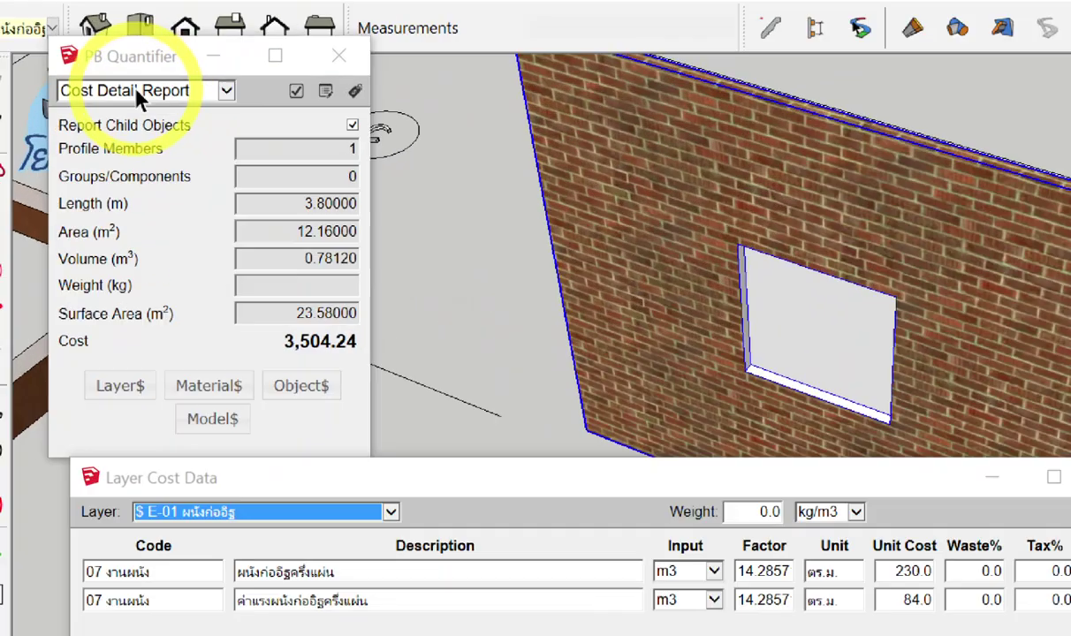
pyautogui.click(165, 89)
pyautogui.click(137, 93)
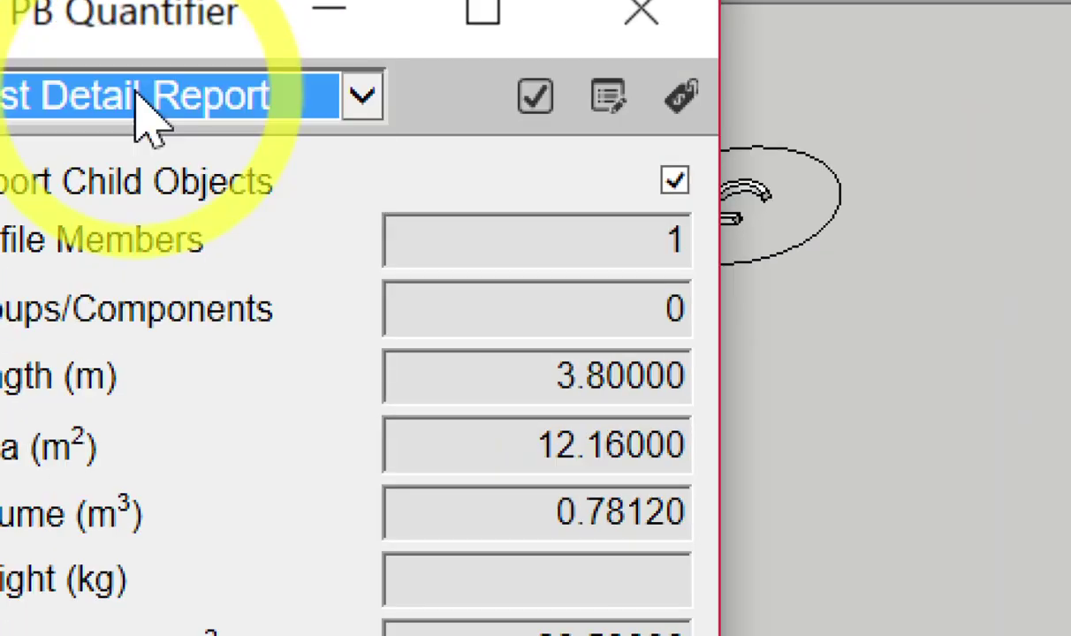
pyautogui.click(530, 111)
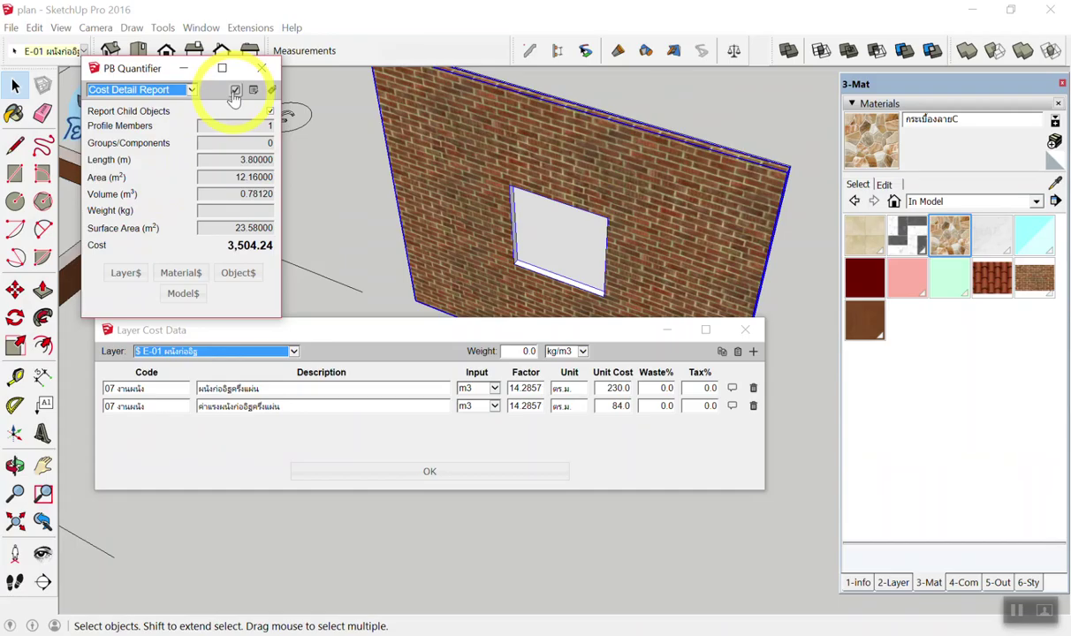
pyautogui.click(235, 91)
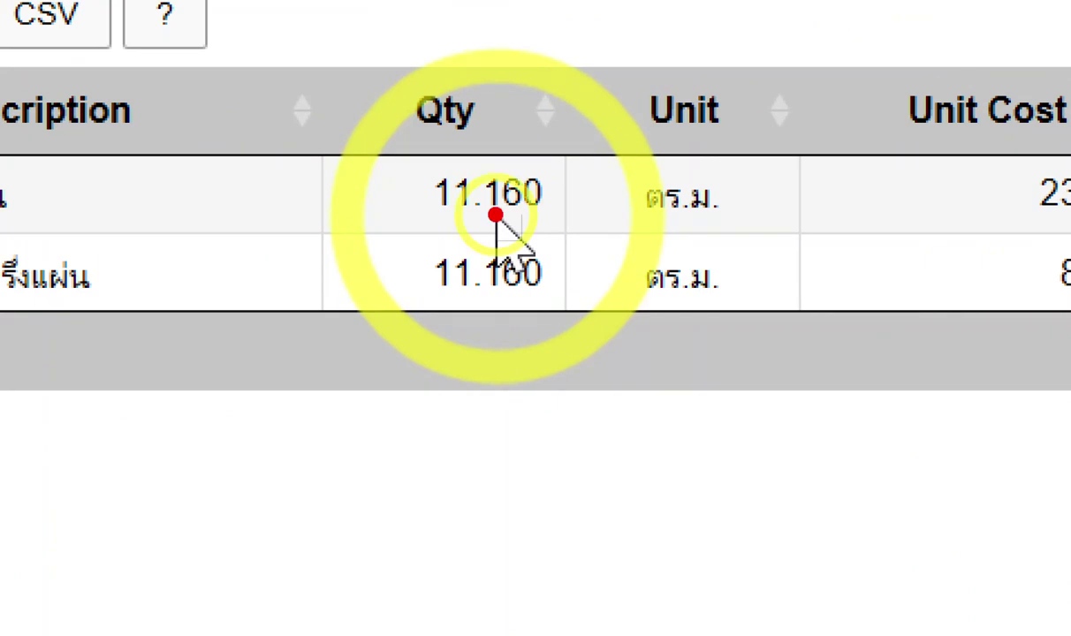
pyautogui.moveTo(256, 411); pyautogui.dragTo(321, 528)
pyautogui.moveTo(322, 588); pyautogui.dragTo(560, 318)
pyautogui.moveTo(585, 377); pyautogui.dragTo(622, 406)
pyautogui.moveTo(618, 470); pyautogui.dragTo(638, 472)
pyautogui.moveTo(736, 367)
pyautogui.mouseDown()
pyautogui.moveTo(688, 382)
pyautogui.moveTo(820, 471)
pyautogui.mouseUp()
pyautogui.moveTo(762, 456); pyautogui.dragTo(873, 408)
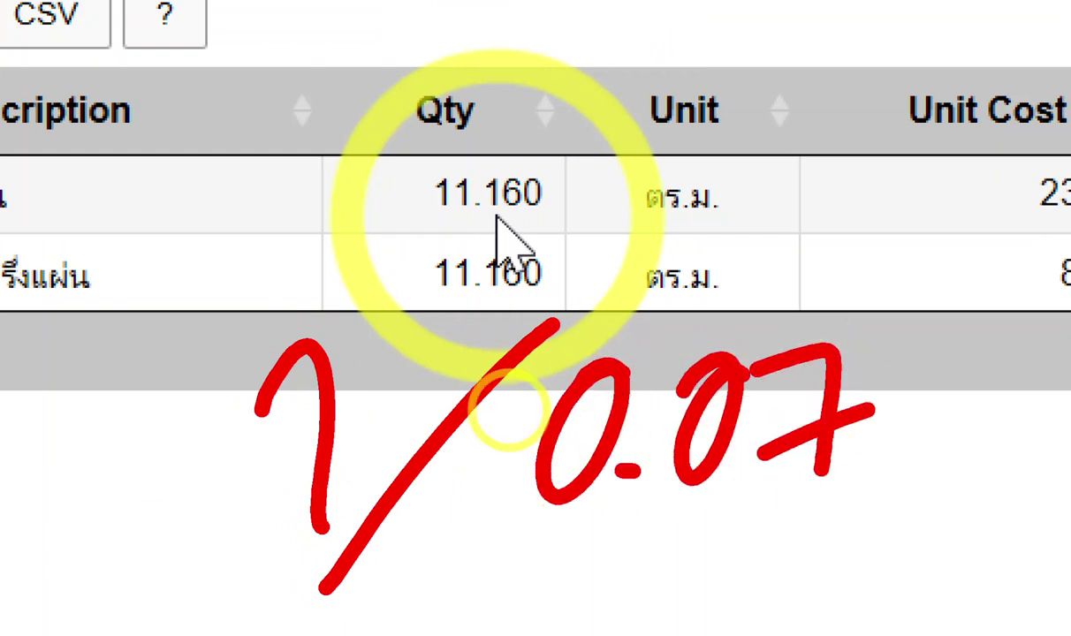
pyautogui.press('Escape')
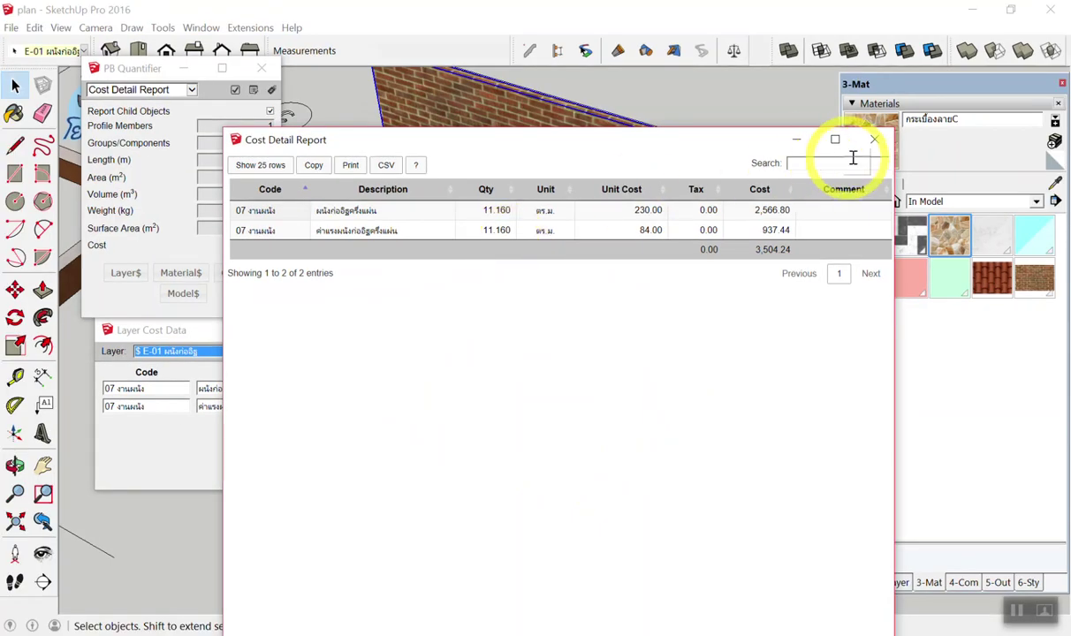
pyautogui.click(874, 139)
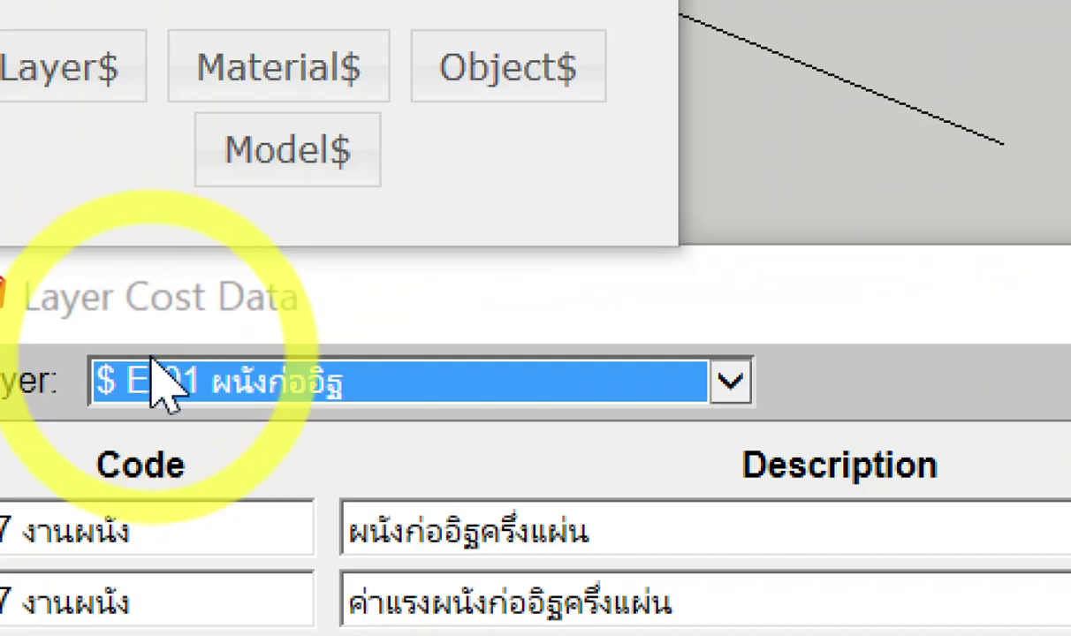
# Switch Layer Cost Data to layer E-04 plaster, with m3 lines at 75.0 and 82.0
pyautogui.click(149, 352)
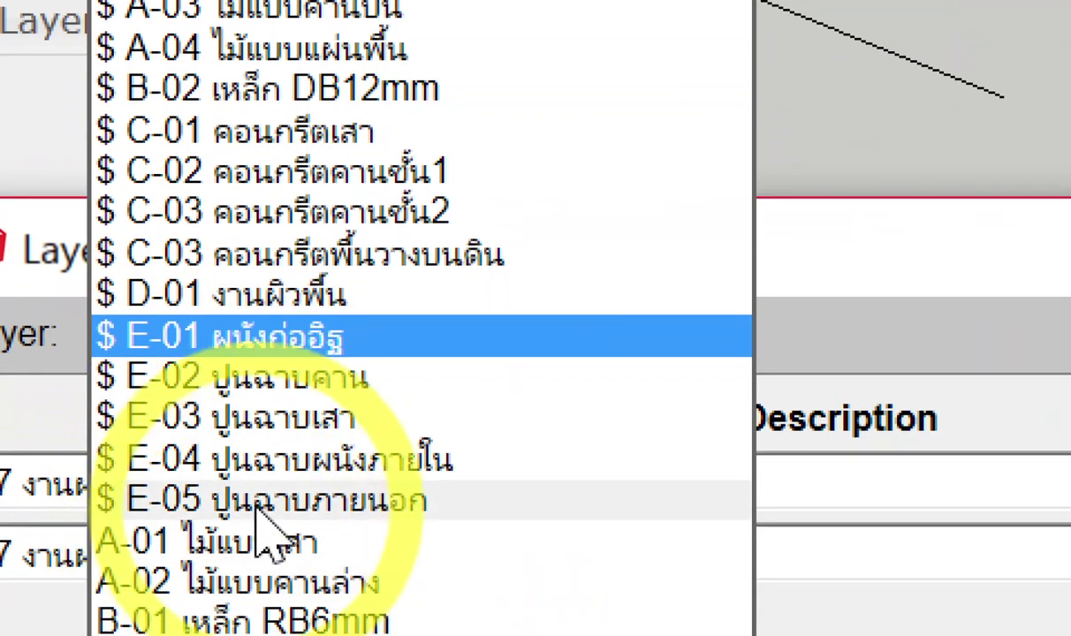
pyautogui.click(281, 468)
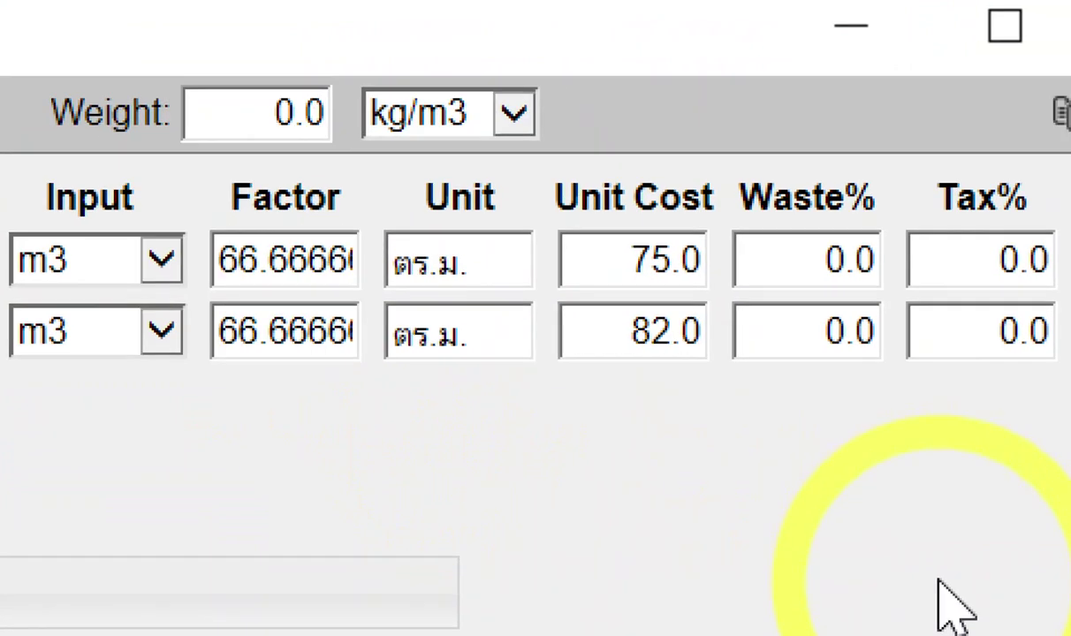
pyautogui.click(937, 580)
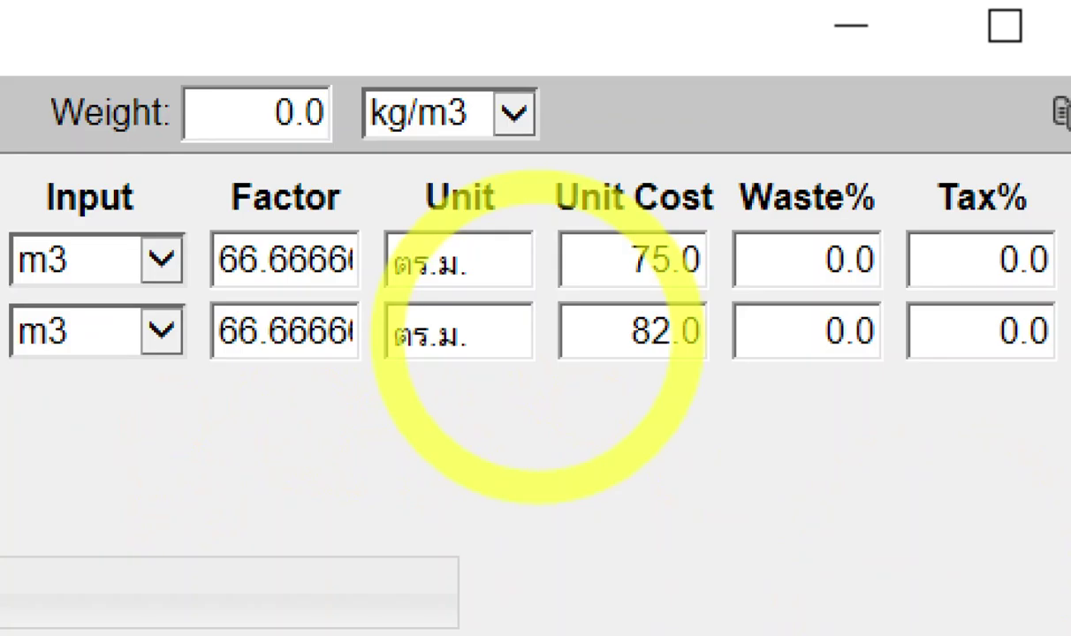
# Annotate on screen how the 66.6666 plaster factor is derived
pyautogui.moveTo(244, 408); pyautogui.dragTo(265, 469)
pyautogui.moveTo(382, 376); pyautogui.dragTo(292, 484)
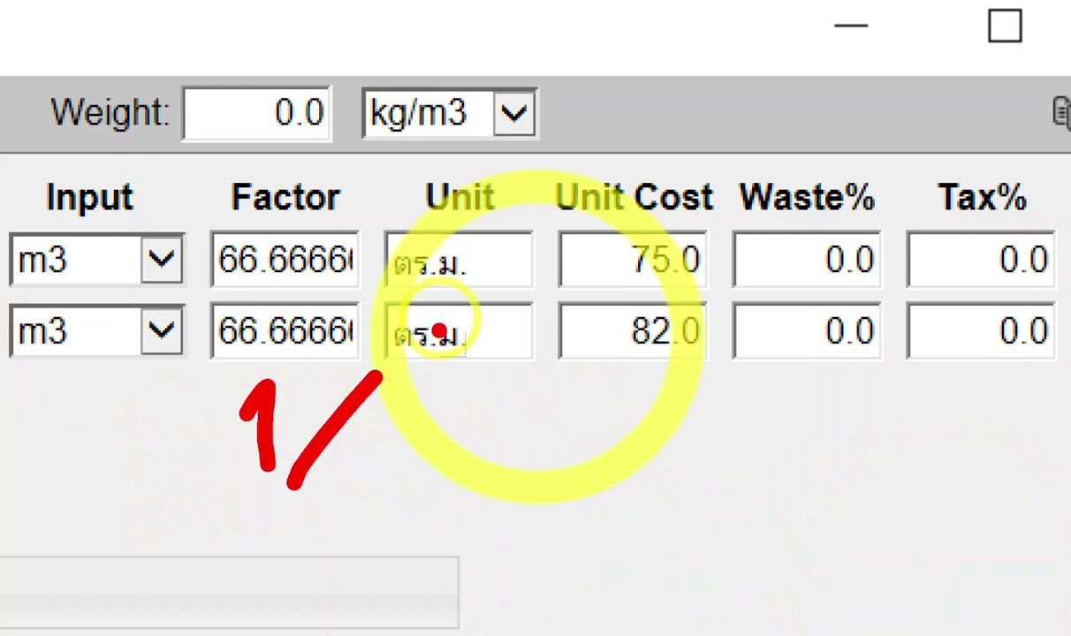
pyautogui.moveTo(455, 382); pyautogui.dragTo(459, 384)
pyautogui.click(485, 431)
pyautogui.moveTo(544, 384)
pyautogui.mouseDown()
pyautogui.moveTo(532, 381)
pyautogui.moveTo(564, 461)
pyautogui.mouseUp()
pyautogui.moveTo(619, 393)
pyautogui.mouseDown()
pyautogui.moveTo(685, 386)
pyautogui.moveTo(629, 484)
pyautogui.mouseUp()
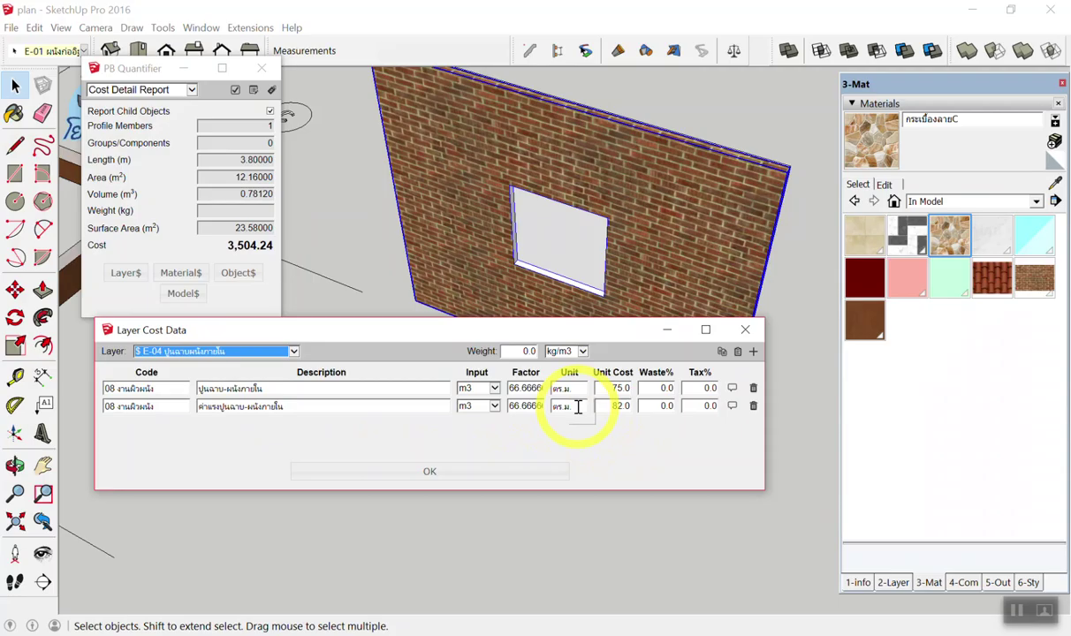
# Move the layer cost data window lower and select the cabinet box to read its cost
pyautogui.scroll(-3, 681, 268)
pyautogui.scroll(-3, 705, 258)
pyautogui.scroll(-2, 705, 267)
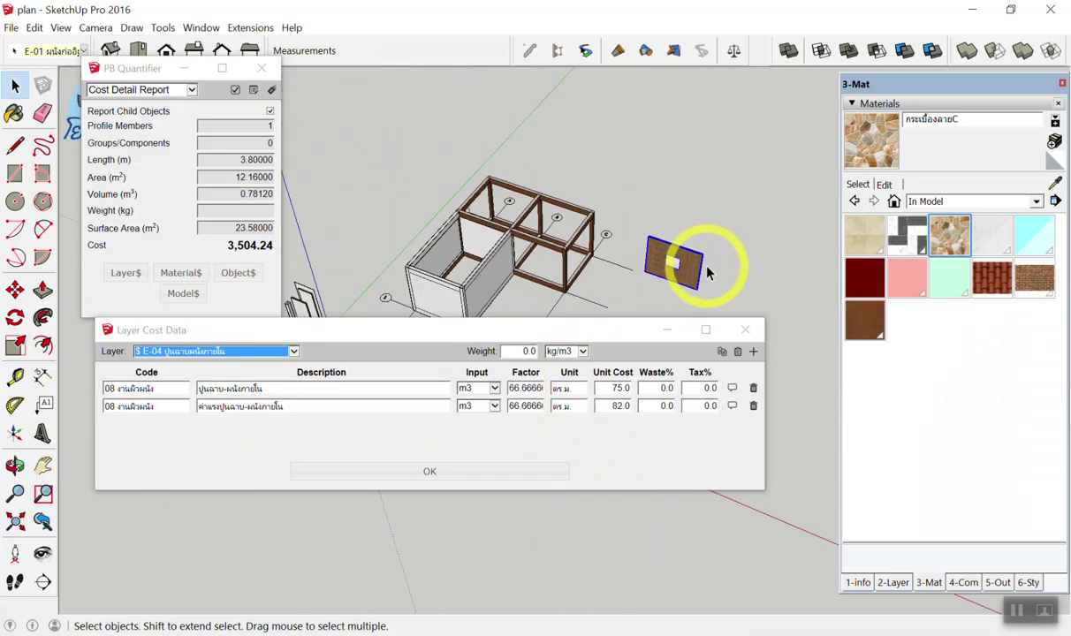
pyautogui.scroll(2, 455, 265)
pyautogui.scroll(2, 433, 291)
pyautogui.moveTo(410, 329); pyautogui.dragTo(411, 394)
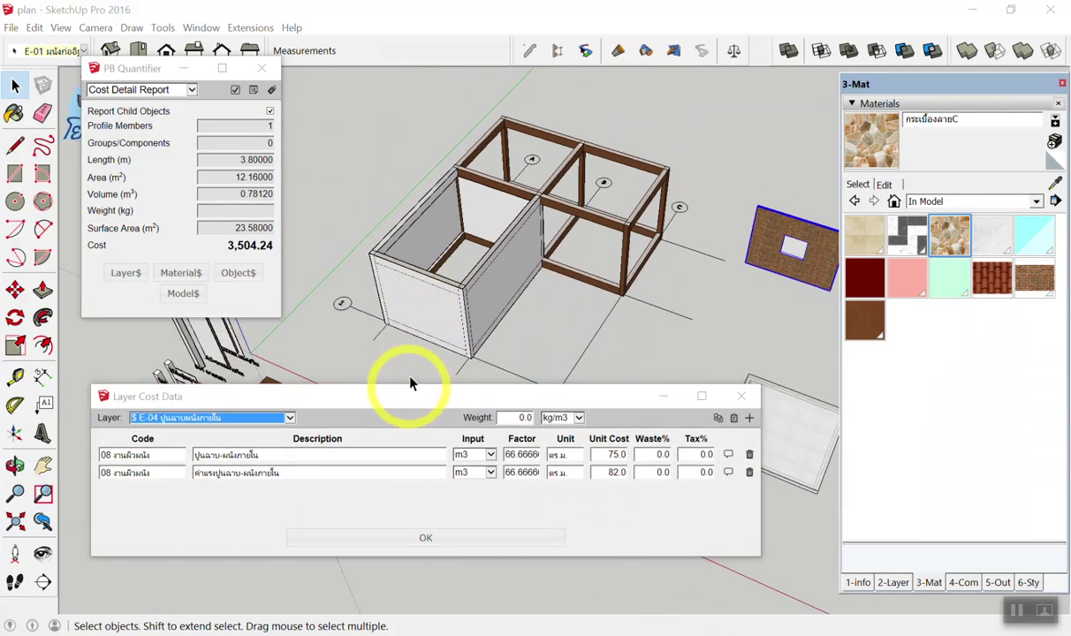
pyautogui.scroll(2, 451, 305)
pyautogui.scroll(3, 490, 296)
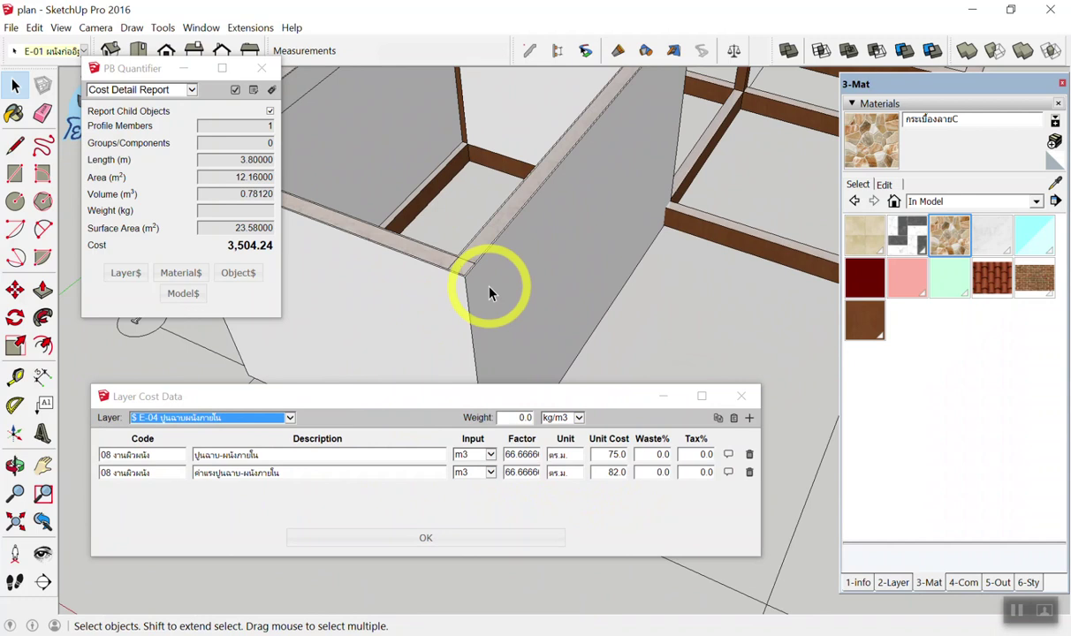
pyautogui.moveTo(490, 294)
pyautogui.mouseDown(button='middle')
pyautogui.moveTo(566, 270)
pyautogui.moveTo(504, 289)
pyautogui.moveTo(482, 265)
pyautogui.moveTo(482, 303)
pyautogui.moveTo(589, 316)
pyautogui.mouseUp(button='middle')
pyautogui.click(505, 306)
# Copy the interior E-04 plaster panel and place the pasted copy beside the brick wall
pyautogui.scroll(-3, 590, 316)
pyautogui.scroll(-2, 613, 329)
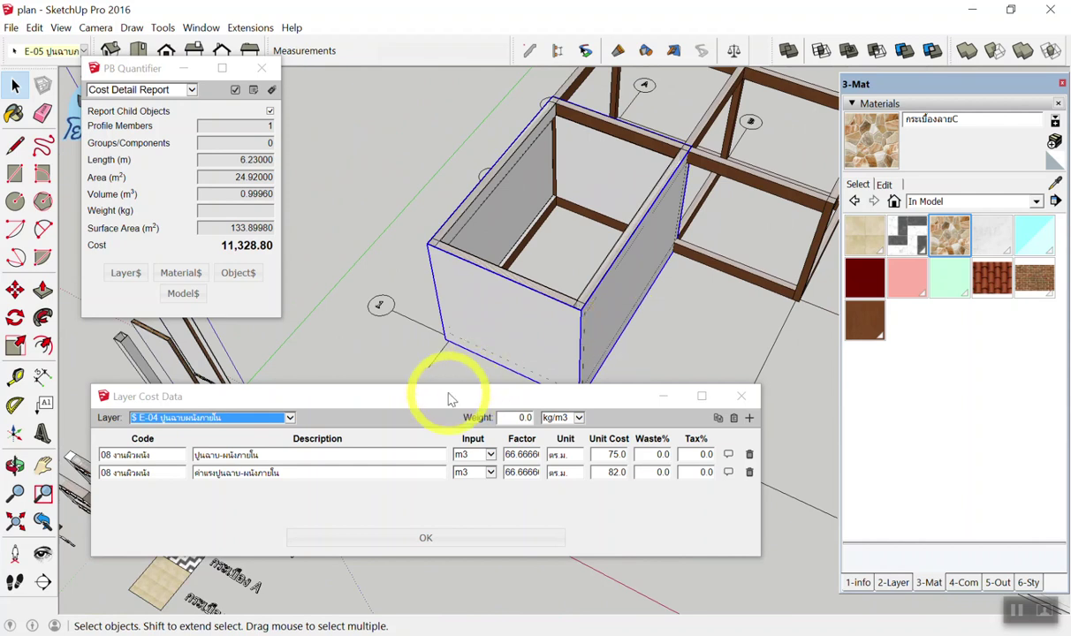
pyautogui.moveTo(490, 305); pyautogui.dragTo(477, 292, button='middle')
pyautogui.scroll(3, 477, 292)
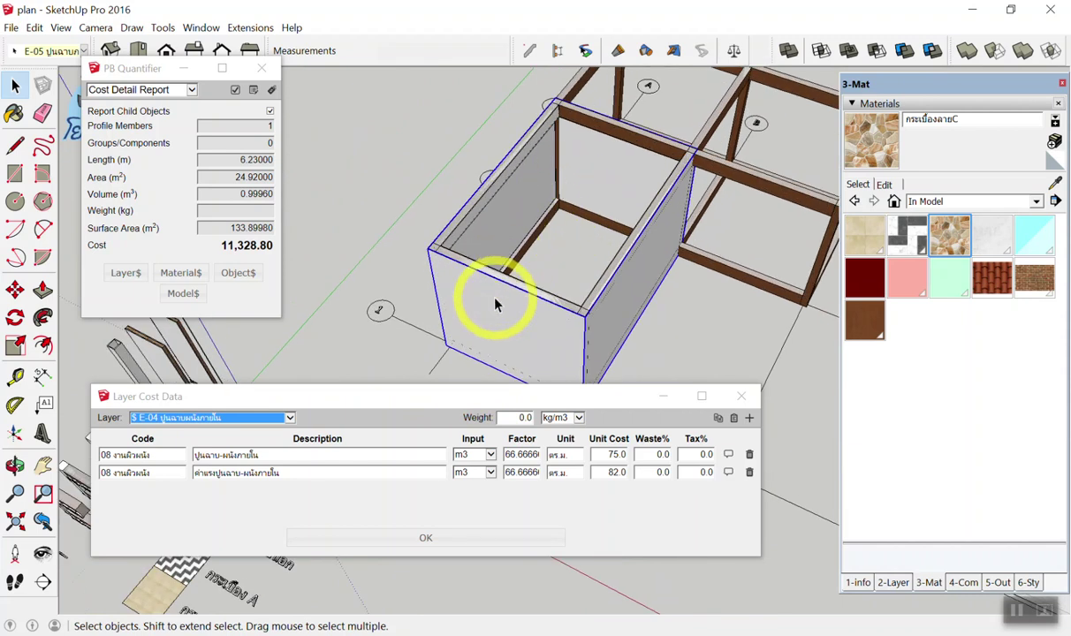
pyautogui.click(490, 298)
pyautogui.scroll(-5, 473, 299)
pyautogui.hotkey('ctrl', 'v')
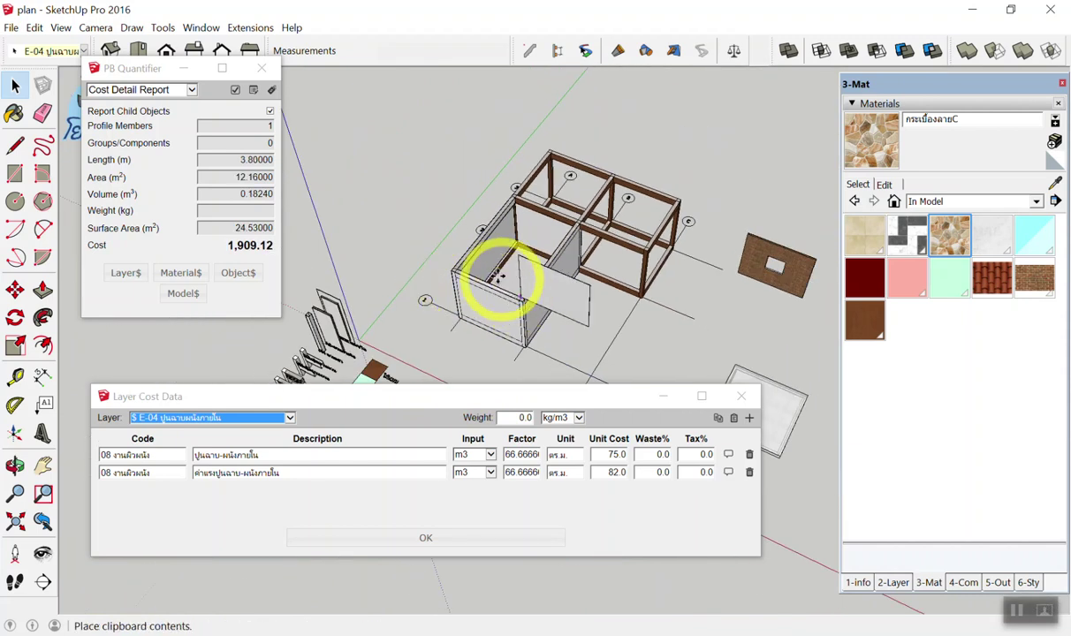
pyautogui.scroll(-2, 482, 265)
pyautogui.scroll(1, 649, 305)
pyautogui.scroll(2, 663, 314)
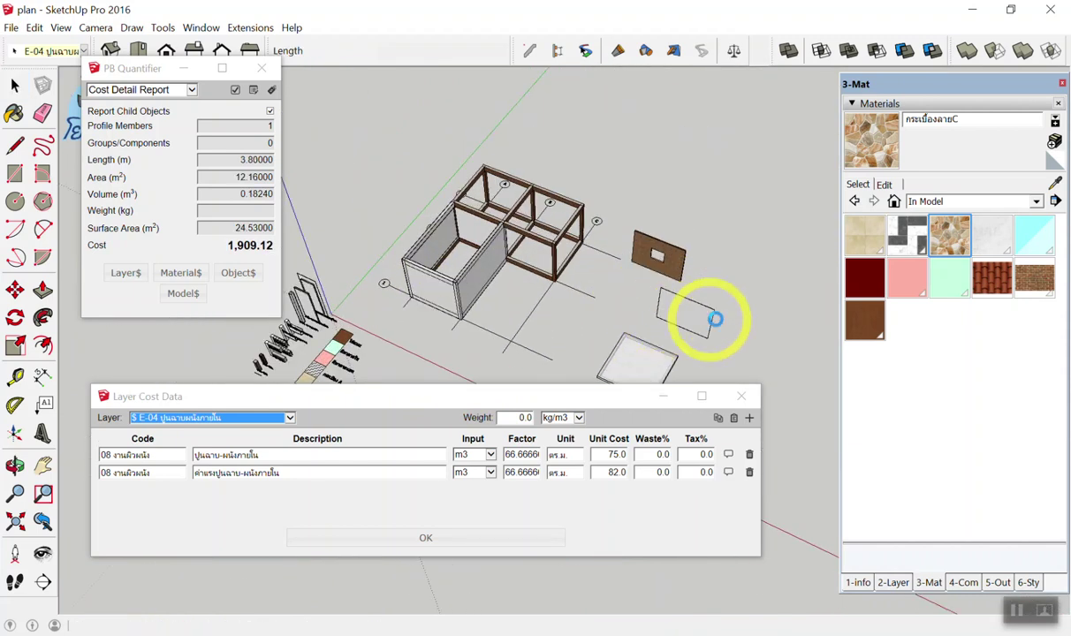
pyautogui.click(668, 315)
# Reselect the pasted plaster panel to confirm its 12.16 m² area and 1,909.12 cost
pyautogui.scroll(2, 734, 320)
pyautogui.scroll(2, 610, 296)
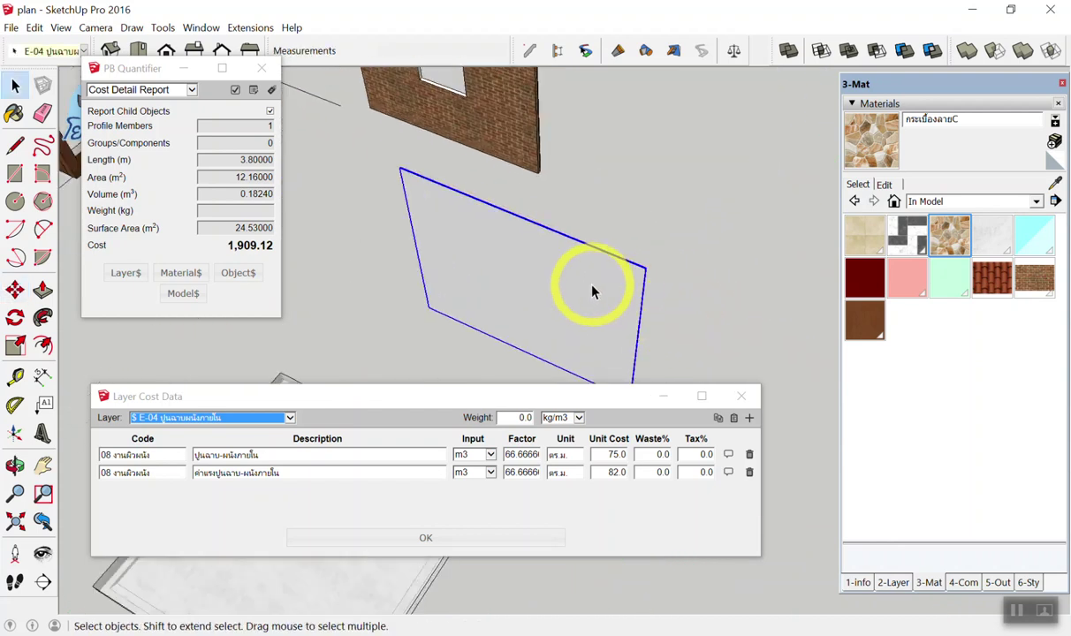
pyautogui.click(627, 247)
pyautogui.click(587, 270)
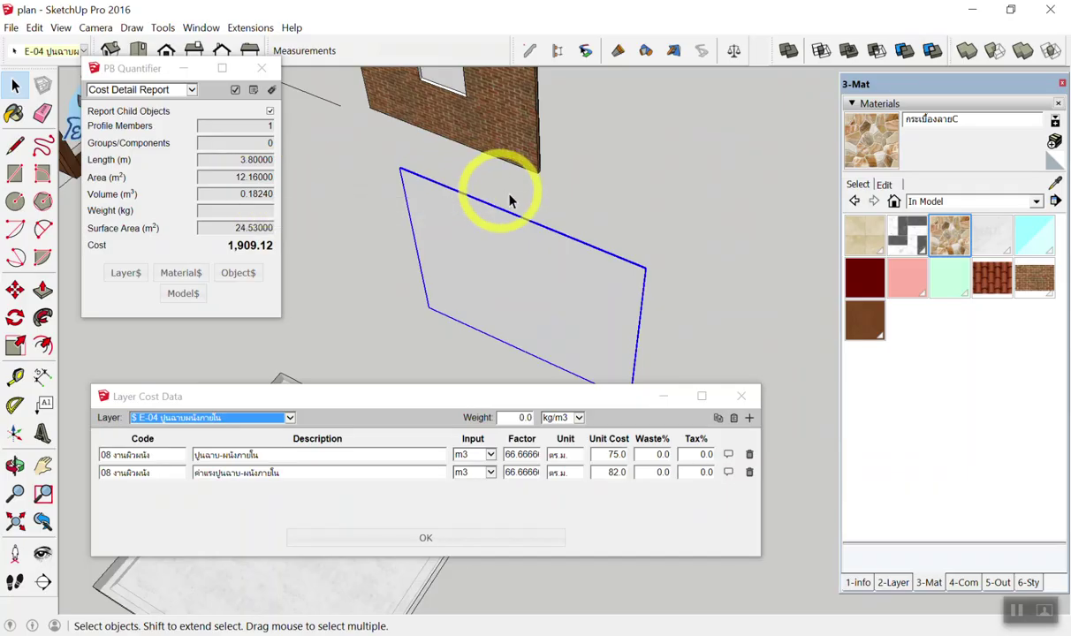
pyautogui.click(555, 208)
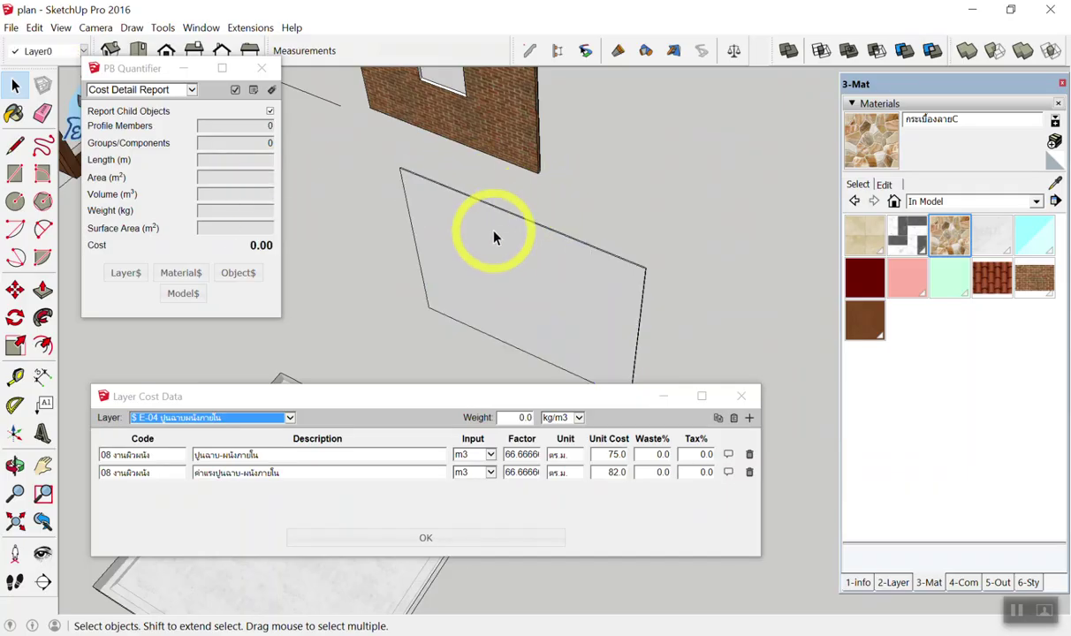
pyautogui.click(494, 236)
pyautogui.click(593, 237)
pyautogui.click(482, 268)
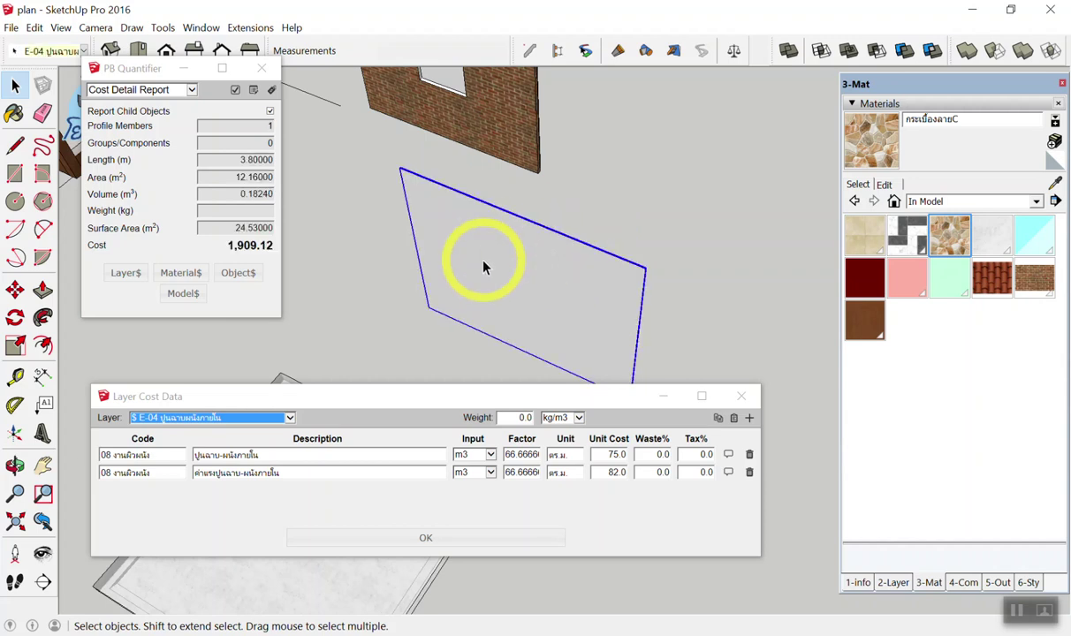
pyautogui.moveTo(483, 268); pyautogui.dragTo(509, 284, button='middle')
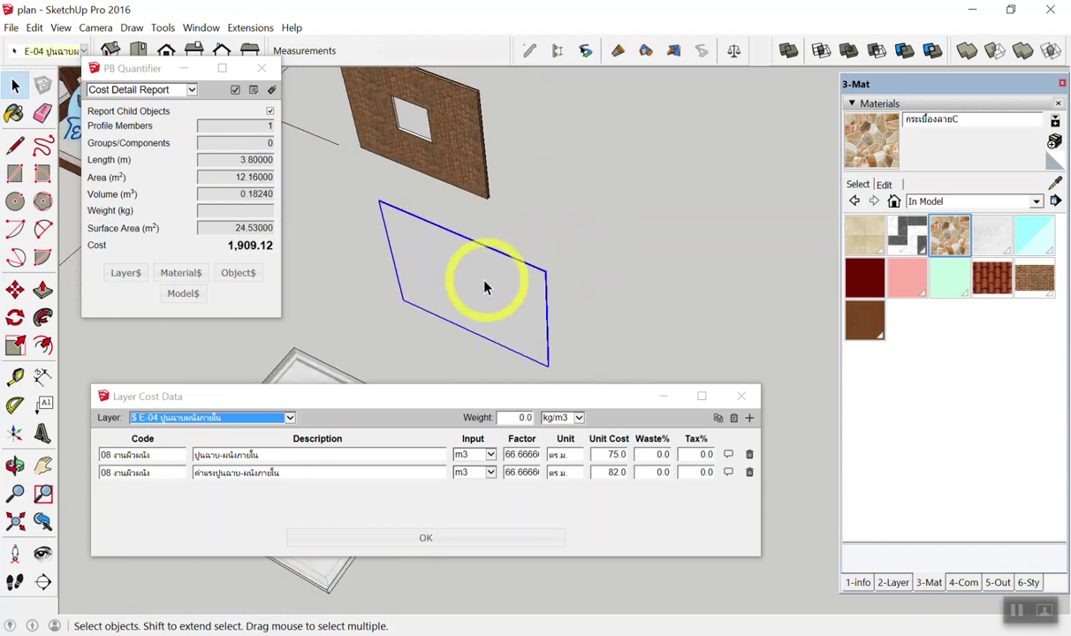
# Draw a 1×1 square on the plaster panel and push-pull it into a box
pyautogui.press('r')
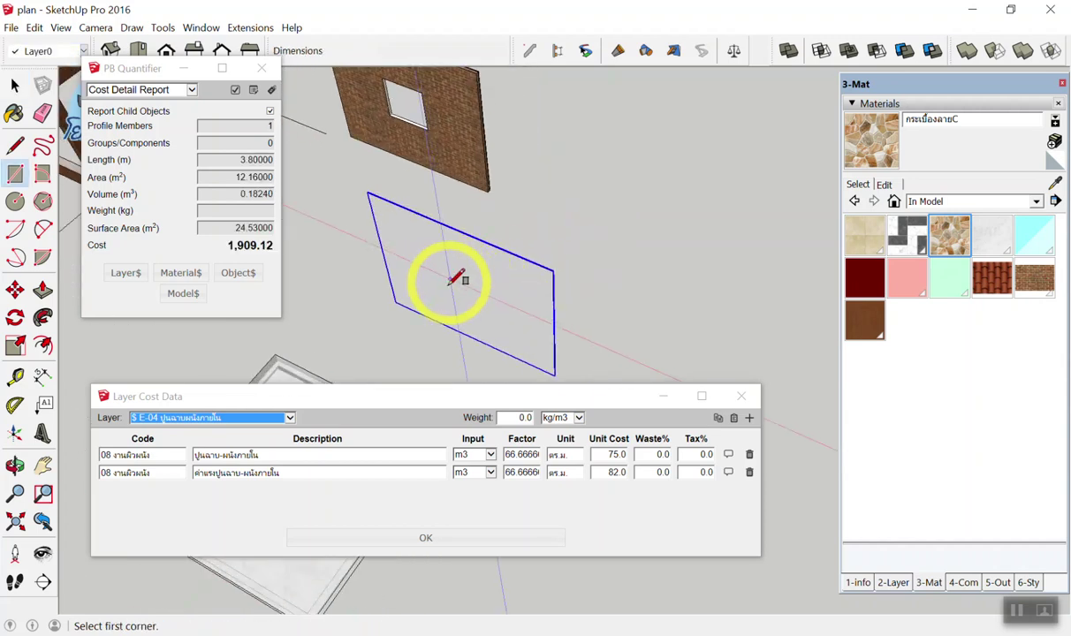
pyautogui.click(440, 296)
pyautogui.write('1,1')
pyautogui.press('Return')
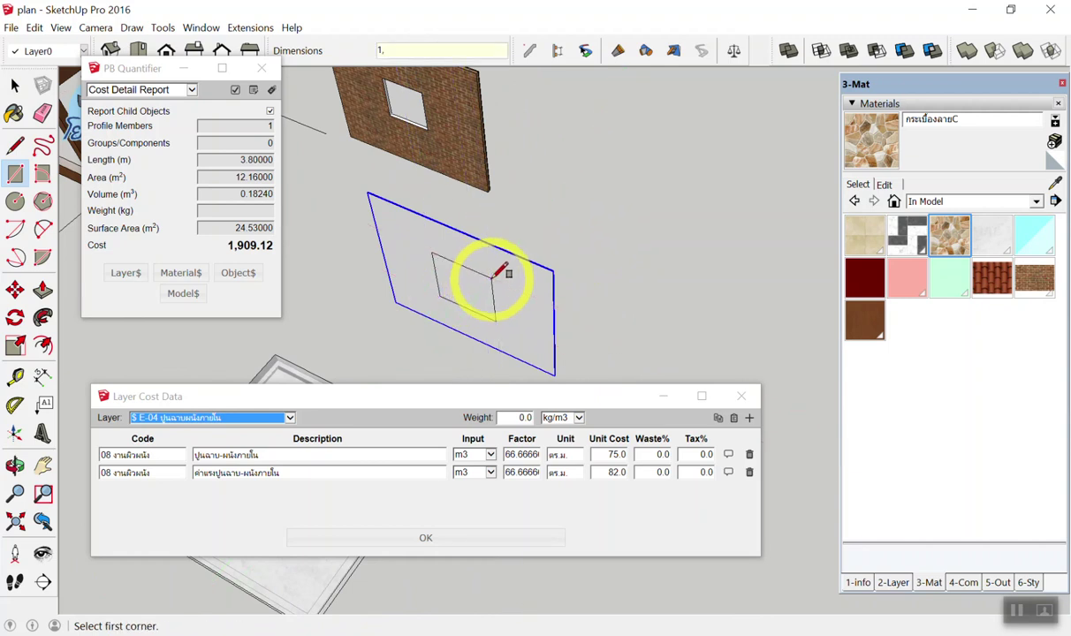
pyautogui.press('p')
pyautogui.click(459, 294)
pyautogui.click(470, 288)
pyautogui.click(470, 287)
pyautogui.press('space')
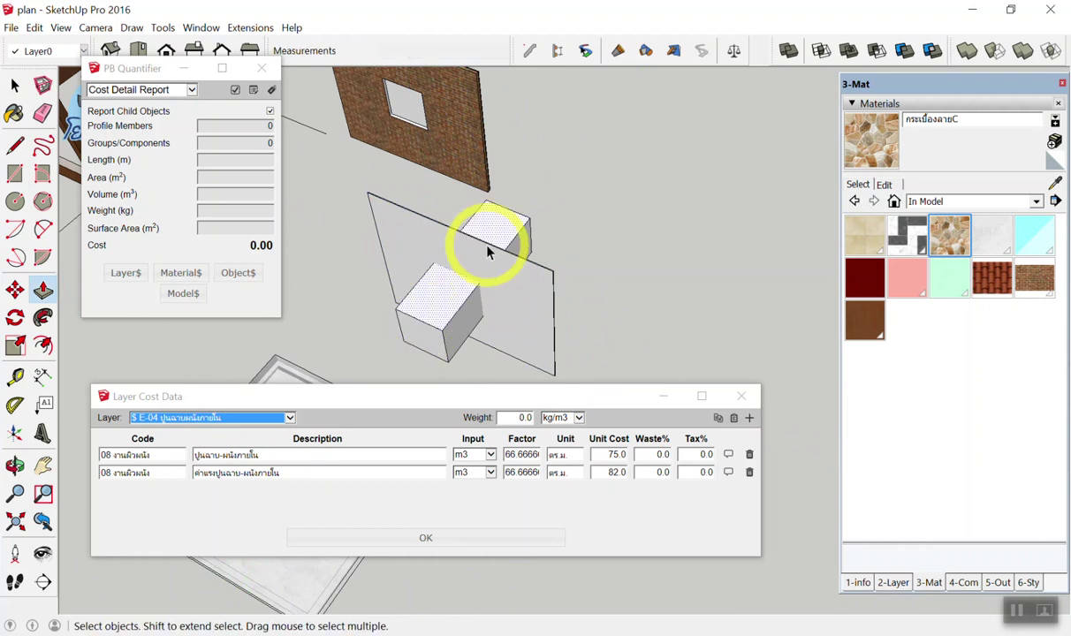
# Group the box and subtract it from the panel, leaving a window opening costing 1,752.12
pyautogui.tripleClick(497, 239)
pyautogui.rightClick(498, 238)
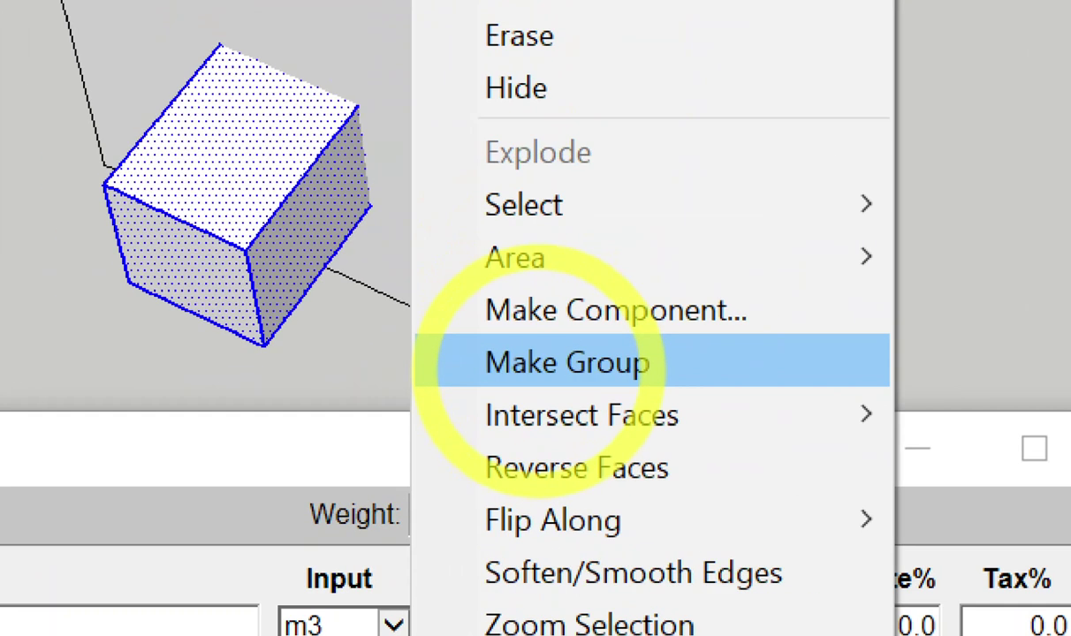
pyautogui.click(541, 369)
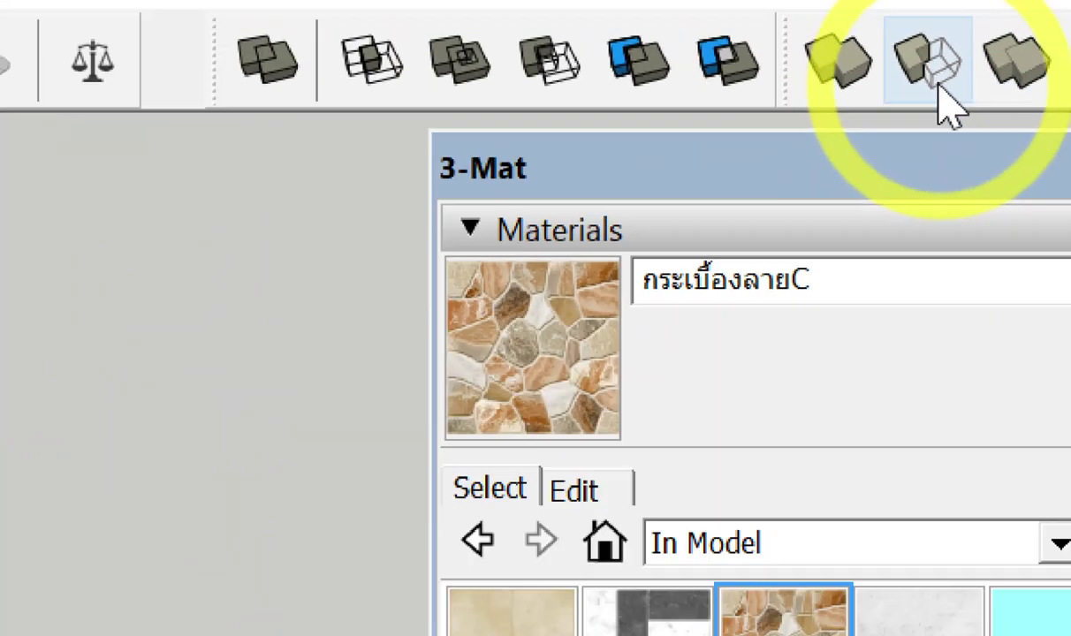
pyautogui.click(991, 53)
pyautogui.click(460, 234)
pyautogui.click(460, 282)
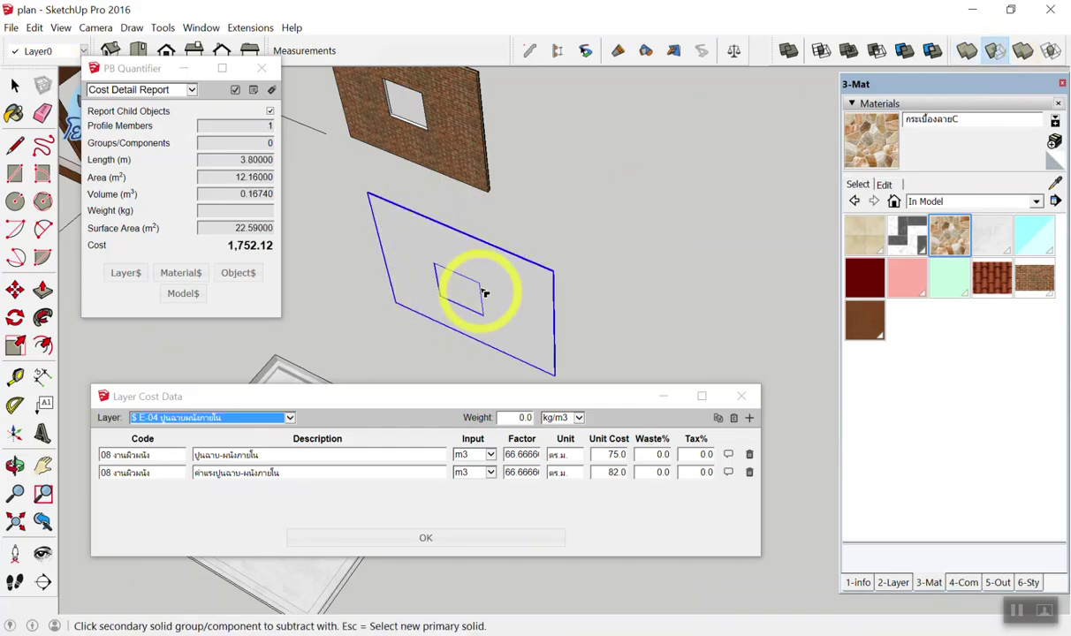
pyautogui.moveTo(586, 240)
pyautogui.mouseDown(button='middle')
pyautogui.moveTo(609, 152)
pyautogui.moveTo(442, 162)
pyautogui.mouseUp(button='middle')
pyautogui.press('space')
pyautogui.click(430, 170)
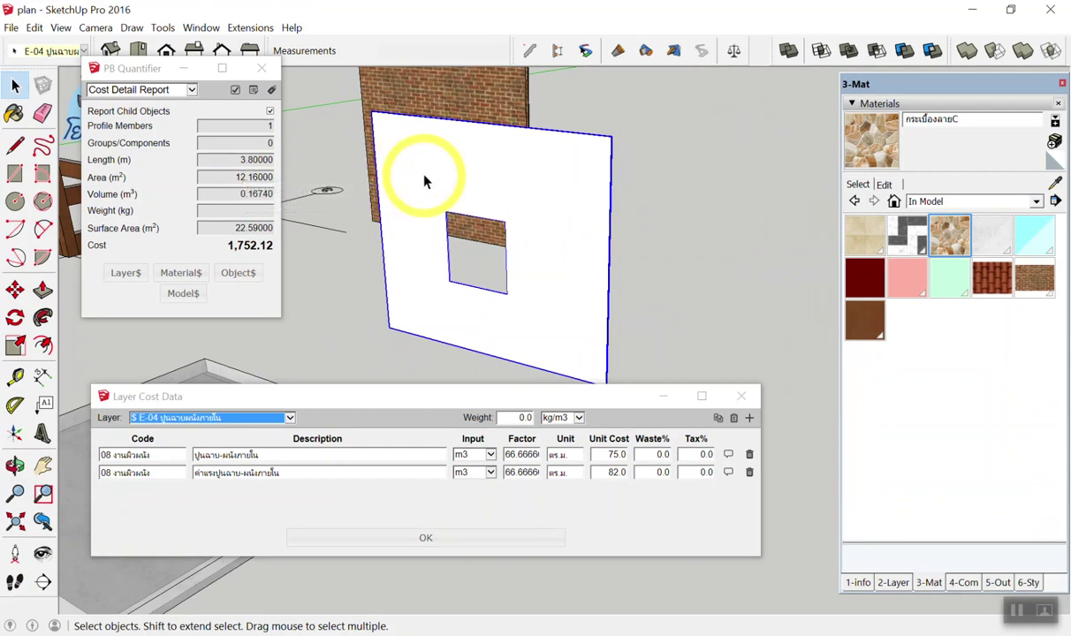
# Review the panel's Cost Detail Report totalling 1,752.12, then reopen the Layer Cost Data layer list
pyautogui.click(161, 90)
pyautogui.click(162, 95)
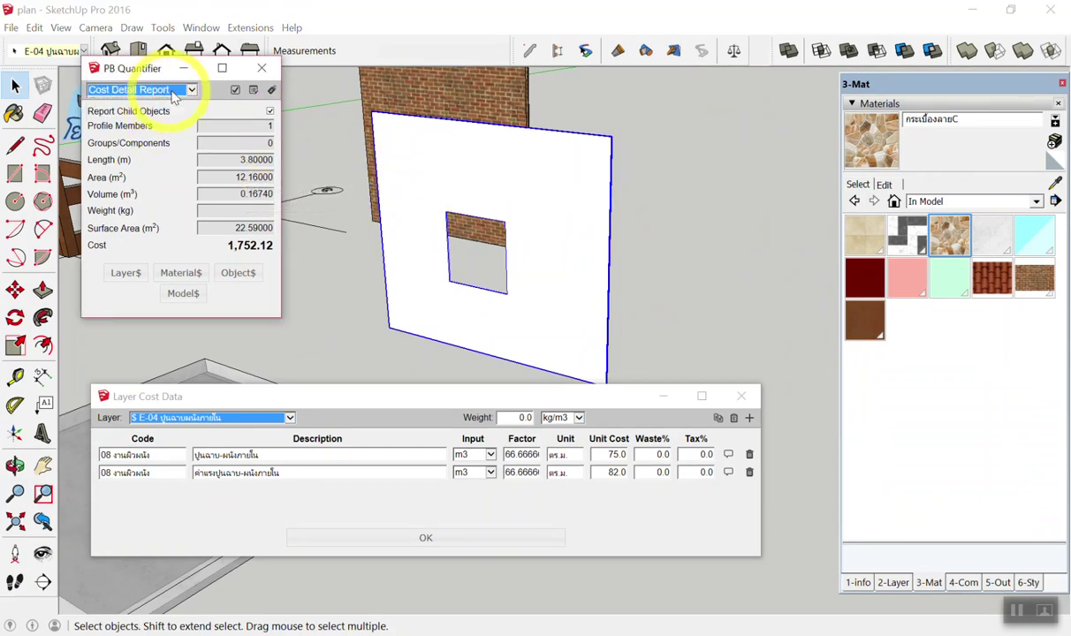
pyautogui.click(235, 89)
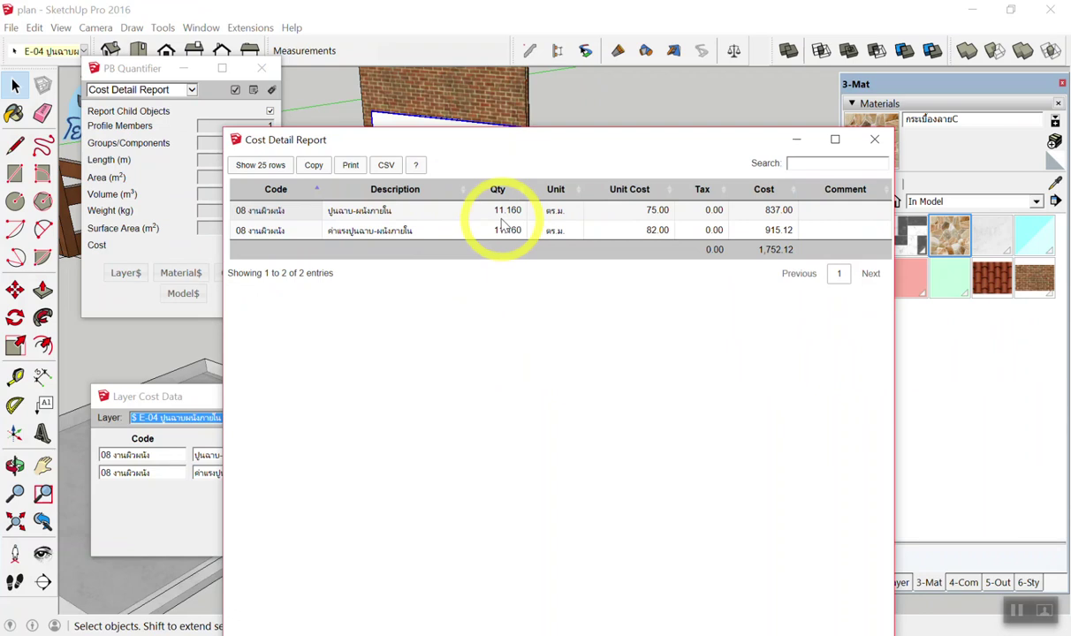
pyautogui.click(874, 139)
pyautogui.scroll(-2, 673, 193)
pyautogui.moveTo(331, 395); pyautogui.dragTo(455, 296)
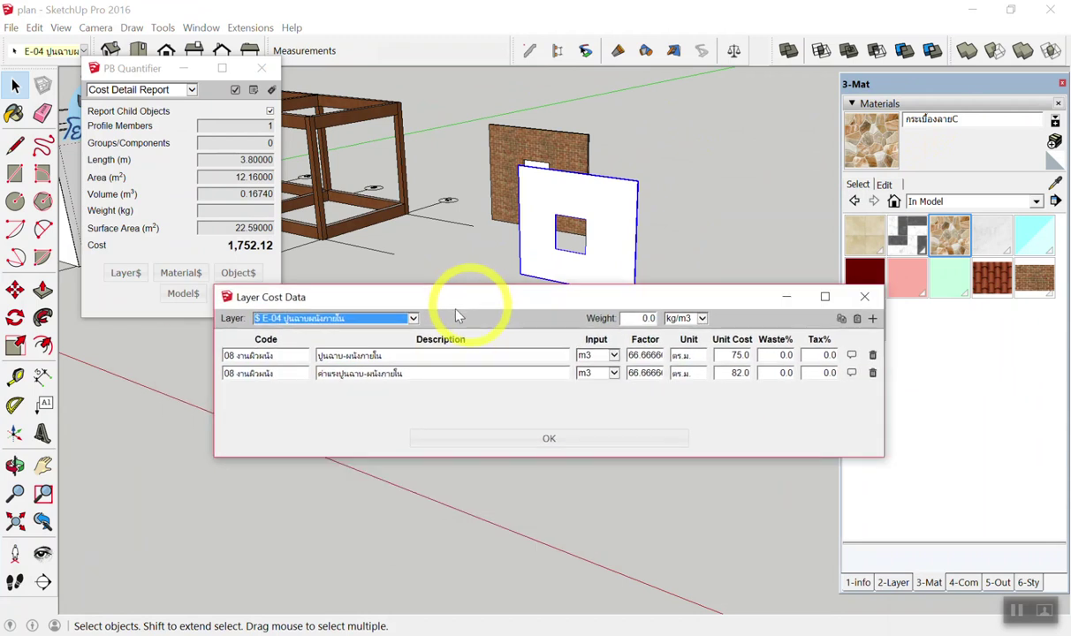
pyautogui.click(318, 320)
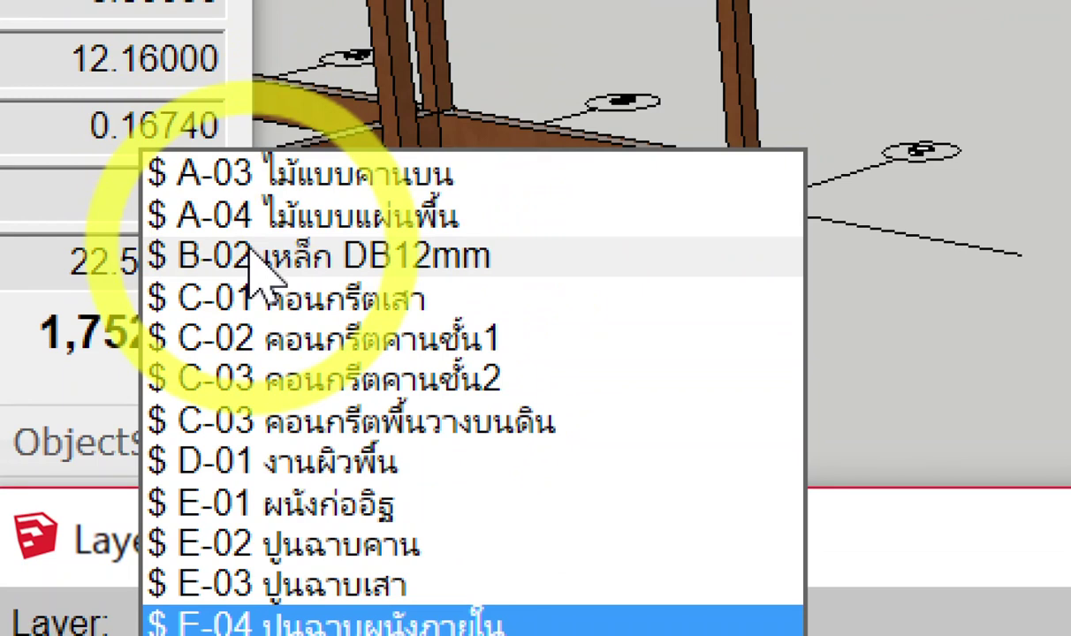
# Show the cost data for layer $ B-02 เหล็ก DB12mm: steel at 22.0/kg, 9.0% waste
pyautogui.click(254, 258)
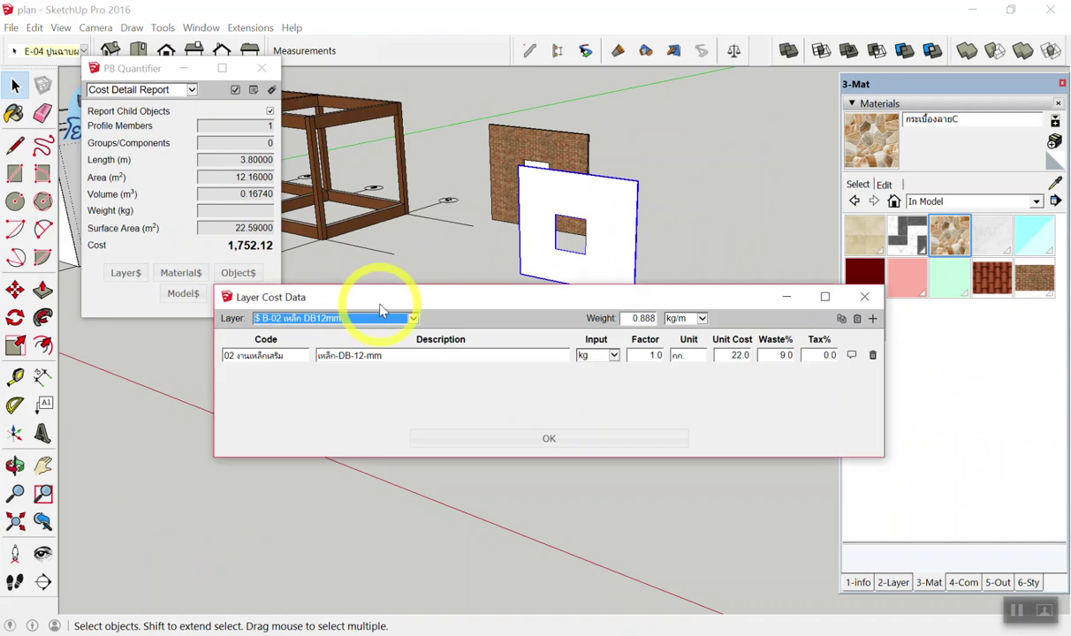
pyautogui.moveTo(377, 300); pyautogui.dragTo(316, 190)
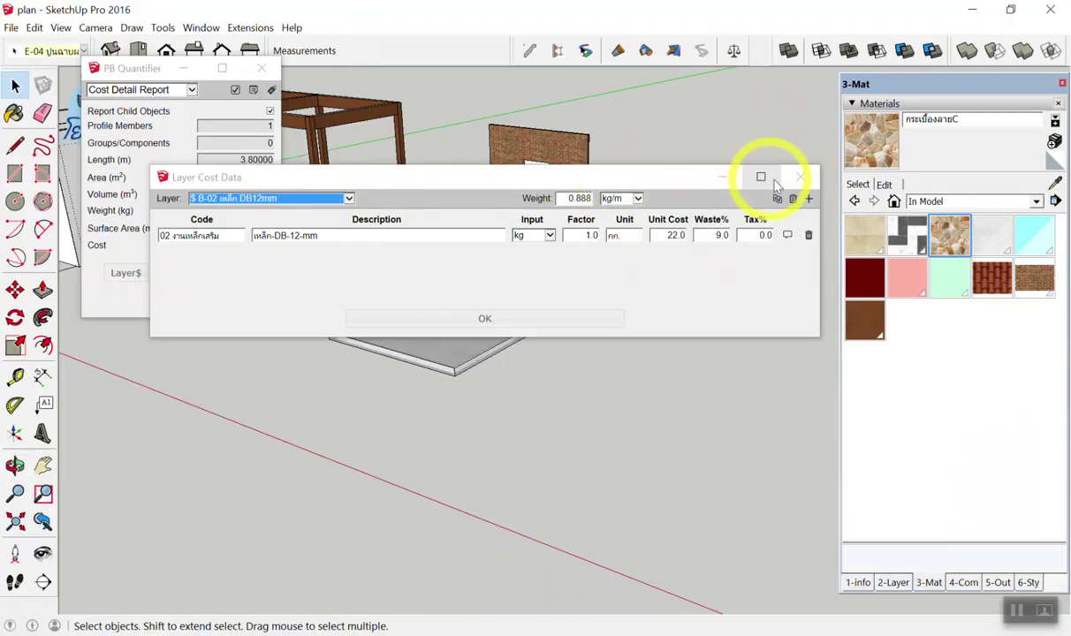
pyautogui.click(761, 175)
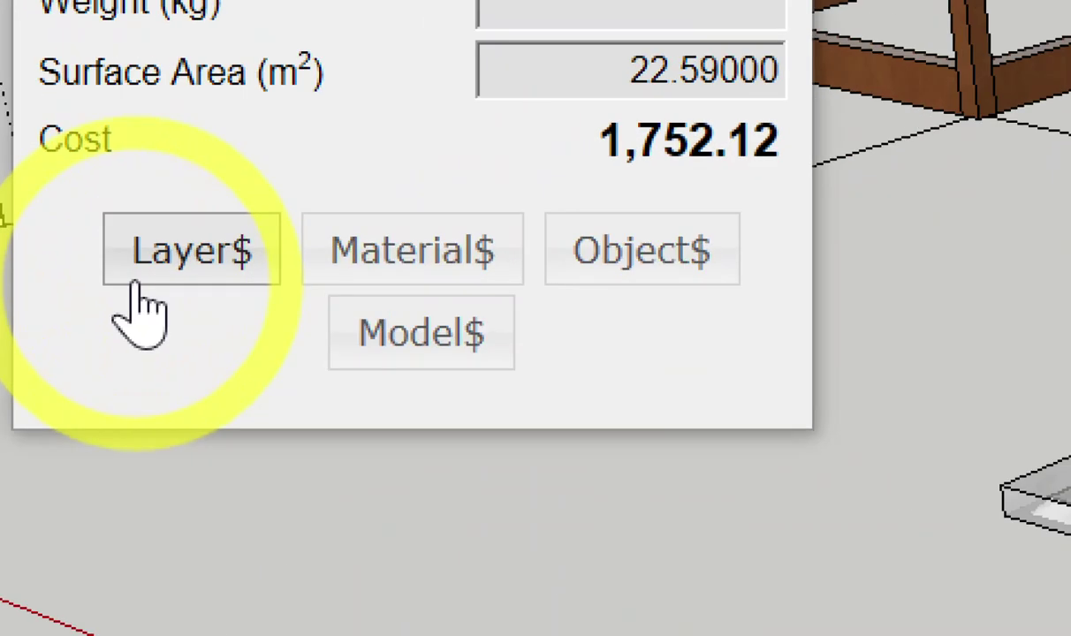
pyautogui.click(187, 281)
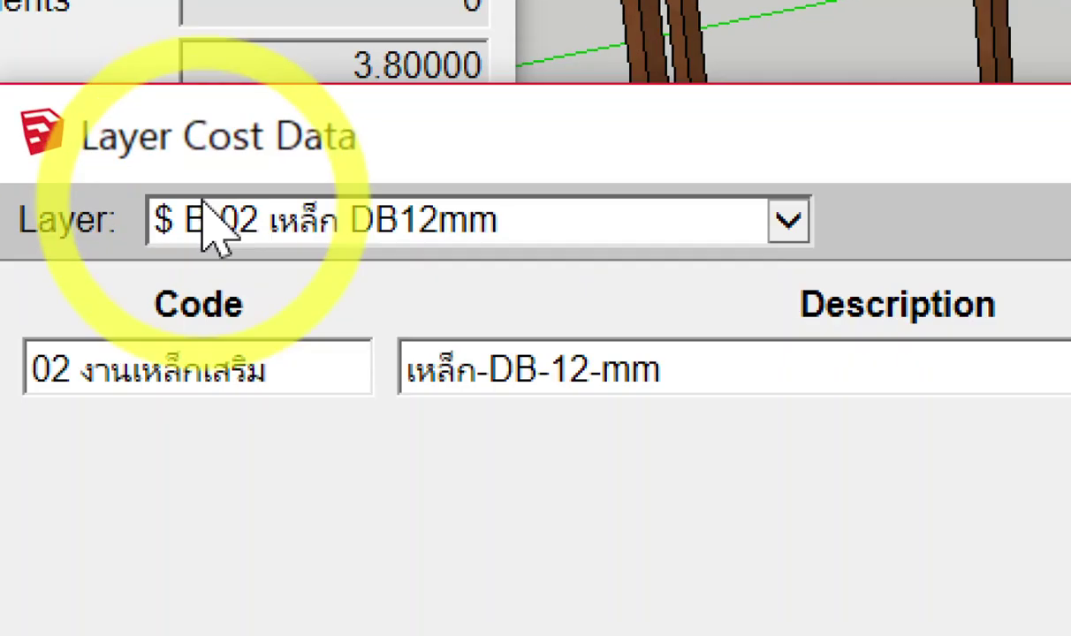
pyautogui.click(212, 228)
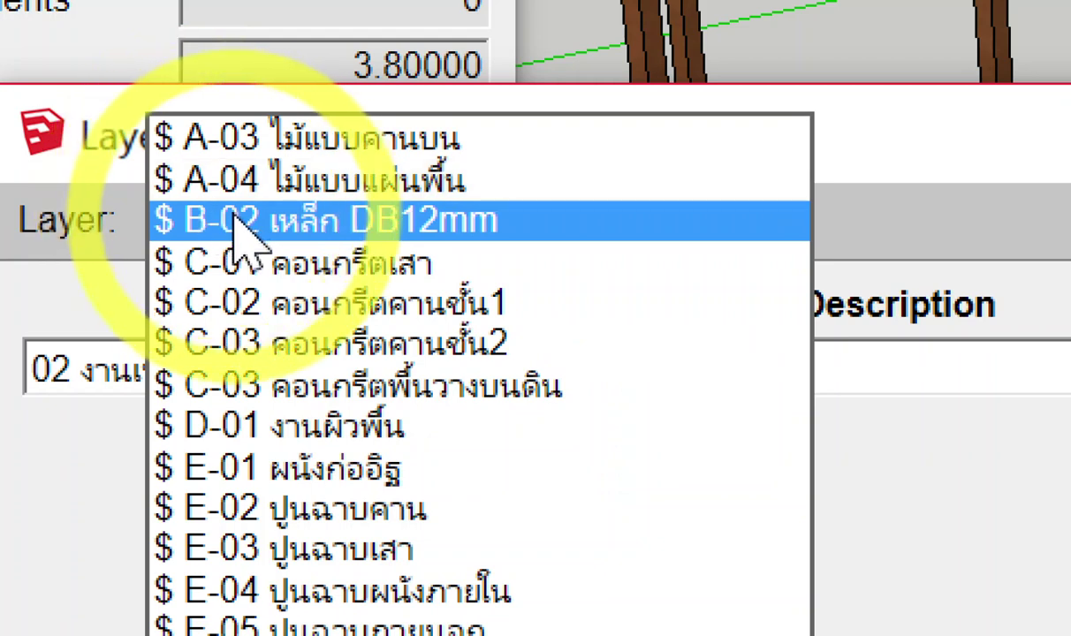
pyautogui.click(235, 222)
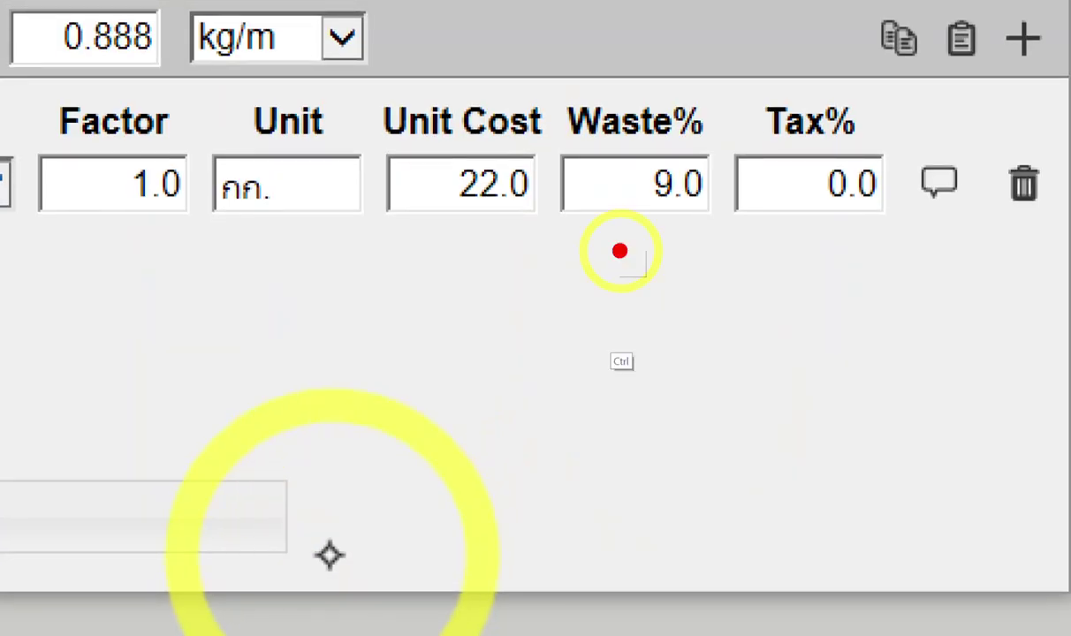
pyautogui.moveTo(626, 215); pyautogui.dragTo(606, 336)
pyautogui.moveTo(637, 256); pyautogui.dragTo(649, 260)
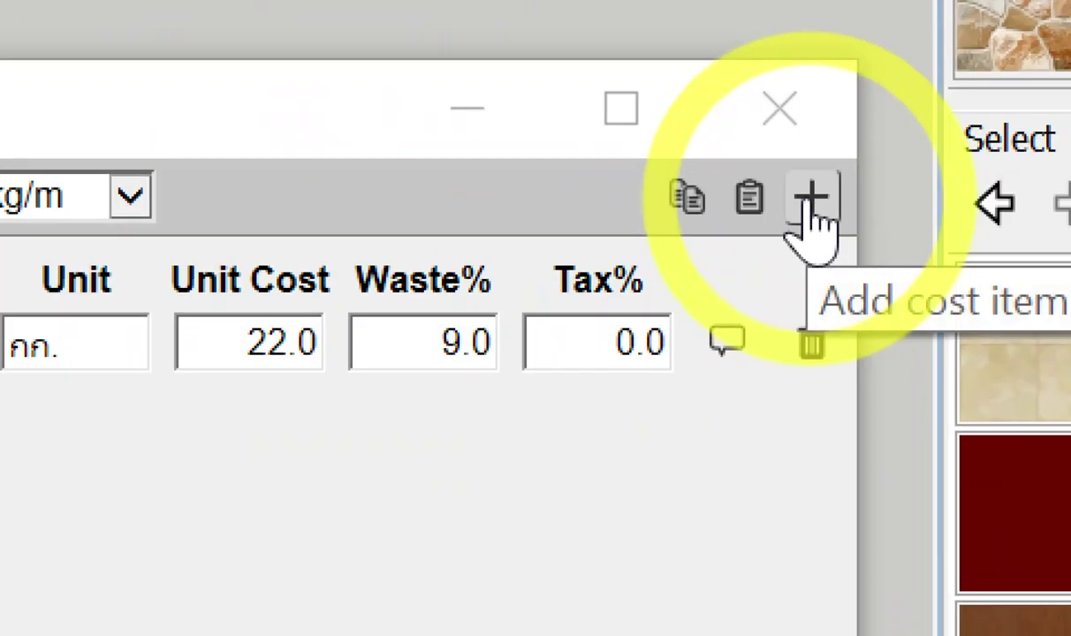
# Add a cost item coded 02 with the rebar description prefixed by ค่าแรง
pyautogui.click(807, 203)
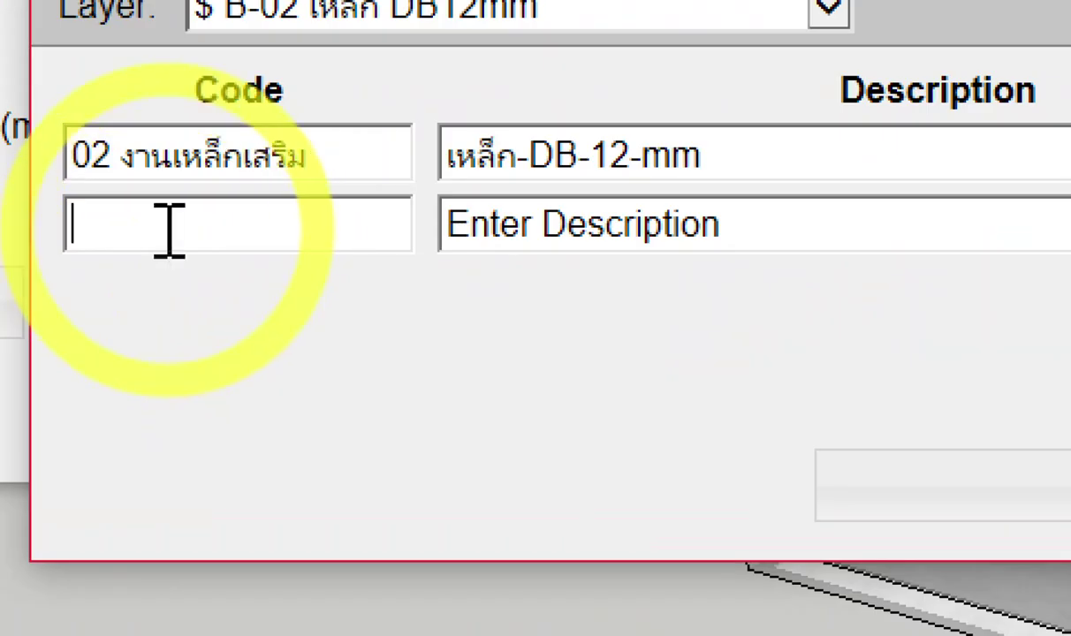
pyautogui.click(169, 230)
pyautogui.write('02')
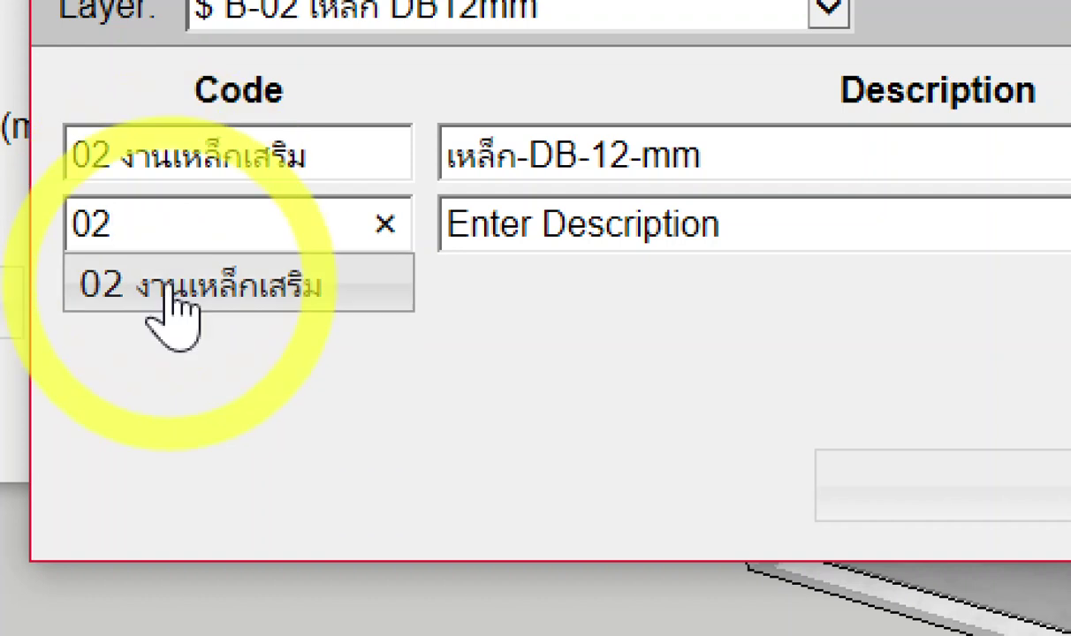
pyautogui.click(170, 296)
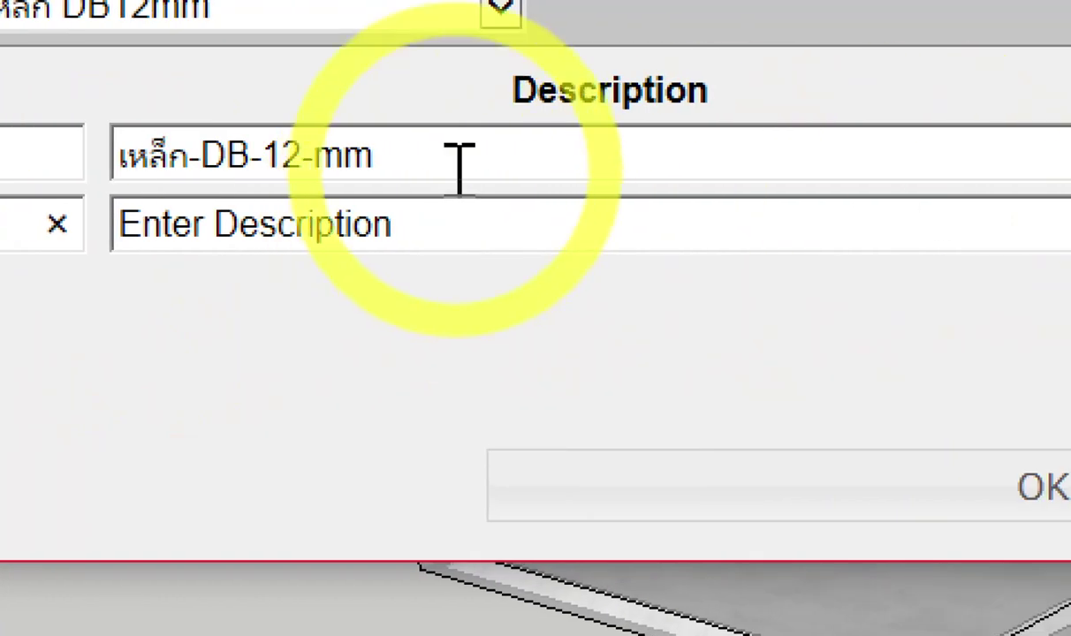
pyautogui.moveTo(459, 168); pyautogui.dragTo(139, 146)
pyautogui.hotkey('ctrl', 'c')
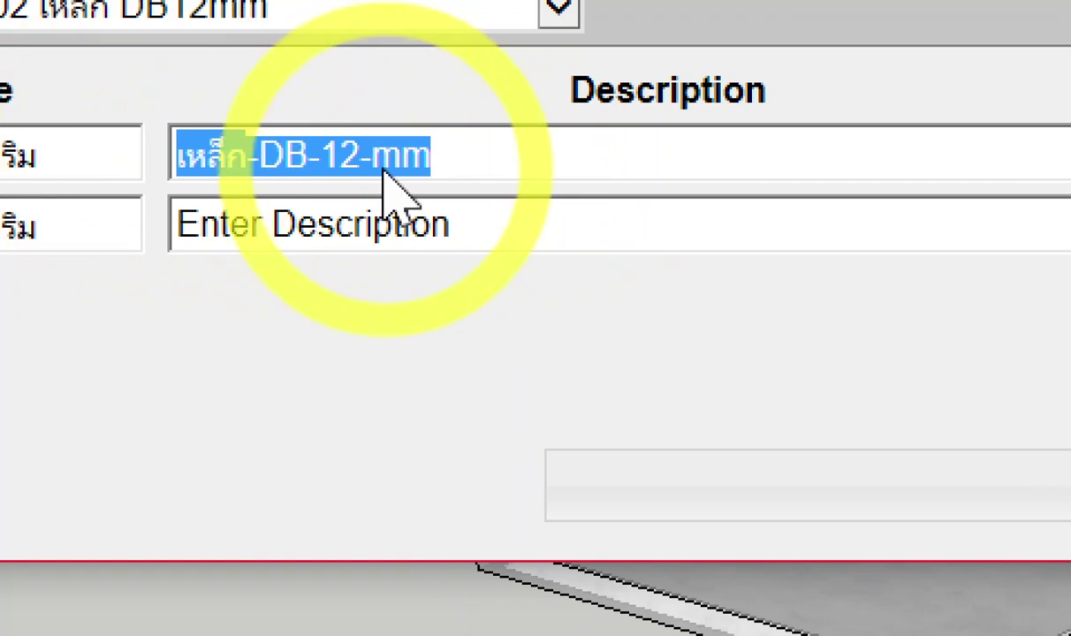
pyautogui.moveTo(521, 221); pyautogui.dragTo(140, 219)
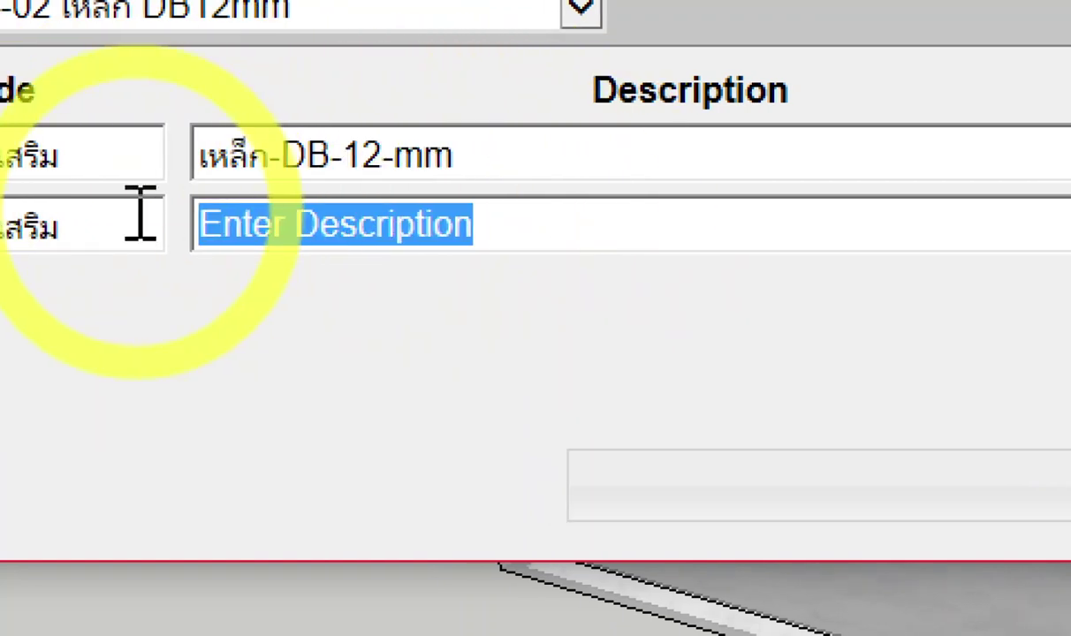
pyautogui.hotkey('ctrl', 'v')
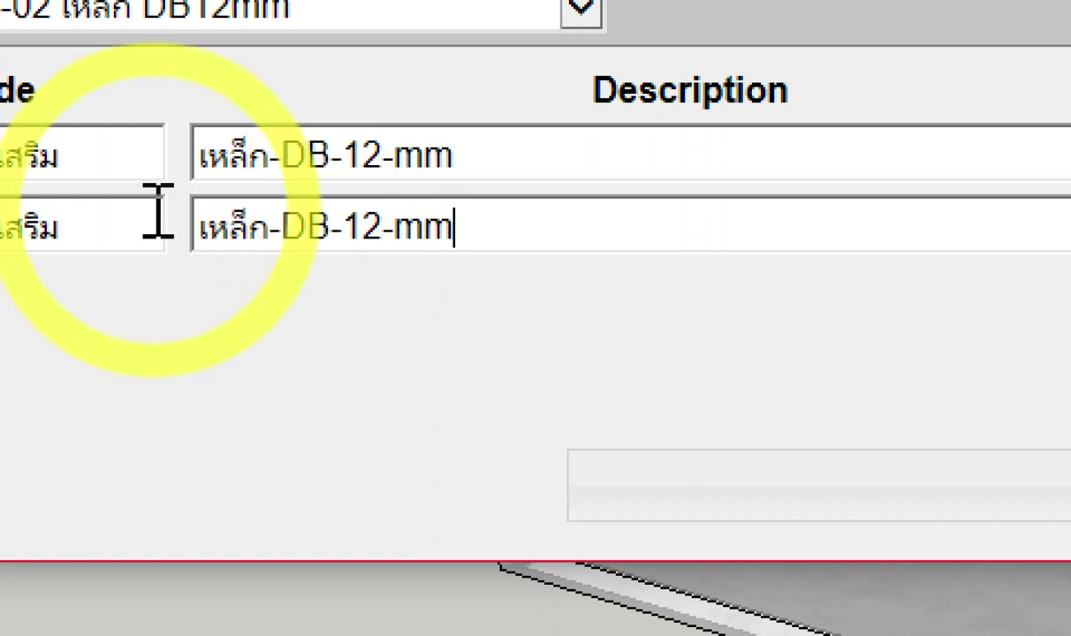
pyautogui.click(206, 227)
pyautogui.write('8jkci')
pyautogui.press('BackSpace')
pyautogui.press('BackSpace')
pyautogui.press('BackSpace')
pyautogui.press('BackSpace')
pyautogui.press('BackSpace')
pyautogui.write('ค่าแรง')
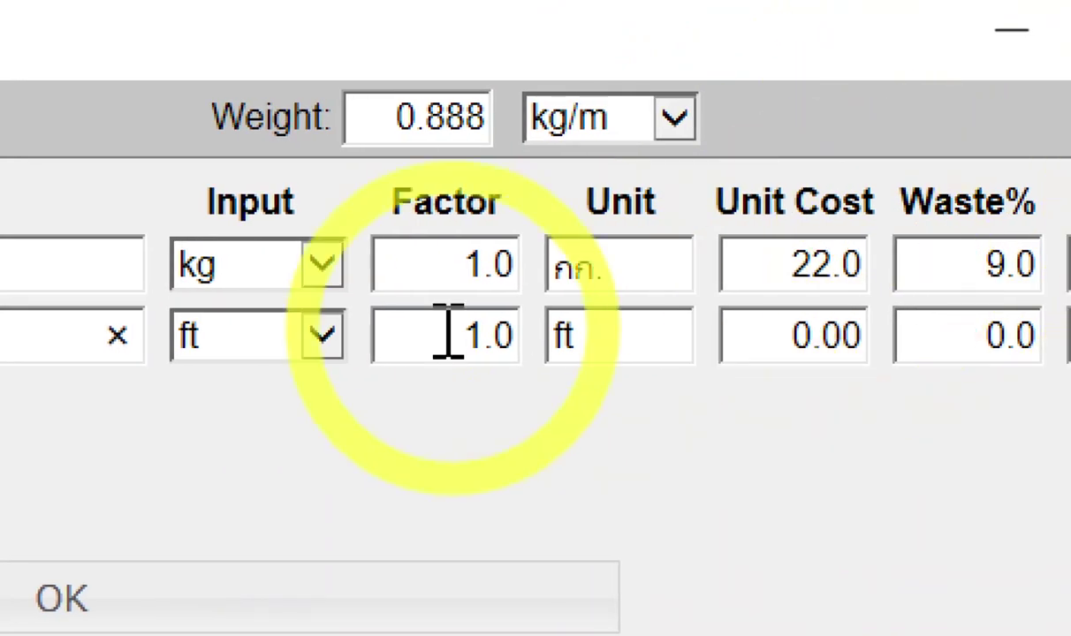
# Set the new item's input to kg, unit กก. and unit cost 3.3, then confirm with OK
pyautogui.click(293, 343)
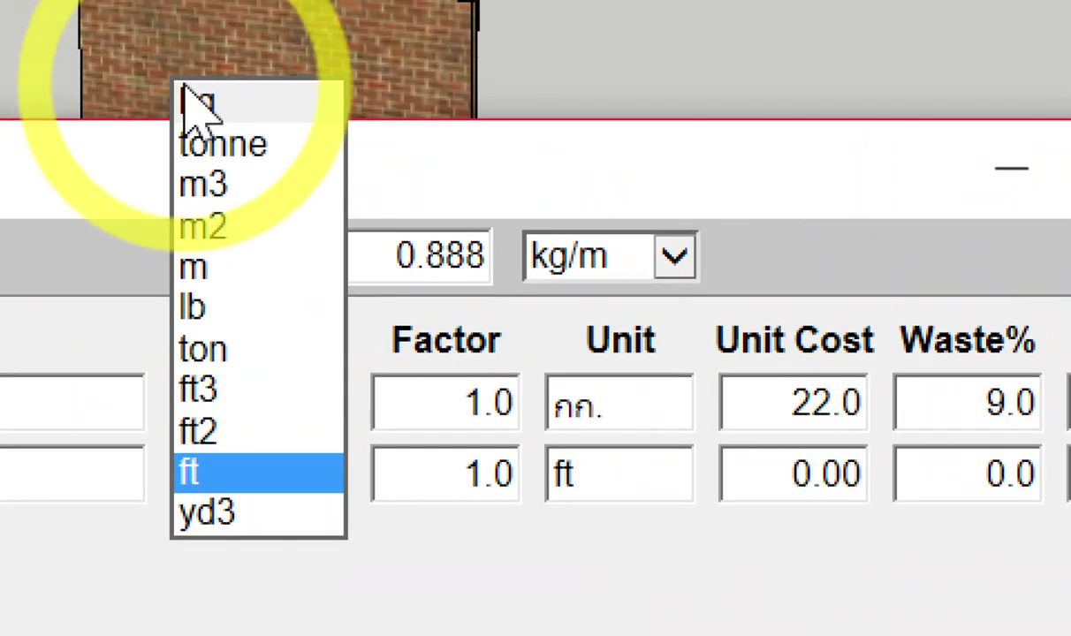
pyautogui.click(198, 103)
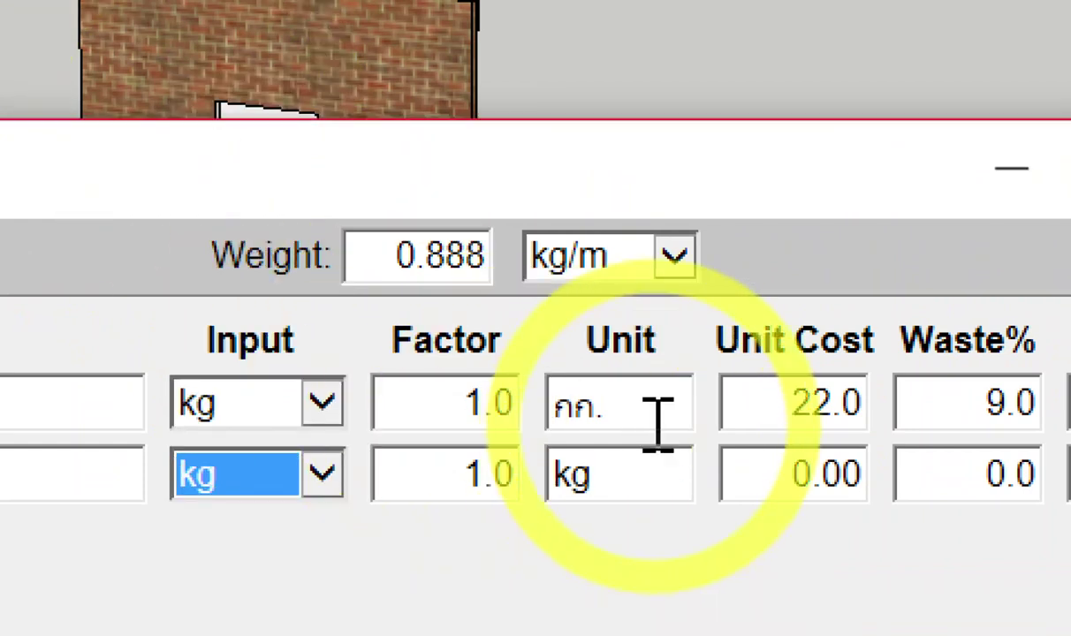
pyautogui.moveTo(657, 415); pyautogui.dragTo(430, 415)
pyautogui.hotkey('ctrl', 'c')
pyautogui.moveTo(694, 477); pyautogui.dragTo(530, 475)
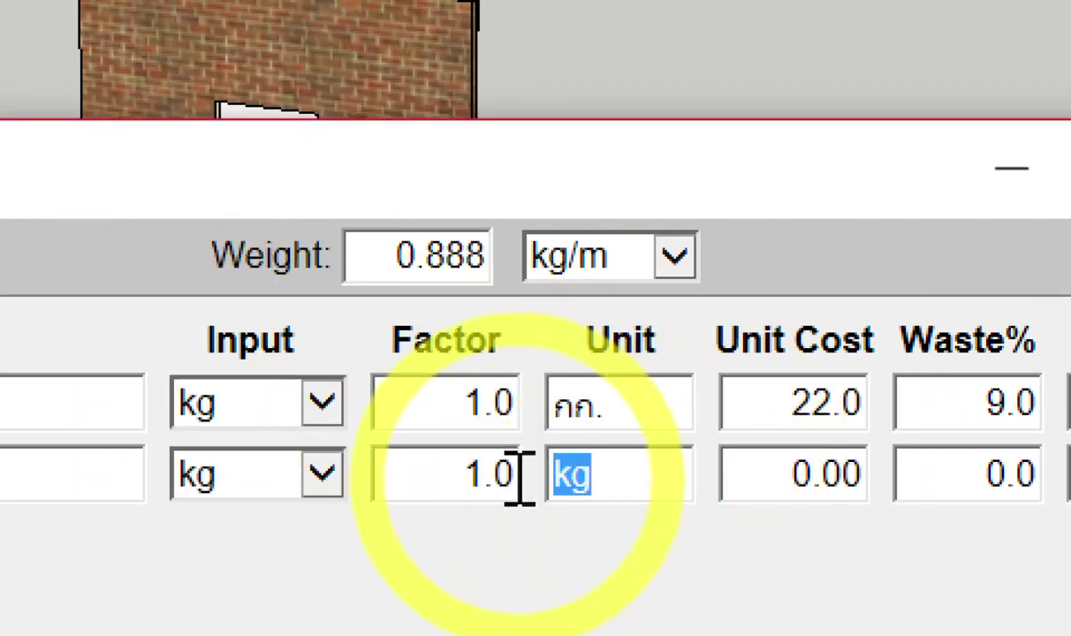
pyautogui.hotkey('ctrl', 'v')
pyautogui.moveTo(575, 362)
pyautogui.mouseDown()
pyautogui.moveTo(616, 349)
pyautogui.moveTo(709, 352)
pyautogui.mouseUp()
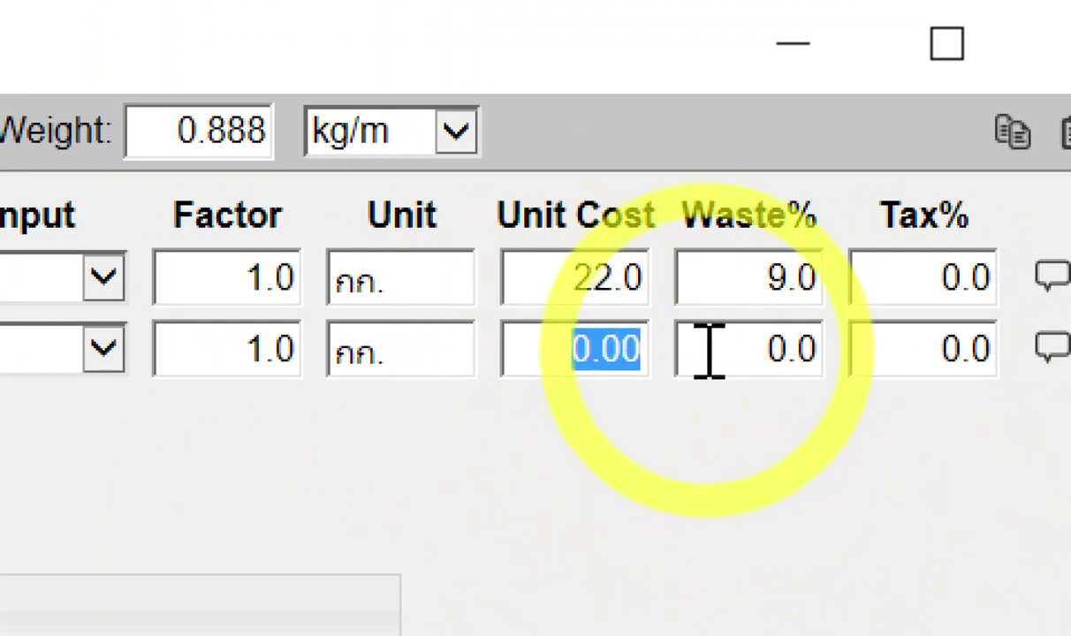
pyautogui.write('-')
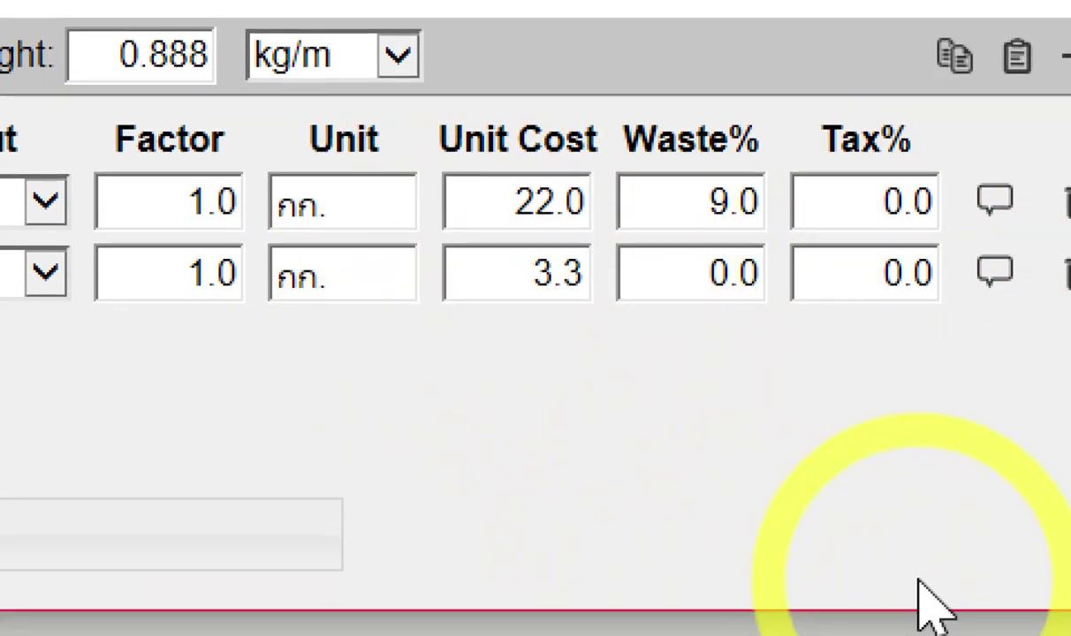
pyautogui.click(918, 579)
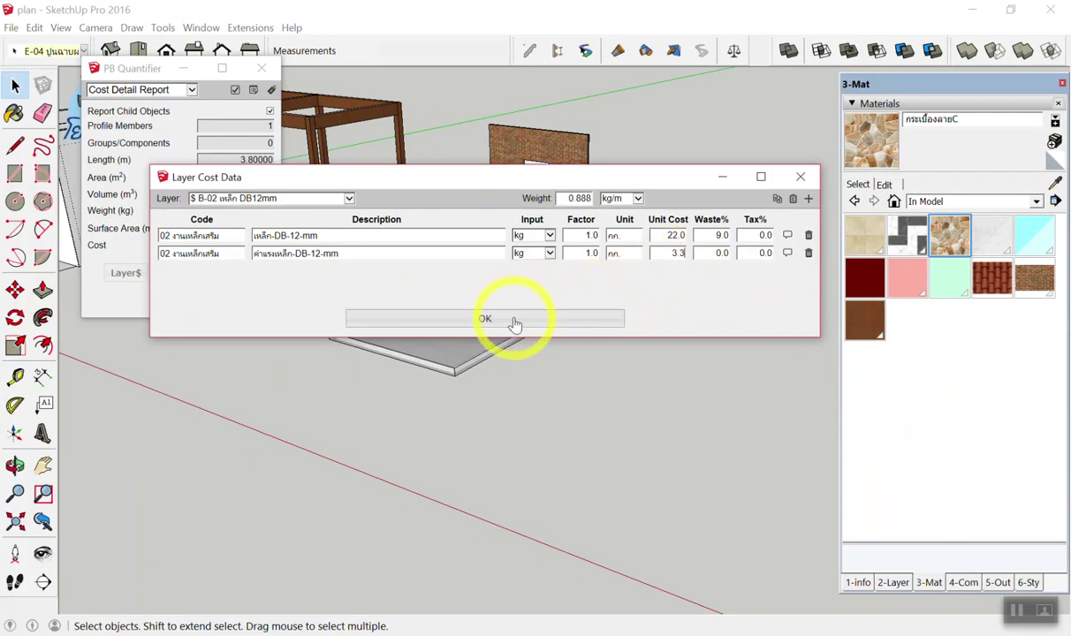
pyautogui.click(515, 320)
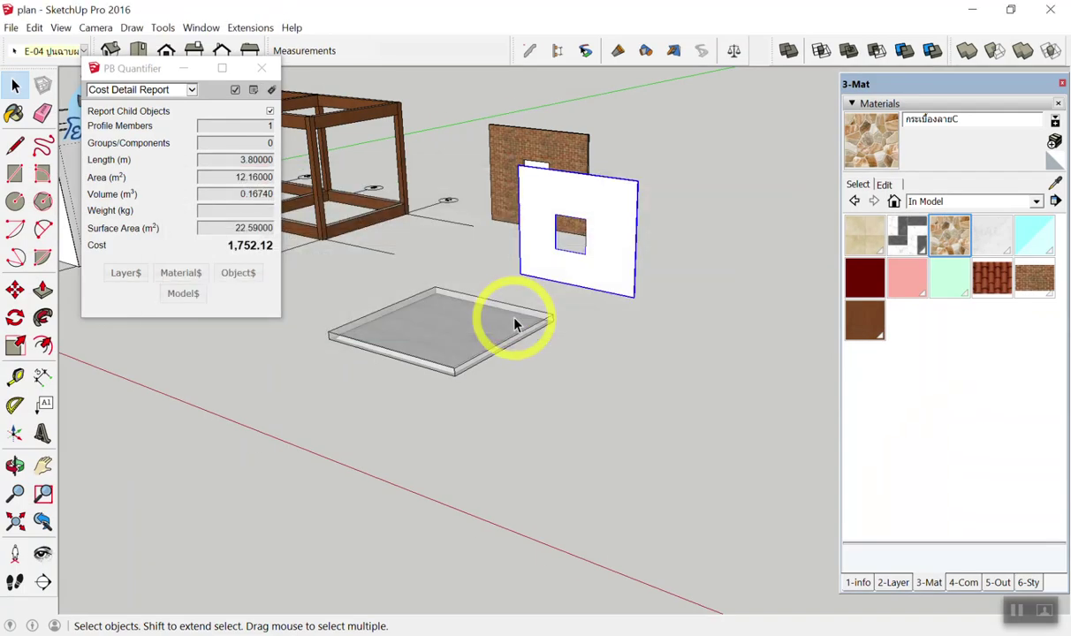
# Orbit and zoom to the rebar model and select the long beam
pyautogui.scroll(-4, 539, 320)
pyautogui.scroll(-4, 609, 322)
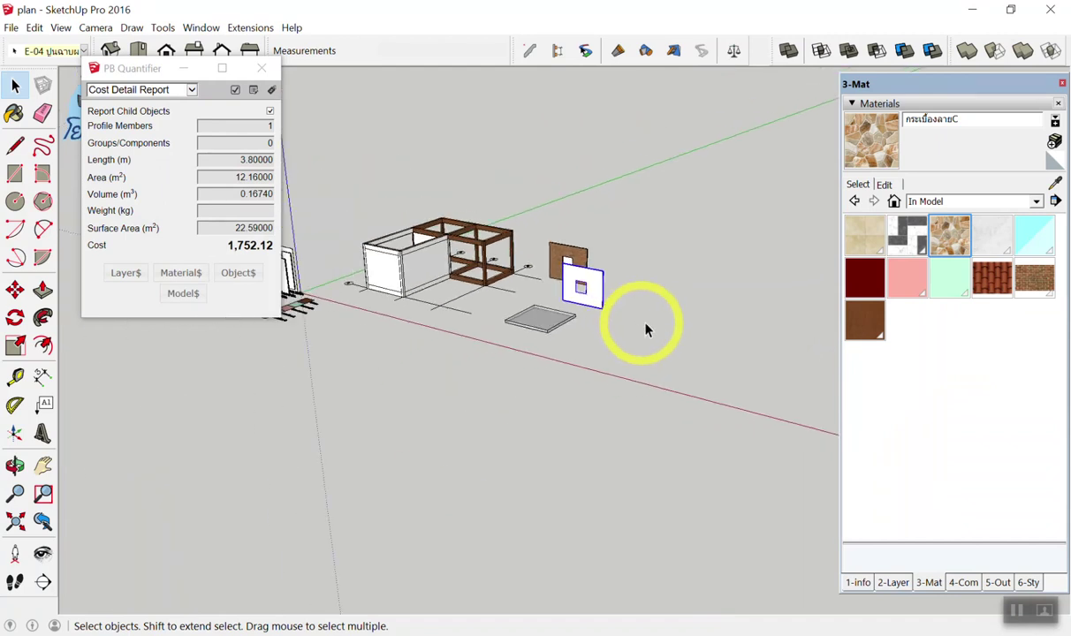
pyautogui.moveTo(605, 304); pyautogui.dragTo(759, 329, button='middle')
pyautogui.scroll(3, 530, 340)
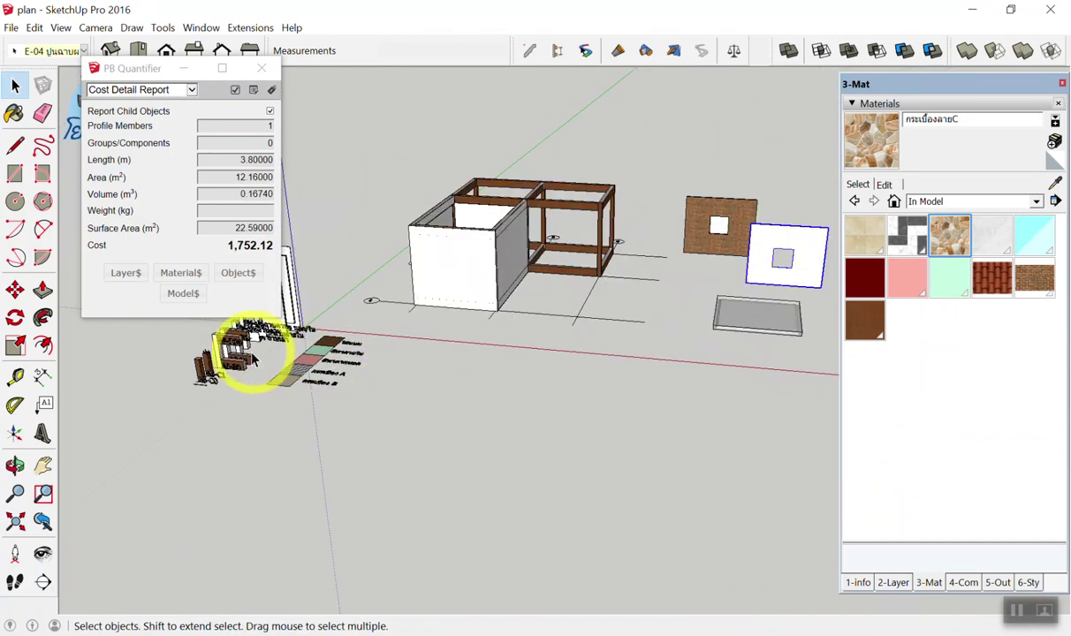
pyautogui.scroll(3, 486, 349)
pyautogui.scroll(2, 354, 346)
pyautogui.scroll(2, 263, 352)
pyautogui.scroll(2, 327, 389)
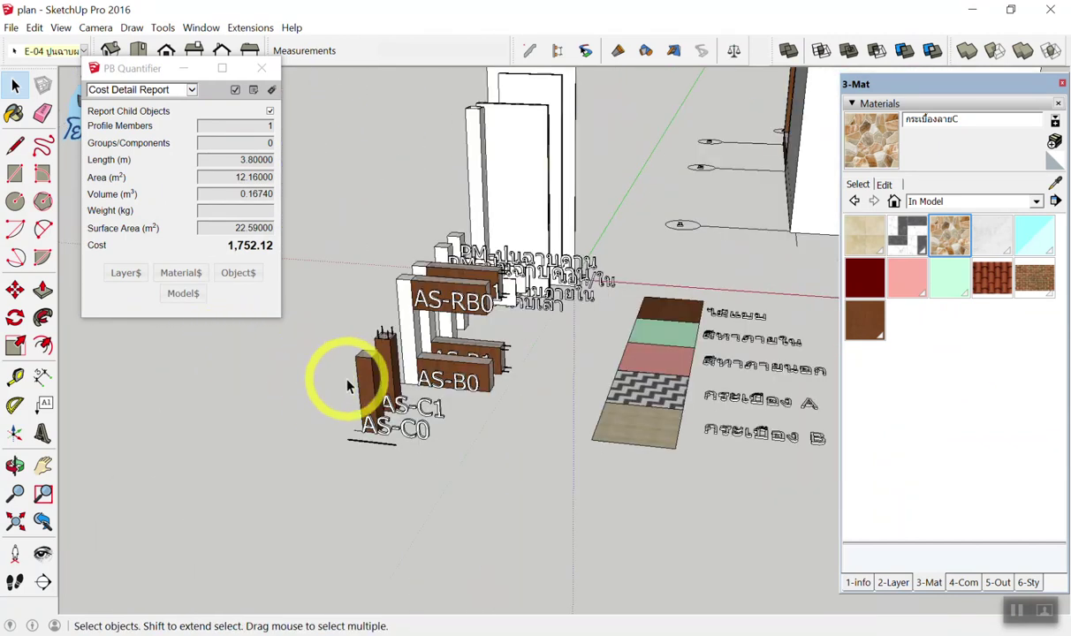
pyautogui.scroll(2, 351, 434)
pyautogui.scroll(2, 382, 410)
pyautogui.scroll(2, 387, 461)
pyautogui.scroll(2, 387, 526)
pyautogui.scroll(3, 364, 570)
pyautogui.scroll(3, 363, 570)
pyautogui.click(431, 403)
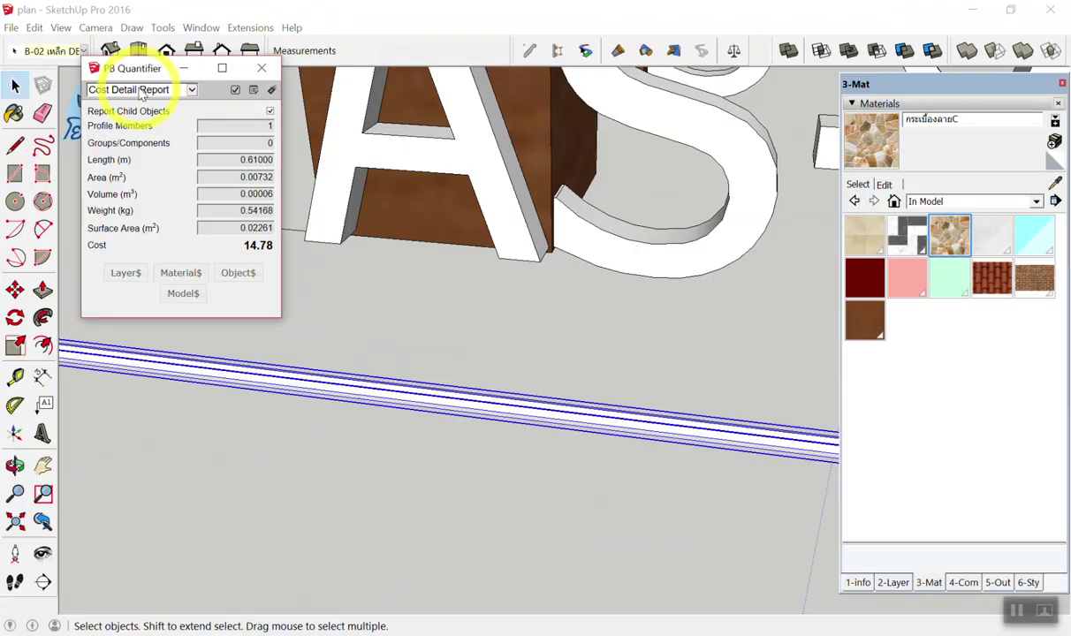
# Inspect the DB12 steel bar's 14.78 cost breakdown in the Cost Inspector, then move it aside
pyautogui.click(161, 89)
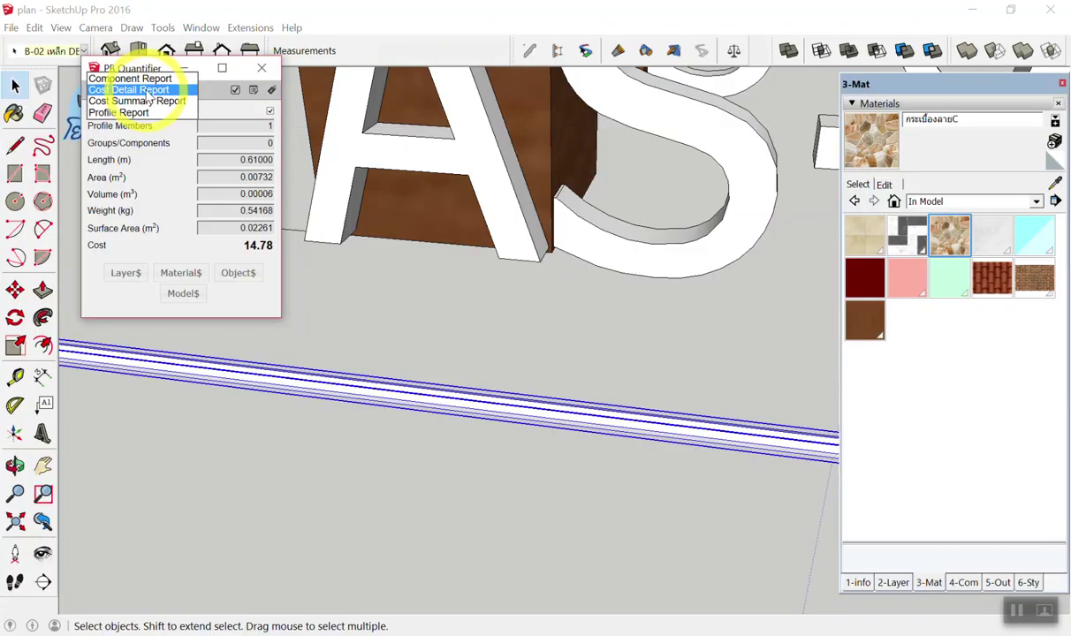
pyautogui.click(270, 90)
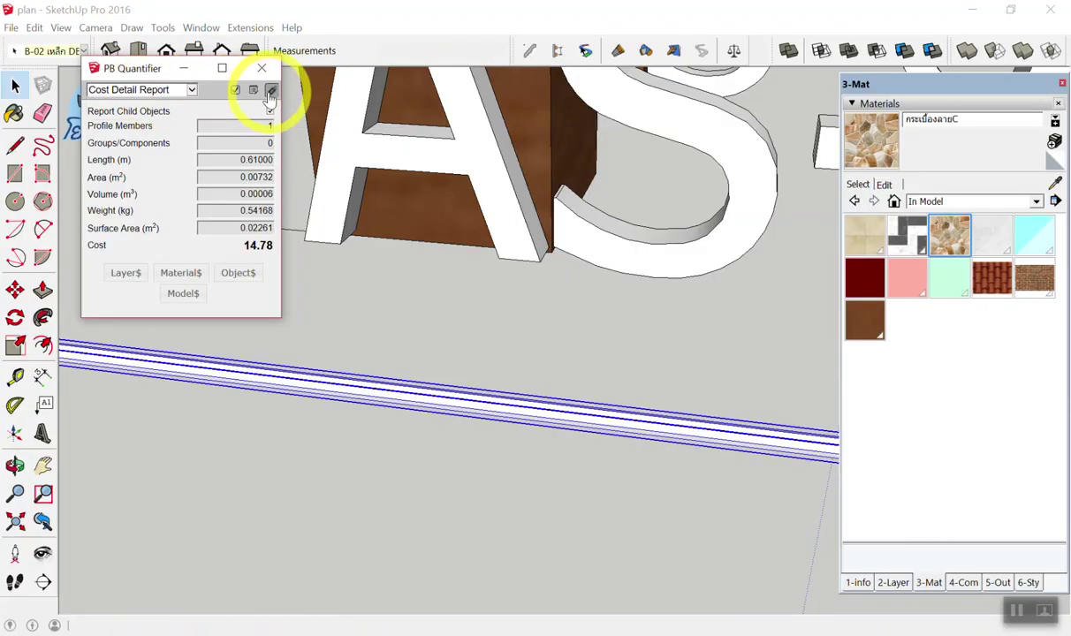
pyautogui.click(270, 89)
pyautogui.click(323, 375)
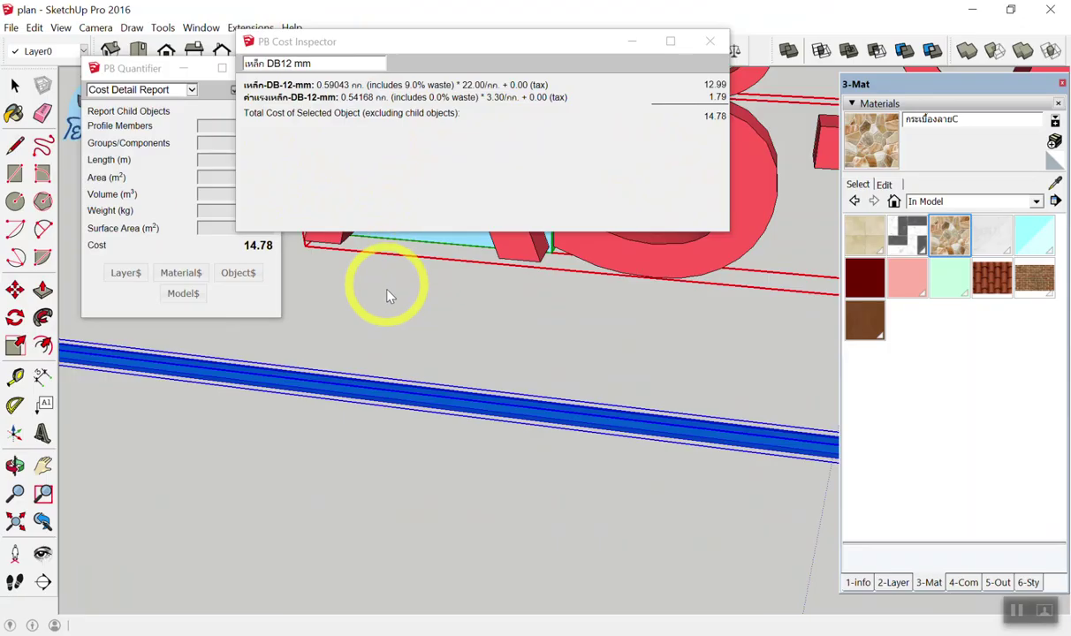
pyautogui.click(419, 351)
pyautogui.scroll(-3, 420, 350)
pyautogui.scroll(-1, 424, 352)
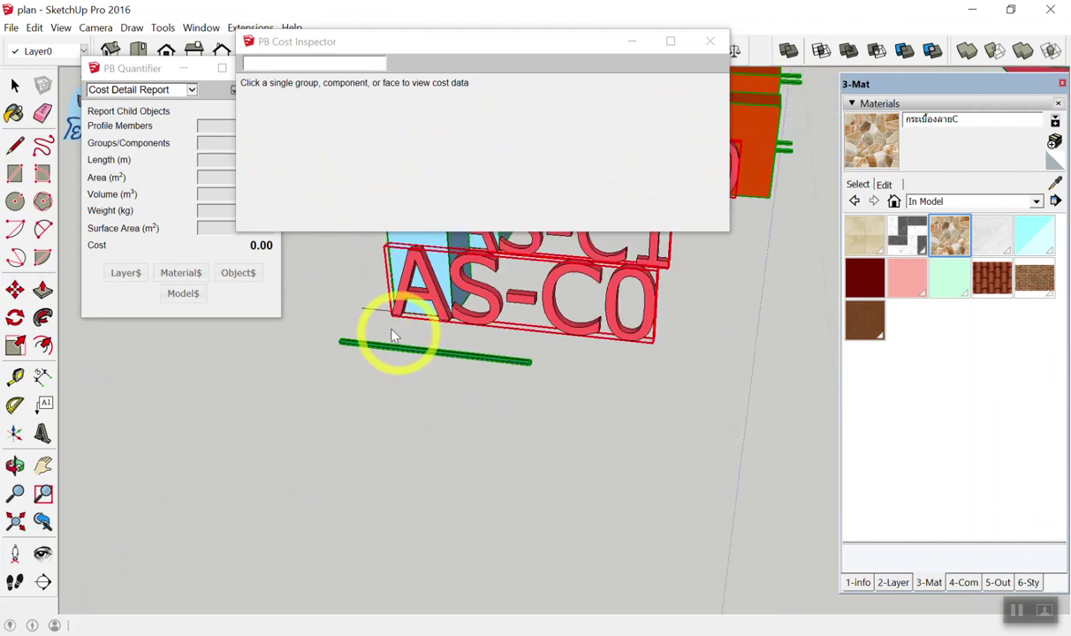
pyautogui.scroll(1, 424, 352)
pyautogui.moveTo(543, 46)
pyautogui.mouseDown()
pyautogui.moveTo(745, 170)
pyautogui.moveTo(864, 208)
pyautogui.mouseUp()
# In Profile Builder 2, load the DB12 profile from the existing bar and build a new 1 m bar
pyautogui.click(529, 50)
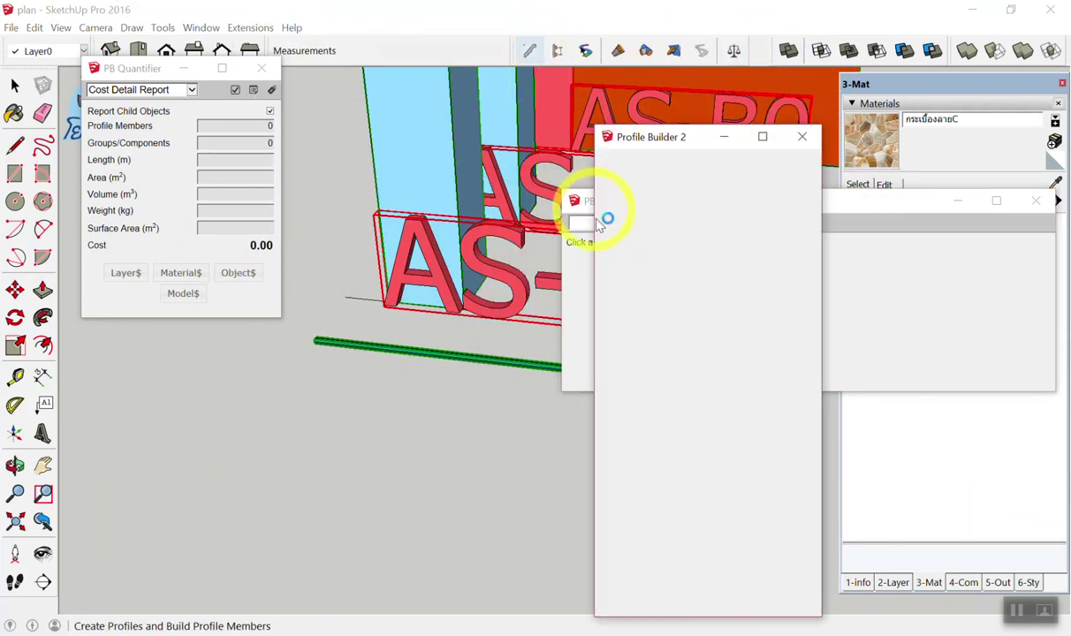
pyautogui.click(424, 349)
pyautogui.click(630, 404)
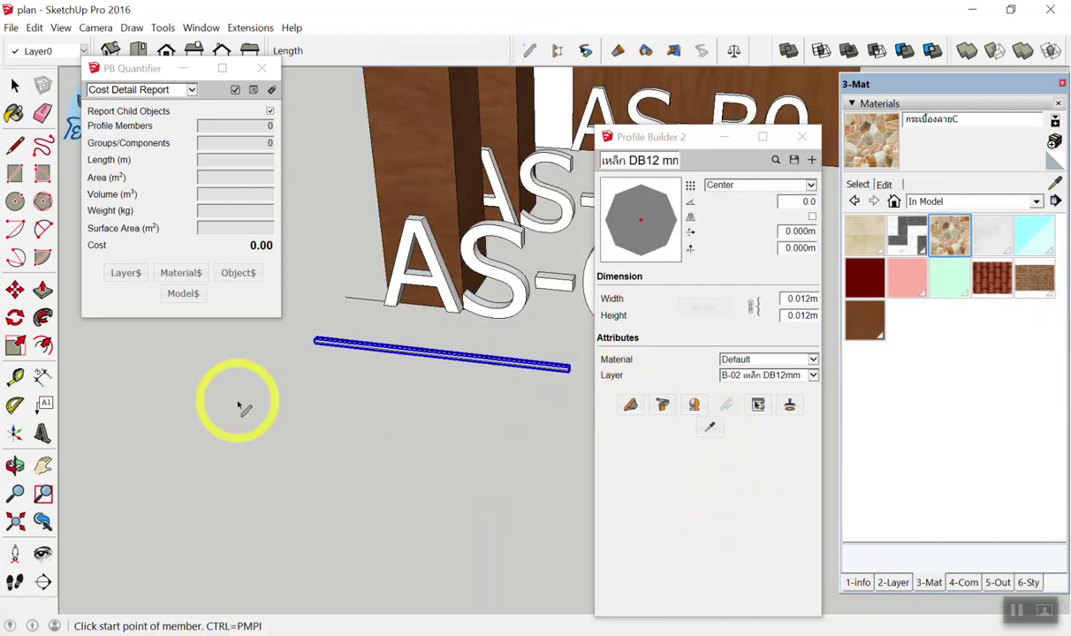
pyautogui.click(236, 401)
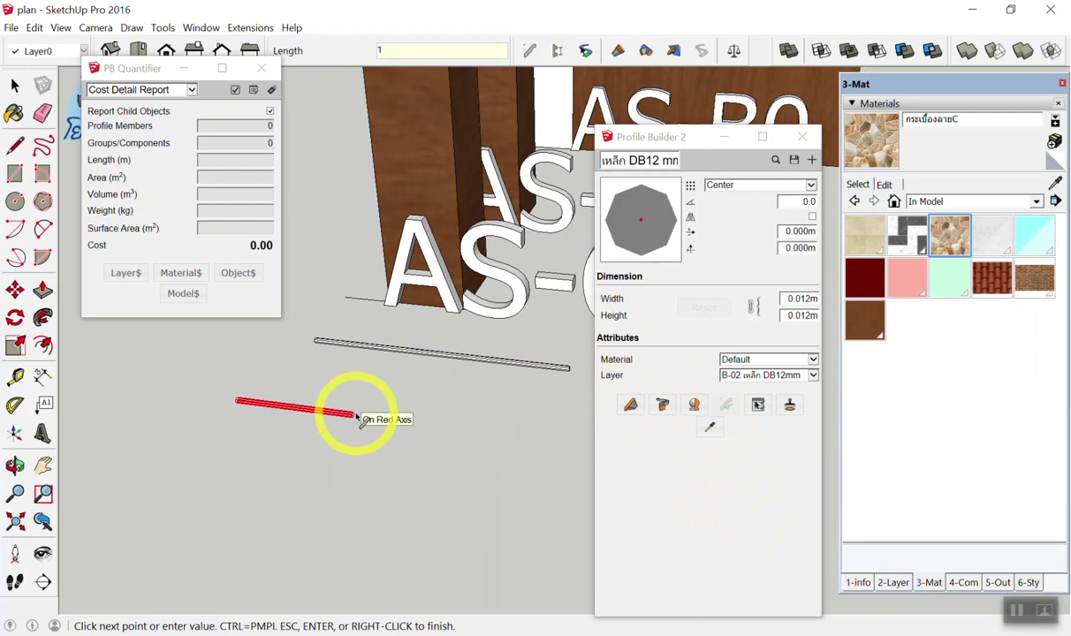
pyautogui.doubleClick(357, 415)
# Select the new bar and show its 24.22 breakdown in the Cost Inspector
pyautogui.moveTo(335, 419); pyautogui.dragTo(223, 434, button='middle')
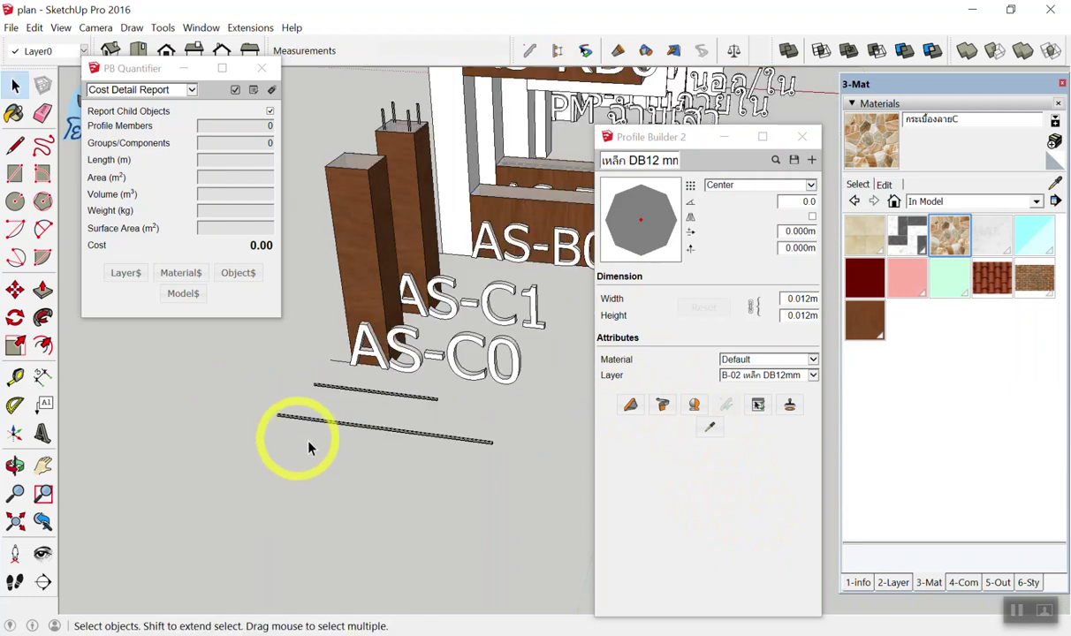
pyautogui.scroll(3, 373, 448)
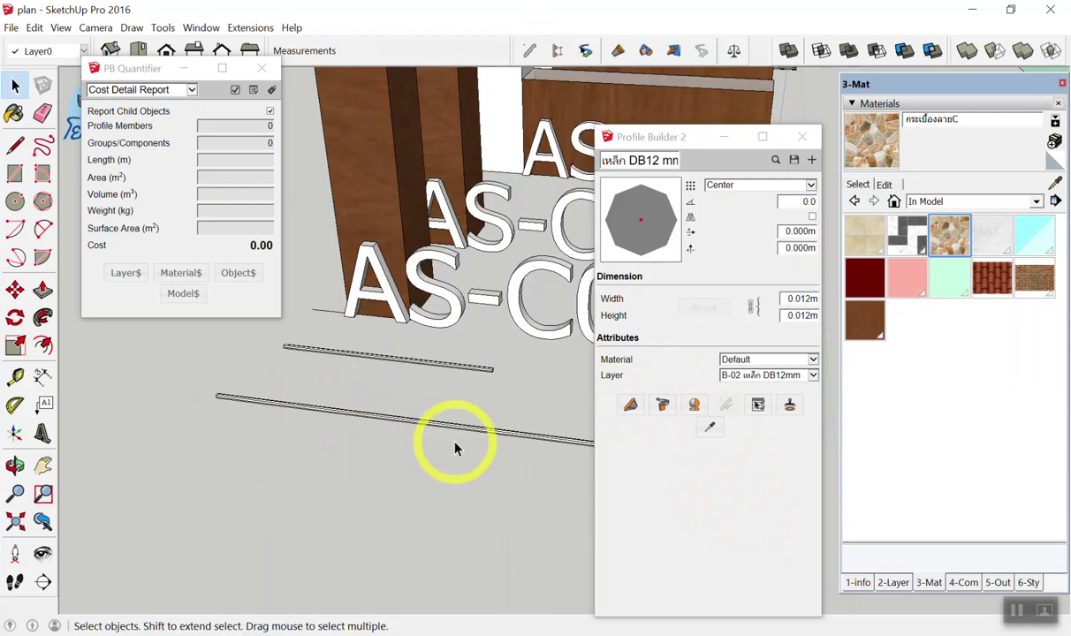
pyautogui.moveTo(469, 412); pyautogui.dragTo(439, 433)
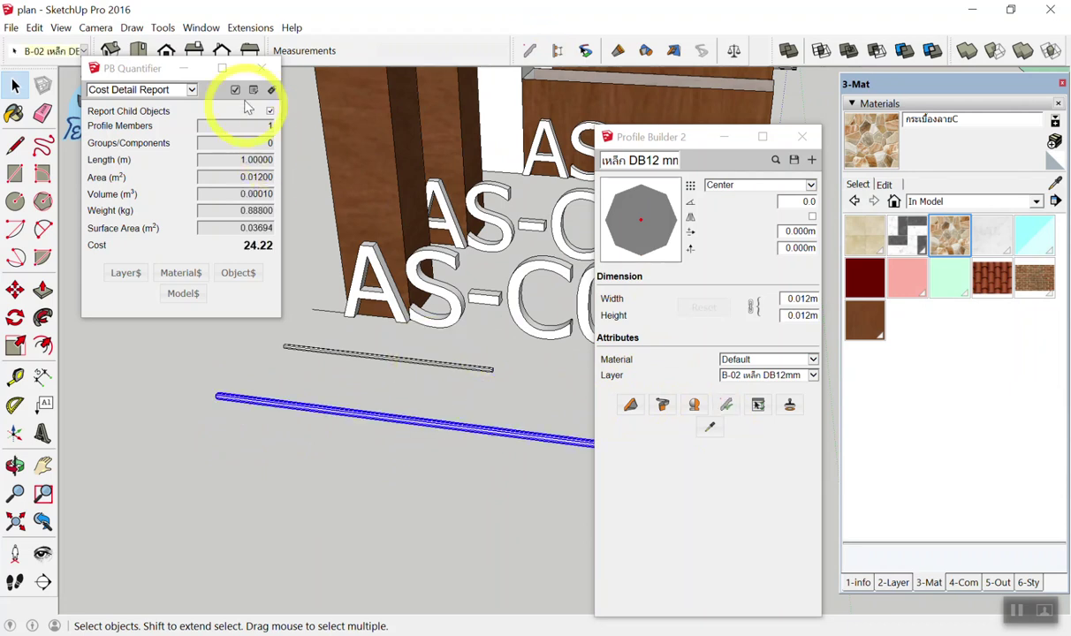
pyautogui.click(271, 89)
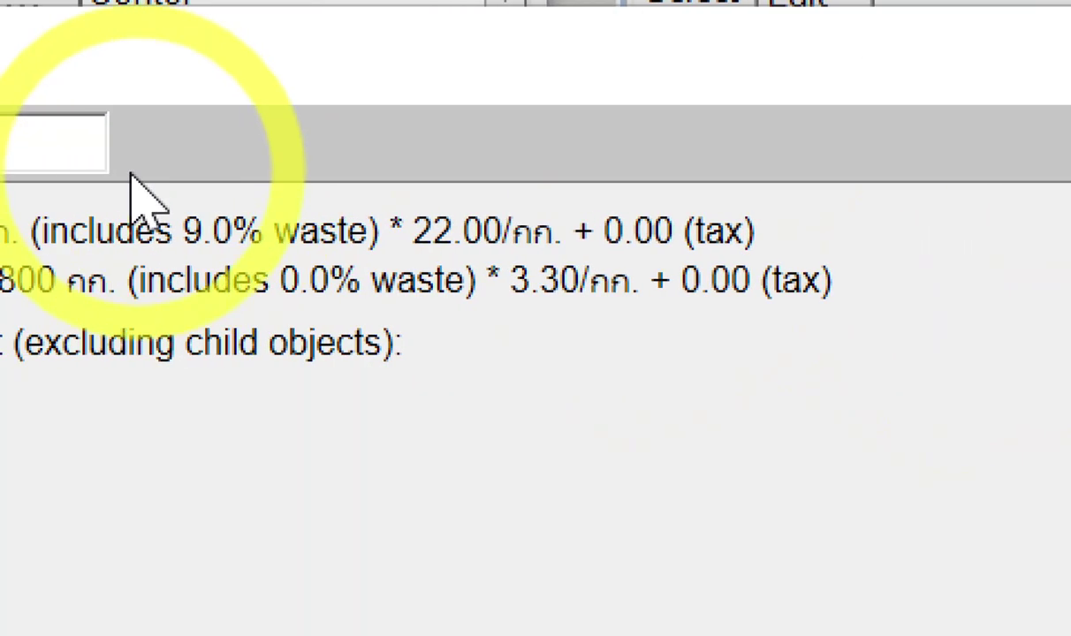
# Highlight the 9.0% waste, 0.96792 steel quantity and cost figures, then close the Cost Inspector
pyautogui.moveTo(356, 231); pyautogui.dragTo(430, 232)
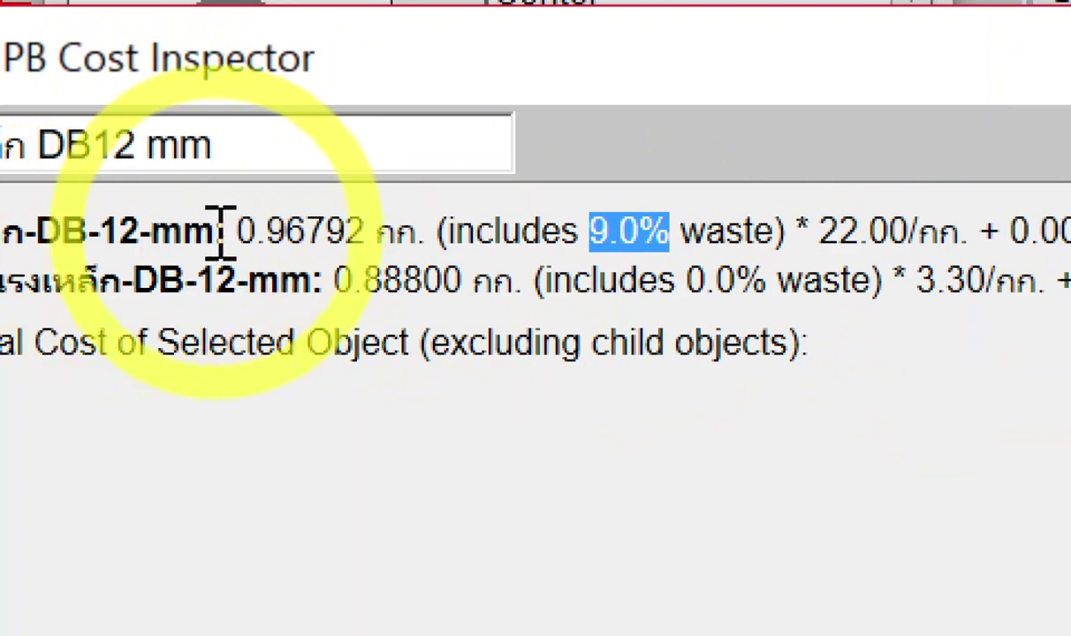
pyautogui.moveTo(256, 231); pyautogui.dragTo(344, 232)
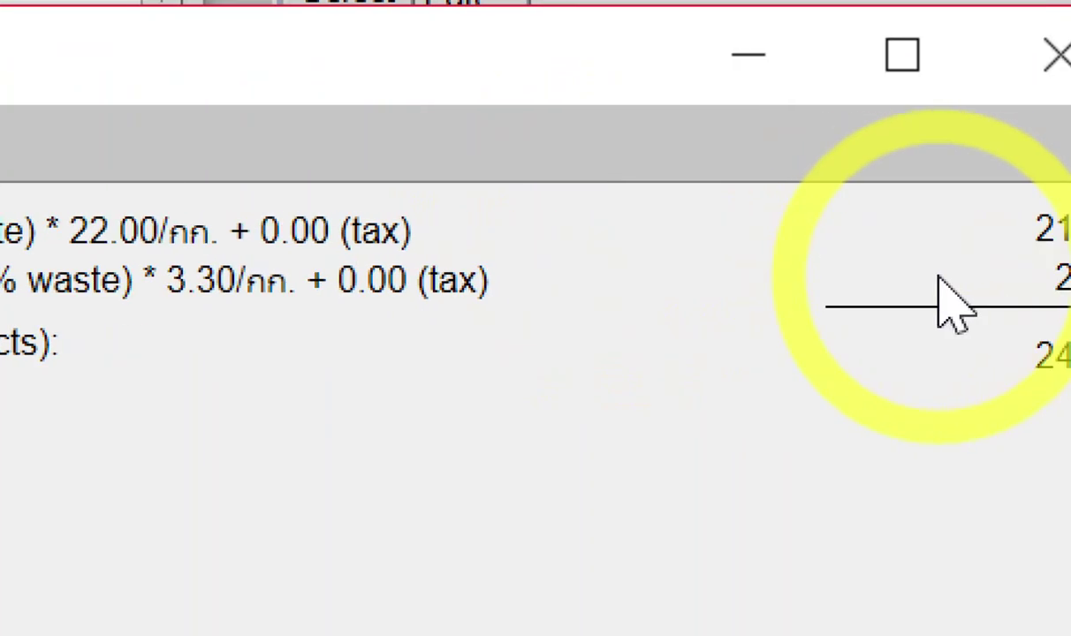
pyautogui.doubleClick(923, 232)
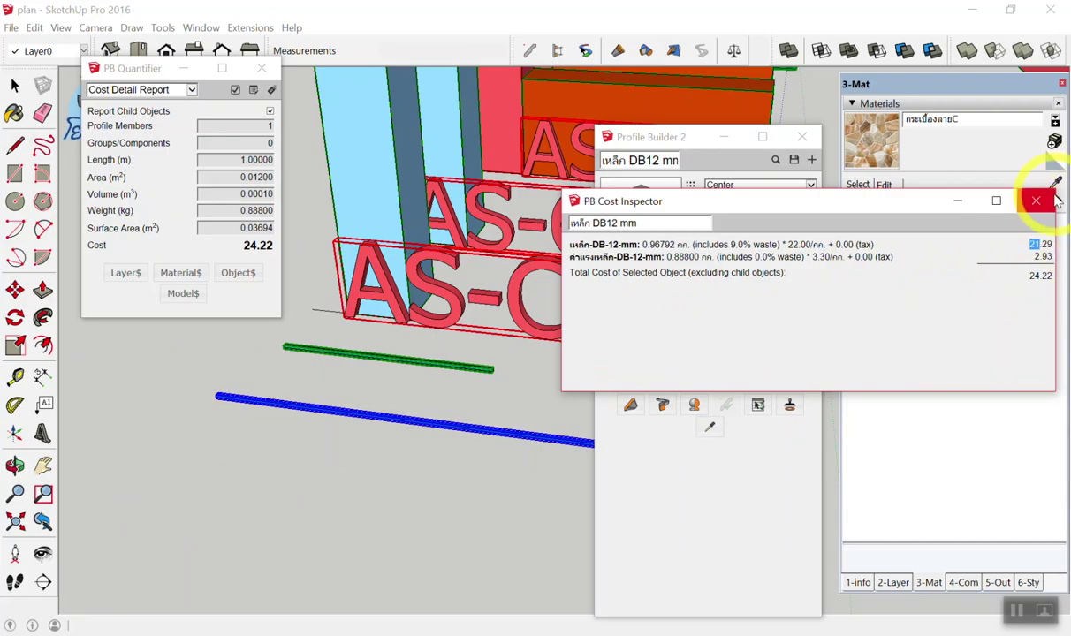
pyautogui.click(1051, 200)
pyautogui.click(367, 422)
pyautogui.scroll(3, 343, 440)
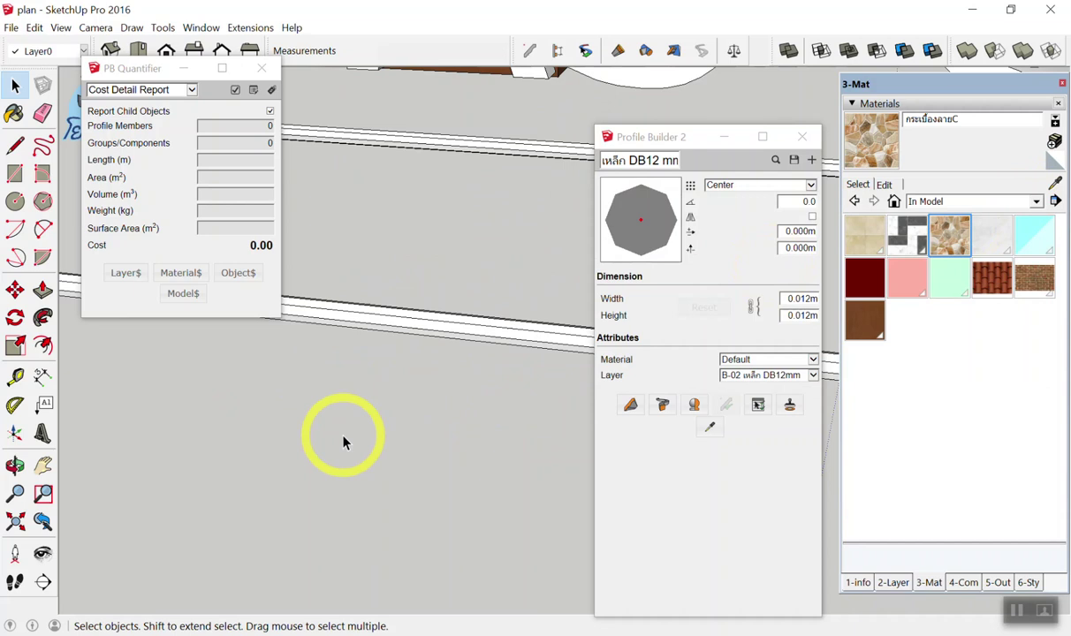
pyautogui.moveTo(343, 442); pyautogui.dragTo(444, 407, button='middle')
pyautogui.scroll(-3, 432, 397)
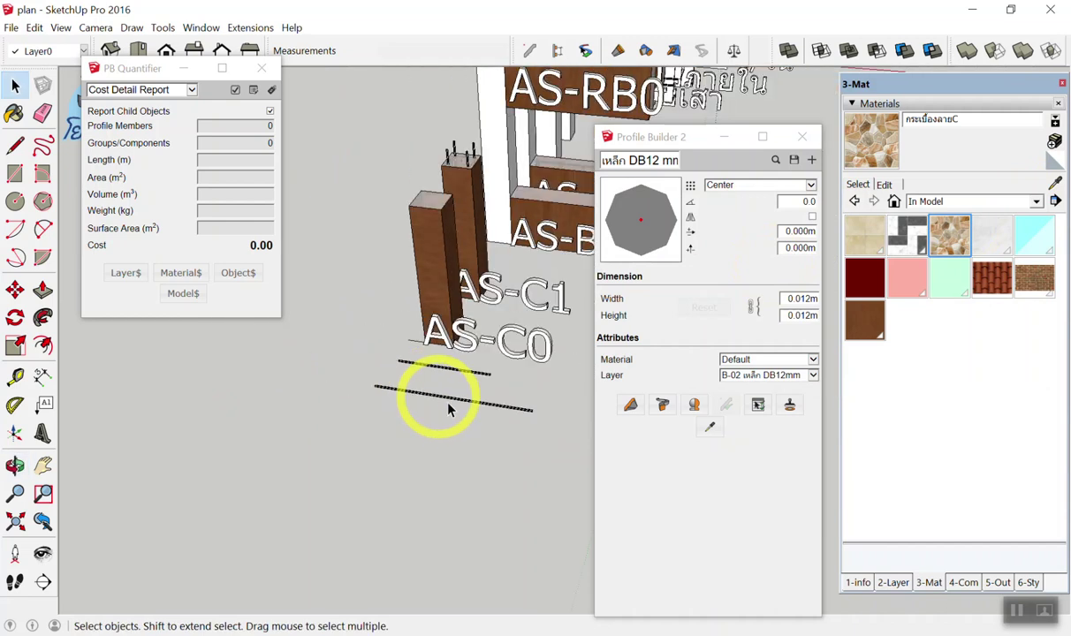
pyautogui.scroll(4, 406, 397)
# Reposition the Profile Builder window to uncover the material swatches
pyautogui.moveTo(671, 137); pyautogui.dragTo(888, 135)
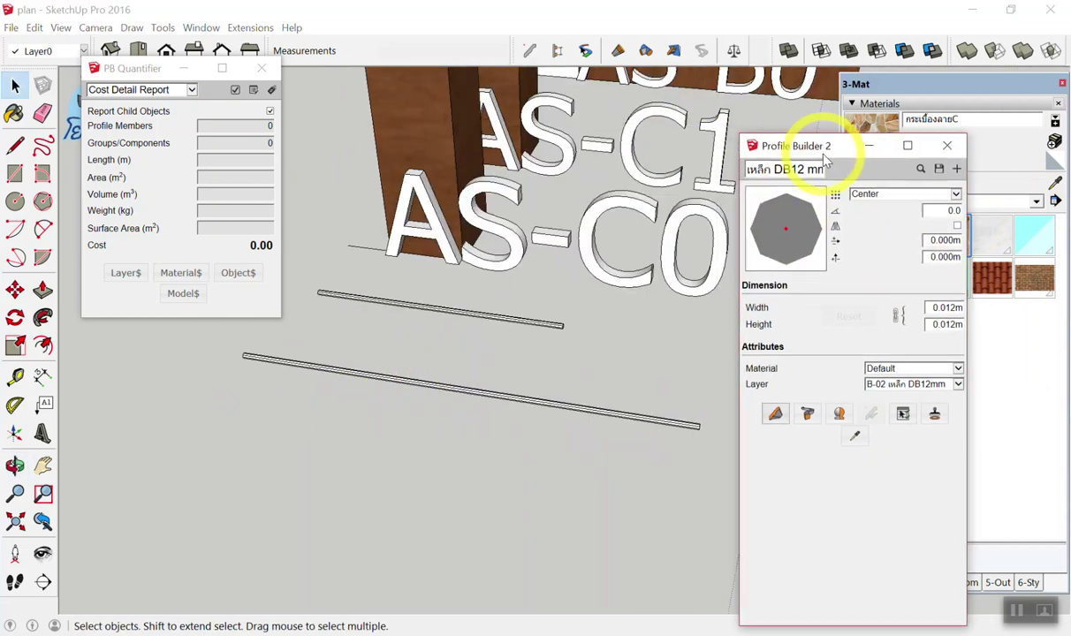
pyautogui.moveTo(495, 191); pyautogui.dragTo(495, 287, button='middle')
pyautogui.scroll(-3, 422, 304)
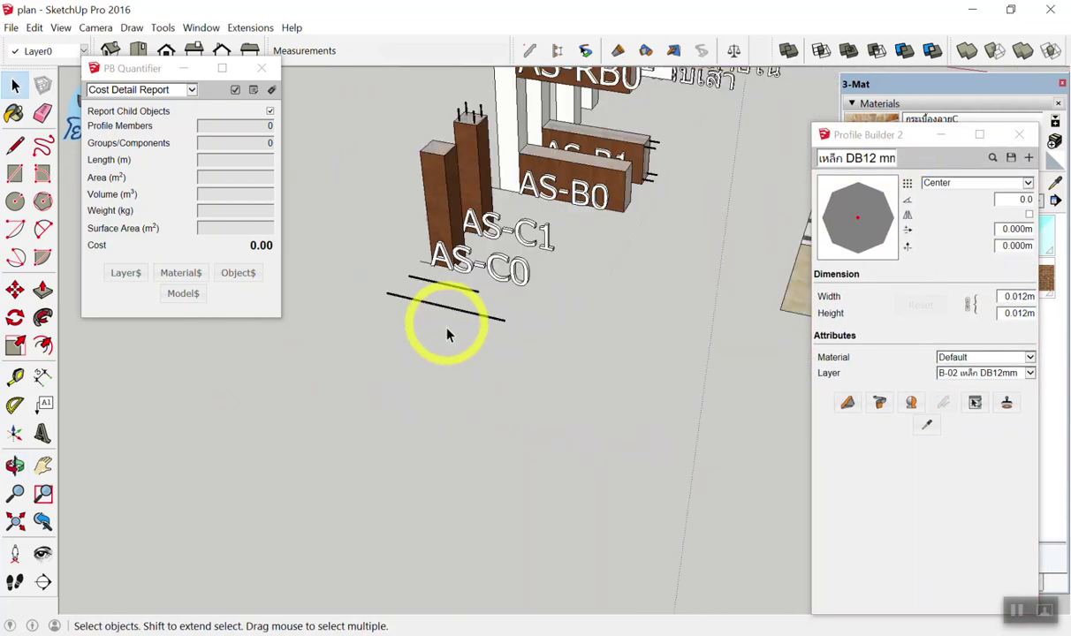
pyautogui.scroll(-3, 415, 320)
pyautogui.scroll(1, 409, 302)
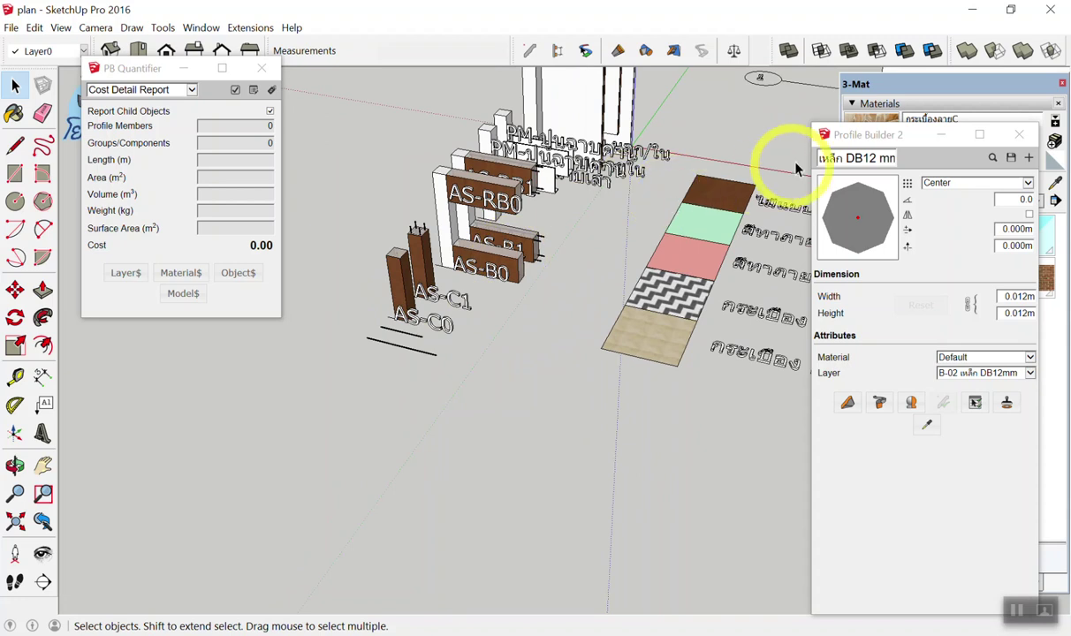
pyautogui.moveTo(860, 141)
pyautogui.mouseDown()
pyautogui.moveTo(735, 137)
pyautogui.moveTo(300, 83)
pyautogui.mouseUp()
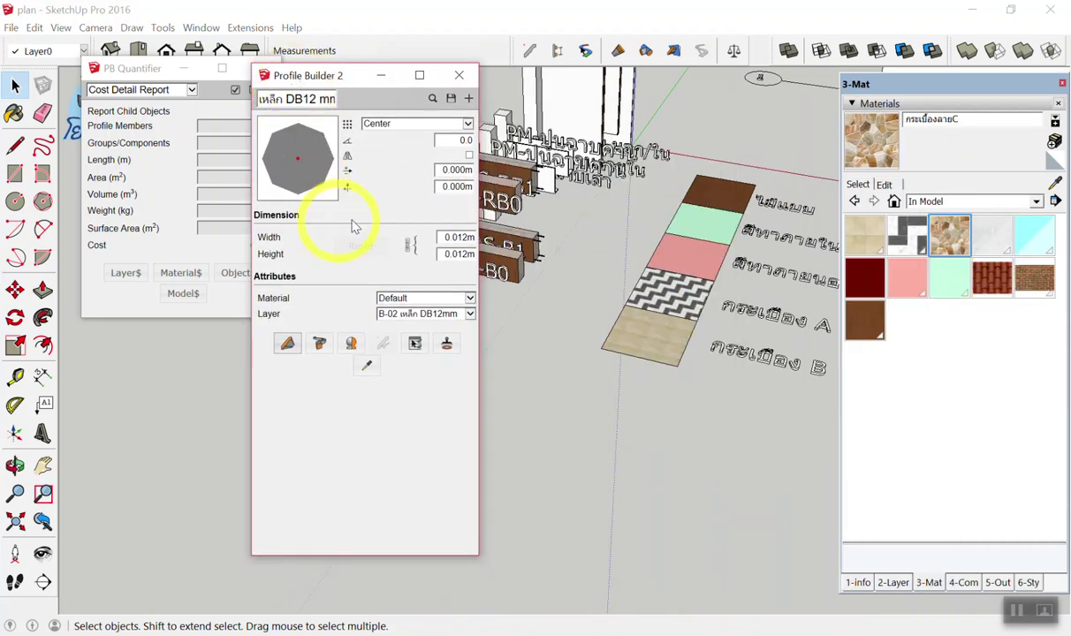
# Browse the B-02 DB12mm layer cost data, confirm with OK, and close Profile Builder 2
pyautogui.click(126, 279)
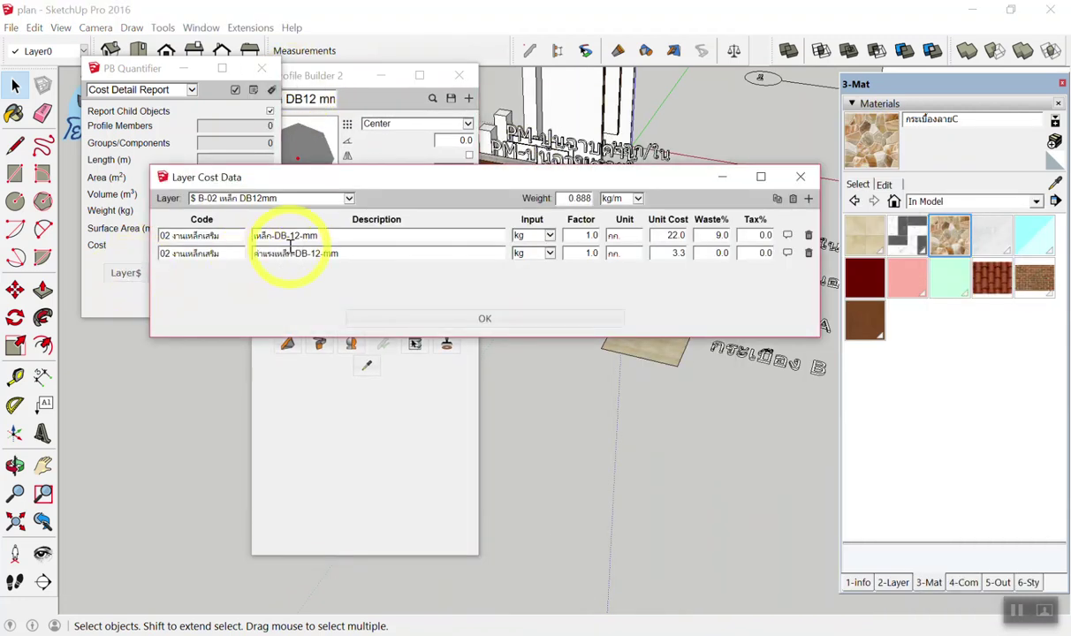
pyautogui.click(220, 200)
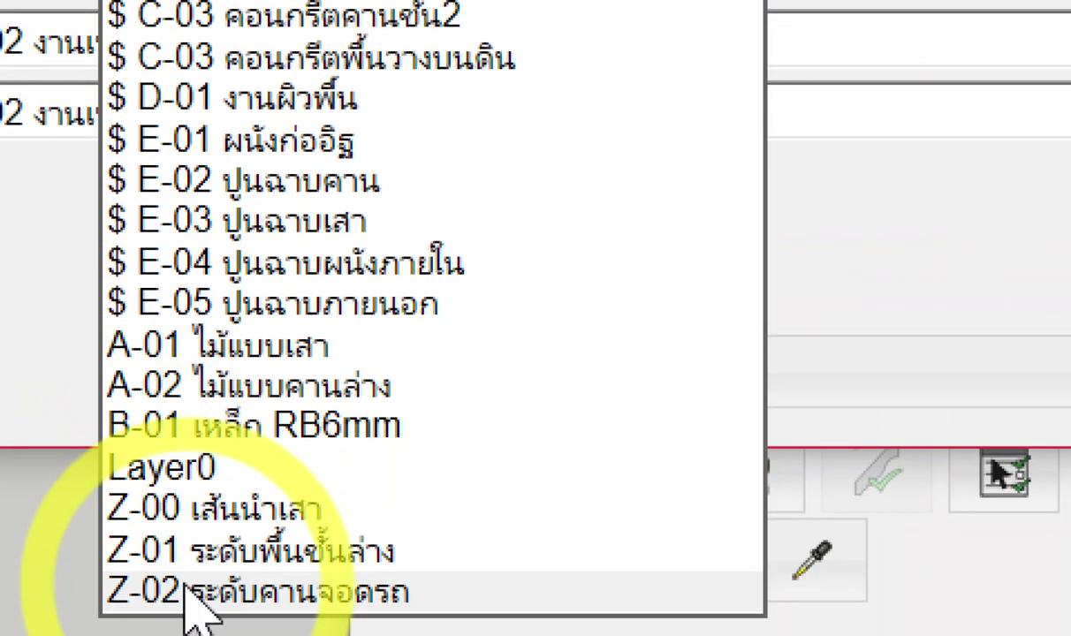
pyautogui.click(195, 565)
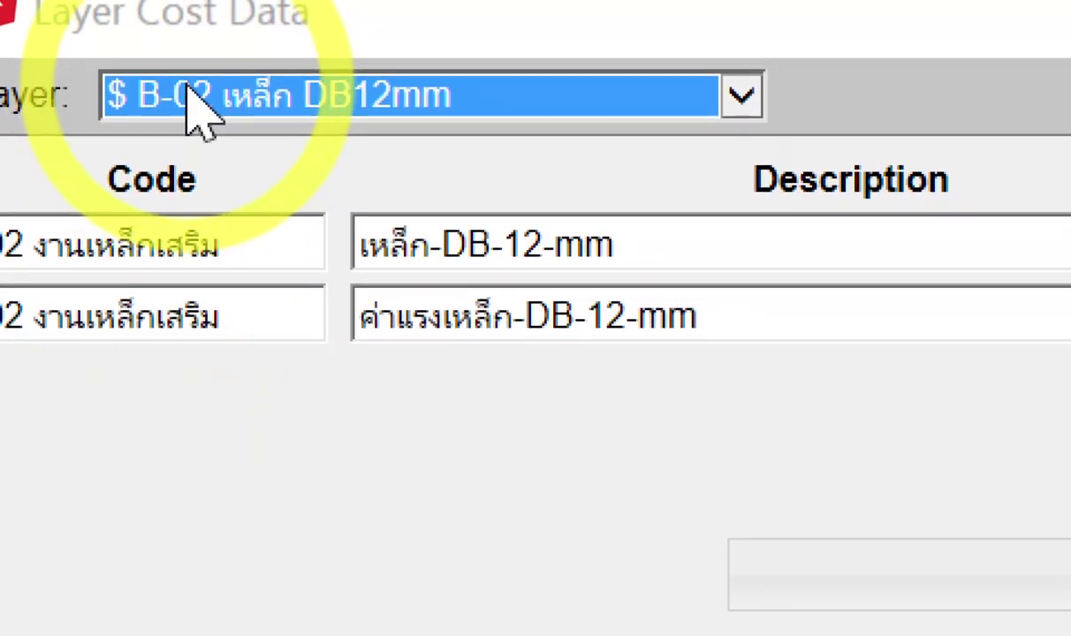
pyautogui.click(194, 101)
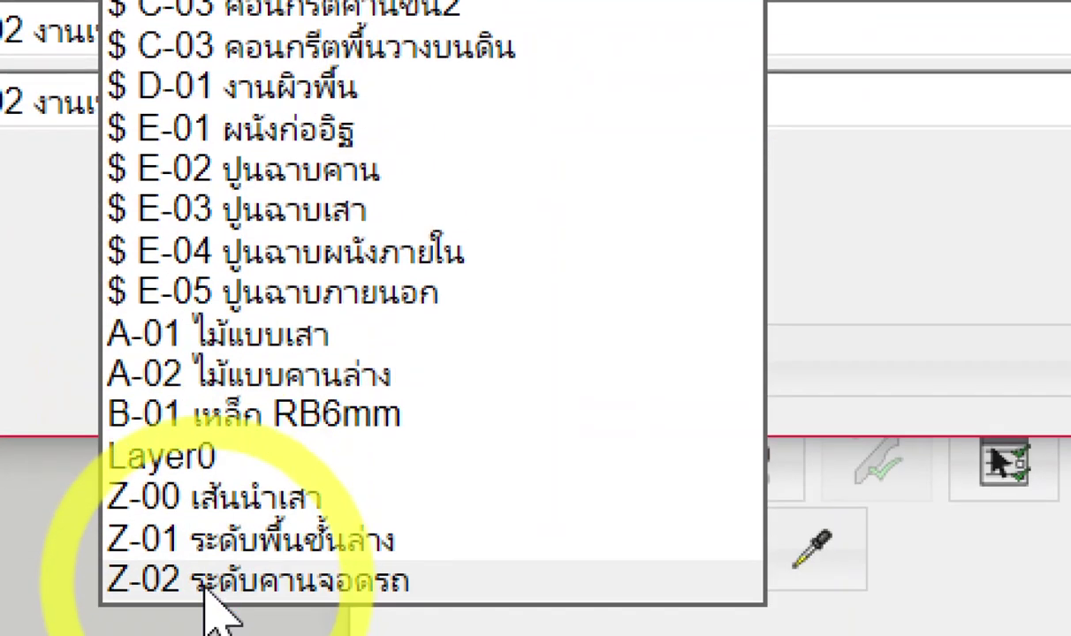
pyautogui.click(214, 465)
pyautogui.click(283, 44)
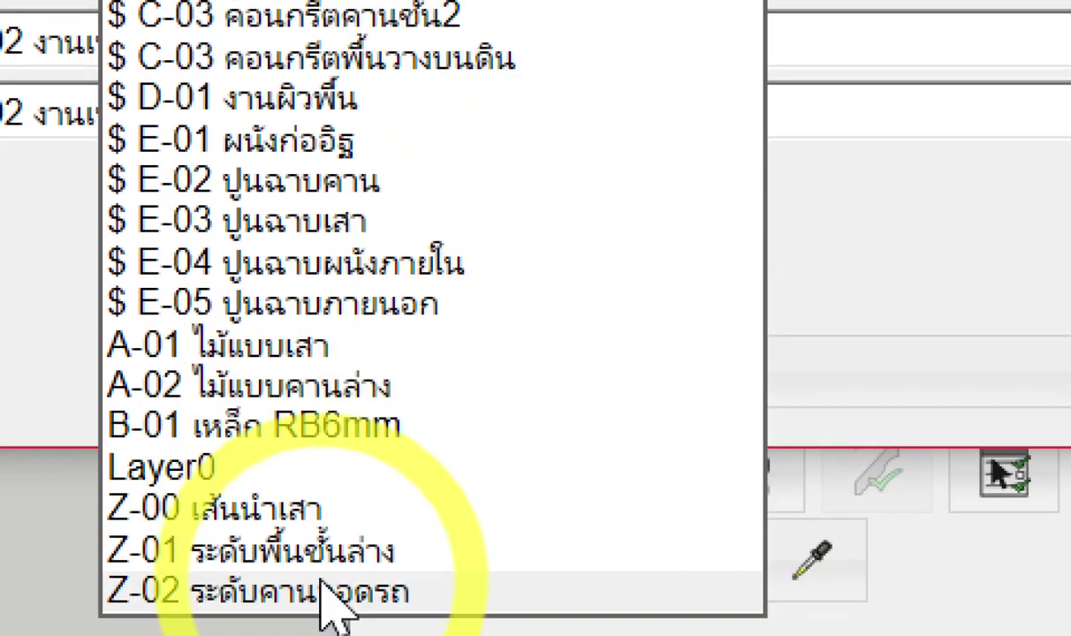
pyautogui.click(329, 600)
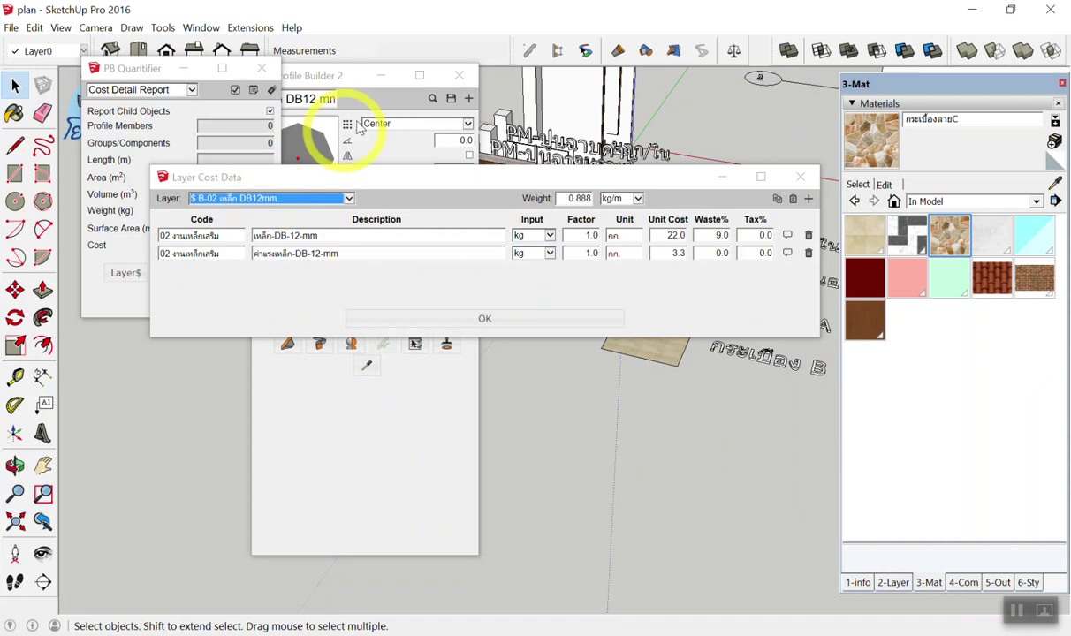
pyautogui.click(801, 179)
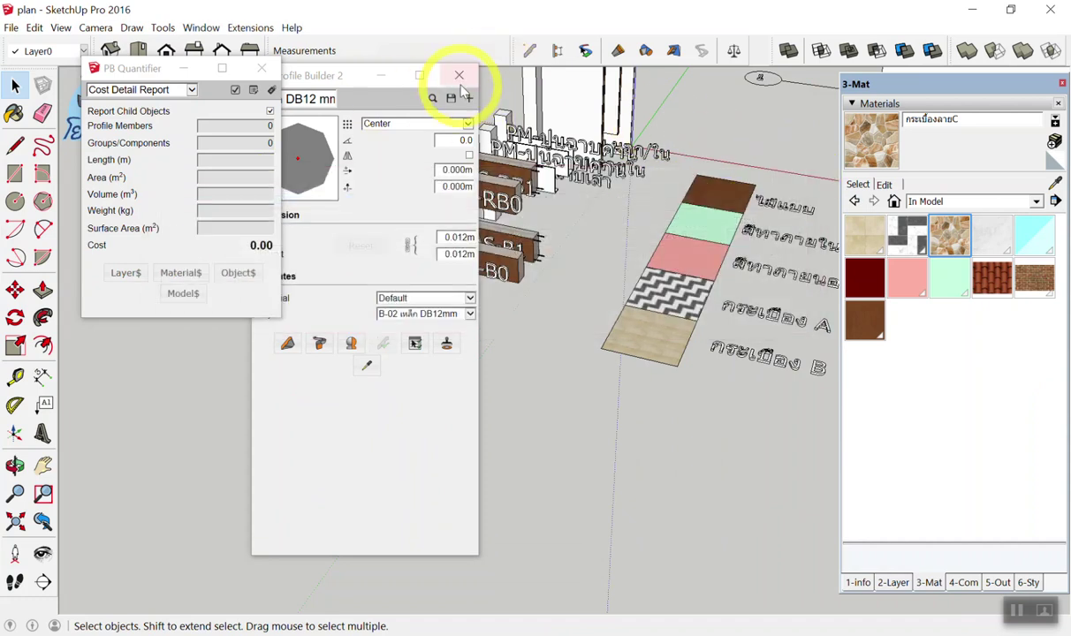
pyautogui.click(459, 75)
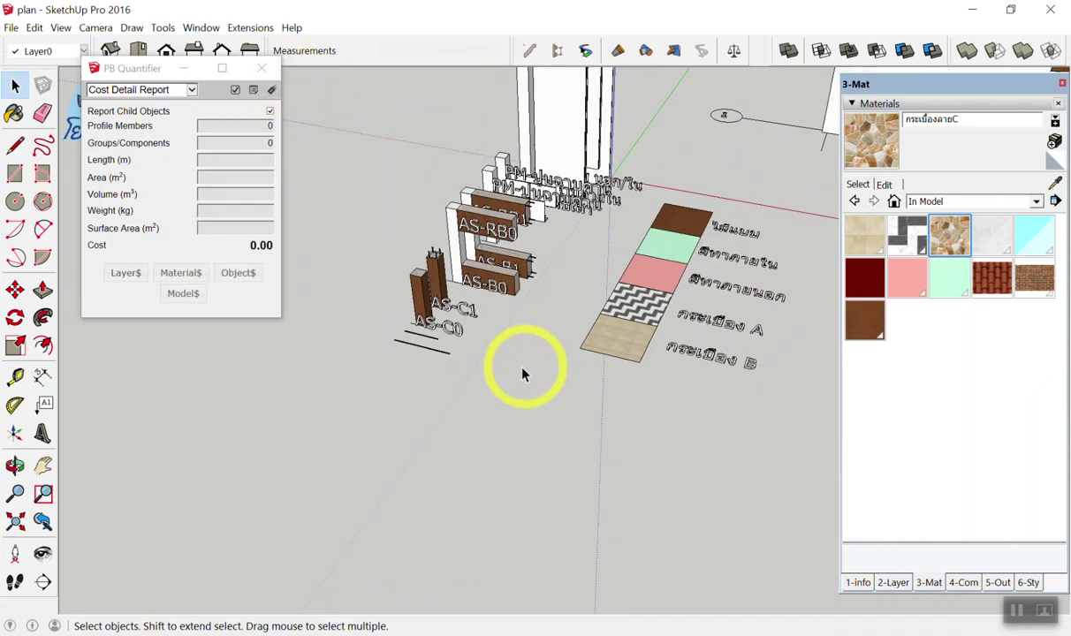
# Check the brown formwork swatch's cost breakdown in Cost Inspector: 608.50
pyautogui.scroll(-3, 682, 239)
pyautogui.moveTo(681, 238); pyautogui.dragTo(675, 299, button='middle')
pyautogui.scroll(4, 731, 283)
pyautogui.scroll(3, 730, 284)
pyautogui.scroll(2, 530, 311)
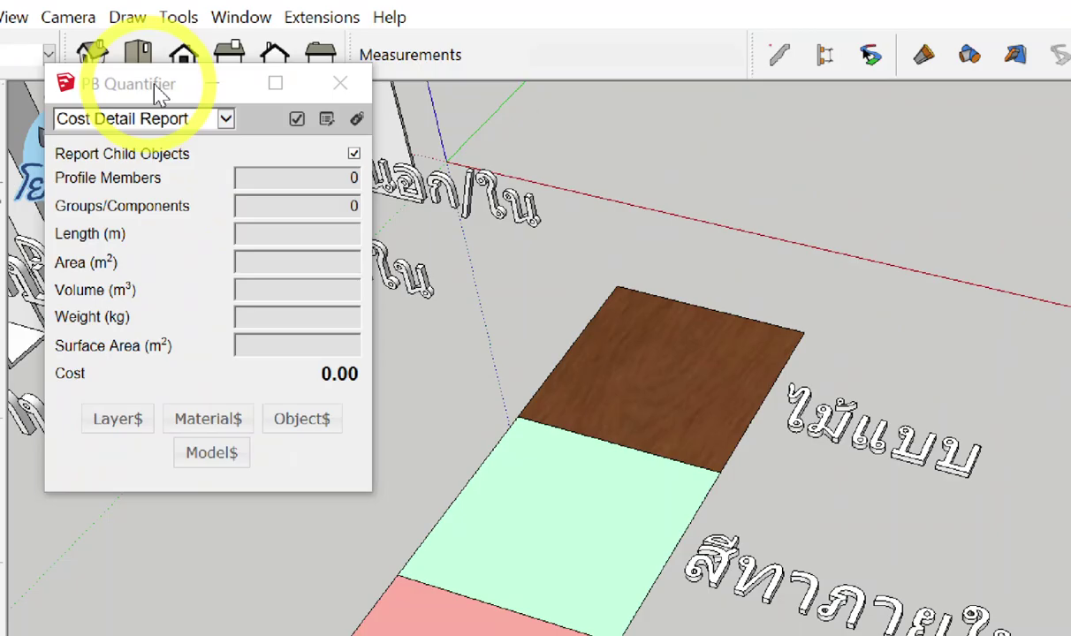
pyautogui.scroll(-3, 471, 203)
pyautogui.scroll(3, 494, 217)
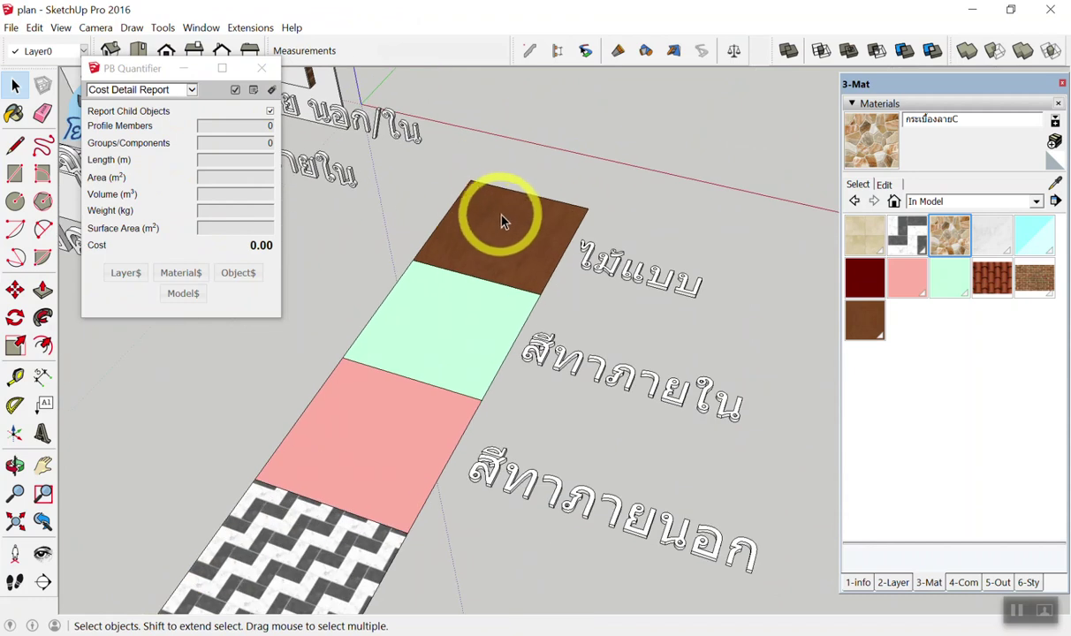
pyautogui.click(495, 218)
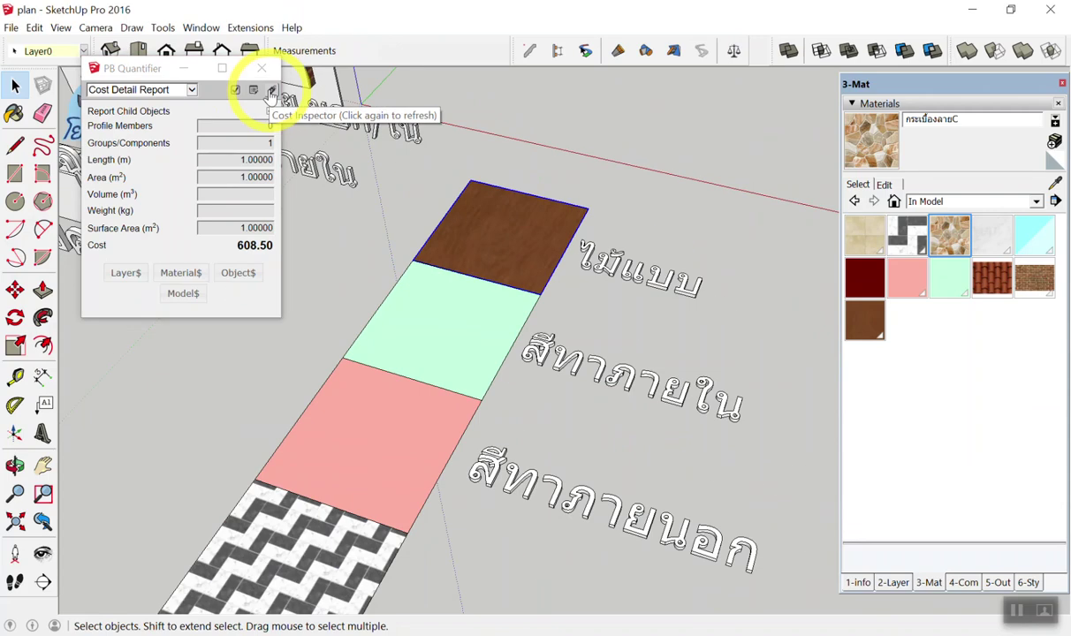
pyautogui.click(271, 89)
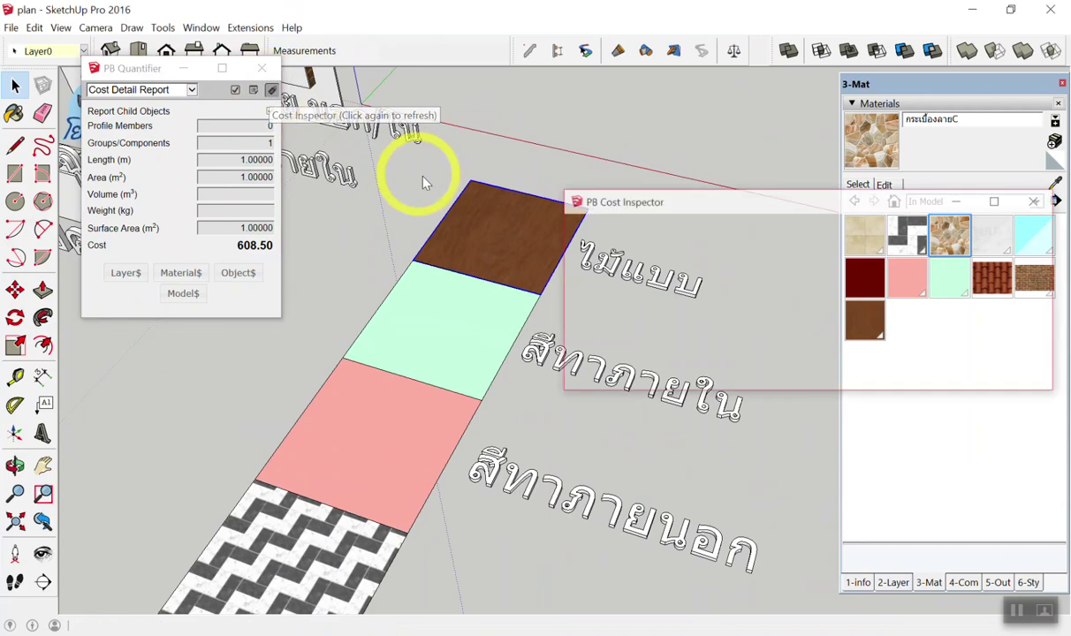
pyautogui.click(460, 200)
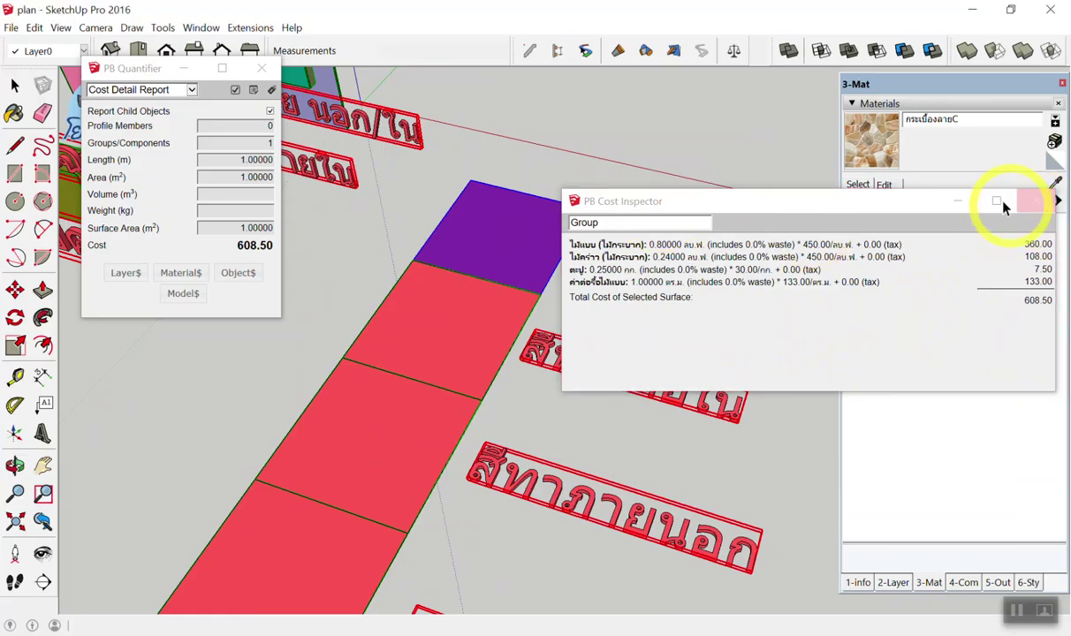
pyautogui.click(1035, 201)
# Check the pale green interior-paint swatch's cost in Cost Inspector: 80.00
pyautogui.click(439, 310)
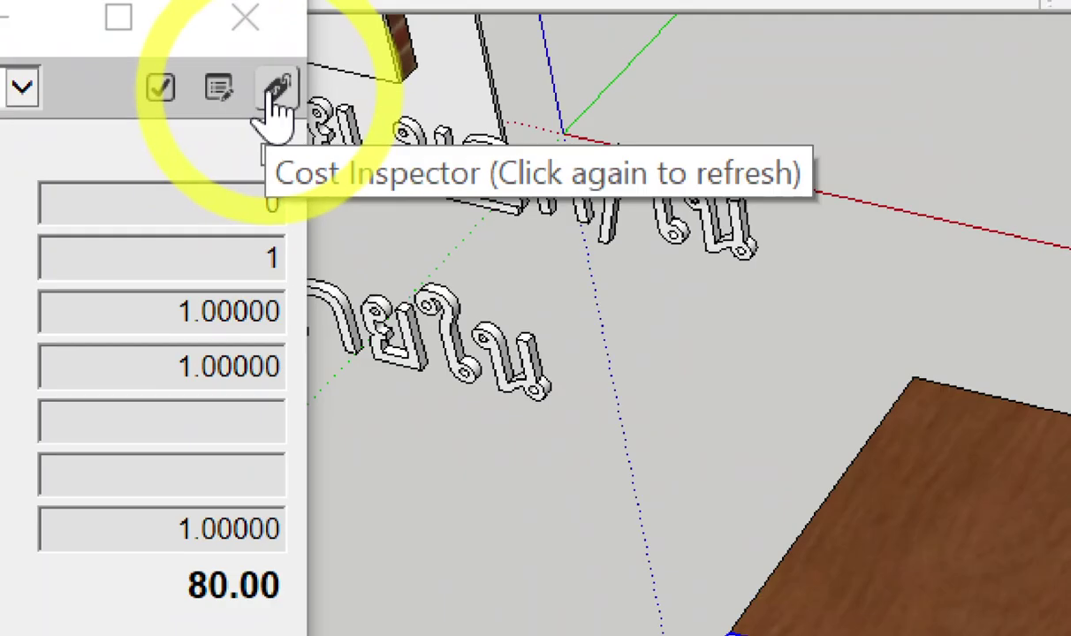
pyautogui.click(272, 90)
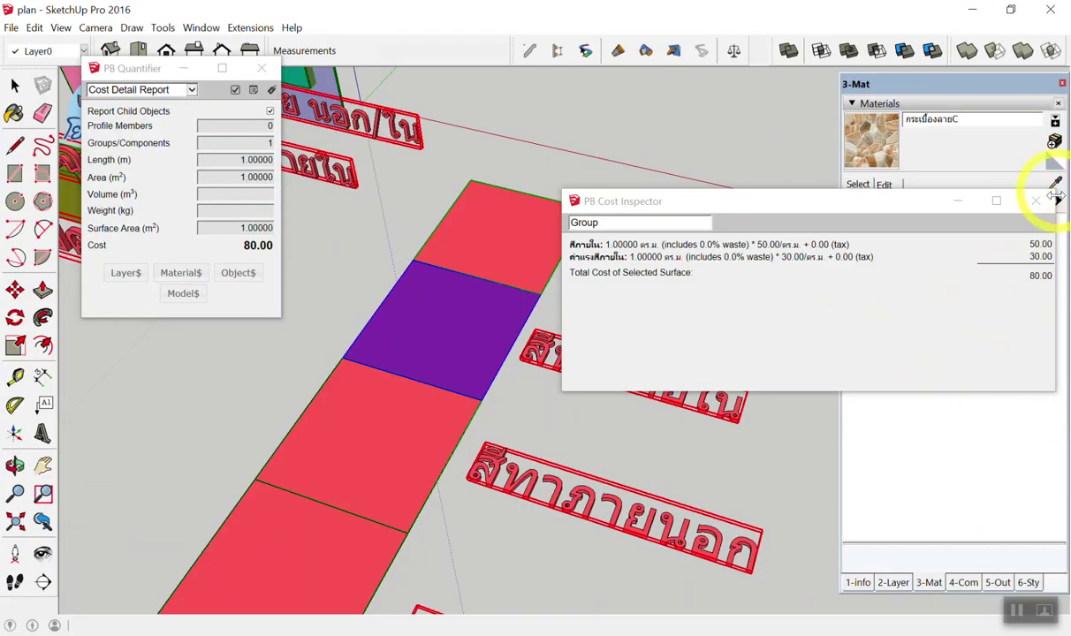
pyautogui.click(1027, 201)
# Check the pink exterior-paint swatch's cost: 89.00, 55.00 paint plus 34.00 labour
pyautogui.click(371, 446)
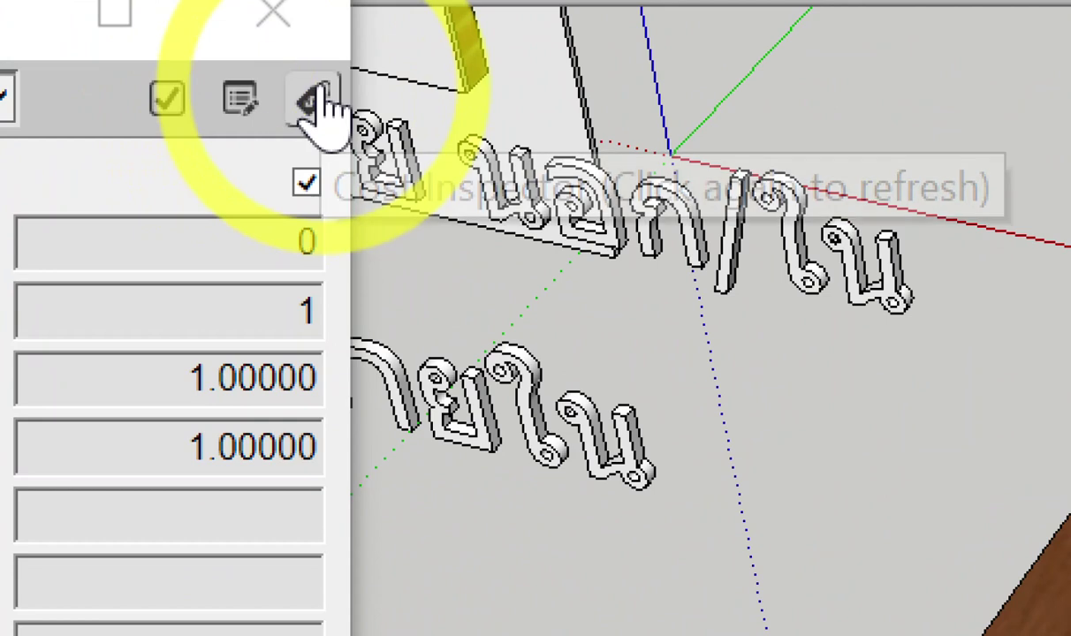
pyautogui.click(318, 105)
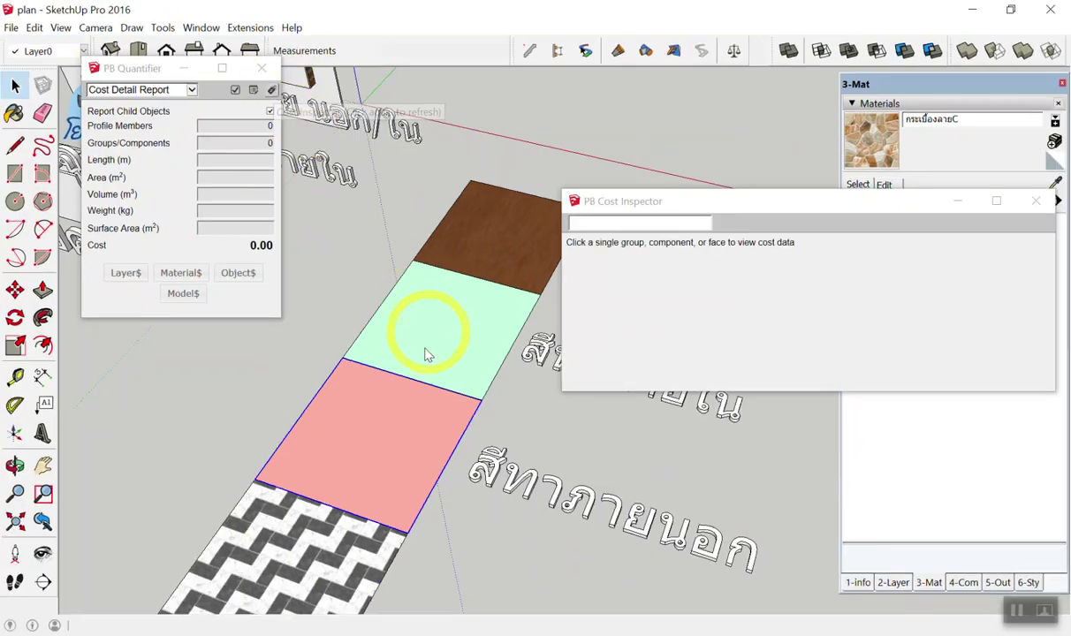
pyautogui.click(399, 420)
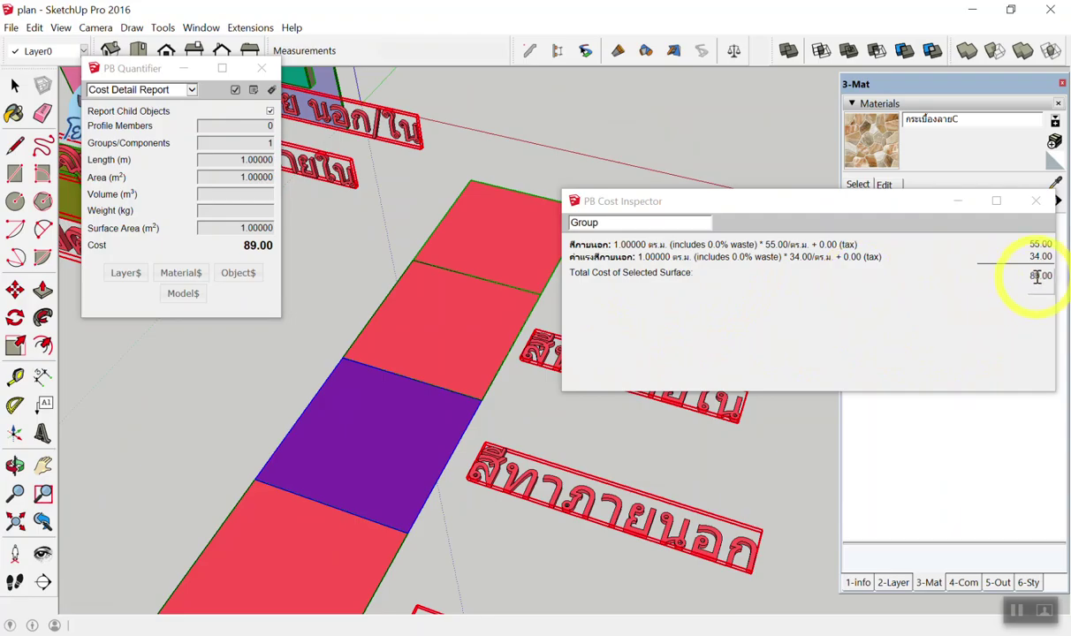
pyautogui.click(1035, 200)
# Zoom the view toward the tile swatches
pyautogui.scroll(-3, 465, 268)
pyautogui.scroll(2, 407, 382)
pyautogui.scroll(2, 327, 478)
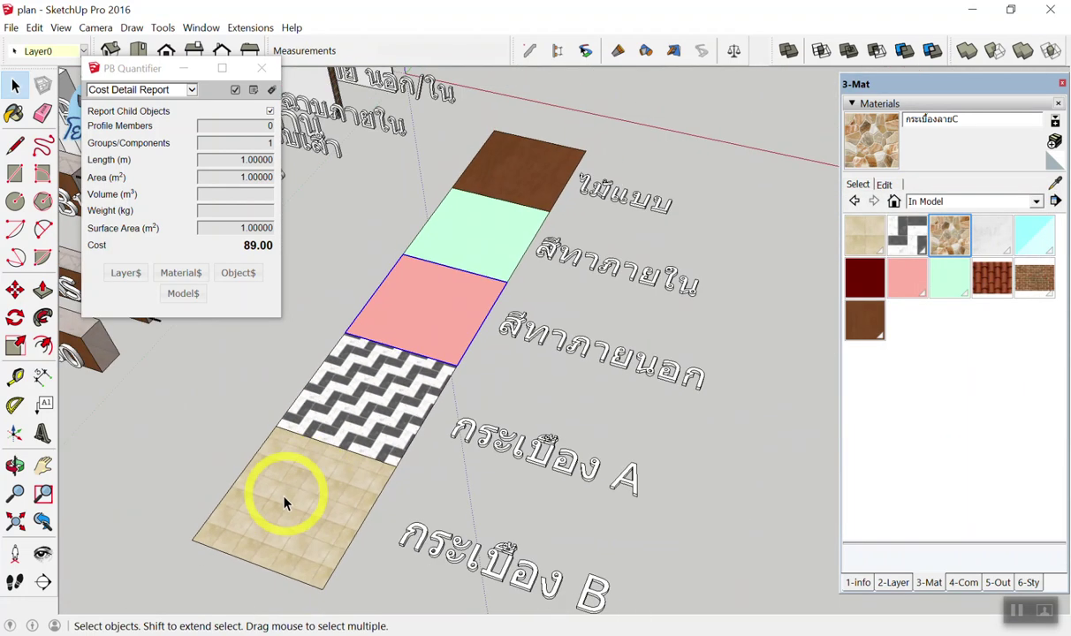
pyautogui.scroll(2, 305, 492)
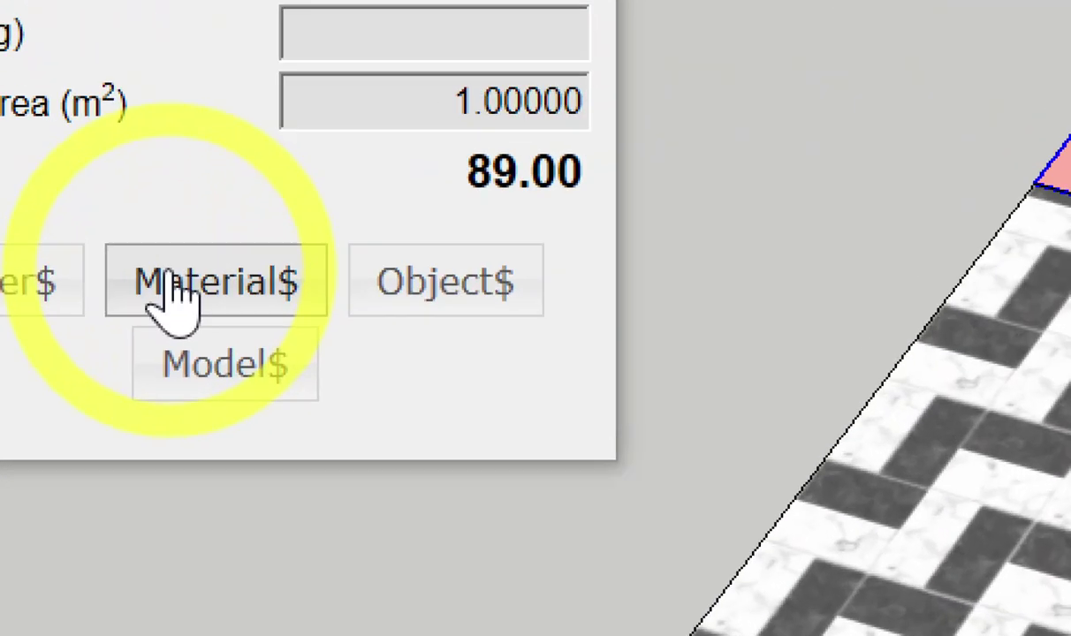
# Show the กระเบื้องA cost data (450.0 and 222.0 per m²) and enter 10% waste on the first line
pyautogui.click(166, 274)
pyautogui.click(166, 275)
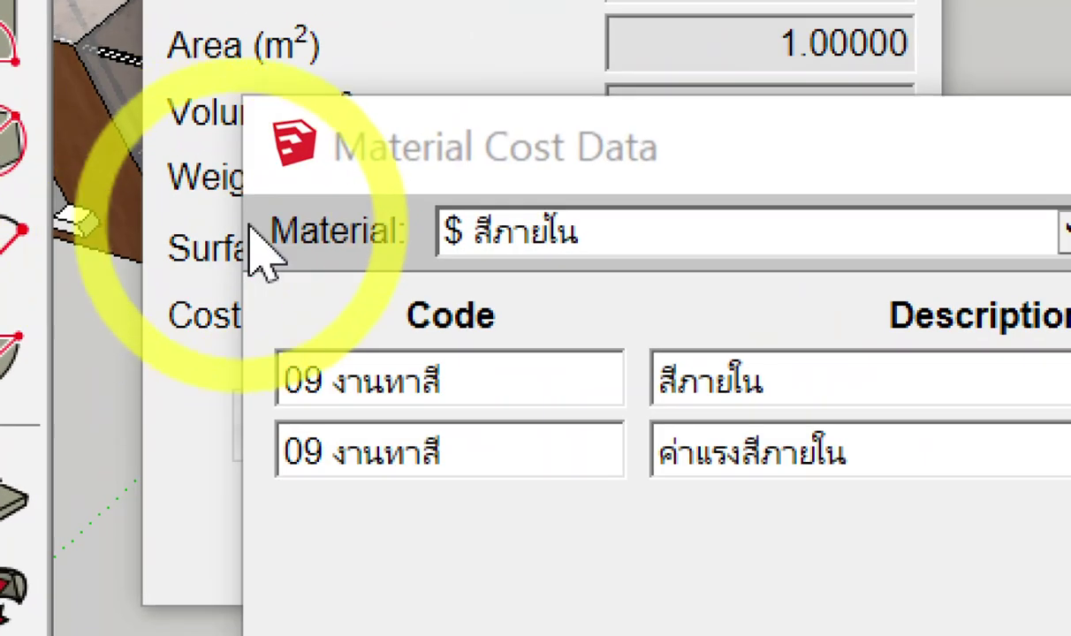
pyautogui.click(510, 236)
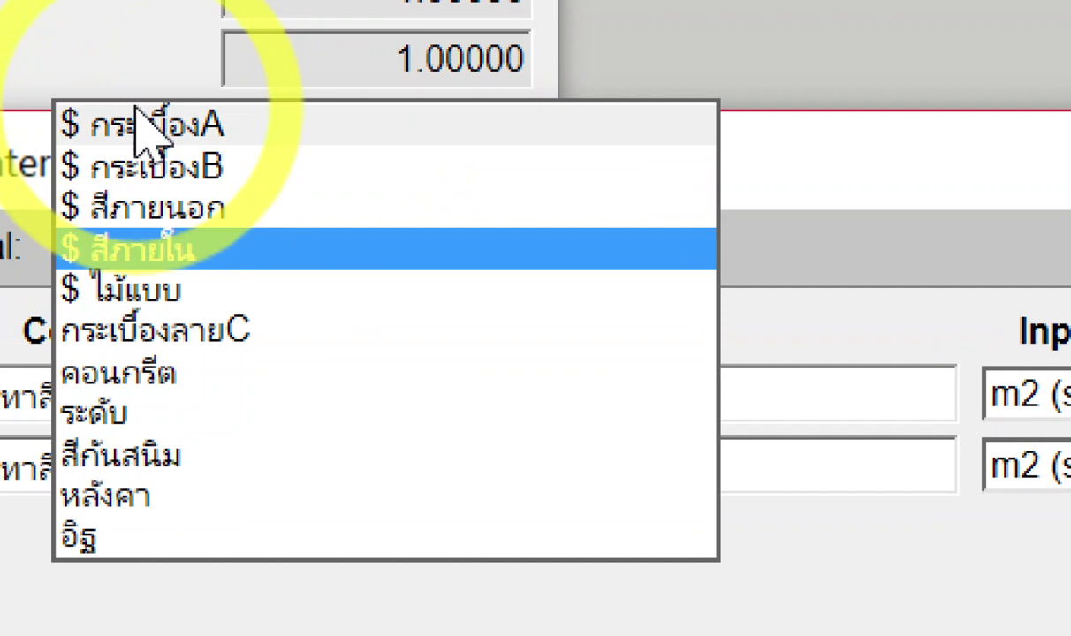
pyautogui.click(141, 128)
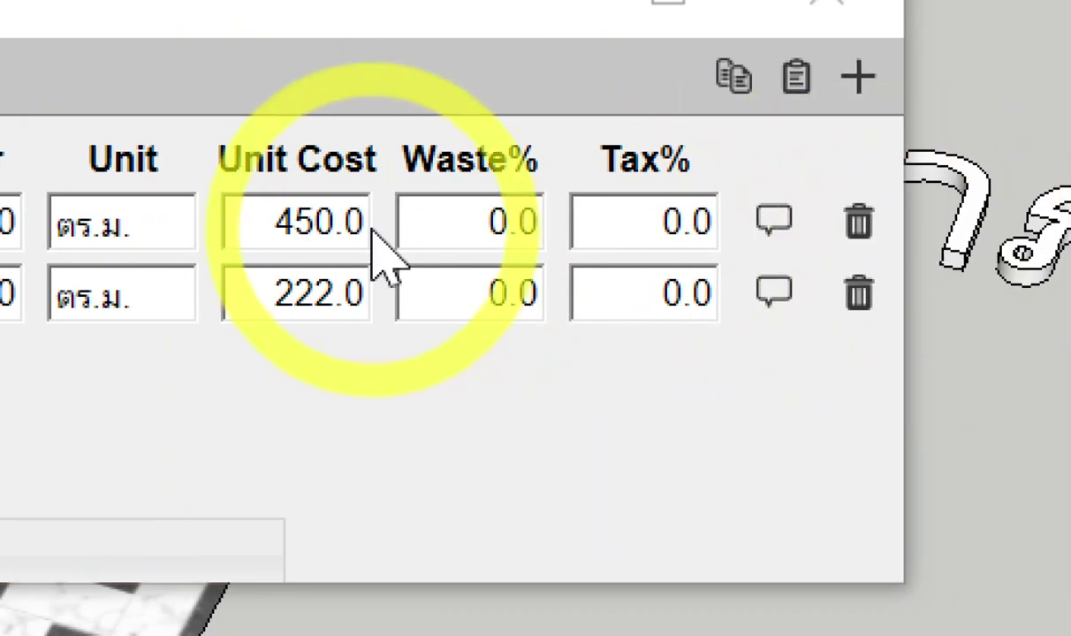
pyautogui.moveTo(437, 230); pyautogui.dragTo(534, 225)
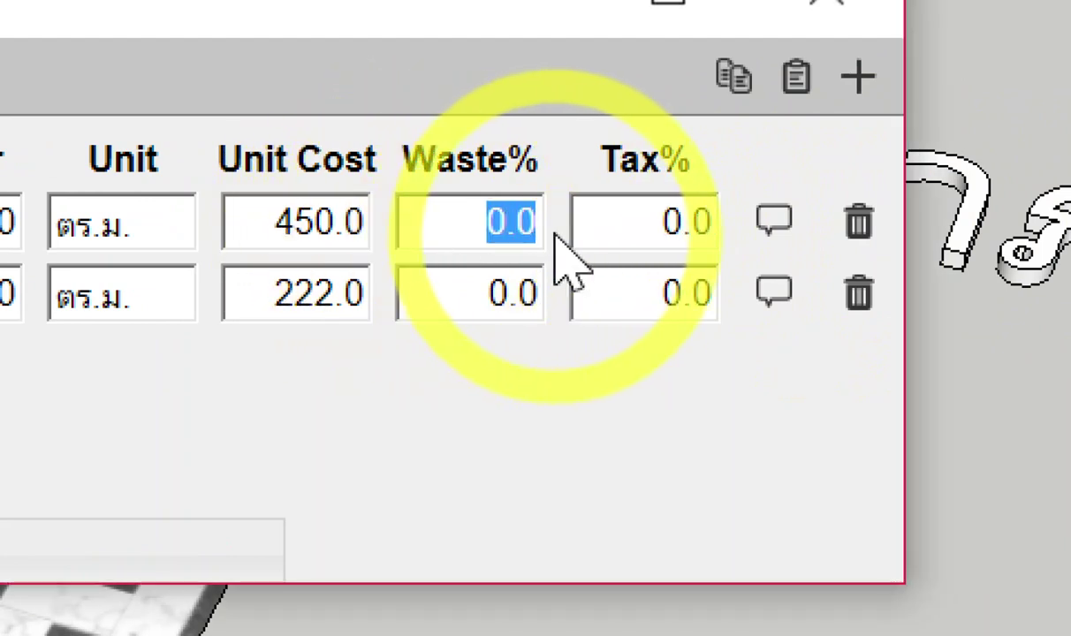
pyautogui.write('ๅจข')
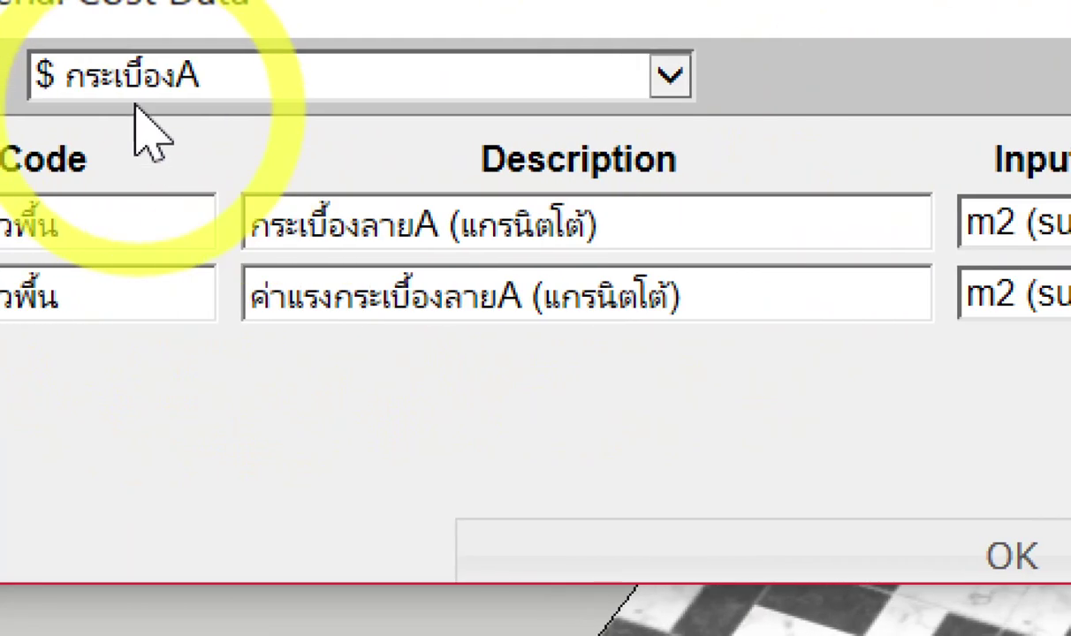
# Switch Material Cost Data to the กระเบื้องB tile entries
pyautogui.click(170, 78)
pyautogui.click(170, 77)
pyautogui.click(168, 114)
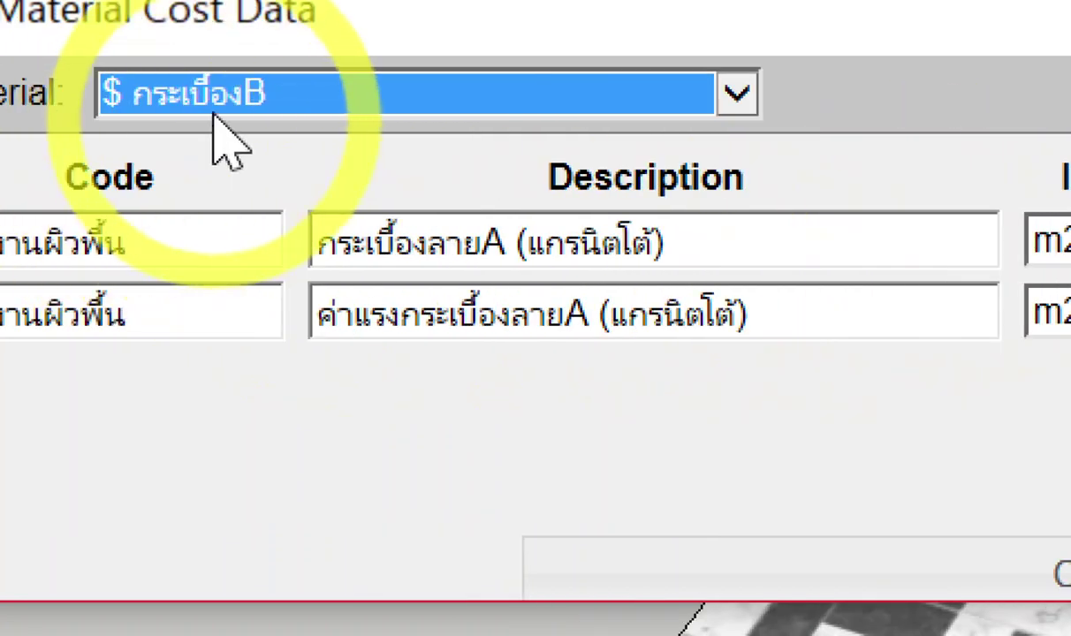
pyautogui.click(222, 99)
pyautogui.click(238, 95)
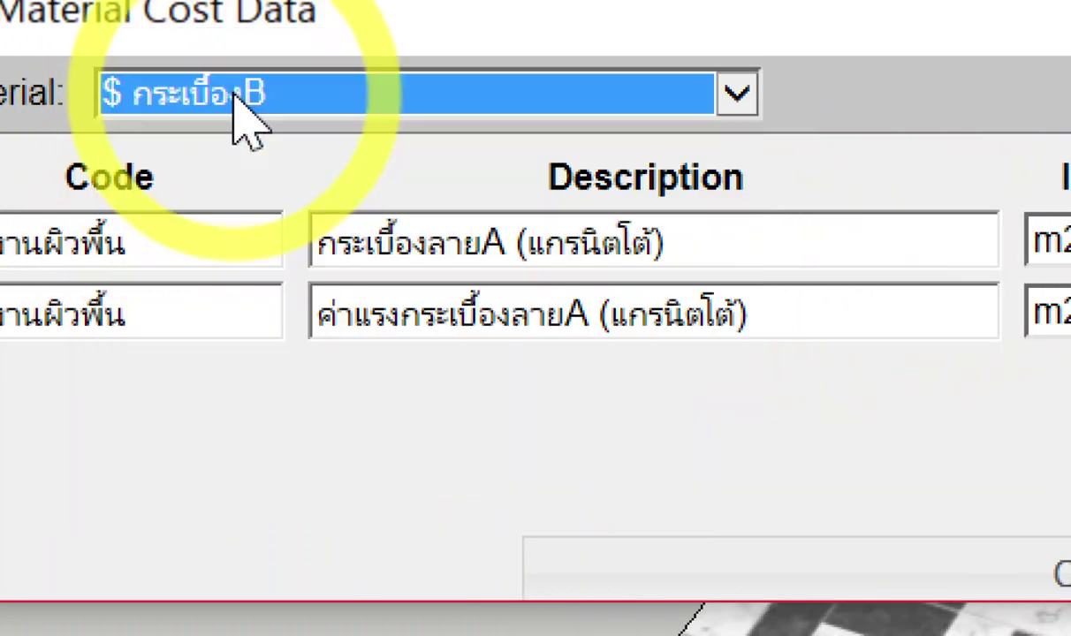
# Change both descriptions from ลายA to ลายB and select the first row's Waste% value
pyautogui.click(492, 247)
pyautogui.press('BackSpace')
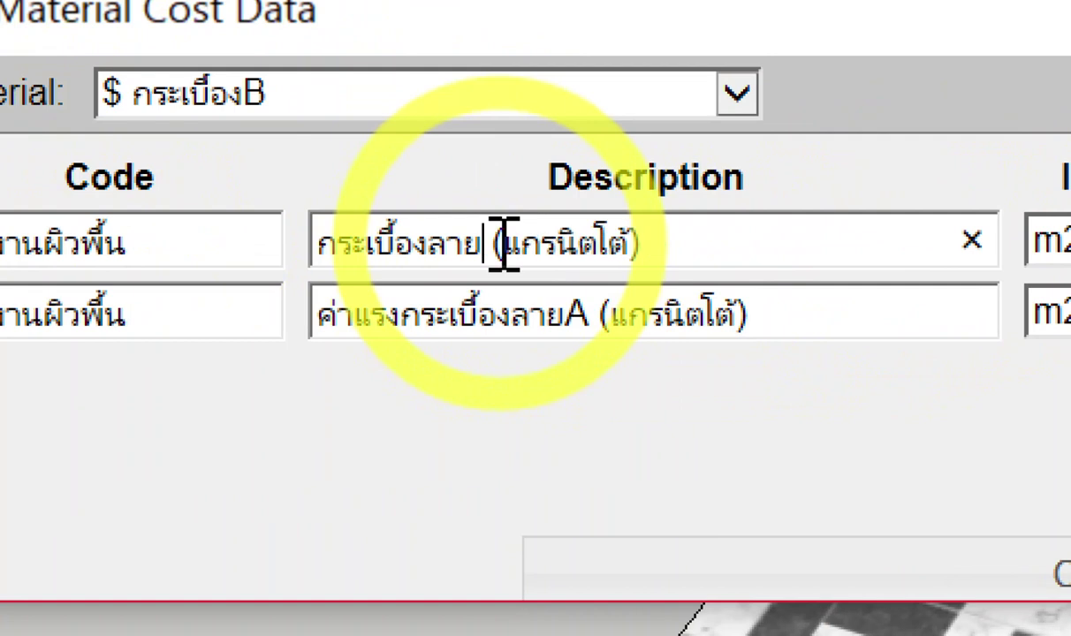
pyautogui.write('B')
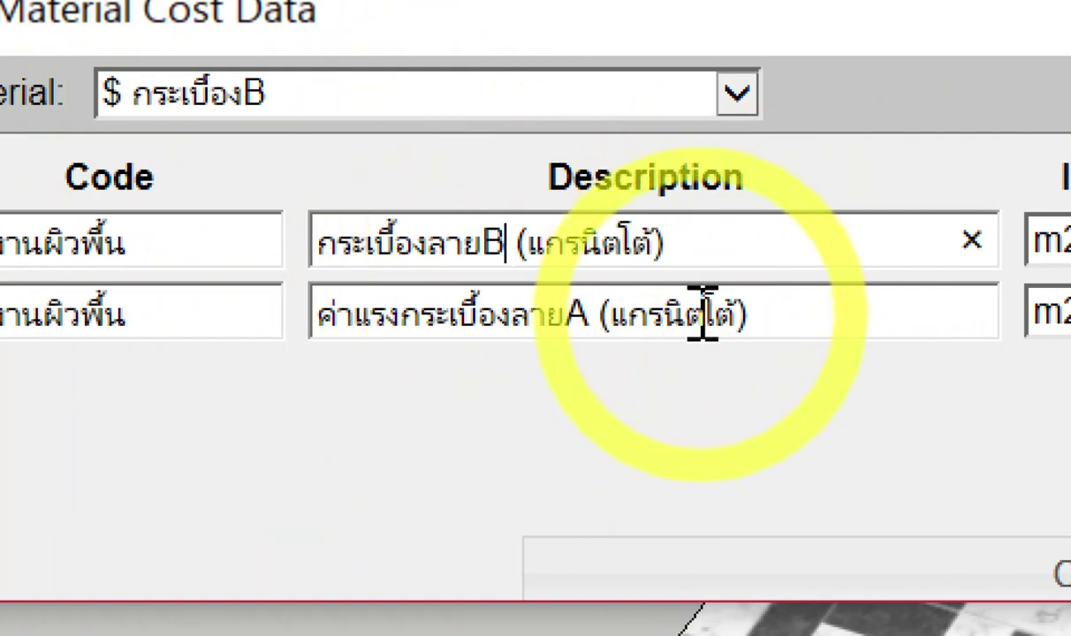
pyautogui.press('BackSpace')
pyautogui.write('B')
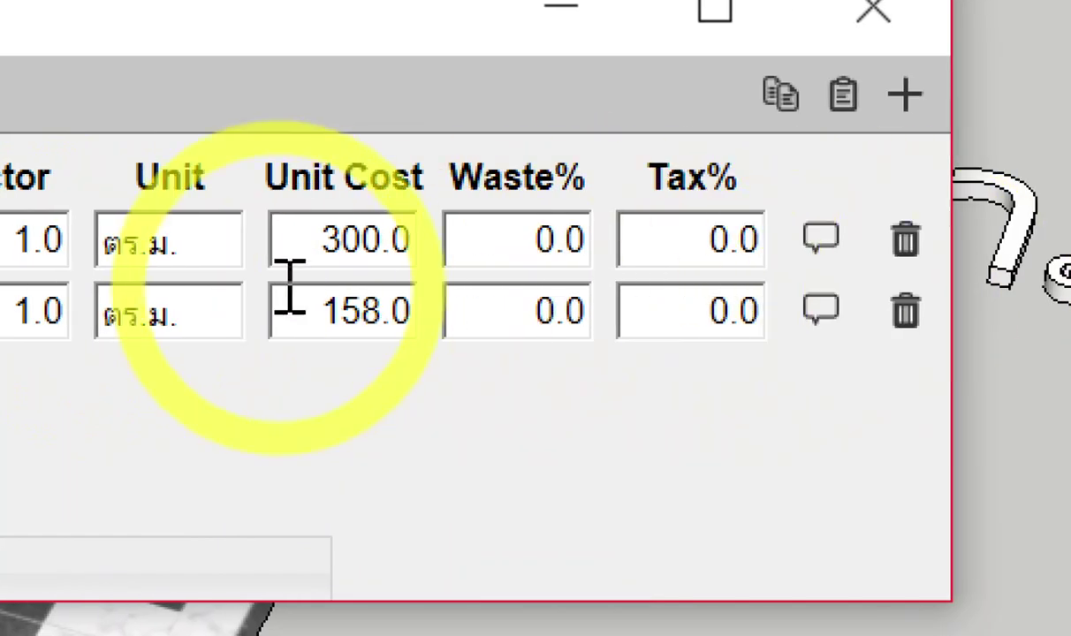
pyautogui.moveTo(535, 239); pyautogui.dragTo(609, 279)
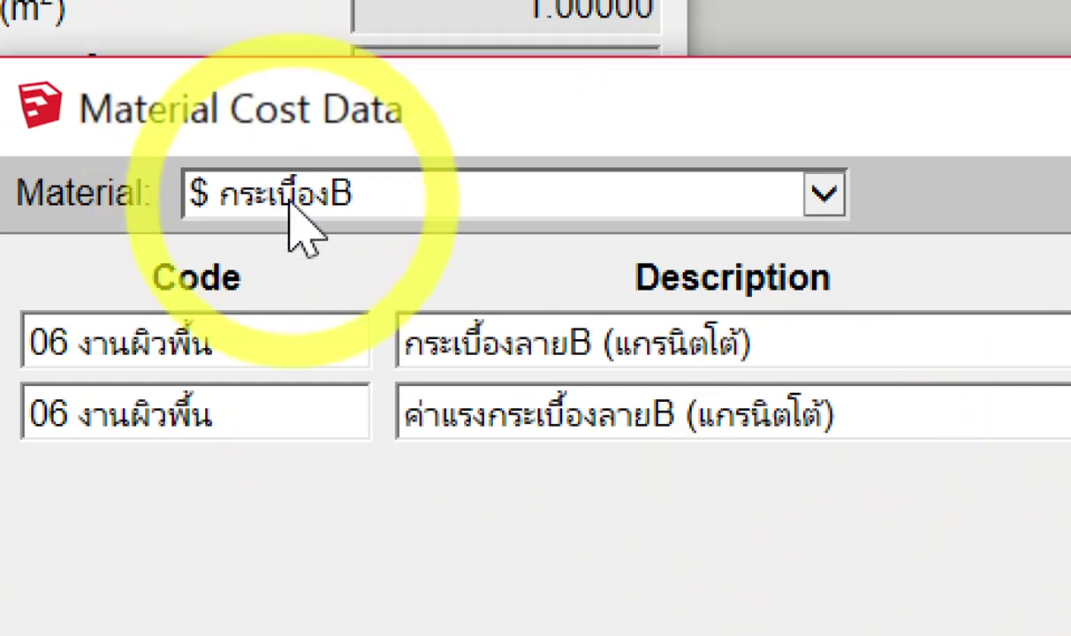
# Review the สีภายนอก, สีภายใน and ไม้แบบ cost entries, then return to the tiled floor
pyautogui.click(291, 209)
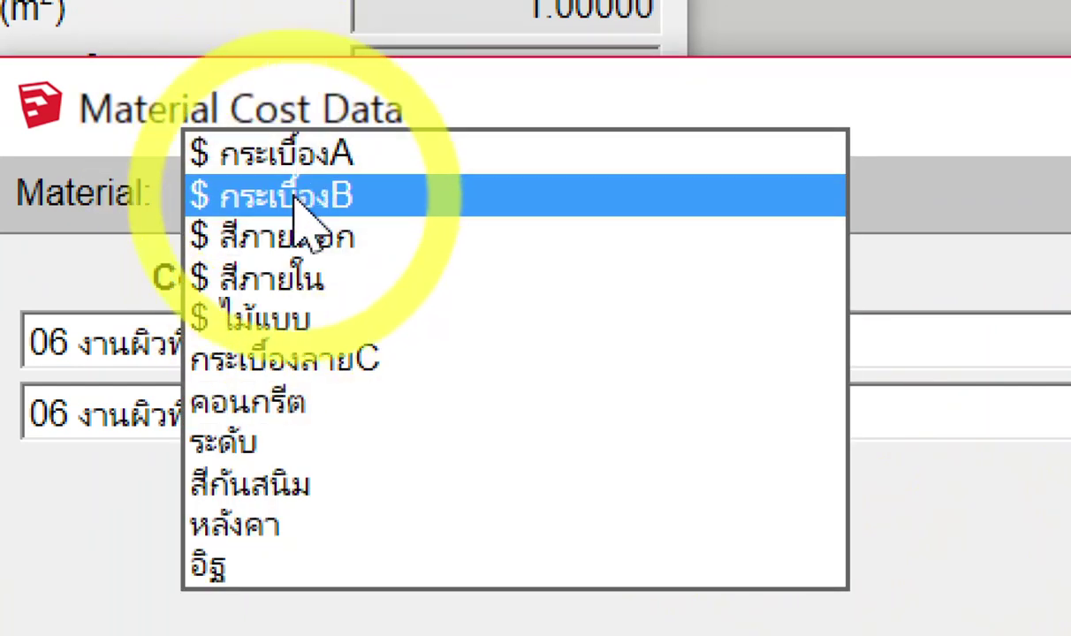
pyautogui.click(288, 234)
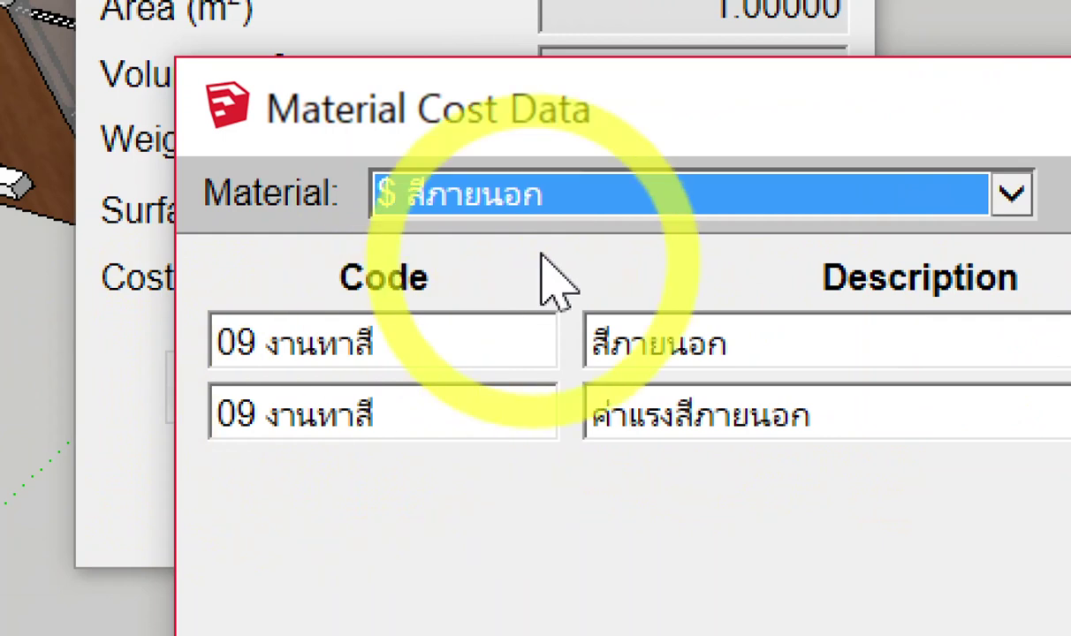
pyautogui.click(583, 210)
pyautogui.click(543, 236)
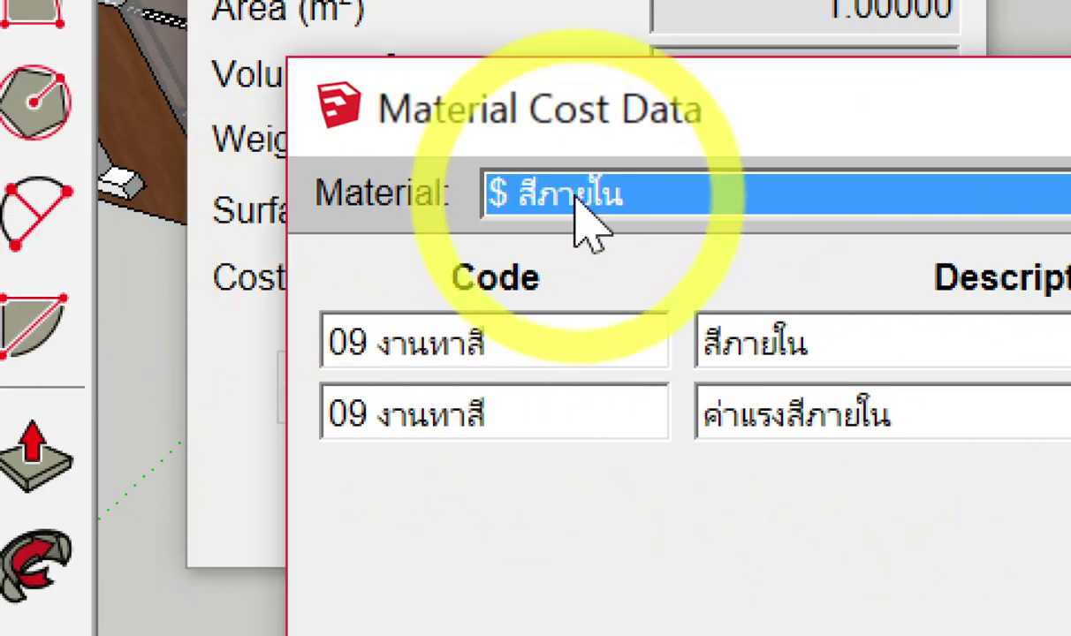
pyautogui.click(579, 208)
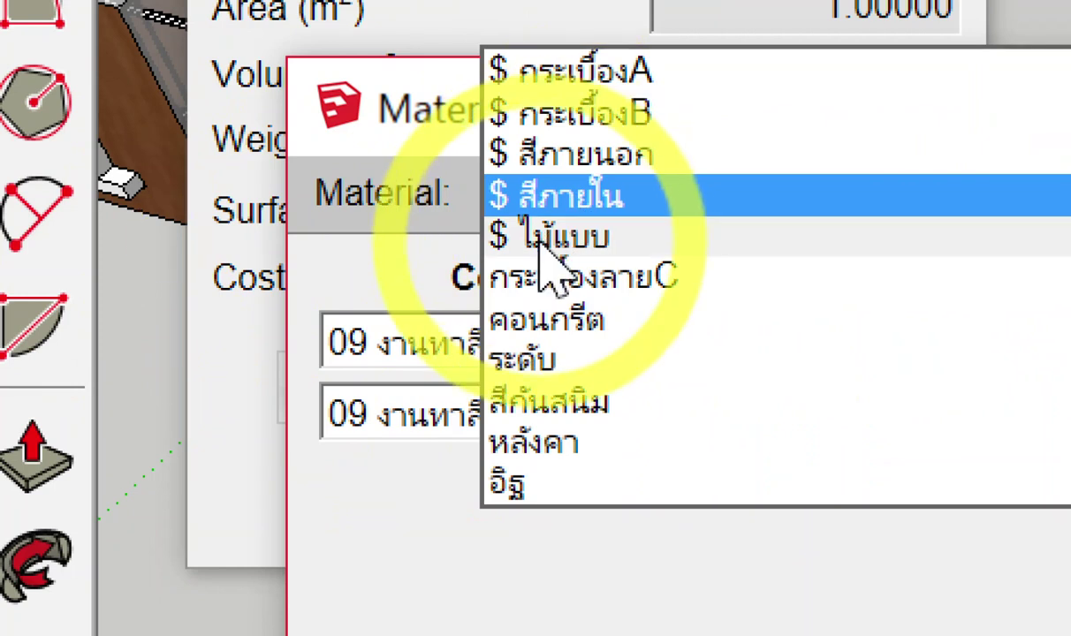
pyautogui.click(544, 237)
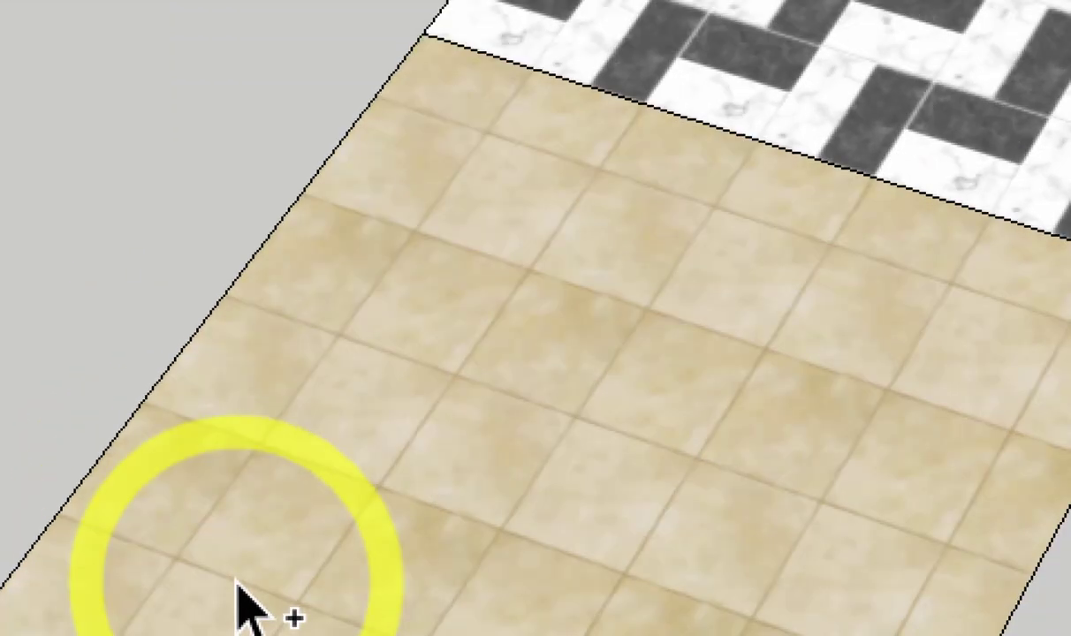
pyautogui.click(235, 580)
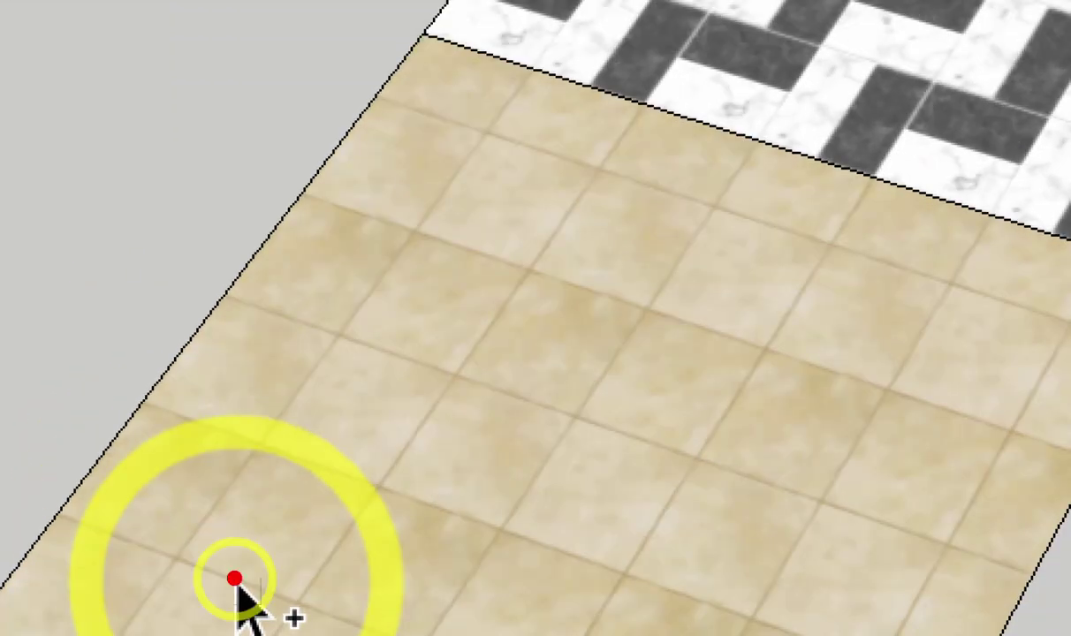
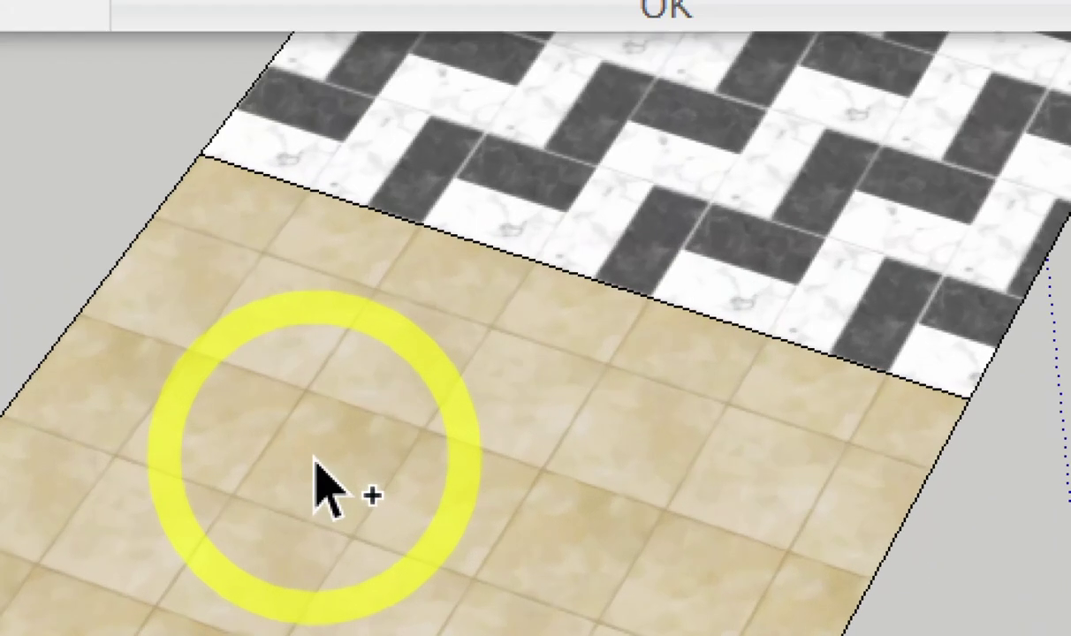
# Mark up the four cost rows in the $ ไม้แบบ Material Cost Data window
pyautogui.click(315, 460)
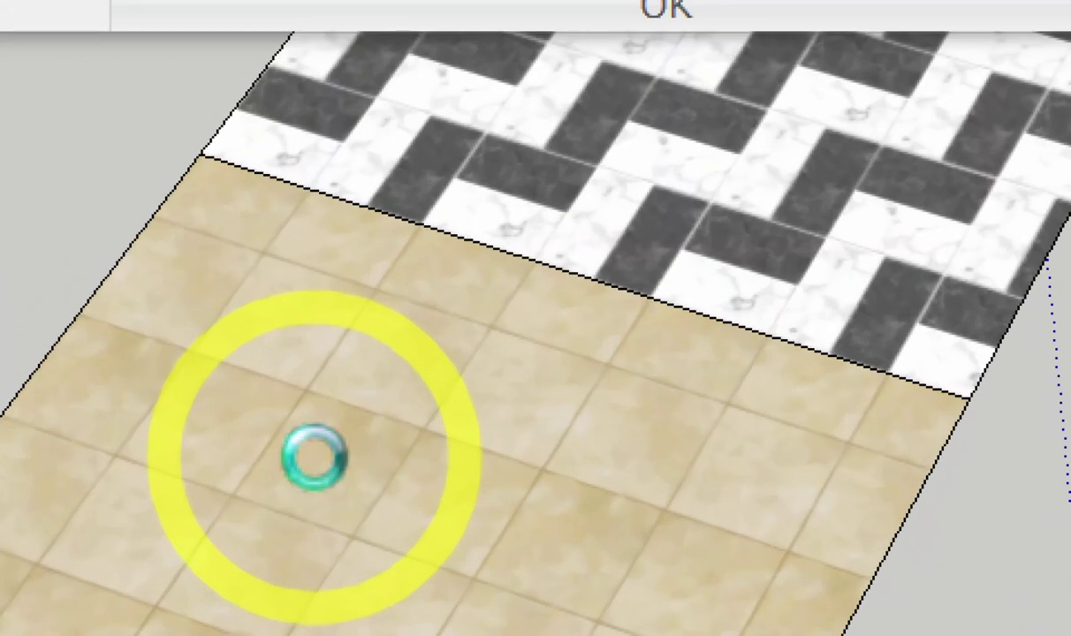
pyautogui.click(313, 456)
pyautogui.moveTo(204, 117); pyautogui.dragTo(192, 234)
pyautogui.moveTo(446, 125)
pyautogui.mouseDown()
pyautogui.moveTo(421, 155)
pyautogui.moveTo(495, 122)
pyautogui.moveTo(478, 148)
pyautogui.mouseUp()
pyautogui.moveTo(806, 112); pyautogui.dragTo(884, 173)
pyautogui.moveTo(936, 97); pyautogui.dragTo(920, 99)
pyautogui.moveTo(181, 318); pyautogui.dragTo(278, 362)
pyautogui.moveTo(425, 289); pyautogui.dragTo(419, 356)
pyautogui.moveTo(521, 287); pyautogui.dragTo(463, 265)
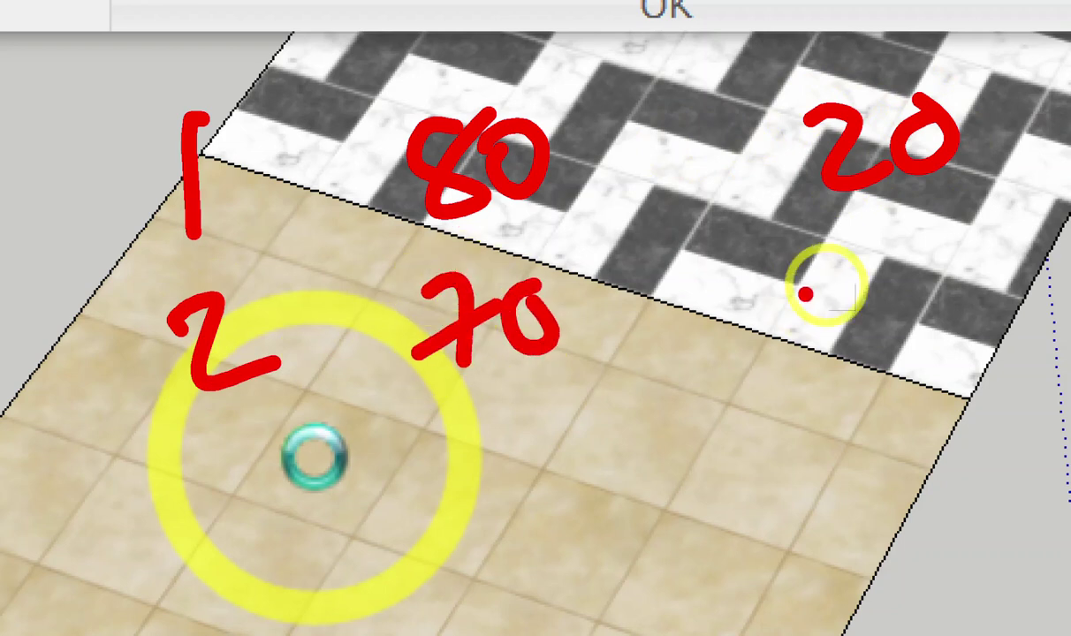
pyautogui.moveTo(826, 291); pyautogui.dragTo(861, 349)
pyautogui.moveTo(900, 309); pyautogui.dragTo(954, 329)
pyautogui.moveTo(193, 454)
pyautogui.mouseDown()
pyautogui.moveTo(287, 481)
pyautogui.moveTo(327, 552)
pyautogui.mouseUp()
pyautogui.moveTo(477, 381); pyautogui.dragTo(490, 454)
pyautogui.moveTo(530, 406); pyautogui.dragTo(526, 415)
pyautogui.moveTo(225, 556)
pyautogui.mouseDown()
pyautogui.moveTo(265, 596)
pyautogui.moveTo(322, 614)
pyautogui.mouseUp()
pyautogui.moveTo(464, 499); pyautogui.dragTo(446, 601)
pyautogui.moveTo(517, 521); pyautogui.dragTo(552, 530)
pyautogui.moveTo(897, 495); pyautogui.dragTo(848, 556)
pyautogui.moveTo(929, 541); pyautogui.dragTo(956, 502)
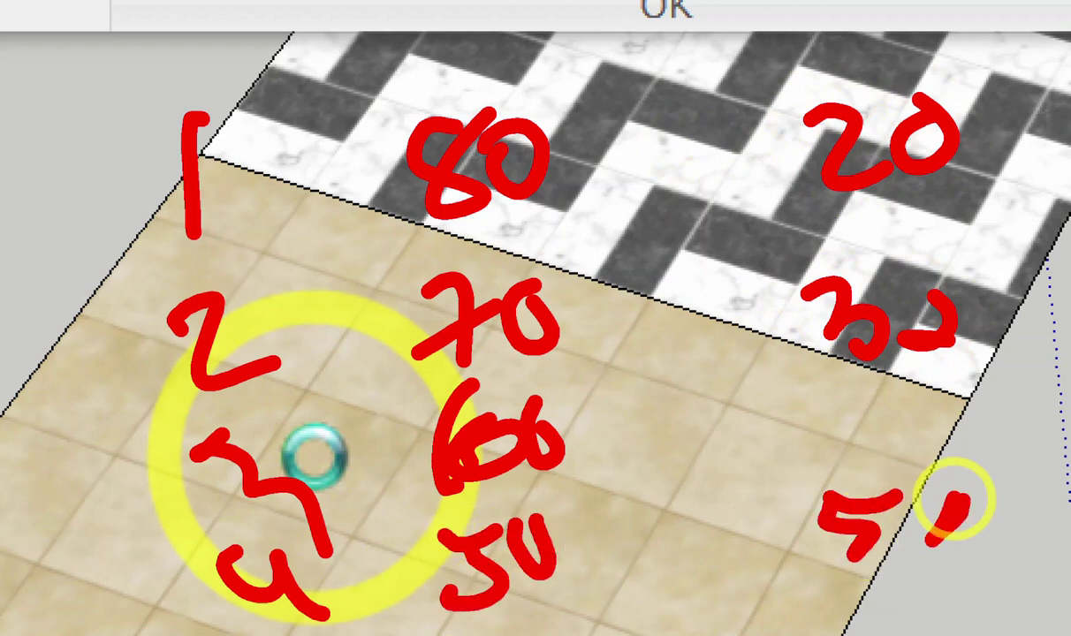
pyautogui.moveTo(340, 81); pyautogui.dragTo(539, 196)
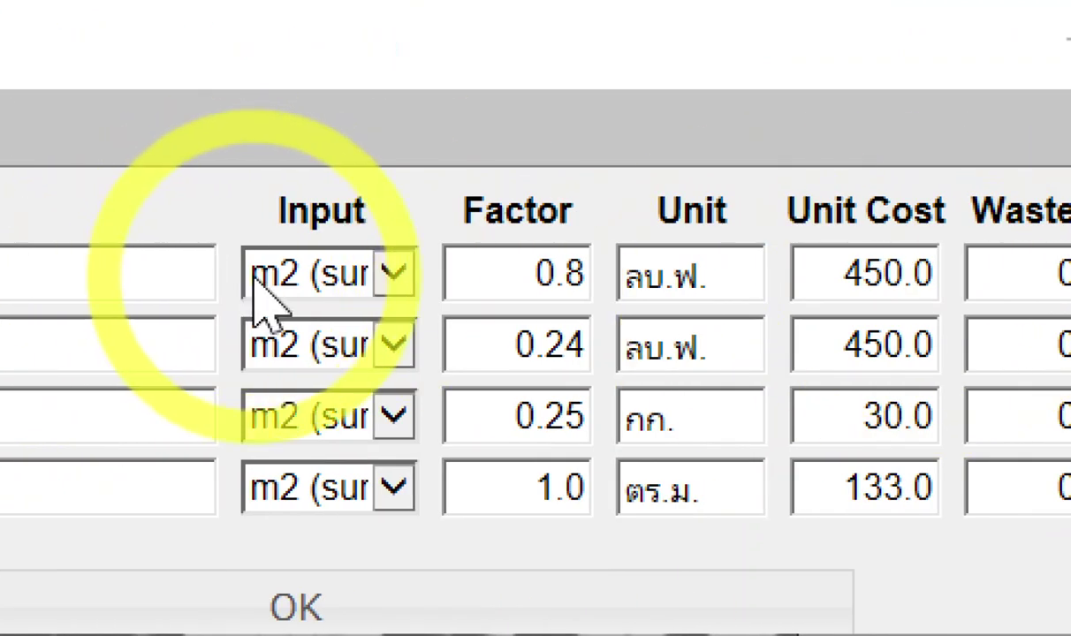
# Inspect the first cost row's unit value and its 0.8 factor
pyautogui.click(747, 281)
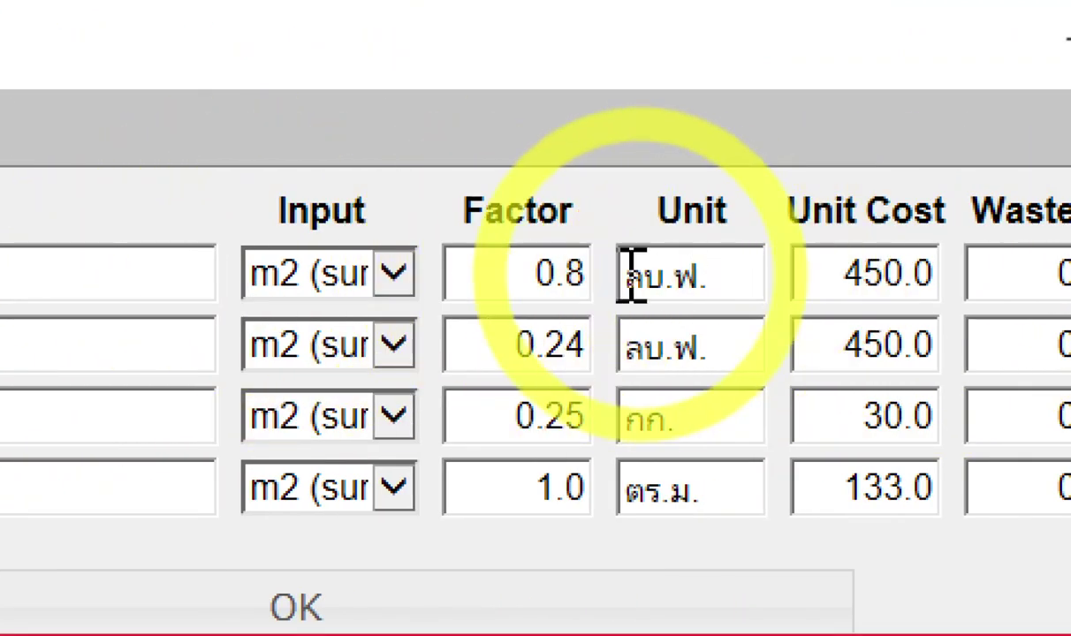
pyautogui.moveTo(521, 275); pyautogui.dragTo(601, 281)
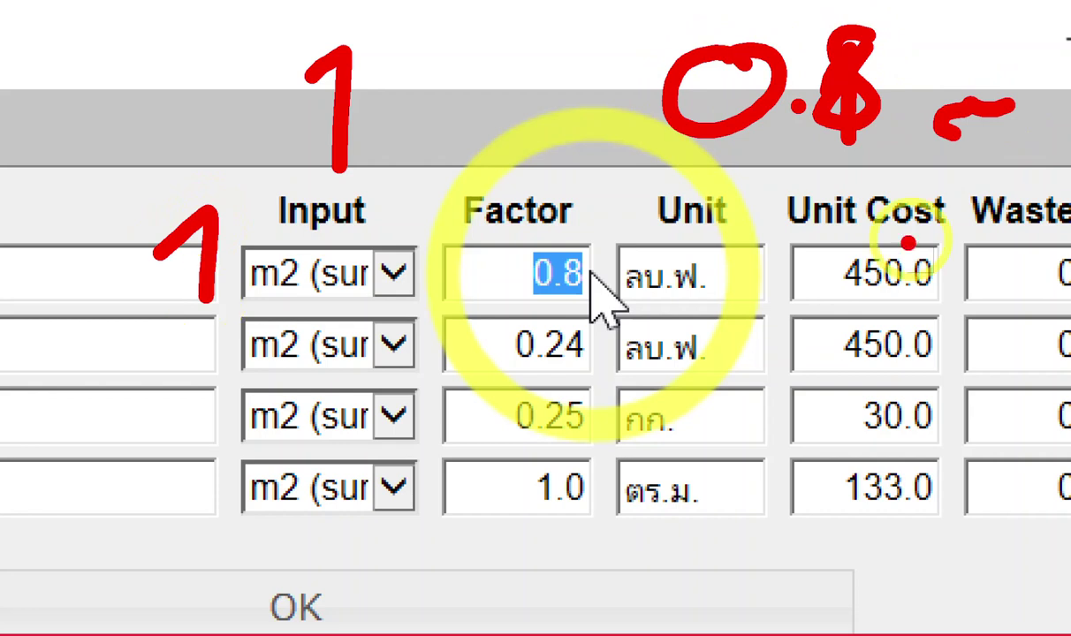
pyautogui.moveTo(914, 288); pyautogui.dragTo(1004, 234)
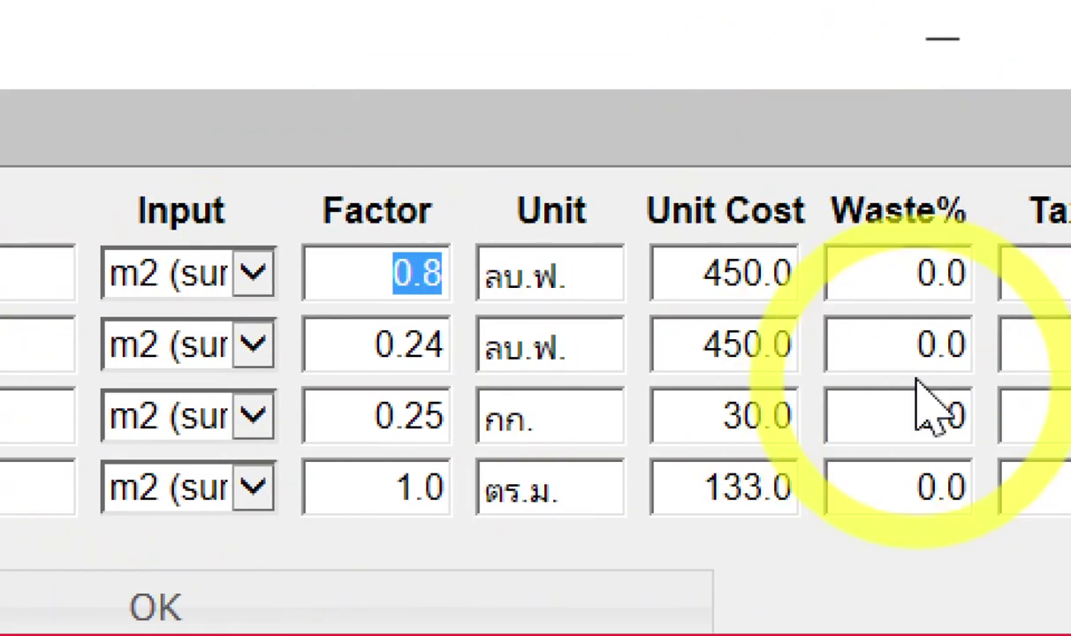
pyautogui.moveTo(493, 212); pyautogui.dragTo(477, 252)
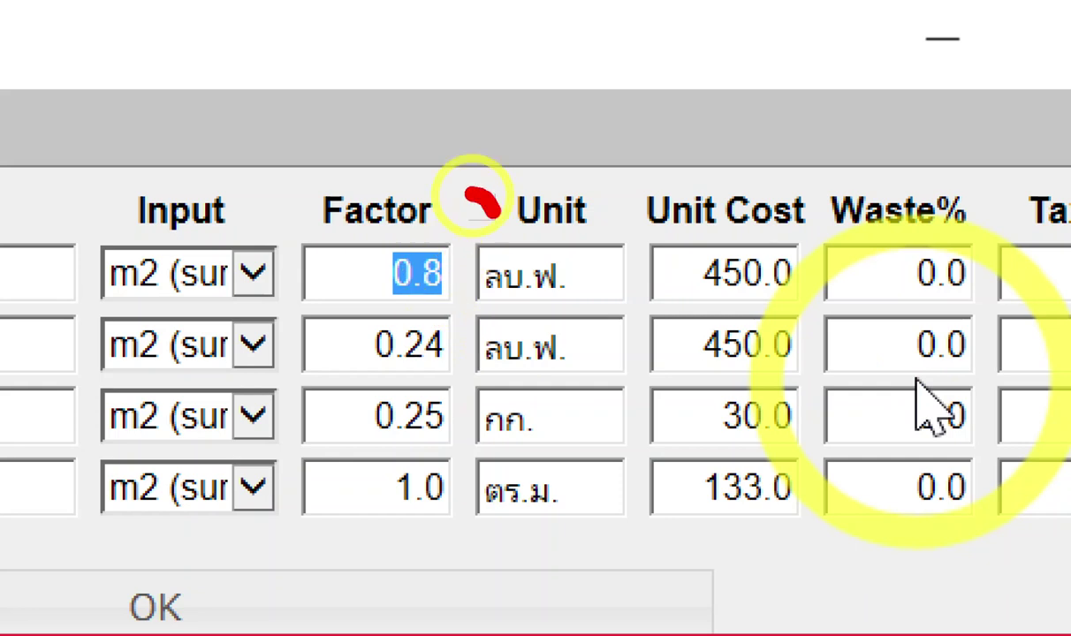
pyautogui.moveTo(454, 328); pyautogui.dragTo(481, 346)
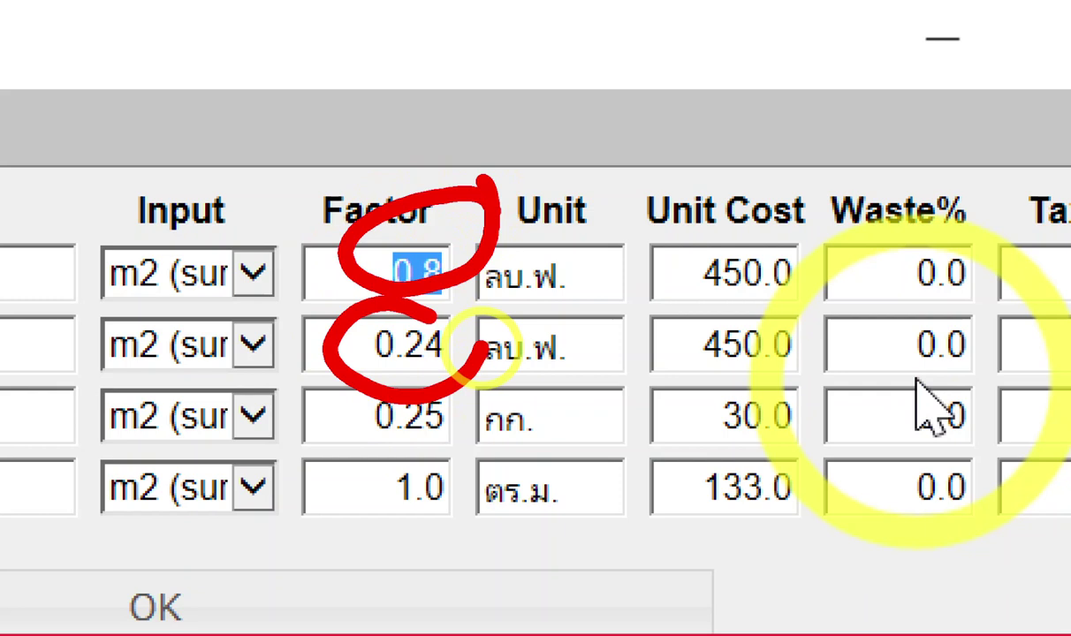
# Point out the header fields at the top of the cost data window
pyautogui.moveTo(530, 49); pyautogui.dragTo(530, 88)
pyautogui.click(578, 96)
pyautogui.click(583, 63)
pyautogui.moveTo(610, 58)
pyautogui.mouseDown()
pyautogui.moveTo(636, 101)
pyautogui.moveTo(742, 99)
pyautogui.mouseUp()
pyautogui.moveTo(707, 62); pyautogui.dragTo(733, 119)
pyautogui.moveTo(848, 61); pyautogui.dragTo(839, 45)
pyautogui.click(886, 106)
pyautogui.moveTo(967, 49)
pyautogui.mouseDown()
pyautogui.moveTo(937, 106)
pyautogui.moveTo(954, 40)
pyautogui.mouseUp()
pyautogui.moveTo(733, 145)
pyautogui.mouseDown()
pyautogui.moveTo(484, 341)
pyautogui.moveTo(508, 349)
pyautogui.mouseUp()
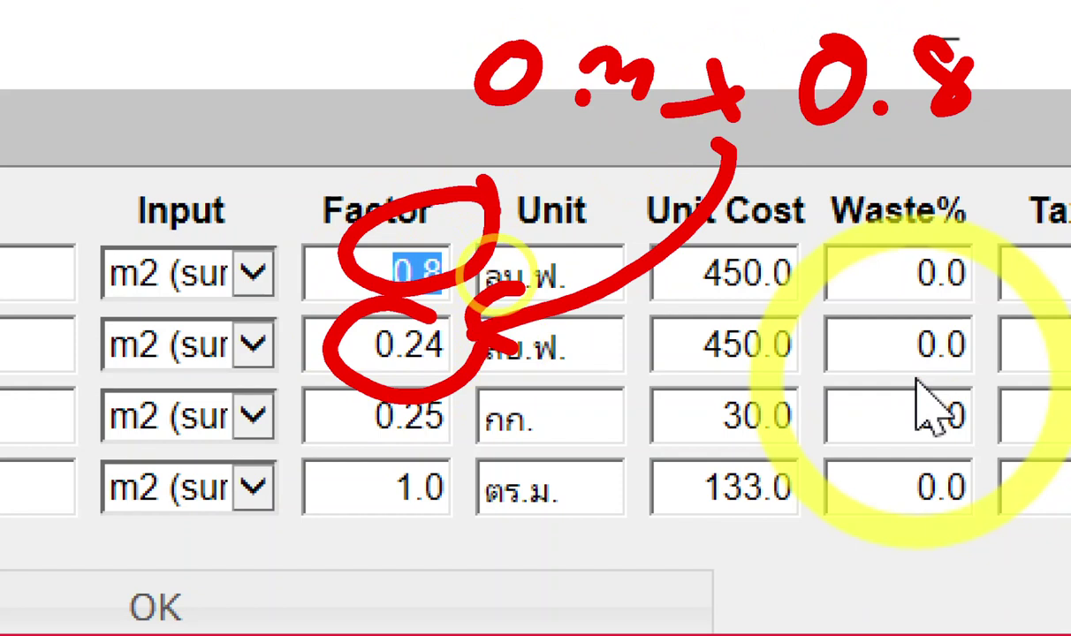
pyautogui.press('Escape')
# Check the 30.0 and 133.0 unit costs, then accept the rows unchanged with OK
pyautogui.click(559, 260)
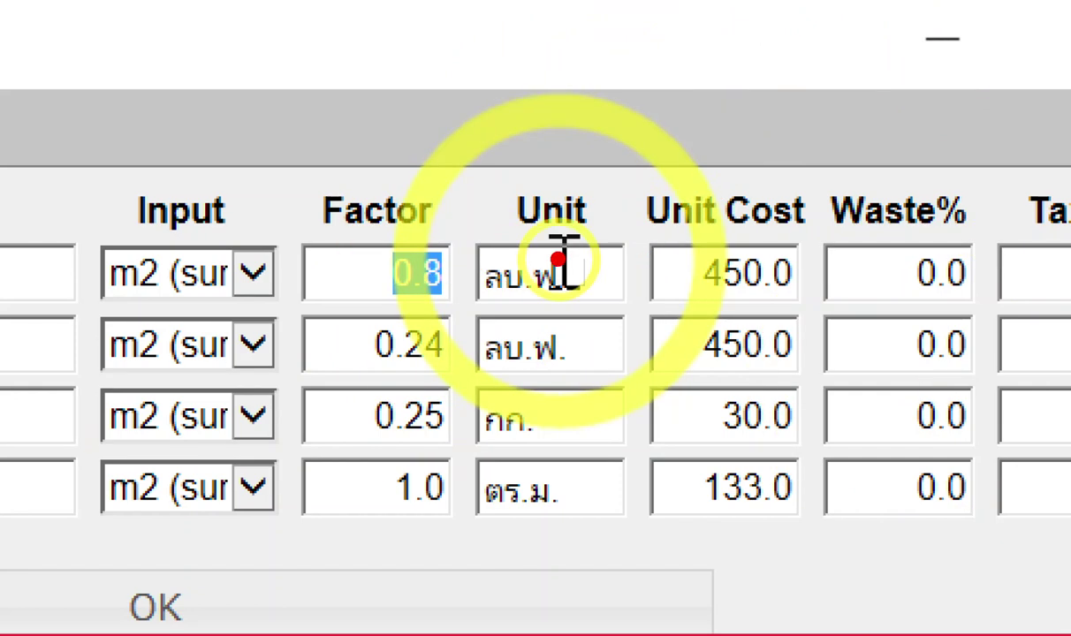
pyautogui.moveTo(62, 406)
pyautogui.mouseDown()
pyautogui.moveTo(93, 446)
pyautogui.moveTo(91, 495)
pyautogui.mouseUp()
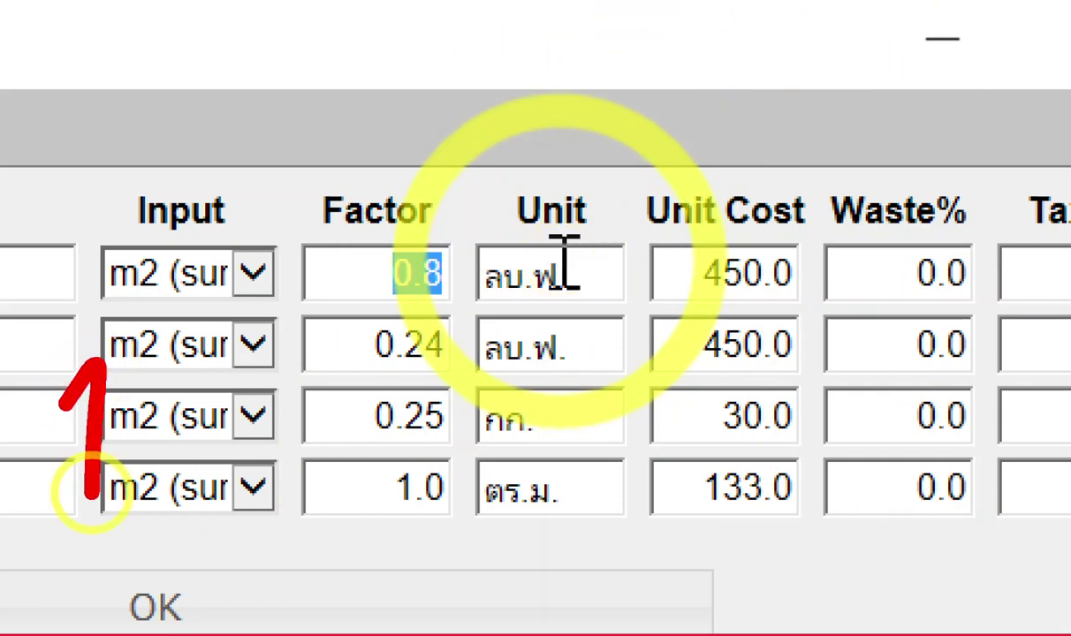
pyautogui.moveTo(574, 353)
pyautogui.mouseDown()
pyautogui.moveTo(530, 358)
pyautogui.moveTo(556, 442)
pyautogui.moveTo(583, 353)
pyautogui.mouseUp()
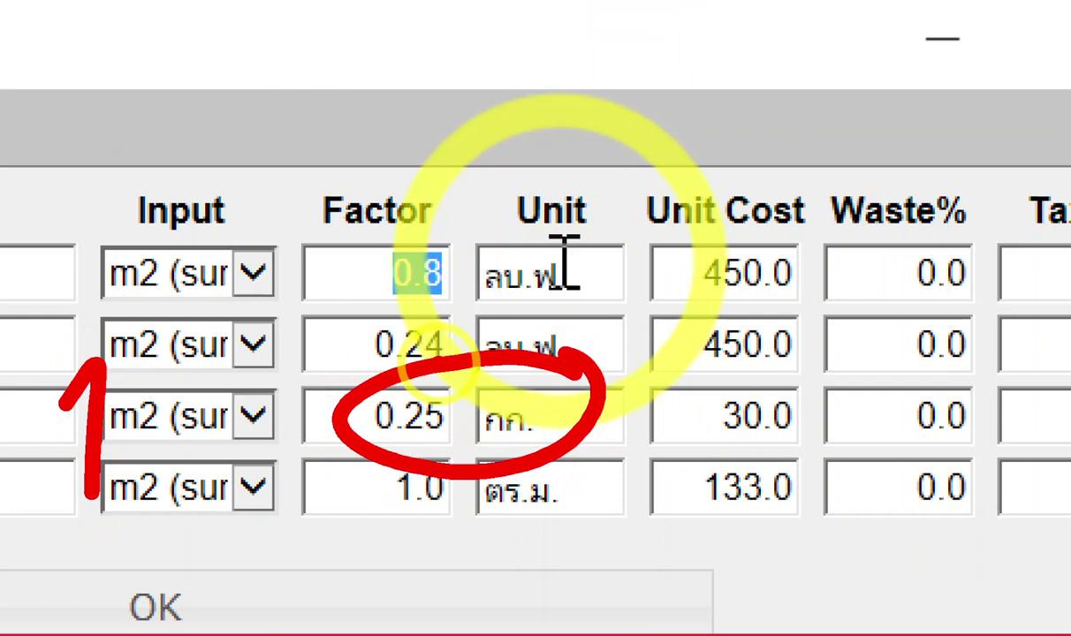
pyautogui.moveTo(36, 484)
pyautogui.mouseDown()
pyautogui.moveTo(20, 521)
pyautogui.moveTo(617, 502)
pyautogui.moveTo(83, 439)
pyautogui.moveTo(79, 590)
pyautogui.mouseUp()
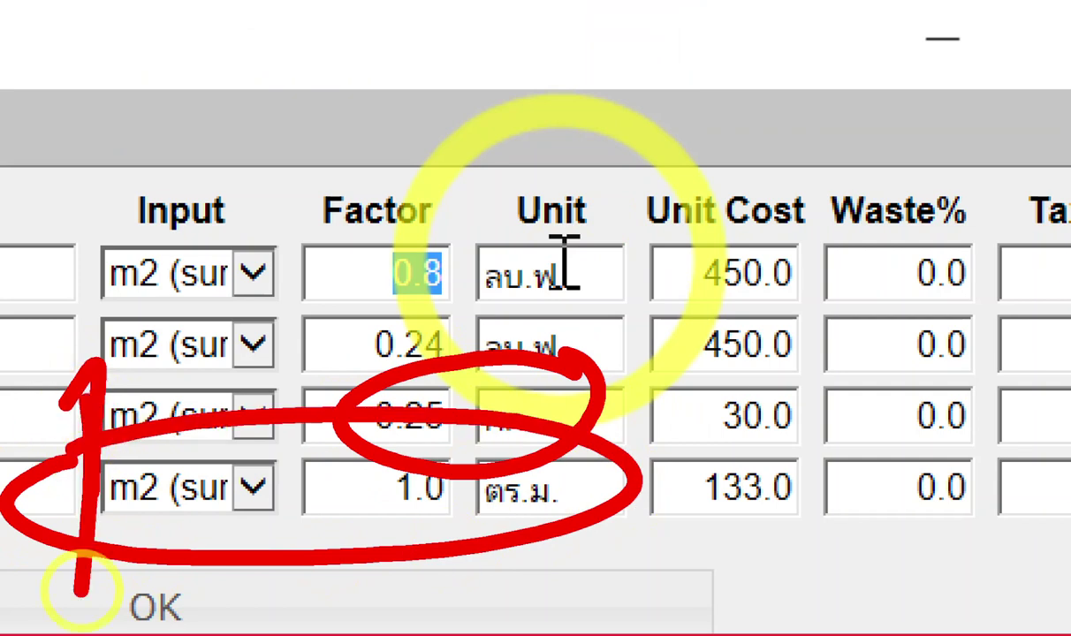
pyautogui.moveTo(359, 418); pyautogui.dragTo(309, 597)
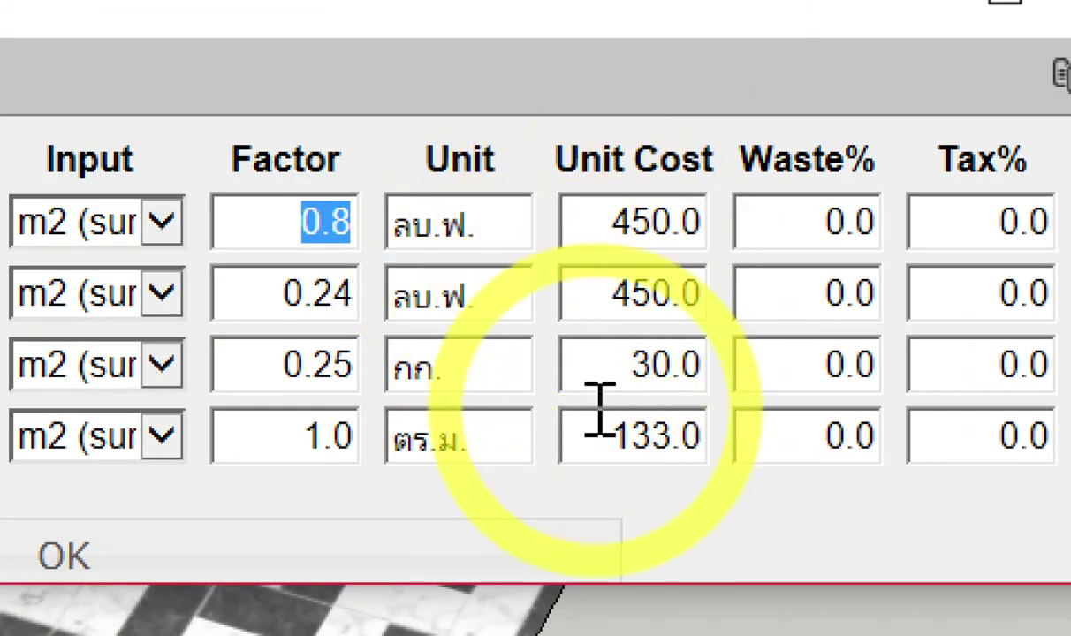
pyautogui.moveTo(590, 368); pyautogui.dragTo(701, 402)
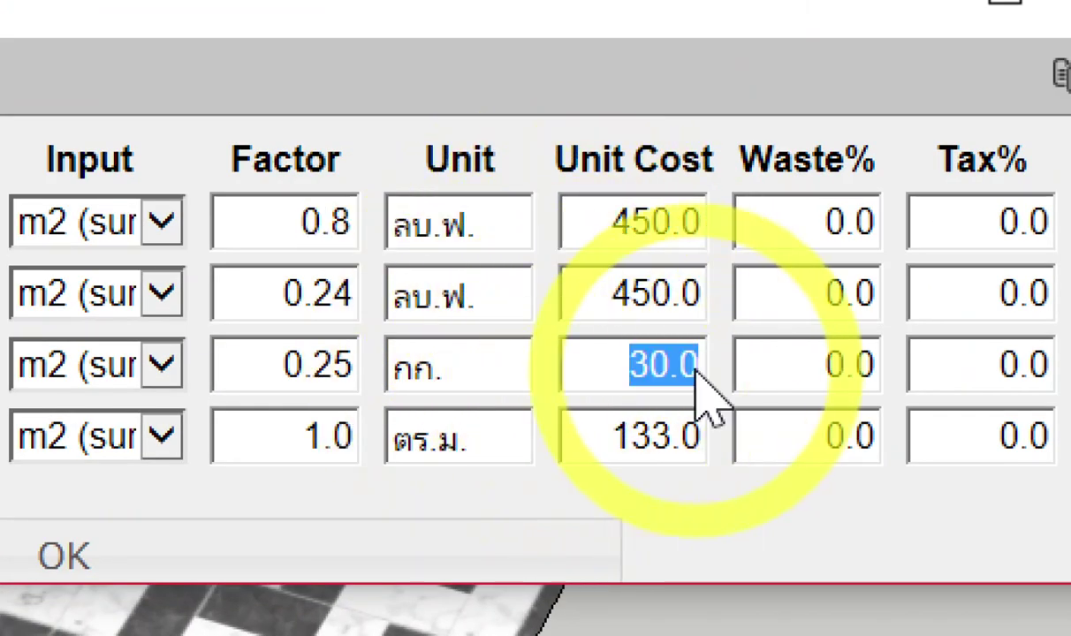
pyautogui.moveTo(611, 437); pyautogui.dragTo(722, 446)
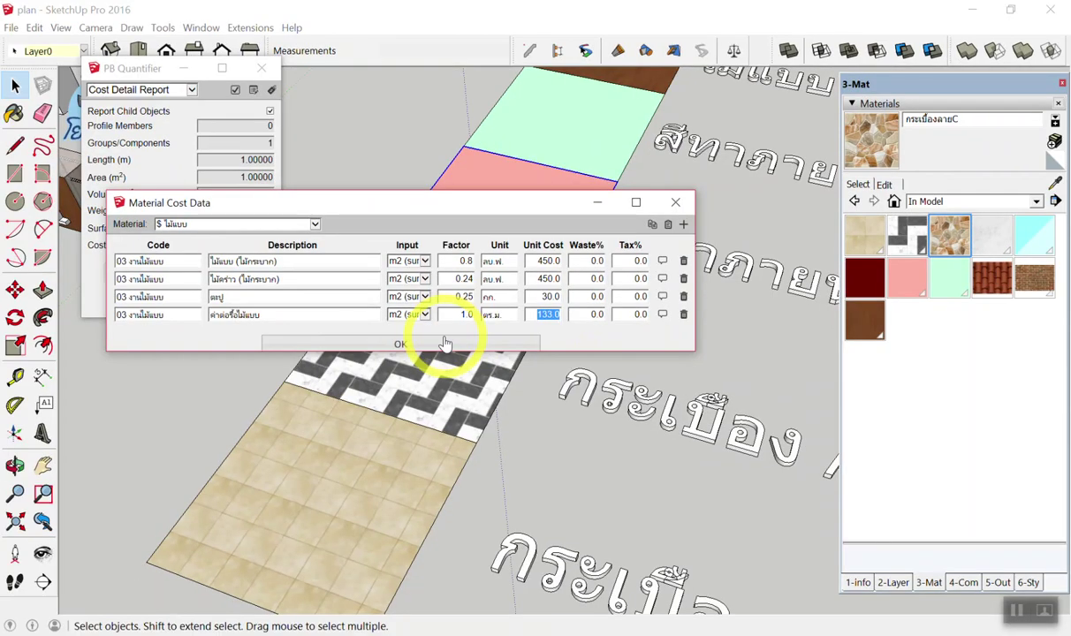
pyautogui.click(447, 343)
pyautogui.moveTo(445, 335); pyautogui.dragTo(563, 252, button='middle')
pyautogui.hotkey('ctrl', 't')
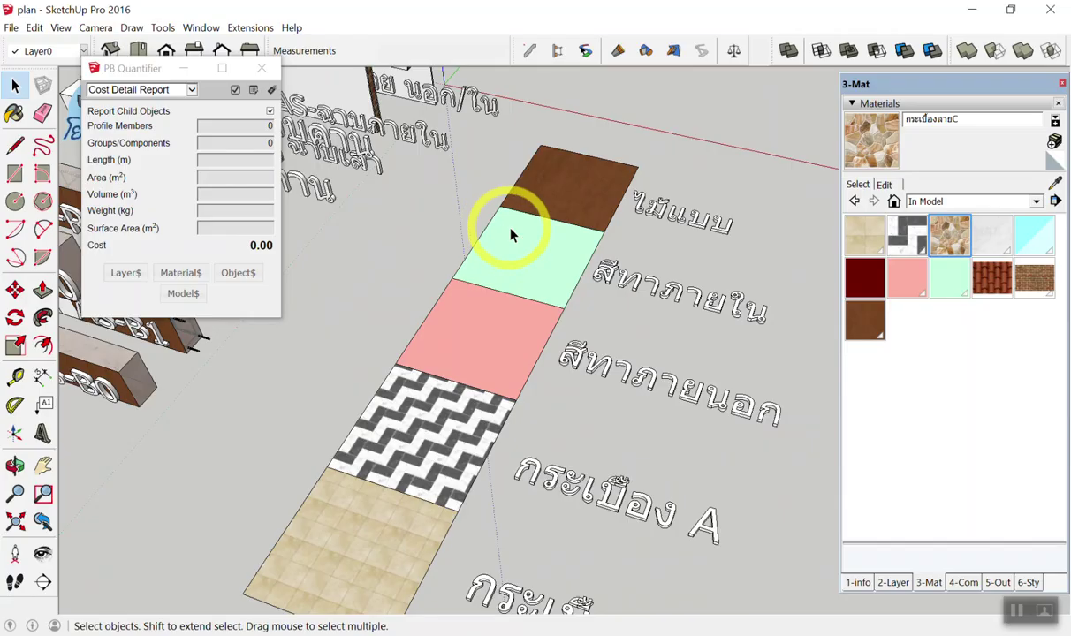
pyautogui.click(535, 202)
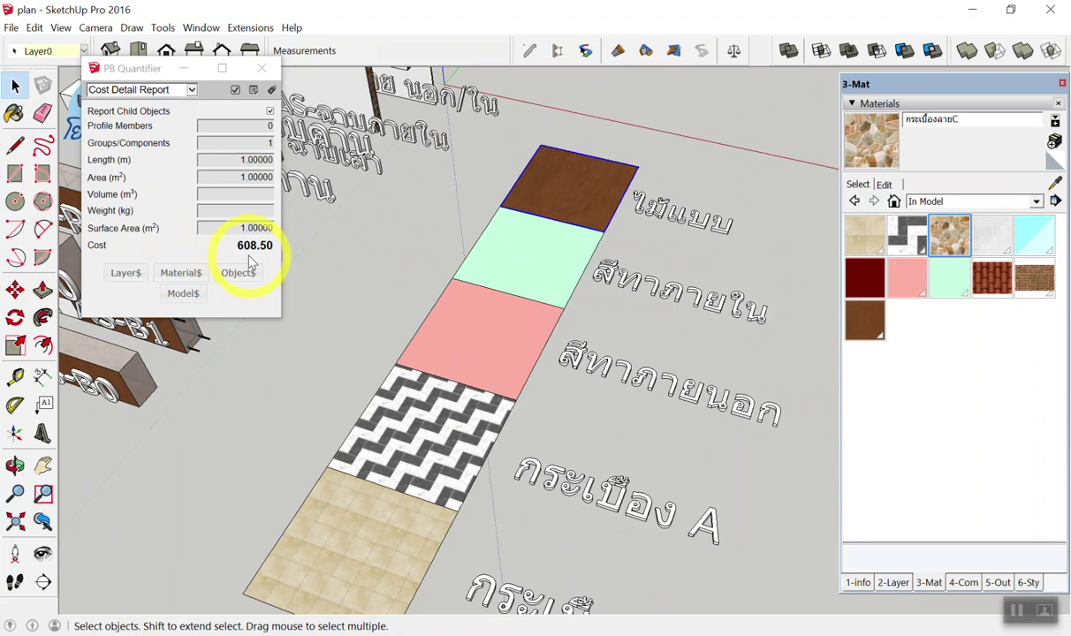
pyautogui.scroll(-3, 430, 292)
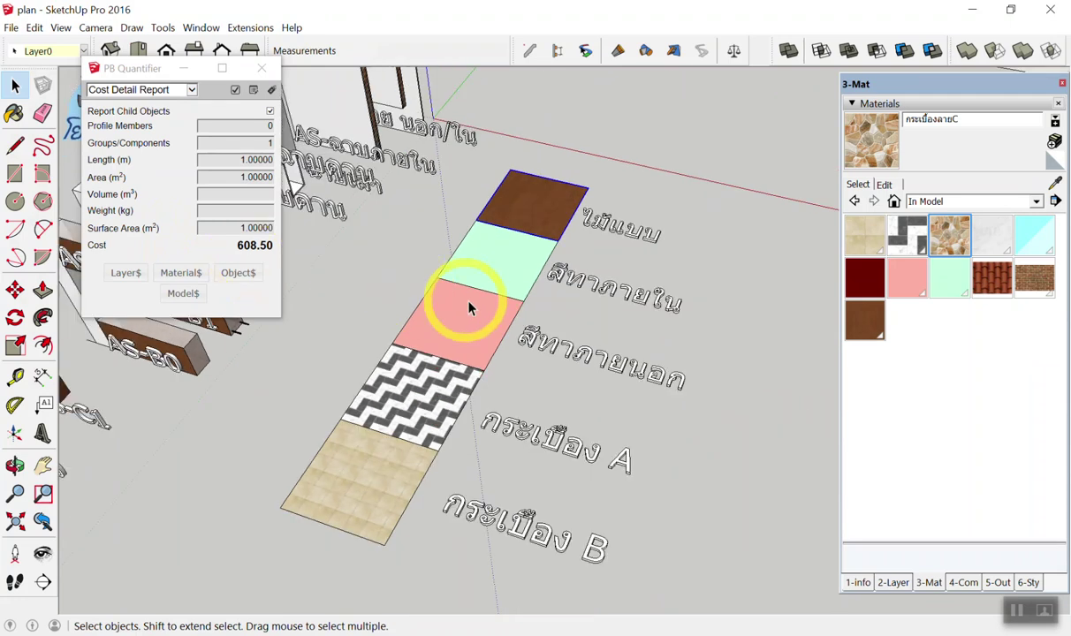
pyautogui.scroll(-3, 574, 383)
pyautogui.scroll(-3, 495, 387)
pyautogui.scroll(-2, 683, 279)
pyautogui.scroll(3, 683, 279)
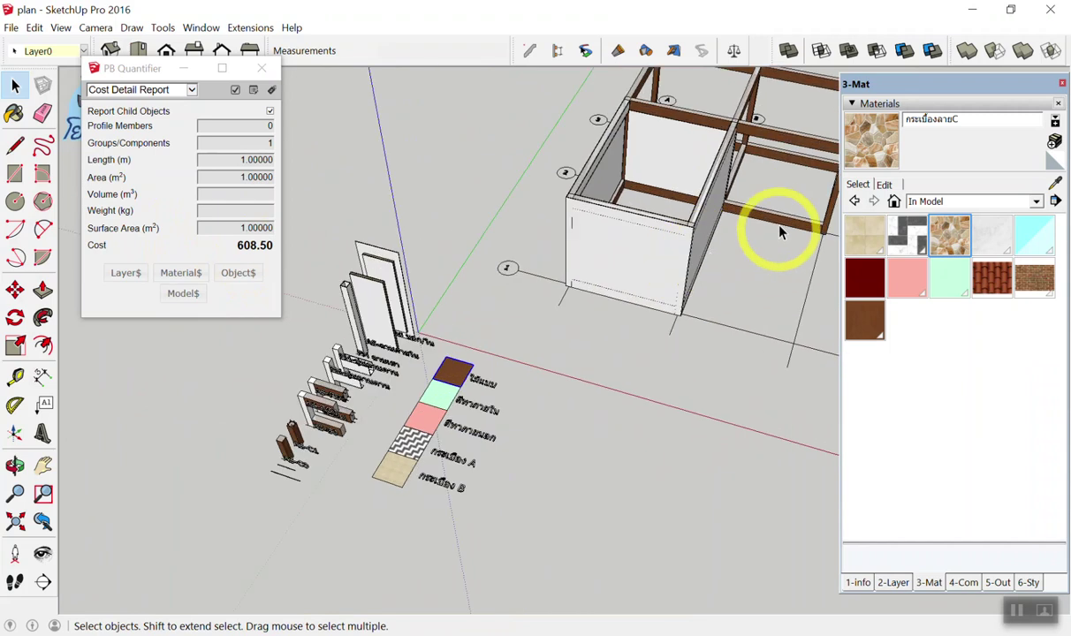
pyautogui.scroll(3, 465, 246)
pyautogui.scroll(3, 798, 122)
pyautogui.scroll(3, 660, 264)
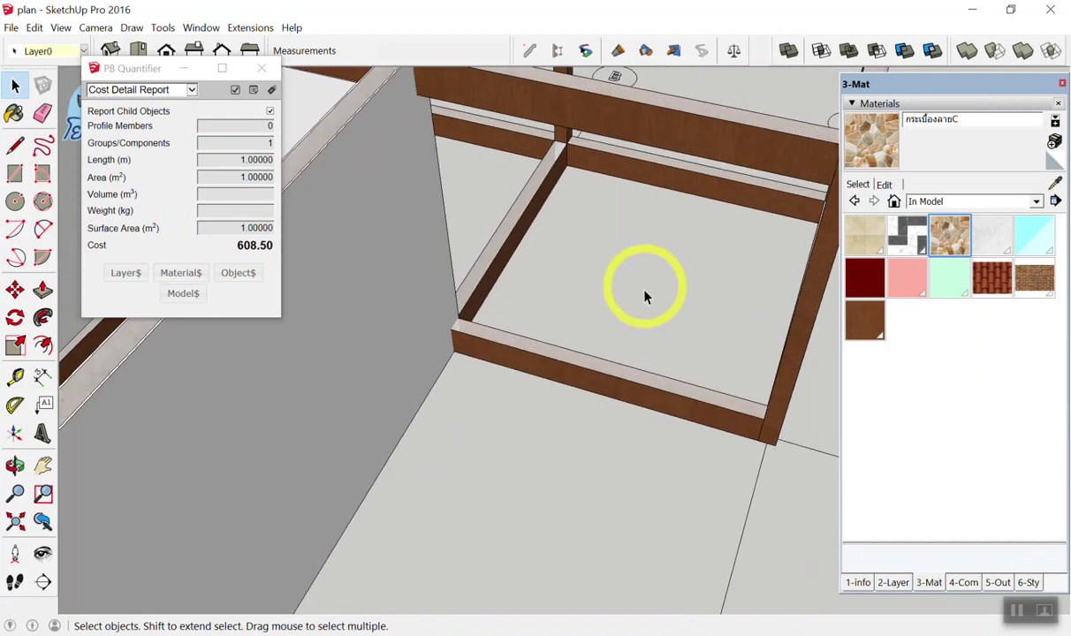
pyautogui.scroll(2, 612, 375)
pyautogui.moveTo(613, 376)
pyautogui.mouseDown(button='middle')
pyautogui.moveTo(590, 240)
pyautogui.moveTo(569, 258)
pyautogui.moveTo(556, 302)
pyautogui.mouseUp(button='middle')
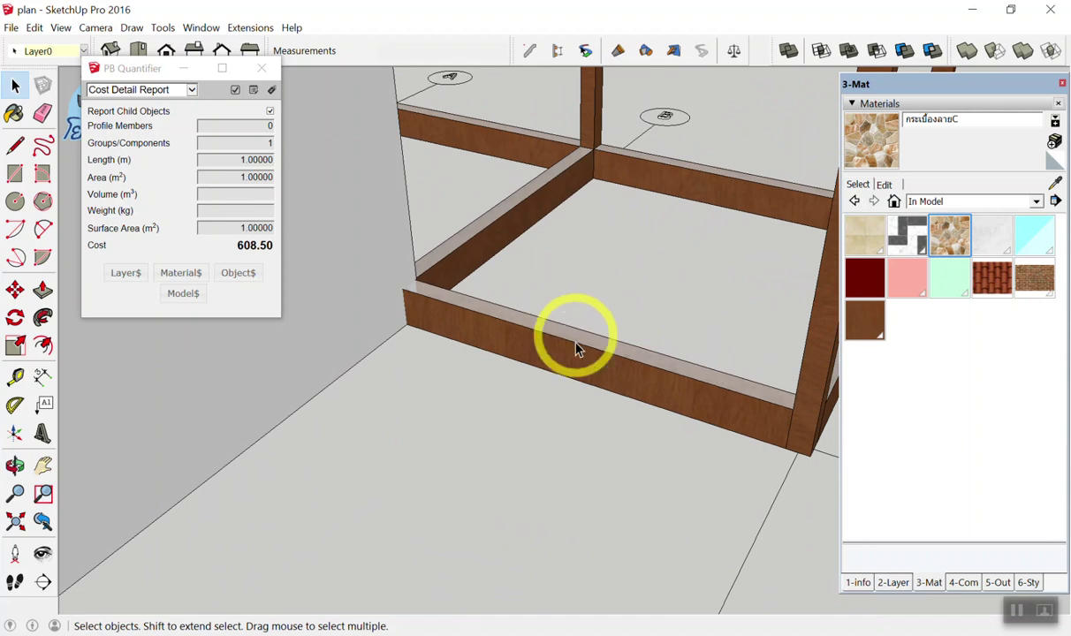
pyautogui.scroll(-4, 570, 318)
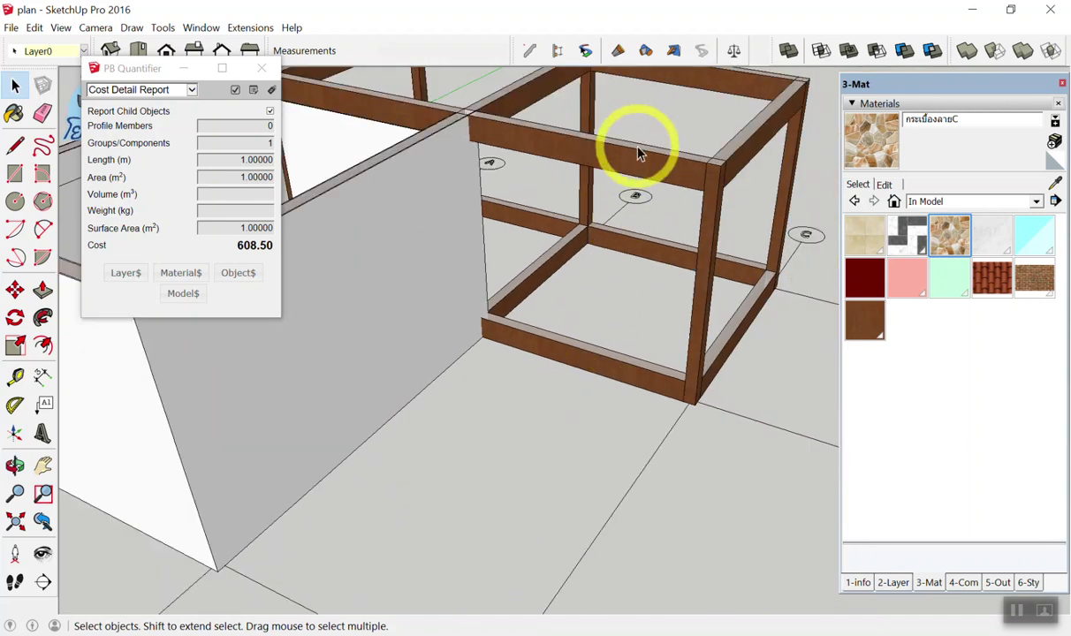
pyautogui.scroll(-1, 627, 155)
pyautogui.scroll(-2, 629, 177)
pyautogui.scroll(2, 650, 108)
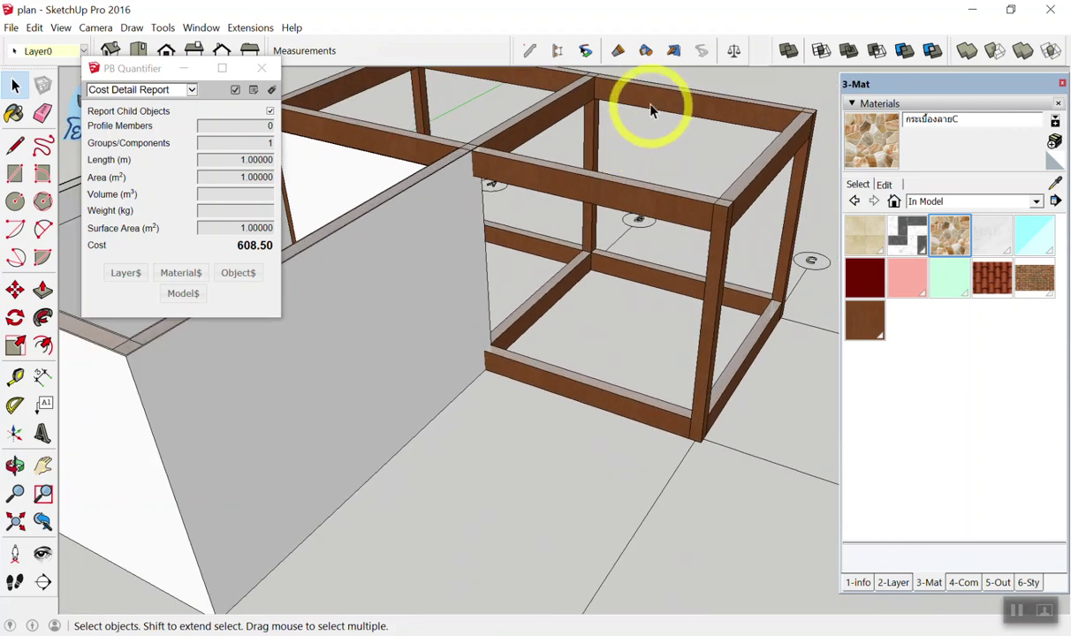
pyautogui.scroll(2, 654, 105)
pyautogui.moveTo(383, 215)
pyautogui.mouseDown()
pyautogui.moveTo(394, 227)
pyautogui.moveTo(776, 329)
pyautogui.mouseUp()
pyautogui.moveTo(459, 217)
pyautogui.mouseDown()
pyautogui.moveTo(352, 234)
pyautogui.moveTo(393, 269)
pyautogui.mouseUp()
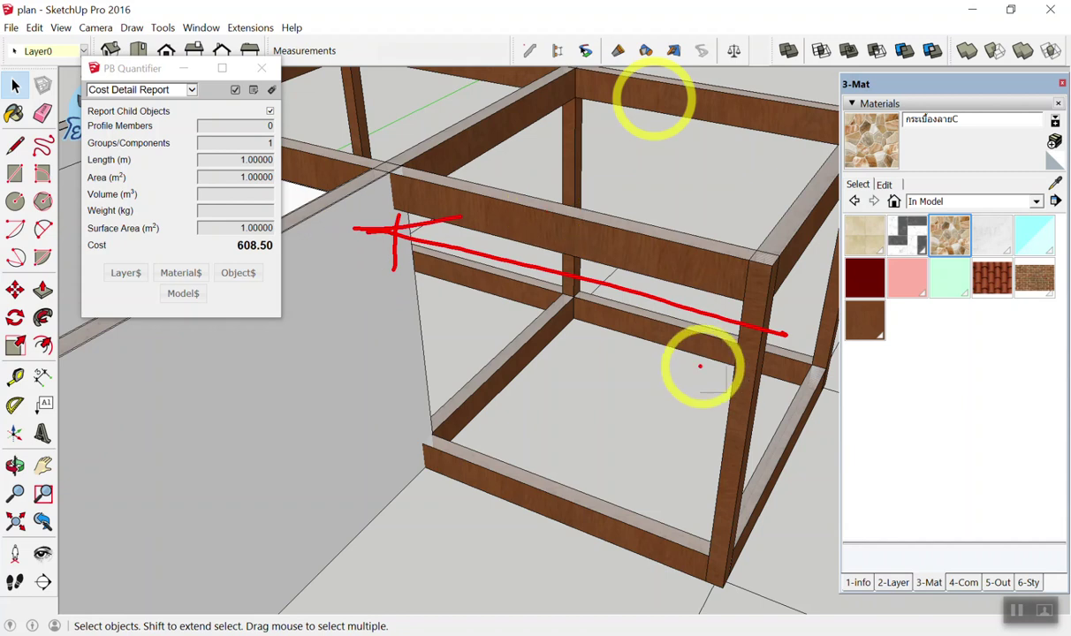
pyautogui.moveTo(696, 360); pyautogui.dragTo(714, 277)
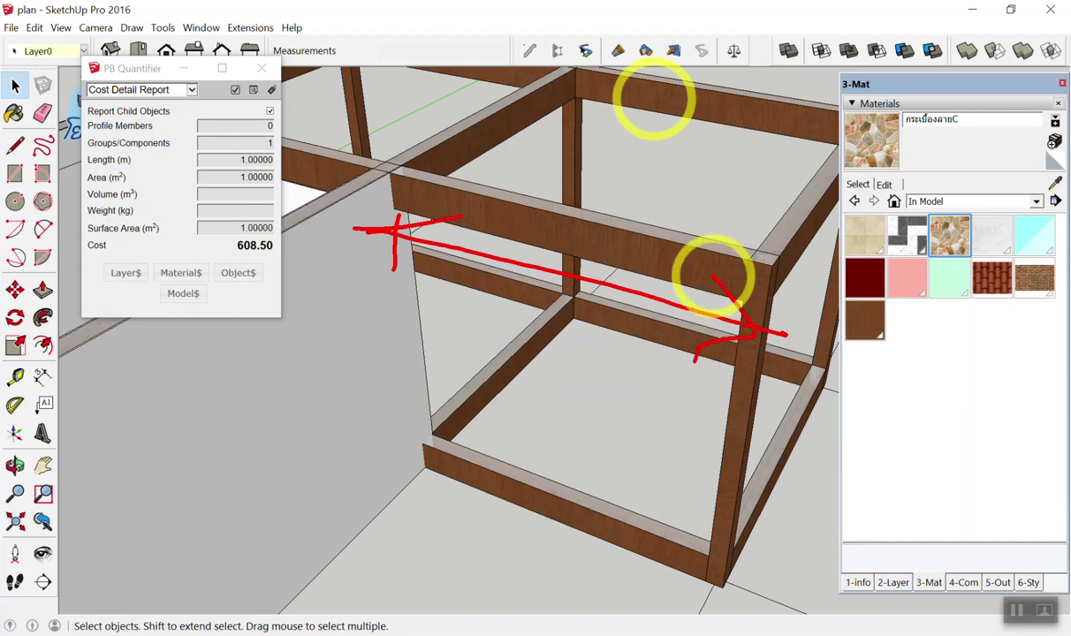
pyautogui.moveTo(462, 328)
pyautogui.mouseDown()
pyautogui.moveTo(471, 268)
pyautogui.moveTo(477, 283)
pyautogui.moveTo(534, 309)
pyautogui.moveTo(558, 302)
pyautogui.mouseUp()
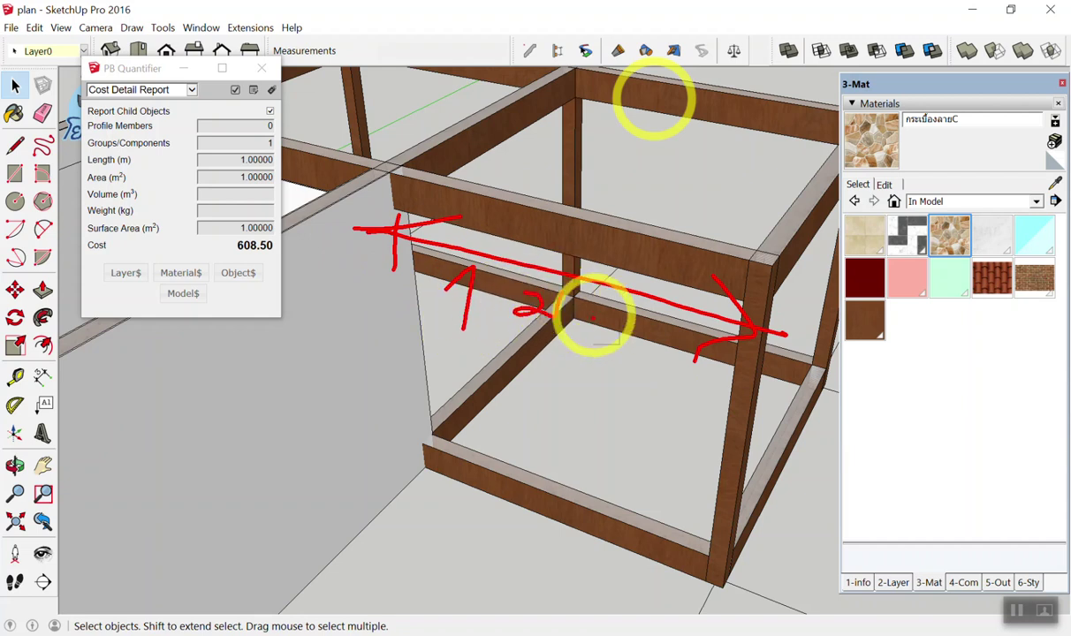
pyautogui.moveTo(567, 397); pyautogui.dragTo(589, 424)
pyautogui.moveTo(621, 389)
pyautogui.mouseDown()
pyautogui.moveTo(661, 412)
pyautogui.moveTo(659, 433)
pyautogui.moveTo(720, 391)
pyautogui.mouseUp()
pyautogui.click(661, 364)
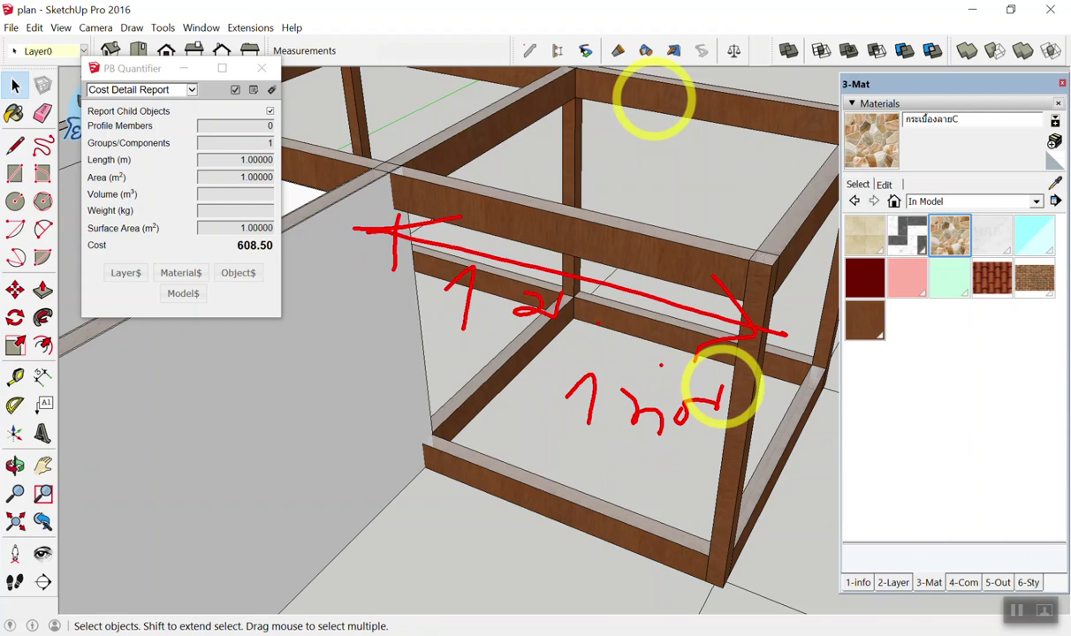
pyautogui.moveTo(455, 335)
pyautogui.mouseDown()
pyautogui.moveTo(436, 446)
pyautogui.moveTo(530, 486)
pyautogui.mouseUp()
pyautogui.moveTo(619, 461)
pyautogui.mouseDown()
pyautogui.moveTo(632, 499)
pyautogui.moveTo(666, 518)
pyautogui.mouseUp()
pyautogui.moveTo(735, 459)
pyautogui.mouseDown()
pyautogui.moveTo(759, 491)
pyautogui.moveTo(800, 490)
pyautogui.moveTo(861, 468)
pyautogui.mouseUp()
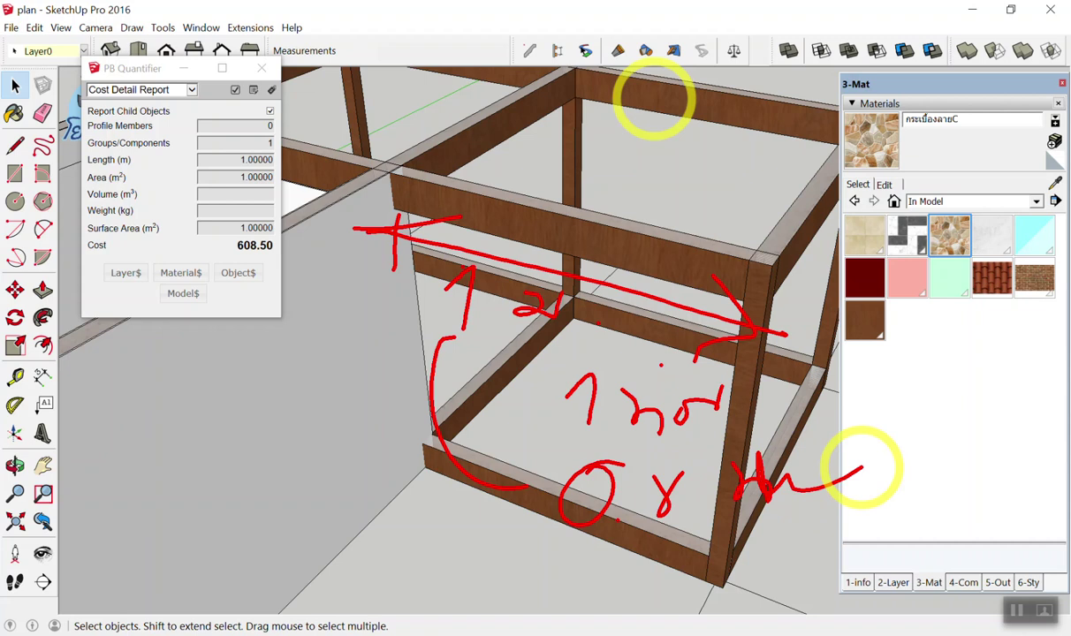
pyautogui.press('Escape')
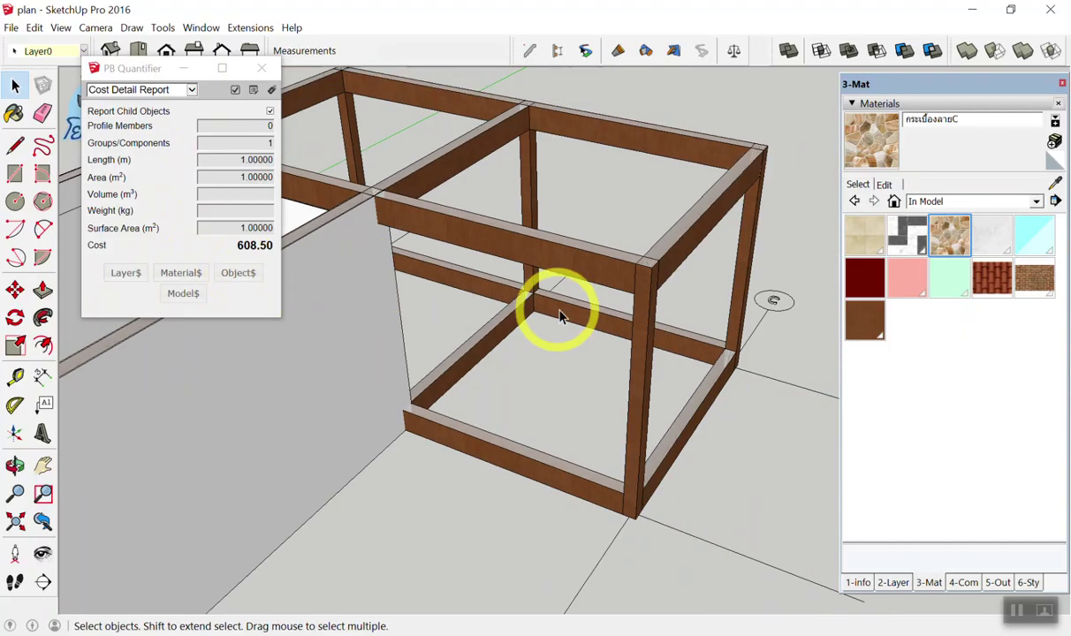
# Show the Layers list and point out the A-03 ไม้แบบคานบน layer
pyautogui.click(893, 582)
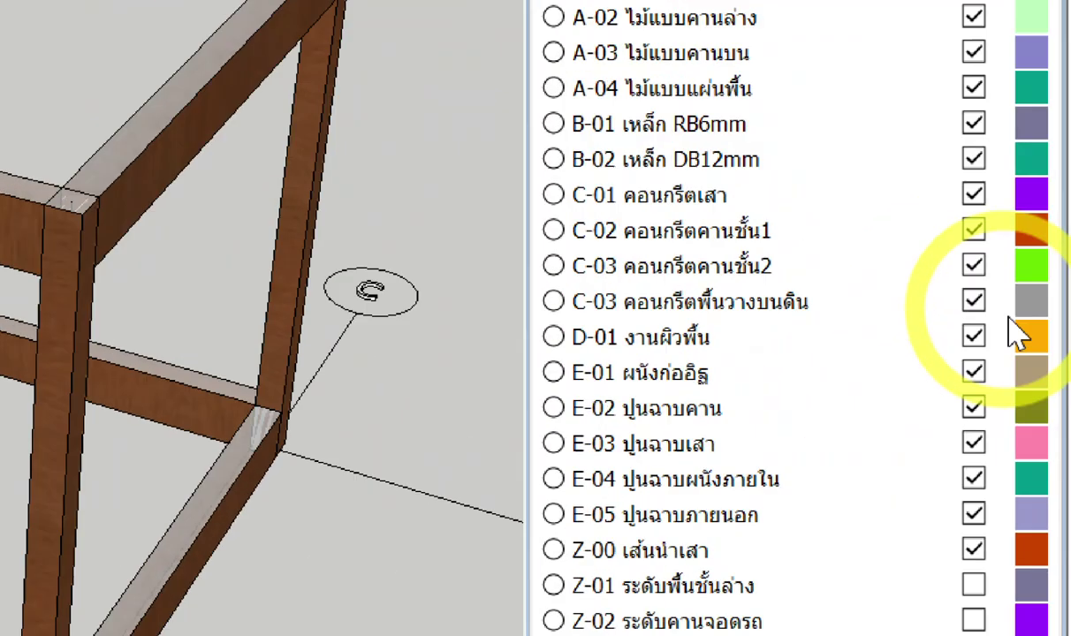
pyautogui.moveTo(1055, 565); pyautogui.dragTo(1058, 115)
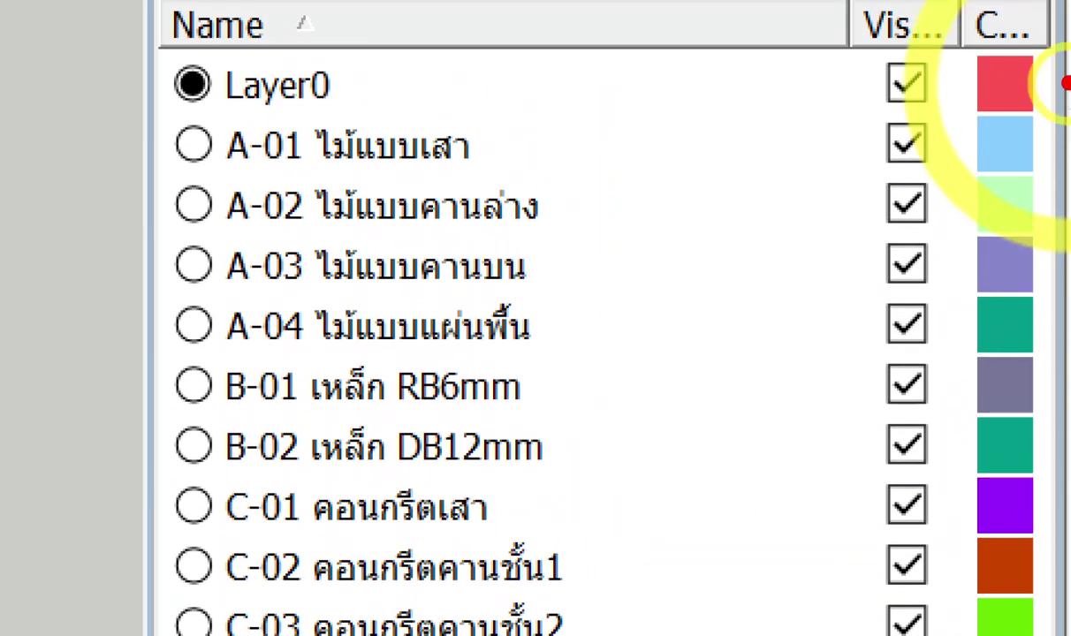
pyautogui.moveTo(616, 263)
pyautogui.mouseDown()
pyautogui.moveTo(216, 281)
pyautogui.moveTo(498, 305)
pyautogui.moveTo(583, 255)
pyautogui.mouseUp()
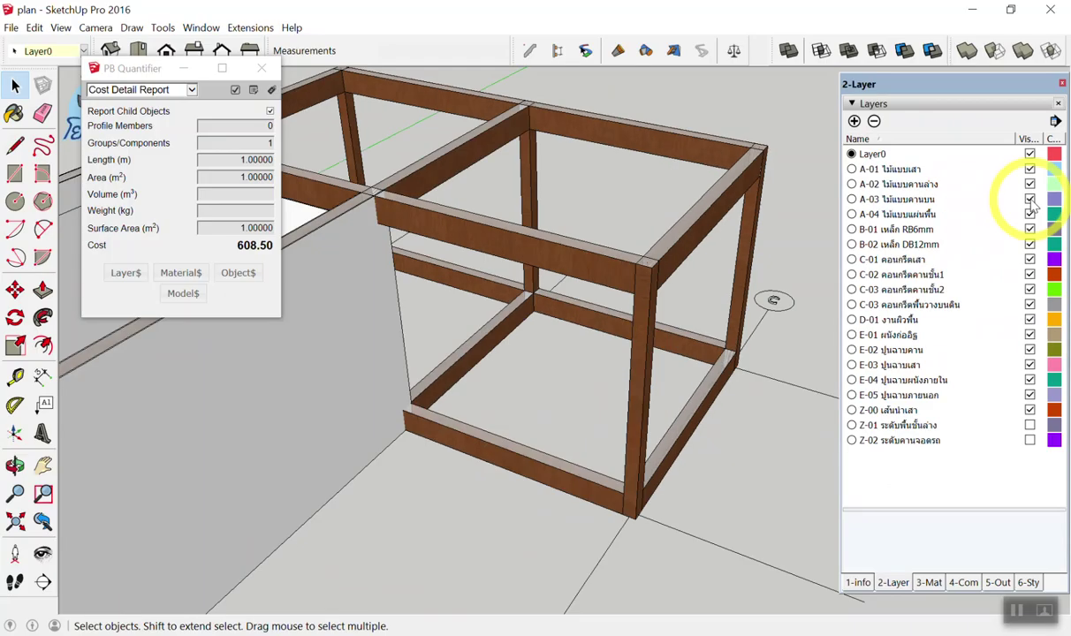
# Flash the A-03 upper beams by toggling the layer's visibility, leaving it visible
pyautogui.click(1029, 199)
pyautogui.click(1029, 199)
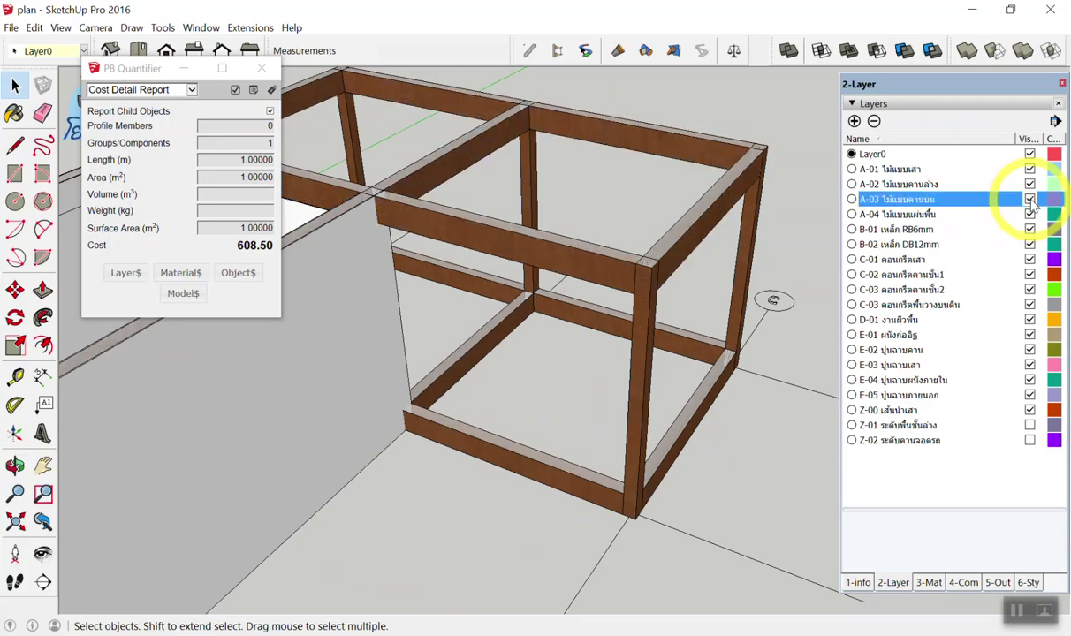
pyautogui.click(1029, 198)
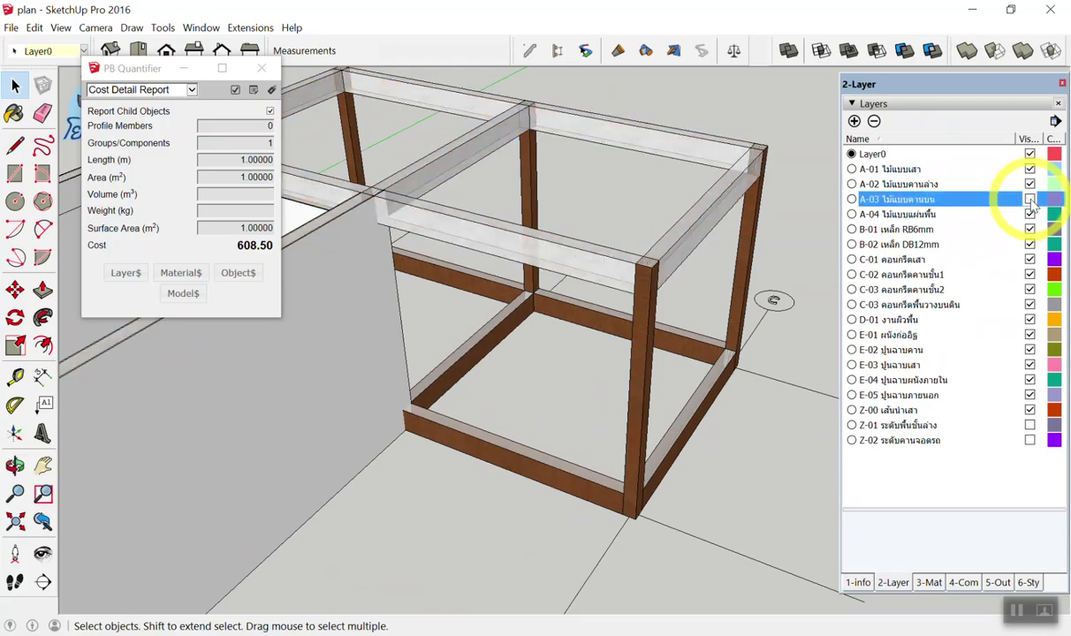
pyautogui.click(1029, 198)
pyautogui.click(1029, 199)
pyautogui.click(1029, 199)
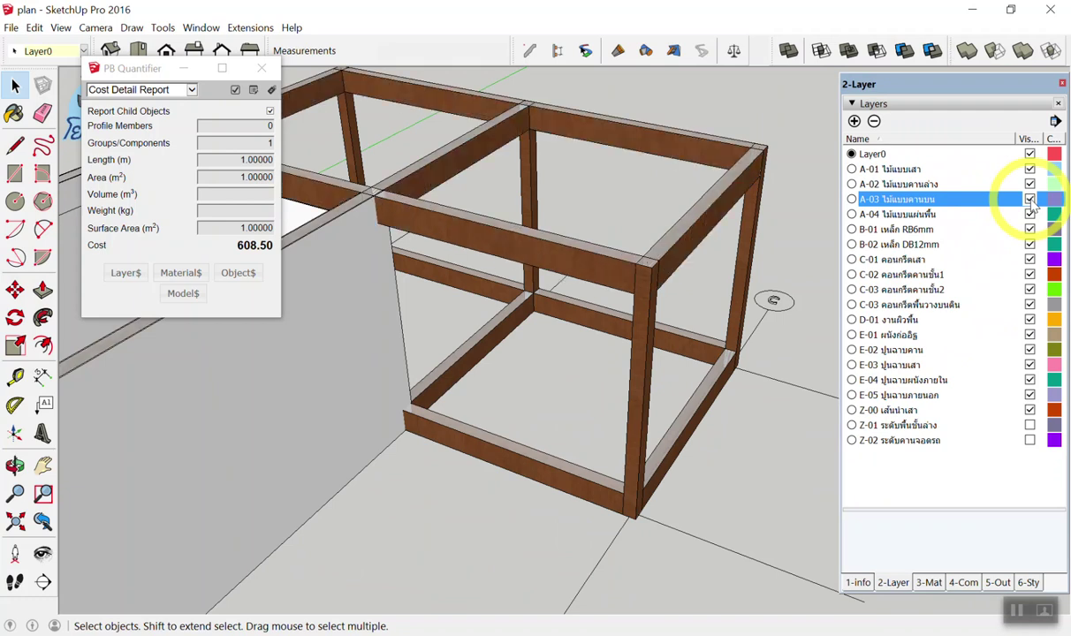
pyautogui.click(1029, 199)
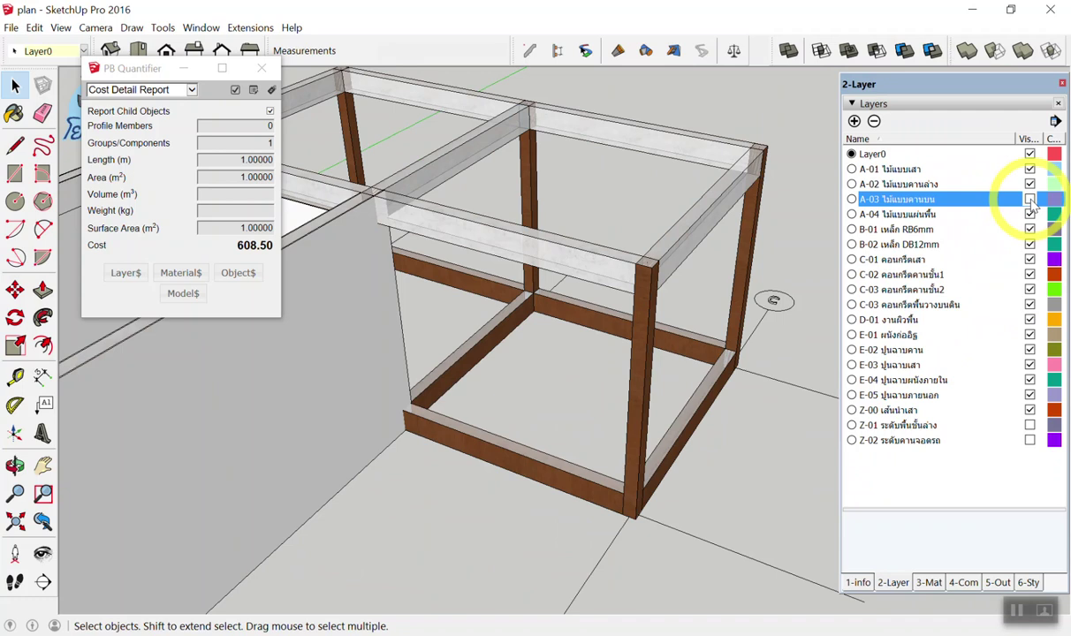
pyautogui.click(1029, 198)
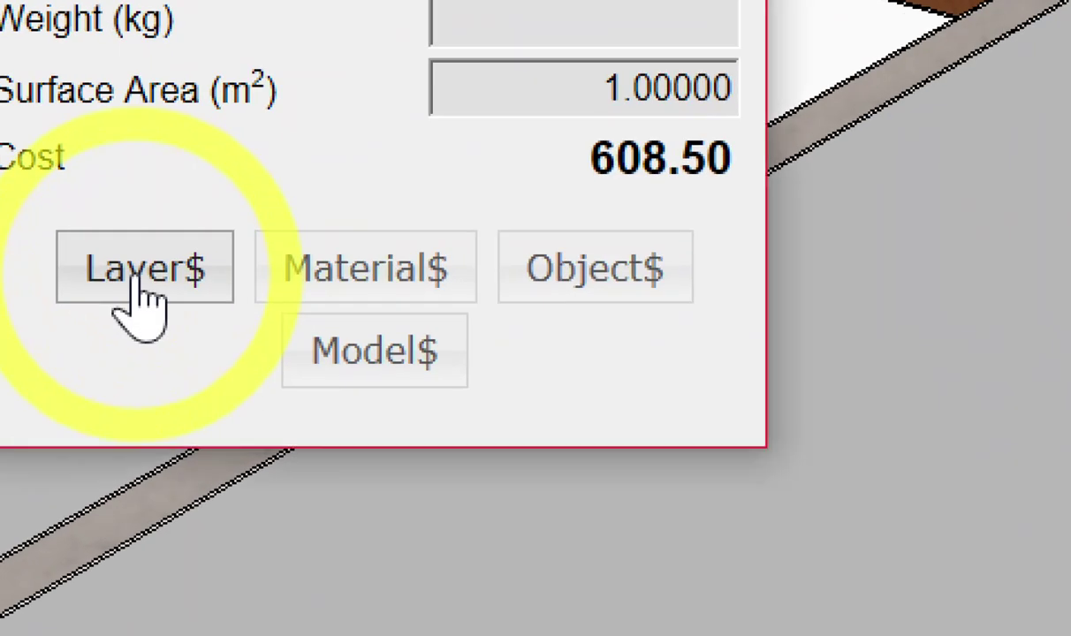
# Bring up the A-03 layer's cost data and move its window lower
pyautogui.click(134, 276)
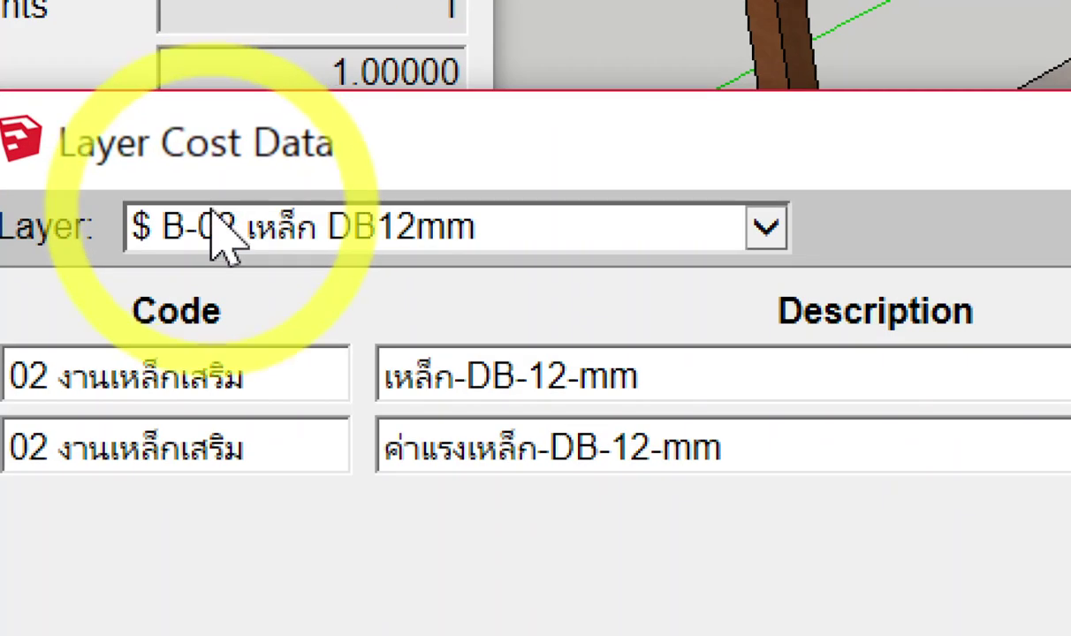
pyautogui.click(209, 198)
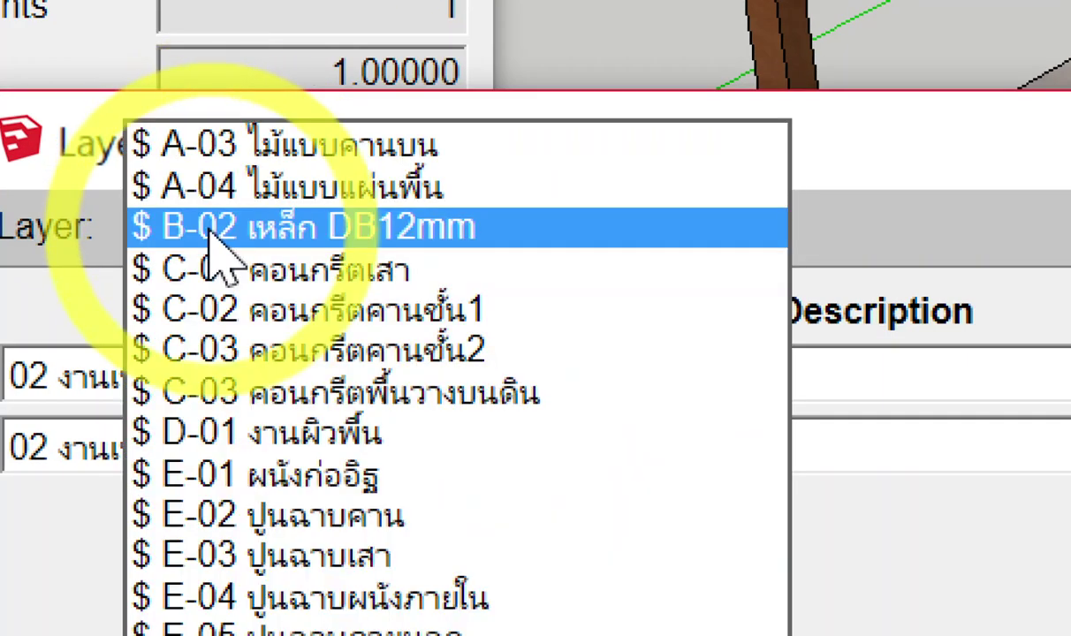
pyautogui.press('Escape')
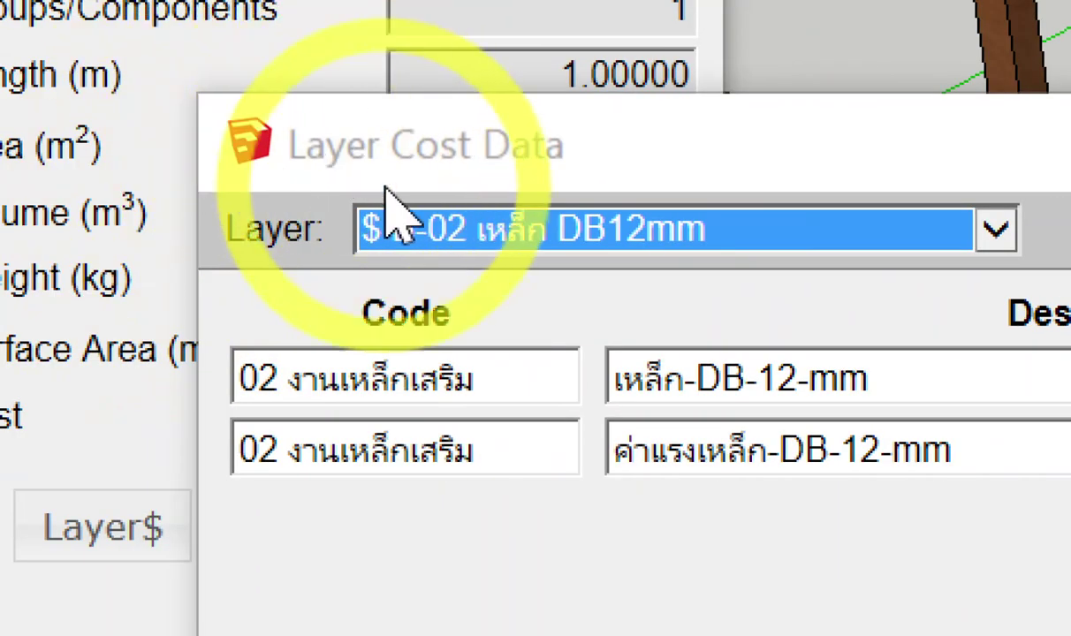
pyautogui.click(433, 237)
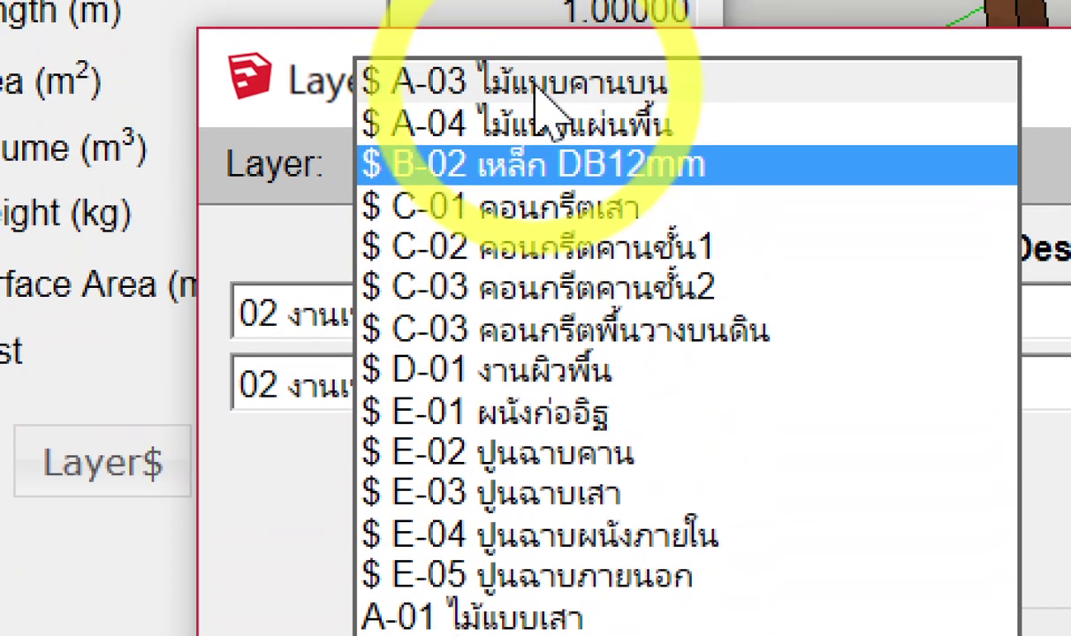
pyautogui.click(539, 88)
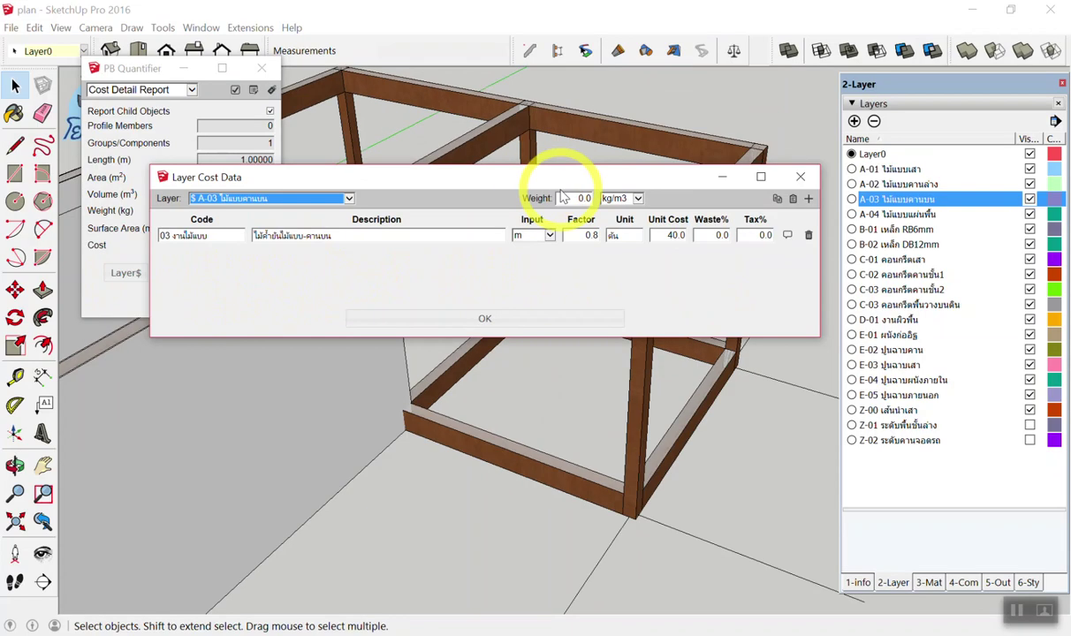
pyautogui.moveTo(652, 177); pyautogui.dragTo(631, 392)
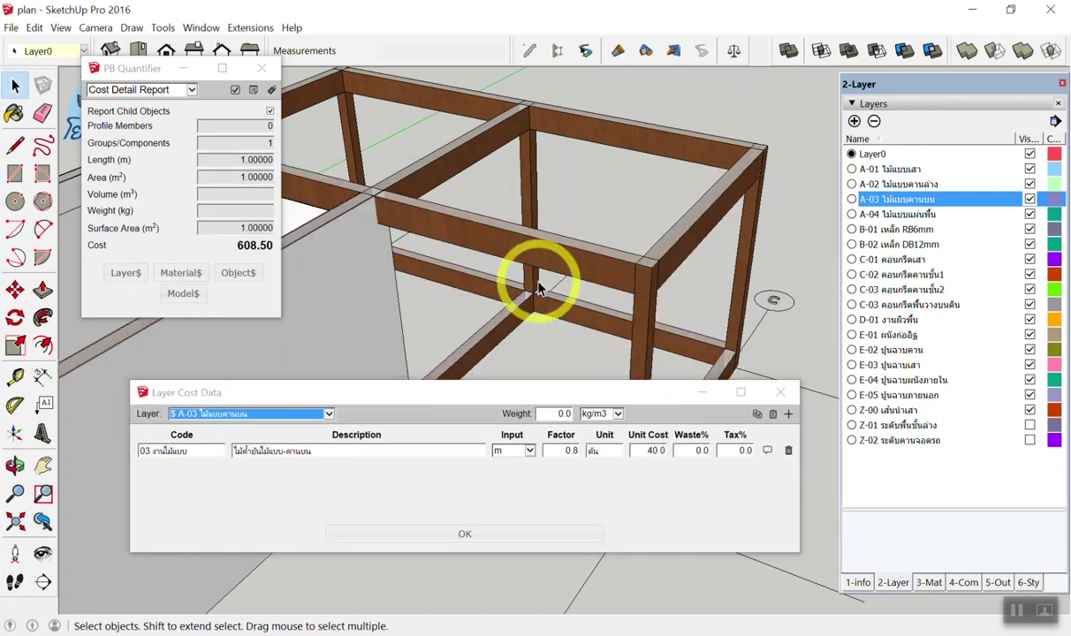
# Hide the C-03 second-floor concrete beam layer to view the lower beams
pyautogui.click(1029, 288)
pyautogui.moveTo(604, 258); pyautogui.dragTo(631, 258, button='middle')
pyautogui.scroll(3, 583, 292)
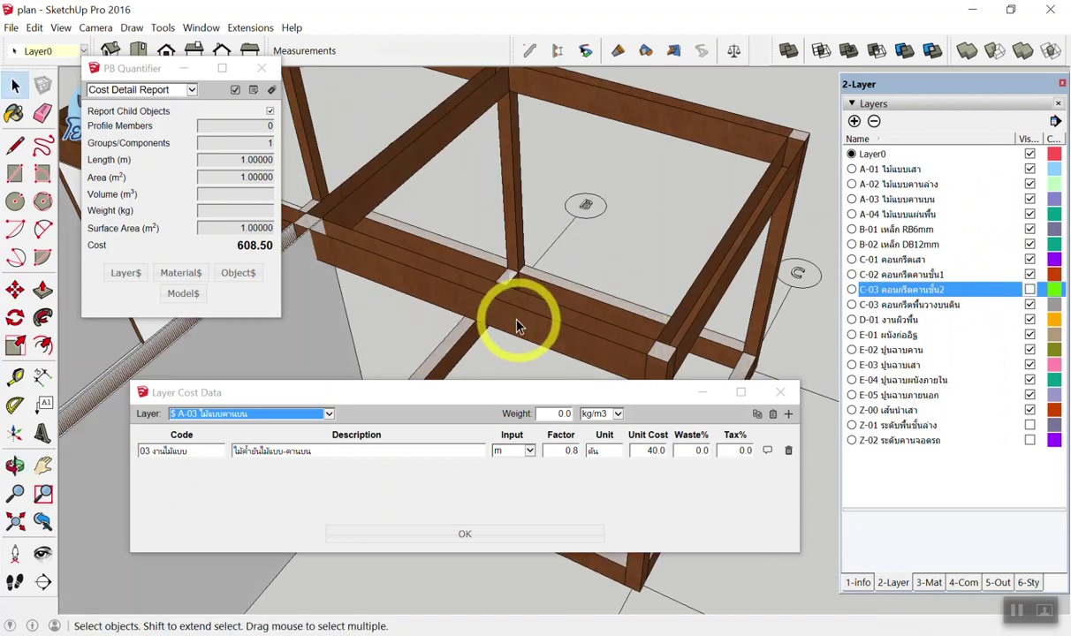
pyautogui.scroll(3, 440, 284)
pyautogui.scroll(2, 401, 253)
pyautogui.click(460, 241)
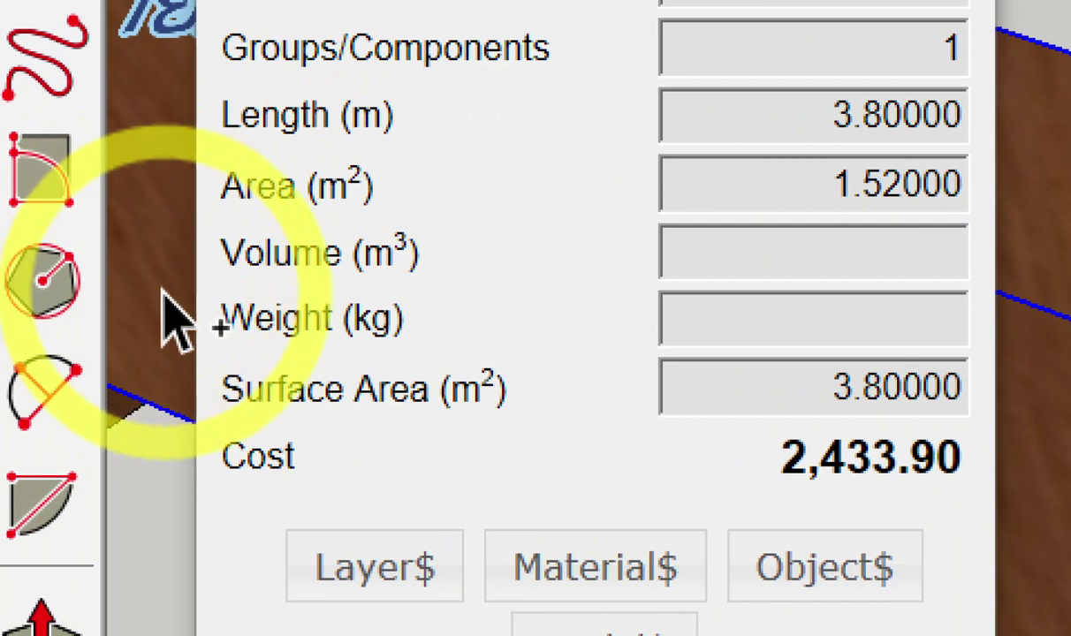
pyautogui.click(159, 288)
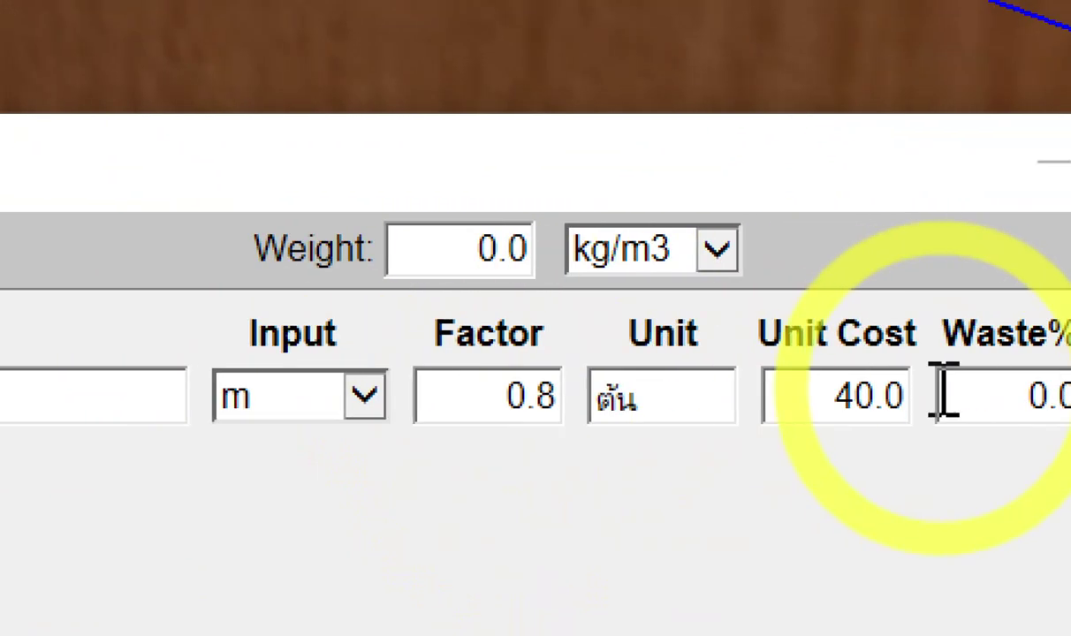
pyautogui.click(938, 389)
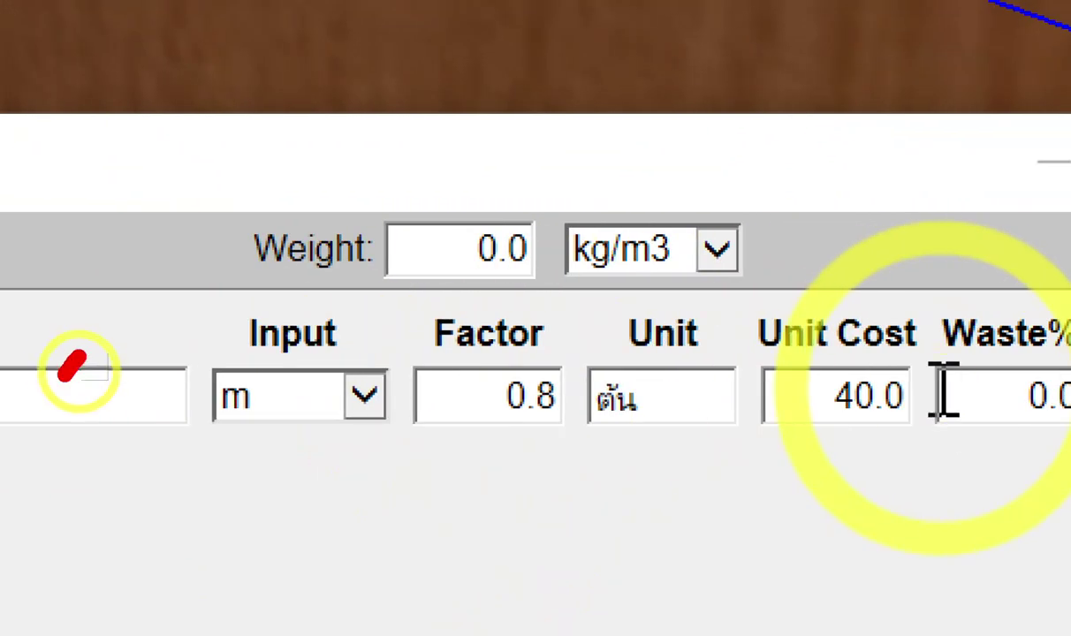
pyautogui.moveTo(62, 375); pyautogui.dragTo(115, 468)
pyautogui.moveTo(282, 334)
pyautogui.mouseDown()
pyautogui.moveTo(40, 402)
pyautogui.moveTo(309, 353)
pyautogui.mouseUp()
pyautogui.moveTo(389, 411); pyautogui.dragTo(458, 427)
pyautogui.moveTo(397, 449); pyautogui.dragTo(437, 443)
pyautogui.moveTo(530, 446)
pyautogui.mouseDown()
pyautogui.moveTo(512, 494)
pyautogui.moveTo(590, 491)
pyautogui.mouseUp()
pyautogui.moveTo(632, 459); pyautogui.dragTo(583, 499)
pyautogui.moveTo(749, 310); pyautogui.dragTo(780, 434)
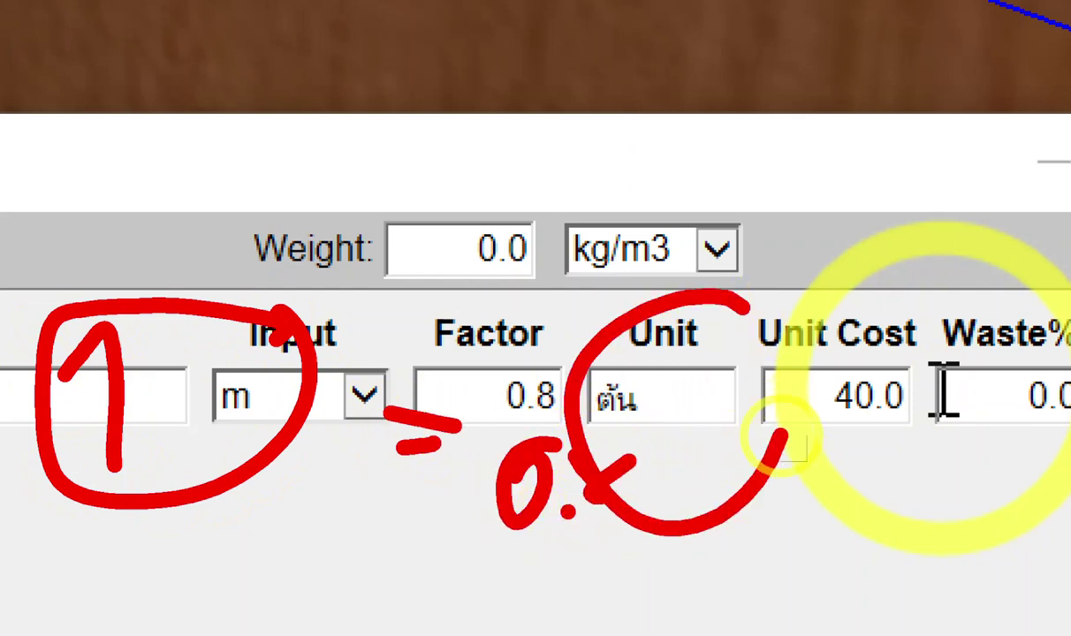
pyautogui.press('Escape')
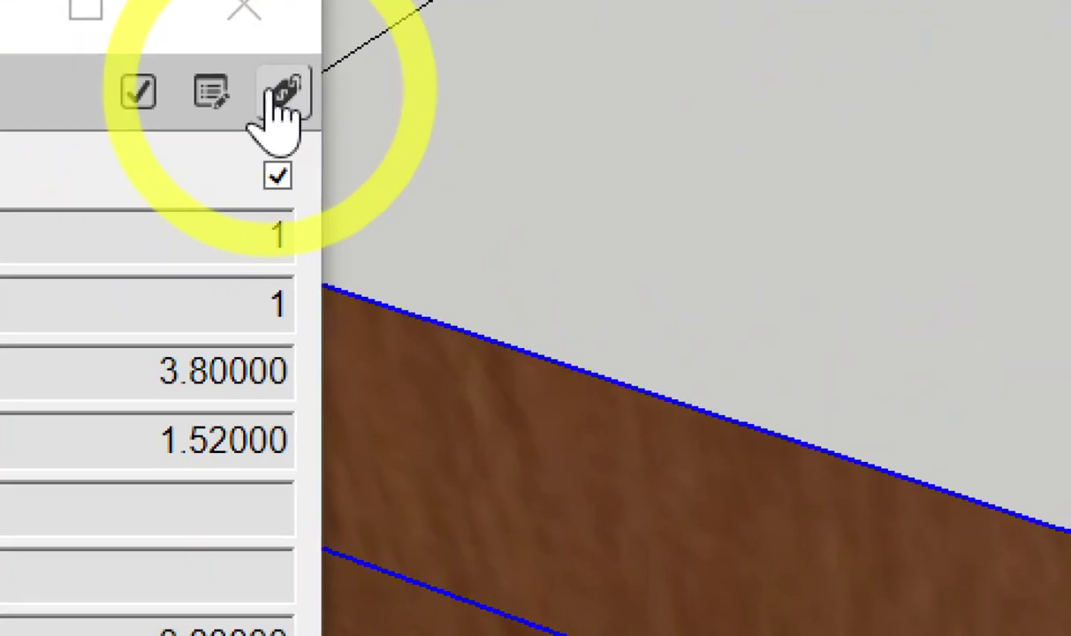
pyautogui.click(281, 93)
pyautogui.click(314, 200)
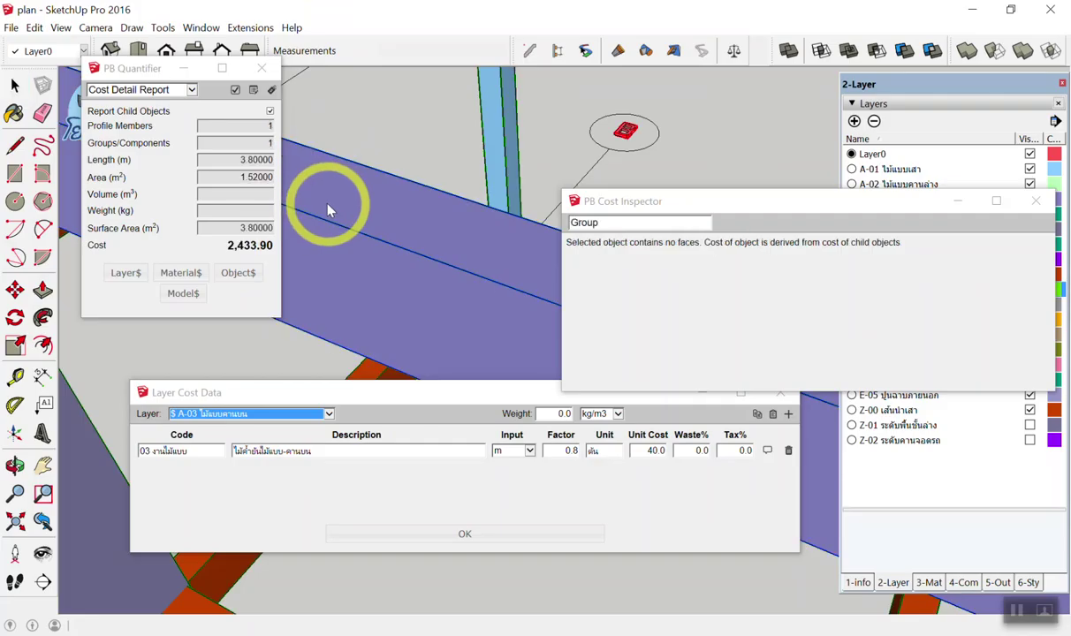
pyautogui.click(1035, 201)
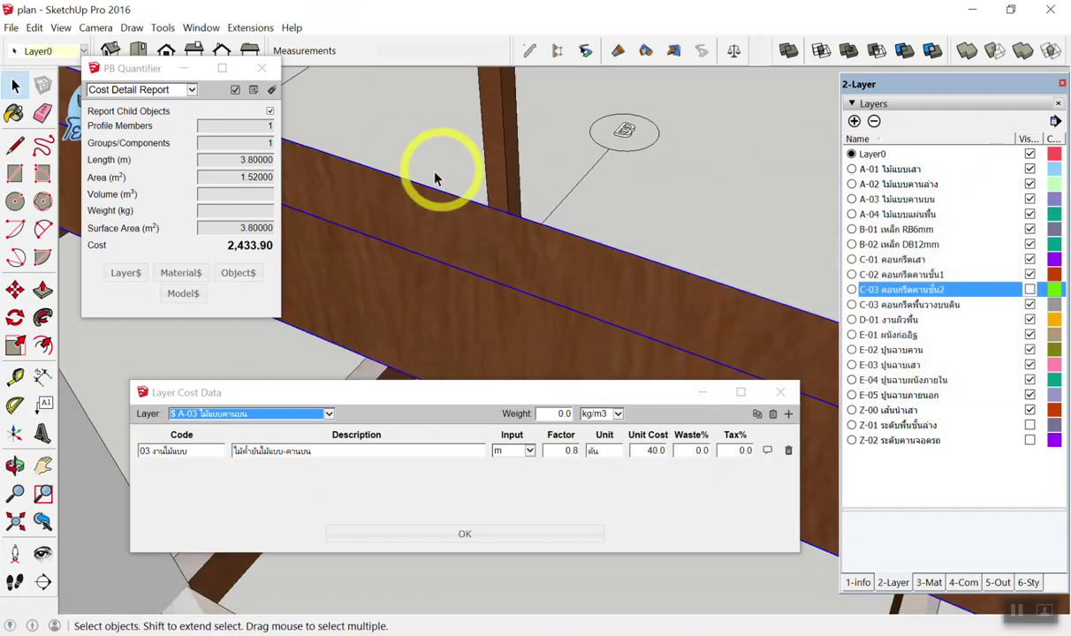
pyautogui.click(181, 89)
pyautogui.click(220, 128)
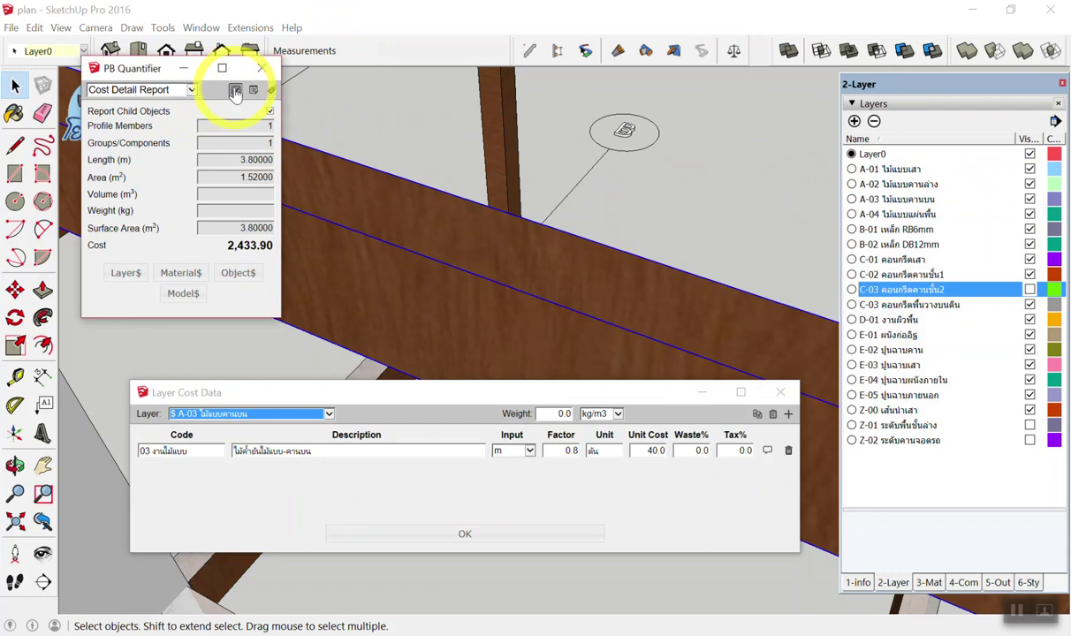
pyautogui.click(252, 89)
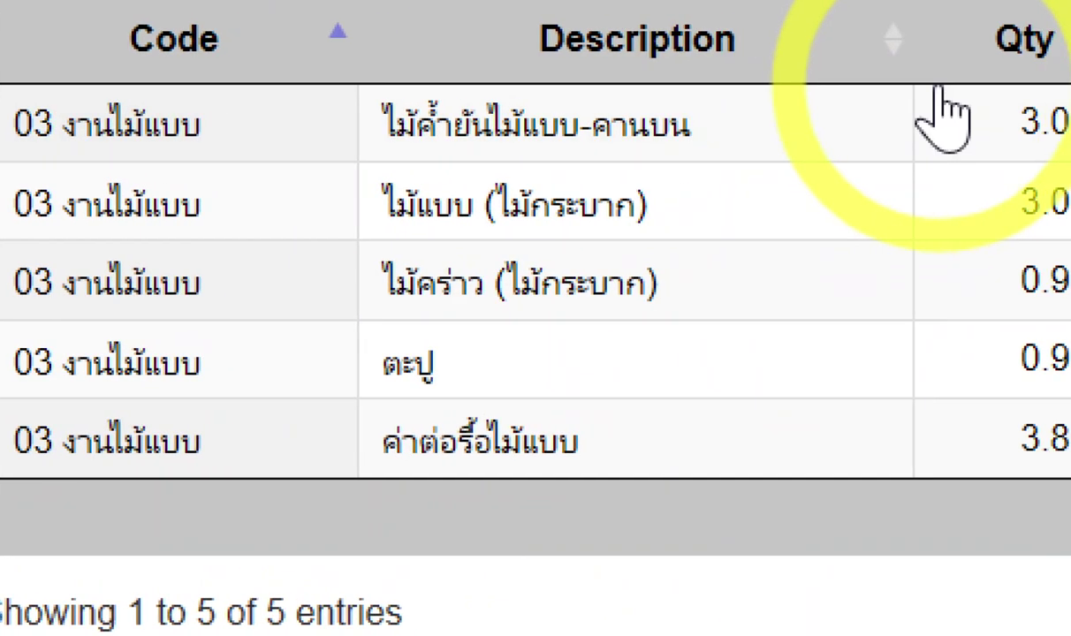
pyautogui.click(937, 83)
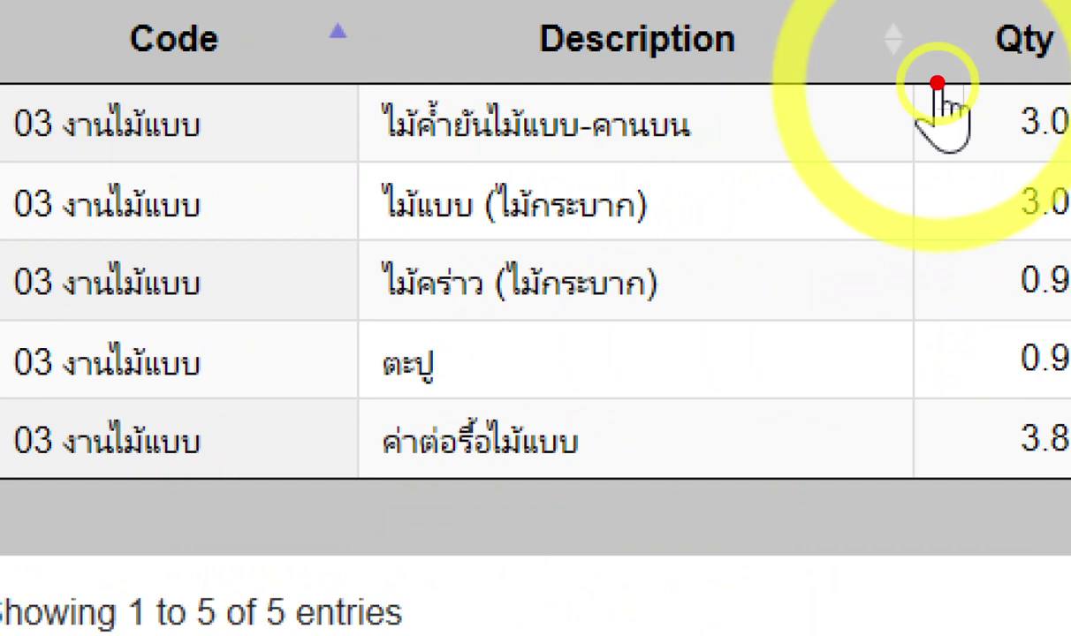
pyautogui.moveTo(601, 175)
pyautogui.mouseDown()
pyautogui.moveTo(704, 311)
pyautogui.moveTo(636, 540)
pyautogui.mouseUp()
pyautogui.moveTo(738, 284)
pyautogui.mouseDown()
pyautogui.moveTo(872, 318)
pyautogui.moveTo(948, 167)
pyautogui.moveTo(953, 345)
pyautogui.mouseUp()
pyautogui.moveTo(897, 260); pyautogui.dragTo(950, 247)
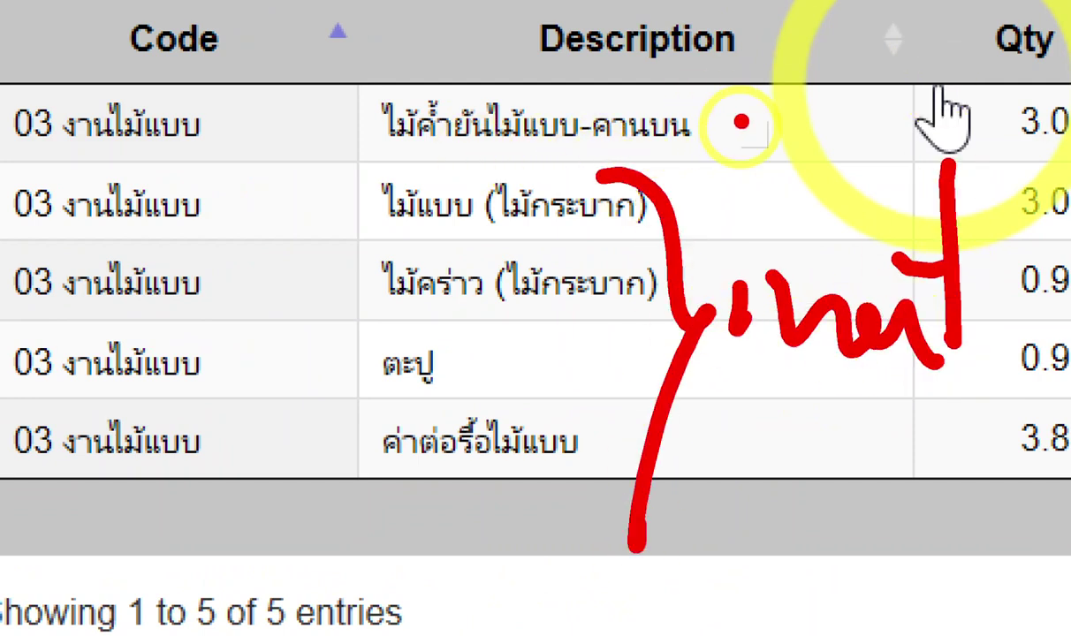
pyautogui.moveTo(748, 41)
pyautogui.mouseDown()
pyautogui.moveTo(712, 159)
pyautogui.moveTo(801, 163)
pyautogui.moveTo(879, 212)
pyautogui.mouseUp()
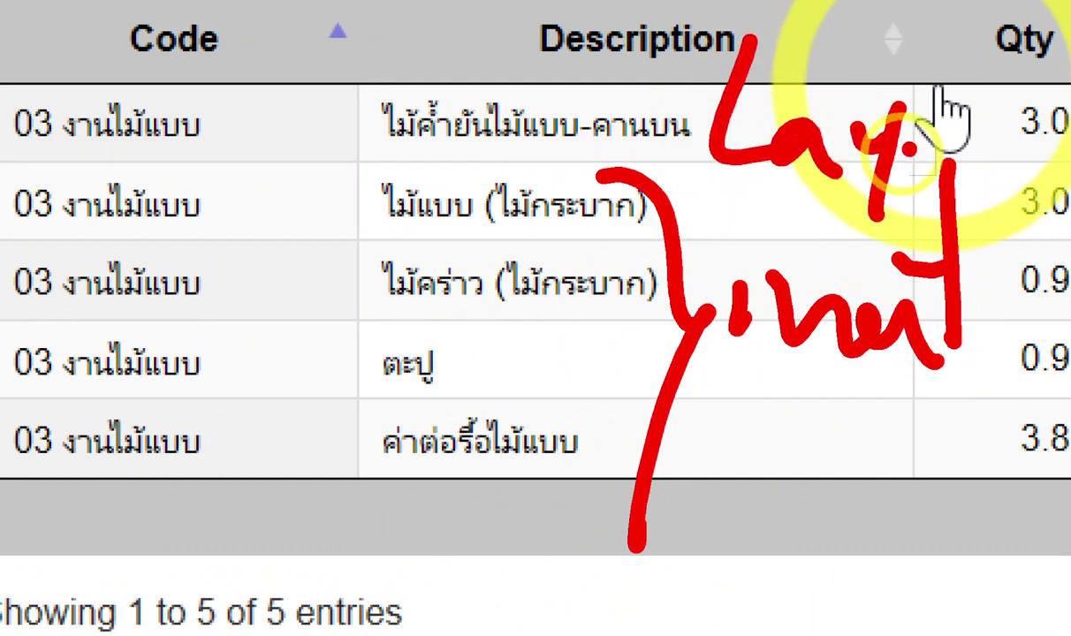
pyautogui.moveTo(923, 144); pyautogui.dragTo(1060, 76)
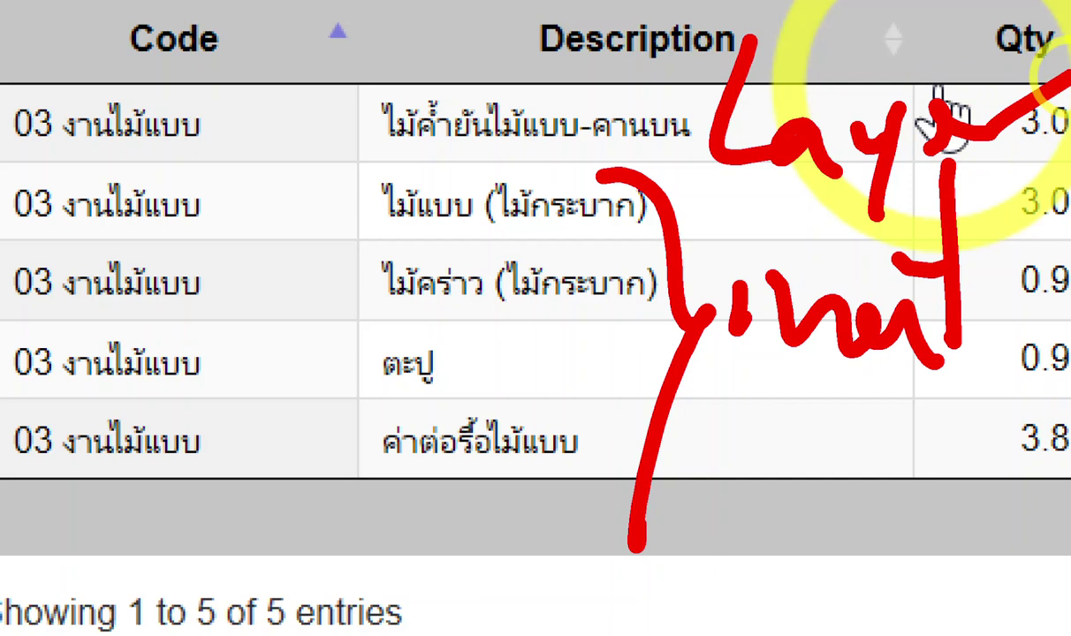
pyautogui.press('Escape')
pyautogui.press('Escape')
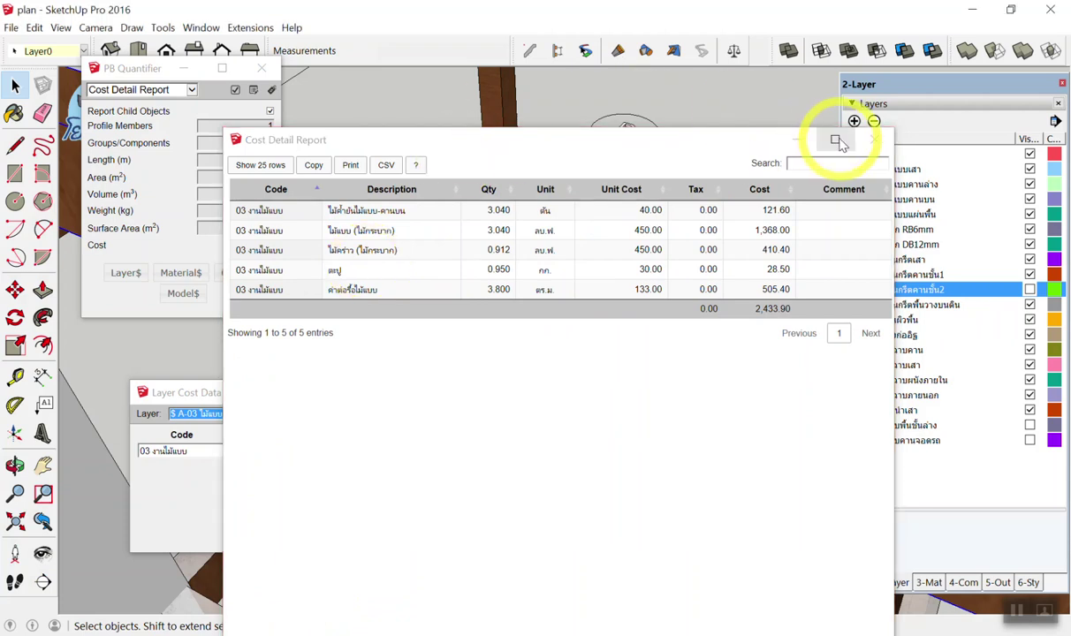
pyautogui.click(874, 140)
pyautogui.scroll(-3, 568, 284)
pyautogui.scroll(-3, 550, 311)
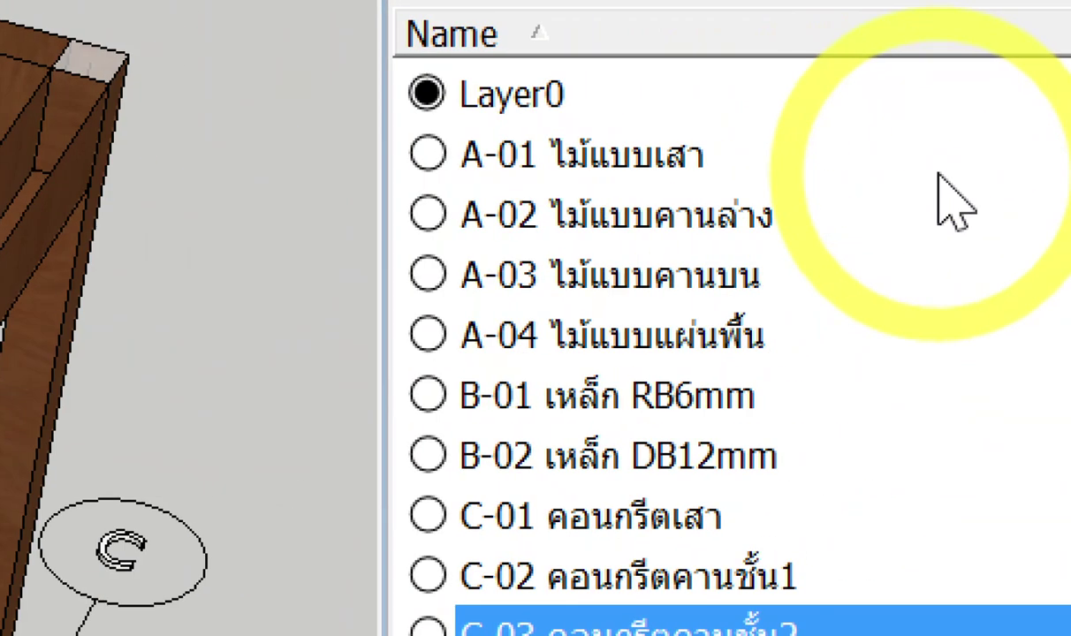
# Select layer A-04, review its per-m² cost data, then close the window
pyautogui.click(622, 340)
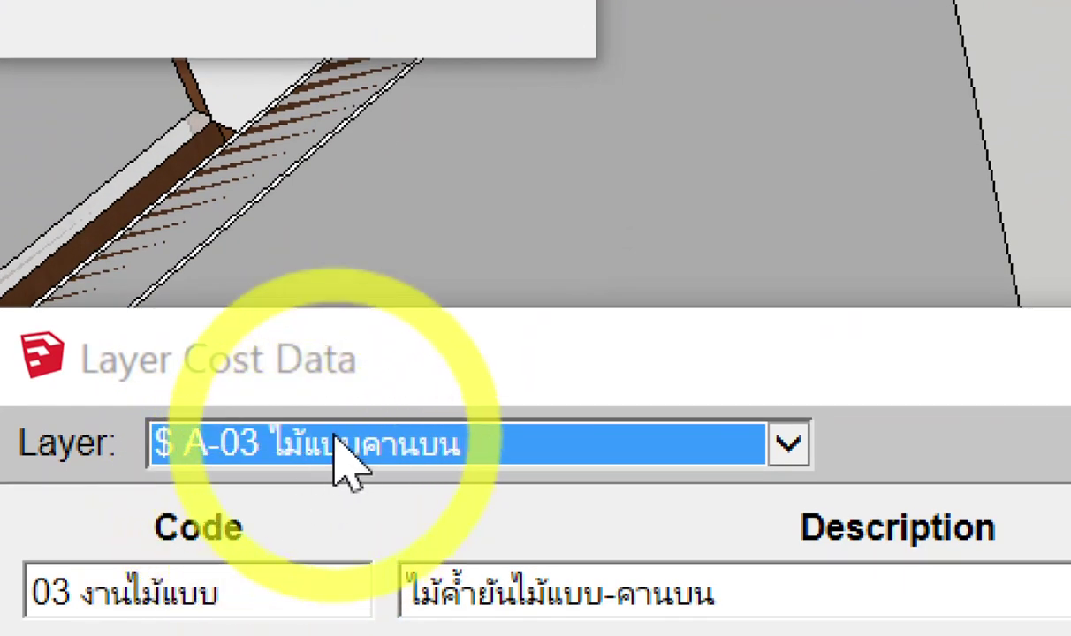
pyautogui.click(336, 442)
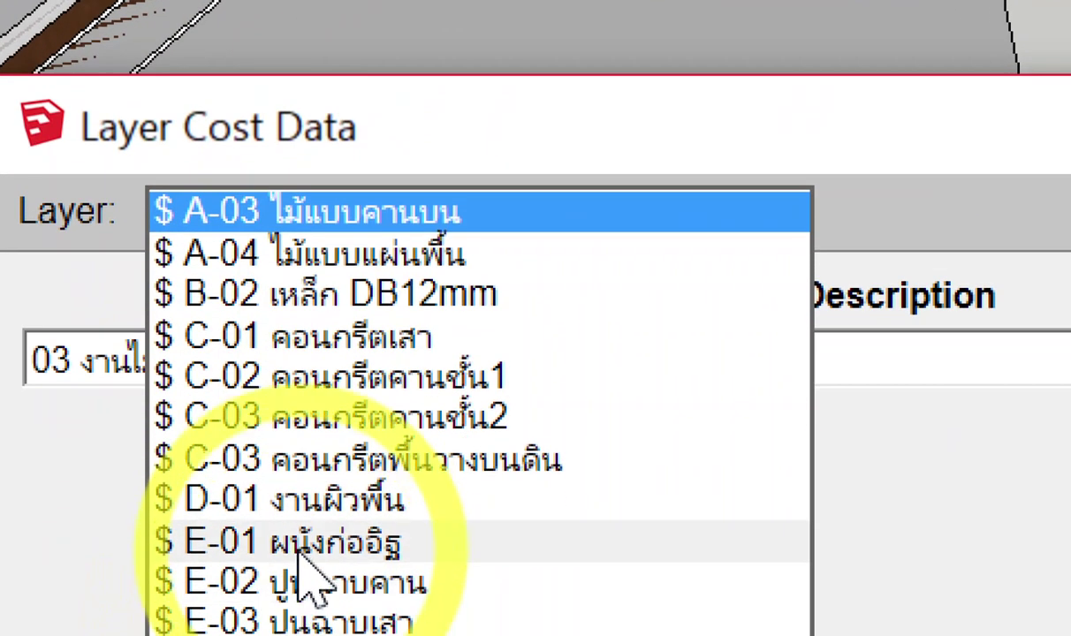
pyautogui.click(428, 254)
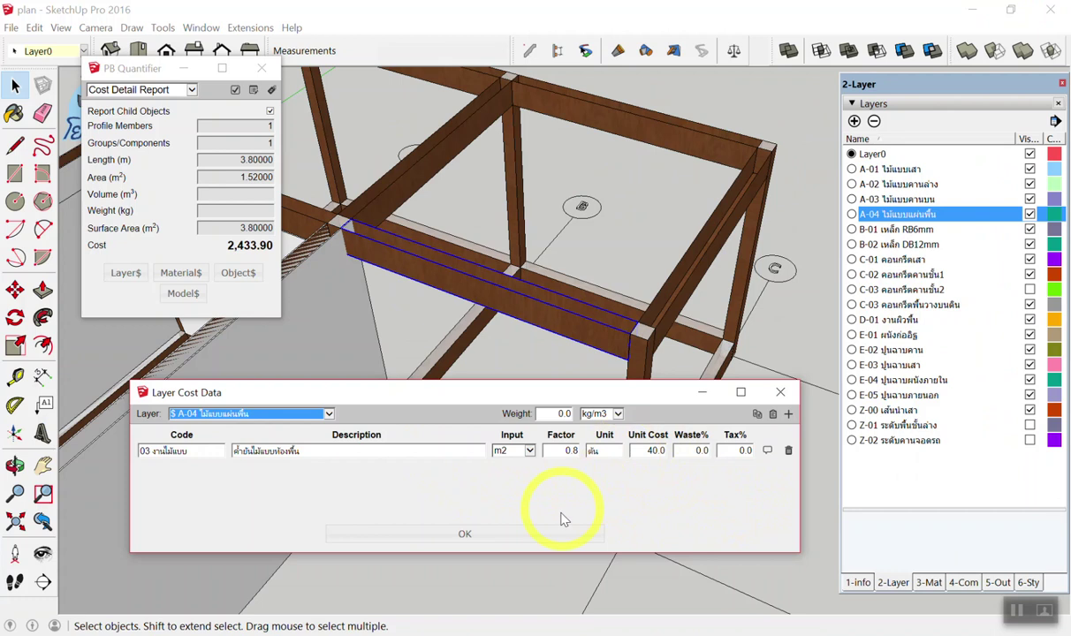
pyautogui.click(534, 537)
pyautogui.scroll(-3, 641, 423)
pyautogui.scroll(-4, 714, 434)
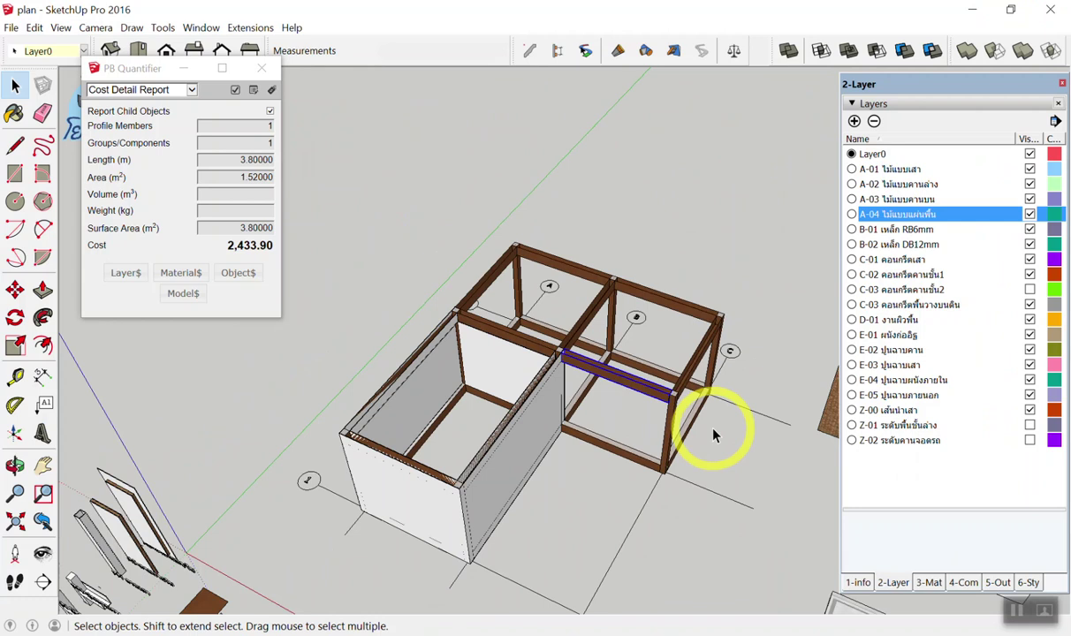
pyautogui.moveTo(714, 433)
pyautogui.mouseDown(button='middle')
pyautogui.moveTo(664, 318)
pyautogui.moveTo(657, 431)
pyautogui.moveTo(565, 427)
pyautogui.mouseUp(button='middle')
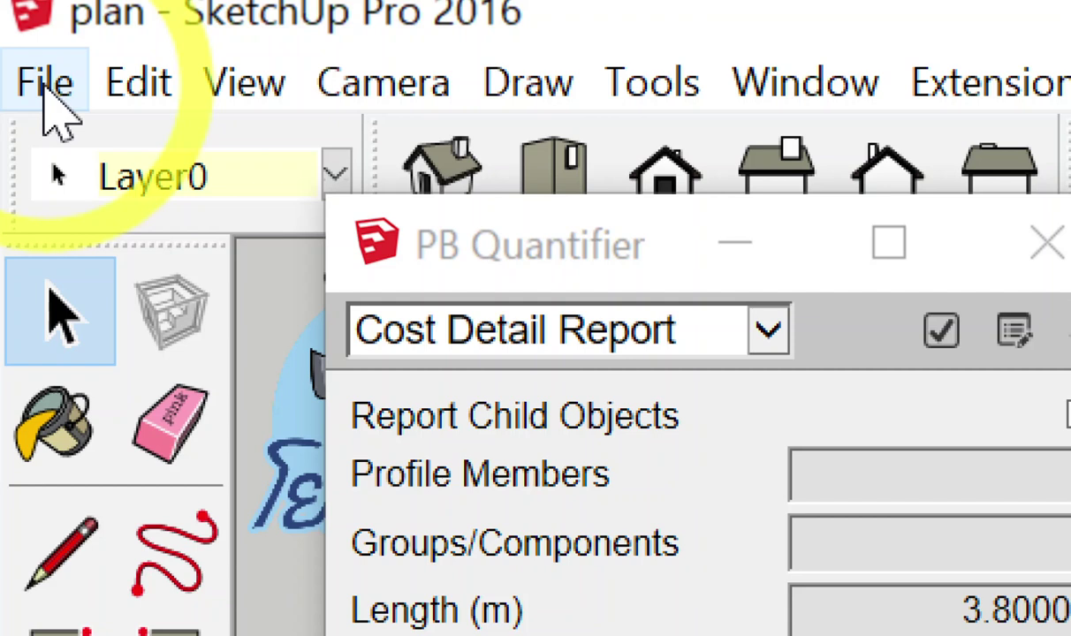
# Save the model as default template 'อาคารชั้นเดียว', overwriting the existing template file
pyautogui.click(11, 28)
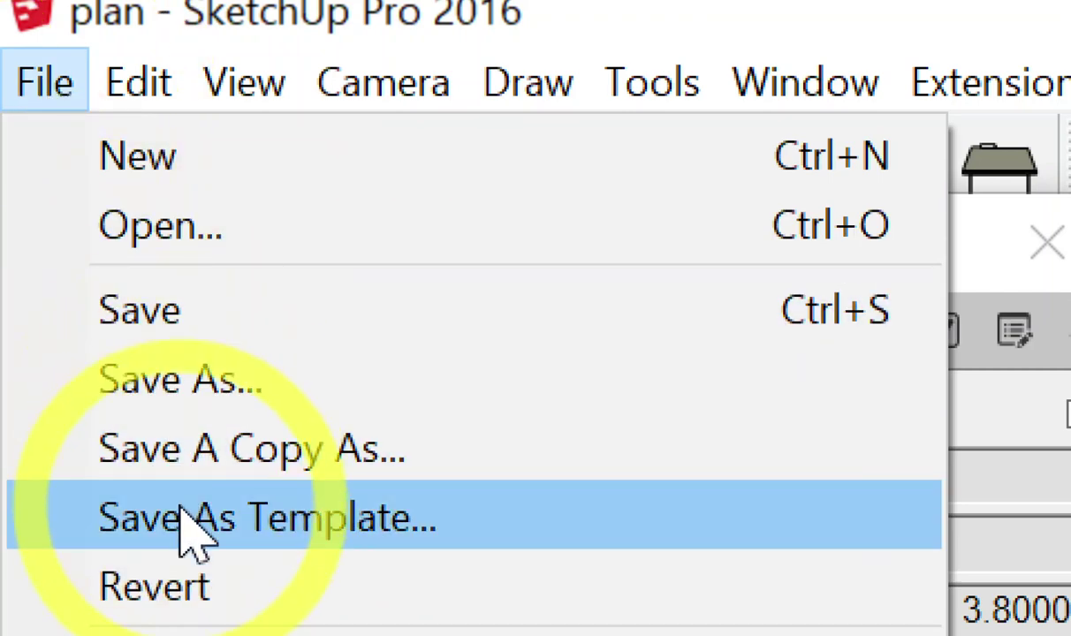
pyautogui.click(187, 522)
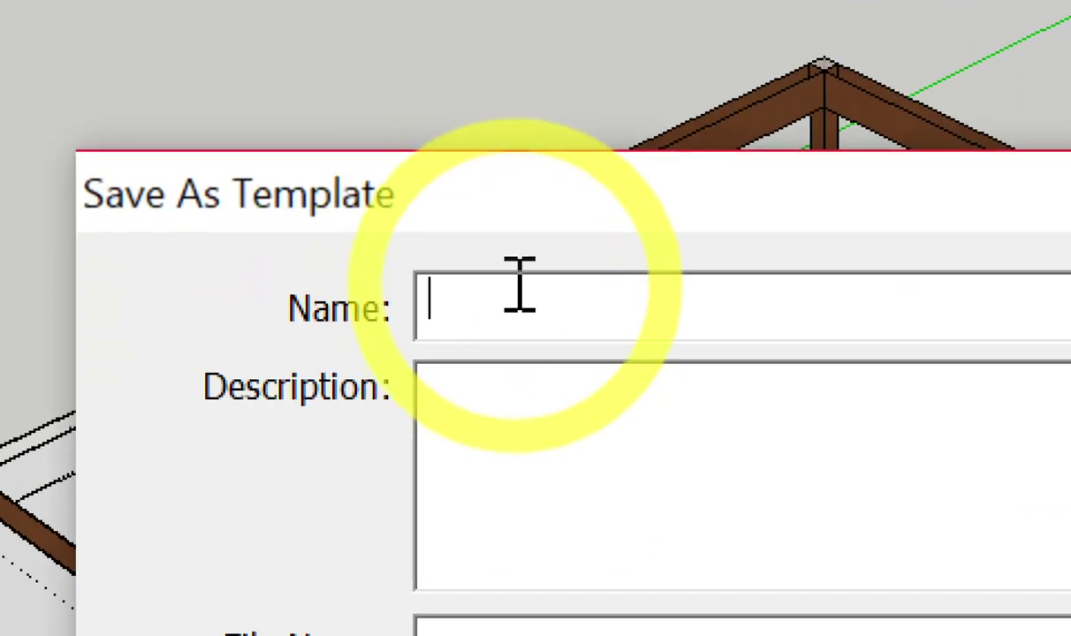
pyautogui.write('อาคารชั้นเด')
pyautogui.press('BackSpace')
pyautogui.press('BackSpace')
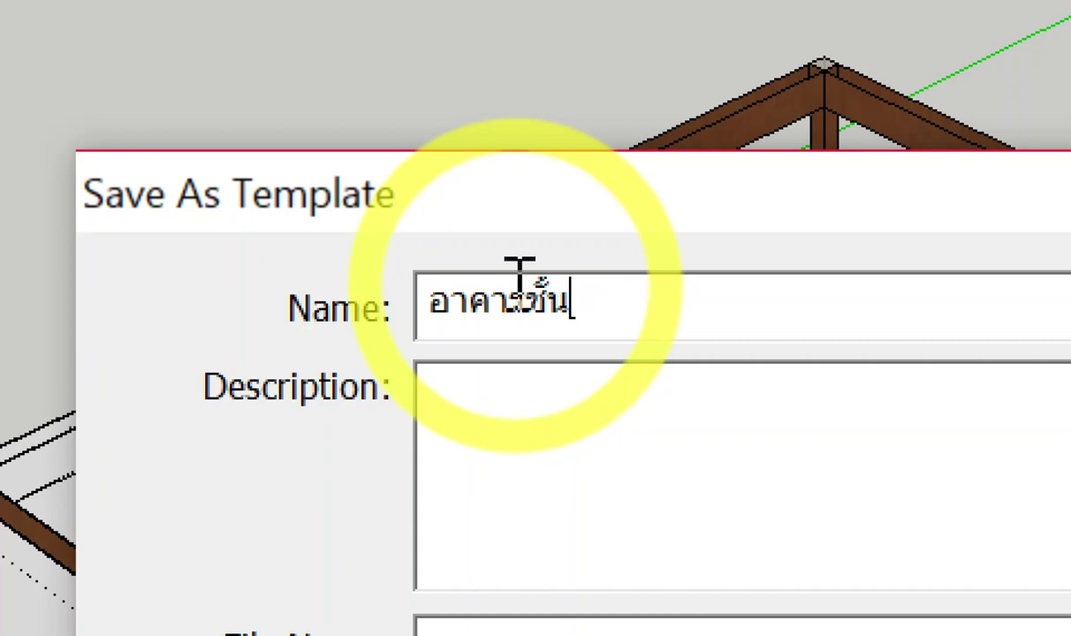
pyautogui.write('เดียว')
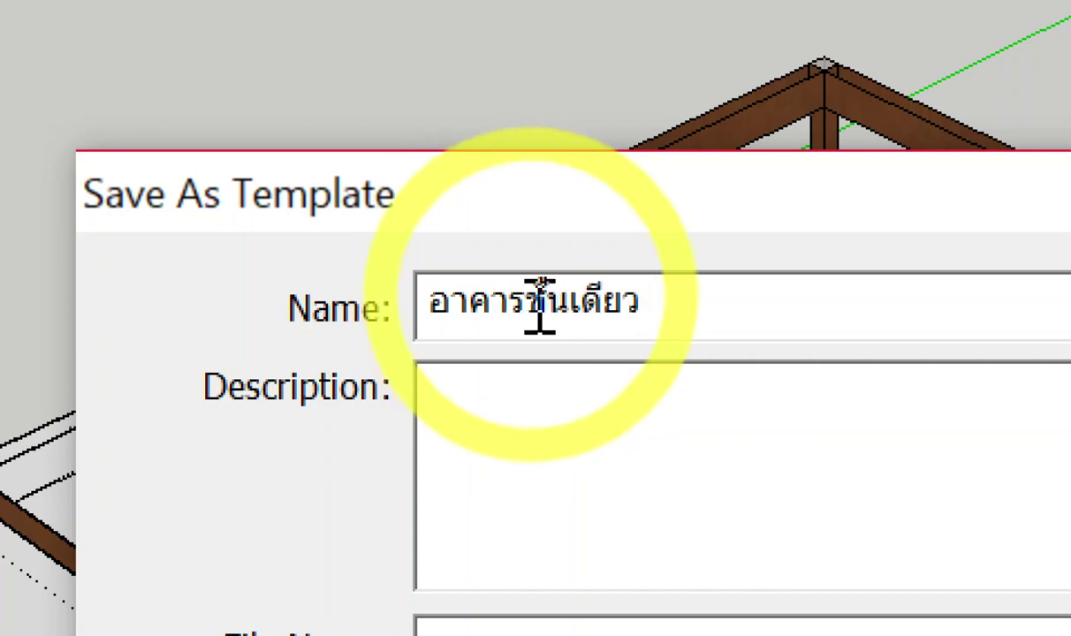
pyautogui.moveTo(431, 512); pyautogui.dragTo(603, 521)
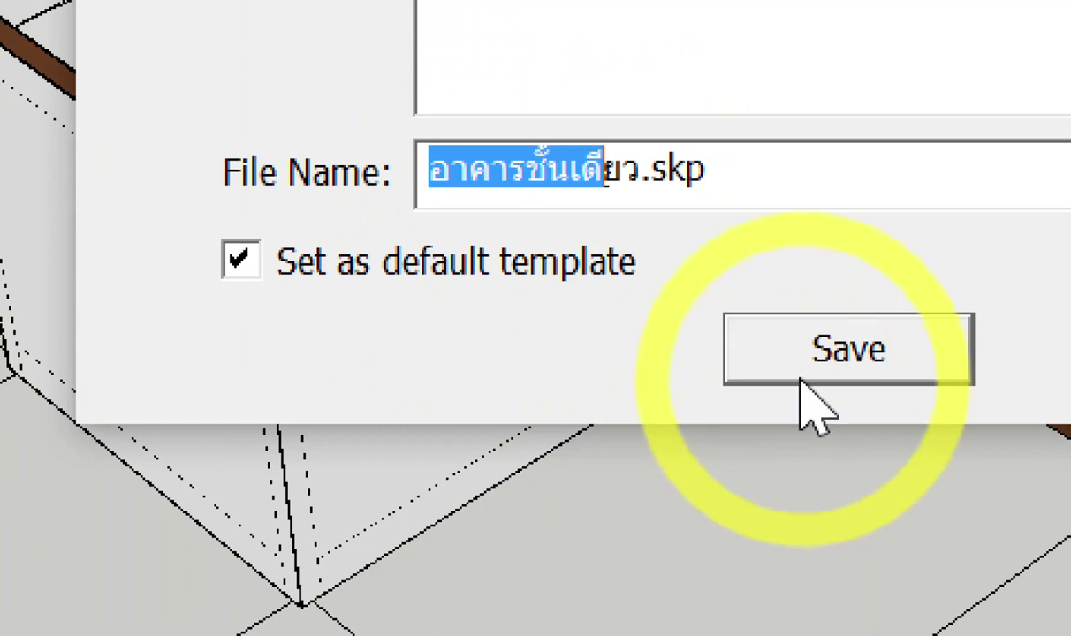
pyautogui.click(811, 371)
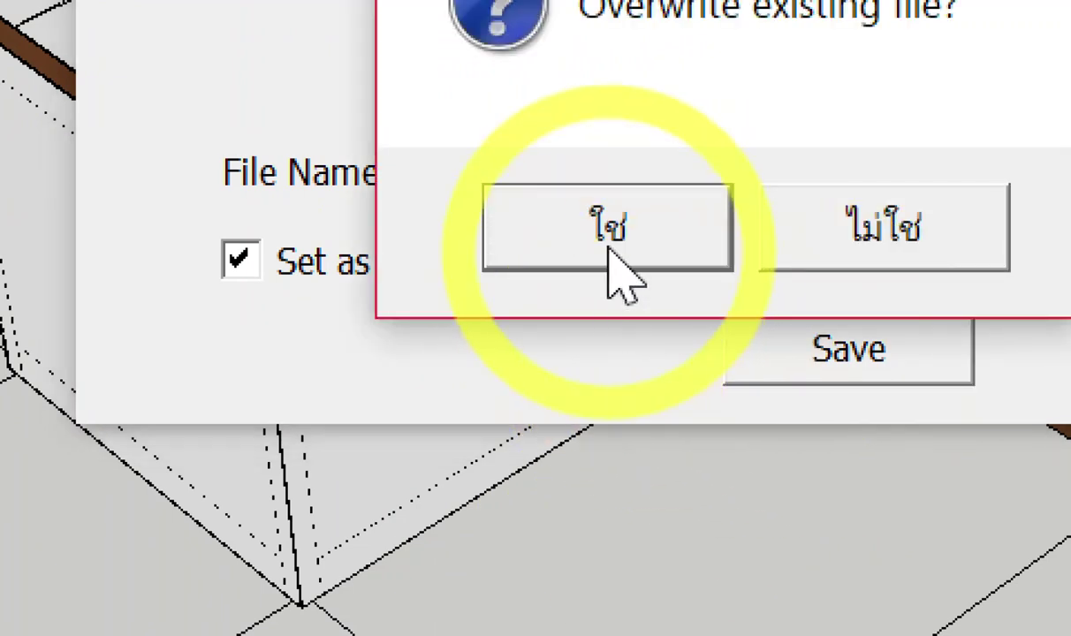
pyautogui.click(608, 234)
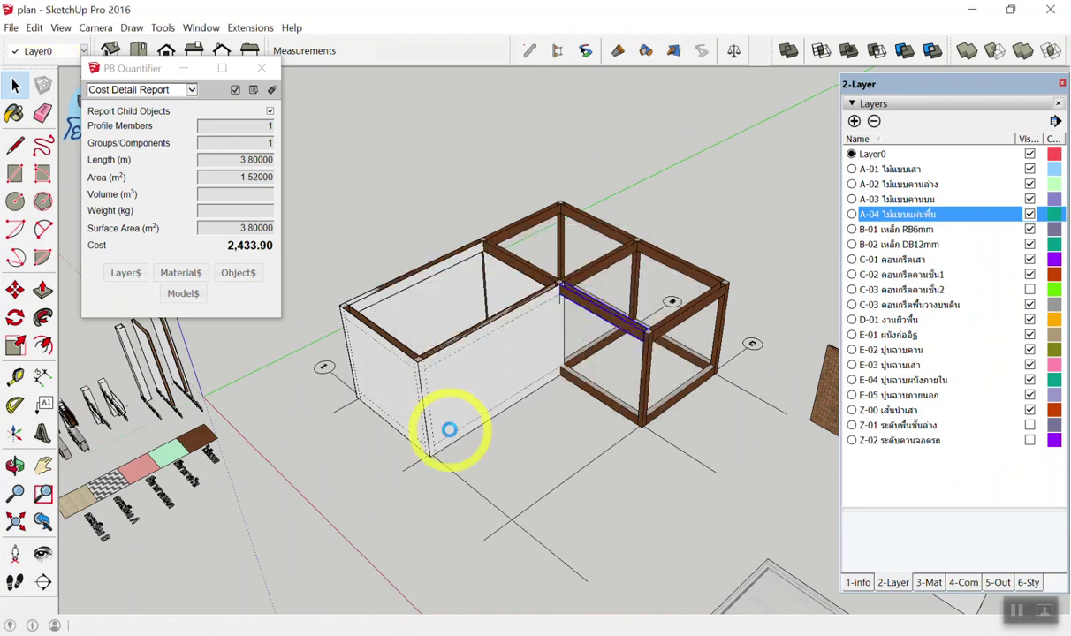
pyautogui.click(449, 430)
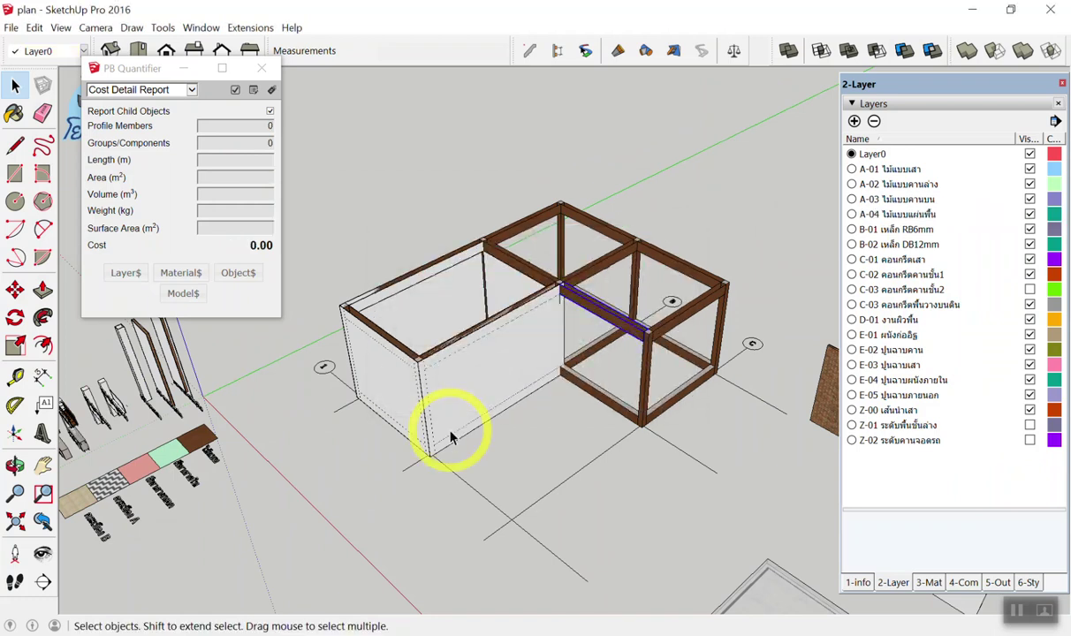